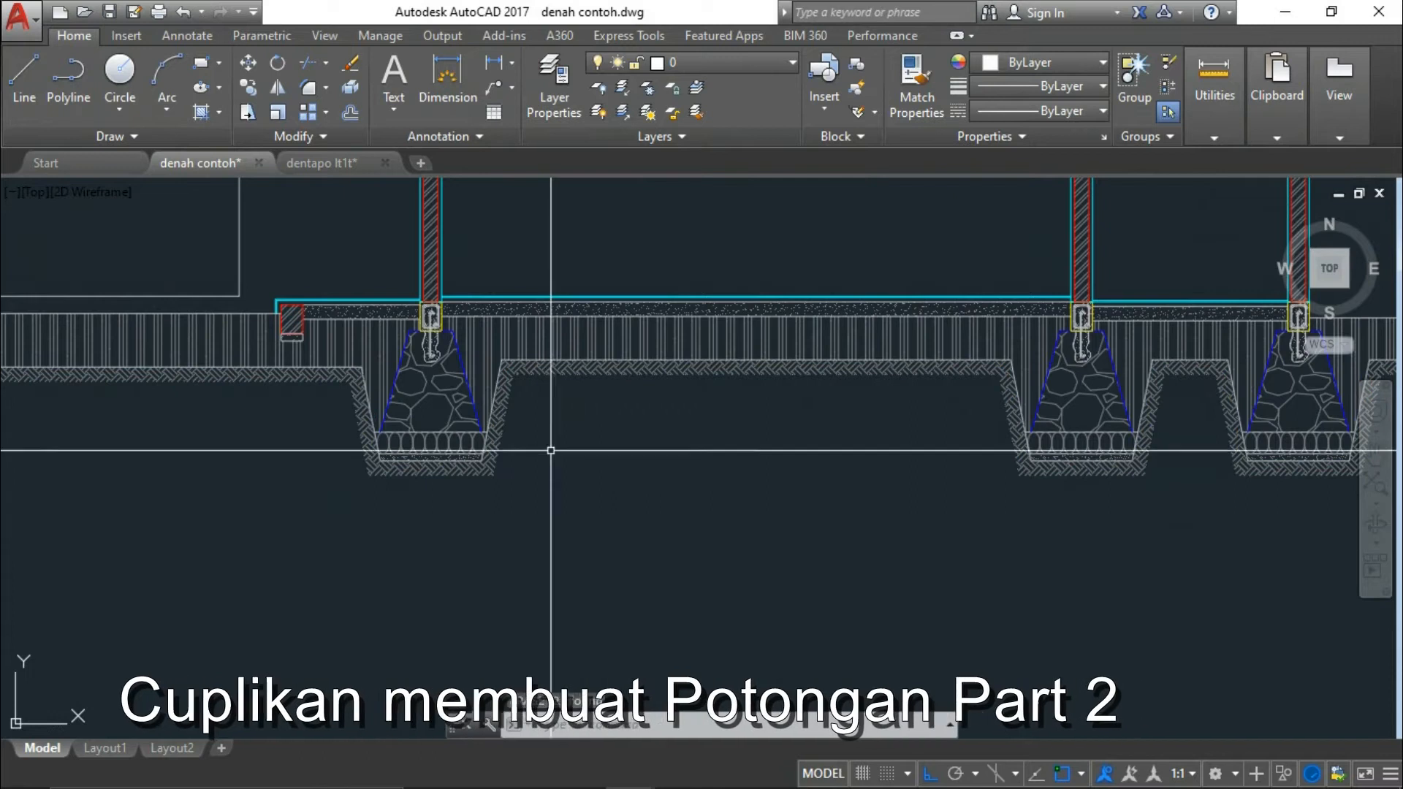
- Examine the foundations, floor build-up and soil hatching along the full length of the building section
{"action": "scroll", "coordinate": [683, 486], "scroll_direction": "down", "scroll_amount": 3}
{"action": "scroll", "coordinate": [385, 465], "scroll_direction": "up", "scroll_amount": 5}
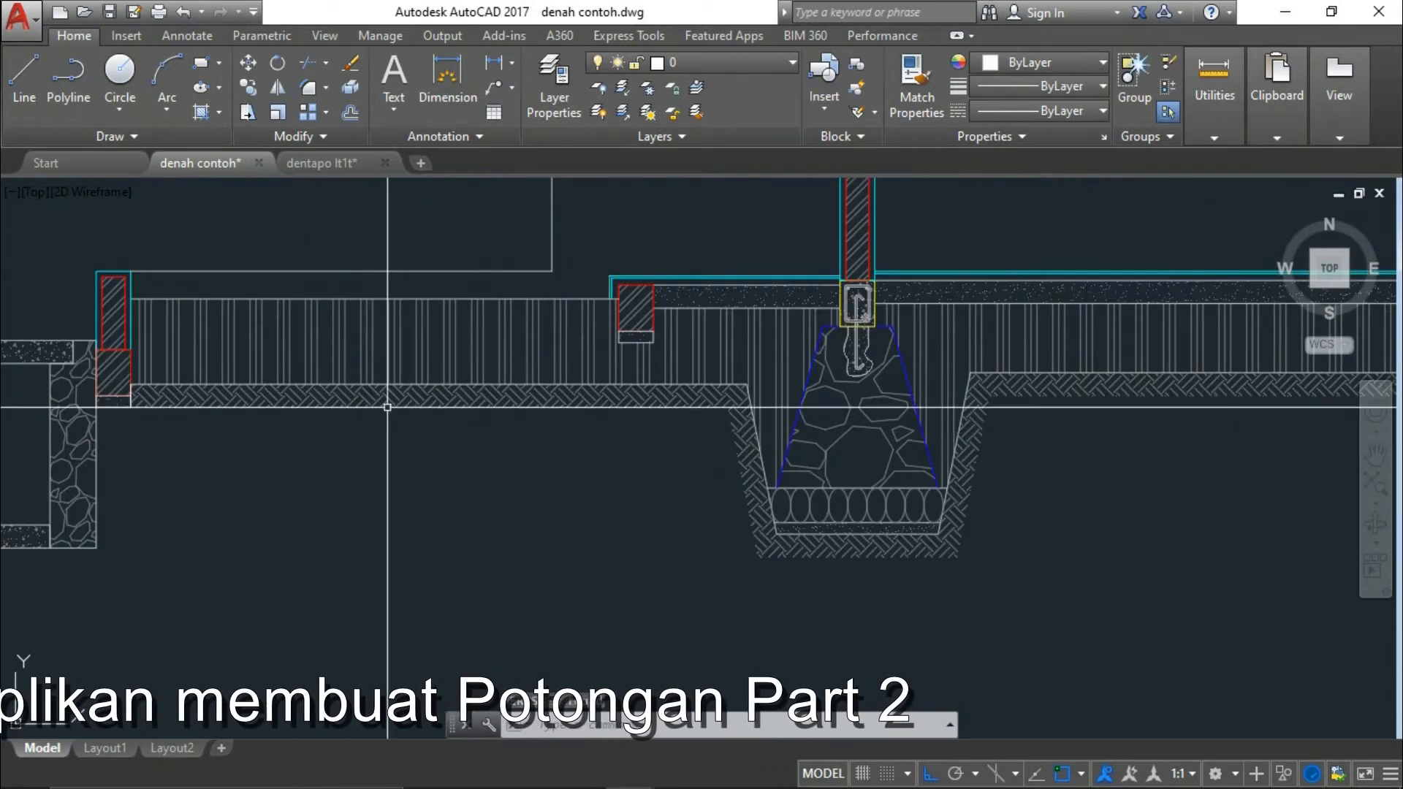
{"action": "scroll", "coordinate": [653, 603], "scroll_direction": "down", "scroll_amount": 2}
{"action": "scroll", "coordinate": [643, 512], "scroll_direction": "down", "scroll_amount": 3}
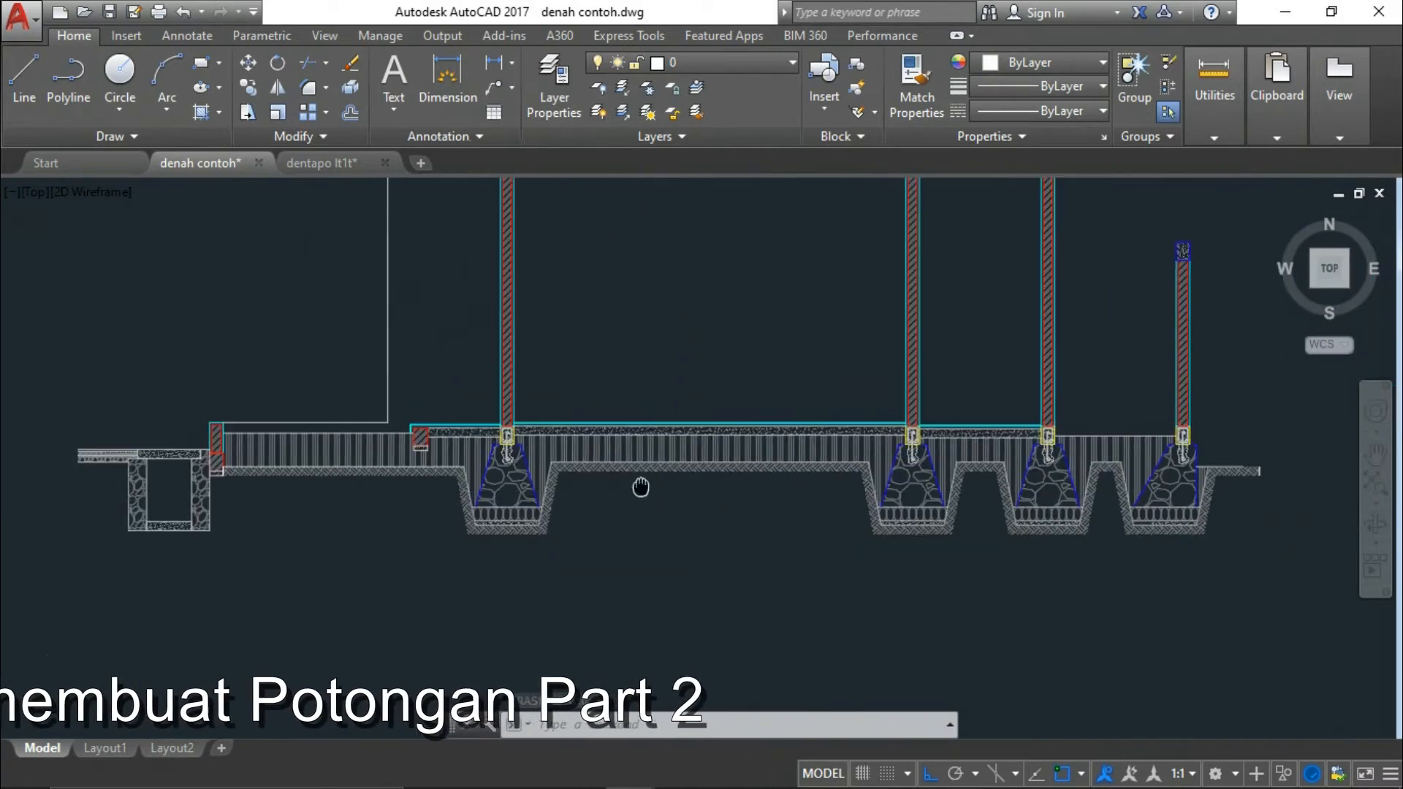
{"action": "scroll", "coordinate": [940, 526], "scroll_direction": "up", "scroll_amount": 4}
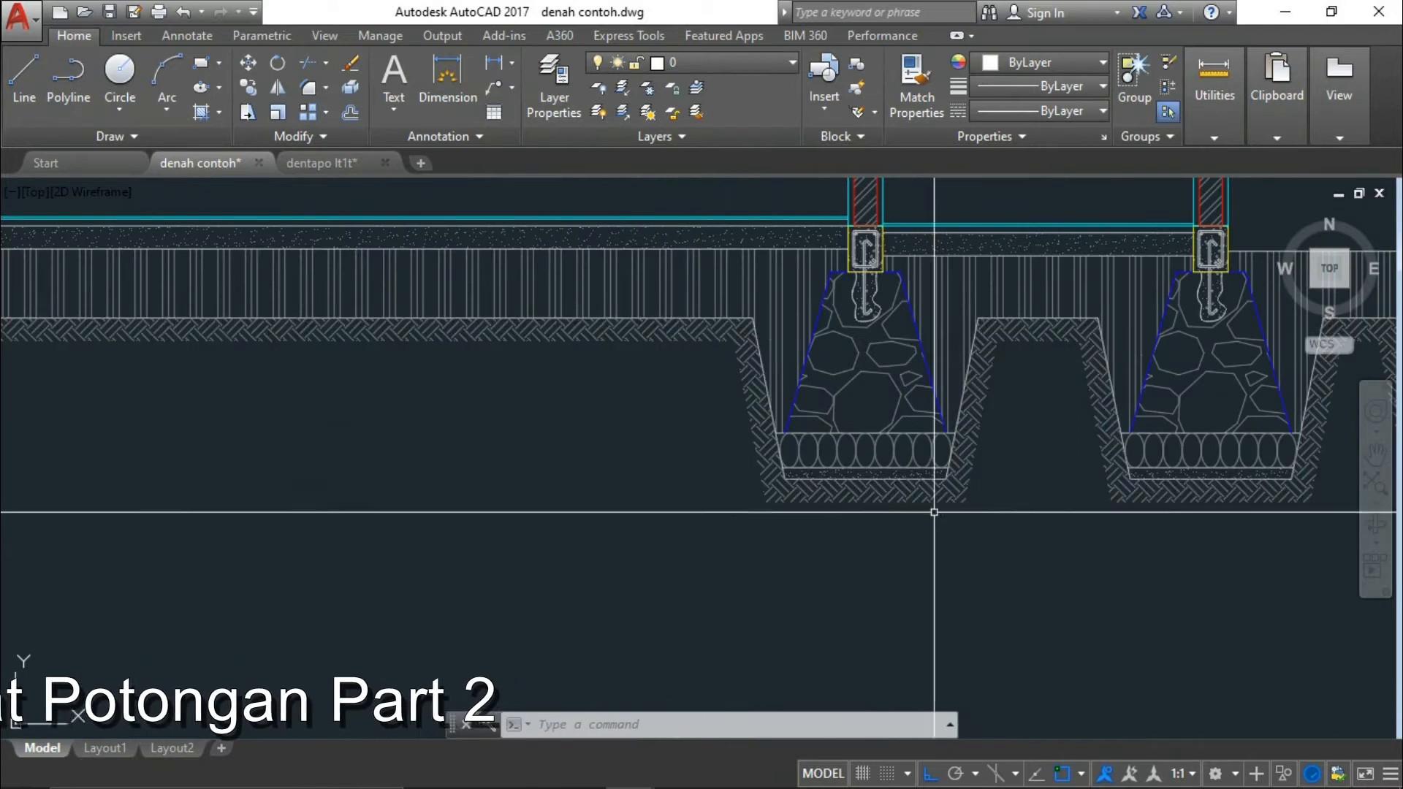
{"action": "scroll", "coordinate": [940, 510], "scroll_direction": "down", "scroll_amount": 3}
{"action": "scroll", "coordinate": [824, 548], "scroll_direction": "up", "scroll_amount": 4}
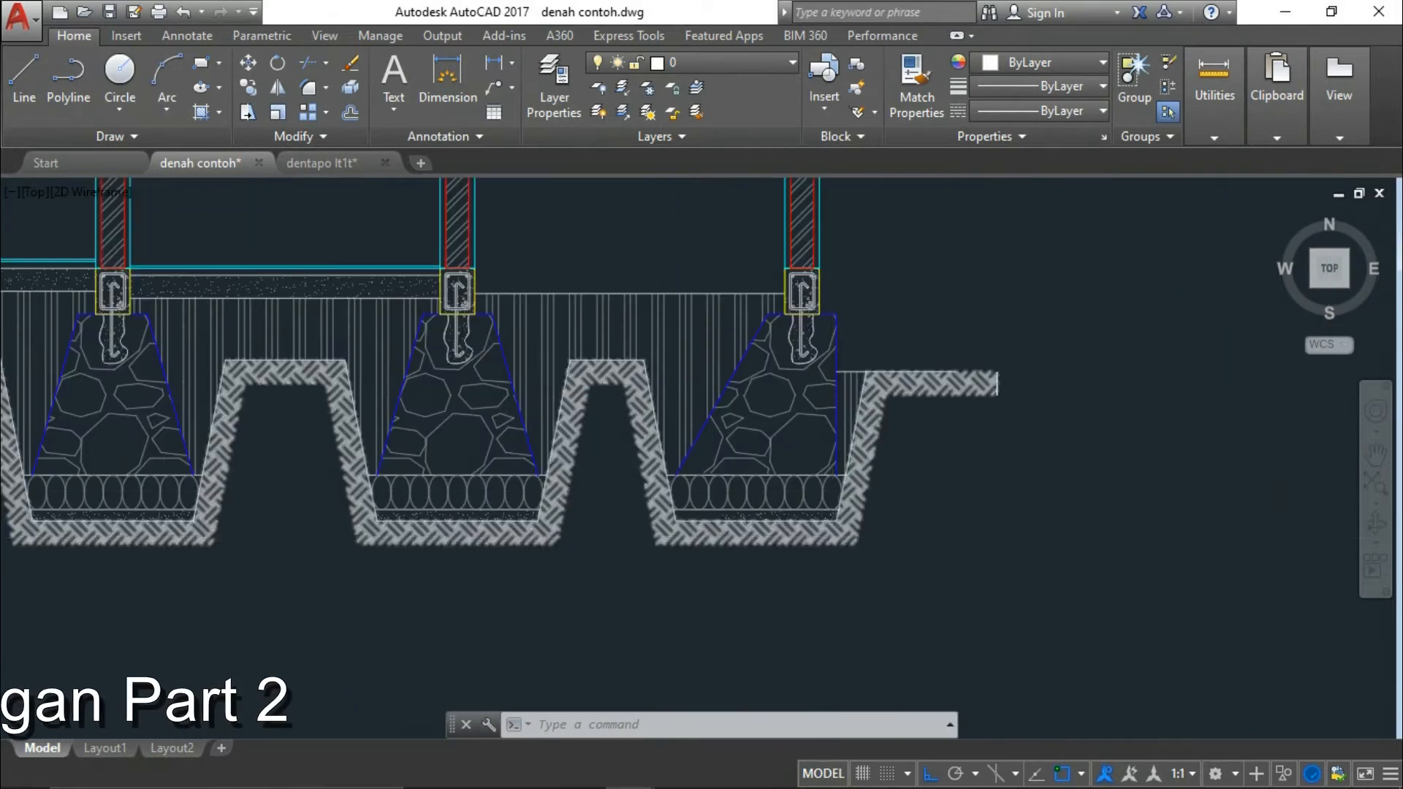
{"action": "scroll", "coordinate": [855, 581], "scroll_direction": "down", "scroll_amount": 3}
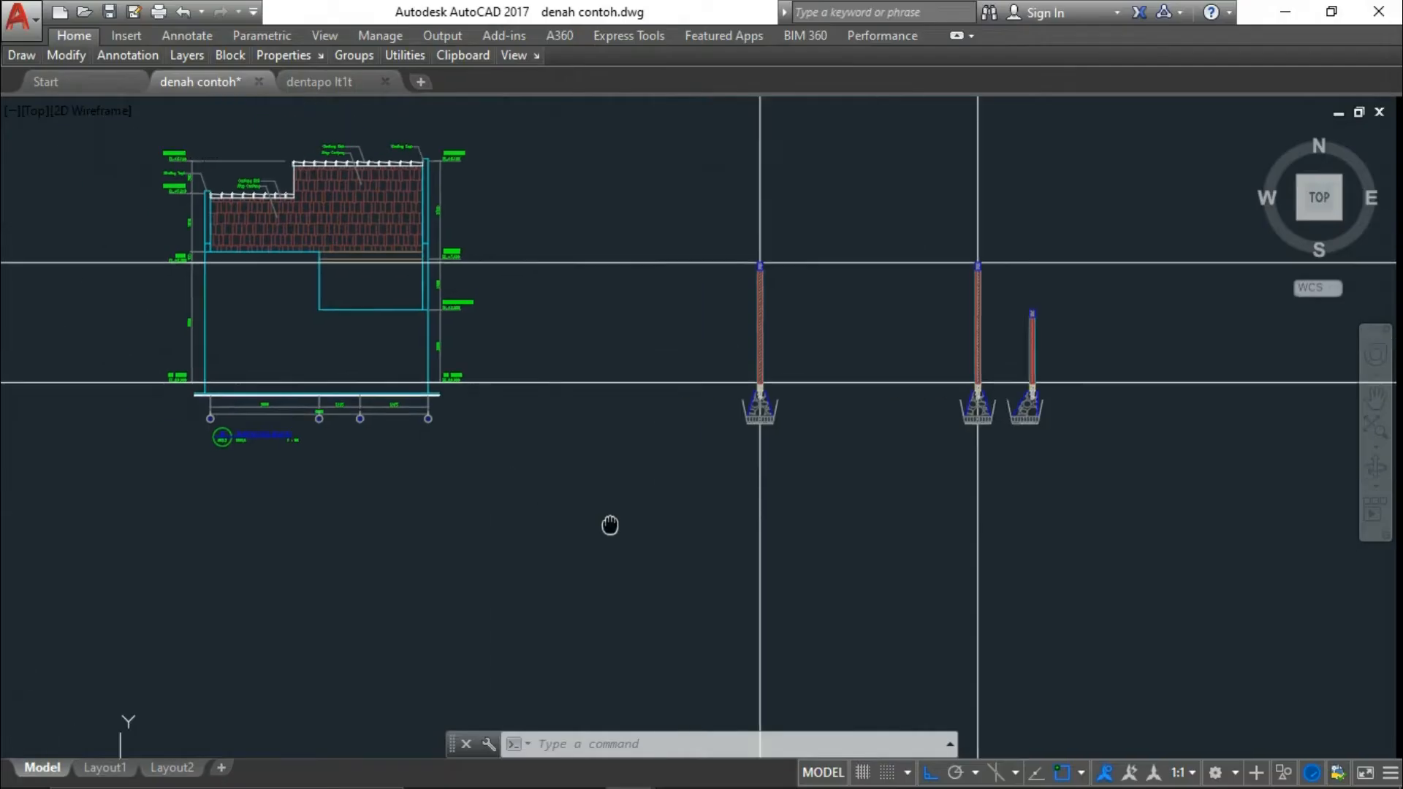
- Examine how the three wall and foundation sections line up with the reference lines, floor plan and elevation
{"action": "mouse_move", "coordinate": [611, 523]}
{"action": "middle_mouse_down"}
{"action": "mouse_move", "coordinate": [467, 438]}
{"action": "mouse_move", "coordinate": [552, 429]}
{"action": "middle_mouse_up"}
{"action": "scroll", "coordinate": [753, 522], "scroll_direction": "down", "scroll_amount": 2}
{"action": "mouse_move", "coordinate": [752, 524]}
{"action": "middle_mouse_down"}
{"action": "mouse_move", "coordinate": [623, 524]}
{"action": "mouse_move", "coordinate": [652, 565]}
{"action": "middle_mouse_up"}
{"action": "scroll", "coordinate": [543, 516], "scroll_direction": "up", "scroll_amount": 2}
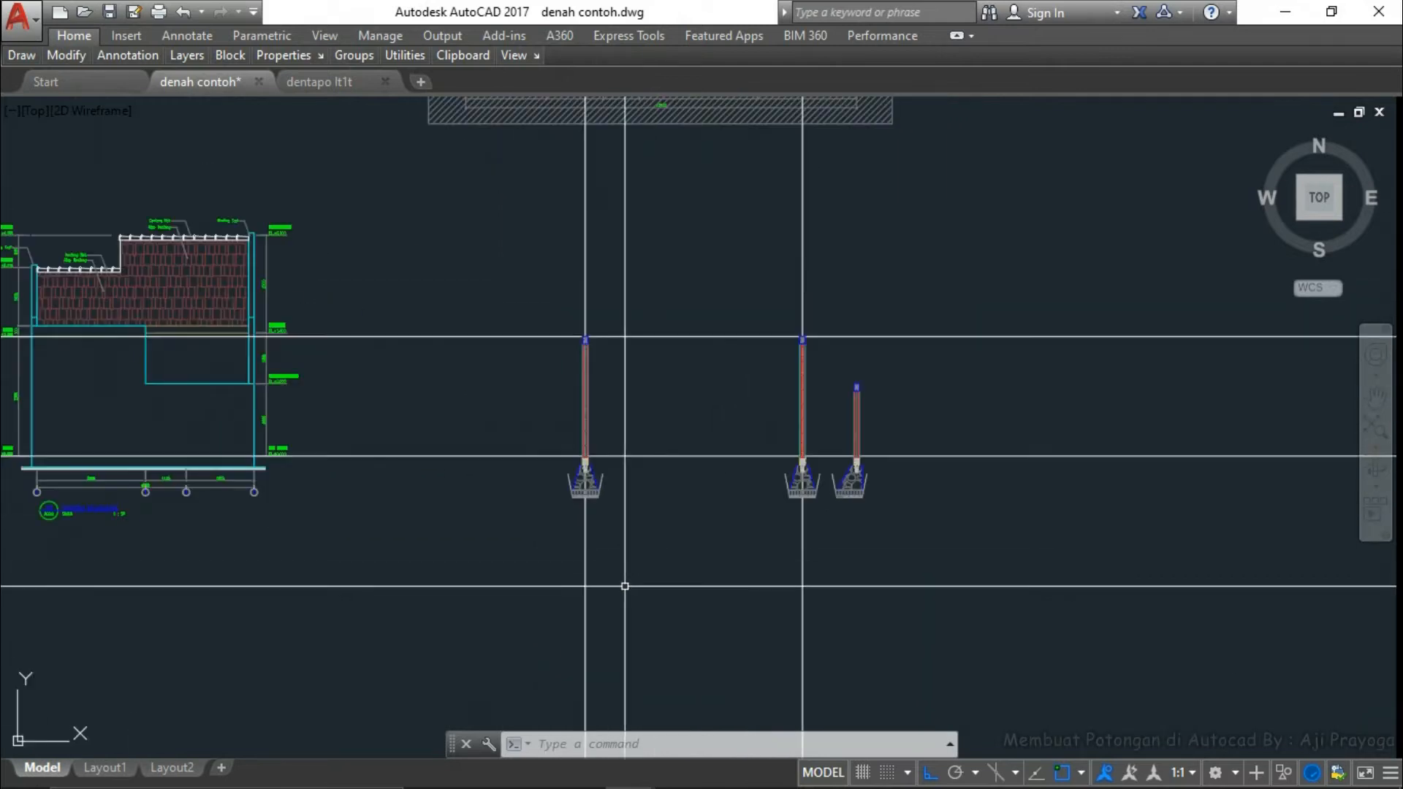
{"action": "middle_click_drag", "start_coordinate": [597, 601], "coordinate": [666, 507]}
{"action": "scroll", "coordinate": [719, 468], "scroll_direction": "down", "scroll_amount": 2}
{"action": "middle_click_drag", "start_coordinate": [895, 499], "coordinate": [758, 589]}
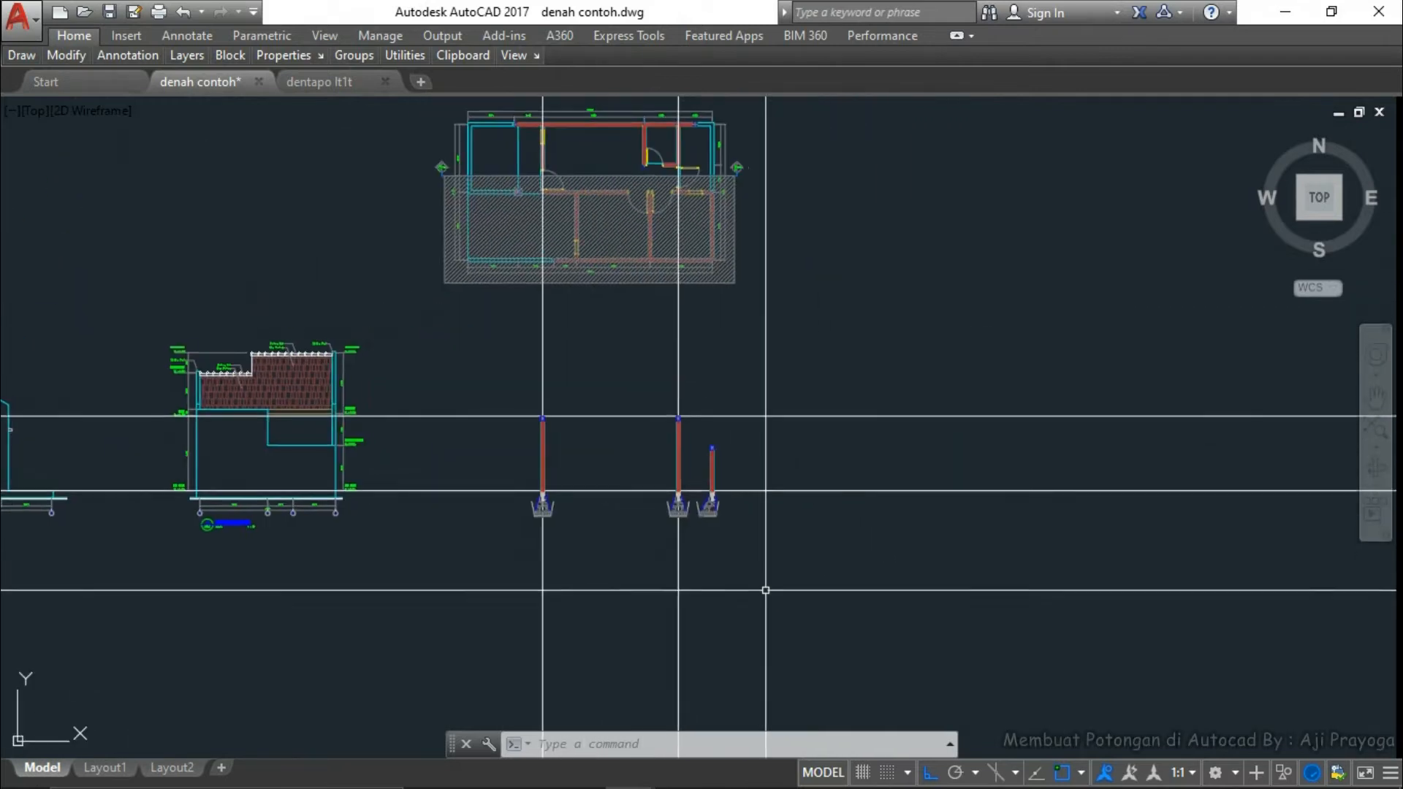
{"action": "mouse_move", "coordinate": [717, 539]}
{"action": "middle_mouse_down"}
{"action": "mouse_move", "coordinate": [688, 633]}
{"action": "mouse_move", "coordinate": [680, 522]}
{"action": "mouse_move", "coordinate": [603, 587]}
{"action": "middle_mouse_up"}
{"action": "scroll", "coordinate": [680, 523], "scroll_direction": "down", "scroll_amount": 2}
{"action": "scroll", "coordinate": [539, 611], "scroll_direction": "up", "scroll_amount": 4}
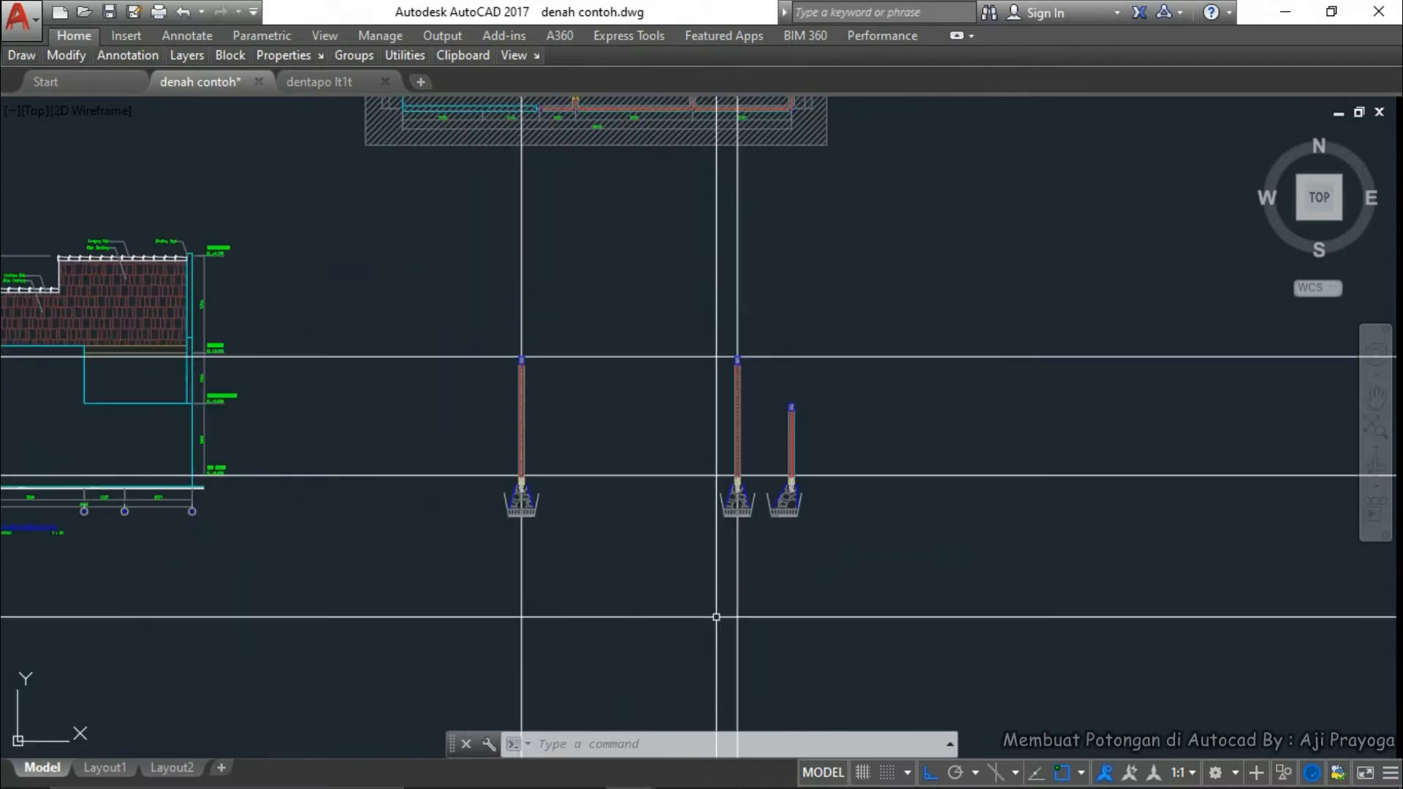
{"action": "middle_click_drag", "start_coordinate": [717, 614], "coordinate": [811, 546]}
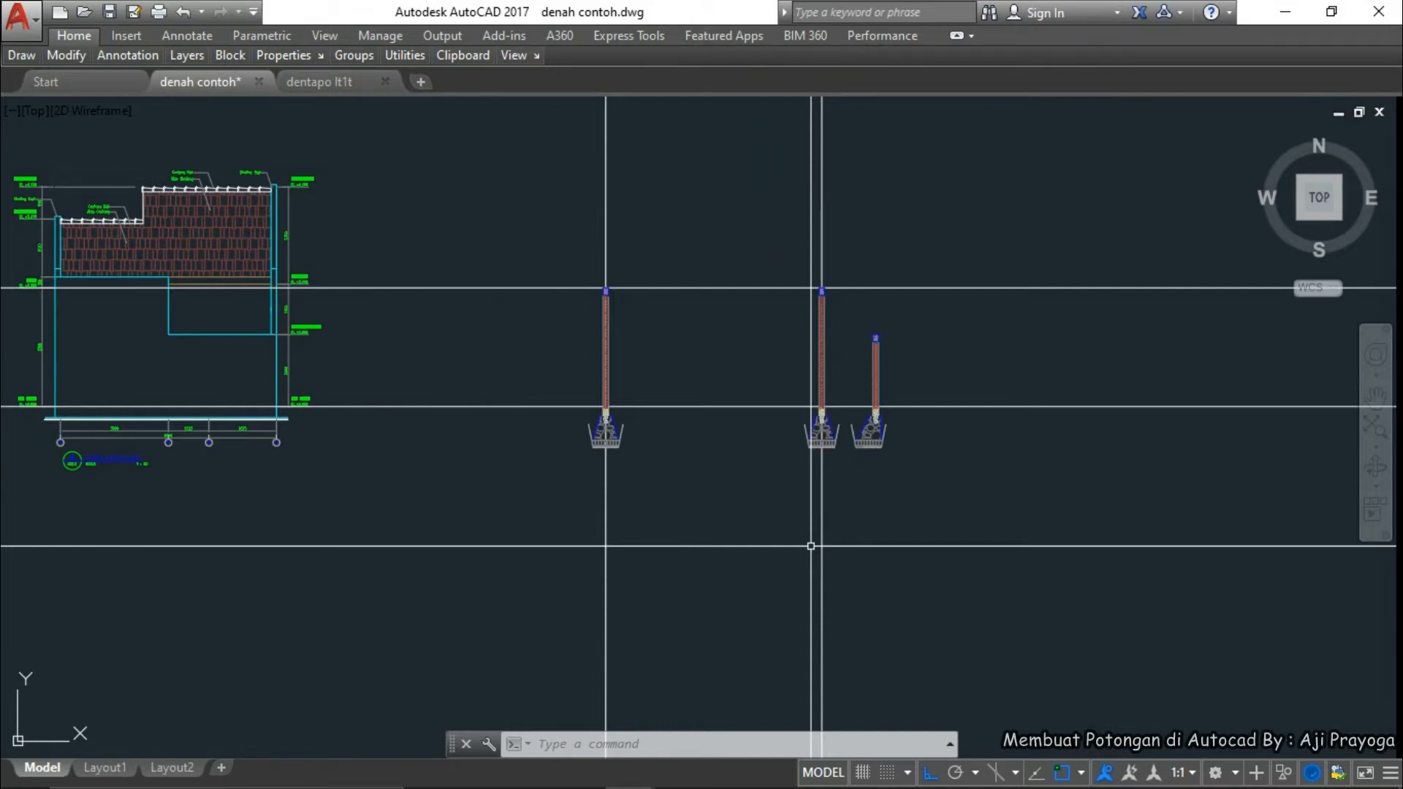
{"action": "middle_click_drag", "start_coordinate": [696, 316], "coordinate": [724, 360]}
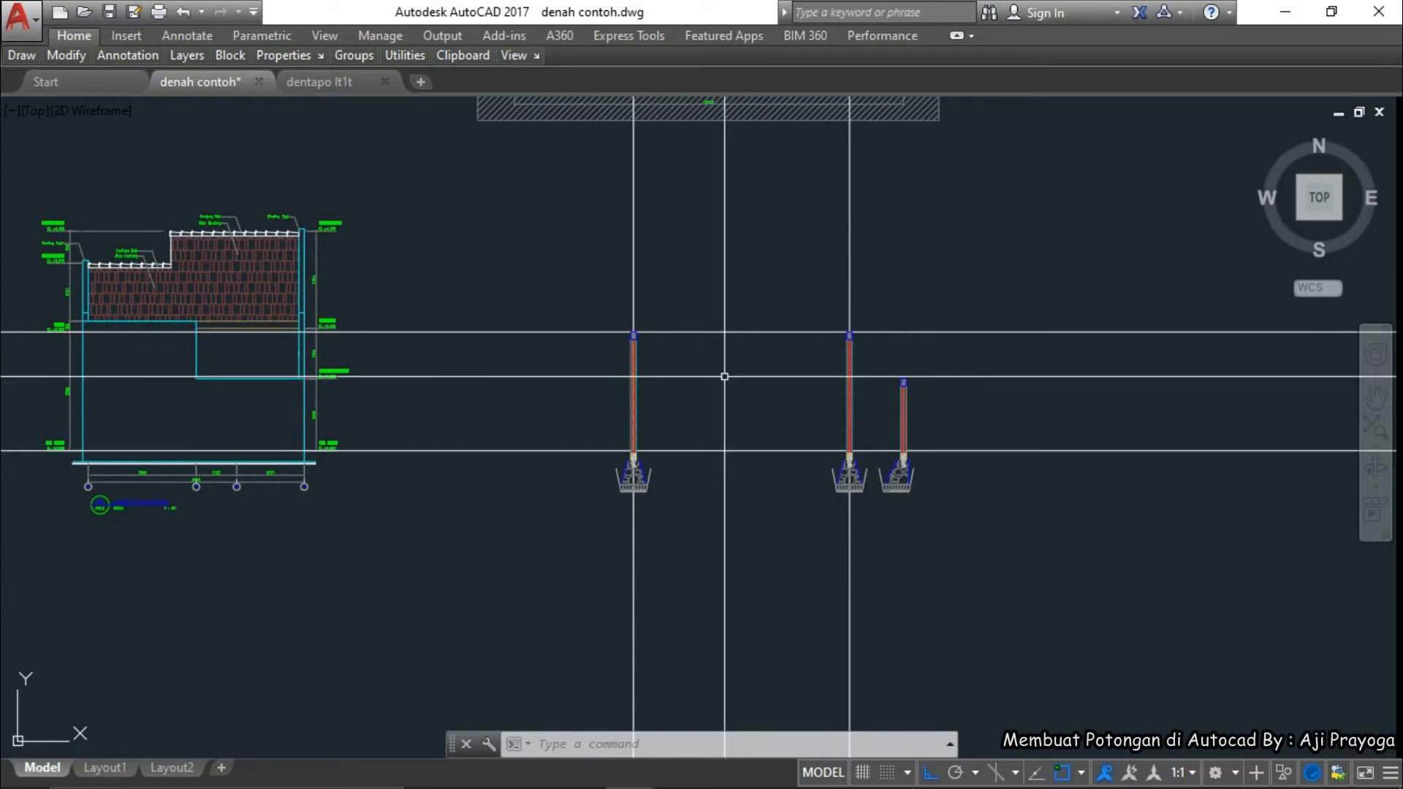
{"action": "middle_click_drag", "start_coordinate": [619, 398], "coordinate": [650, 425]}
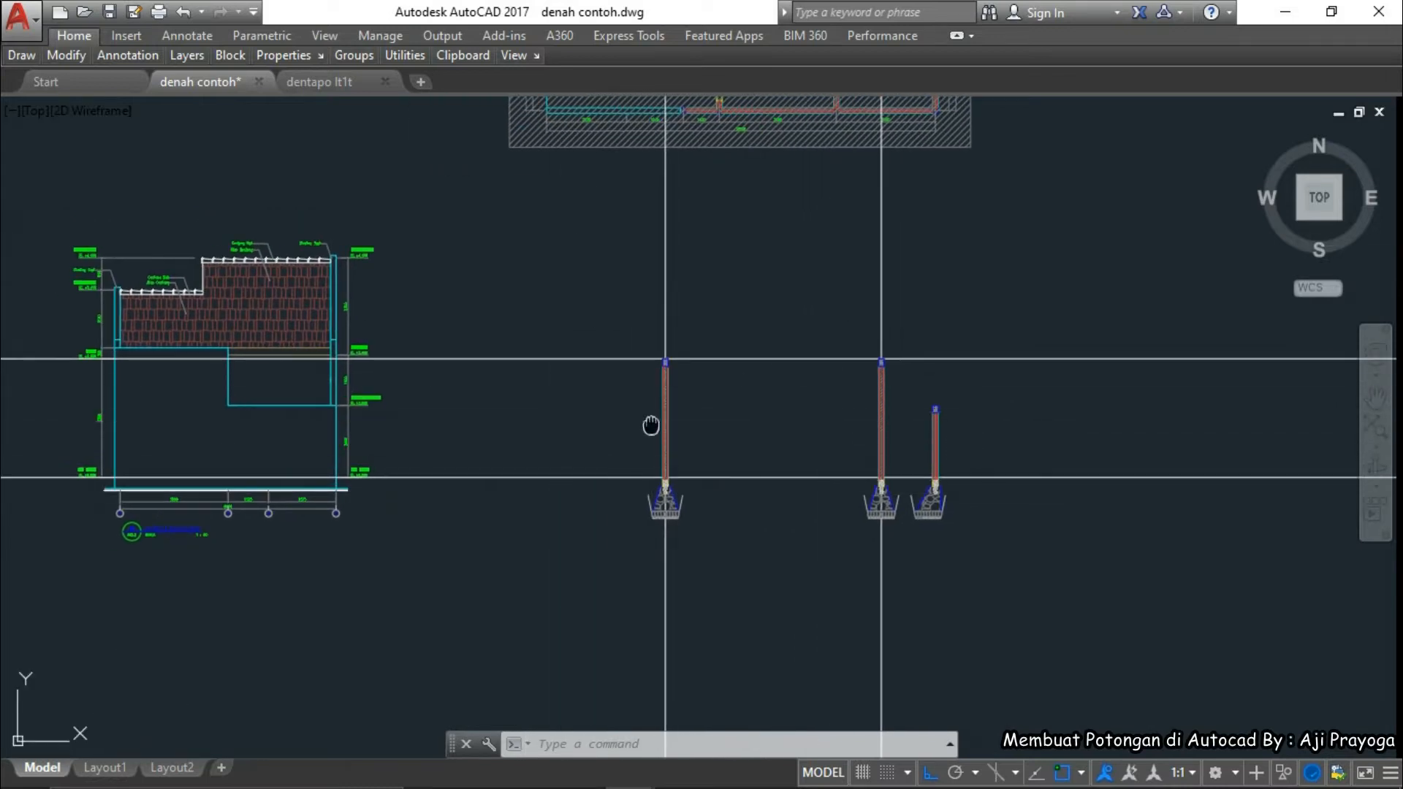
{"action": "scroll", "coordinate": [570, 410], "scroll_direction": "down", "scroll_amount": 2}
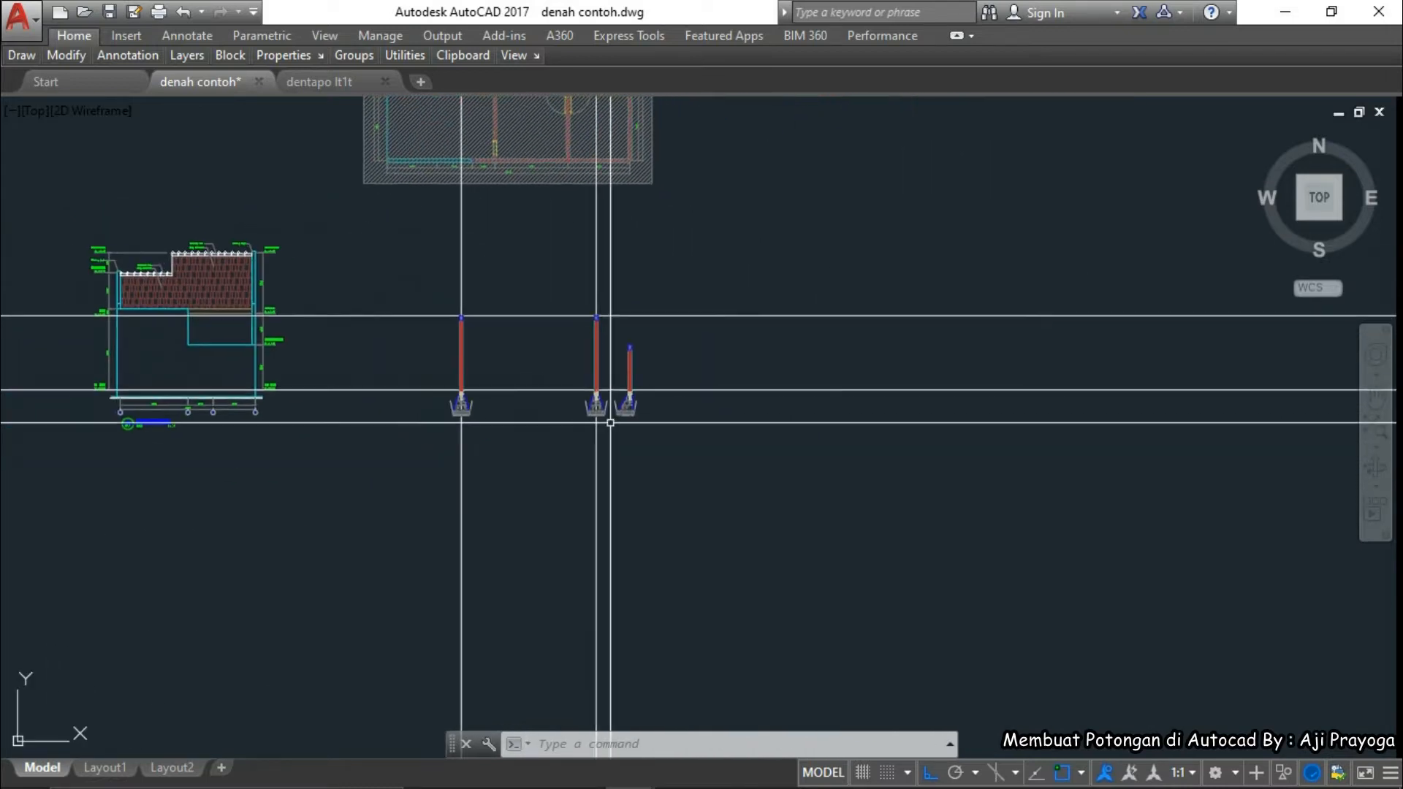
{"action": "scroll", "coordinate": [555, 453], "scroll_direction": "up", "scroll_amount": 5}
{"action": "middle_click_drag", "start_coordinate": [558, 458], "coordinate": [505, 459]}
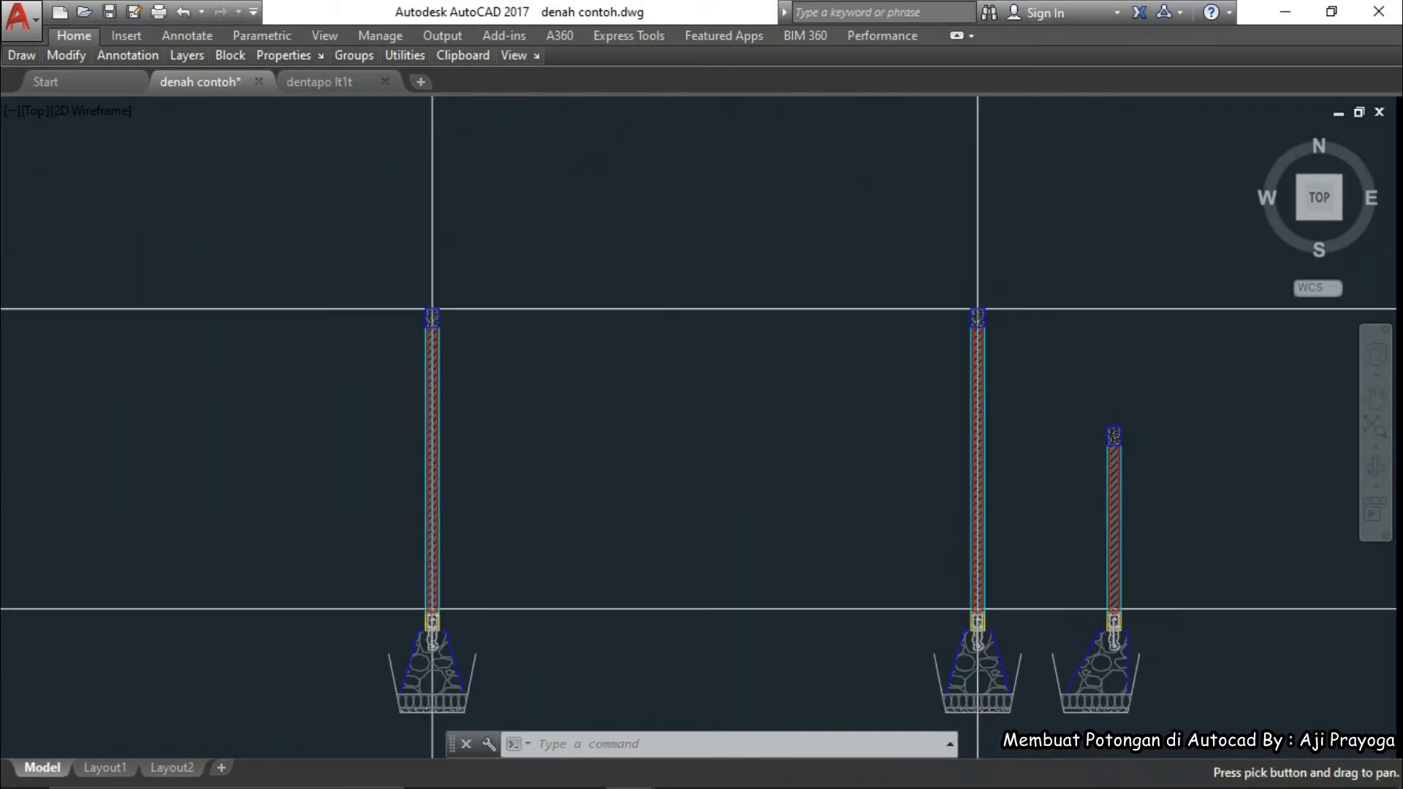
{"action": "middle_click_drag", "start_coordinate": [1038, 350], "coordinate": [976, 406]}
- Inspect the beams at the tops of the wall sections against the upper horizontal reference line
{"action": "left_click", "coordinate": [314, 290]}
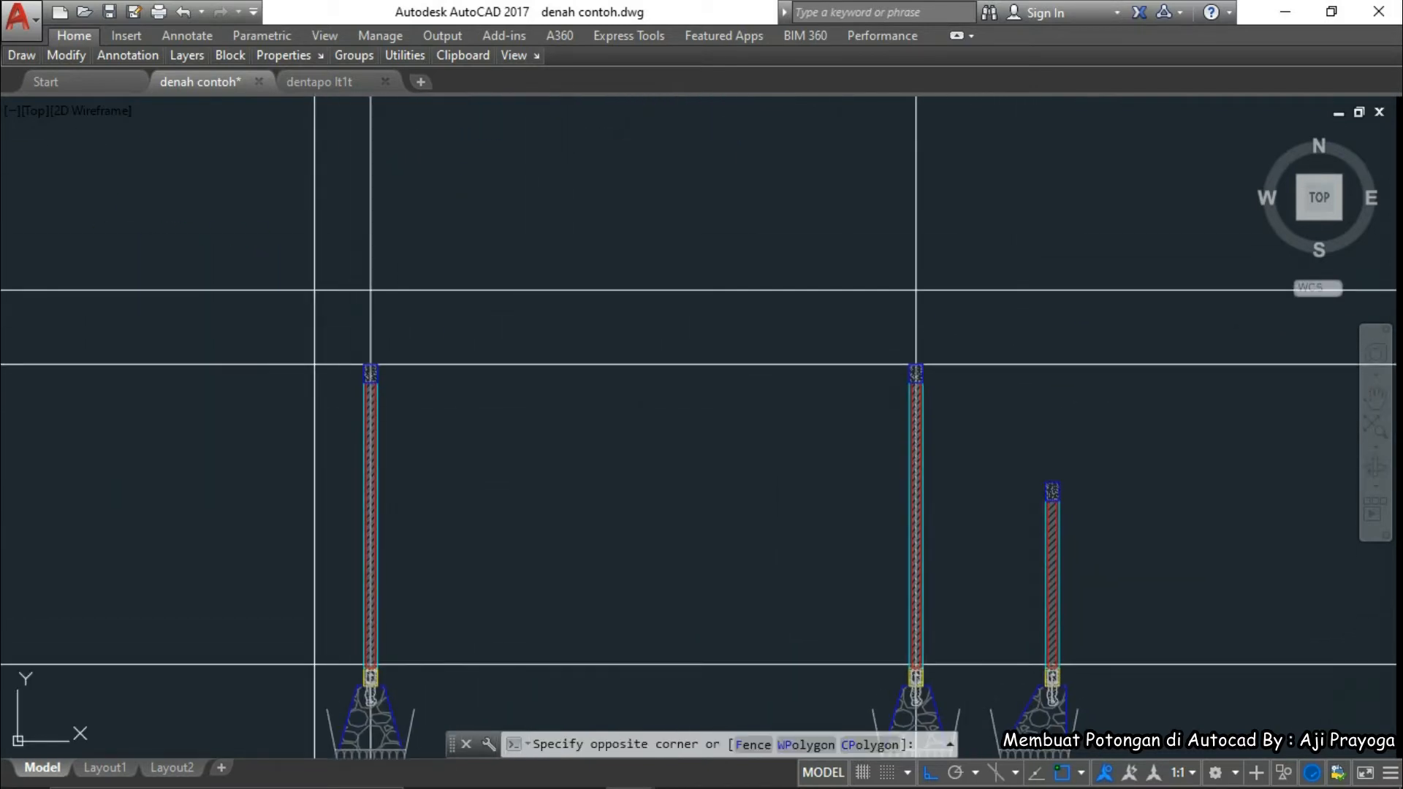
{"action": "left_click", "coordinate": [1074, 442]}
{"action": "key", "text": "Escape"}
{"action": "scroll", "coordinate": [392, 382], "scroll_direction": "up", "scroll_amount": 5}
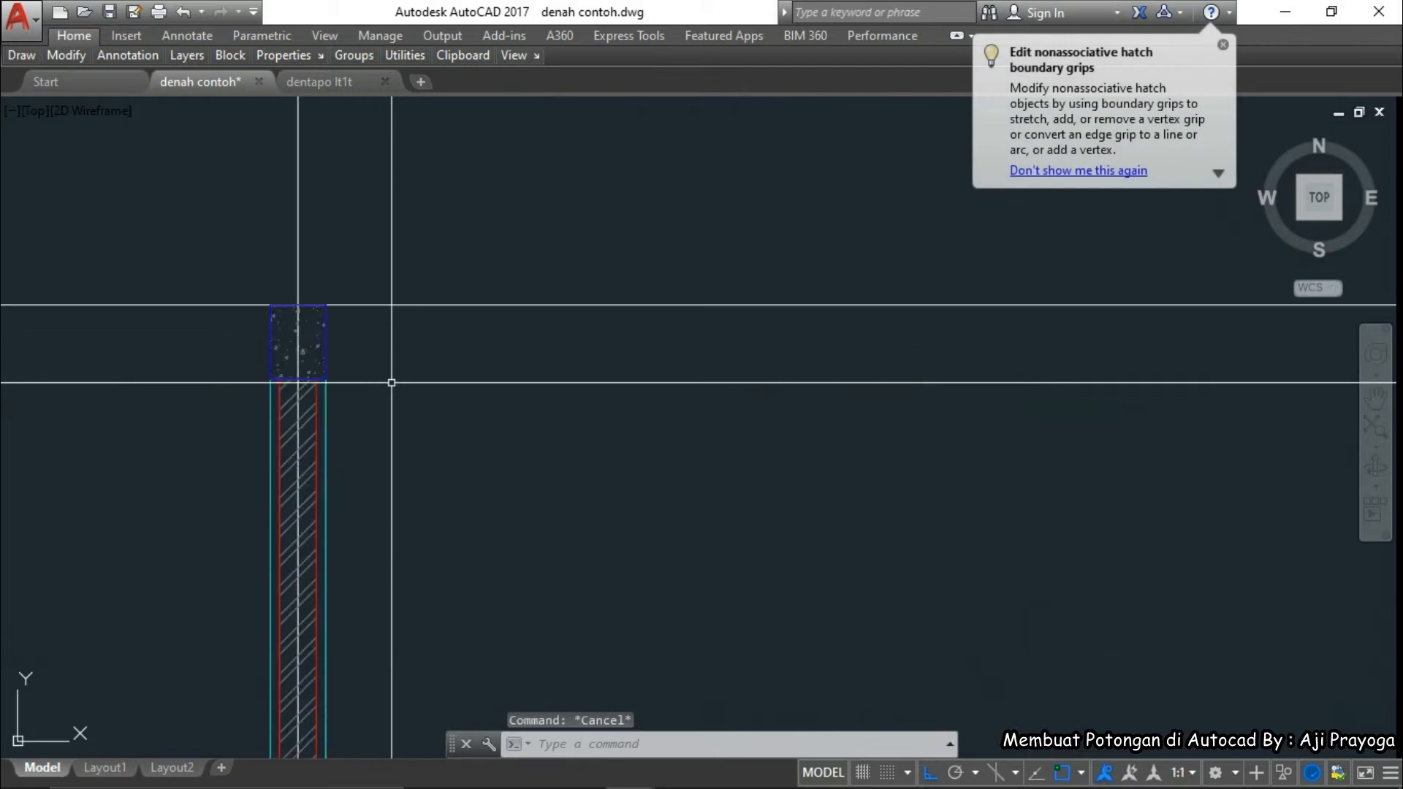
{"action": "scroll", "coordinate": [533, 426], "scroll_direction": "down", "scroll_amount": 6}
{"action": "scroll", "coordinate": [517, 410], "scroll_direction": "up", "scroll_amount": 6}
{"action": "scroll", "coordinate": [517, 413], "scroll_direction": "down", "scroll_amount": 10}
{"action": "scroll", "coordinate": [517, 391], "scroll_direction": "up", "scroll_amount": 4}
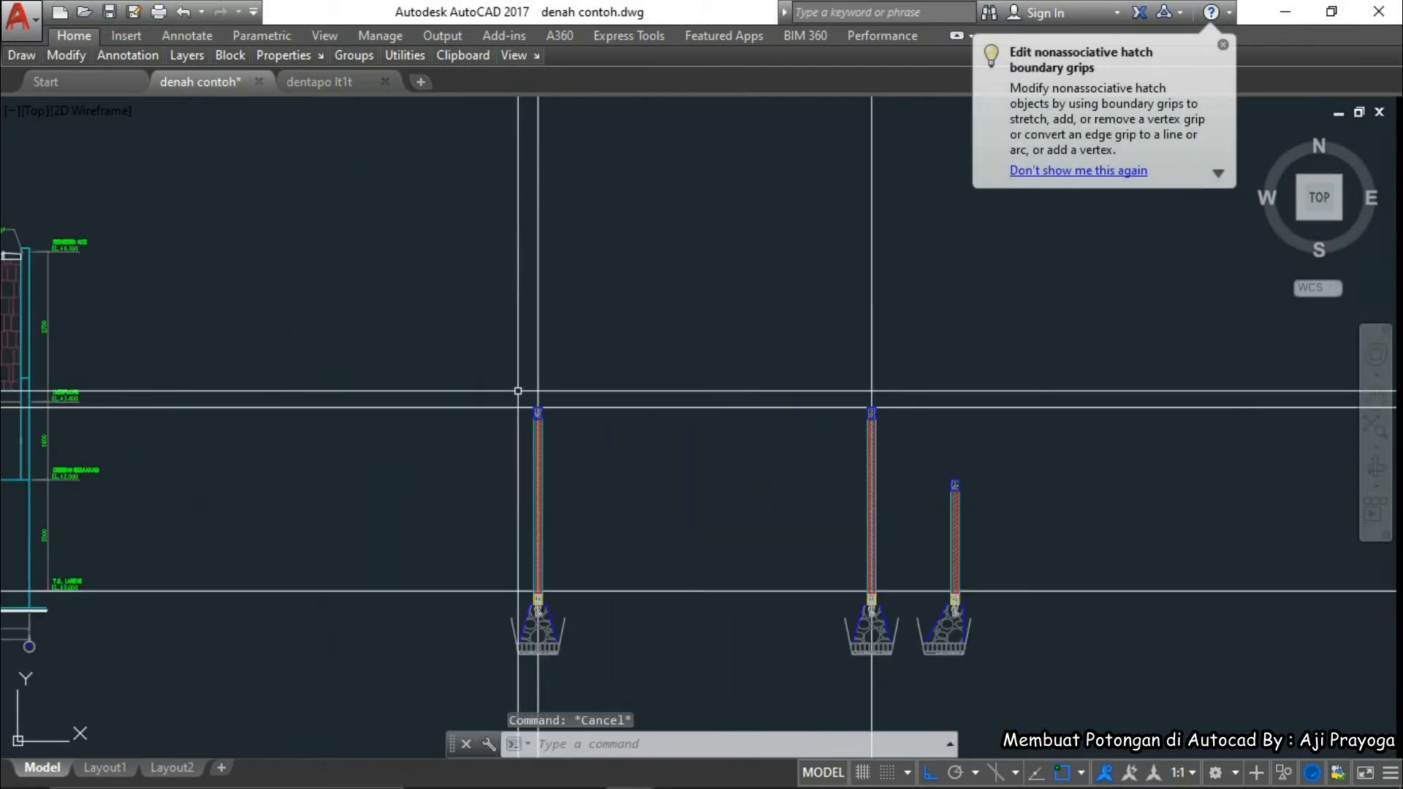
{"action": "scroll", "coordinate": [517, 391], "scroll_direction": "down", "scroll_amount": 4}
{"action": "scroll", "coordinate": [646, 530], "scroll_direction": "up", "scroll_amount": 6}
{"action": "scroll", "coordinate": [646, 530], "scroll_direction": "down", "scroll_amount": 5}
{"action": "scroll", "coordinate": [674, 491], "scroll_direction": "up", "scroll_amount": 6}
{"action": "middle_click_drag", "start_coordinate": [395, 416], "coordinate": [602, 451]}
{"action": "scroll", "coordinate": [480, 426], "scroll_direction": "down", "scroll_amount": 2}
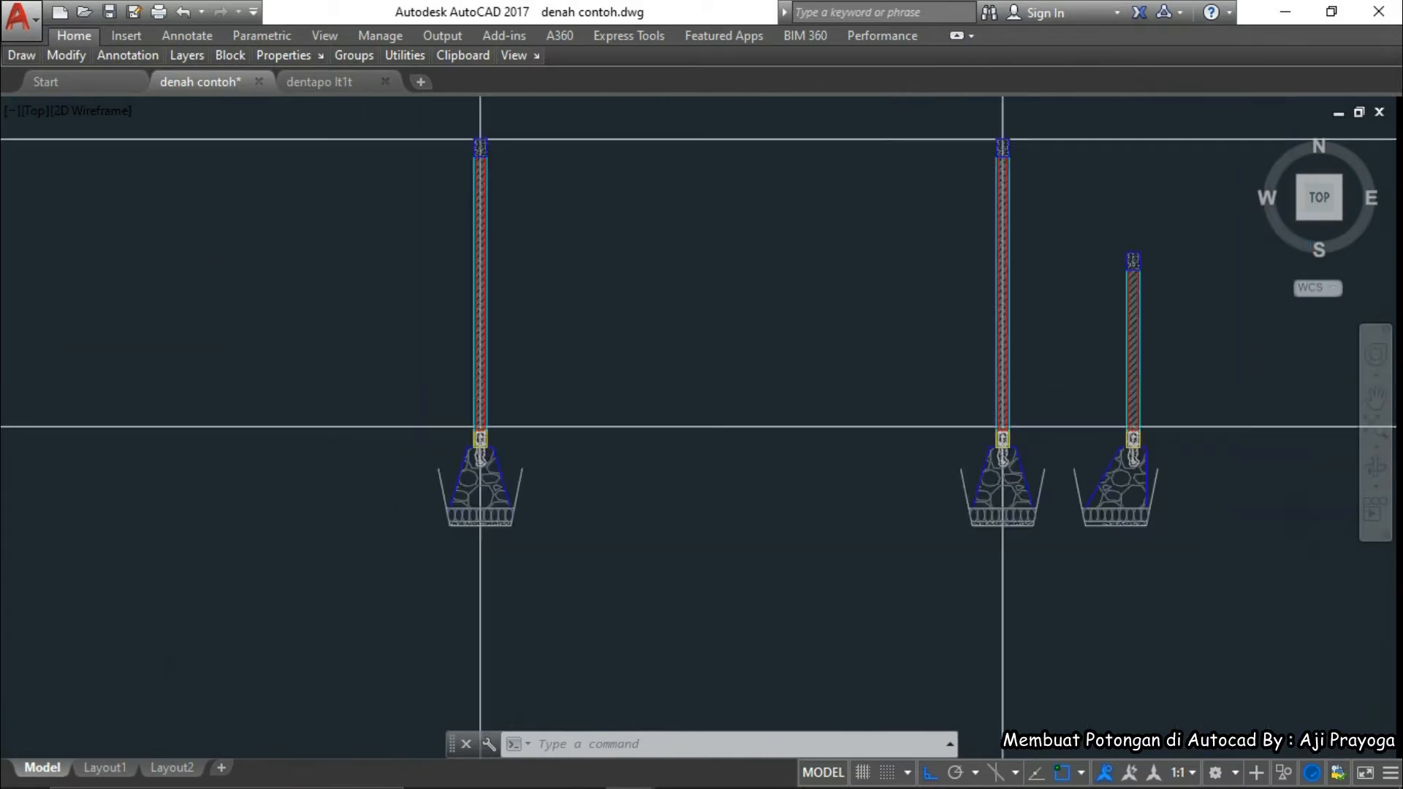
{"action": "scroll", "coordinate": [672, 414], "scroll_direction": "down", "scroll_amount": 4}
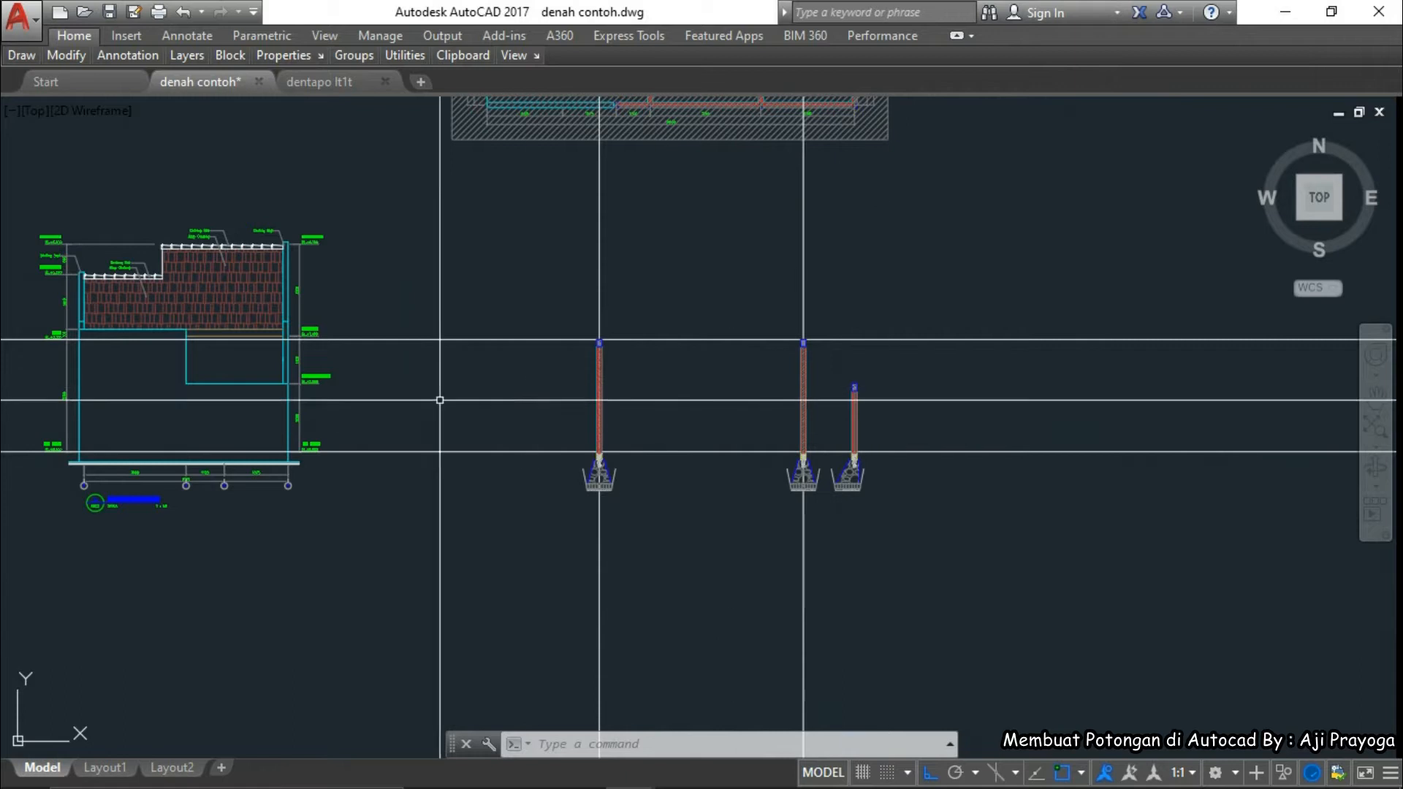
{"action": "key", "text": "Escape"}
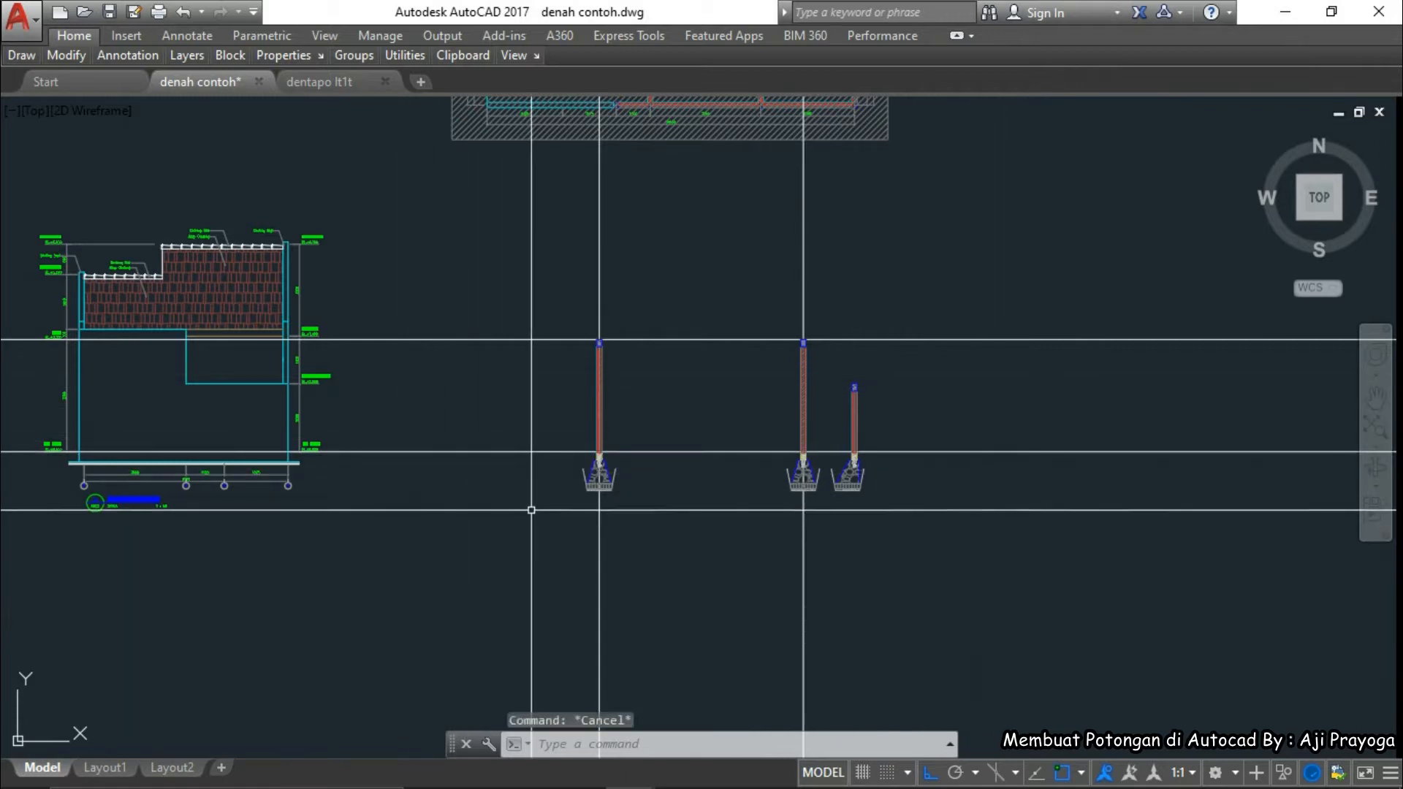
- Inspect the tie beams and stone foundations at the base of the two tall walls
{"action": "scroll", "coordinate": [643, 408], "scroll_direction": "up", "scroll_amount": 8}
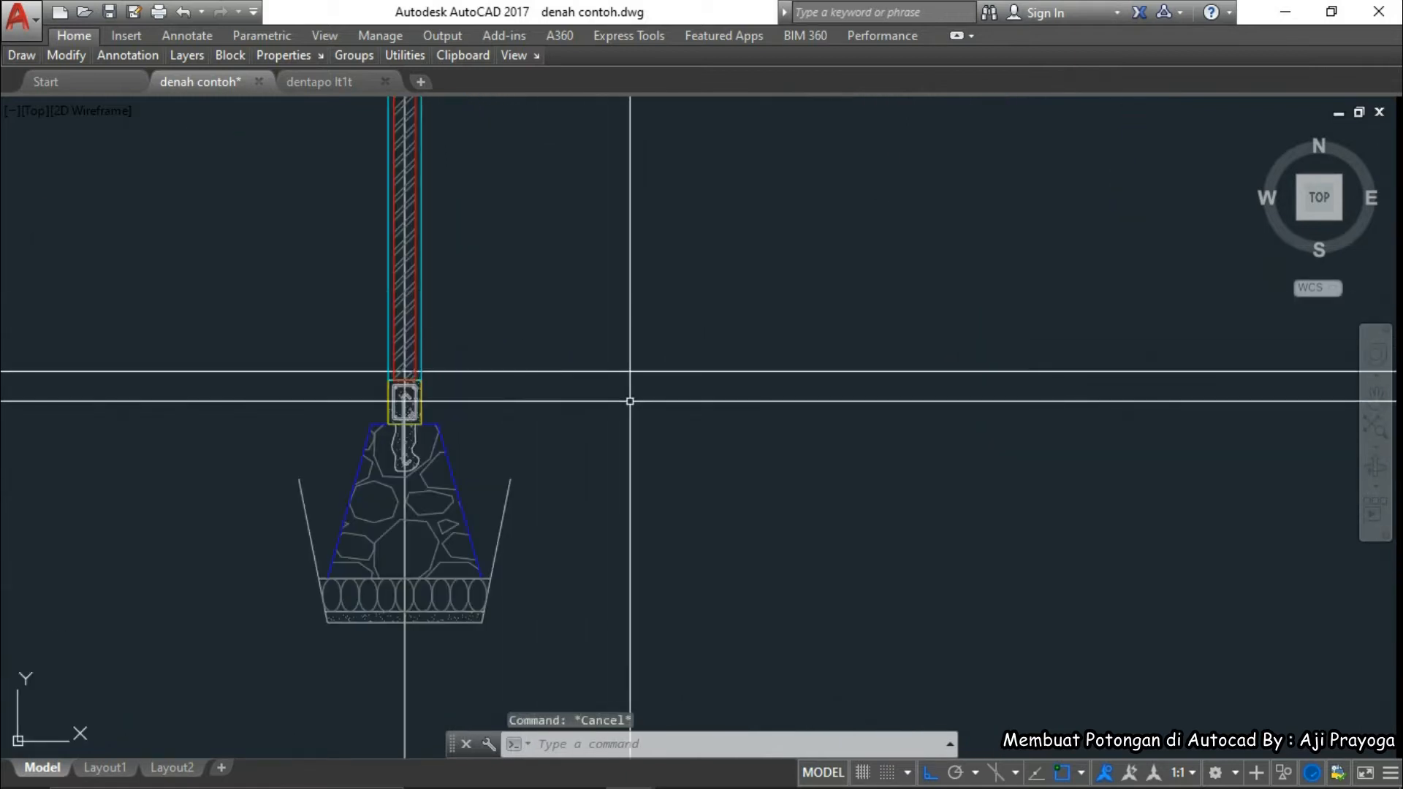
{"action": "middle_click_drag", "start_coordinate": [630, 401], "coordinate": [423, 391]}
{"action": "scroll", "coordinate": [541, 417], "scroll_direction": "down", "scroll_amount": 4}
{"action": "left_click", "coordinate": [587, 416]}
{"action": "left_click", "coordinate": [520, 312]}
{"action": "key", "text": "Escape"}
{"action": "scroll", "coordinate": [611, 408], "scroll_direction": "up", "scroll_amount": 2}
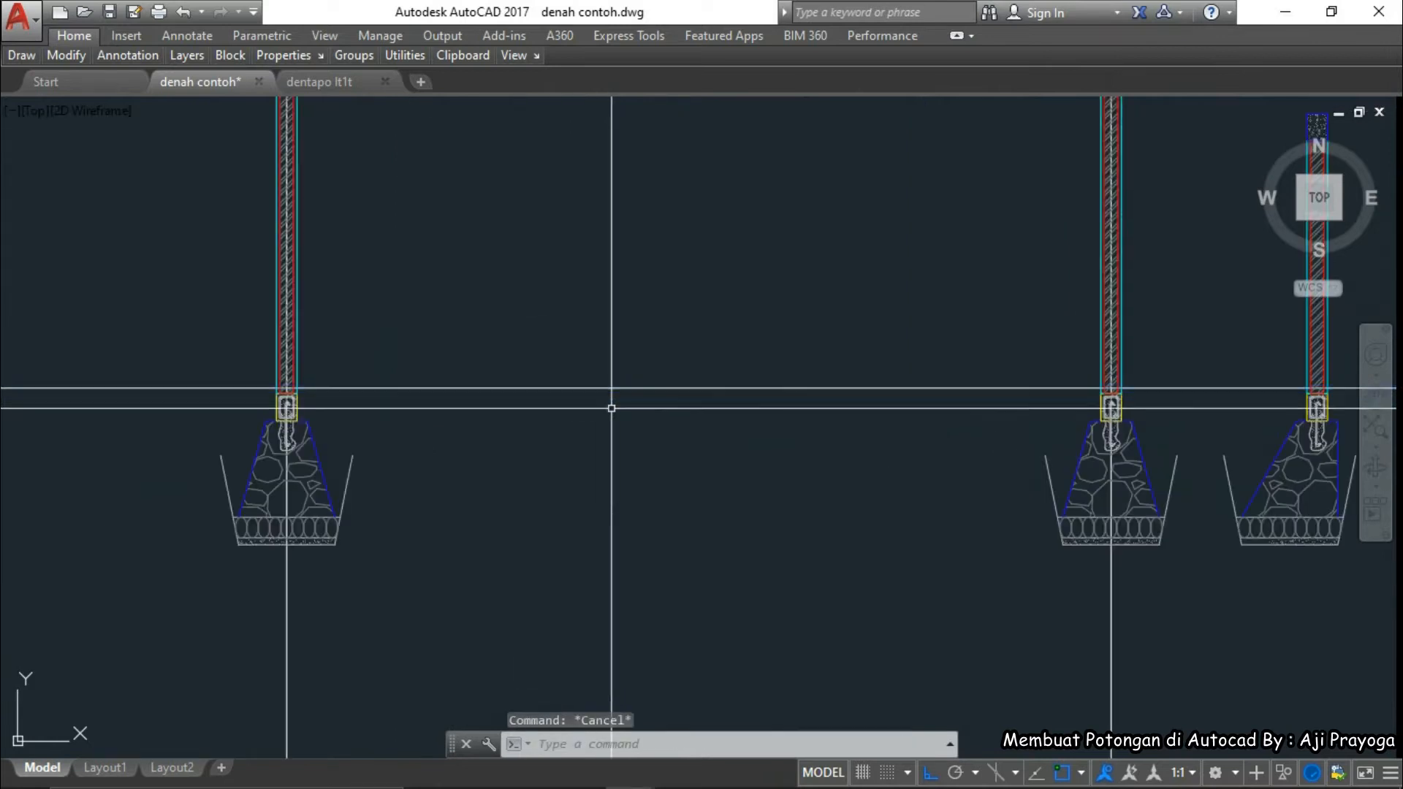
- Draw a horizontal line along the lower reference line between the facing surfaces of the two tall walls
{"action": "middle_click_drag", "start_coordinate": [690, 375], "coordinate": [523, 411]}
{"action": "key", "text": "Return"}
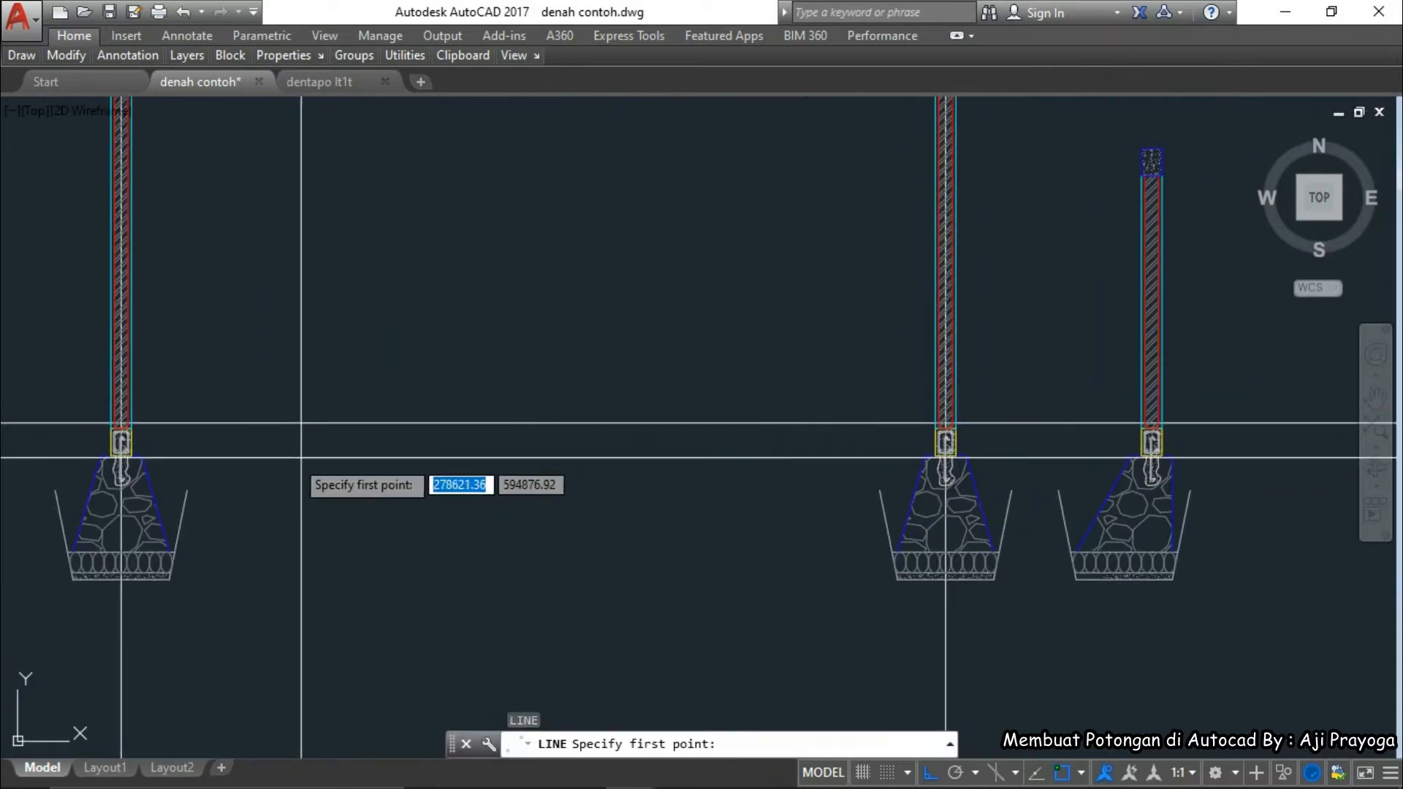
{"action": "key", "text": "Escape"}
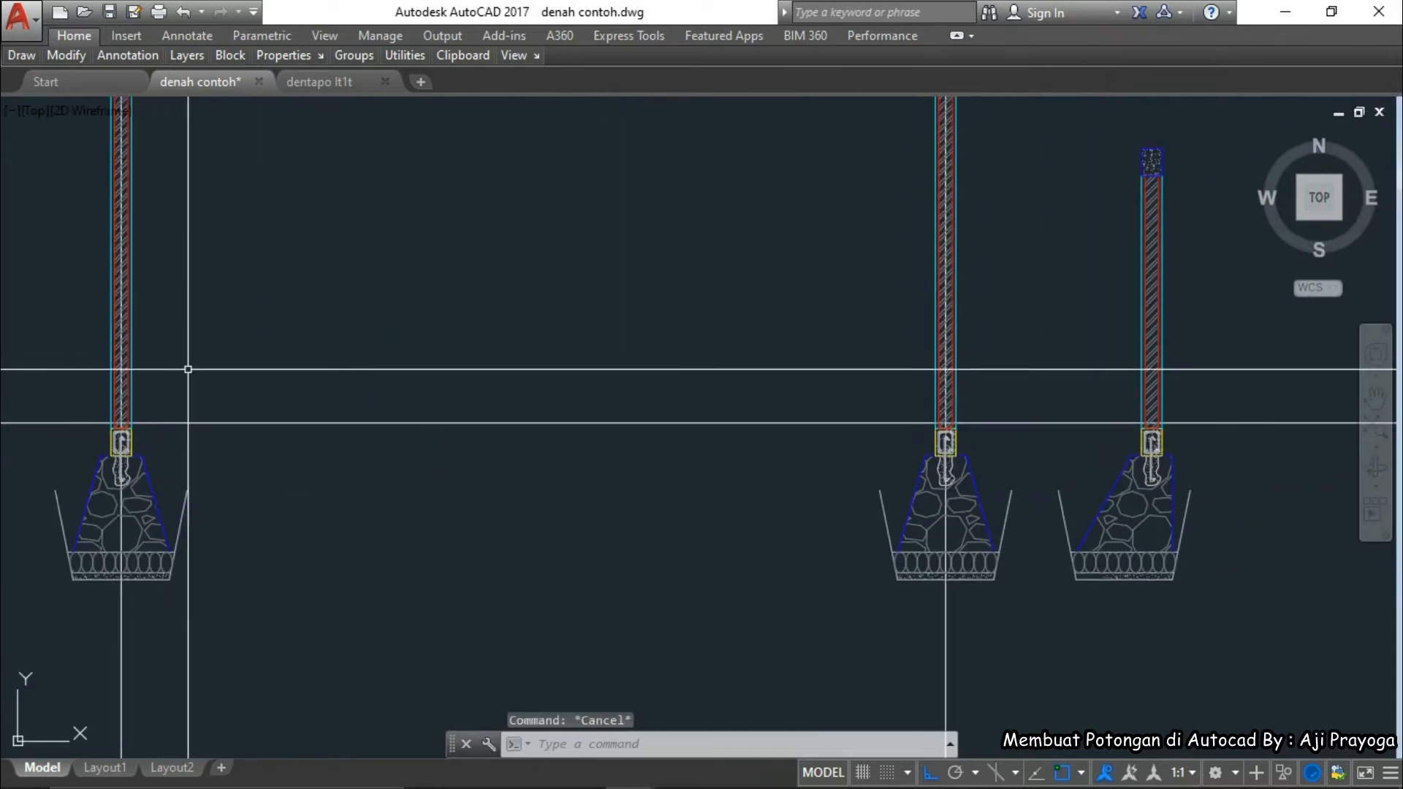
{"action": "key", "text": "Return"}
{"action": "scroll", "coordinate": [120, 411], "scroll_direction": "up", "scroll_amount": 3}
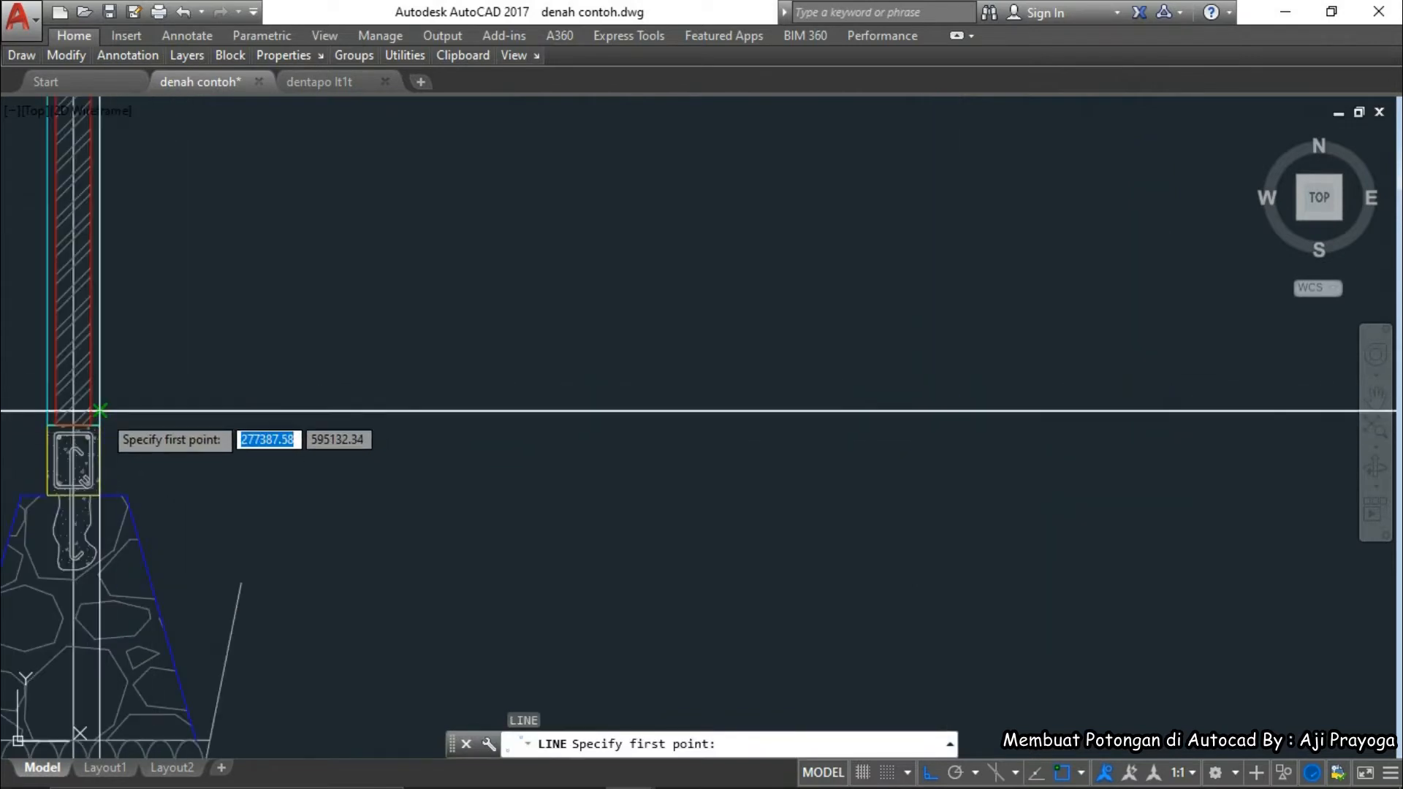
{"action": "left_click", "coordinate": [100, 411]}
{"action": "scroll", "coordinate": [100, 412], "scroll_direction": "down", "scroll_amount": 3}
{"action": "scroll", "coordinate": [100, 411], "scroll_direction": "up", "scroll_amount": 6}
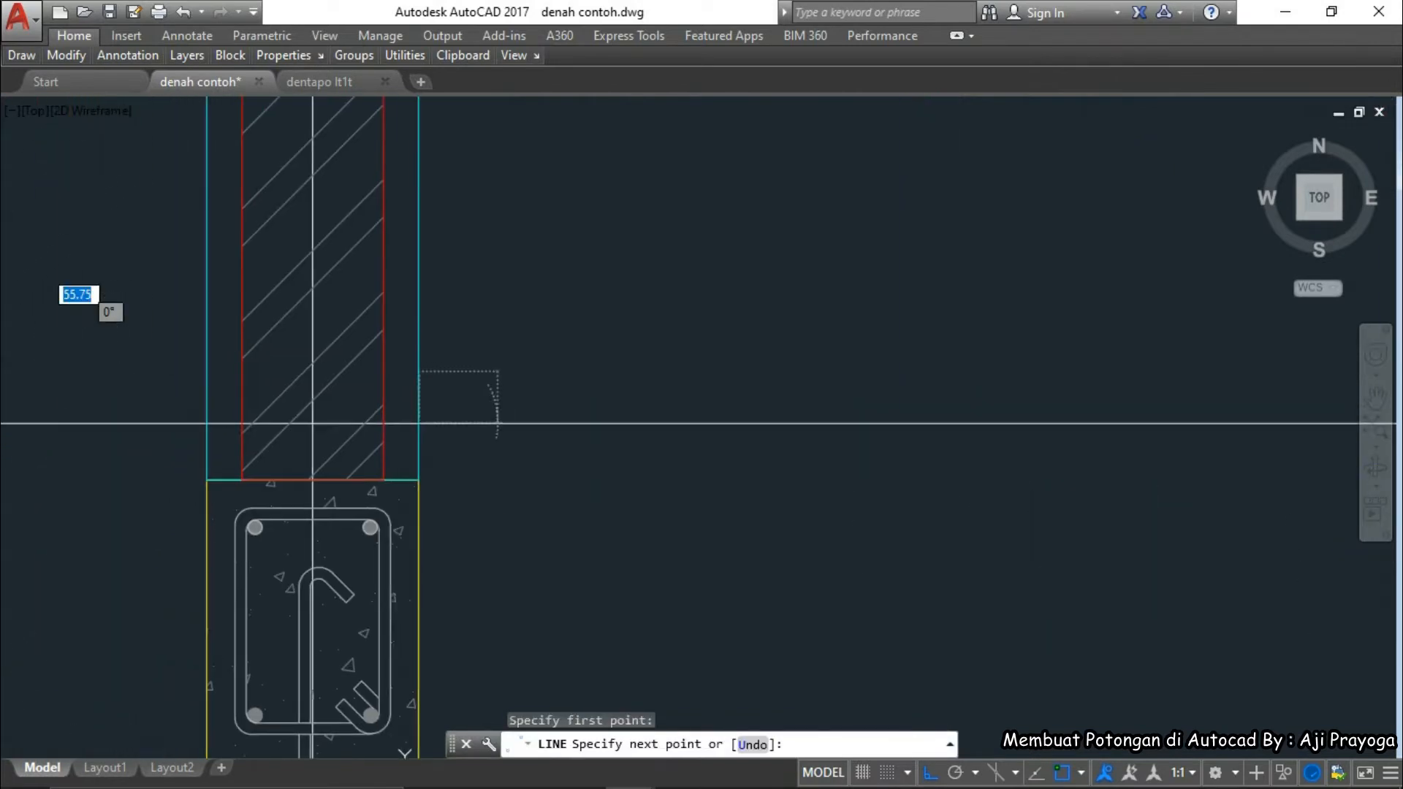
{"action": "scroll", "coordinate": [446, 420], "scroll_direction": "down", "scroll_amount": 5}
{"action": "middle_click_drag", "start_coordinate": [898, 487], "coordinate": [466, 485]}
{"action": "scroll", "coordinate": [873, 472], "scroll_direction": "up", "scroll_amount": 4}
{"action": "scroll", "coordinate": [598, 432], "scroll_direction": "up", "scroll_amount": 6}
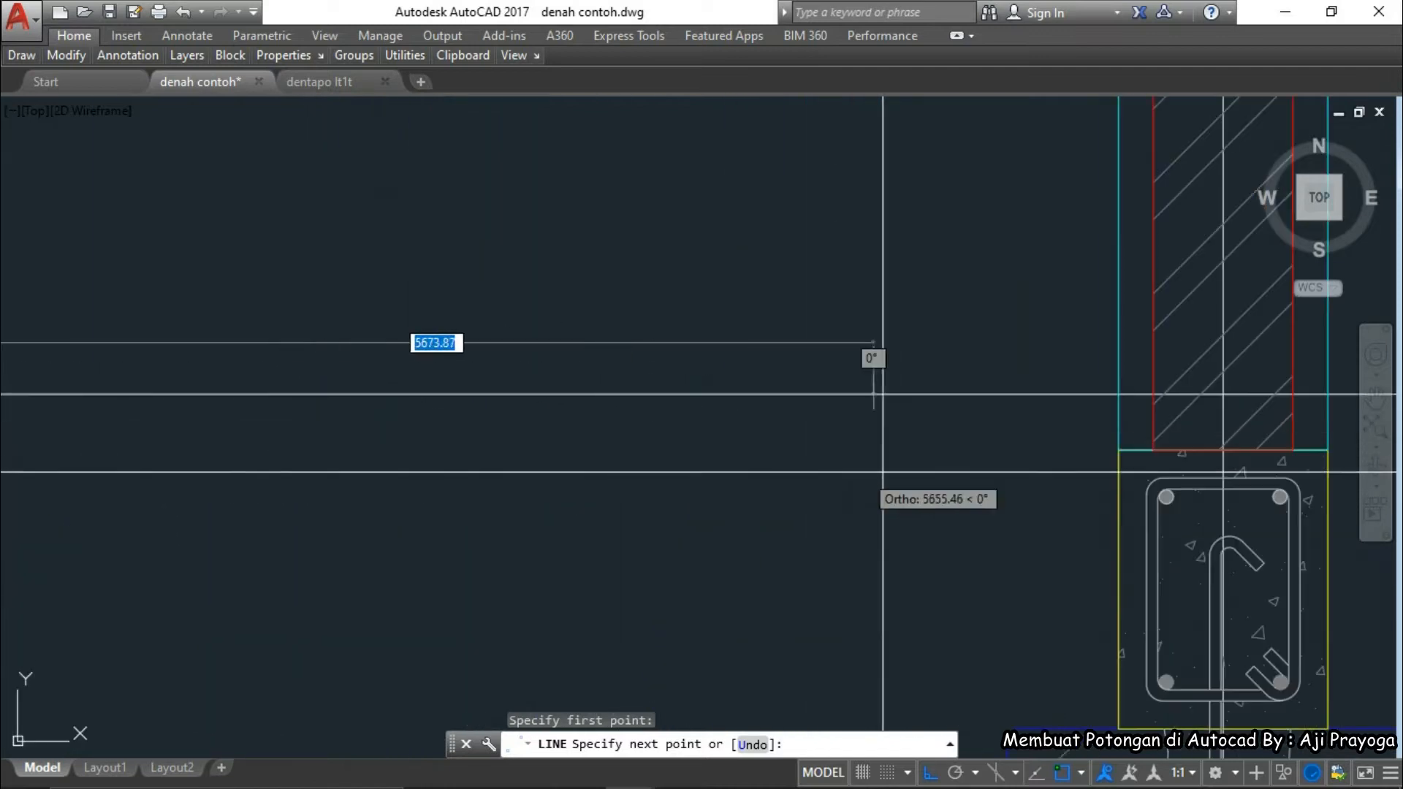
{"action": "left_click", "coordinate": [1098, 395]}
{"action": "key", "text": "Escape"}
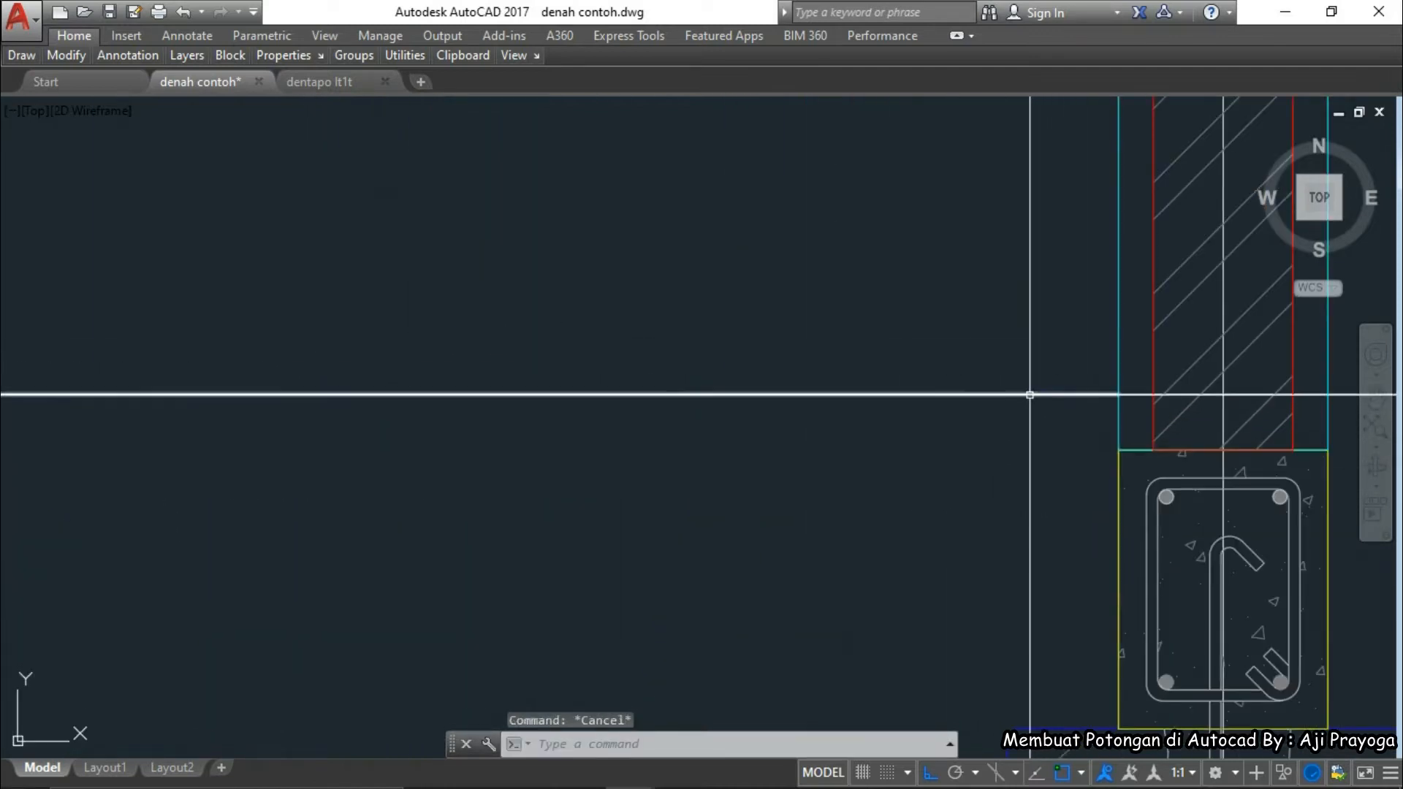
- Assign the new floor line between the two tall walls to the Dinding layer
{"action": "left_click", "coordinate": [1030, 395]}
{"action": "scroll", "coordinate": [648, 470], "scroll_direction": "down", "scroll_amount": 5}
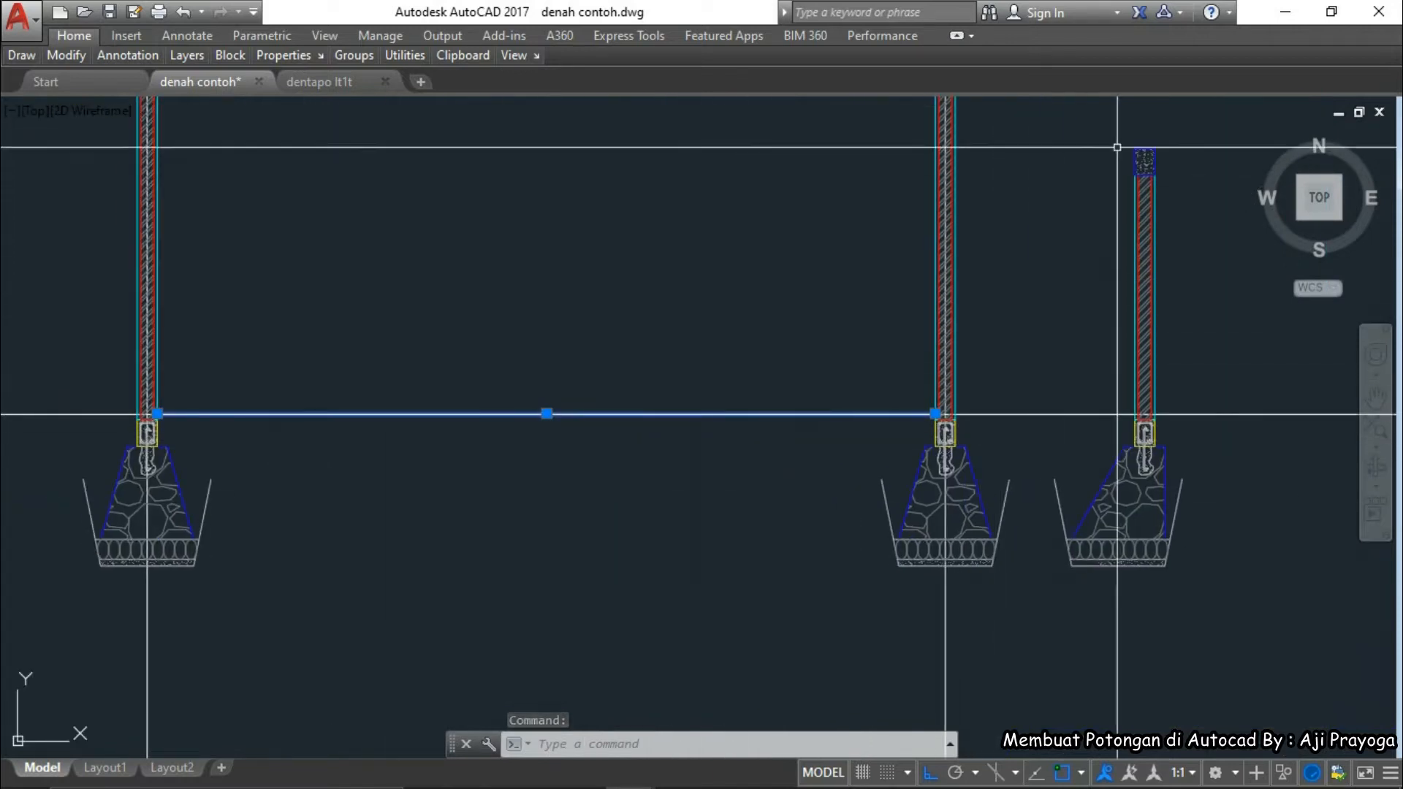
{"action": "left_click", "coordinate": [956, 35]}
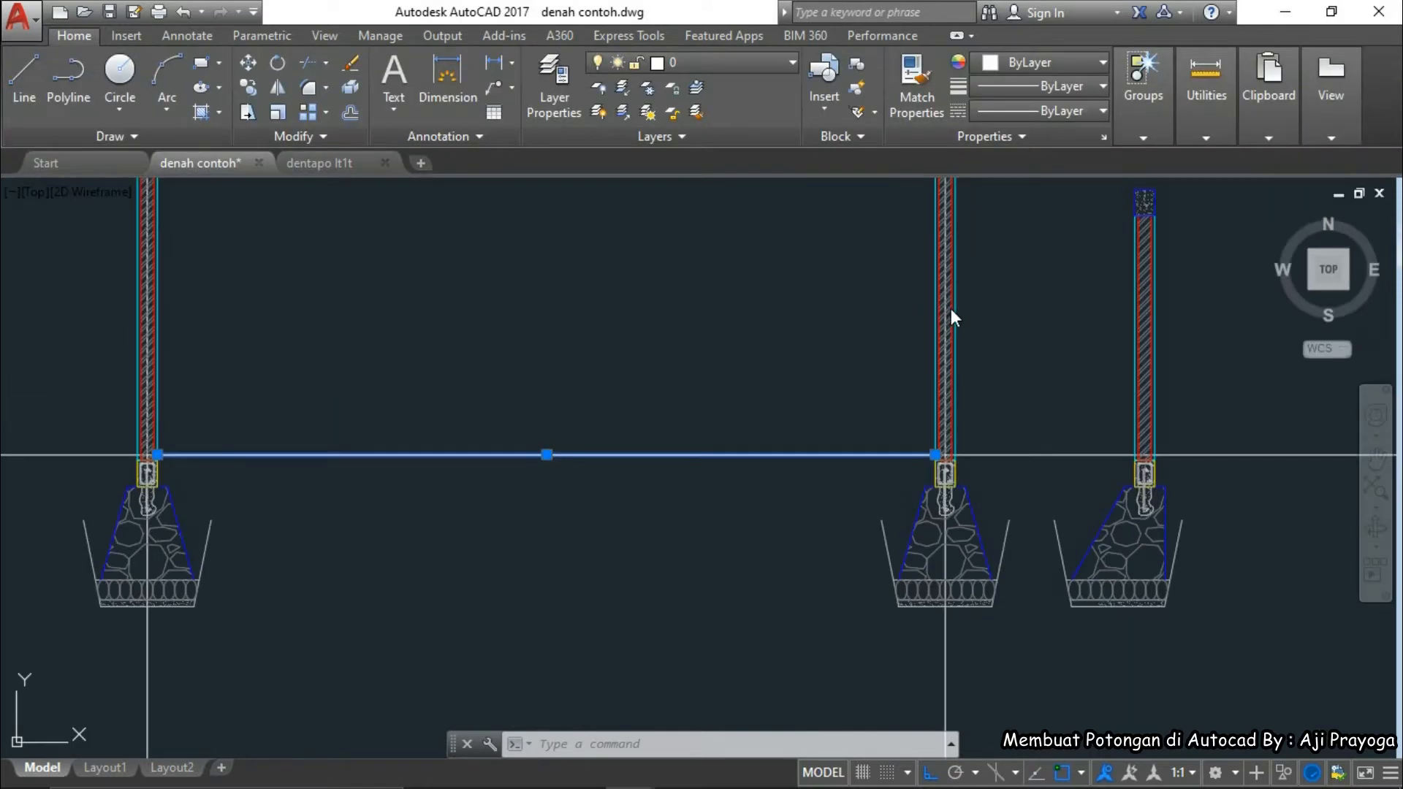
{"action": "left_click", "coordinate": [691, 61]}
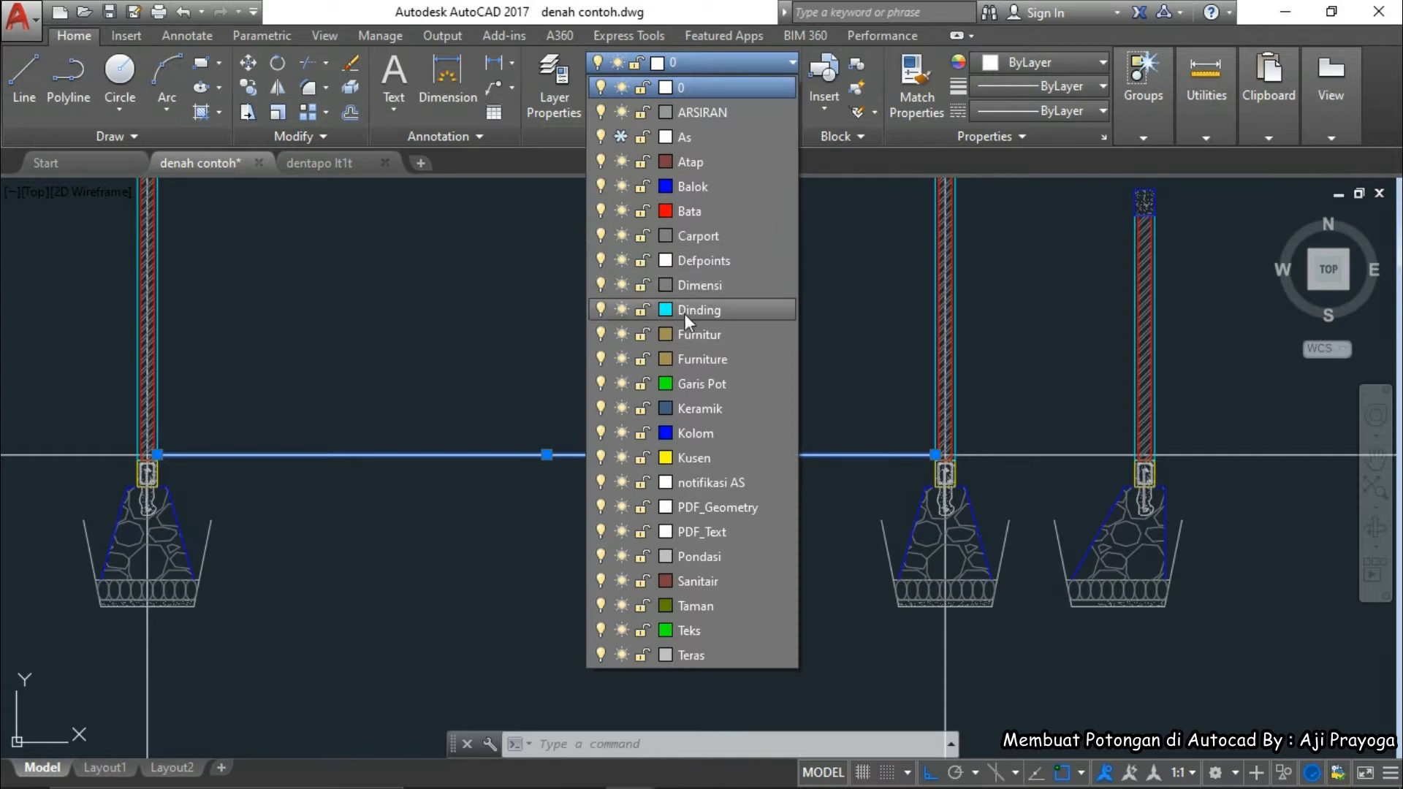
{"action": "left_click", "coordinate": [684, 310]}
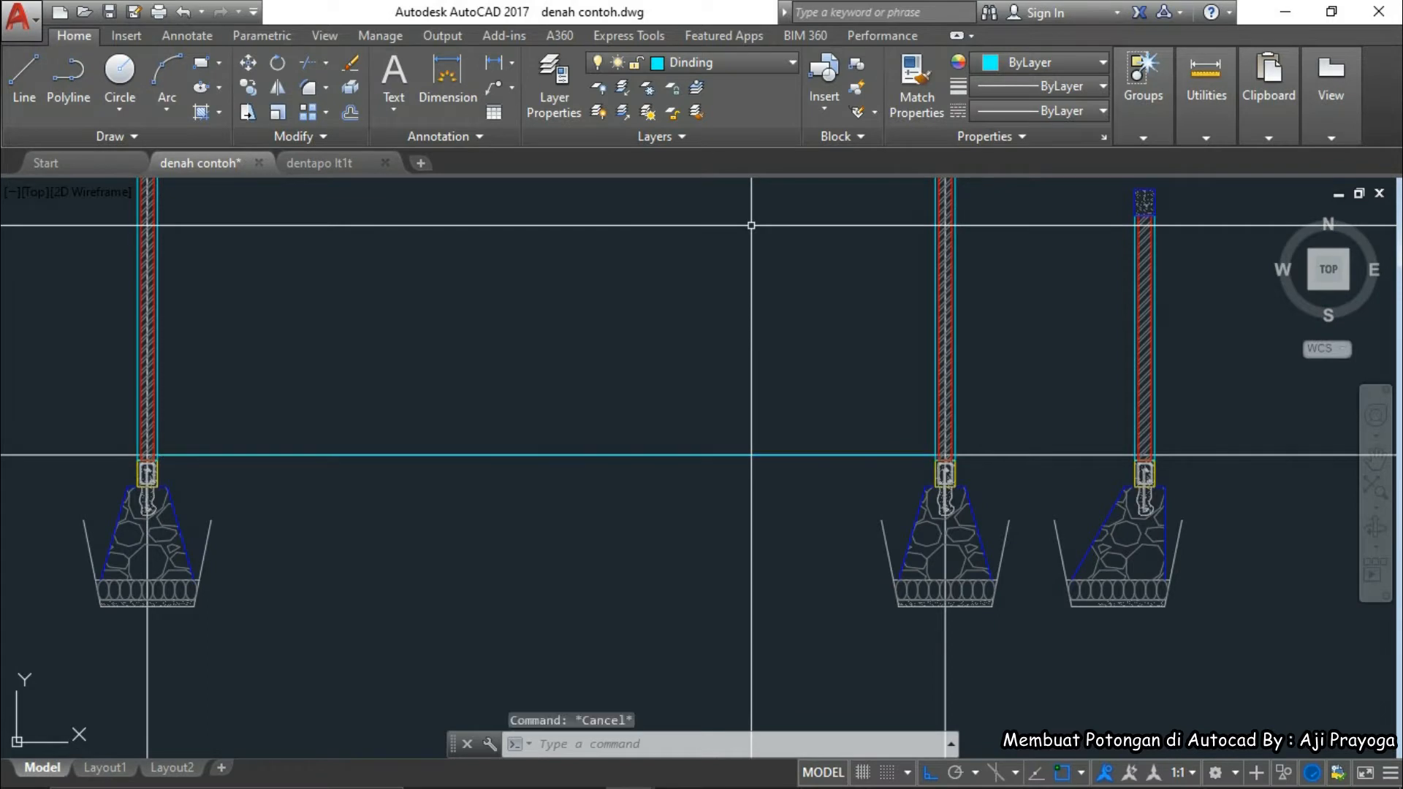
{"action": "key", "text": "Escape"}
- Create a new layer named Finshed and set its colour to cyan
{"action": "middle_click_drag", "start_coordinate": [410, 461], "coordinate": [570, 465]}
{"action": "middle_click_drag", "start_coordinate": [737, 376], "coordinate": [619, 401]}
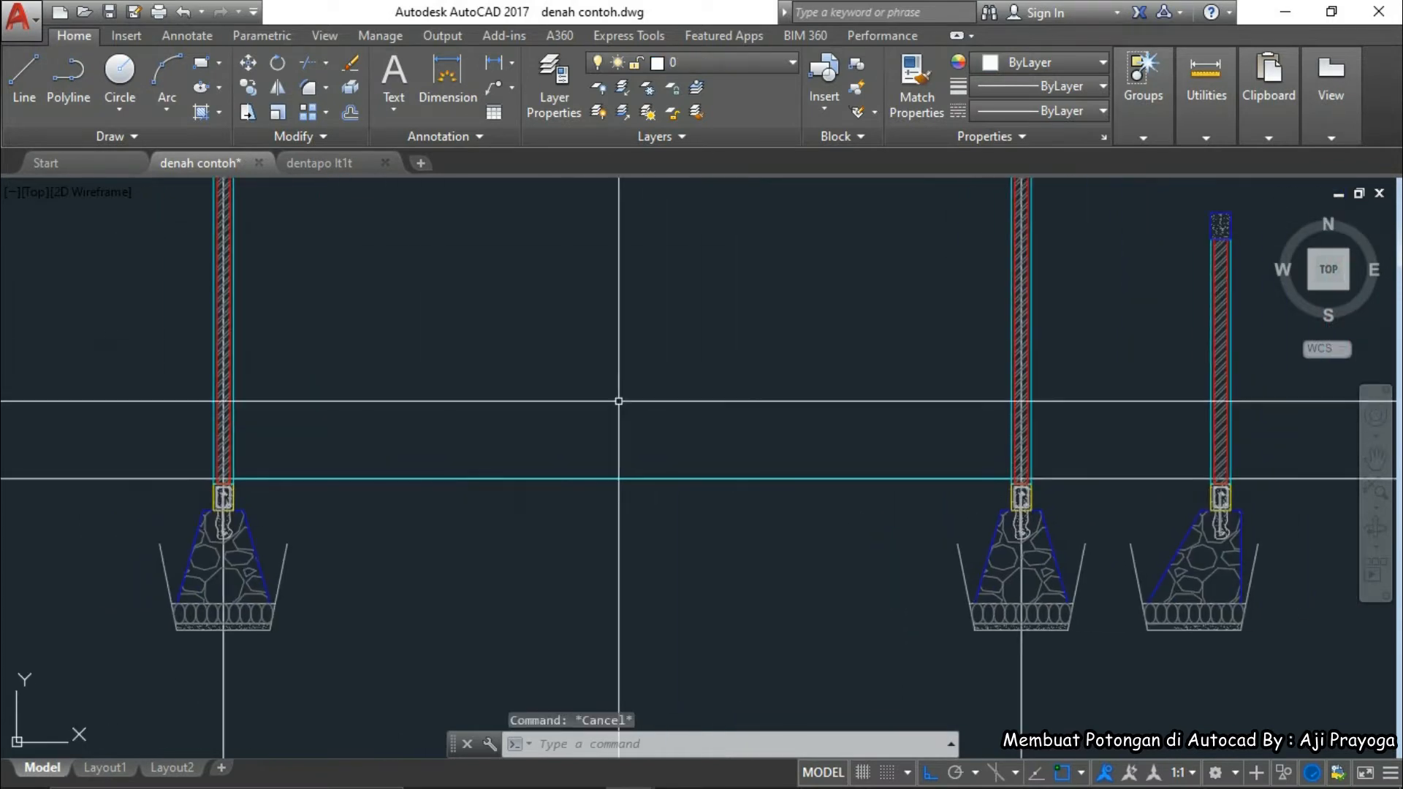
{"action": "key", "text": "Return"}
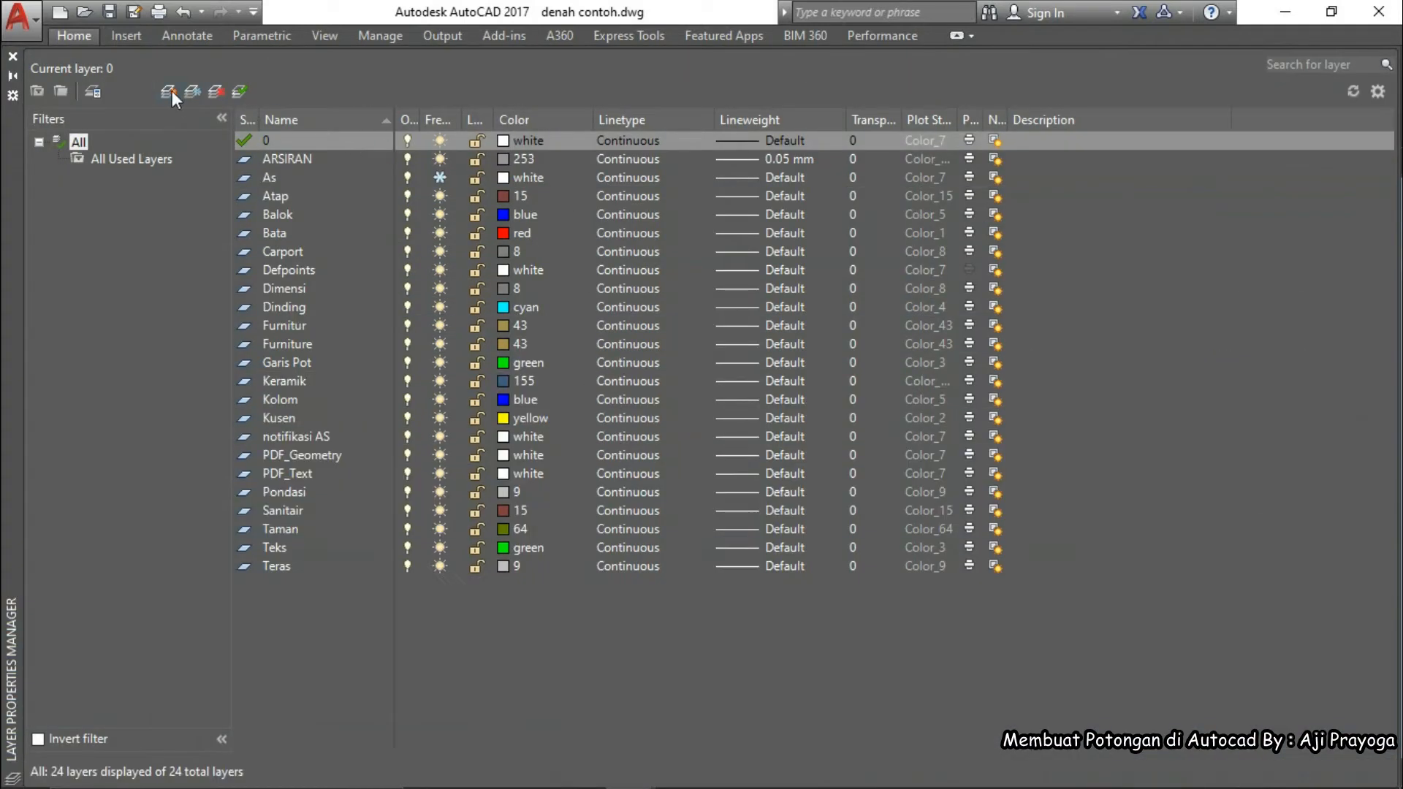
{"action": "left_click", "coordinate": [169, 90]}
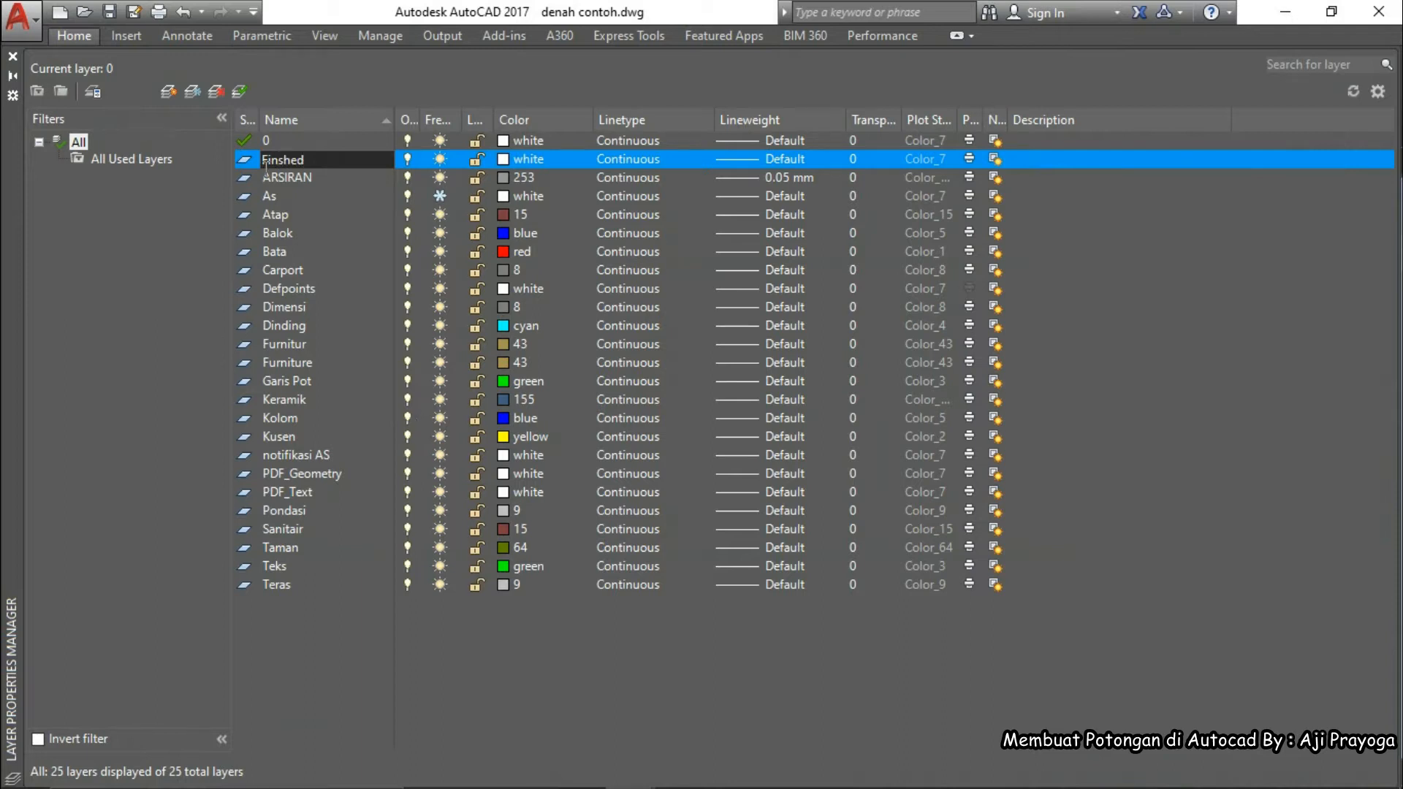
{"action": "left_click", "coordinate": [501, 160]}
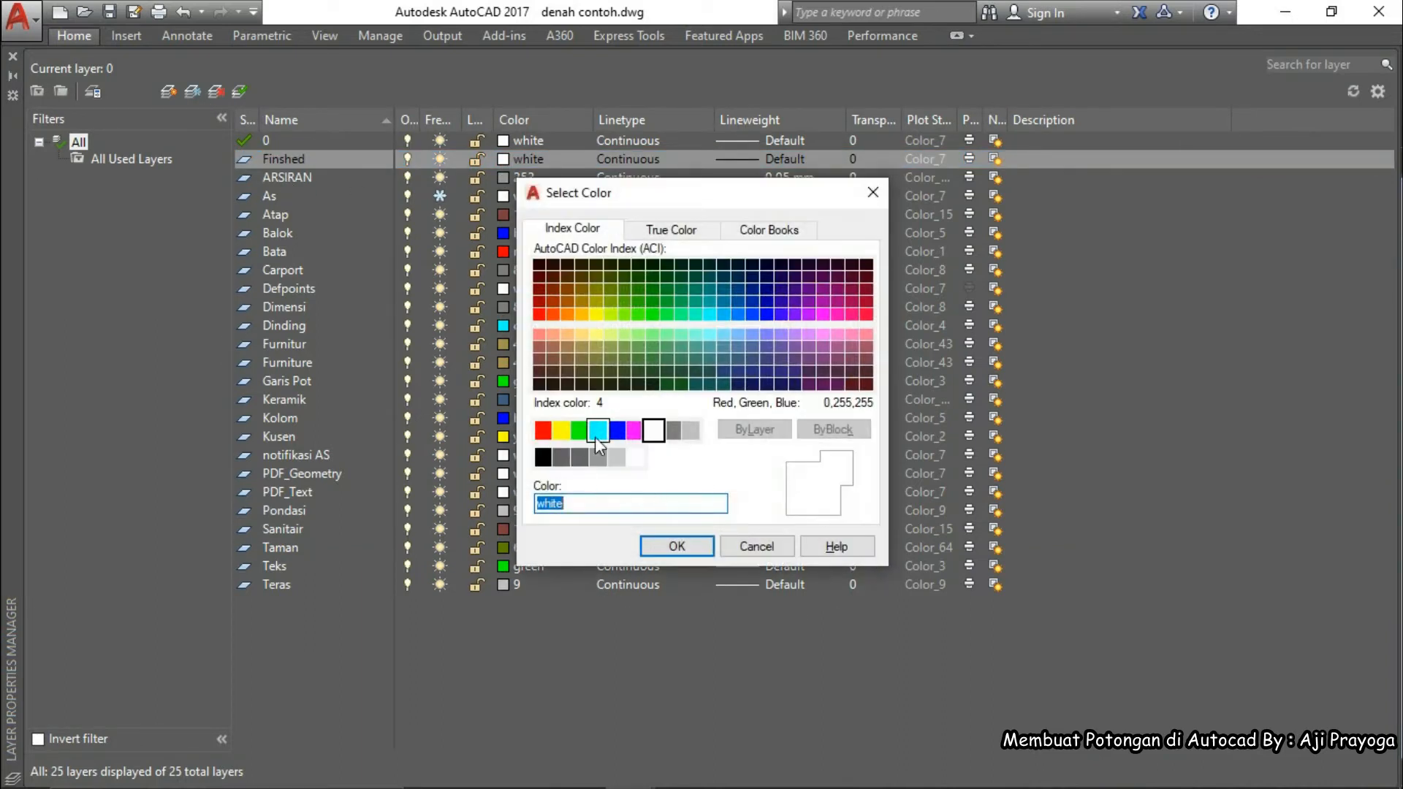
{"action": "left_click", "coordinate": [676, 547]}
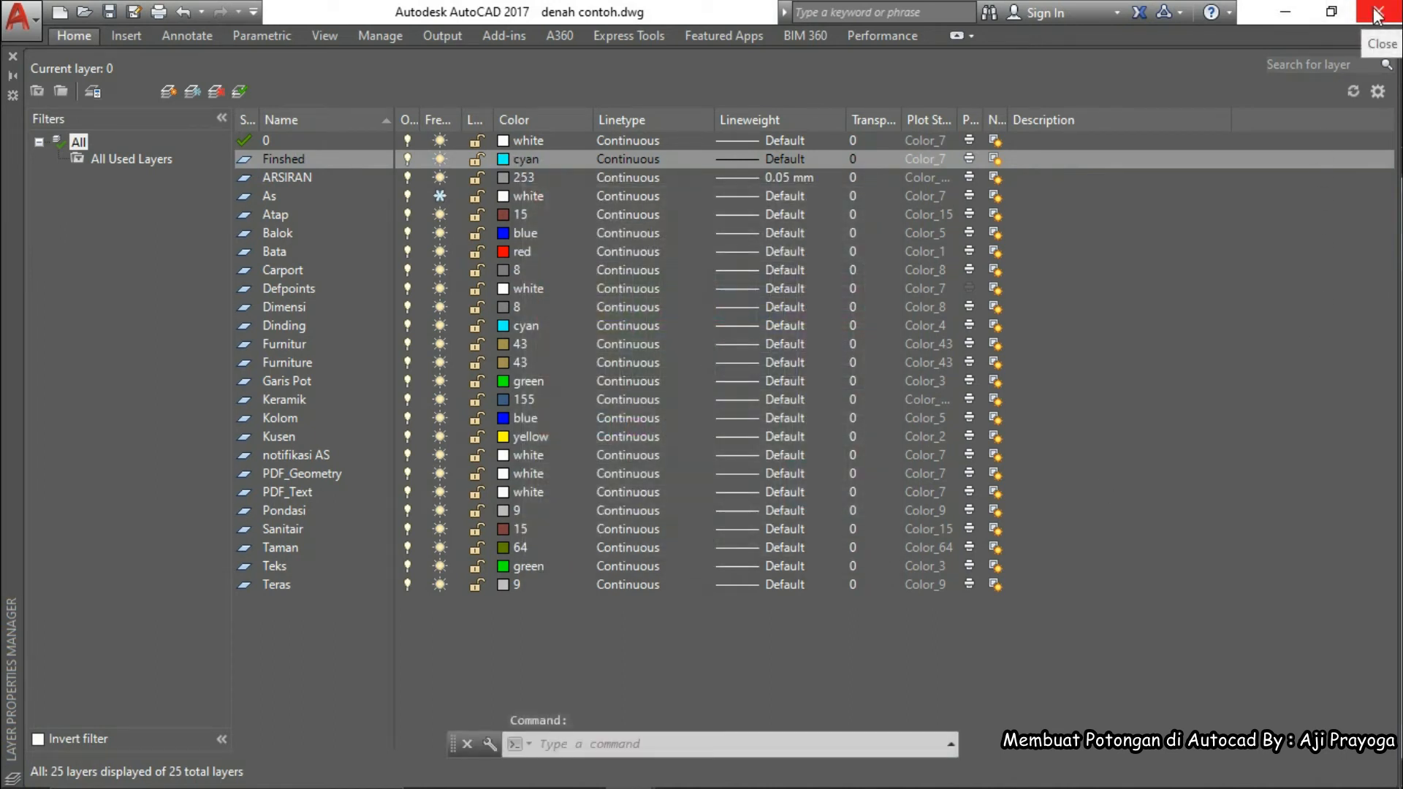
{"action": "left_click", "coordinate": [12, 56]}
- Assign the floor line between the two tall walls to the Finshed layer
{"action": "left_click", "coordinate": [338, 476]}
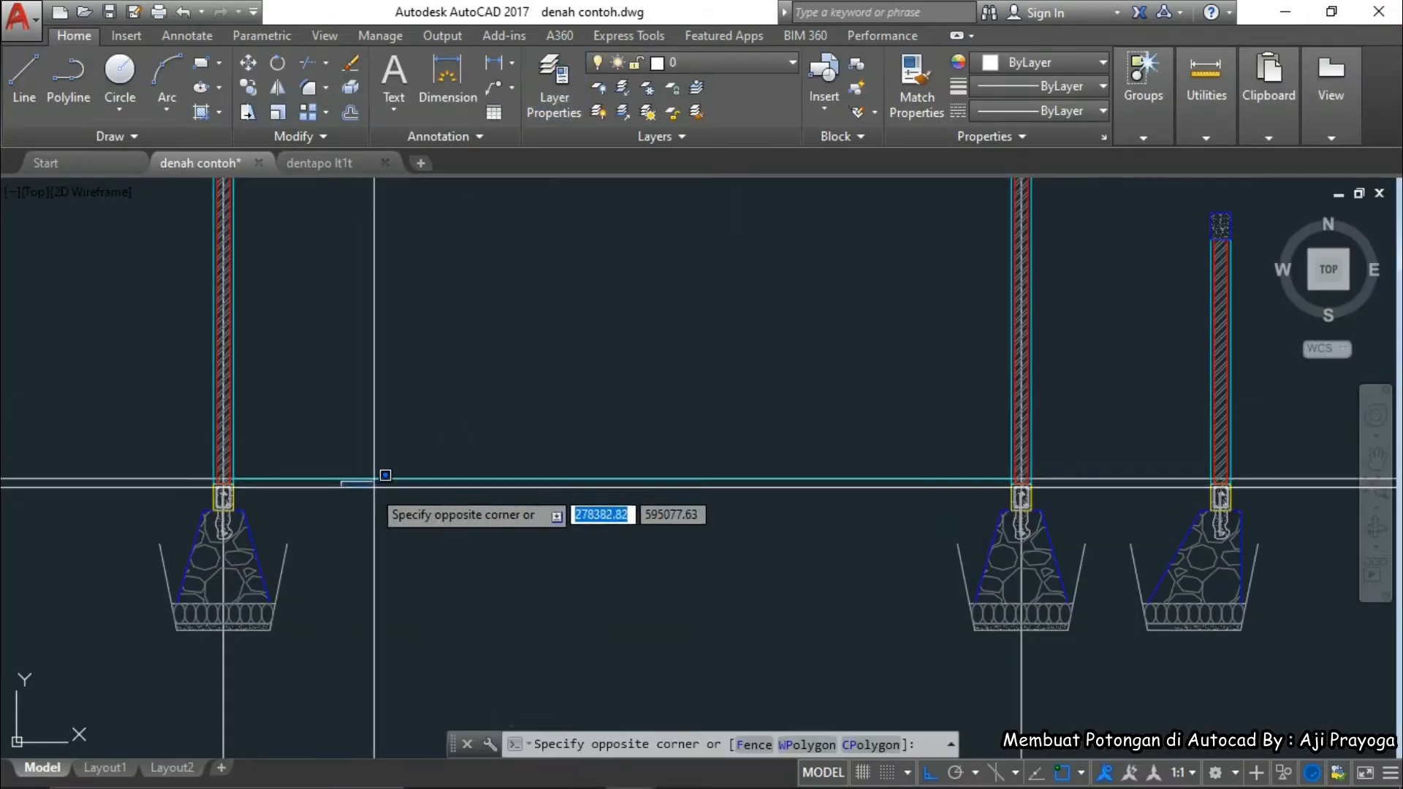
{"action": "left_click", "coordinate": [511, 504]}
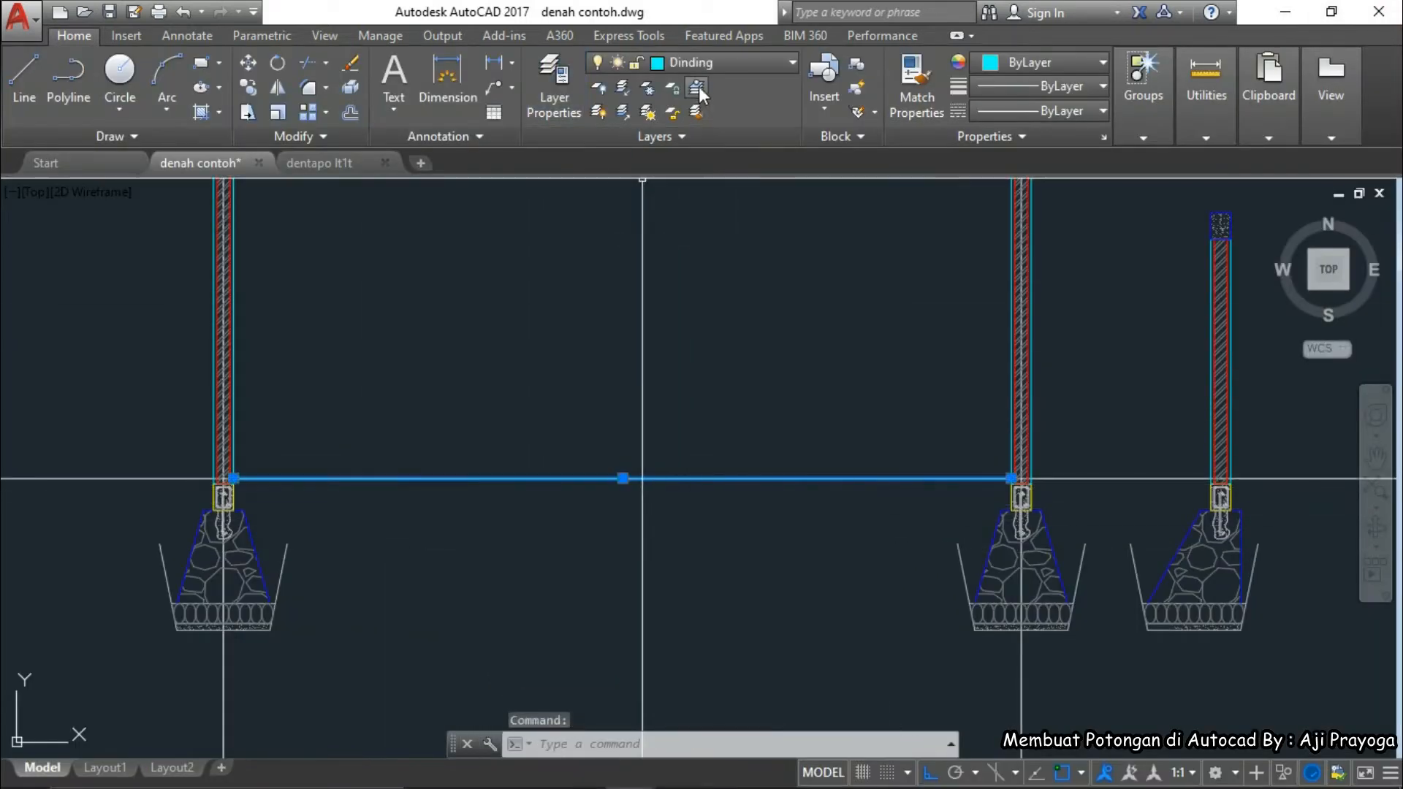
{"action": "left_click", "coordinate": [719, 66]}
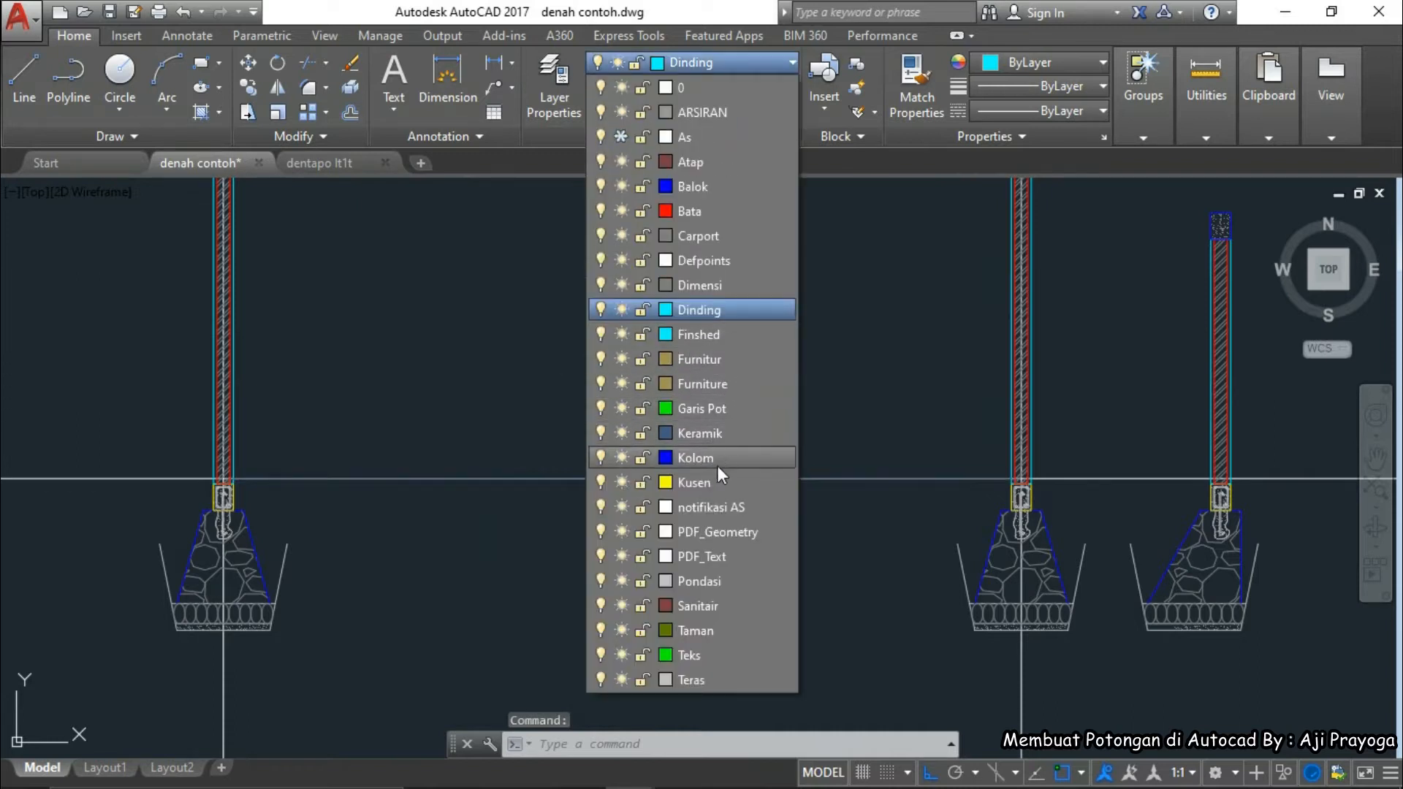
{"action": "left_click", "coordinate": [708, 334]}
{"action": "middle_click_drag", "start_coordinate": [801, 440], "coordinate": [733, 346]}
{"action": "key", "text": "Escape"}
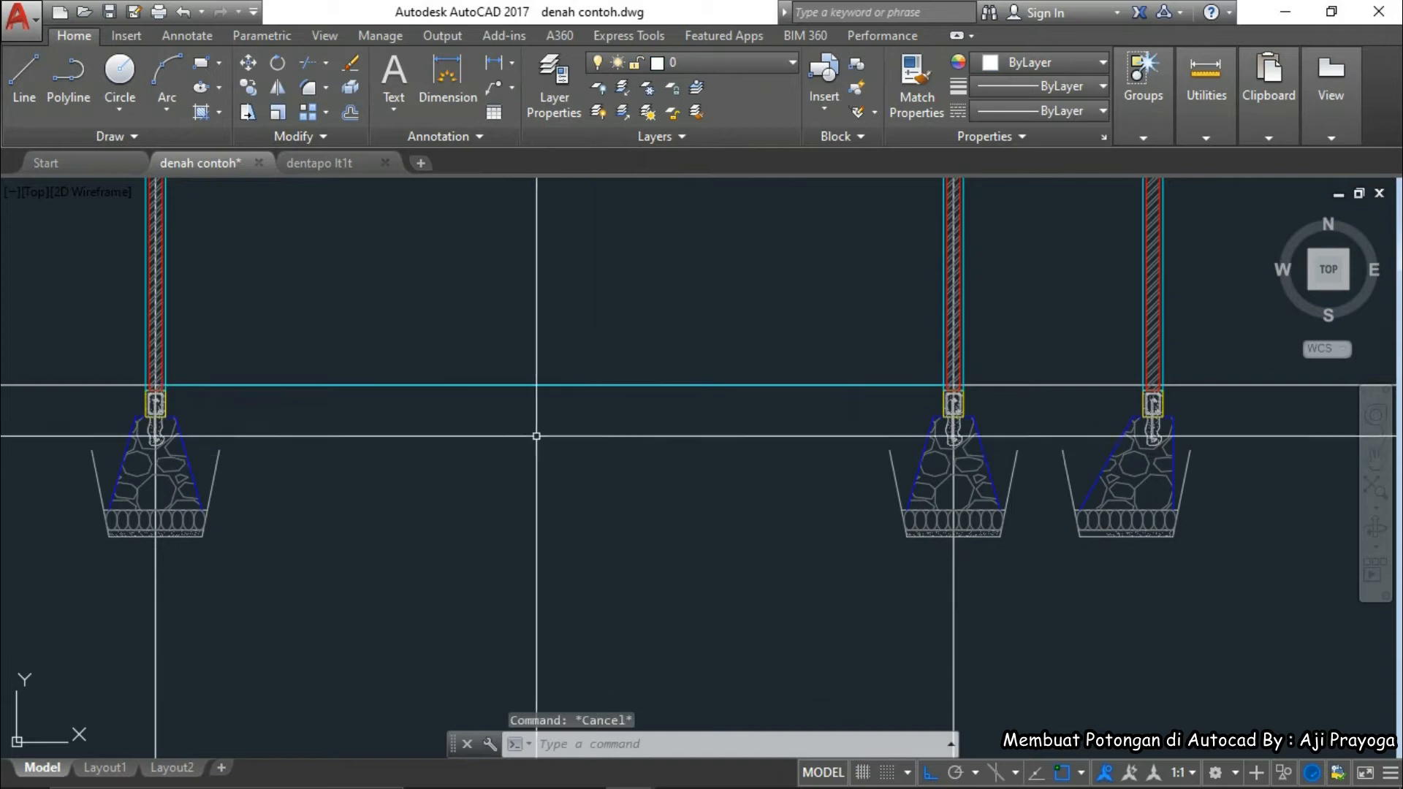
{"action": "middle_click_drag", "start_coordinate": [539, 436], "coordinate": [595, 466]}
{"action": "key", "text": "Return"}
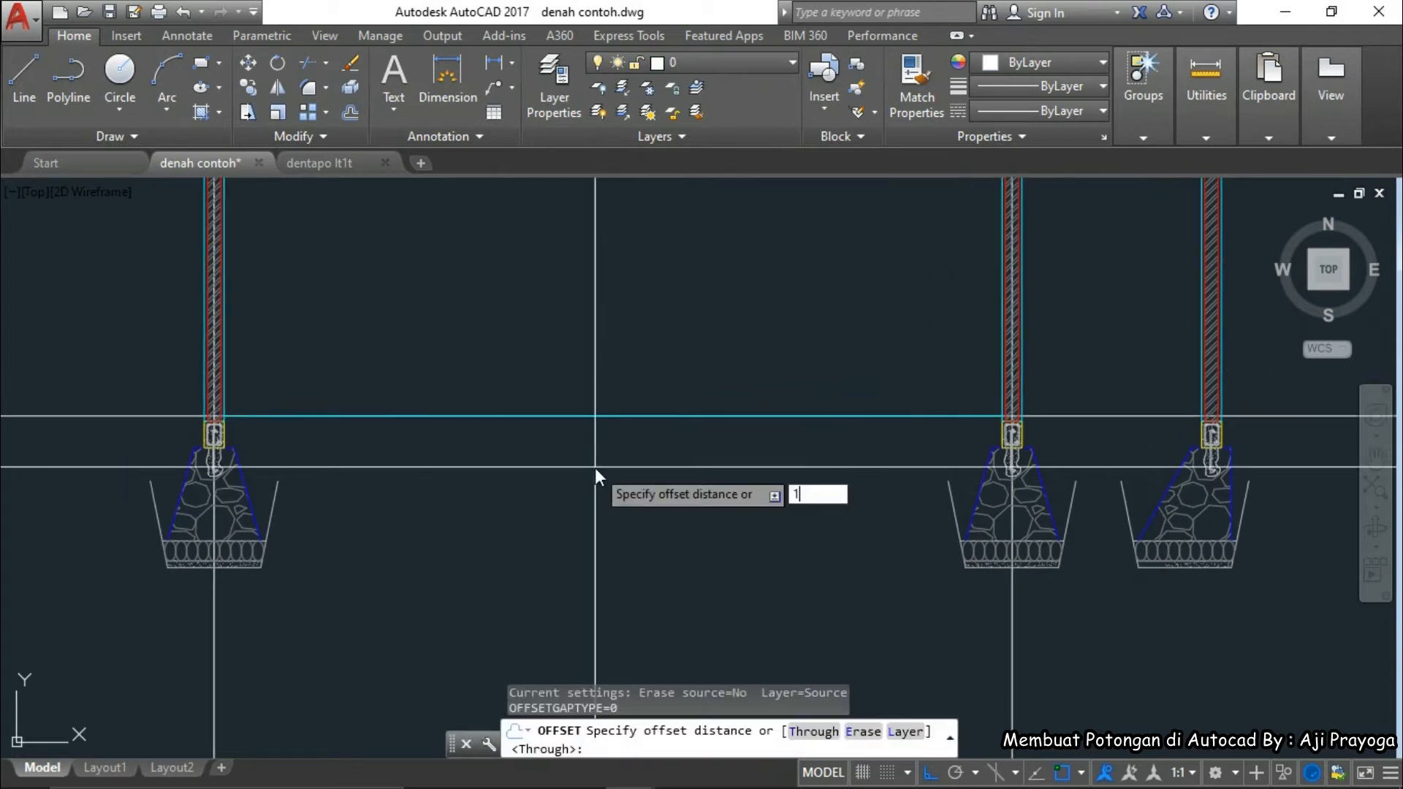
{"action": "type", "text": "10"}
{"action": "key", "text": "Return"}
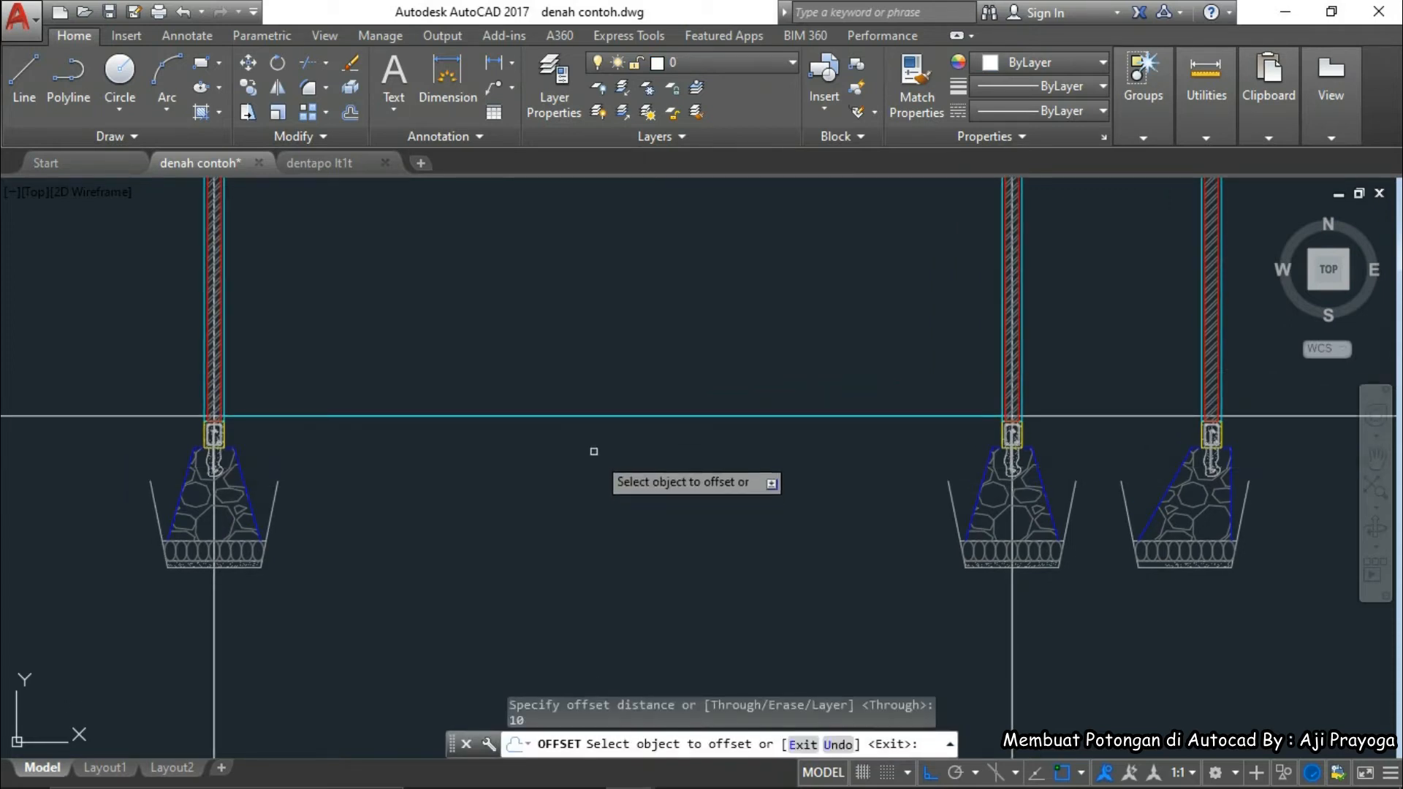
{"action": "scroll", "coordinate": [578, 414], "scroll_direction": "up", "scroll_amount": 3}
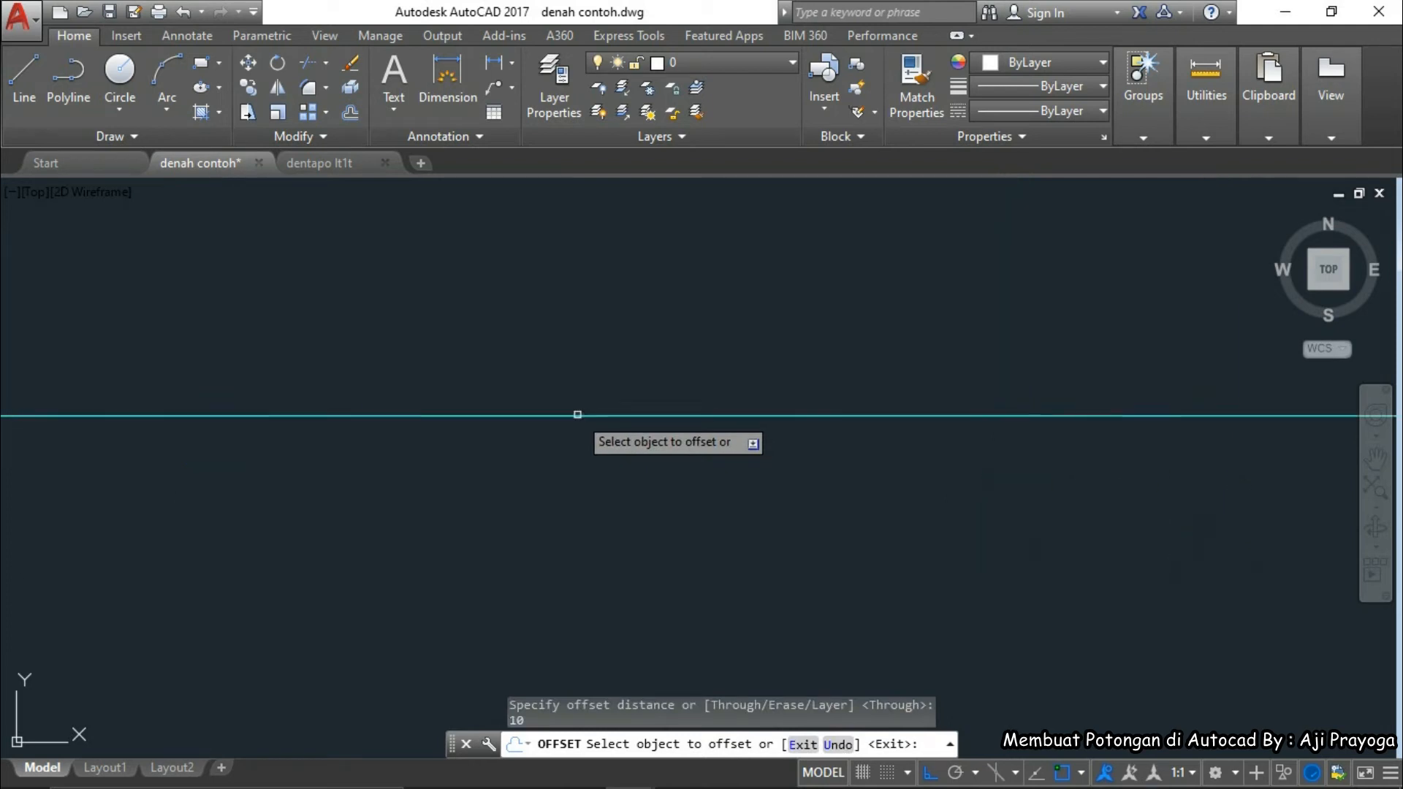
{"action": "key", "text": "Escape"}
- Offset the floor line between the two tall walls downward by 10
{"action": "middle_click_drag", "start_coordinate": [573, 448], "coordinate": [651, 495]}
{"action": "type", "text": "o"}
{"action": "key", "text": "Return"}
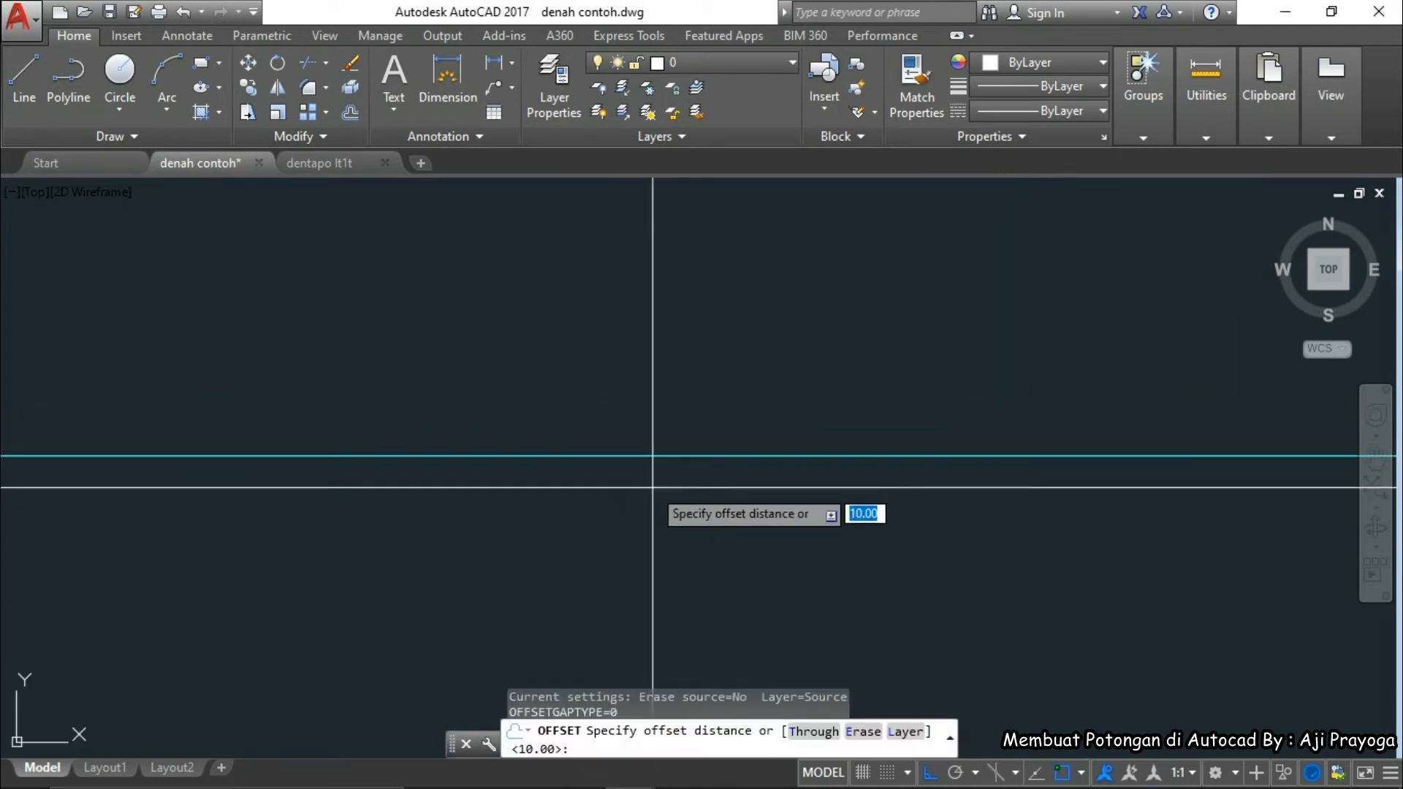
{"action": "type", "text": "10"}
{"action": "key", "text": "Return"}
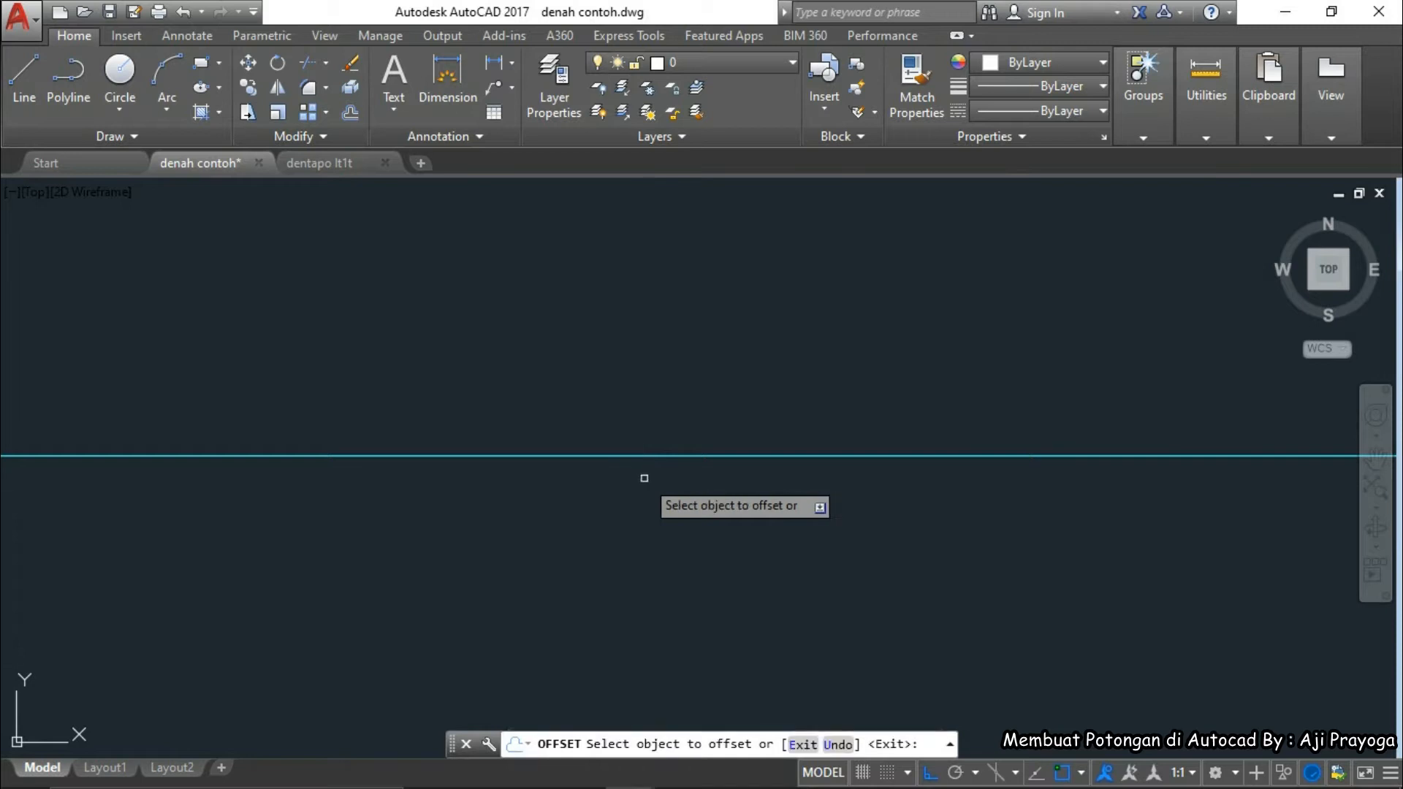
{"action": "left_click", "coordinate": [633, 456]}
{"action": "scroll", "coordinate": [633, 456], "scroll_direction": "down", "scroll_amount": 2}
{"action": "left_click", "coordinate": [692, 539]}
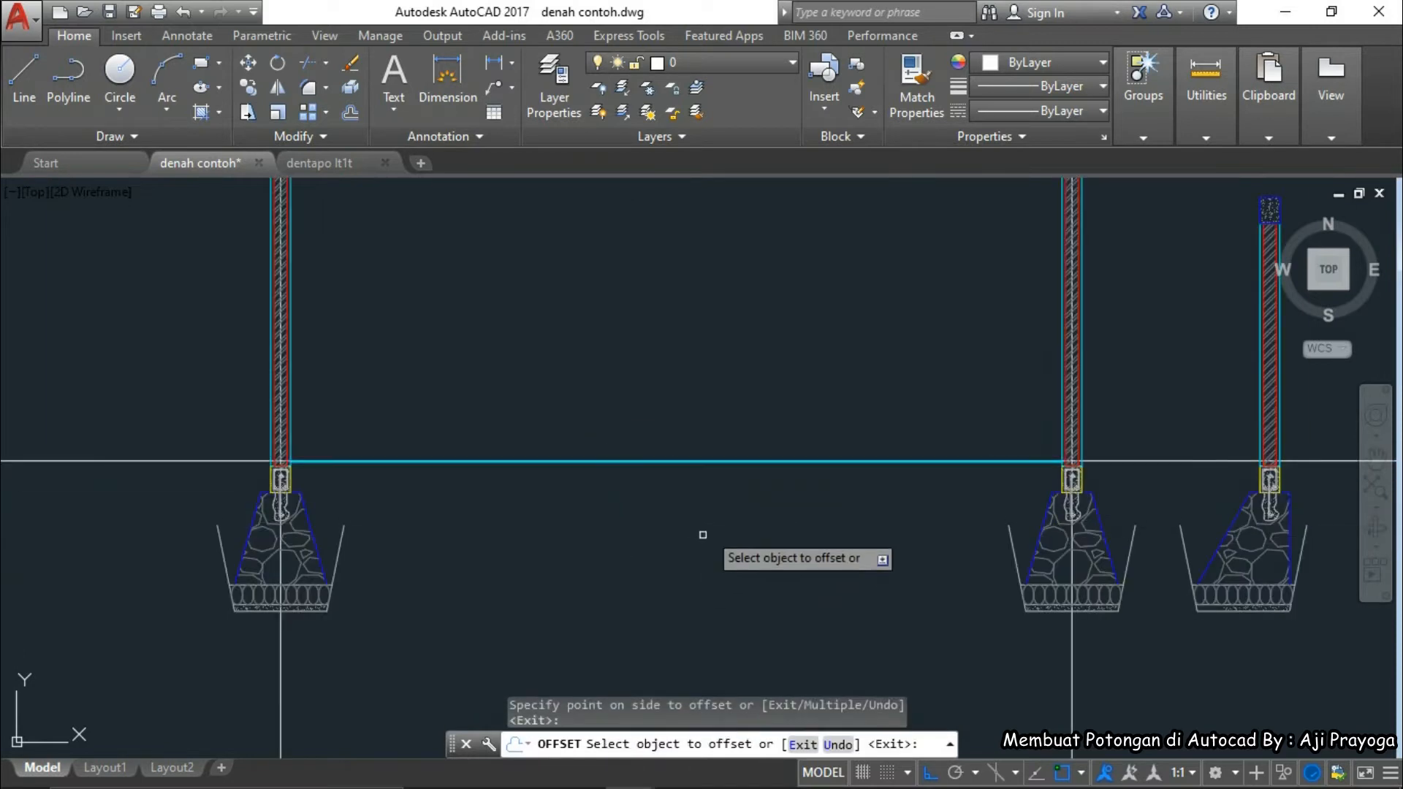
{"action": "left_click", "coordinate": [288, 449]}
{"action": "scroll", "coordinate": [289, 450], "scroll_direction": "up", "scroll_amount": 5}
{"action": "key", "text": "Escape"}
- Inspect the two closely spaced floor lines where they meet the inner face of the left tall wall
{"action": "left_click", "coordinate": [392, 383]}
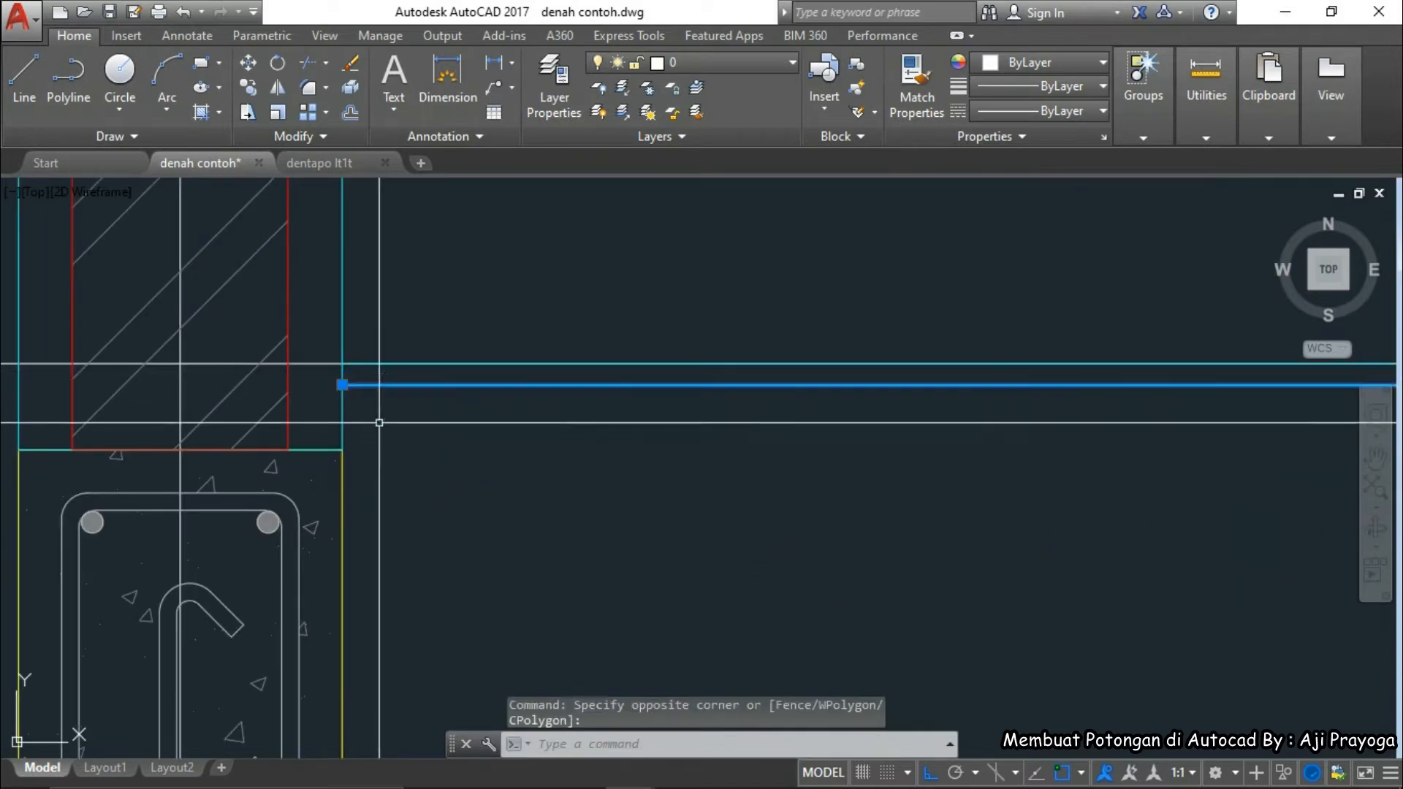
{"action": "left_click", "coordinate": [391, 358]}
{"action": "scroll", "coordinate": [375, 418], "scroll_direction": "down", "scroll_amount": 3}
{"action": "key", "text": "Escape"}
{"action": "left_click", "coordinate": [382, 405]}
{"action": "middle_click_drag", "start_coordinate": [414, 436], "coordinate": [150, 416]}
{"action": "key", "text": "Escape"}
{"action": "scroll", "coordinate": [312, 391], "scroll_direction": "down", "scroll_amount": 2}
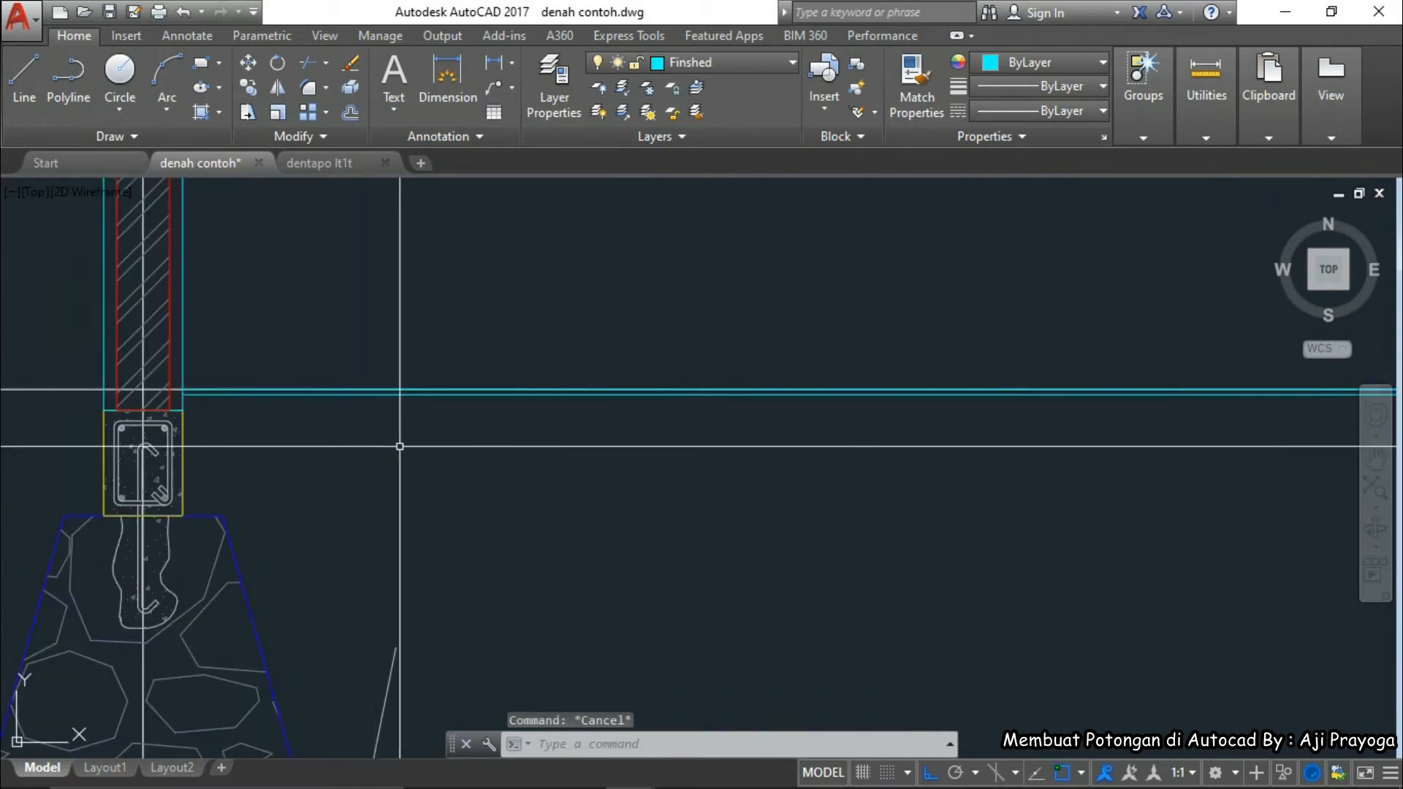
- Offset the lower of the two floor lines downward by 30
{"action": "middle_click_drag", "start_coordinate": [391, 448], "coordinate": [334, 445]}
{"action": "key", "text": "Return"}
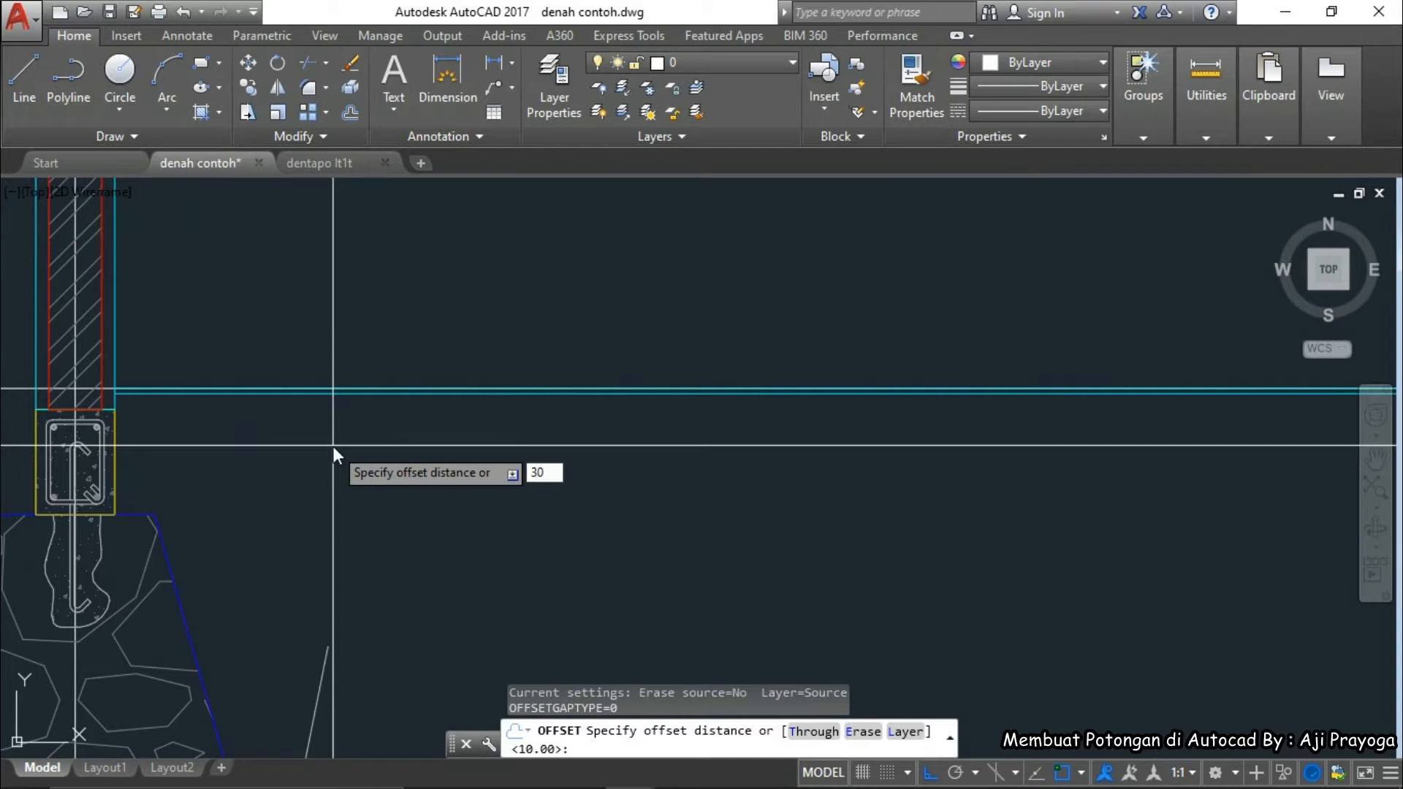
{"action": "key", "text": "Return"}
{"action": "left_click", "coordinate": [230, 390]}
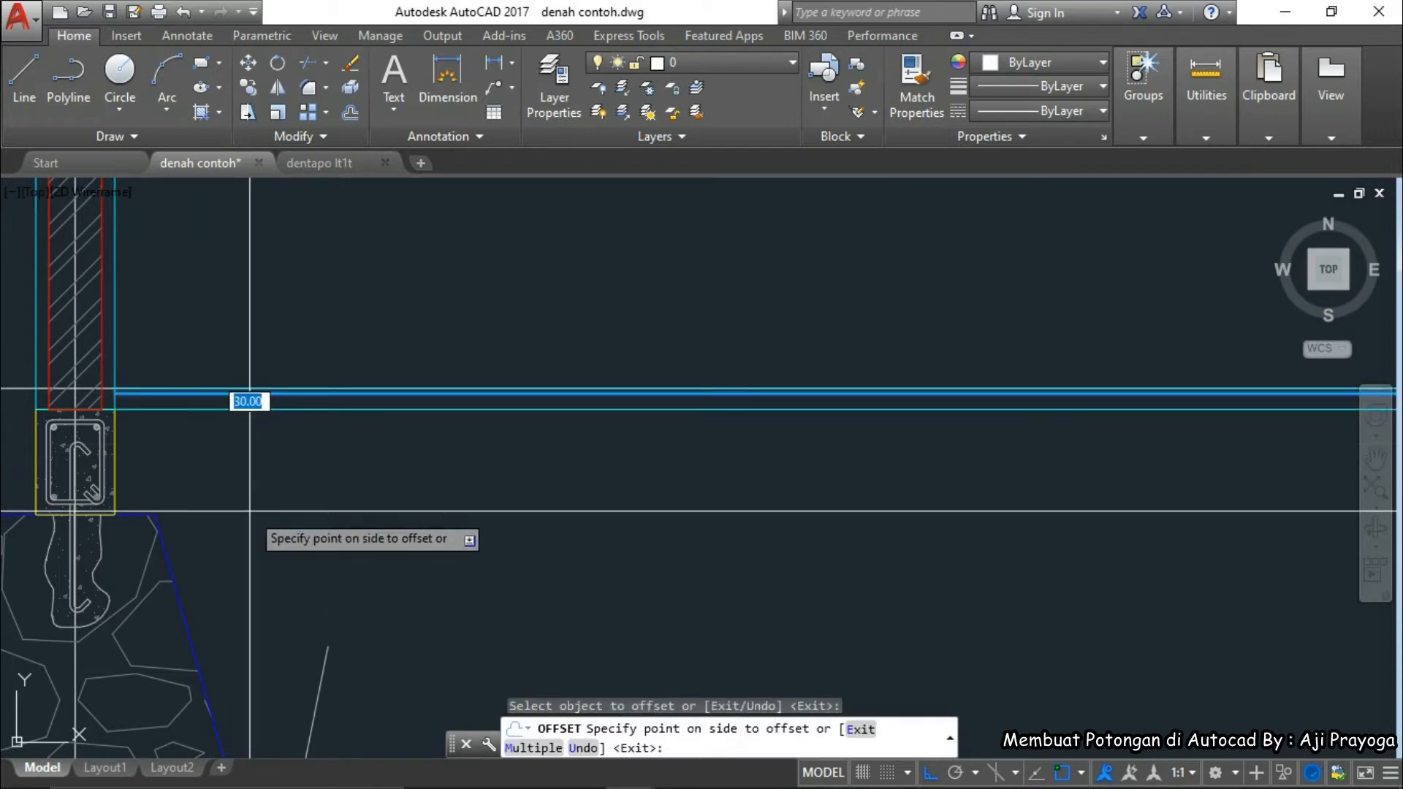
{"action": "left_click", "coordinate": [232, 516]}
{"action": "key", "text": "Escape"}
- Set the colour of the lowest floor line, level with the top of the tie beams, to index colour 9
{"action": "left_click", "coordinate": [198, 409]}
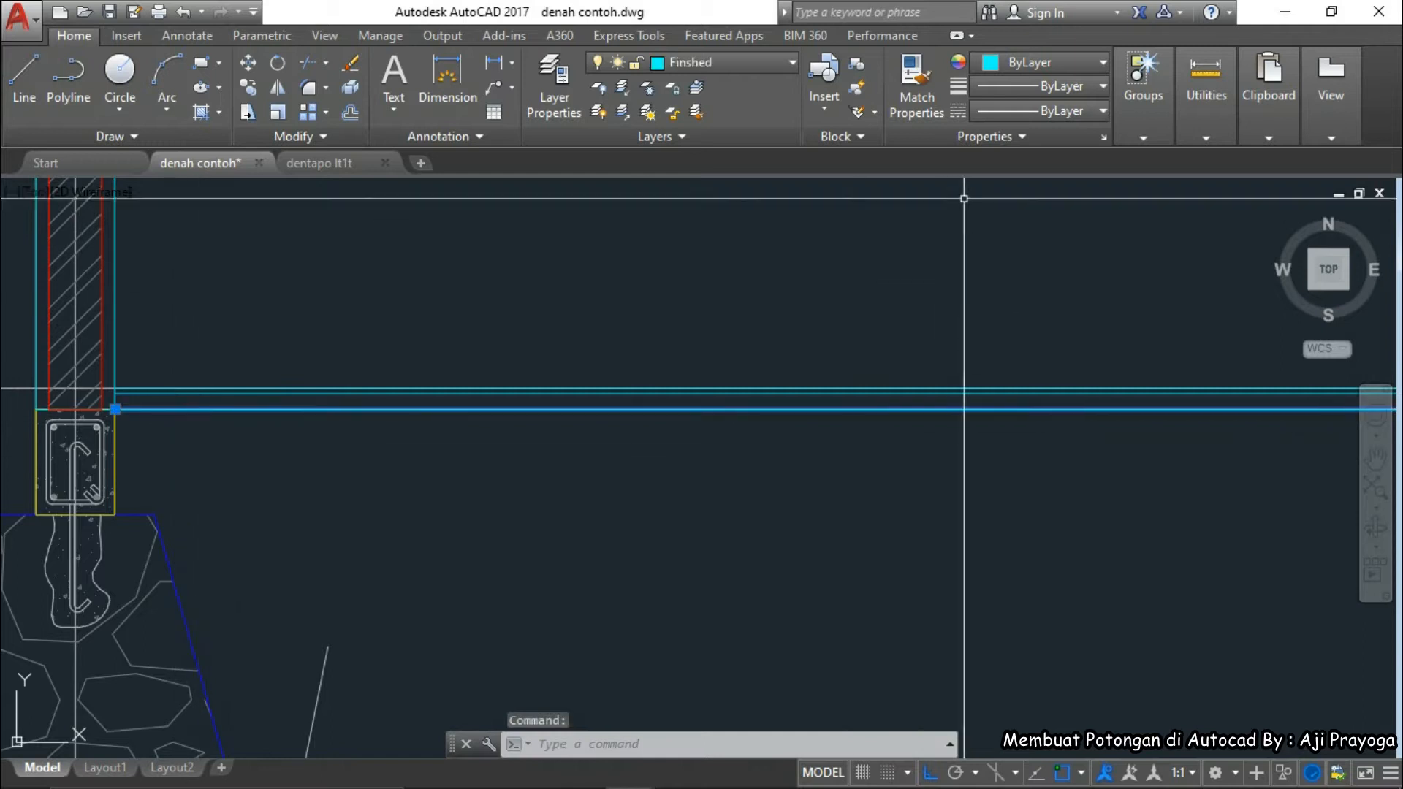
{"action": "left_click", "coordinate": [1017, 67]}
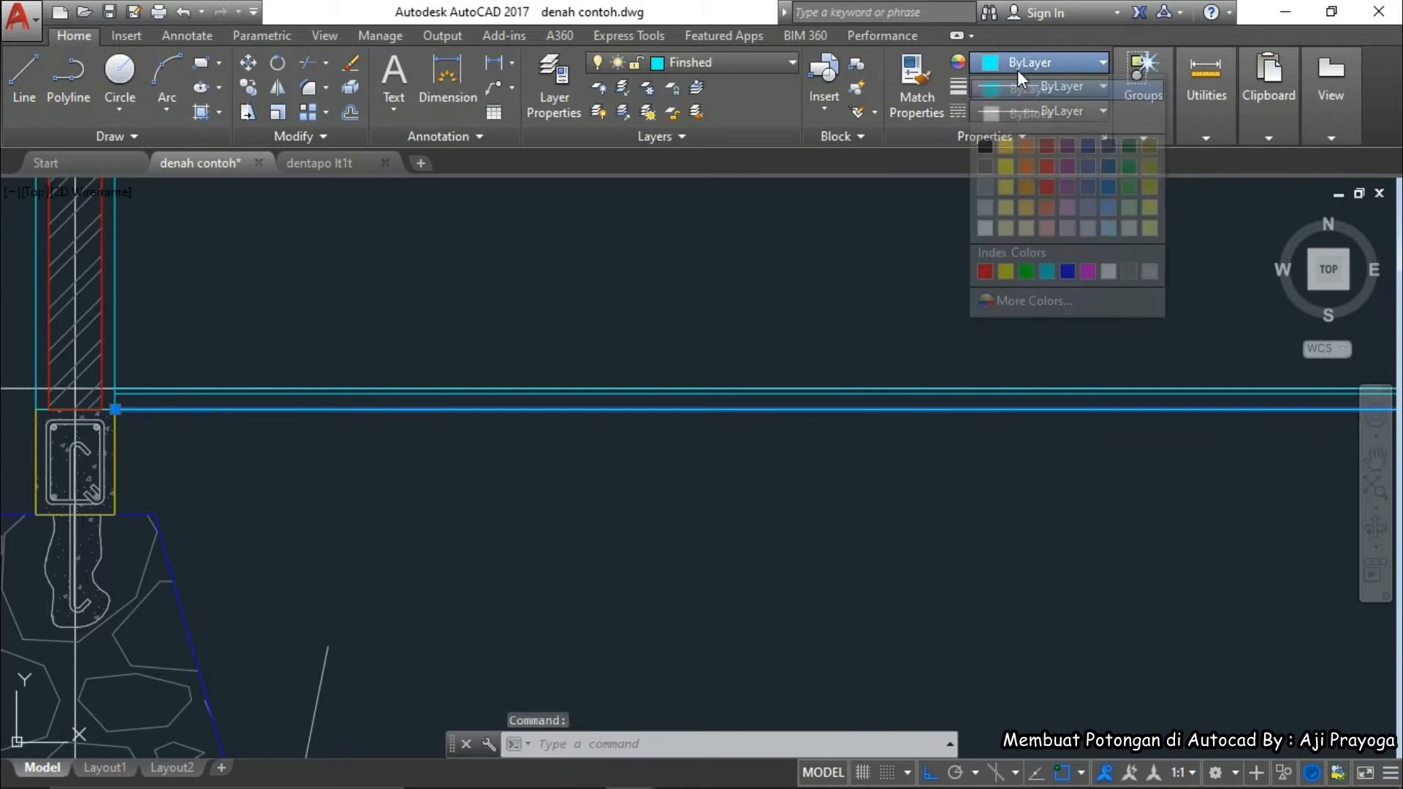
{"action": "left_click", "coordinate": [1149, 273]}
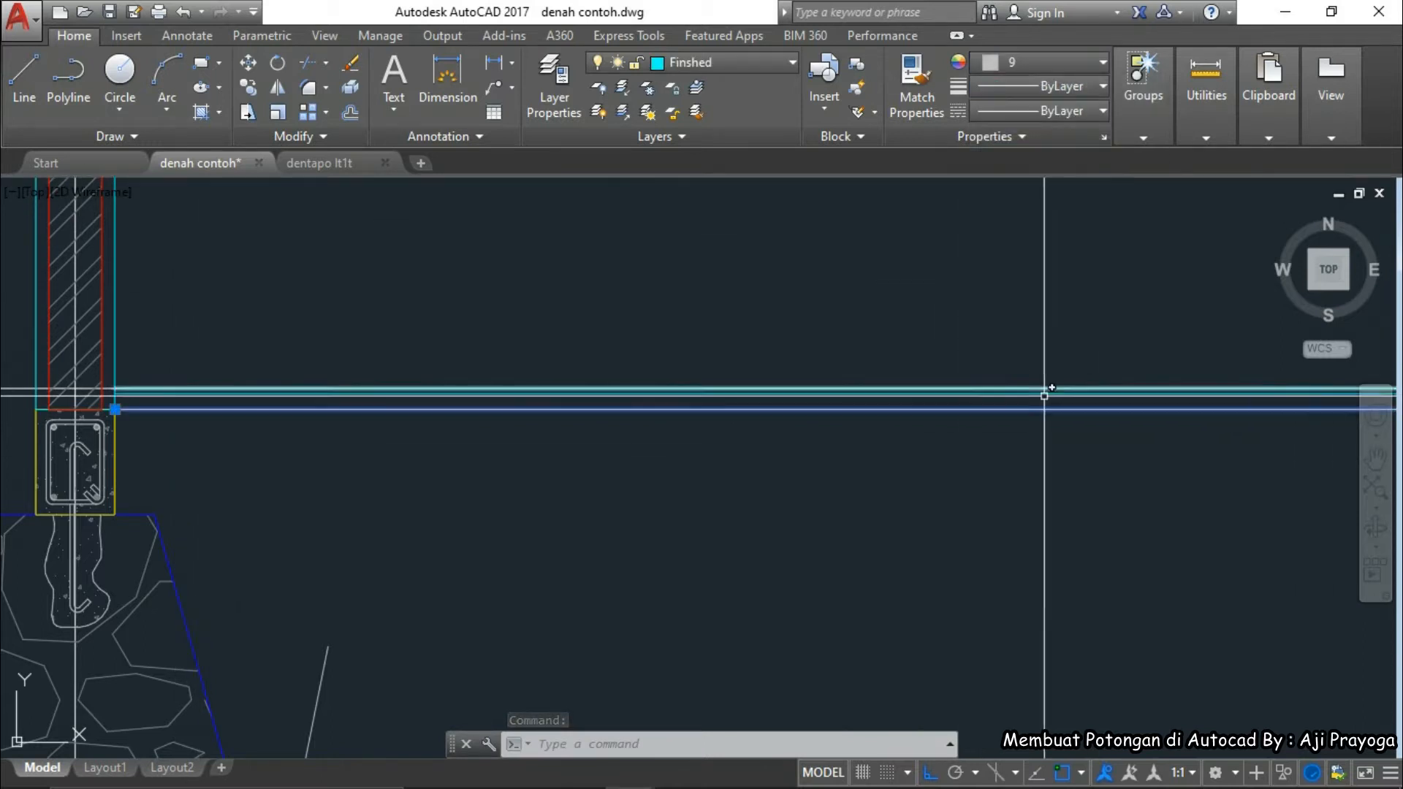
{"action": "key", "text": "Escape"}
- Erase the long horizontal reference line that runs through all the walls at floor level
{"action": "middle_click_drag", "start_coordinate": [419, 480], "coordinate": [818, 528]}
{"action": "left_click", "coordinate": [168, 430]}
{"action": "left_click", "coordinate": [151, 454]}
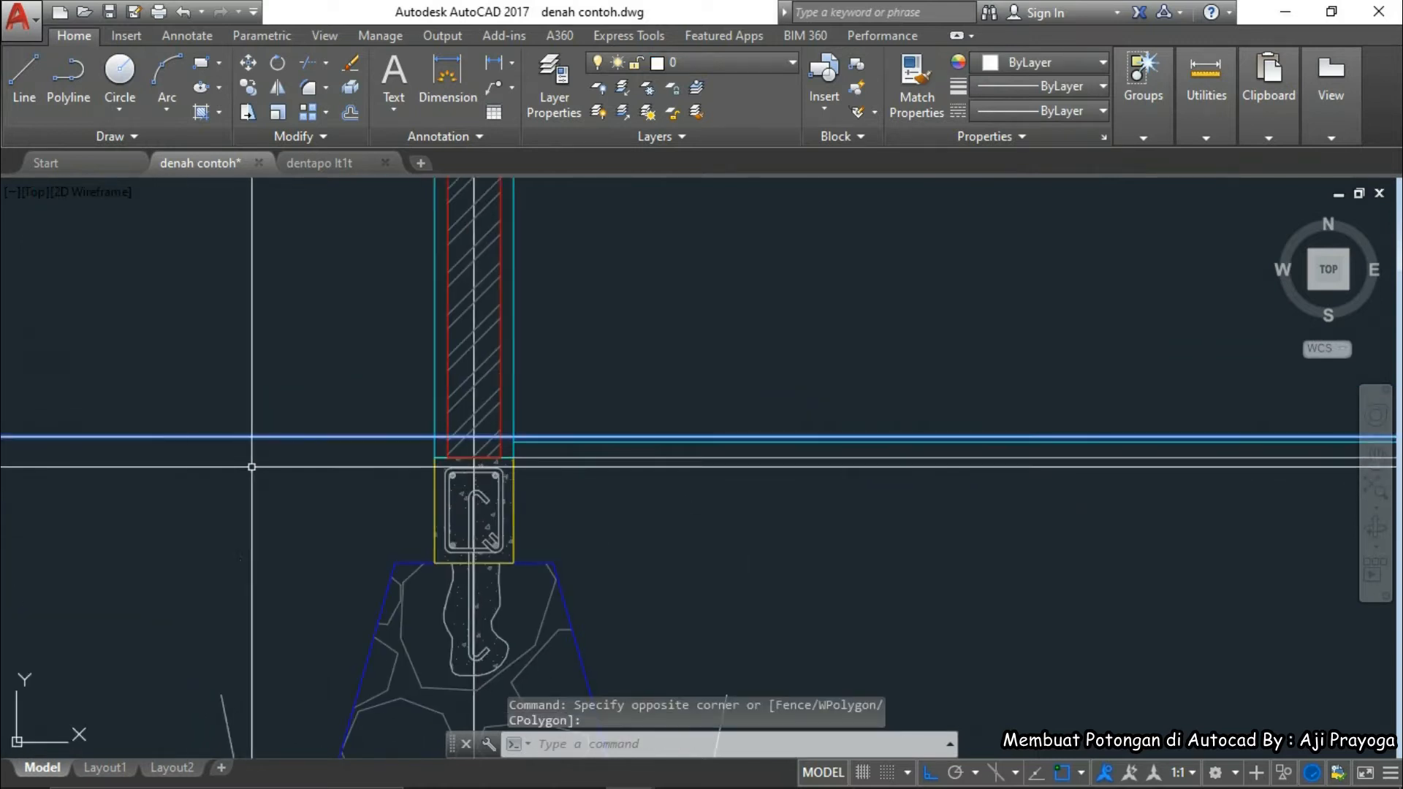
{"action": "scroll", "coordinate": [395, 494], "scroll_direction": "down", "scroll_amount": 8}
{"action": "middle_click_drag", "start_coordinate": [1063, 556], "coordinate": [702, 525]}
{"action": "scroll", "coordinate": [577, 461], "scroll_direction": "up", "scroll_amount": 6}
{"action": "middle_click_drag", "start_coordinate": [589, 475], "coordinate": [589, 435]}
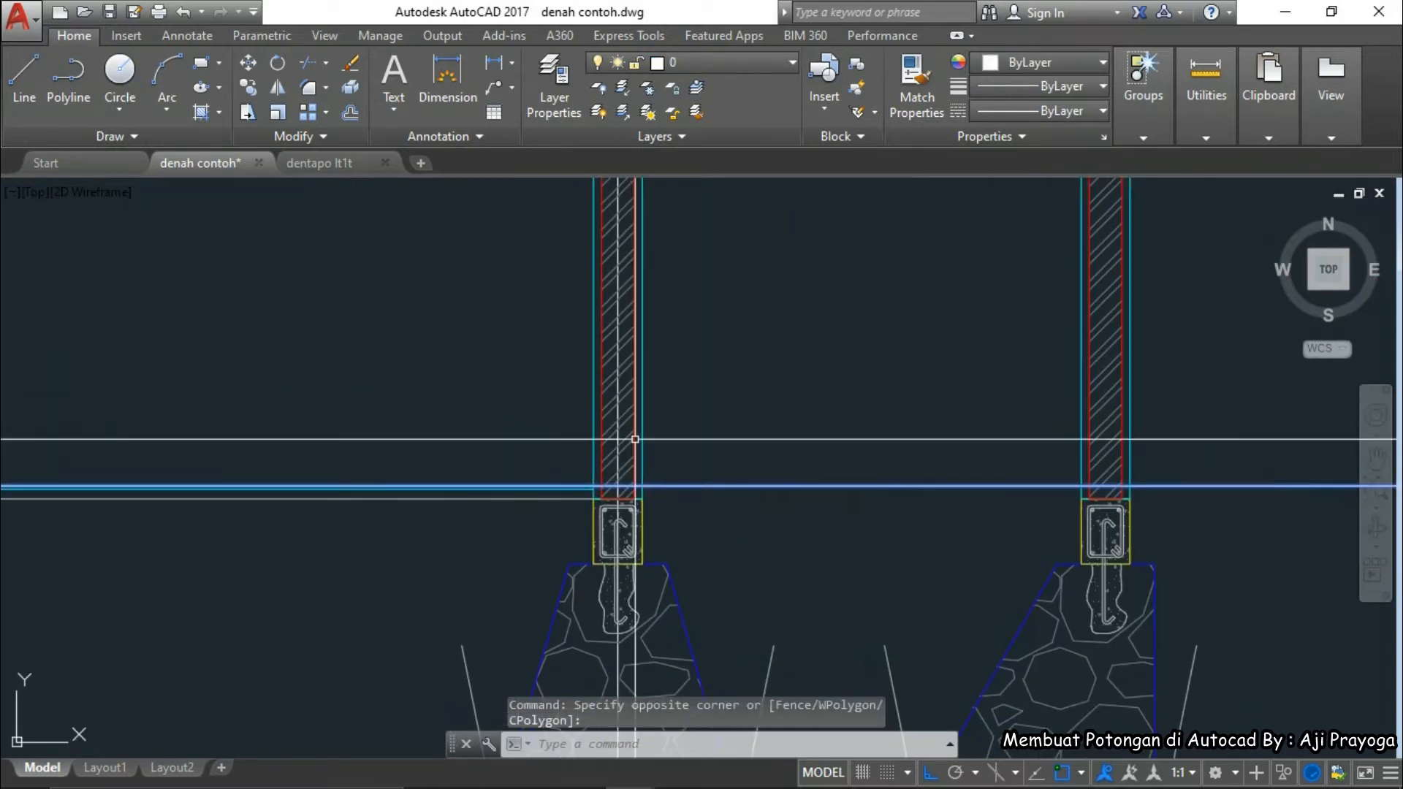
{"action": "scroll", "coordinate": [679, 515], "scroll_direction": "up", "scroll_amount": 3}
{"action": "type", "text": "e"}
{"action": "key", "text": "Escape"}
{"action": "scroll", "coordinate": [644, 537], "scroll_direction": "down", "scroll_amount": 5}
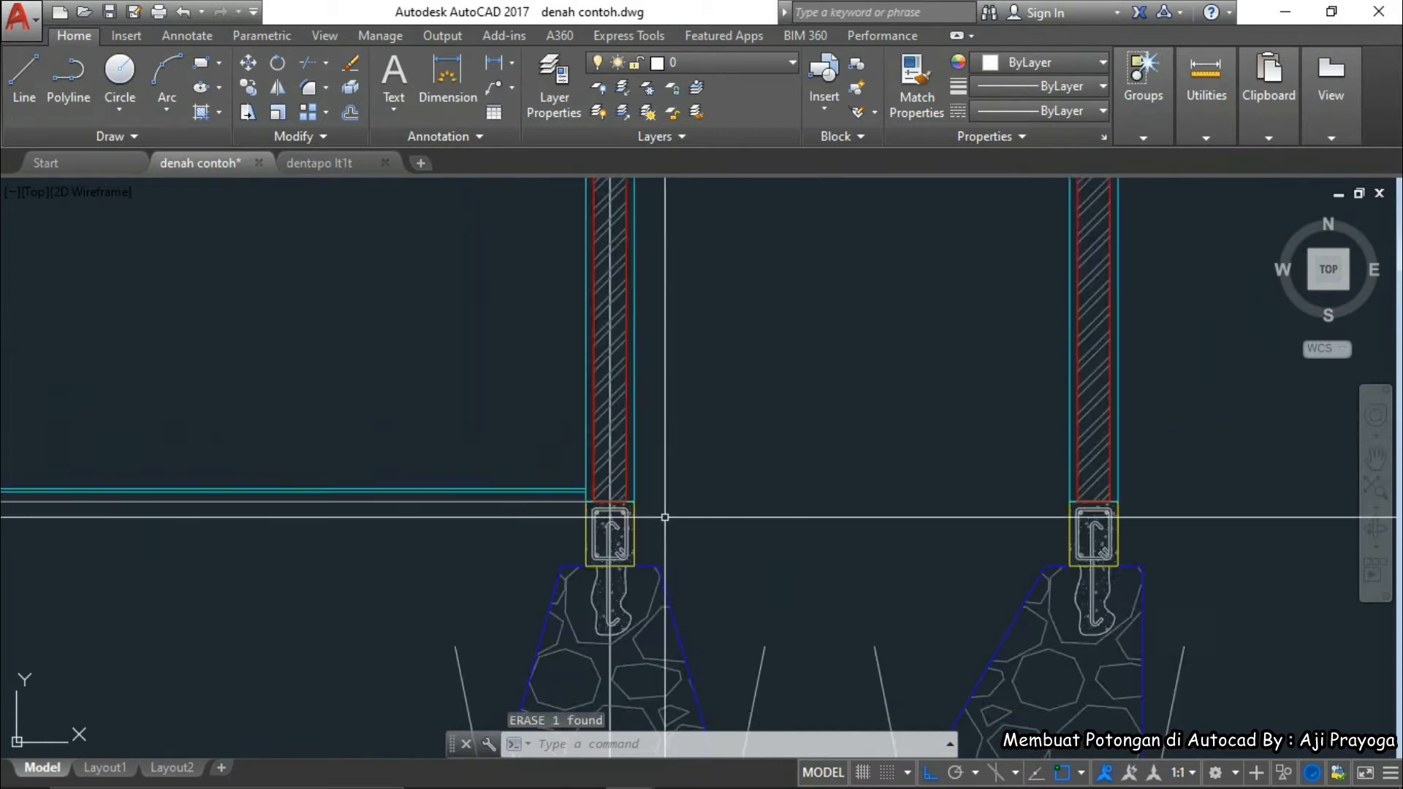
- Offset the grey line beneath the cyan floor lines downward by 100
{"action": "scroll", "coordinate": [731, 544], "scroll_direction": "up", "scroll_amount": 5}
{"action": "scroll", "coordinate": [378, 488], "scroll_direction": "up", "scroll_amount": 4}
{"action": "mouse_move", "coordinate": [376, 492]}
{"action": "middle_mouse_down"}
{"action": "mouse_move", "coordinate": [558, 470]}
{"action": "mouse_move", "coordinate": [350, 326]}
{"action": "middle_mouse_up"}
{"action": "scroll", "coordinate": [366, 388], "scroll_direction": "down", "scroll_amount": 3}
{"action": "scroll", "coordinate": [382, 379], "scroll_direction": "up", "scroll_amount": 3}
{"action": "middle_click_drag", "start_coordinate": [382, 379], "coordinate": [348, 430]}
{"action": "scroll", "coordinate": [349, 430], "scroll_direction": "down", "scroll_amount": 2}
{"action": "type", "text": "o"}
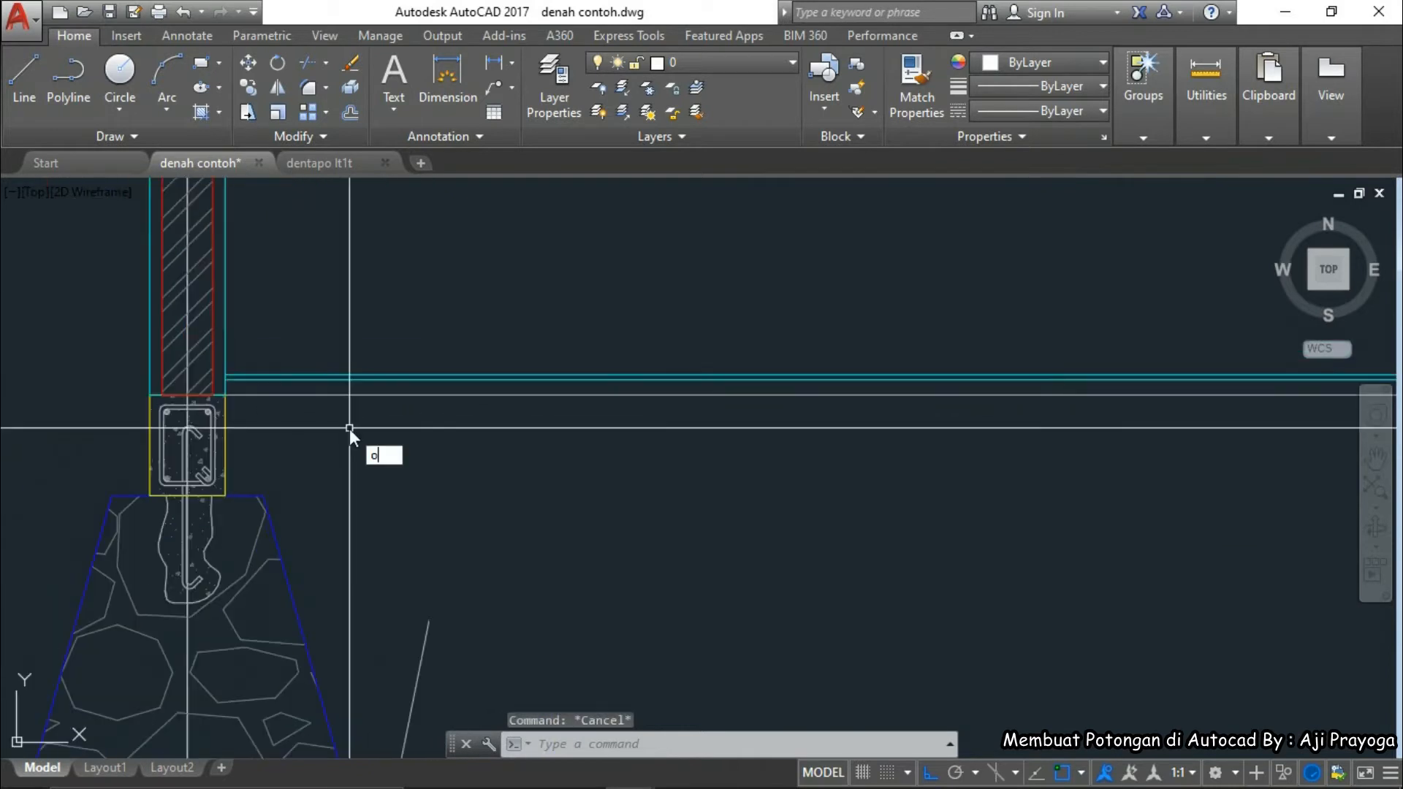
{"action": "key", "text": "Return"}
{"action": "type", "text": "100"}
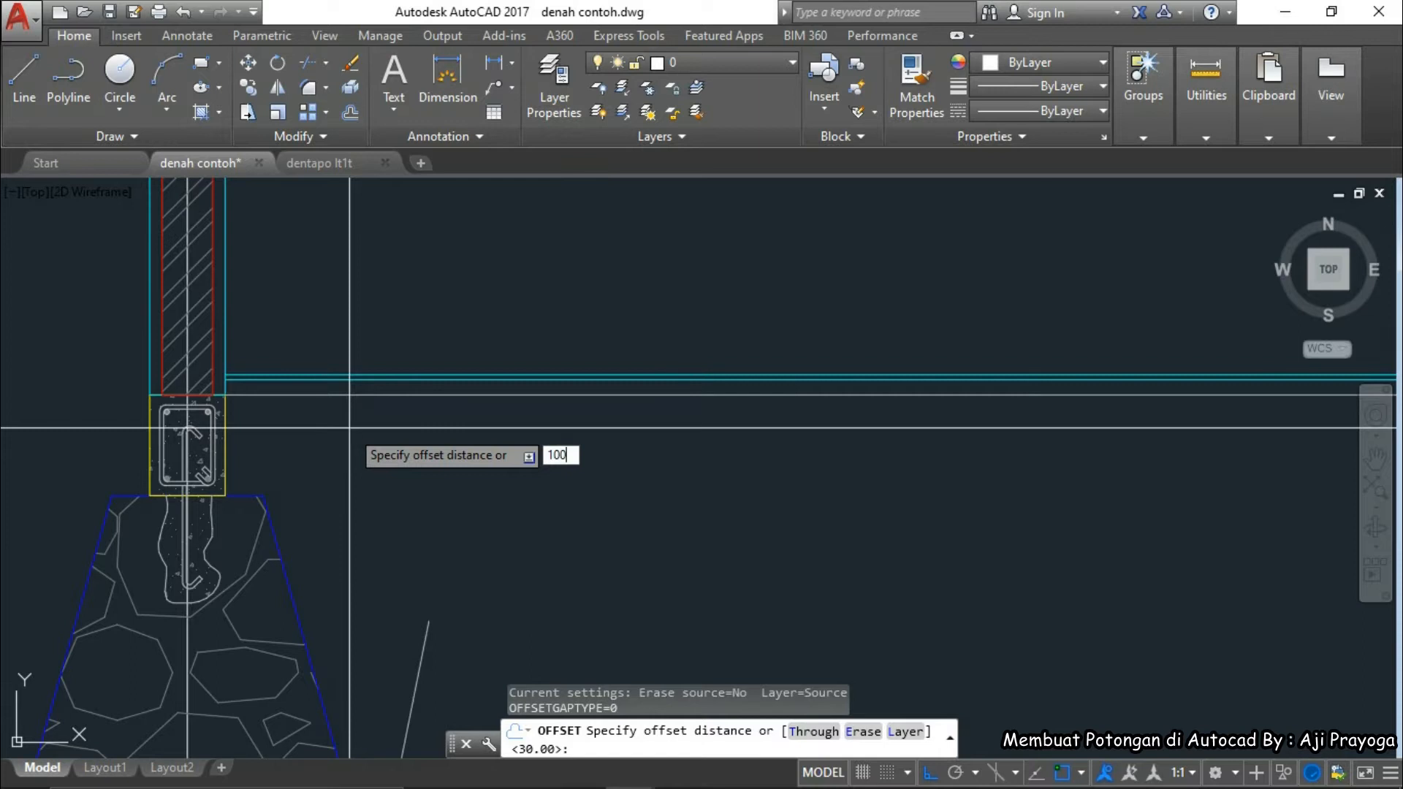
{"action": "key", "text": "Return"}
{"action": "left_click", "coordinate": [324, 395]}
{"action": "left_click", "coordinate": [329, 478]}
{"action": "key", "text": "Escape"}
- Offset the lowest grey floor layer line between the two tall walls downward by 300
{"action": "scroll", "coordinate": [329, 479], "scroll_direction": "down", "scroll_amount": 4}
{"action": "middle_click_drag", "start_coordinate": [330, 479], "coordinate": [14, 441]}
{"action": "key", "text": "Escape"}
{"action": "scroll", "coordinate": [865, 421], "scroll_direction": "up", "scroll_amount": 4}
{"action": "scroll", "coordinate": [817, 502], "scroll_direction": "down", "scroll_amount": 3}
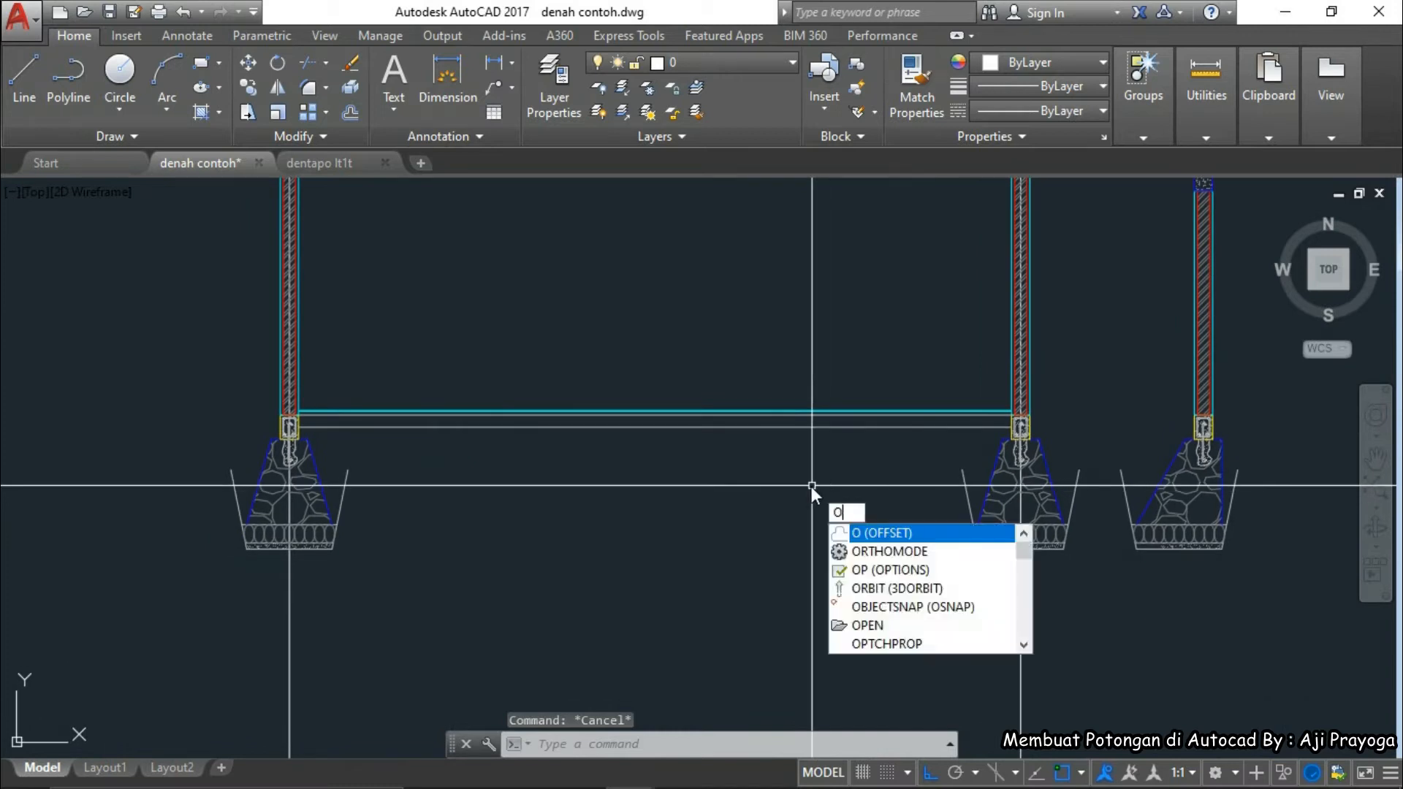
{"action": "key", "text": "Return"}
{"action": "type", "text": "300"}
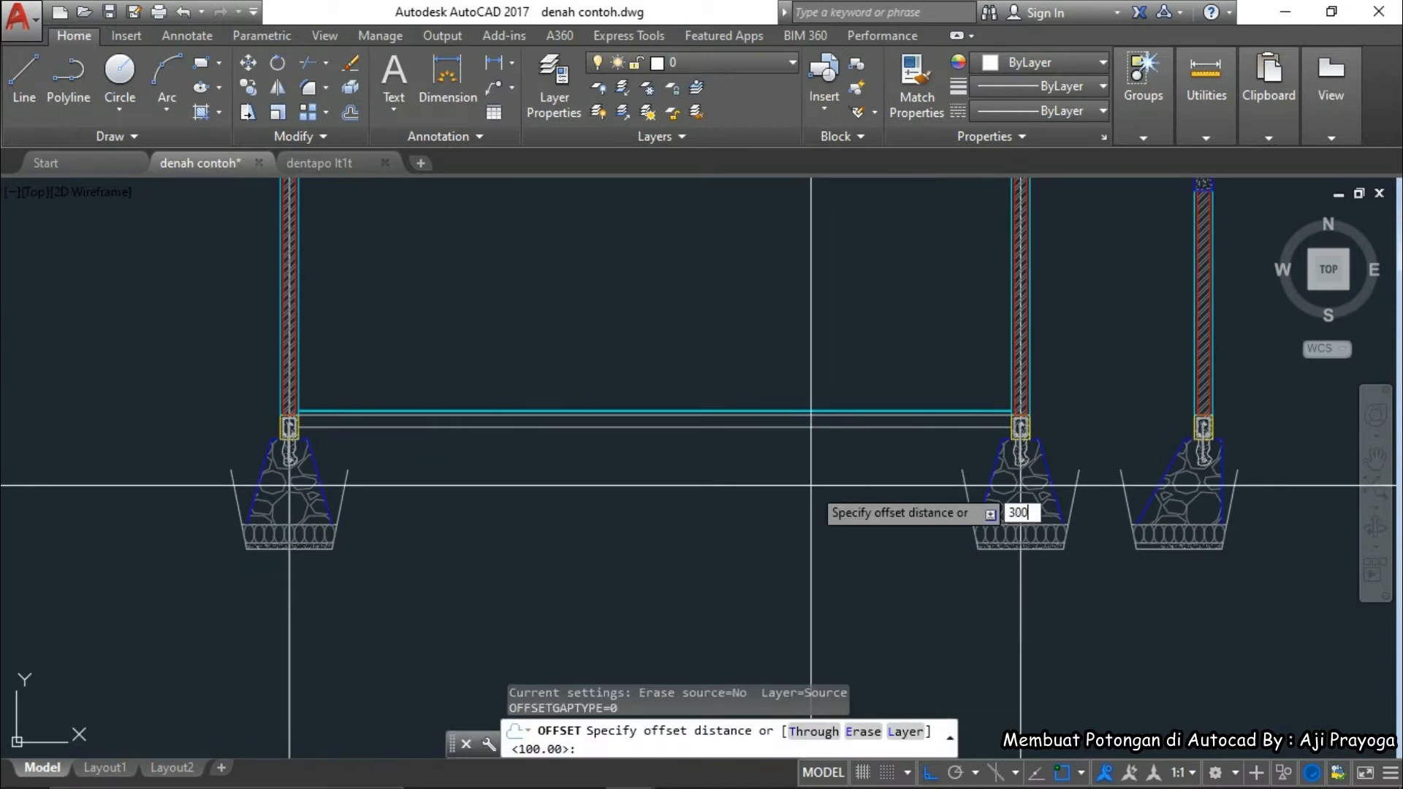
{"action": "key", "text": "Return"}
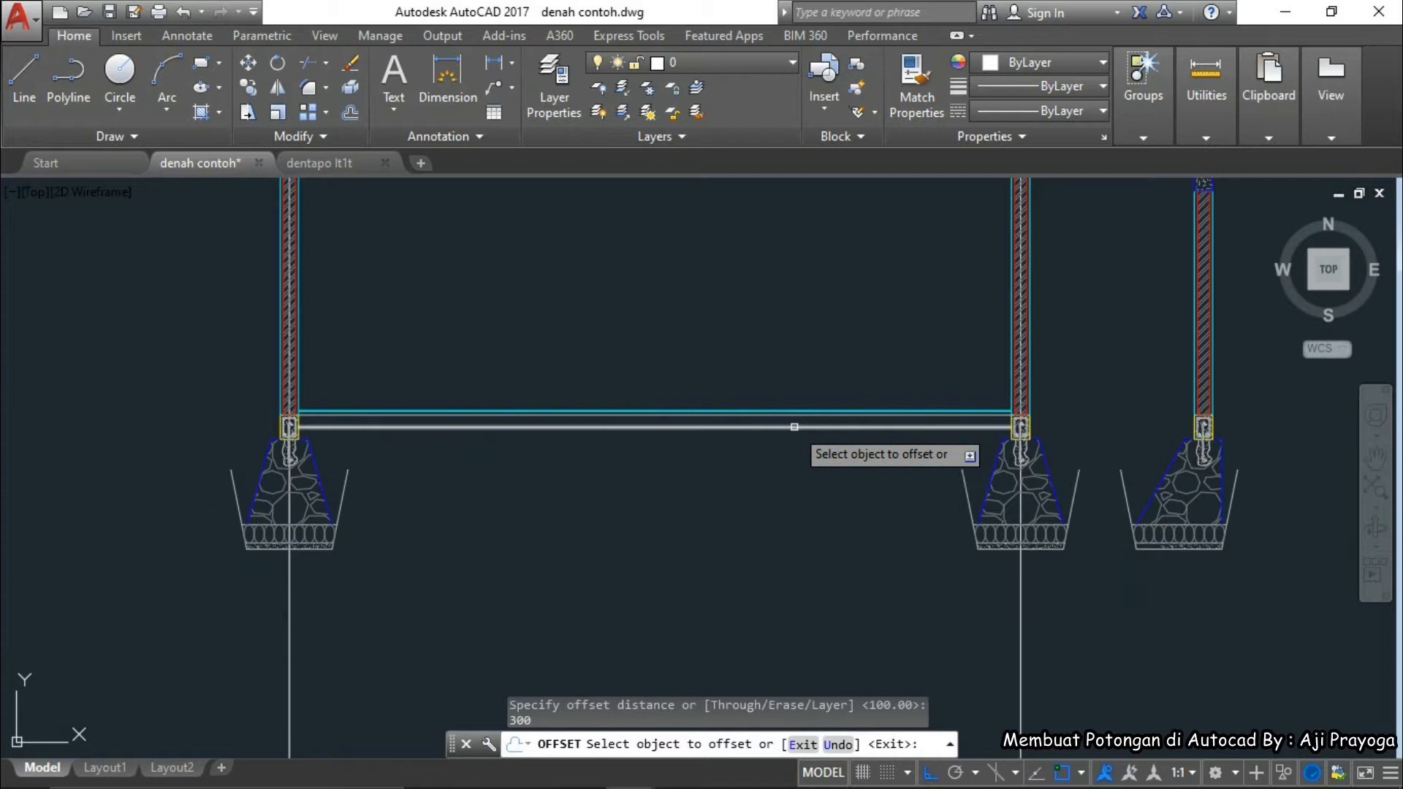
{"action": "left_click", "coordinate": [795, 427]}
{"action": "left_click", "coordinate": [787, 548]}
{"action": "key", "text": "Escape"}
- Fillet both ends of the lowest horizontal line to the inner sloping trench lines of the two tall walls' foundations
{"action": "type", "text": "F"}
{"action": "key", "text": "Return"}
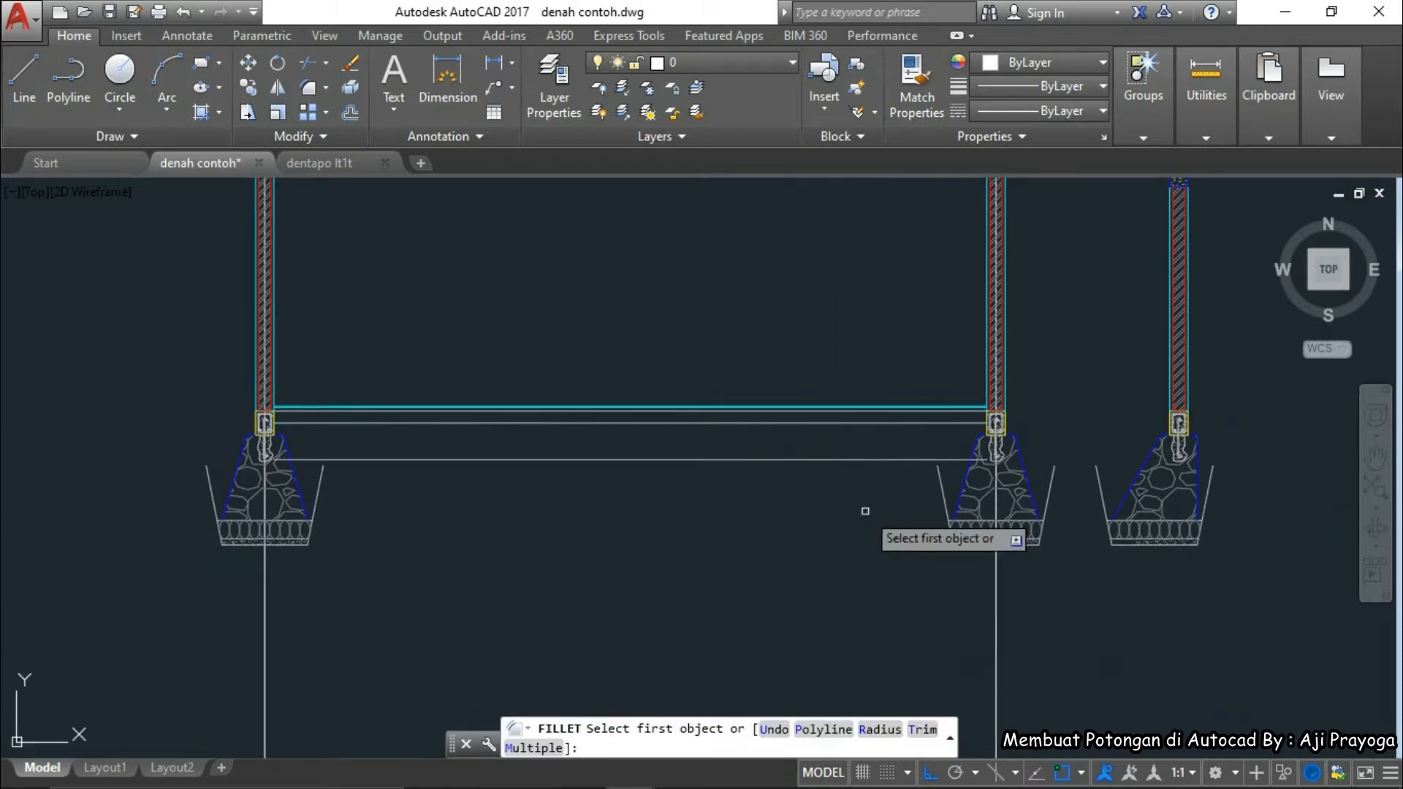
{"action": "left_click", "coordinate": [941, 473]}
{"action": "left_click", "coordinate": [879, 461]}
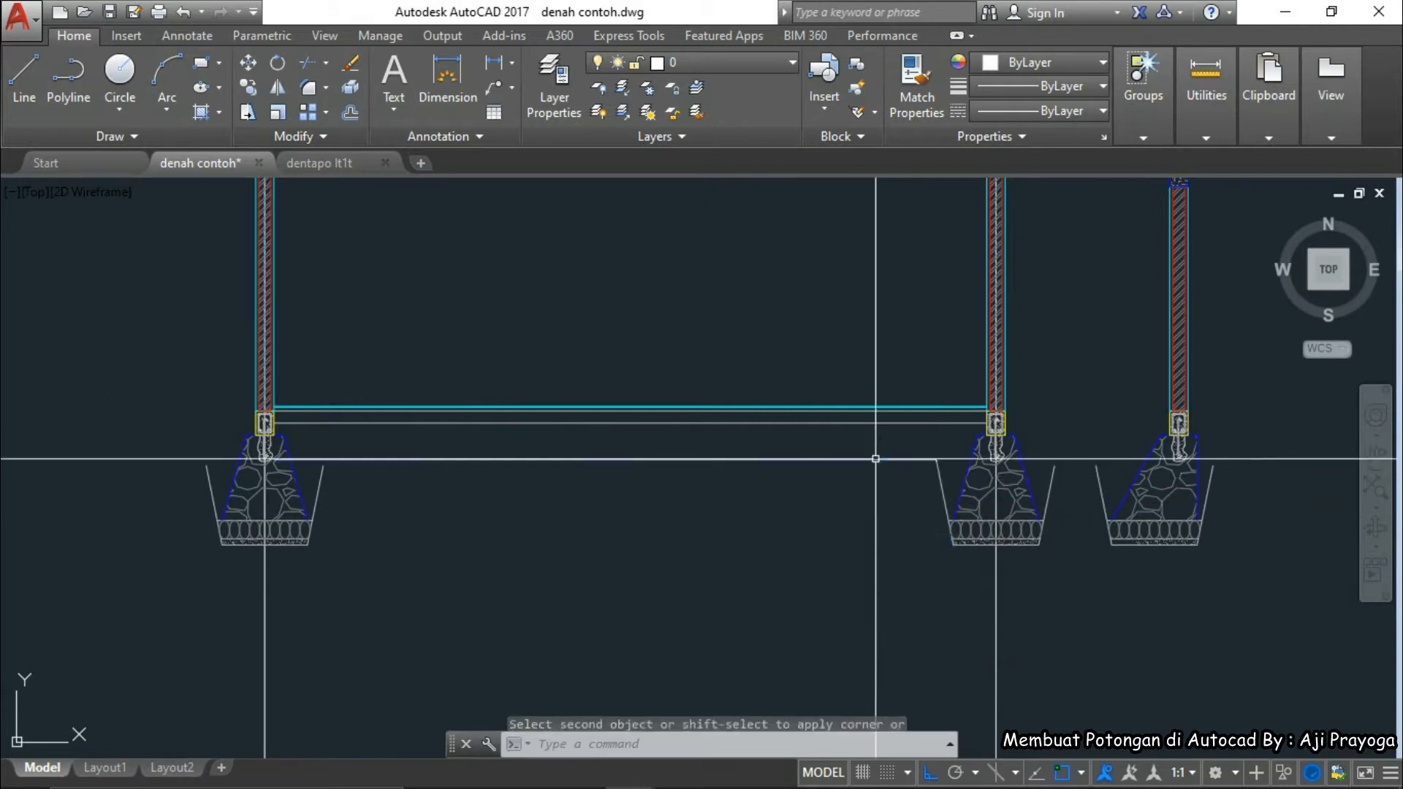
{"action": "key", "text": "Return"}
{"action": "left_click", "coordinate": [314, 488]}
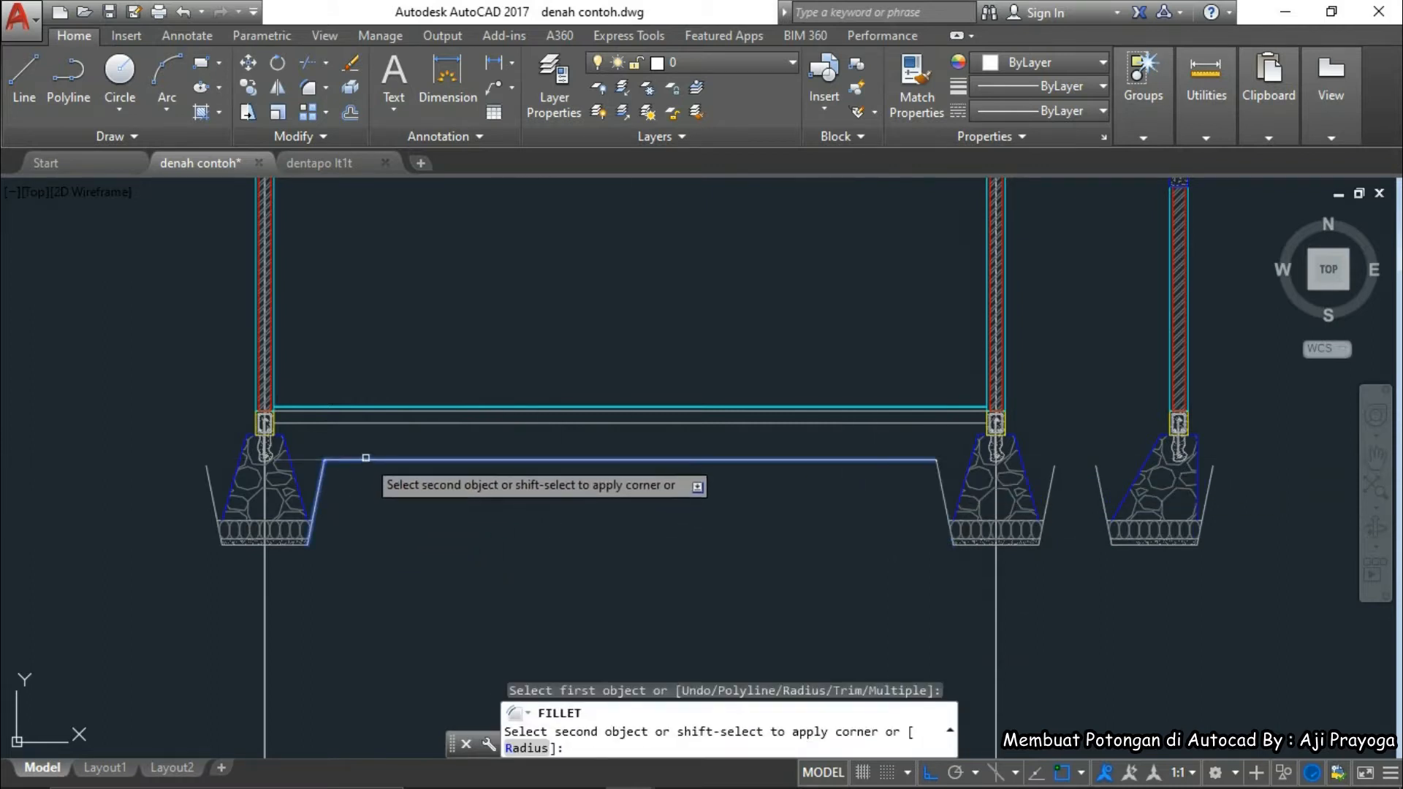
{"action": "key", "text": "Escape"}
{"action": "left_click", "coordinate": [379, 432]}
{"action": "left_click", "coordinate": [431, 436]}
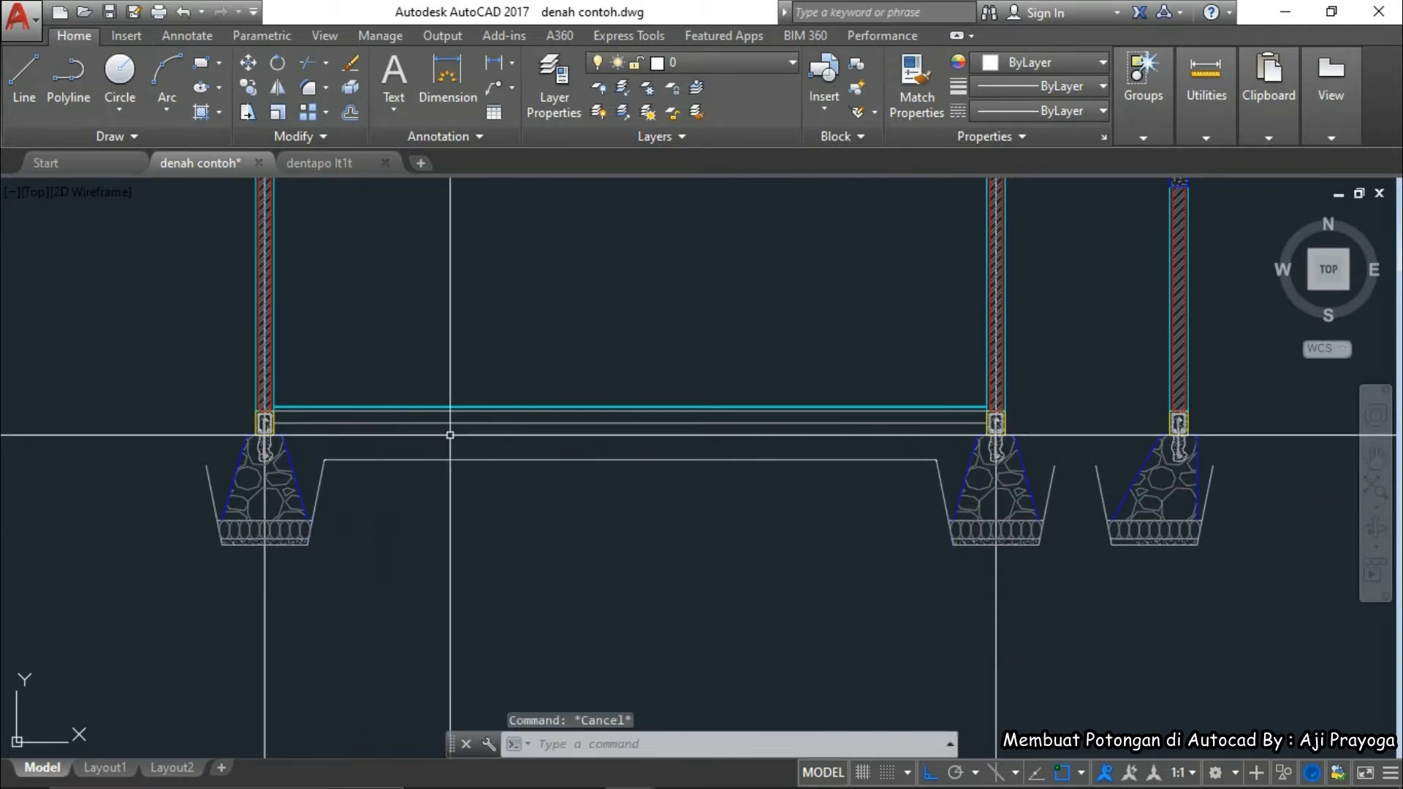
{"action": "key", "text": "Escape"}
{"action": "middle_click_drag", "start_coordinate": [948, 500], "coordinate": [777, 501]}
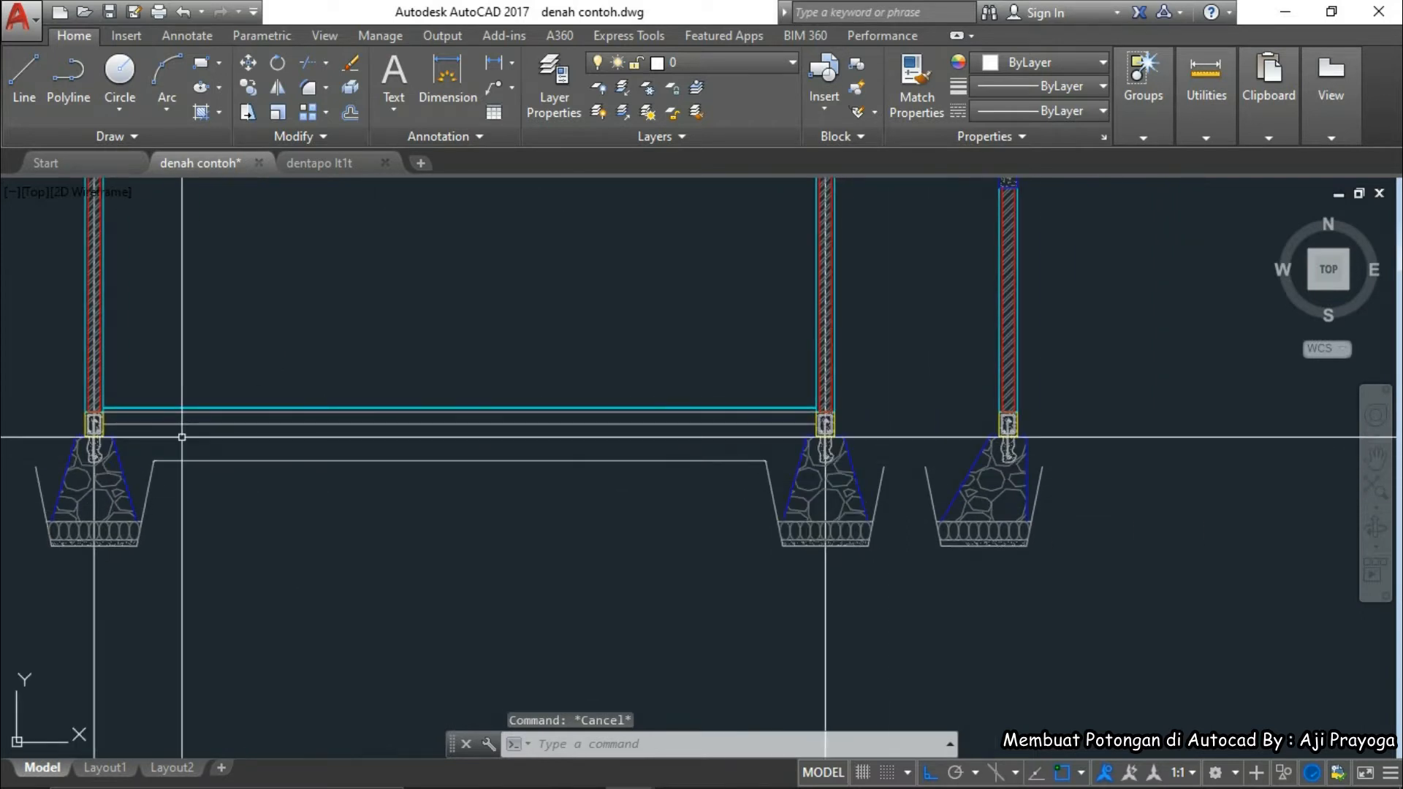
{"action": "left_click", "coordinate": [782, 488]}
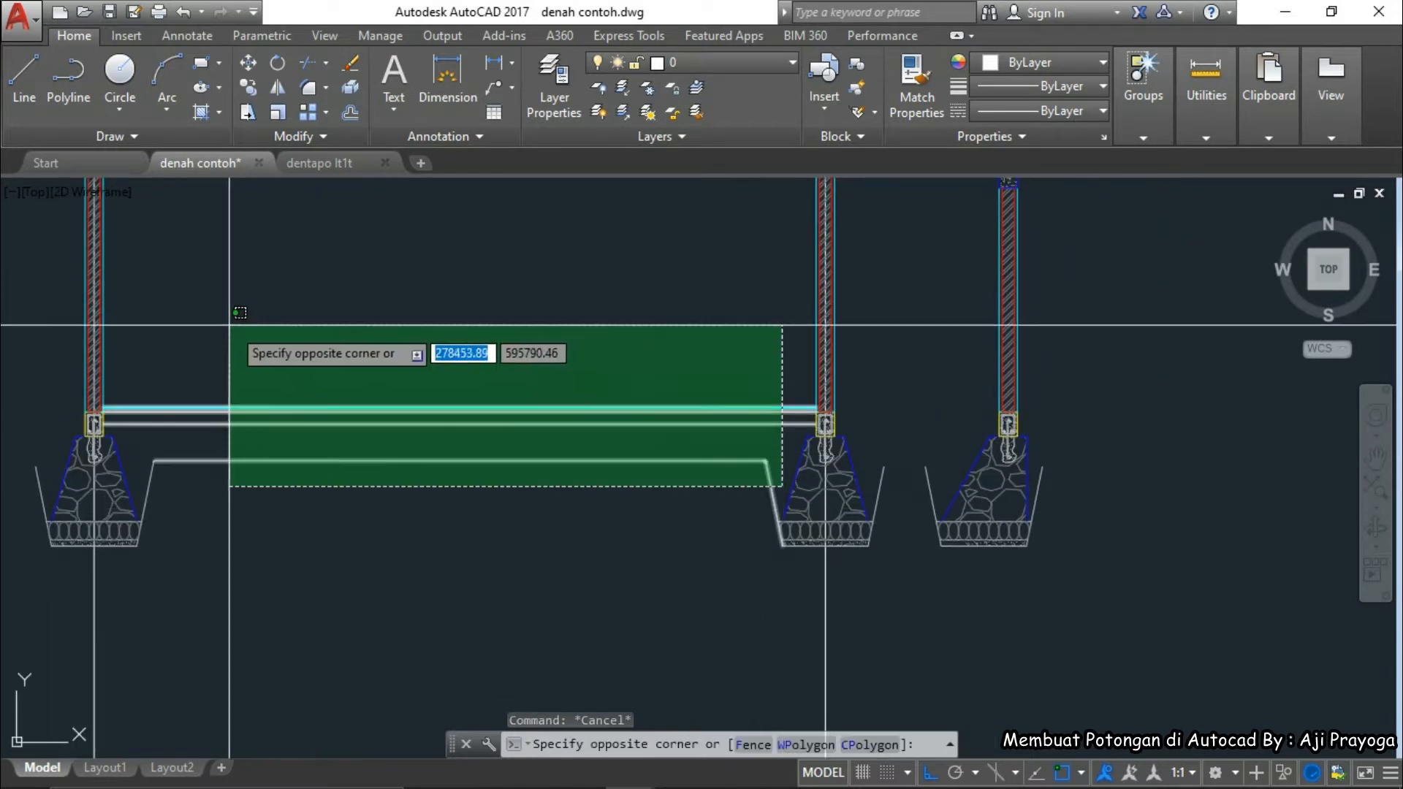
{"action": "left_click", "coordinate": [149, 329]}
{"action": "key", "text": "Escape"}
{"action": "left_click", "coordinate": [727, 461]}
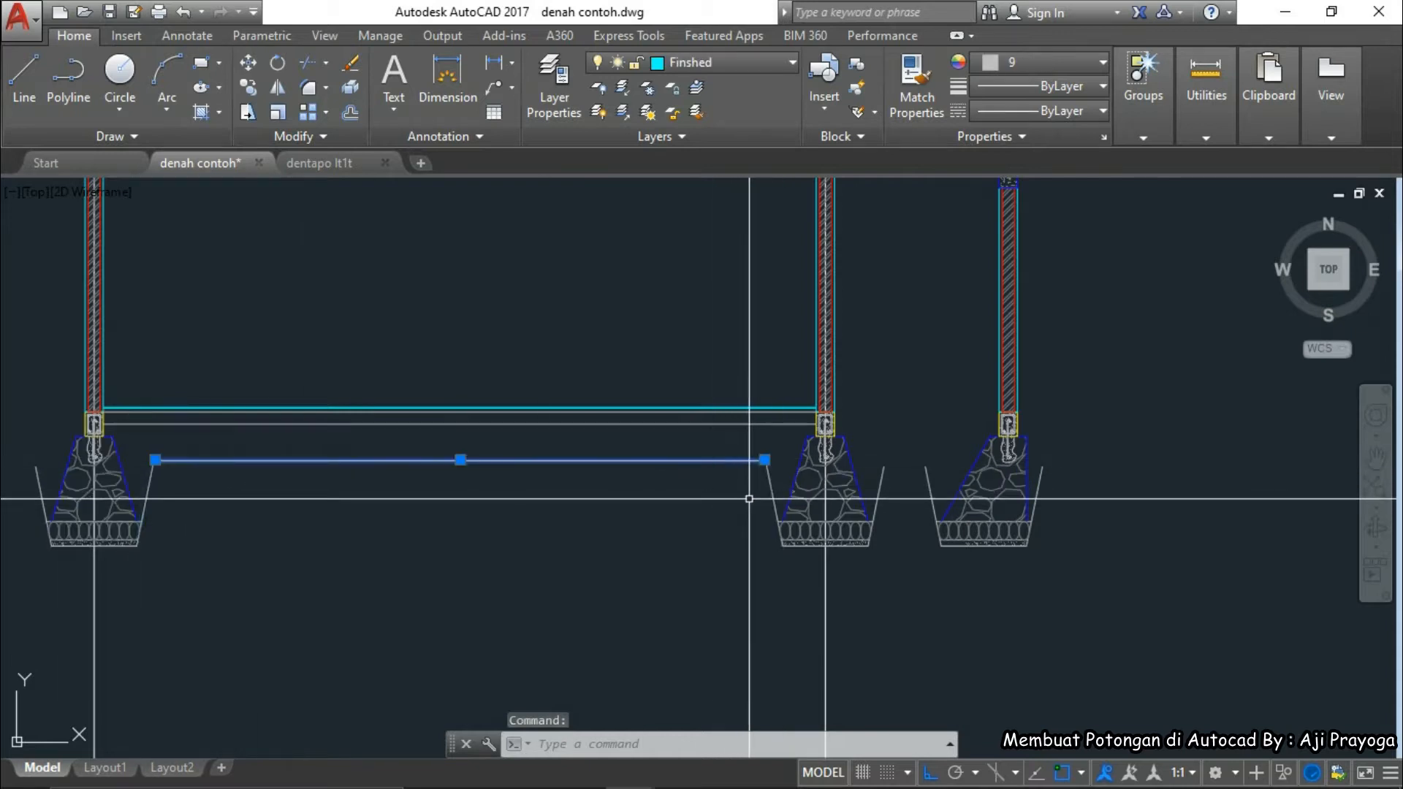
{"action": "key", "text": "Escape"}
{"action": "middle_click_drag", "start_coordinate": [720, 503], "coordinate": [680, 512]}
{"action": "type", "text": "MA"}
{"action": "key", "text": "Return"}
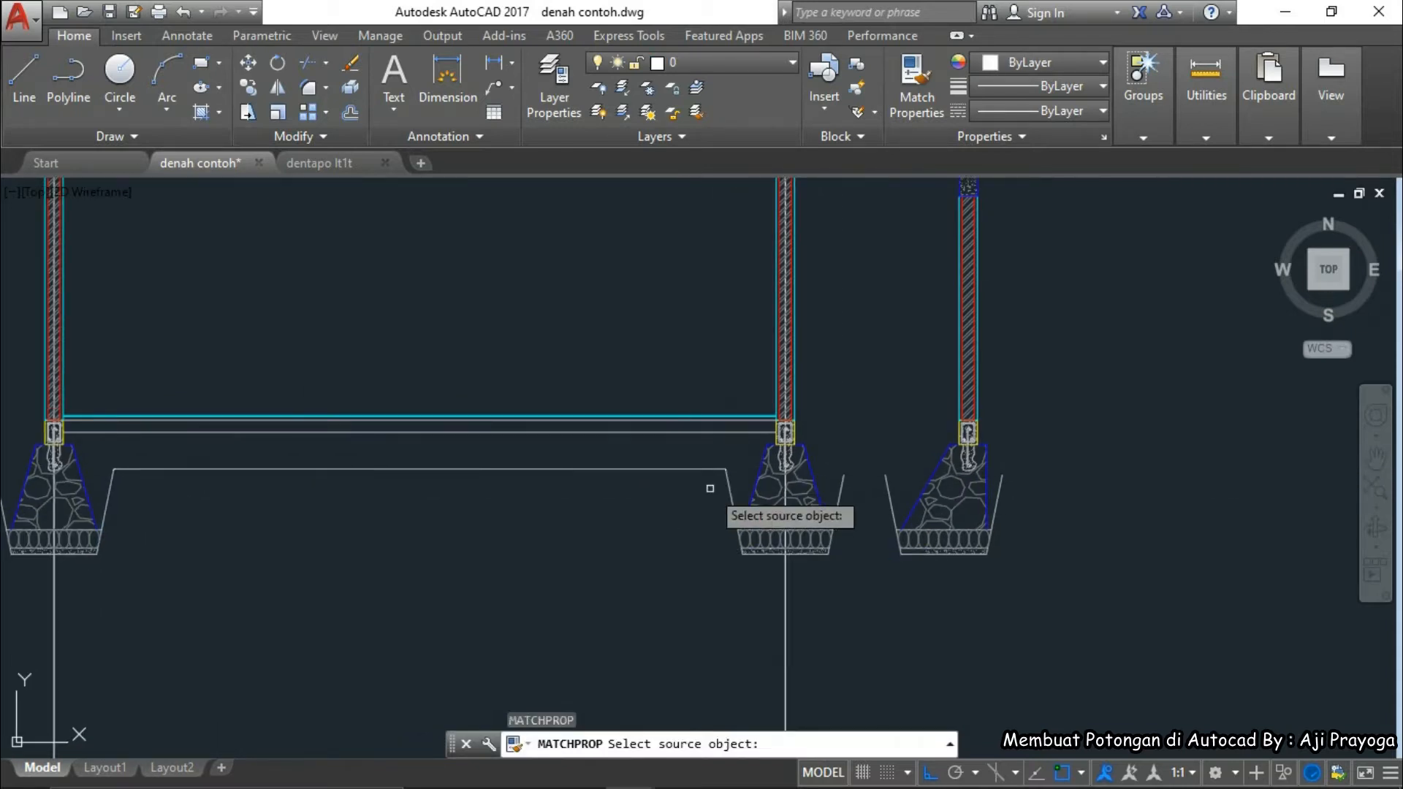
{"action": "left_click", "coordinate": [734, 480]}
{"action": "scroll", "coordinate": [739, 490], "scroll_direction": "up", "scroll_amount": 5}
{"action": "key", "text": "Escape"}
{"action": "middle_click_drag", "start_coordinate": [709, 471], "coordinate": [724, 521]}
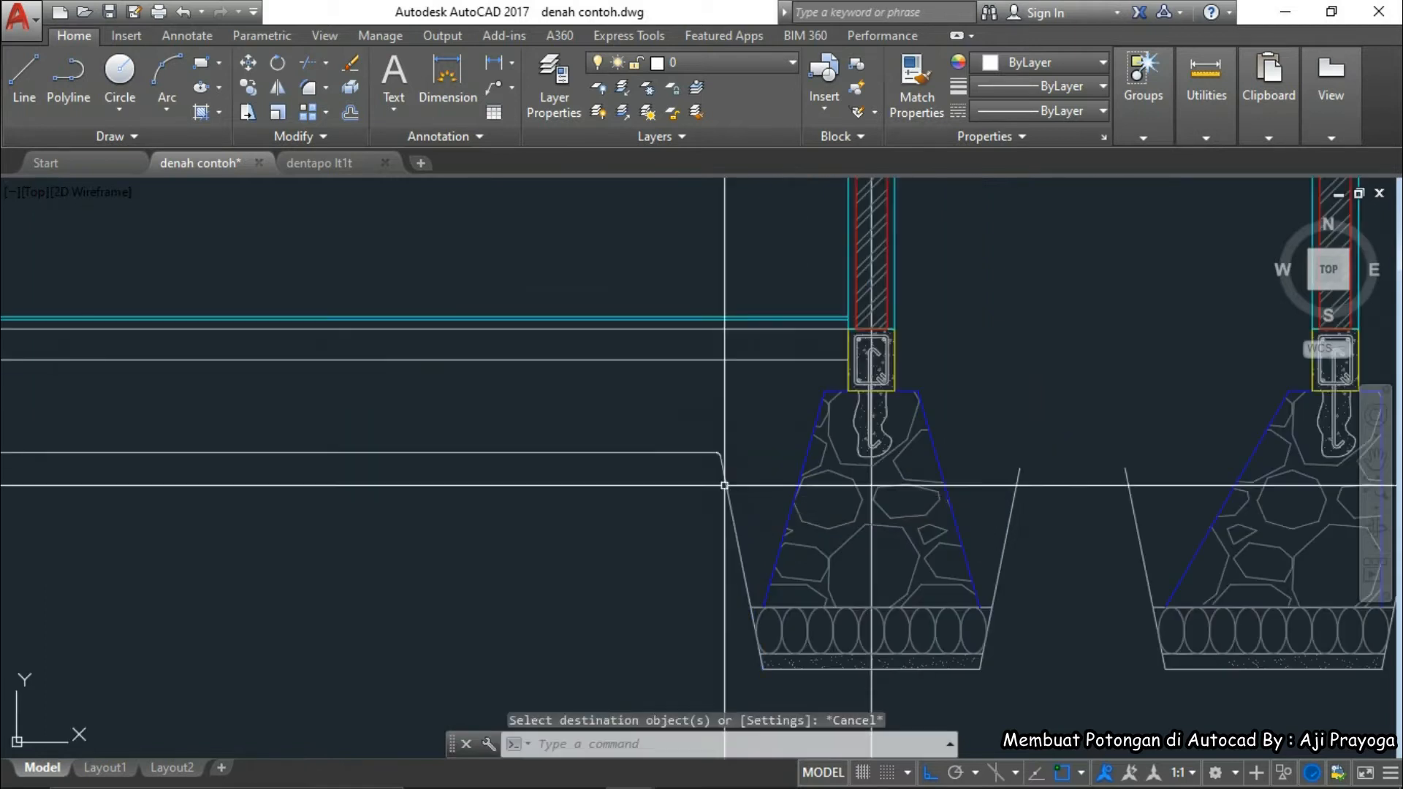
- Fillet the lowest floor line with radius 0 to the sloping trench line at its right end, making a sharp corner
{"action": "scroll", "coordinate": [716, 520], "scroll_direction": "up", "scroll_amount": 4}
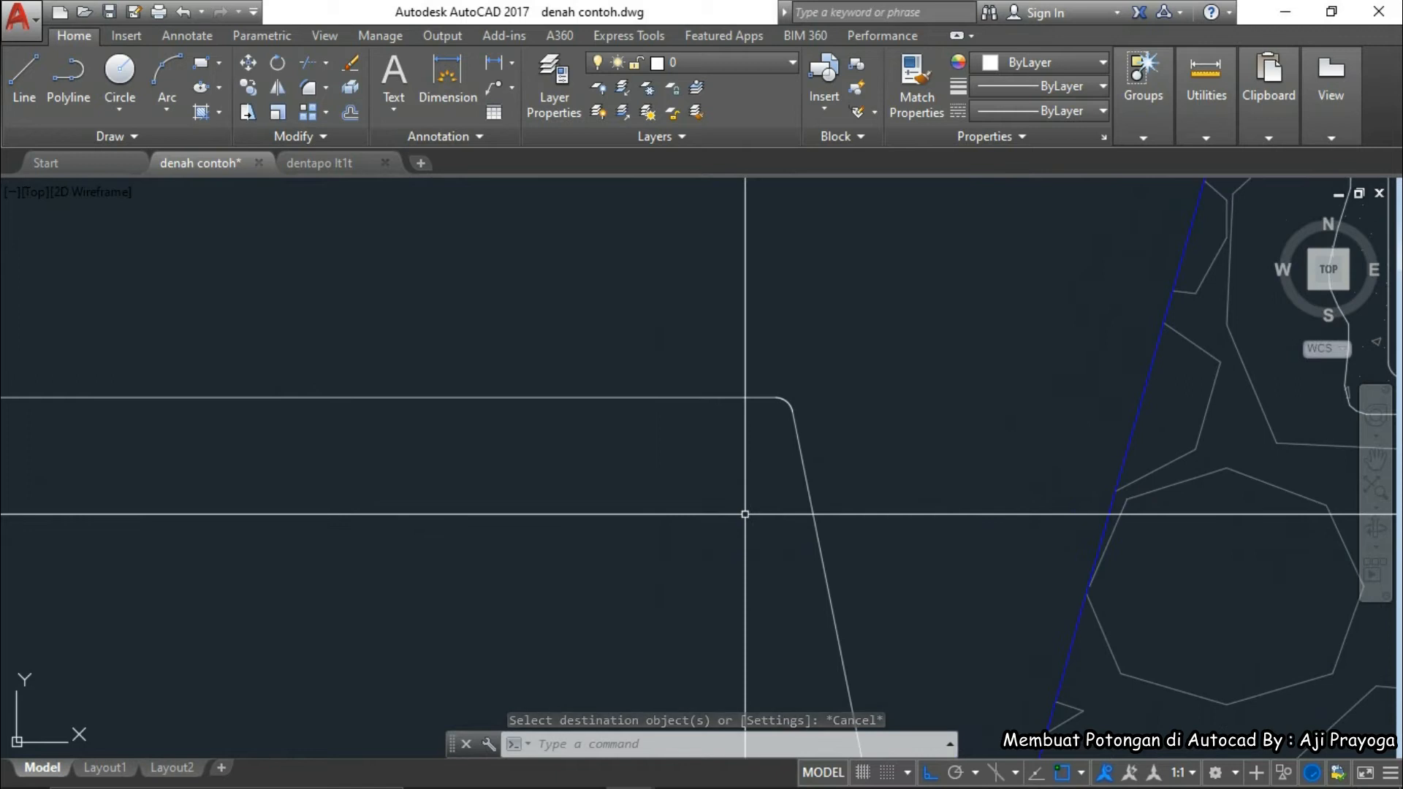
{"action": "type", "text": "f"}
{"action": "key", "text": "Return"}
{"action": "type", "text": "r"}
{"action": "key", "text": "Return"}
{"action": "type", "text": "0"}
{"action": "key", "text": "Return"}
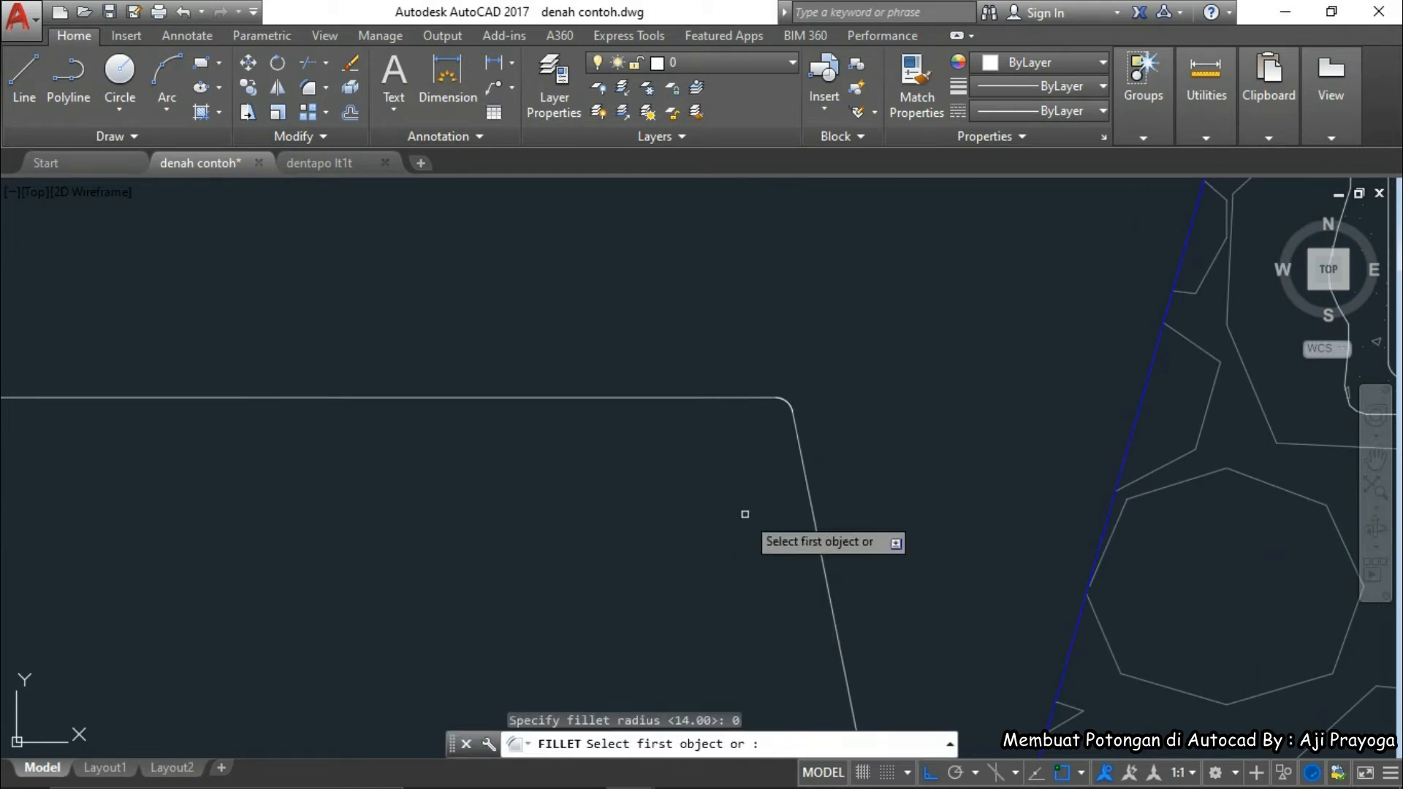
{"action": "left_click", "coordinate": [721, 397]}
{"action": "left_click", "coordinate": [801, 454]}
- Fillet the left end of the lowest floor line to its sloping trench line using the same zero radius
{"action": "scroll", "coordinate": [538, 495], "scroll_direction": "down", "scroll_amount": 3}
{"action": "scroll", "coordinate": [491, 510], "scroll_direction": "up", "scroll_amount": 3}
{"action": "key", "text": "Return"}
{"action": "scroll", "coordinate": [818, 570], "scroll_direction": "down", "scroll_amount": 3}
{"action": "scroll", "coordinate": [687, 545], "scroll_direction": "up", "scroll_amount": 4}
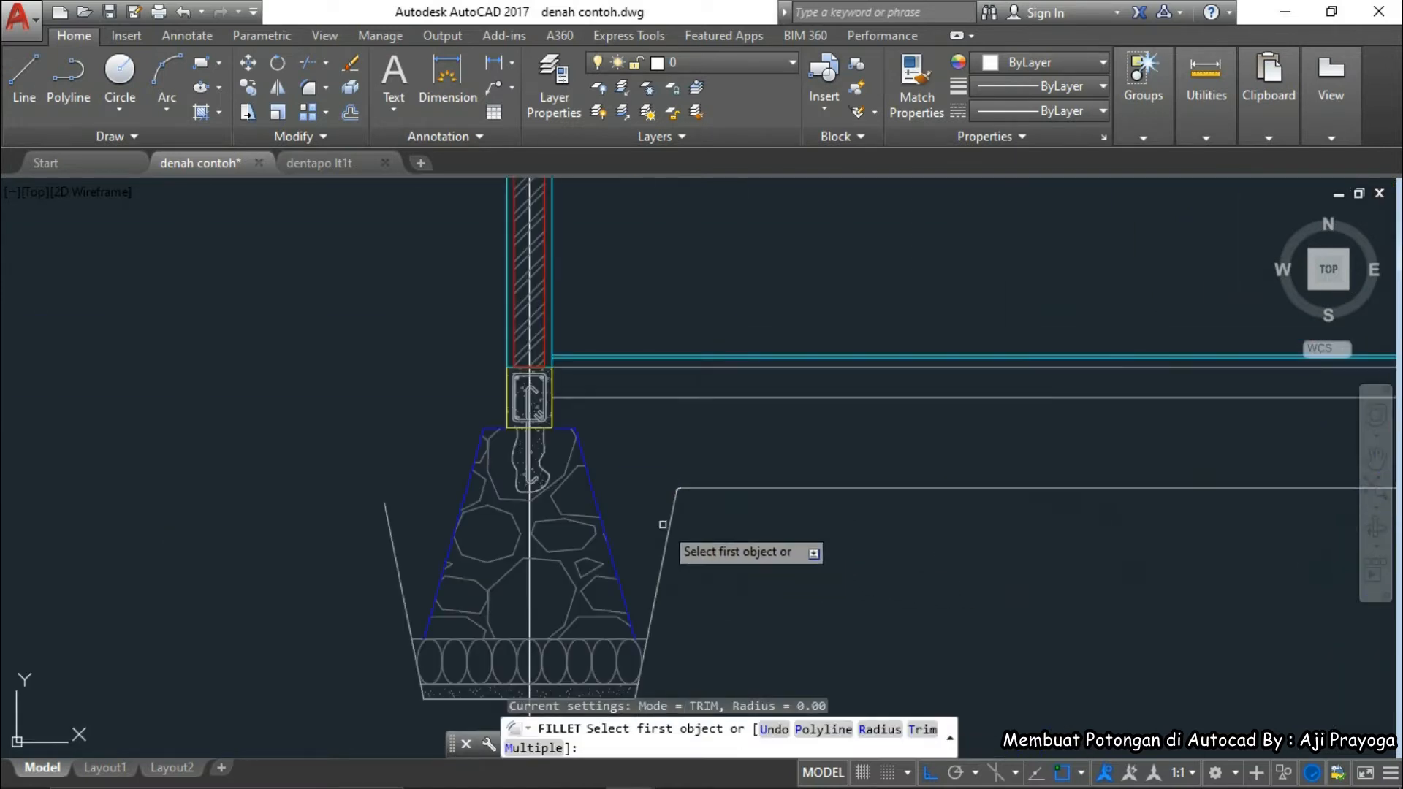
{"action": "left_click", "coordinate": [740, 490]}
{"action": "key", "text": "Escape"}
{"action": "left_click", "coordinate": [667, 541]}
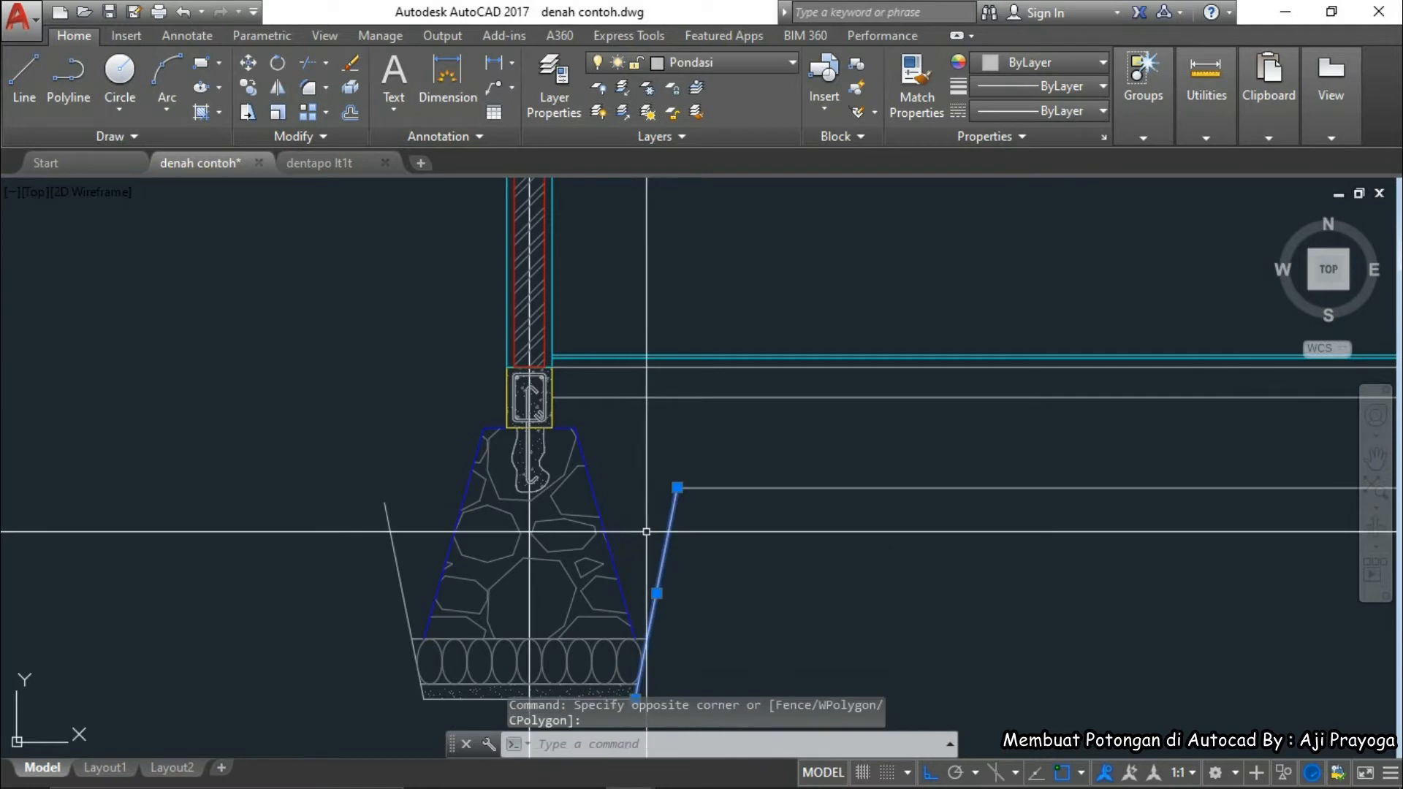
{"action": "key", "text": "Escape"}
- Erase the two small leftover fillet arcs at both corners where the lowest floor line meets the trench lines
{"action": "middle_click_drag", "start_coordinate": [744, 565], "coordinate": [632, 524]}
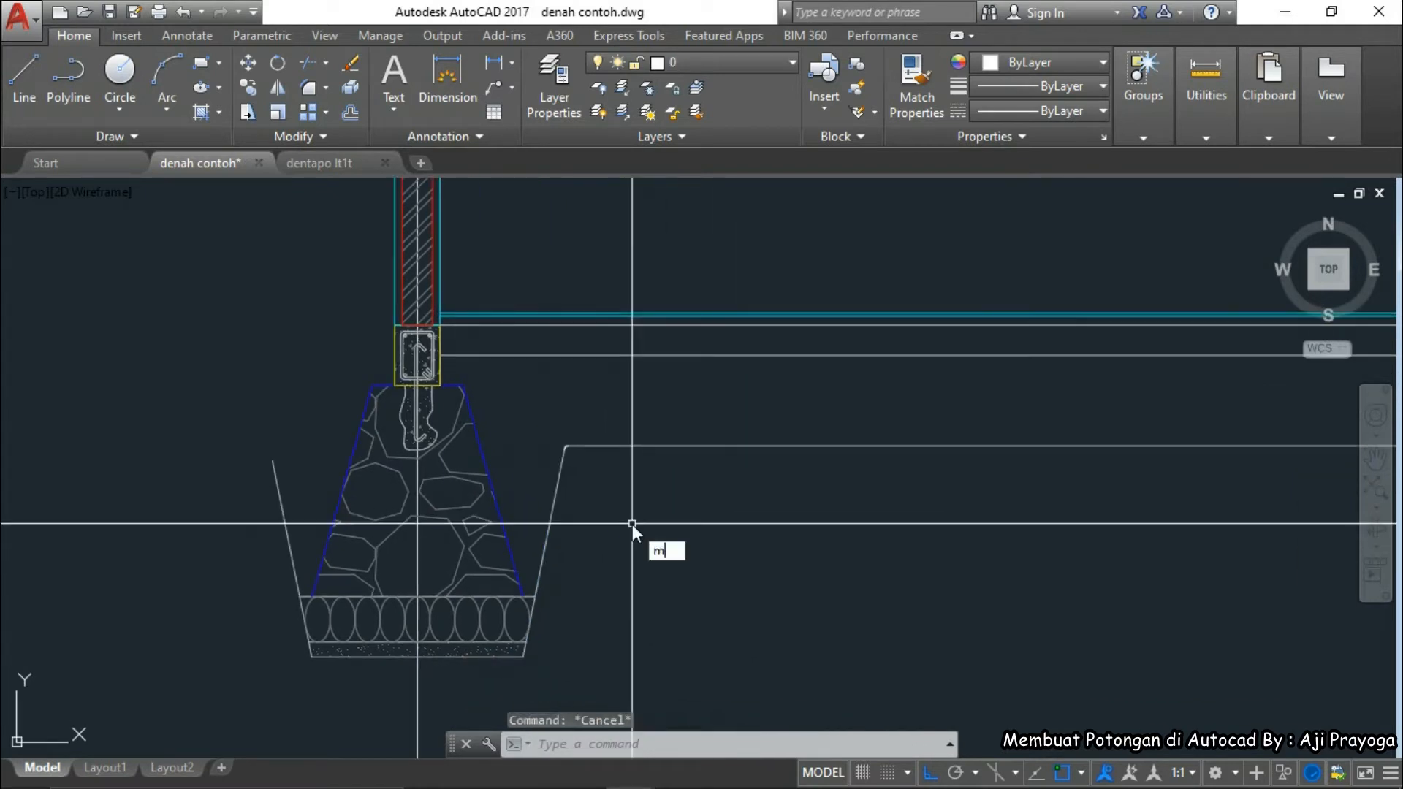
{"action": "key", "text": "Escape"}
{"action": "scroll", "coordinate": [559, 455], "scroll_direction": "up", "scroll_amount": 6}
{"action": "left_click", "coordinate": [573, 344]}
{"action": "left_click", "coordinate": [800, 501]}
{"action": "scroll", "coordinate": [800, 500], "scroll_direction": "down", "scroll_amount": 7}
{"action": "middle_click_drag", "start_coordinate": [854, 514], "coordinate": [366, 482]}
{"action": "middle_click_drag", "start_coordinate": [840, 504], "coordinate": [135, 476]}
{"action": "scroll", "coordinate": [739, 375], "scroll_direction": "up", "scroll_amount": 4}
{"action": "left_click", "coordinate": [706, 398]}
{"action": "left_click", "coordinate": [789, 517]}
{"action": "middle_click_drag", "start_coordinate": [808, 545], "coordinate": [808, 501]}
{"action": "key", "text": "Delete"}
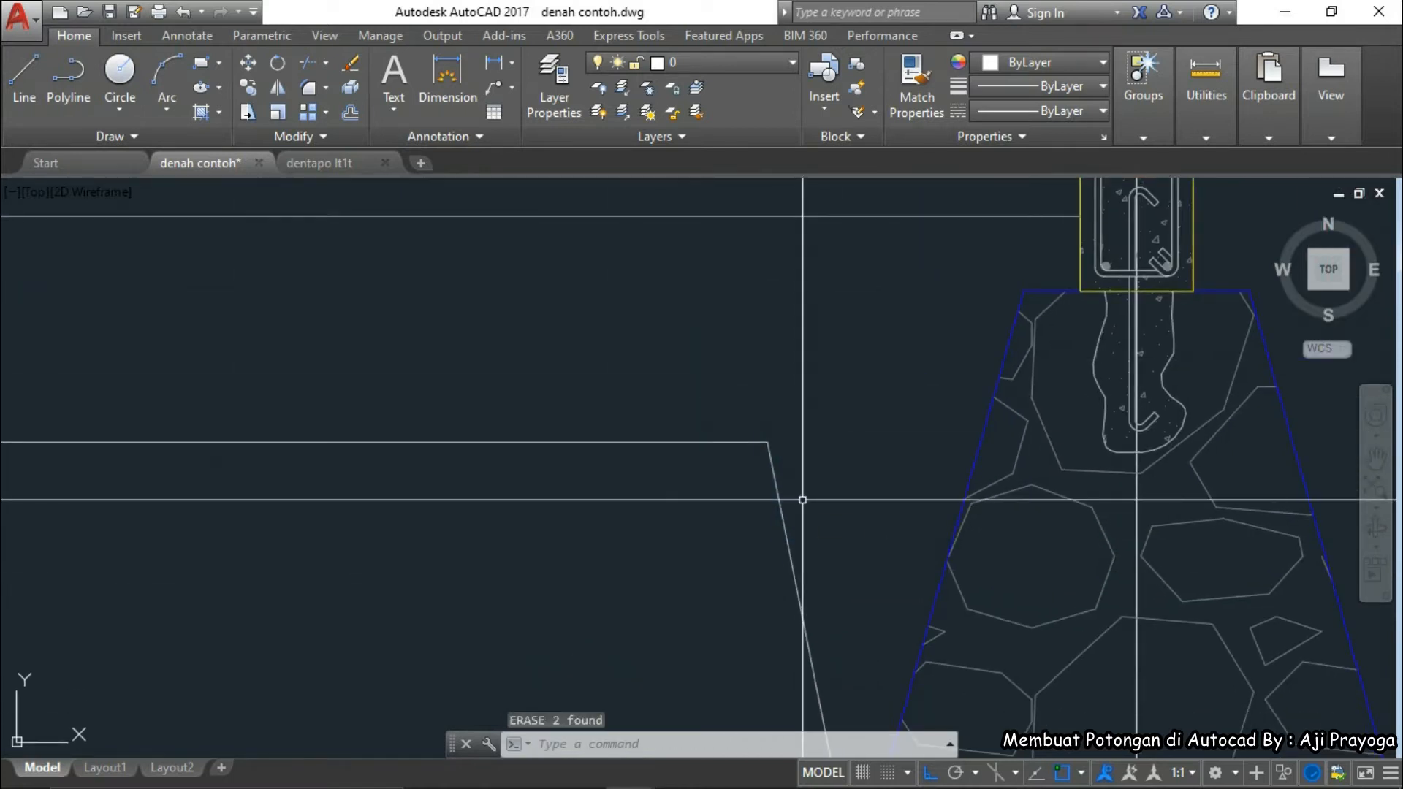
- Match the lowest horizontal floor line's properties to those of the sloping foundation trench line
{"action": "scroll", "coordinate": [803, 500], "scroll_direction": "up", "scroll_amount": 3}
{"action": "type", "text": "ma"}
{"action": "key", "text": "Return"}
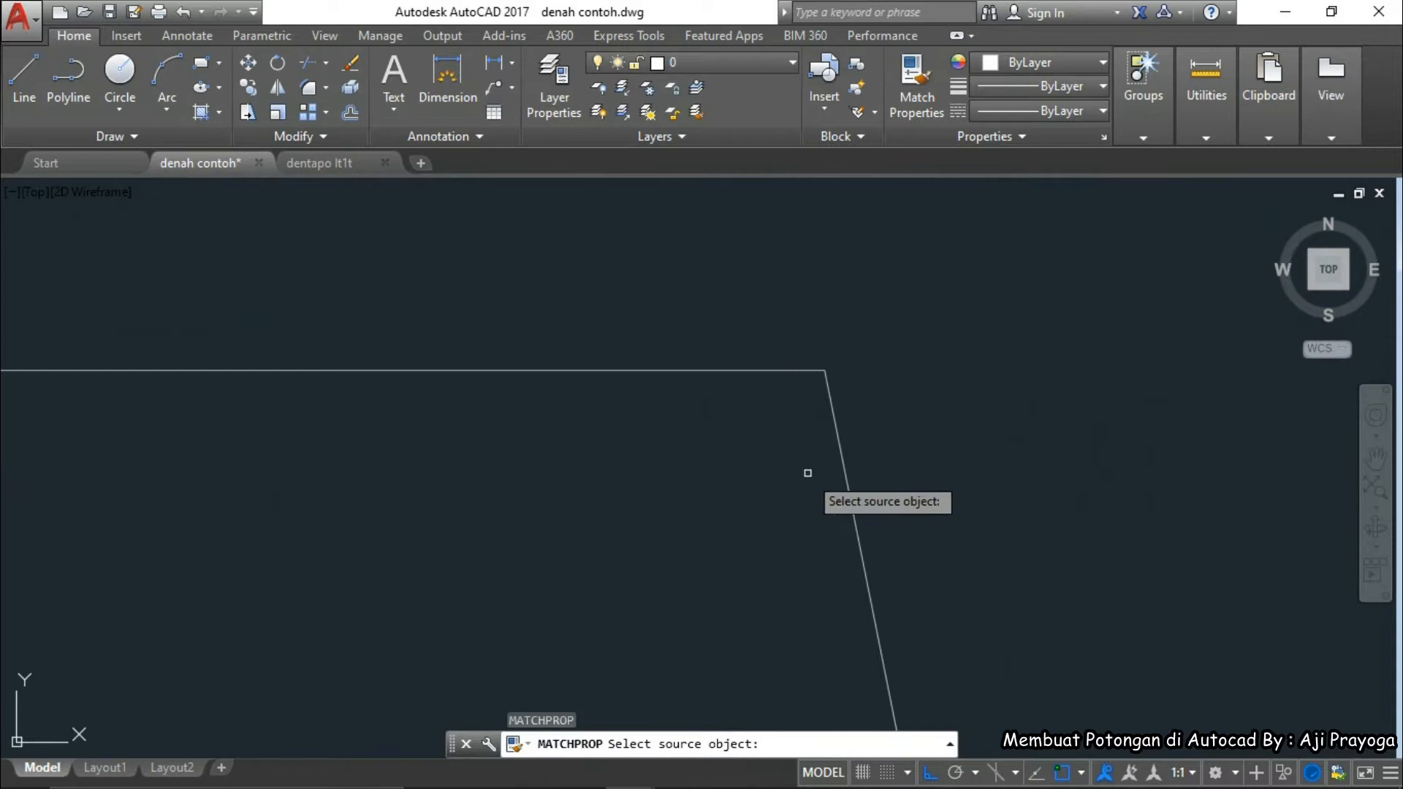
{"action": "key", "text": "Escape"}
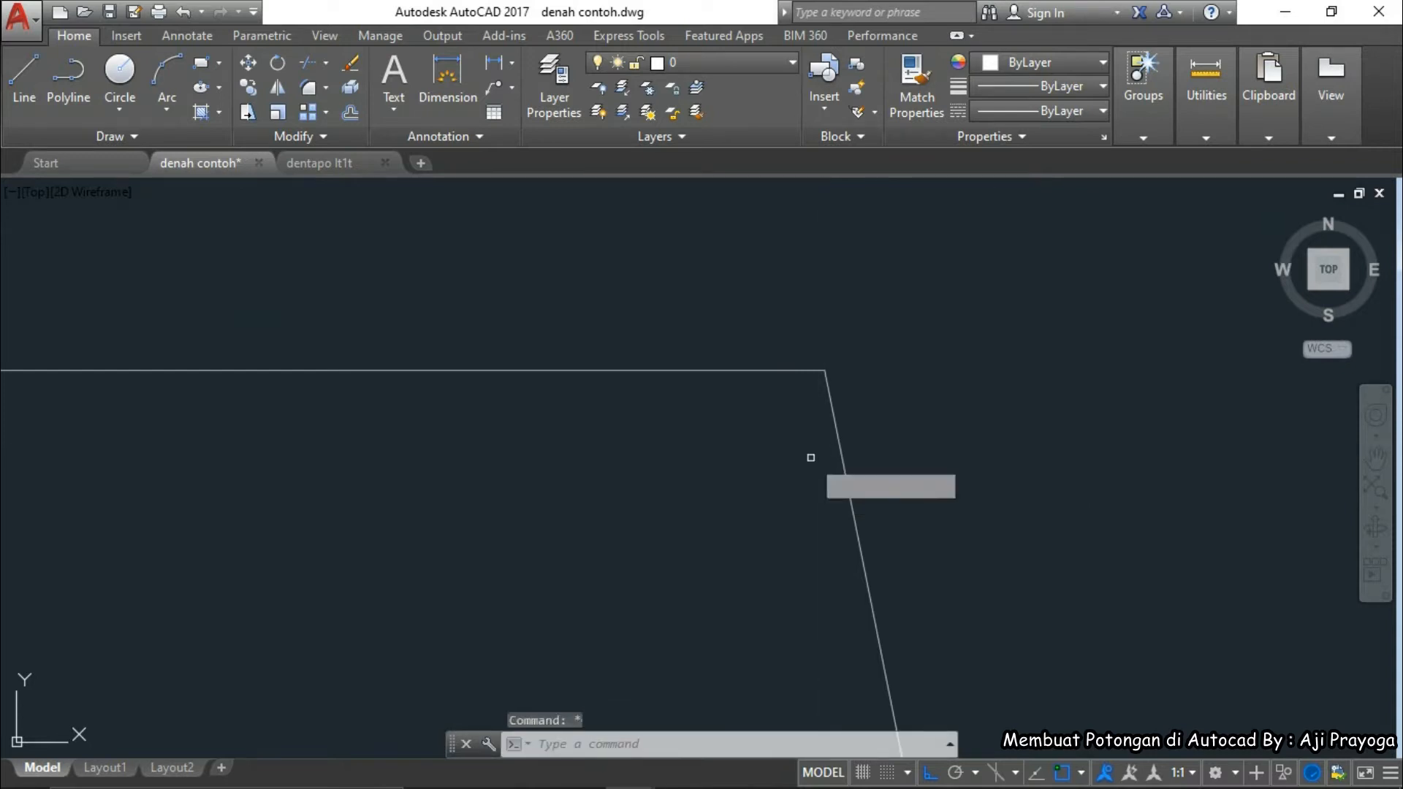
{"action": "key", "text": "Return"}
{"action": "left_click", "coordinate": [842, 454]}
{"action": "scroll", "coordinate": [842, 460], "scroll_direction": "down", "scroll_amount": 5}
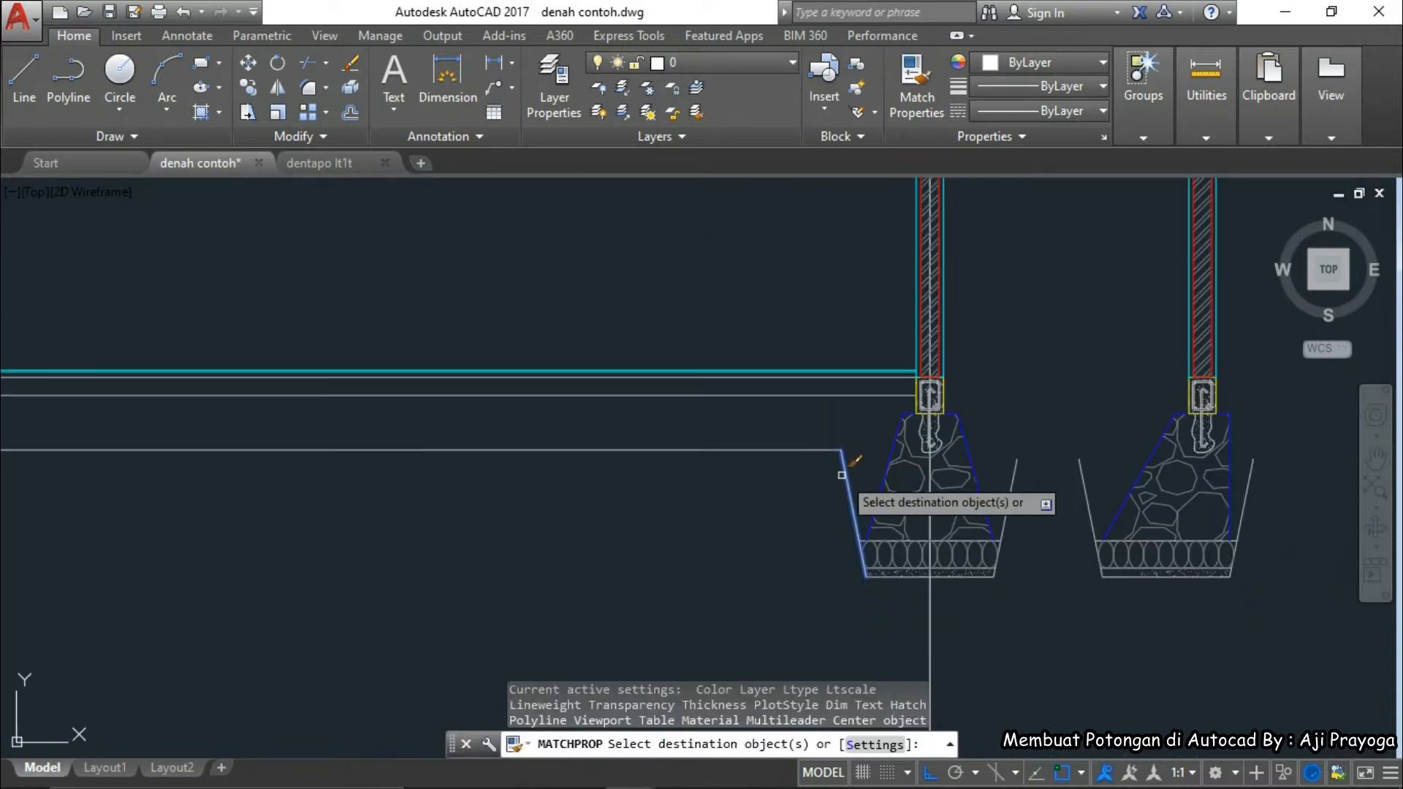
{"action": "scroll", "coordinate": [812, 438], "scroll_direction": "down", "scroll_amount": 5}
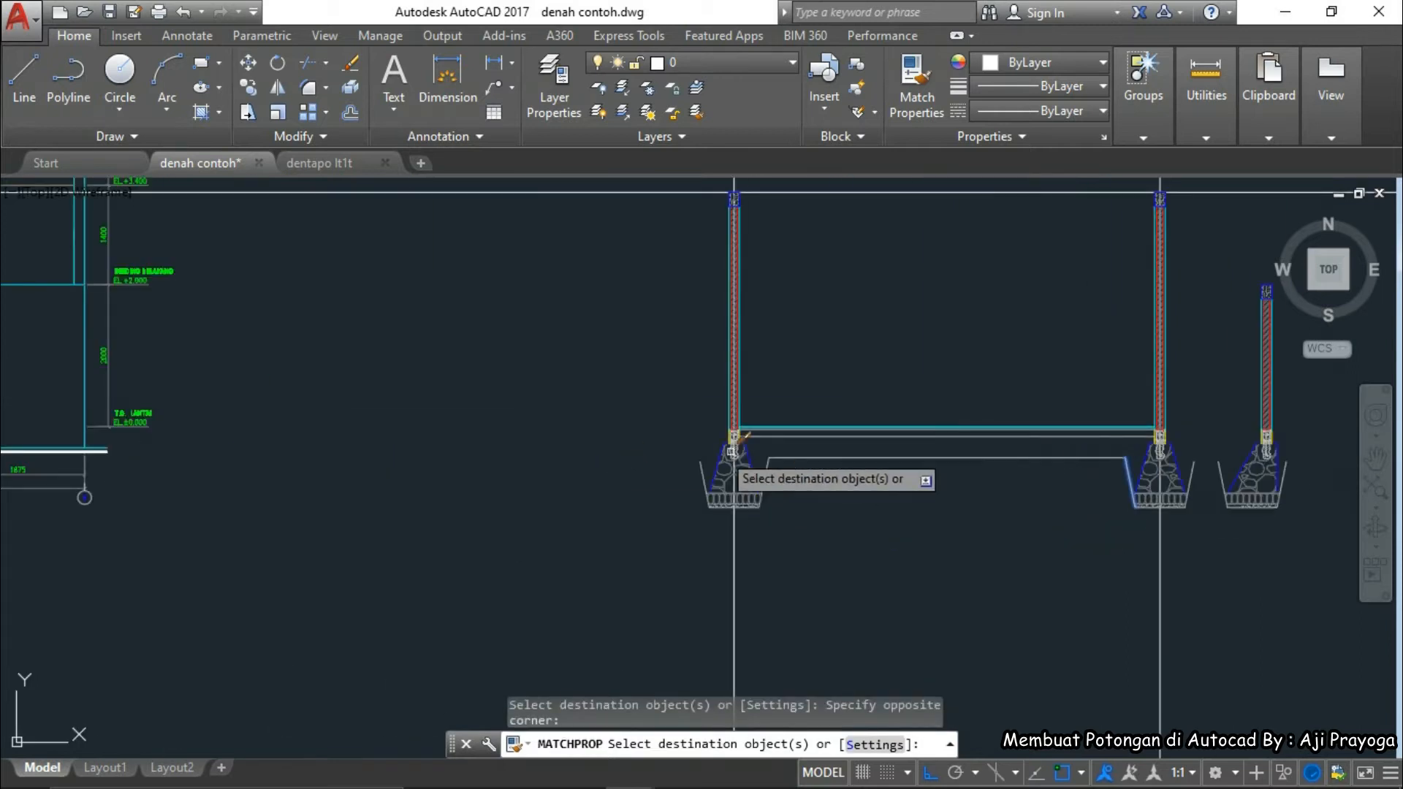
{"action": "scroll", "coordinate": [797, 472], "scroll_direction": "up", "scroll_amount": 8}
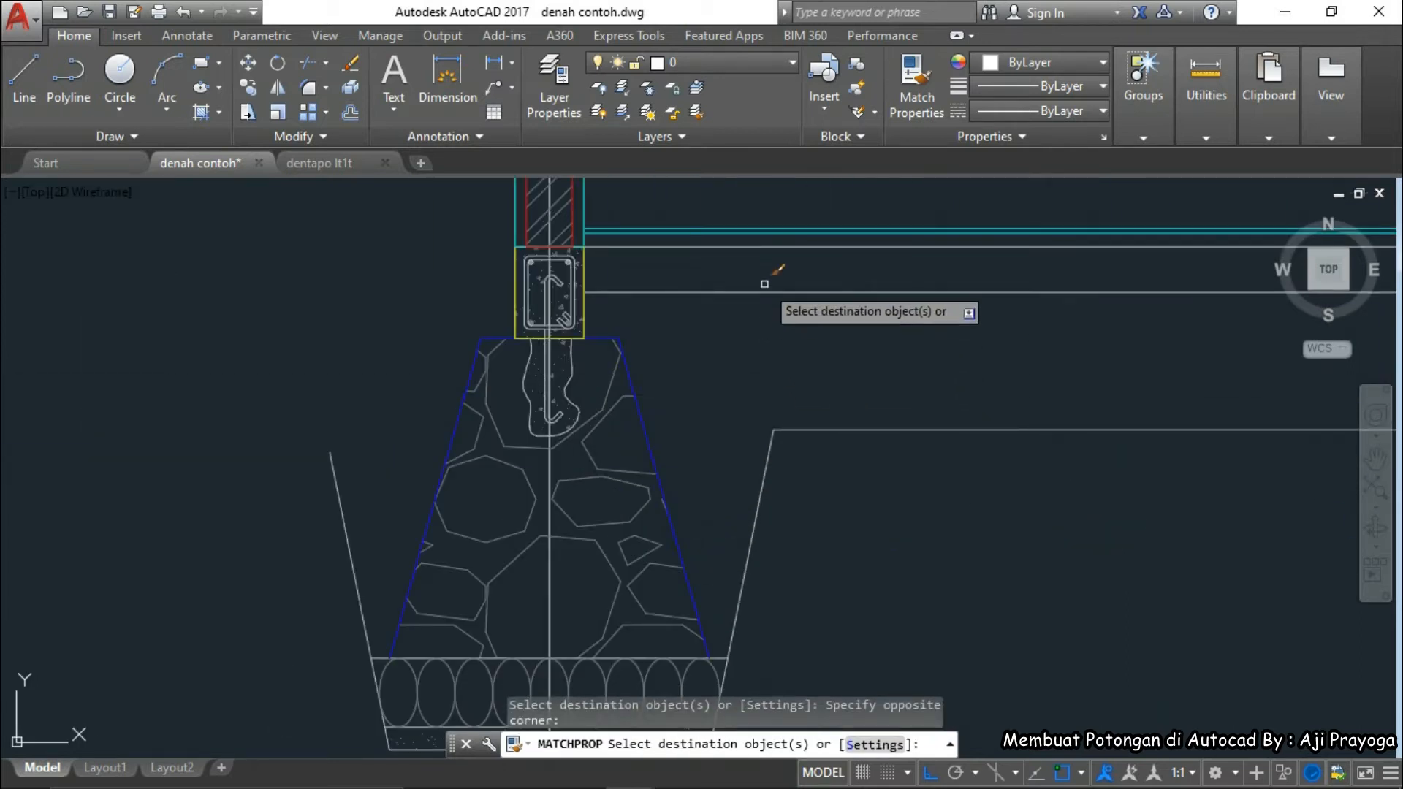
{"action": "key", "text": "Escape"}
- Hatch the area between the lowest two floor layer lines and the foundations with the GOST_GROUND pattern
{"action": "scroll", "coordinate": [812, 402], "scroll_direction": "down", "scroll_amount": 10}
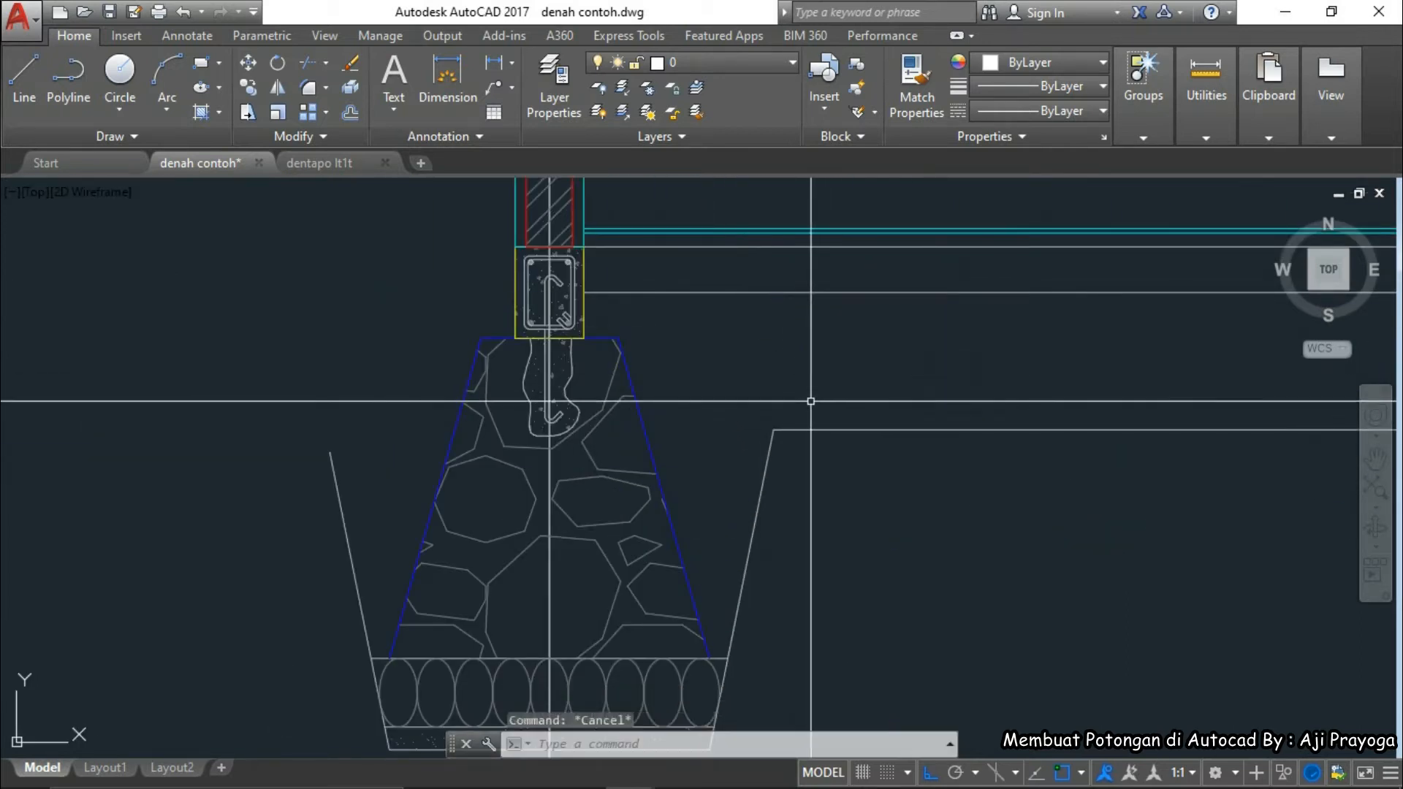
{"action": "type", "text": "H"}
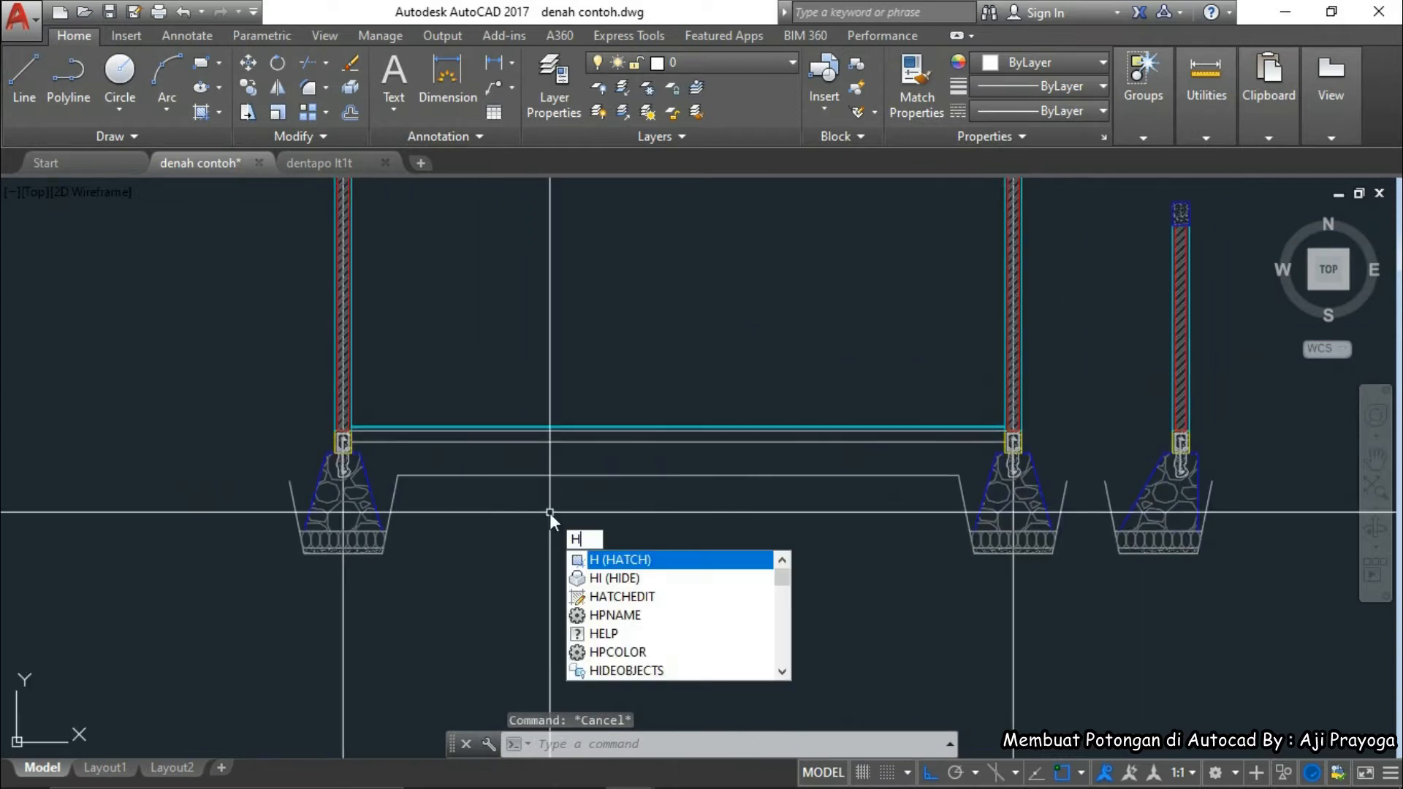
{"action": "key", "text": "Return"}
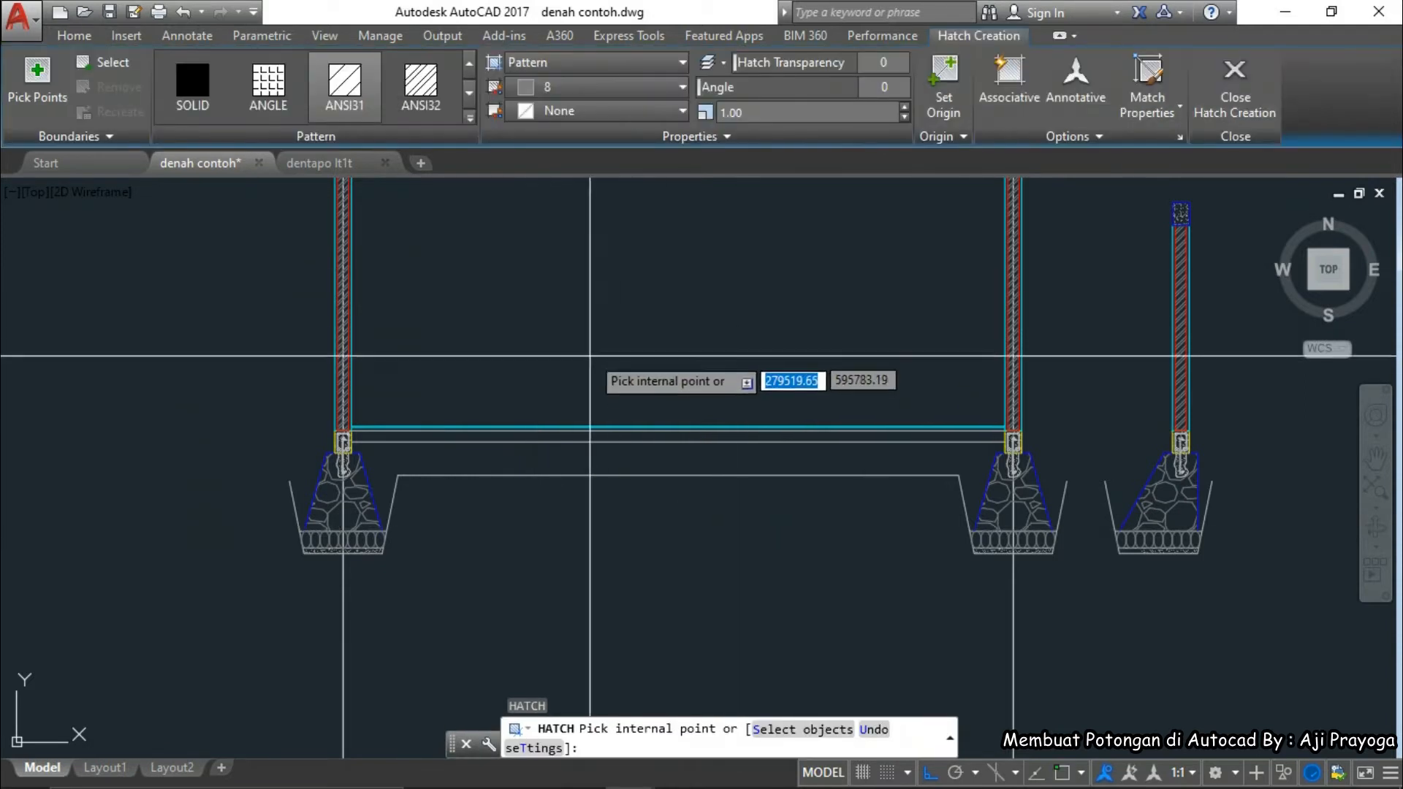
{"action": "left_click", "coordinate": [470, 93]}
{"action": "left_click", "coordinate": [469, 93]}
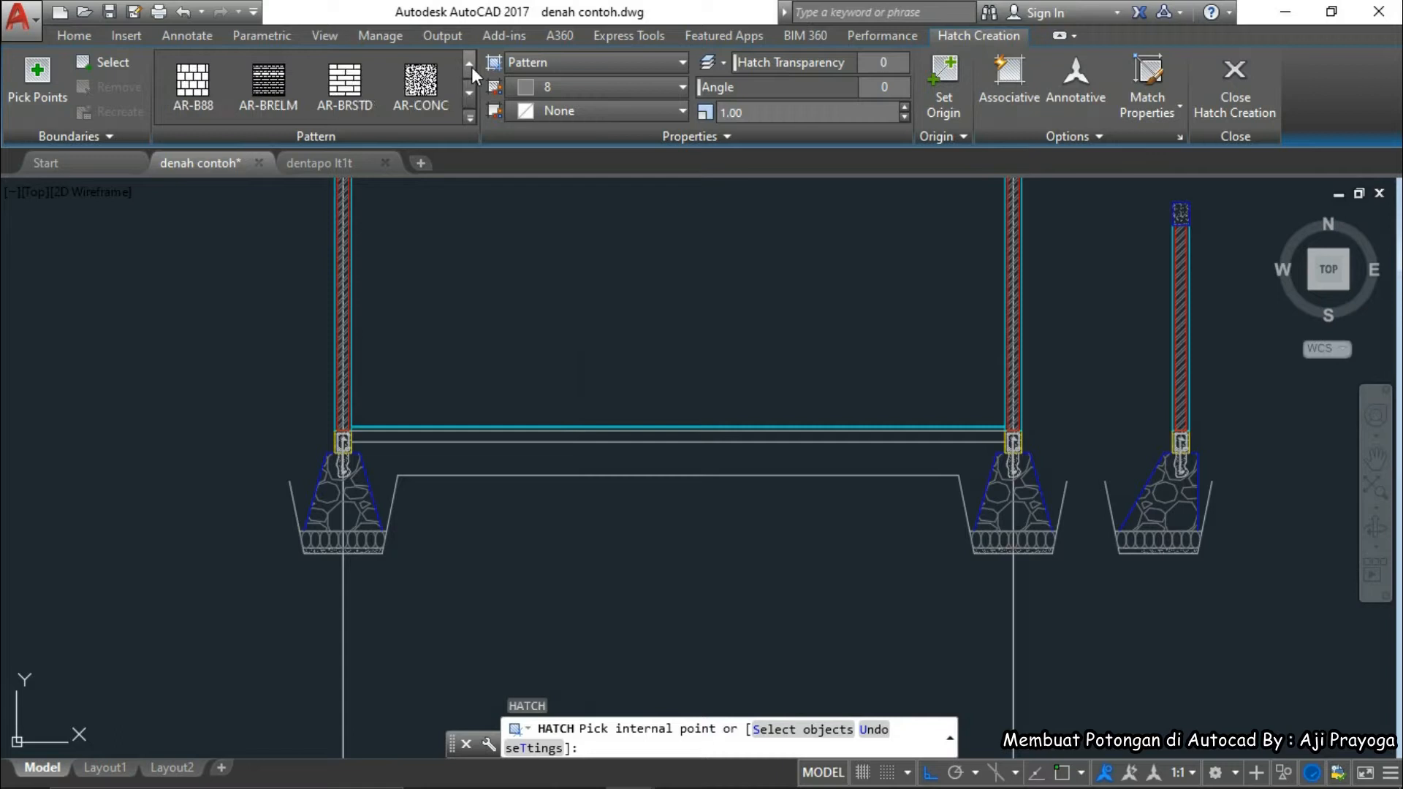
{"action": "left_click", "coordinate": [475, 85]}
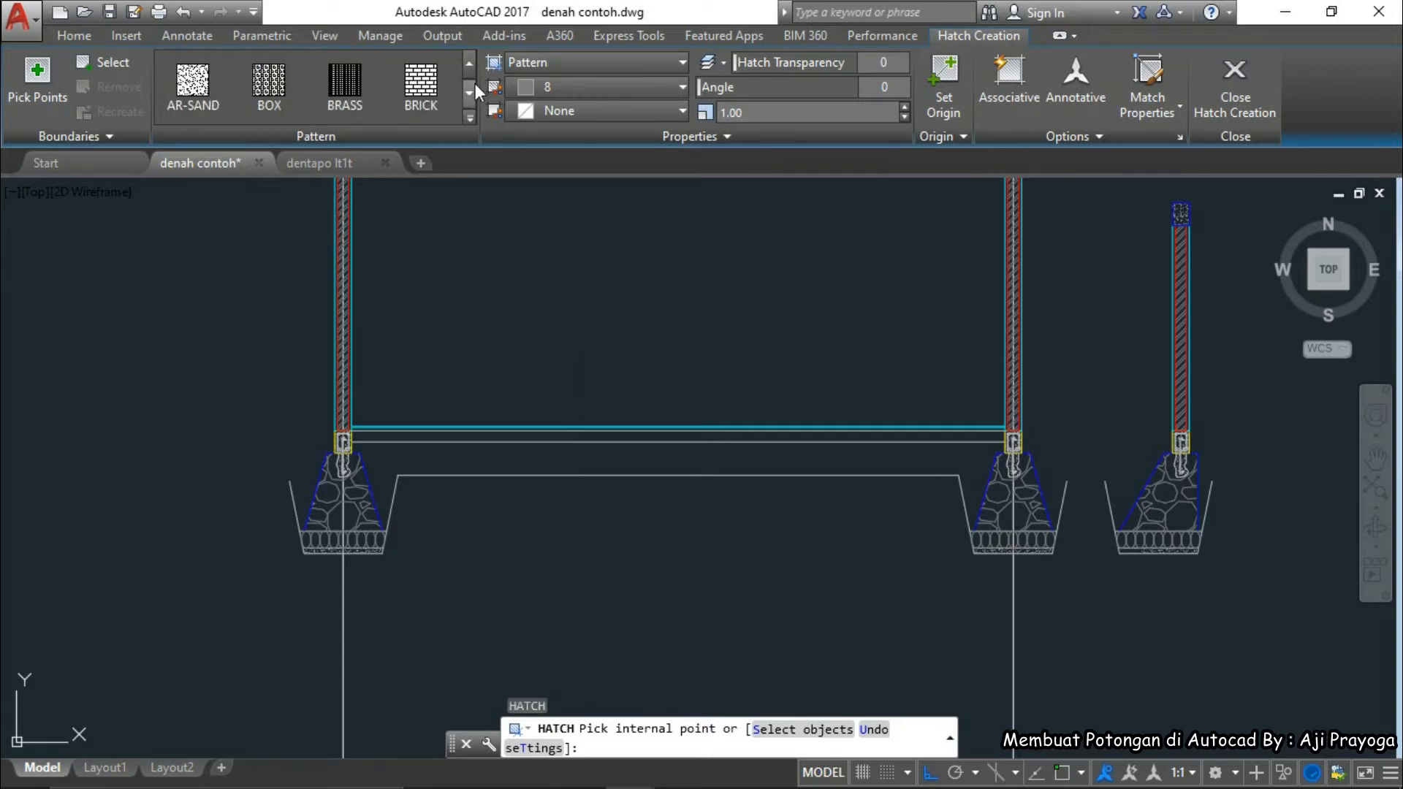
{"action": "left_click", "coordinate": [475, 85]}
{"action": "left_click", "coordinate": [475, 85]}
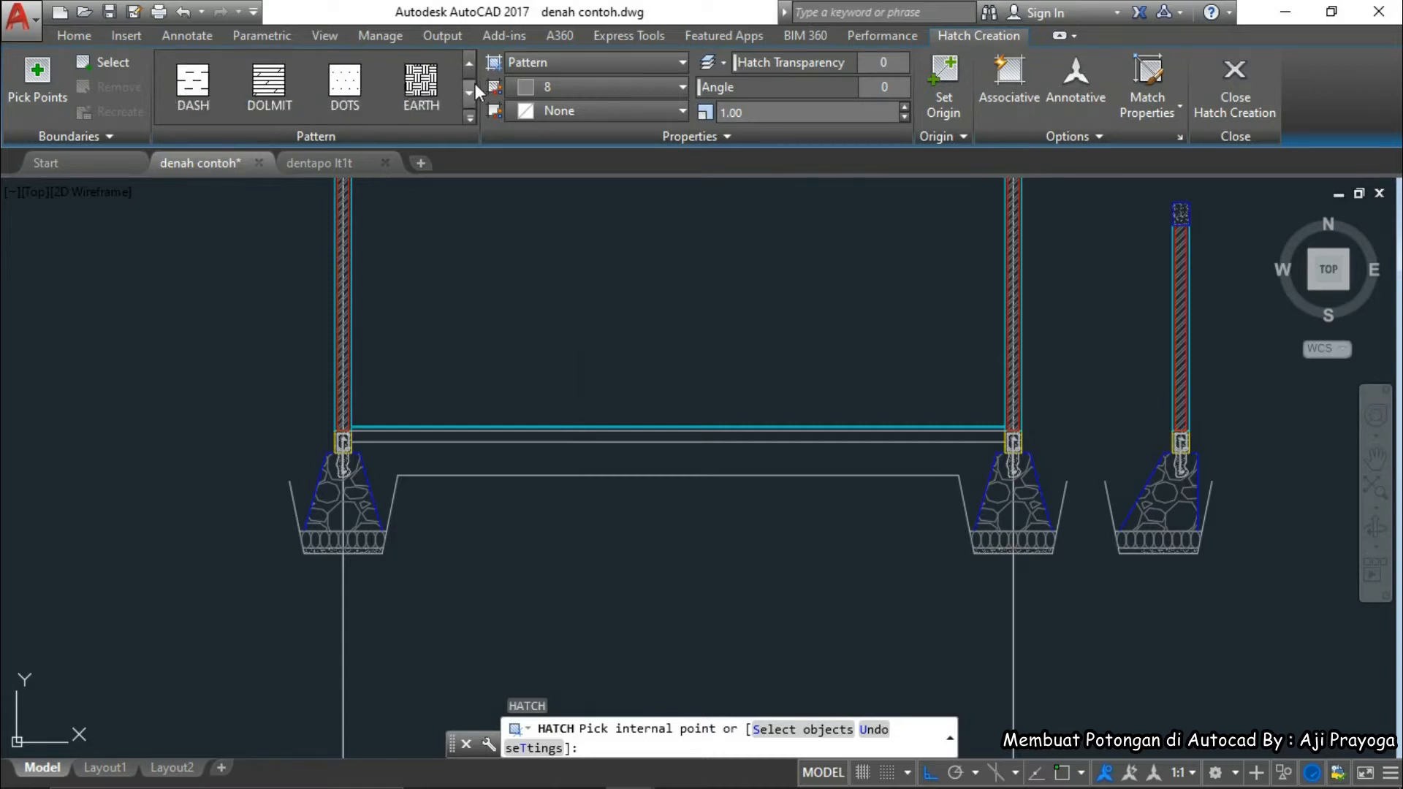
{"action": "left_click", "coordinate": [475, 85]}
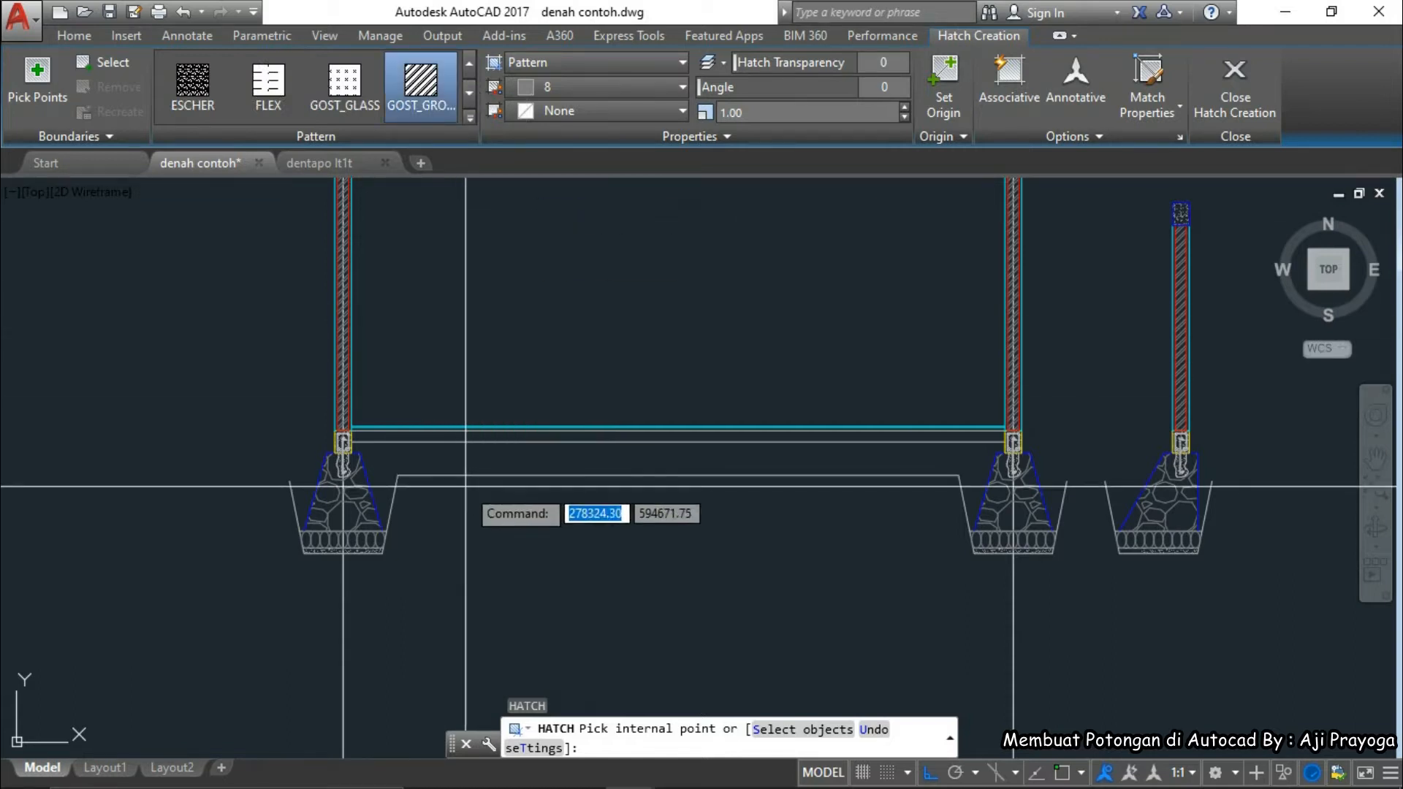
{"action": "left_click", "coordinate": [530, 462]}
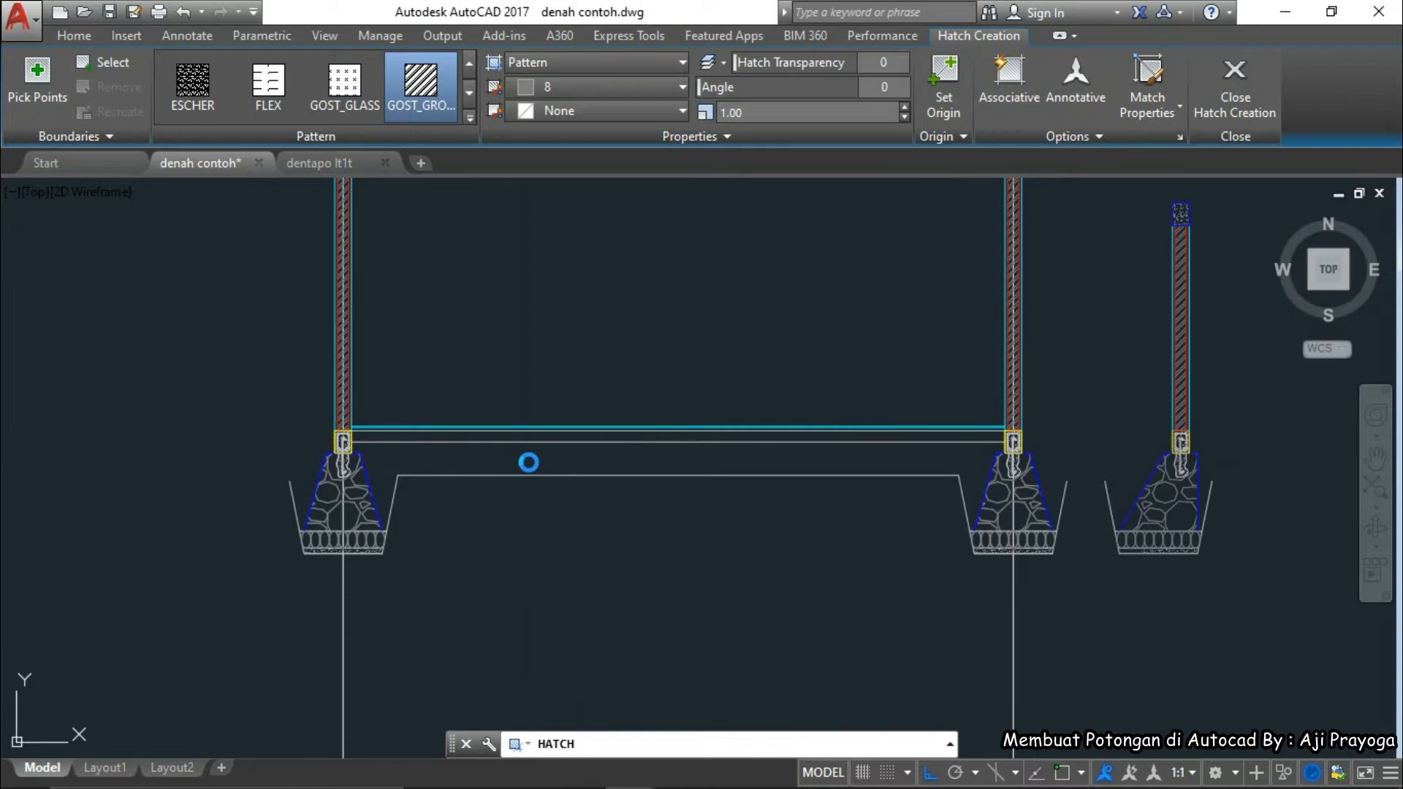
- Try a scale of 10 on the sub-floor ground hatch and settle on a scale of 12
{"action": "scroll", "coordinate": [530, 462], "scroll_direction": "up", "scroll_amount": 1}
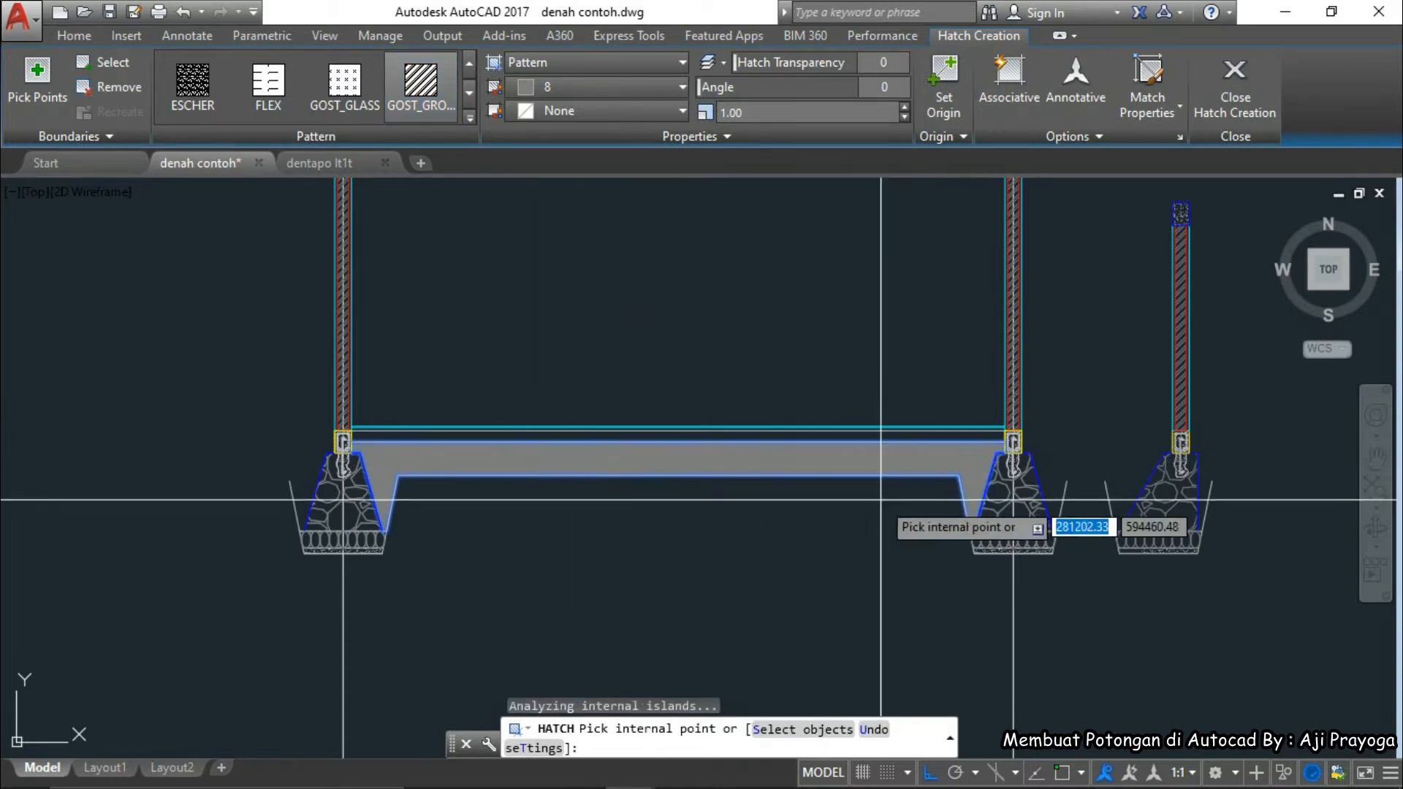
{"action": "scroll", "coordinate": [994, 456], "scroll_direction": "up", "scroll_amount": 1}
{"action": "scroll", "coordinate": [994, 457], "scroll_direction": "up", "scroll_amount": 1}
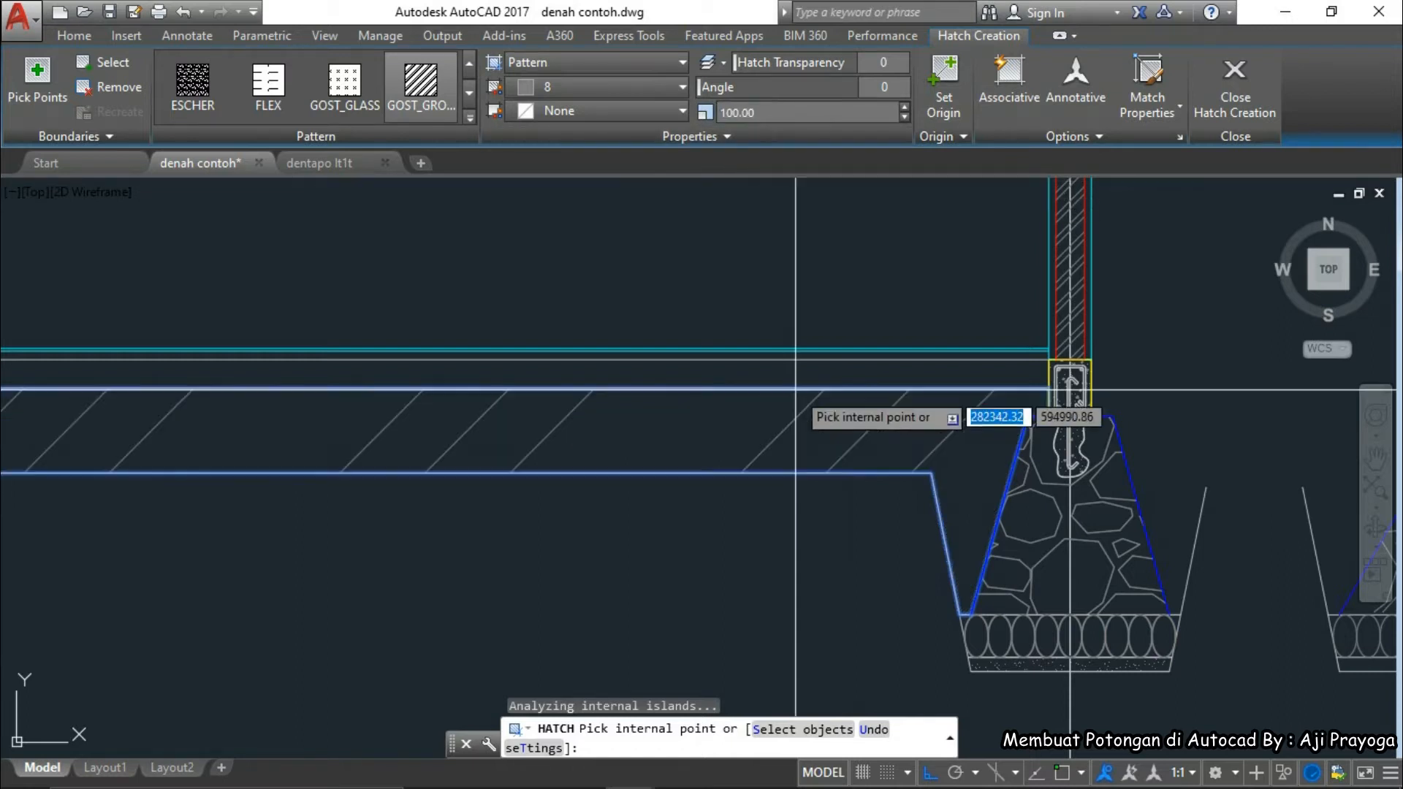
{"action": "scroll", "coordinate": [796, 389], "scroll_direction": "down", "scroll_amount": 2}
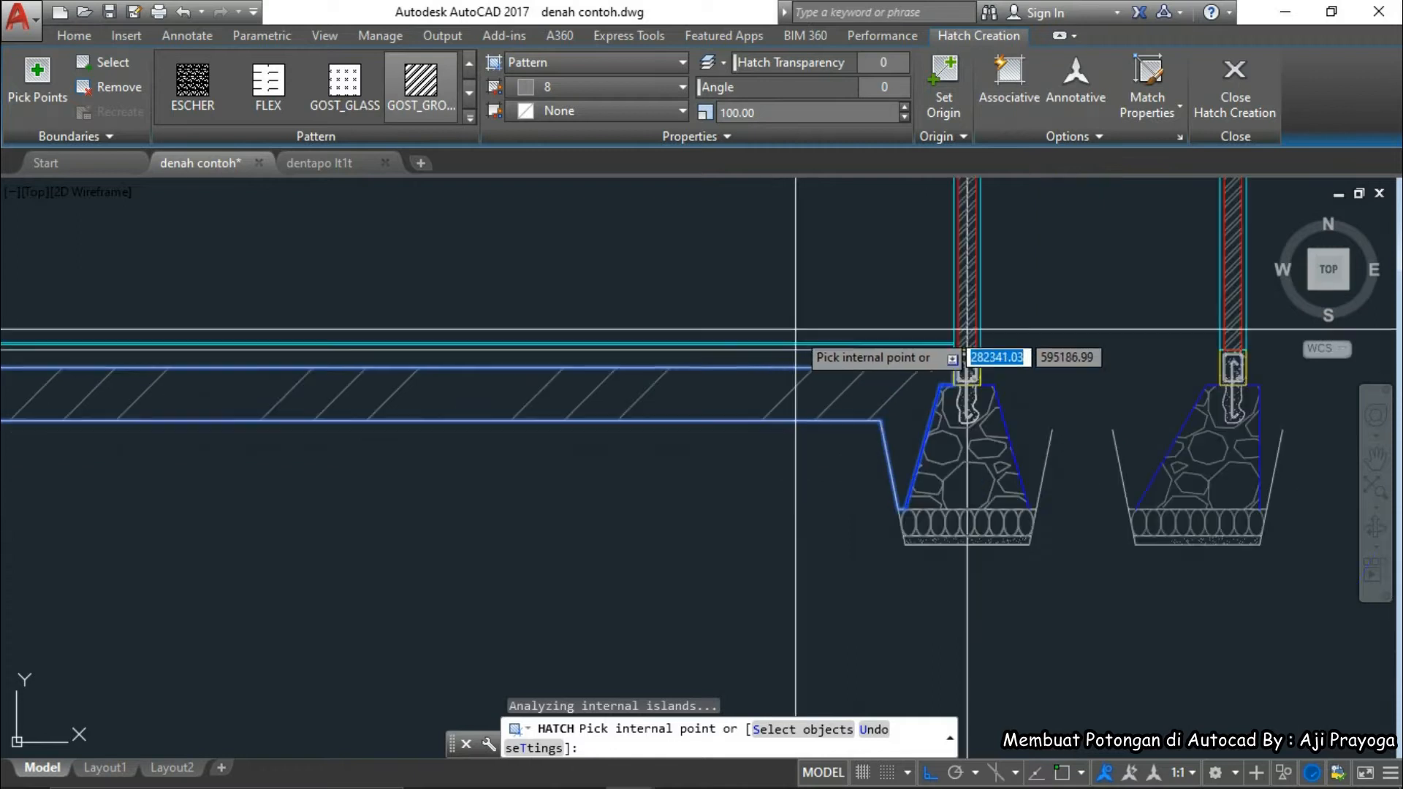
{"action": "left_click", "coordinate": [774, 112]}
{"action": "type", "text": "10"}
{"action": "key", "text": "Return"}
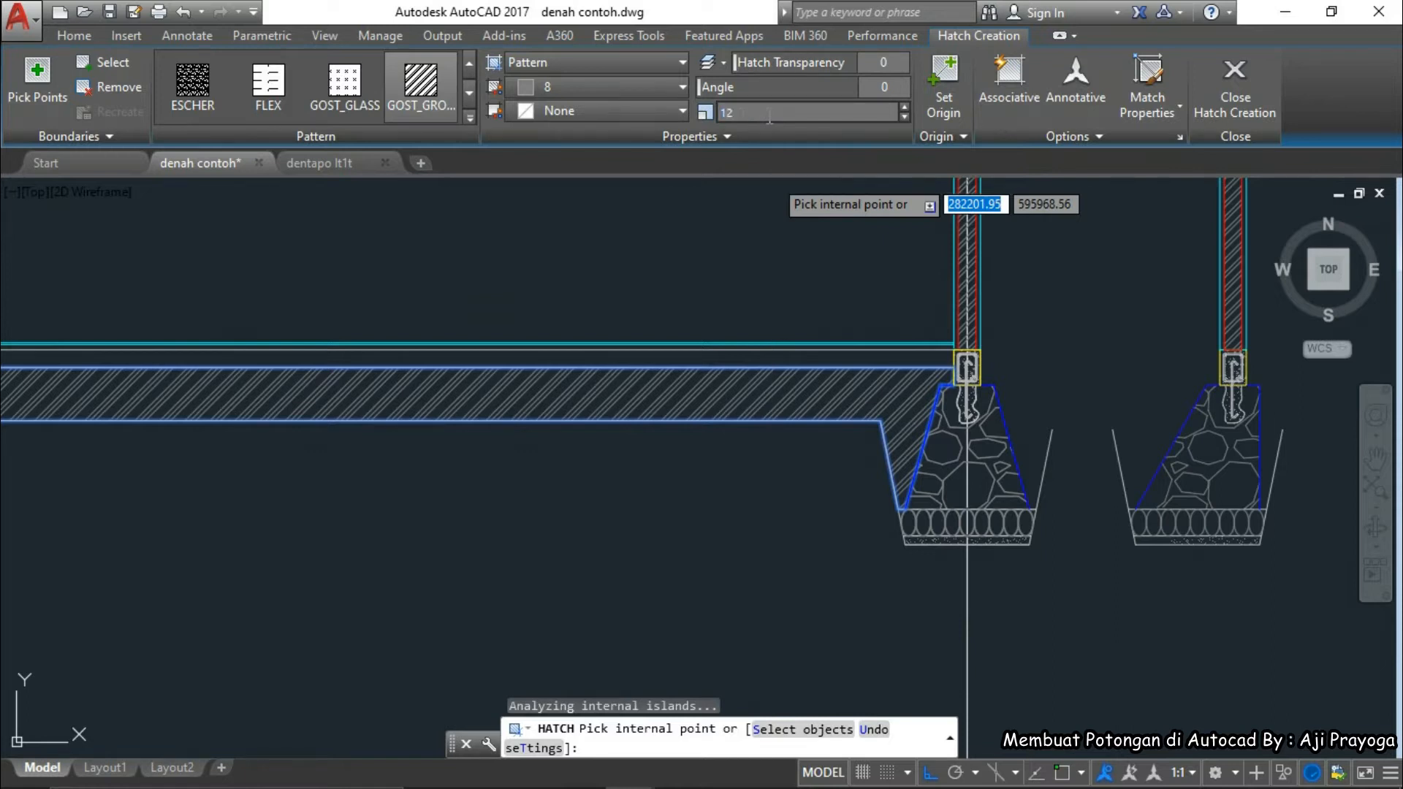
{"action": "type", "text": "12"}
{"action": "key", "text": "Return"}
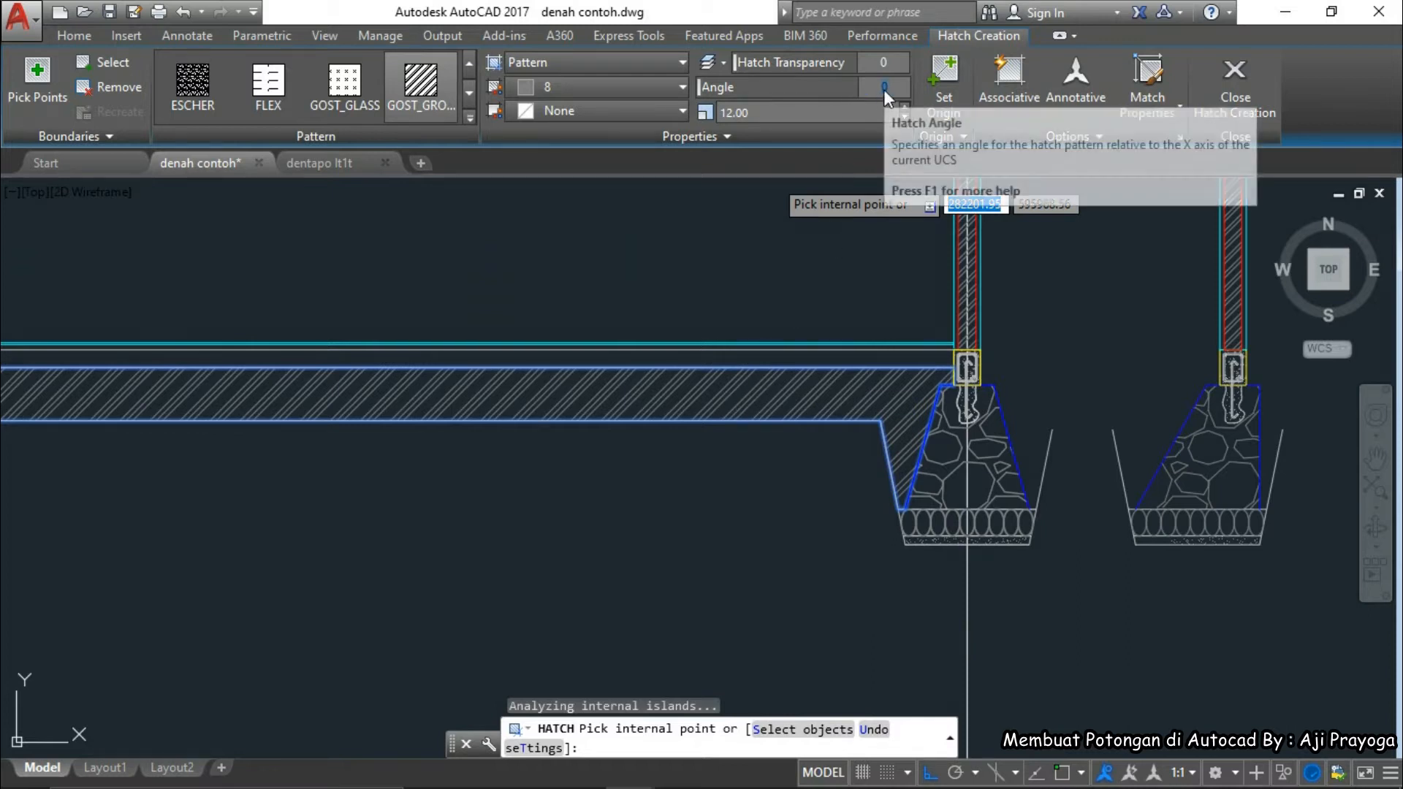
- Set the sub-floor hatch's angle to 45 and complete the hatch
{"action": "type", "text": "45"}
{"action": "key", "text": "Return"}
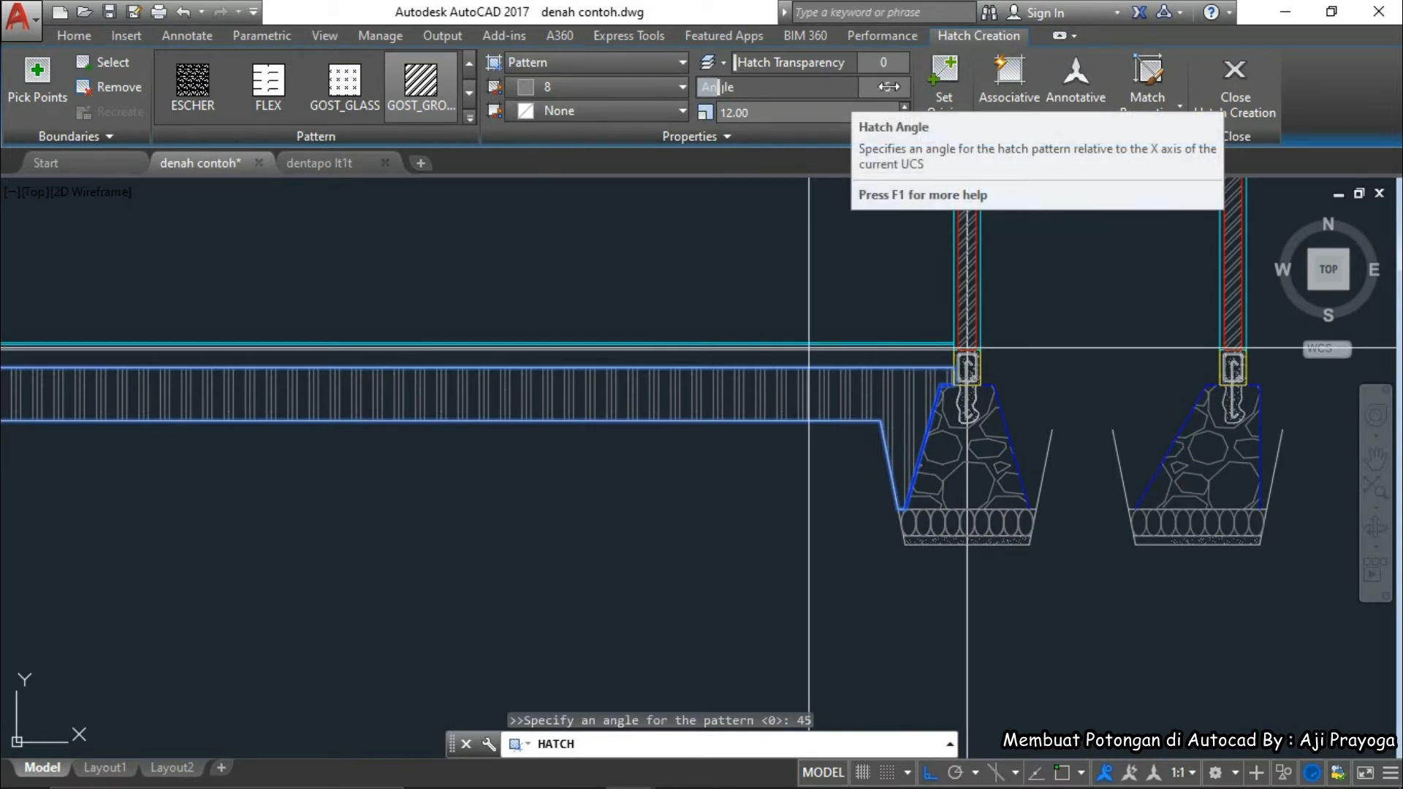
{"action": "key", "text": "Return"}
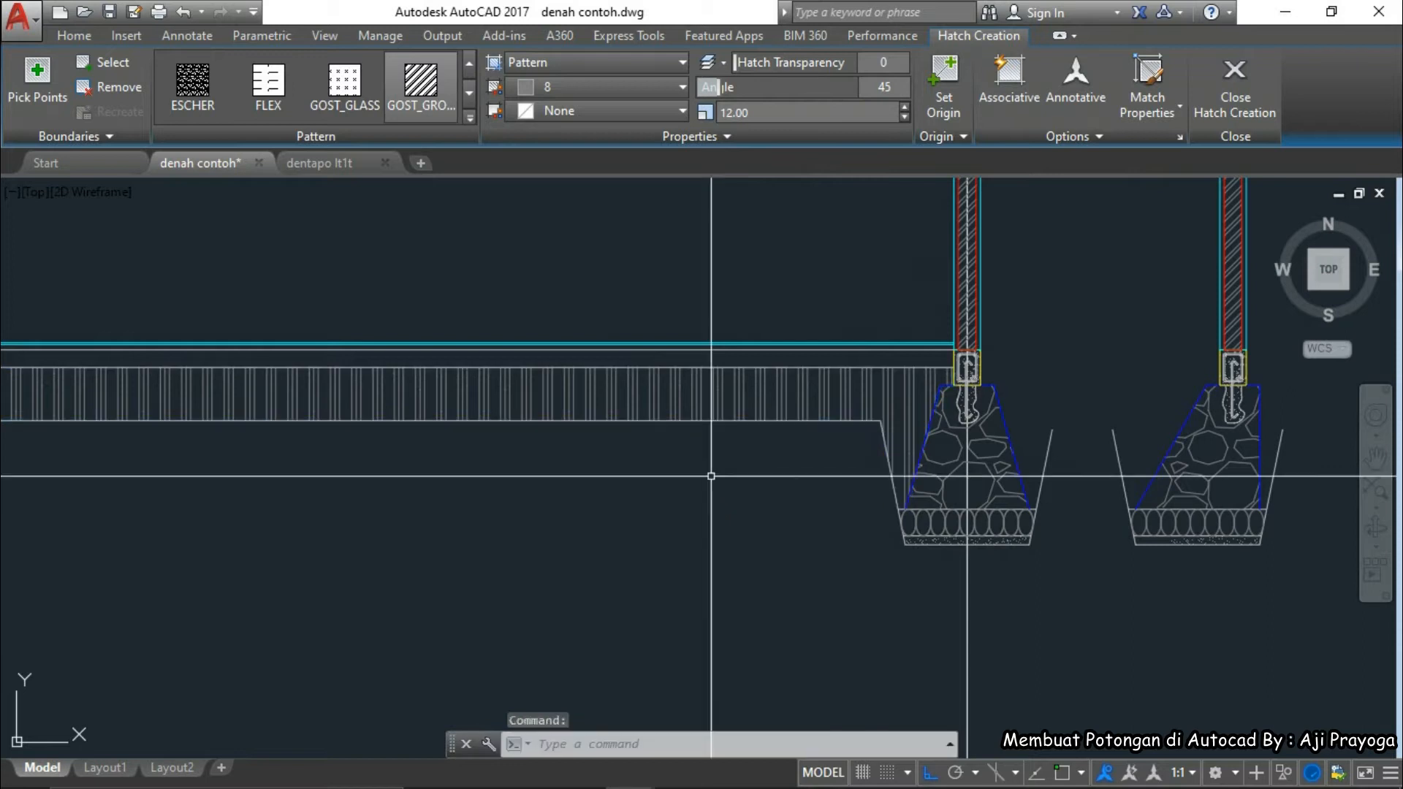
{"action": "scroll", "coordinate": [658, 481], "scroll_direction": "down", "scroll_amount": 4}
{"action": "scroll", "coordinate": [639, 481], "scroll_direction": "up", "scroll_amount": 4}
{"action": "left_click", "coordinate": [543, 451]}
{"action": "scroll", "coordinate": [439, 497], "scroll_direction": "down", "scroll_amount": 3}
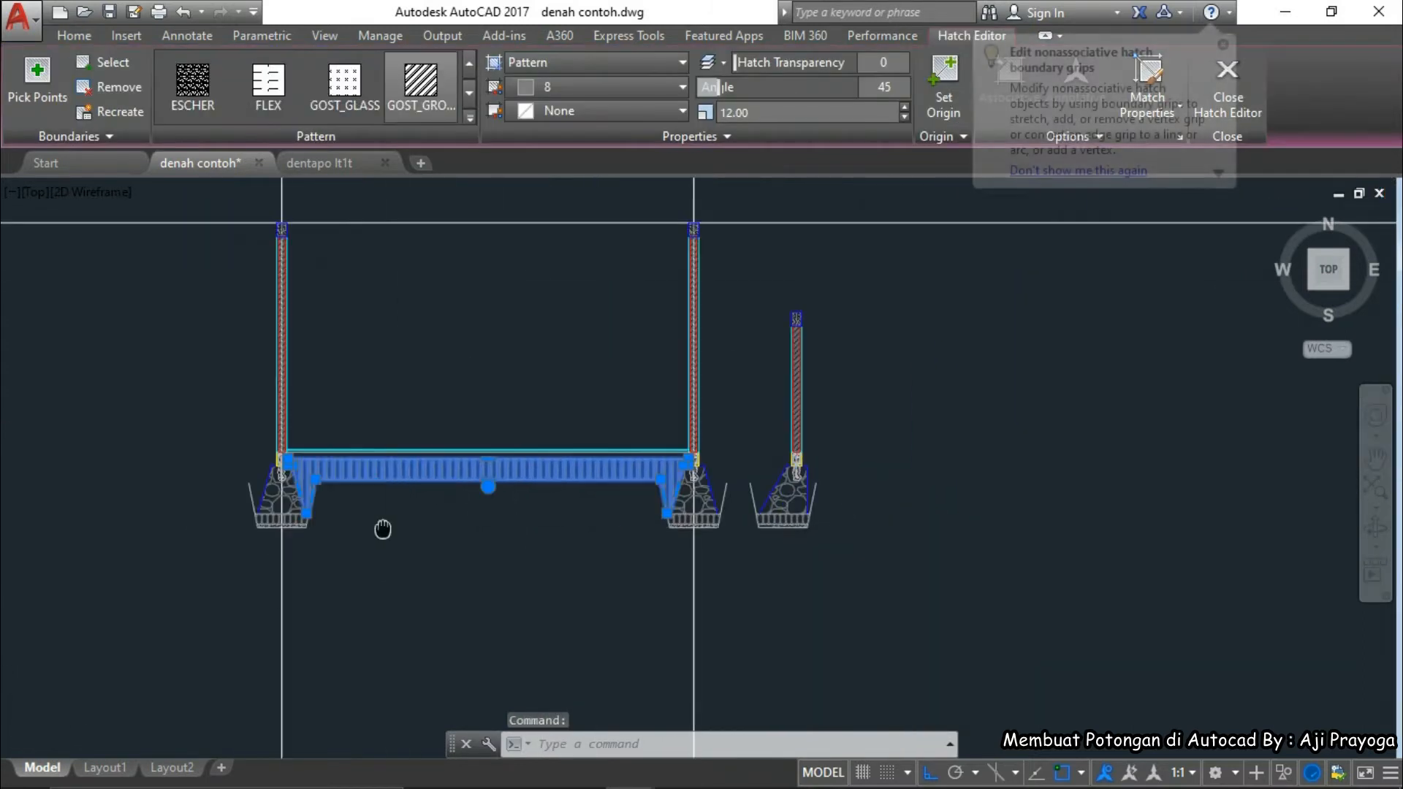
{"action": "scroll", "coordinate": [577, 514], "scroll_direction": "up", "scroll_amount": 4}
{"action": "key", "text": "Escape"}
{"action": "middle_click_drag", "start_coordinate": [528, 508], "coordinate": [573, 535]}
{"action": "type", "text": "m"}
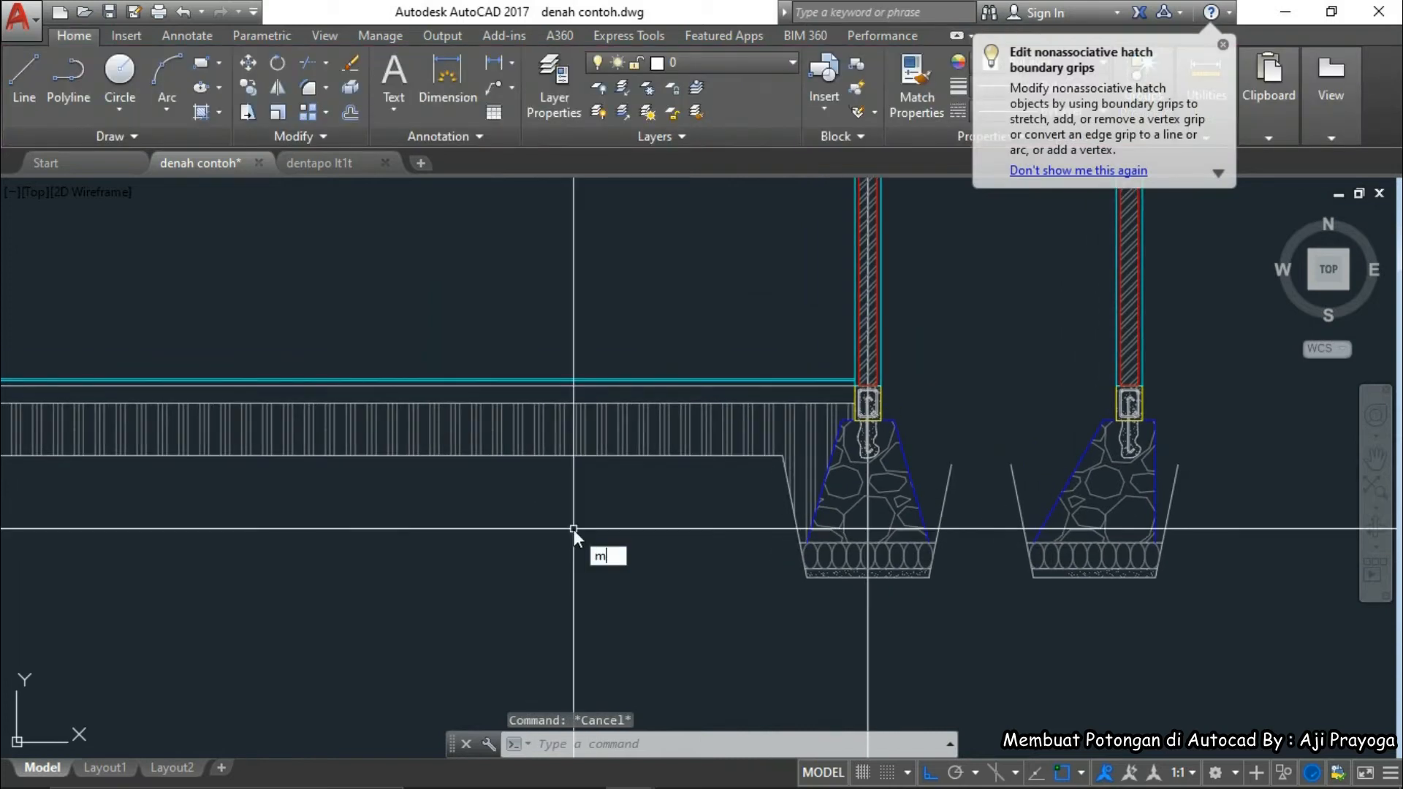
{"action": "key", "text": "Escape"}
- Move the sub-floor ground hatch to the Pondasi layer
{"action": "left_click", "coordinate": [562, 445]}
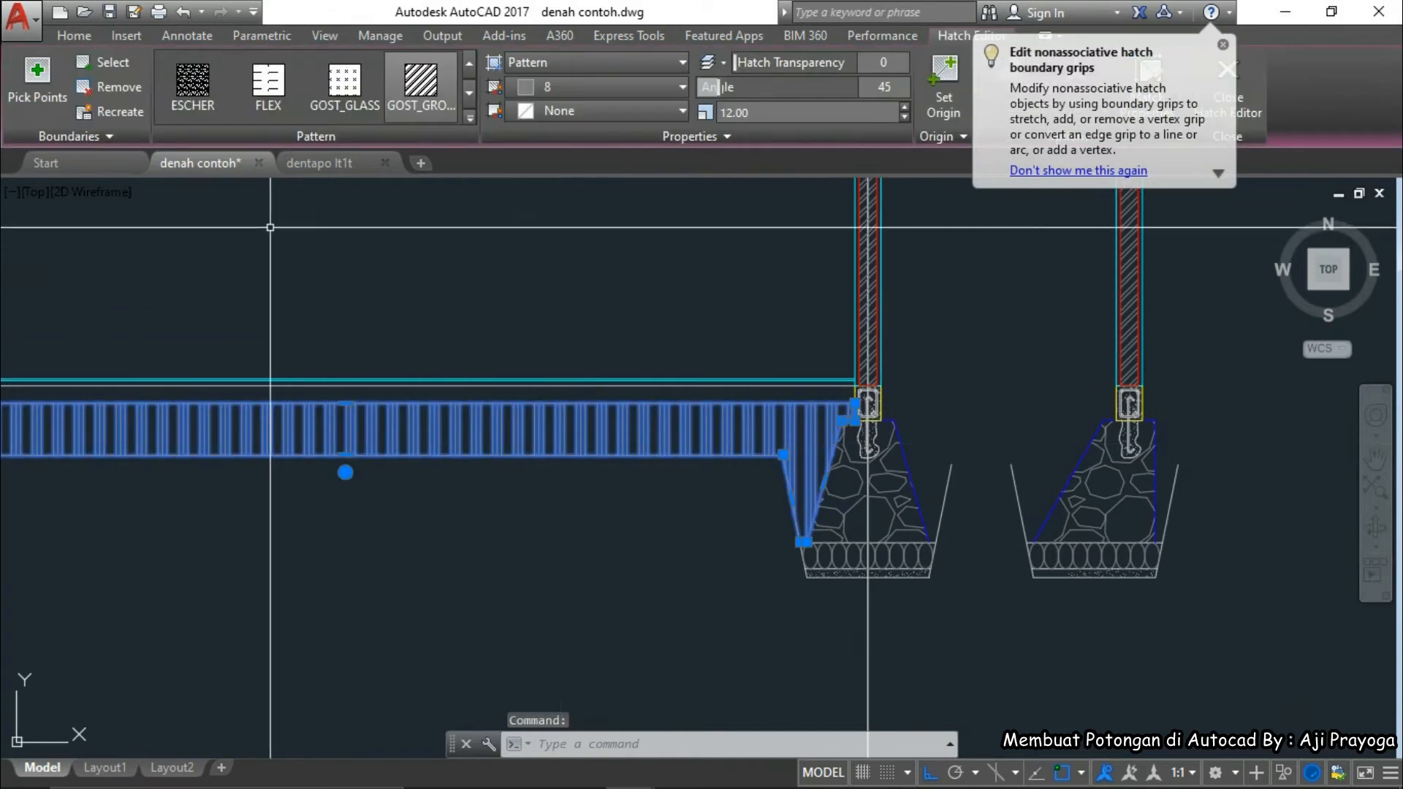
{"action": "left_click", "coordinate": [76, 37]}
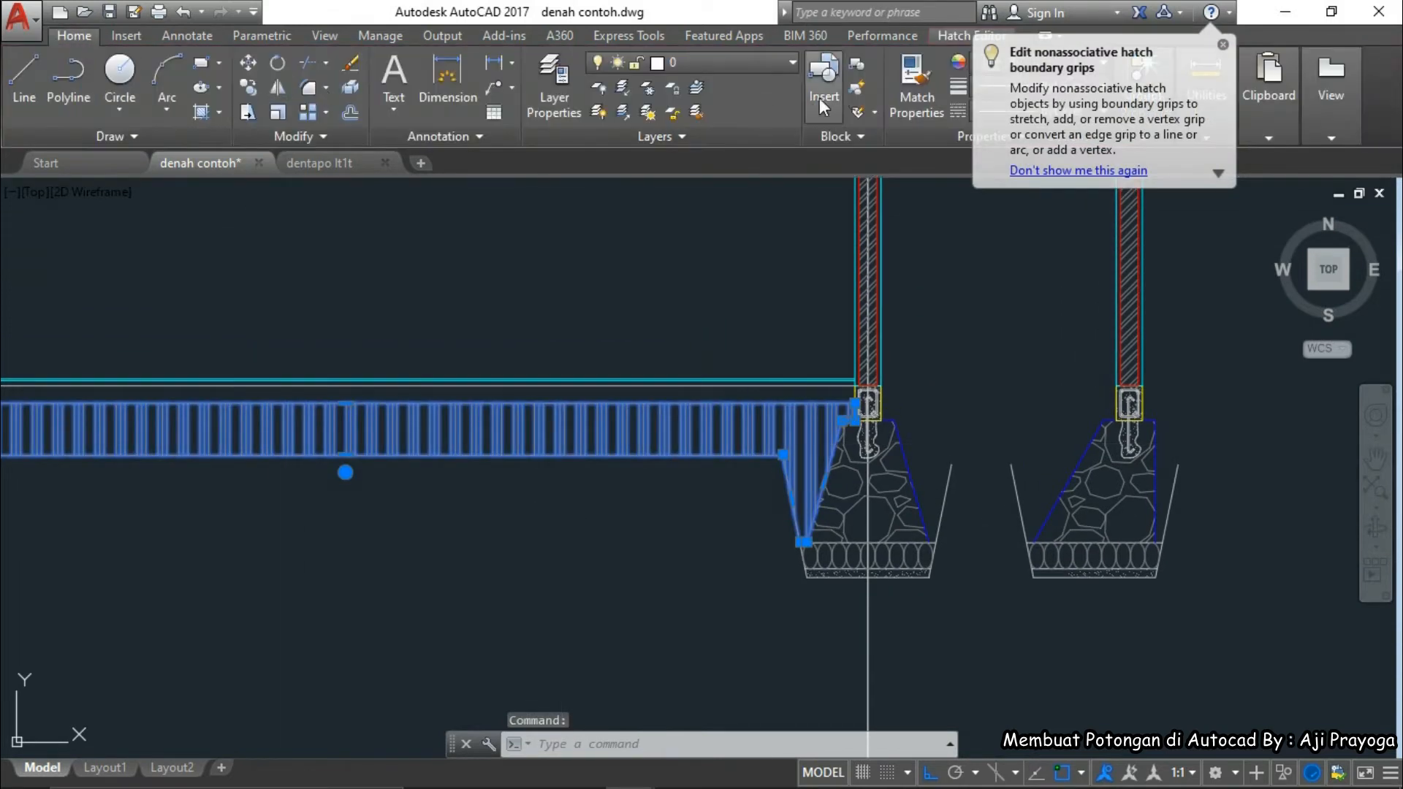
{"action": "left_click", "coordinate": [754, 65]}
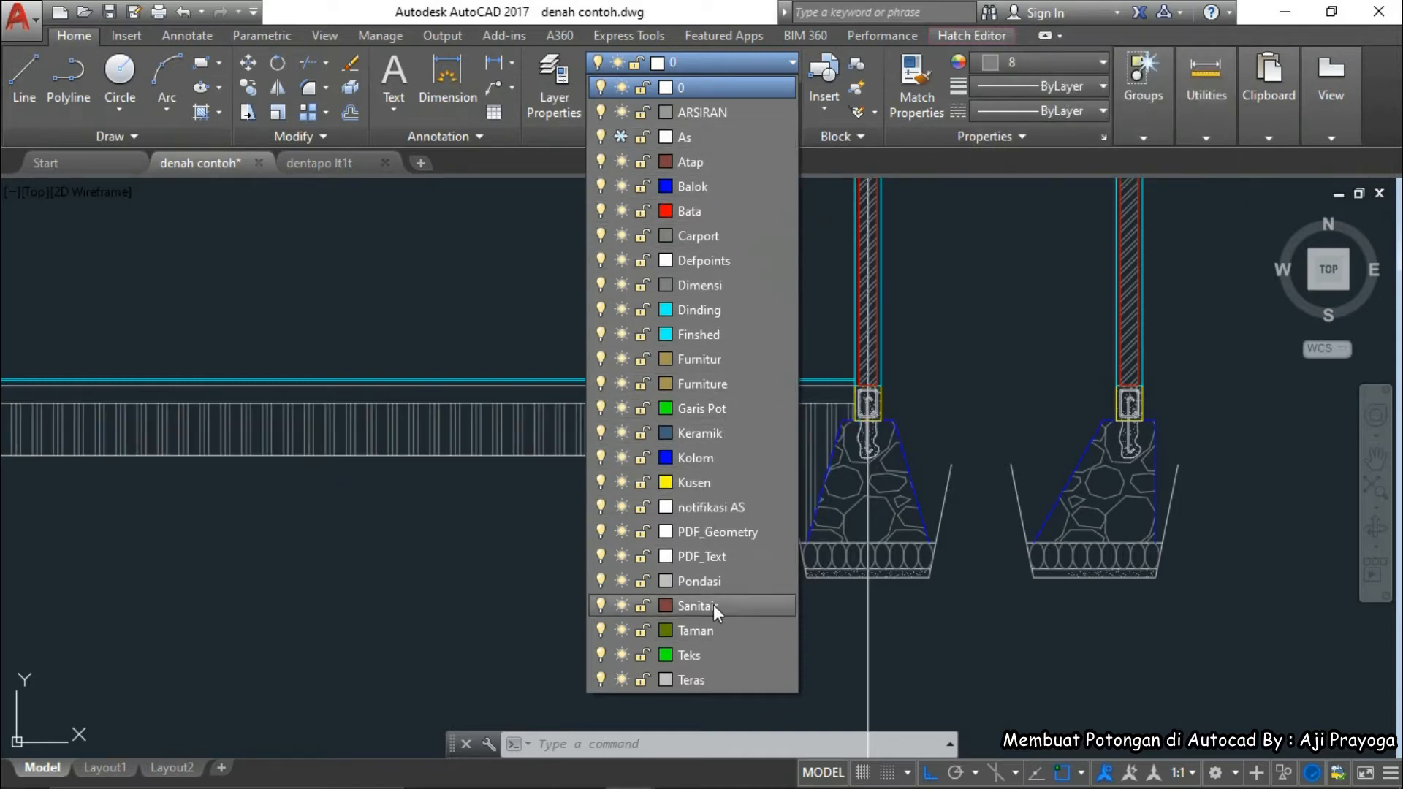
{"action": "left_click", "coordinate": [713, 581]}
{"action": "left_click", "coordinate": [858, 481]}
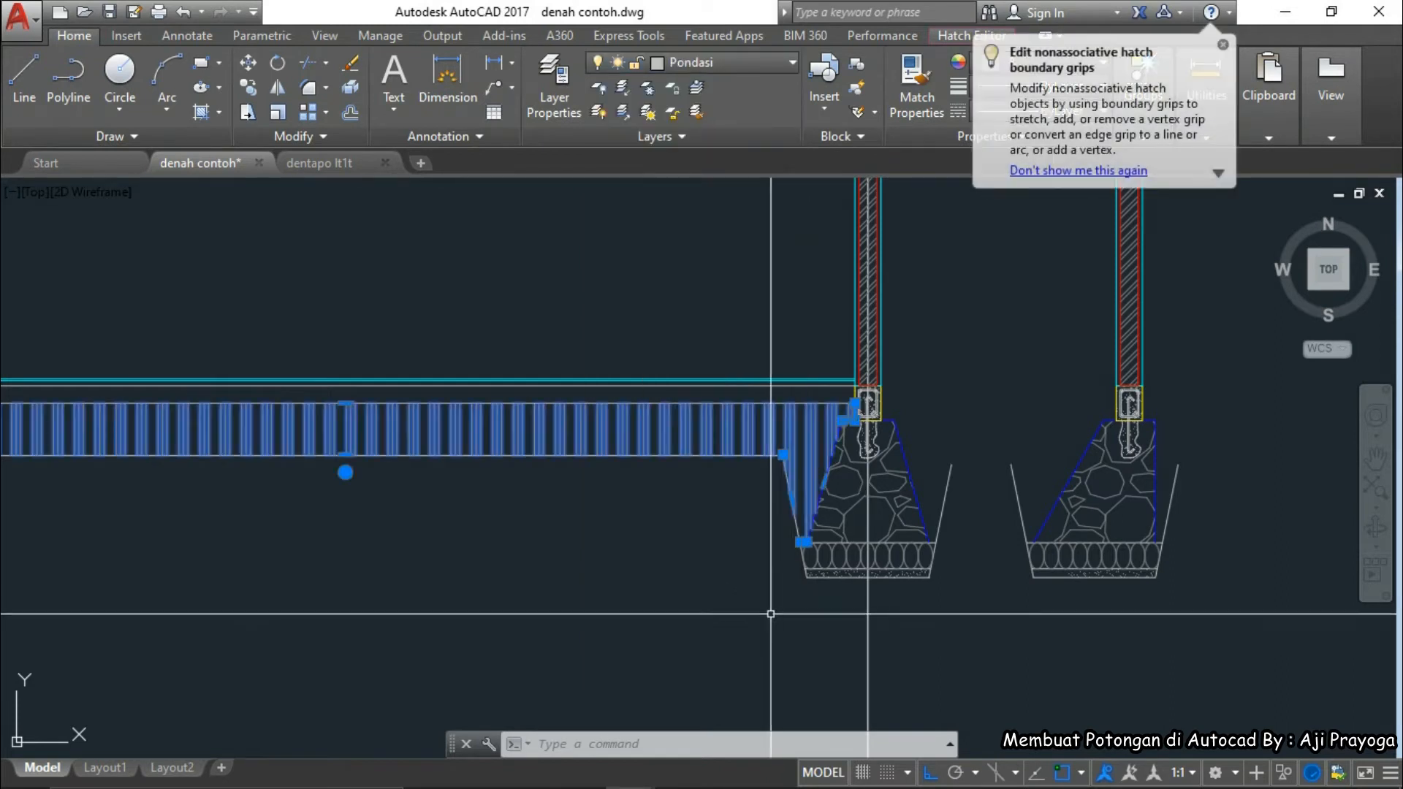
{"action": "left_click", "coordinate": [1224, 45]}
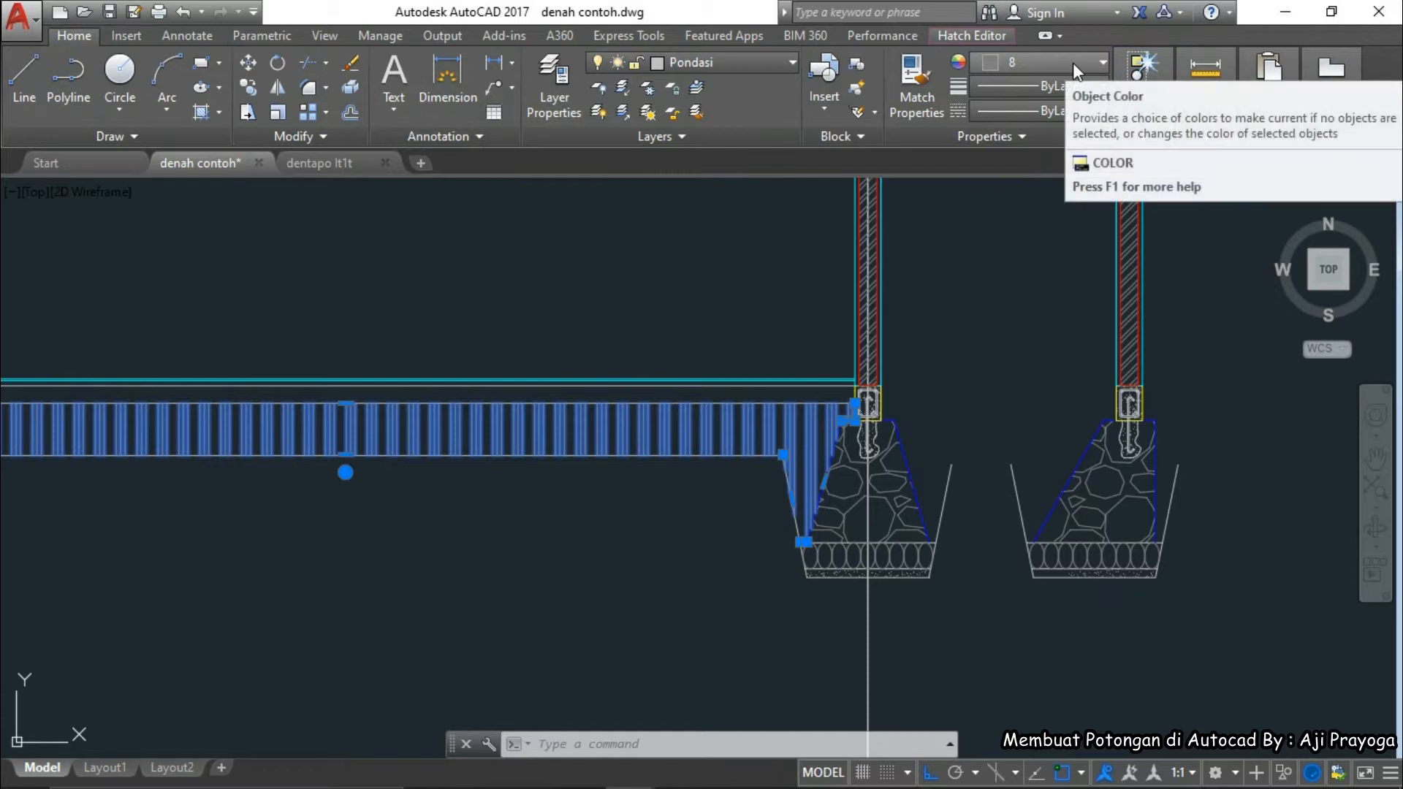
{"action": "key", "text": "Escape"}
- Examine the section's floor layers, sub-floor hatch and foundations from one end to the other
{"action": "scroll", "coordinate": [676, 585], "scroll_direction": "down", "scroll_amount": 1}
{"action": "middle_click_drag", "start_coordinate": [676, 585], "coordinate": [818, 593]}
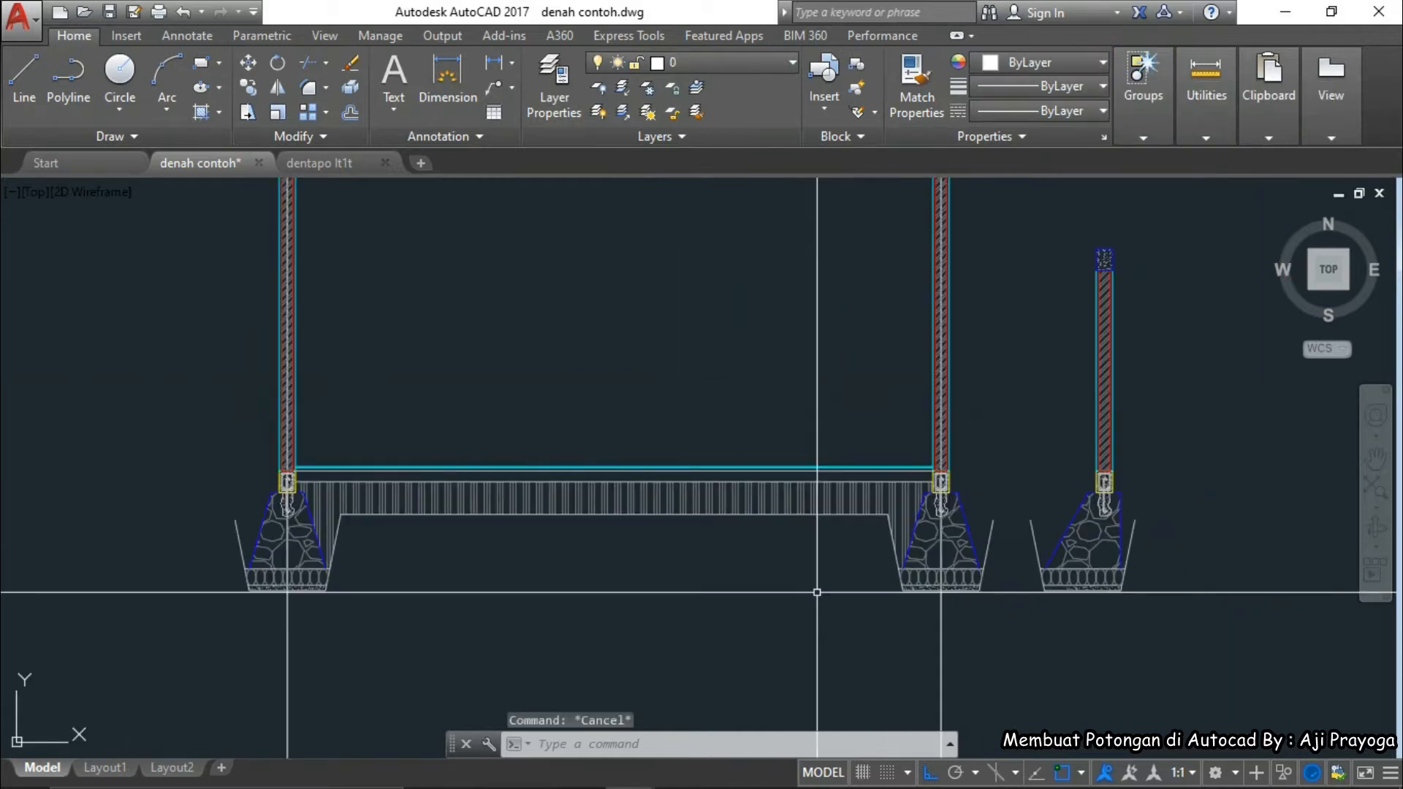
{"action": "scroll", "coordinate": [335, 552], "scroll_direction": "down", "scroll_amount": 1}
{"action": "middle_click_drag", "start_coordinate": [335, 551], "coordinate": [588, 577]}
{"action": "scroll", "coordinate": [956, 561], "scroll_direction": "up", "scroll_amount": 4}
{"action": "middle_click_drag", "start_coordinate": [958, 562], "coordinate": [552, 573]}
{"action": "scroll", "coordinate": [715, 576], "scroll_direction": "down", "scroll_amount": 5}
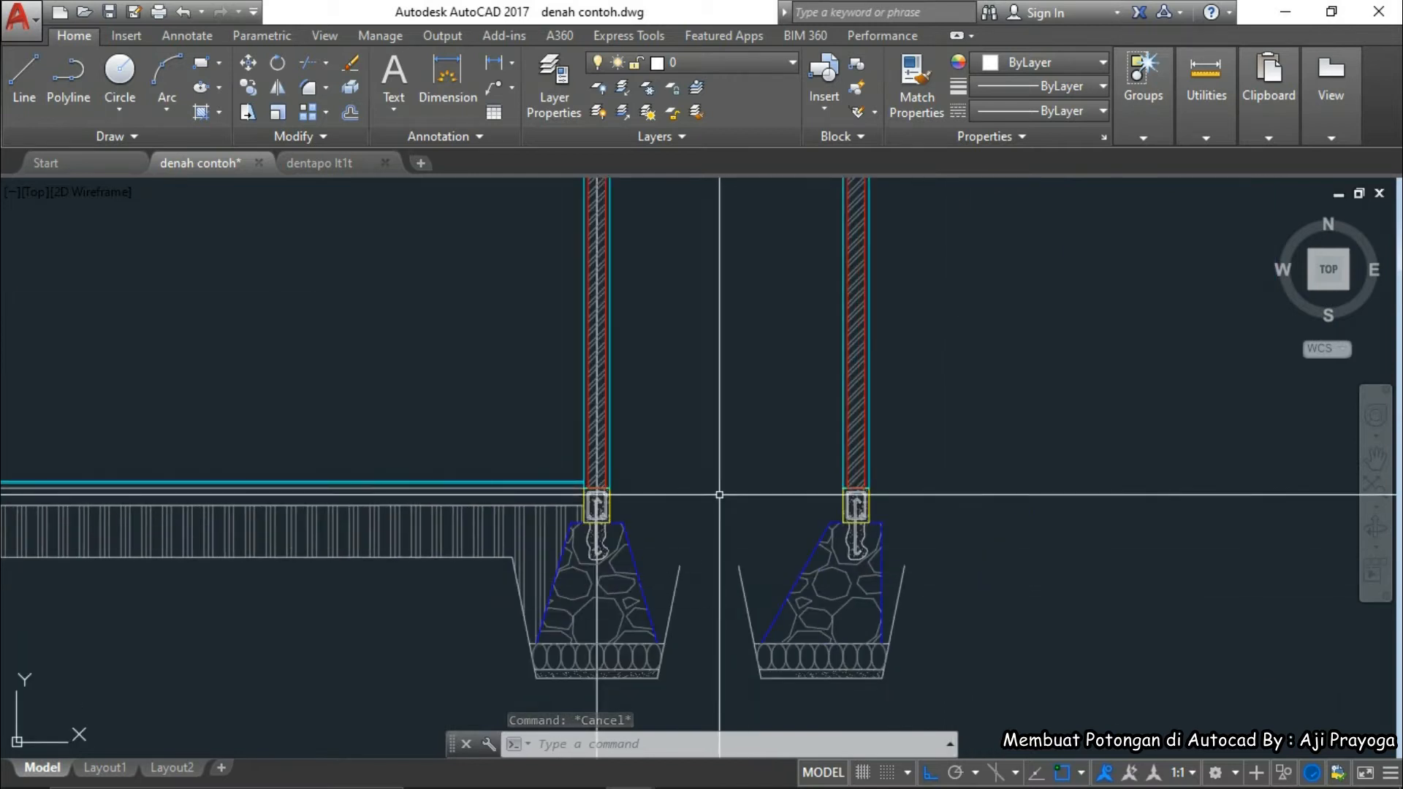
{"action": "scroll", "coordinate": [720, 512], "scroll_direction": "up", "scroll_amount": 4}
{"action": "scroll", "coordinate": [657, 366], "scroll_direction": "up", "scroll_amount": 1}
- Examine where section line C runs across the rooms, walls and doors of the rotated floor plan
{"action": "scroll", "coordinate": [683, 307], "scroll_direction": "down", "scroll_amount": 4}
{"action": "scroll", "coordinate": [687, 314], "scroll_direction": "up", "scroll_amount": 3}
{"action": "scroll", "coordinate": [704, 321], "scroll_direction": "down", "scroll_amount": 1}
{"action": "middle_click_drag", "start_coordinate": [704, 320], "coordinate": [727, 391]}
{"action": "scroll", "coordinate": [727, 391], "scroll_direction": "up", "scroll_amount": 4}
{"action": "scroll", "coordinate": [723, 409], "scroll_direction": "down", "scroll_amount": 1}
{"action": "middle_click_drag", "start_coordinate": [566, 461], "coordinate": [646, 487]}
{"action": "left_click", "coordinate": [651, 443]}
{"action": "key", "text": "Escape"}
{"action": "key", "text": "Escape"}
{"action": "left_click", "coordinate": [539, 445]}
{"action": "left_click", "coordinate": [728, 459]}
{"action": "left_click", "coordinate": [728, 459]}
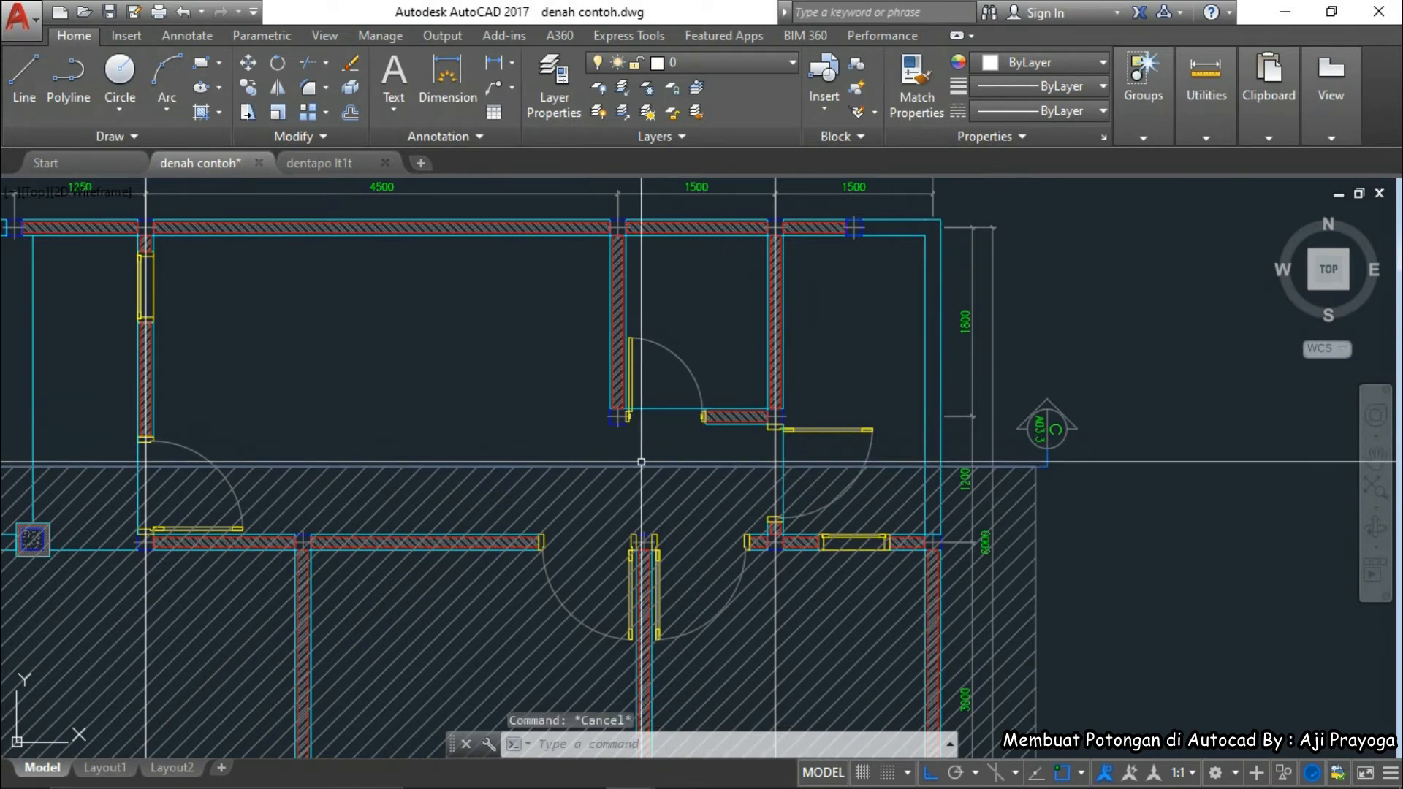
{"action": "scroll", "coordinate": [641, 462], "scroll_direction": "down", "scroll_amount": 4}
{"action": "scroll", "coordinate": [334, 587], "scroll_direction": "up", "scroll_amount": 2}
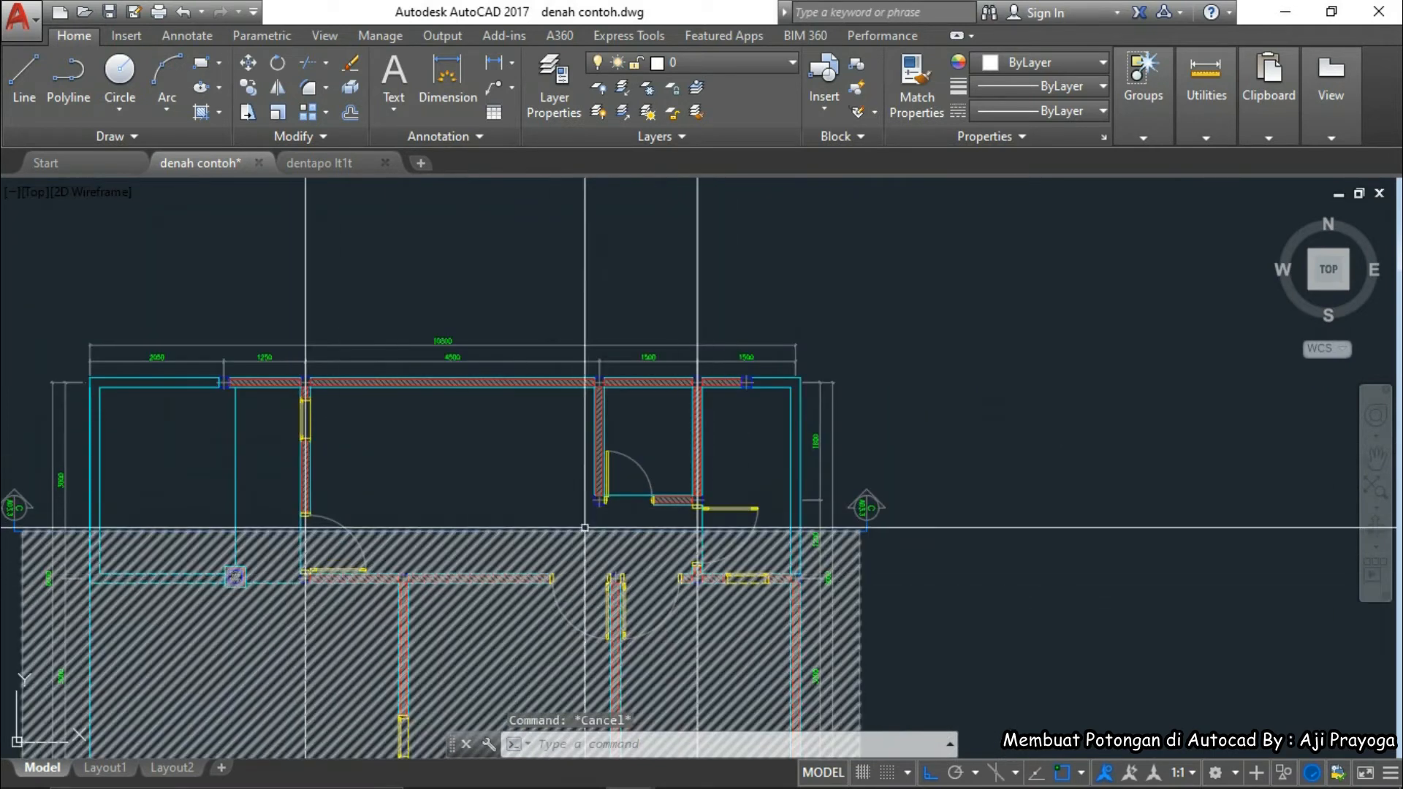
{"action": "scroll", "coordinate": [809, 486], "scroll_direction": "down", "scroll_amount": 2}
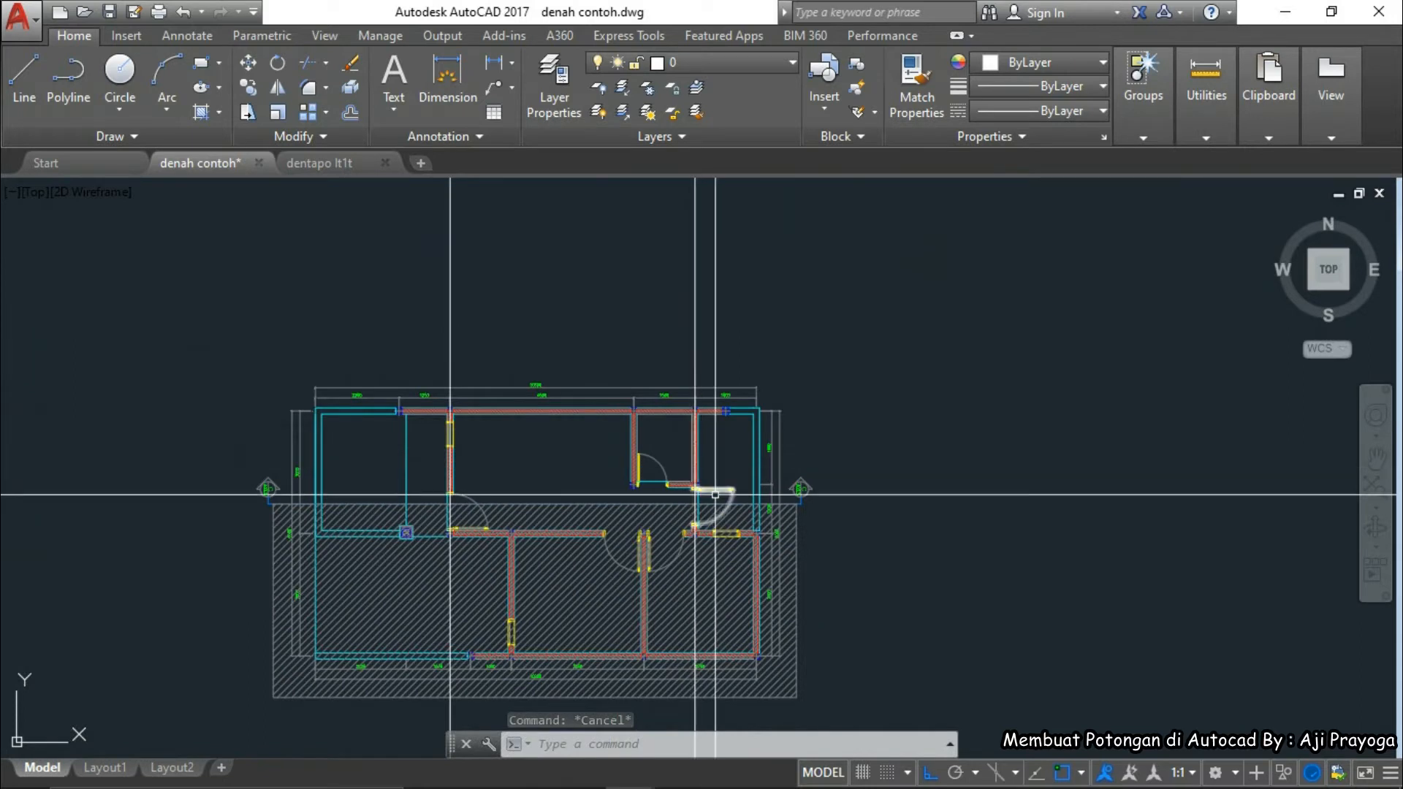
{"action": "scroll", "coordinate": [808, 517], "scroll_direction": "up", "scroll_amount": 2}
- Move section line C and both its markers in the furnished floor plan about 890 mm left, so it cuts through the toilet
{"action": "scroll", "coordinate": [823, 506], "scroll_direction": "down", "scroll_amount": 5}
{"action": "scroll", "coordinate": [822, 508], "scroll_direction": "down", "scroll_amount": 6}
{"action": "scroll", "coordinate": [437, 580], "scroll_direction": "up", "scroll_amount": 6}
{"action": "scroll", "coordinate": [538, 575], "scroll_direction": "up", "scroll_amount": 6}
{"action": "scroll", "coordinate": [556, 541], "scroll_direction": "down", "scroll_amount": 3}
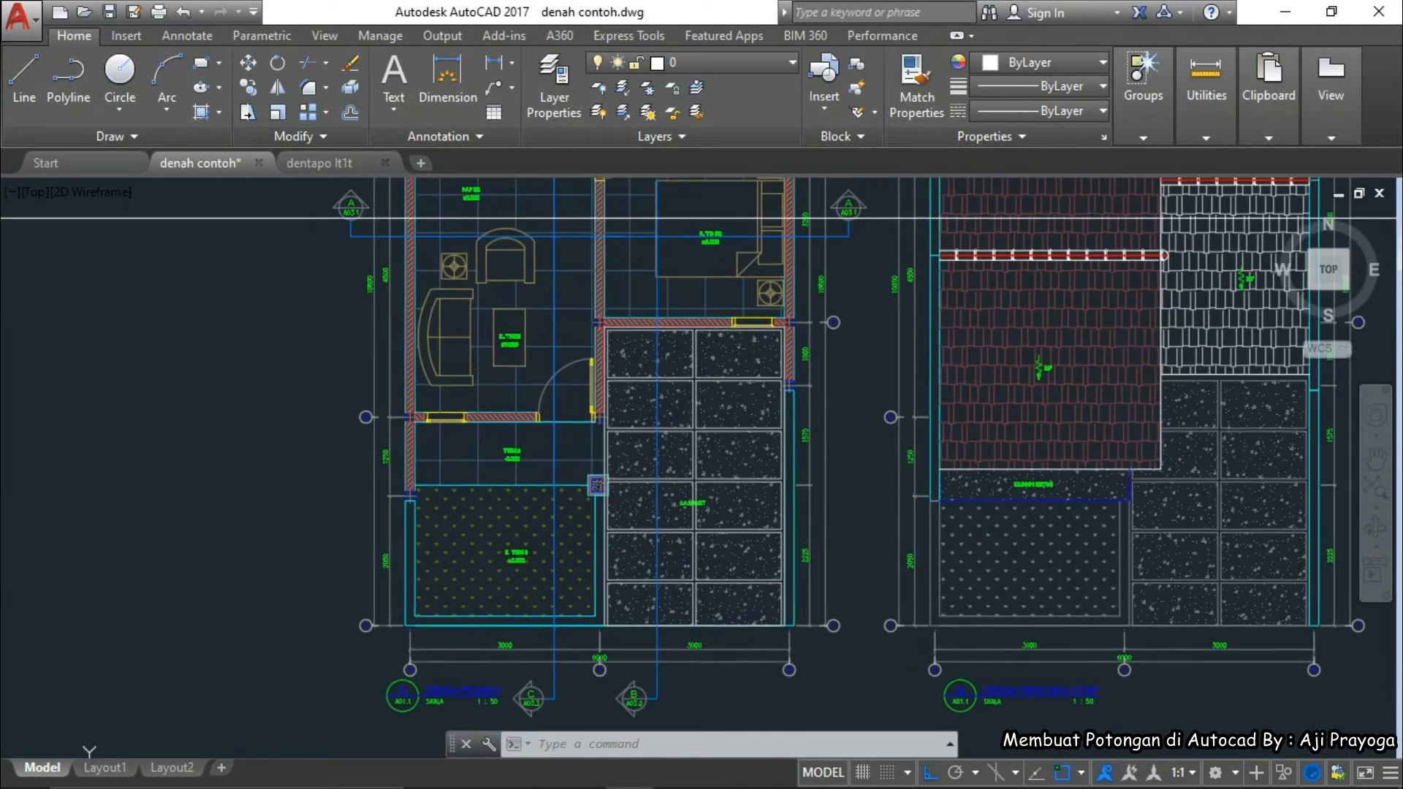
{"action": "scroll", "coordinate": [590, 331], "scroll_direction": "up", "scroll_amount": 4}
{"action": "middle_click_drag", "start_coordinate": [589, 453], "coordinate": [598, 595]}
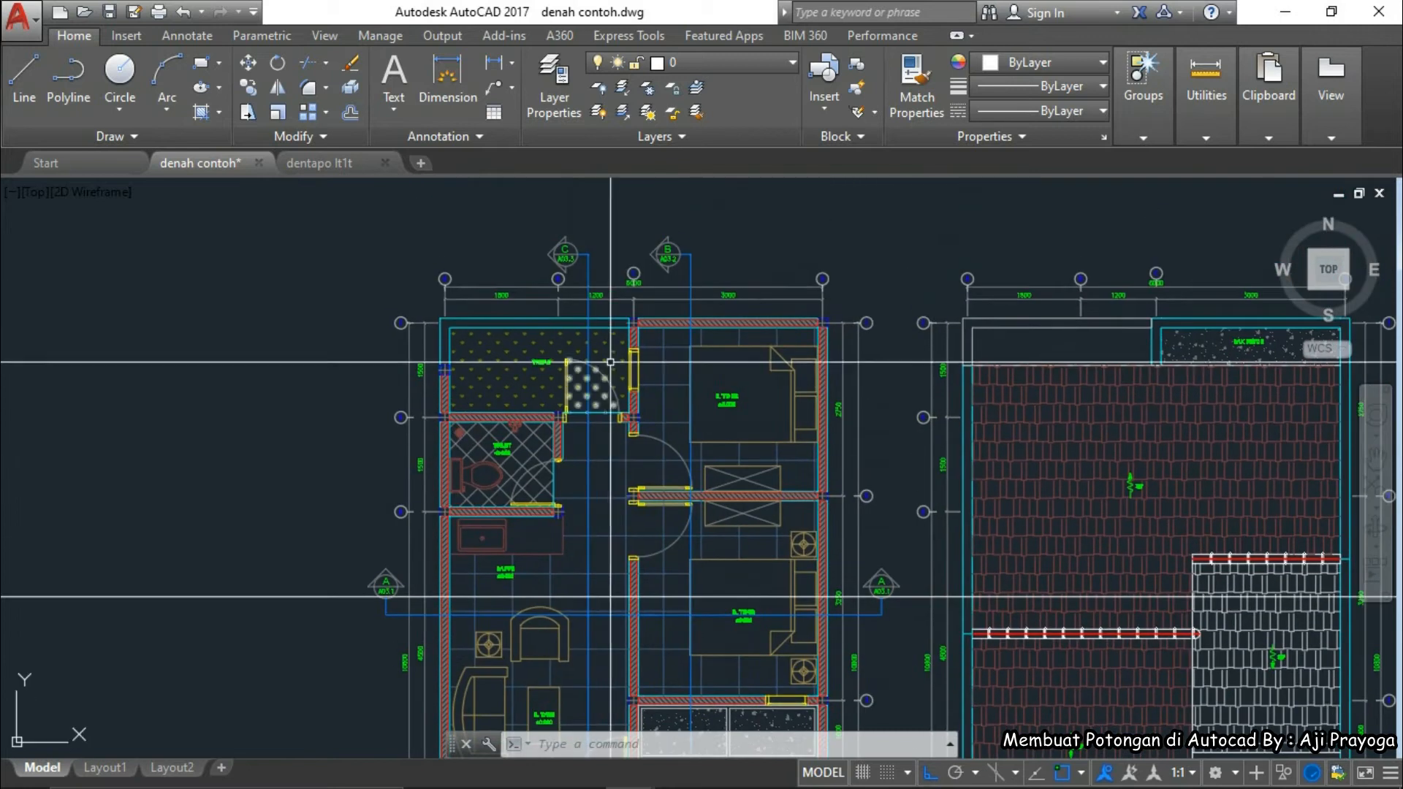
{"action": "scroll", "coordinate": [591, 236], "scroll_direction": "up", "scroll_amount": 4}
{"action": "left_click", "coordinate": [589, 240]}
{"action": "left_click", "coordinate": [545, 278]}
{"action": "scroll", "coordinate": [604, 244], "scroll_direction": "down", "scroll_amount": 8}
{"action": "scroll", "coordinate": [595, 571], "scroll_direction": "up", "scroll_amount": 7}
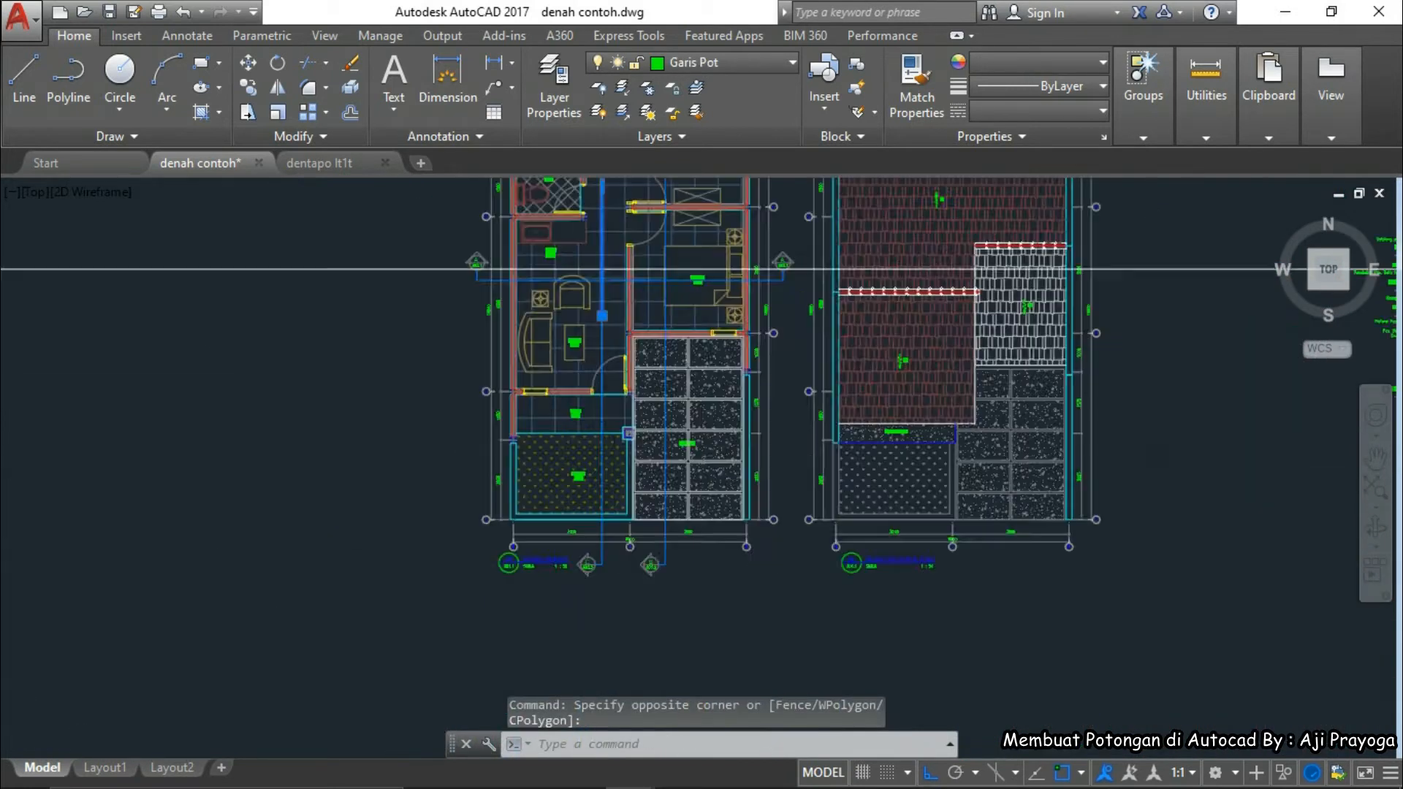
{"action": "scroll", "coordinate": [716, 580], "scroll_direction": "down", "scroll_amount": 2}
{"action": "type", "text": "m"}
{"action": "key", "text": "space"}
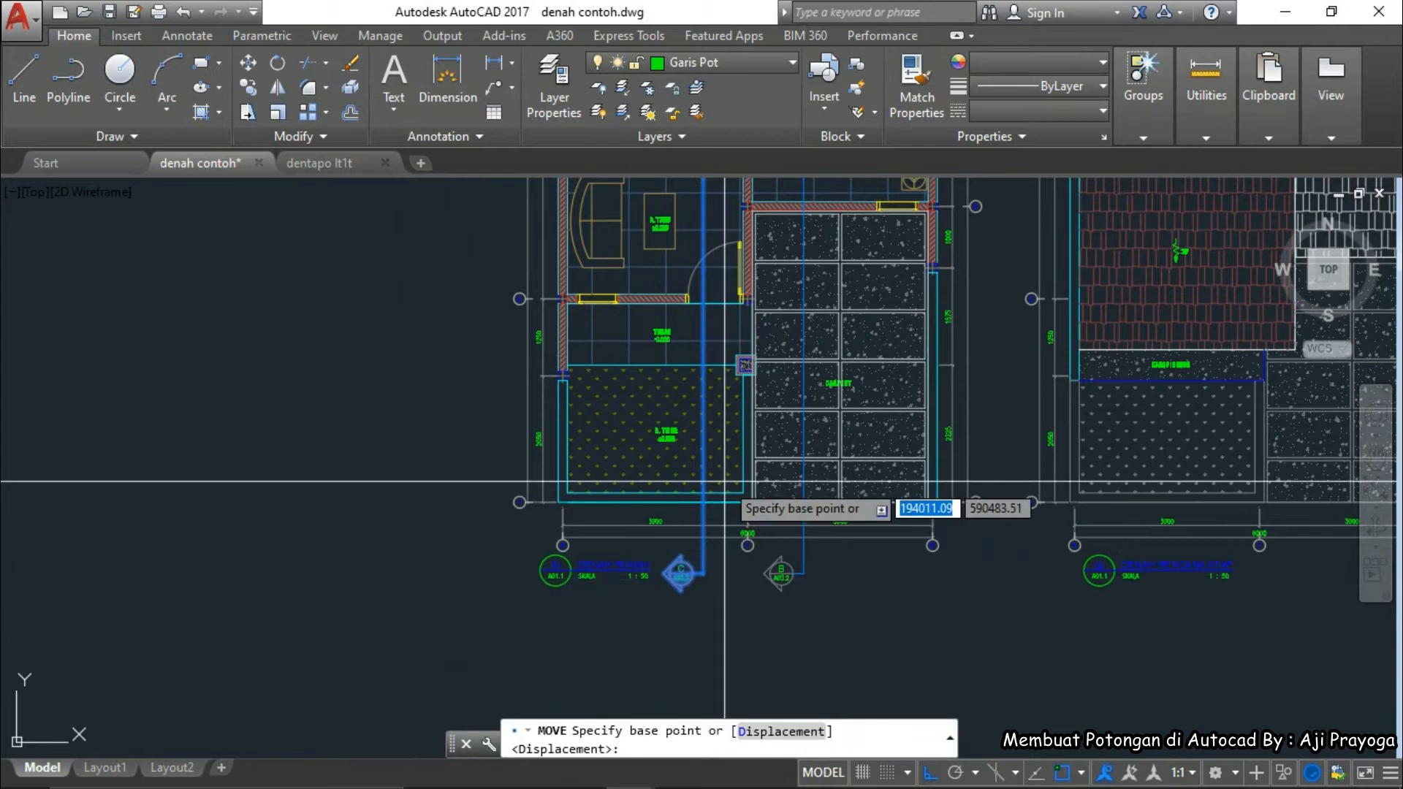
{"action": "scroll", "coordinate": [724, 479], "scroll_direction": "down", "scroll_amount": 3}
{"action": "middle_click_drag", "start_coordinate": [738, 241], "coordinate": [674, 395]}
{"action": "scroll", "coordinate": [630, 259], "scroll_direction": "up", "scroll_amount": 5}
{"action": "scroll", "coordinate": [636, 278], "scroll_direction": "down", "scroll_amount": 2}
{"action": "middle_click_drag", "start_coordinate": [658, 504], "coordinate": [663, 635]}
{"action": "left_click", "coordinate": [647, 270]}
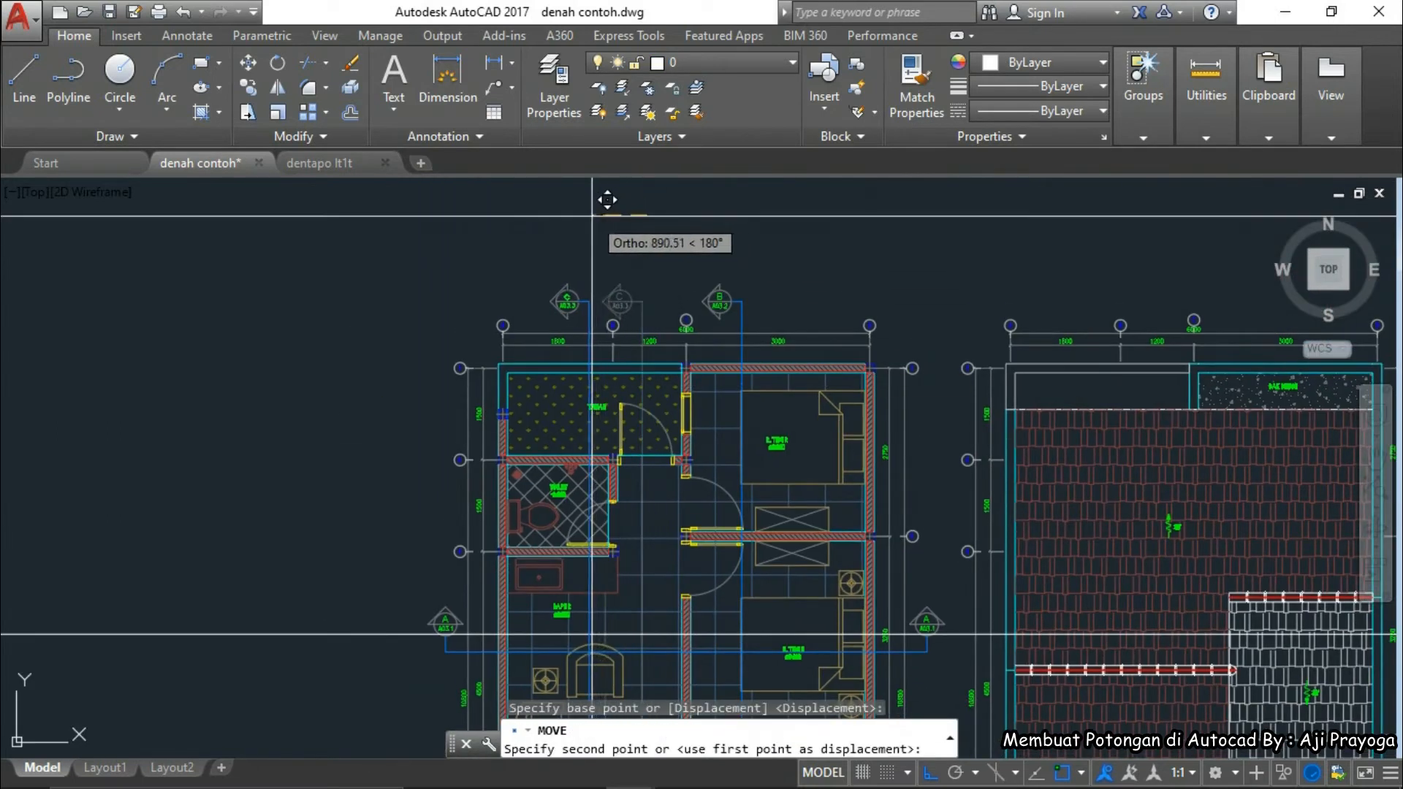
{"action": "key", "text": "Escape"}
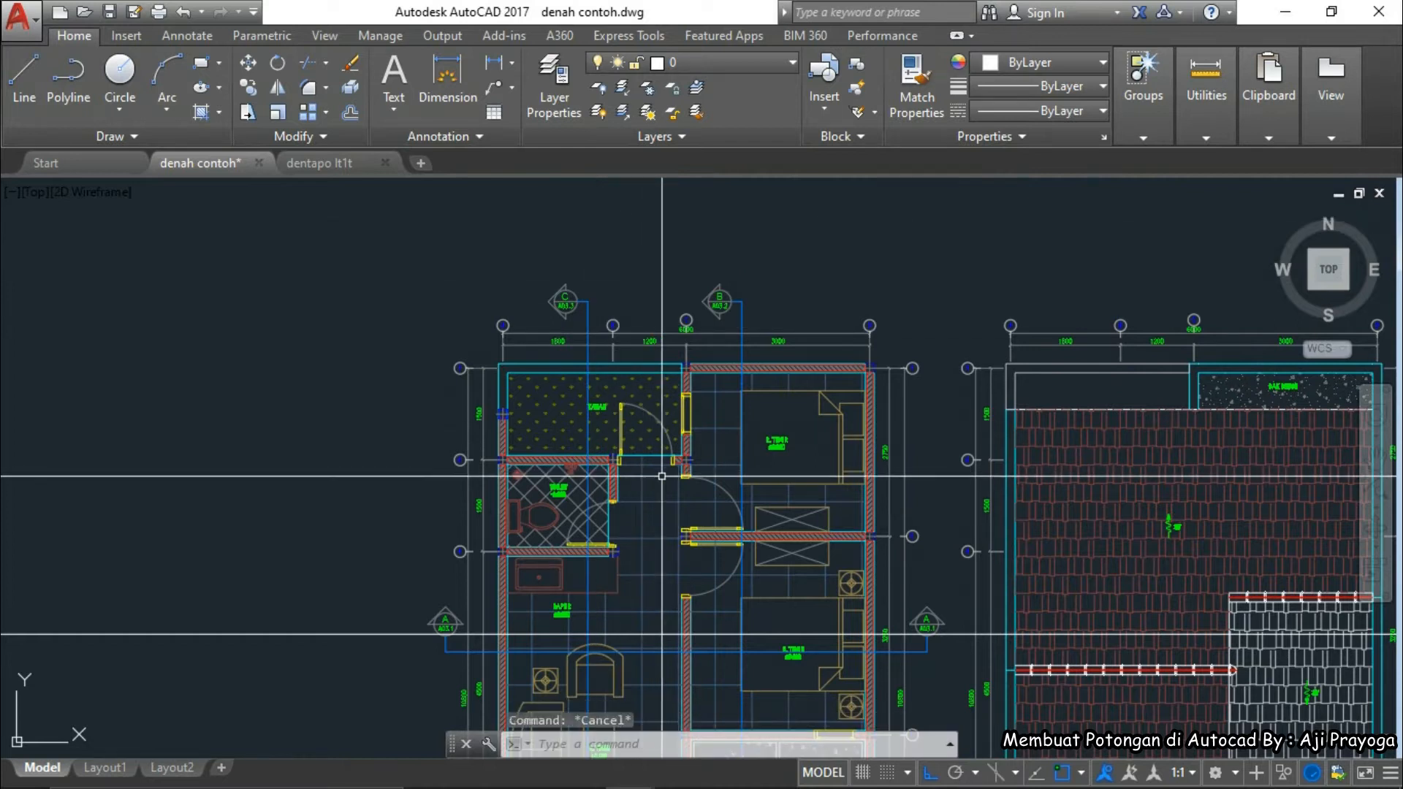
- Try to move the DENAH RUMAH drawing title away from section marker C to the free space beyond section marker B
{"action": "scroll", "coordinate": [643, 330], "scroll_direction": "down", "scroll_amount": 2}
{"action": "scroll", "coordinate": [563, 570], "scroll_direction": "up", "scroll_amount": 6}
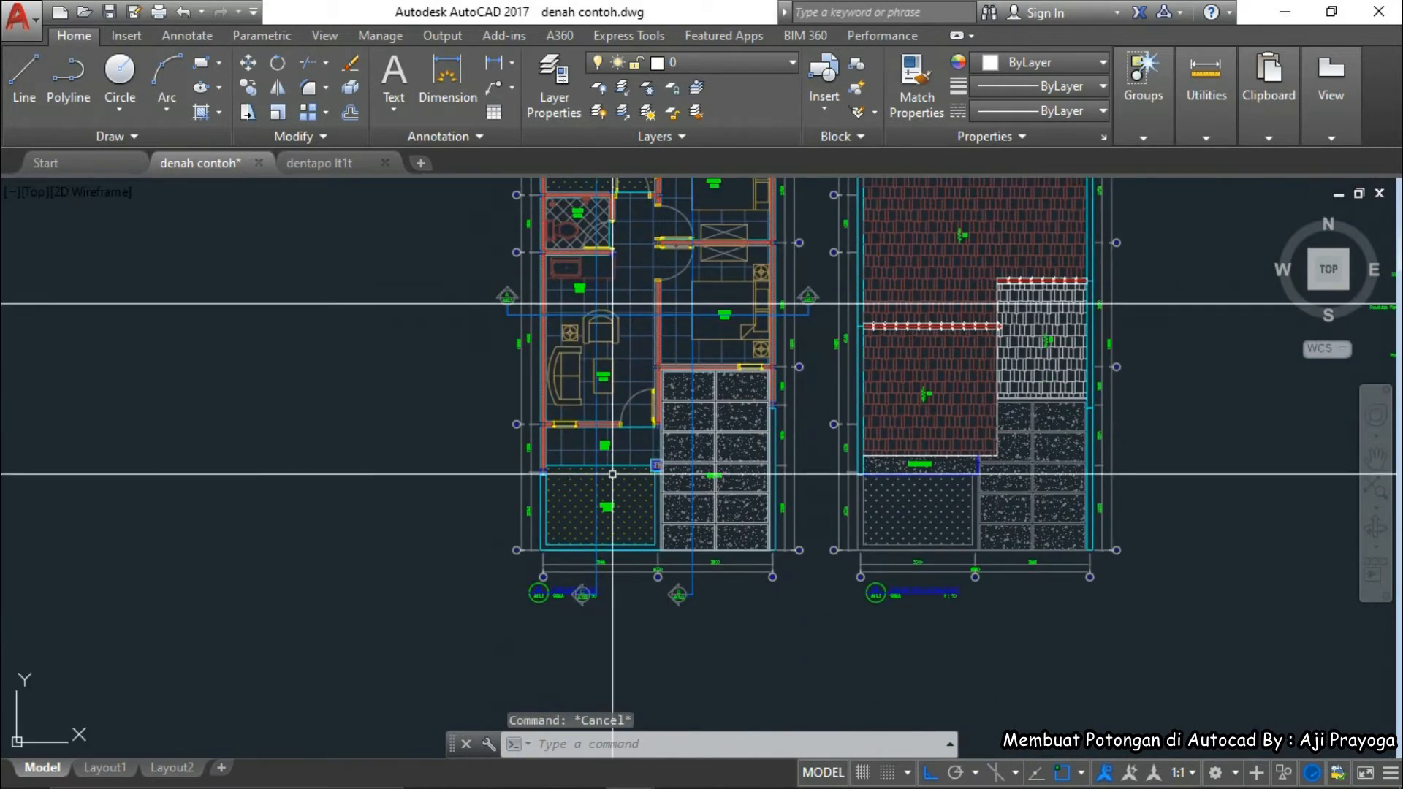
{"action": "left_click", "coordinate": [461, 469]}
{"action": "left_click", "coordinate": [450, 482]}
{"action": "middle_click_drag", "start_coordinate": [475, 540], "coordinate": [408, 524]}
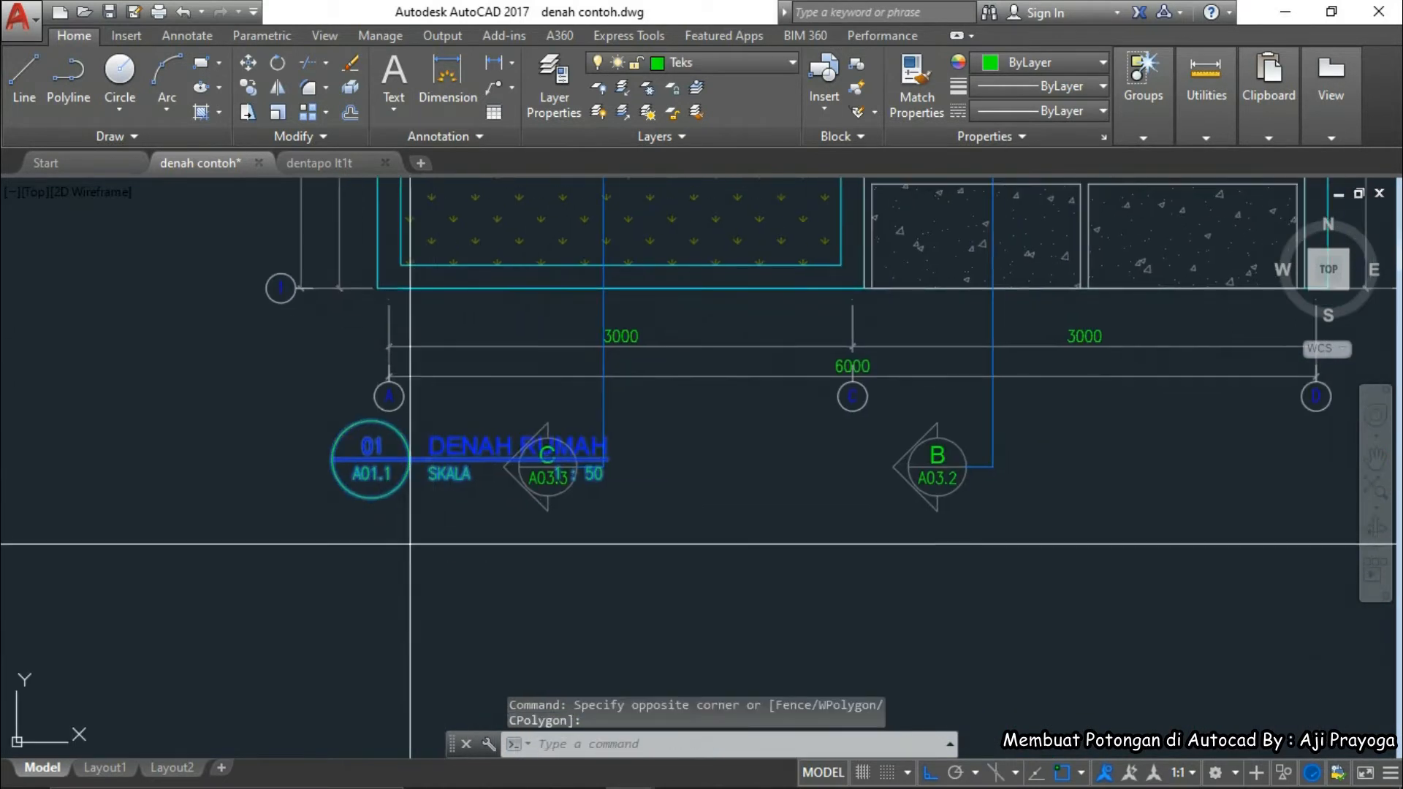
{"action": "type", "text": "m"}
{"action": "key", "text": "space"}
{"action": "left_click", "coordinate": [372, 548]}
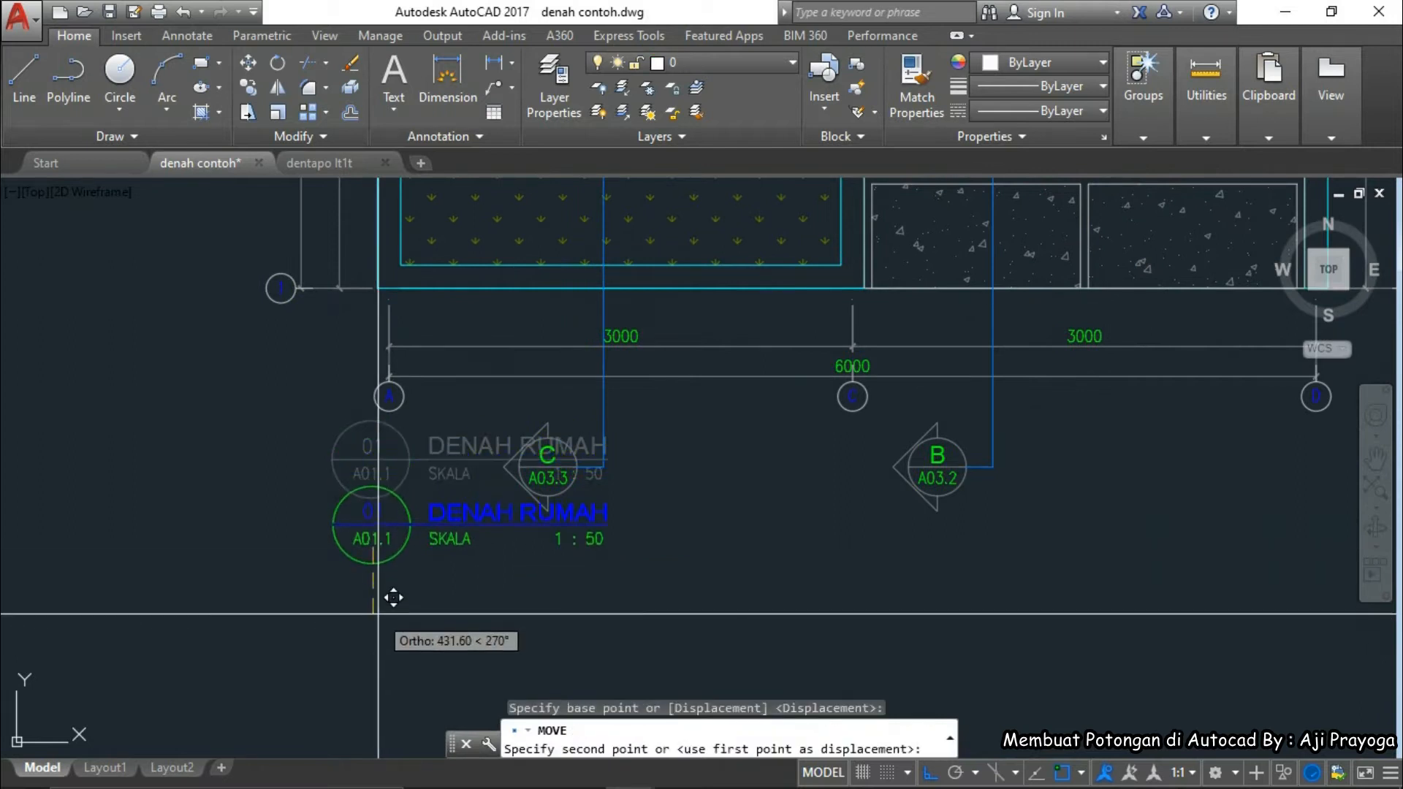
{"action": "key", "text": "F8"}
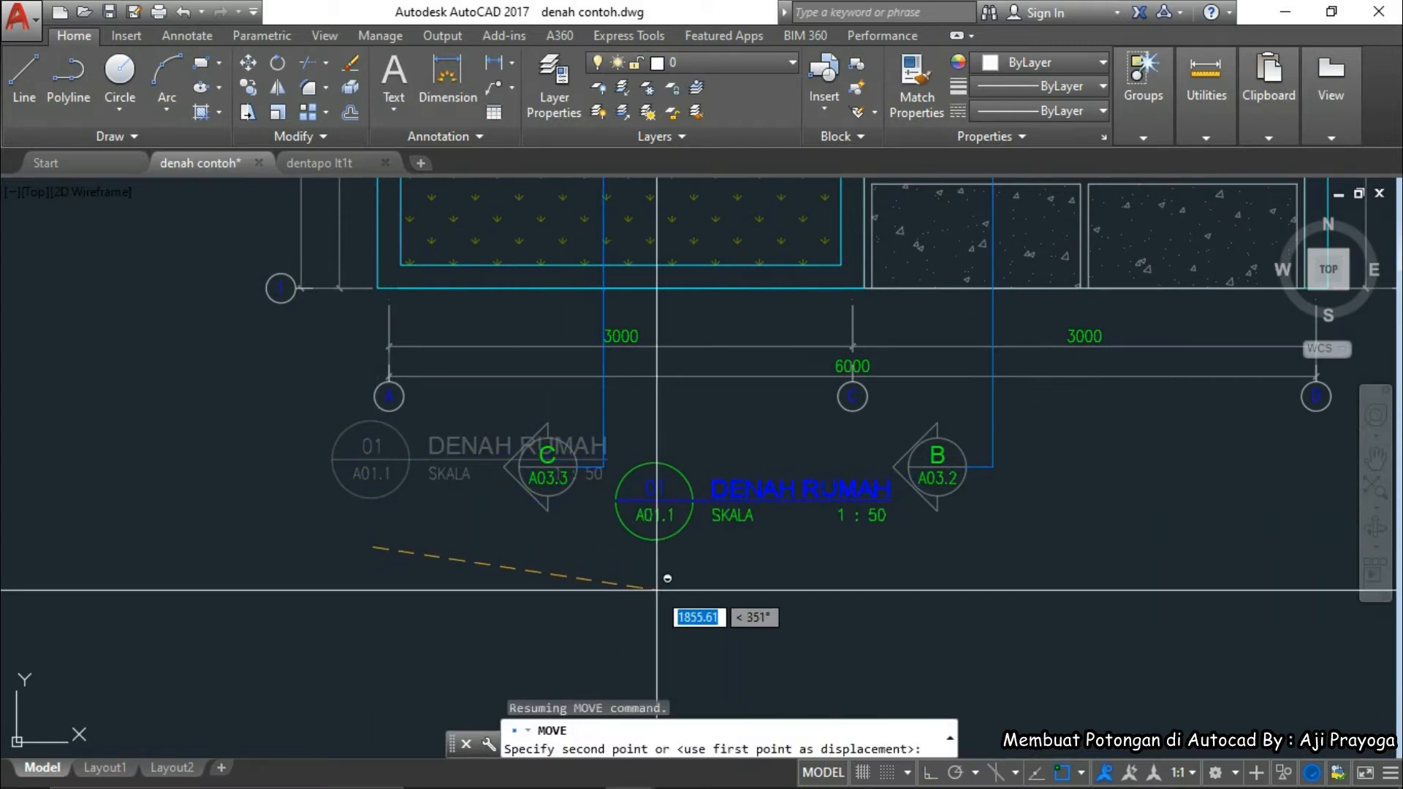
{"action": "scroll", "coordinate": [405, 565], "scroll_direction": "down", "scroll_amount": 2}
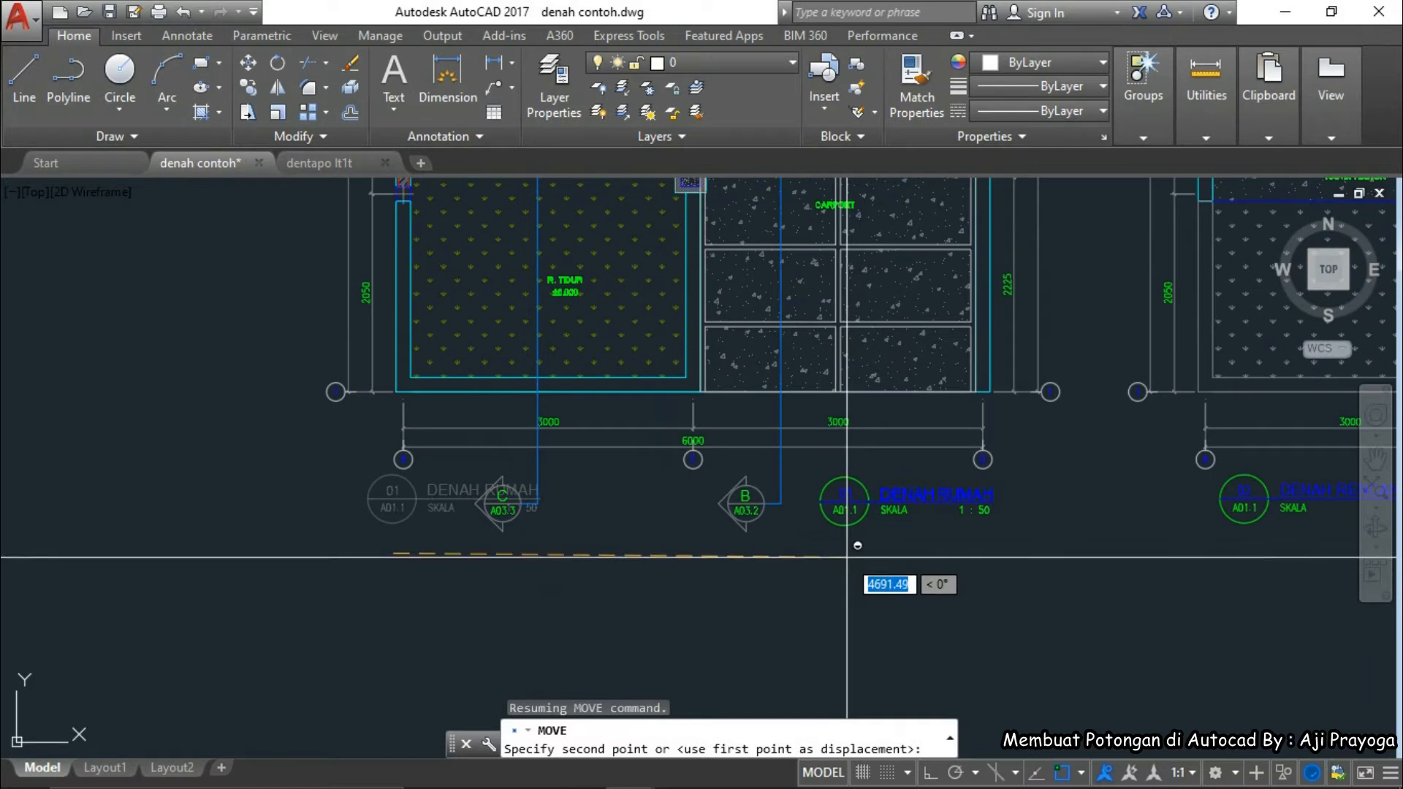
{"action": "key", "text": "Escape"}
- Check the course of section line C through the living room, kitchen, toilet and rear garden of the floor plan
{"action": "scroll", "coordinate": [847, 558], "scroll_direction": "down", "scroll_amount": 4}
{"action": "middle_click_drag", "start_coordinate": [786, 566], "coordinate": [625, 661]}
{"action": "mouse_move", "coordinate": [426, 652]}
{"action": "middle_mouse_down"}
{"action": "mouse_move", "coordinate": [430, 604]}
{"action": "mouse_move", "coordinate": [432, 639]}
{"action": "middle_mouse_up"}
{"action": "scroll", "coordinate": [427, 436], "scroll_direction": "up", "scroll_amount": 4}
{"action": "middle_click_drag", "start_coordinate": [427, 390], "coordinate": [429, 563]}
{"action": "middle_click_drag", "start_coordinate": [430, 415], "coordinate": [429, 528]}
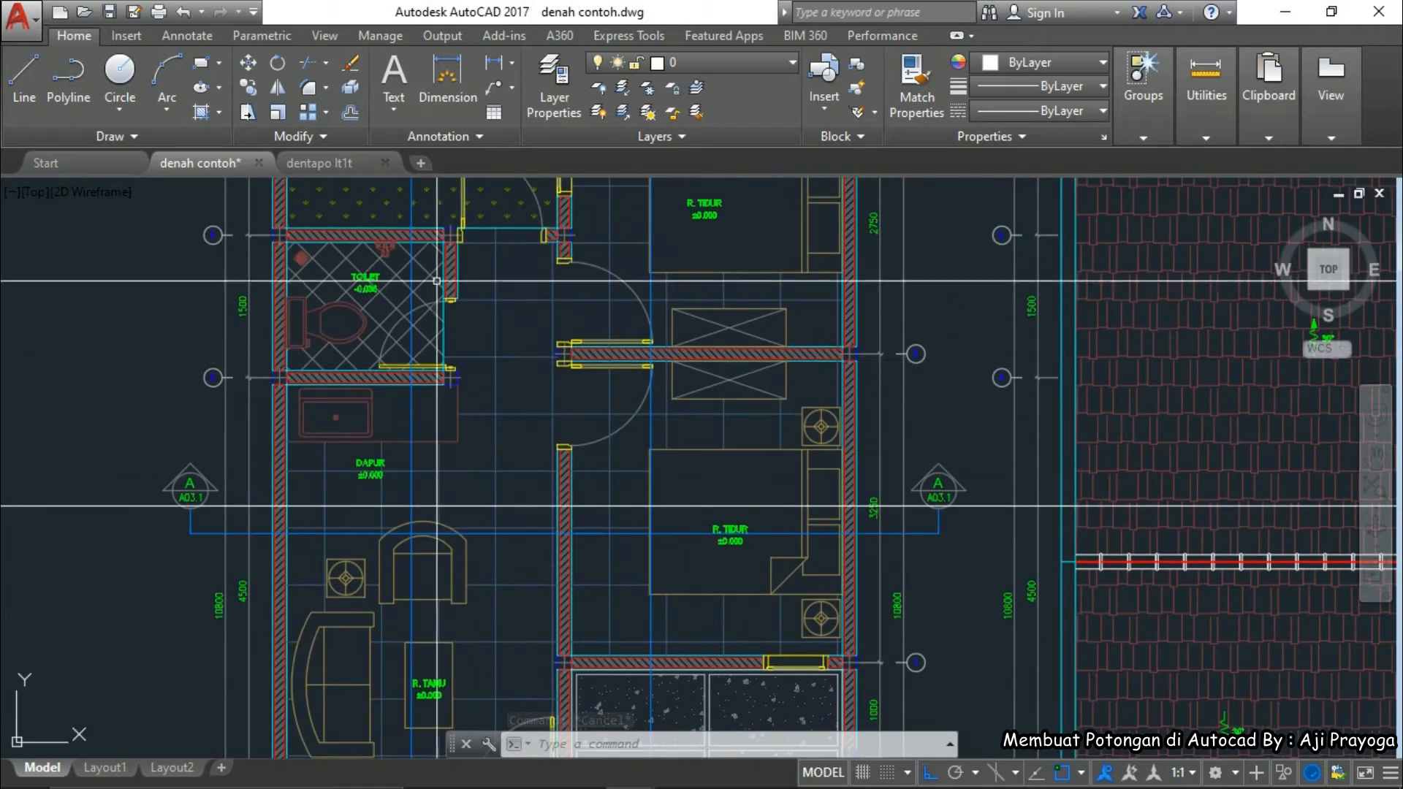
{"action": "scroll", "coordinate": [437, 281], "scroll_direction": "down", "scroll_amount": 3}
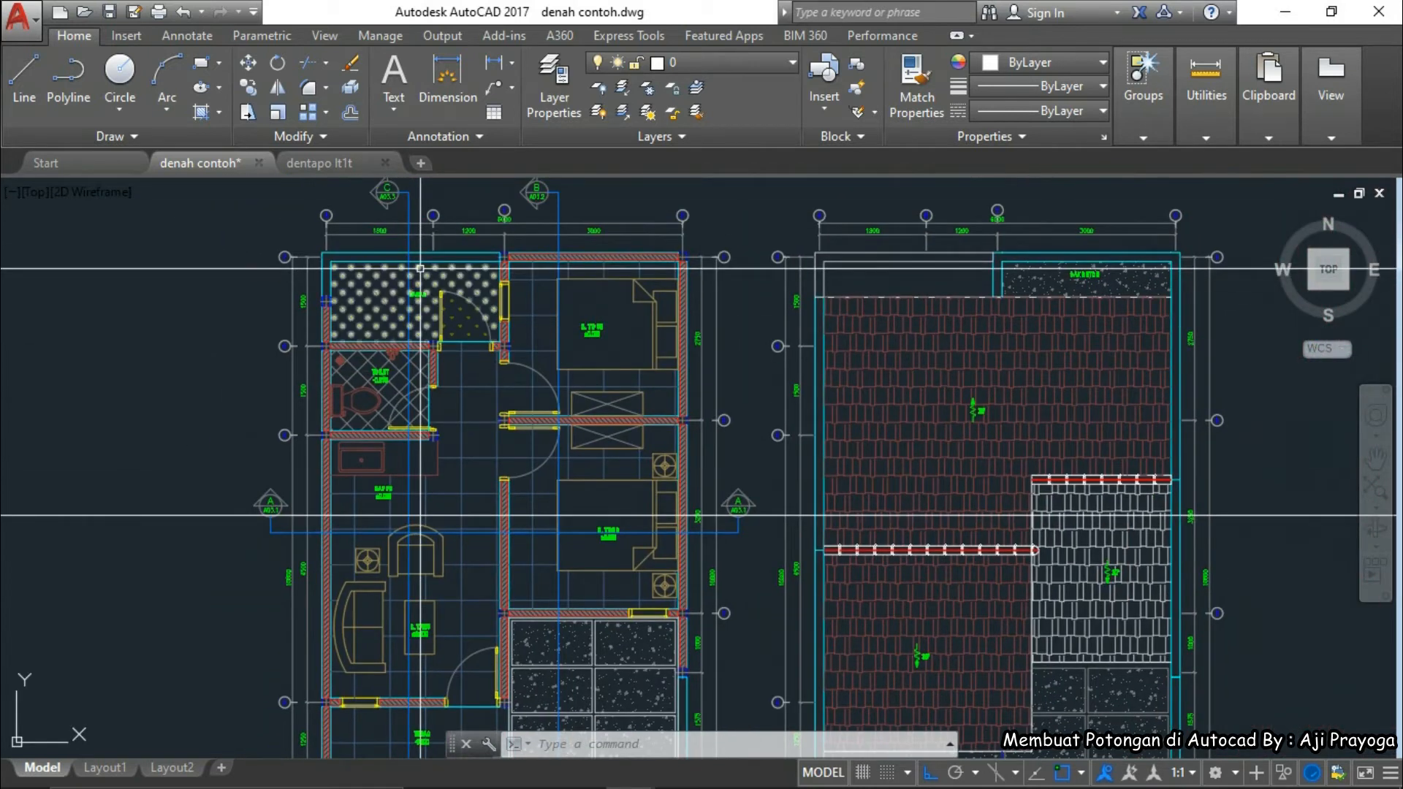
- Move section line C and both its markers in the rotated plan about 790 mm upward, through the small room
{"action": "scroll", "coordinate": [421, 269], "scroll_direction": "down", "scroll_amount": 6}
{"action": "mouse_move", "coordinate": [1301, 485]}
{"action": "middle_mouse_down"}
{"action": "mouse_move", "coordinate": [896, 471]}
{"action": "mouse_move", "coordinate": [870, 563]}
{"action": "middle_mouse_up"}
{"action": "scroll", "coordinate": [988, 501], "scroll_direction": "up", "scroll_amount": 10}
{"action": "left_click", "coordinate": [991, 499]}
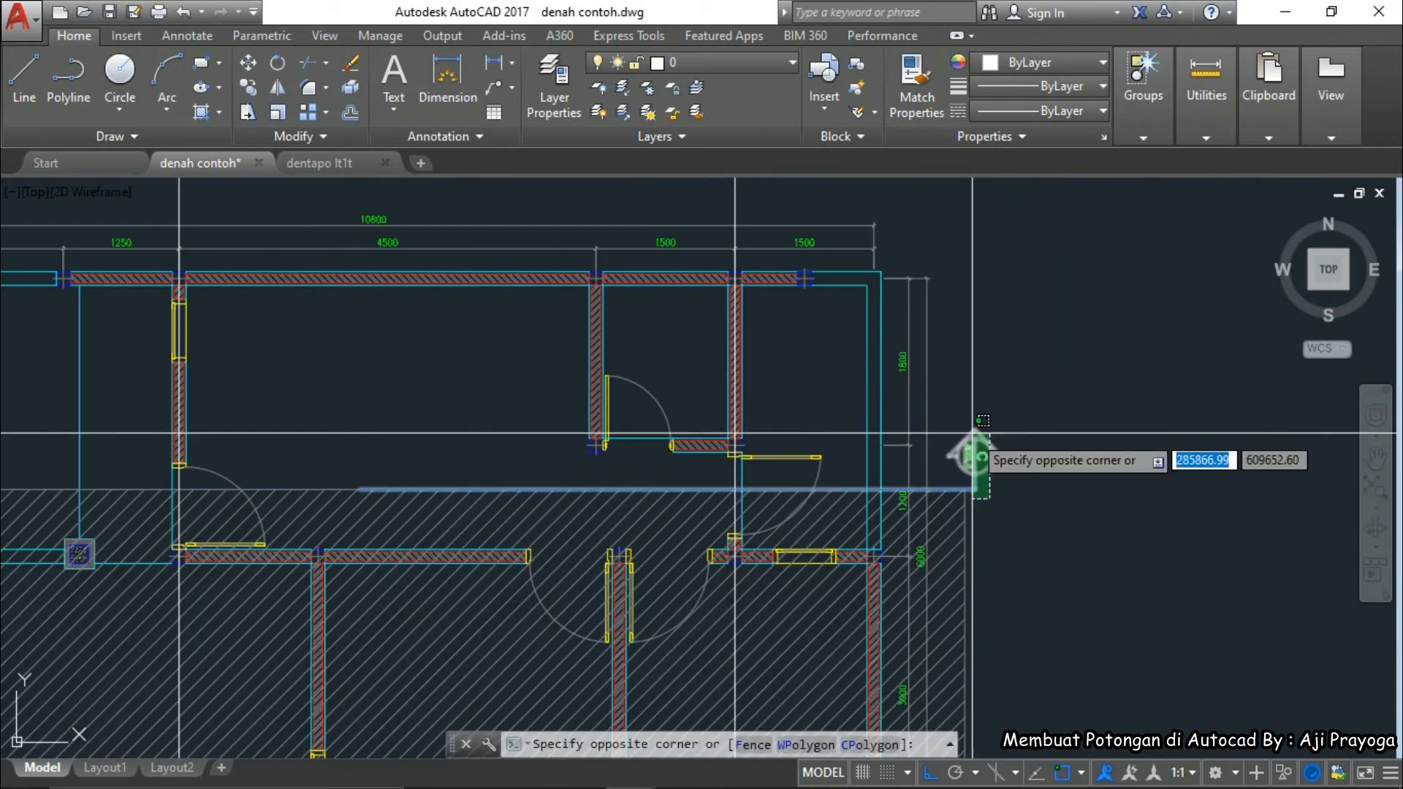
{"action": "scroll", "coordinate": [877, 538], "scroll_direction": "down", "scroll_amount": 3}
{"action": "scroll", "coordinate": [128, 544], "scroll_direction": "up", "scroll_amount": 5}
{"action": "left_click", "coordinate": [131, 572]}
{"action": "scroll", "coordinate": [213, 513], "scroll_direction": "down", "scroll_amount": 2}
{"action": "middle_click_drag", "start_coordinate": [213, 513], "coordinate": [292, 552]}
{"action": "type", "text": "m"}
{"action": "key", "text": "Return"}
{"action": "scroll", "coordinate": [482, 593], "scroll_direction": "down", "scroll_amount": 2}
{"action": "middle_click_drag", "start_coordinate": [482, 594], "coordinate": [216, 548]}
{"action": "scroll", "coordinate": [831, 543], "scroll_direction": "up", "scroll_amount": 4}
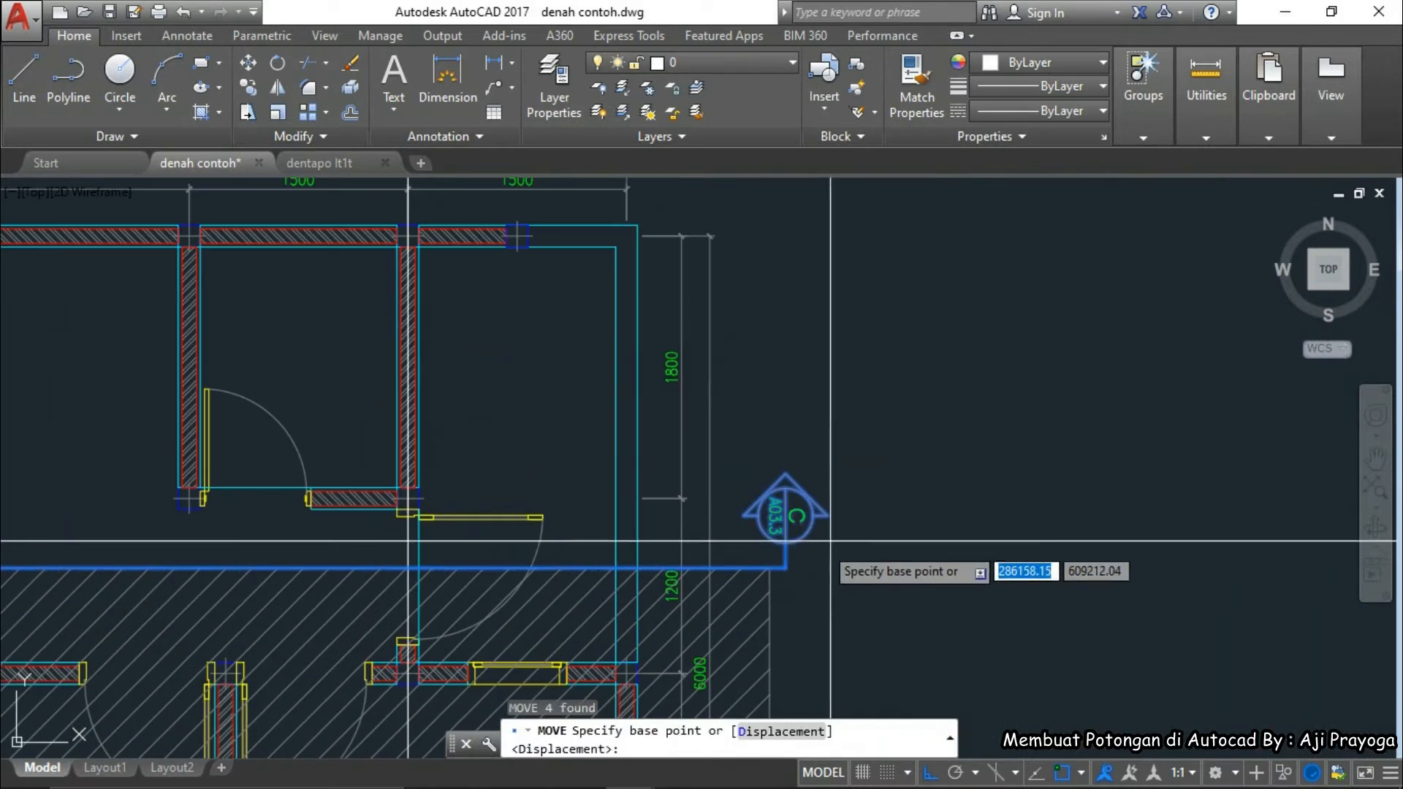
{"action": "left_click", "coordinate": [936, 564]}
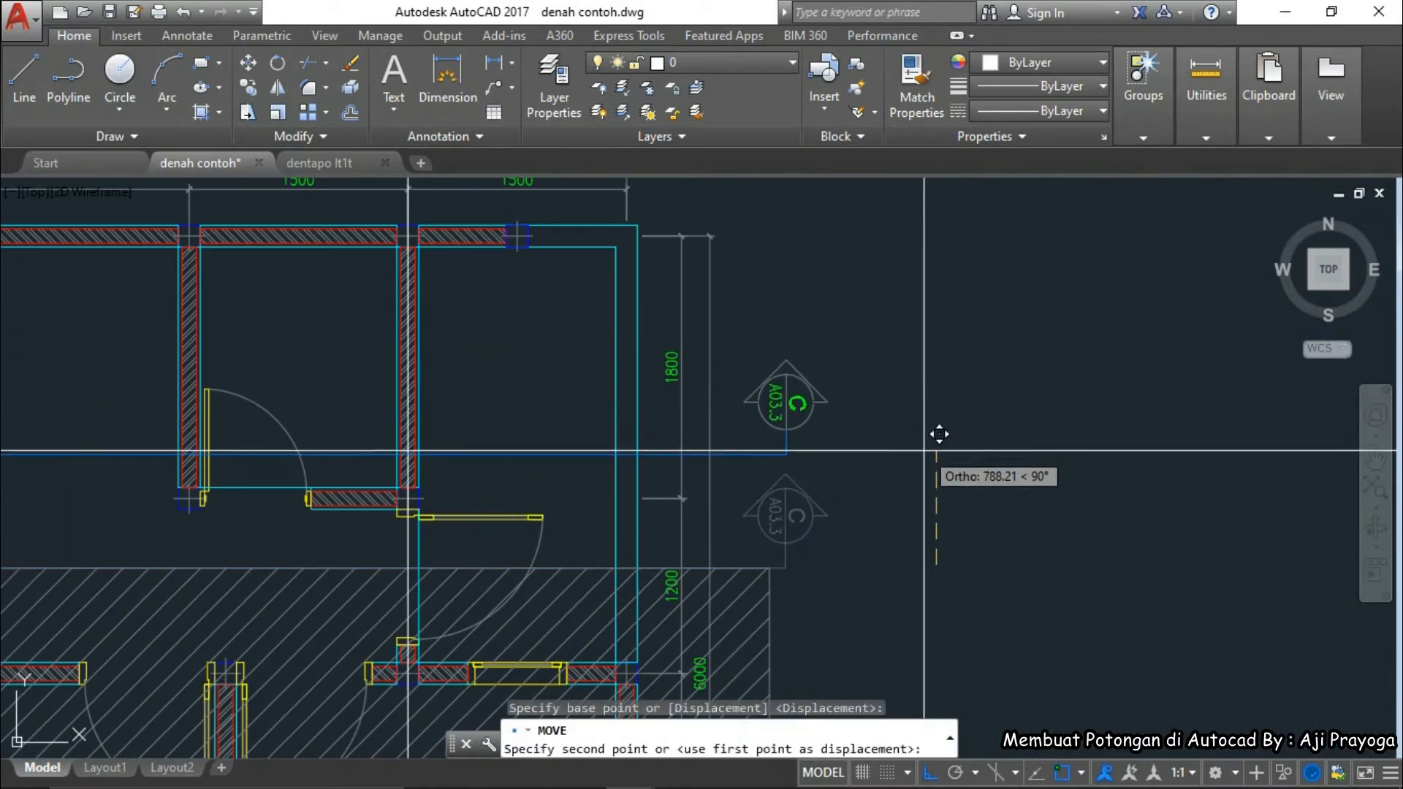
{"action": "left_click", "coordinate": [925, 451]}
{"action": "key", "text": "Escape"}
- Stretch the upper edge of the diagonal hatch over the rotated plan up to section line C
{"action": "scroll", "coordinate": [884, 533], "scroll_direction": "down", "scroll_amount": 2}
{"action": "middle_click_drag", "start_coordinate": [830, 563], "coordinate": [852, 426]}
{"action": "scroll", "coordinate": [852, 426], "scroll_direction": "up", "scroll_amount": 2}
{"action": "left_click", "coordinate": [859, 383]}
{"action": "left_click", "coordinate": [802, 481]}
{"action": "scroll", "coordinate": [806, 515], "scroll_direction": "down", "scroll_amount": 4}
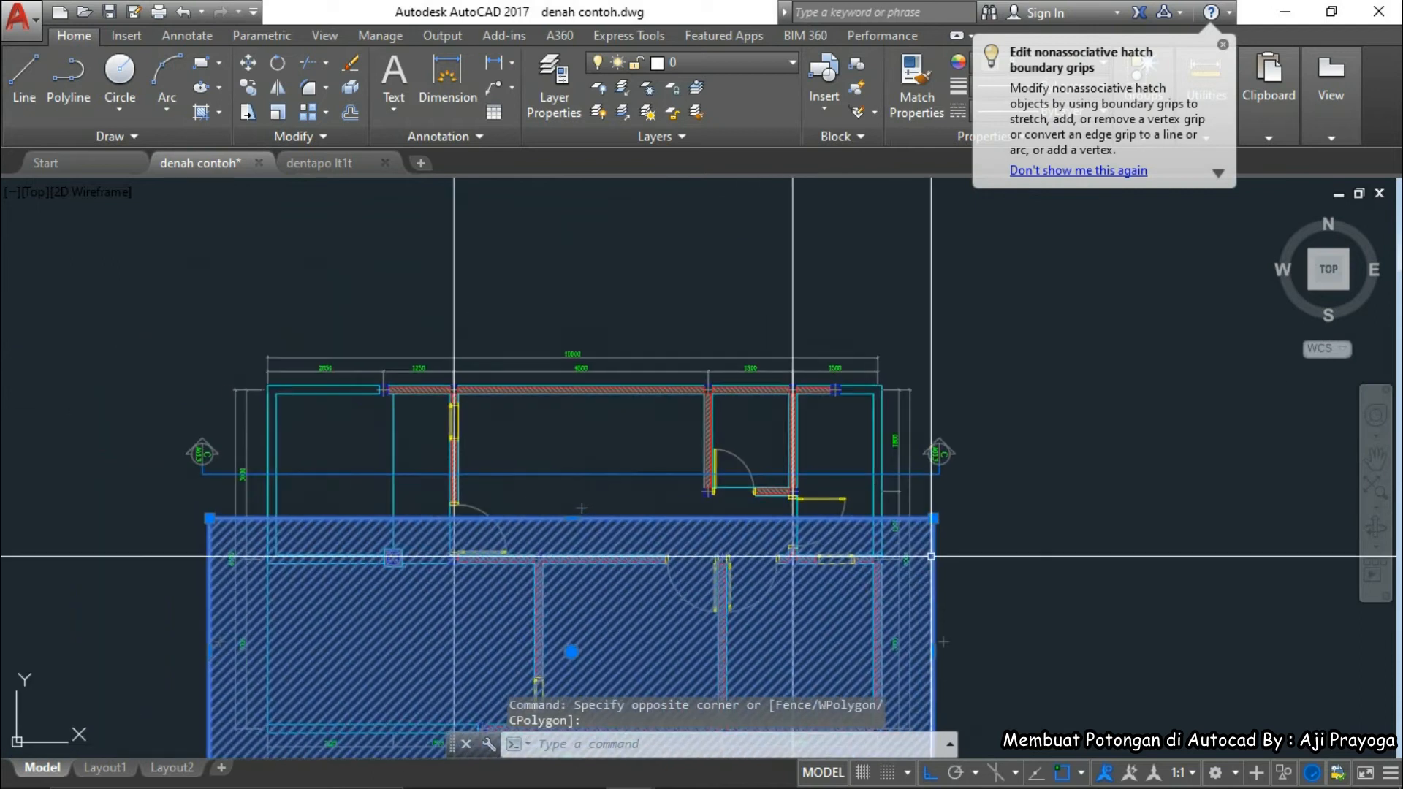
{"action": "left_click", "coordinate": [571, 518]}
{"action": "left_click", "coordinate": [573, 475]}
{"action": "key", "text": "Escape"}
- Check the lower and side boundaries of the diagonal hatch around the rotated plan
{"action": "scroll", "coordinate": [597, 527], "scroll_direction": "down", "scroll_amount": 2}
{"action": "mouse_move", "coordinate": [598, 527]}
{"action": "middle_mouse_down"}
{"action": "mouse_move", "coordinate": [567, 448]}
{"action": "mouse_move", "coordinate": [407, 316]}
{"action": "middle_mouse_up"}
{"action": "scroll", "coordinate": [712, 554], "scroll_direction": "up", "scroll_amount": 2}
{"action": "left_click", "coordinate": [596, 471]}
{"action": "left_click", "coordinate": [541, 426]}
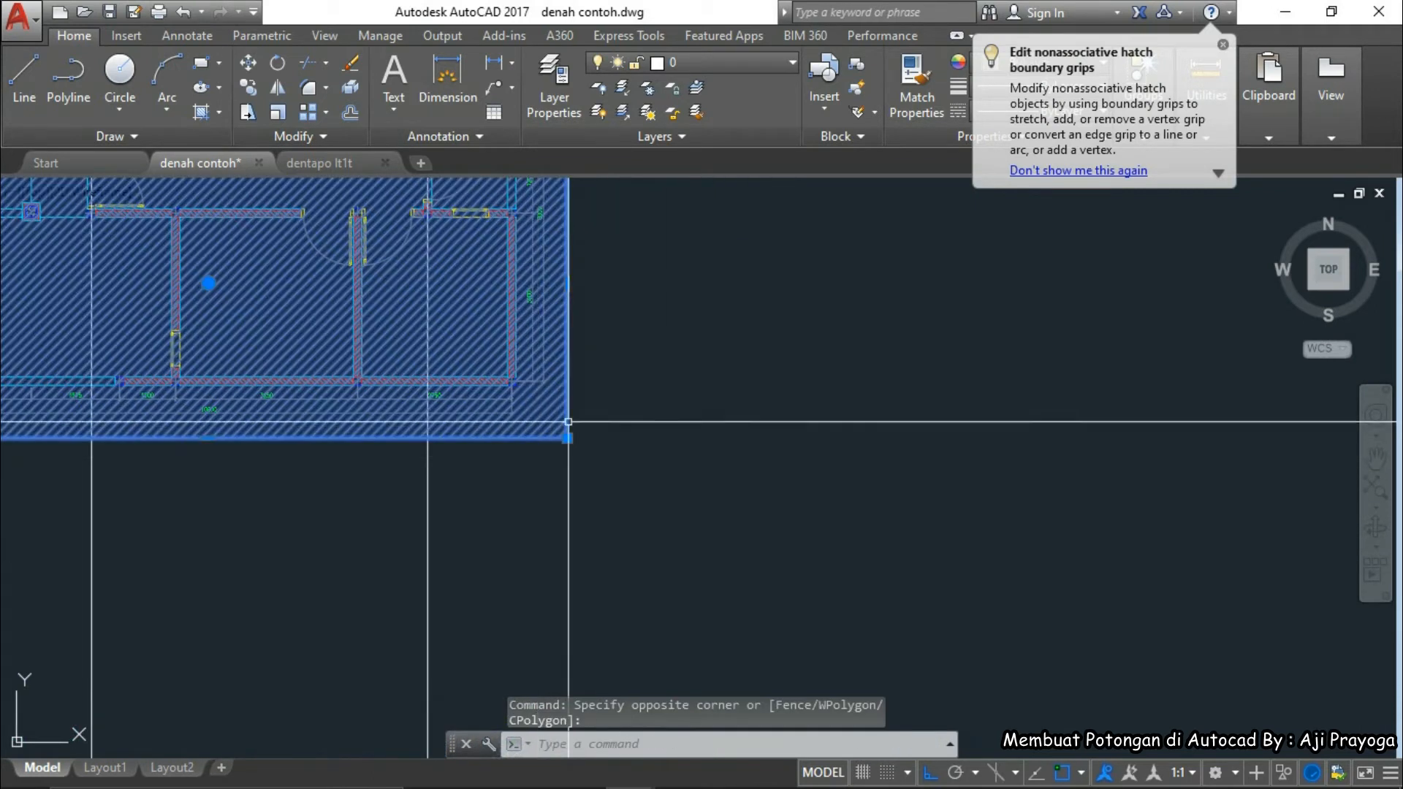
{"action": "scroll", "coordinate": [671, 589], "scroll_direction": "down", "scroll_amount": 2}
{"action": "scroll", "coordinate": [264, 434], "scroll_direction": "up", "scroll_amount": 2}
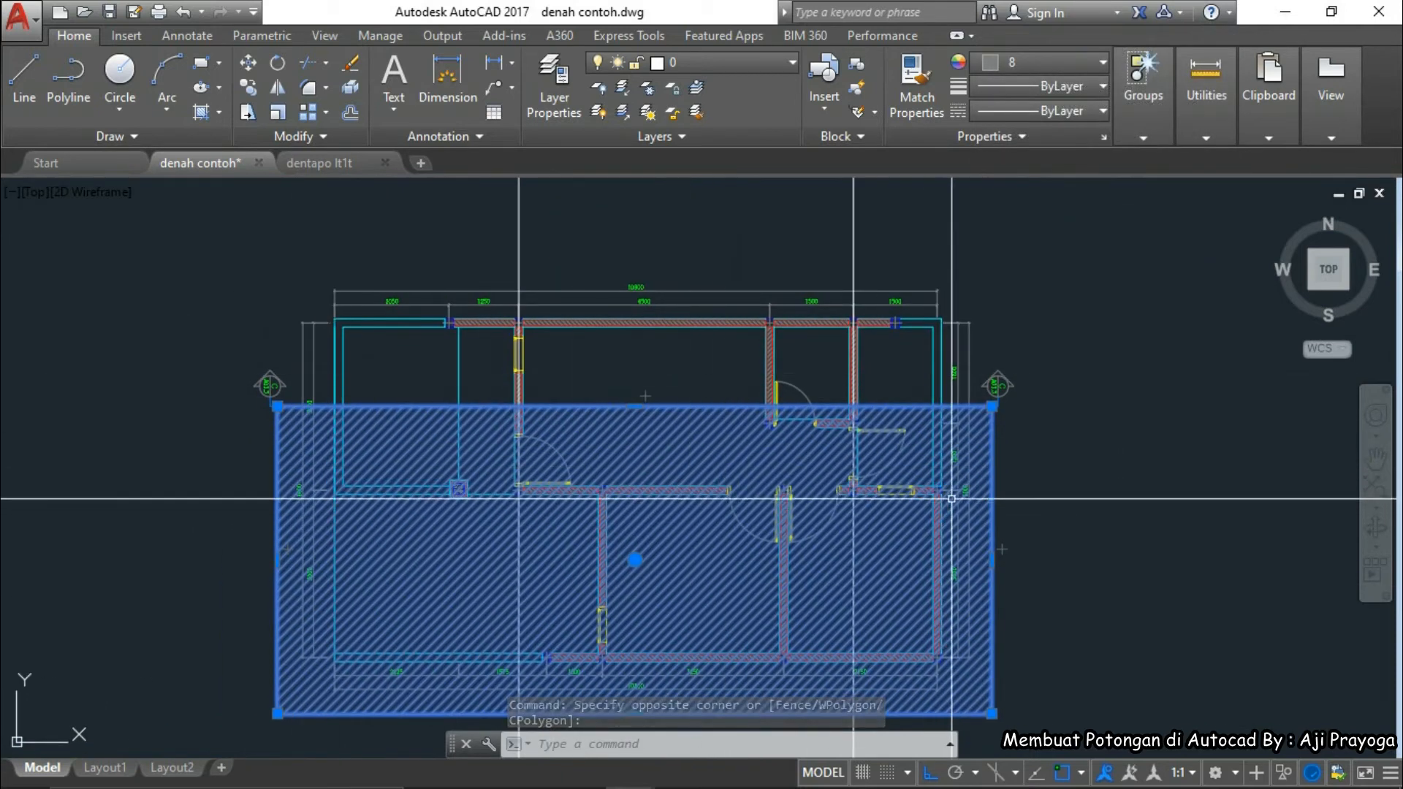
{"action": "key", "text": "Escape"}
- Inspect the end of section line C where it meets the hatch's upper edge and the section marker
{"action": "scroll", "coordinate": [645, 417], "scroll_direction": "up", "scroll_amount": 2}
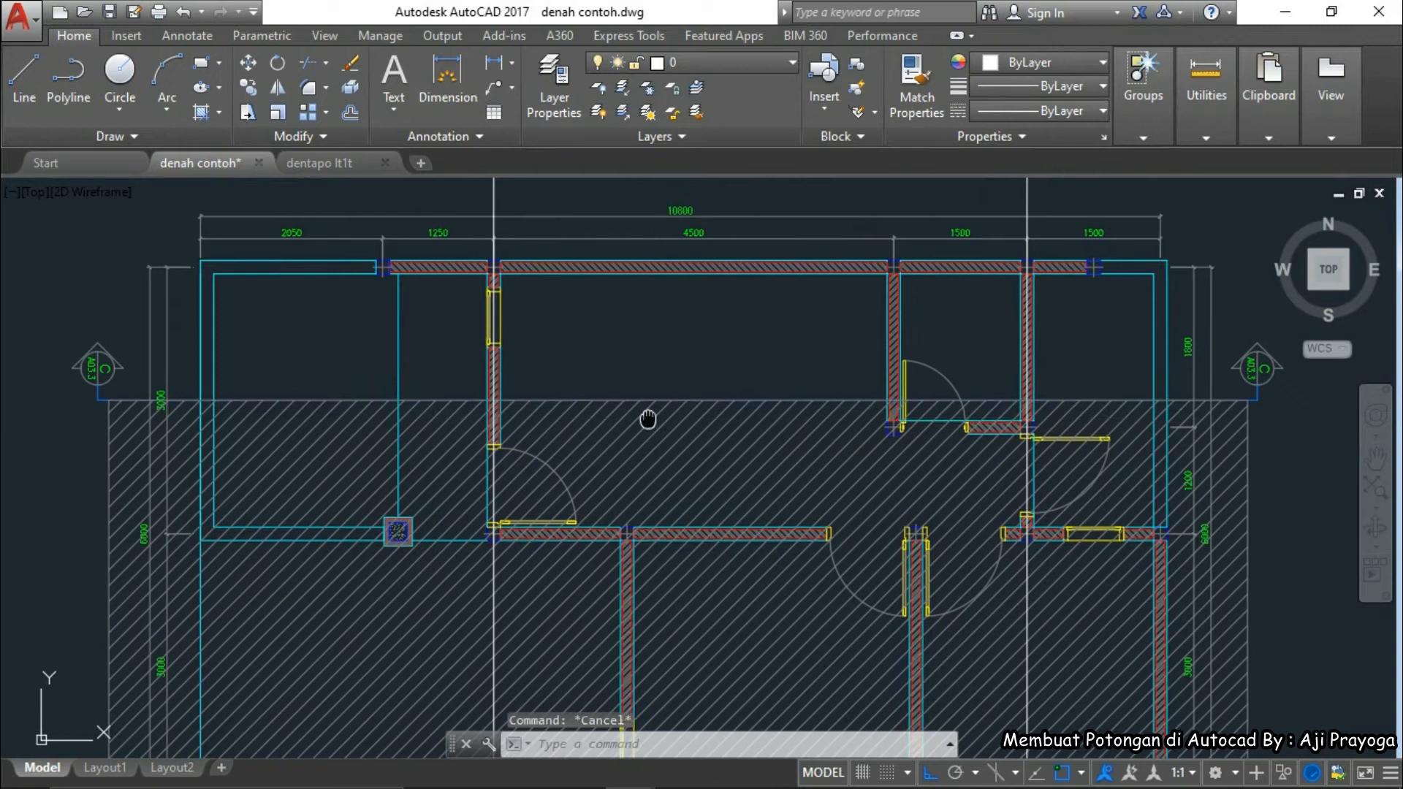
{"action": "scroll", "coordinate": [658, 420], "scroll_direction": "down", "scroll_amount": 4}
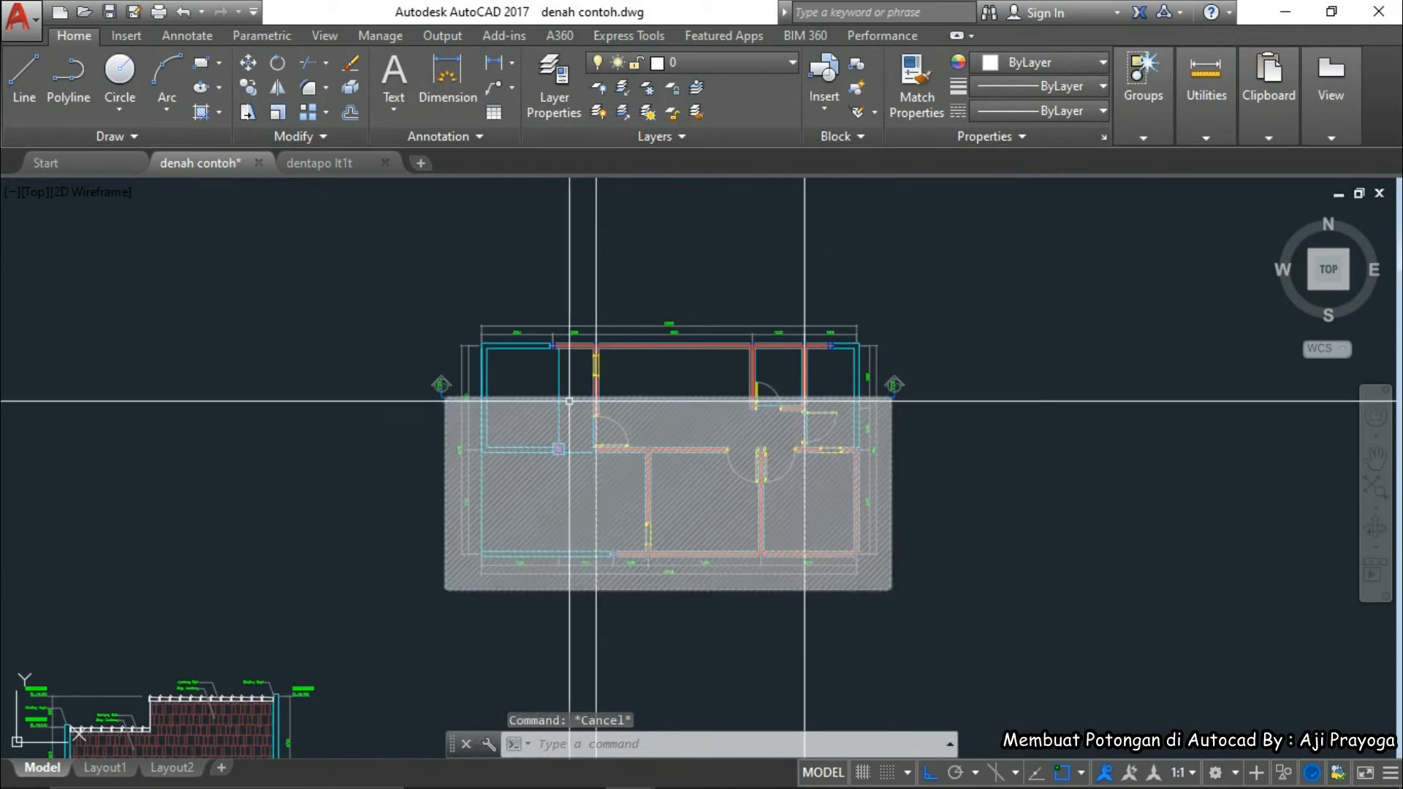
{"action": "scroll", "coordinate": [892, 391], "scroll_direction": "up", "scroll_amount": 8}
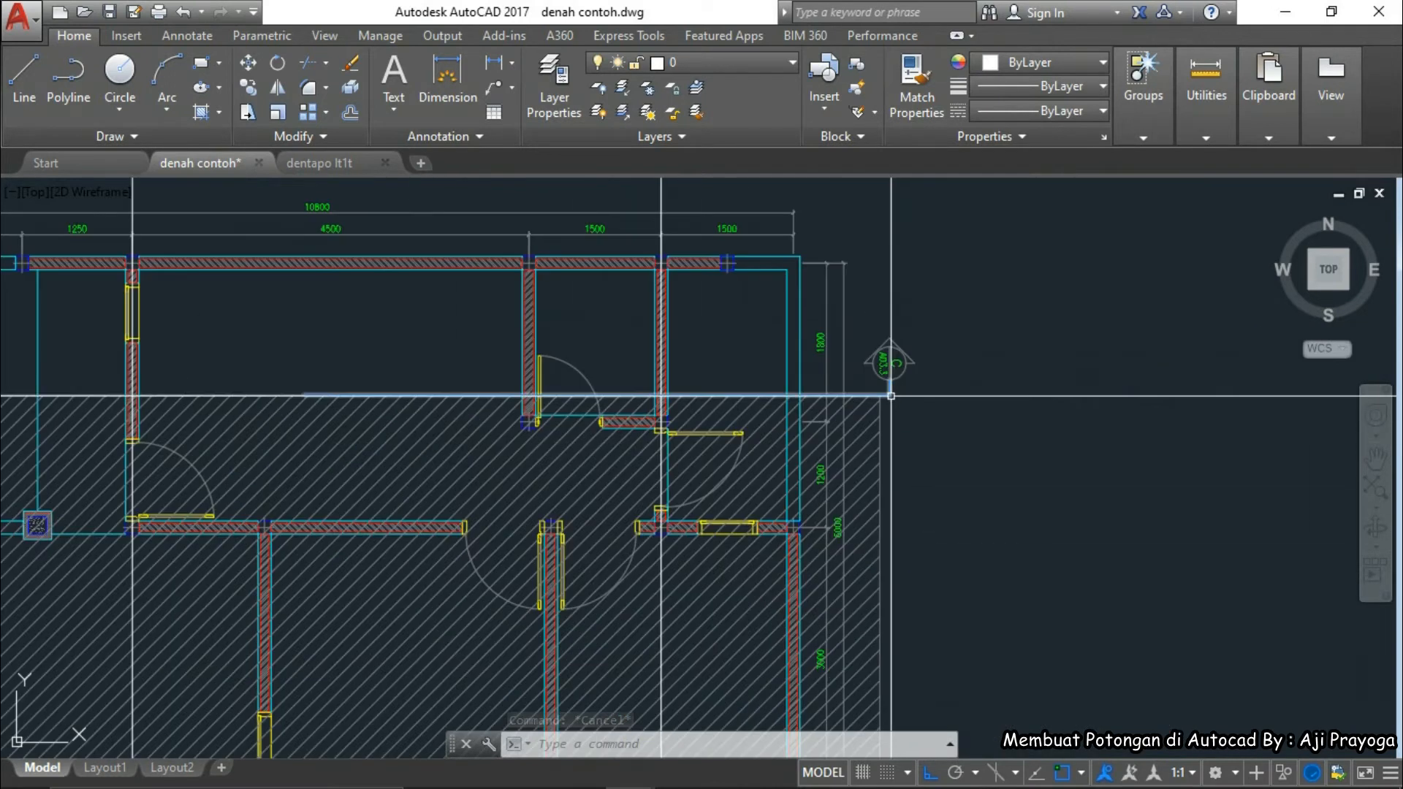
{"action": "middle_click_drag", "start_coordinate": [892, 392], "coordinate": [899, 470]}
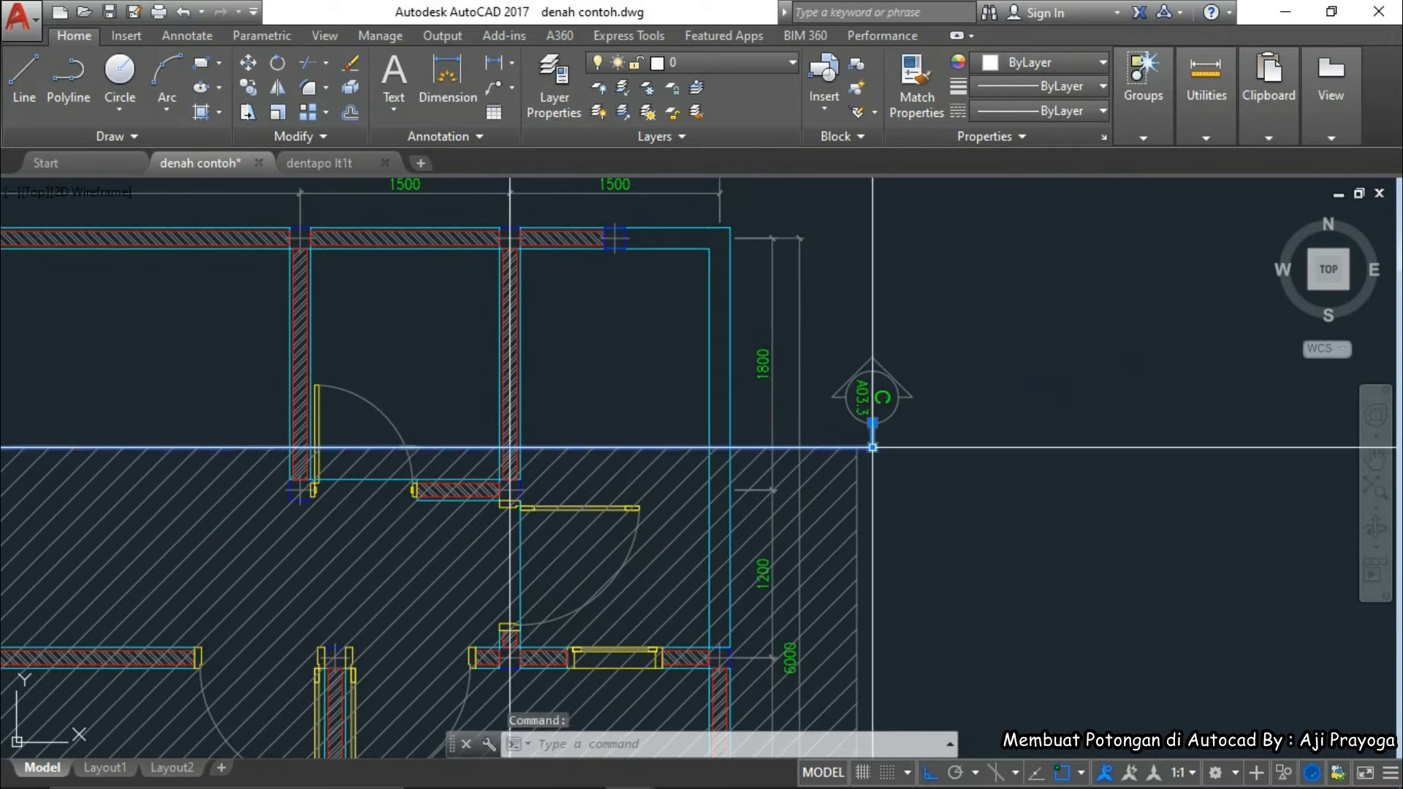
{"action": "left_click", "coordinate": [872, 447]}
{"action": "scroll", "coordinate": [573, 492], "scroll_direction": "down", "scroll_amount": 3}
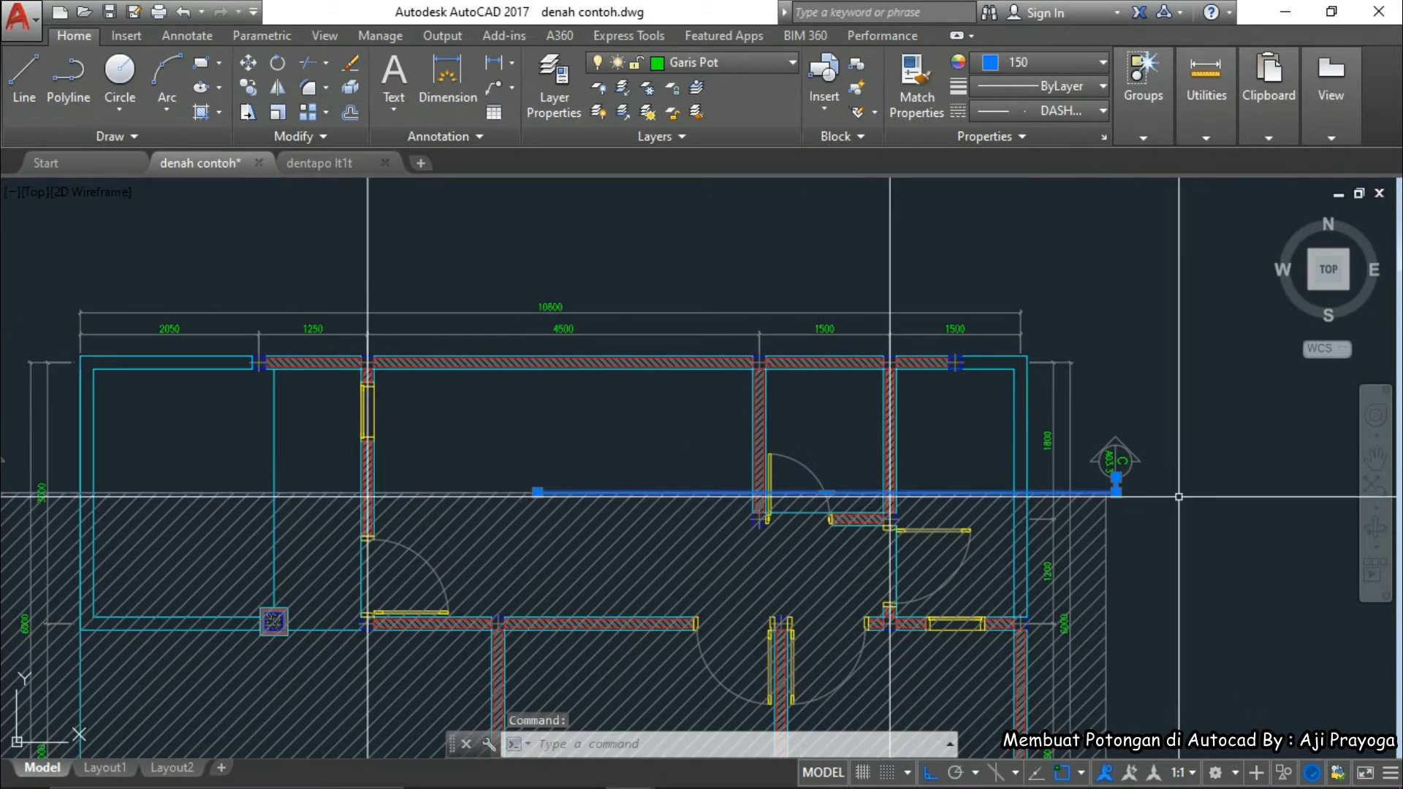
{"action": "scroll", "coordinate": [1173, 496], "scroll_direction": "down", "scroll_amount": 2}
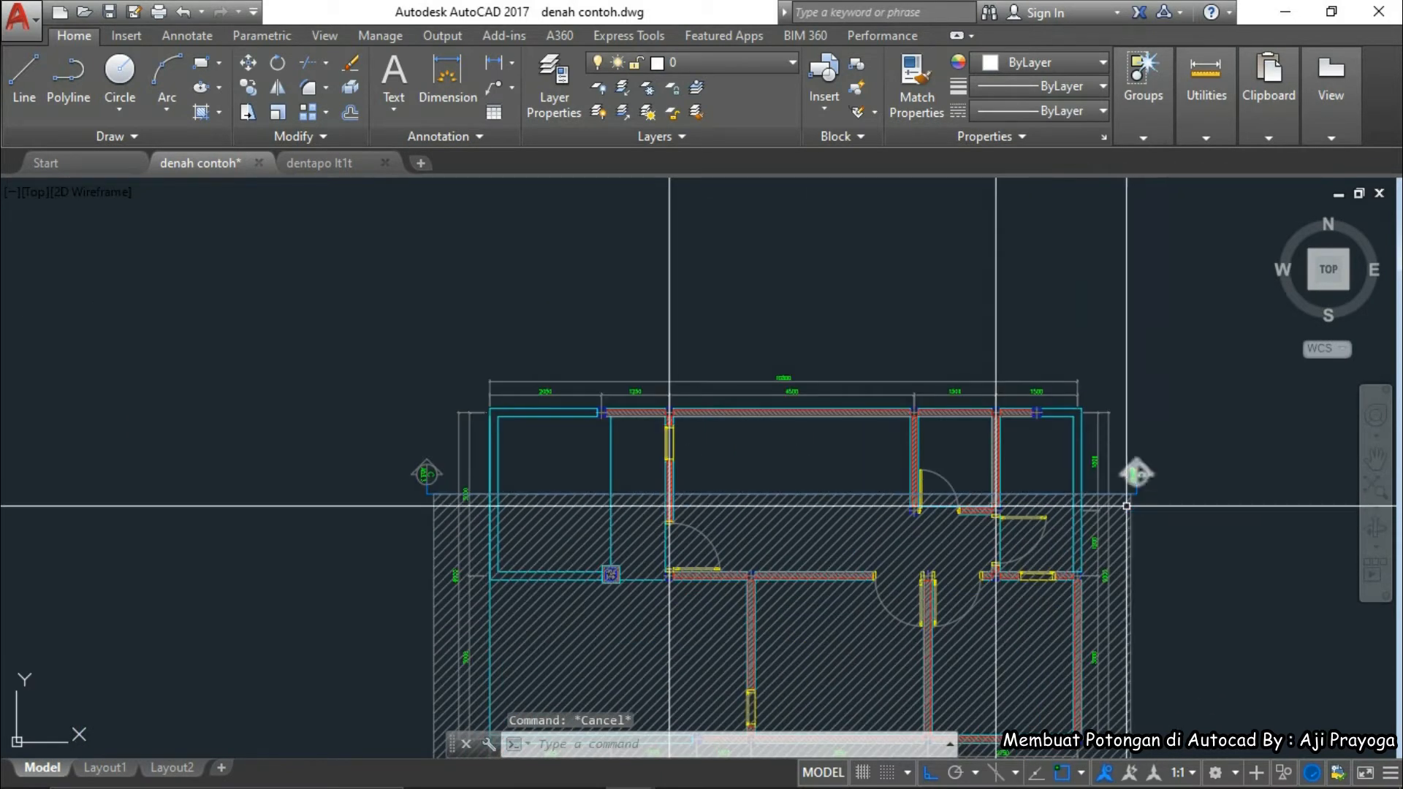
- Check how section line C and the hatch edge cross the plan's walls, and compare them with the section below
{"action": "scroll", "coordinate": [1164, 435], "scroll_direction": "up", "scroll_amount": 2}
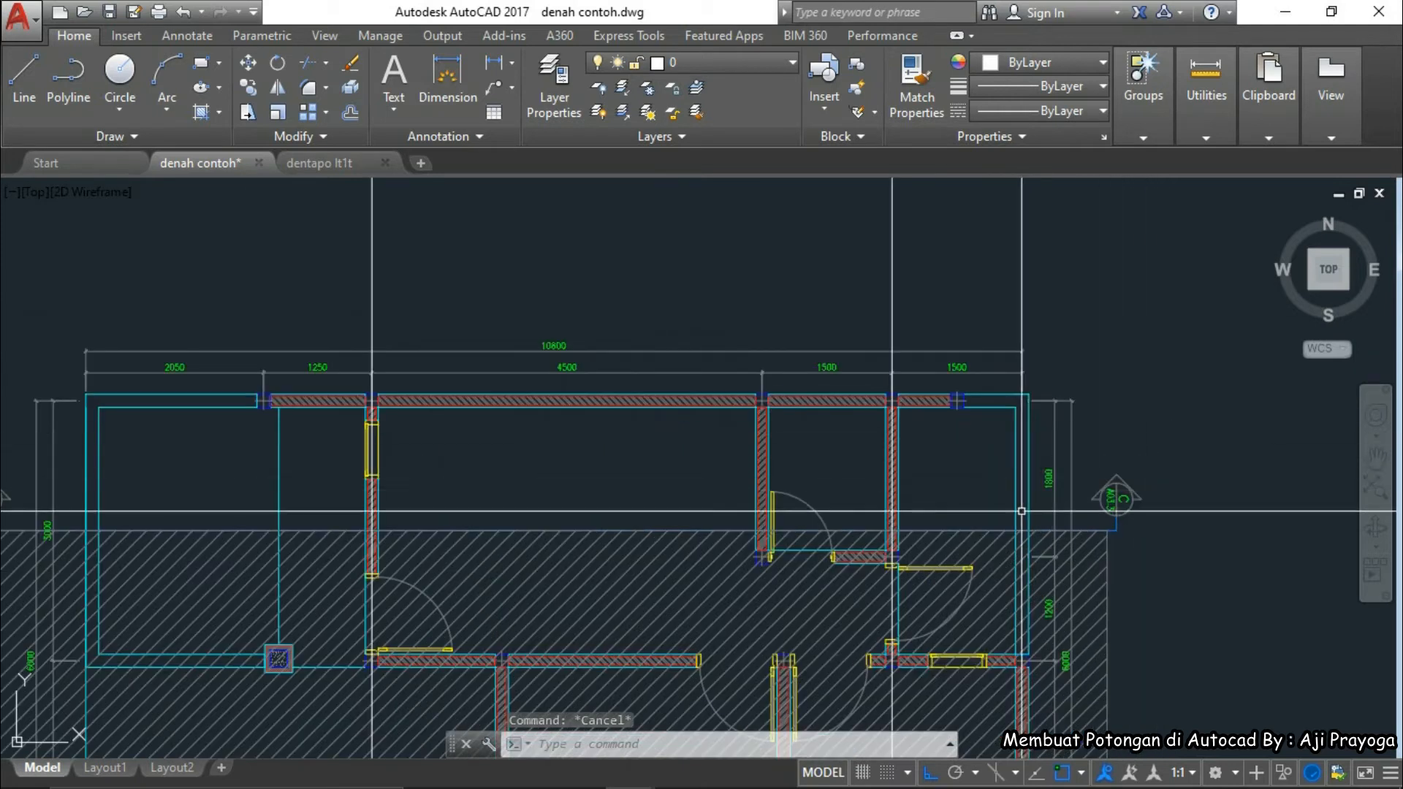
{"action": "scroll", "coordinate": [1116, 529], "scroll_direction": "up", "scroll_amount": 4}
{"action": "left_click", "coordinate": [1098, 526]}
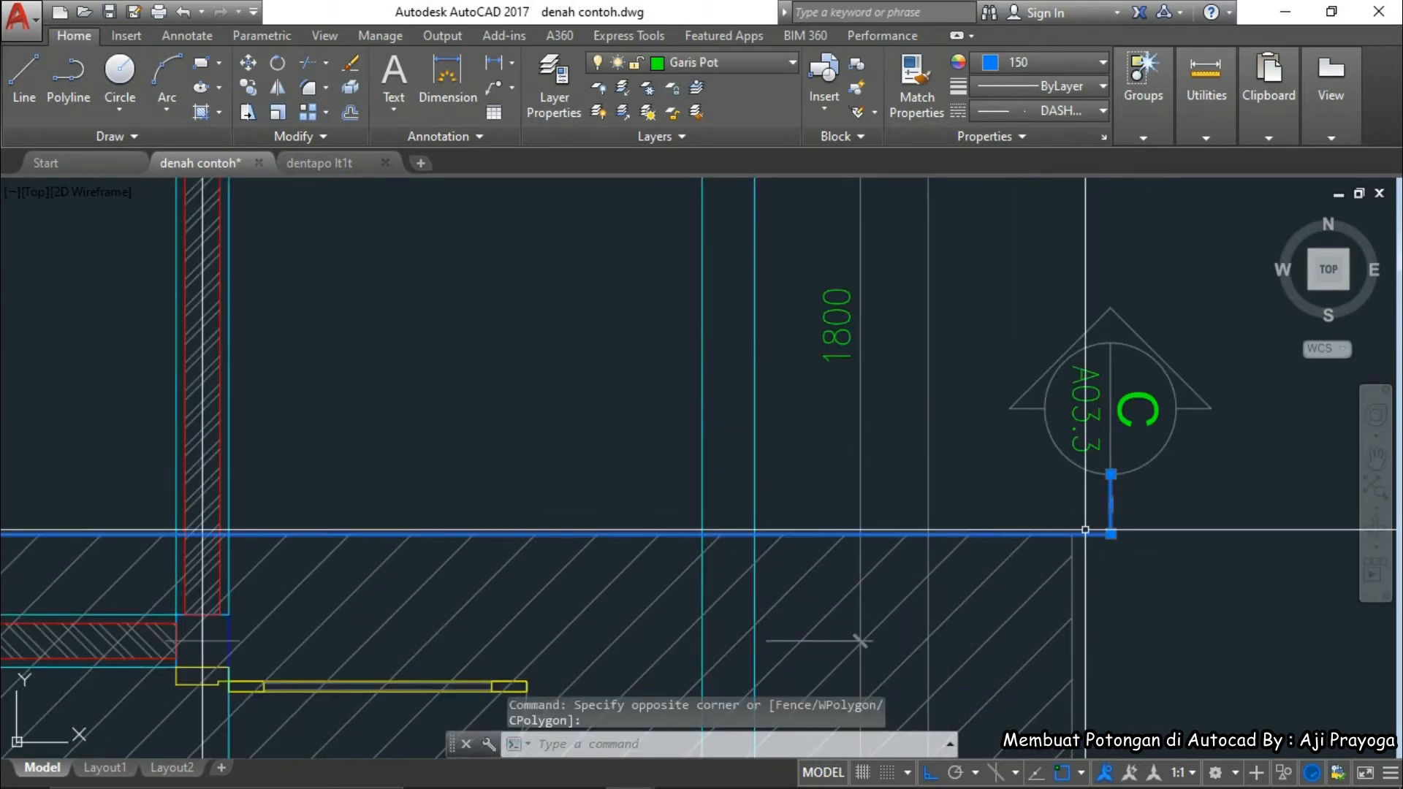
{"action": "scroll", "coordinate": [1086, 530], "scroll_direction": "down", "scroll_amount": 6}
{"action": "key", "text": "Escape"}
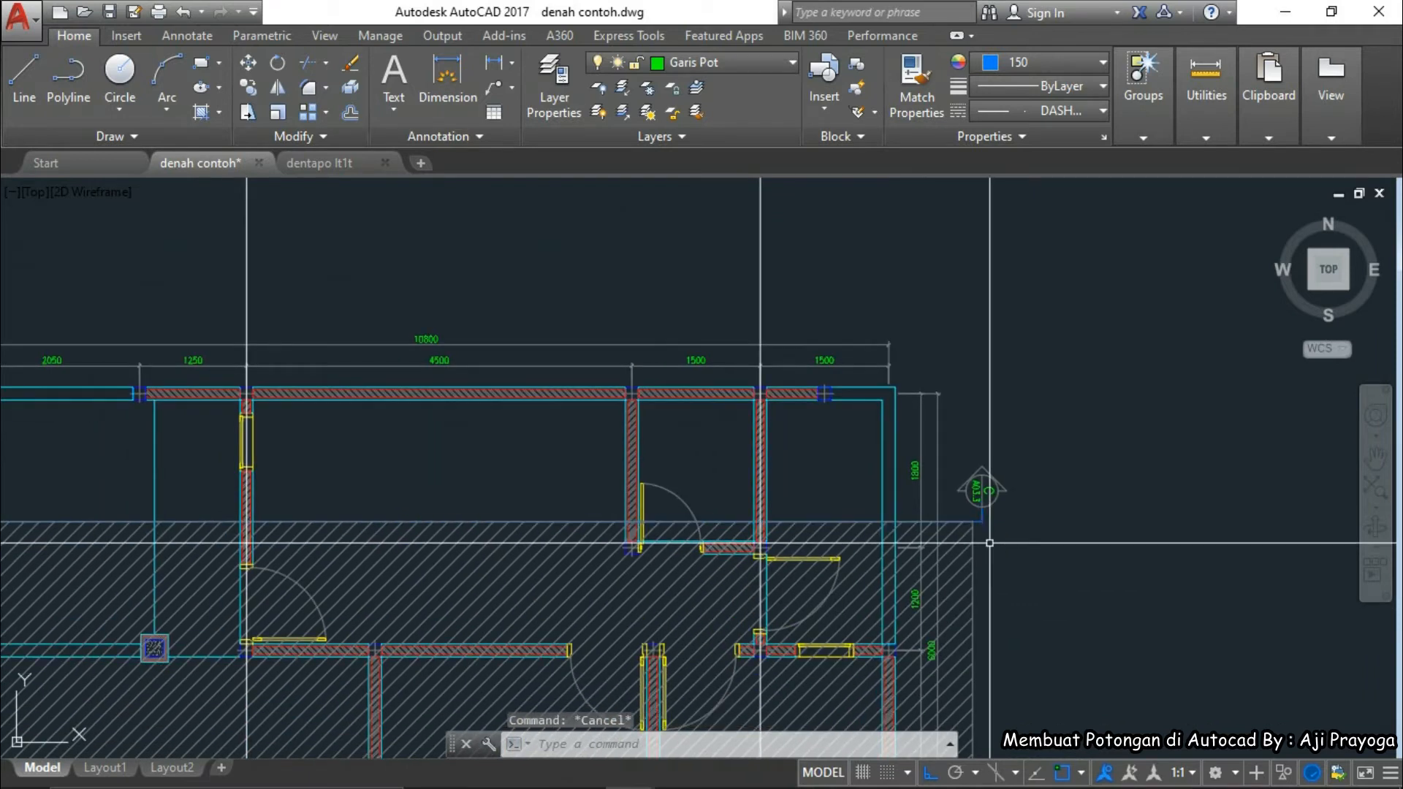
{"action": "scroll", "coordinate": [990, 543], "scroll_direction": "down", "scroll_amount": 7}
{"action": "scroll", "coordinate": [744, 505], "scroll_direction": "up", "scroll_amount": 6}
{"action": "scroll", "coordinate": [803, 475], "scroll_direction": "down", "scroll_amount": 2}
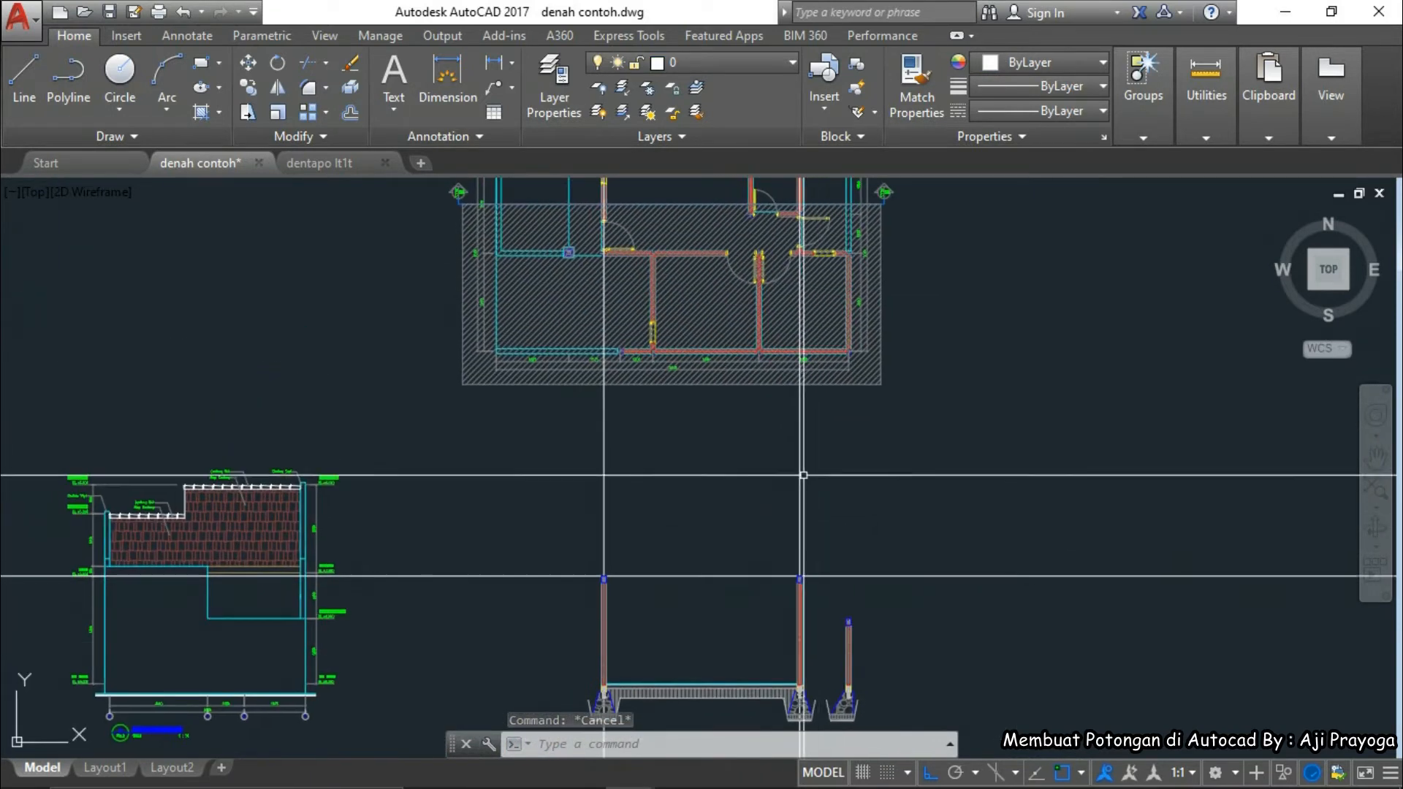
{"action": "scroll", "coordinate": [773, 304], "scroll_direction": "up", "scroll_amount": 5}
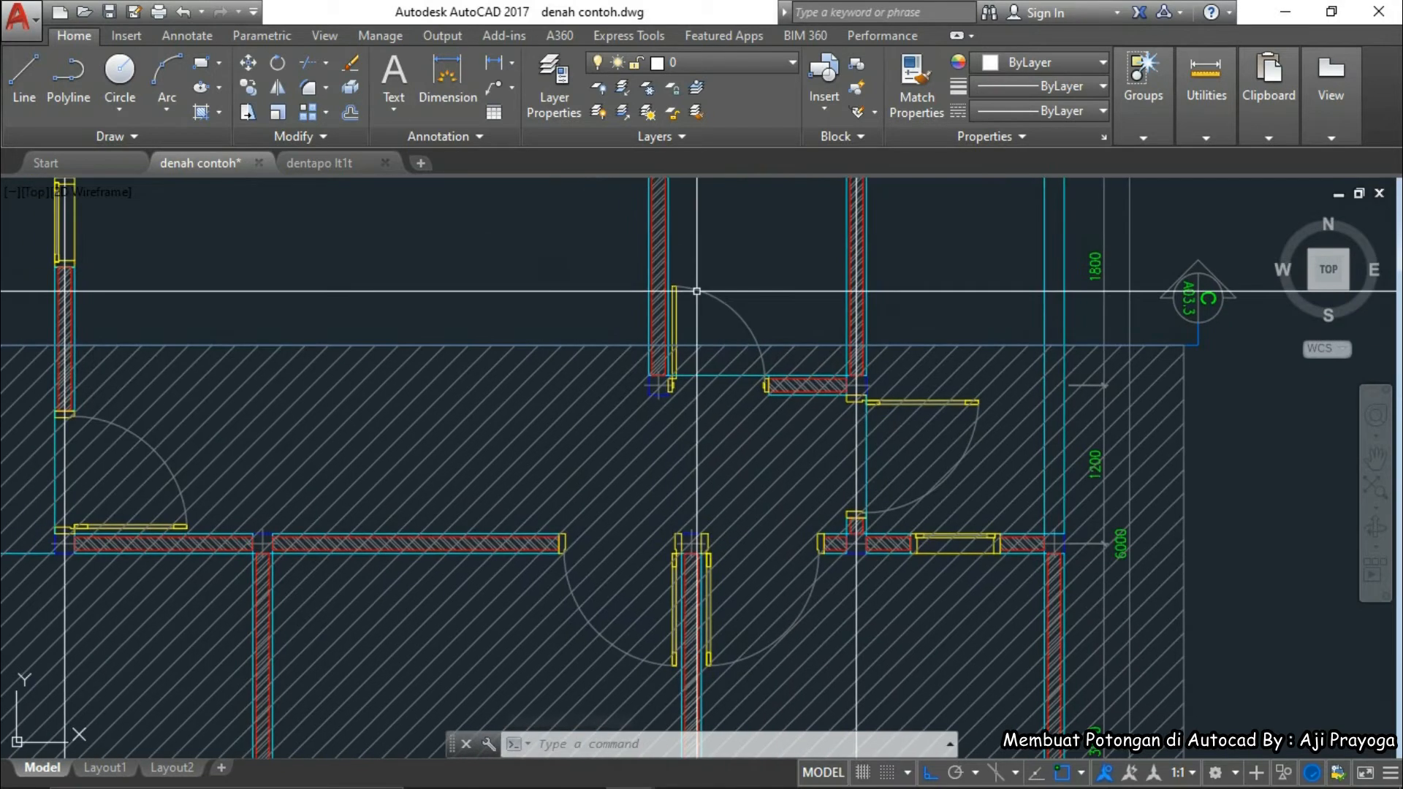
{"action": "key", "text": "Return"}
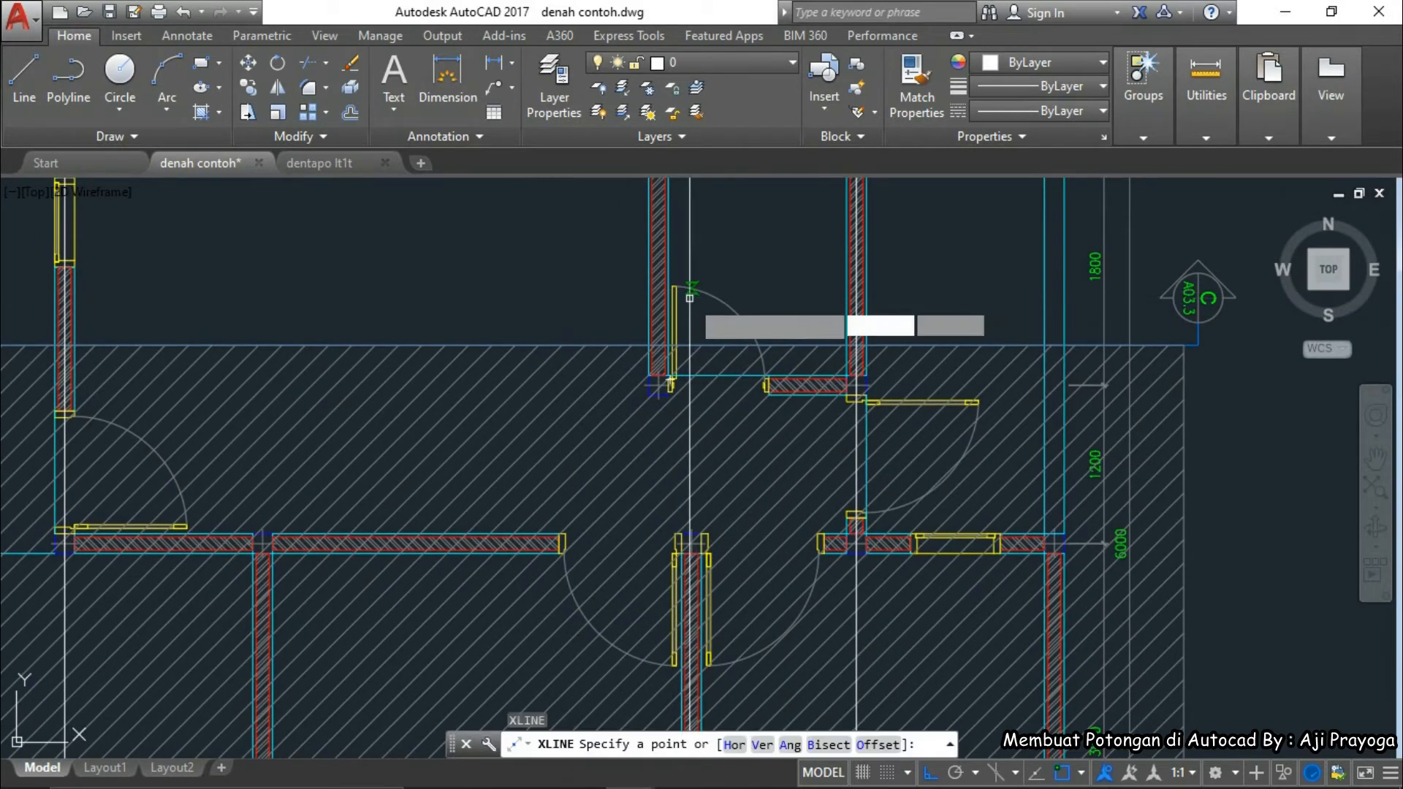
{"action": "type", "text": "v"}
{"action": "key", "text": "Return"}
{"action": "scroll", "coordinate": [658, 395], "scroll_direction": "up", "scroll_amount": 5}
{"action": "left_click", "coordinate": [627, 373]}
{"action": "key", "text": "Escape"}
{"action": "scroll", "coordinate": [654, 409], "scroll_direction": "down", "scroll_amount": 6}
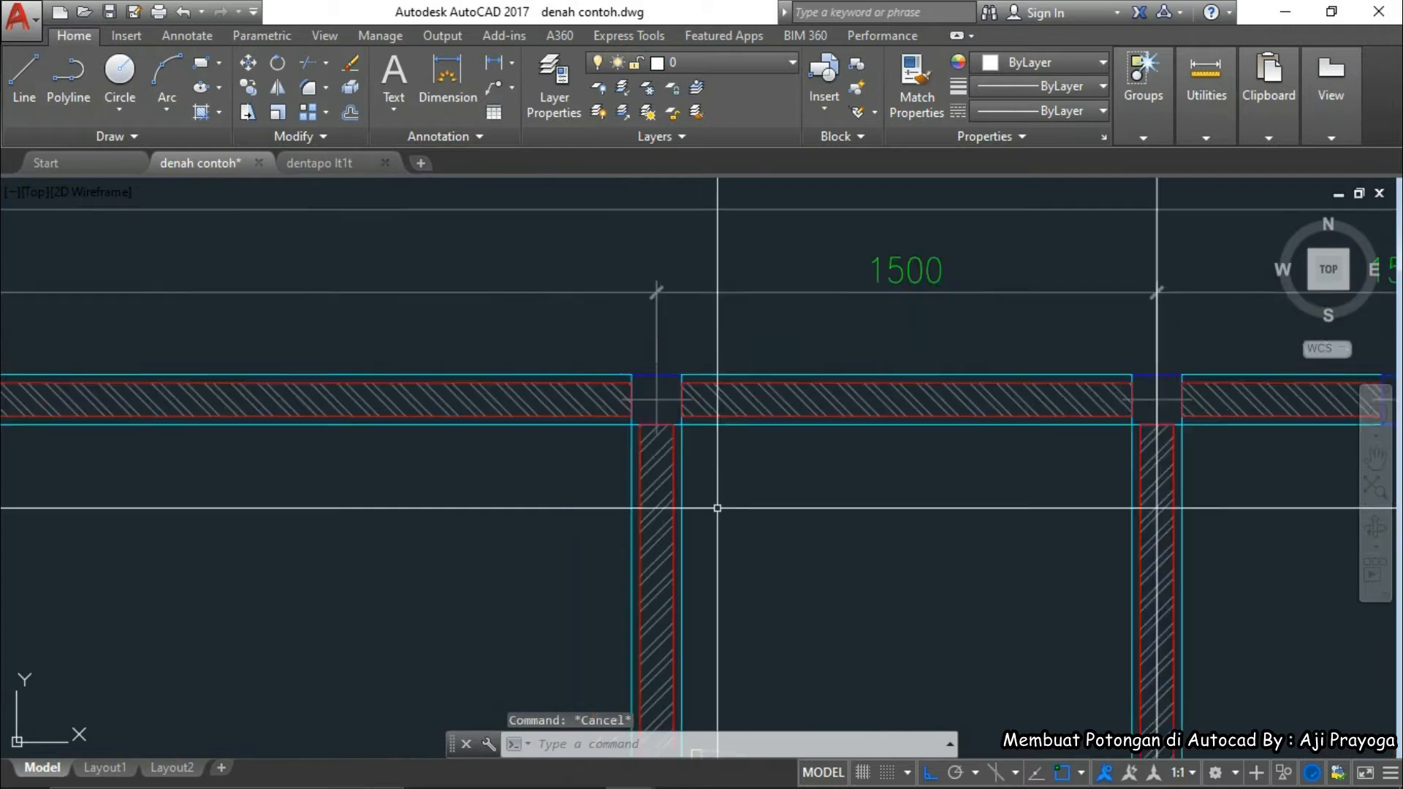
{"action": "scroll", "coordinate": [680, 427], "scroll_direction": "up", "scroll_amount": 3}
- Place a vertical construction line through the centre of the wall between the 4500 bay and the small 1500 room
{"action": "type", "text": "x"}
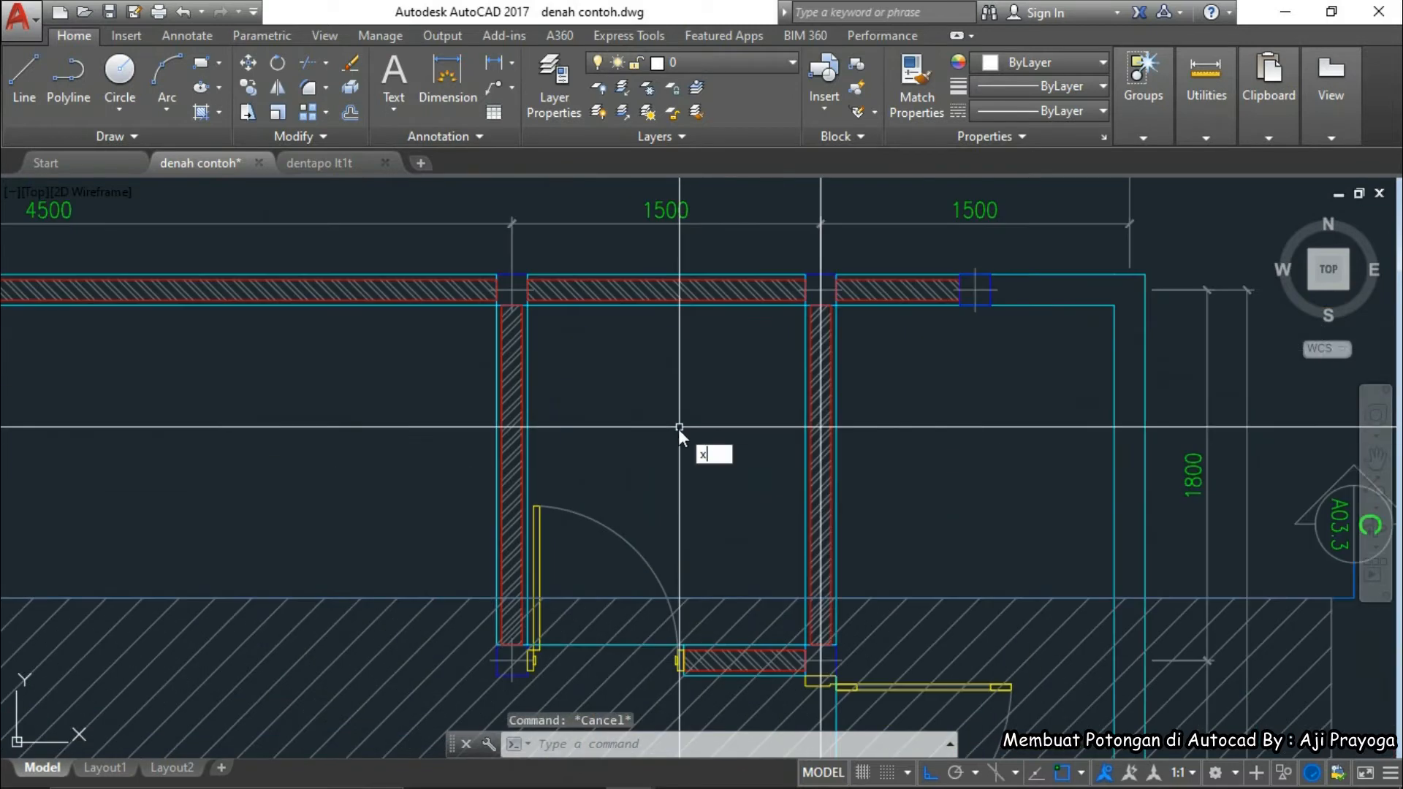
{"action": "type", "text": "l"}
{"action": "key", "text": "Return"}
{"action": "type", "text": "v"}
{"action": "key", "text": "Return"}
{"action": "scroll", "coordinate": [512, 299], "scroll_direction": "up", "scroll_amount": 5}
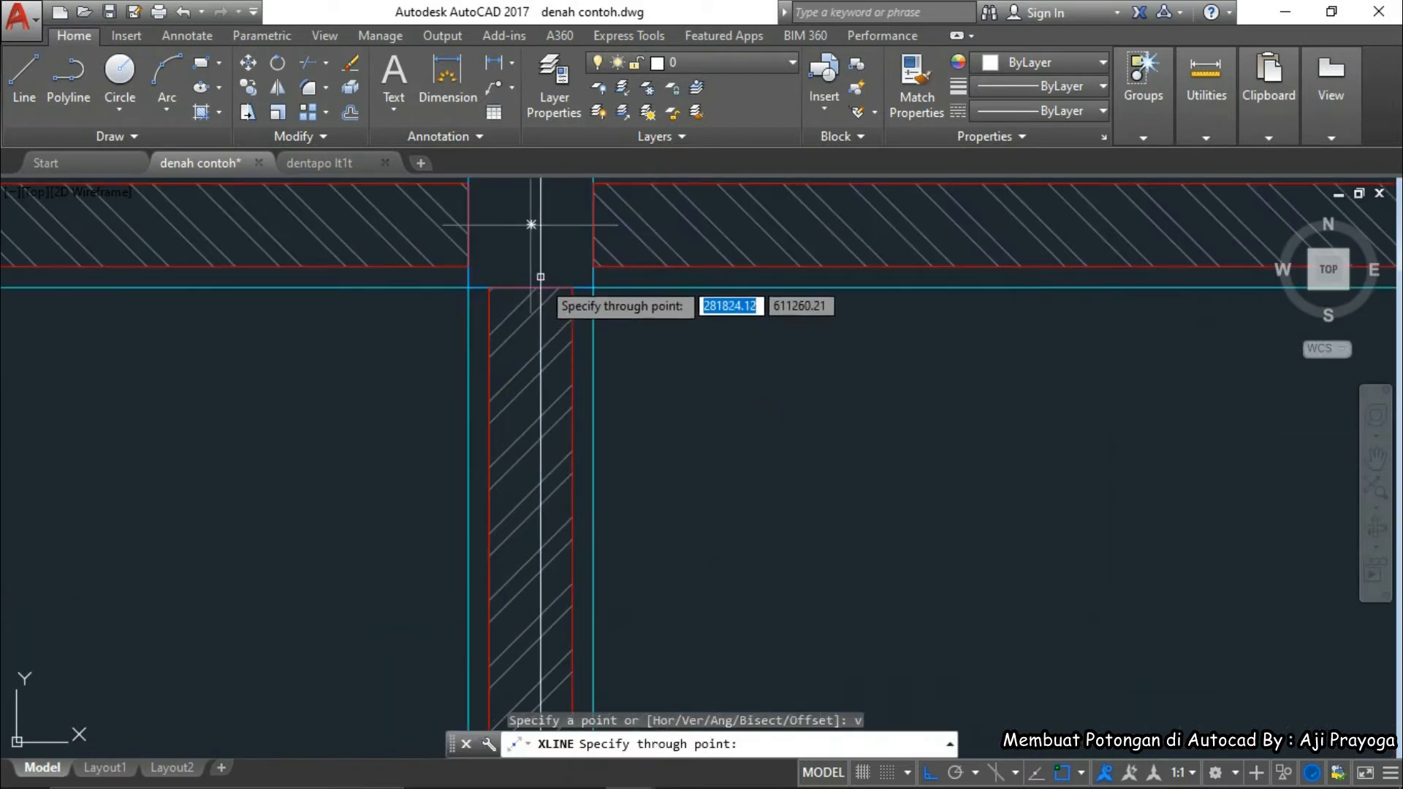
{"action": "left_click", "coordinate": [574, 275]}
{"action": "scroll", "coordinate": [574, 275], "scroll_direction": "down", "scroll_amount": 6}
{"action": "key", "text": "Escape"}
- Copy the wall, beams and stone foundation on the floor's right edge 1500 mm to the left, onto the new construction line
{"action": "scroll", "coordinate": [704, 323], "scroll_direction": "up", "scroll_amount": 5}
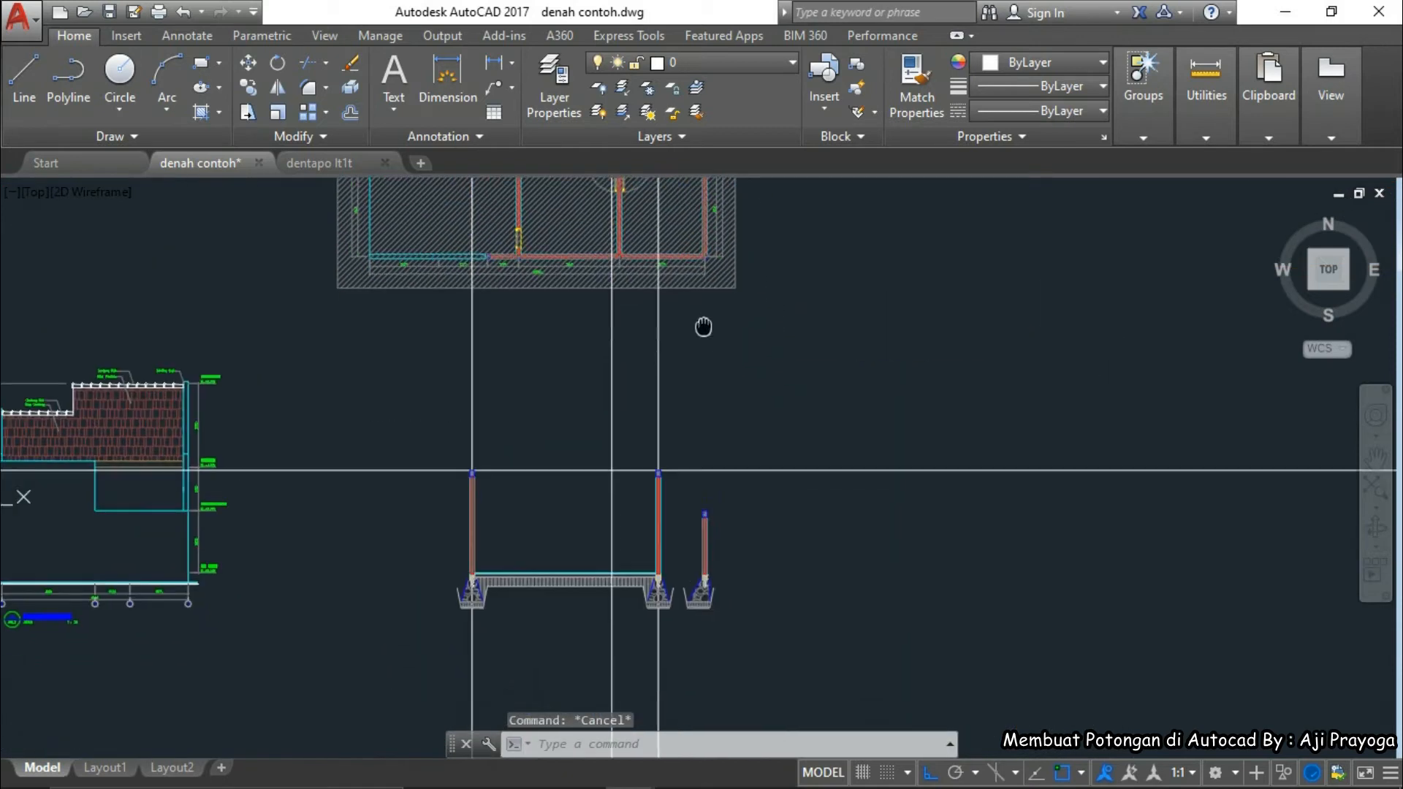
{"action": "scroll", "coordinate": [627, 584], "scroll_direction": "up", "scroll_amount": 2}
{"action": "scroll", "coordinate": [636, 556], "scroll_direction": "down", "scroll_amount": 2}
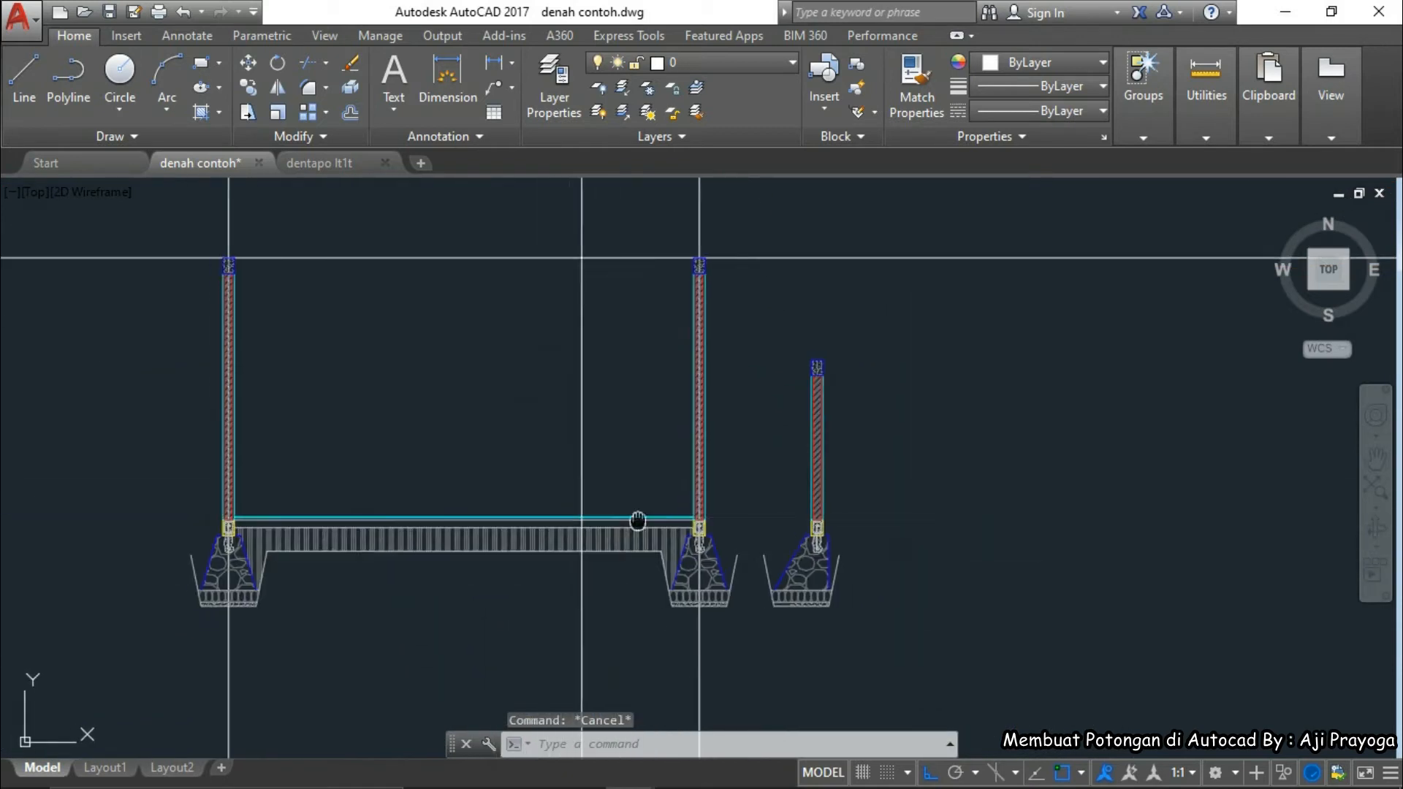
{"action": "scroll", "coordinate": [784, 595], "scroll_direction": "up", "scroll_amount": 3}
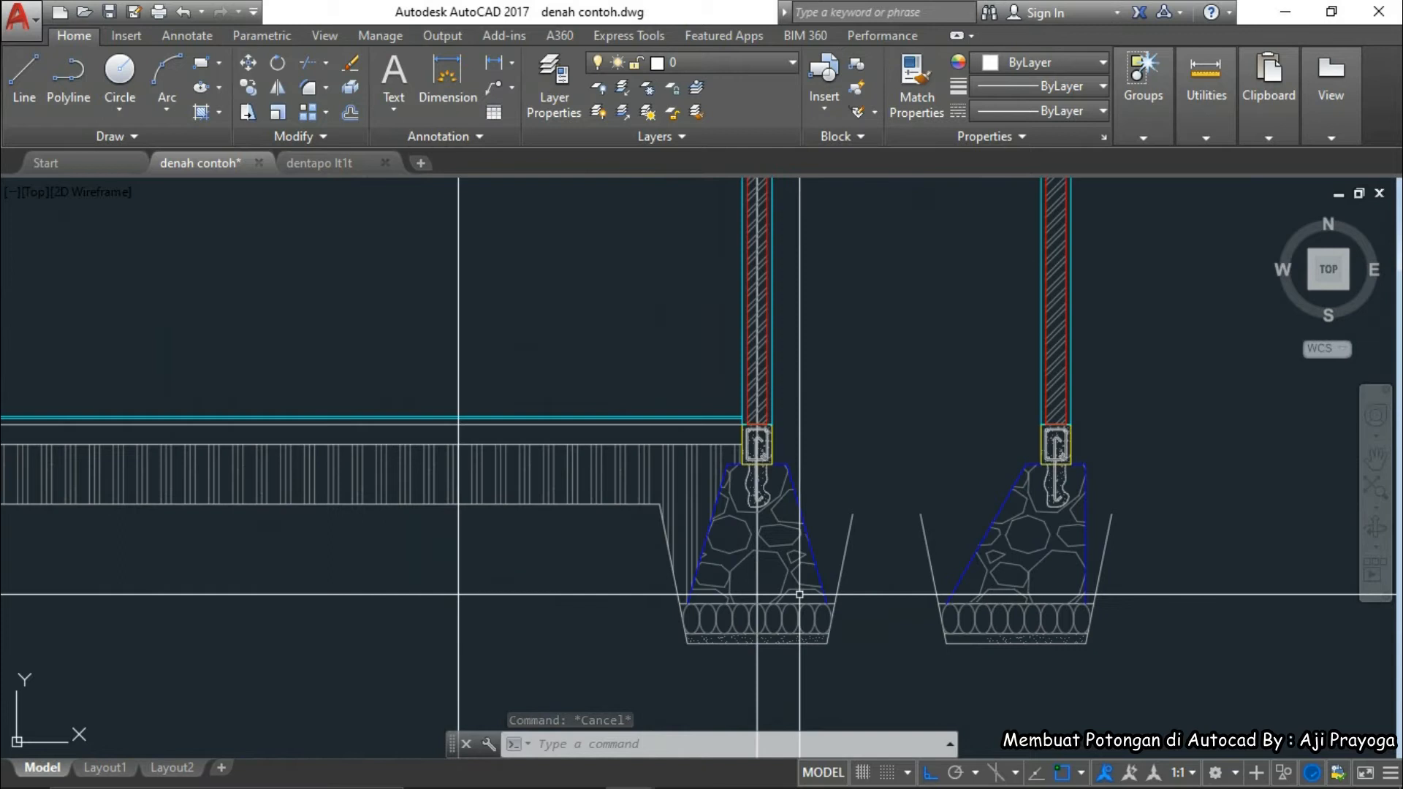
{"action": "left_click", "coordinate": [799, 594]}
{"action": "scroll", "coordinate": [797, 585], "scroll_direction": "up", "scroll_amount": 2}
{"action": "left_click", "coordinate": [775, 578]}
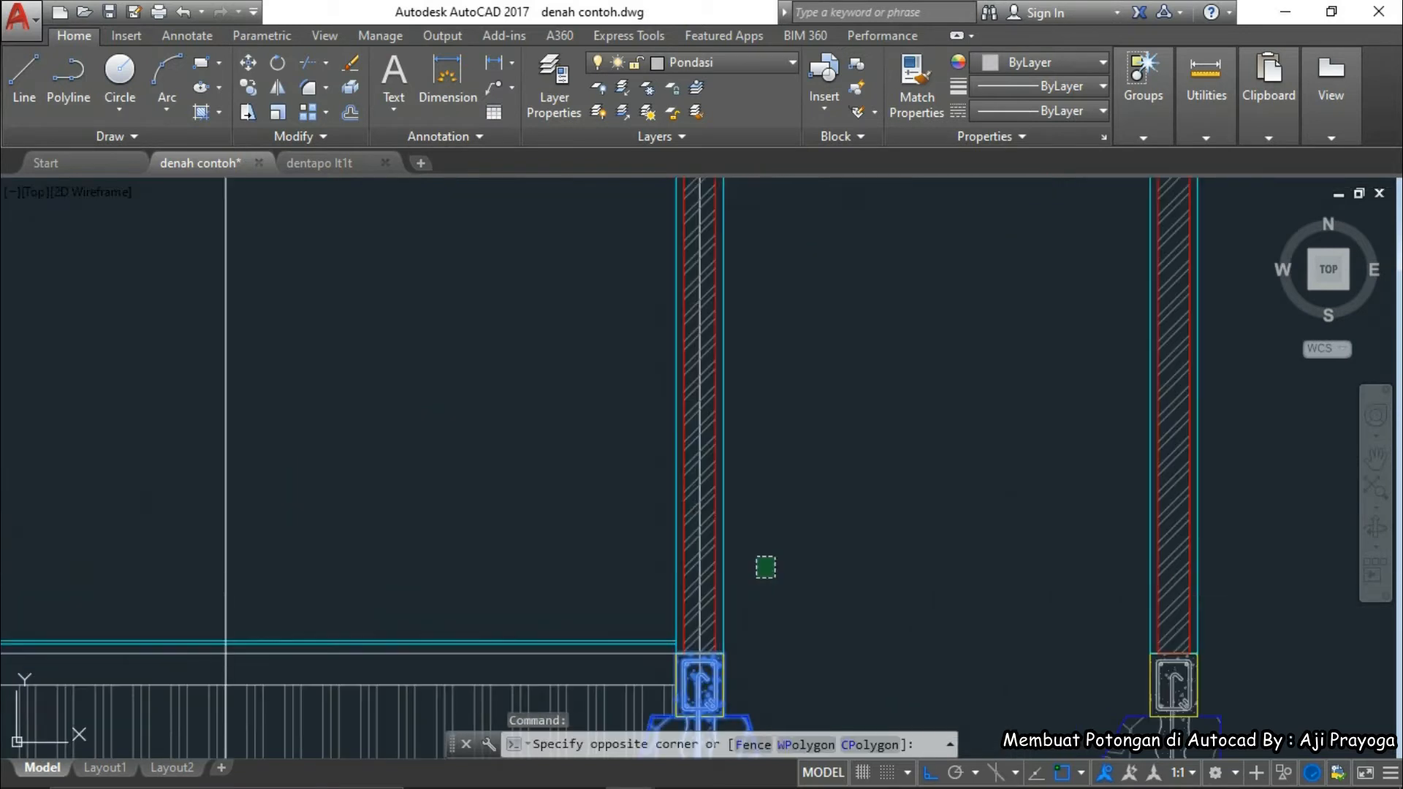
{"action": "scroll", "coordinate": [768, 570], "scroll_direction": "down", "scroll_amount": 3}
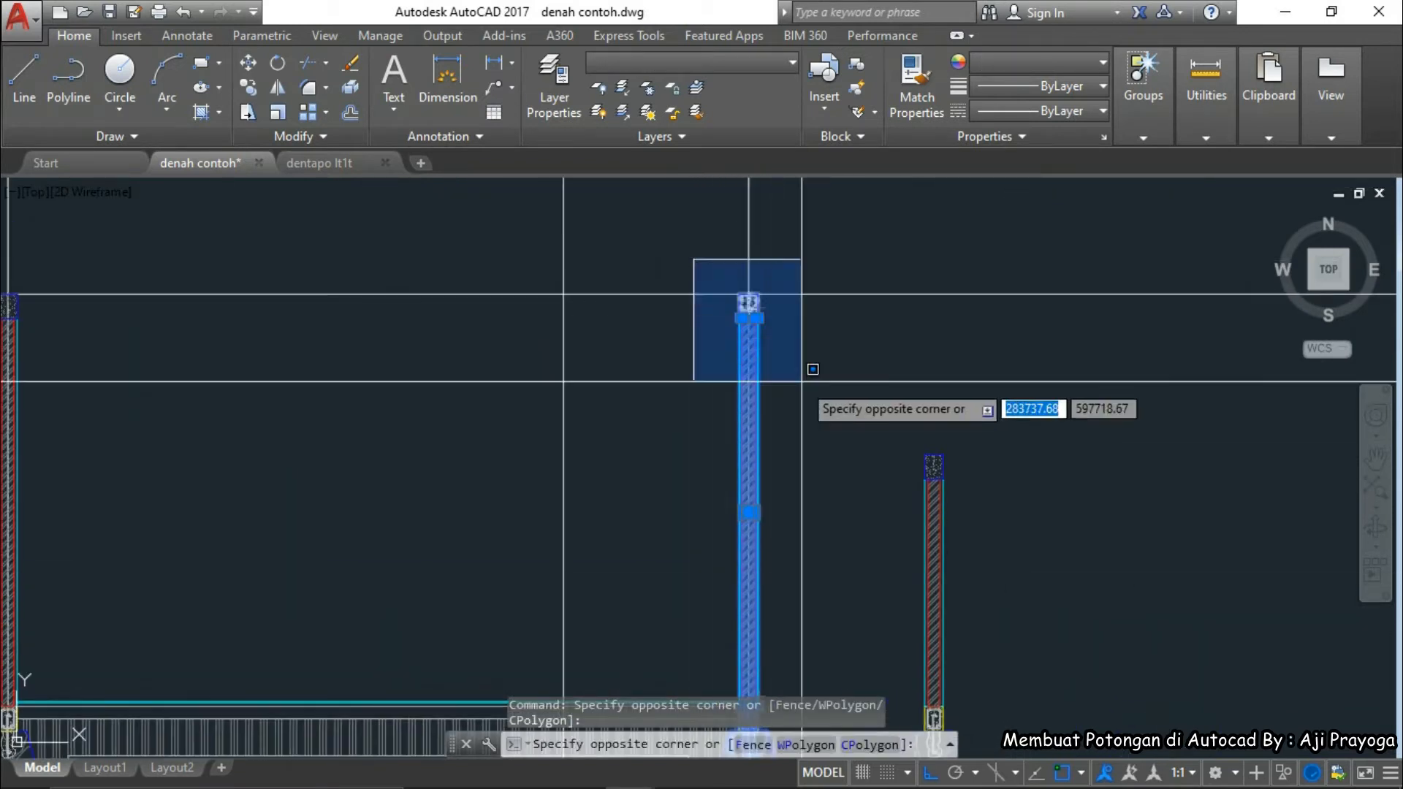
{"action": "left_click", "coordinate": [812, 369]}
{"action": "scroll", "coordinate": [804, 380], "scroll_direction": "down", "scroll_amount": 6}
{"action": "scroll", "coordinate": [126, 539], "scroll_direction": "up", "scroll_amount": 7}
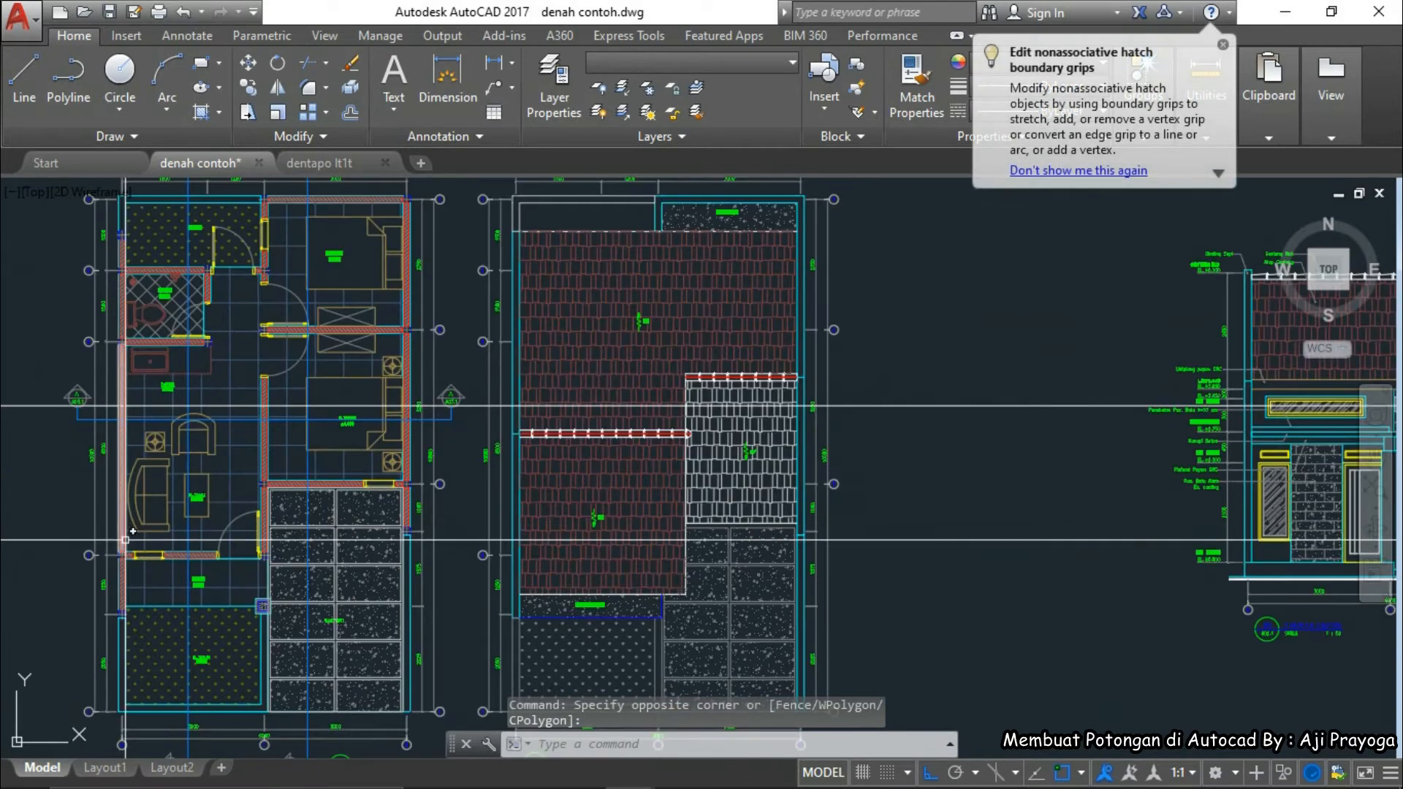
{"action": "scroll", "coordinate": [125, 398], "scroll_direction": "down", "scroll_amount": 5}
{"action": "scroll", "coordinate": [641, 417], "scroll_direction": "up", "scroll_amount": 8}
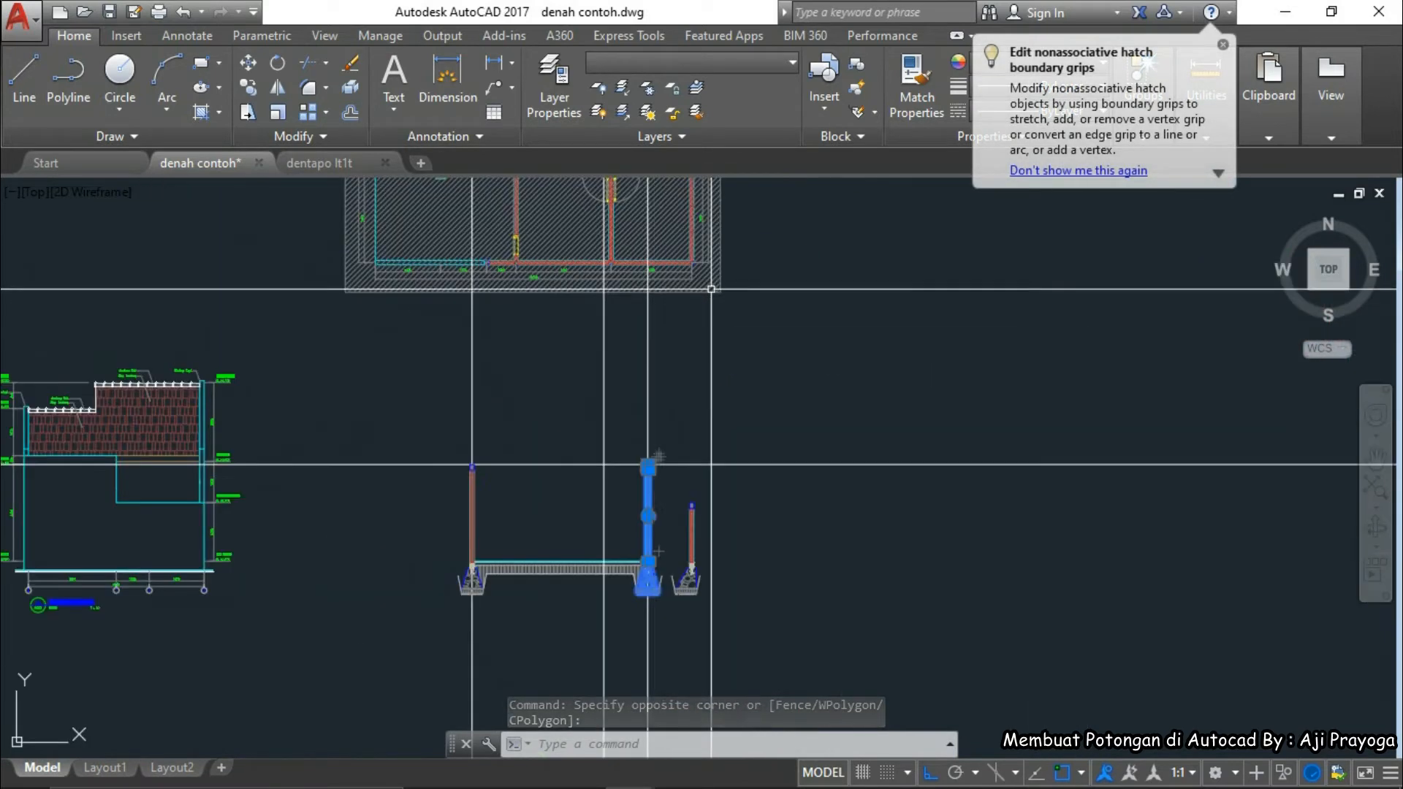
{"action": "scroll", "coordinate": [640, 412], "scroll_direction": "up", "scroll_amount": 5}
{"action": "scroll", "coordinate": [804, 511], "scroll_direction": "down", "scroll_amount": 2}
{"action": "type", "text": "co"}
{"action": "key", "text": "Return"}
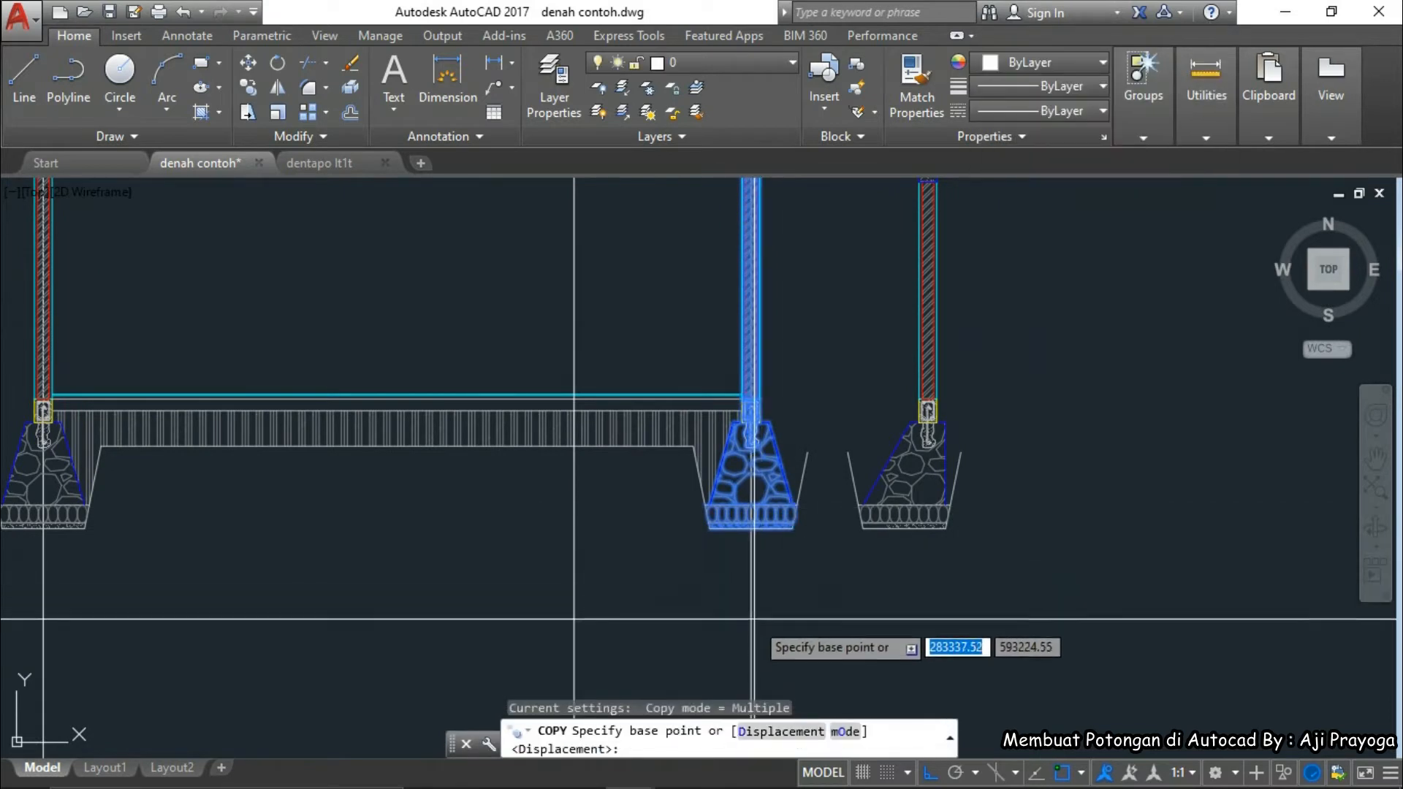
{"action": "left_click", "coordinate": [751, 630]}
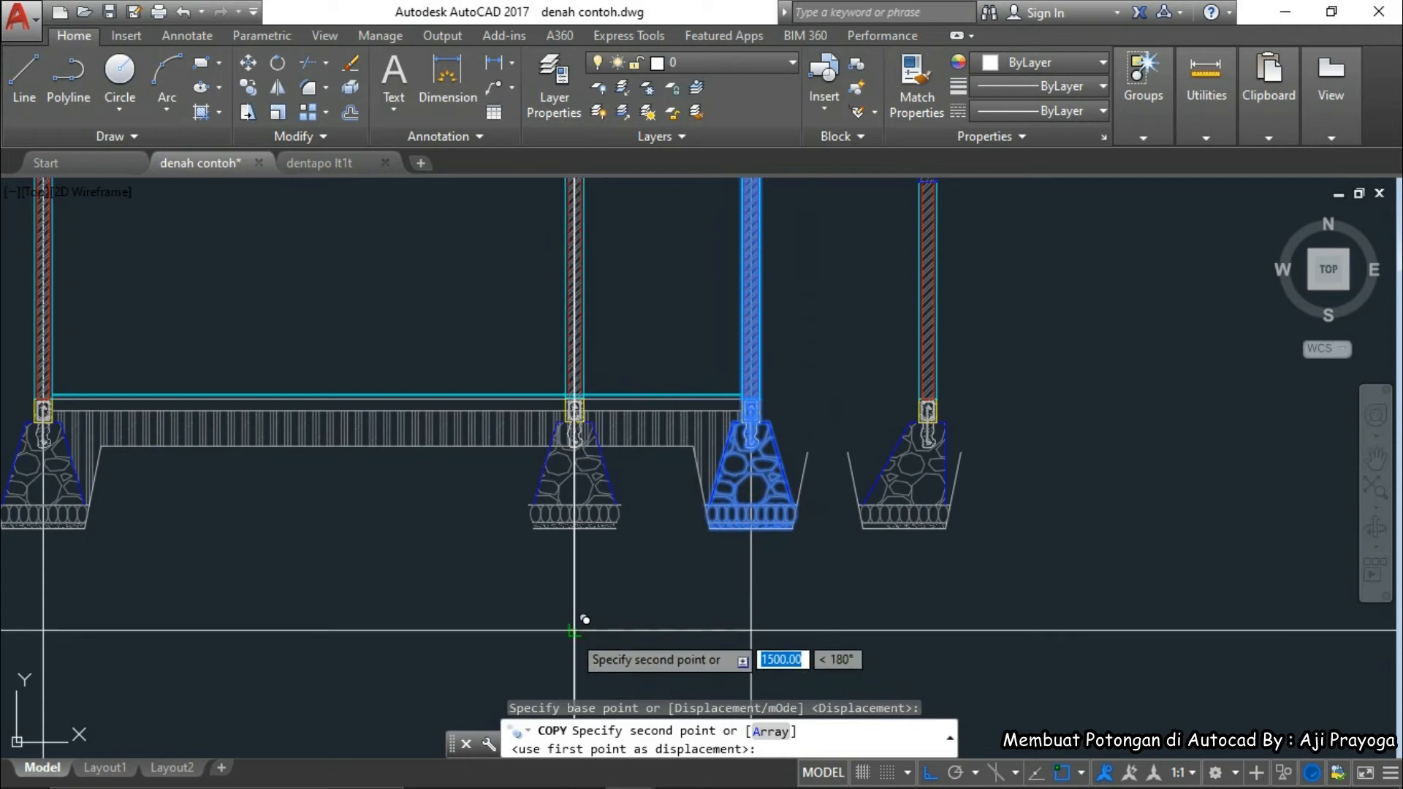
{"action": "left_click", "coordinate": [575, 630]}
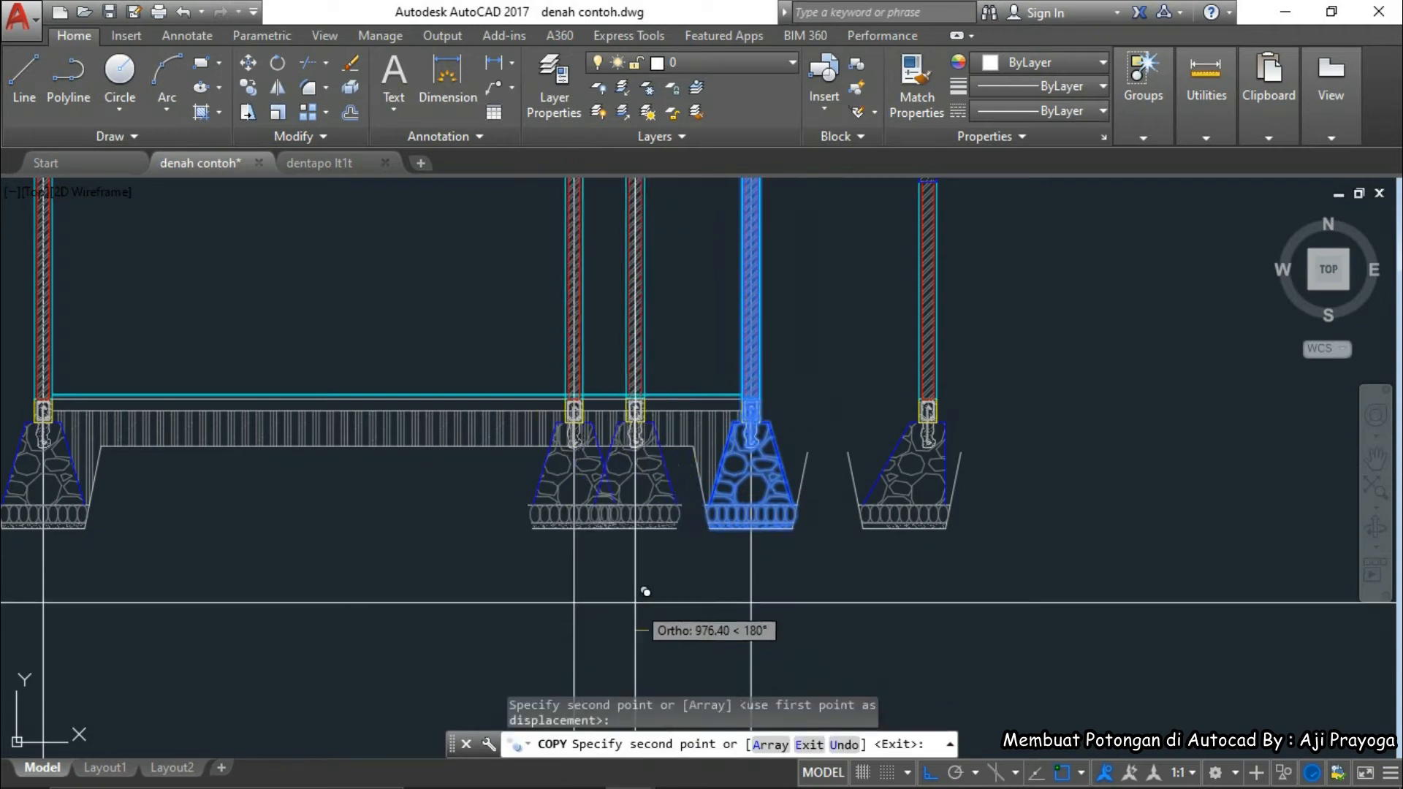
{"action": "scroll", "coordinate": [611, 585], "scroll_direction": "down", "scroll_amount": 2}
{"action": "key", "text": "Escape"}
- Copy the two slanted excavation lines of the foundation at the floor's right edge to the base of the new middle foundation
{"action": "scroll", "coordinate": [610, 580], "scroll_direction": "up", "scroll_amount": 5}
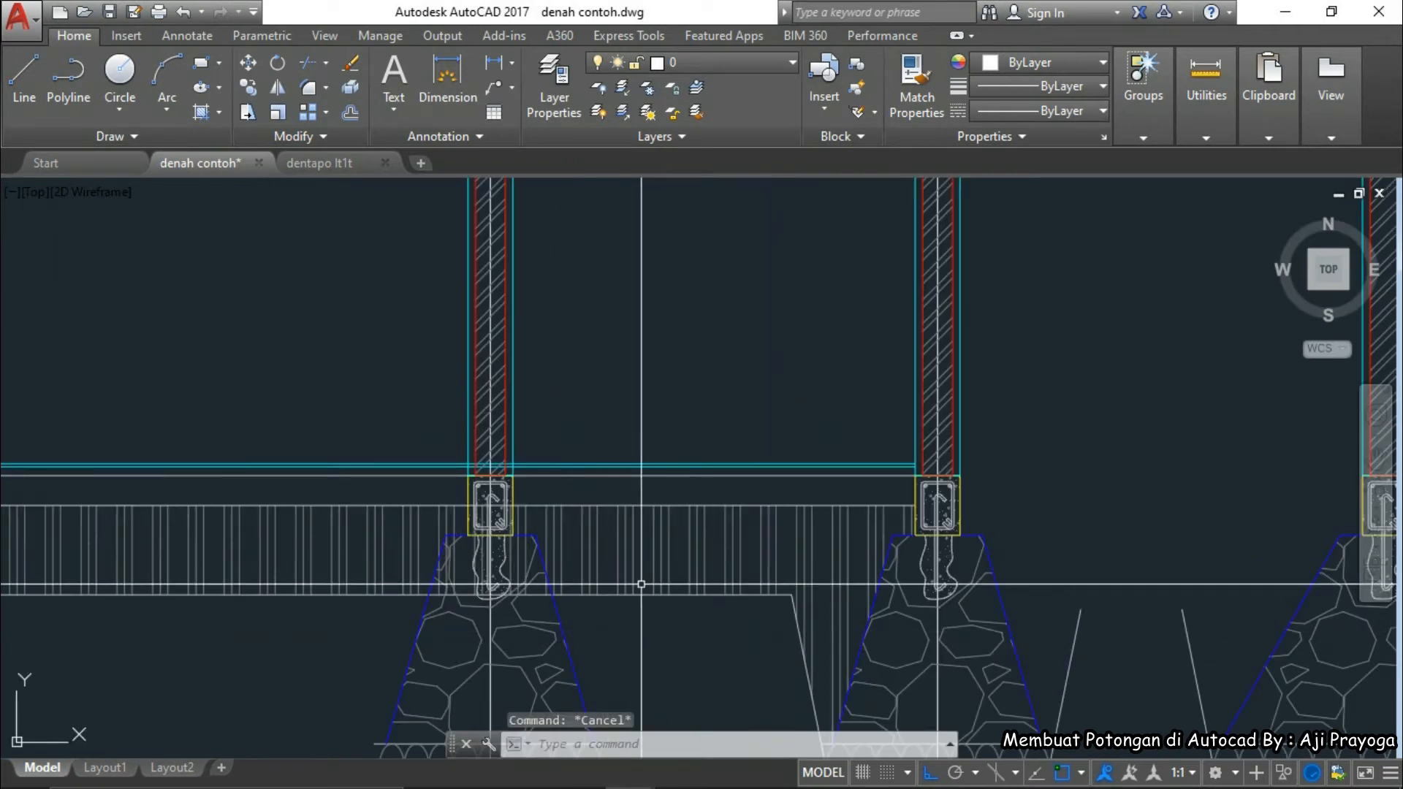
{"action": "scroll", "coordinate": [641, 584], "scroll_direction": "down", "scroll_amount": 5}
{"action": "scroll", "coordinate": [804, 495], "scroll_direction": "up", "scroll_amount": 4}
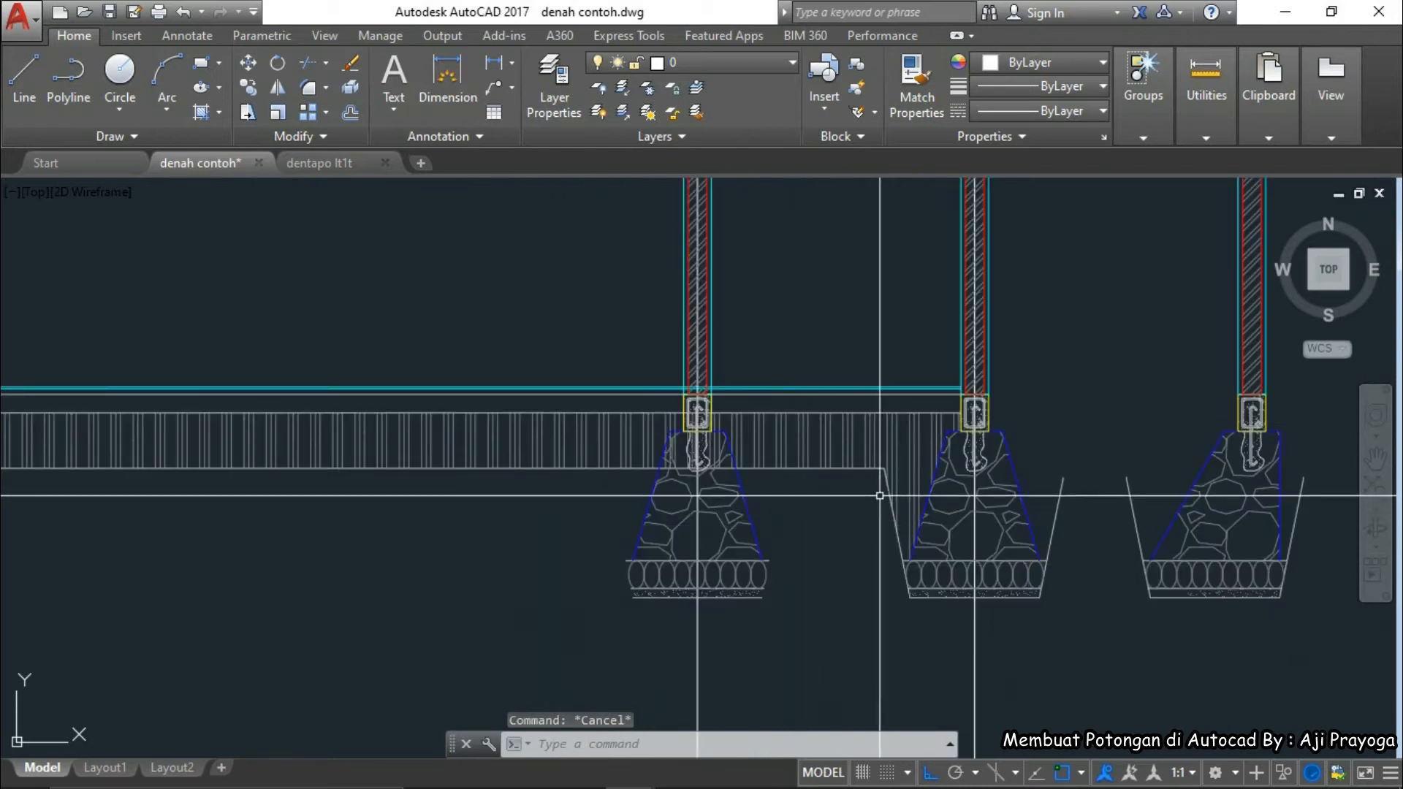
{"action": "scroll", "coordinate": [880, 495], "scroll_direction": "up", "scroll_amount": 2}
{"action": "scroll", "coordinate": [840, 495], "scroll_direction": "down", "scroll_amount": 4}
{"action": "scroll", "coordinate": [867, 546], "scroll_direction": "up", "scroll_amount": 2}
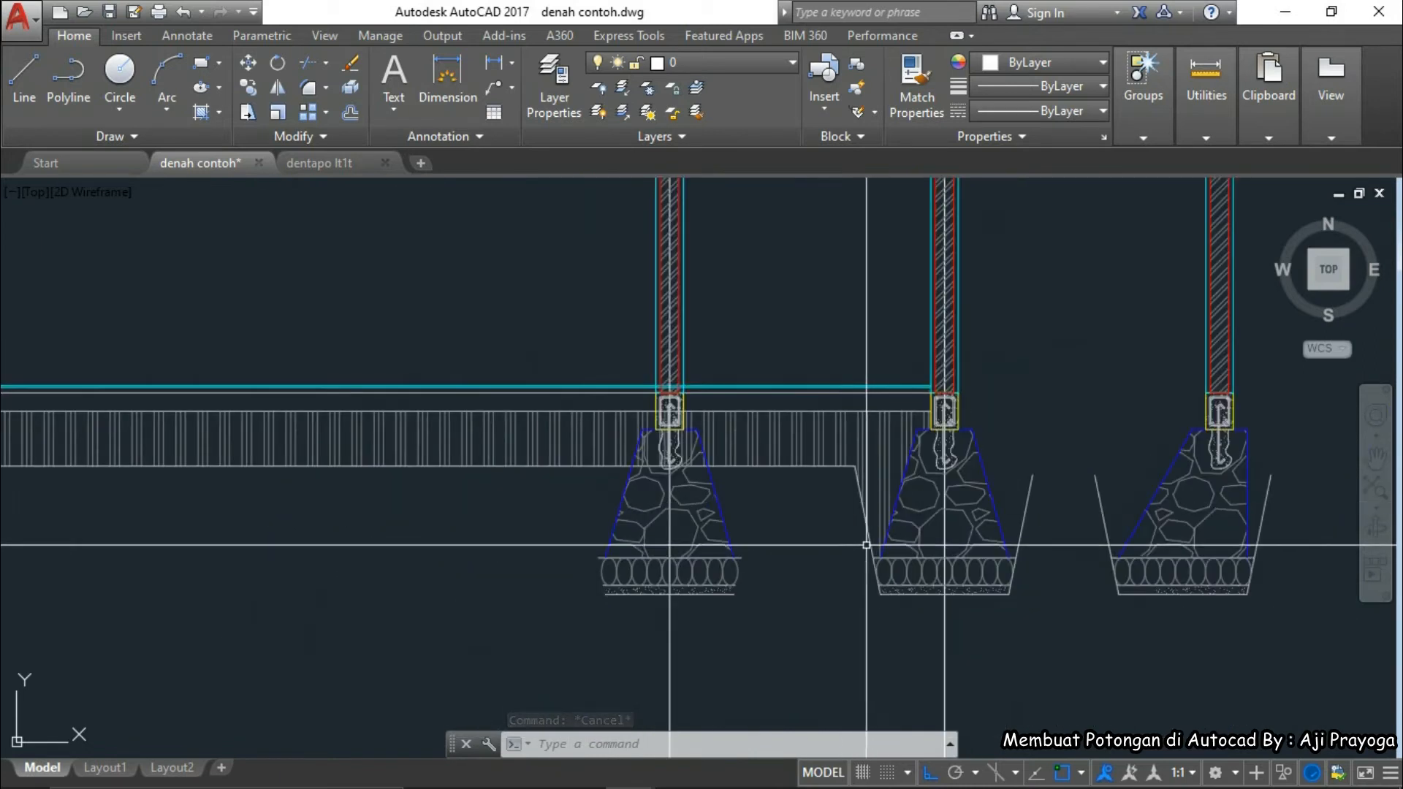
{"action": "left_click", "coordinate": [1024, 512]}
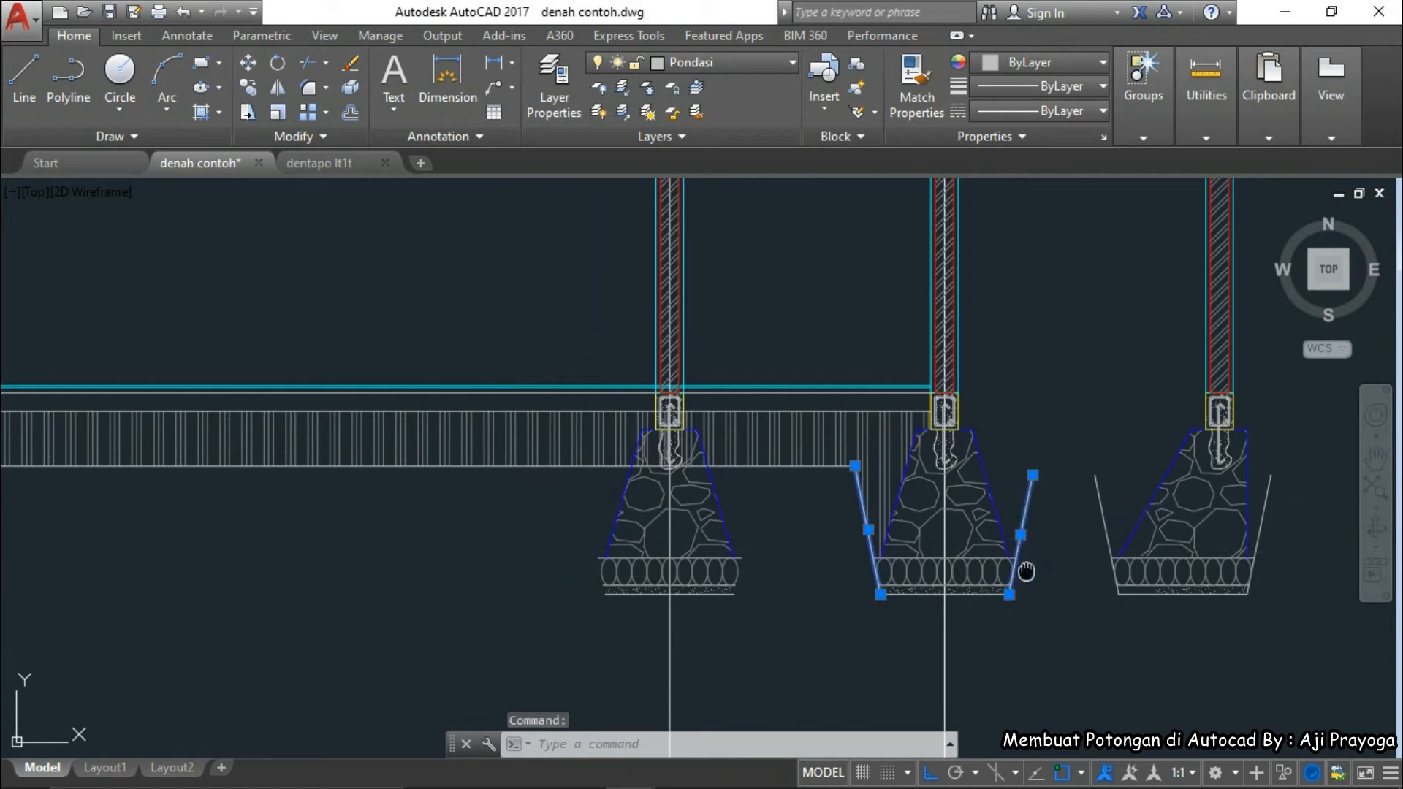
{"action": "scroll", "coordinate": [1024, 570], "scroll_direction": "up", "scroll_amount": 1}
{"action": "type", "text": "co"}
{"action": "key", "text": "Return"}
{"action": "scroll", "coordinate": [900, 584], "scroll_direction": "up", "scroll_amount": 4}
{"action": "left_click", "coordinate": [900, 585]}
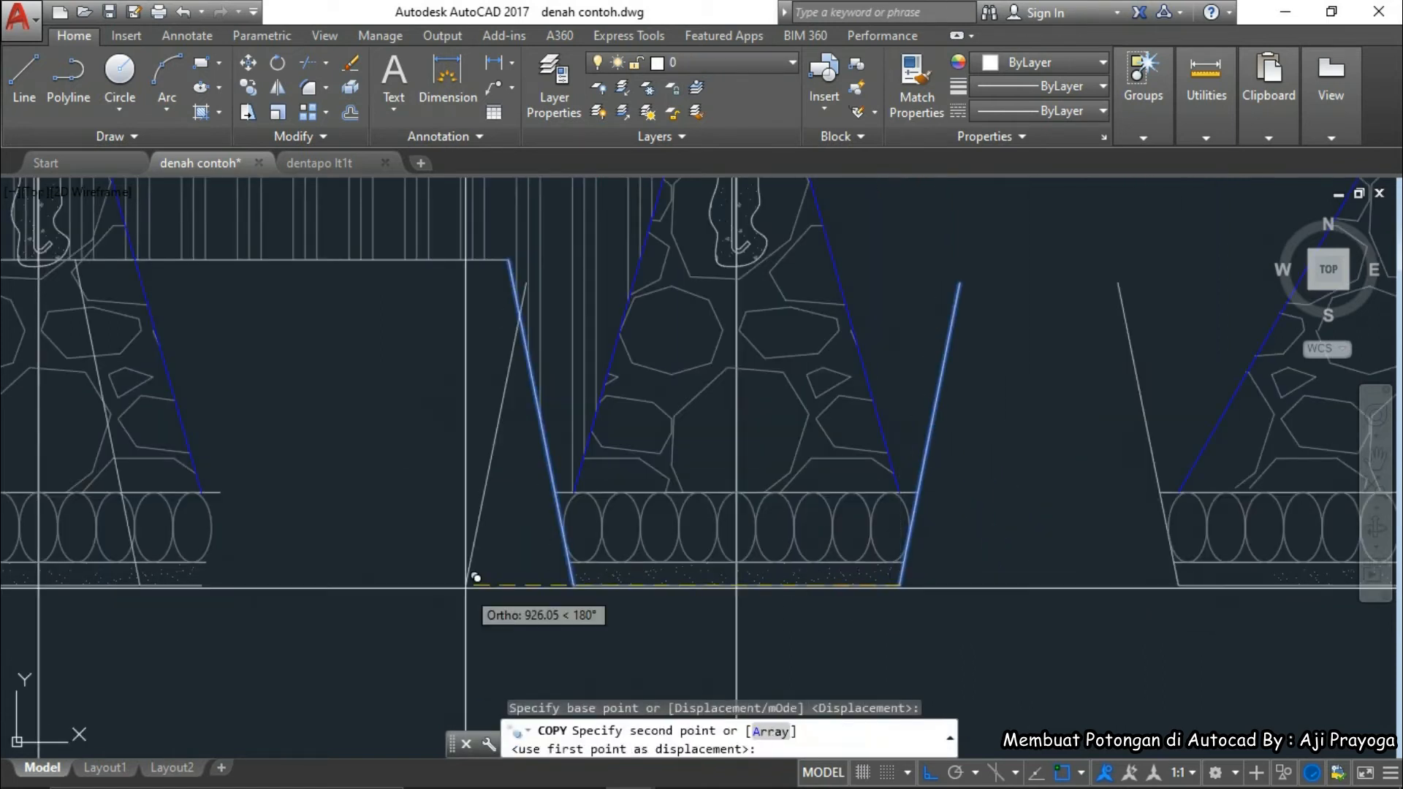
{"action": "scroll", "coordinate": [512, 576], "scroll_direction": "down", "scroll_amount": 2}
{"action": "left_click", "coordinate": [482, 580]}
{"action": "key", "text": "Escape"}
{"action": "mouse_move", "coordinate": [554, 479]}
{"action": "middle_mouse_down"}
{"action": "mouse_move", "coordinate": [644, 507]}
{"action": "mouse_move", "coordinate": [642, 530]}
{"action": "middle_mouse_up"}
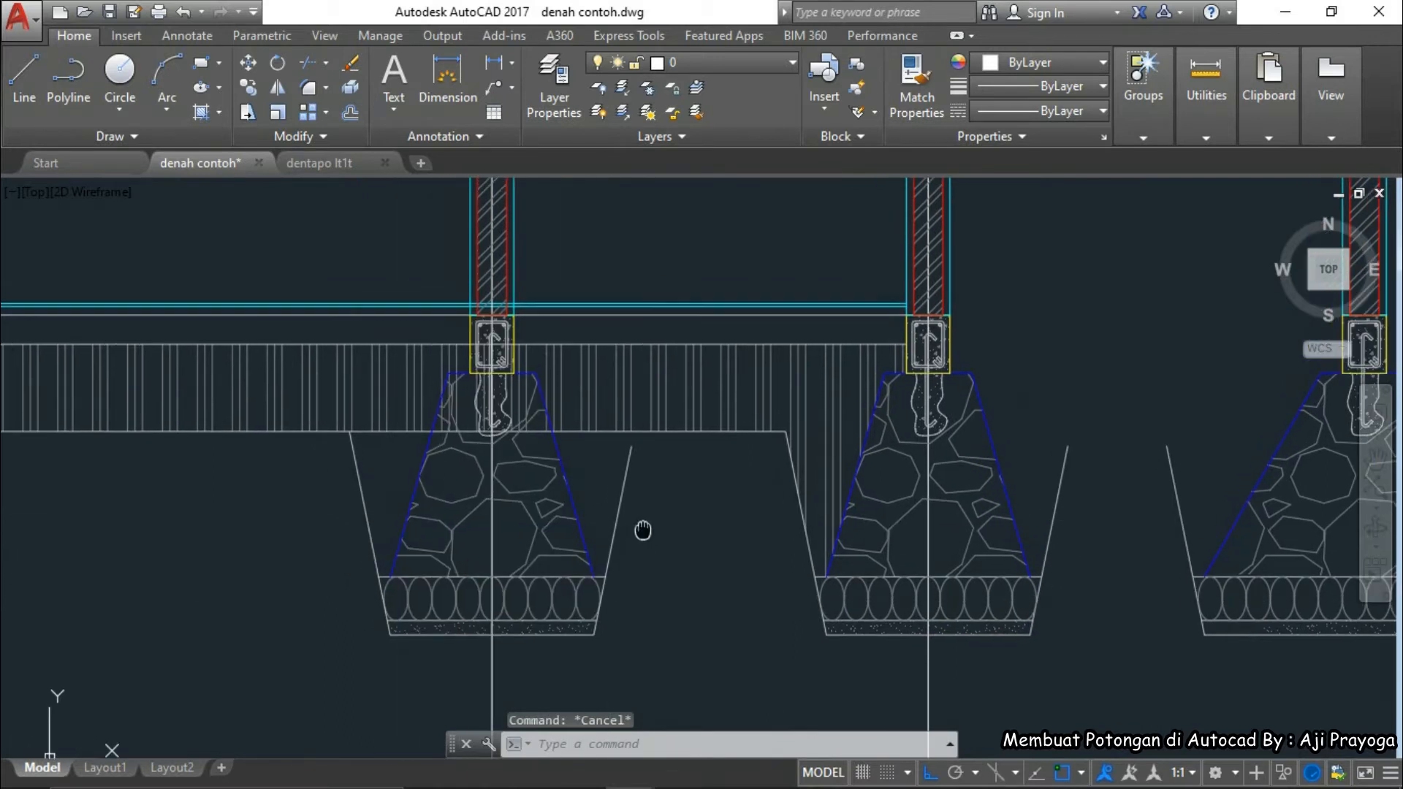
{"action": "type", "text": "f"}
{"action": "key", "text": "Return"}
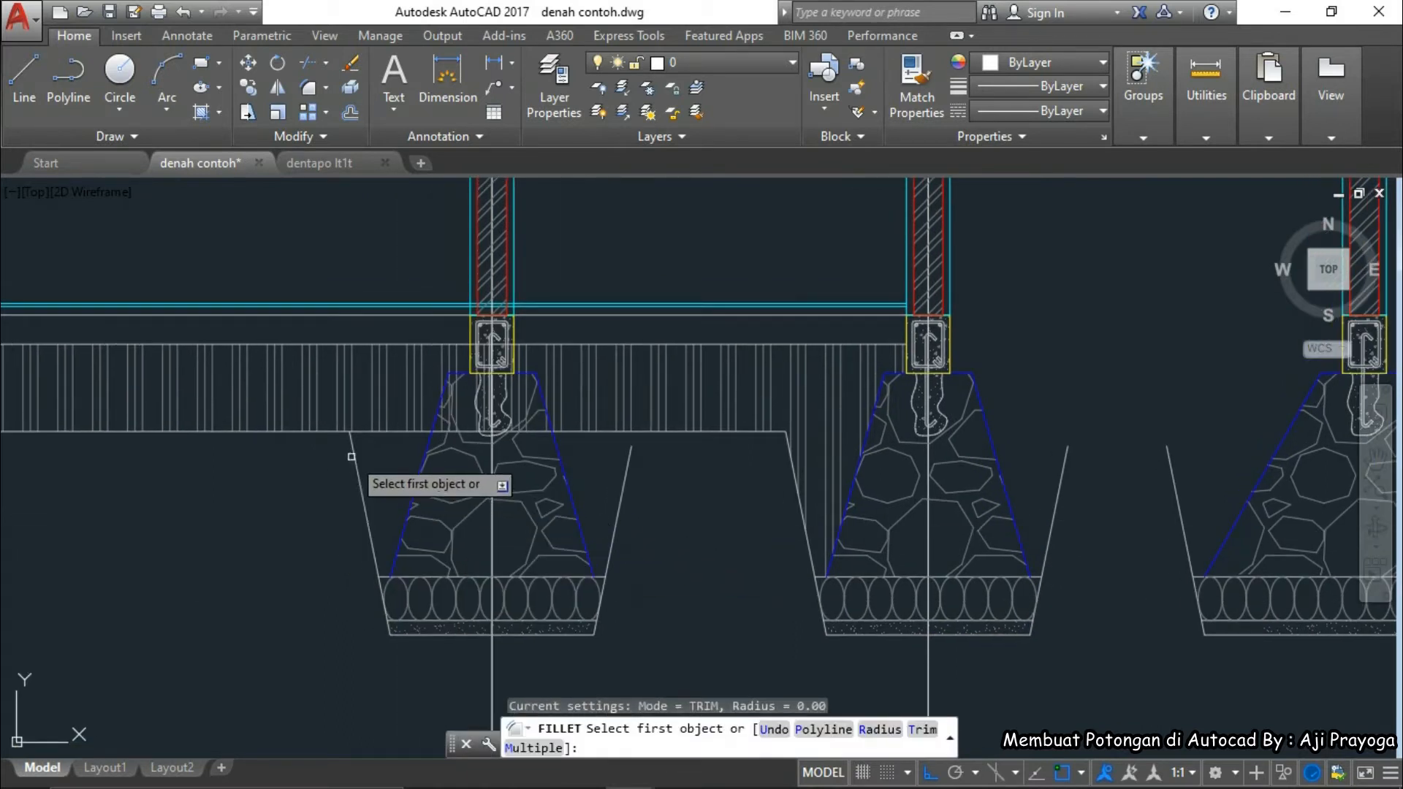
{"action": "left_click", "coordinate": [352, 457]}
{"action": "key", "text": "Escape"}
- Stretch the ground hatch's end edges 1500 mm to the left, from the floor's right-edge foundation to the new middle foundation
{"action": "left_click", "coordinate": [704, 439]}
{"action": "left_click", "coordinate": [673, 369]}
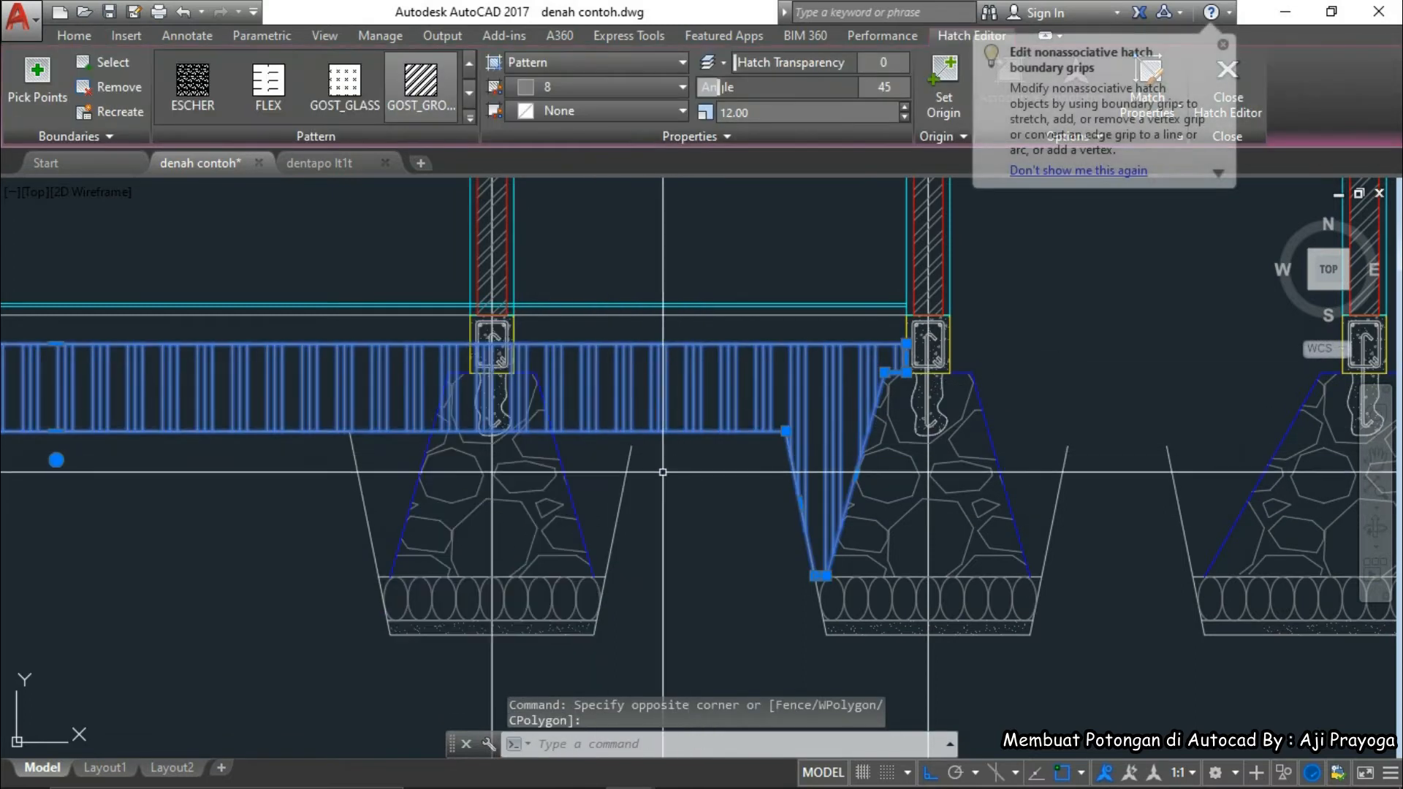
{"action": "scroll", "coordinate": [820, 574], "scroll_direction": "up", "scroll_amount": 3}
{"action": "scroll", "coordinate": [821, 587], "scroll_direction": "down", "scroll_amount": 3}
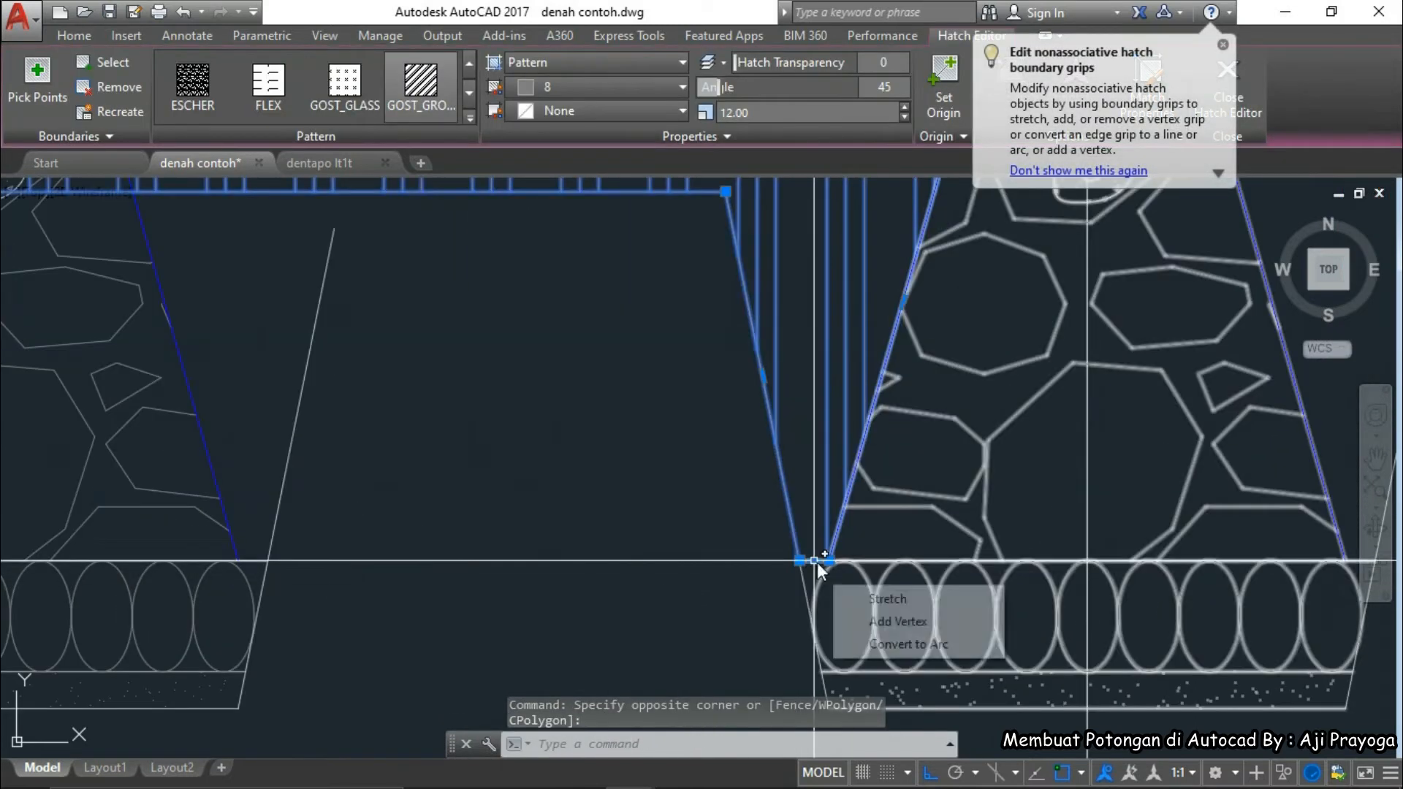
{"action": "middle_click_drag", "start_coordinate": [613, 363], "coordinate": [614, 425]}
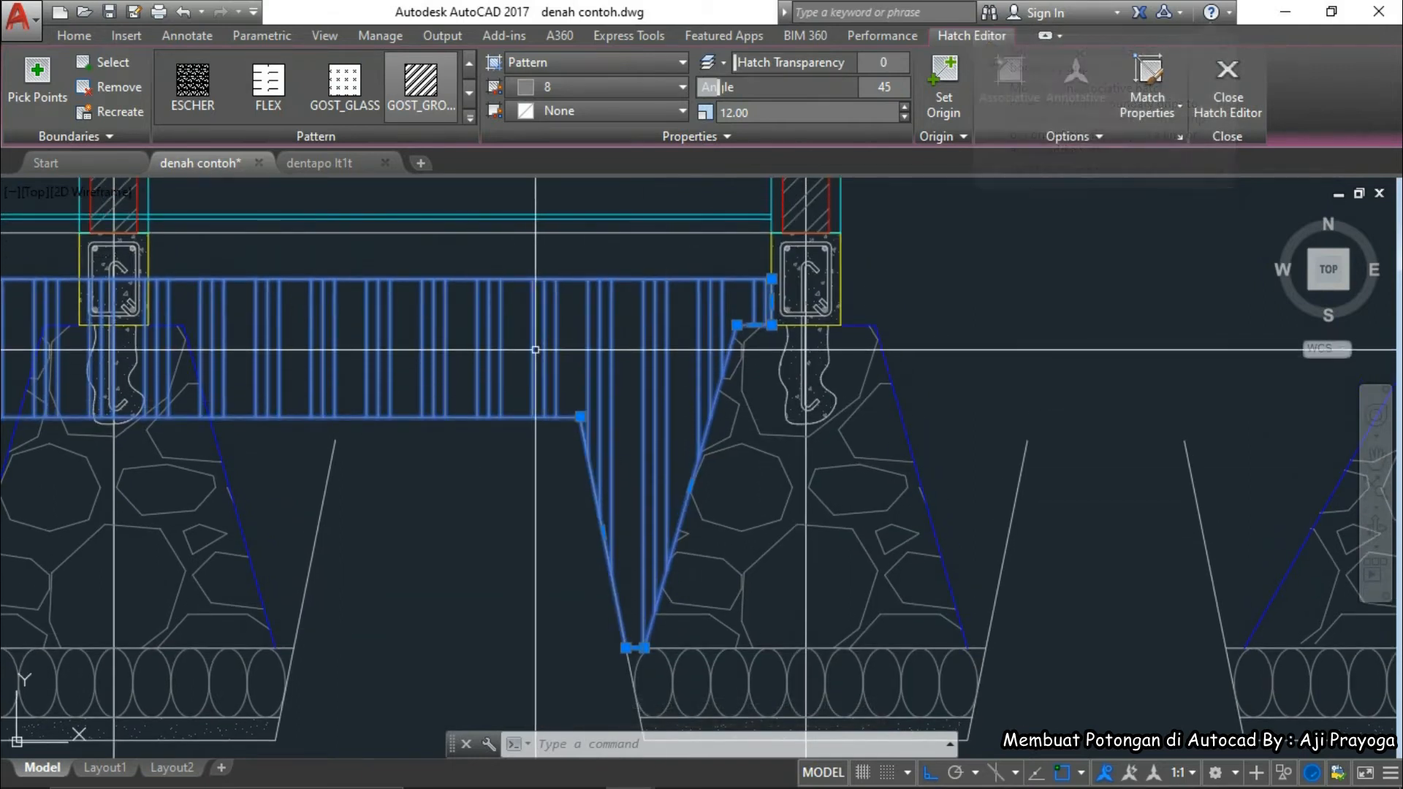
{"action": "scroll", "coordinate": [817, 478], "scroll_direction": "down", "scroll_amount": 3}
{"action": "scroll", "coordinate": [544, 401], "scroll_direction": "up", "scroll_amount": 3}
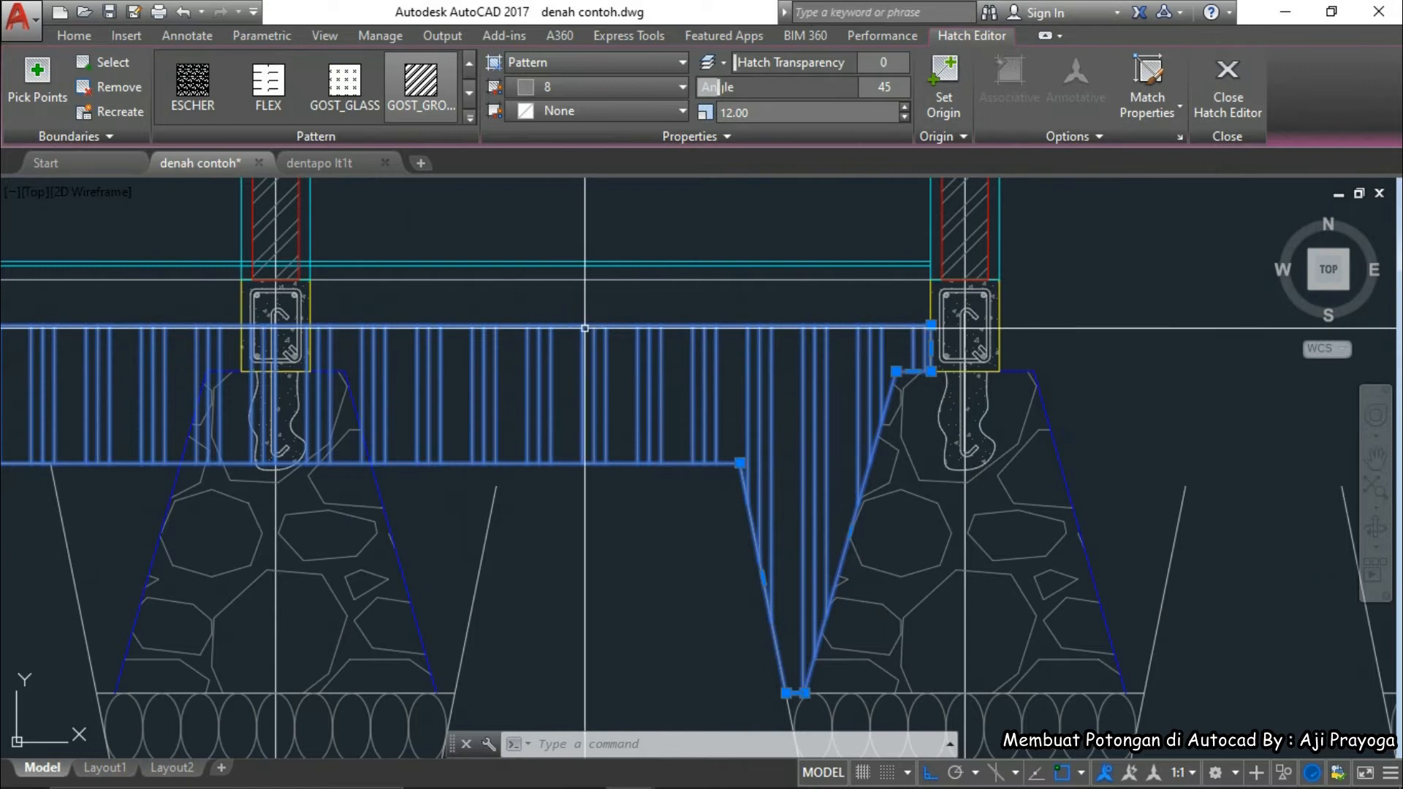
{"action": "middle_click_drag", "start_coordinate": [740, 614], "coordinate": [661, 502]}
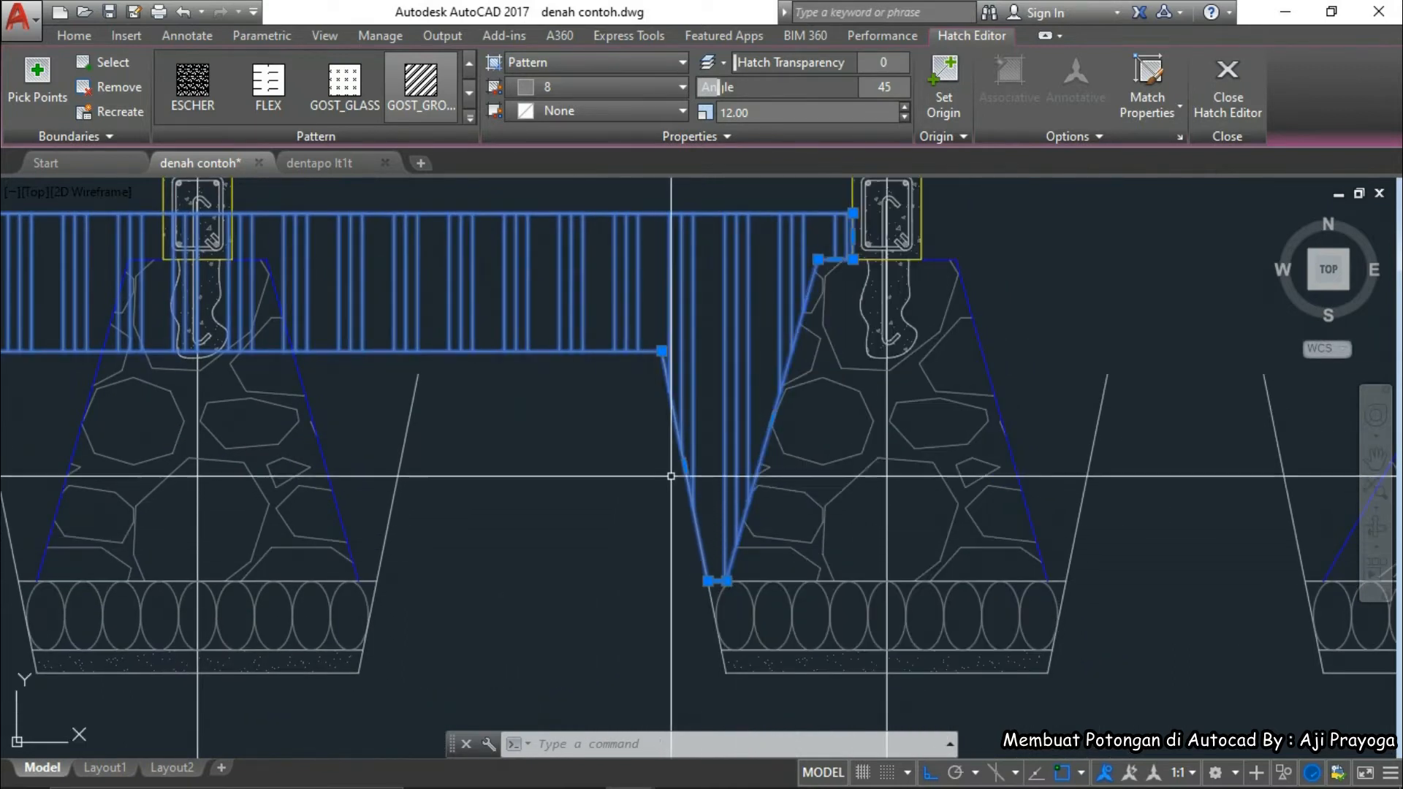
{"action": "scroll", "coordinate": [685, 465], "scroll_direction": "up", "scroll_amount": 4}
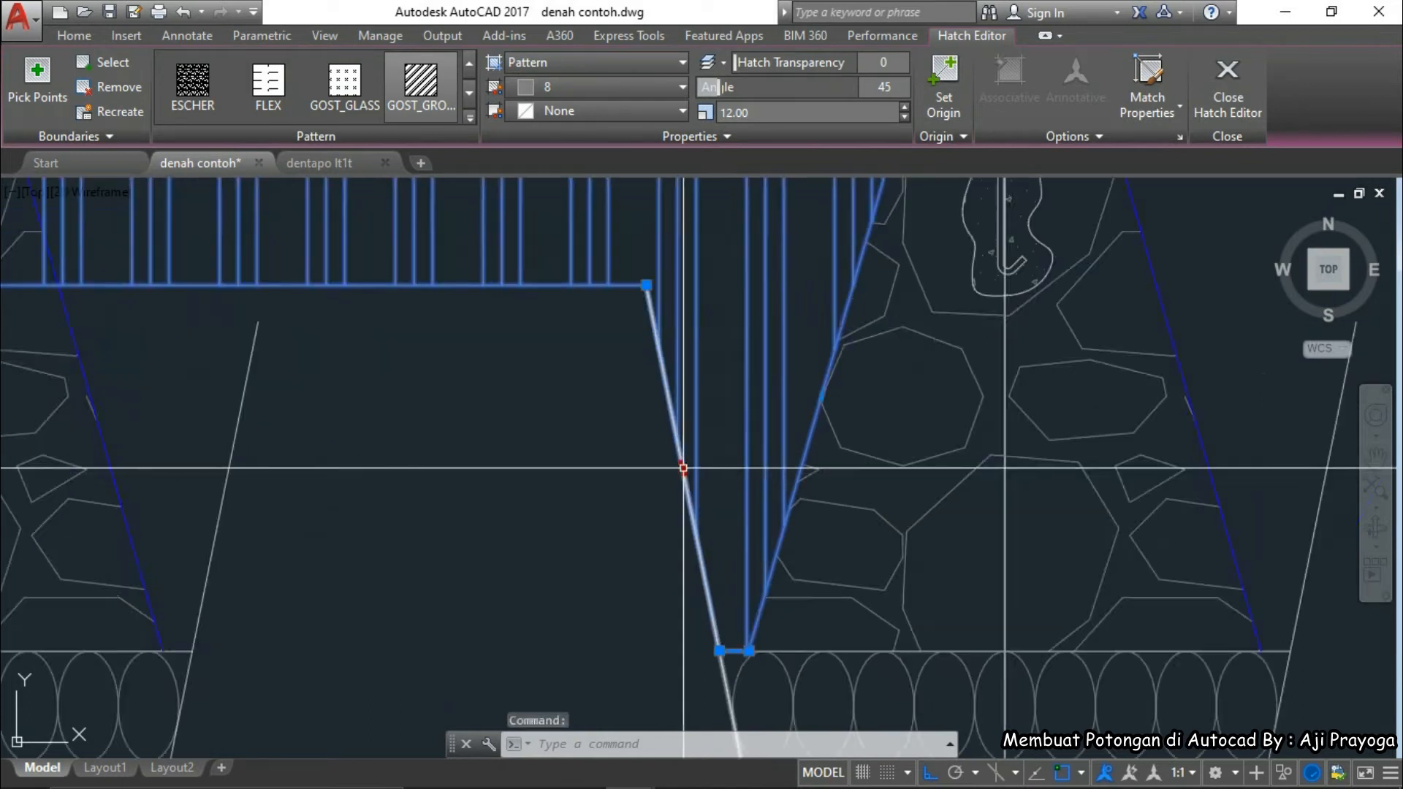
{"action": "scroll", "coordinate": [680, 453], "scroll_direction": "down", "scroll_amount": 4}
{"action": "scroll", "coordinate": [738, 600], "scroll_direction": "up", "scroll_amount": 4}
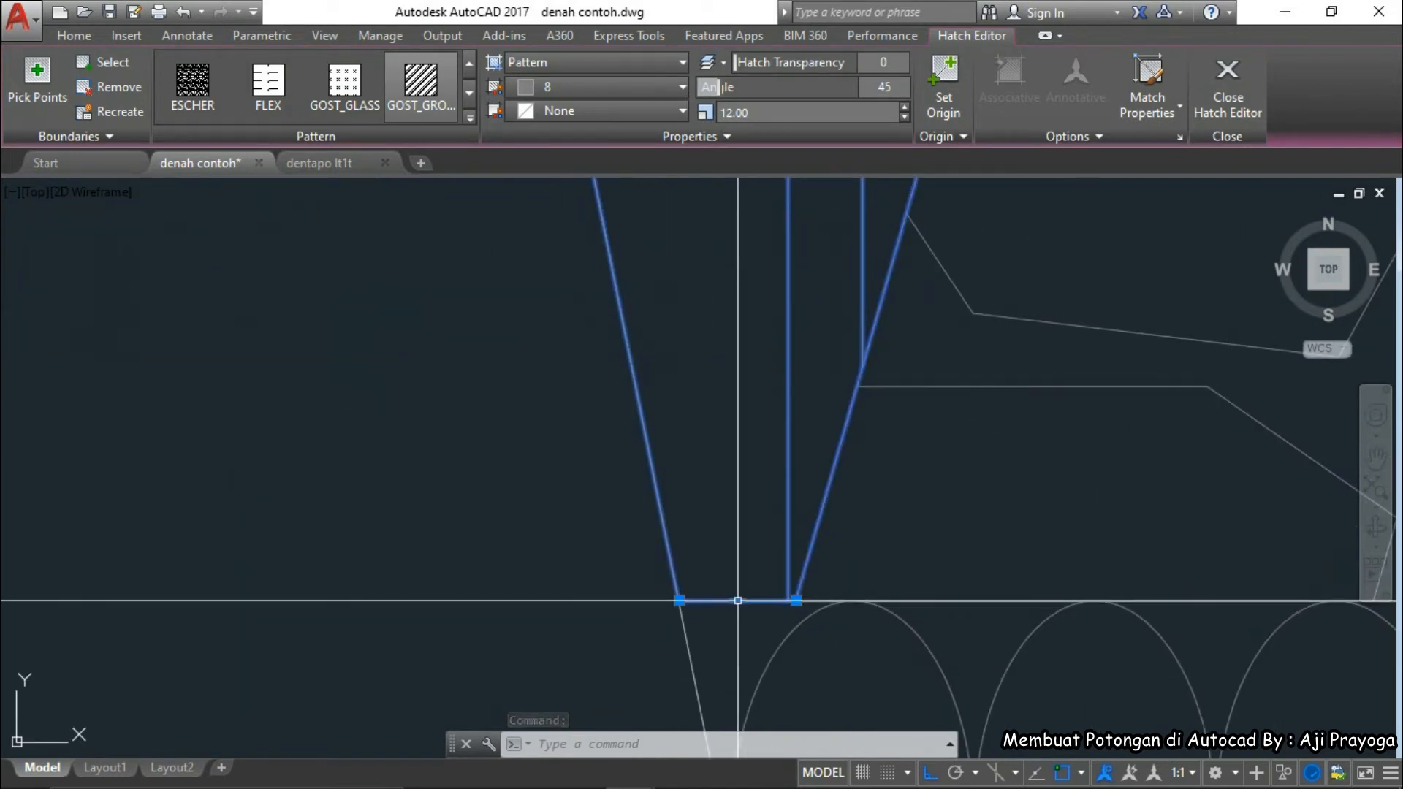
{"action": "scroll", "coordinate": [459, 609], "scroll_direction": "down", "scroll_amount": 5}
{"action": "scroll", "coordinate": [563, 455], "scroll_direction": "up", "scroll_amount": 4}
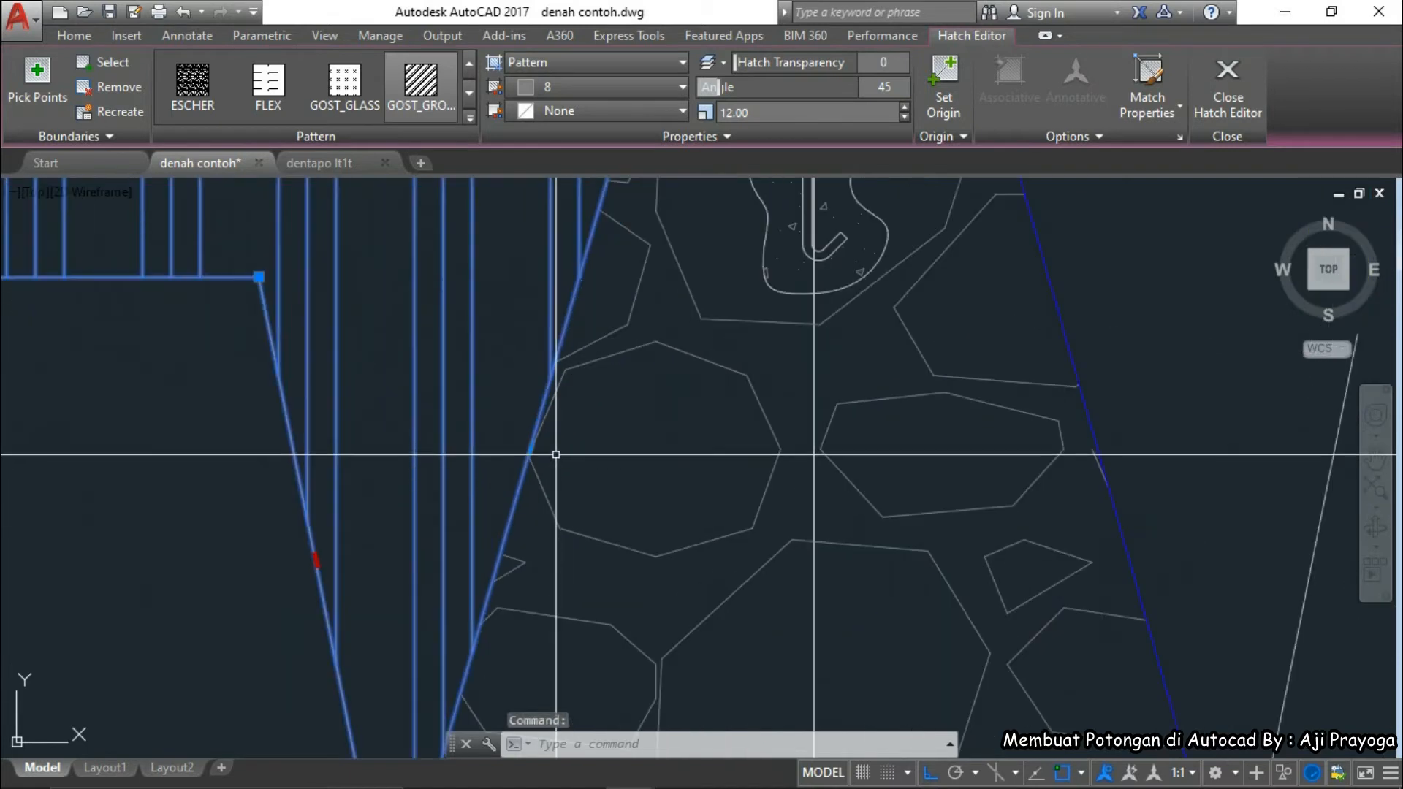
{"action": "scroll", "coordinate": [531, 447], "scroll_direction": "down", "scroll_amount": 5}
{"action": "scroll", "coordinate": [473, 459], "scroll_direction": "up", "scroll_amount": 6}
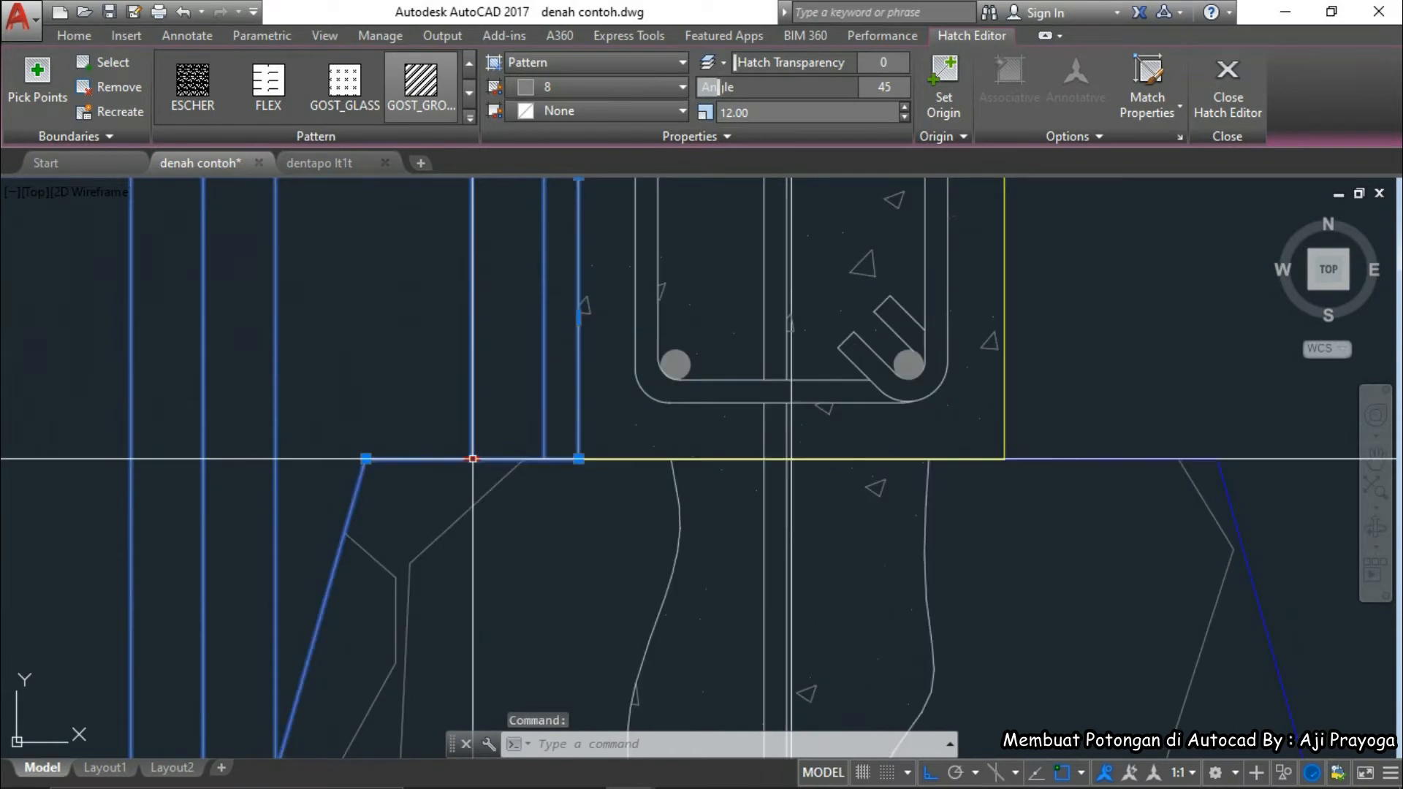
{"action": "scroll", "coordinate": [503, 491], "scroll_direction": "down", "scroll_amount": 3}
{"action": "scroll", "coordinate": [506, 497], "scroll_direction": "up", "scroll_amount": 6}
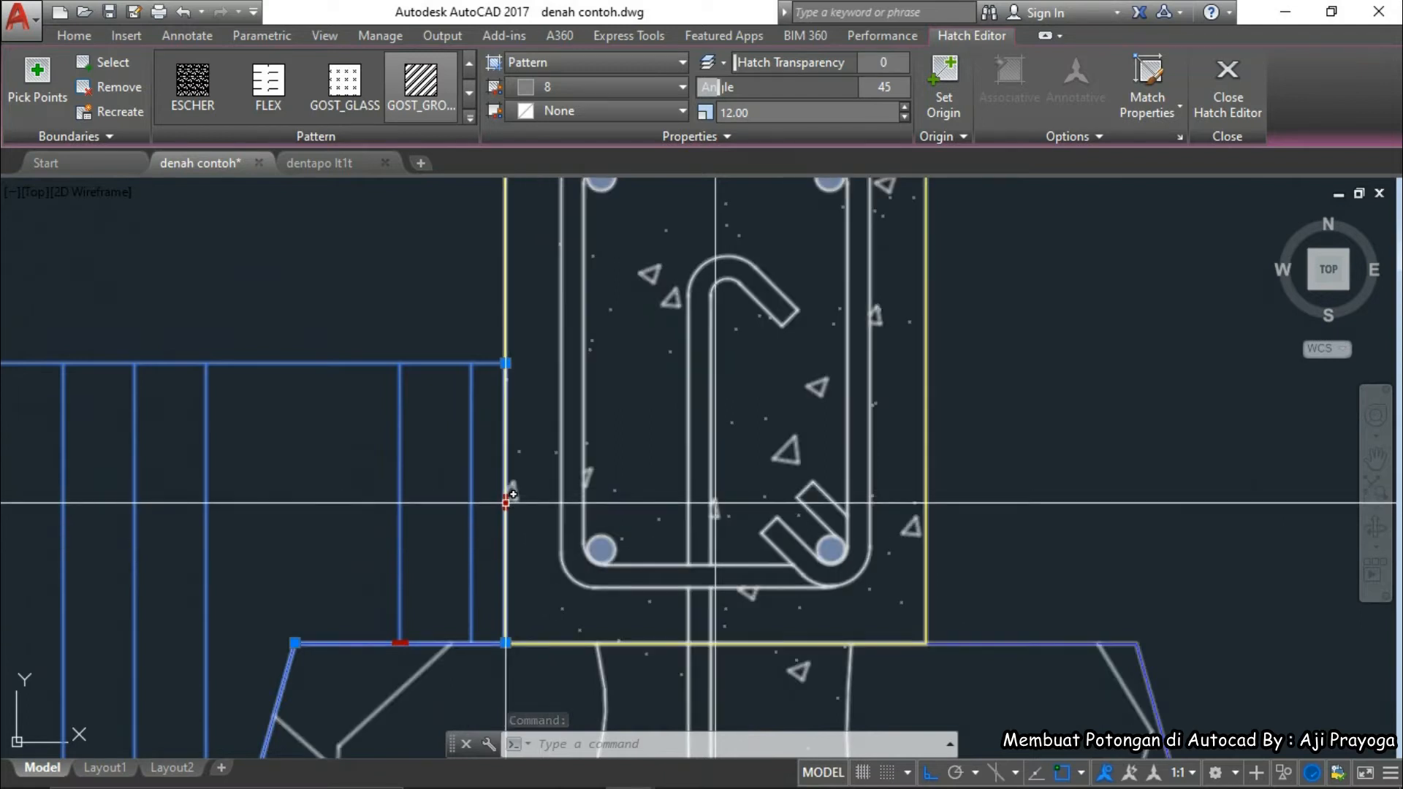
{"action": "left_click", "coordinate": [506, 502]}
{"action": "scroll", "coordinate": [600, 537], "scroll_direction": "down", "scroll_amount": 10}
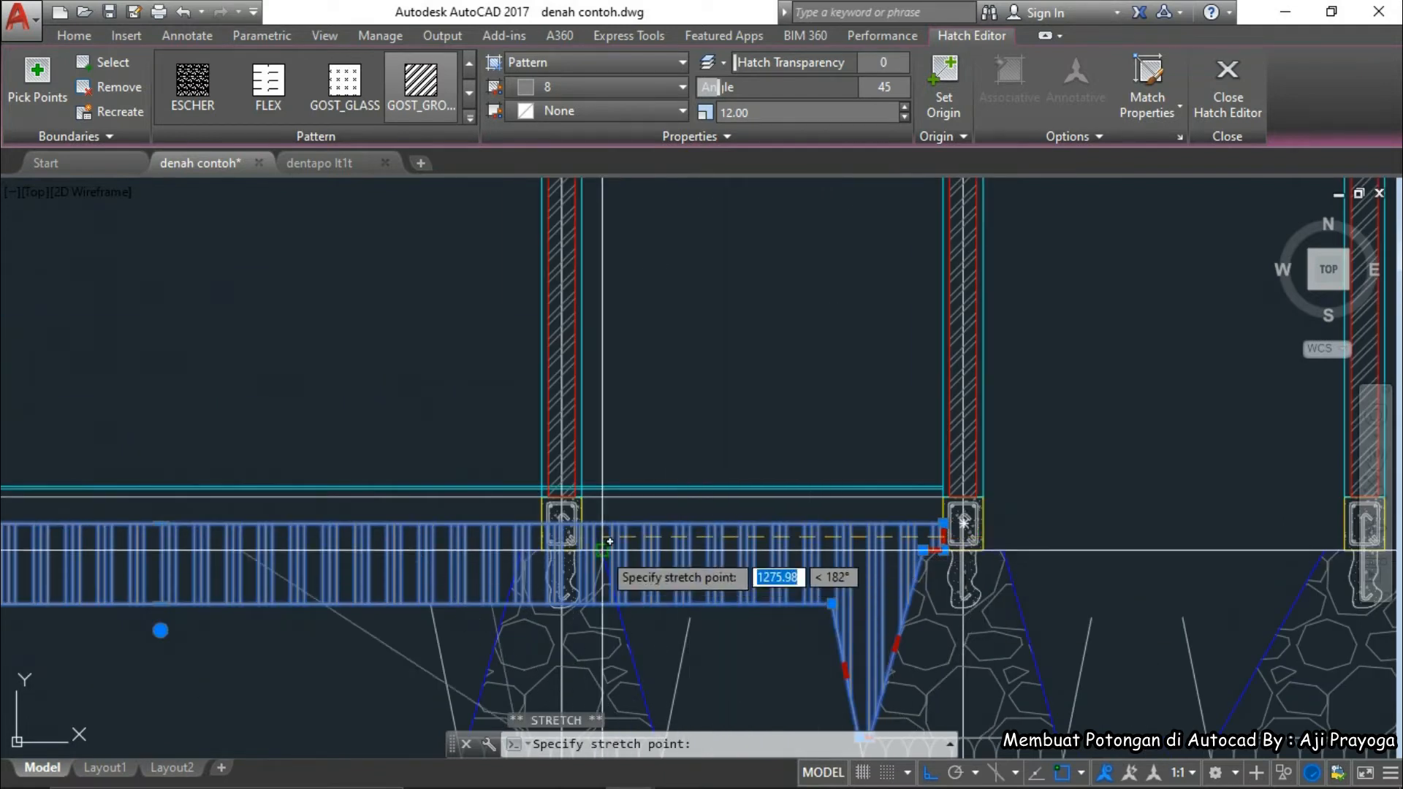
{"action": "scroll", "coordinate": [602, 549], "scroll_direction": "up", "scroll_amount": 9}
{"action": "scroll", "coordinate": [422, 550], "scroll_direction": "down", "scroll_amount": 6}
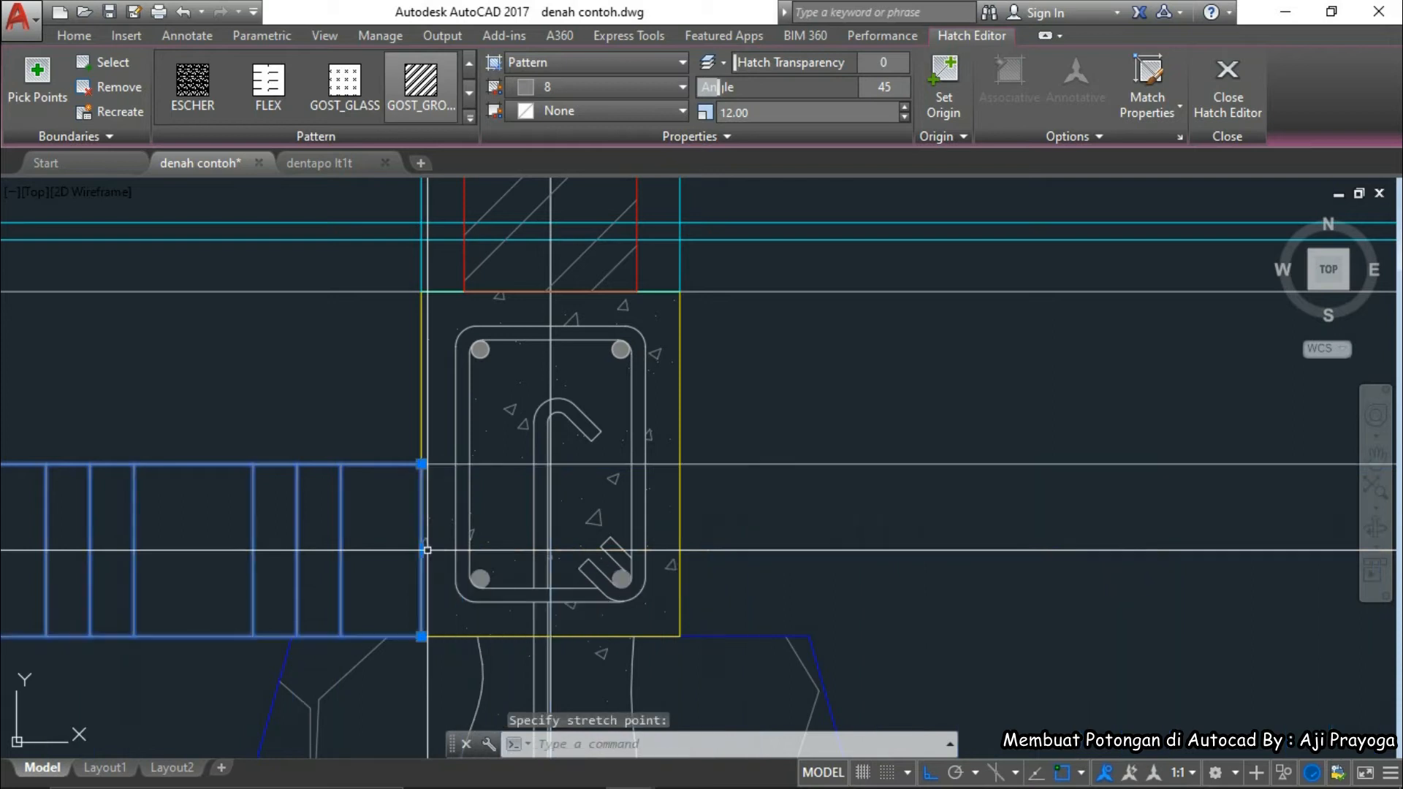
{"action": "left_click", "coordinate": [534, 583]}
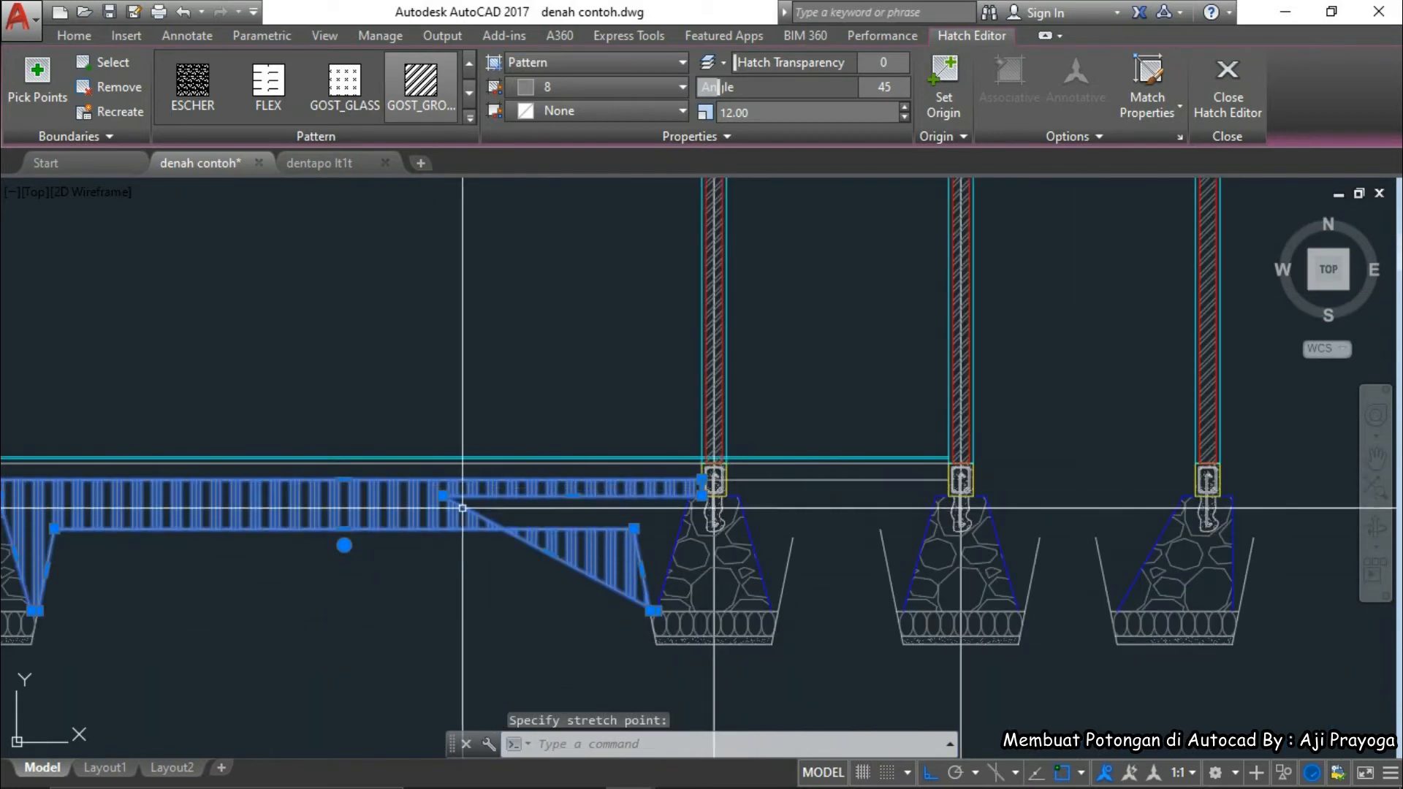
- Move the misplaced hatch vertex 1500 mm to the right, onto the upper left corner of the middle stone foundation
{"action": "scroll", "coordinate": [462, 507], "scroll_direction": "up", "scroll_amount": 4}
{"action": "scroll", "coordinate": [1066, 490], "scroll_direction": "up", "scroll_amount": 4}
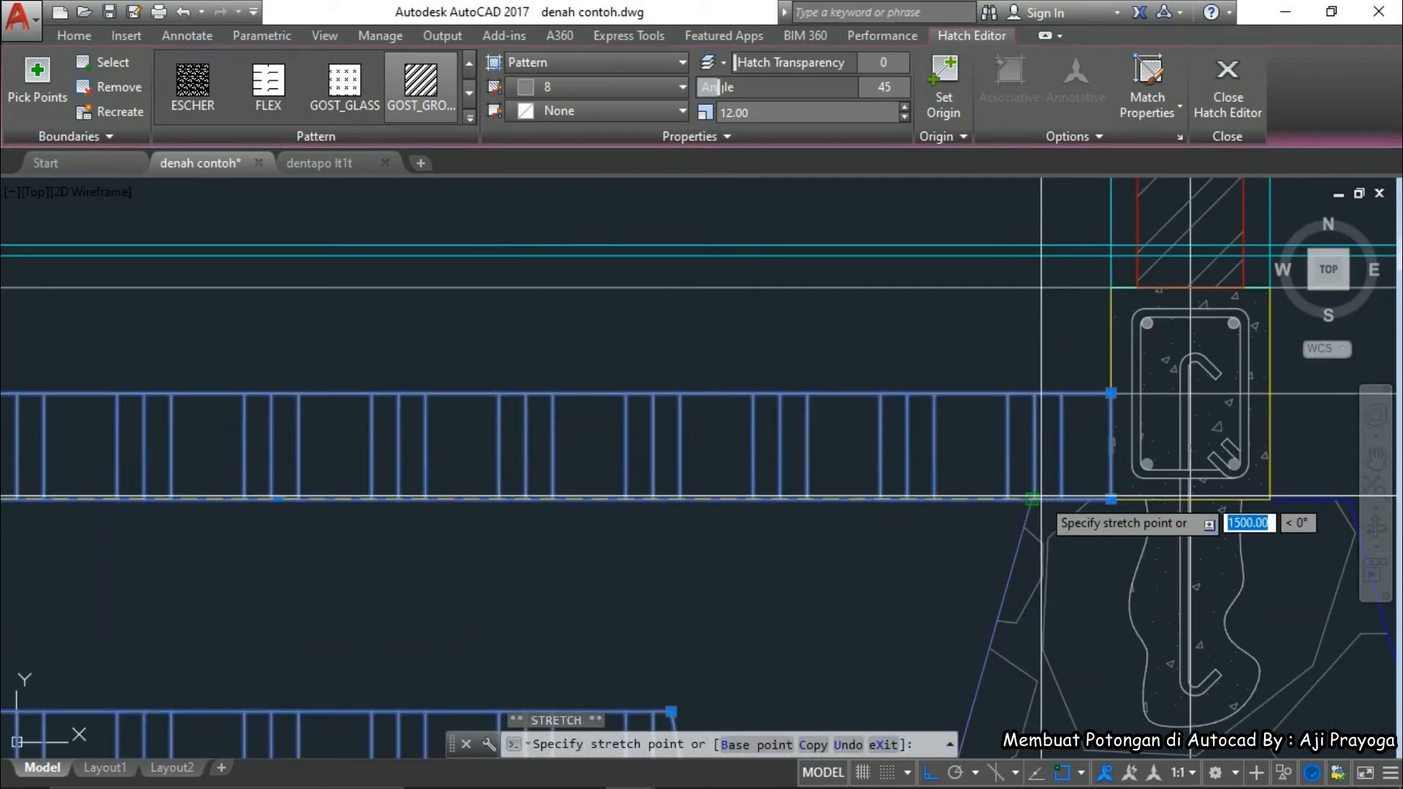
{"action": "left_click", "coordinate": [1033, 497]}
{"action": "scroll", "coordinate": [921, 436], "scroll_direction": "down", "scroll_amount": 8}
{"action": "scroll", "coordinate": [893, 561], "scroll_direction": "up", "scroll_amount": 10}
{"action": "scroll", "coordinate": [888, 563], "scroll_direction": "down", "scroll_amount": 8}
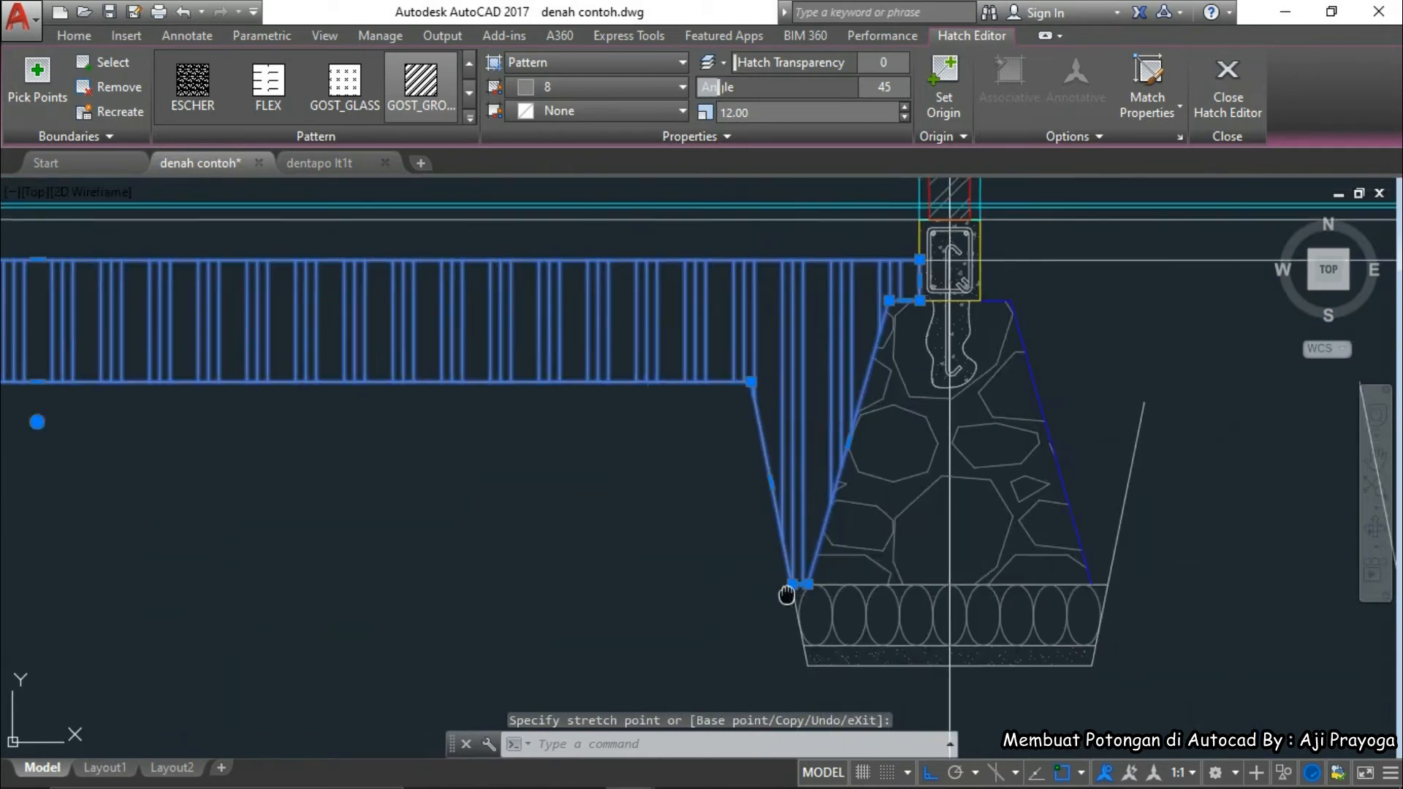
{"action": "key", "text": "Escape"}
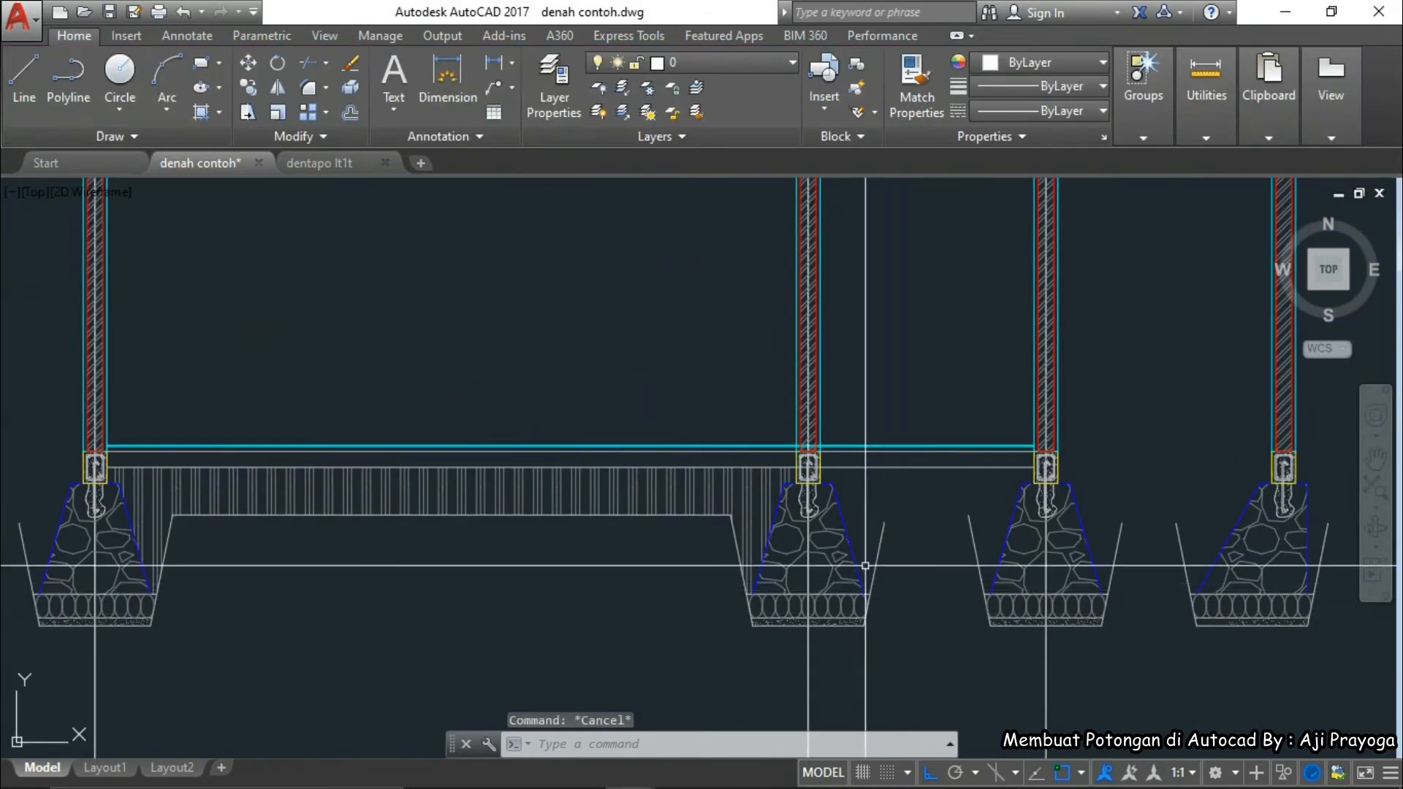
{"action": "scroll", "coordinate": [866, 566], "scroll_direction": "up", "scroll_amount": 4}
{"action": "left_click", "coordinate": [777, 518]}
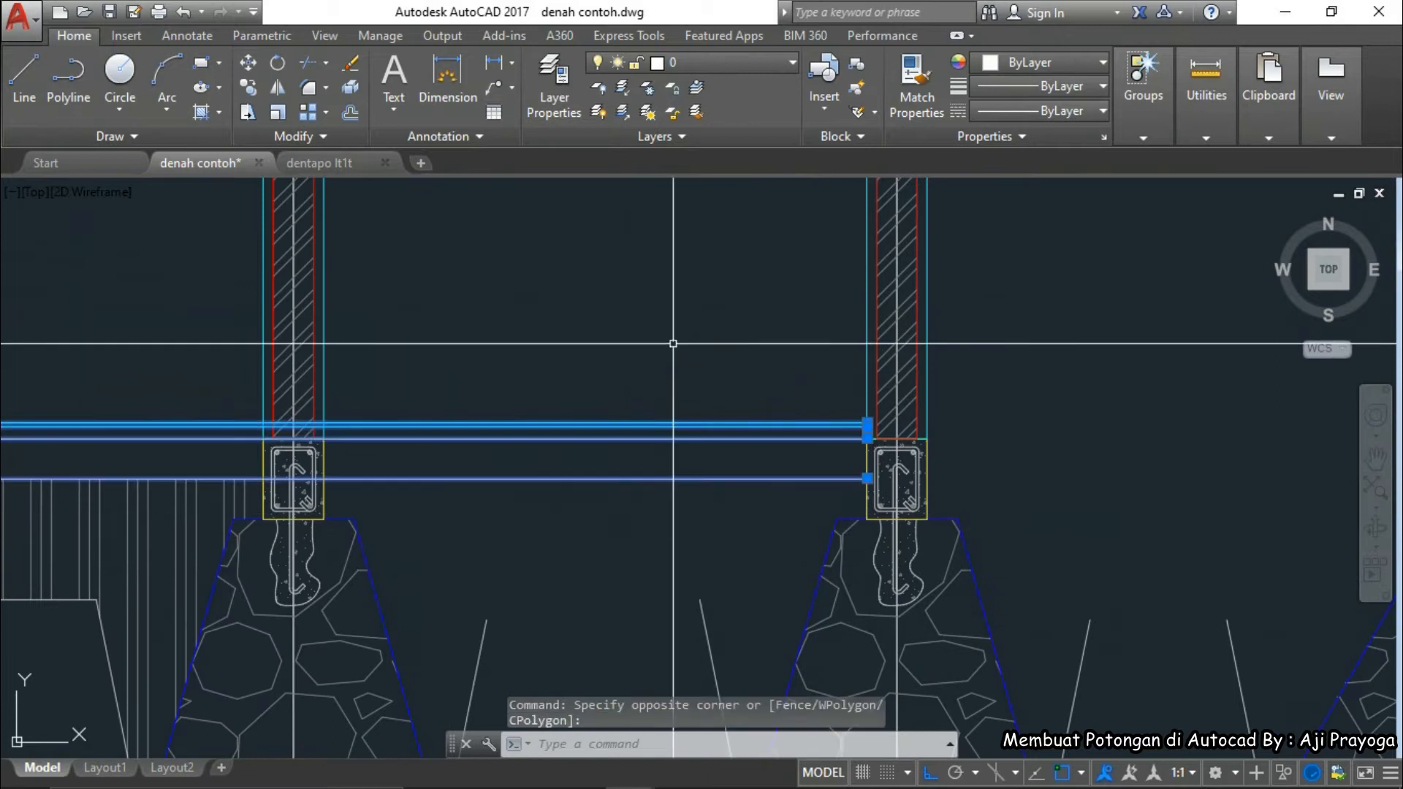
{"action": "scroll", "coordinate": [812, 486], "scroll_direction": "up", "scroll_amount": 4}
{"action": "key", "text": "Escape"}
{"action": "scroll", "coordinate": [731, 512], "scroll_direction": "down", "scroll_amount": 4}
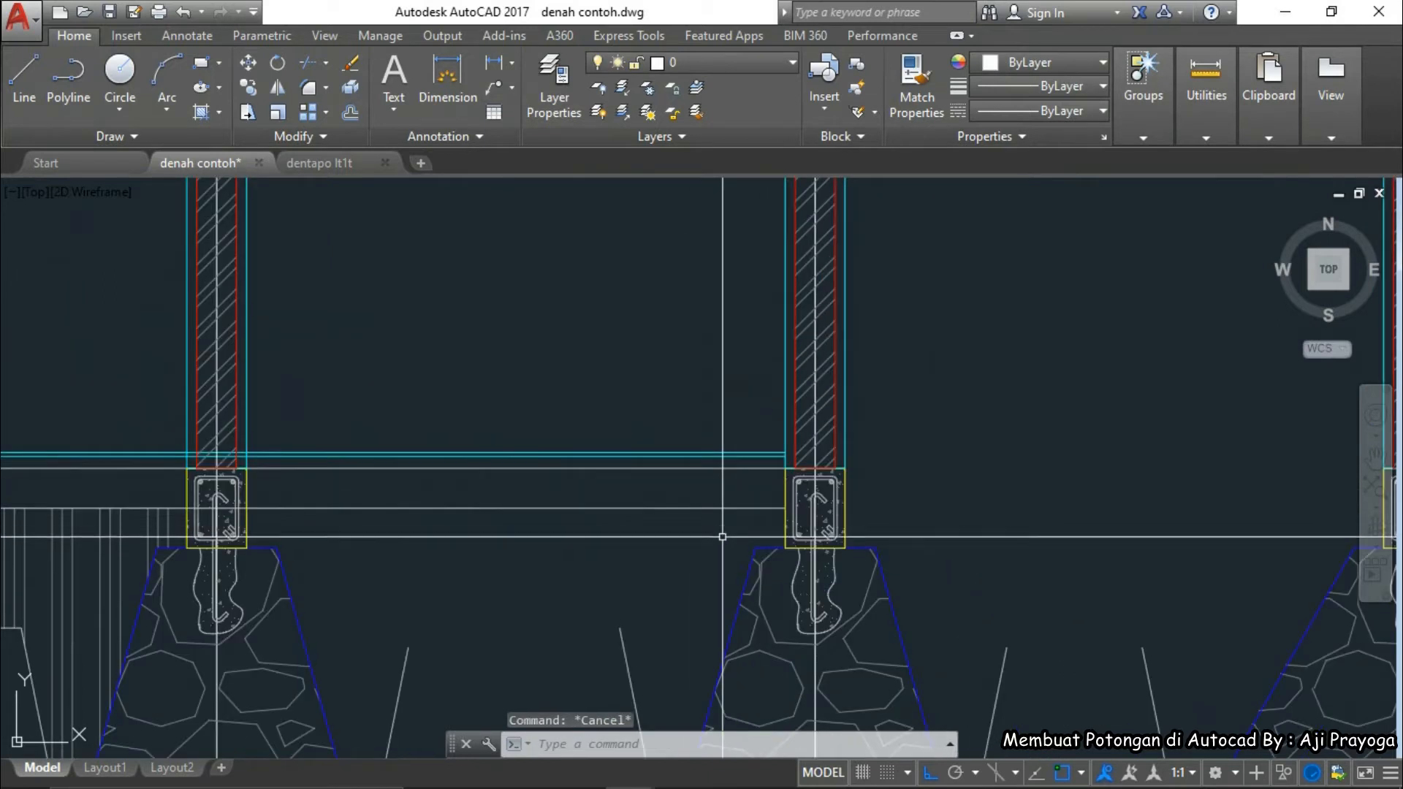
- Stretch the right ends of the four horizontal floor lines back to the left face of the middle wall's beam
{"action": "left_click", "coordinate": [722, 538]}
{"action": "left_click", "coordinate": [638, 335]}
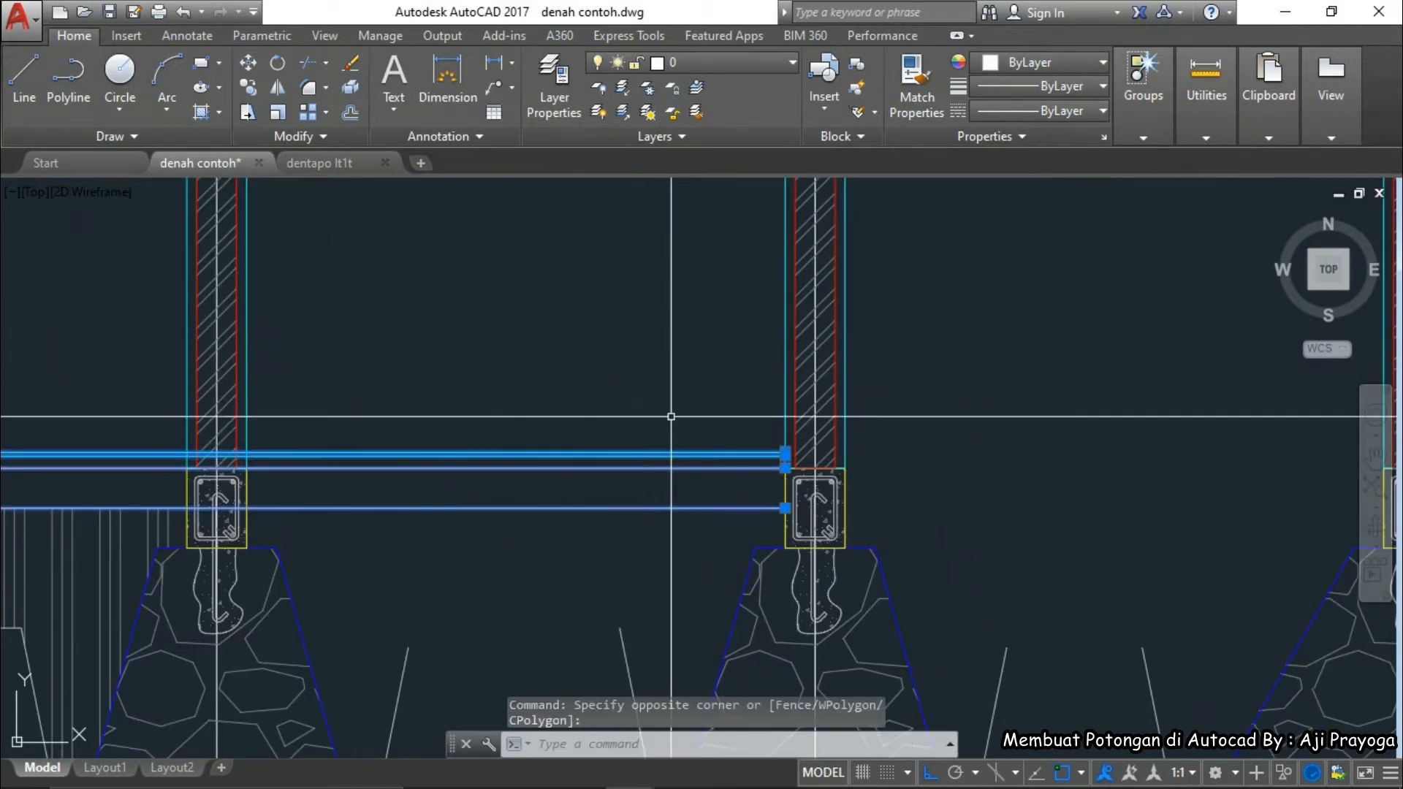
{"action": "scroll", "coordinate": [799, 514], "scroll_direction": "up", "scroll_amount": 4}
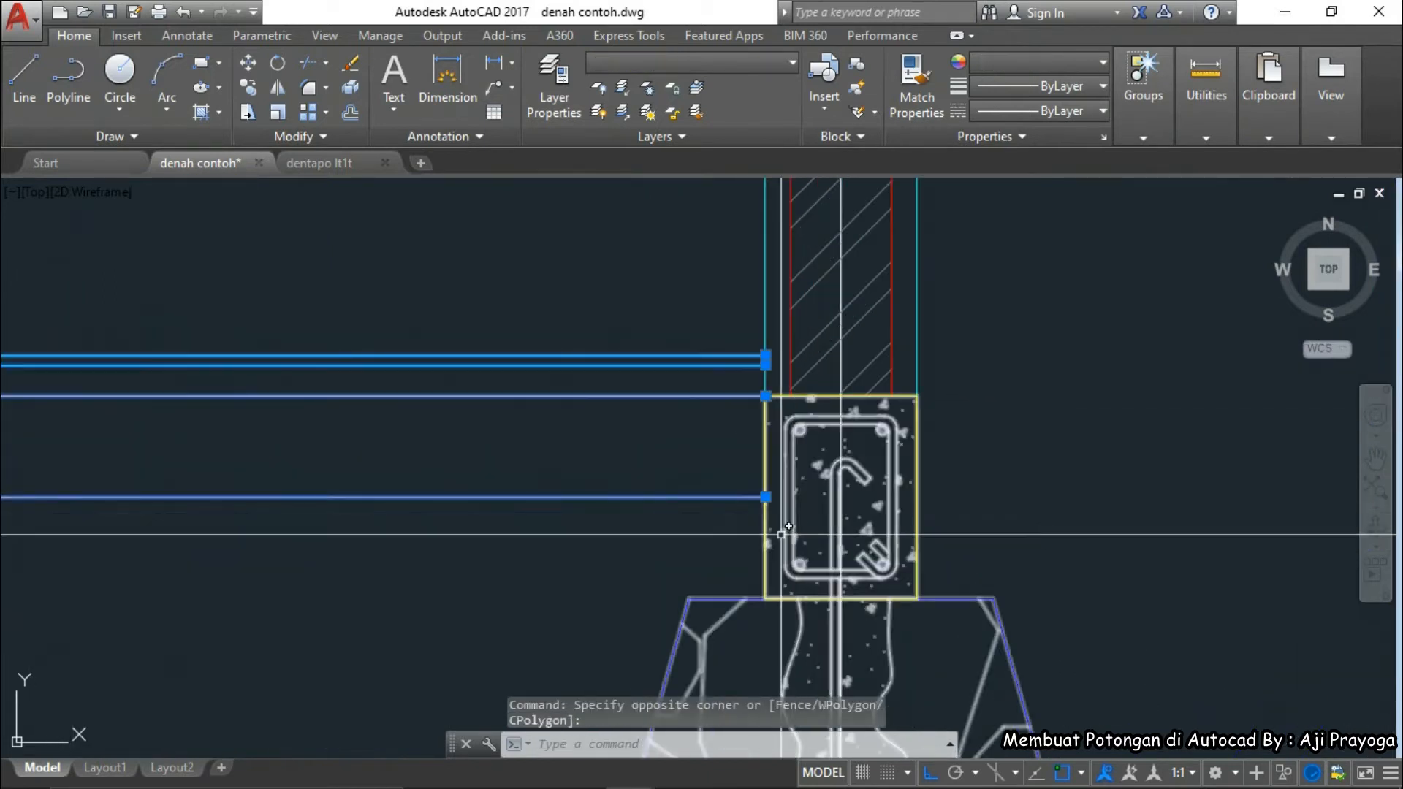
{"action": "left_click", "coordinate": [765, 497], "text": "shift"}
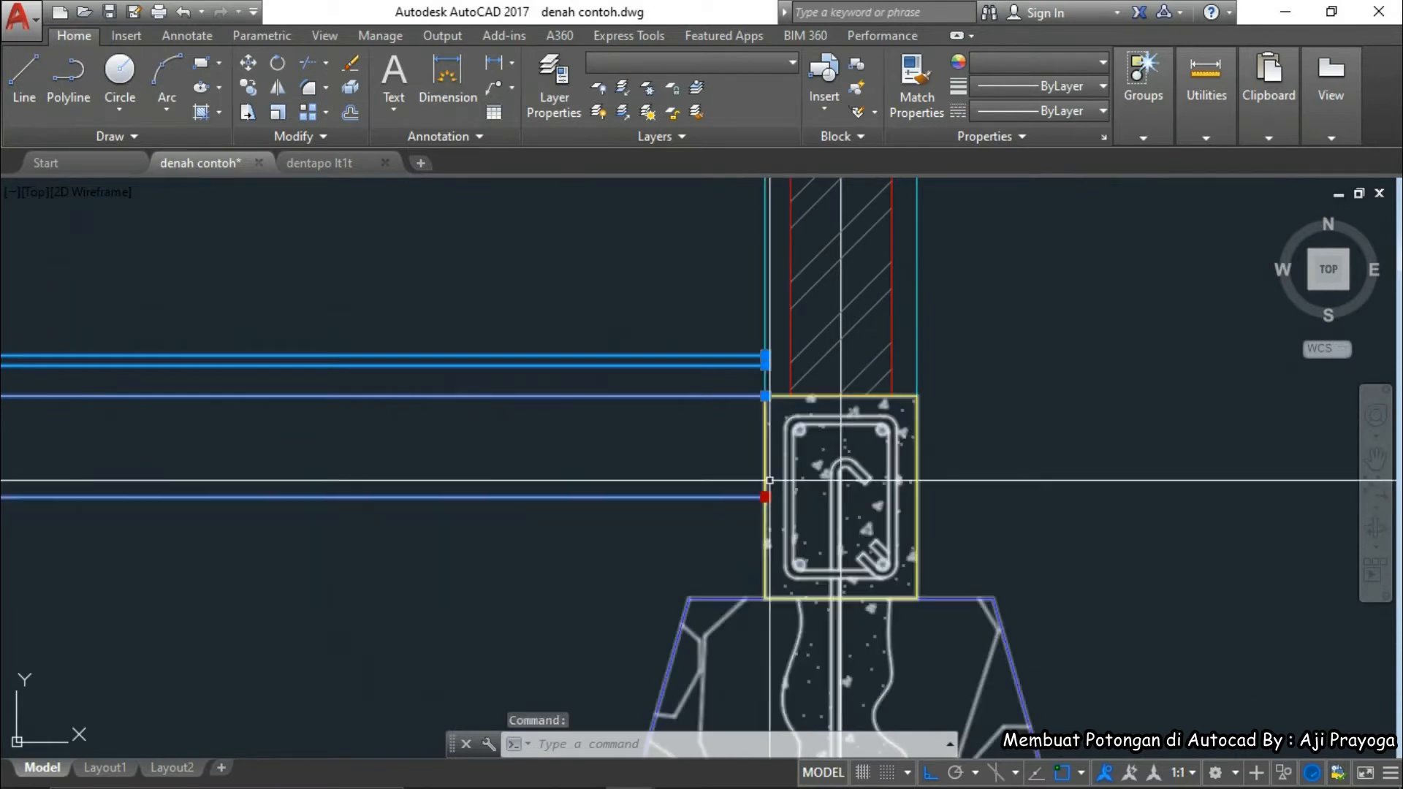
{"action": "left_click", "coordinate": [765, 396], "text": "shift"}
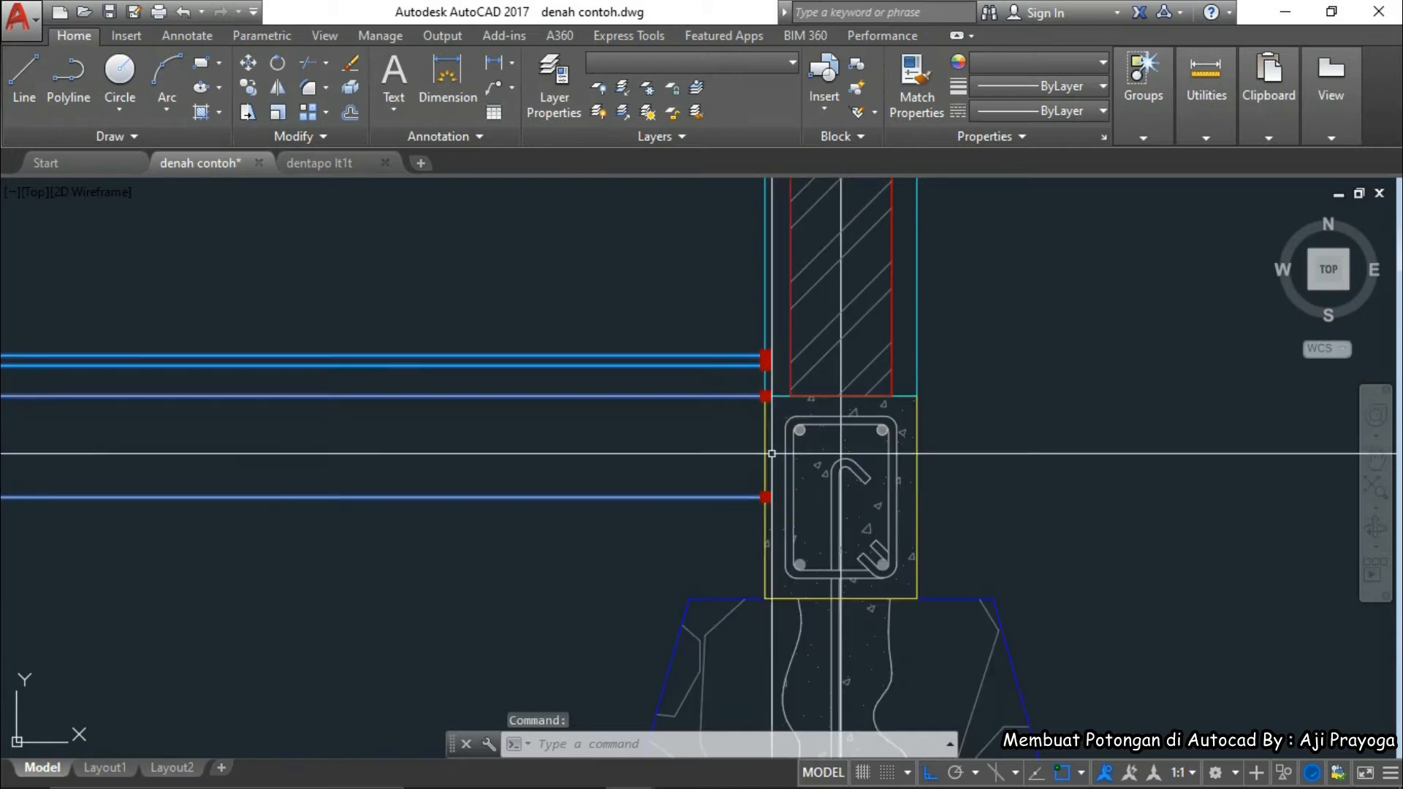
{"action": "left_click", "coordinate": [765, 497]}
{"action": "scroll", "coordinate": [935, 509], "scroll_direction": "down", "scroll_amount": 4}
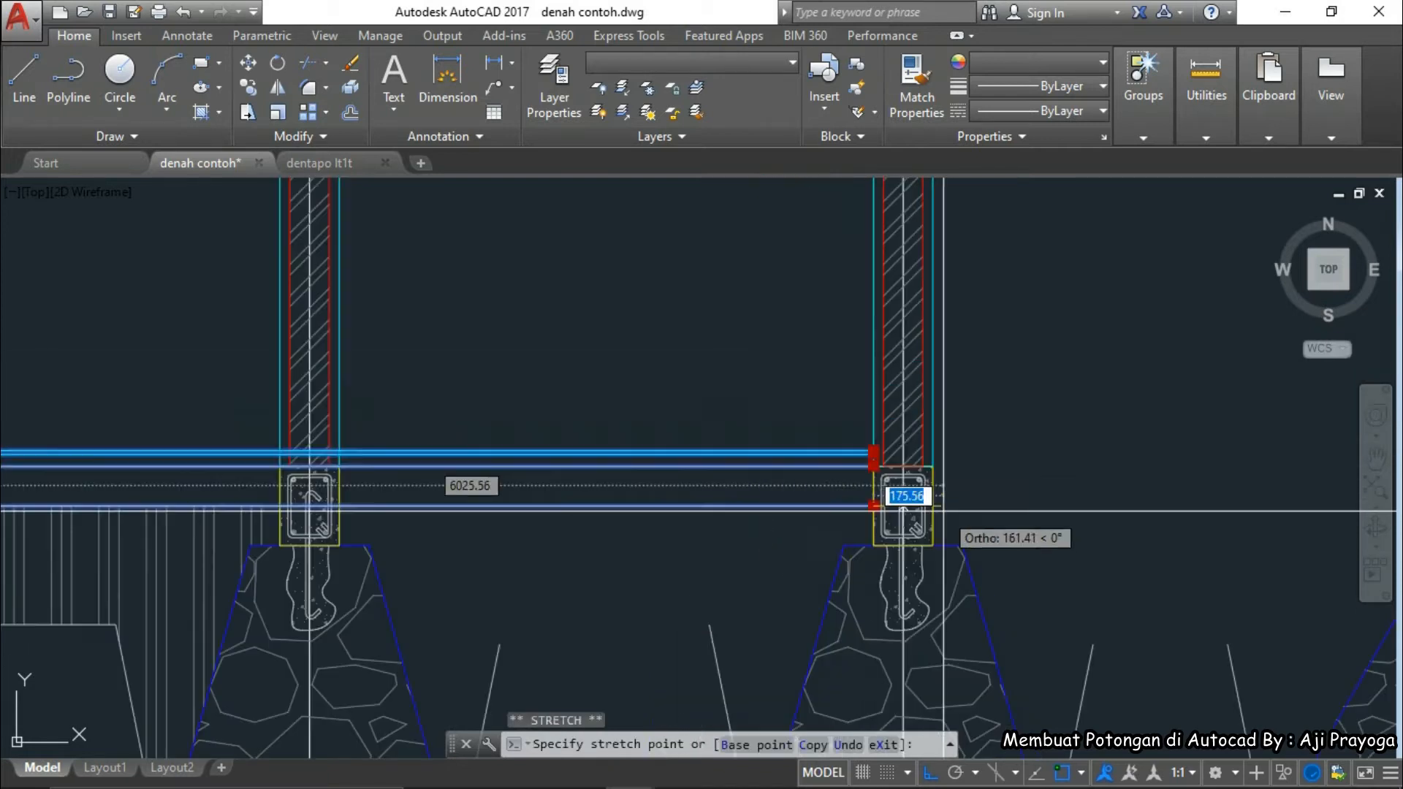
{"action": "scroll", "coordinate": [300, 526], "scroll_direction": "up", "scroll_amount": 5}
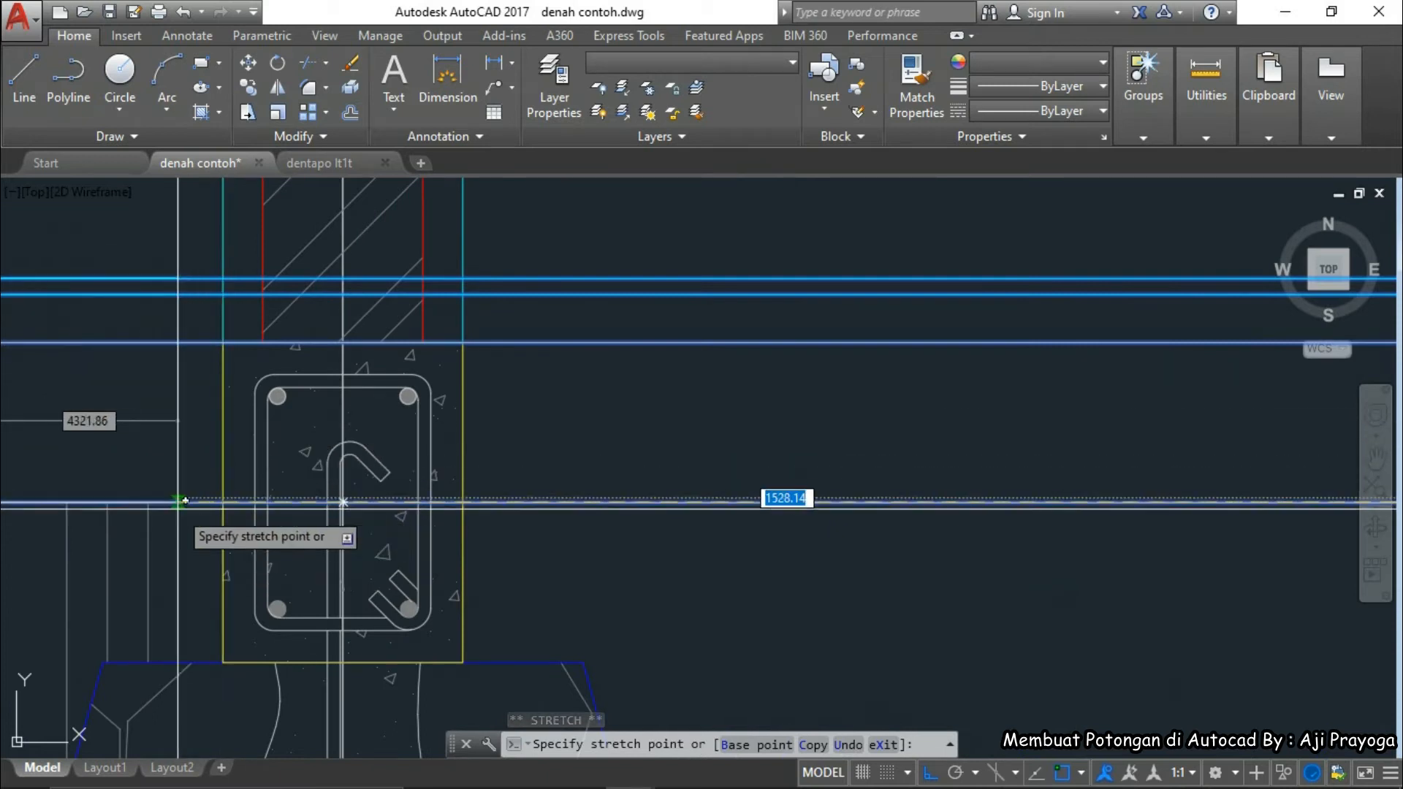
{"action": "left_click", "coordinate": [229, 494]}
{"action": "scroll", "coordinate": [607, 491], "scroll_direction": "down", "scroll_amount": 4}
{"action": "key", "text": "Escape"}
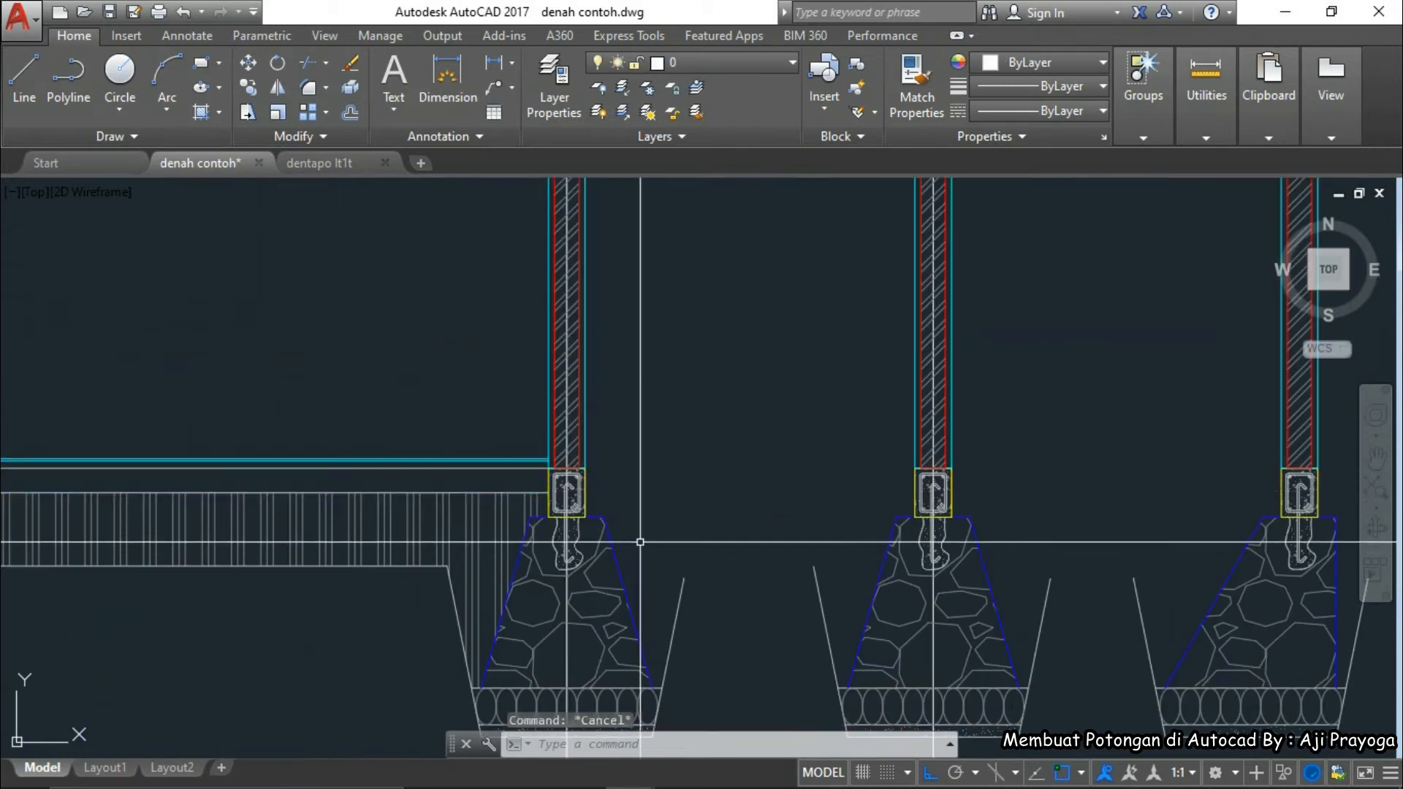
{"action": "scroll", "coordinate": [510, 533], "scroll_direction": "down", "scroll_amount": 1}
{"action": "middle_click_drag", "start_coordinate": [511, 533], "coordinate": [641, 534]}
{"action": "mouse_move", "coordinate": [524, 614]}
{"action": "middle_mouse_down"}
{"action": "mouse_move", "coordinate": [672, 495]}
{"action": "mouse_move", "coordinate": [380, 486]}
{"action": "middle_mouse_up"}
{"action": "scroll", "coordinate": [670, 454], "scroll_direction": "up", "scroll_amount": 4}
{"action": "scroll", "coordinate": [622, 468], "scroll_direction": "down", "scroll_amount": 2}
{"action": "middle_click_drag", "start_coordinate": [335, 542], "coordinate": [425, 571]}
{"action": "type", "text": "l"}
{"action": "key", "text": "Return"}
{"action": "key", "text": "Escape"}
{"action": "key", "text": "Escape"}
{"action": "middle_click_drag", "start_coordinate": [327, 542], "coordinate": [356, 586]}
{"action": "scroll", "coordinate": [358, 562], "scroll_direction": "up", "scroll_amount": 2}
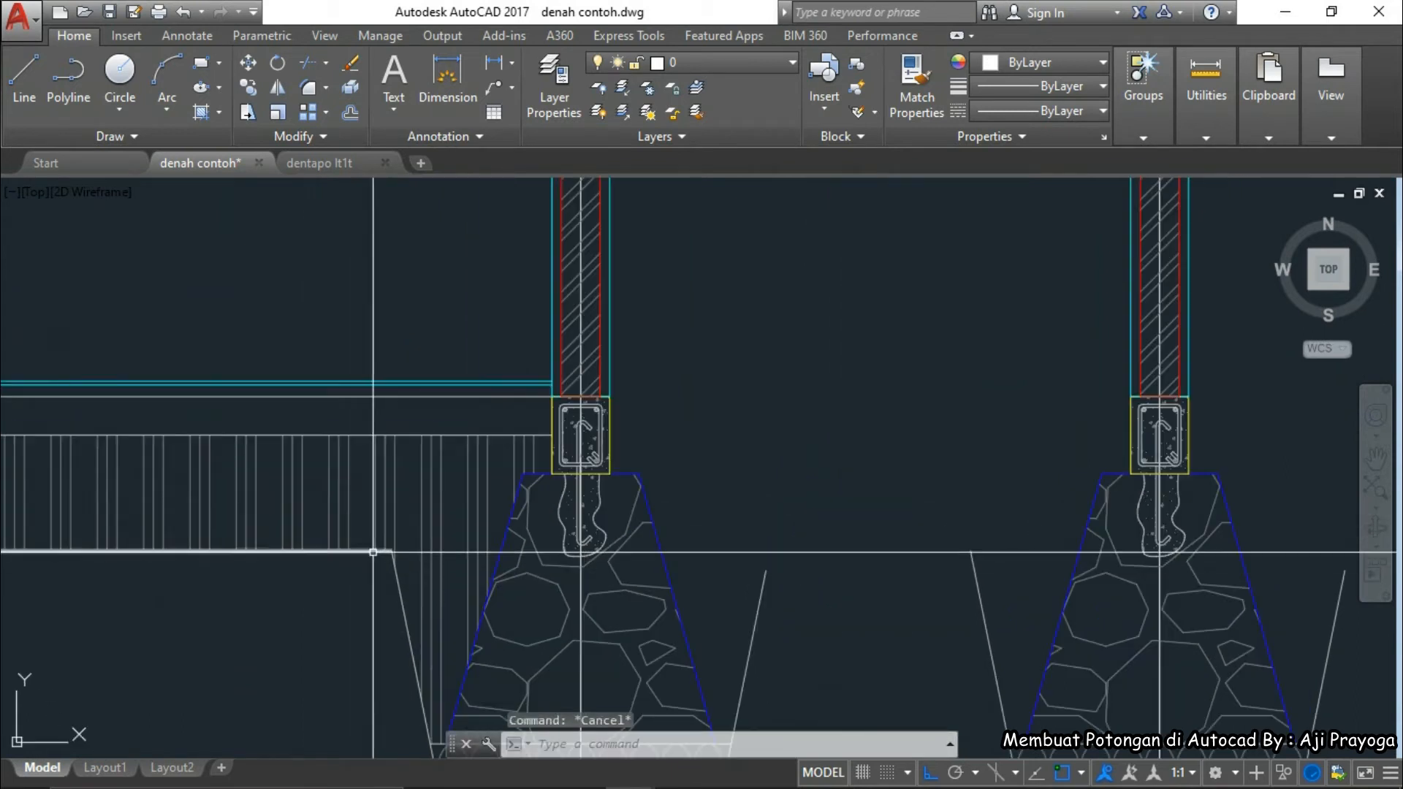
{"action": "left_click", "coordinate": [373, 552]}
{"action": "scroll", "coordinate": [373, 552], "scroll_direction": "down", "scroll_amount": 3}
{"action": "middle_click_drag", "start_coordinate": [501, 512], "coordinate": [501, 391]}
{"action": "middle_click_drag", "start_coordinate": [501, 542], "coordinate": [504, 494]}
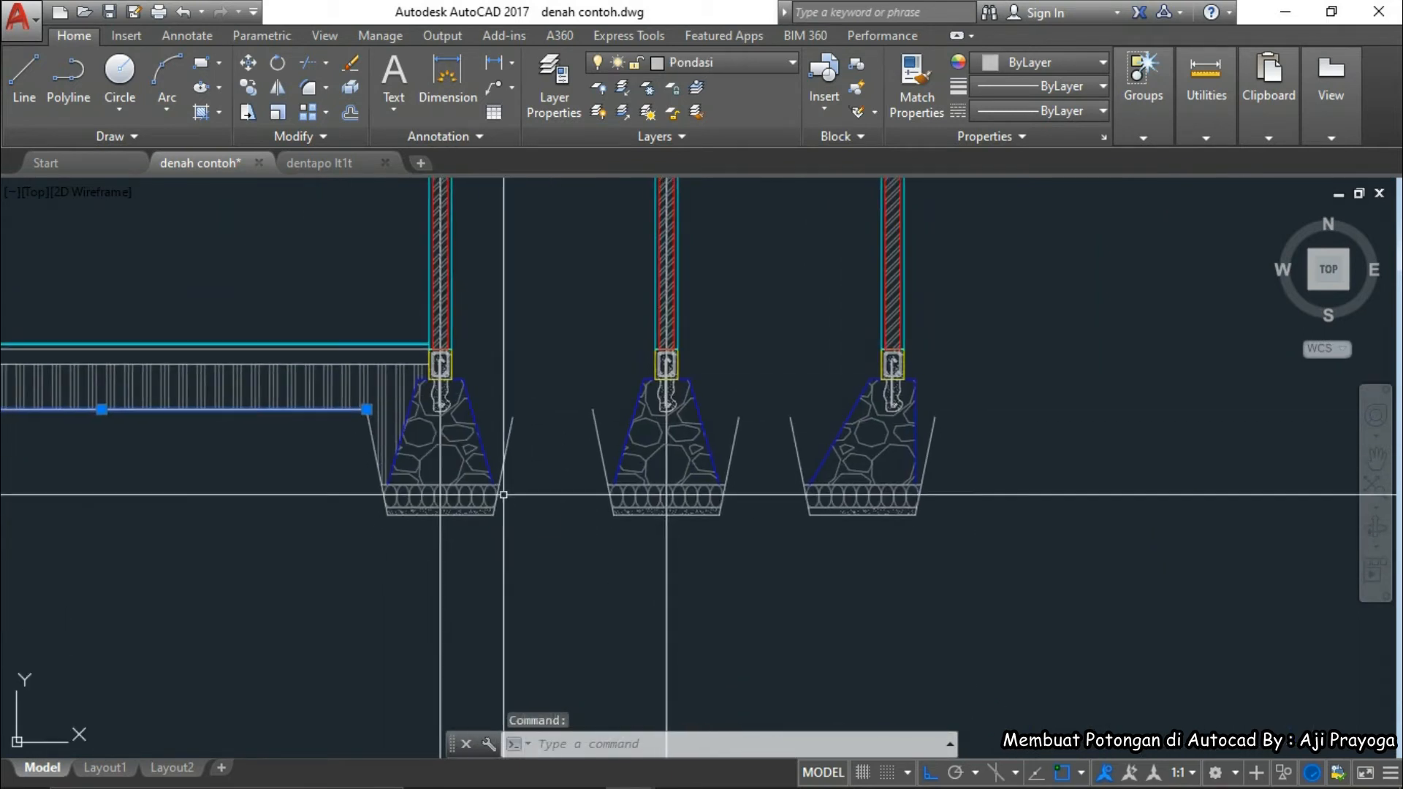
{"action": "type", "text": "mi"}
{"action": "key", "text": "Return"}
{"action": "middle_click_drag", "start_coordinate": [494, 557], "coordinate": [530, 531]}
{"action": "key", "text": "Escape"}
- Draw a horizontal line from the excavation corner at the hatch's lower edge to just past the outermost right foundation
{"action": "type", "text": "l"}
{"action": "key", "text": "Return"}
{"action": "left_click", "coordinate": [389, 413]}
{"action": "left_click", "coordinate": [1076, 494]}
{"action": "key", "text": "Escape"}
{"action": "middle_click_drag", "start_coordinate": [591, 431], "coordinate": [595, 473]}
- Fillet the new horizontal line with the slanted excavation lines on both sides of the gap right of the middle foundation
{"action": "type", "text": "F"}
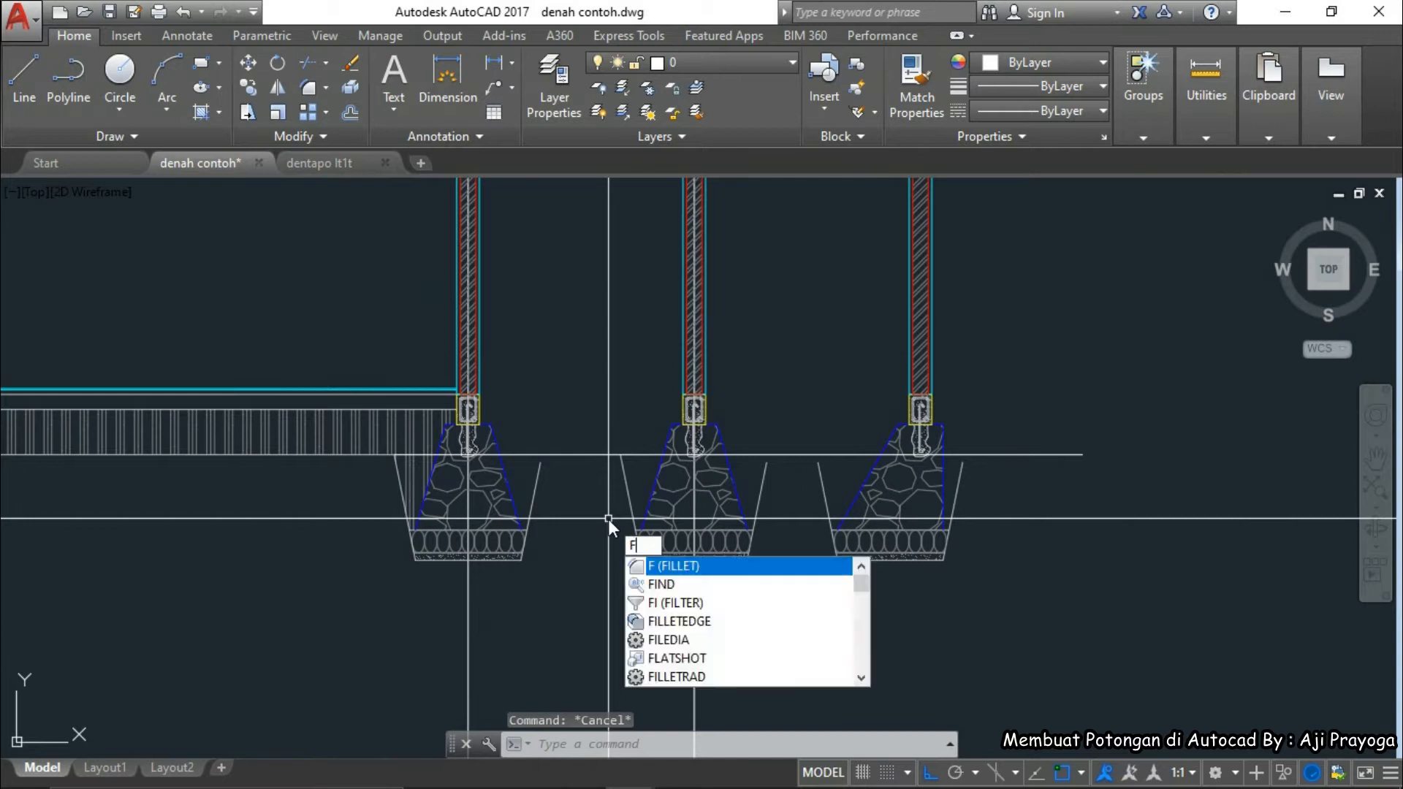
{"action": "key", "text": "Return"}
{"action": "left_click", "coordinate": [532, 504]}
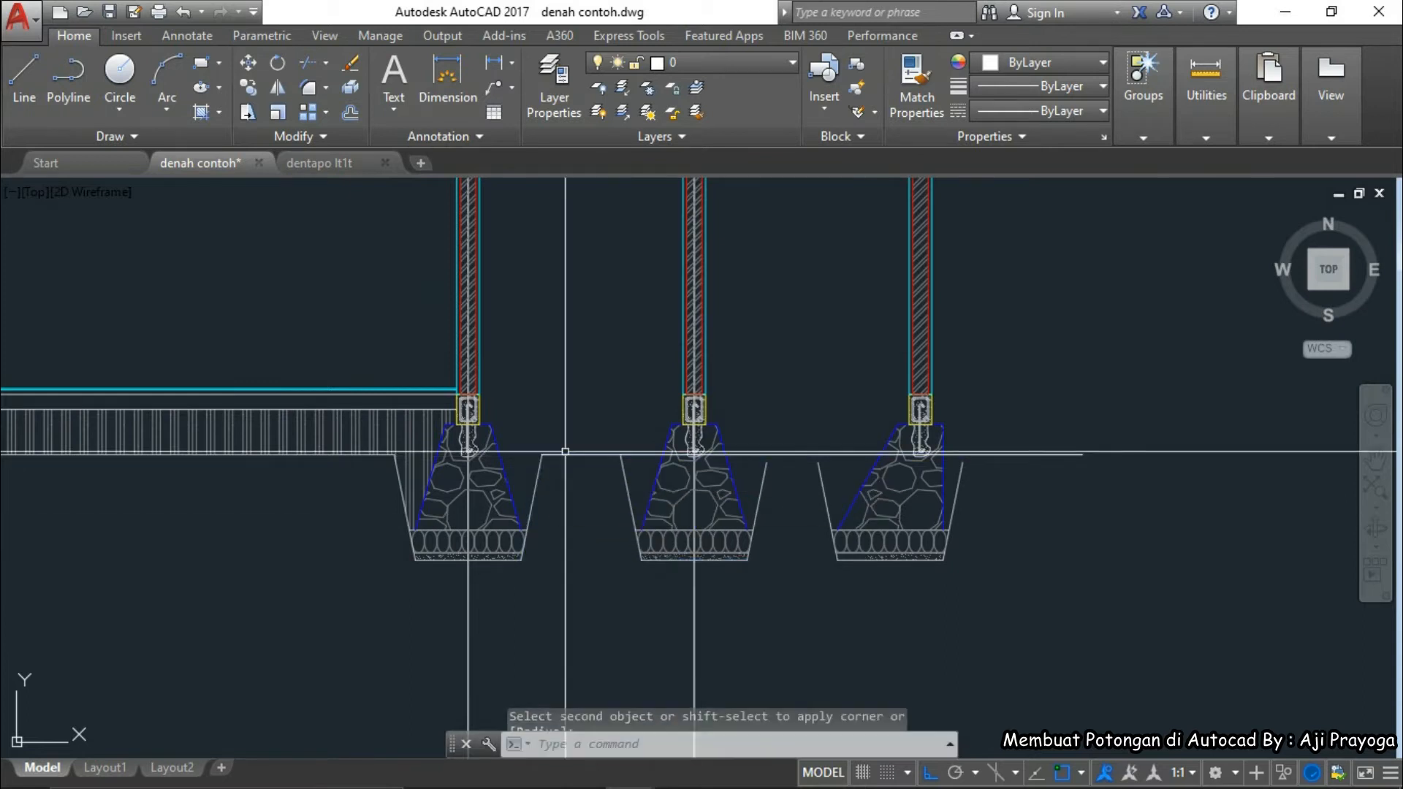
{"action": "left_click", "coordinate": [626, 493]}
{"action": "key", "text": "Escape"}
- Match the new horizontal line's properties to the adjacent slanted excavation line and check that its layer is Pondasi
{"action": "middle_click_drag", "start_coordinate": [602, 499], "coordinate": [590, 501]}
{"action": "type", "text": "ma"}
{"action": "key", "text": "Return"}
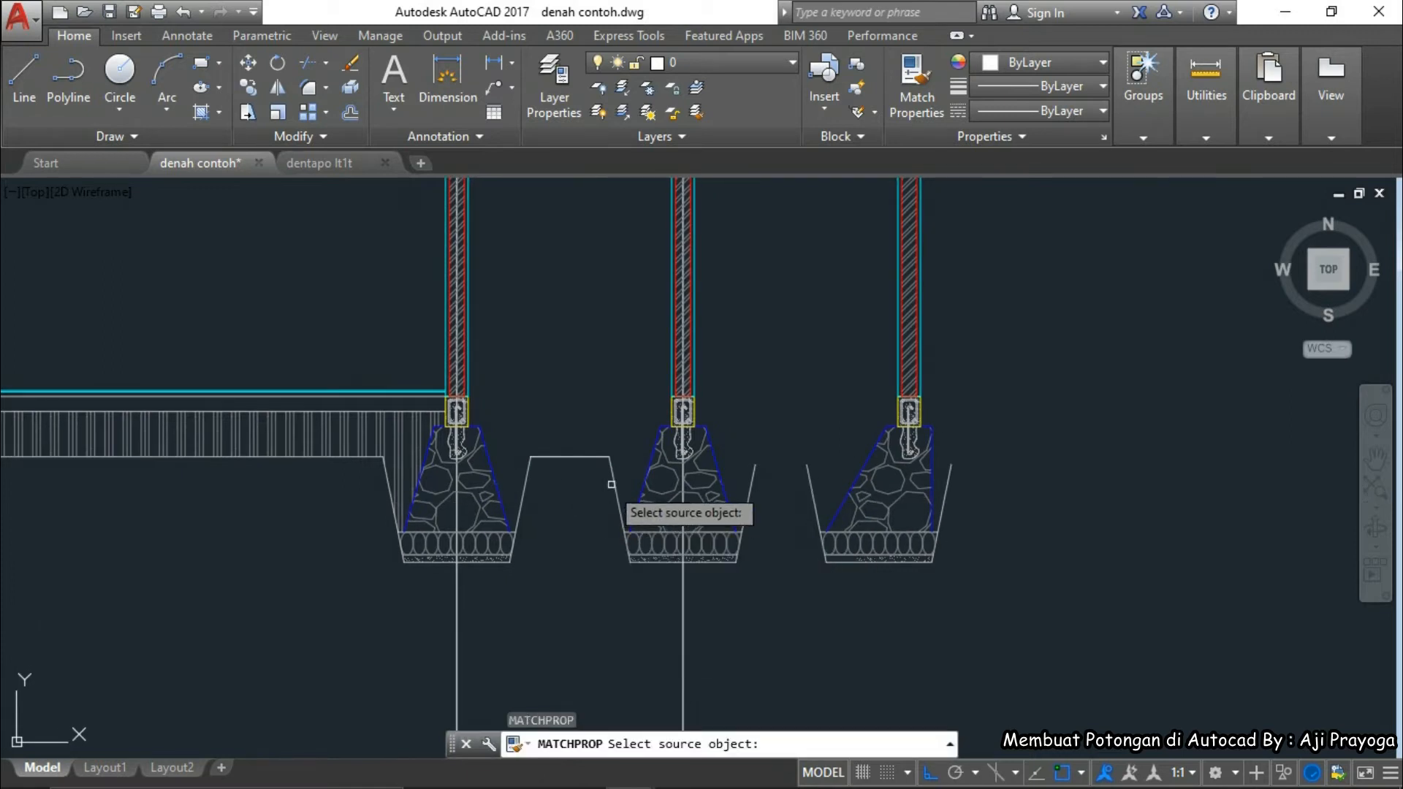
{"action": "left_click", "coordinate": [612, 484]}
{"action": "left_click", "coordinate": [579, 457]}
{"action": "scroll", "coordinate": [573, 458], "scroll_direction": "up", "scroll_amount": 4}
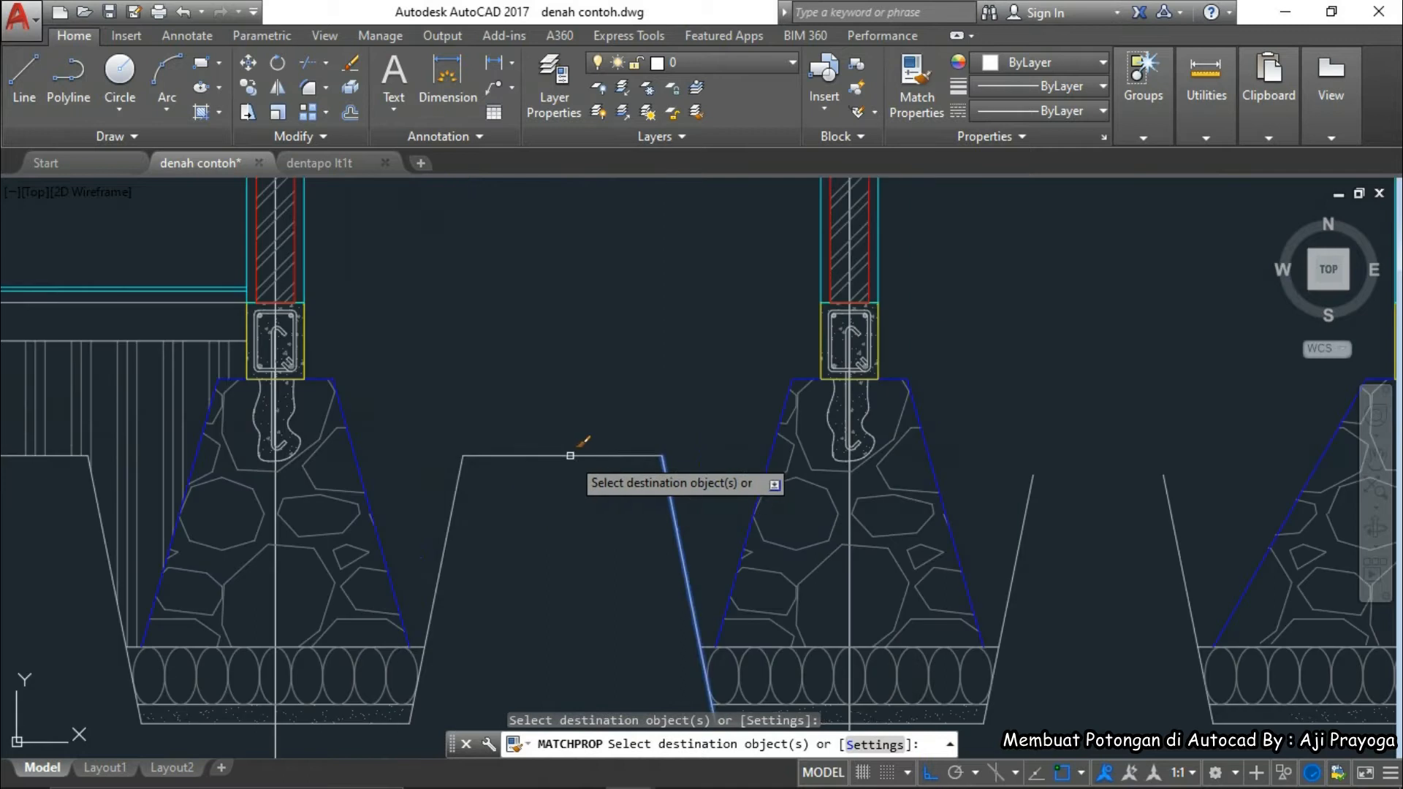
{"action": "key", "text": "Escape"}
{"action": "left_click", "coordinate": [611, 439]}
{"action": "left_click", "coordinate": [589, 463]}
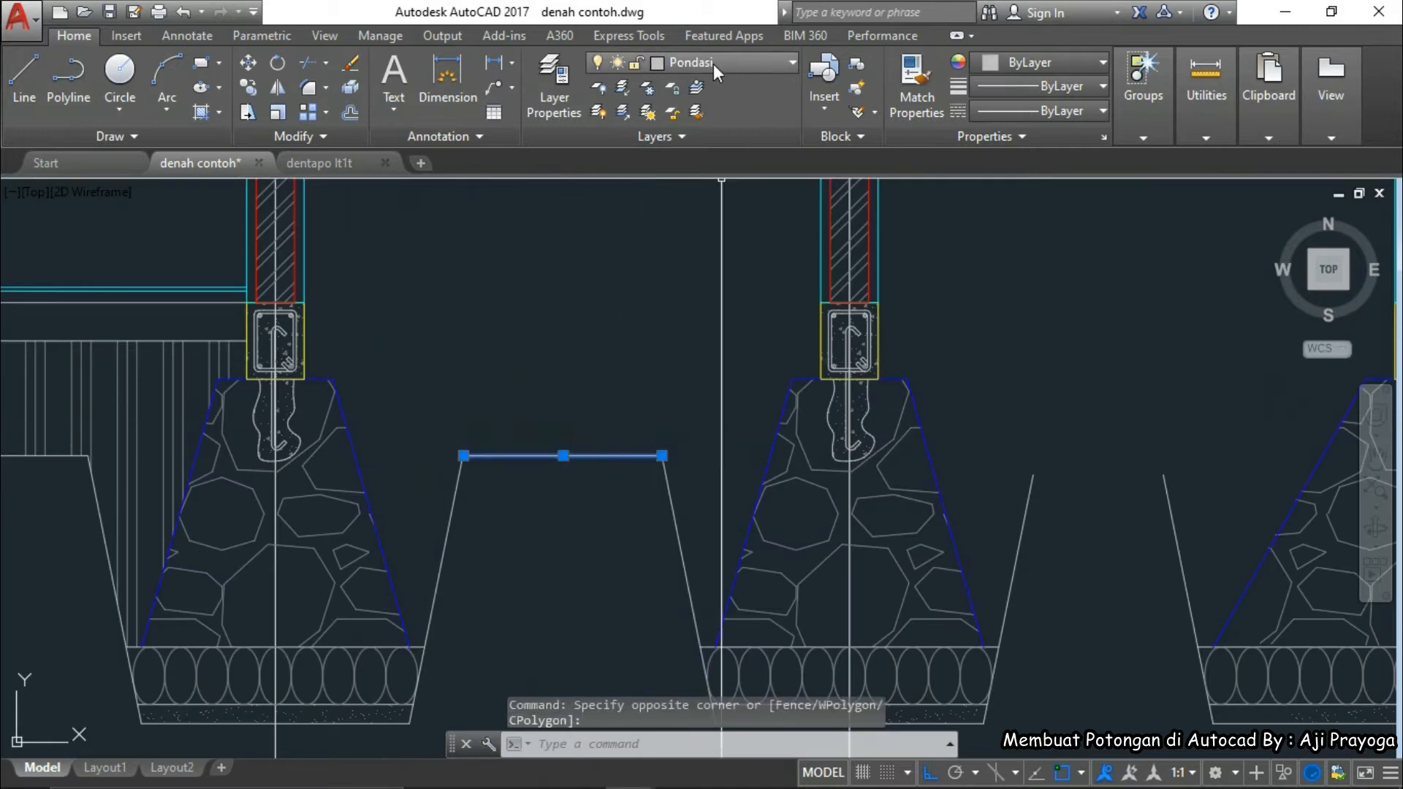
{"action": "key", "text": "Escape"}
- Compare the section's walls and floor with the plan around the small 1500 room crossed by section line C
{"action": "scroll", "coordinate": [670, 452], "scroll_direction": "down", "scroll_amount": 4}
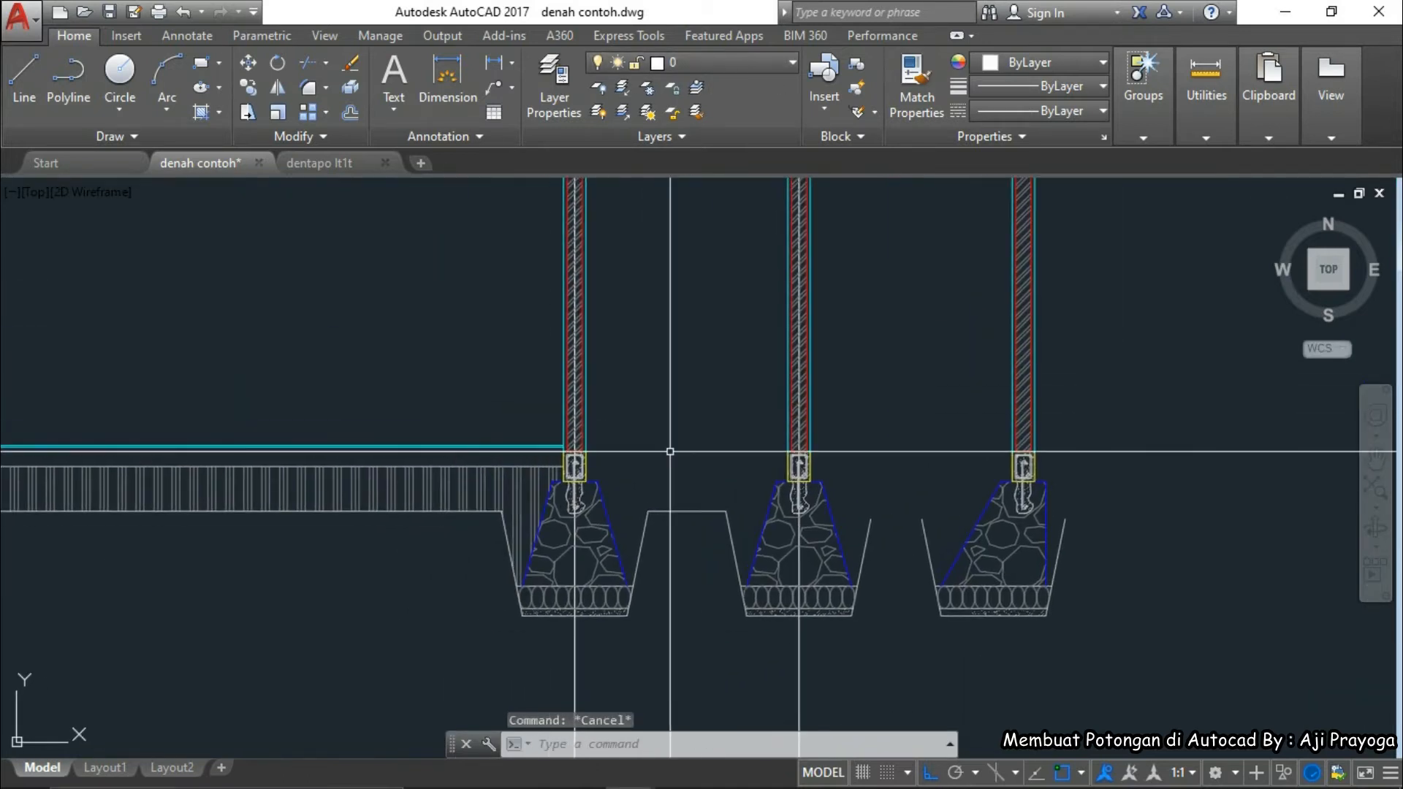
{"action": "scroll", "coordinate": [562, 476], "scroll_direction": "up", "scroll_amount": 2}
{"action": "middle_click_drag", "start_coordinate": [563, 476], "coordinate": [712, 429]}
{"action": "scroll", "coordinate": [741, 533], "scroll_direction": "down", "scroll_amount": 4}
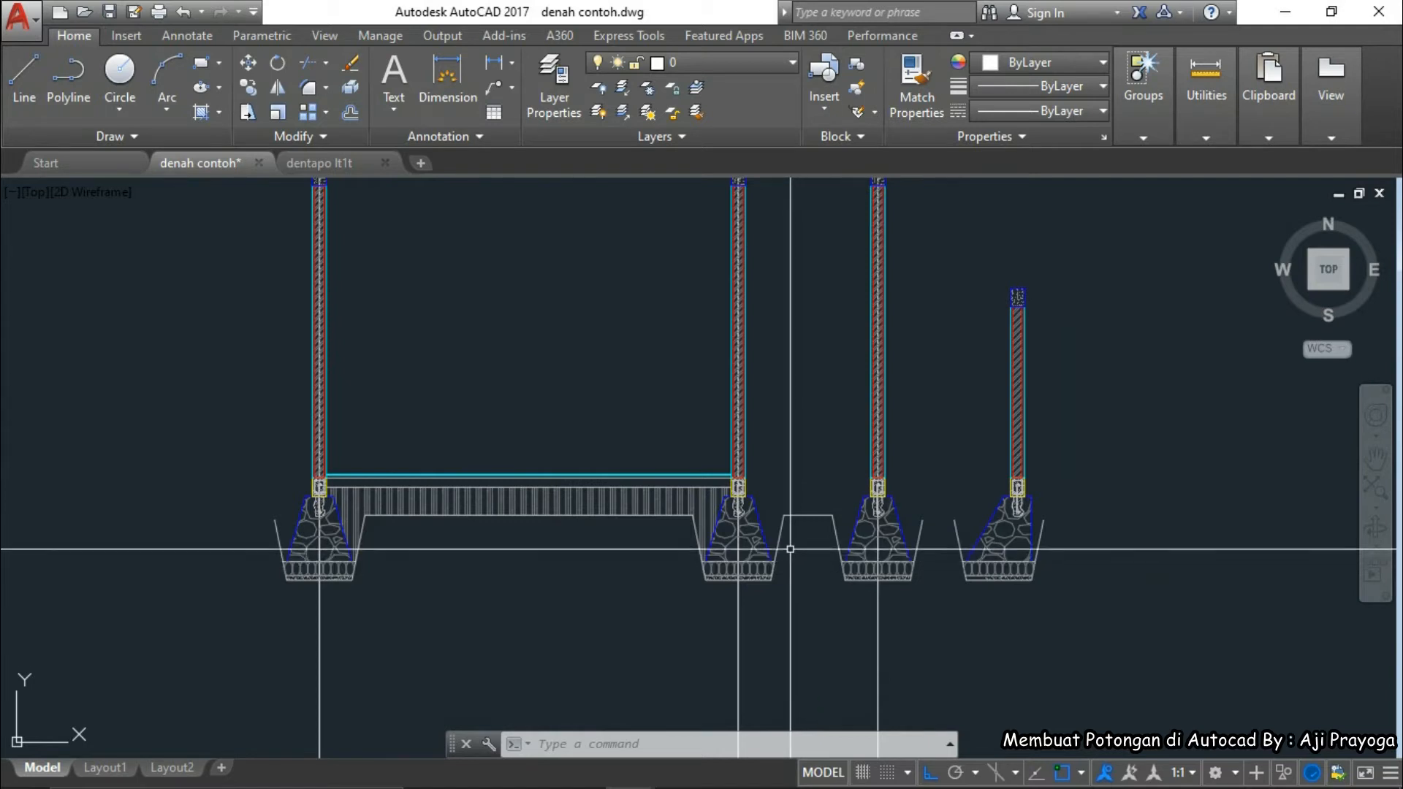
{"action": "scroll", "coordinate": [826, 446], "scroll_direction": "down", "scroll_amount": 2}
{"action": "middle_click_drag", "start_coordinate": [826, 448], "coordinate": [806, 544]}
{"action": "scroll", "coordinate": [809, 466], "scroll_direction": "down", "scroll_amount": 4}
{"action": "middle_click_drag", "start_coordinate": [808, 409], "coordinate": [788, 548]}
{"action": "scroll", "coordinate": [791, 296], "scroll_direction": "up", "scroll_amount": 8}
{"action": "scroll", "coordinate": [721, 288], "scroll_direction": "down", "scroll_amount": 4}
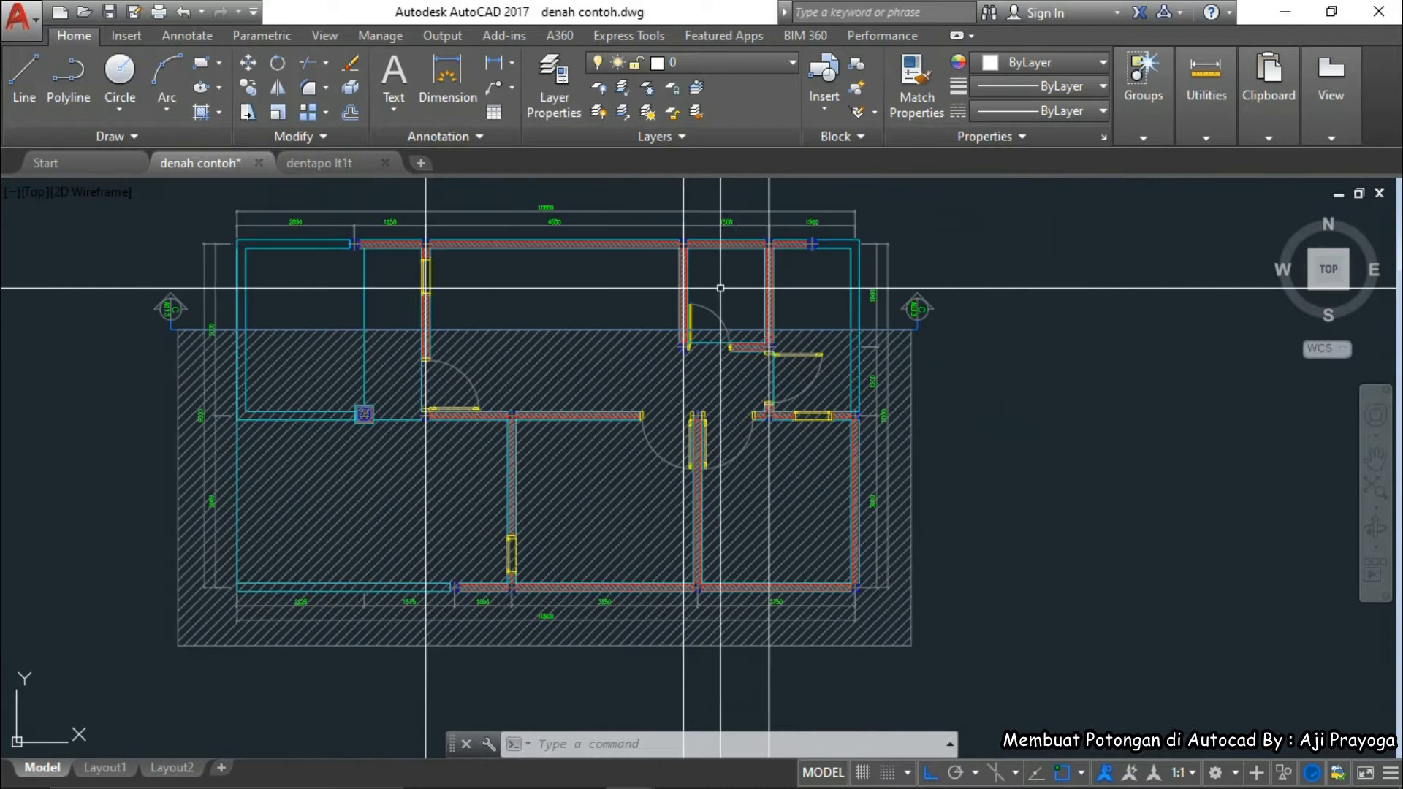
- Mirror the floor lines and ground hatch about the second wall's centre line, keeping the source objects
{"action": "scroll", "coordinate": [486, 461], "scroll_direction": "down", "scroll_amount": 5}
{"action": "scroll", "coordinate": [486, 460], "scroll_direction": "up", "scroll_amount": 10}
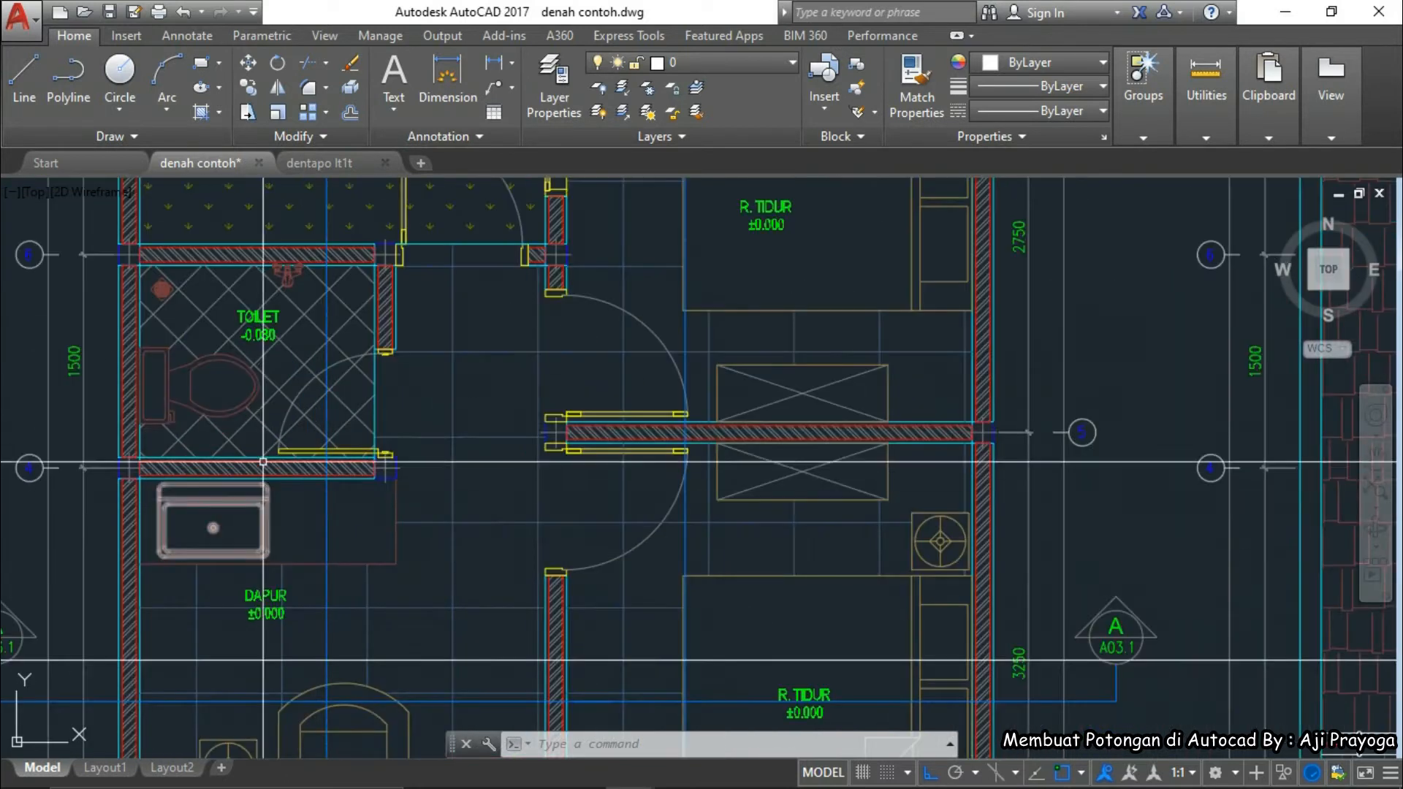
{"action": "scroll", "coordinate": [438, 410], "scroll_direction": "down", "scroll_amount": 6}
{"action": "scroll", "coordinate": [841, 391], "scroll_direction": "up", "scroll_amount": 10}
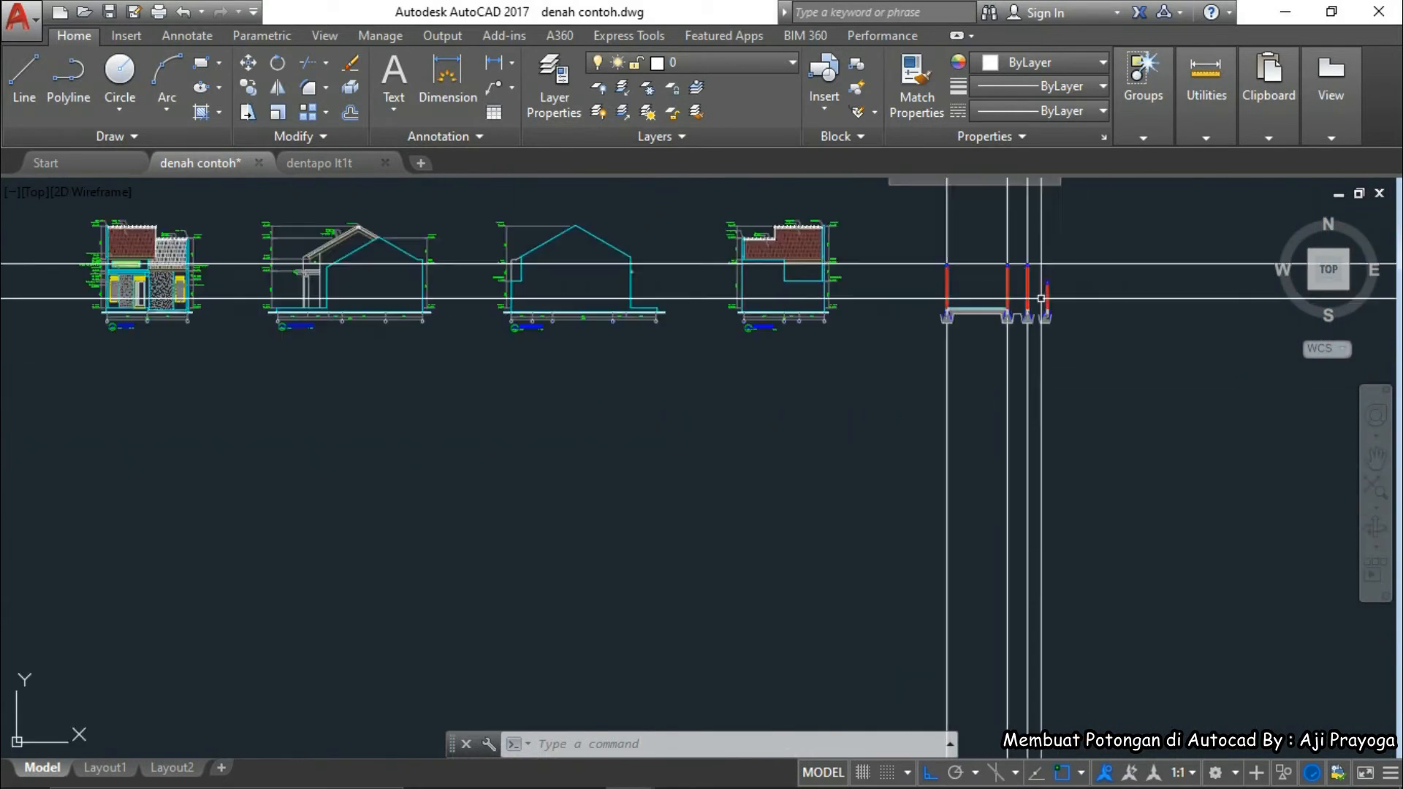
{"action": "middle_click_drag", "start_coordinate": [840, 391], "coordinate": [990, 586]}
{"action": "left_click", "coordinate": [734, 444]}
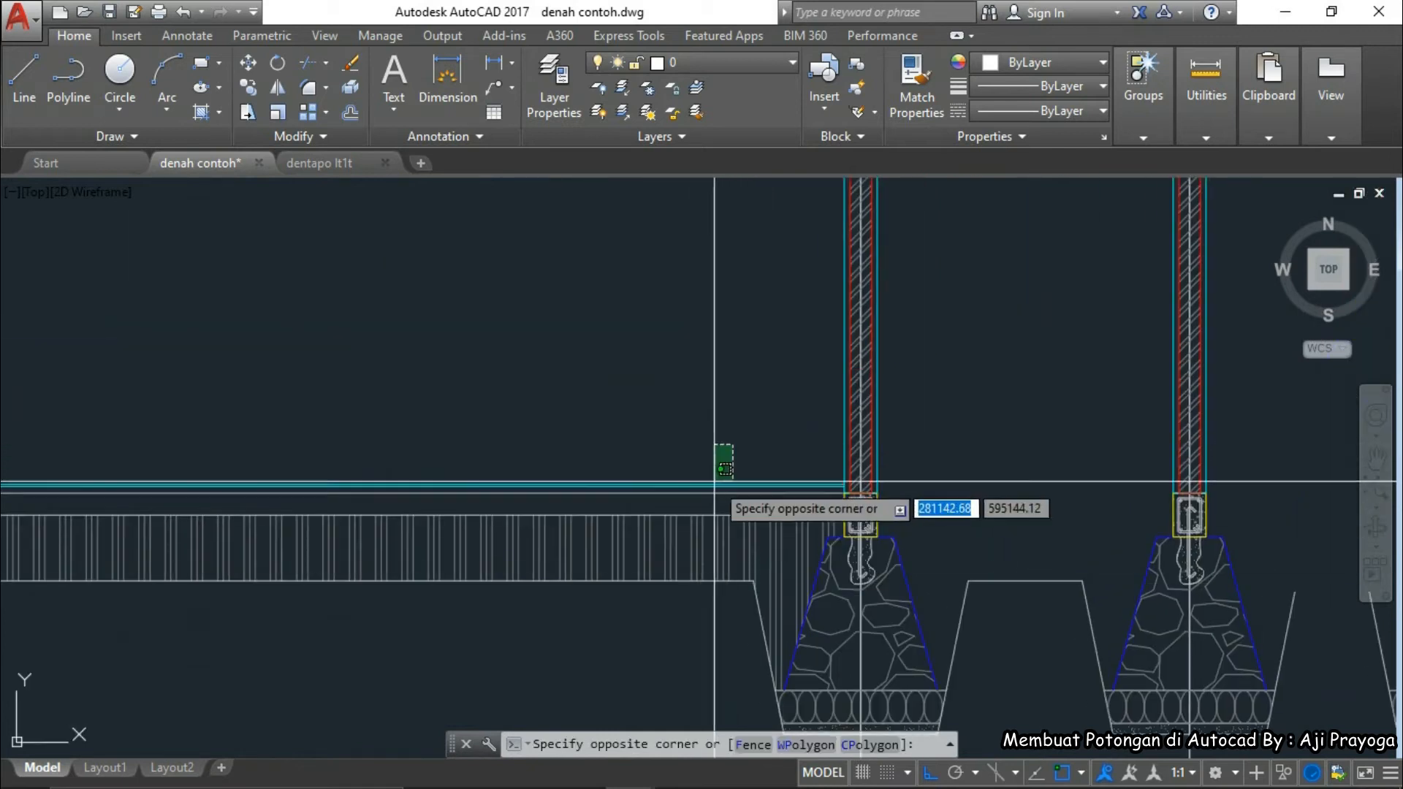
{"action": "left_click", "coordinate": [702, 511]}
{"action": "scroll", "coordinate": [809, 495], "scroll_direction": "up", "scroll_amount": 3}
{"action": "left_click", "coordinate": [790, 508]}
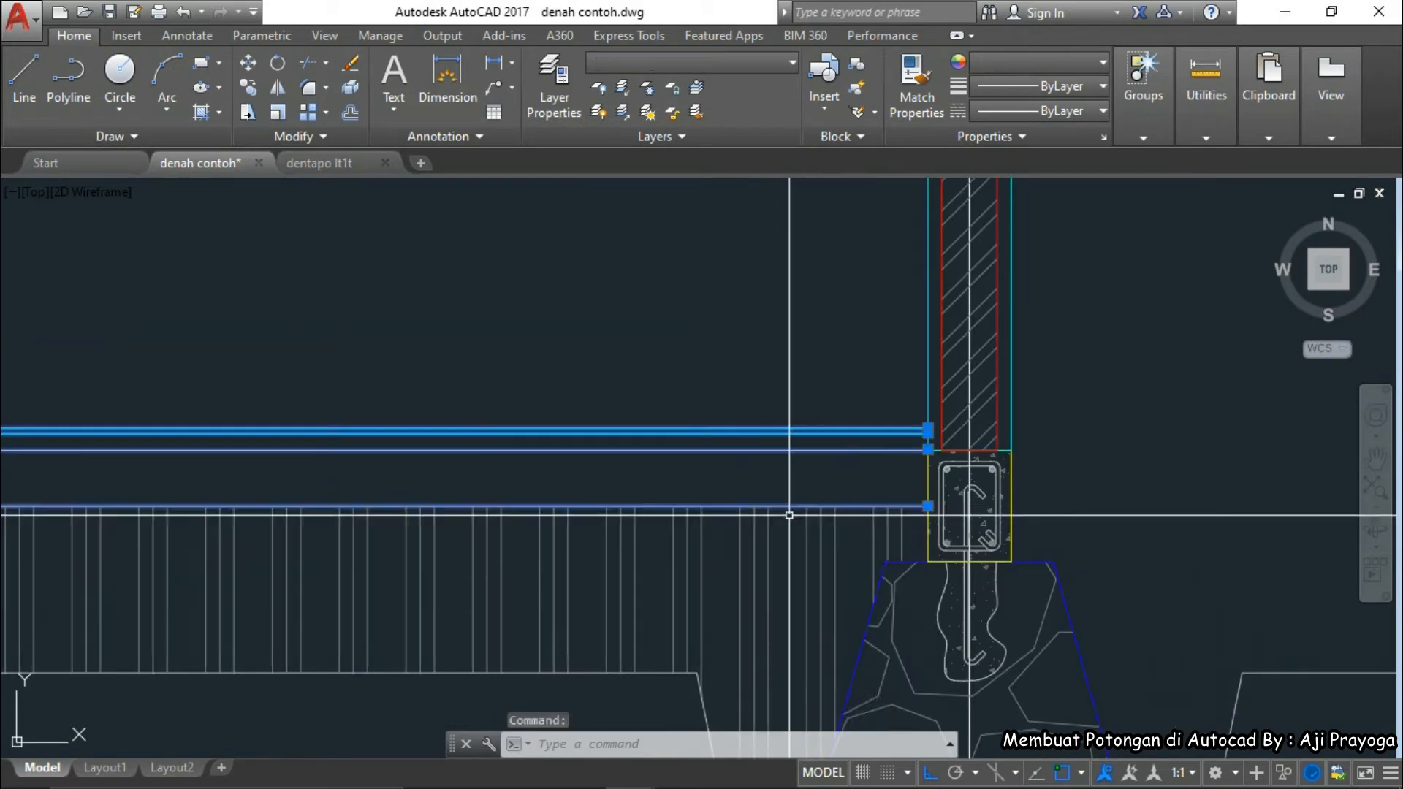
{"action": "scroll", "coordinate": [689, 464], "scroll_direction": "down", "scroll_amount": 3}
{"action": "left_click", "coordinate": [688, 471]}
{"action": "mouse_move", "coordinate": [795, 712]}
{"action": "middle_mouse_down"}
{"action": "mouse_move", "coordinate": [741, 530]}
{"action": "mouse_move", "coordinate": [720, 530]}
{"action": "middle_mouse_up"}
{"action": "key", "text": "Return"}
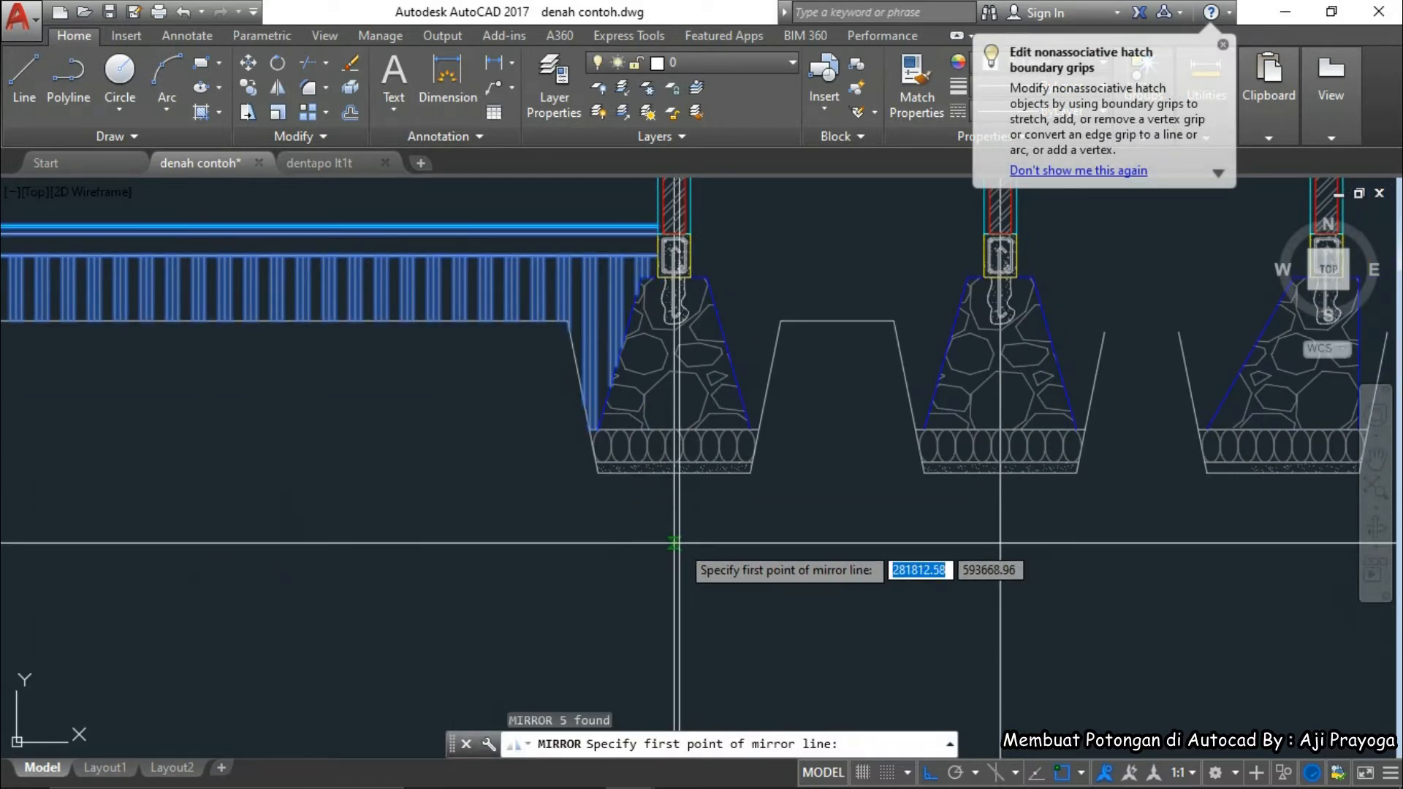
{"action": "left_click", "coordinate": [676, 581]}
{"action": "scroll", "coordinate": [620, 559], "scroll_direction": "down", "scroll_amount": 4}
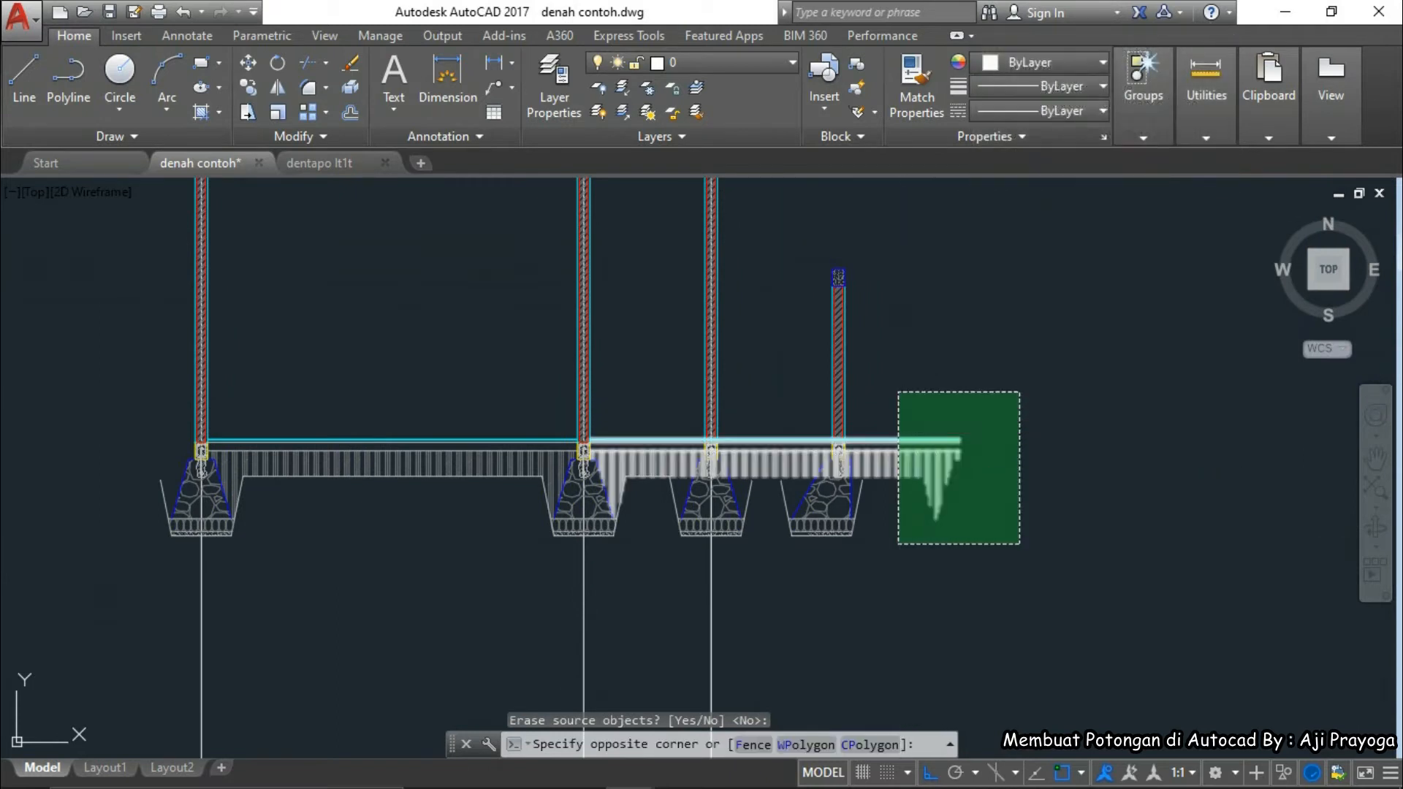
{"action": "left_click", "coordinate": [903, 393]}
{"action": "key", "text": "Return"}
{"action": "scroll", "coordinate": [976, 499], "scroll_direction": "up", "scroll_amount": 4}
{"action": "scroll", "coordinate": [950, 500], "scroll_direction": "up", "scroll_amount": 3}
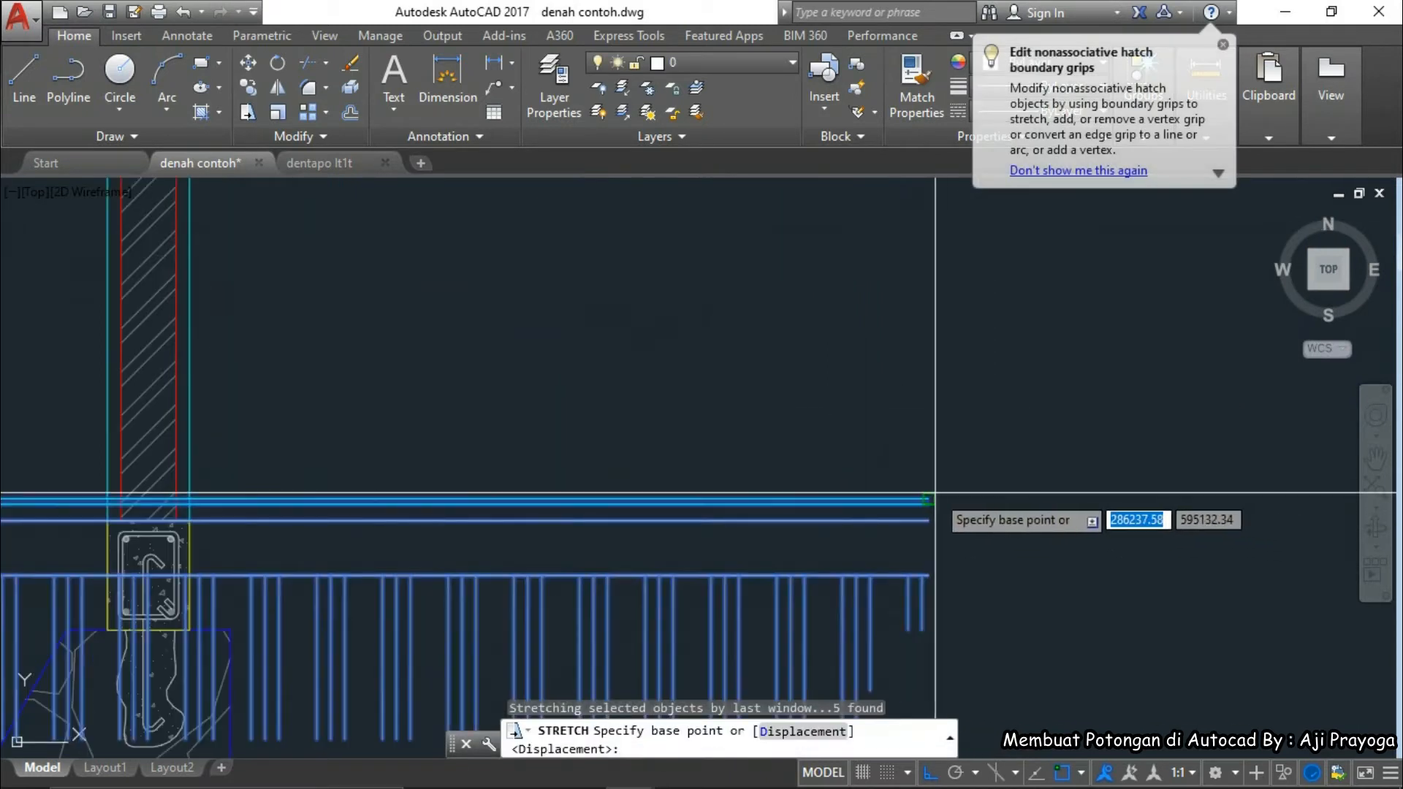
{"action": "left_click", "coordinate": [959, 498]}
{"action": "scroll", "coordinate": [1118, 501], "scroll_direction": "down", "scroll_amount": 3}
{"action": "key", "text": "Escape"}
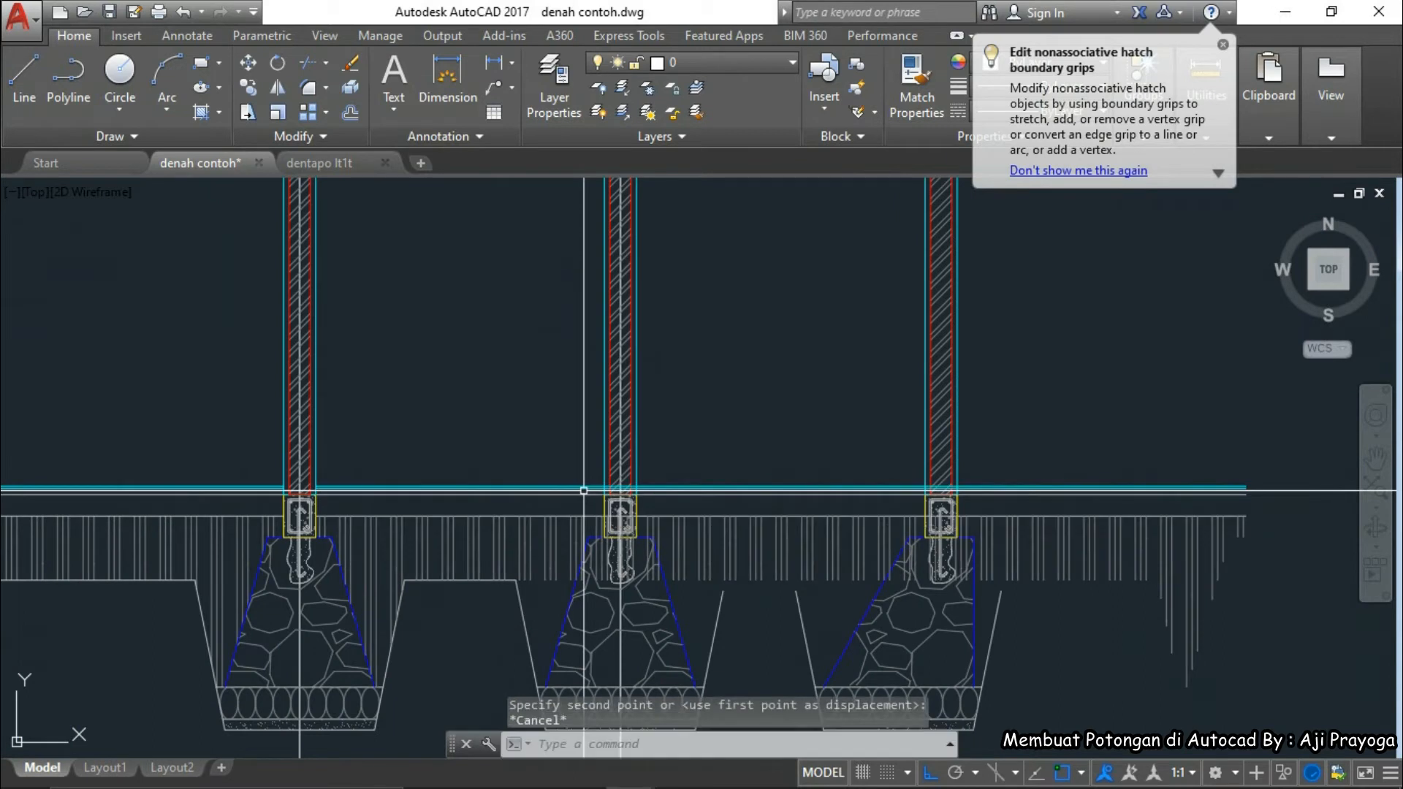
- Stretch the free end of the mirrored floor lines 3000 back to the third wall's near face
{"action": "scroll", "coordinate": [562, 508], "scroll_direction": "down", "scroll_amount": 2}
{"action": "left_click", "coordinate": [395, 483]}
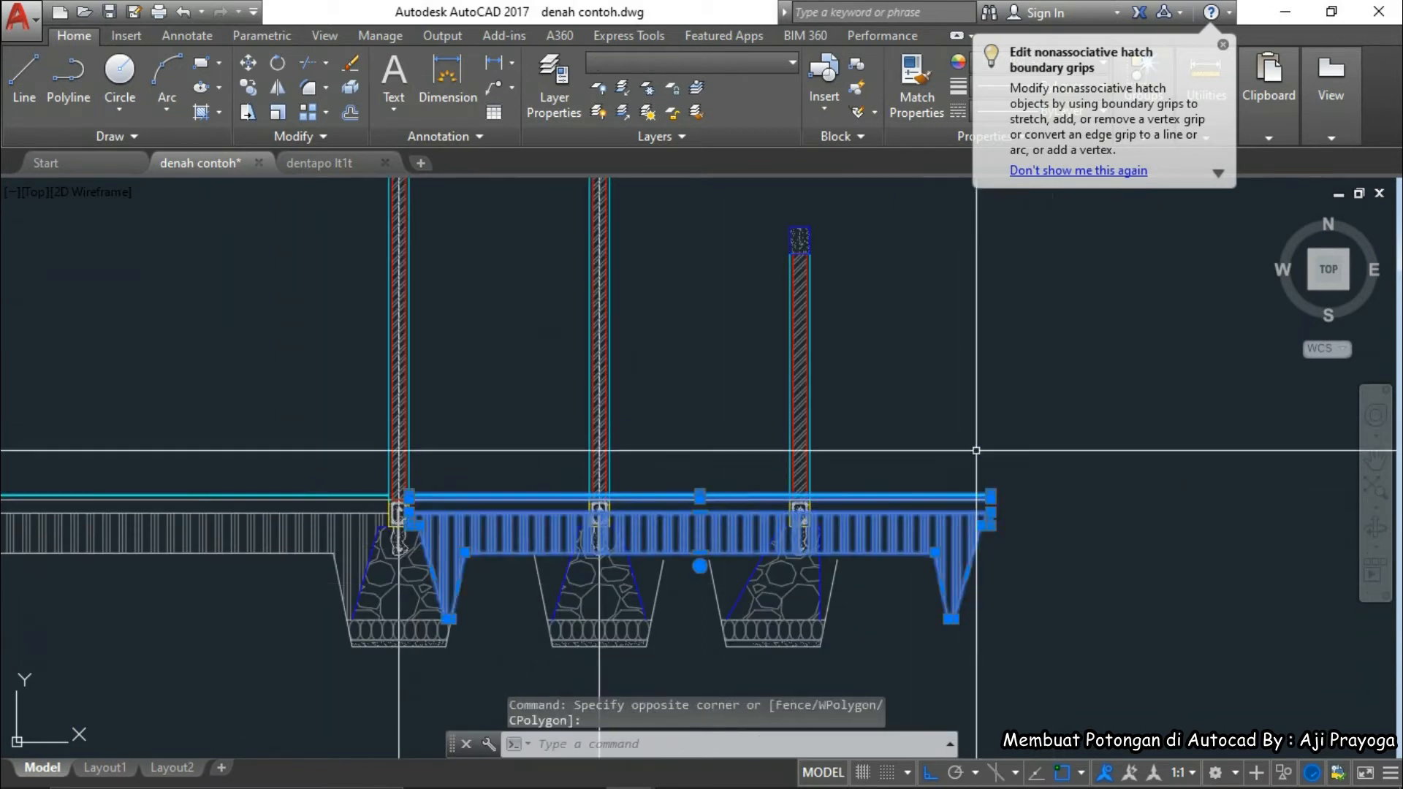
{"action": "left_click", "coordinate": [946, 533]}
{"action": "key", "text": "Return"}
{"action": "scroll", "coordinate": [938, 563], "scroll_direction": "up", "scroll_amount": 3}
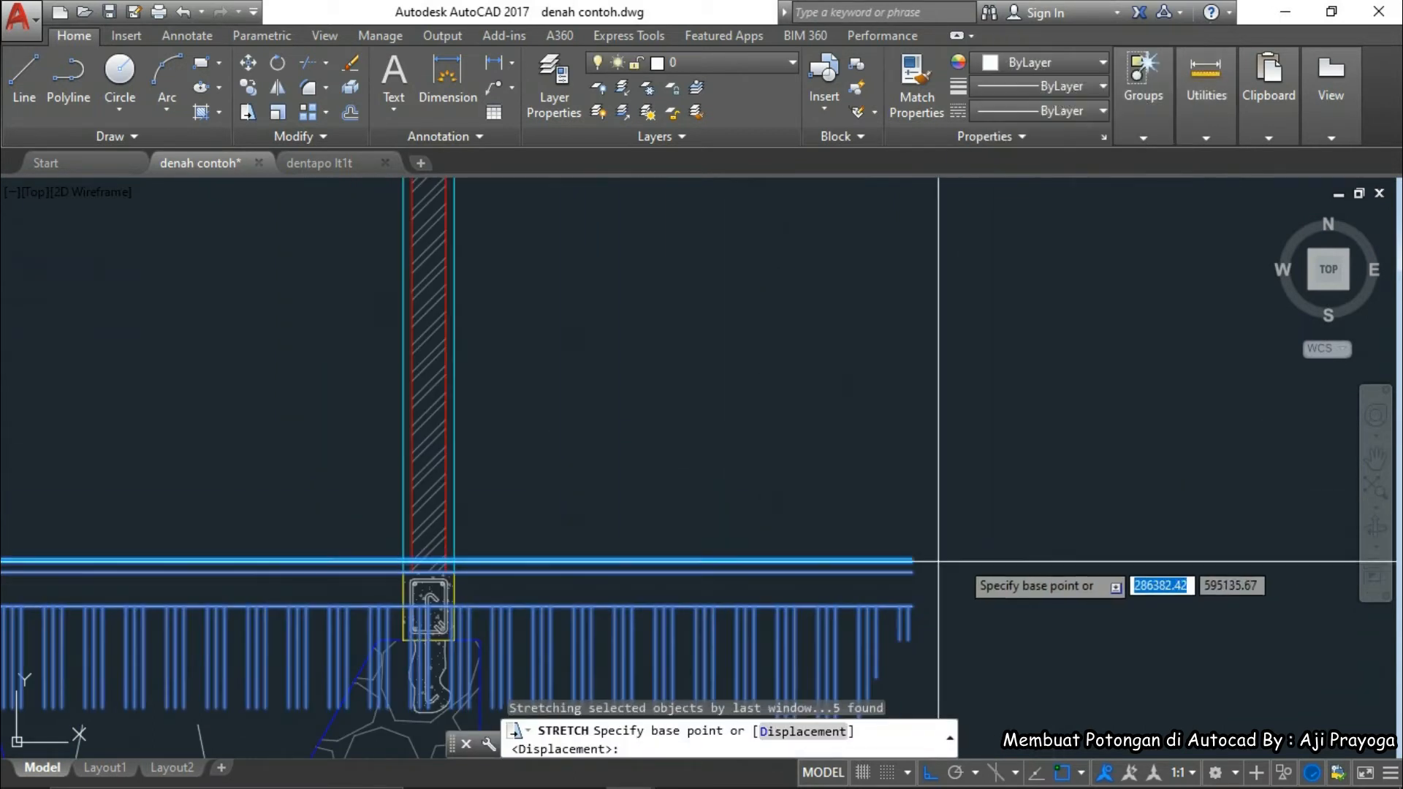
{"action": "left_click", "coordinate": [902, 560]}
{"action": "scroll", "coordinate": [629, 577], "scroll_direction": "down", "scroll_amount": 2}
{"action": "scroll", "coordinate": [646, 552], "scroll_direction": "up", "scroll_amount": 3}
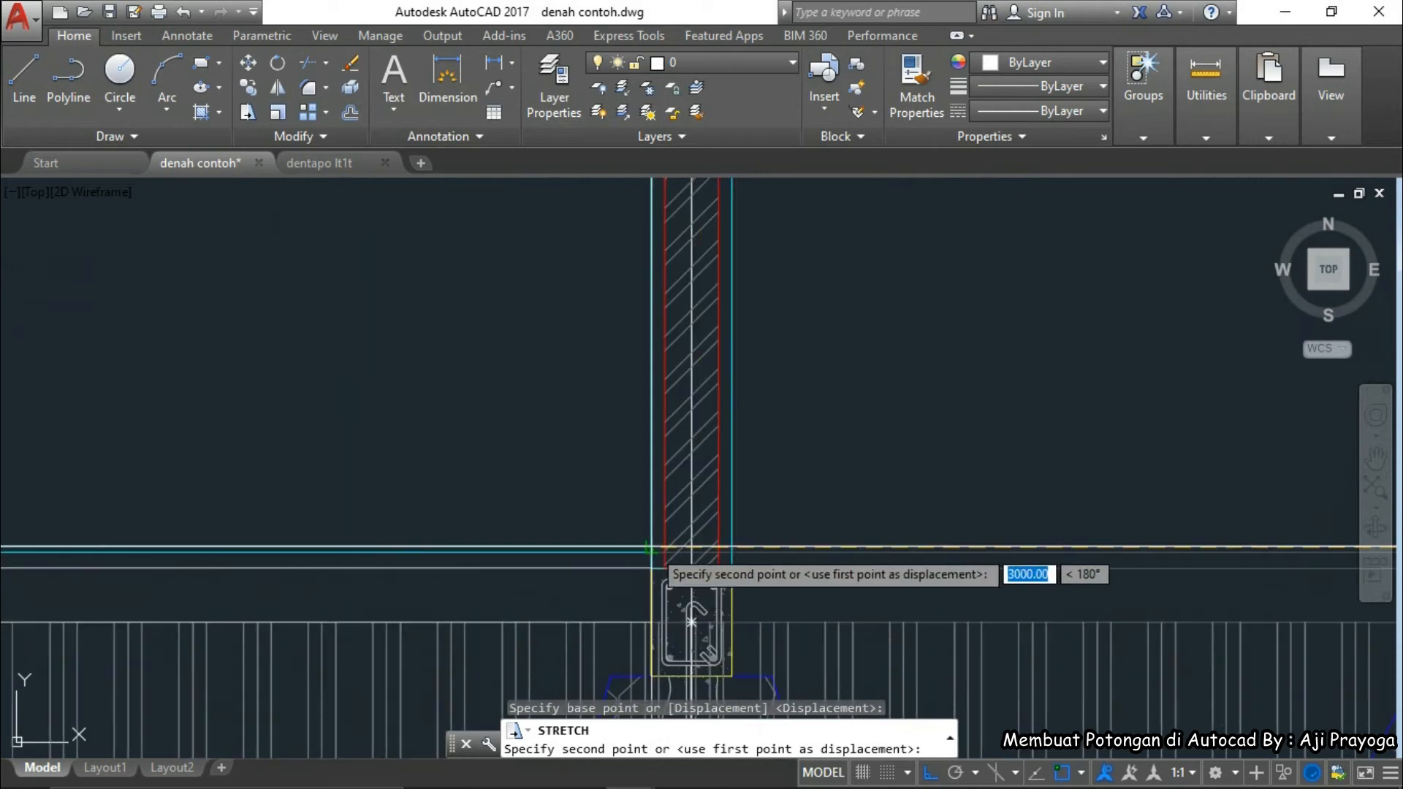
{"action": "scroll", "coordinate": [647, 549], "scroll_direction": "down", "scroll_amount": 2}
- Delete the mirrored ground hatch that runs past the outermost right foundation
{"action": "left_click", "coordinate": [768, 460]}
{"action": "left_click", "coordinate": [721, 460]}
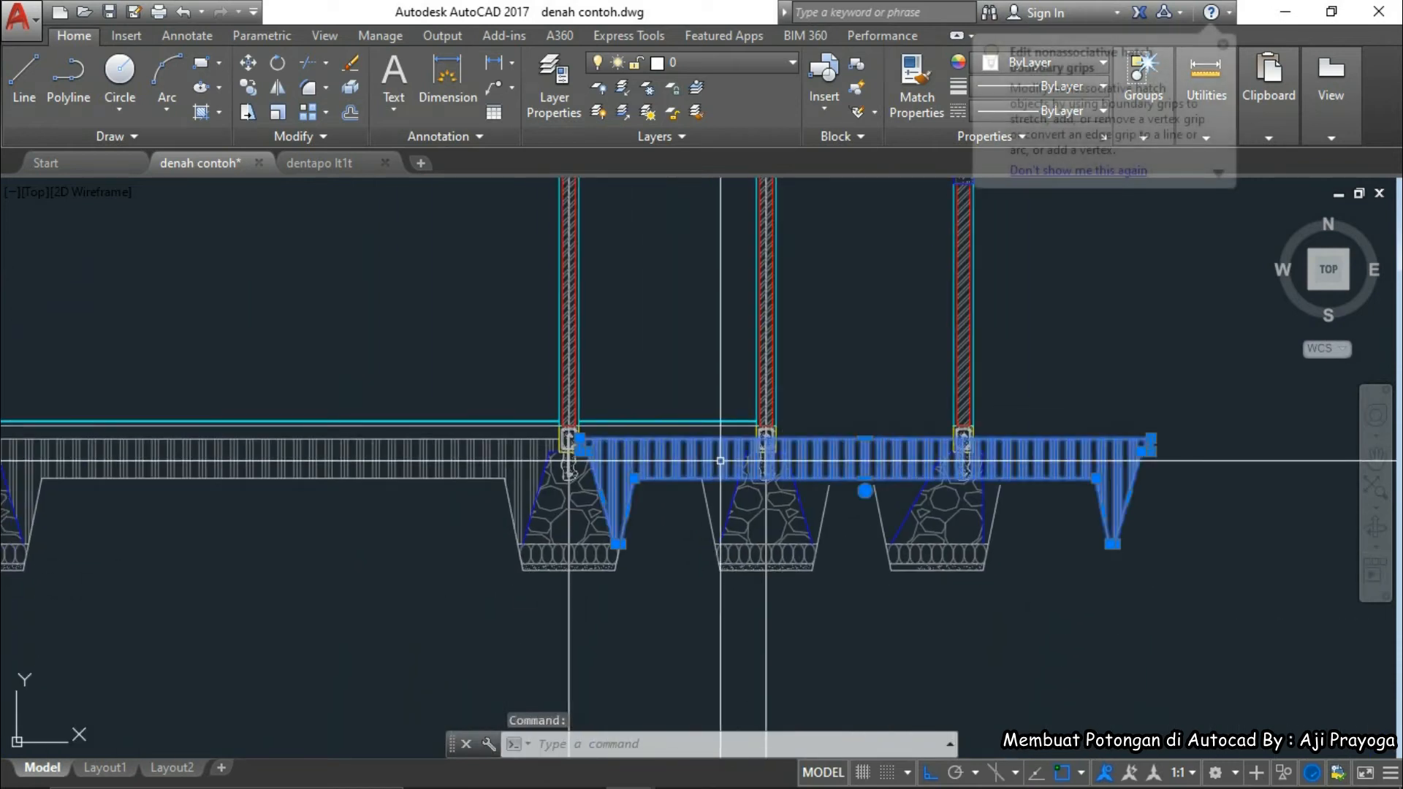
{"action": "key", "text": "Delete"}
{"action": "middle_click_drag", "start_coordinate": [665, 538], "coordinate": [741, 558]}
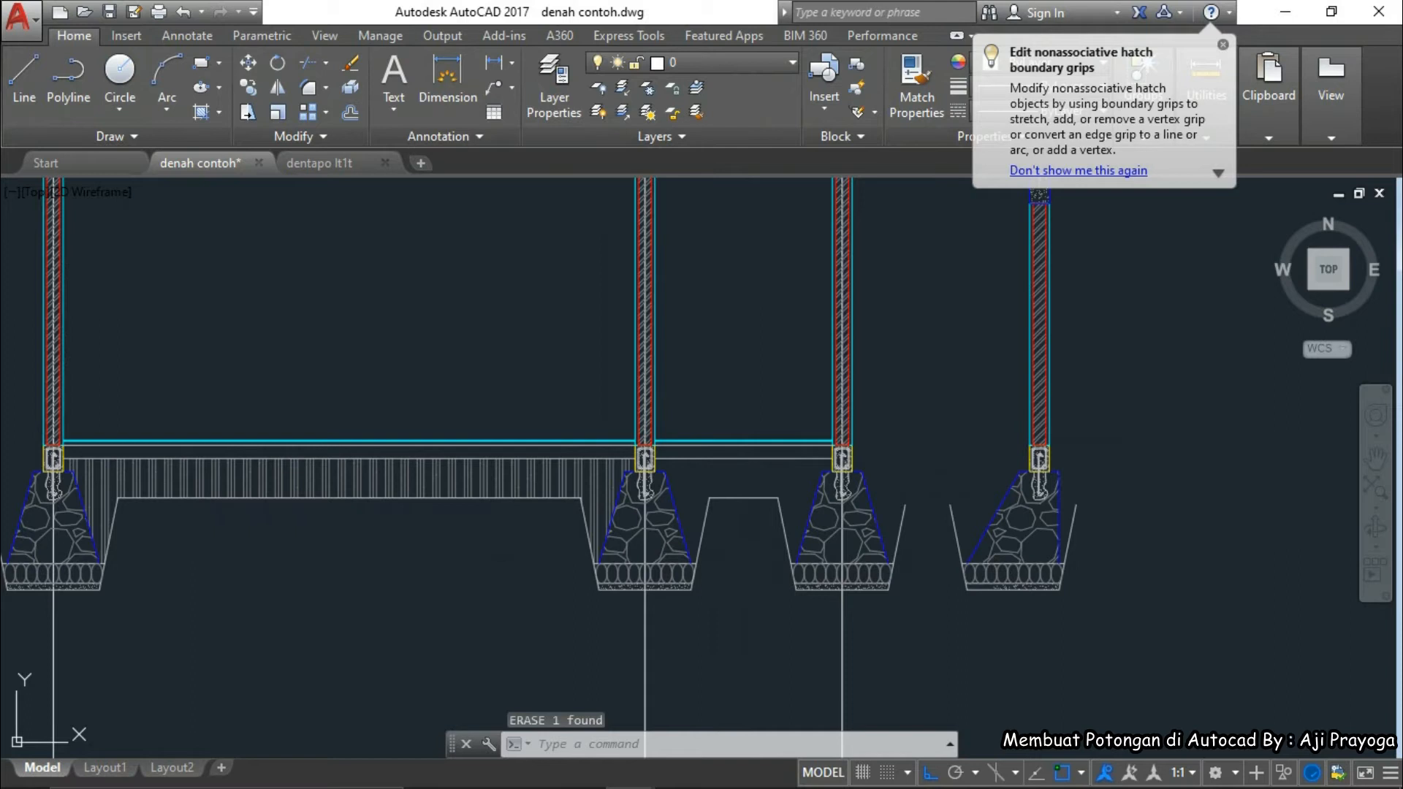
- Undo the hatch deletion, the stretch and the mirroring of the floor lines and hatch
{"action": "key", "text": "Escape"}
{"action": "key", "text": "ctrl+z"}
{"action": "key", "text": "ctrl+z"}
{"action": "key", "text": "ctrl+z"}
{"action": "key", "text": "ctrl+z"}
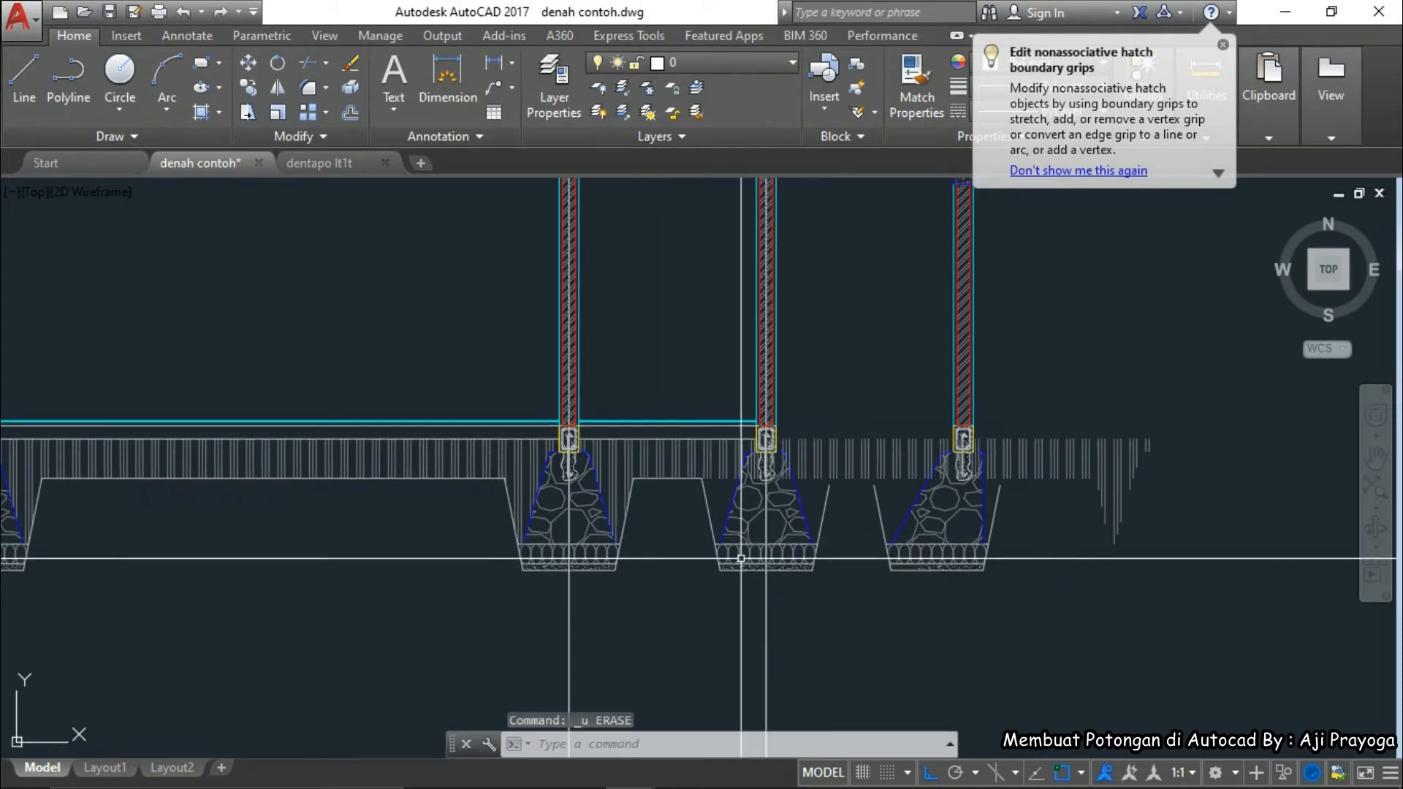
{"action": "key", "text": "ctrl+z"}
{"action": "key", "text": "ctrl+z"}
{"action": "key", "text": "ctrl+z"}
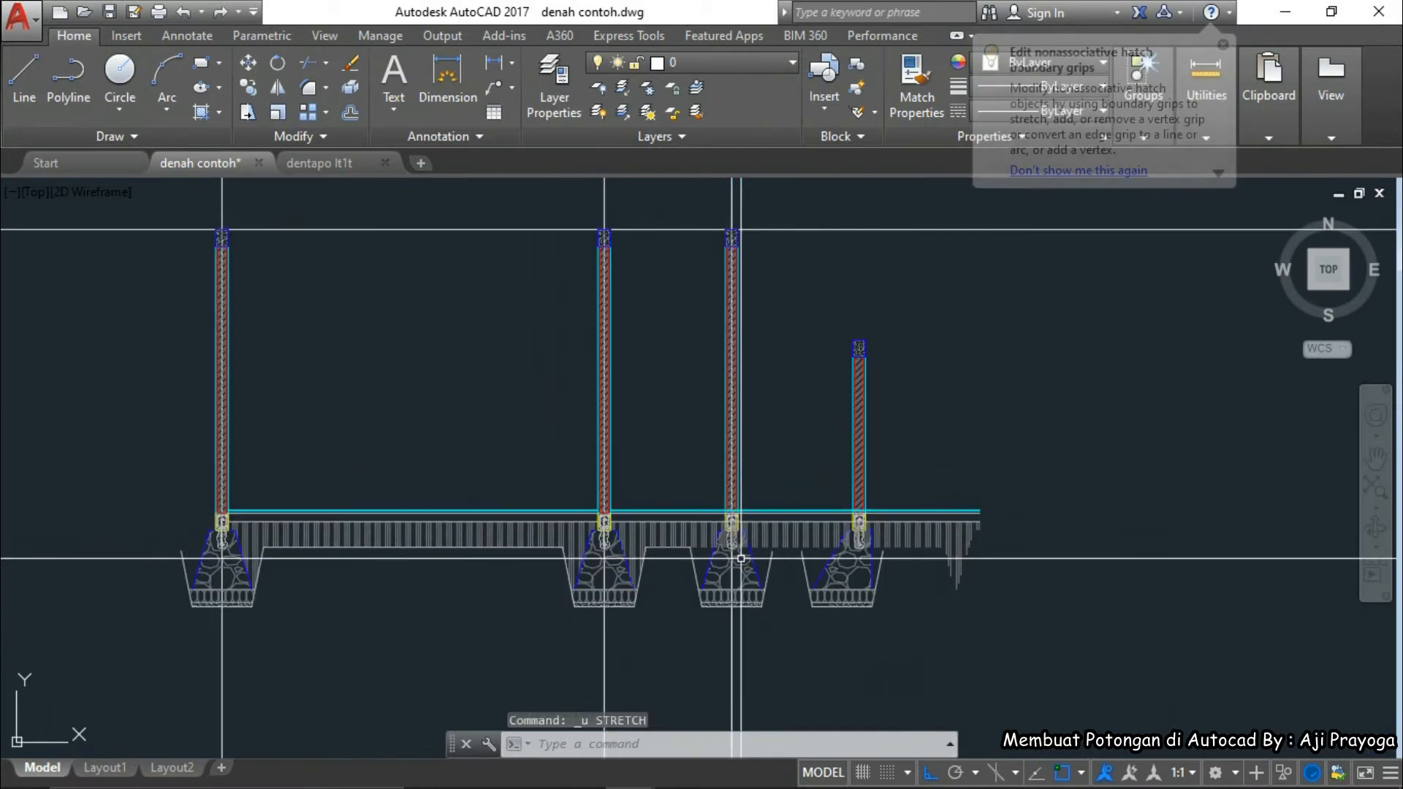
- Mirror only the floor lines, without the ground hatch, about the second wall's centre line and keep the originals
{"action": "scroll", "coordinate": [741, 559], "scroll_direction": "down", "scroll_amount": 4}
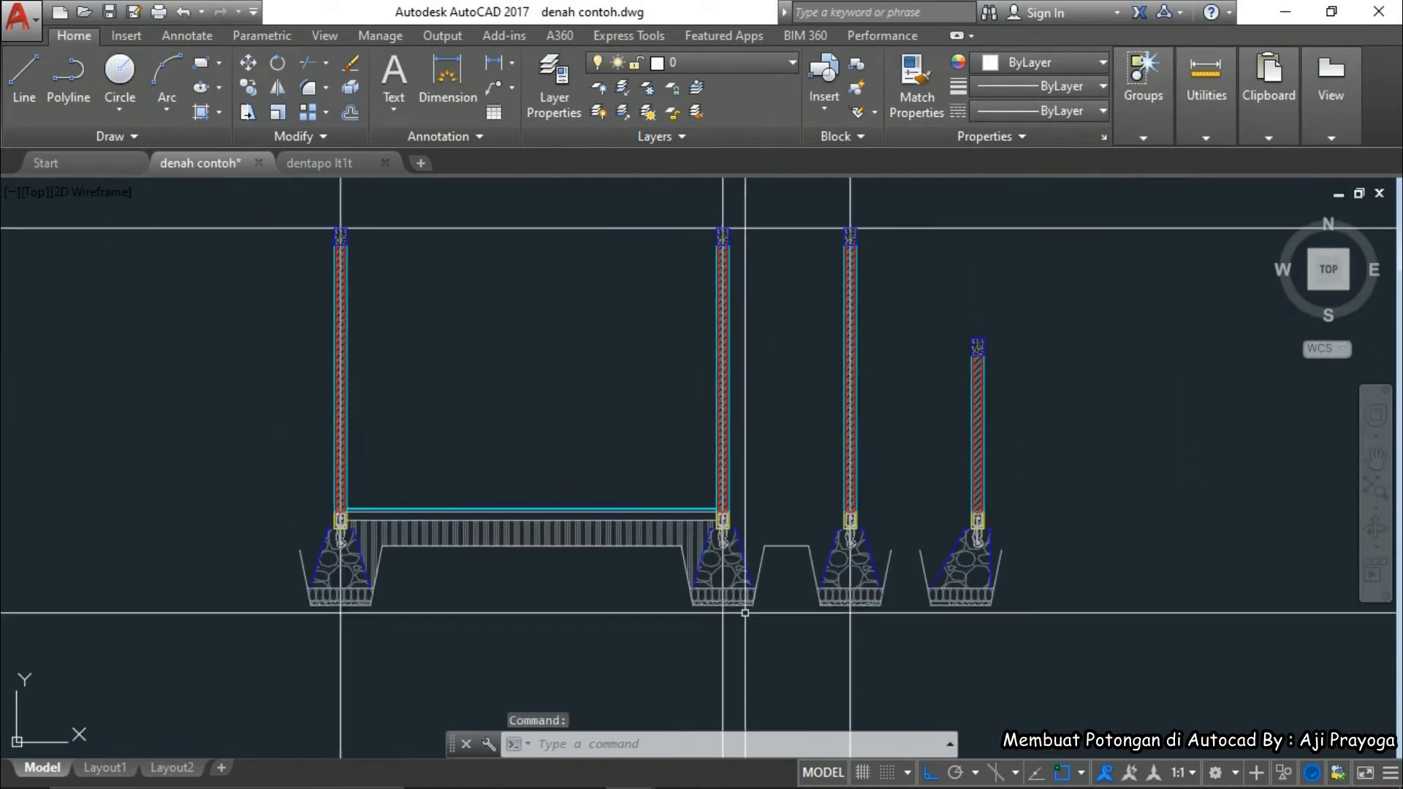
{"action": "scroll", "coordinate": [686, 512], "scroll_direction": "up", "scroll_amount": 5}
{"action": "left_click", "coordinate": [555, 318]}
{"action": "scroll", "coordinate": [482, 475], "scroll_direction": "up", "scroll_amount": 4}
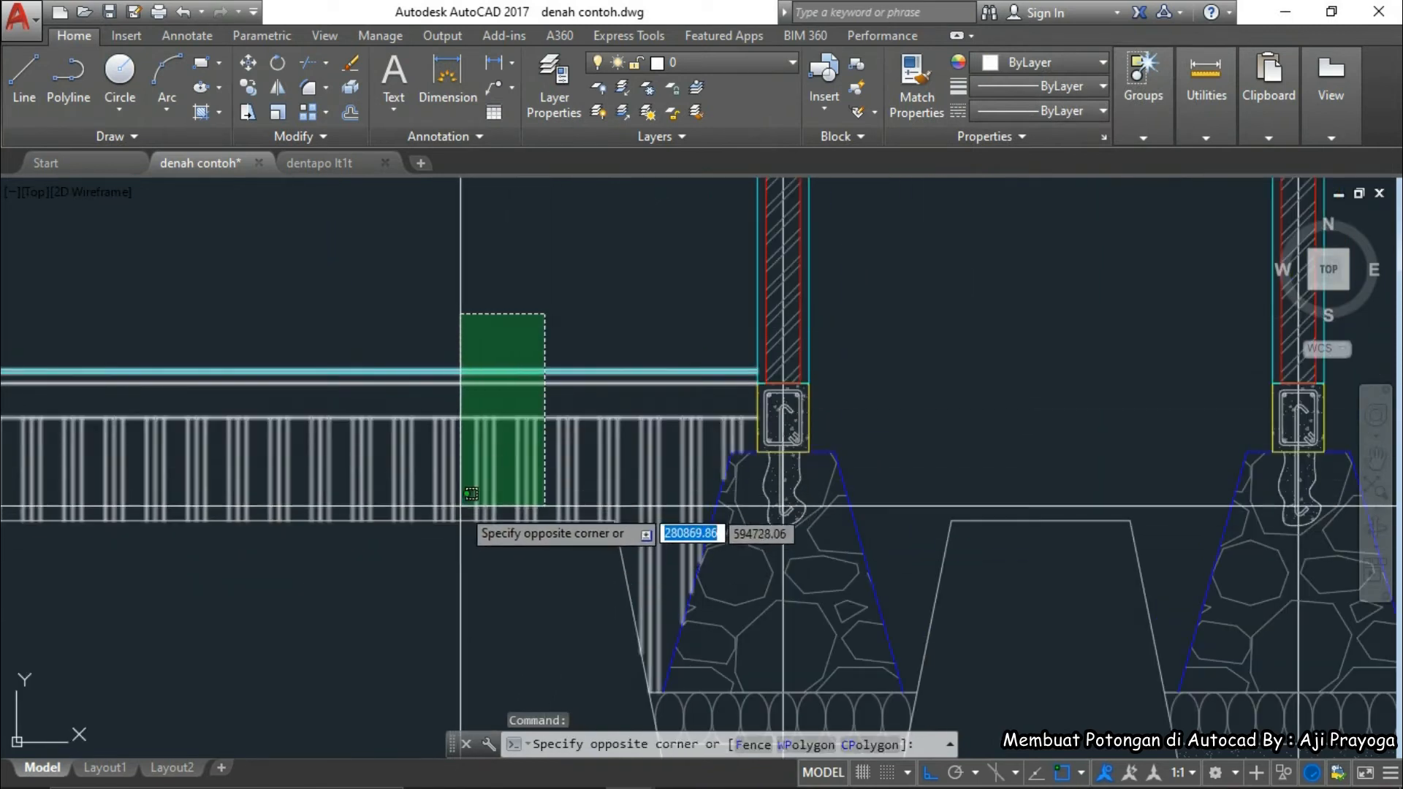
{"action": "left_click", "coordinate": [545, 416]}
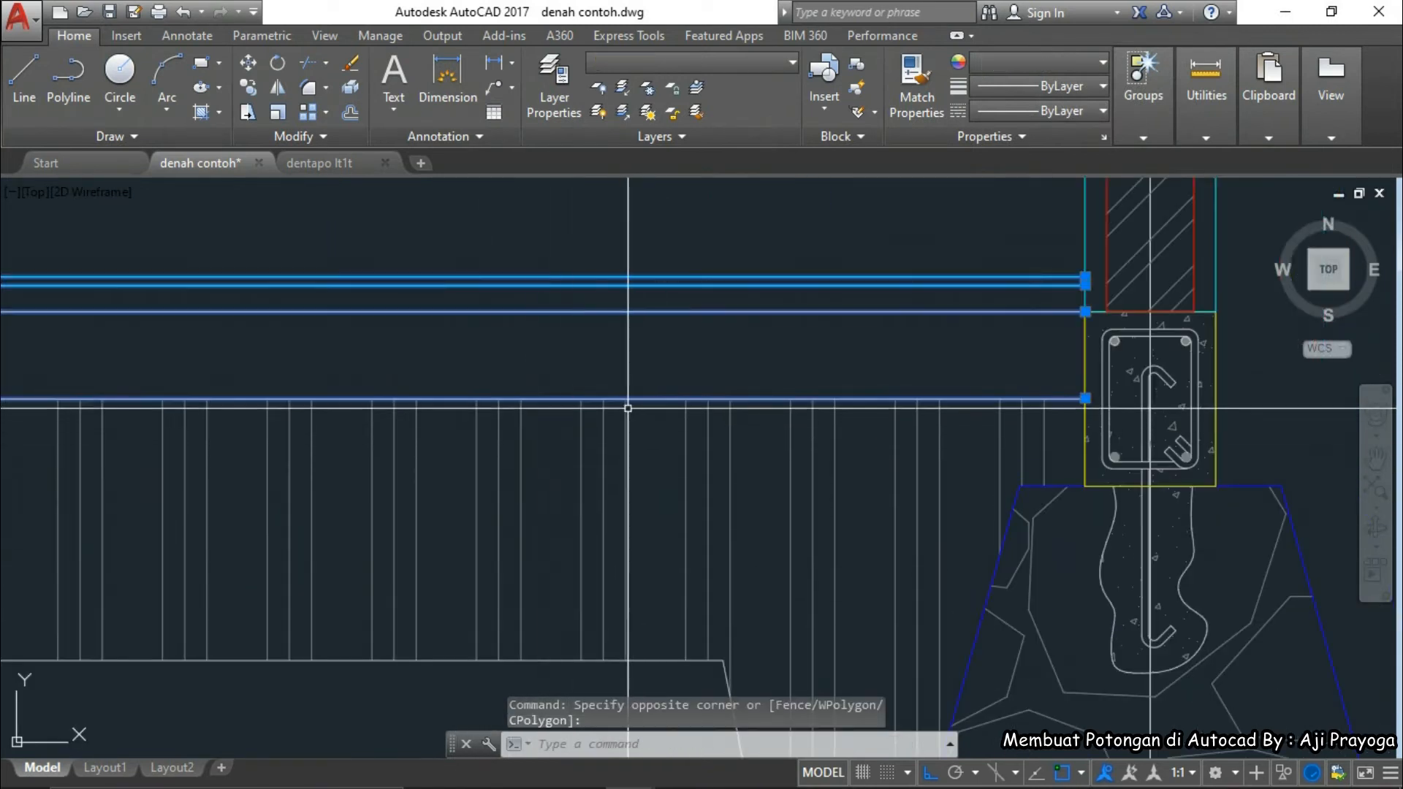
{"action": "scroll", "coordinate": [626, 407], "scroll_direction": "down", "scroll_amount": 3}
{"action": "scroll", "coordinate": [584, 468], "scroll_direction": "up", "scroll_amount": 3}
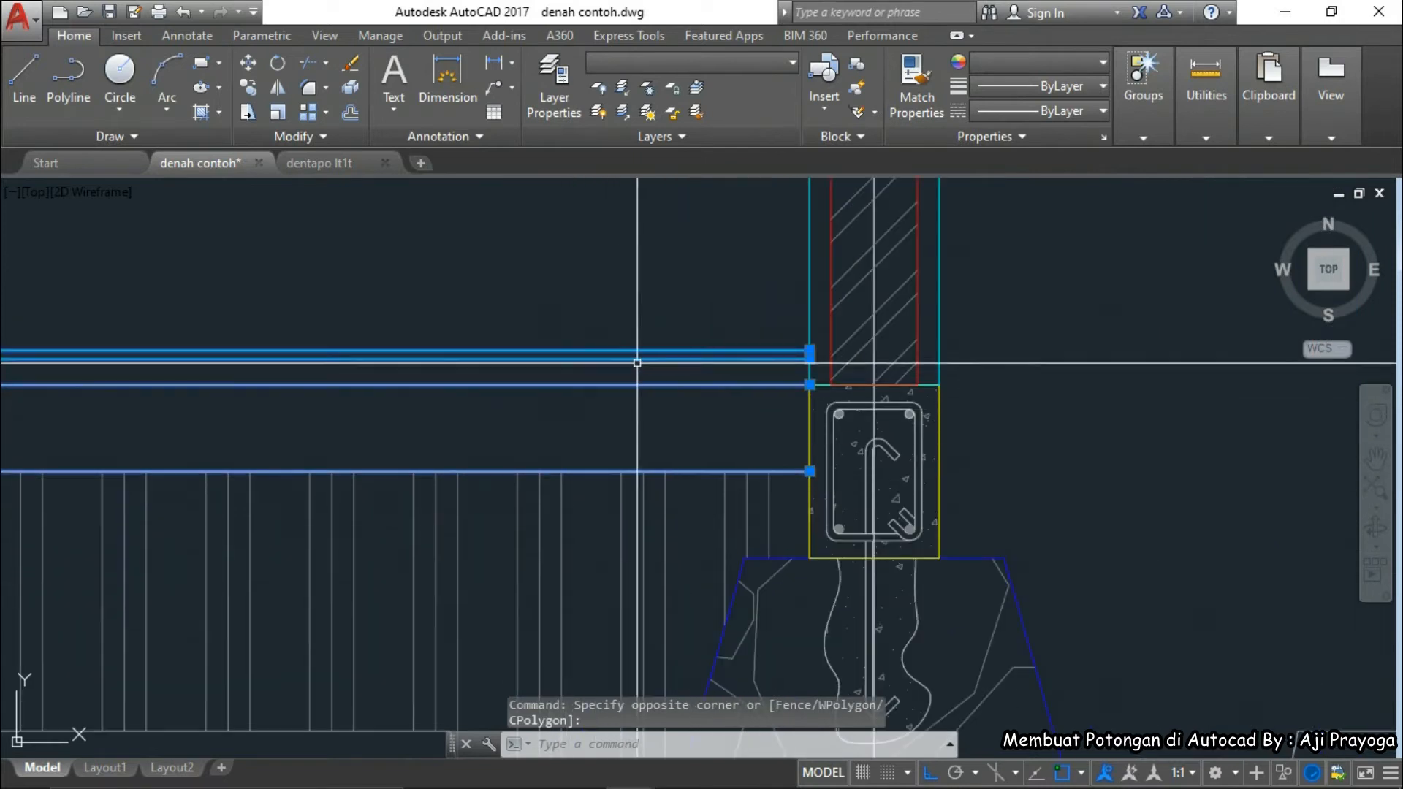
{"action": "scroll", "coordinate": [638, 363], "scroll_direction": "down", "scroll_amount": 3}
{"action": "type", "text": "mi"}
{"action": "key", "text": "Return"}
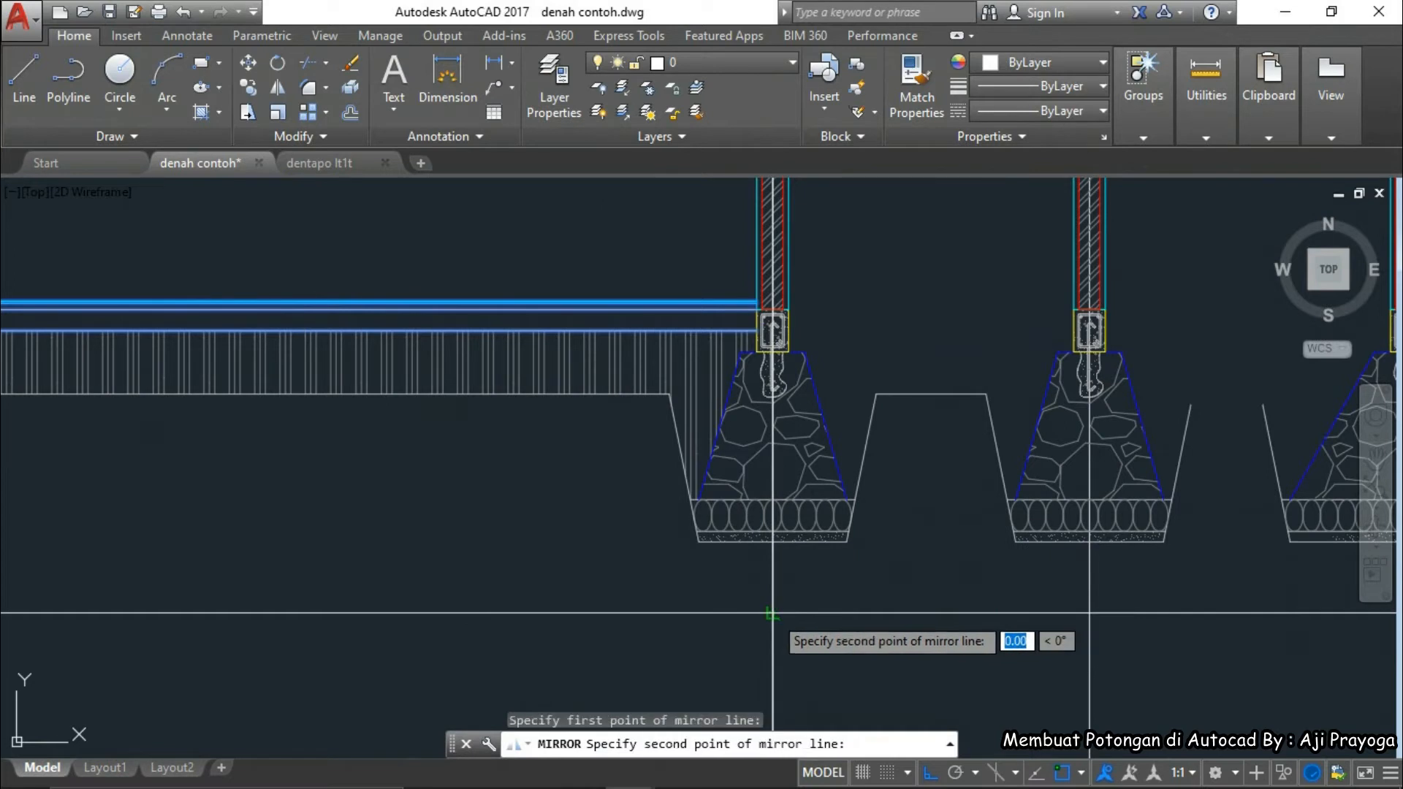
{"action": "scroll", "coordinate": [773, 613], "scroll_direction": "down", "scroll_amount": 4}
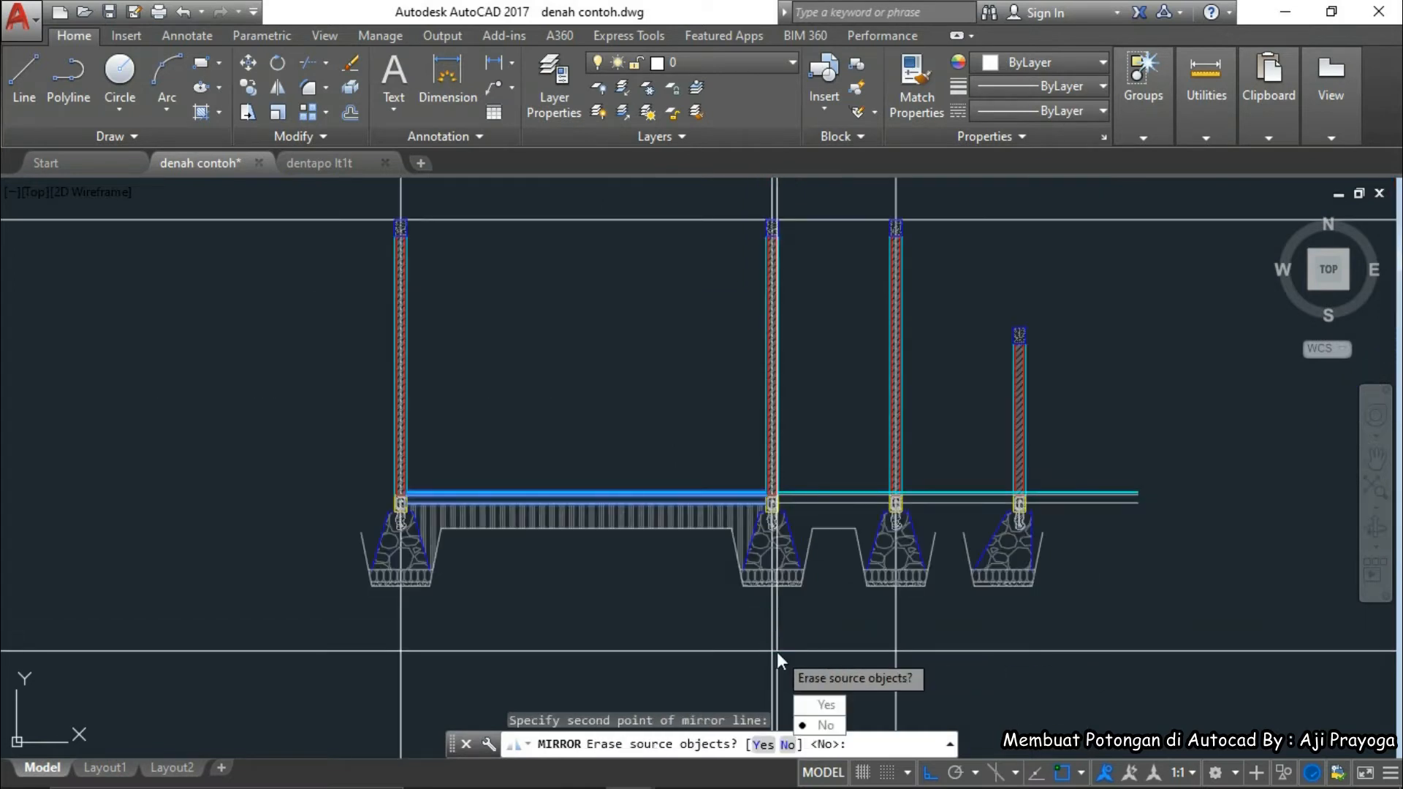
{"action": "key", "text": "Return"}
- Stretch the free end of the mirrored floor lines 3000 back so they end at the third wall's near face
{"action": "scroll", "coordinate": [1260, 534], "scroll_direction": "up", "scroll_amount": 4}
{"action": "left_click", "coordinate": [1057, 322]}
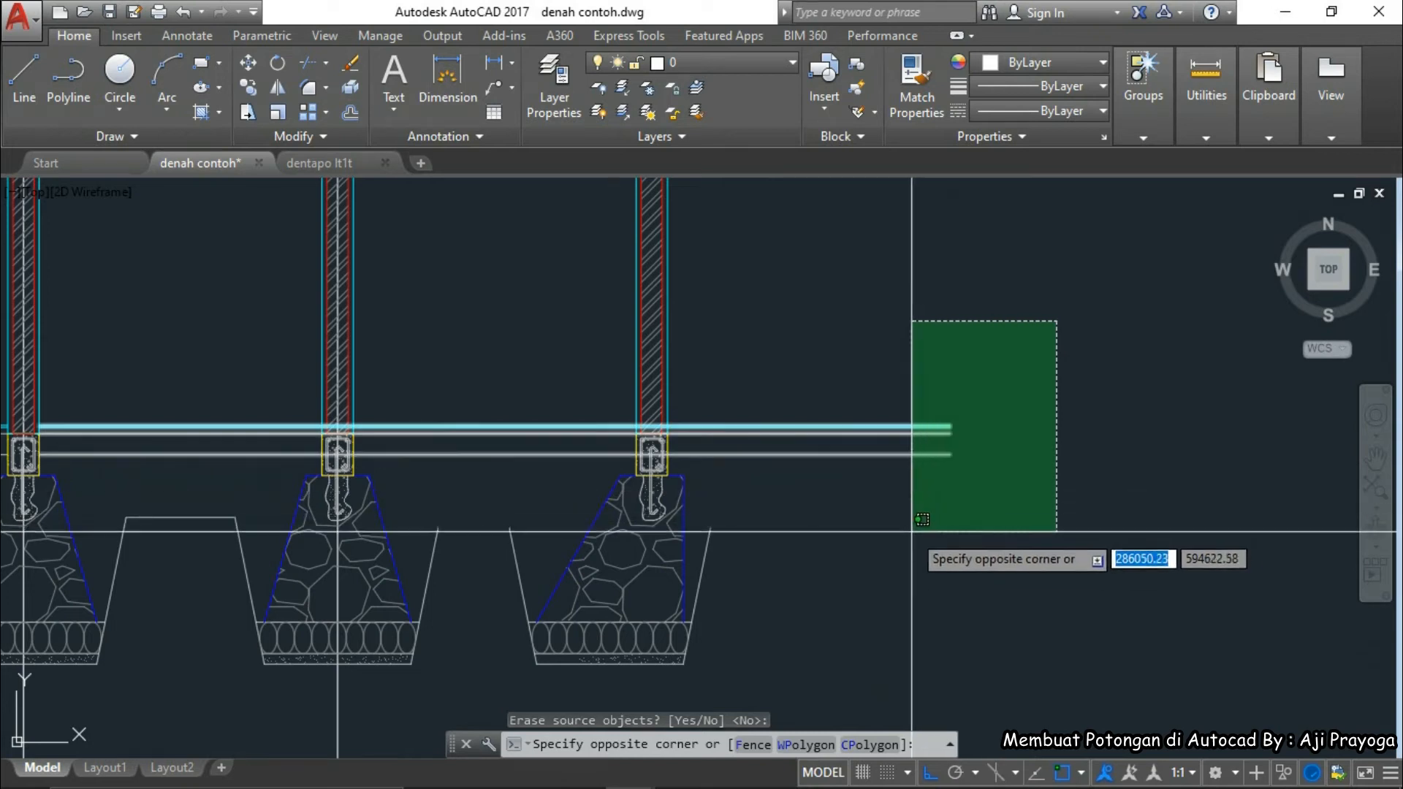
{"action": "scroll", "coordinate": [922, 520], "scroll_direction": "down", "scroll_amount": 2}
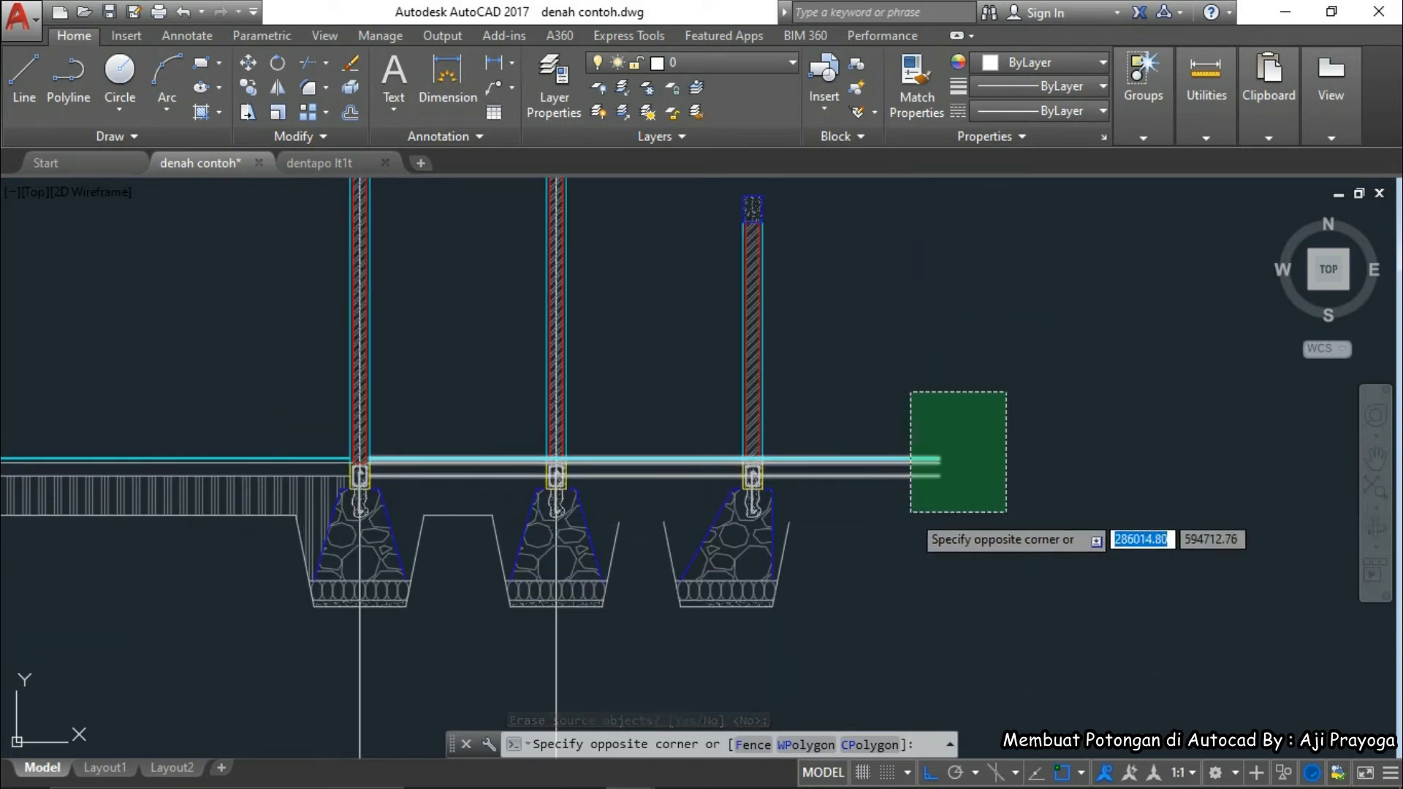
{"action": "left_click", "coordinate": [910, 512]}
{"action": "middle_click_drag", "start_coordinate": [932, 521], "coordinate": [956, 567]}
{"action": "scroll", "coordinate": [959, 564], "scroll_direction": "up", "scroll_amount": 4}
{"action": "type", "text": "s"}
{"action": "key", "text": "Return"}
{"action": "left_click", "coordinate": [899, 454]}
{"action": "scroll", "coordinate": [996, 521], "scroll_direction": "down", "scroll_amount": 3}
{"action": "scroll", "coordinate": [661, 502], "scroll_direction": "up", "scroll_amount": 5}
{"action": "scroll", "coordinate": [650, 549], "scroll_direction": "up", "scroll_amount": 4}
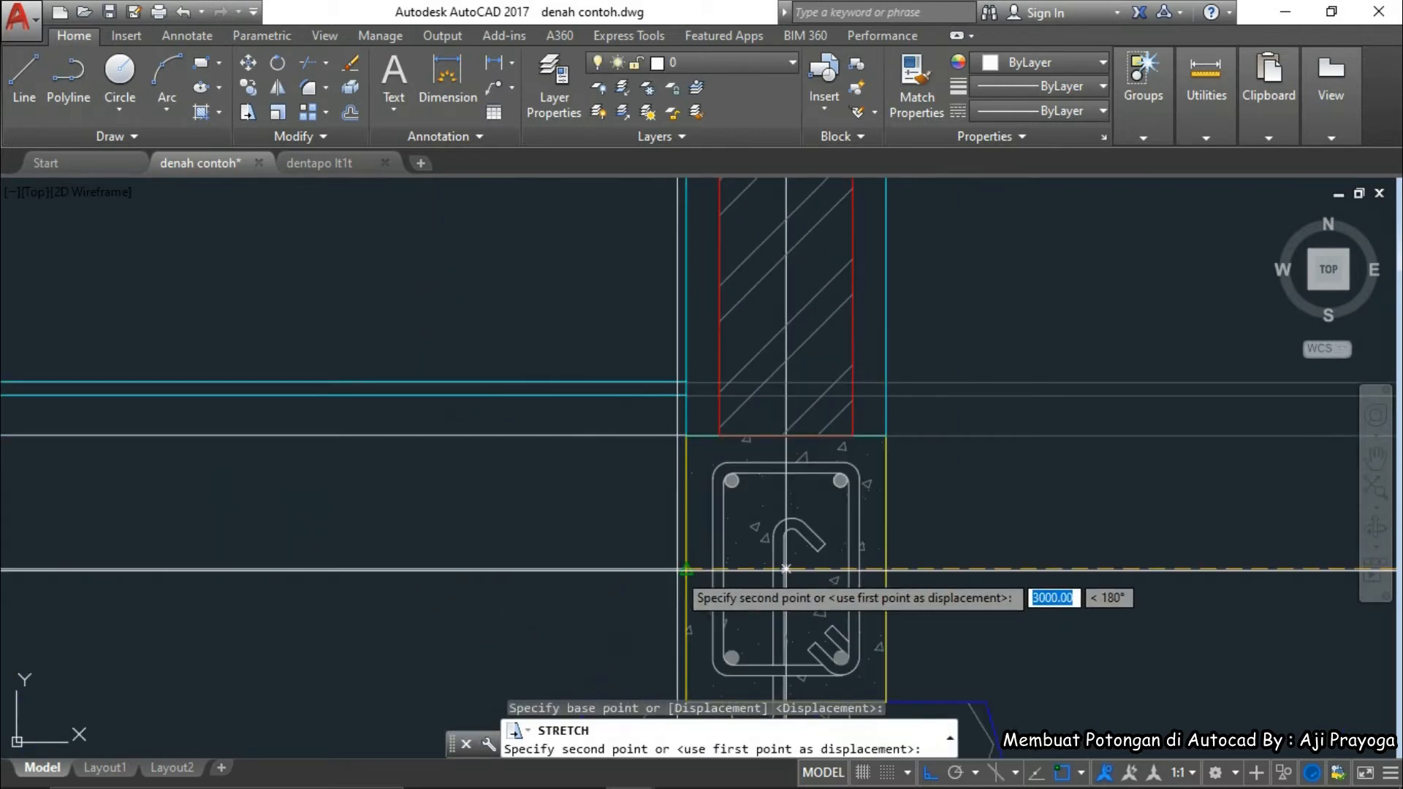
{"action": "left_click", "coordinate": [786, 569]}
{"action": "scroll", "coordinate": [786, 569], "scroll_direction": "down", "scroll_amount": 5}
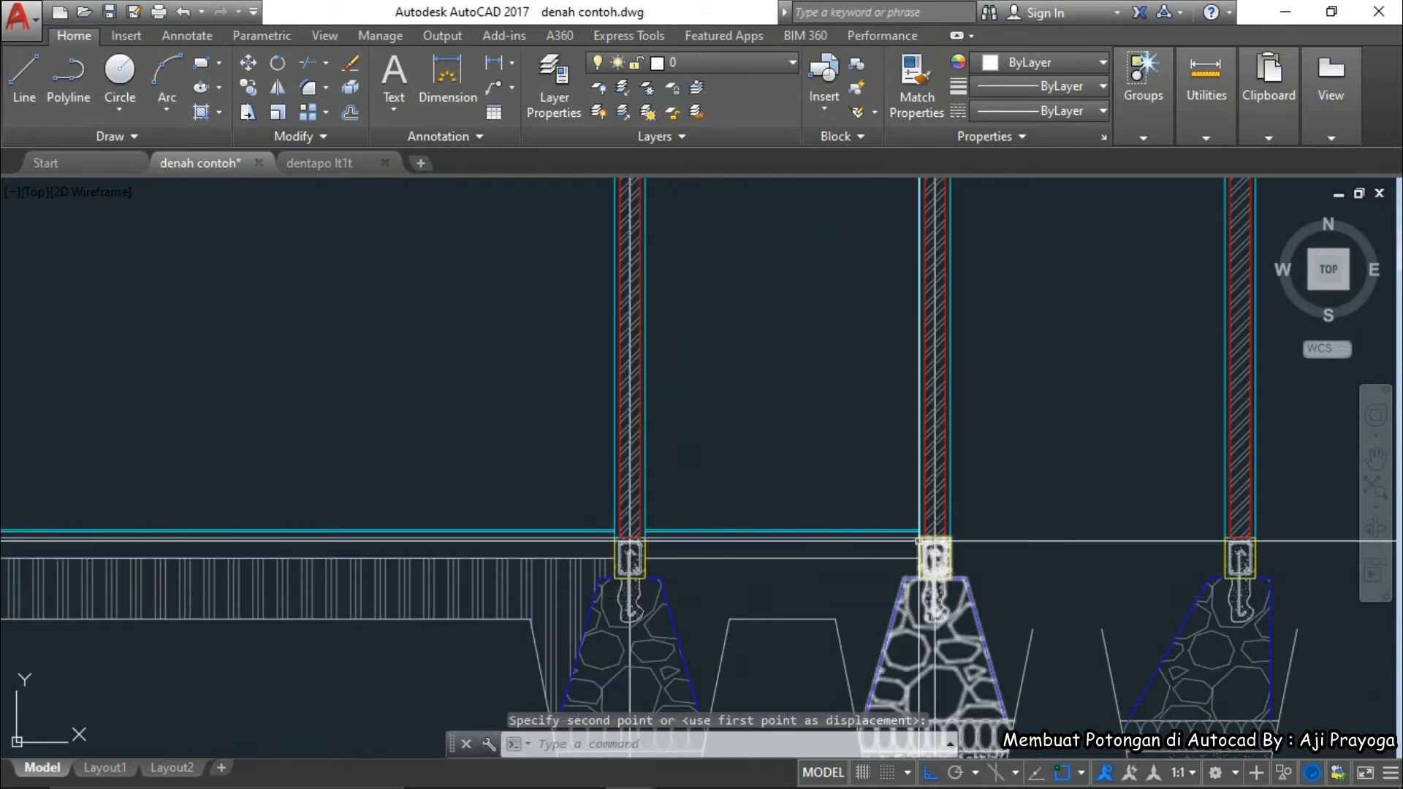
- Check the toilet's floor level in the plan and move the floor lines between the second and third walls down 30
{"action": "scroll", "coordinate": [933, 575], "scroll_direction": "up", "scroll_amount": 5}
{"action": "scroll", "coordinate": [934, 574], "scroll_direction": "down", "scroll_amount": 5}
{"action": "scroll", "coordinate": [751, 570], "scroll_direction": "up", "scroll_amount": 3}
{"action": "left_click", "coordinate": [749, 579]}
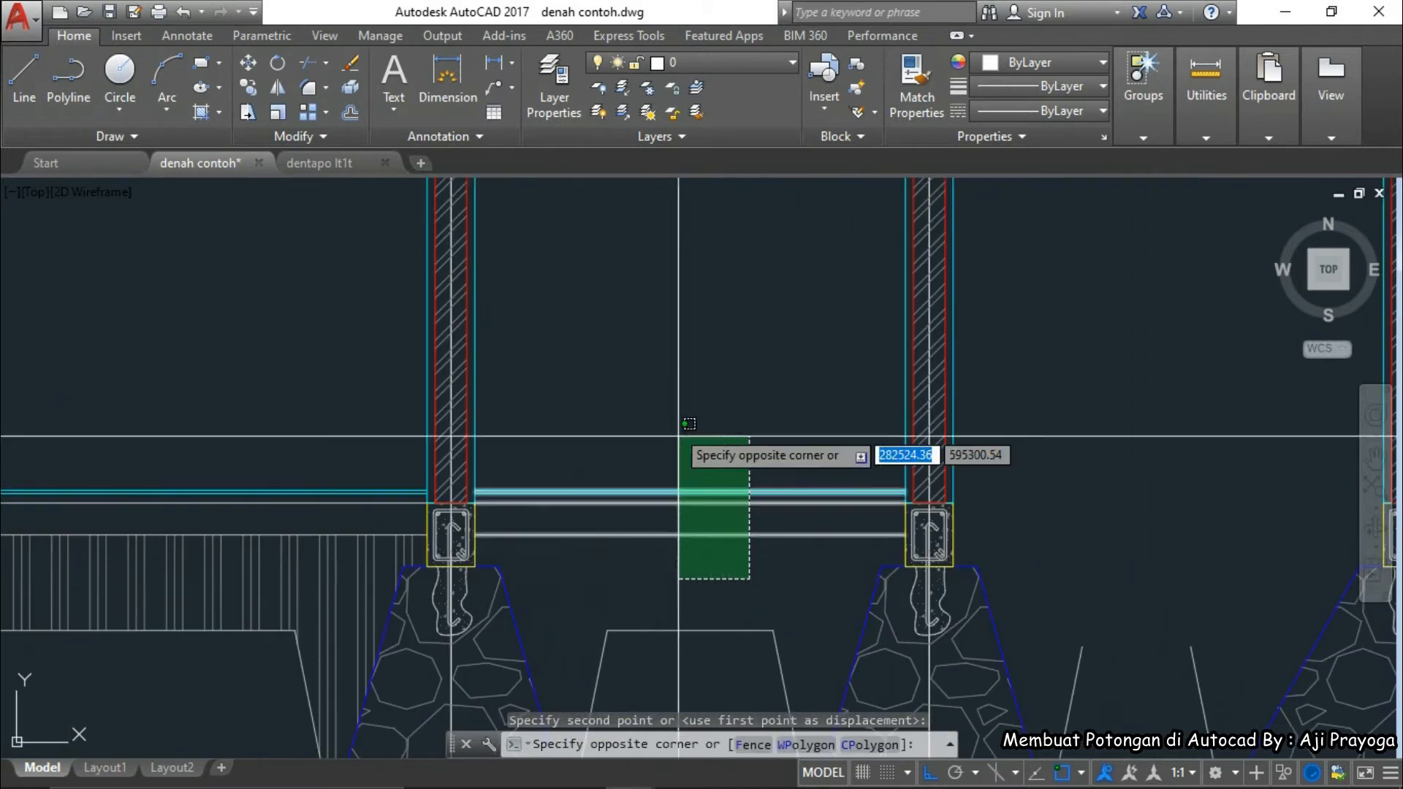
{"action": "left_click", "coordinate": [650, 391]}
{"action": "scroll", "coordinate": [650, 391], "scroll_direction": "down", "scroll_amount": 6}
{"action": "scroll", "coordinate": [291, 434], "scroll_direction": "up", "scroll_amount": 3}
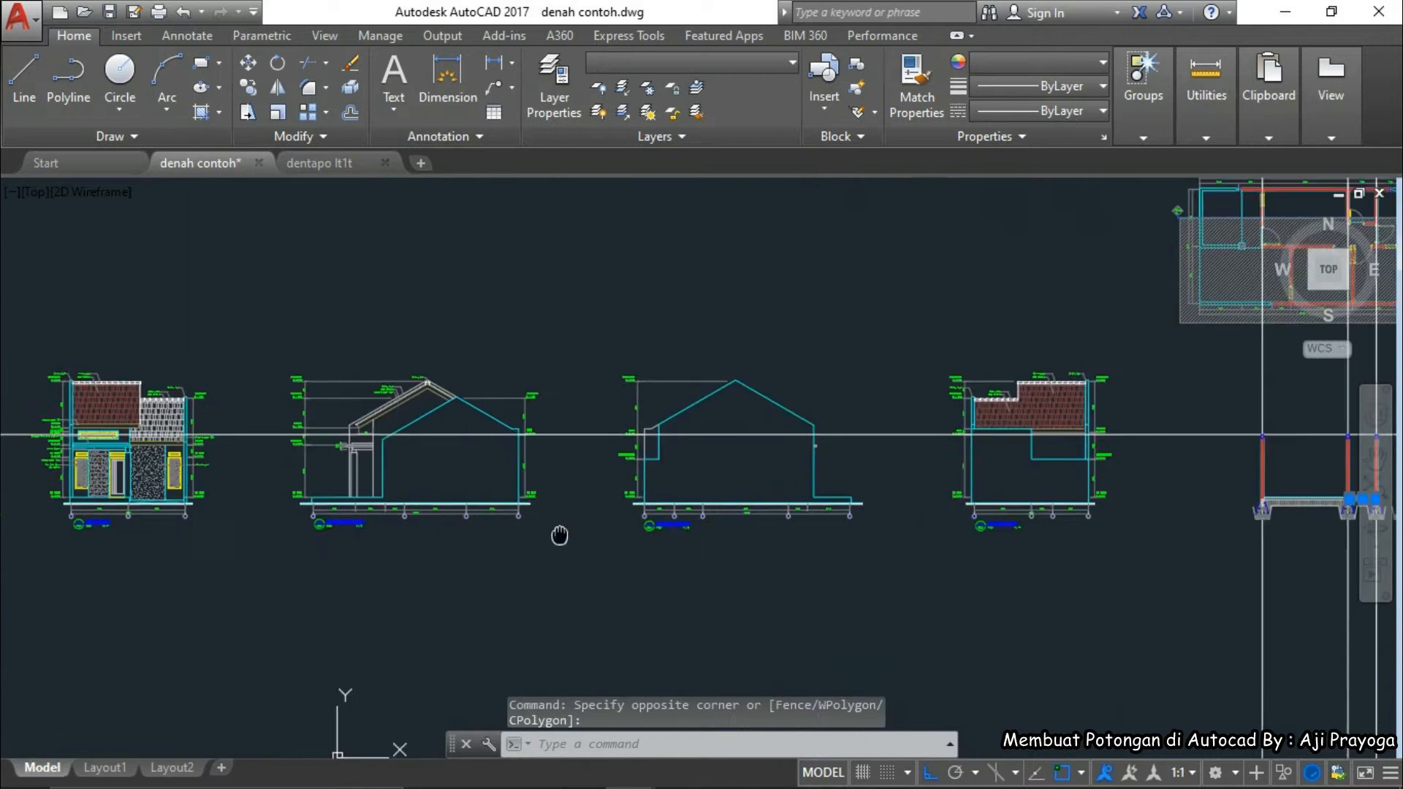
{"action": "scroll", "coordinate": [509, 361], "scroll_direction": "up", "scroll_amount": 8}
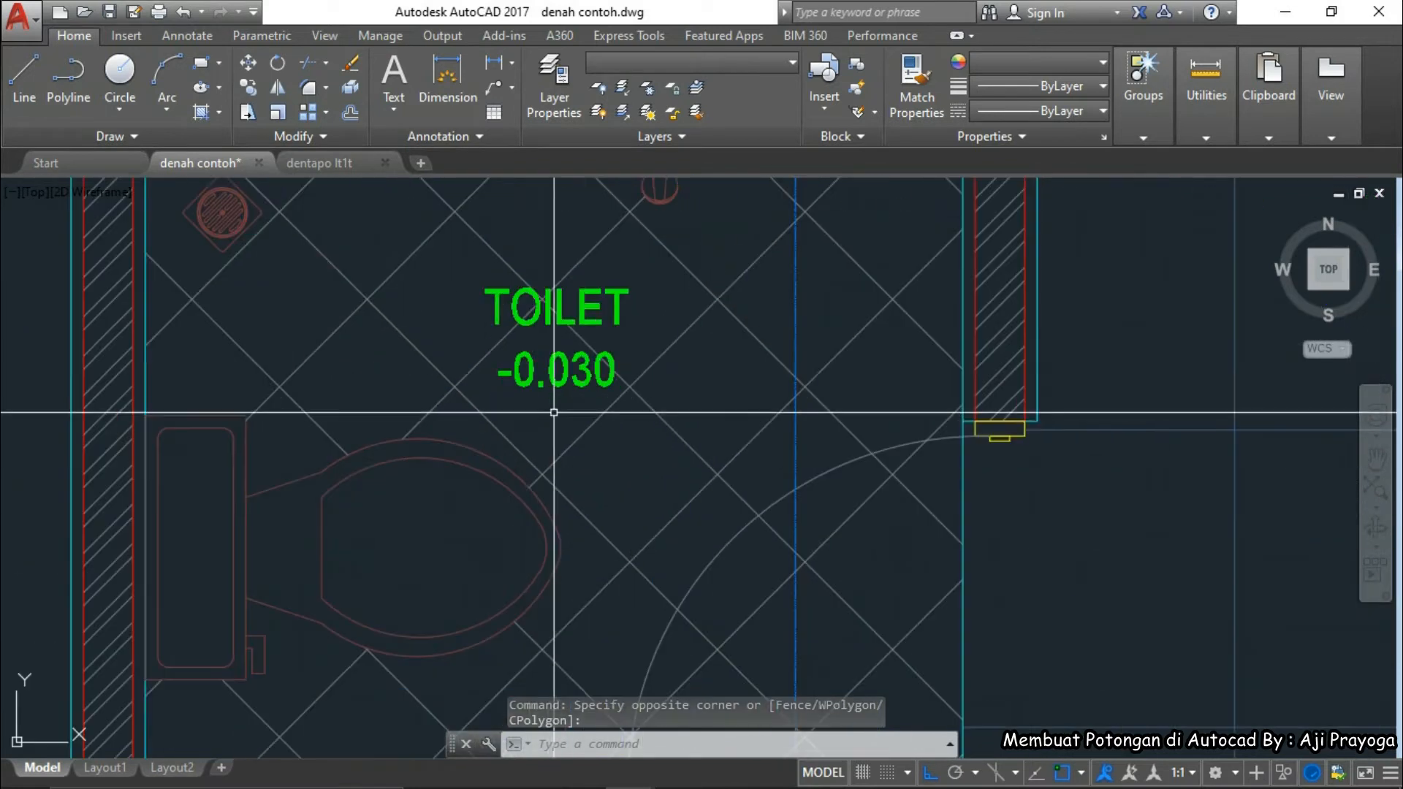
{"action": "scroll", "coordinate": [821, 476], "scroll_direction": "down", "scroll_amount": 8}
{"action": "scroll", "coordinate": [820, 468], "scroll_direction": "up", "scroll_amount": 6}
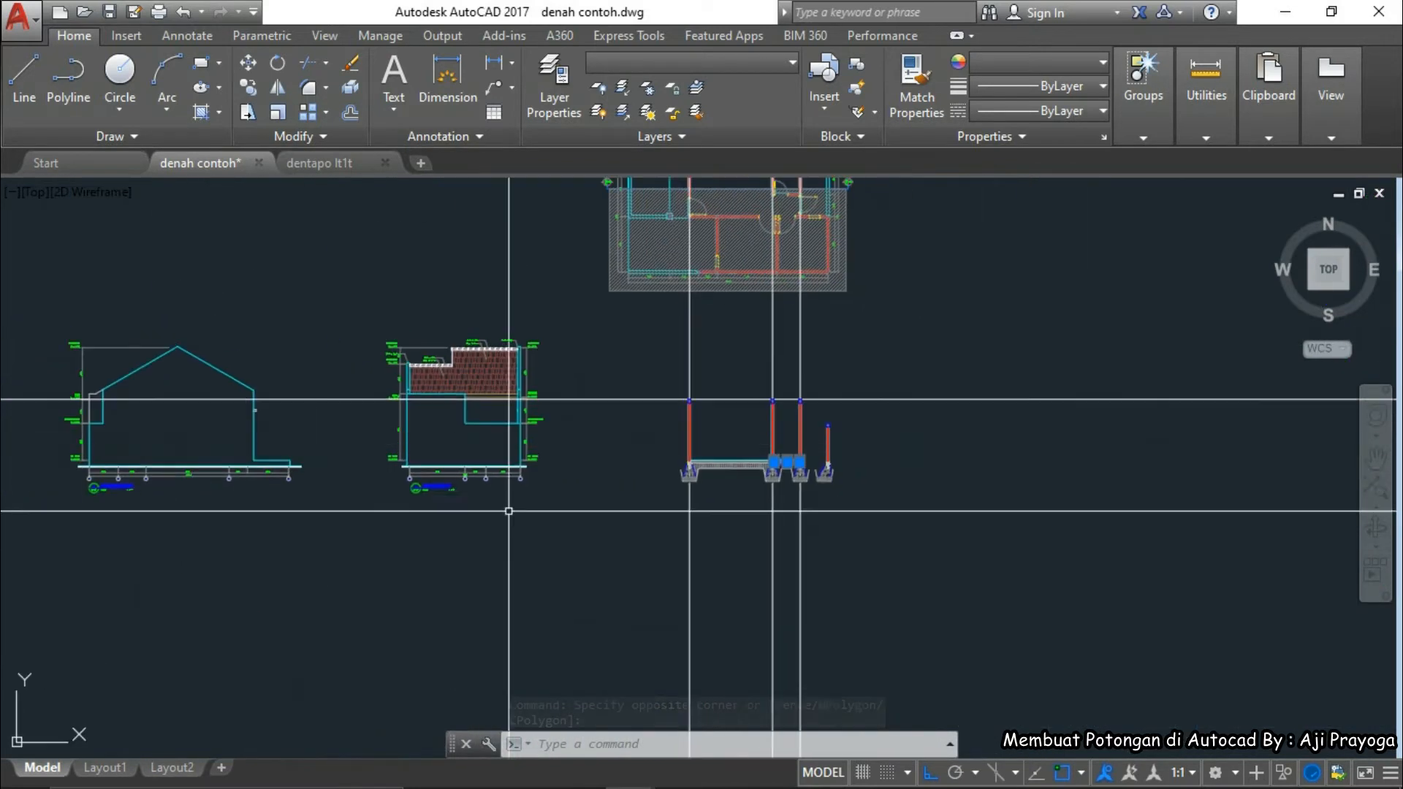
{"action": "scroll", "coordinate": [819, 468], "scroll_direction": "up", "scroll_amount": 8}
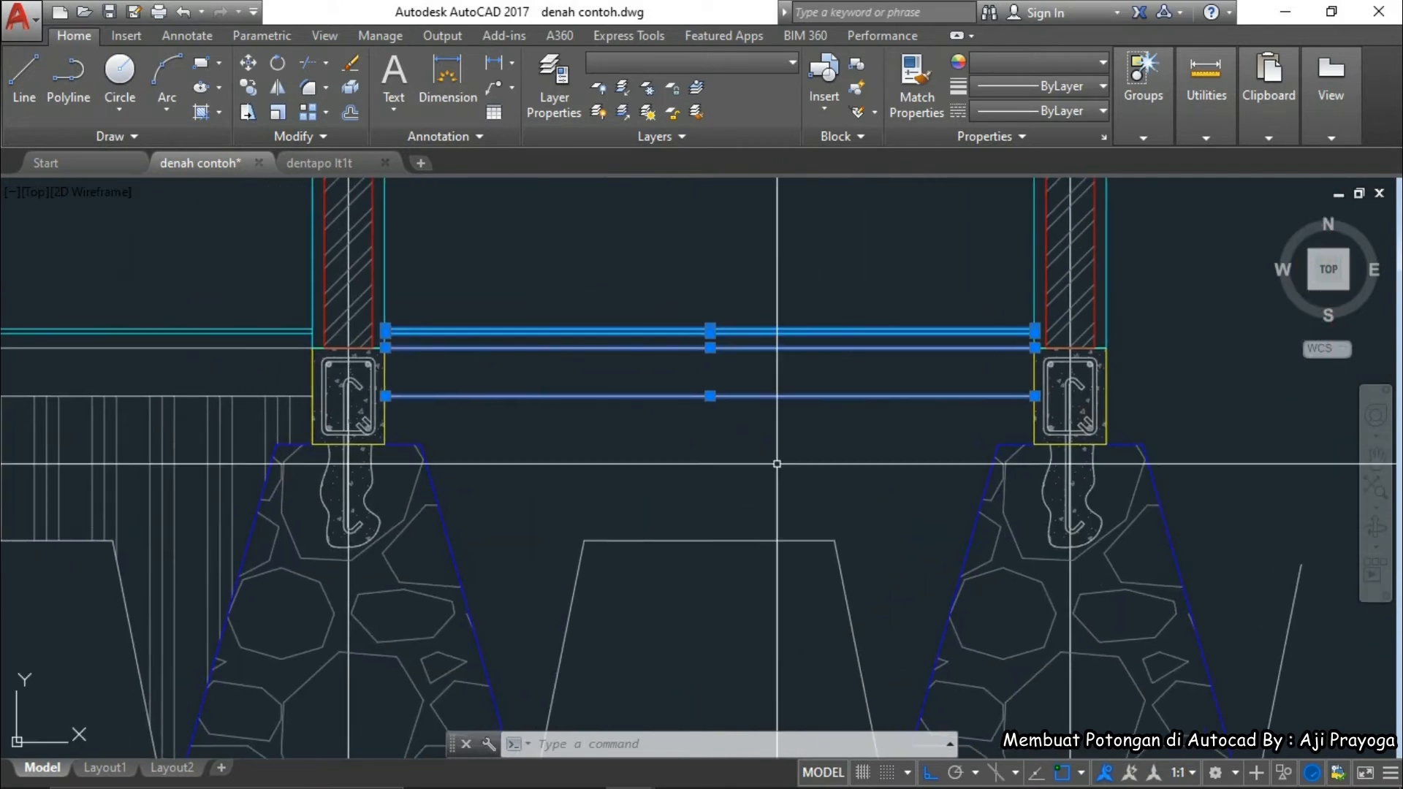
{"action": "key", "text": "Return"}
{"action": "left_click", "coordinate": [736, 424]}
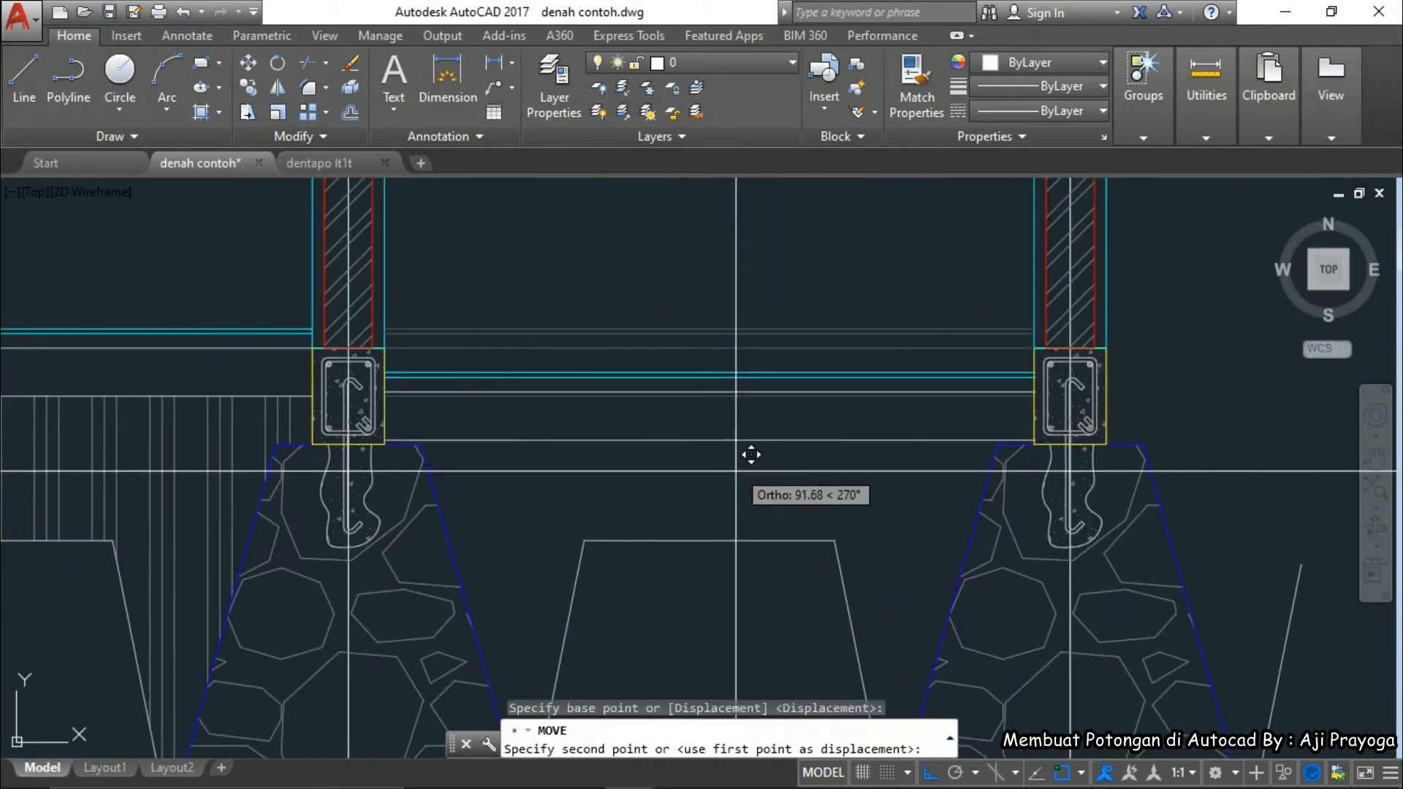
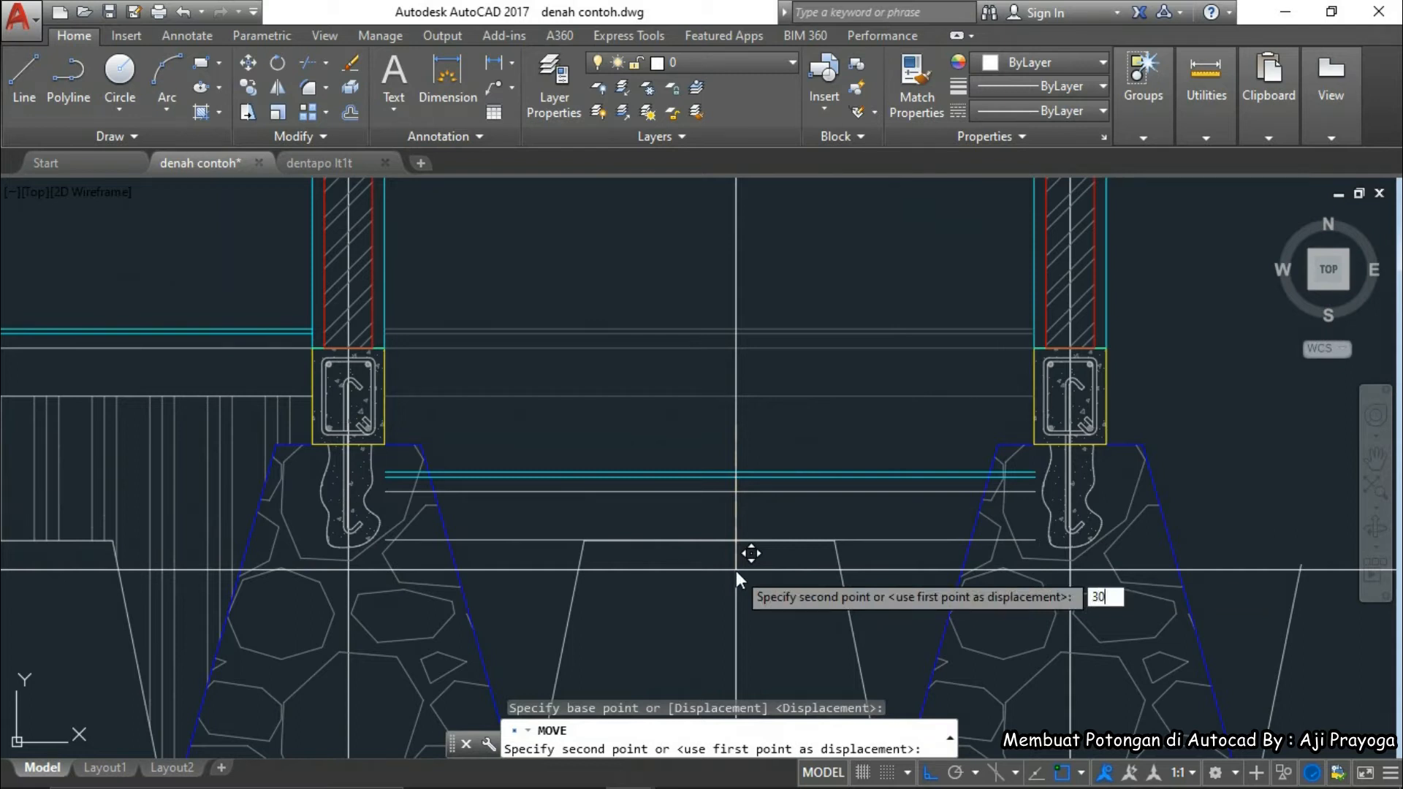
{"action": "key", "text": "Return"}
{"action": "scroll", "coordinate": [546, 454], "scroll_direction": "down", "scroll_amount": 1}
{"action": "scroll", "coordinate": [512, 453], "scroll_direction": "up", "scroll_amount": 5}
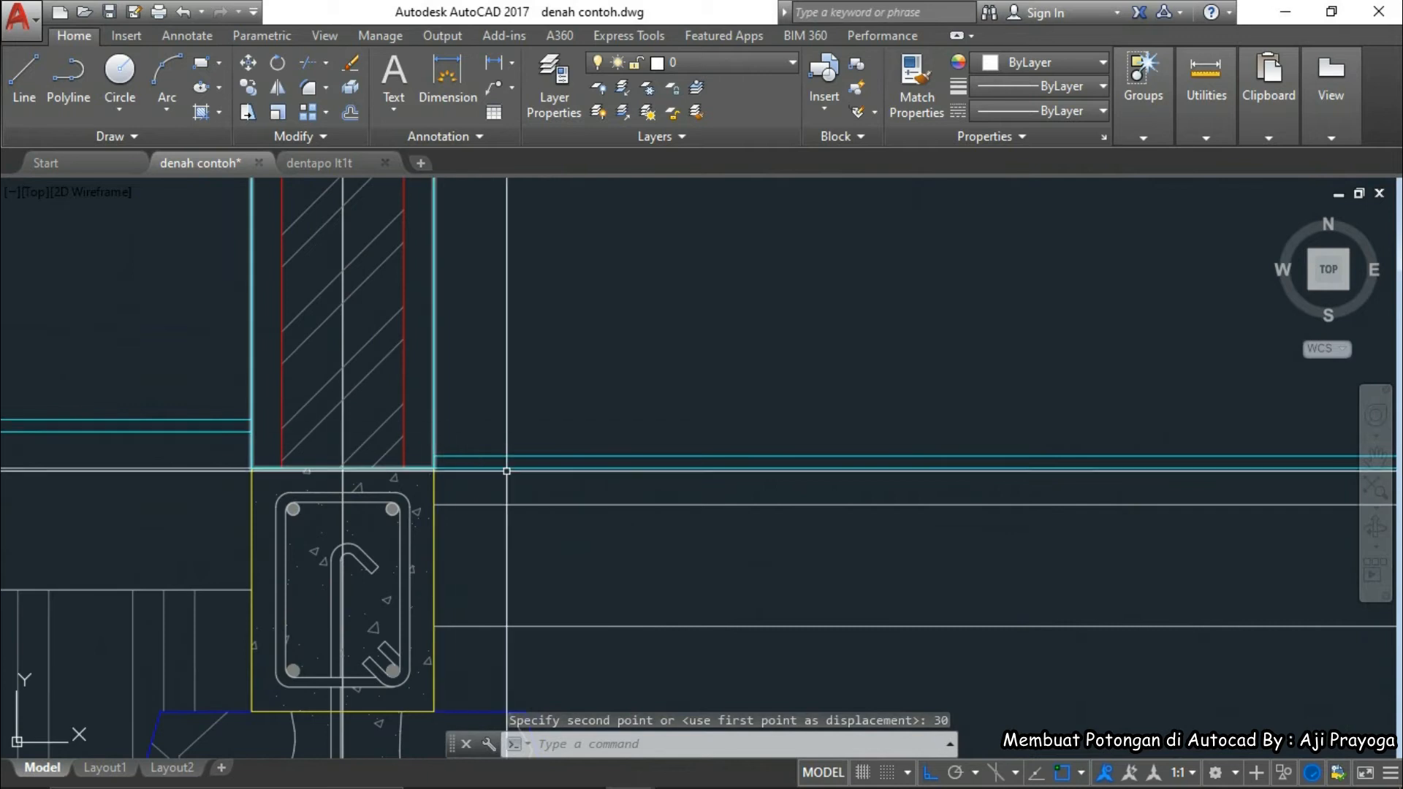
{"action": "scroll", "coordinate": [507, 472], "scroll_direction": "down", "scroll_amount": 4}
{"action": "key", "text": "Escape"}
- Hatch the ground area under the floor between the second and third walls, down to the excavation line
{"action": "scroll", "coordinate": [642, 494], "scroll_direction": "up", "scroll_amount": 3}
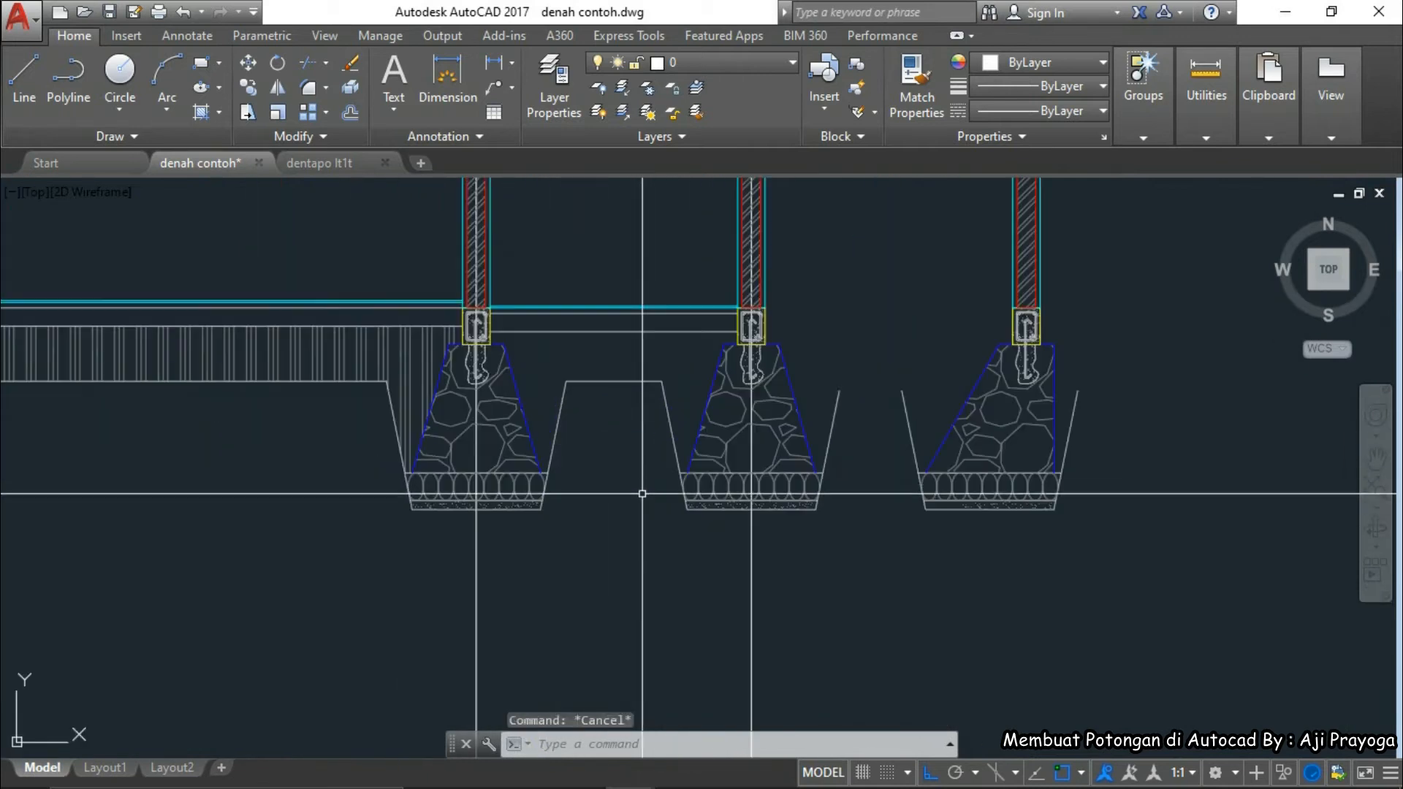
{"action": "scroll", "coordinate": [716, 521], "scroll_direction": "down", "scroll_amount": 2}
{"action": "key", "text": "Return"}
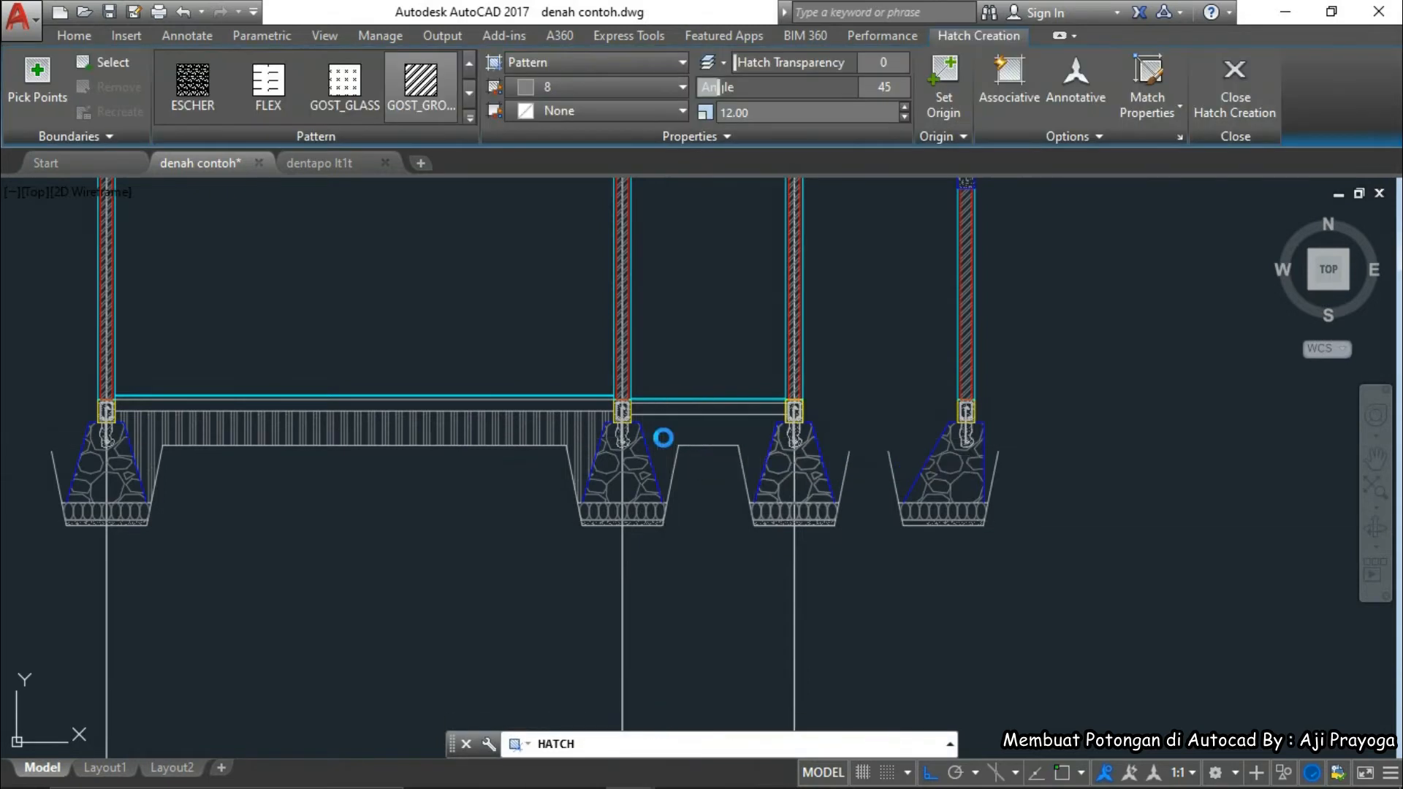
{"action": "left_click", "coordinate": [673, 502]}
{"action": "key", "text": "Return"}
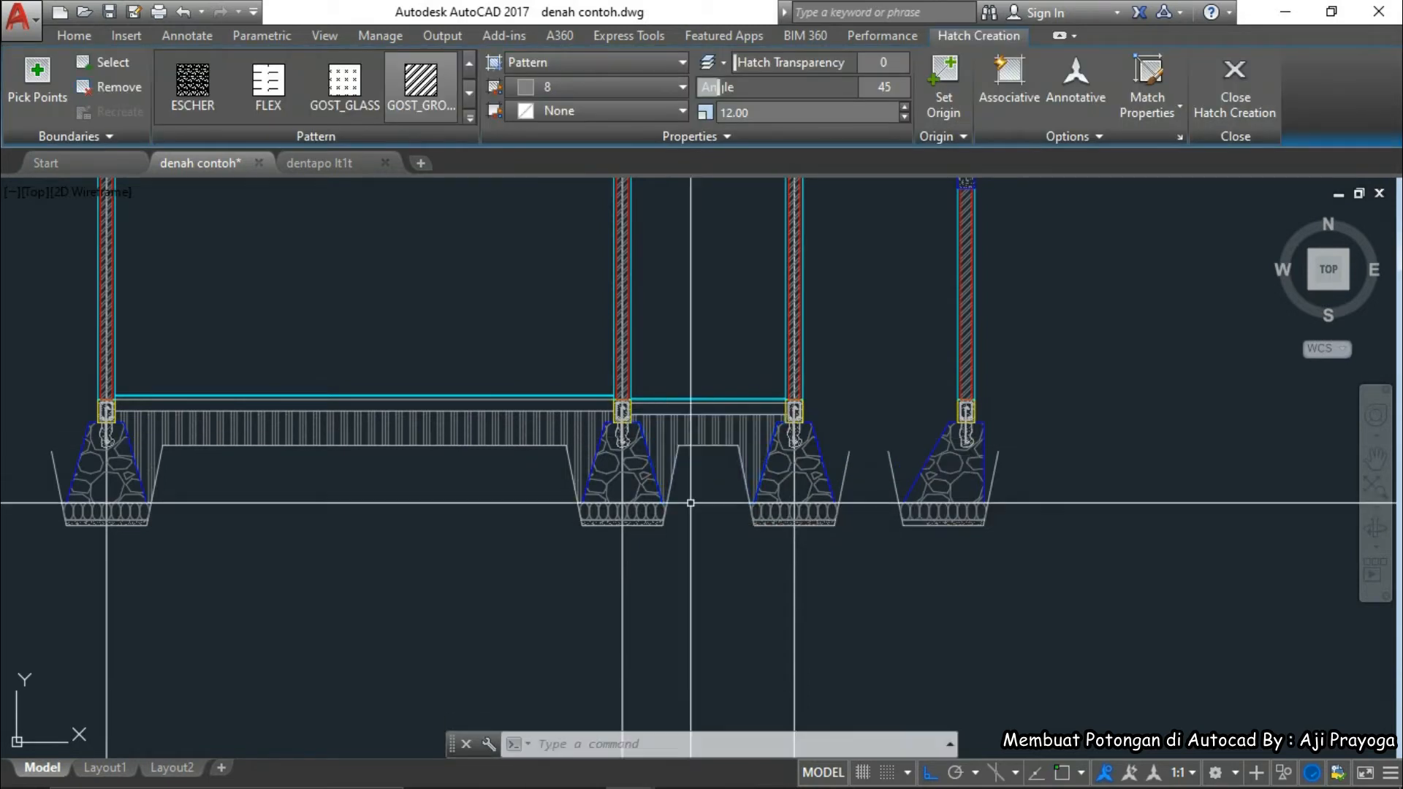
- Match the properties of the new ground hatch to the existing hatch between the first and second walls
{"action": "type", "text": "ma"}
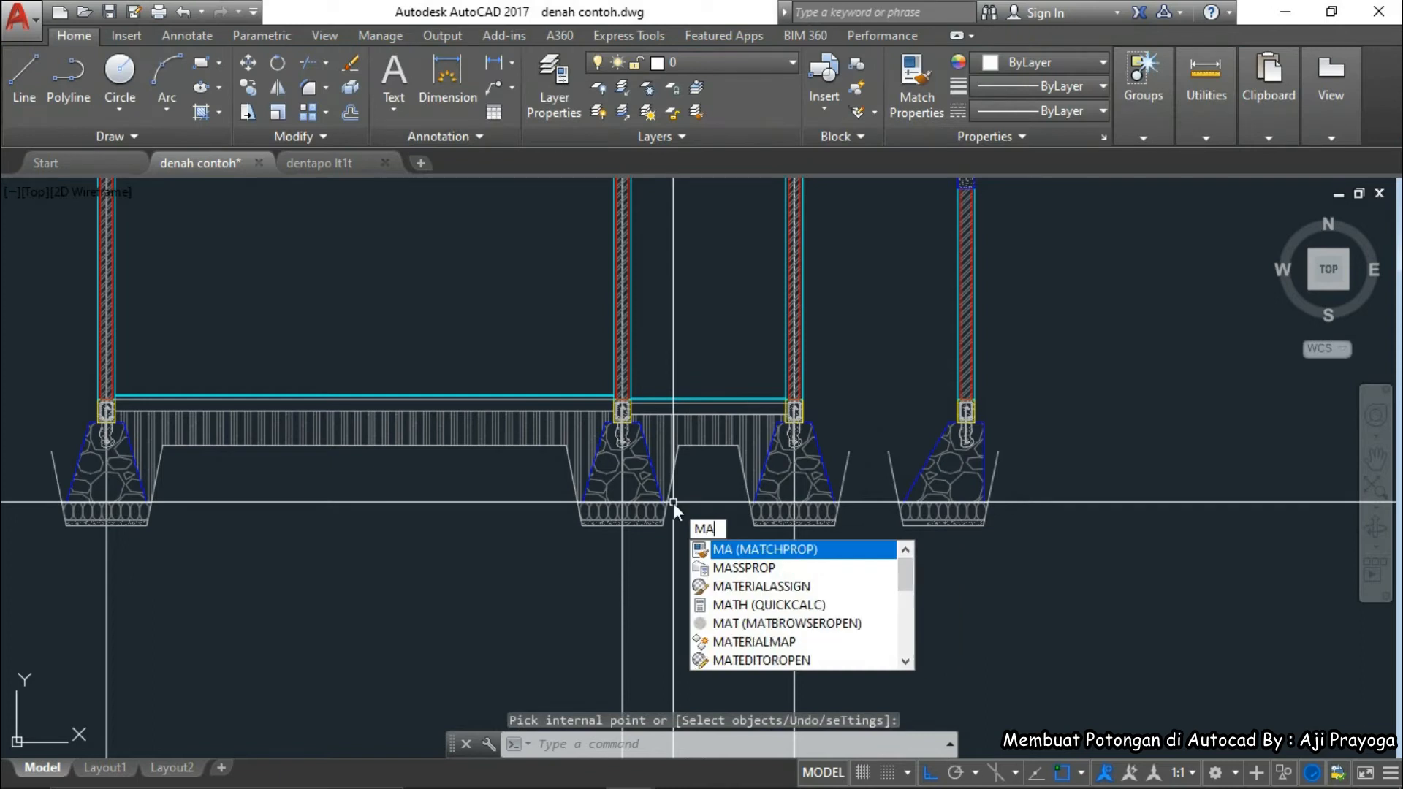
{"action": "key", "text": "Return"}
{"action": "left_click", "coordinate": [583, 439]}
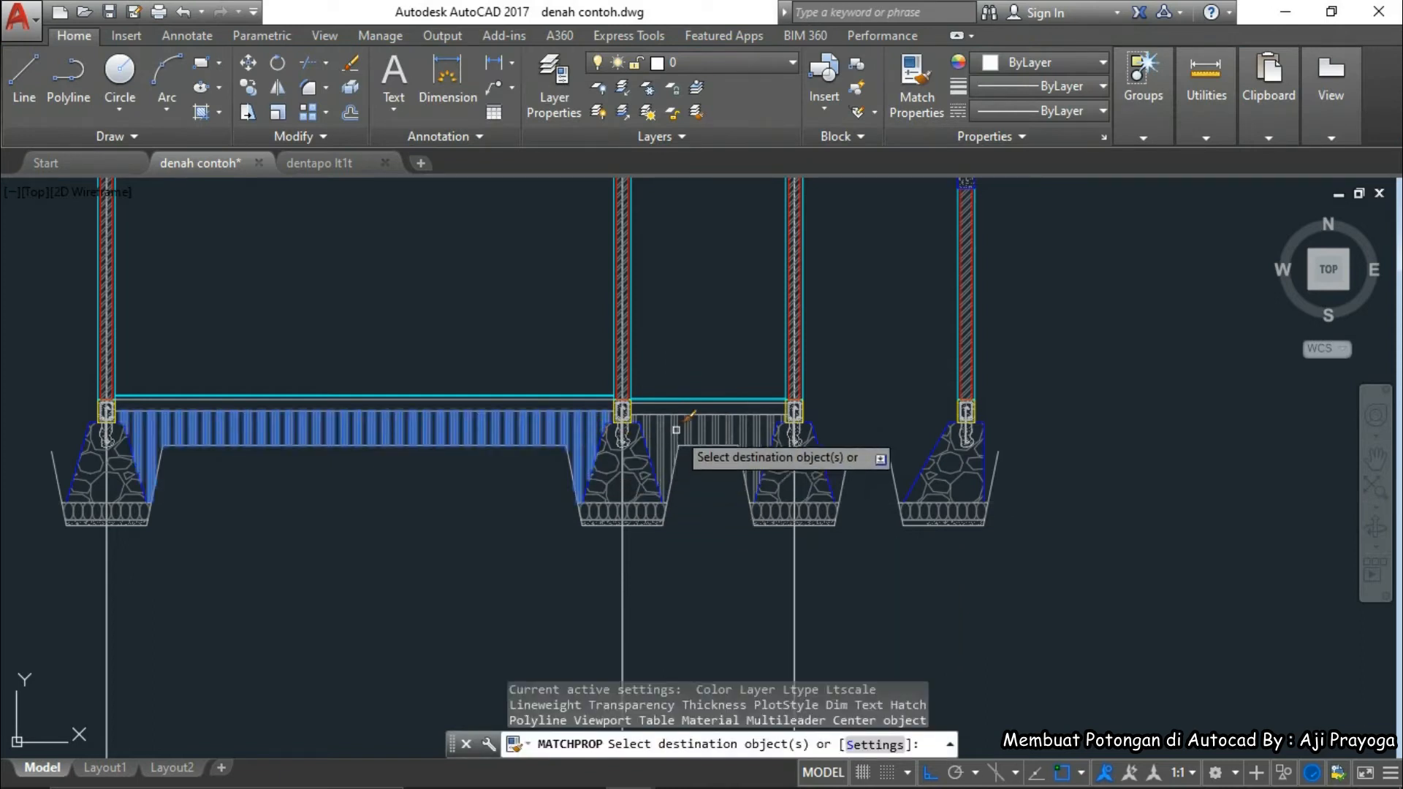
{"action": "left_click", "coordinate": [676, 430]}
{"action": "key", "text": "Escape"}
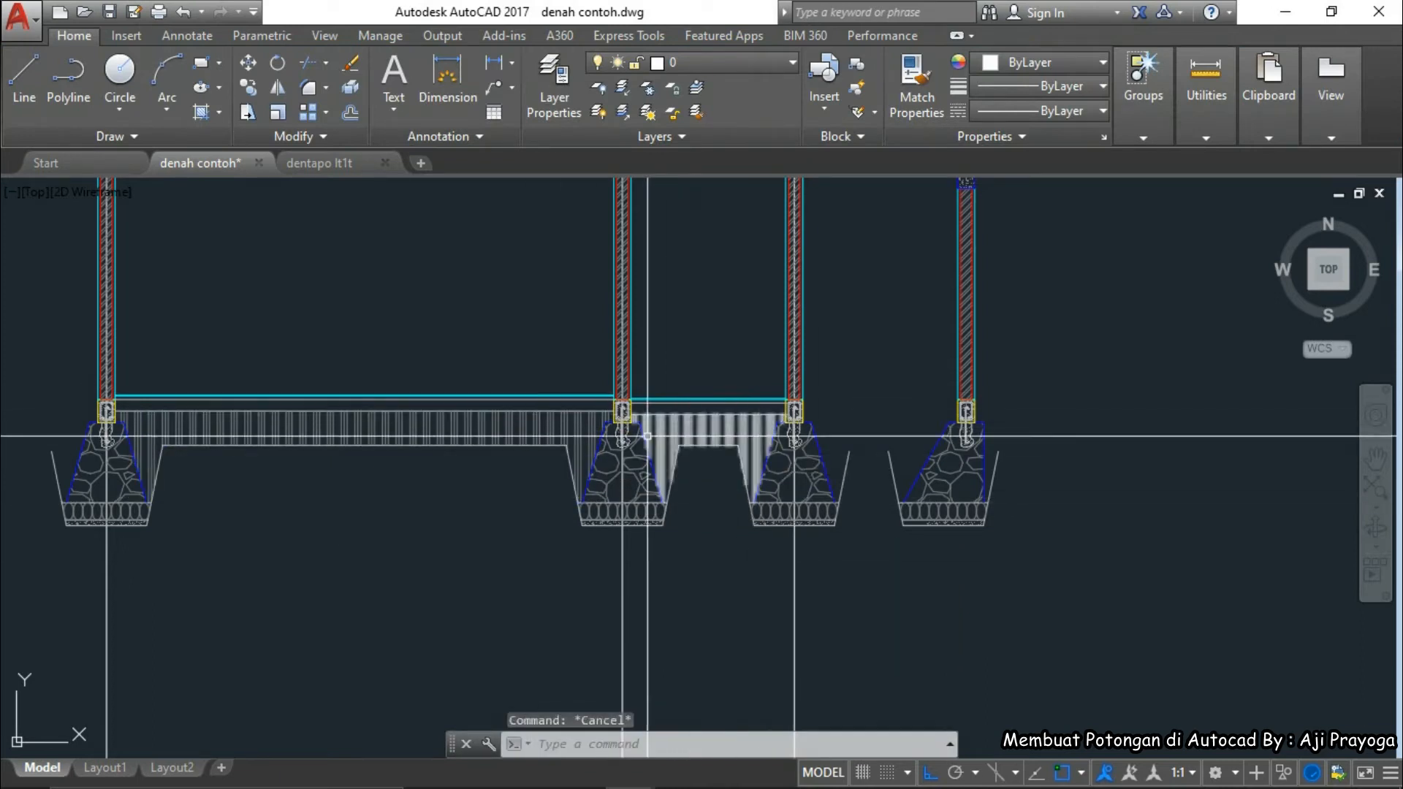
- Examine the plan's area beyond the third wall and compare it with the last two foundations in the section
{"action": "middle_click_drag", "start_coordinate": [742, 564], "coordinate": [730, 501]}
{"action": "middle_click_drag", "start_coordinate": [397, 484], "coordinate": [511, 505]}
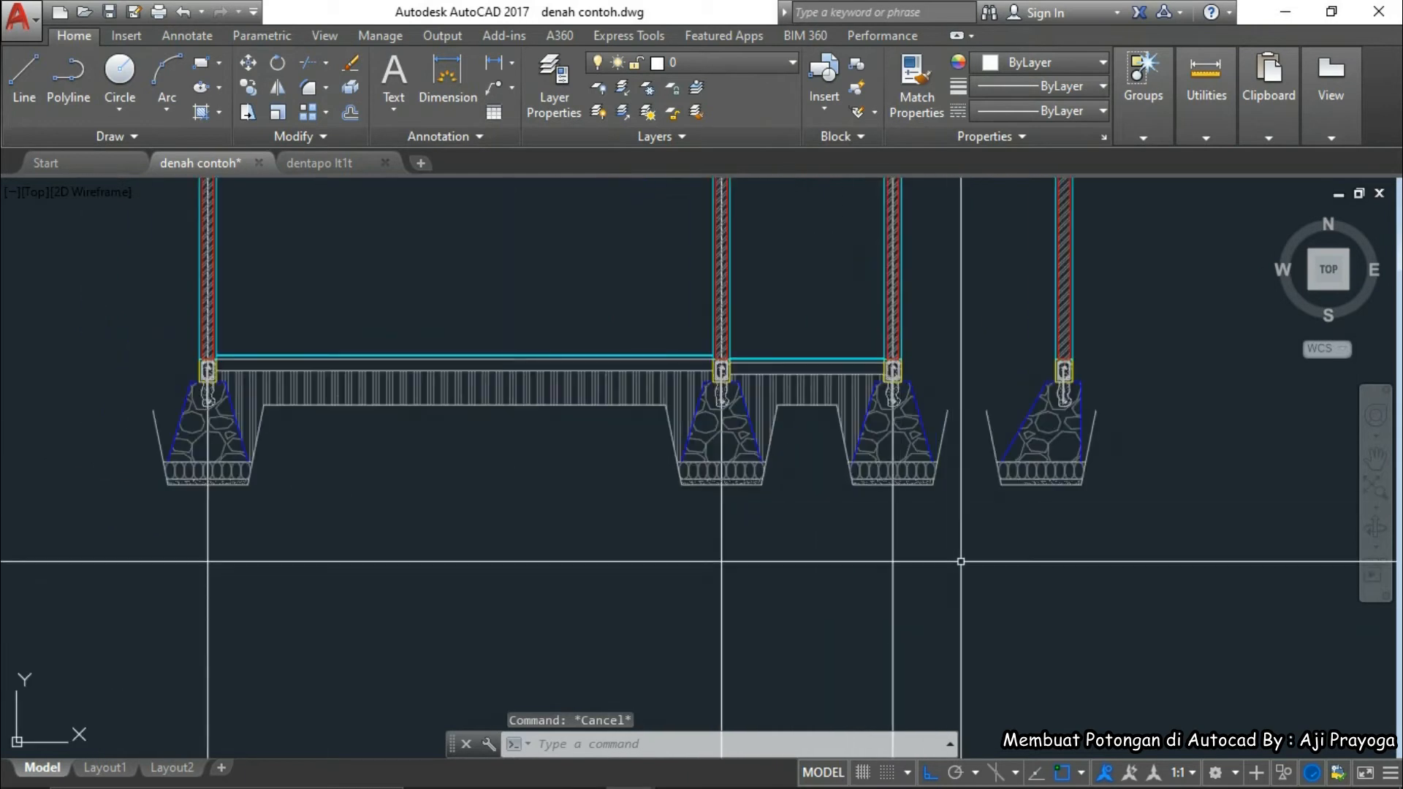
{"action": "middle_click_drag", "start_coordinate": [954, 544], "coordinate": [814, 567]}
{"action": "middle_click_drag", "start_coordinate": [823, 513], "coordinate": [831, 557]}
{"action": "scroll", "coordinate": [721, 514], "scroll_direction": "up", "scroll_amount": 5}
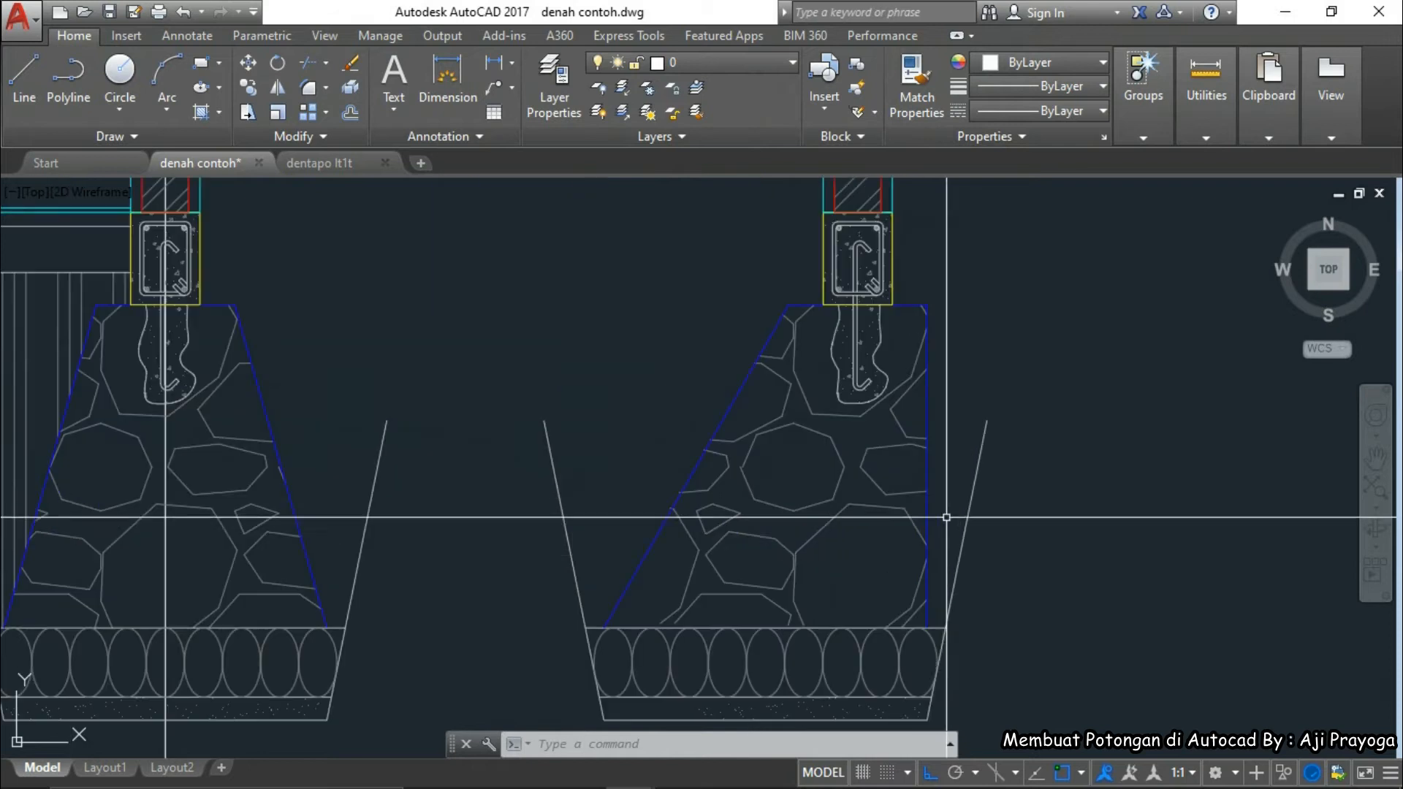
{"action": "scroll", "coordinate": [943, 570], "scroll_direction": "down", "scroll_amount": 3}
{"action": "key", "text": "Escape"}
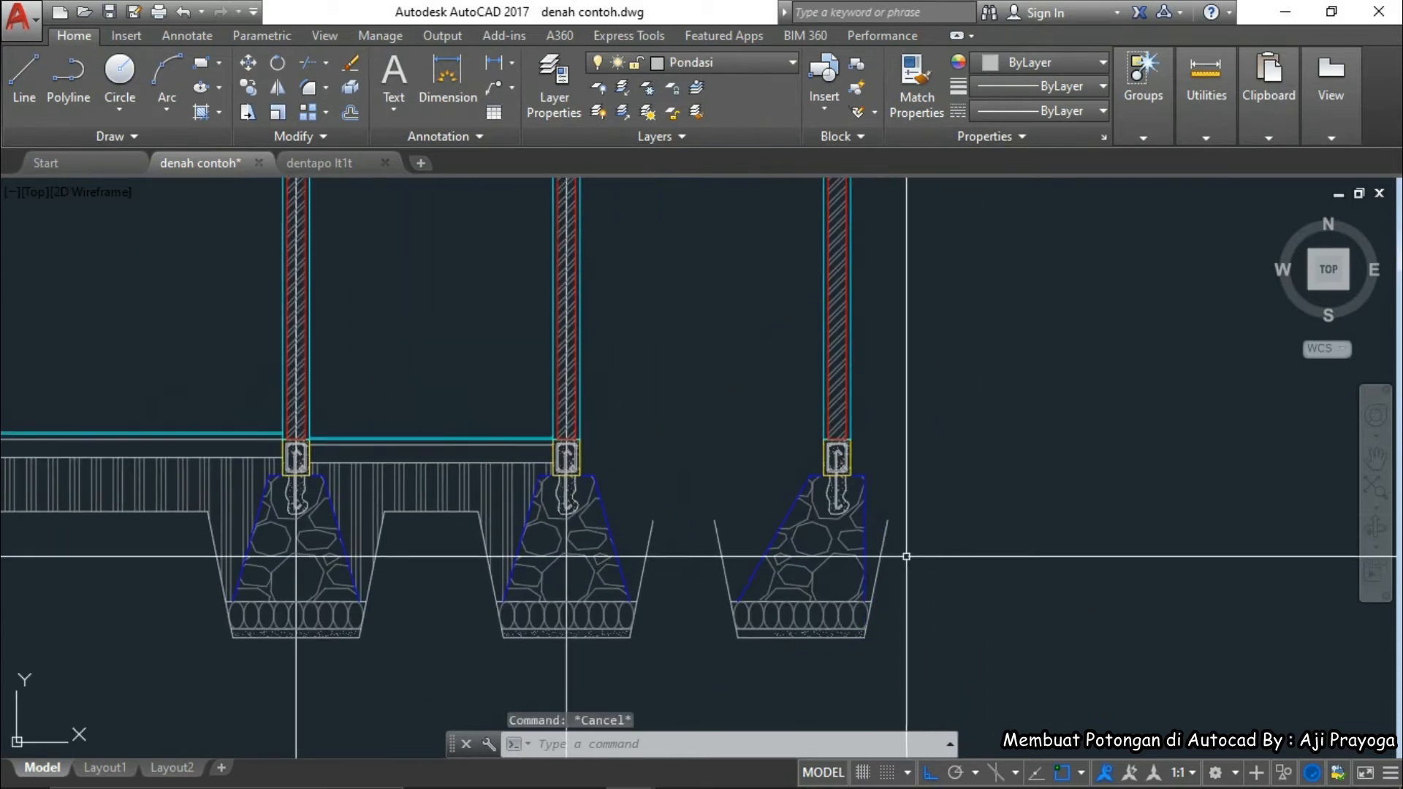
{"action": "scroll", "coordinate": [777, 518], "scroll_direction": "up", "scroll_amount": 5}
{"action": "scroll", "coordinate": [777, 519], "scroll_direction": "down", "scroll_amount": 4}
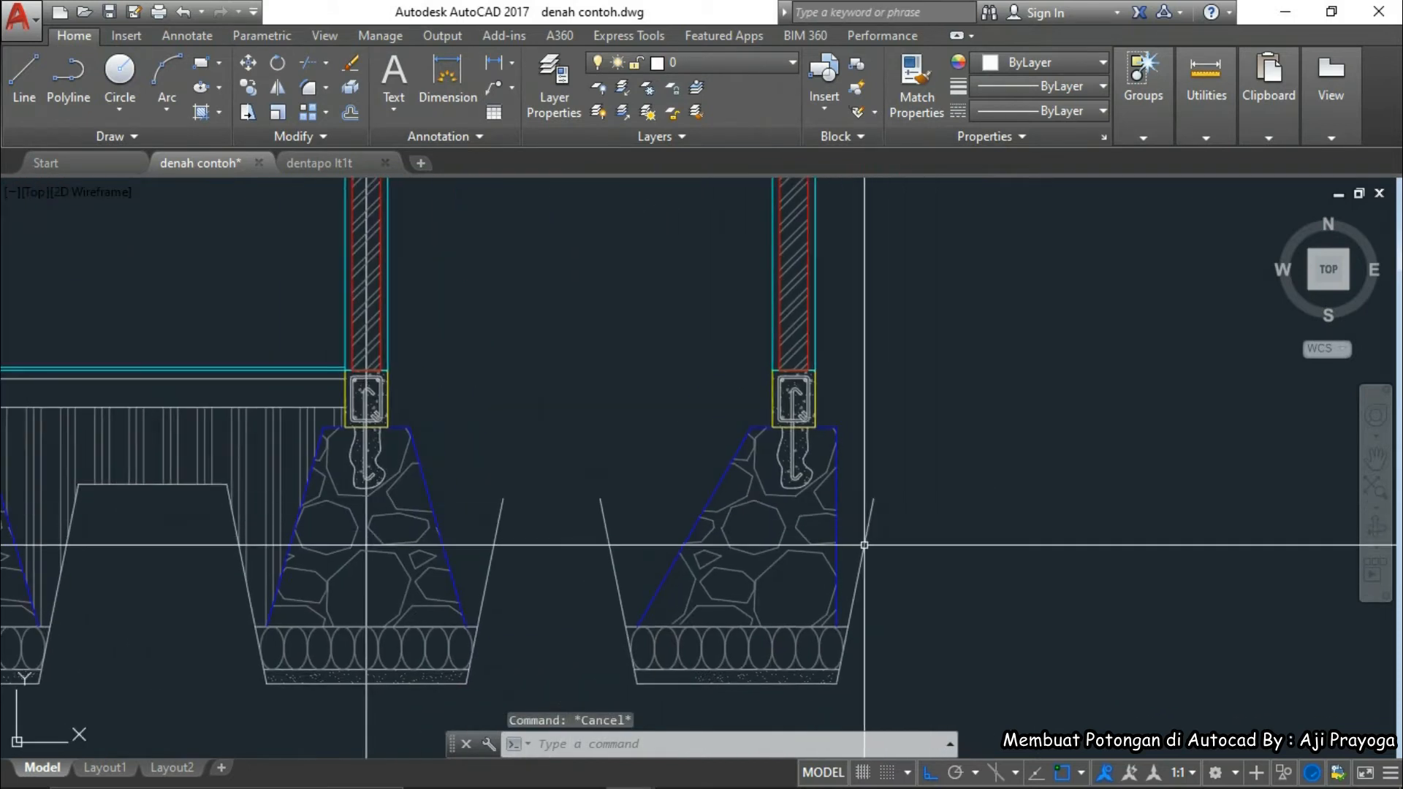
{"action": "key", "text": "Escape"}
{"action": "scroll", "coordinate": [915, 585], "scroll_direction": "down", "scroll_amount": 4}
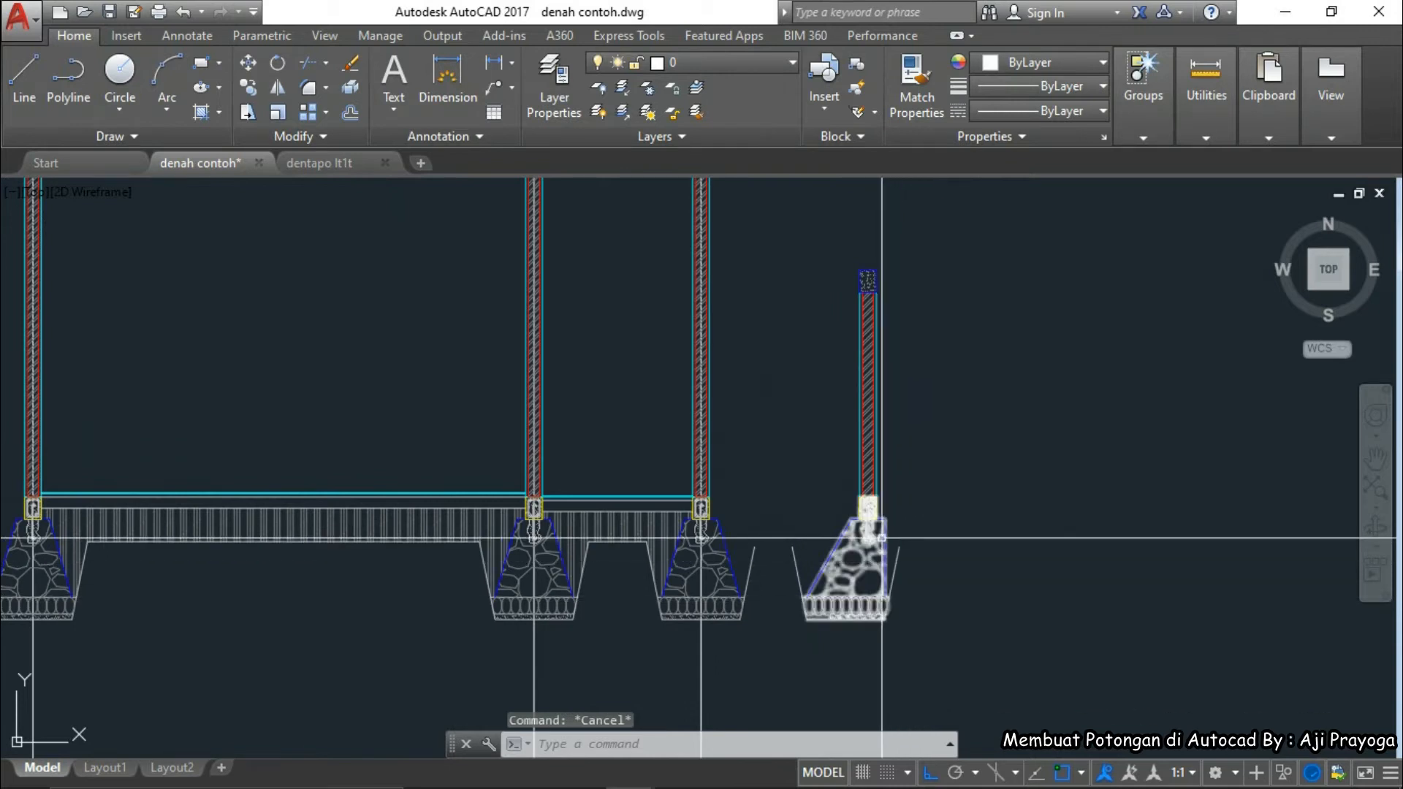
{"action": "scroll", "coordinate": [881, 538], "scroll_direction": "up", "scroll_amount": 4}
{"action": "scroll", "coordinate": [848, 504], "scroll_direction": "down", "scroll_amount": 8}
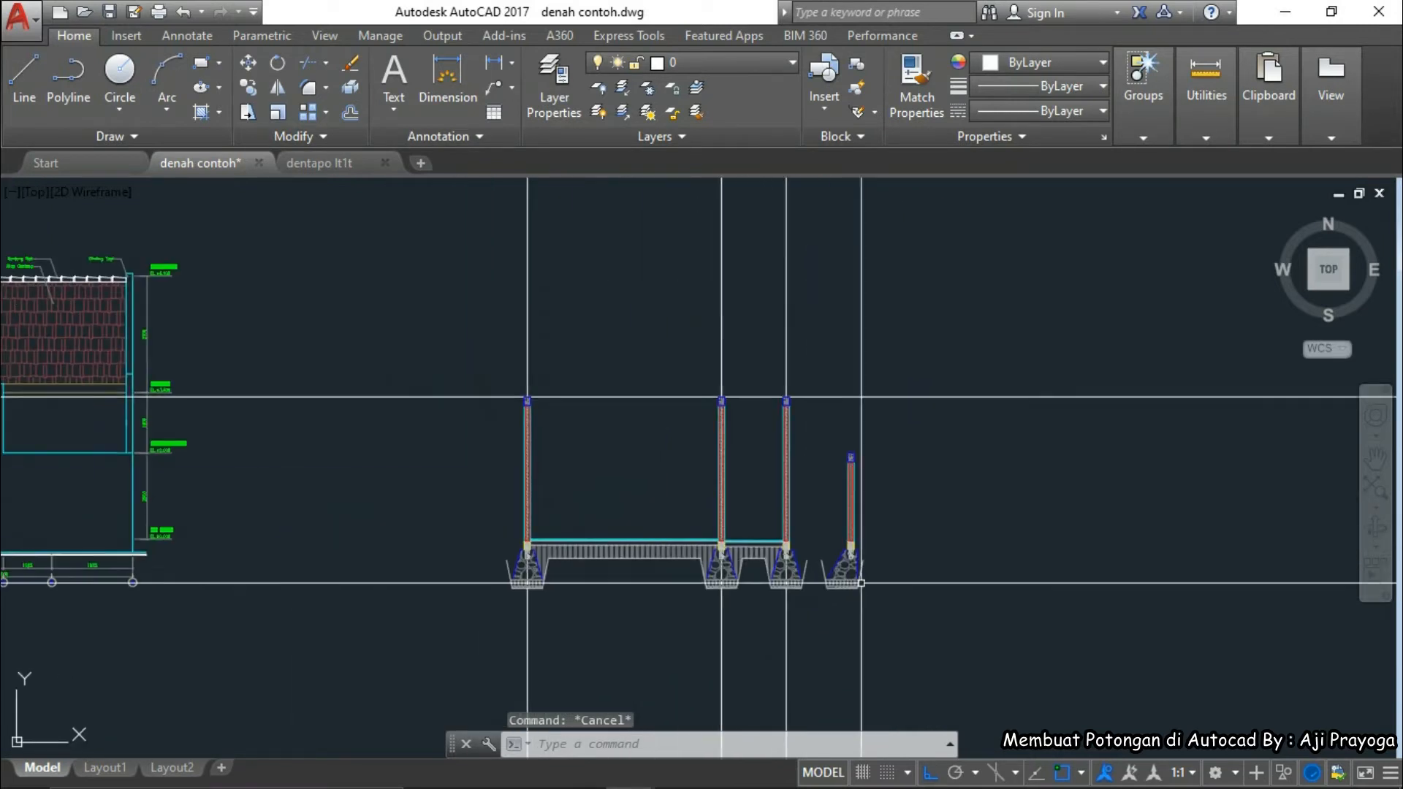
{"action": "scroll", "coordinate": [840, 566], "scroll_direction": "up", "scroll_amount": 6}
{"action": "mouse_move", "coordinate": [787, 557]}
{"action": "middle_mouse_down"}
{"action": "mouse_move", "coordinate": [609, 448]}
{"action": "mouse_move", "coordinate": [643, 527]}
{"action": "middle_mouse_up"}
{"action": "scroll", "coordinate": [562, 466], "scroll_direction": "down", "scroll_amount": 8}
{"action": "scroll", "coordinate": [645, 487], "scroll_direction": "up", "scroll_amount": 8}
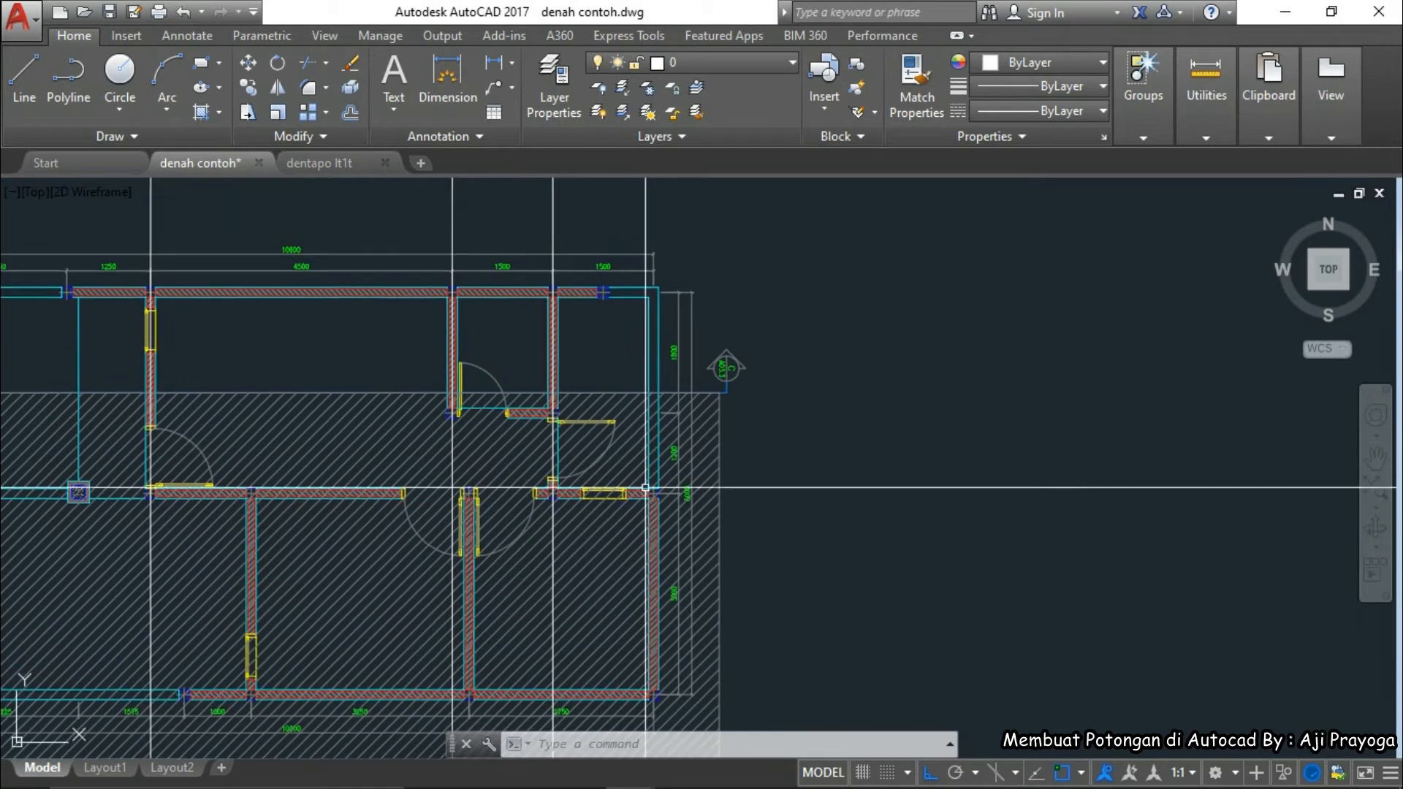
{"action": "scroll", "coordinate": [629, 409], "scroll_direction": "up", "scroll_amount": 4}
{"action": "scroll", "coordinate": [539, 325], "scroll_direction": "down", "scroll_amount": 10}
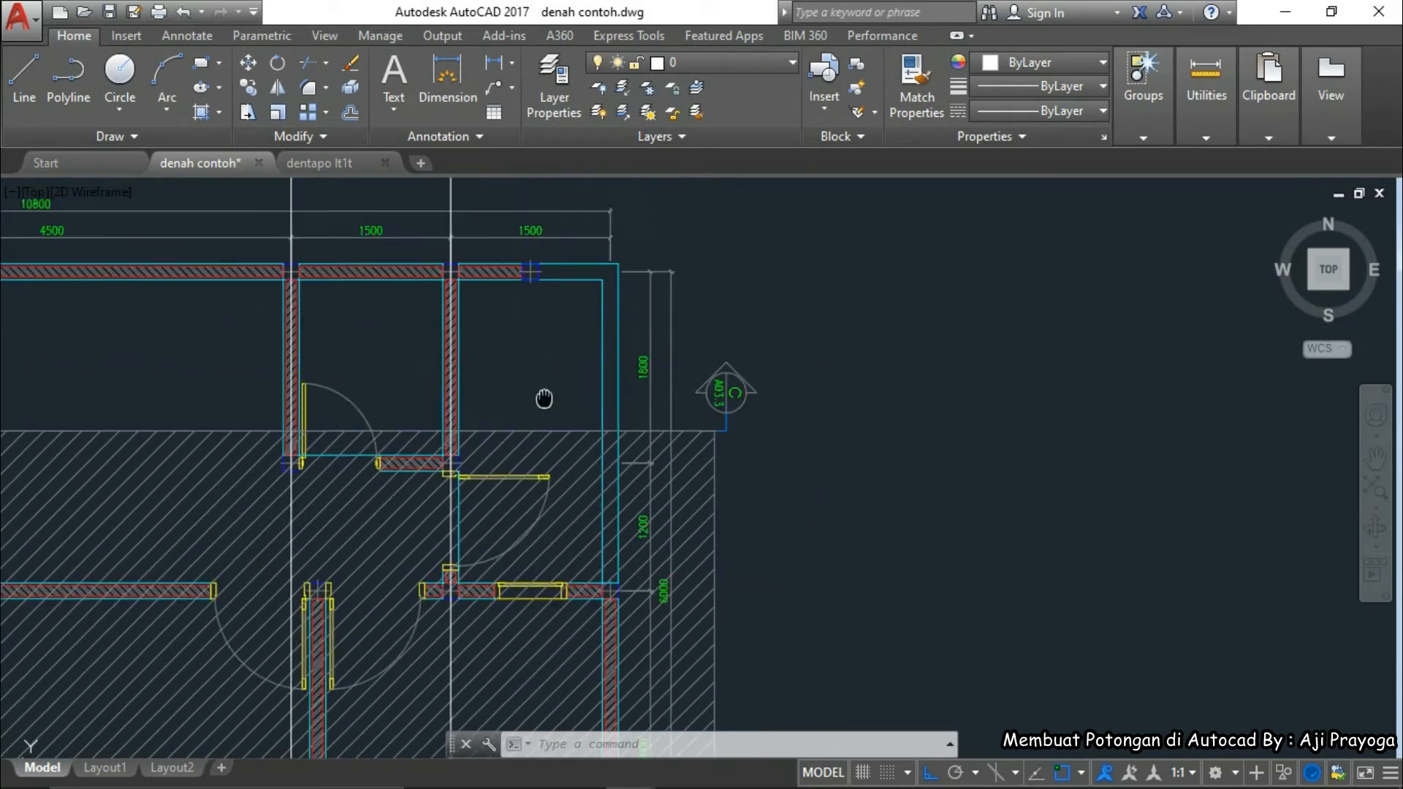
{"action": "scroll", "coordinate": [577, 495], "scroll_direction": "up", "scroll_amount": 10}
{"action": "scroll", "coordinate": [577, 439], "scroll_direction": "up", "scroll_amount": 3}
{"action": "middle_click_drag", "start_coordinate": [578, 495], "coordinate": [577, 421]}
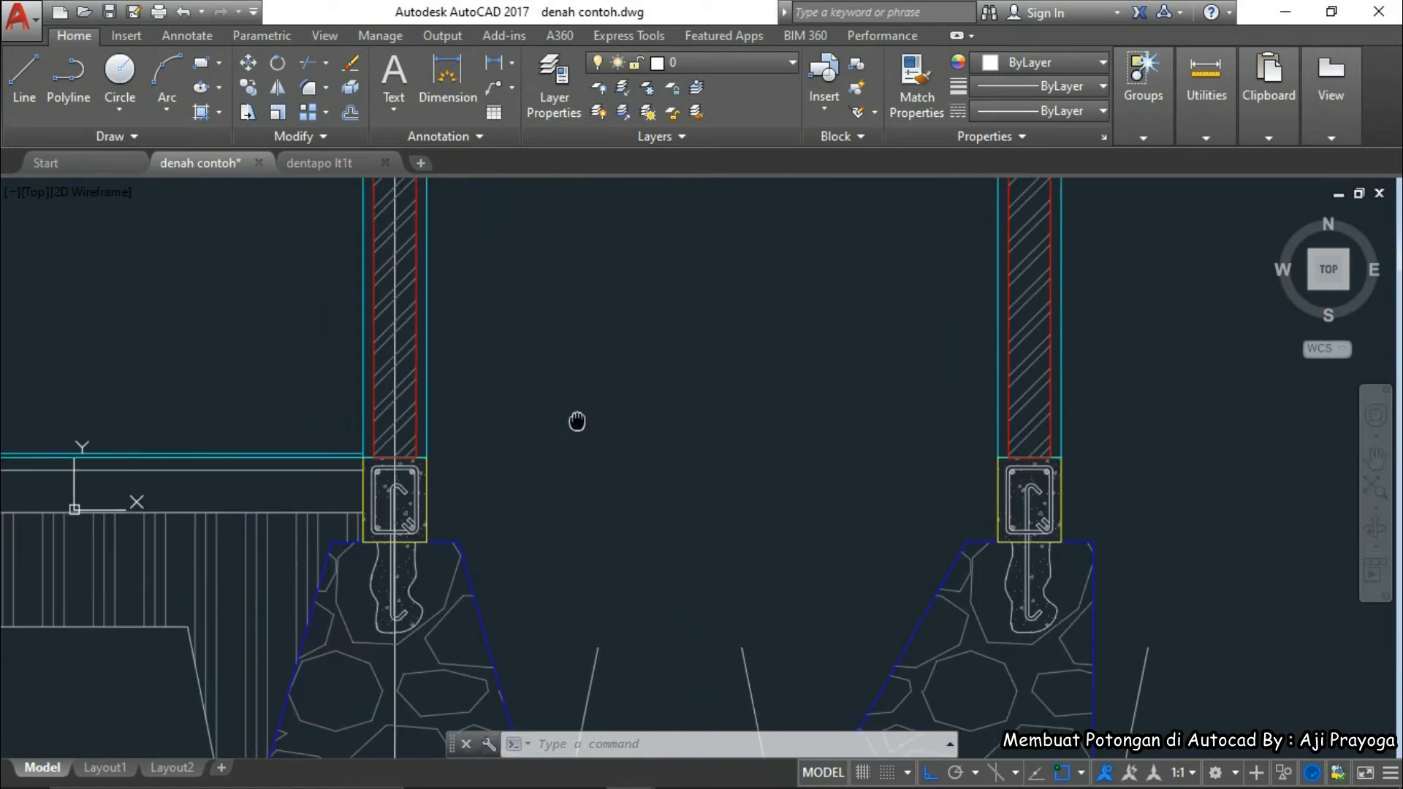
{"action": "middle_click_drag", "start_coordinate": [581, 524], "coordinate": [569, 498]}
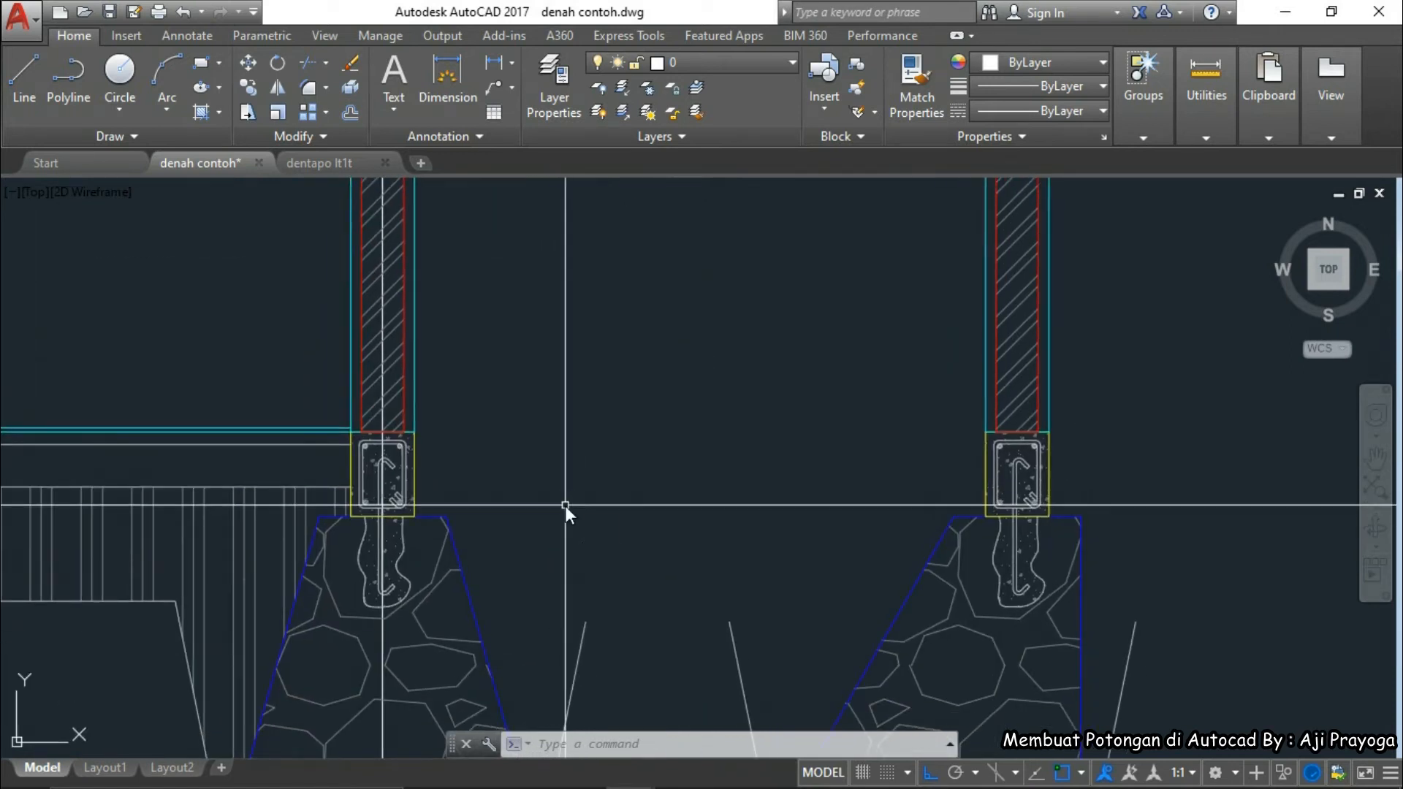
- Draw a horizontal construction line through the top of the main finished floor, across all walls of the section
{"action": "type", "text": "XL"}
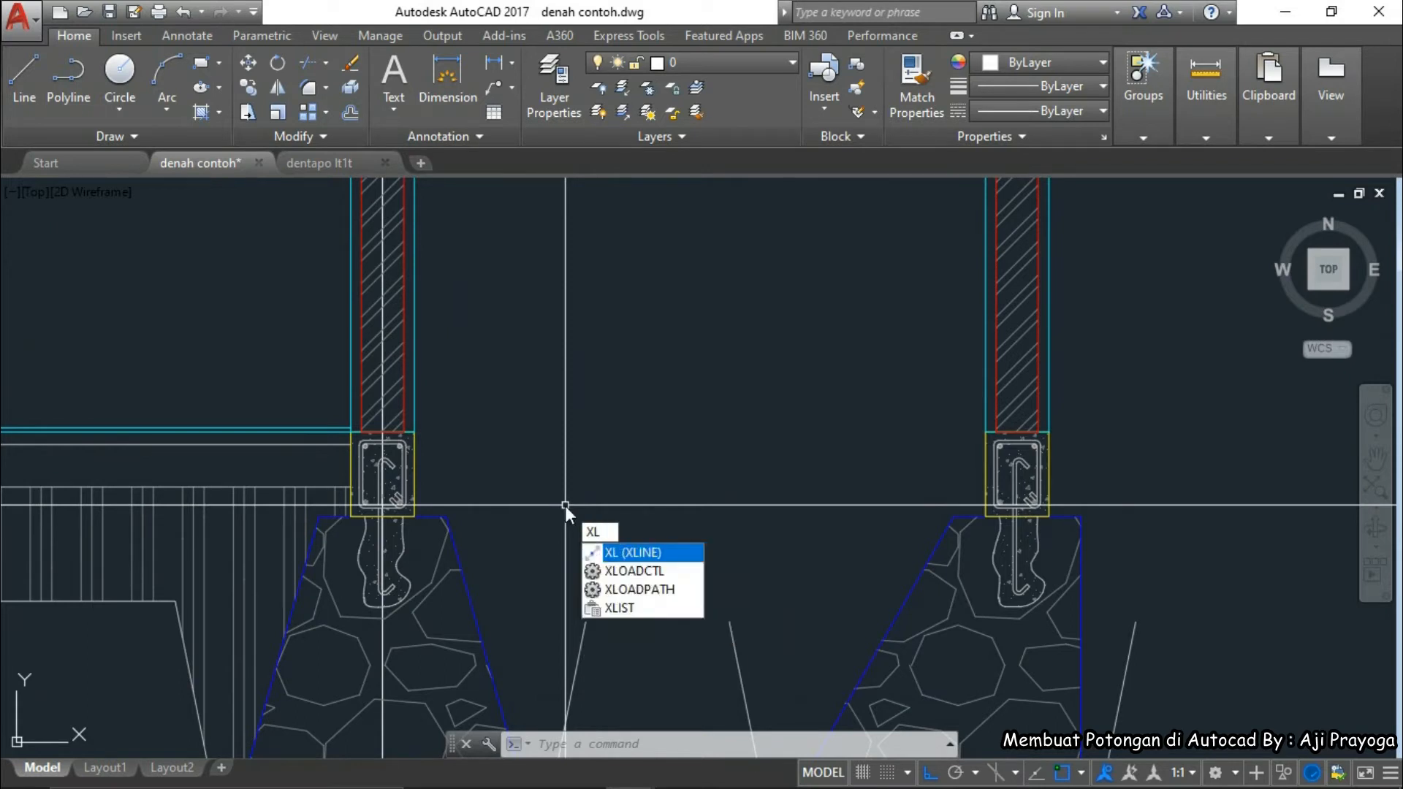
{"action": "key", "text": "Return"}
{"action": "scroll", "coordinate": [564, 506], "scroll_direction": "down", "scroll_amount": 2}
{"action": "middle_click_drag", "start_coordinate": [533, 508], "coordinate": [652, 573]}
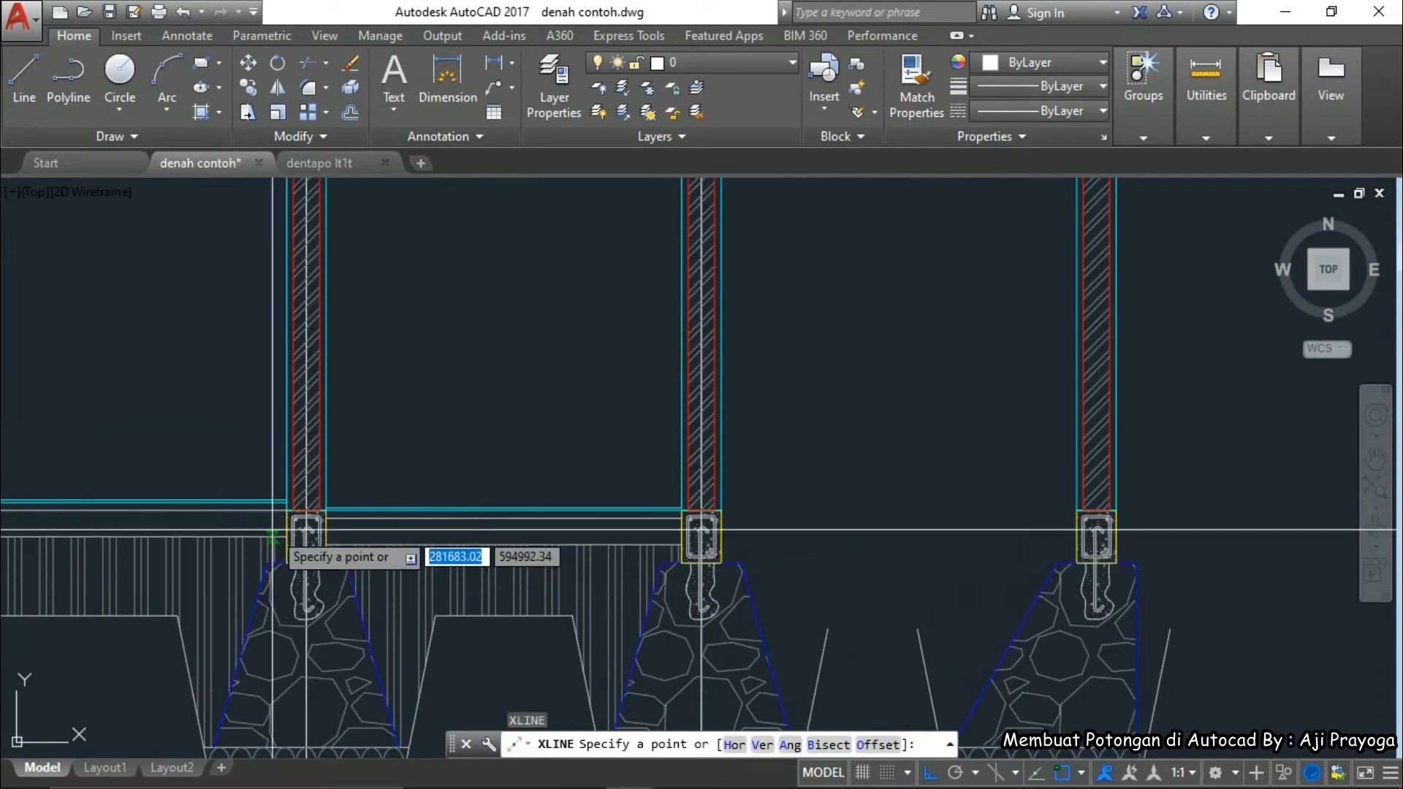
{"action": "type", "text": "h"}
{"action": "key", "text": "Return"}
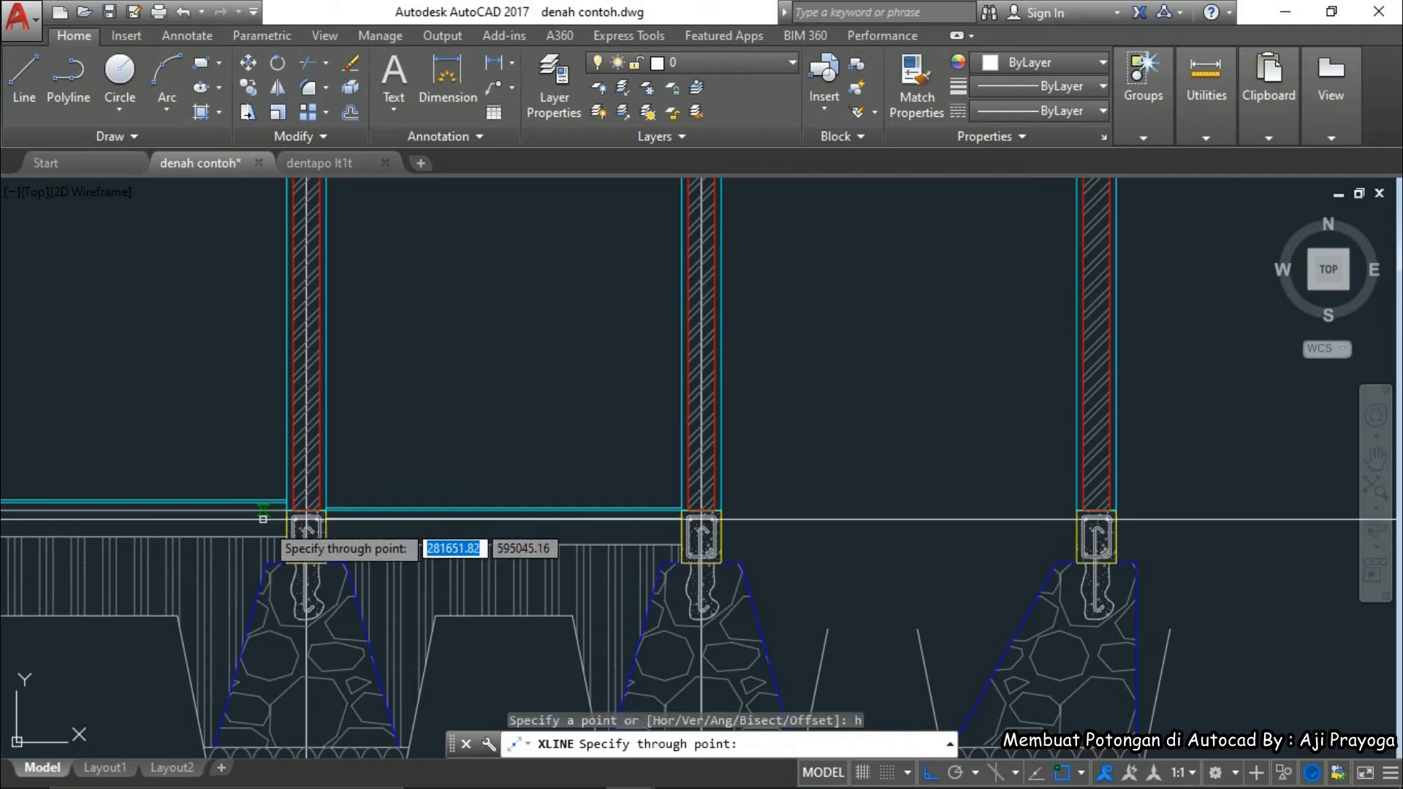
{"action": "scroll", "coordinate": [278, 530], "scroll_direction": "up", "scroll_amount": 5}
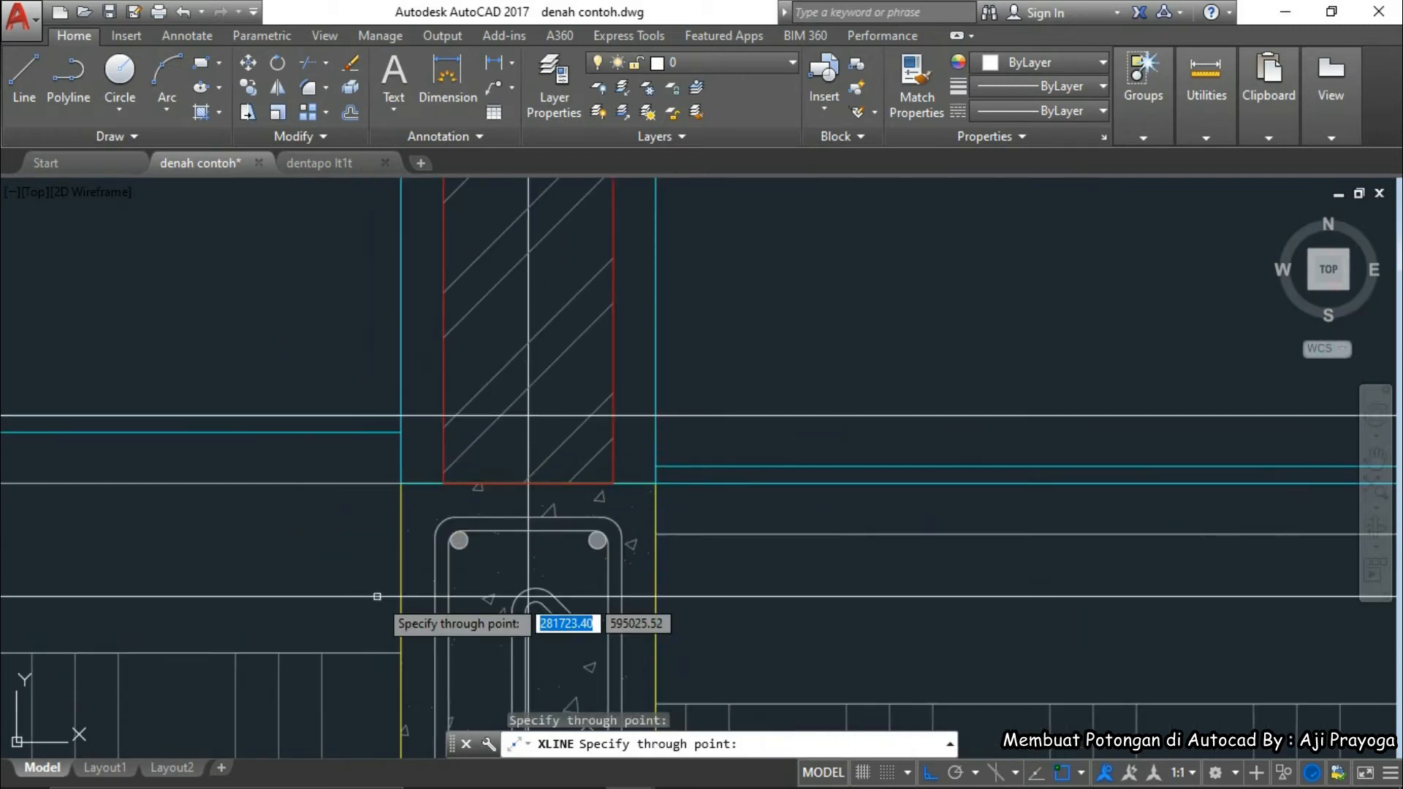
{"action": "scroll", "coordinate": [380, 526], "scroll_direction": "down", "scroll_amount": 8}
{"action": "key", "text": "Escape"}
- Try a copy of the horizontal construction line offset 200 downward, and erase that copy
{"action": "middle_click_drag", "start_coordinate": [733, 619], "coordinate": [690, 516]}
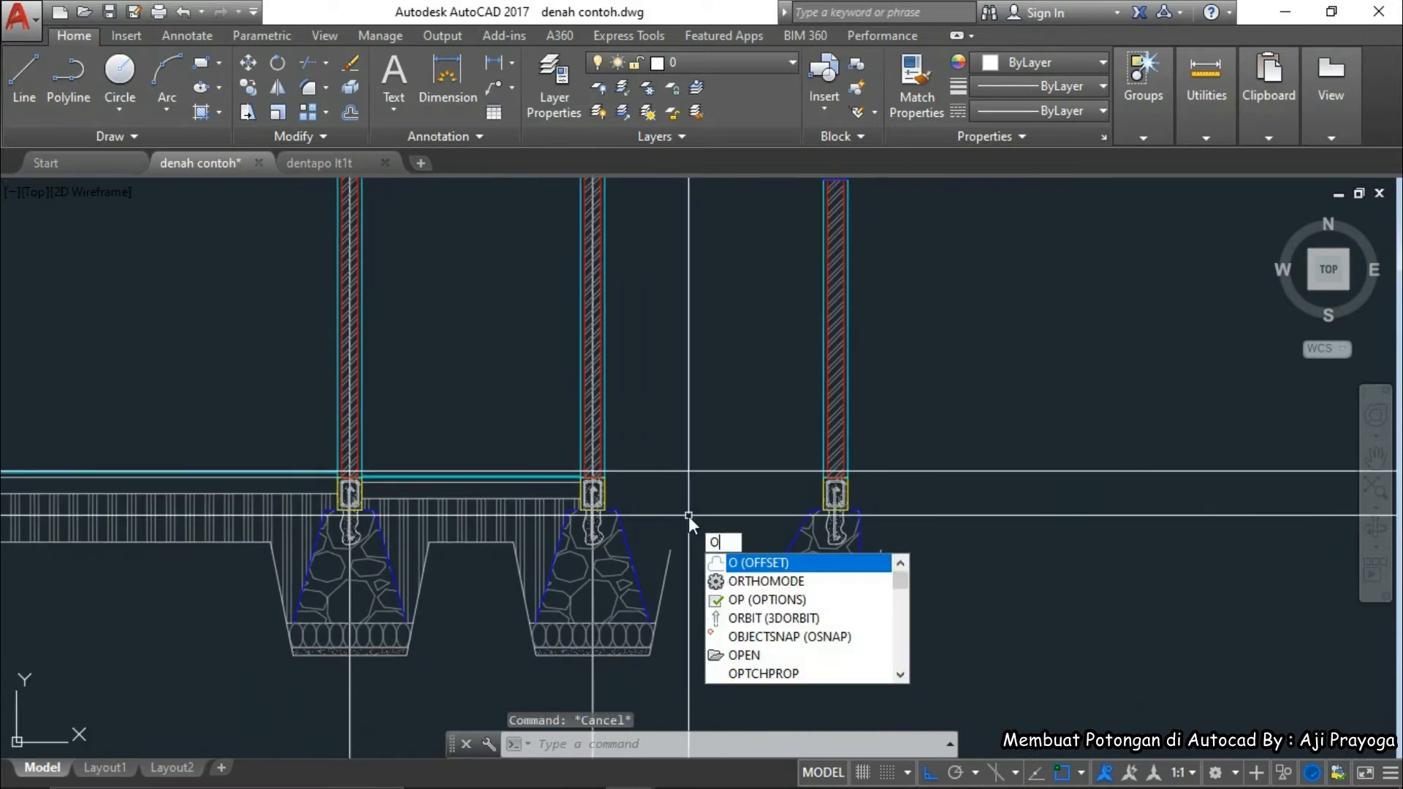
{"action": "key", "text": "Return"}
{"action": "type", "text": "200"}
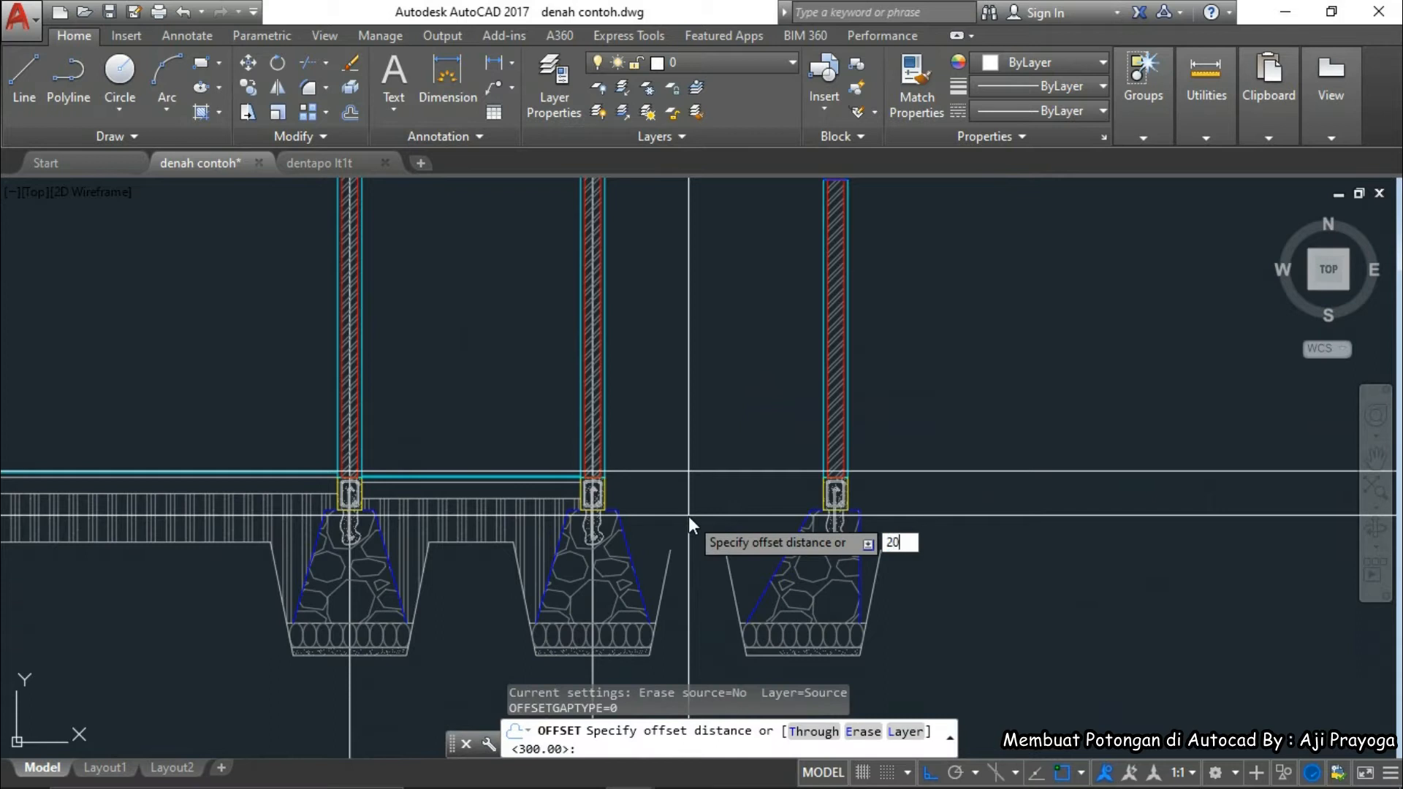
{"action": "key", "text": "Return"}
{"action": "left_click", "coordinate": [689, 472]}
{"action": "left_click", "coordinate": [705, 485]}
{"action": "key", "text": "Escape"}
{"action": "left_click", "coordinate": [689, 513]}
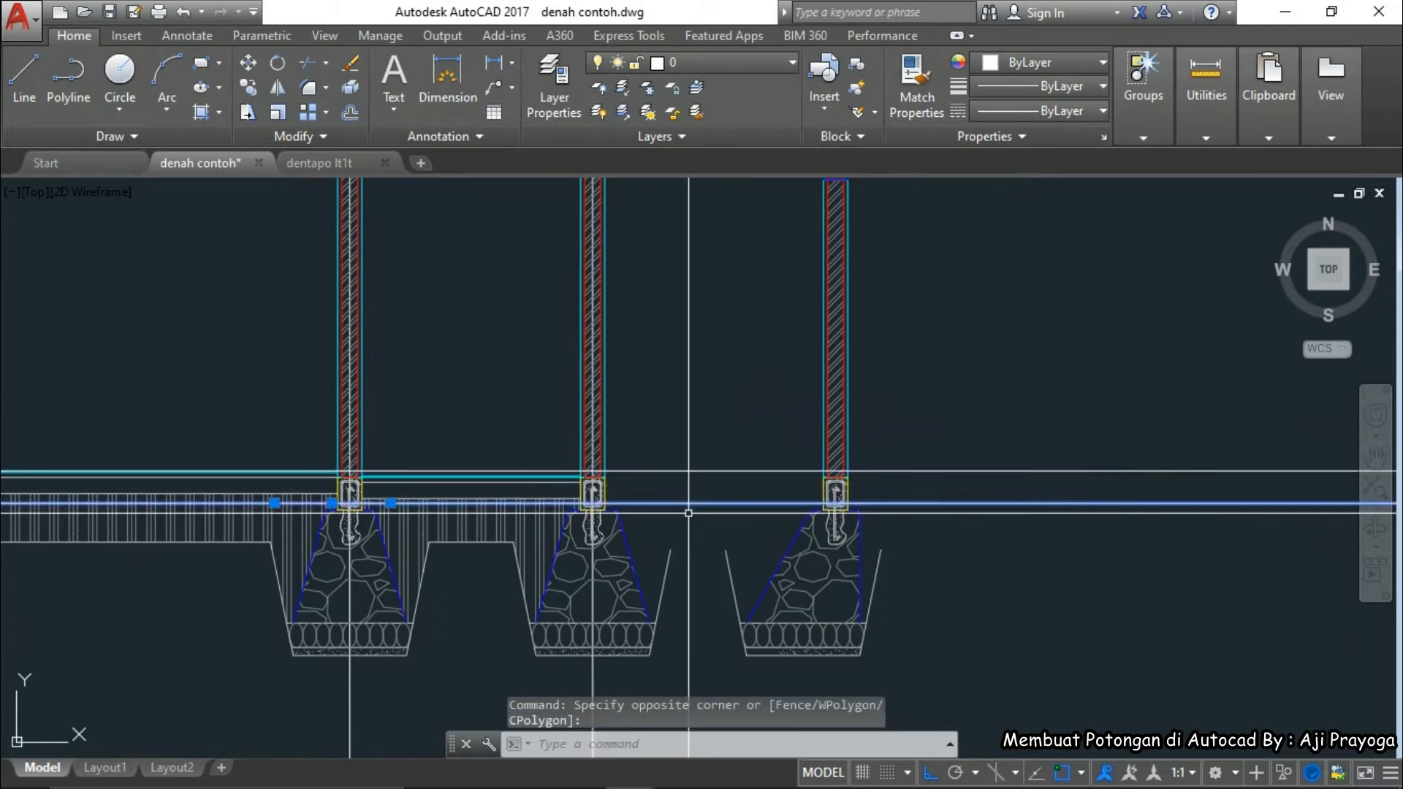
{"action": "middle_click_drag", "start_coordinate": [688, 514], "coordinate": [698, 532]}
{"action": "type", "text": "e"}
{"action": "key", "text": "Return"}
- Offset the horizontal construction line at floor level 150 downward
{"action": "type", "text": "o"}
{"action": "key", "text": "Return"}
{"action": "type", "text": "150"}
{"action": "key", "text": "Return"}
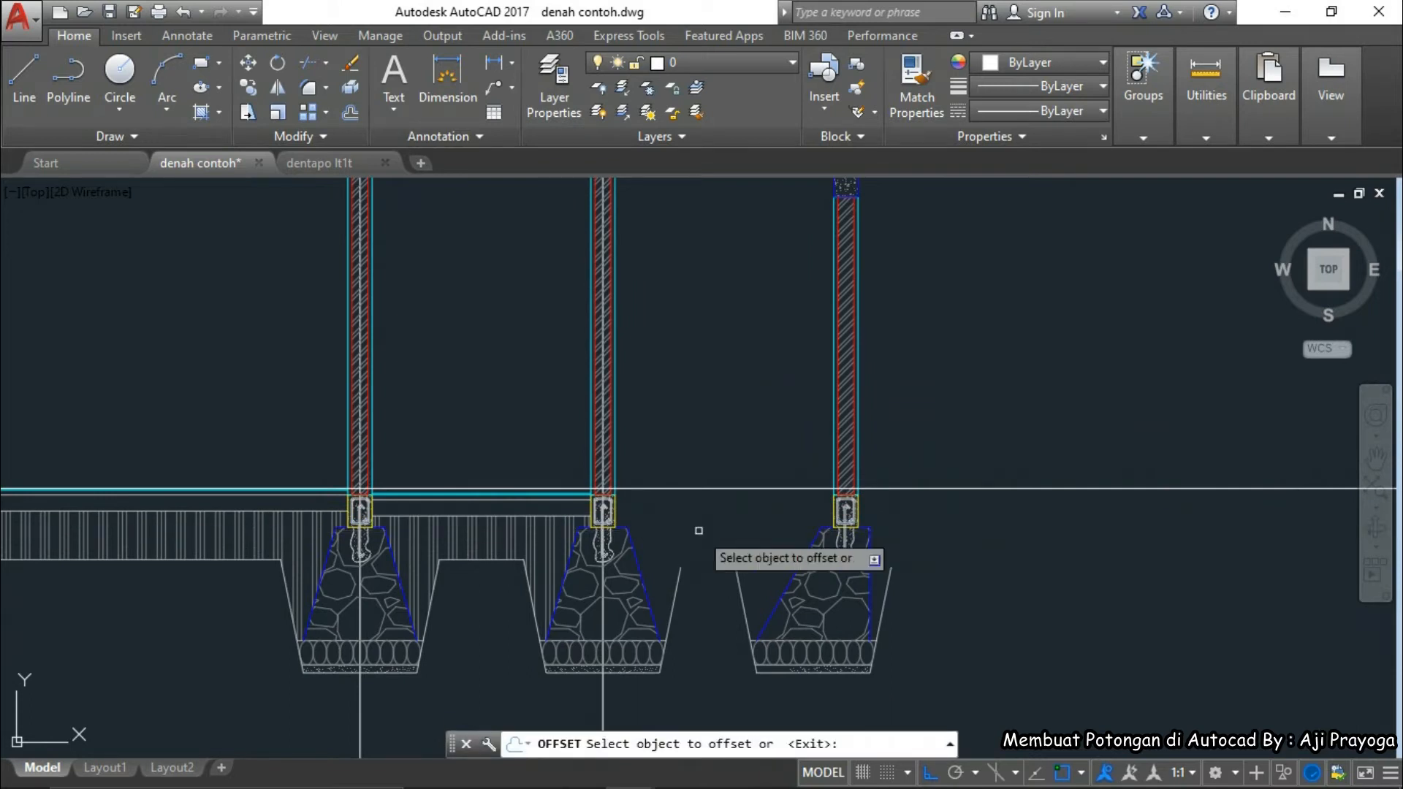
{"action": "left_click", "coordinate": [686, 486]}
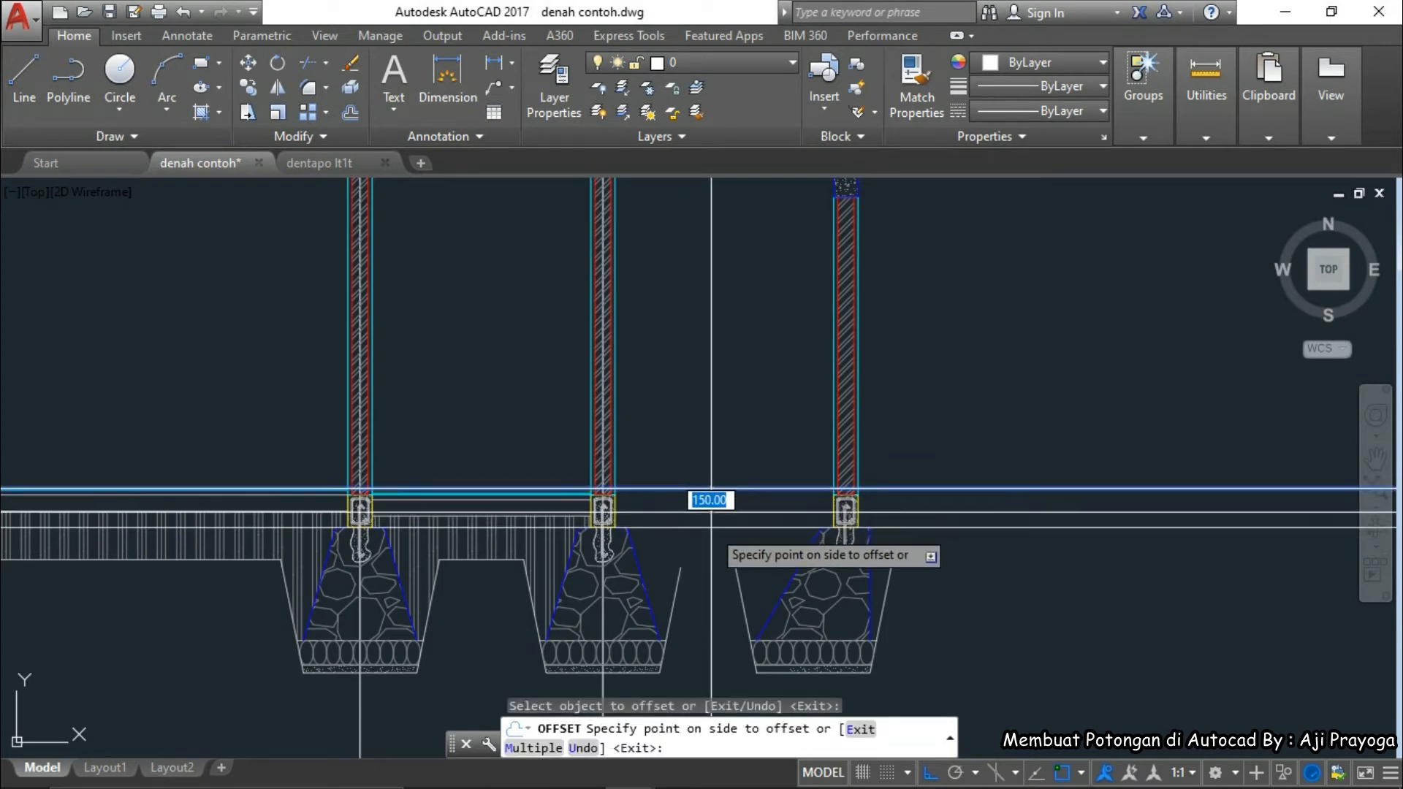
{"action": "left_click", "coordinate": [711, 528]}
{"action": "key", "text": "Escape"}
- Erase the original construction line at floor level, keeping the offset copy
{"action": "left_click", "coordinate": [714, 496]}
{"action": "left_click", "coordinate": [700, 469]}
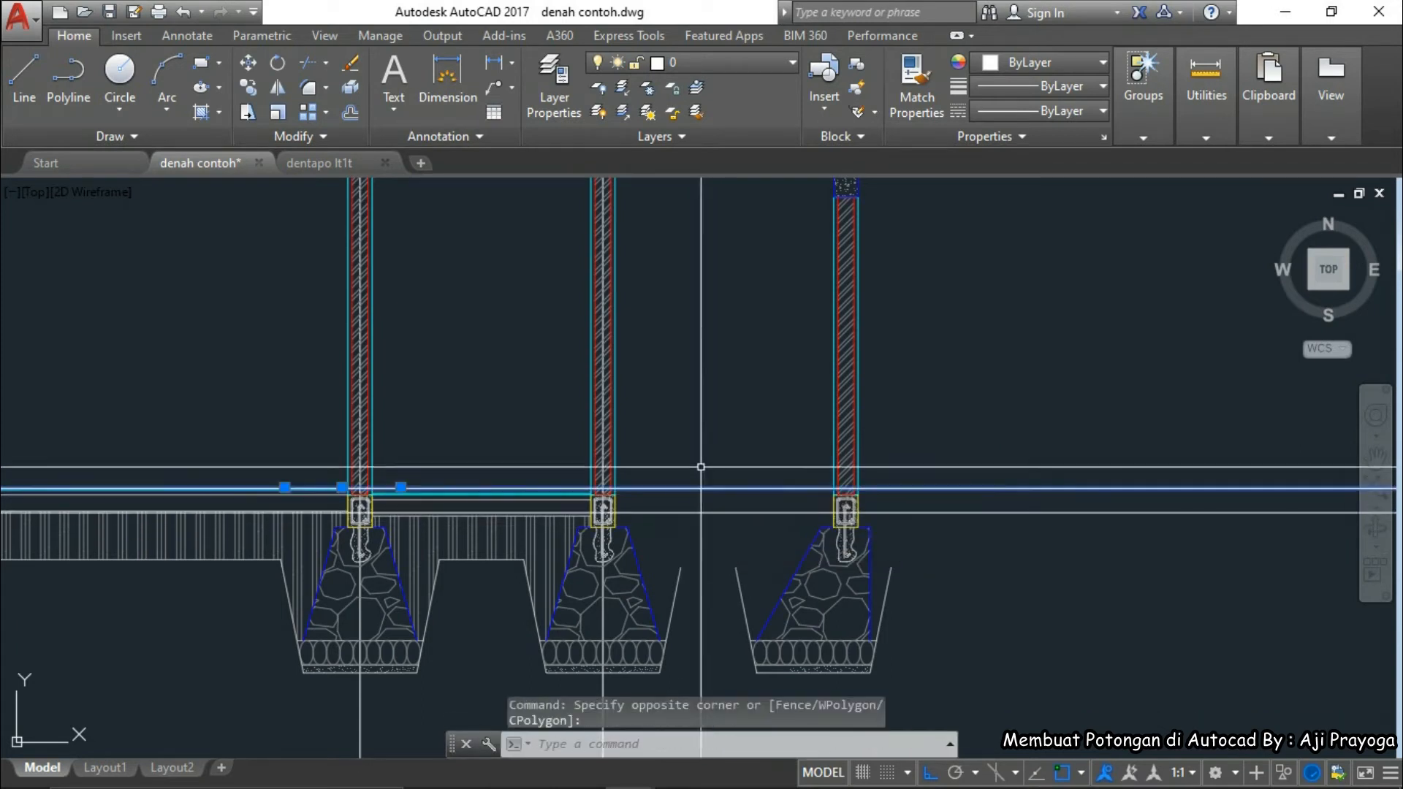
{"action": "middle_click_drag", "start_coordinate": [702, 466], "coordinate": [670, 481]}
{"action": "type", "text": "e"}
{"action": "key", "text": "Return"}
- Trim the offset line inside the third wall's tie beam and erase its remainder on the second wall's side
{"action": "scroll", "coordinate": [321, 528], "scroll_direction": "up", "scroll_amount": 10}
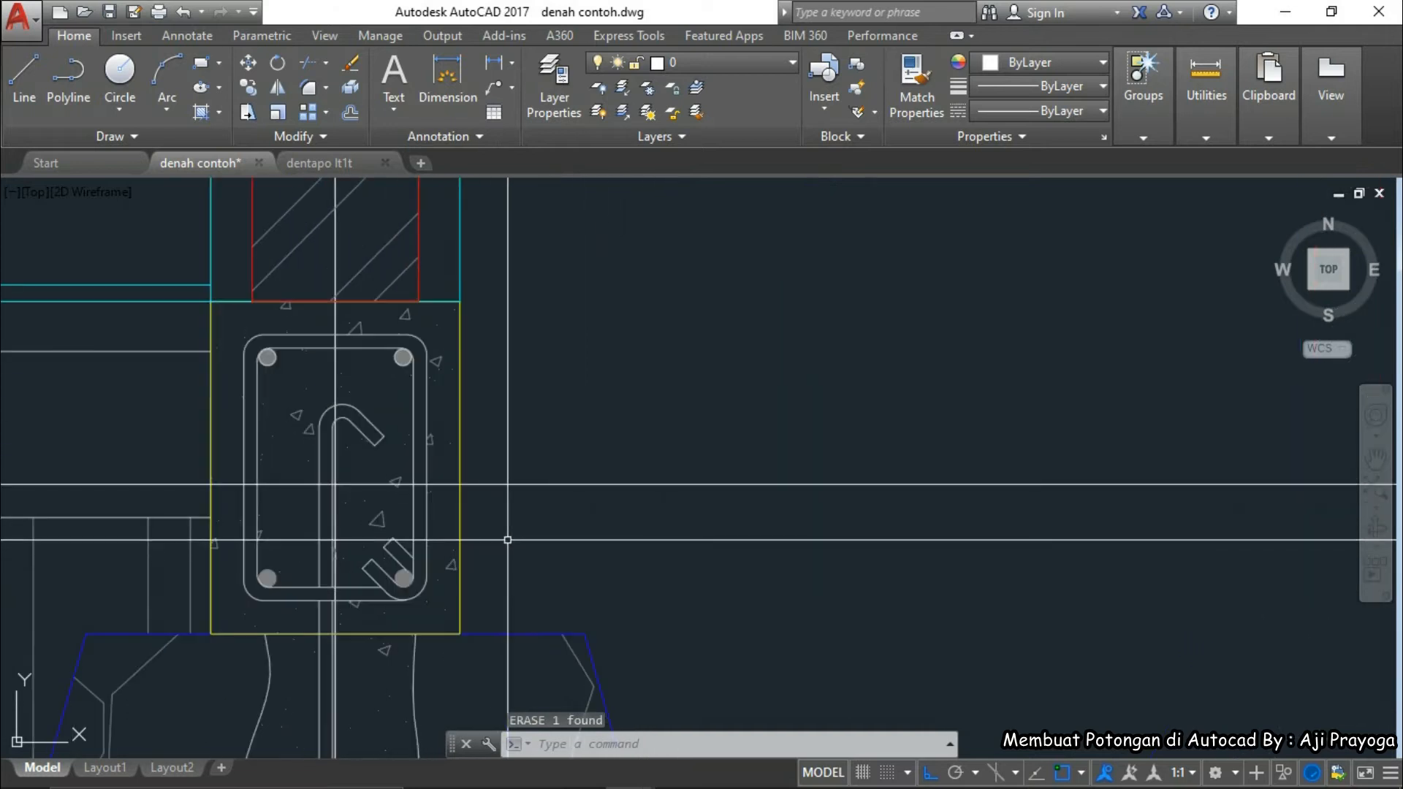
{"action": "type", "text": "tr"}
{"action": "key", "text": "Return"}
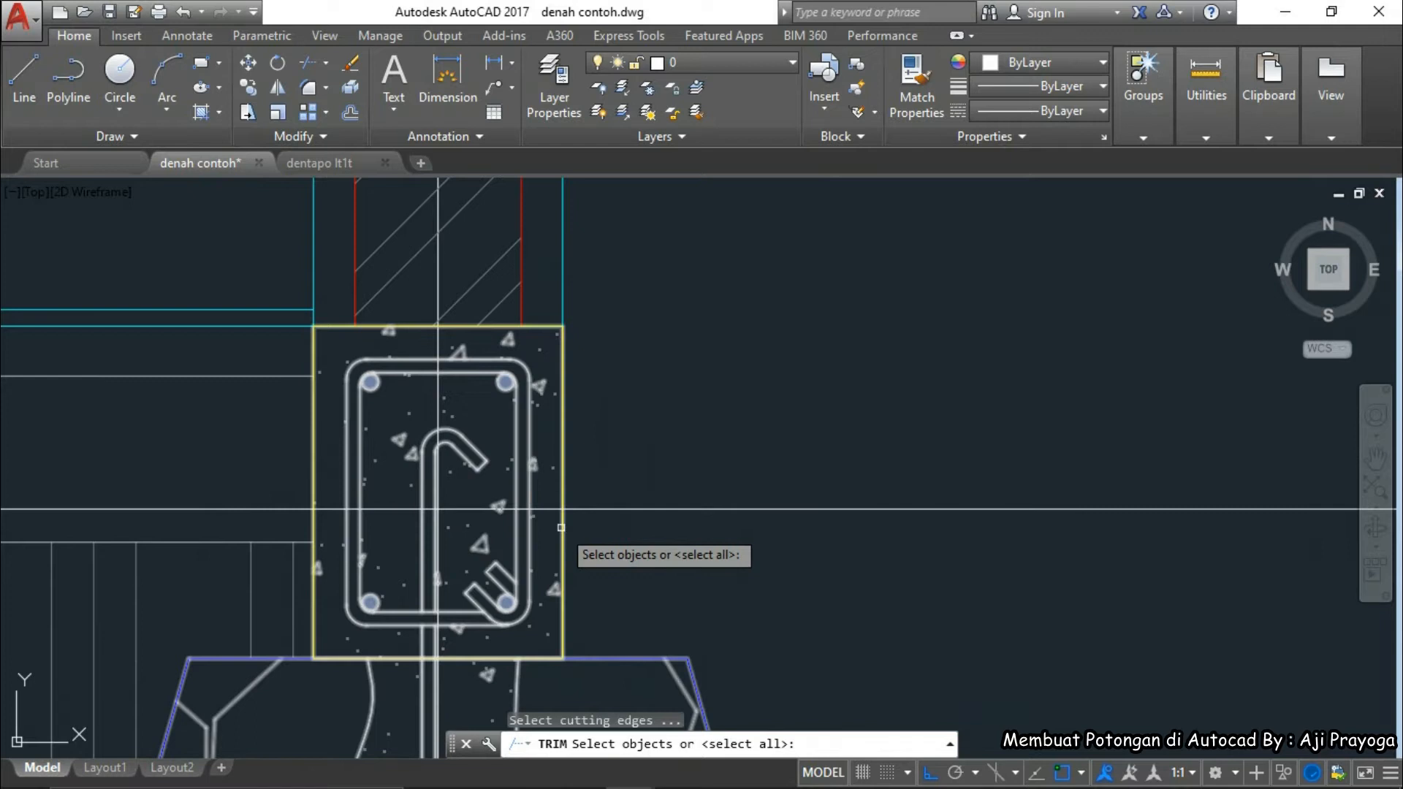
{"action": "left_click", "coordinate": [561, 526]}
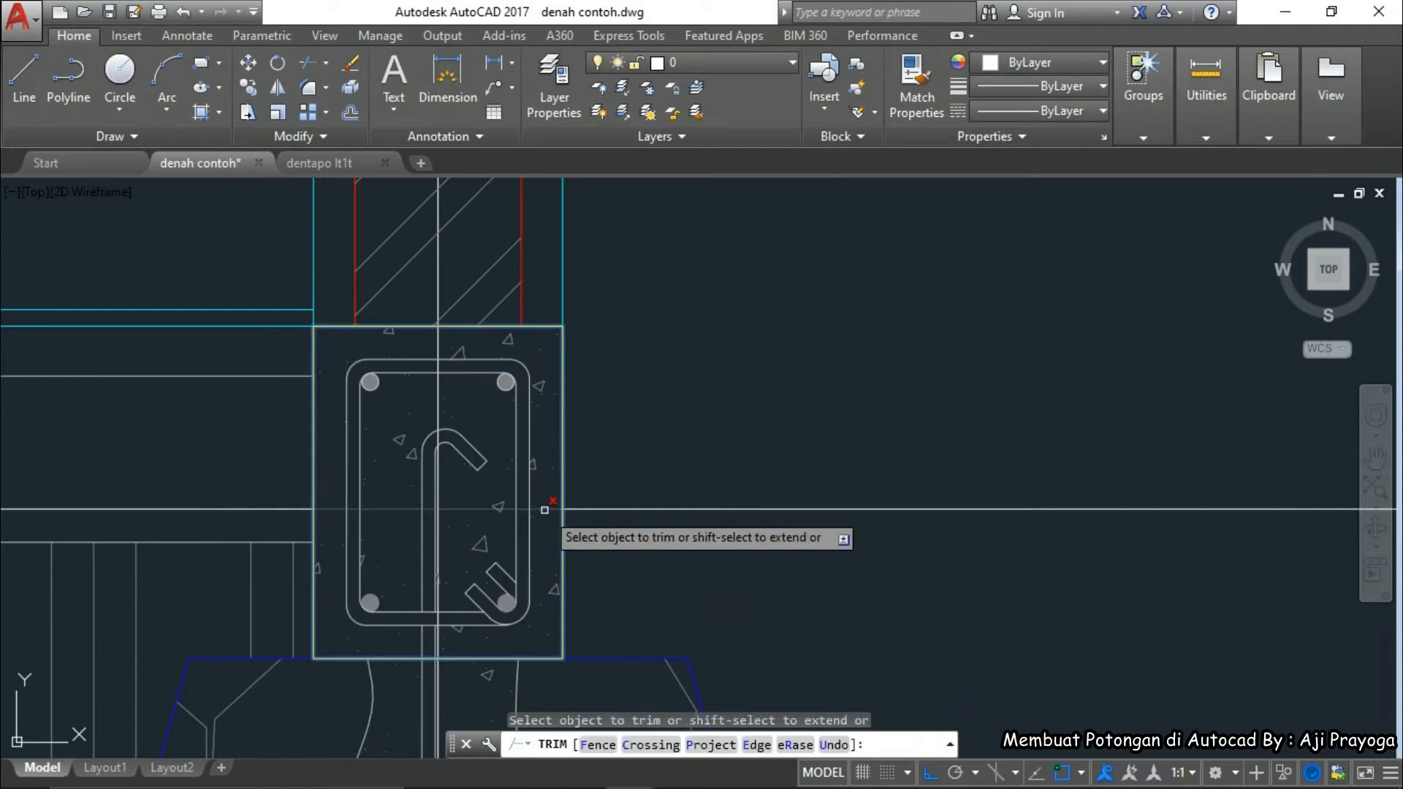
{"action": "scroll", "coordinate": [544, 509], "scroll_direction": "down", "scroll_amount": 6}
{"action": "key", "text": "Escape"}
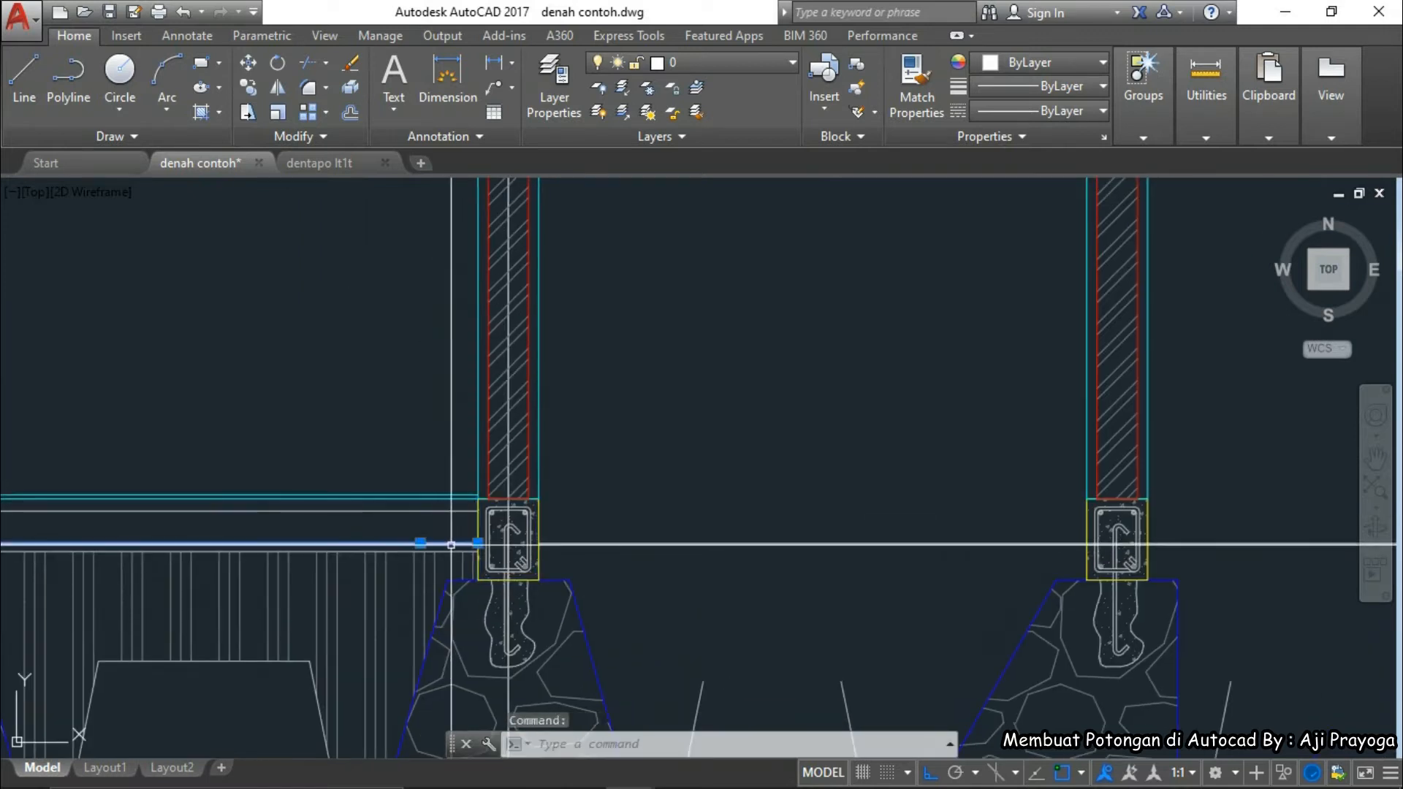
{"action": "scroll", "coordinate": [486, 492], "scroll_direction": "up", "scroll_amount": 4}
{"action": "key", "text": "Delete"}
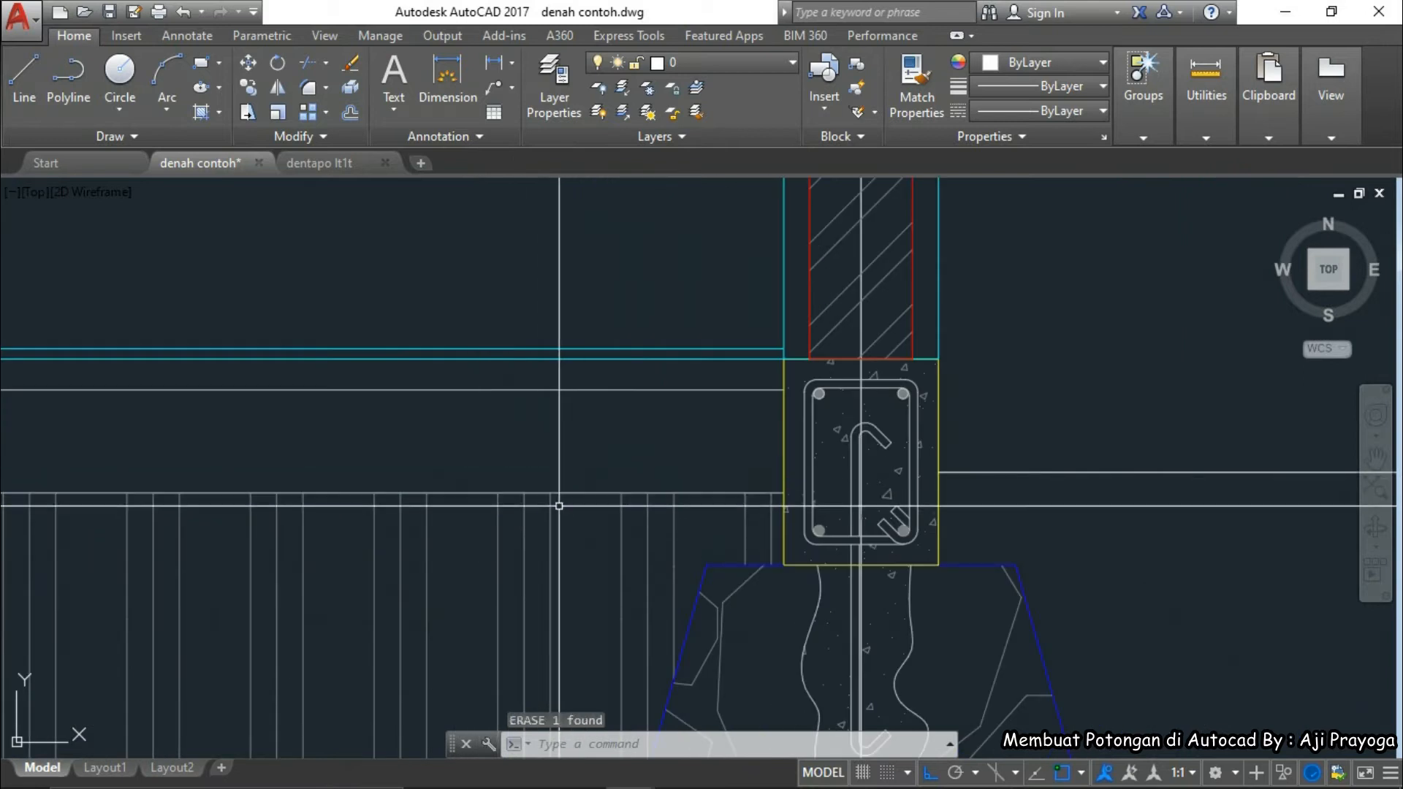
- Trim the ground line inside the fourth wall's tie beam and erase its remainder beyond that wall
{"action": "scroll", "coordinate": [559, 506], "scroll_direction": "down", "scroll_amount": 5}
{"action": "scroll", "coordinate": [577, 530], "scroll_direction": "up", "scroll_amount": 5}
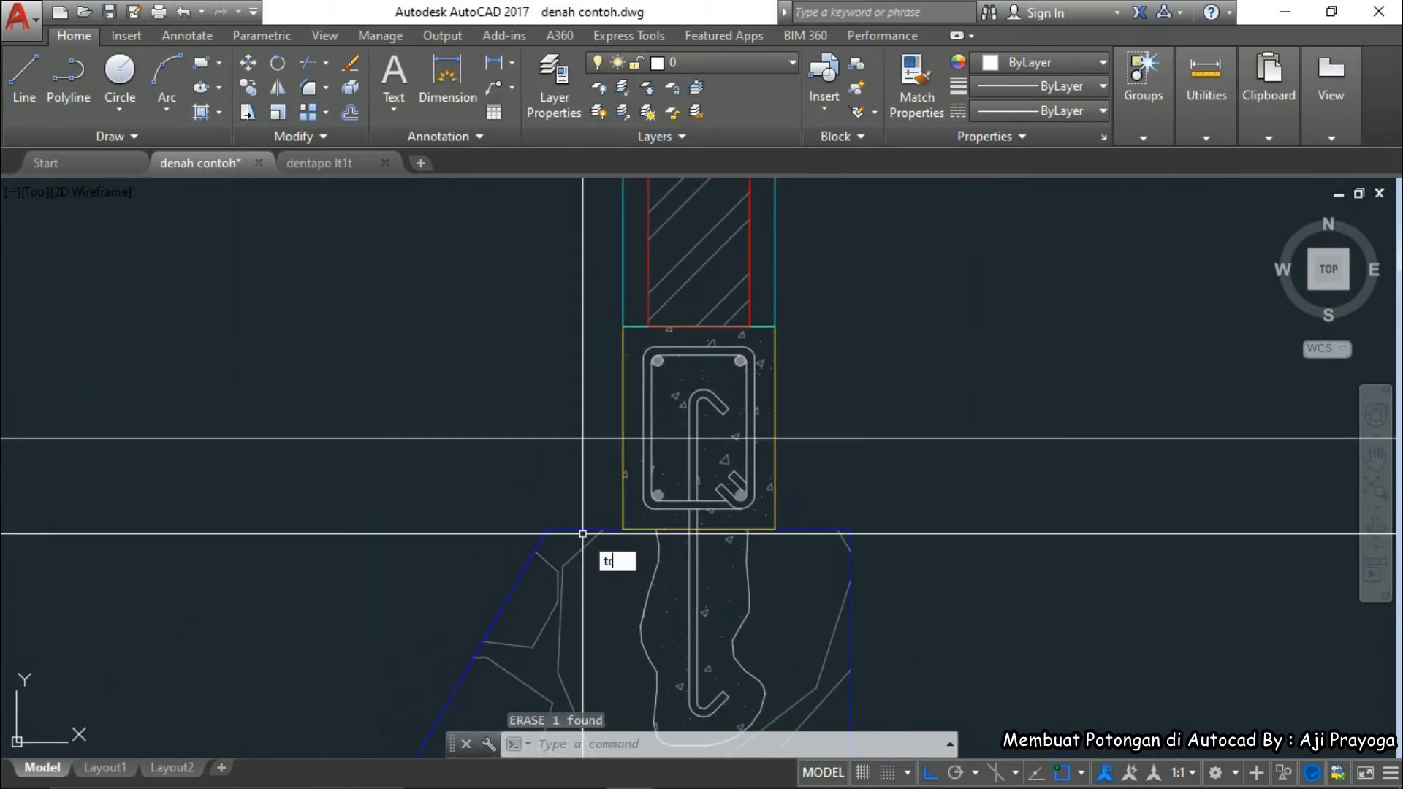
{"action": "key", "text": "Return"}
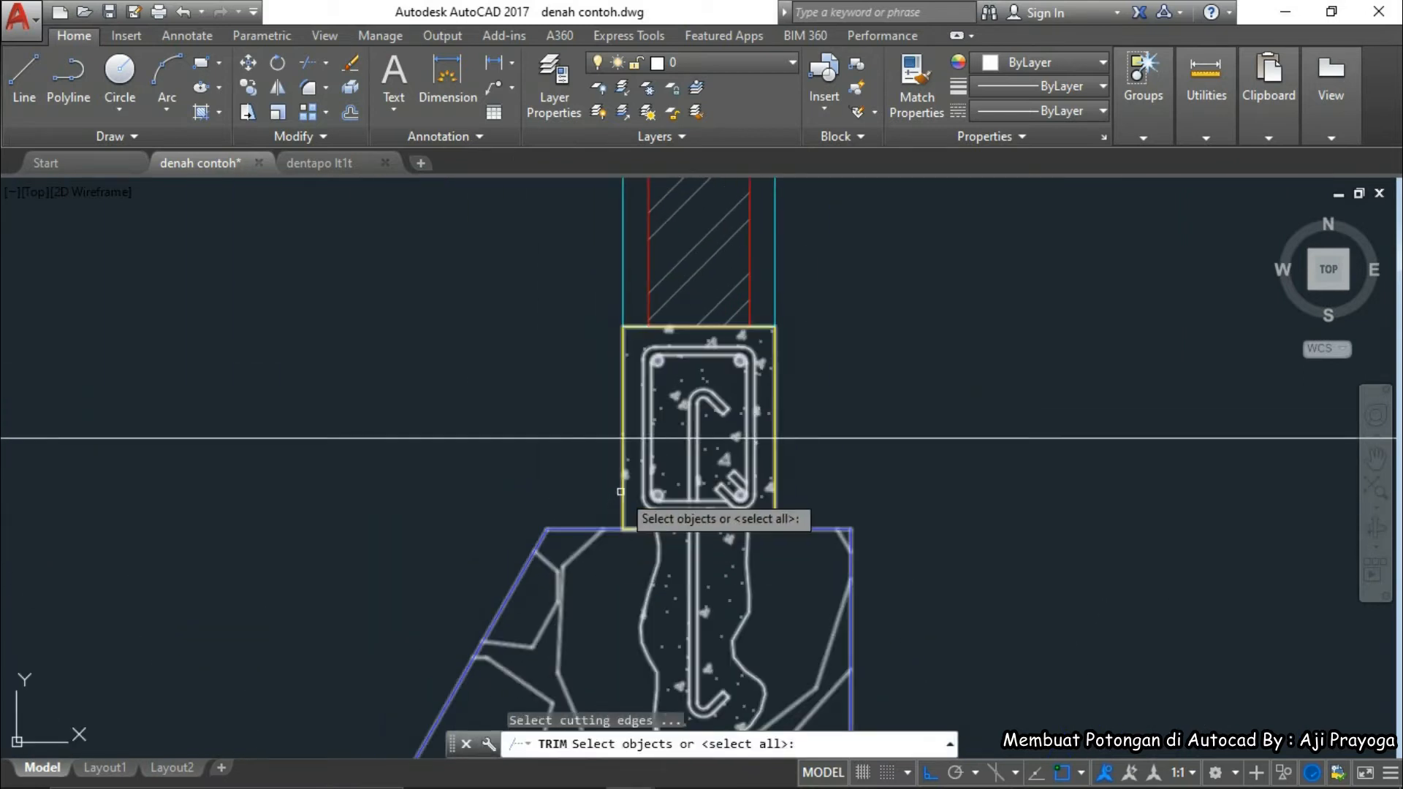
{"action": "left_click", "coordinate": [621, 492]}
{"action": "scroll", "coordinate": [626, 482], "scroll_direction": "up", "scroll_amount": 5}
{"action": "scroll", "coordinate": [662, 413], "scroll_direction": "down", "scroll_amount": 3}
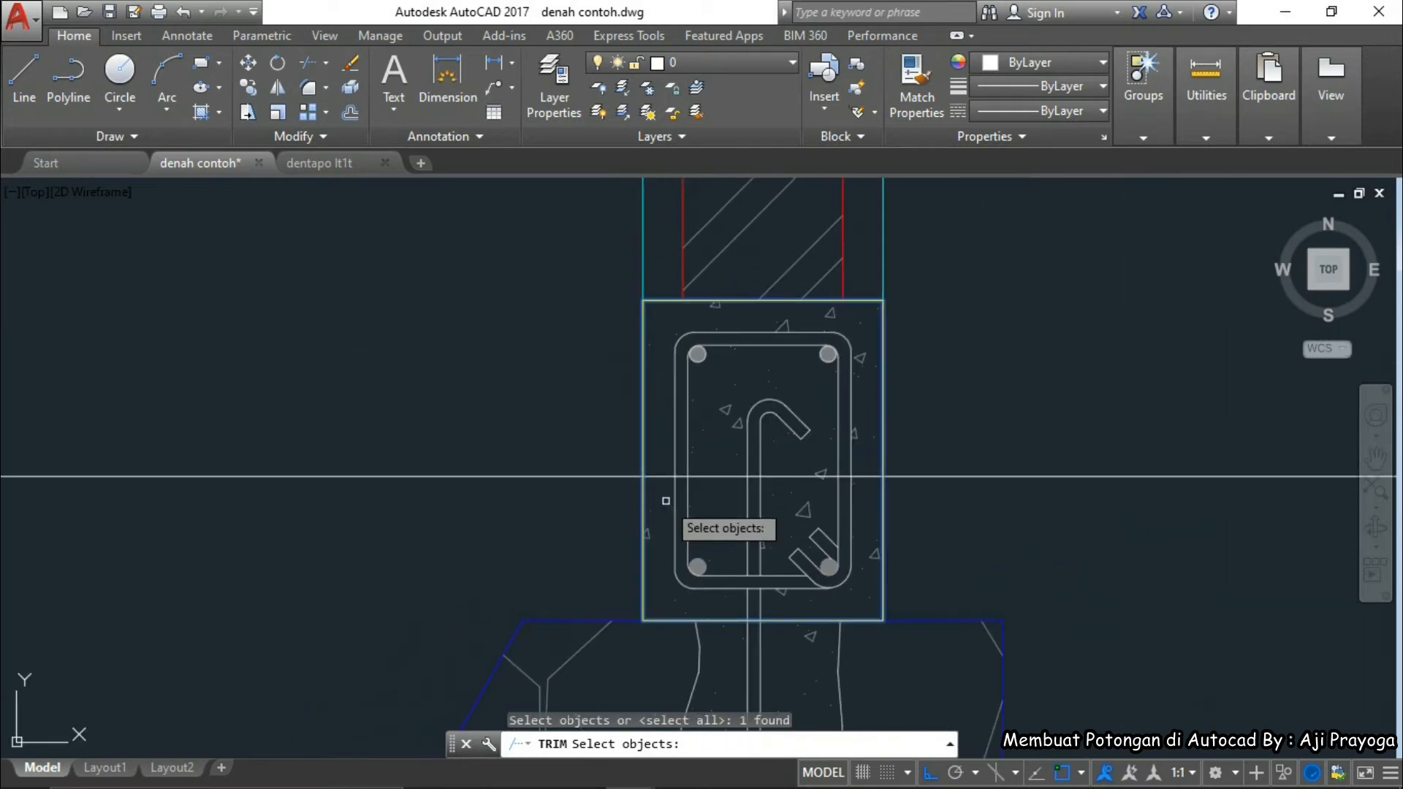
{"action": "key", "text": "Return"}
{"action": "key", "text": "Escape"}
{"action": "left_click", "coordinate": [1018, 518]}
{"action": "left_click", "coordinate": [991, 429]}
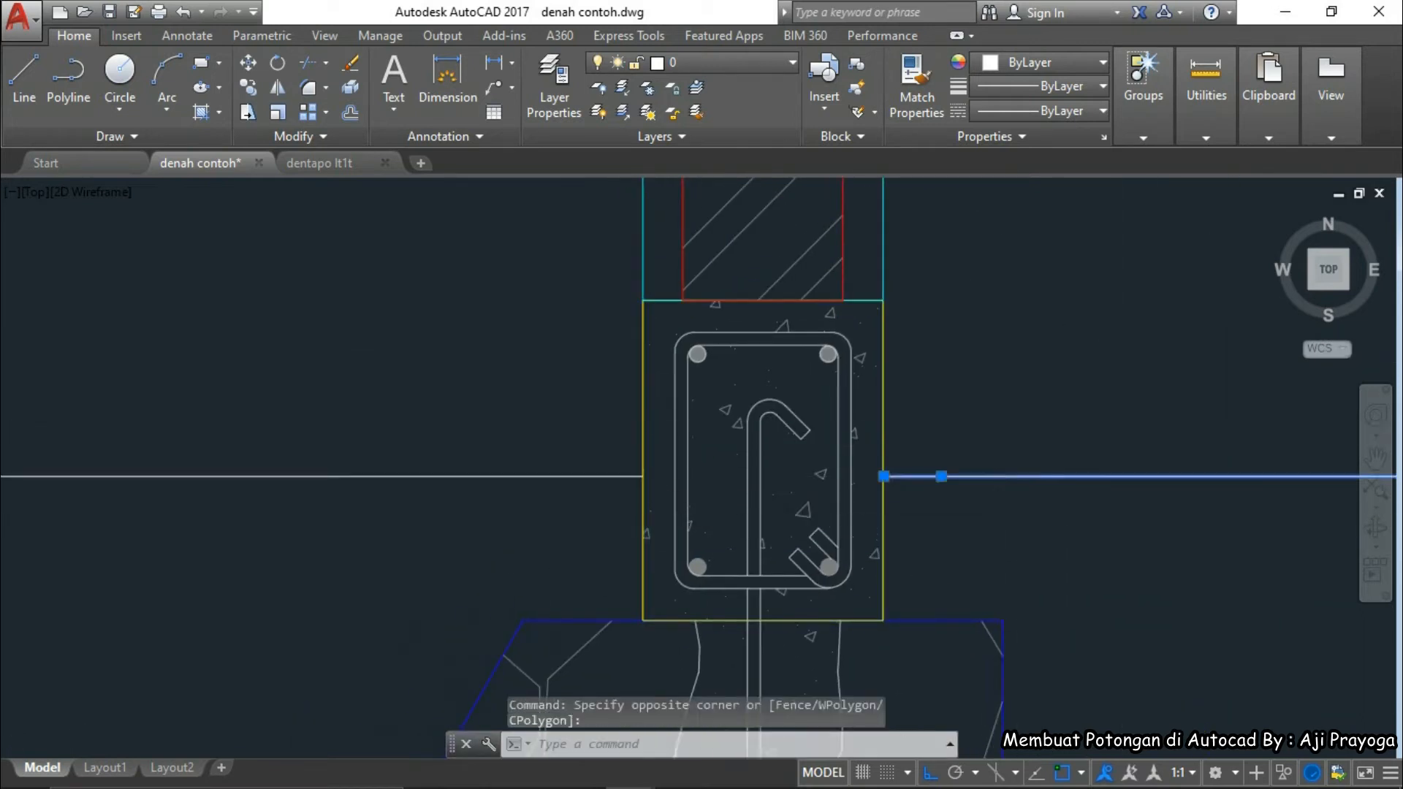
{"action": "scroll", "coordinate": [991, 428], "scroll_direction": "down", "scroll_amount": 5}
{"action": "type", "text": "e"}
{"action": "key", "text": "Return"}
{"action": "scroll", "coordinate": [943, 502], "scroll_direction": "down", "scroll_amount": 2}
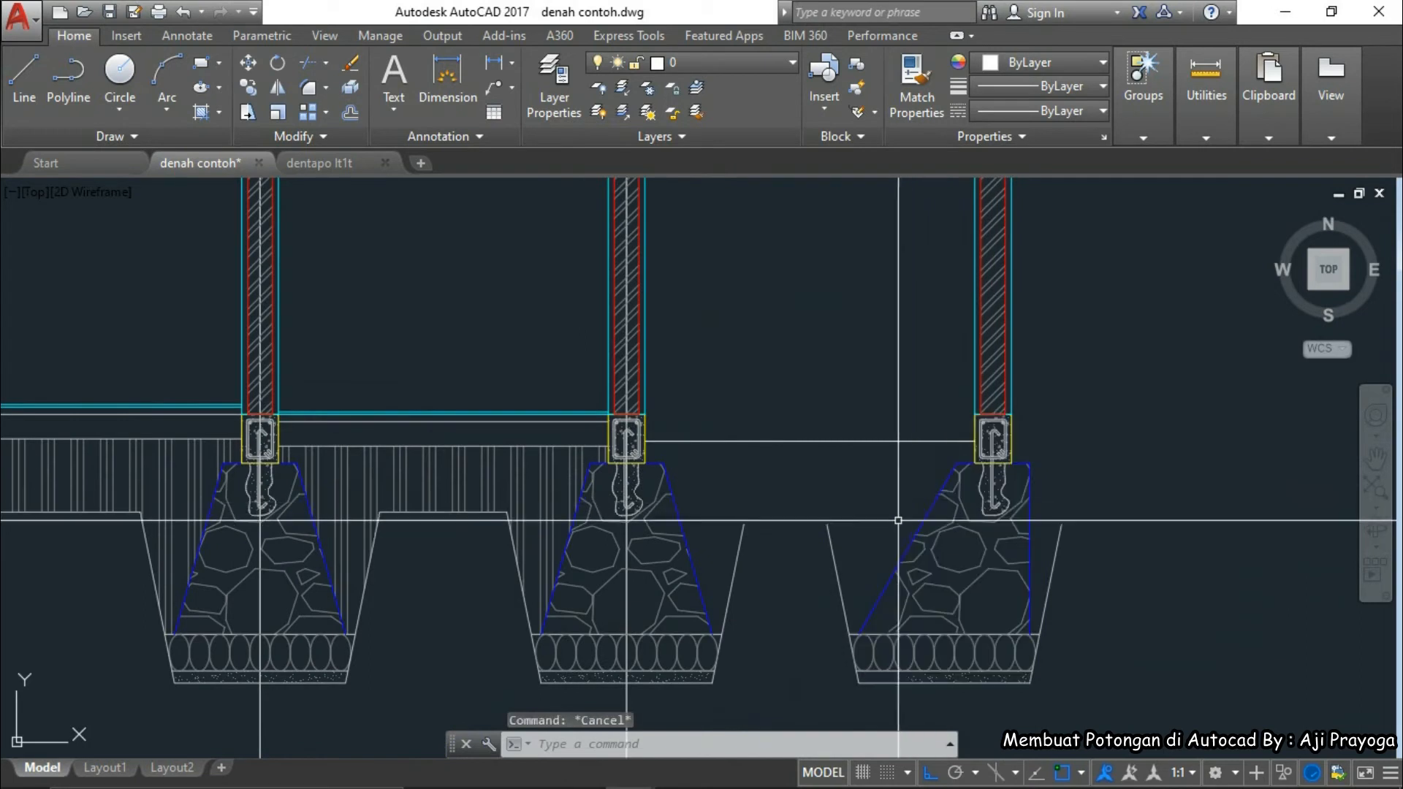
- Mirror the horizontal excavation line between the second and third foundations about the third wall's axis, keeping the original
{"action": "key", "text": "Return"}
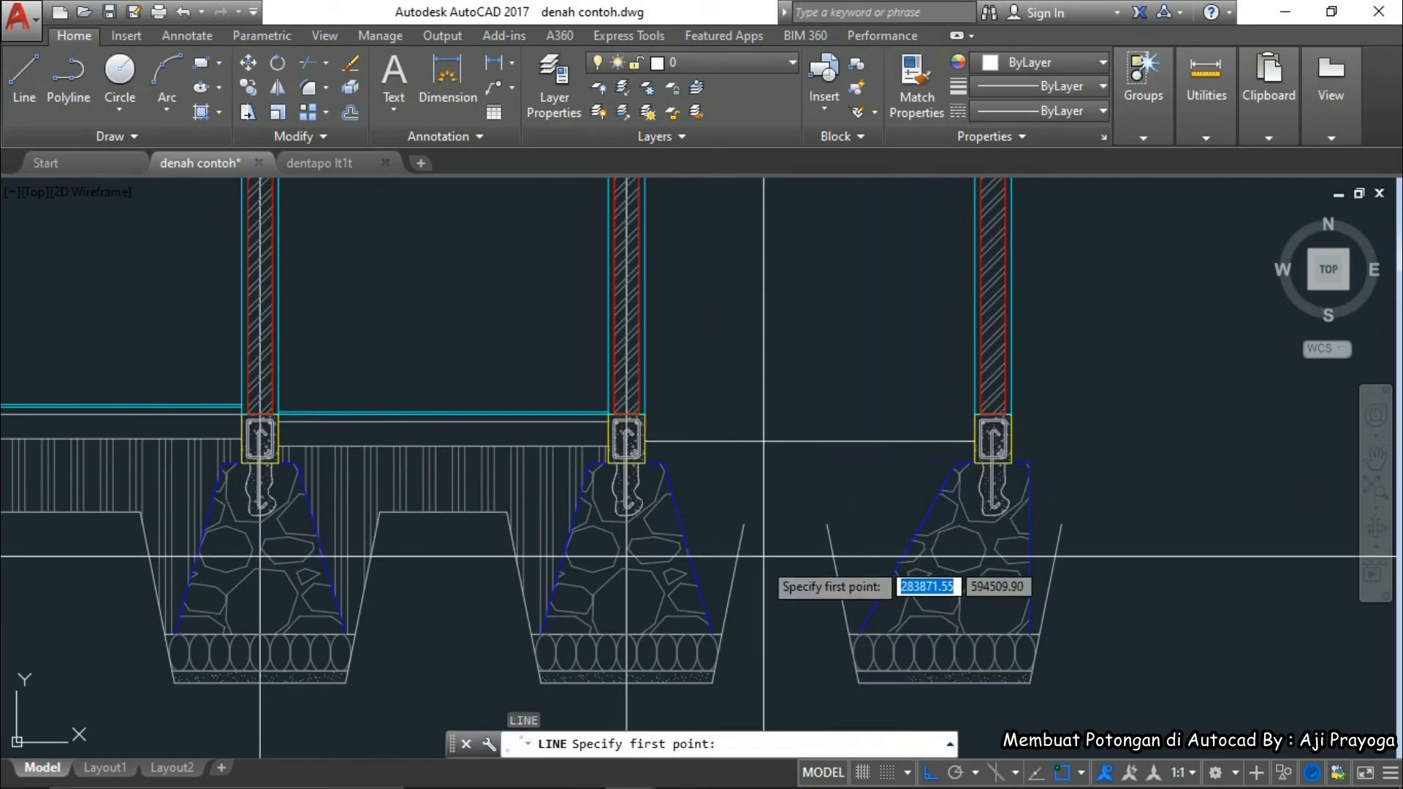
{"action": "key", "text": "Escape"}
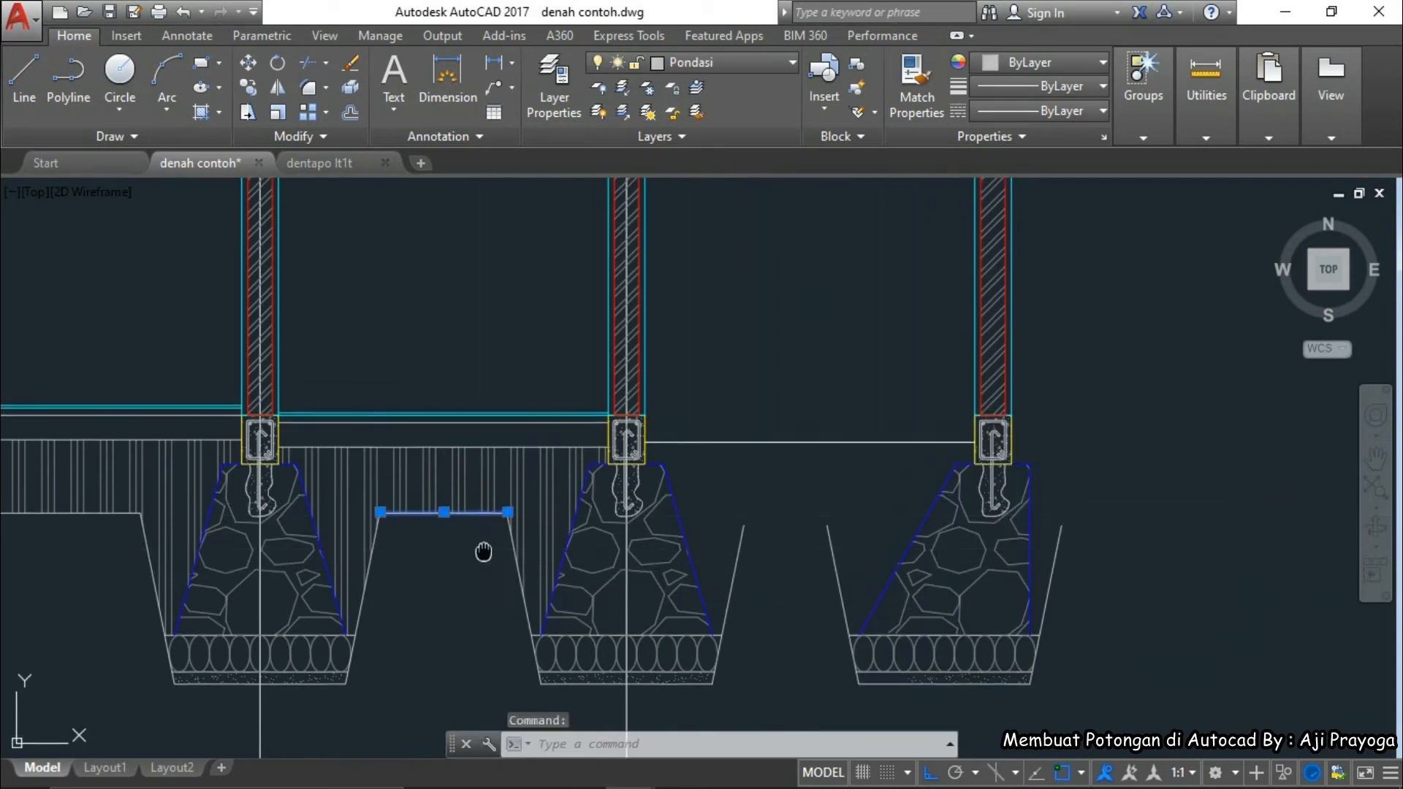
{"action": "middle_click_drag", "start_coordinate": [718, 669], "coordinate": [720, 539]}
{"action": "type", "text": "mi"}
{"action": "key", "text": "Return"}
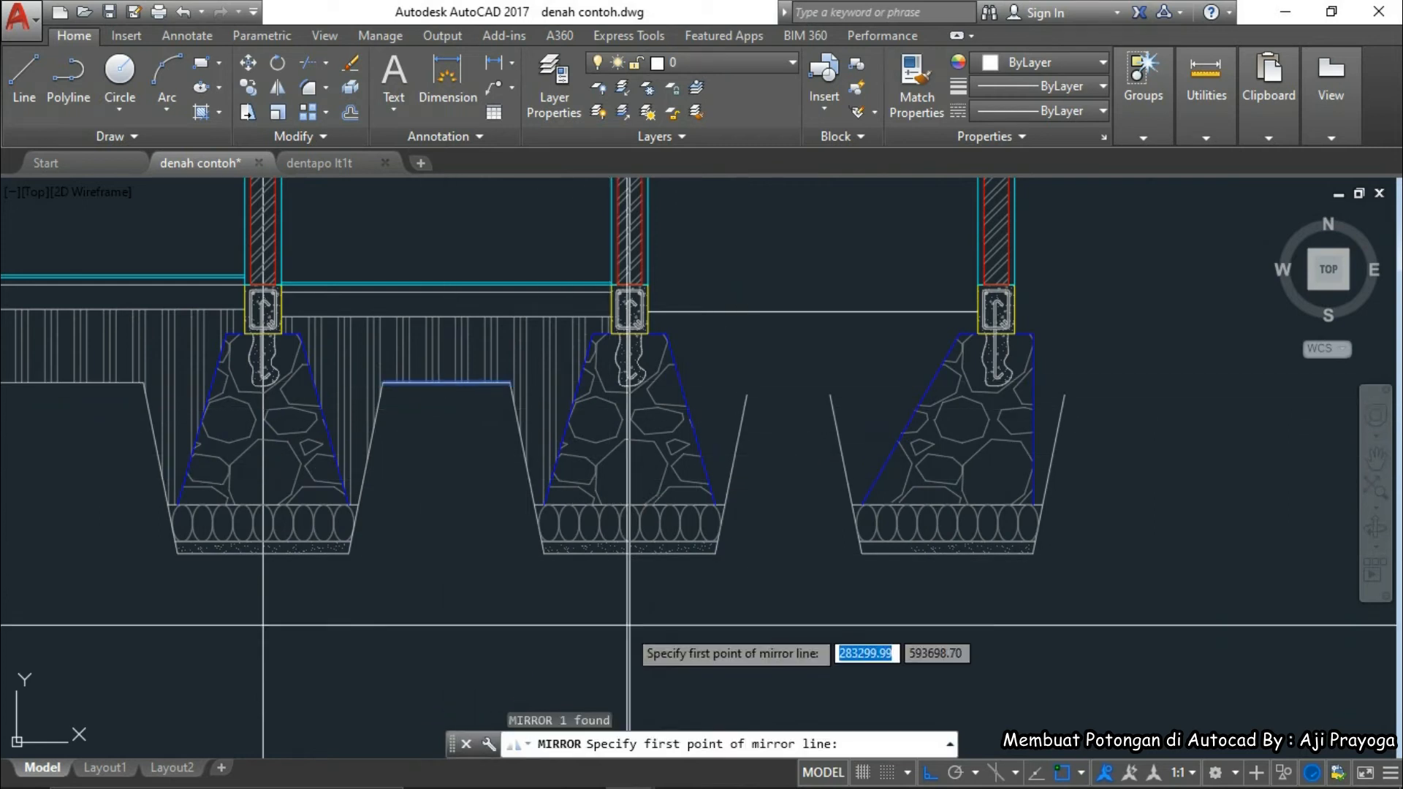
{"action": "left_click", "coordinate": [626, 626]}
{"action": "middle_click_drag", "start_coordinate": [613, 632], "coordinate": [565, 486]}
{"action": "left_click", "coordinate": [569, 589]}
{"action": "key", "text": "Return"}
- Fillet both ends of the mirrored excavation line with the sloped trench sides of the third and fourth foundations
{"action": "mouse_move", "coordinate": [719, 270]}
{"action": "middle_mouse_down"}
{"action": "mouse_move", "coordinate": [699, 375]}
{"action": "mouse_move", "coordinate": [705, 445]}
{"action": "middle_mouse_up"}
{"action": "type", "text": "f"}
{"action": "key", "text": "Return"}
{"action": "left_click", "coordinate": [669, 472]}
{"action": "left_click", "coordinate": [703, 425]}
{"action": "key", "text": "Return"}
{"action": "left_click", "coordinate": [729, 426]}
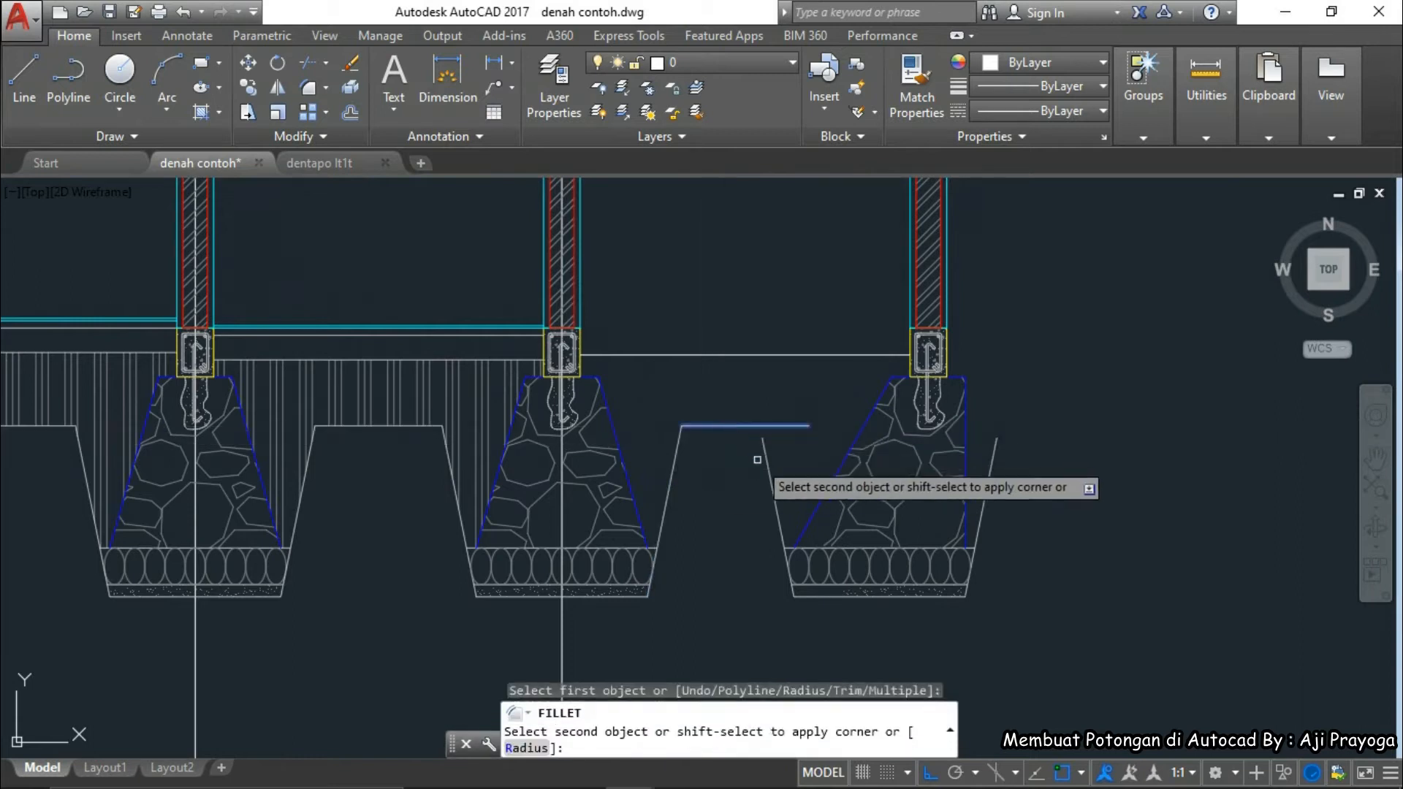
{"action": "left_click", "coordinate": [768, 466]}
{"action": "key", "text": "Escape"}
- Match the properties of the ground line between the third and fourth walls to those of the excavation line below it
{"action": "scroll", "coordinate": [725, 486], "scroll_direction": "down", "scroll_amount": 3}
{"action": "middle_click_drag", "start_coordinate": [731, 488], "coordinate": [812, 516]}
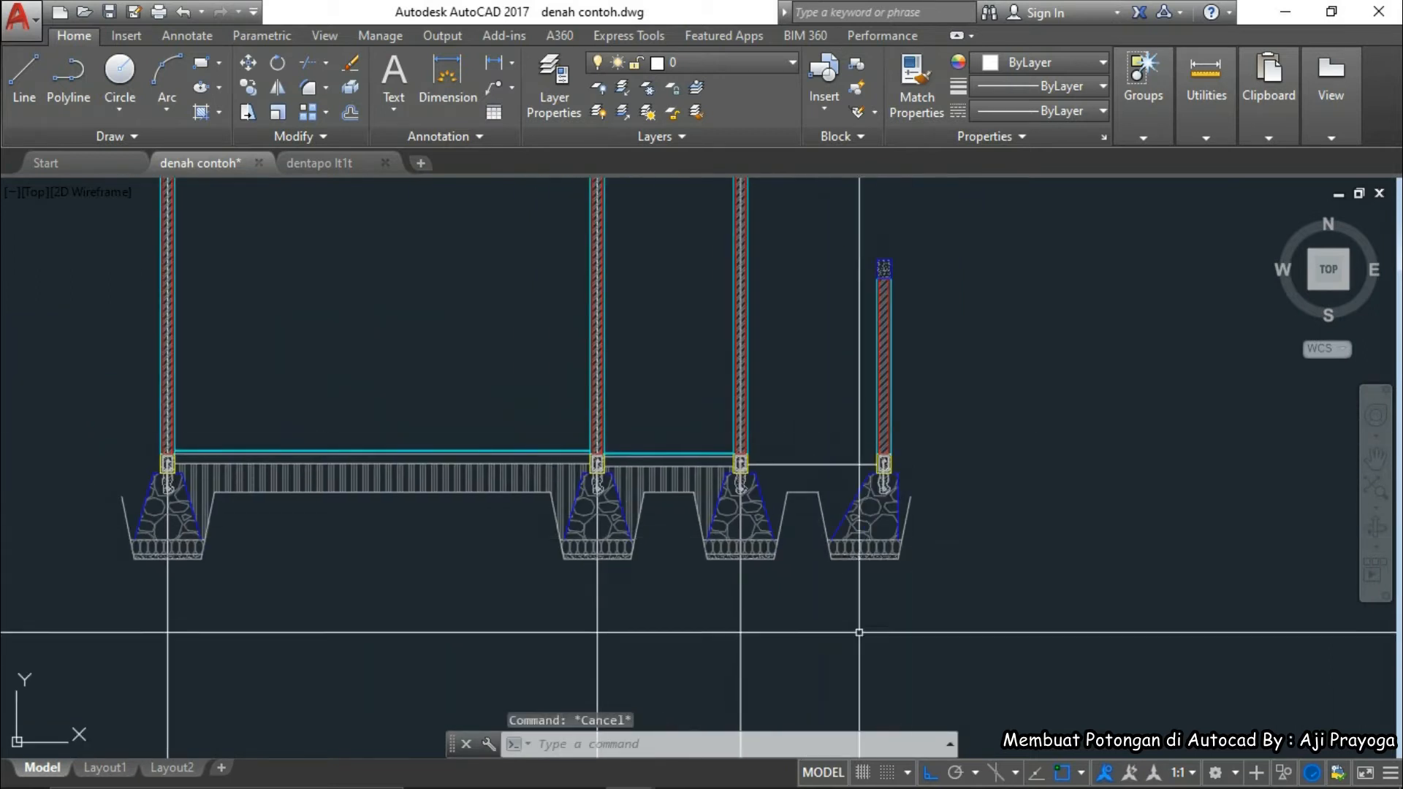
{"action": "scroll", "coordinate": [867, 512], "scroll_direction": "up", "scroll_amount": 5}
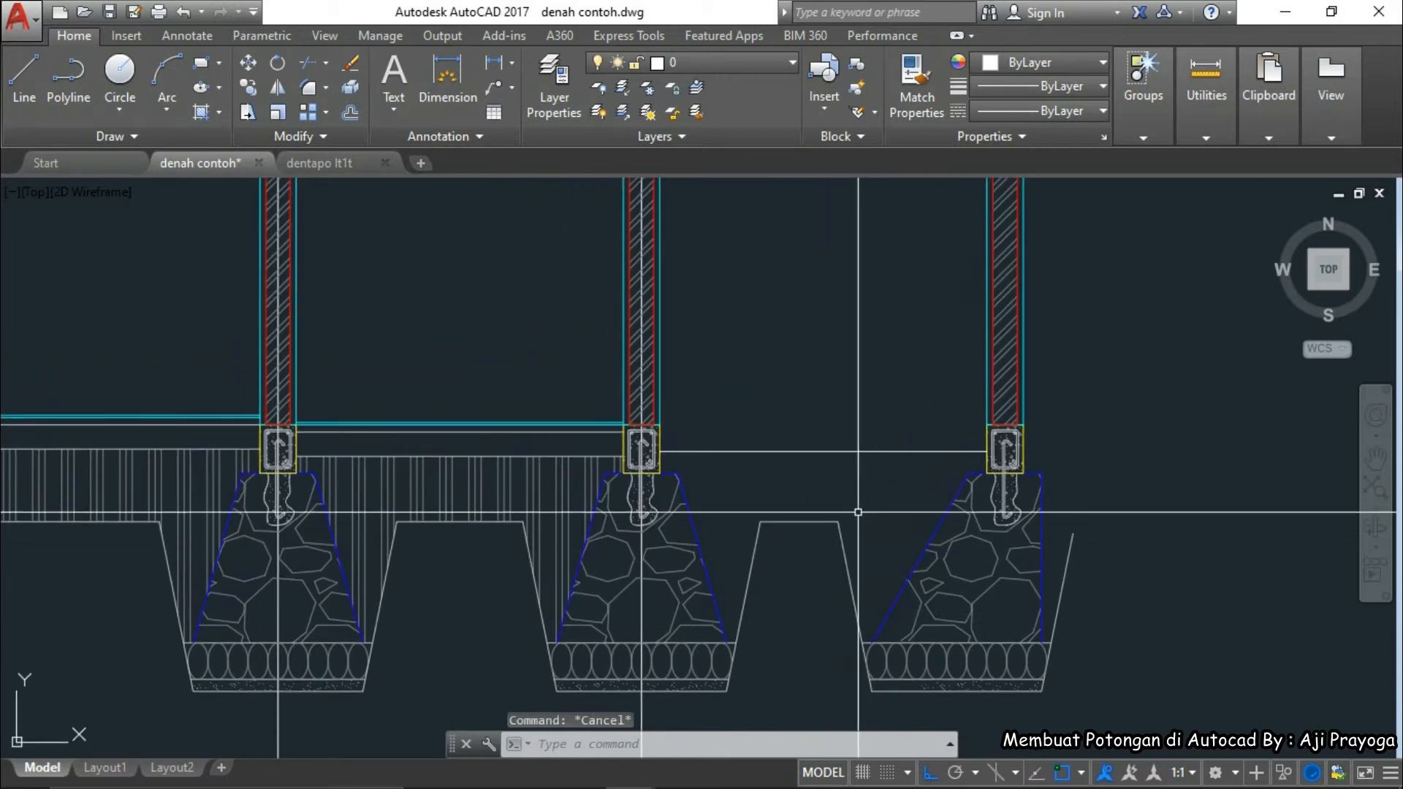
{"action": "type", "text": "a"}
{"action": "key", "text": "Return"}
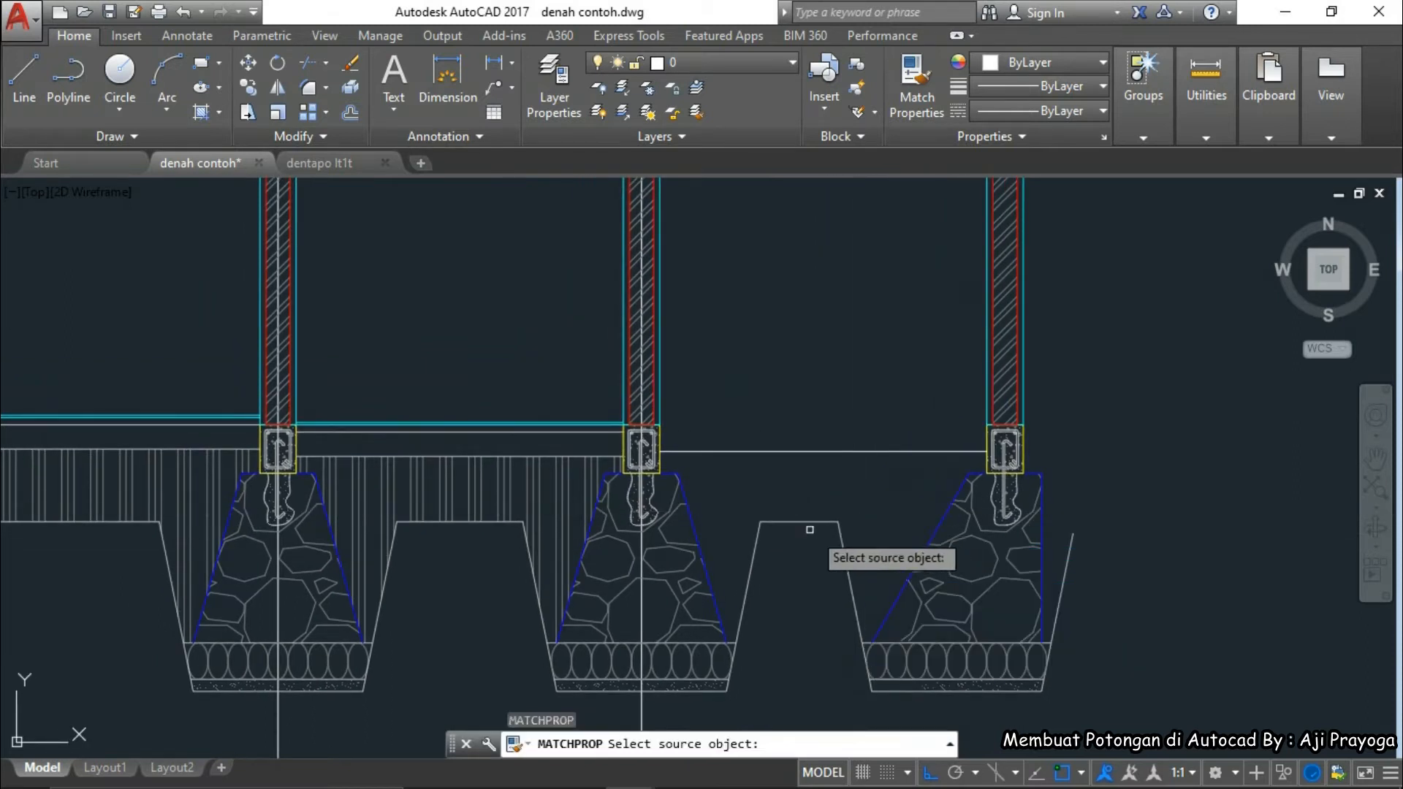
{"action": "left_click", "coordinate": [799, 524]}
{"action": "left_click", "coordinate": [843, 512]}
{"action": "left_click", "coordinate": [842, 451]}
{"action": "key", "text": "Escape"}
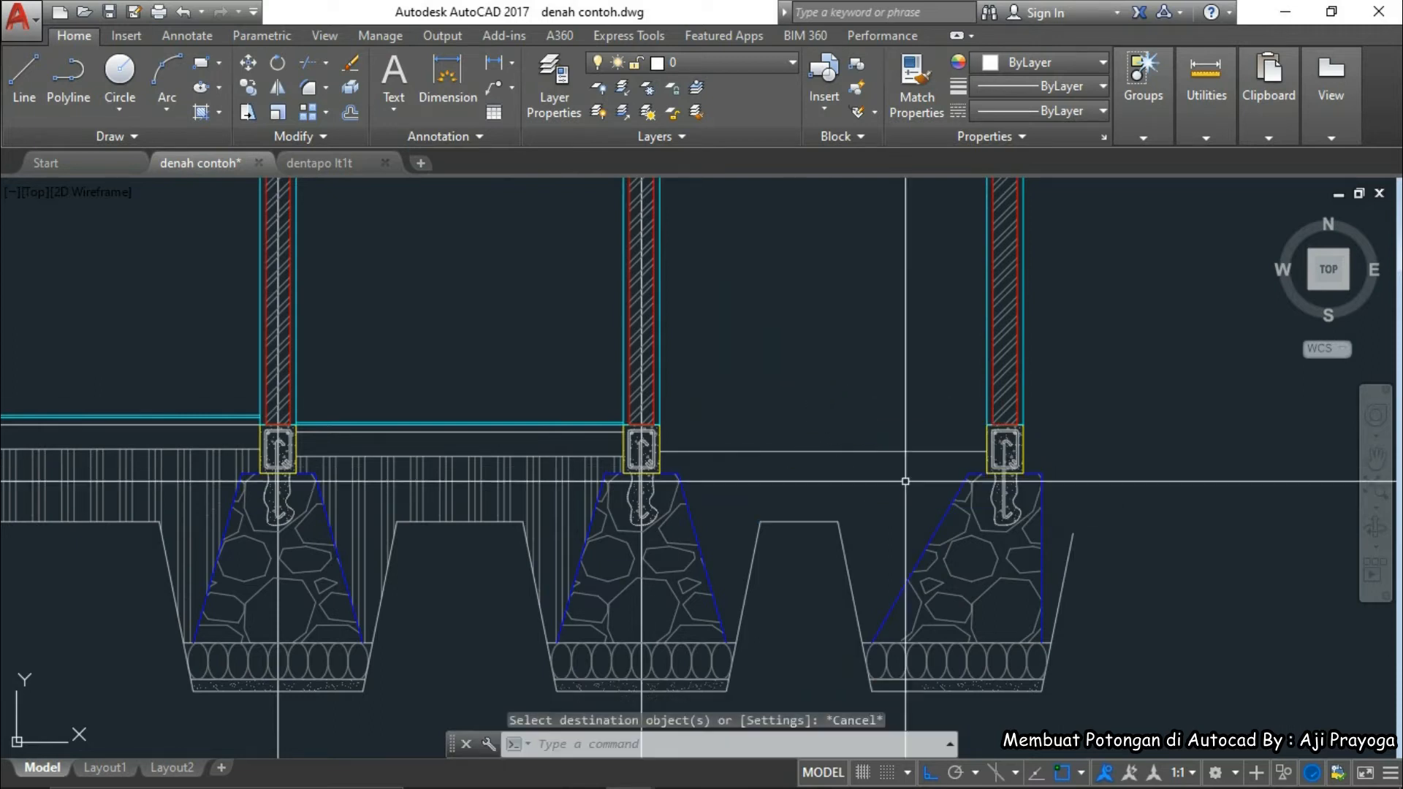
{"action": "left_click", "coordinate": [848, 492]}
{"action": "left_click", "coordinate": [810, 380]}
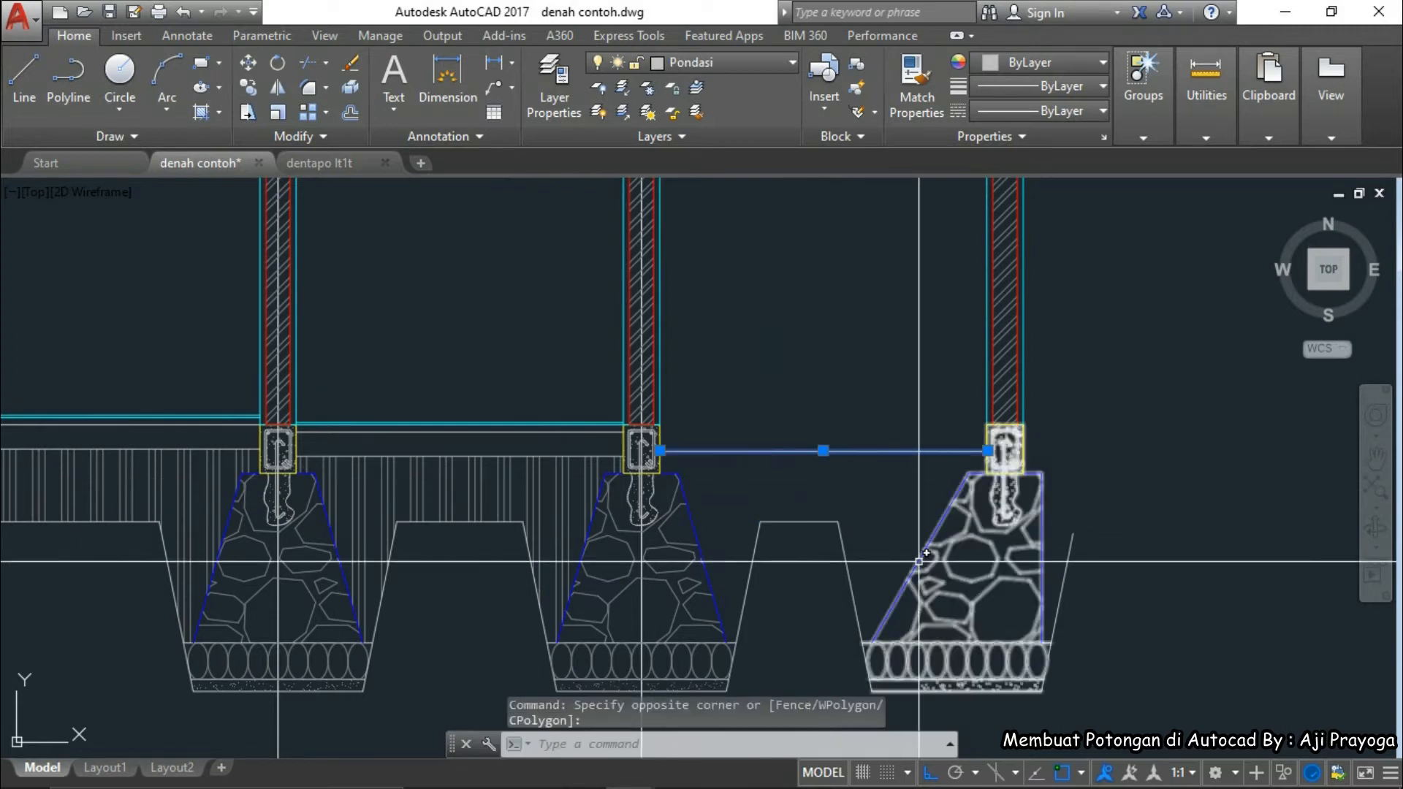
{"action": "key", "text": "Escape"}
- Hatch the ground area between the third and fourth foundations with the current ground pattern at angle 45 and scale 12
{"action": "scroll", "coordinate": [939, 500], "scroll_direction": "down", "scroll_amount": 3}
{"action": "scroll", "coordinate": [899, 468], "scroll_direction": "up", "scroll_amount": 3}
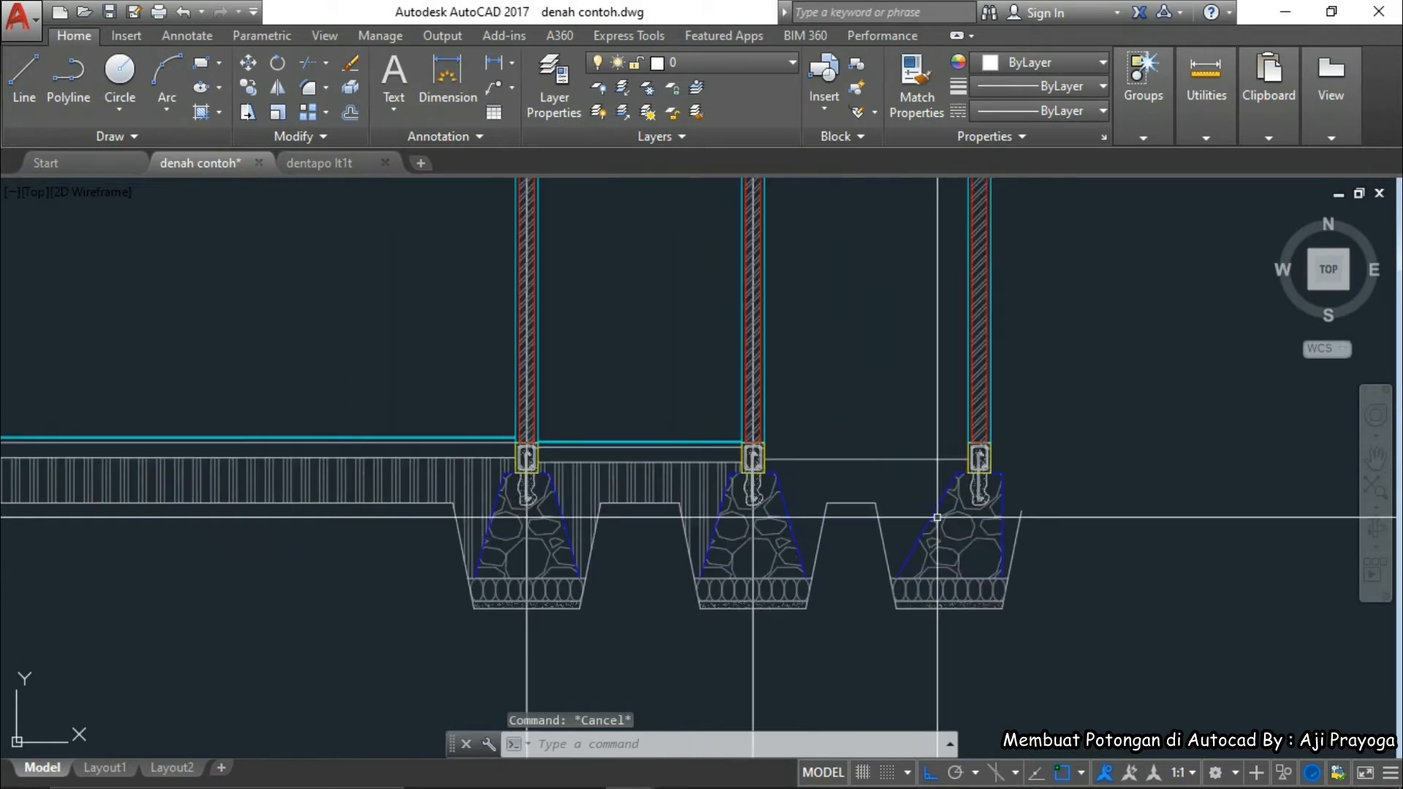
{"action": "type", "text": "h"}
{"action": "key", "text": "Return"}
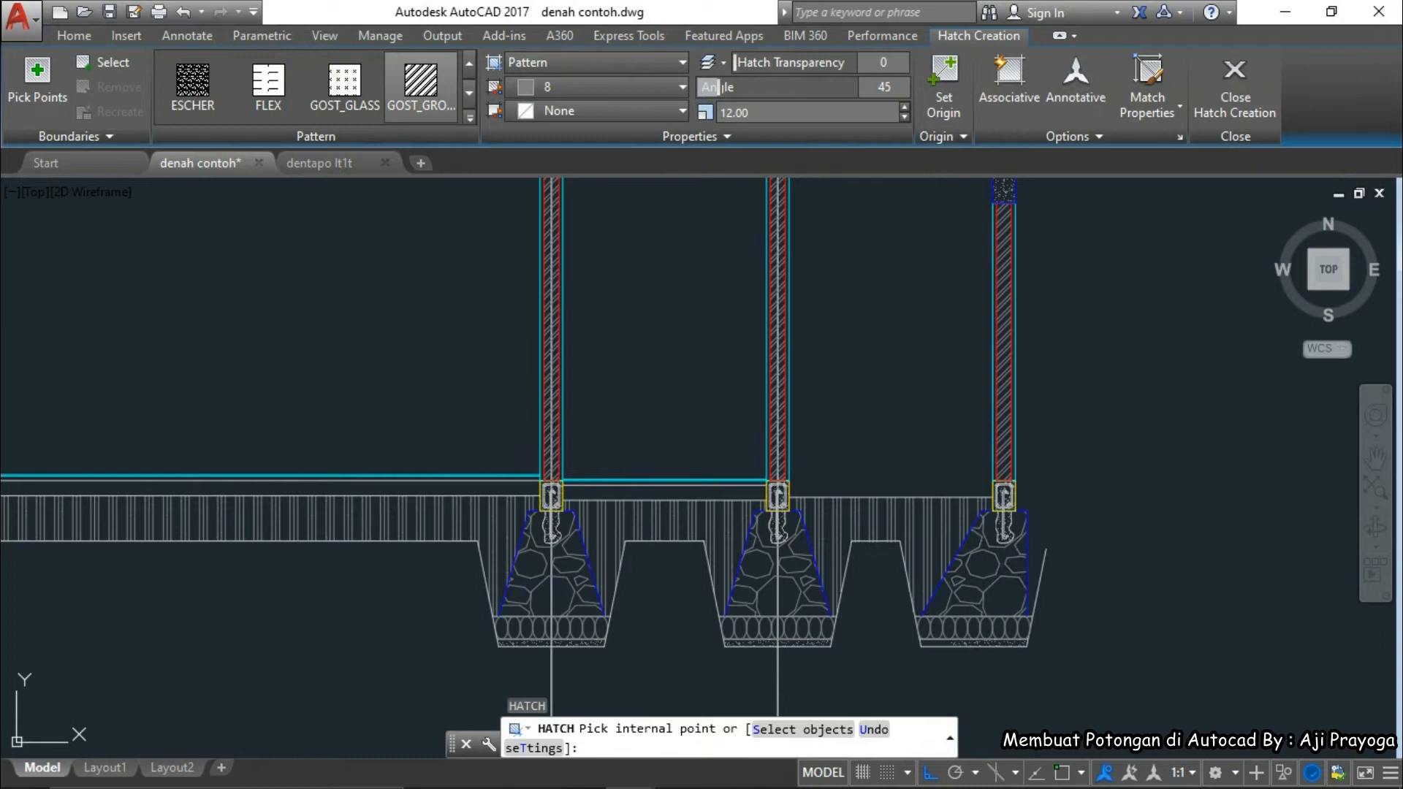
{"action": "left_click", "coordinate": [929, 540]}
- Match the new ground hatch's properties to the ground hatch between the second and third foundations
{"action": "type", "text": "ma"}
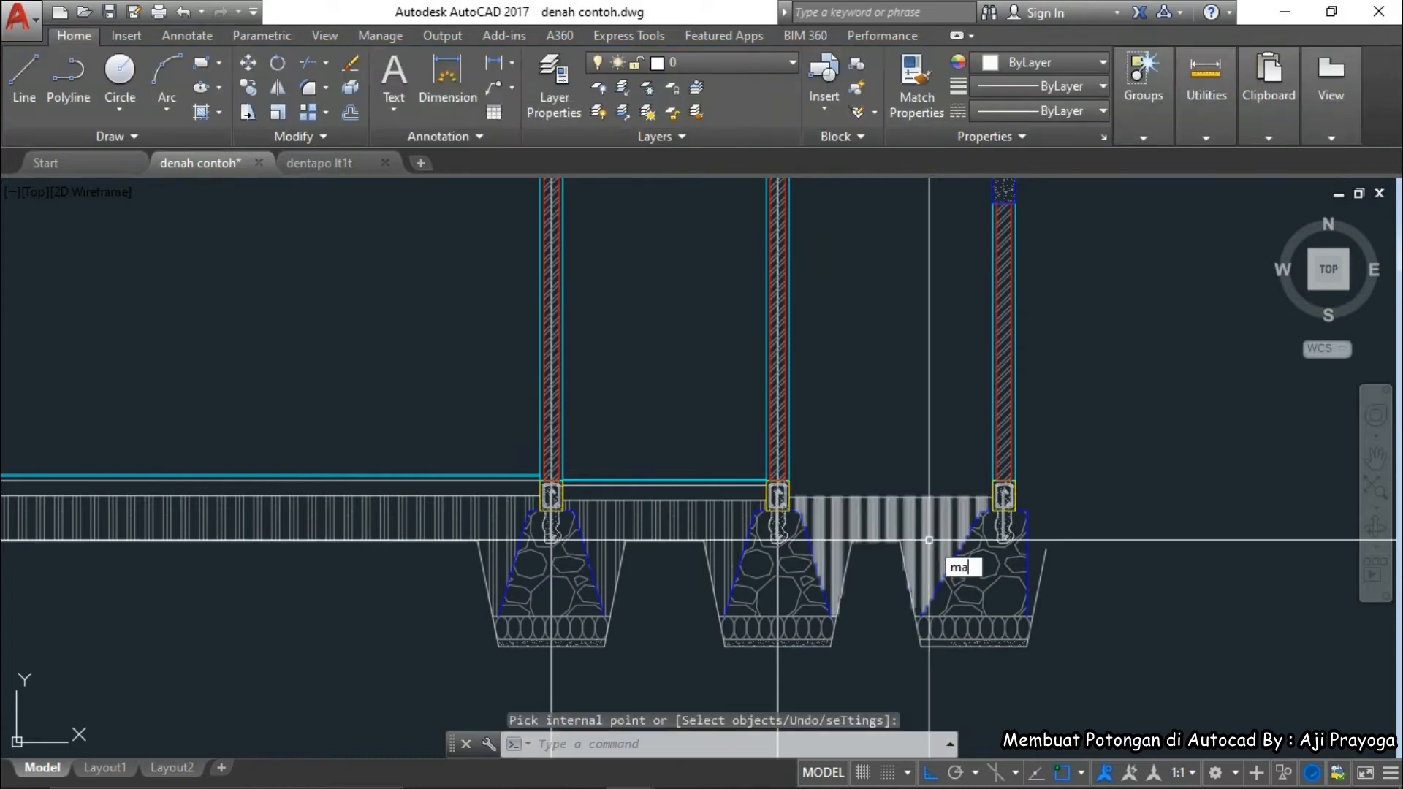
{"action": "key", "text": "Return"}
{"action": "left_click", "coordinate": [708, 528]}
{"action": "left_click", "coordinate": [870, 521]}
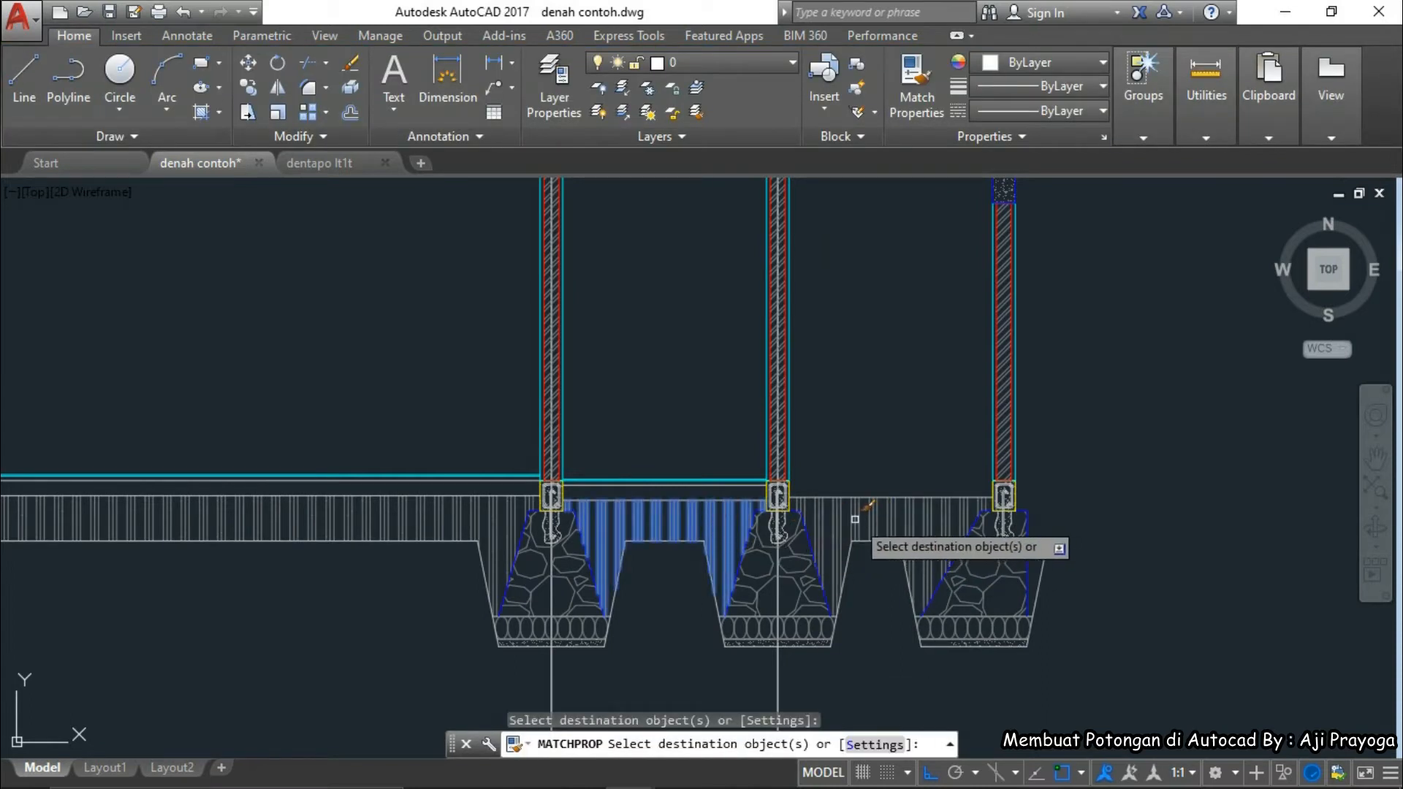
{"action": "key", "text": "Escape"}
{"action": "key", "text": "Escape"}
- Hatch the sand layers under both floors with the AR-SAND pattern at angle 45 and scale 12
{"action": "scroll", "coordinate": [849, 527], "scroll_direction": "down", "scroll_amount": 2}
{"action": "middle_click_drag", "start_coordinate": [821, 539], "coordinate": [827, 544]}
{"action": "middle_click_drag", "start_coordinate": [651, 585], "coordinate": [694, 578]}
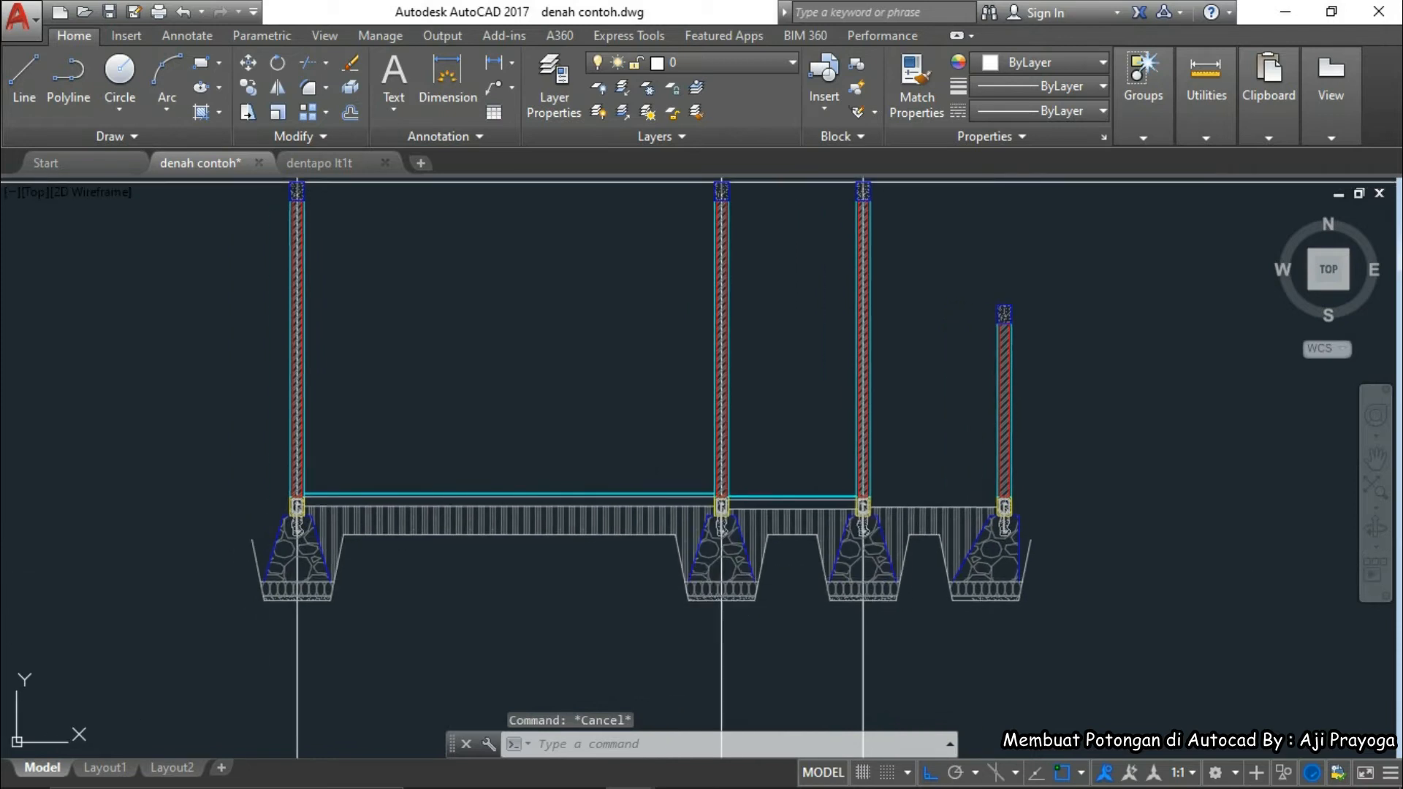
{"action": "type", "text": "h"}
{"action": "key", "text": "Return"}
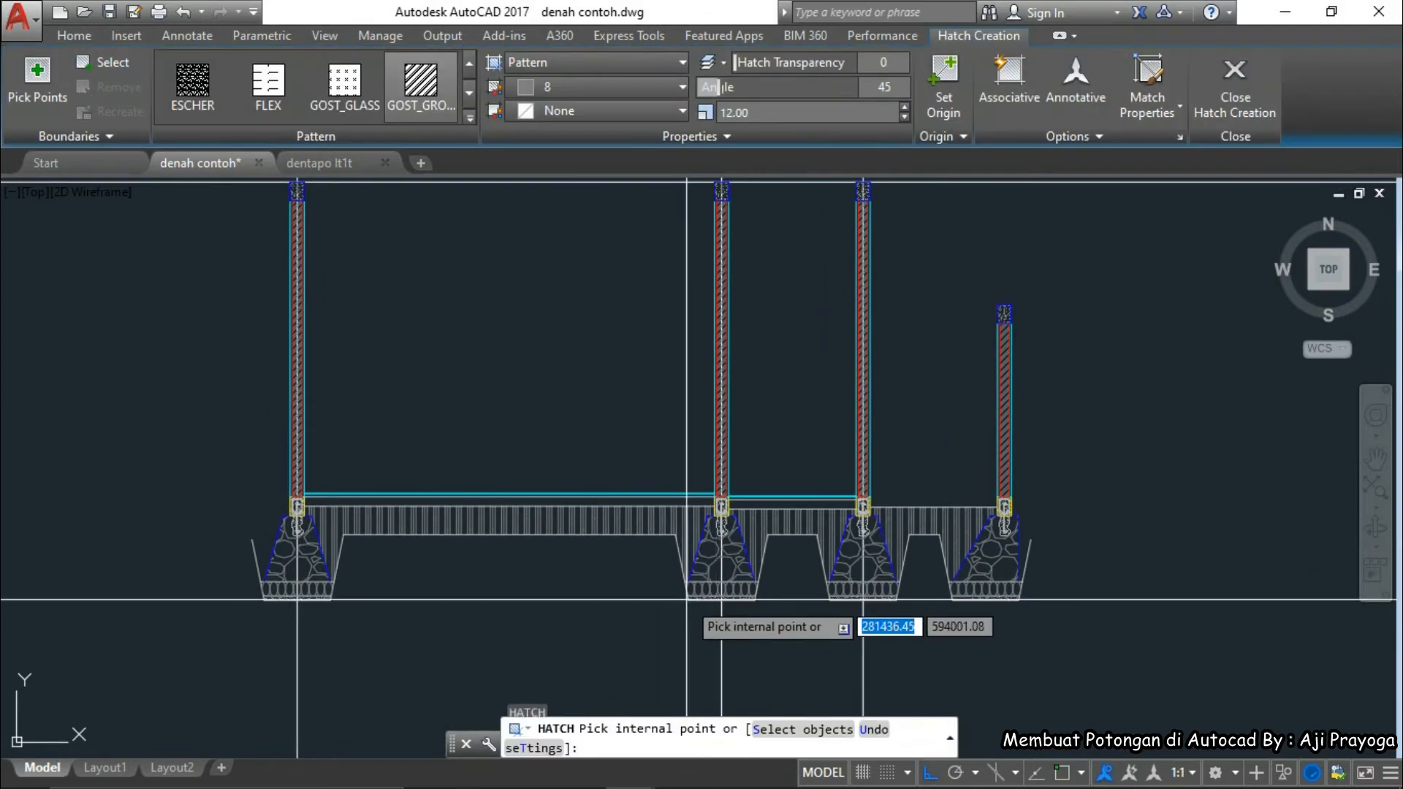
{"action": "left_click", "coordinate": [469, 65]}
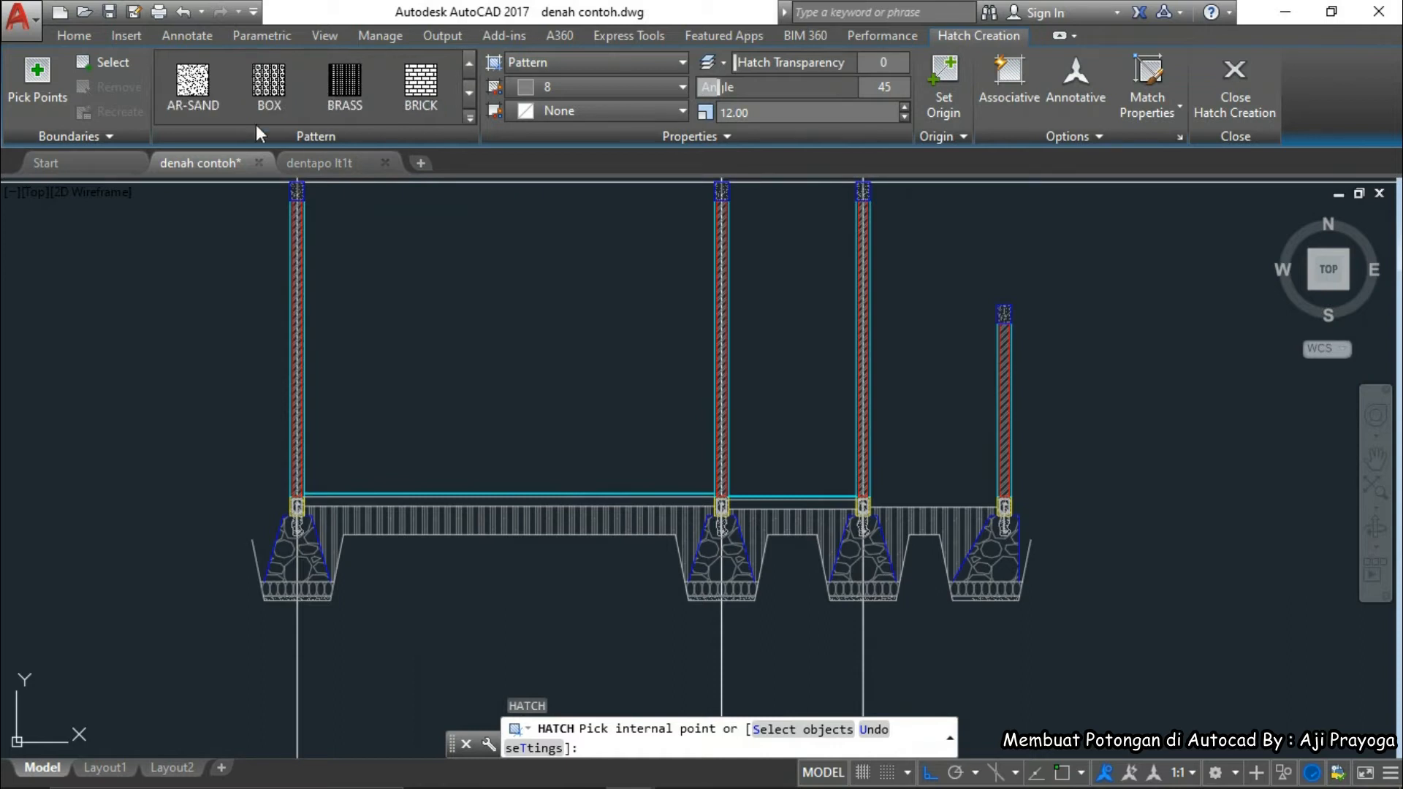
{"action": "left_click", "coordinate": [194, 84]}
{"action": "scroll", "coordinate": [419, 517], "scroll_direction": "up", "scroll_amount": 2}
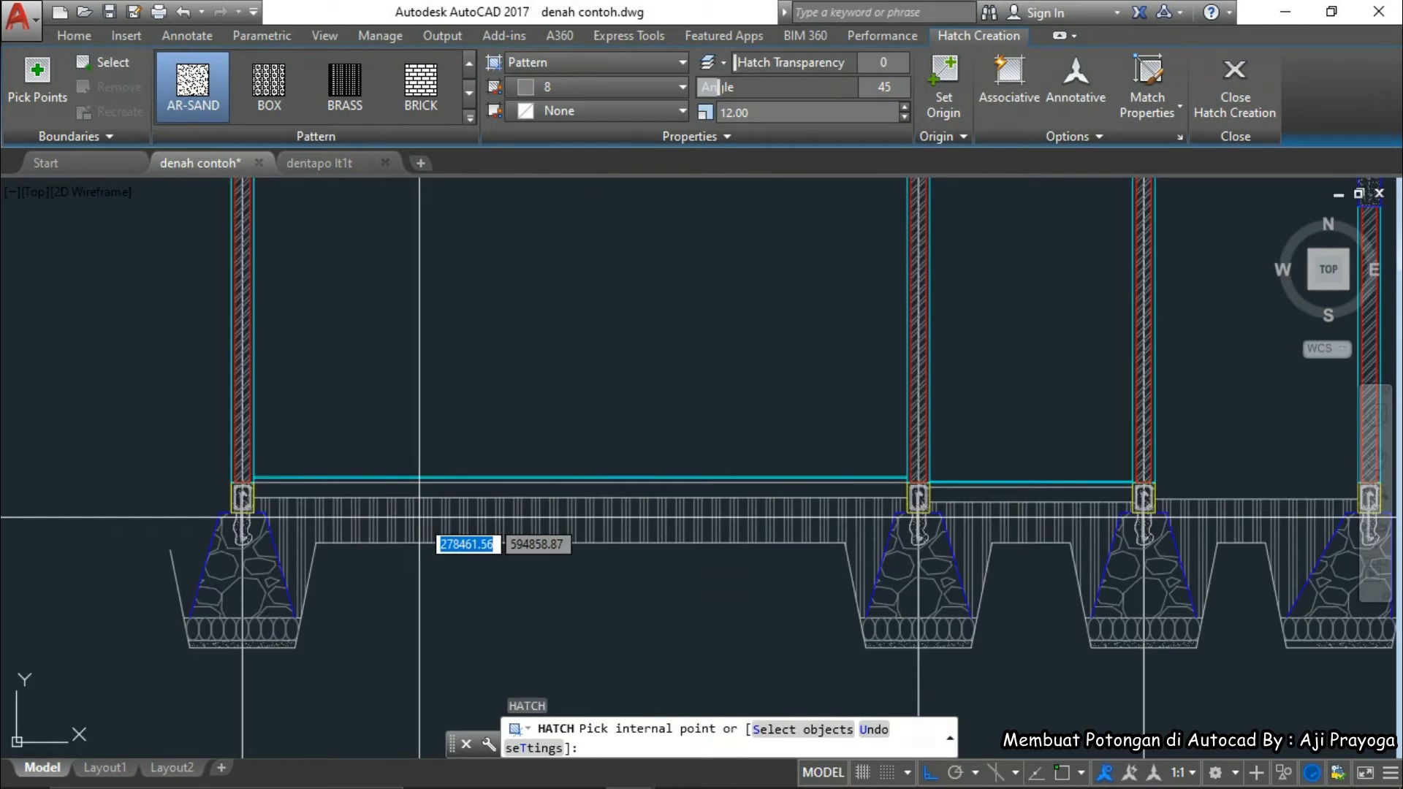
{"action": "left_click", "coordinate": [475, 510]}
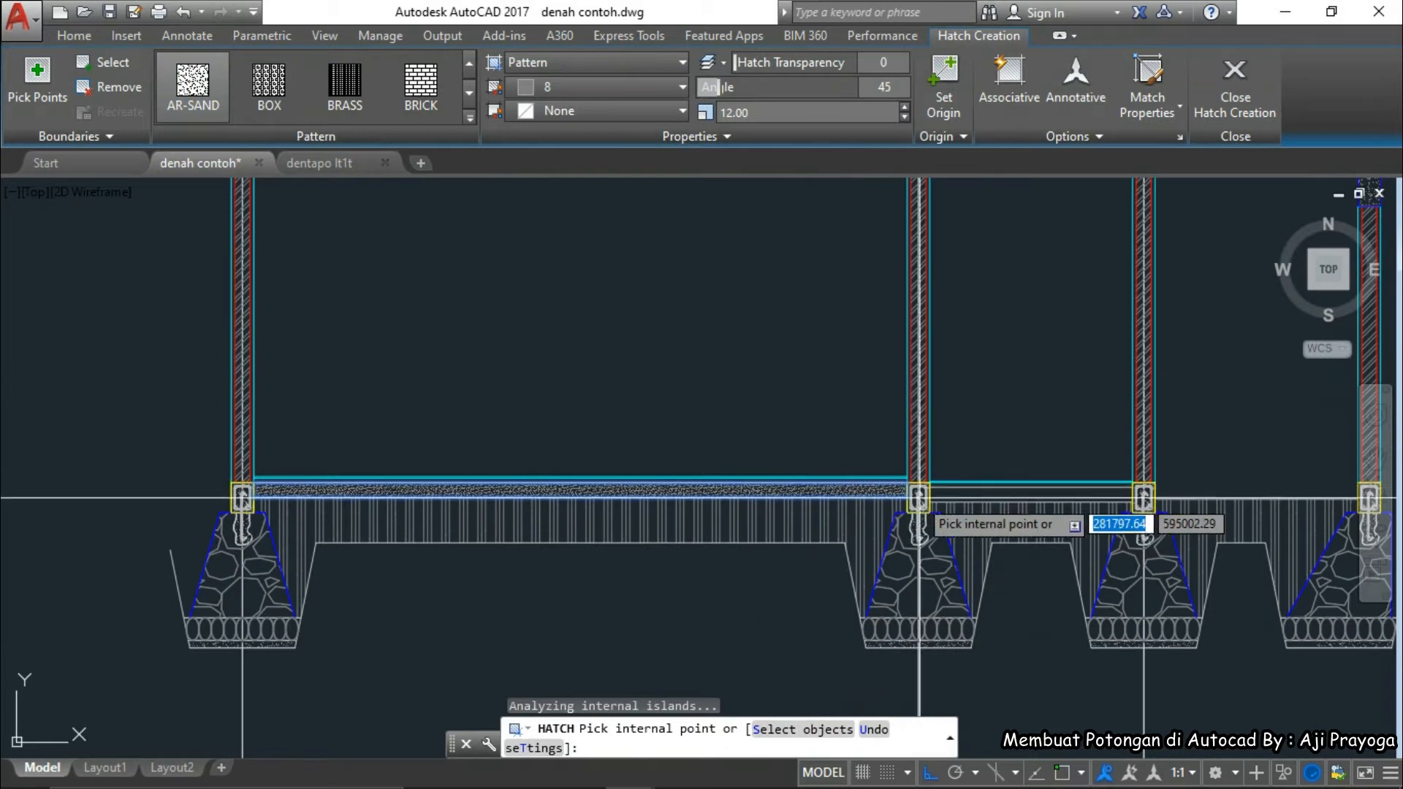
{"action": "left_click", "coordinate": [960, 499]}
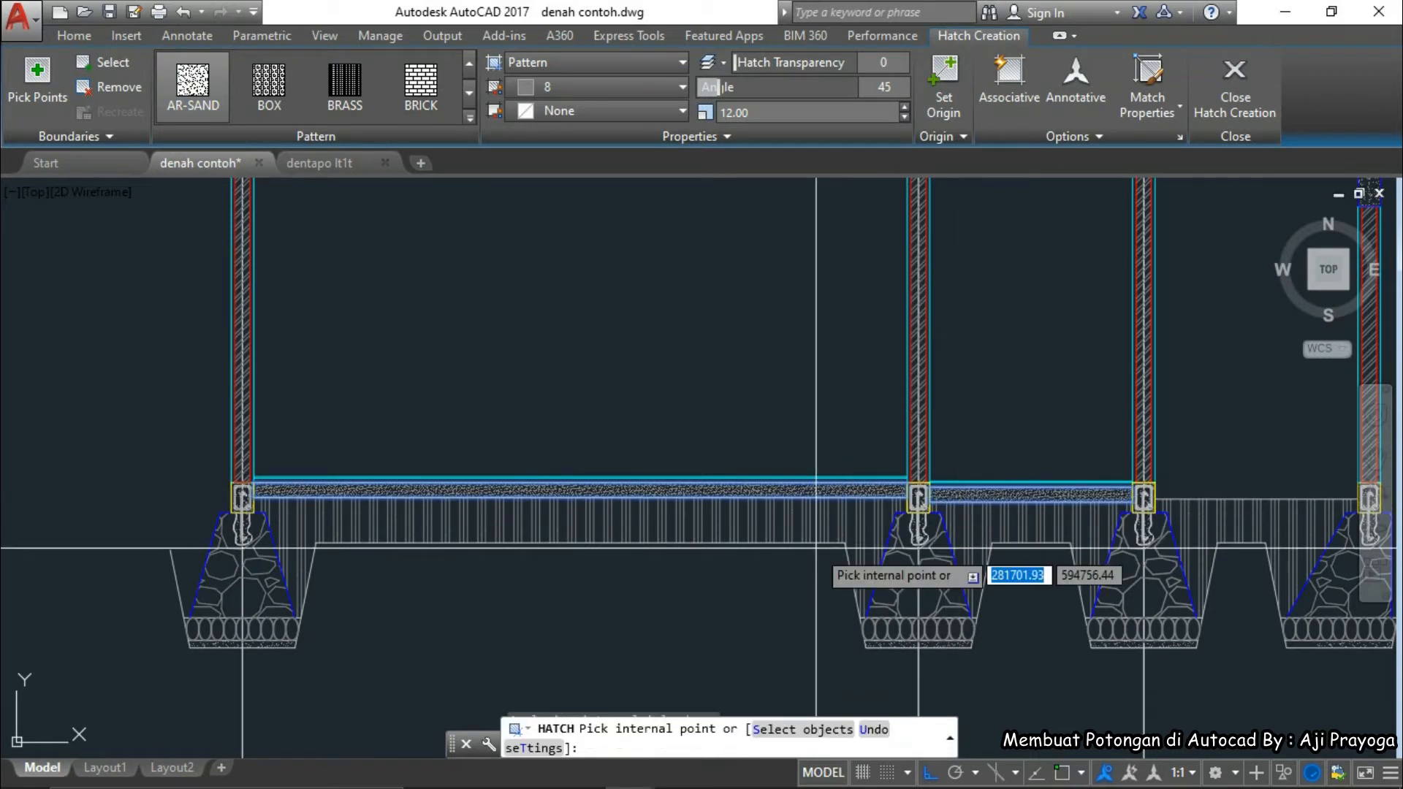
{"action": "key", "text": "Return"}
- Set the scale of both AR-SAND hatches under the floors to 20
{"action": "left_click", "coordinate": [969, 494]}
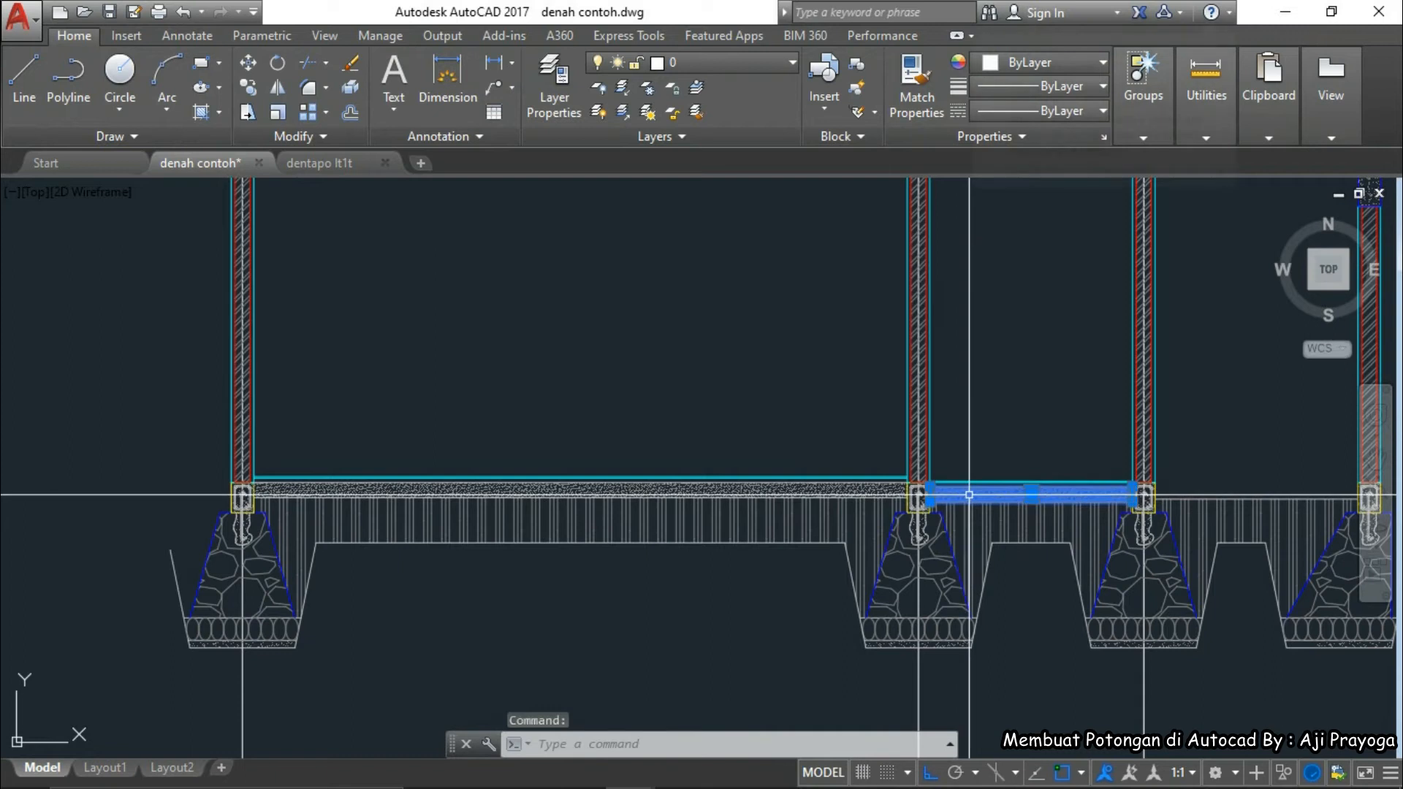
{"action": "left_click", "coordinate": [630, 488]}
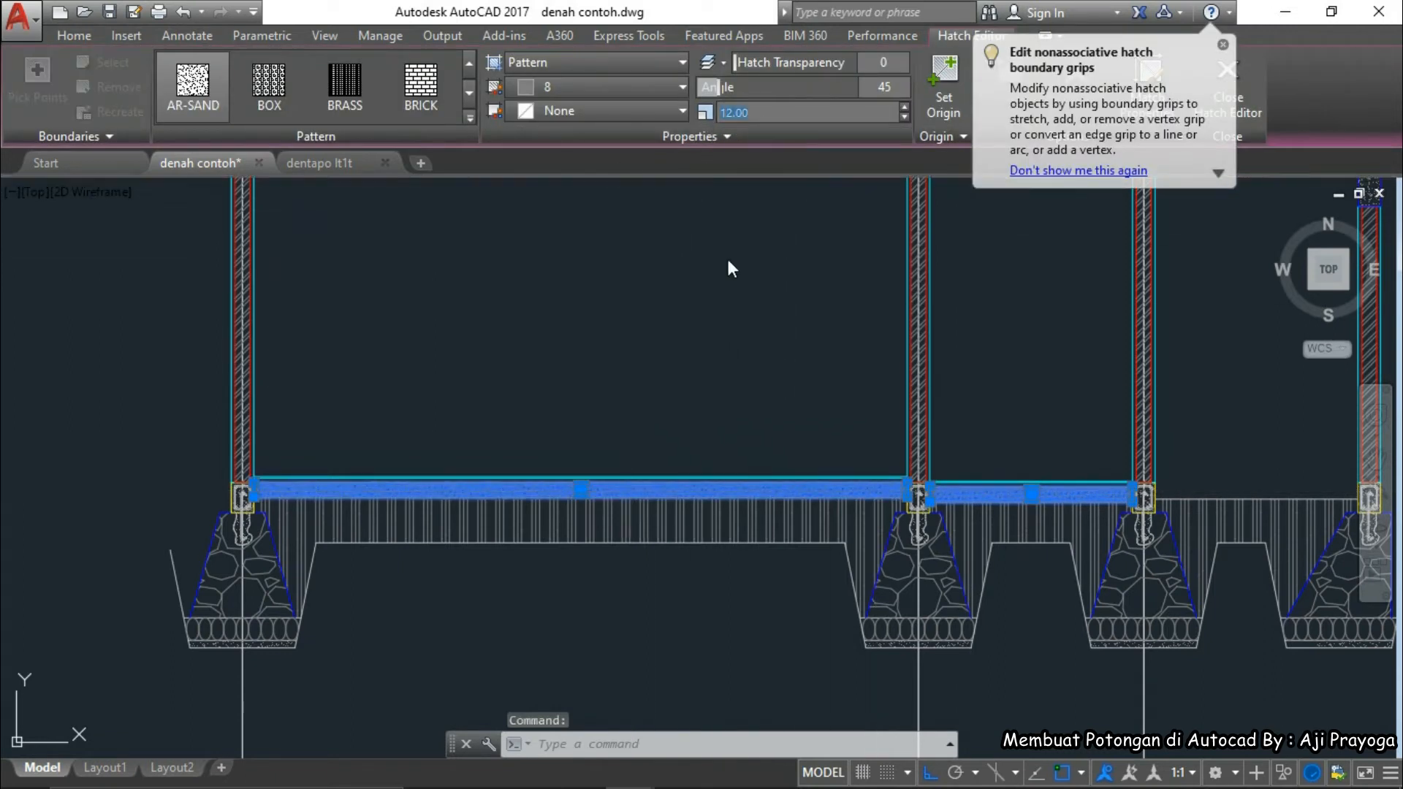
{"action": "type", "text": "20"}
{"action": "key", "text": "Return"}
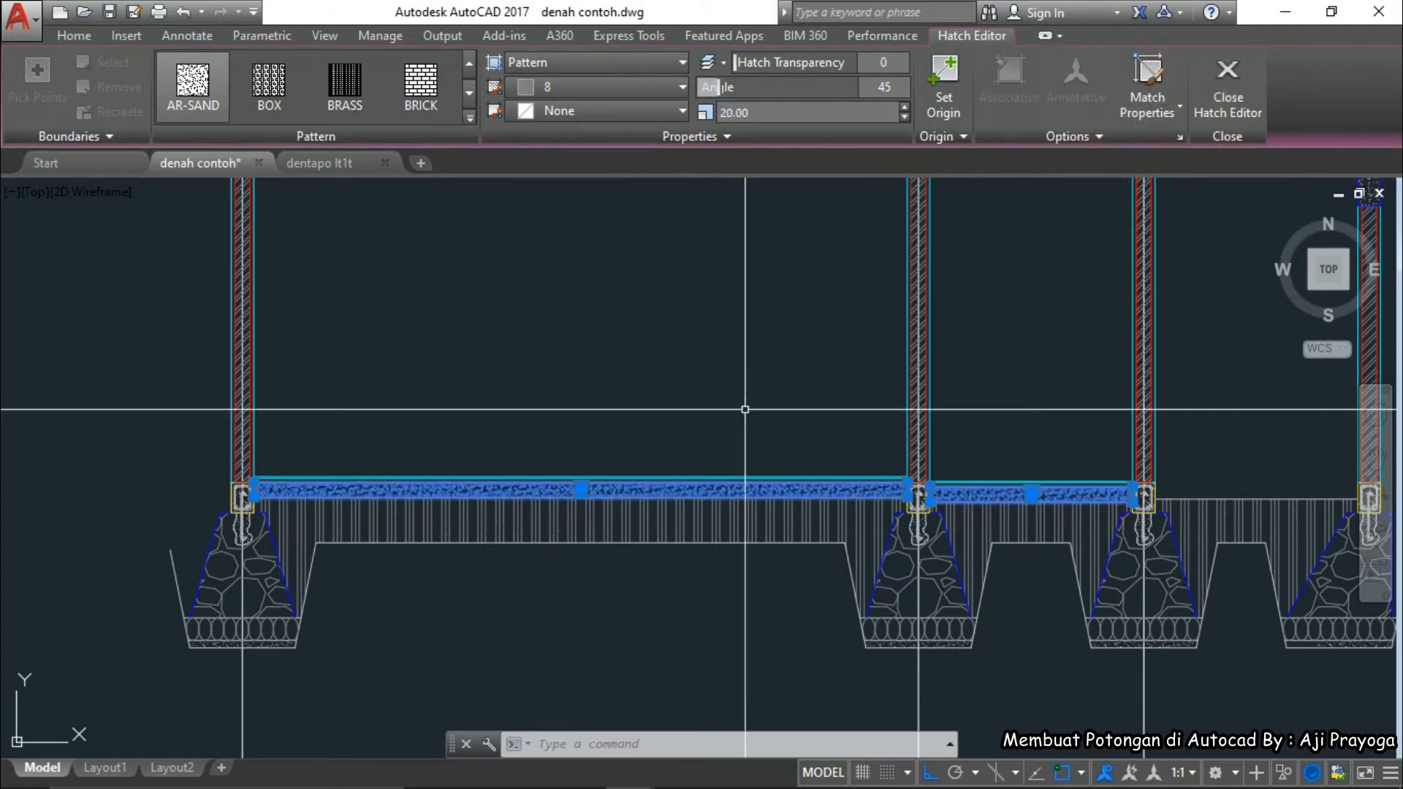
{"action": "key", "text": "Escape"}
- Set the scale of both AR-SAND hatches under the floors to 30
{"action": "left_click", "coordinate": [630, 489]}
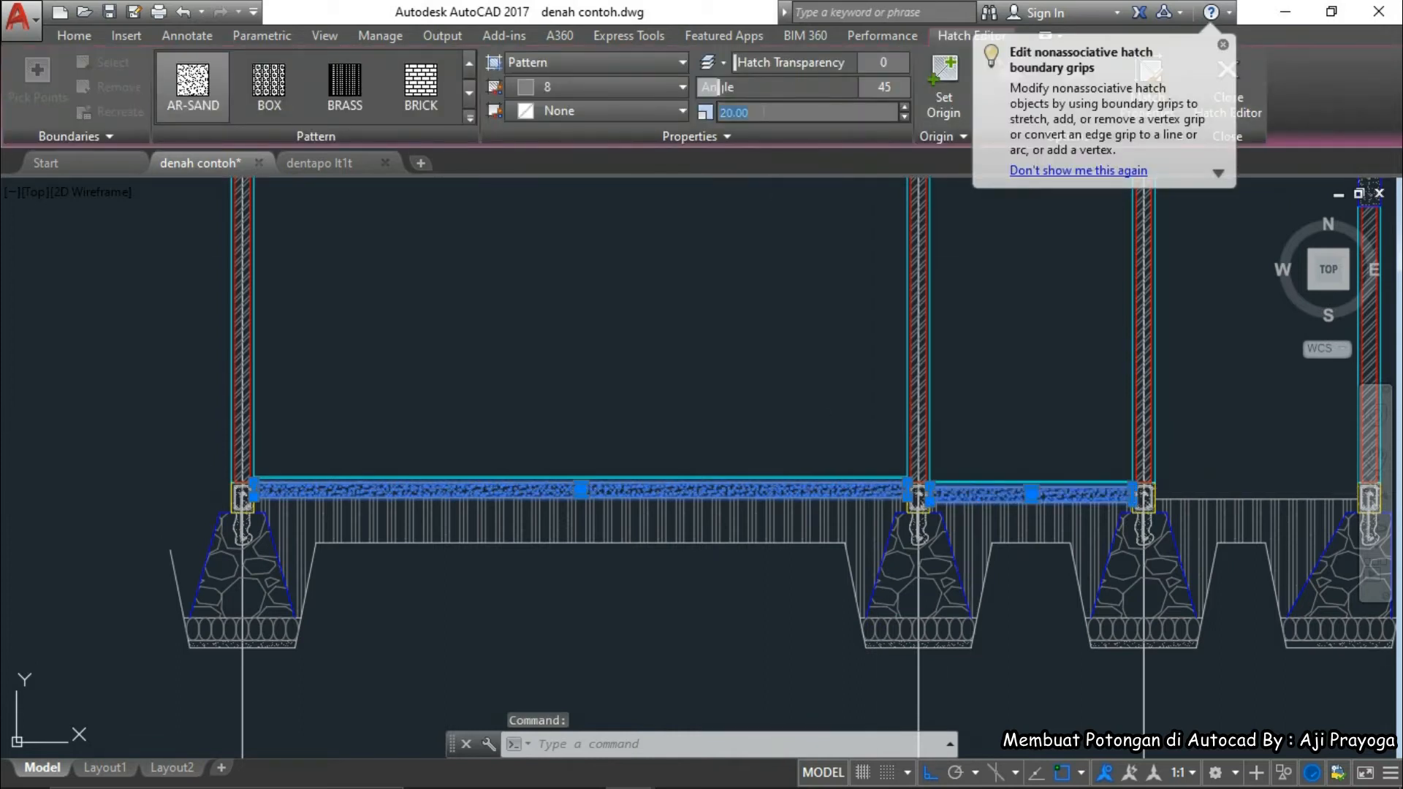
{"action": "key", "text": "Escape"}
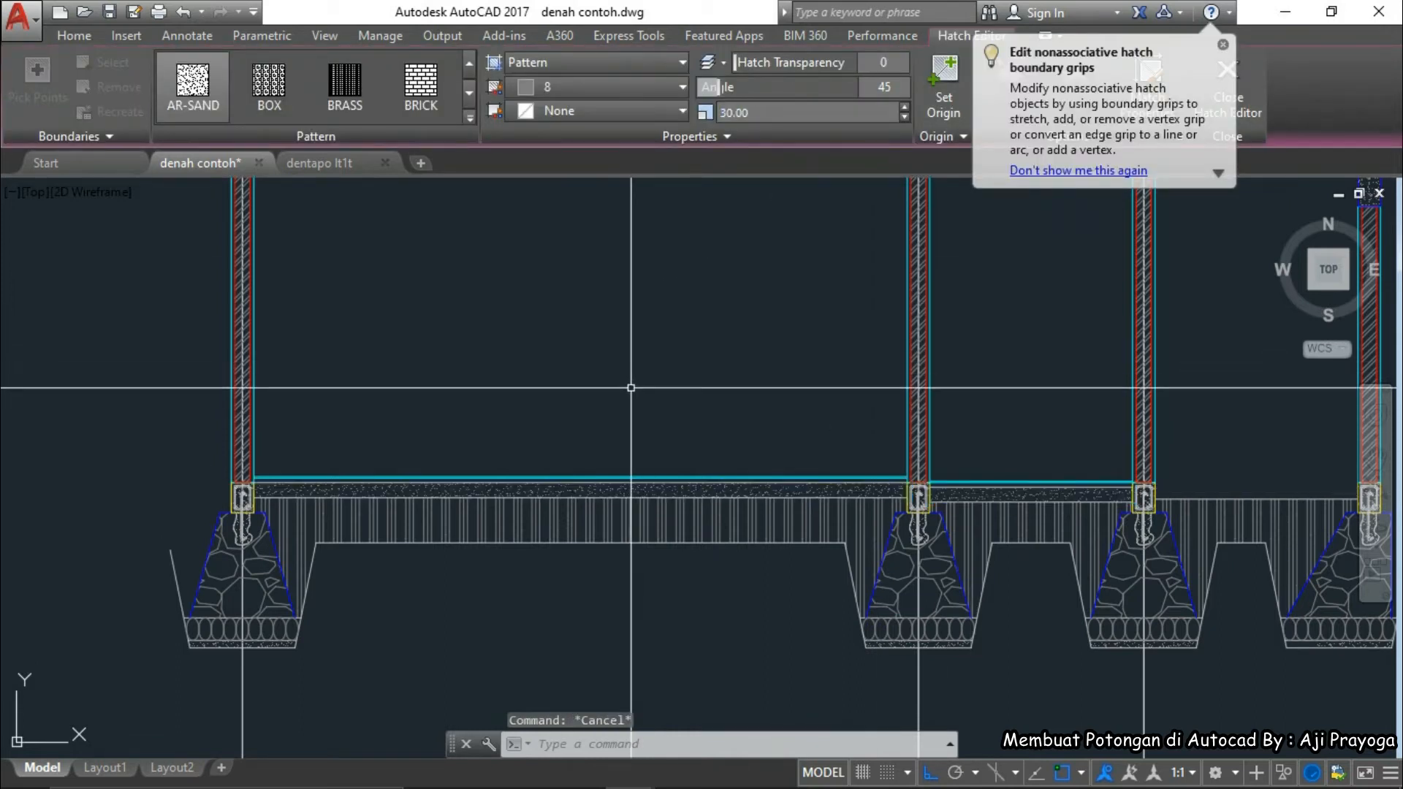
{"action": "scroll", "coordinate": [1071, 497], "scroll_direction": "up", "scroll_amount": 4}
{"action": "scroll", "coordinate": [1017, 511], "scroll_direction": "down", "scroll_amount": 7}
{"action": "scroll", "coordinate": [841, 519], "scroll_direction": "up", "scroll_amount": 5}
{"action": "left_click", "coordinate": [707, 481]}
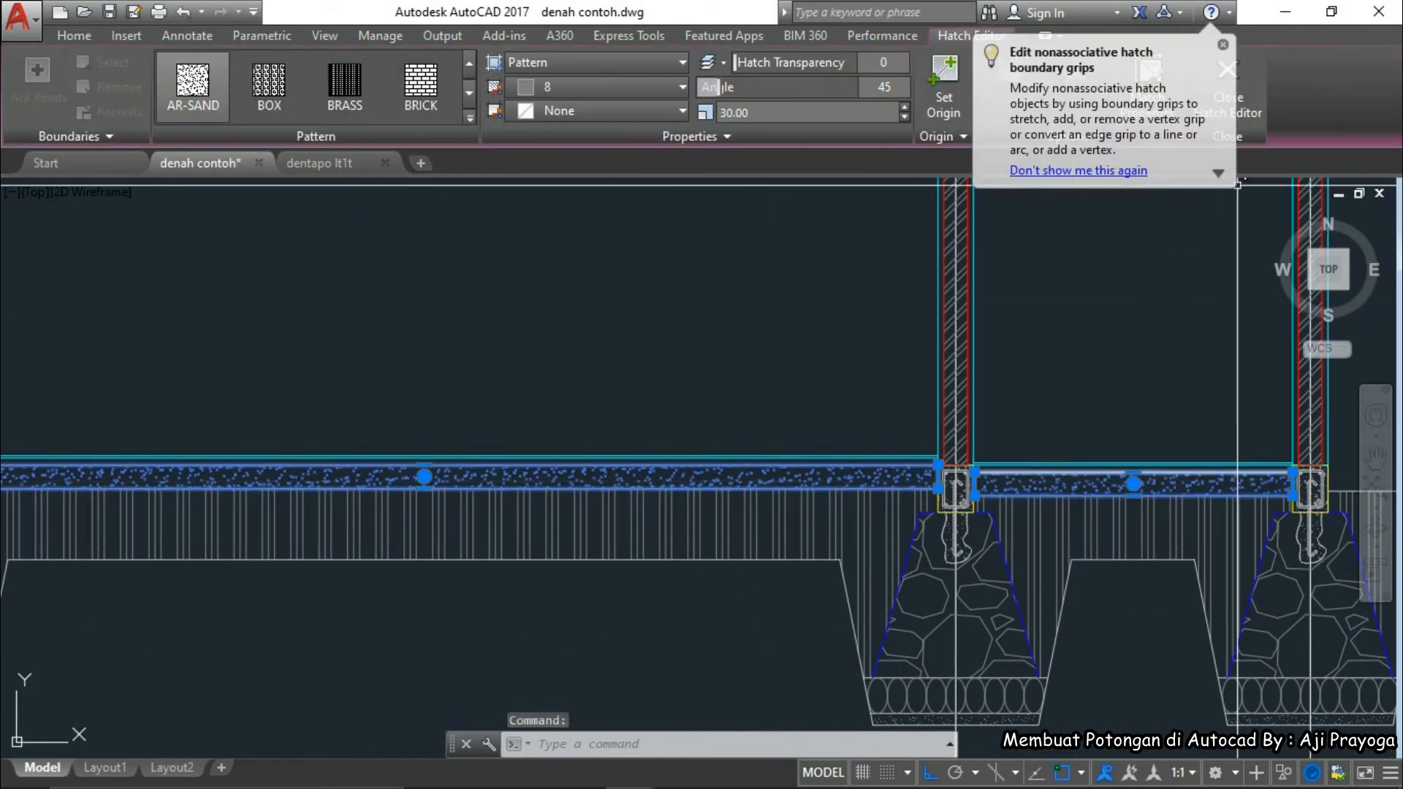
{"action": "left_click", "coordinate": [1223, 45]}
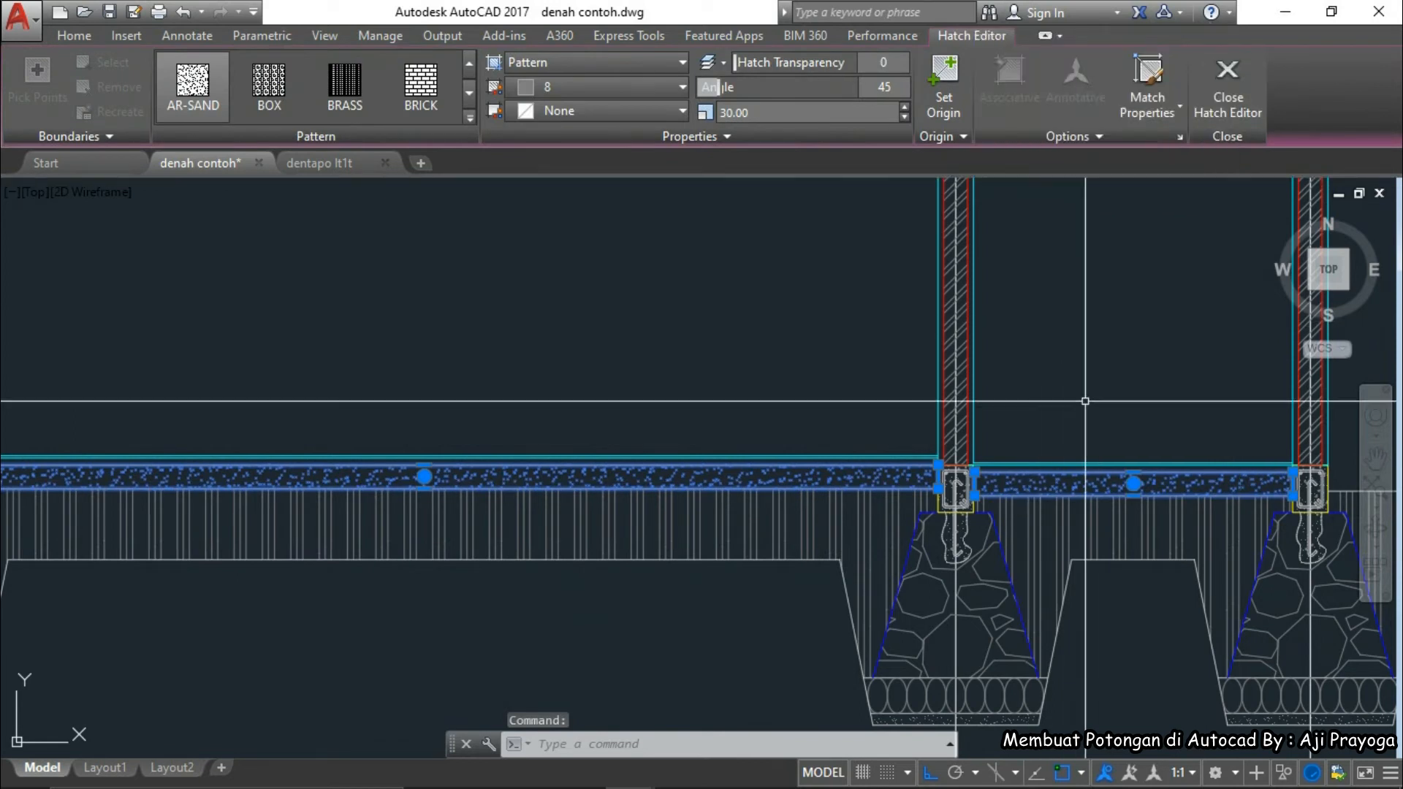
{"action": "scroll", "coordinate": [830, 483], "scroll_direction": "down", "scroll_amount": 2}
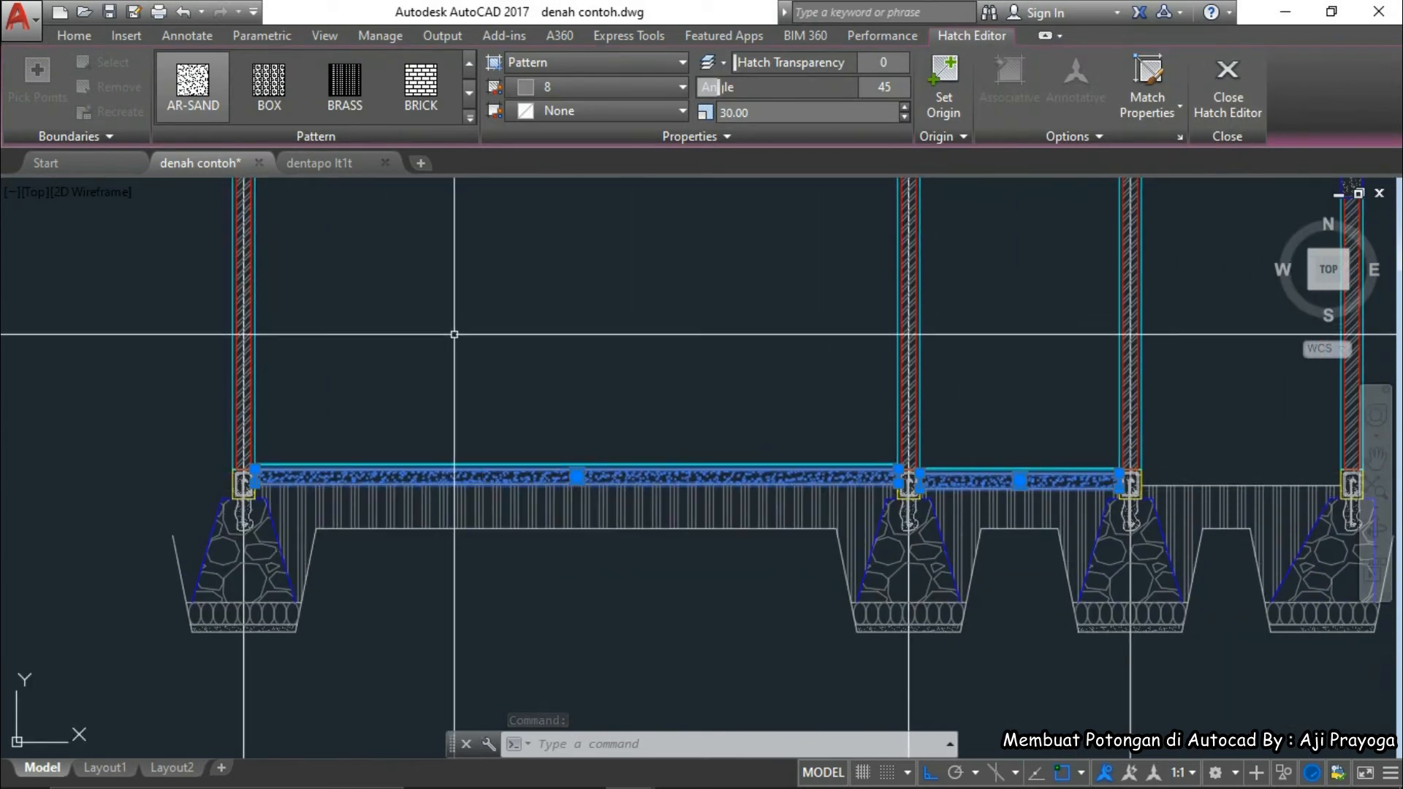
{"action": "middle_click_drag", "start_coordinate": [454, 332], "coordinate": [434, 390]}
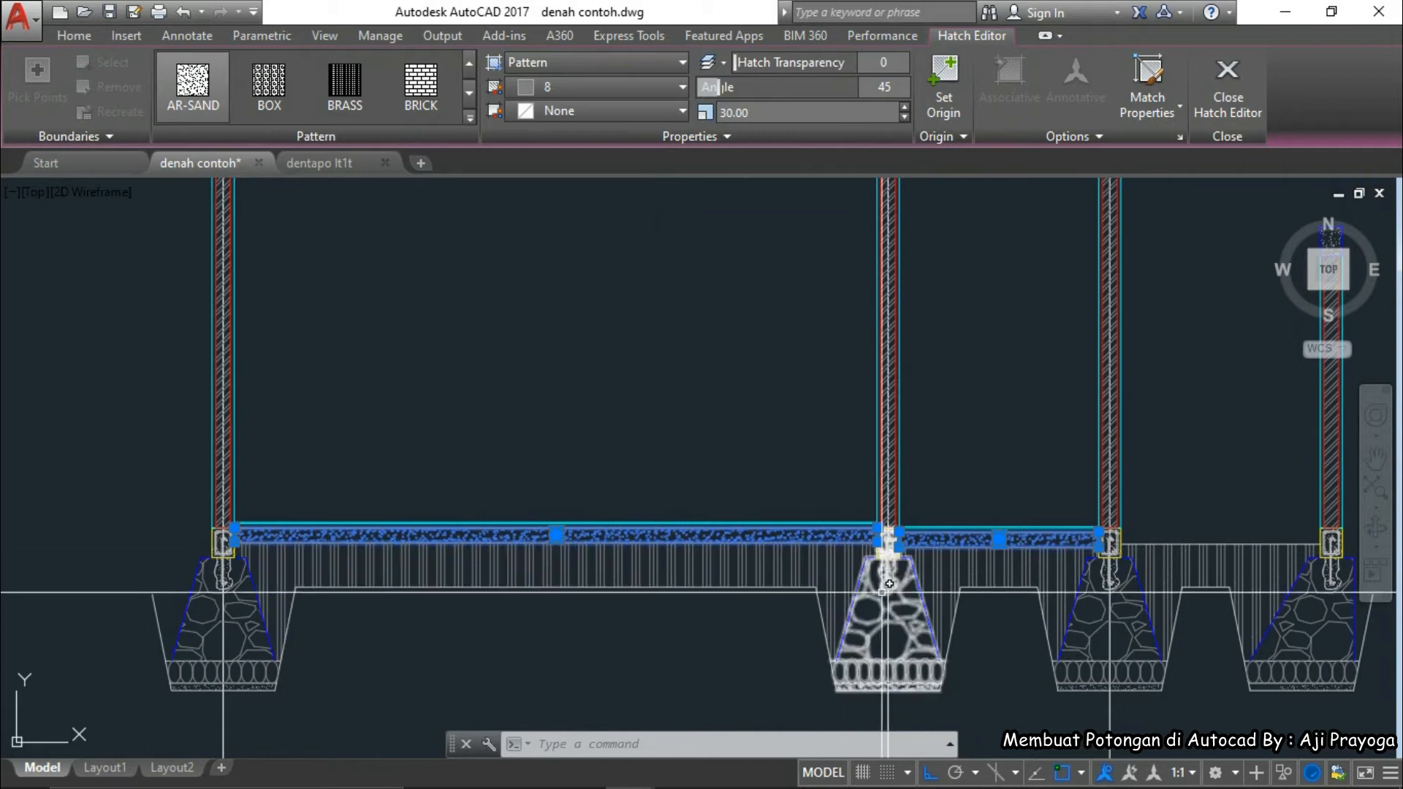
{"action": "scroll", "coordinate": [896, 545], "scroll_direction": "up", "scroll_amount": 3}
{"action": "scroll", "coordinate": [1004, 484], "scroll_direction": "down", "scroll_amount": 2}
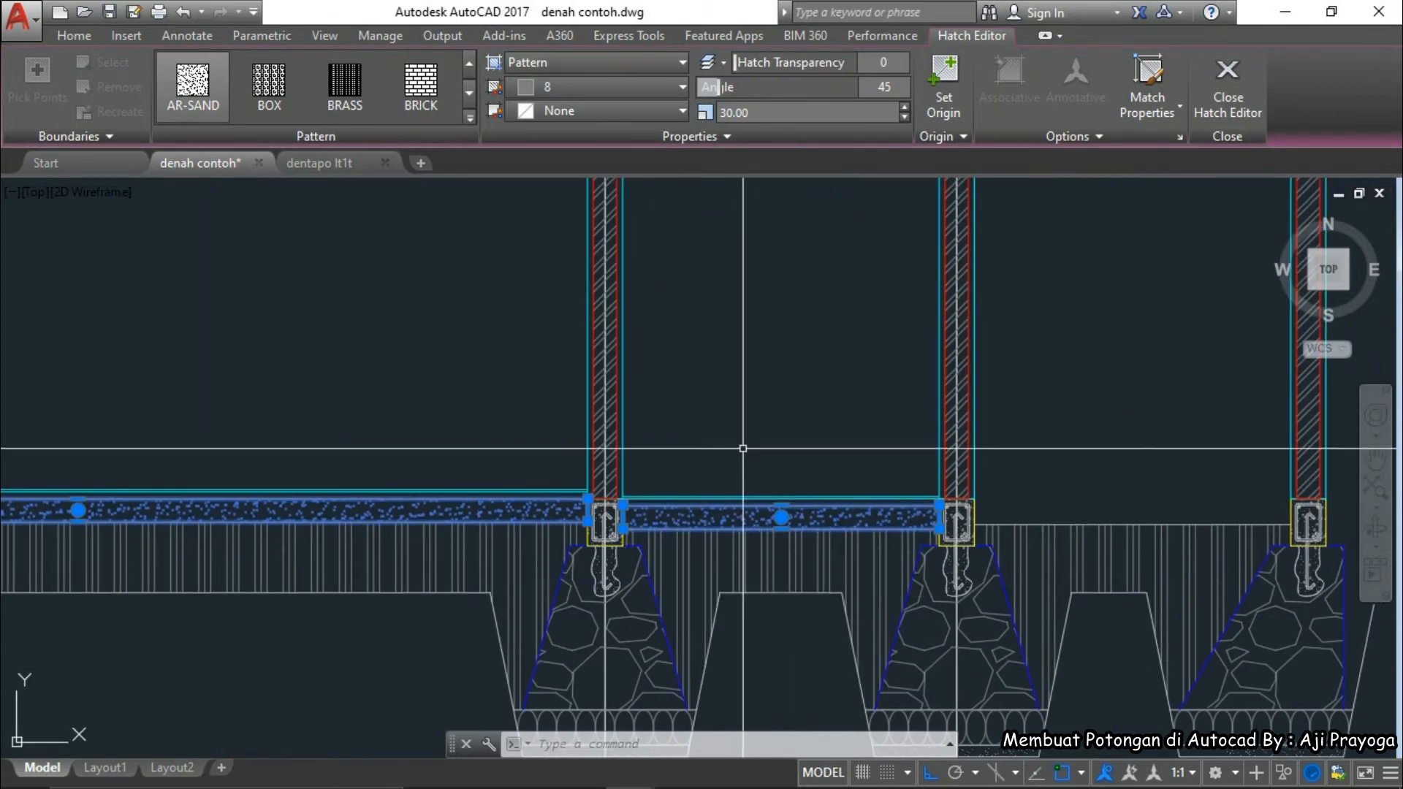
{"action": "left_click", "coordinate": [74, 35]}
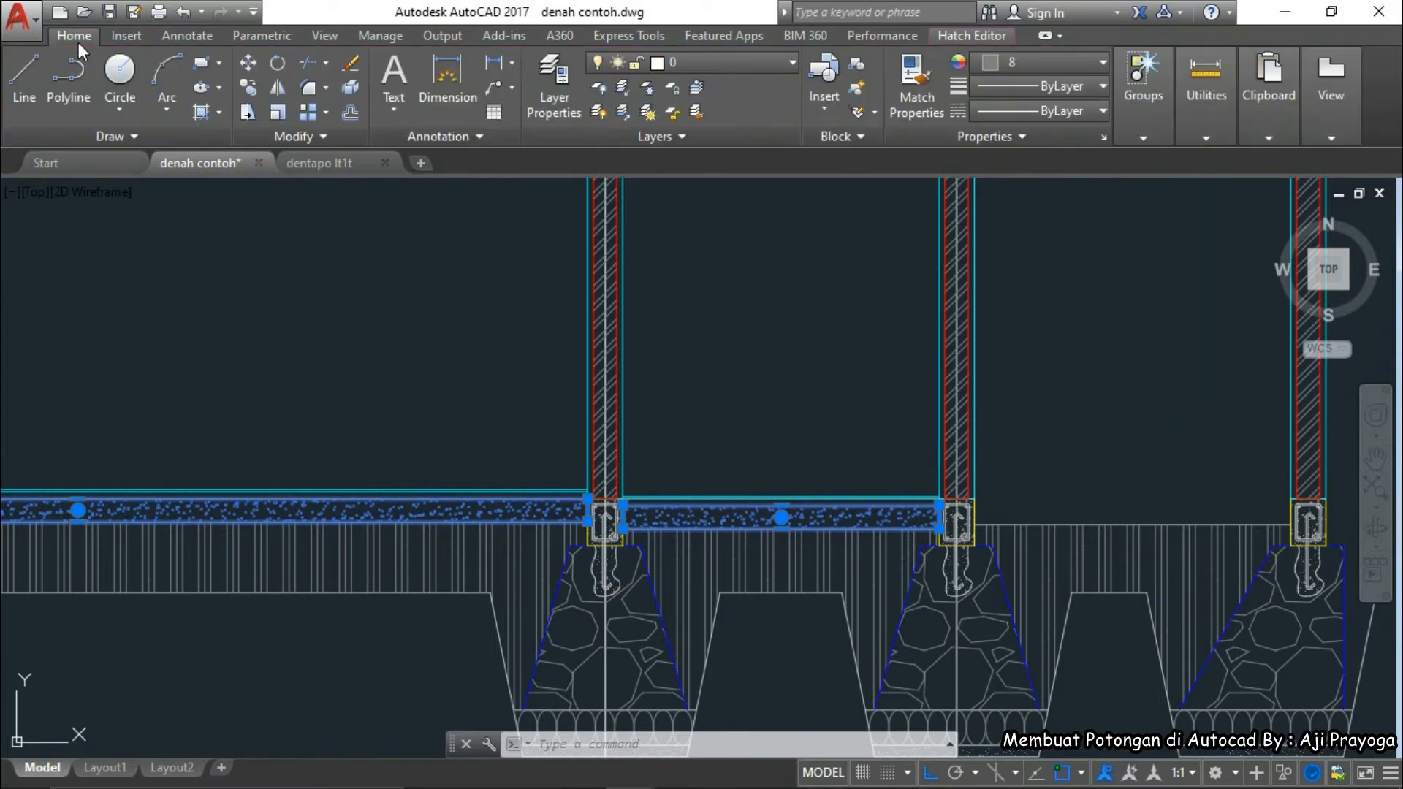
{"action": "left_click", "coordinate": [731, 69]}
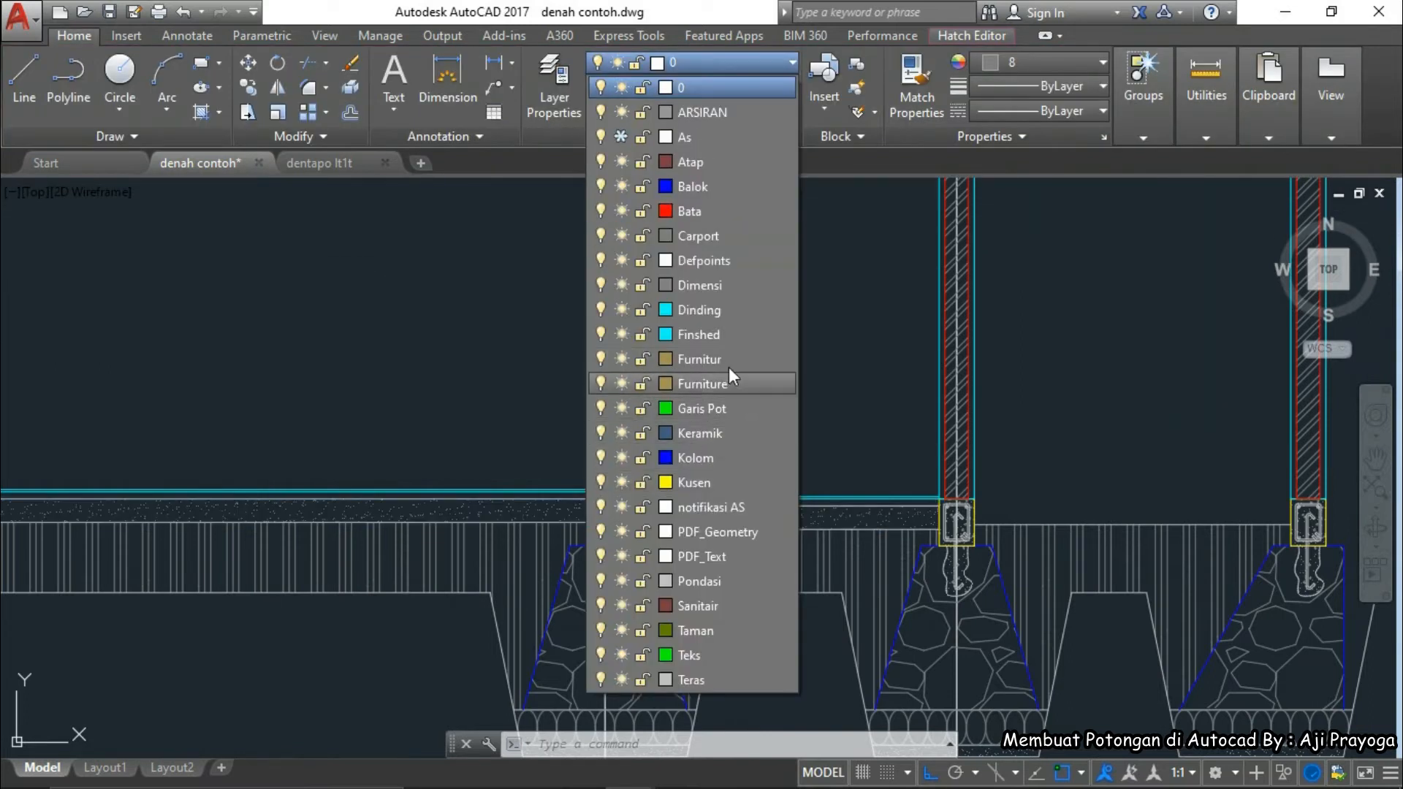
{"action": "key", "text": "Escape"}
{"action": "key", "text": "Escape"}
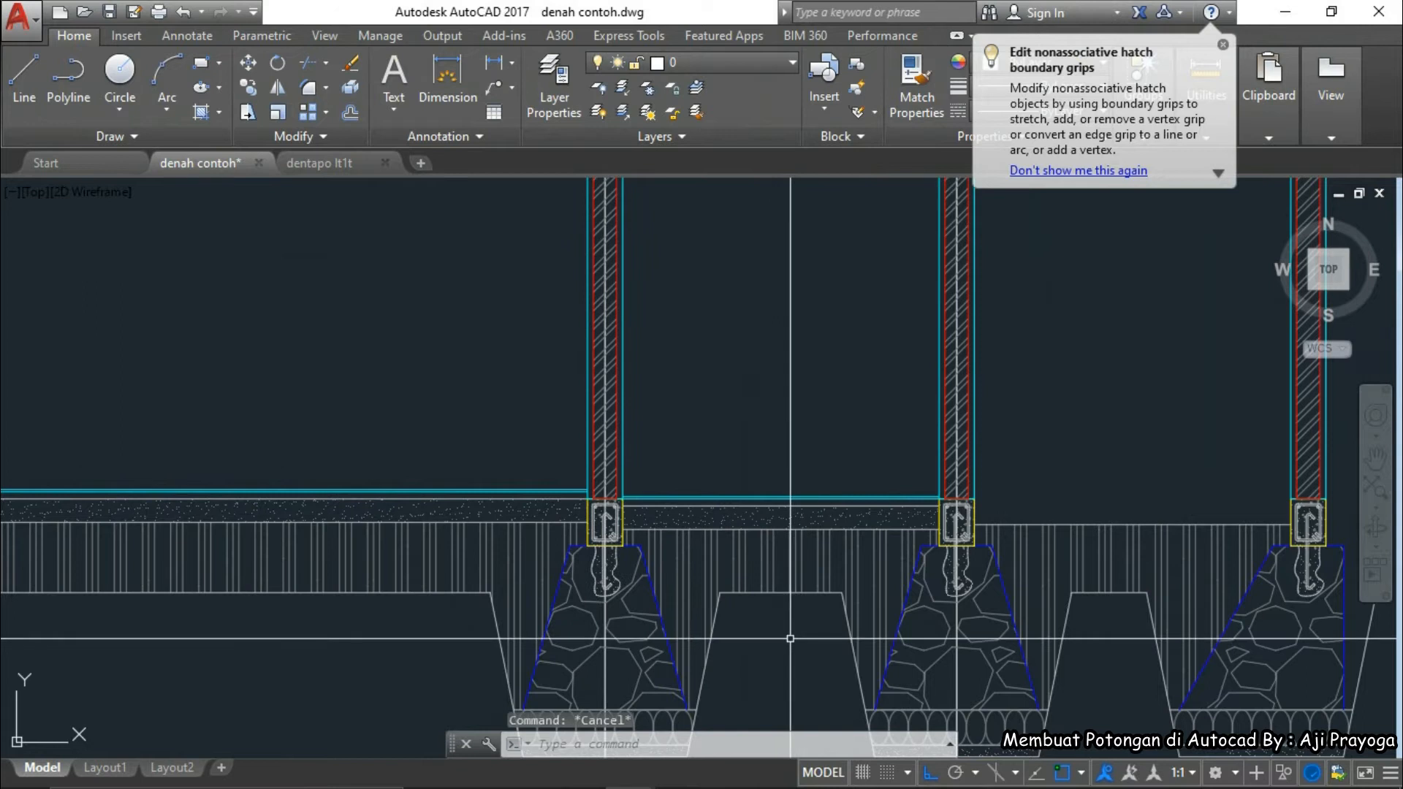
- Match both sand hatches' properties to the sloping excavation line beside the third foundation
{"action": "key", "text": "Return"}
{"action": "scroll", "coordinate": [843, 622], "scroll_direction": "up", "scroll_amount": 2}
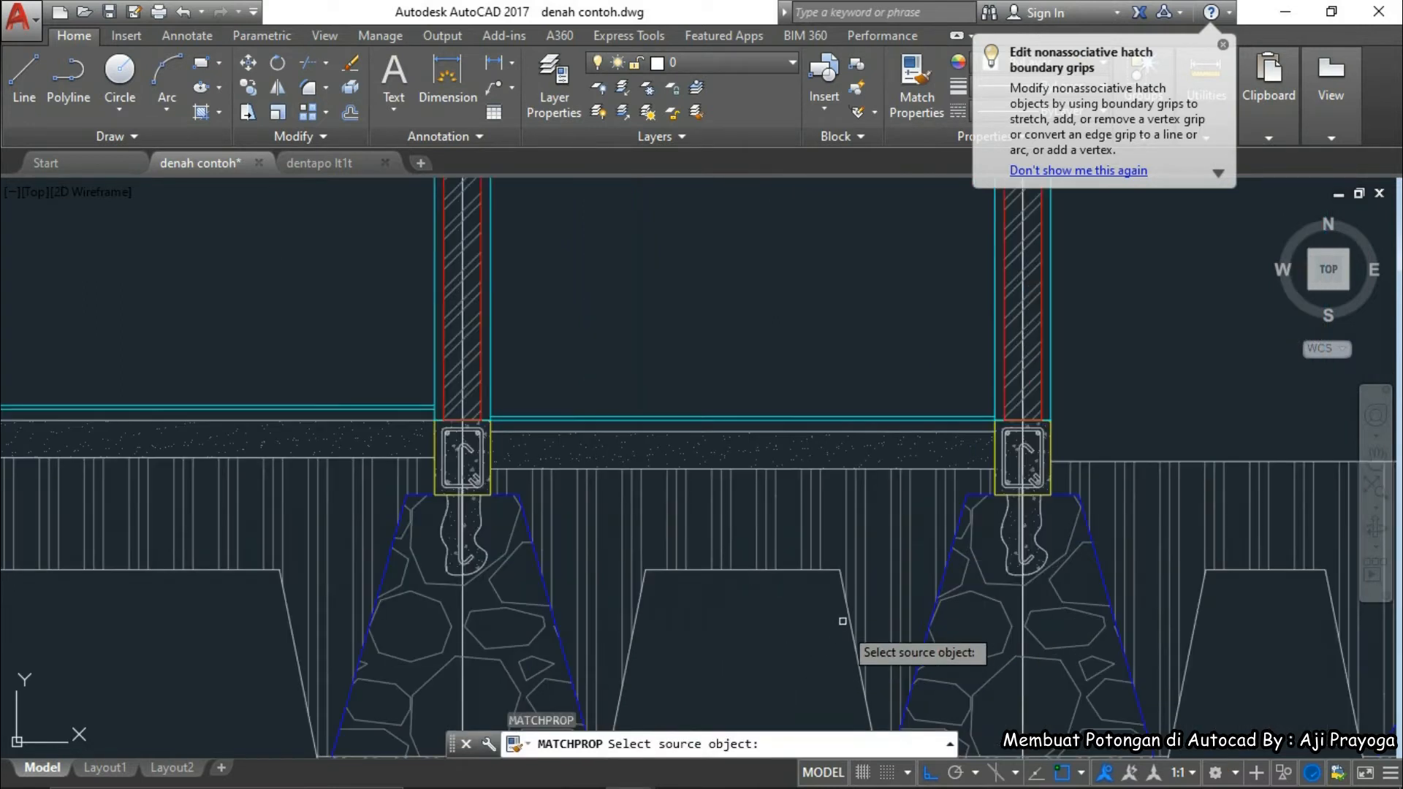
{"action": "left_click", "coordinate": [843, 598]}
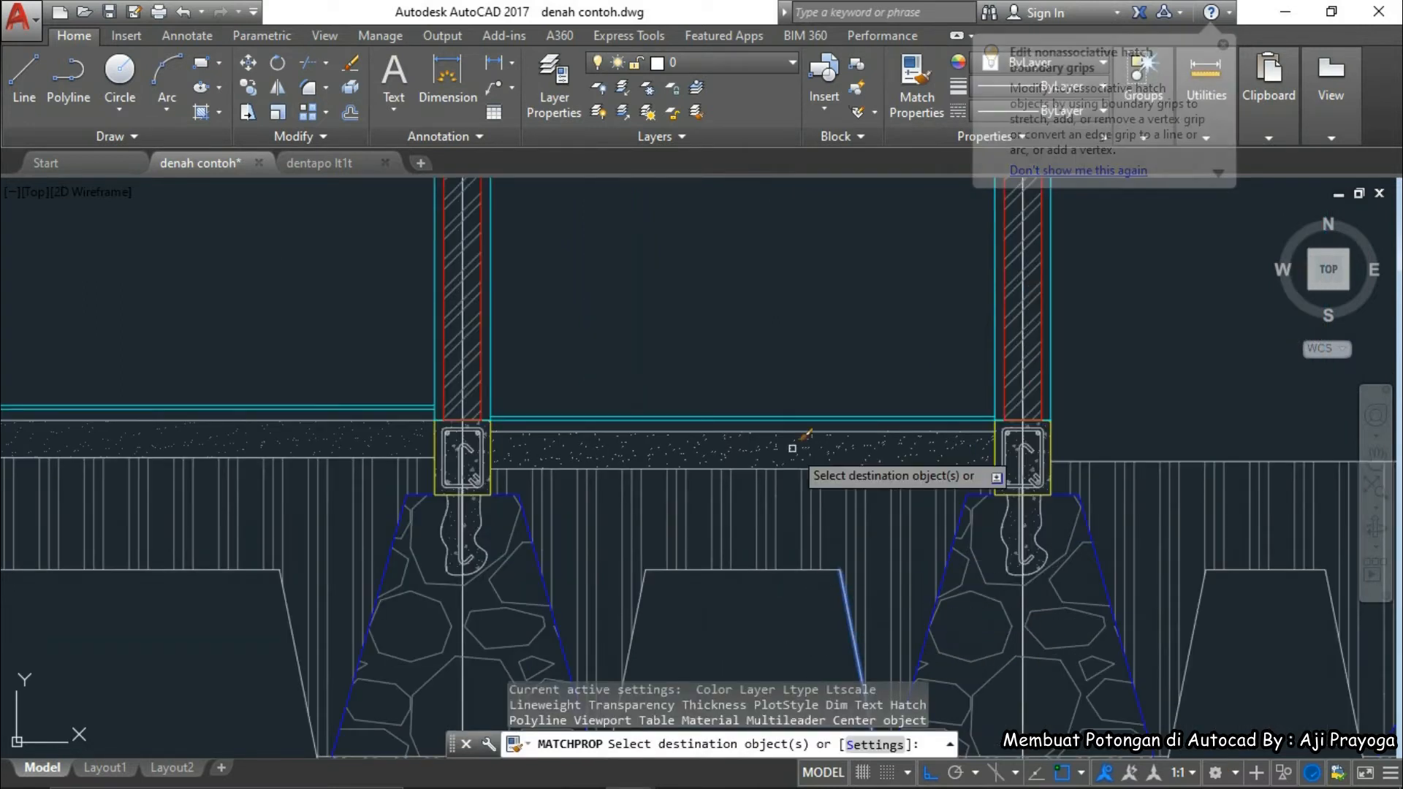
{"action": "key", "text": "Escape"}
- Set the colour of both AR-SAND hatches under the floors to 8 and save the drawing
{"action": "left_click", "coordinate": [356, 440]}
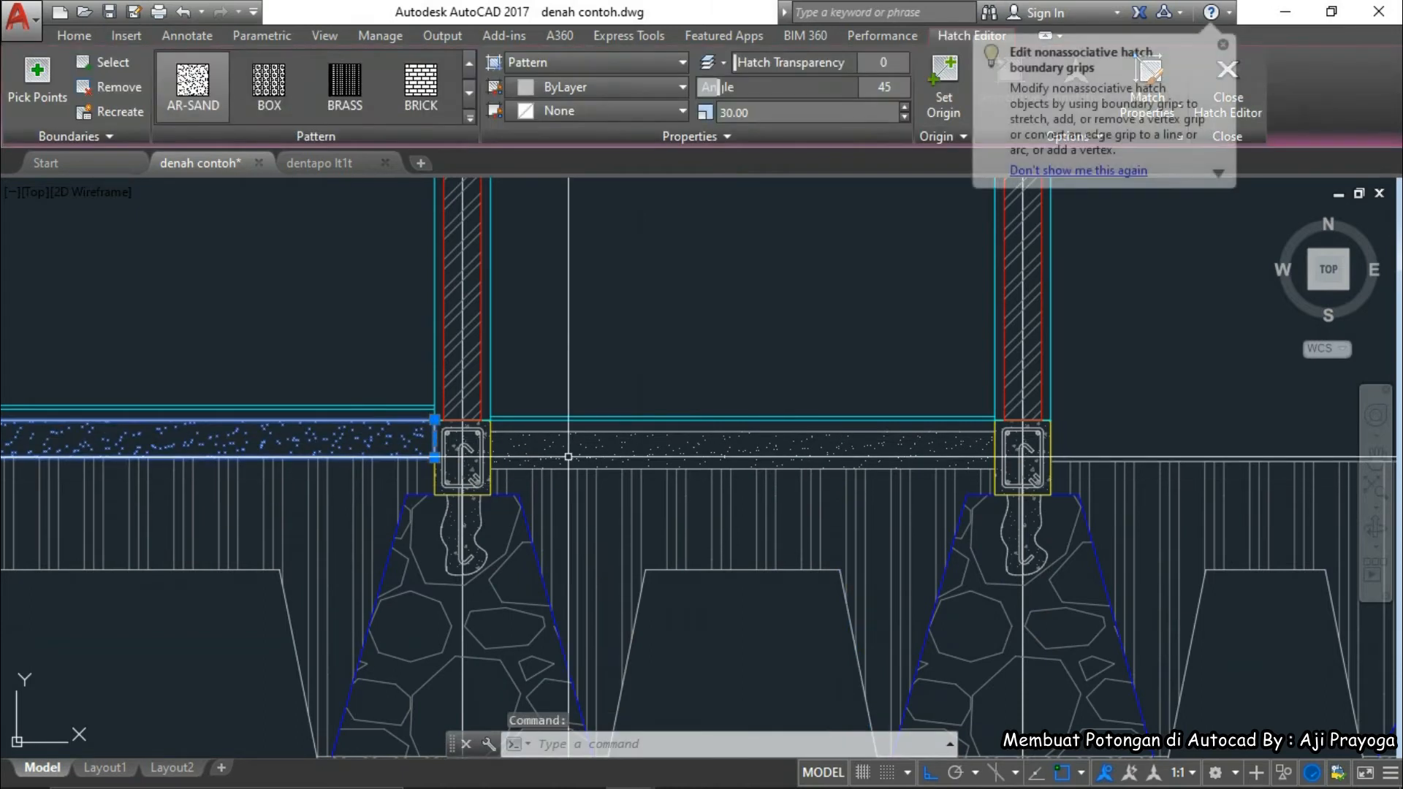
{"action": "left_click", "coordinate": [743, 451]}
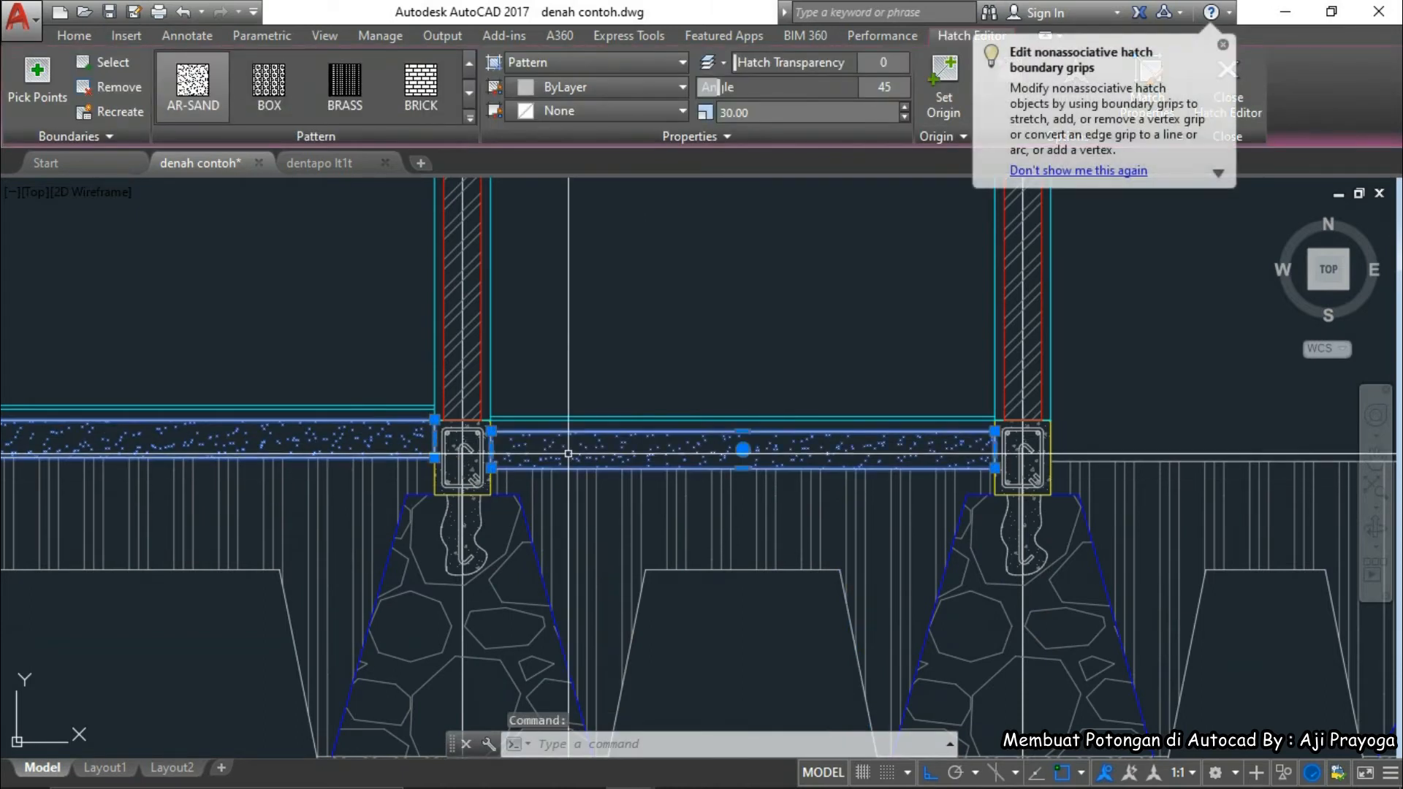
{"action": "left_click", "coordinate": [659, 89]}
{"action": "left_click", "coordinate": [665, 295]}
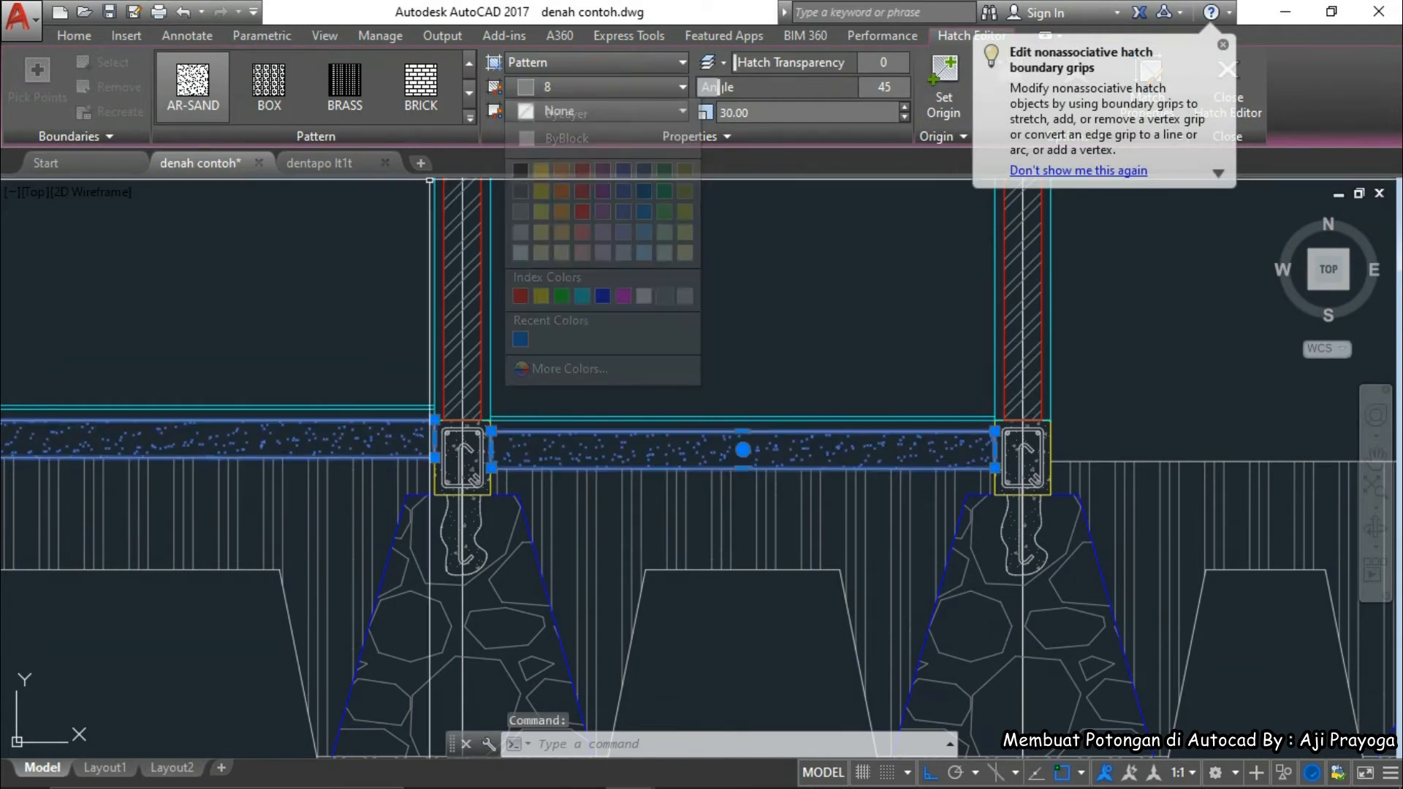
{"action": "left_click", "coordinate": [82, 37]}
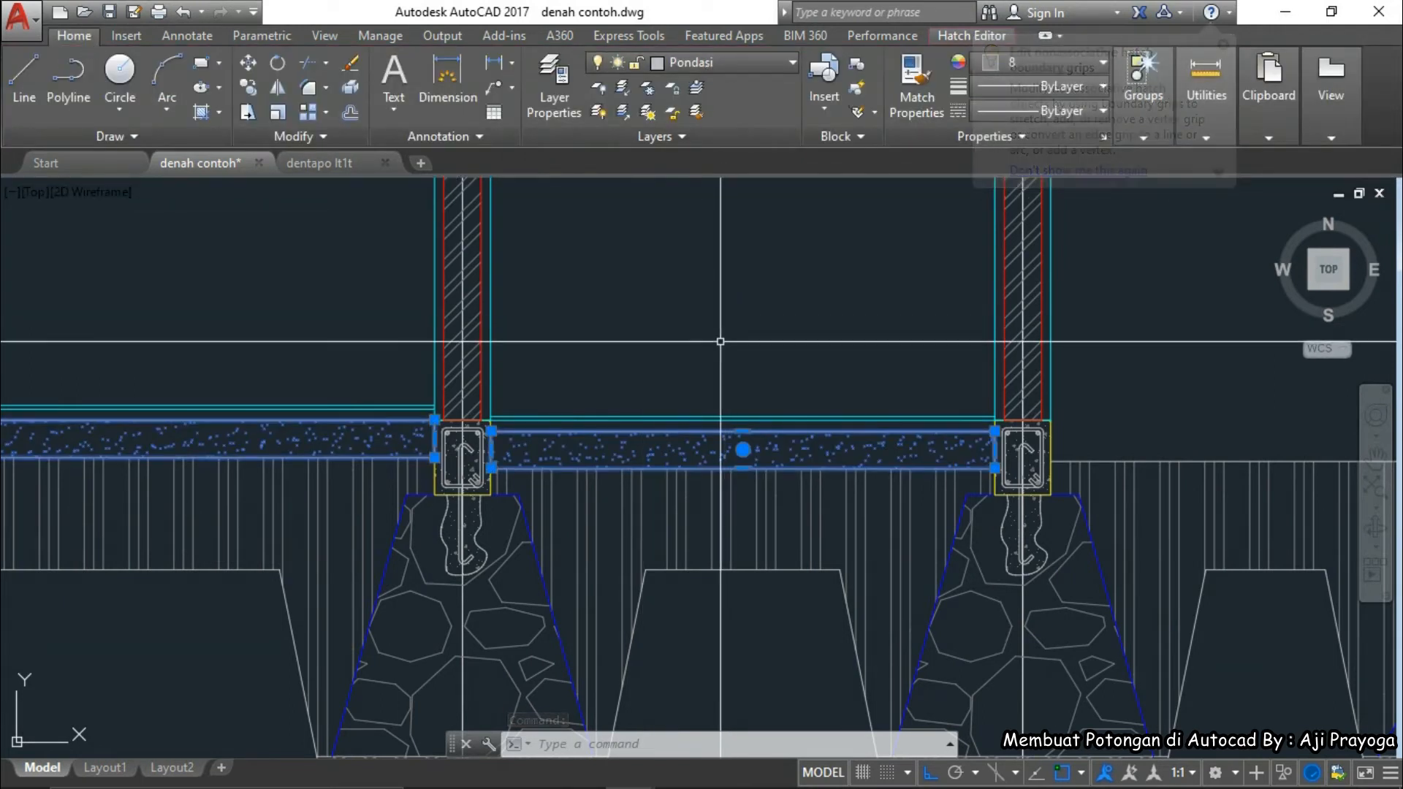
{"action": "scroll", "coordinate": [695, 448], "scroll_direction": "down", "scroll_amount": 2}
{"action": "key", "text": "Escape"}
{"action": "scroll", "coordinate": [775, 462], "scroll_direction": "down", "scroll_amount": 2}
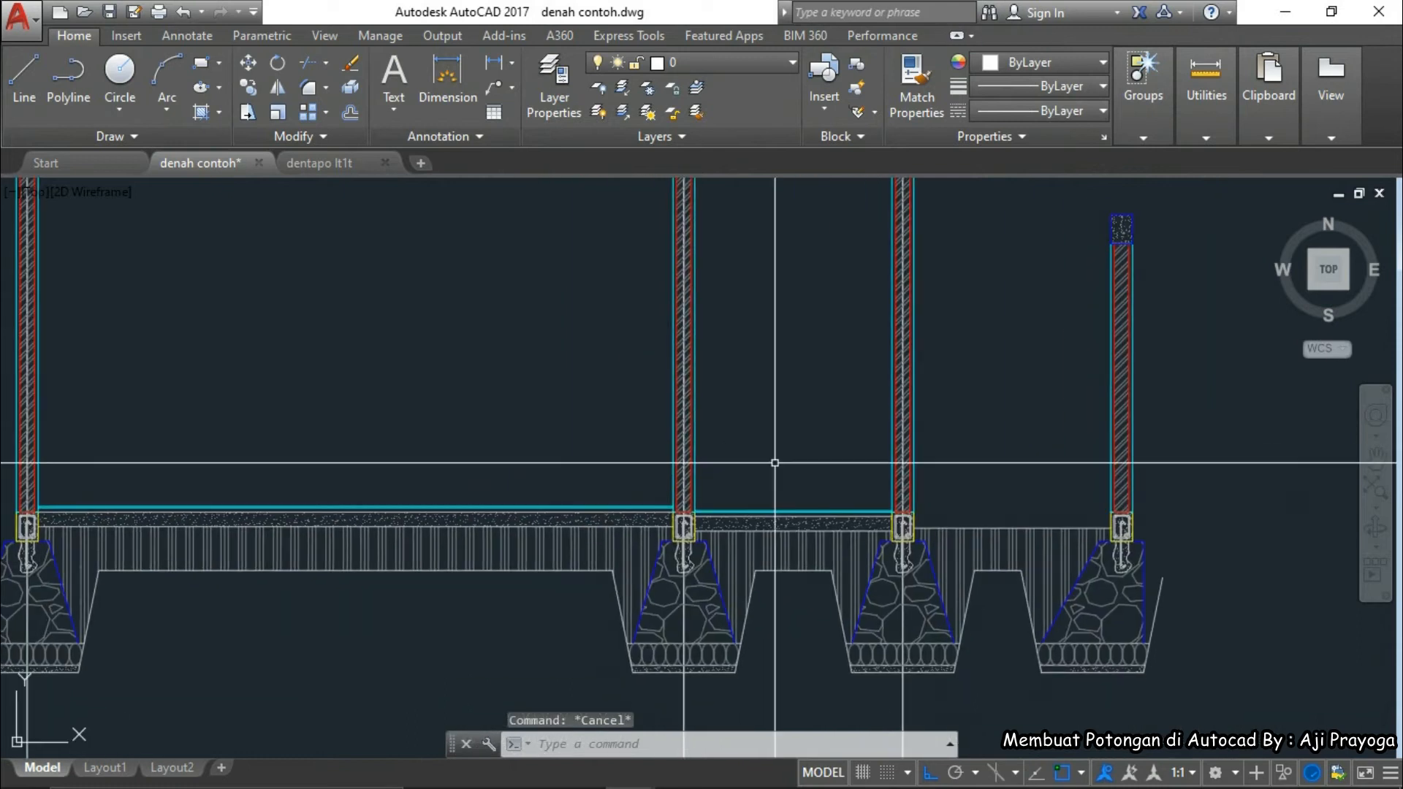
{"action": "scroll", "coordinate": [419, 606], "scroll_direction": "down", "scroll_amount": 2}
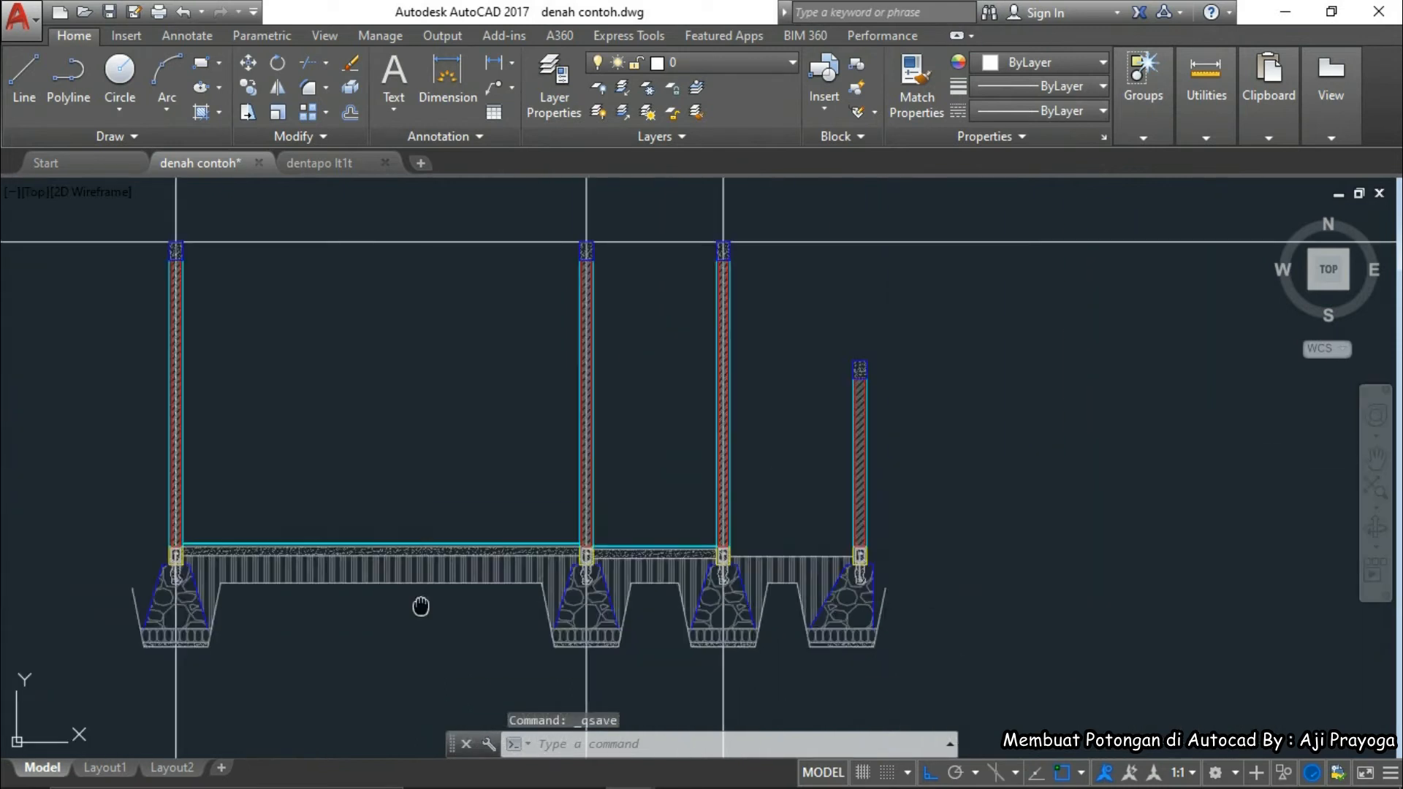
{"action": "scroll", "coordinate": [1279, 621], "scroll_direction": "down", "scroll_amount": 2}
{"action": "key", "text": "ctrl+s"}
- Draw a short horizontal ground line outward from the upper end of the last foundation's outer excavation line
{"action": "scroll", "coordinate": [1048, 600], "scroll_direction": "up", "scroll_amount": 3}
{"action": "scroll", "coordinate": [1048, 600], "scroll_direction": "up", "scroll_amount": 2}
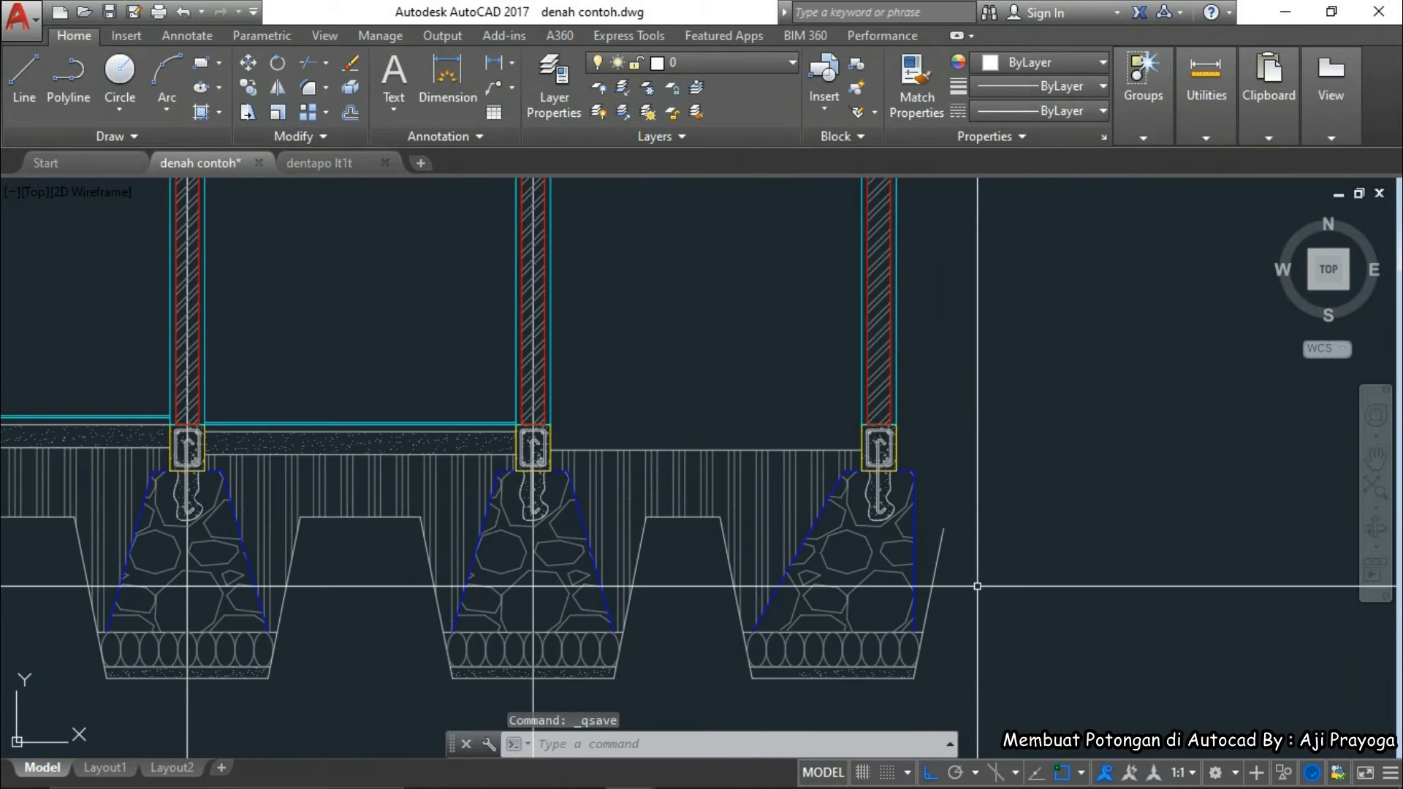
{"action": "key", "text": "Return"}
{"action": "left_click", "coordinate": [944, 527]}
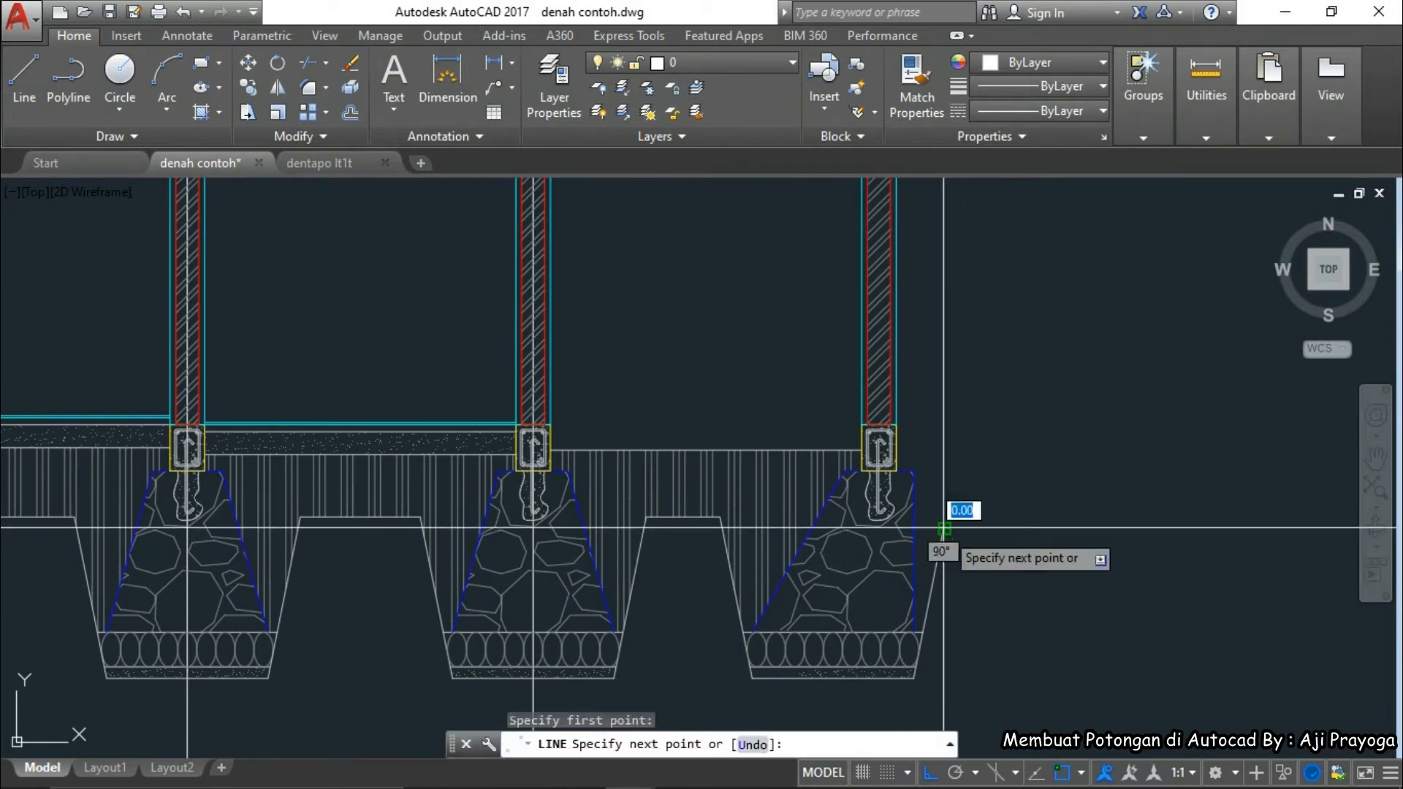
{"action": "left_click", "coordinate": [1033, 556]}
{"action": "key", "text": "Escape"}
{"action": "middle_click_drag", "start_coordinate": [986, 575], "coordinate": [967, 514]}
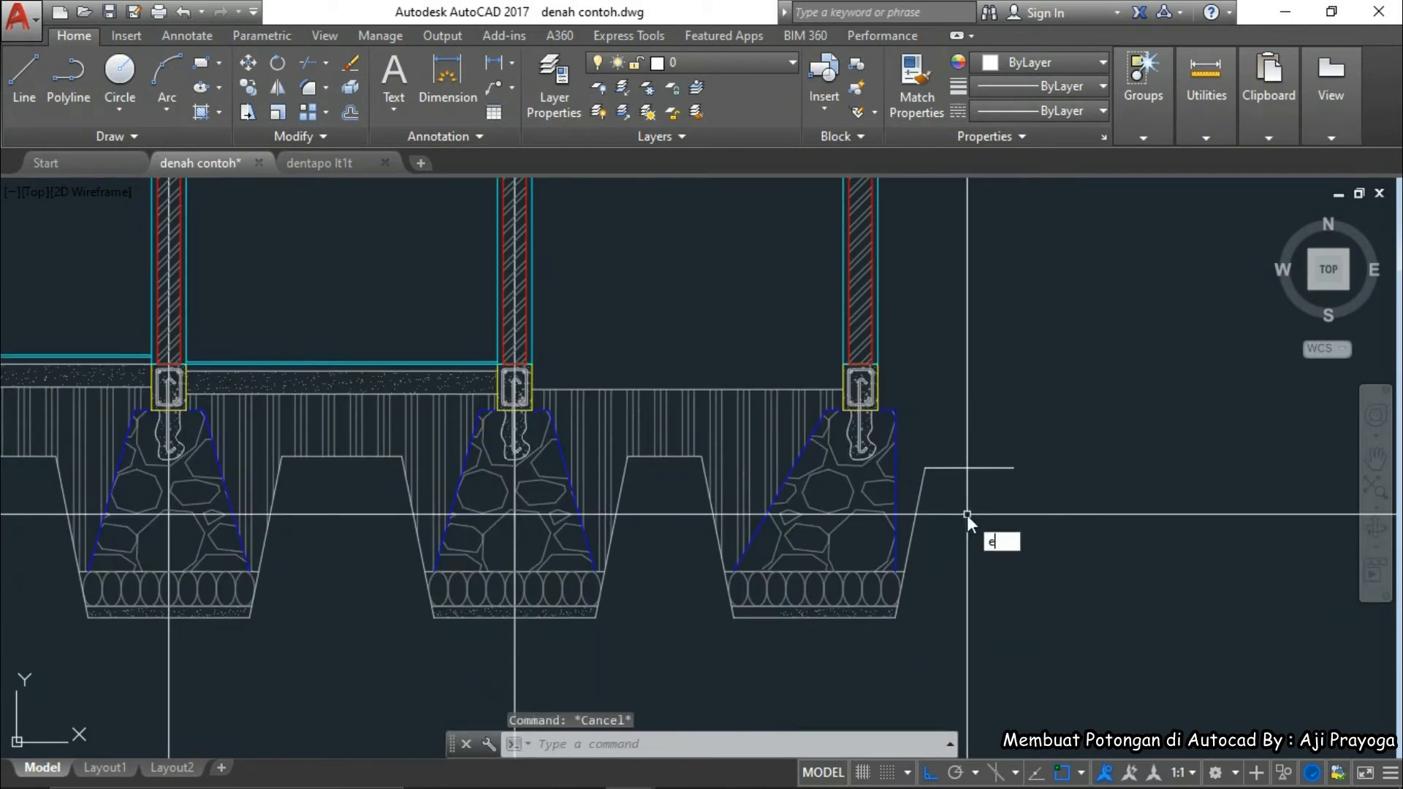
{"action": "key", "text": "Return"}
{"action": "scroll", "coordinate": [943, 481], "scroll_direction": "up", "scroll_amount": 2}
{"action": "left_click", "coordinate": [945, 470]}
{"action": "left_click", "coordinate": [914, 436]}
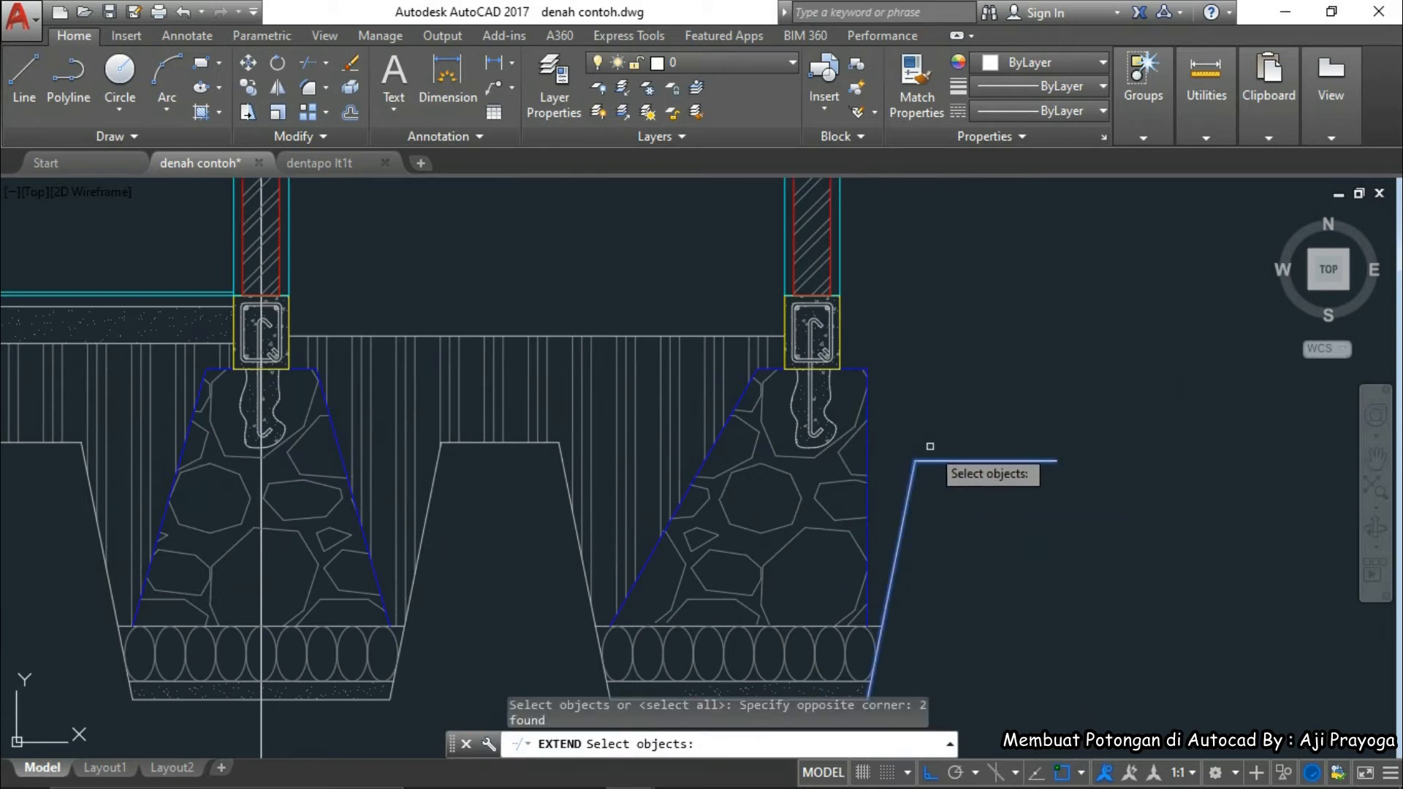
{"action": "key", "text": "Escape"}
- Extend the new horizontal ground line inward to the outer edge of the last foundation
{"action": "key", "text": "Return"}
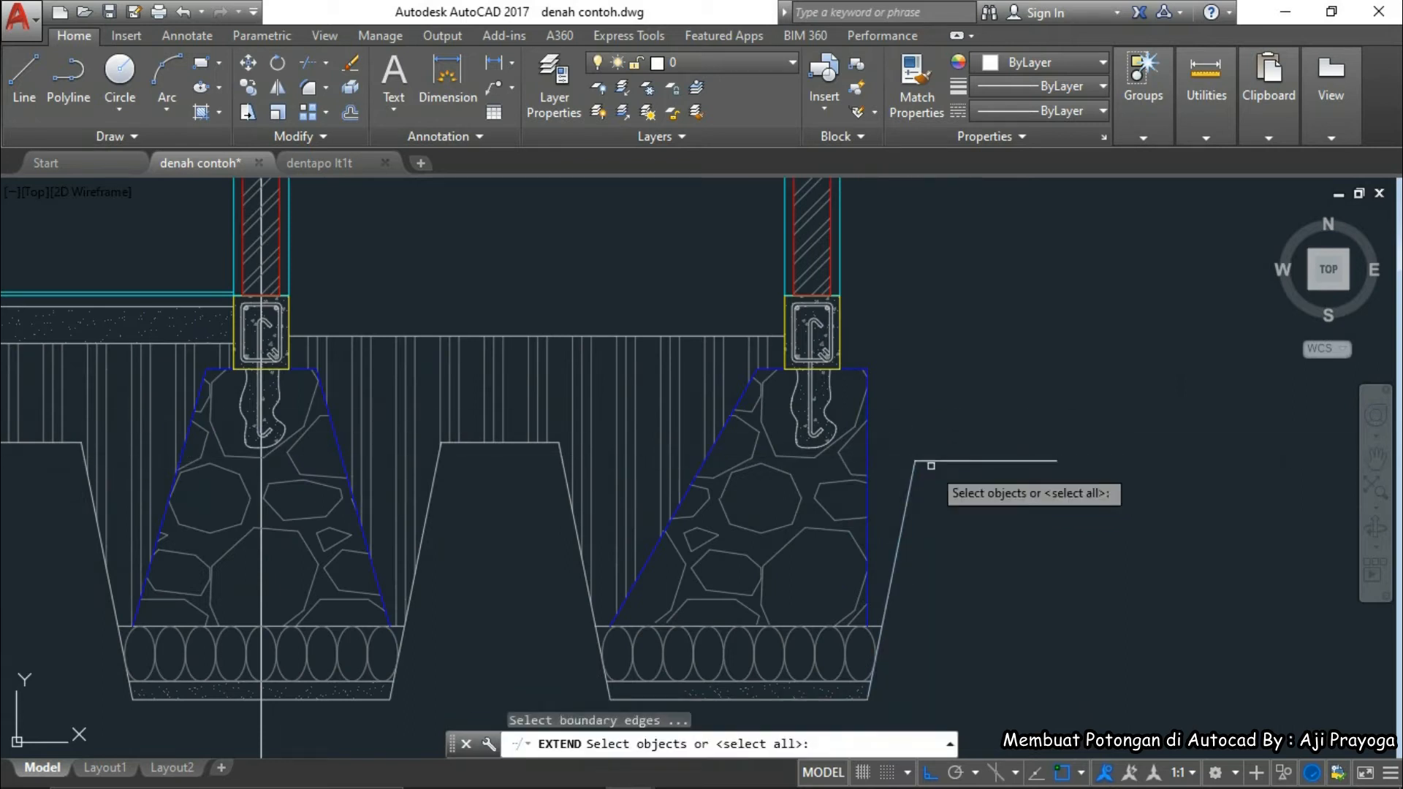
{"action": "key", "text": "Return"}
{"action": "left_click", "coordinate": [928, 462]}
{"action": "key", "text": "Escape"}
- Hatch the narrow area between the last foundation and its outer excavation line with AR-SAND at angle 45 and scale 12
{"action": "scroll", "coordinate": [934, 505], "scroll_direction": "down", "scroll_amount": 2}
{"action": "middle_click_drag", "start_coordinate": [934, 509], "coordinate": [932, 536]}
{"action": "type", "text": "h"}
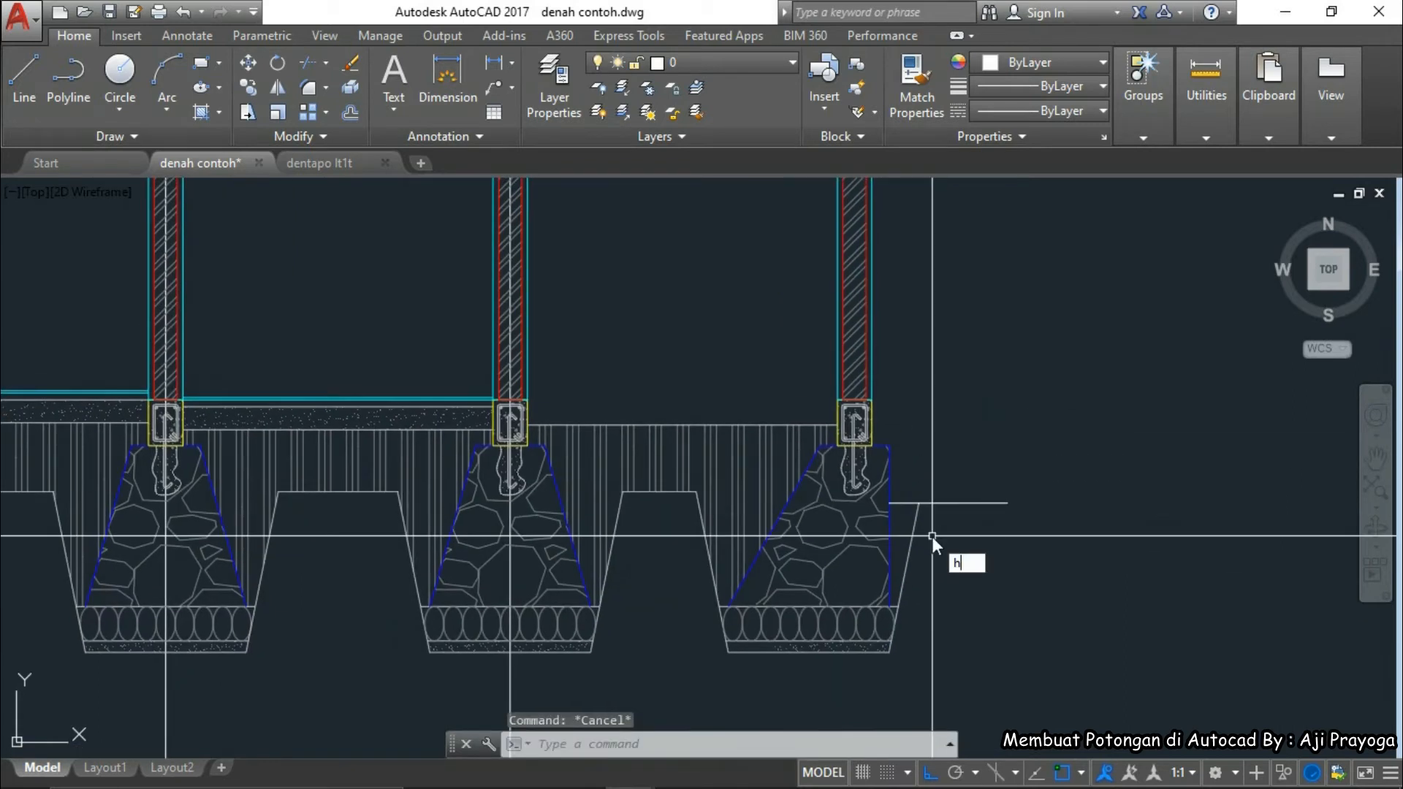
{"action": "key", "text": "Return"}
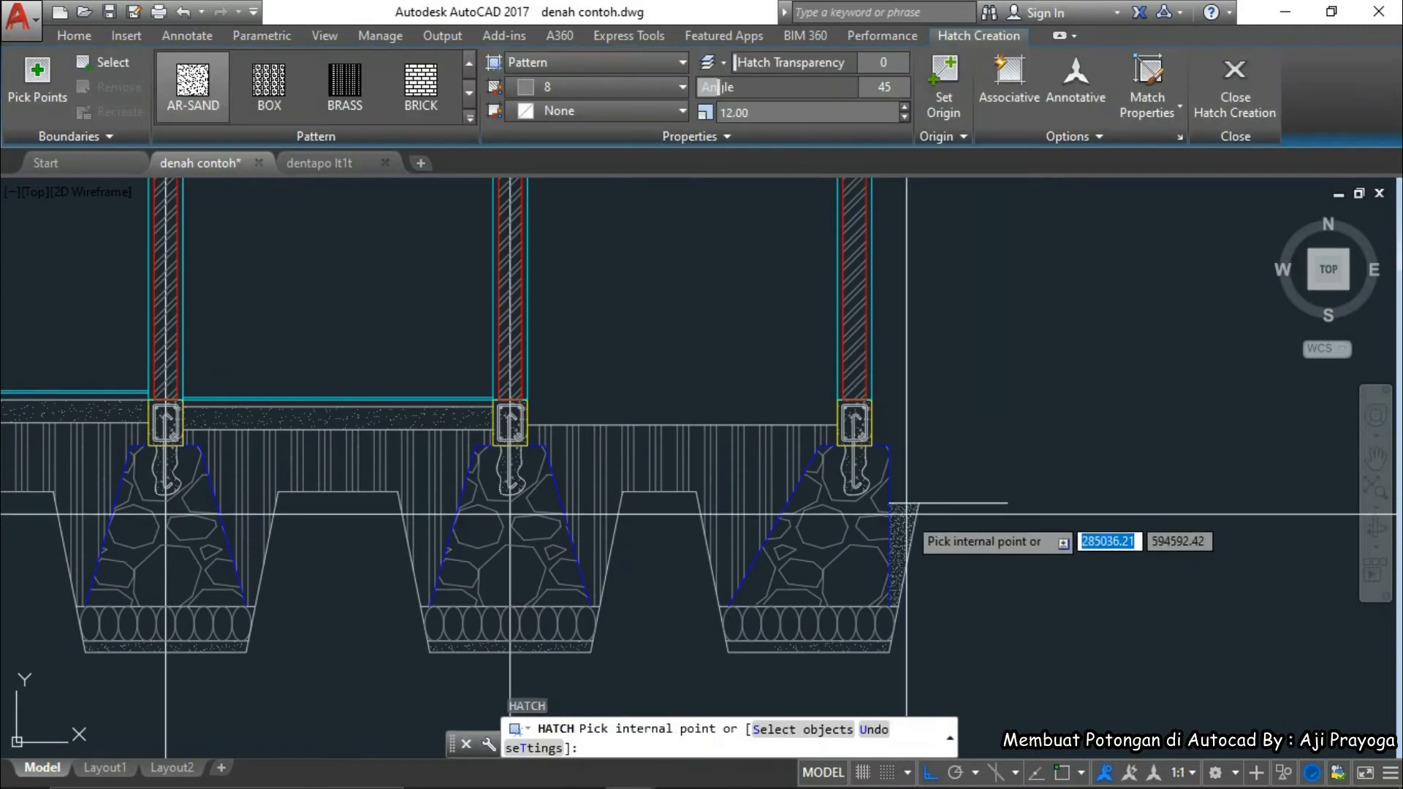
{"action": "left_click", "coordinate": [906, 514]}
{"action": "key", "text": "Return"}
- Match the narrow hatch to the ground hatch between the third and last foundations, using the Last option for the destination, and undo the match
{"action": "type", "text": "m"}
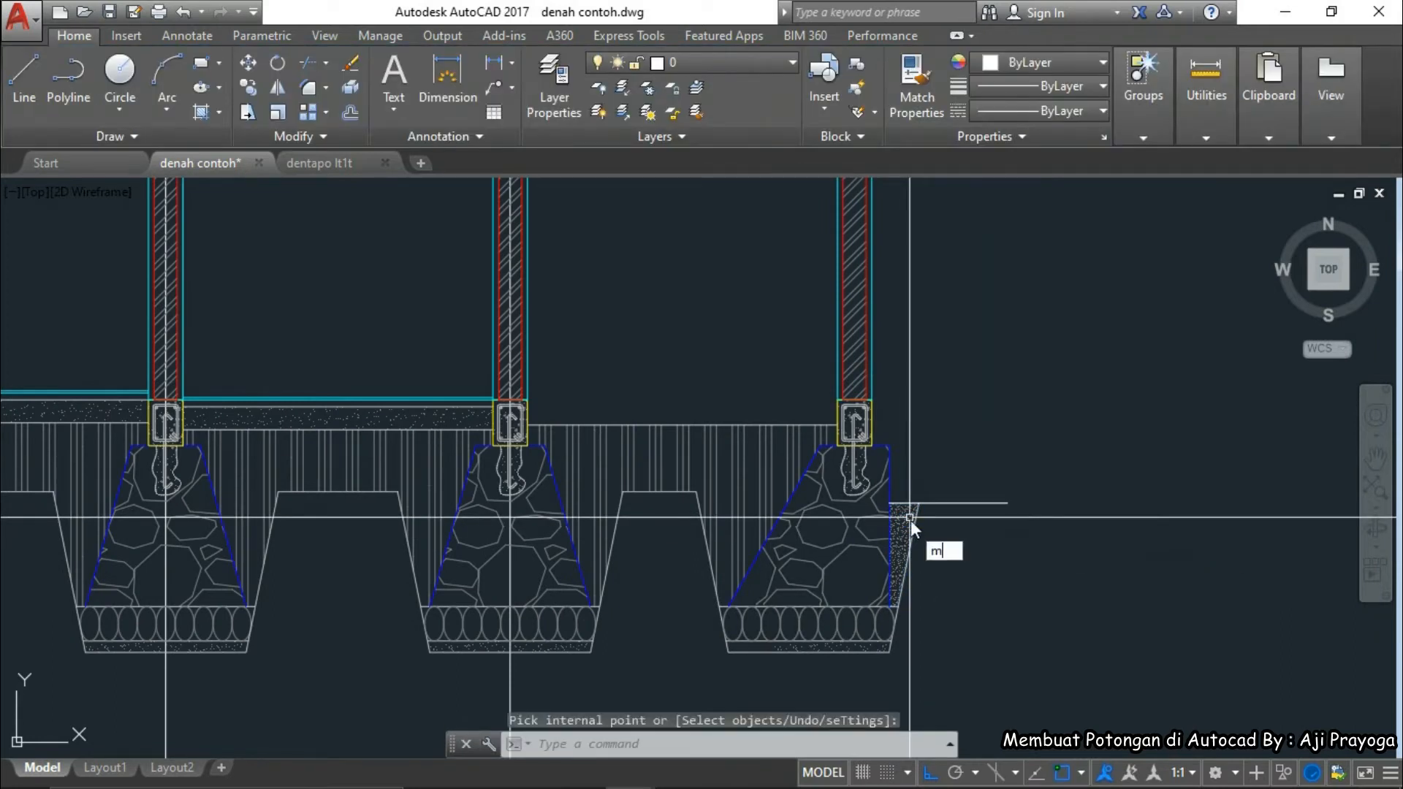
{"action": "type", "text": "a"}
{"action": "key", "text": "Return"}
{"action": "left_click", "coordinate": [793, 458]}
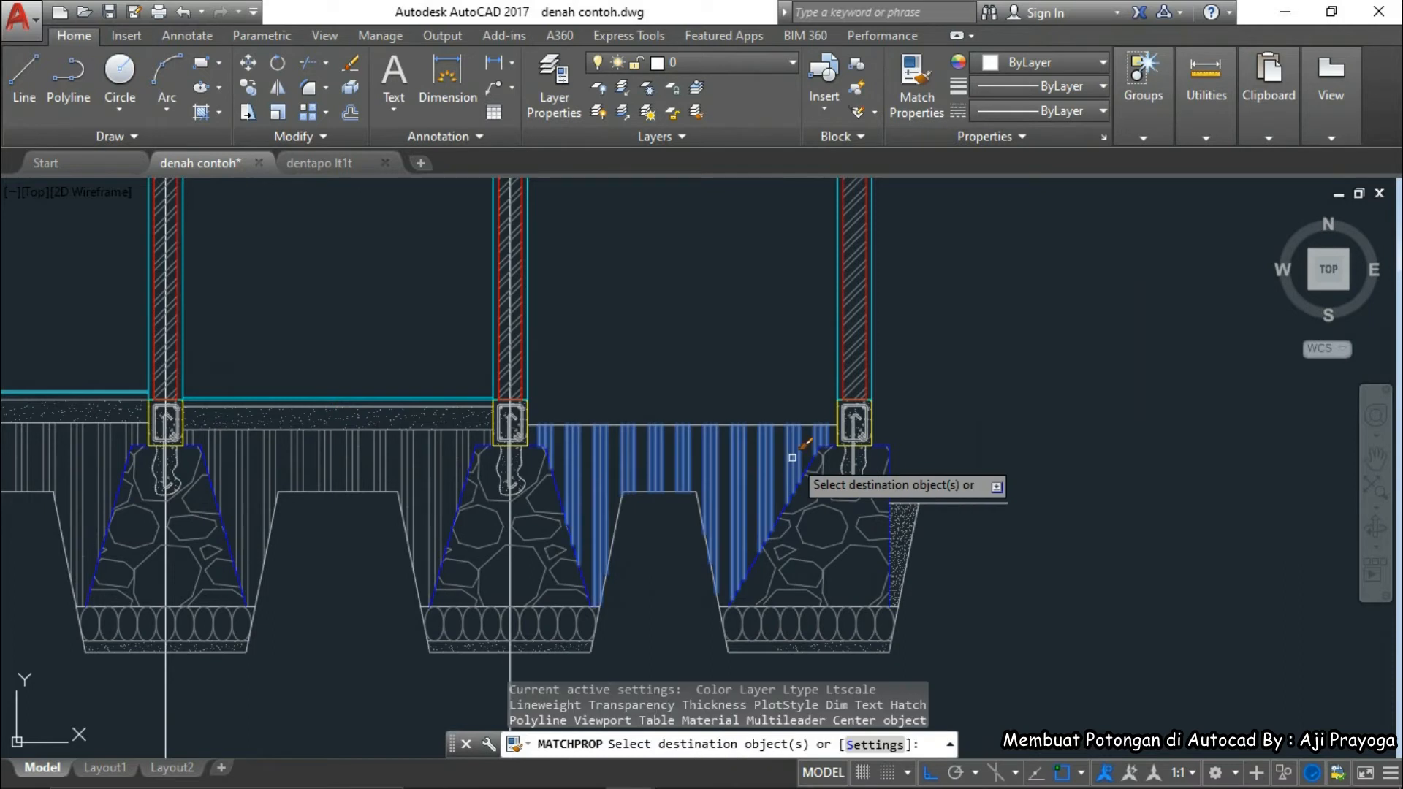
{"action": "type", "text": "l"}
{"action": "key", "text": "Return"}
{"action": "key", "text": "Escape"}
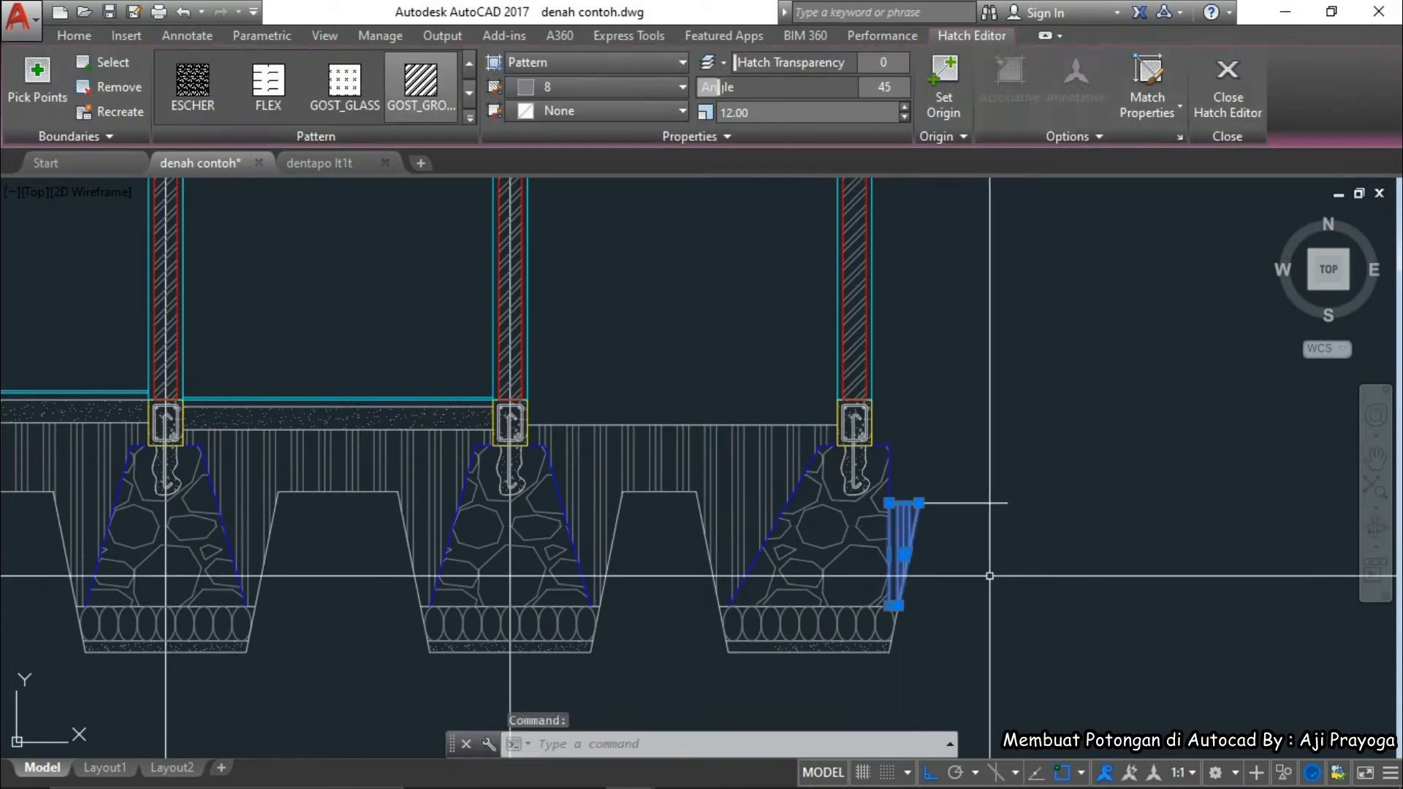
{"action": "key", "text": "ctrl+z"}
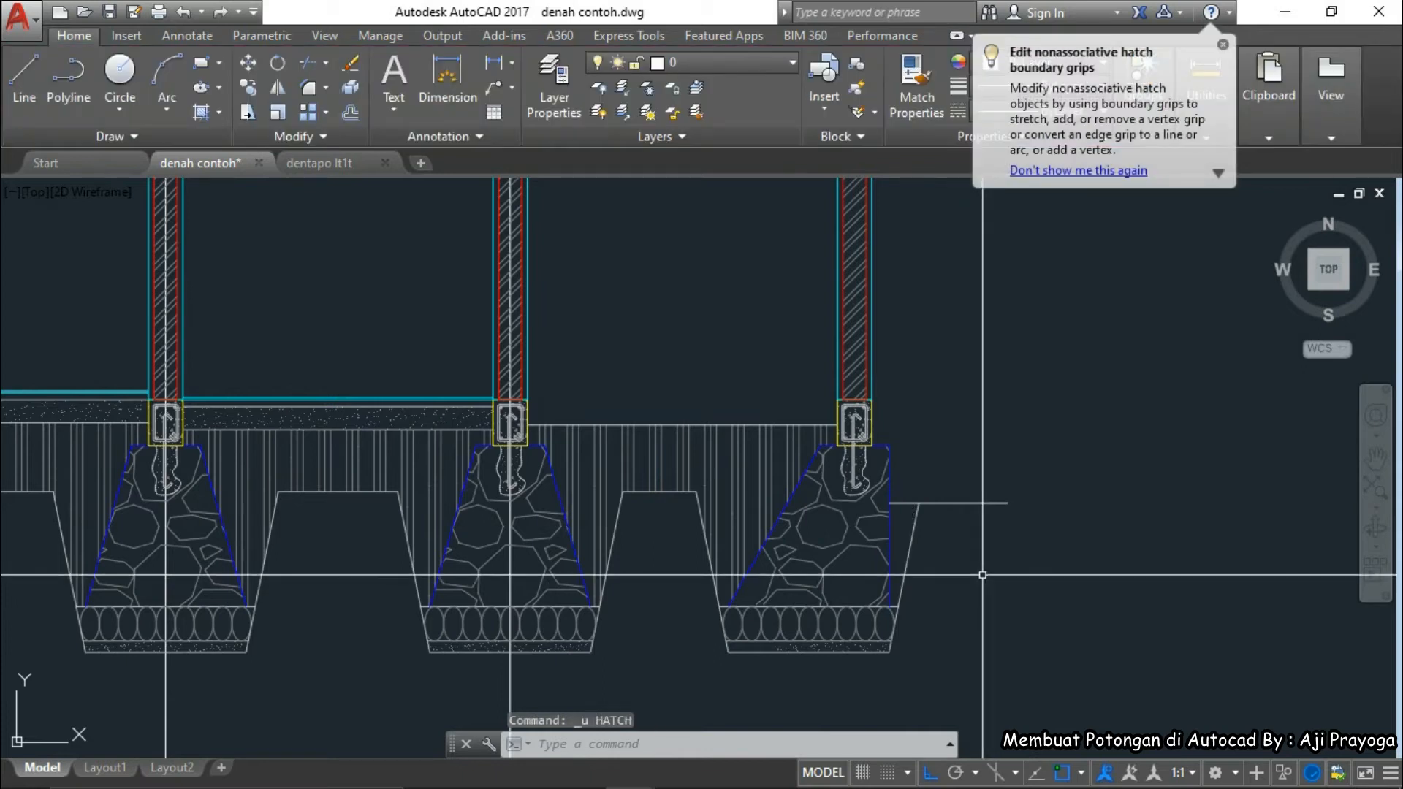
{"action": "scroll", "coordinate": [981, 573], "scroll_direction": "up", "scroll_amount": 5}
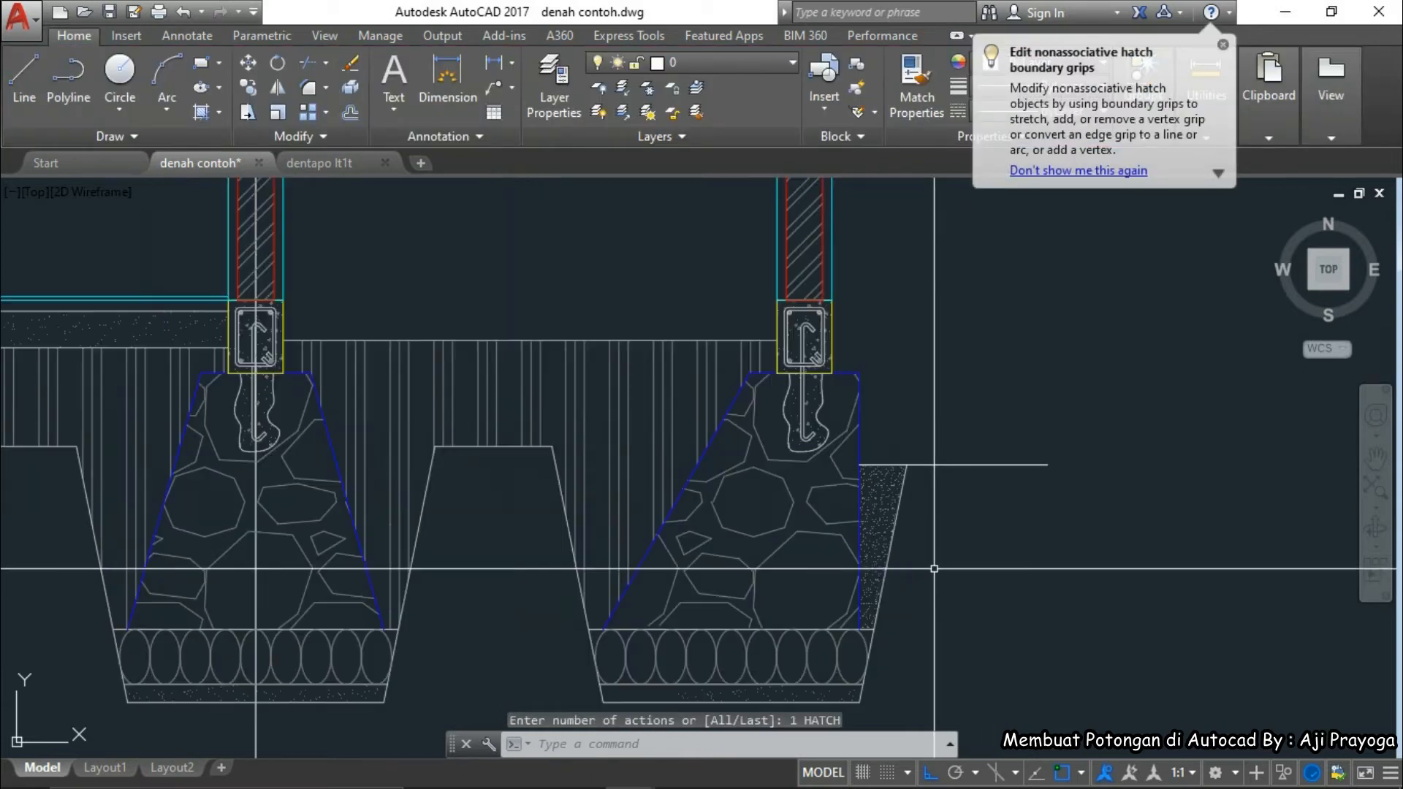
- Repeat the property match from the adjoining ground hatch onto the last created hatch, and undo it again
{"action": "scroll", "coordinate": [628, 439], "scroll_direction": "down", "scroll_amount": 2}
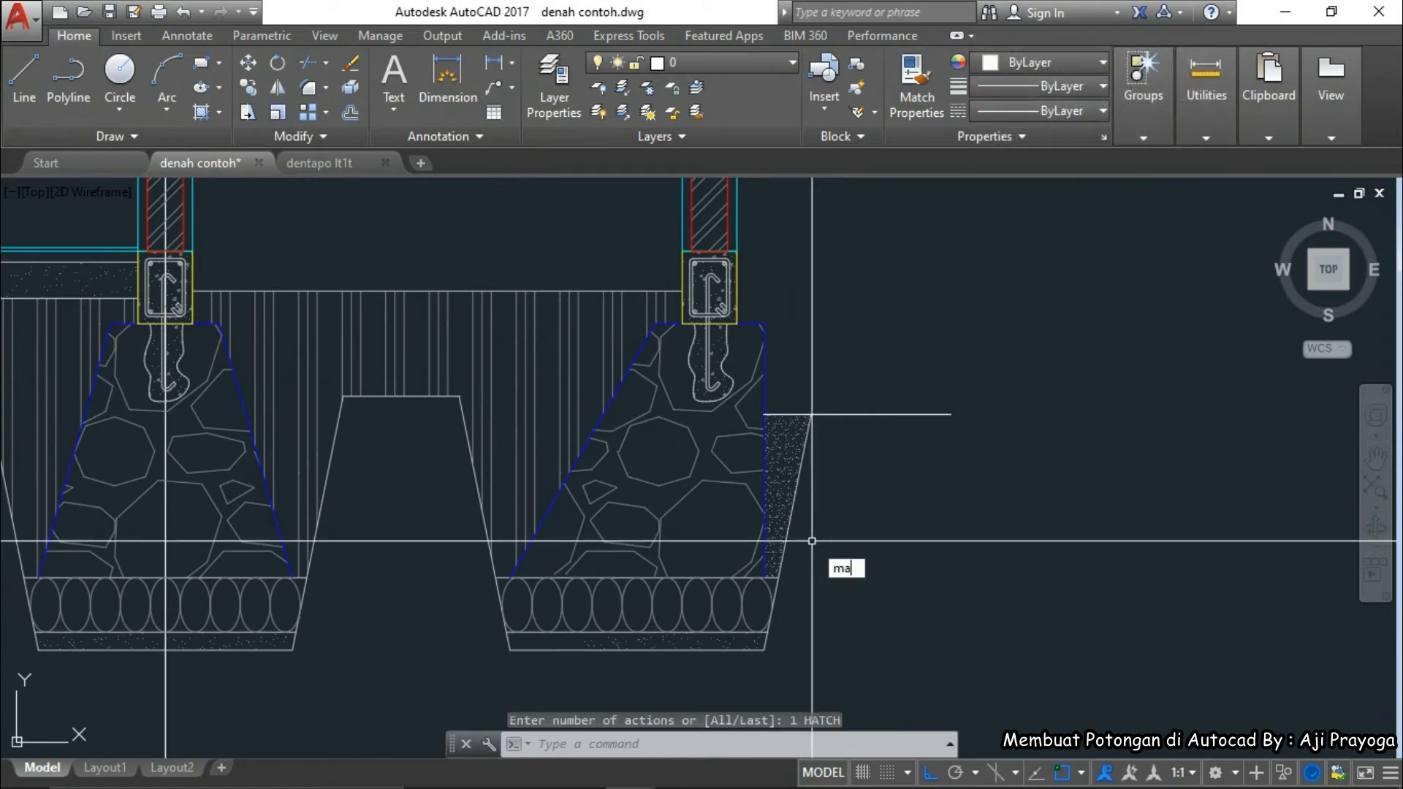
{"action": "key", "text": "Return"}
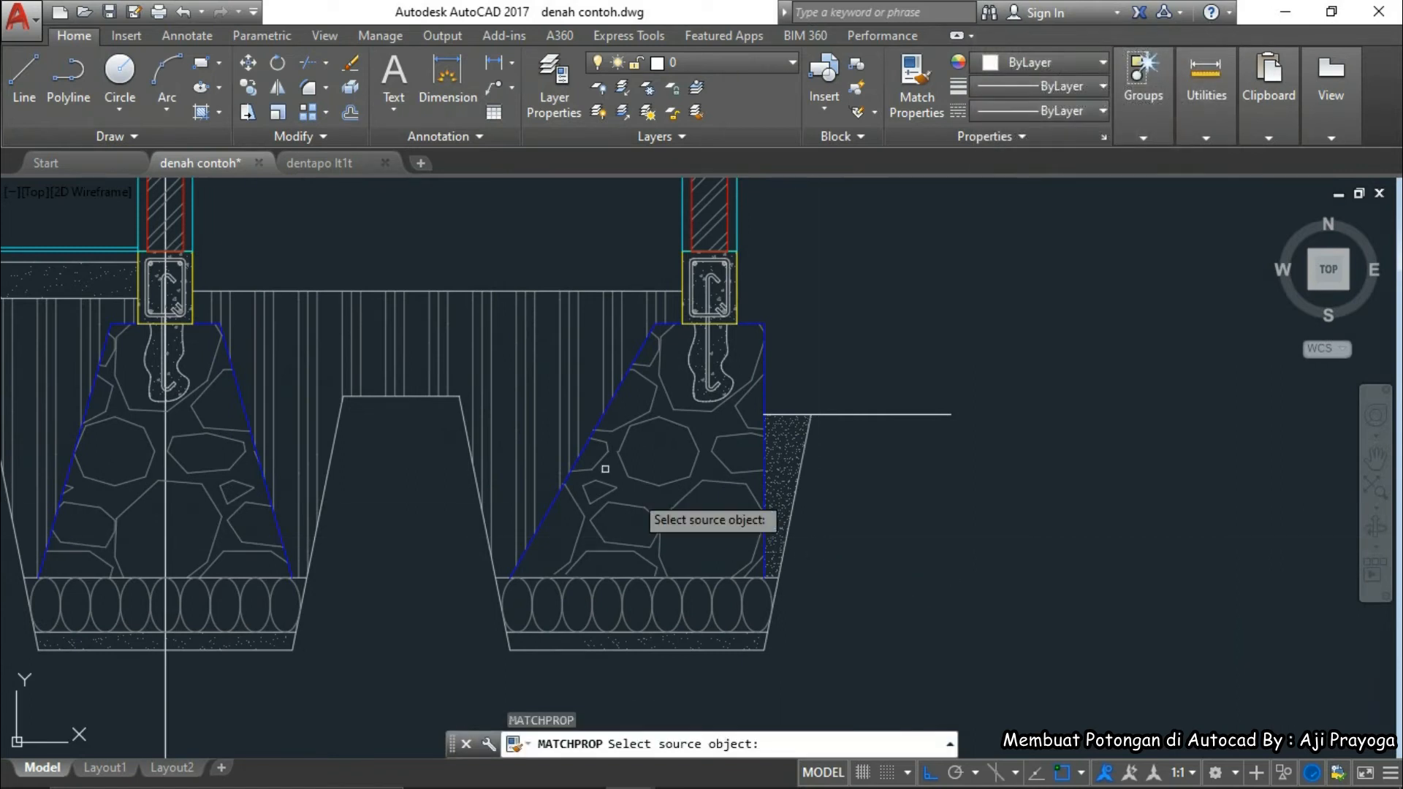
{"action": "left_click", "coordinate": [563, 388]}
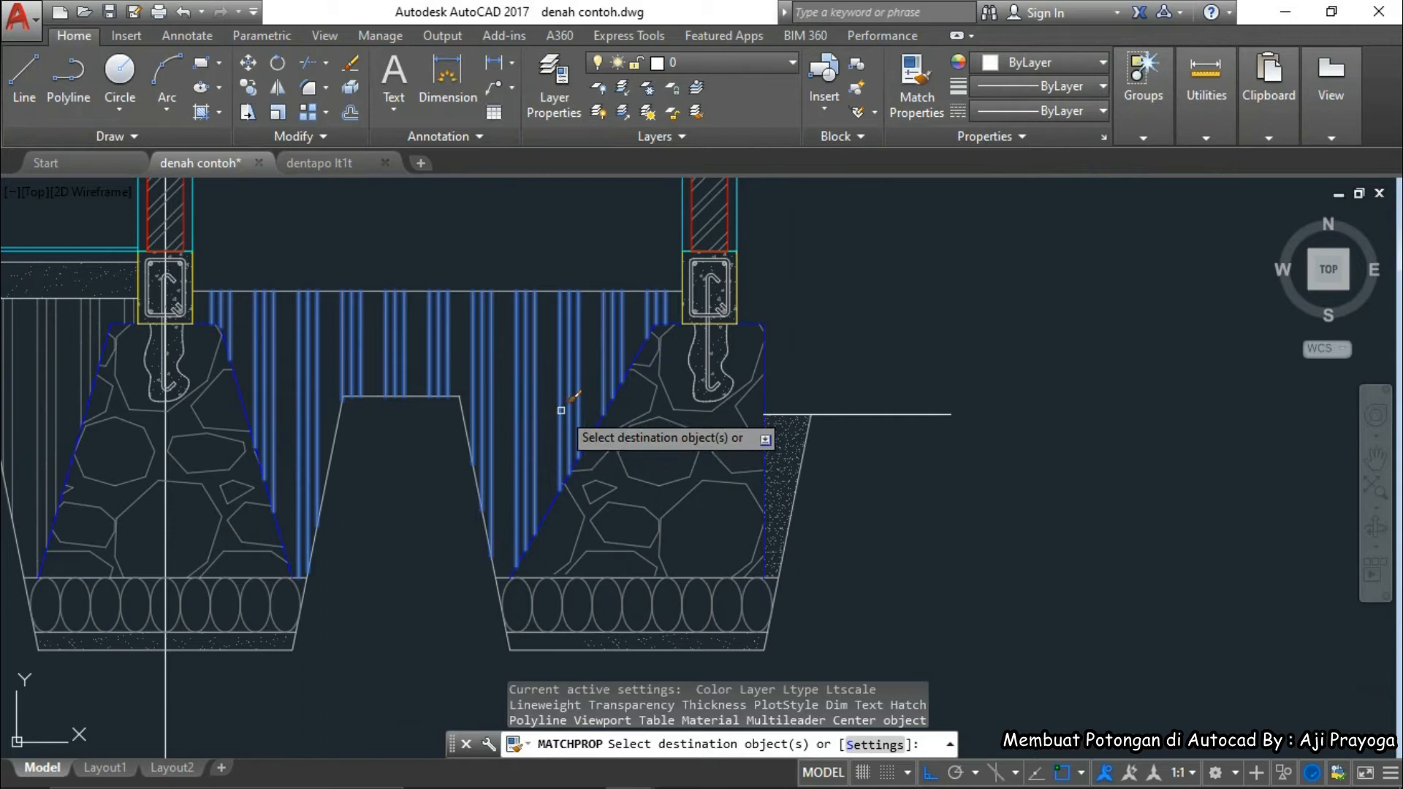
{"action": "left_click", "coordinate": [789, 501]}
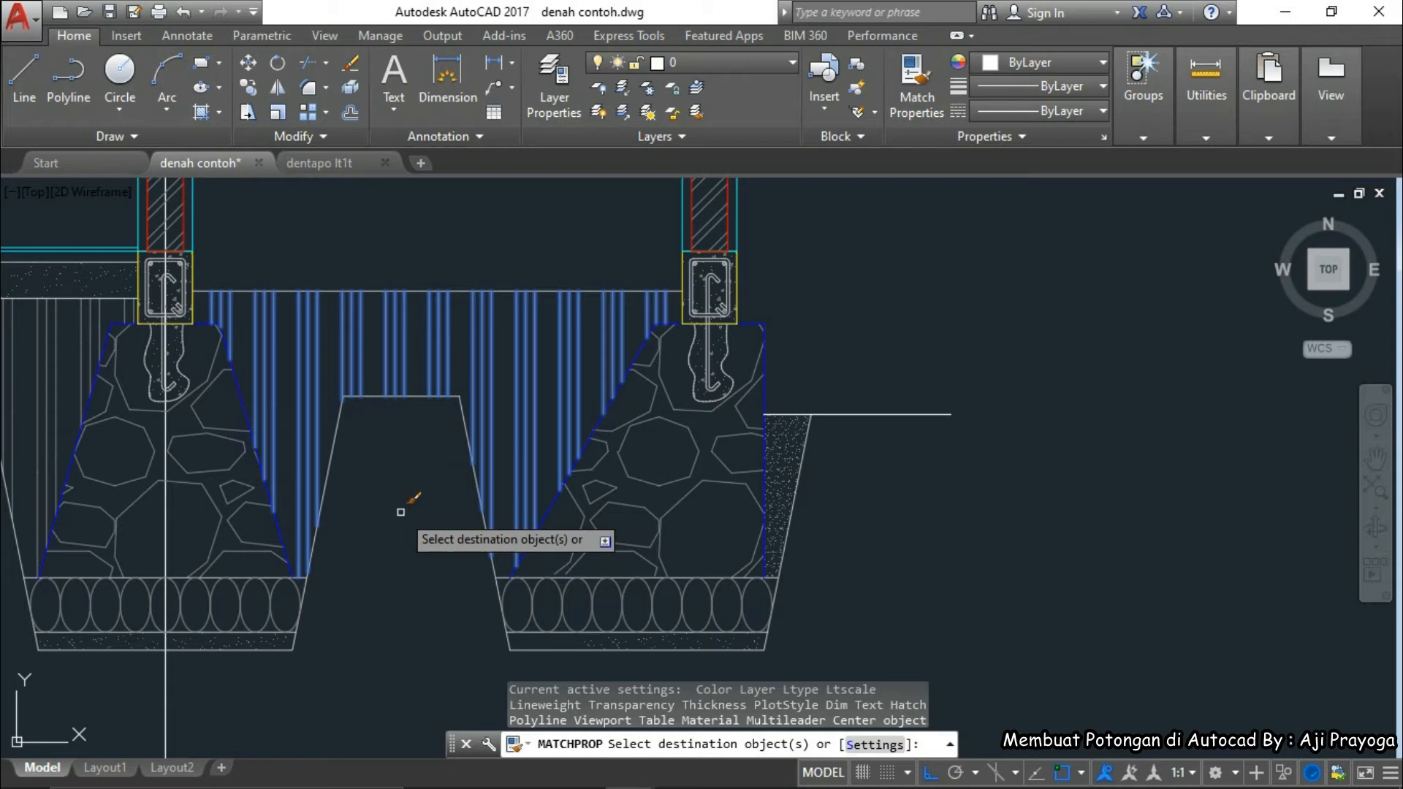
{"action": "key", "text": "Return"}
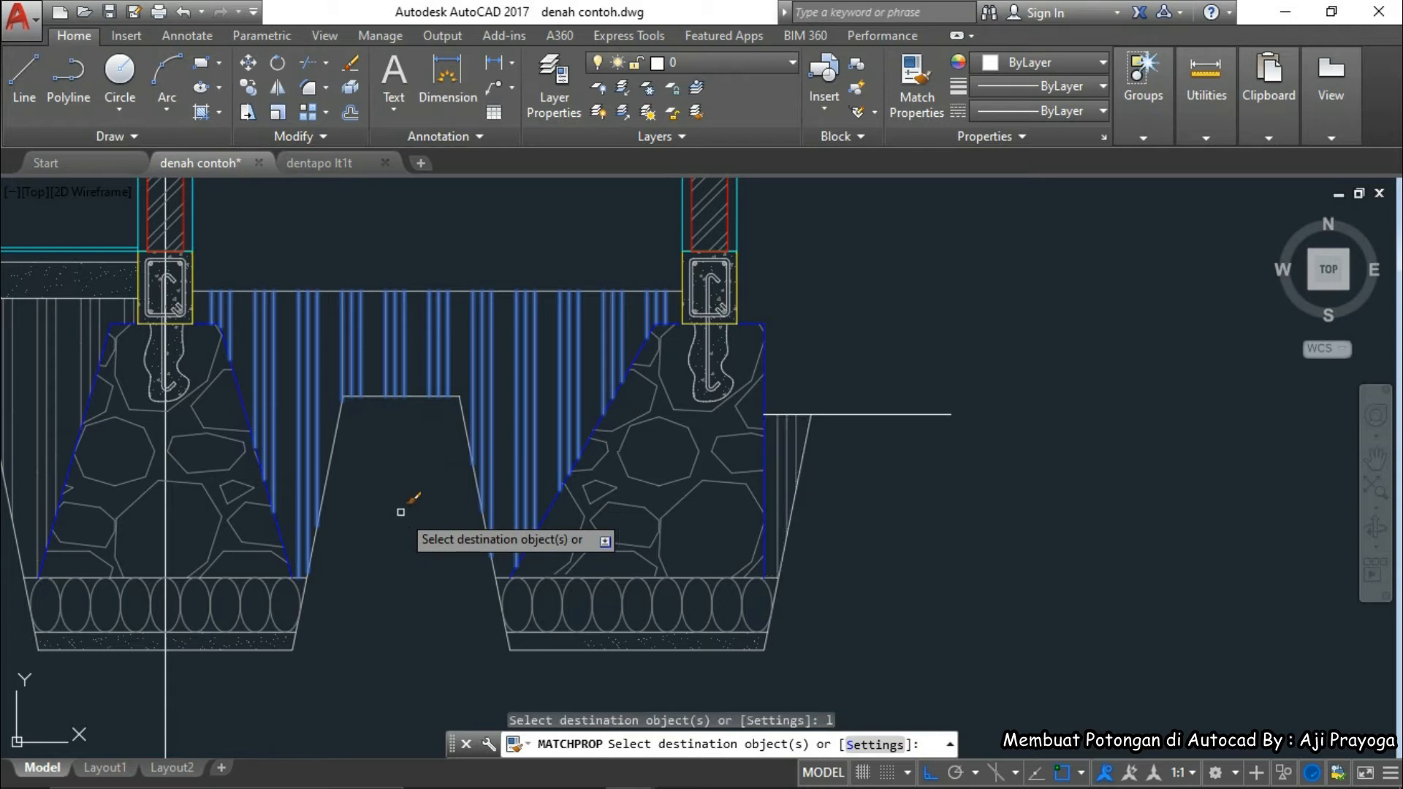
{"action": "key", "text": "Escape"}
{"action": "key", "text": "ctrl+z"}
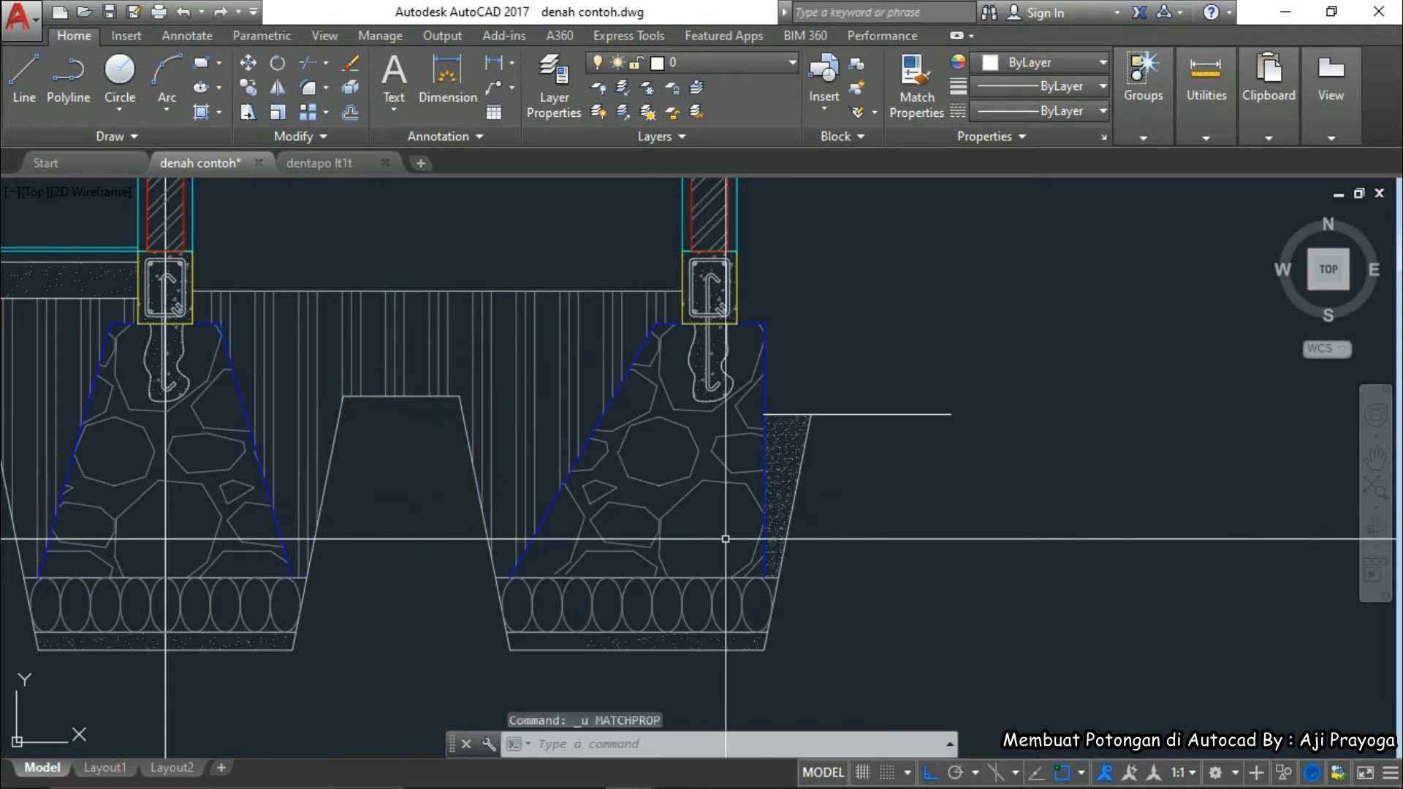
- Match the narrow hatch beside the last foundation to the adjoining ground hatch, using the Last option for the destination
{"action": "key", "text": "Return"}
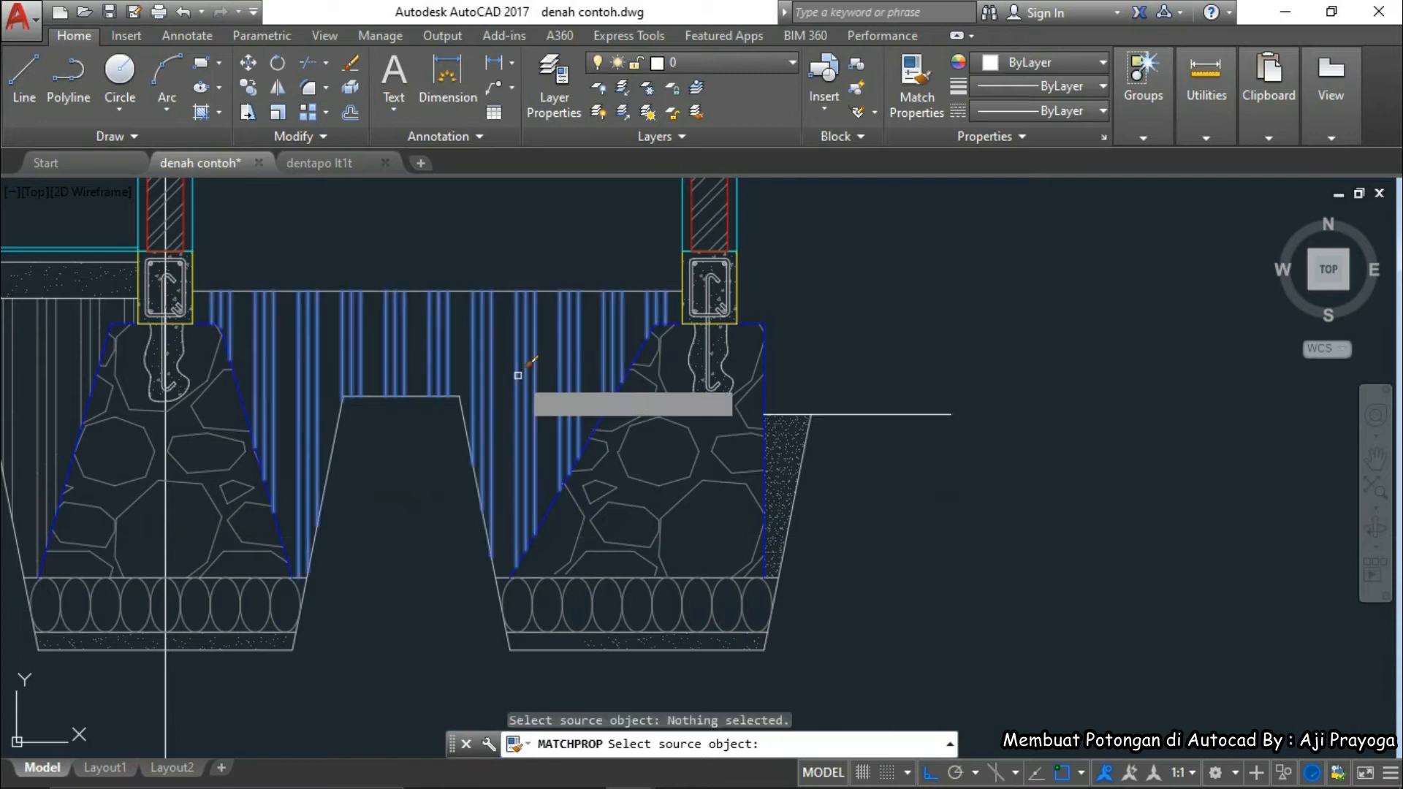
{"action": "left_click", "coordinate": [518, 375]}
{"action": "type", "text": "l"}
{"action": "key", "text": "Return"}
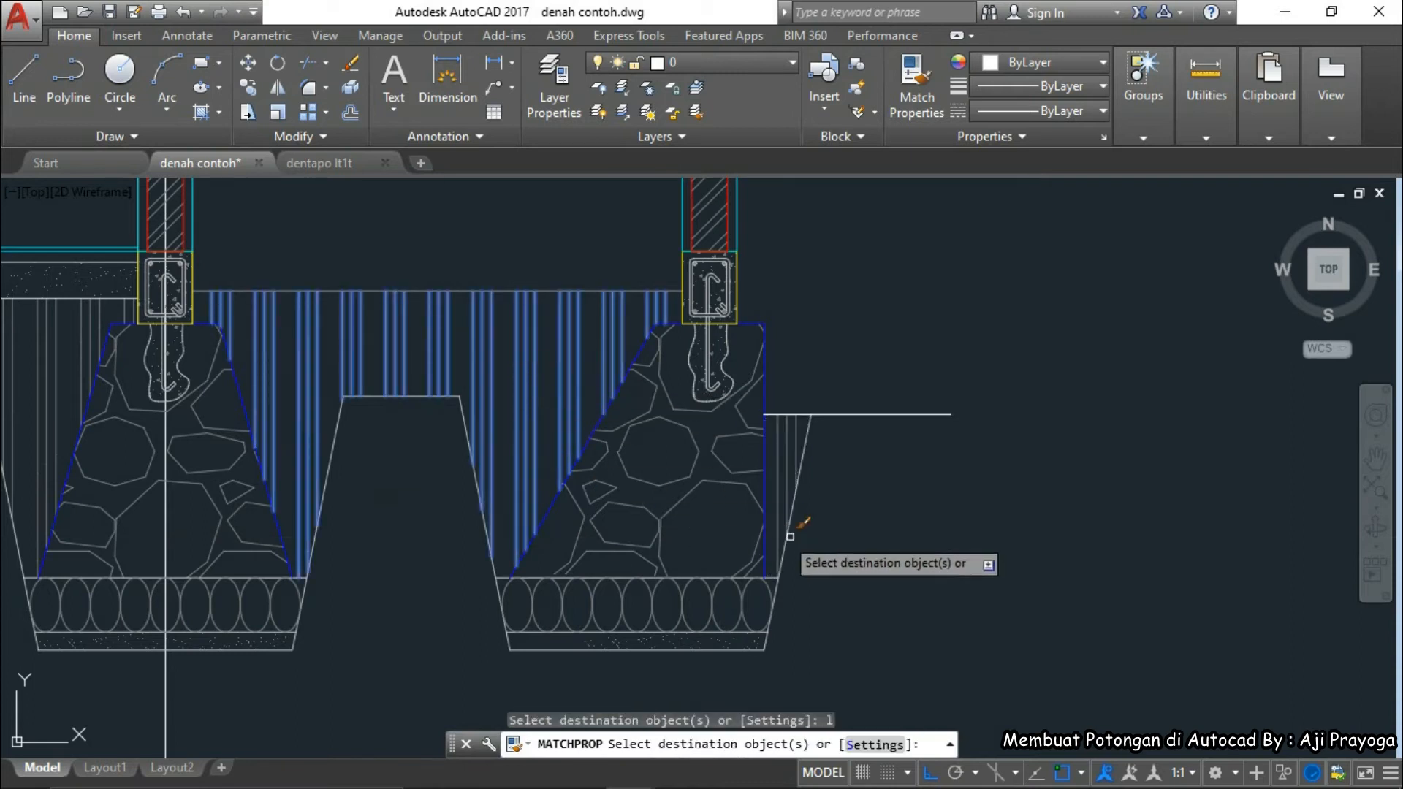
{"action": "key", "text": "Escape"}
{"action": "scroll", "coordinate": [862, 558], "scroll_direction": "down", "scroll_amount": 5}
{"action": "middle_click_drag", "start_coordinate": [716, 603], "coordinate": [787, 585]}
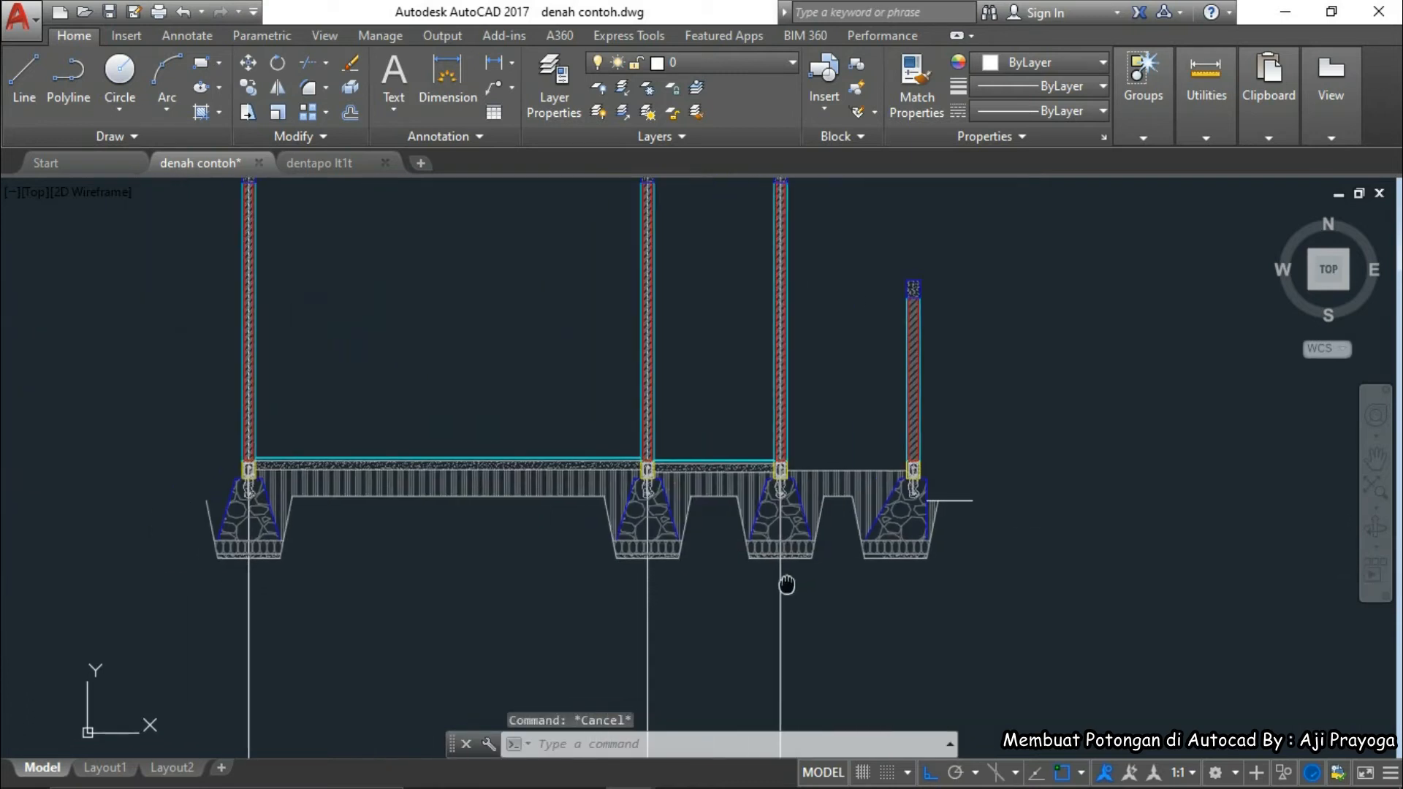
{"action": "scroll", "coordinate": [787, 583], "scroll_direction": "up", "scroll_amount": 4}
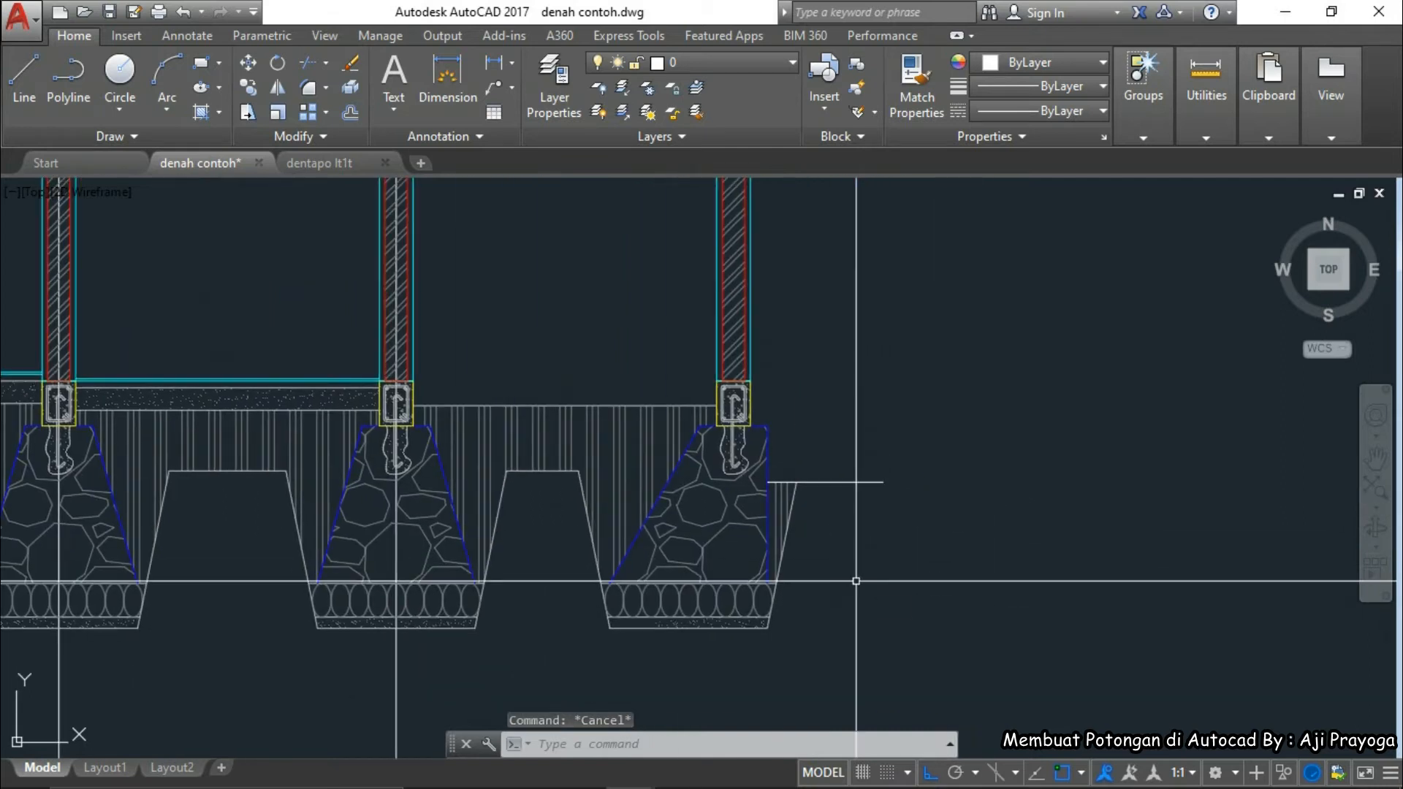
{"action": "key", "text": "Return"}
{"action": "left_click", "coordinate": [790, 535]}
{"action": "left_click", "coordinate": [880, 518]}
{"action": "key", "text": "Escape"}
{"action": "scroll", "coordinate": [850, 482], "scroll_direction": "up", "scroll_amount": 3}
{"action": "left_click", "coordinate": [902, 521]}
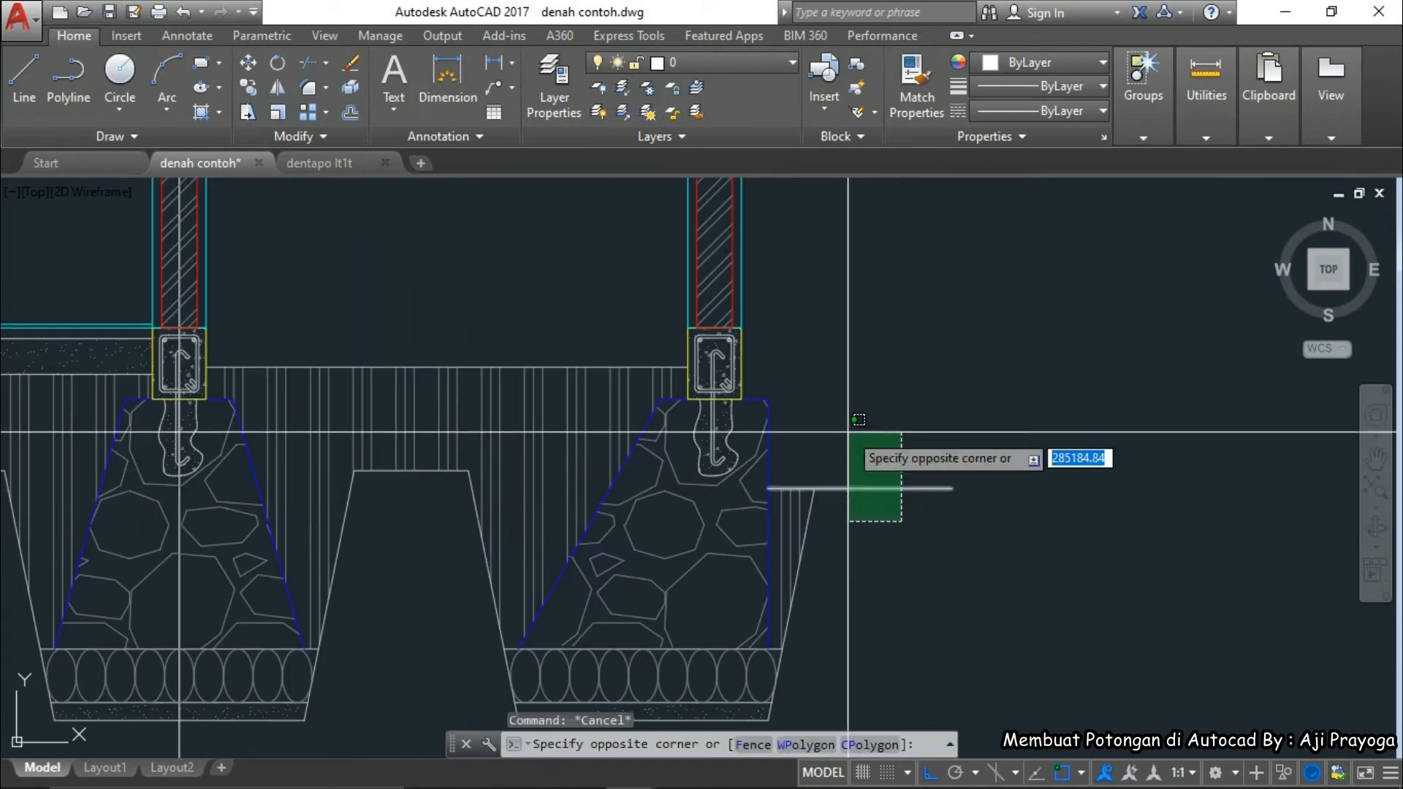
{"action": "left_click", "coordinate": [848, 432]}
{"action": "scroll", "coordinate": [906, 505], "scroll_direction": "down", "scroll_amount": 5}
{"action": "scroll", "coordinate": [899, 544], "scroll_direction": "down", "scroll_amount": 2}
{"action": "scroll", "coordinate": [899, 519], "scroll_direction": "up", "scroll_amount": 3}
{"action": "scroll", "coordinate": [636, 424], "scroll_direction": "up", "scroll_amount": 5}
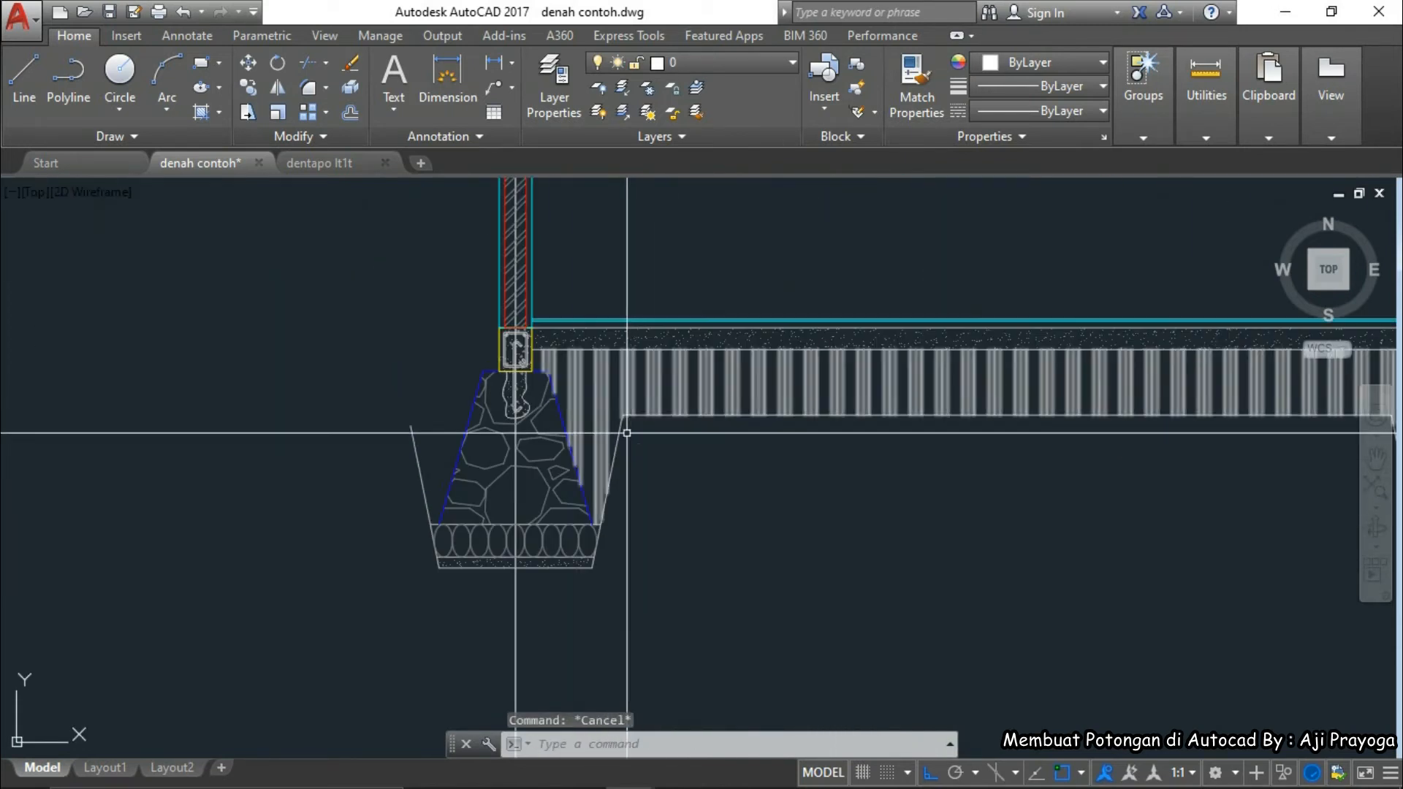
- Draw a vertical construction line in the floor plan through the cyan edge line between the 2050 bay's outer wall and the first cut wall
{"action": "scroll", "coordinate": [559, 500], "scroll_direction": "down", "scroll_amount": 6}
{"action": "middle_click_drag", "start_coordinate": [633, 526], "coordinate": [634, 631]}
{"action": "scroll", "coordinate": [635, 629], "scroll_direction": "down", "scroll_amount": 2}
{"action": "scroll", "coordinate": [633, 435], "scroll_direction": "down", "scroll_amount": 2}
{"action": "middle_click_drag", "start_coordinate": [633, 435], "coordinate": [635, 585]}
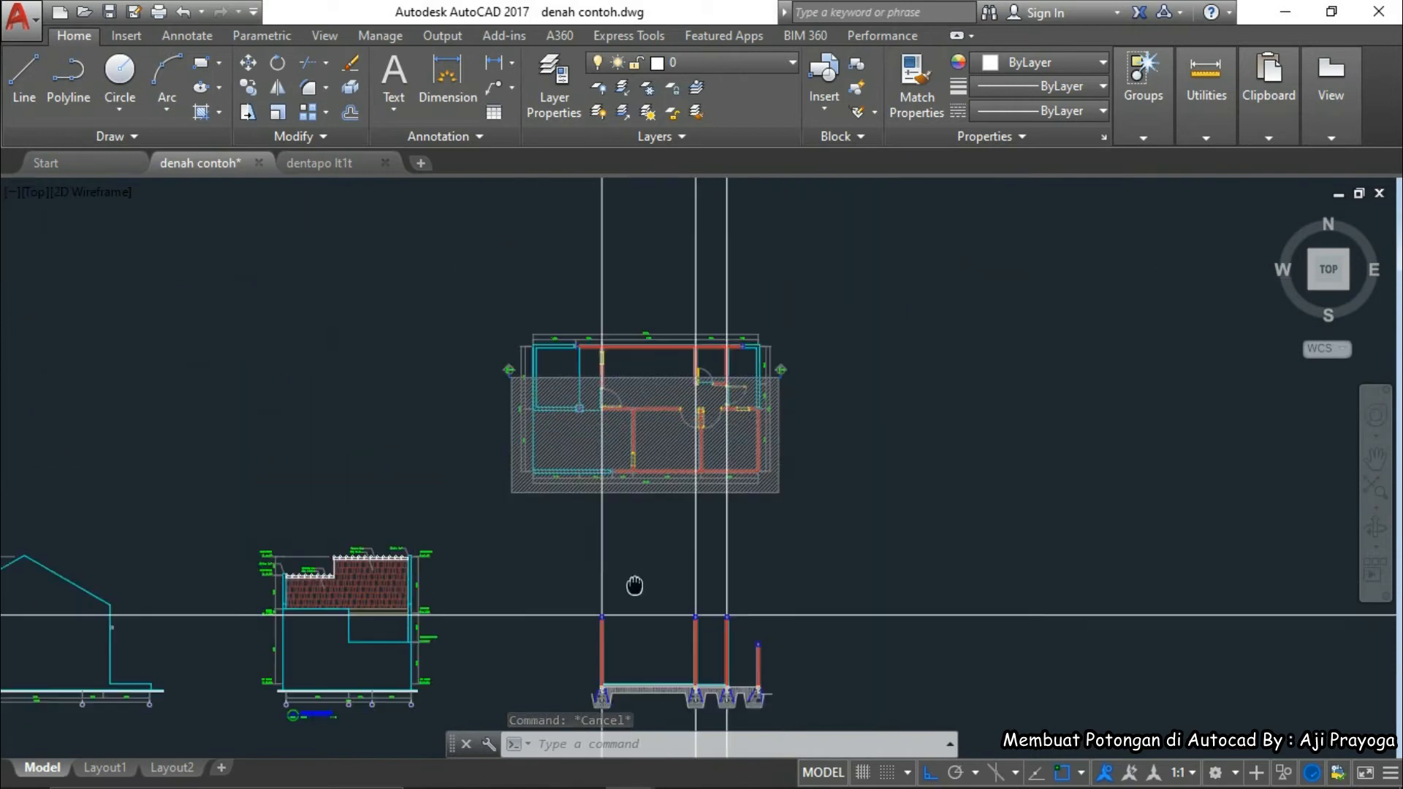
{"action": "scroll", "coordinate": [614, 395], "scroll_direction": "up", "scroll_amount": 4}
{"action": "middle_click_drag", "start_coordinate": [560, 431], "coordinate": [557, 507]}
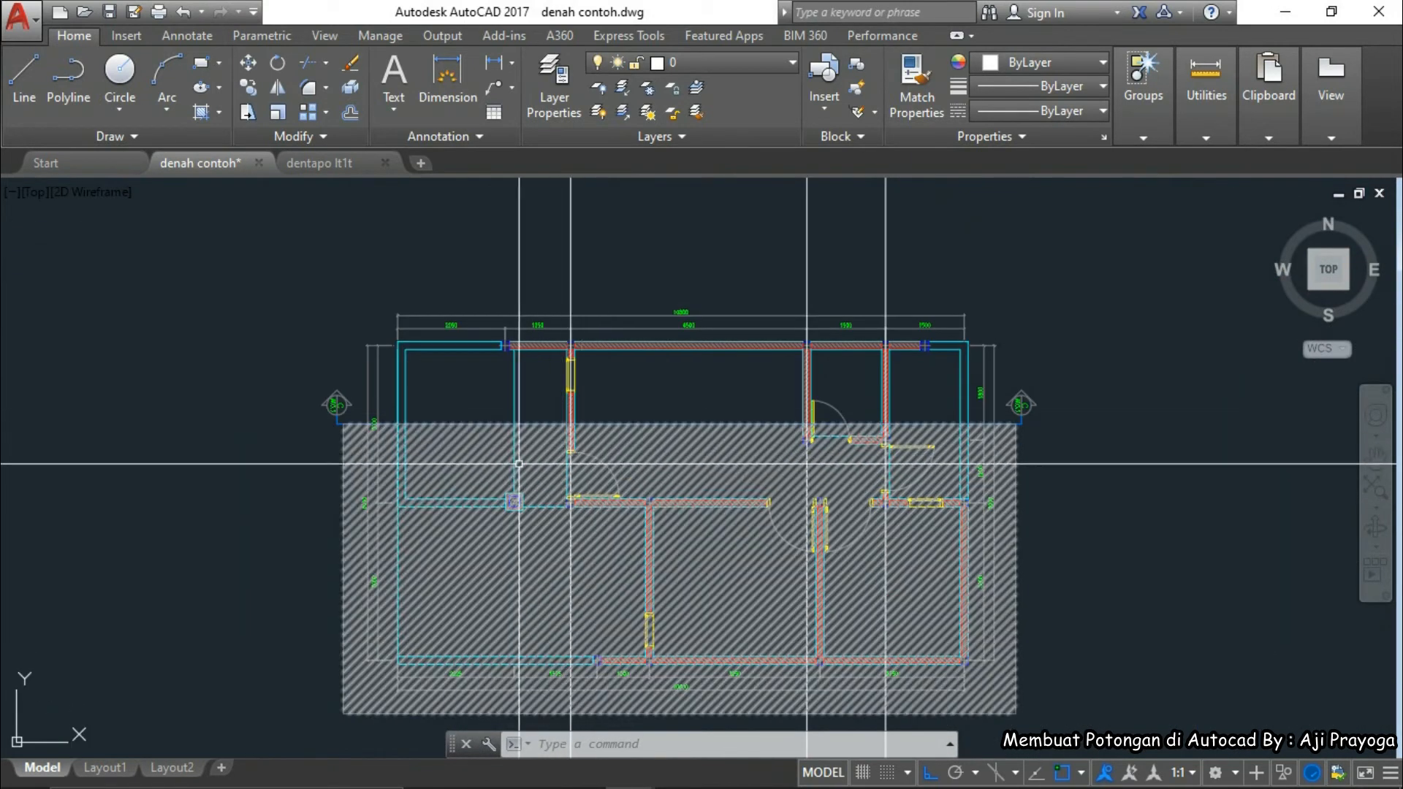
{"action": "scroll", "coordinate": [519, 463], "scroll_direction": "up", "scroll_amount": 3}
{"action": "scroll", "coordinate": [512, 468], "scroll_direction": "down", "scroll_amount": 2}
{"action": "type", "text": "Xl"}
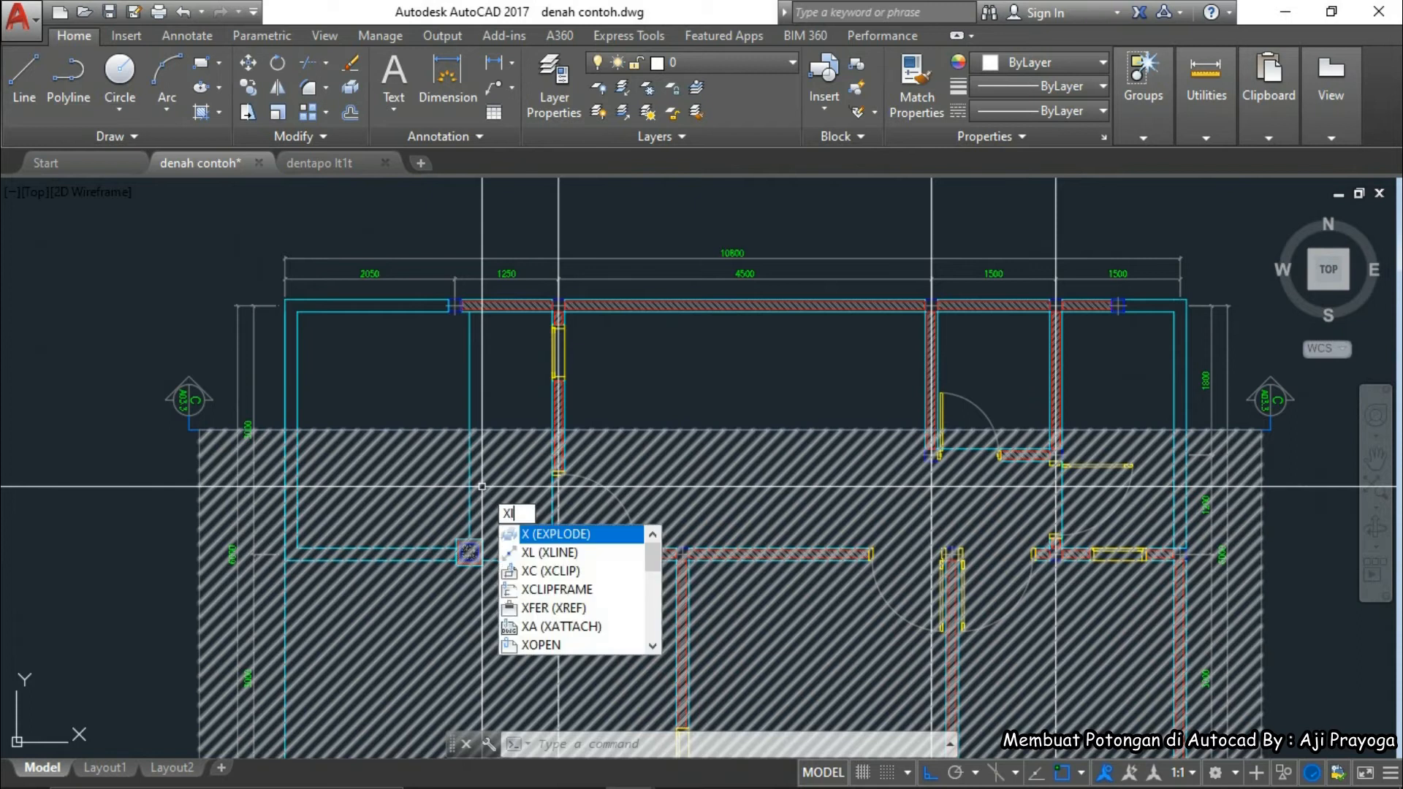
{"action": "key", "text": "Return"}
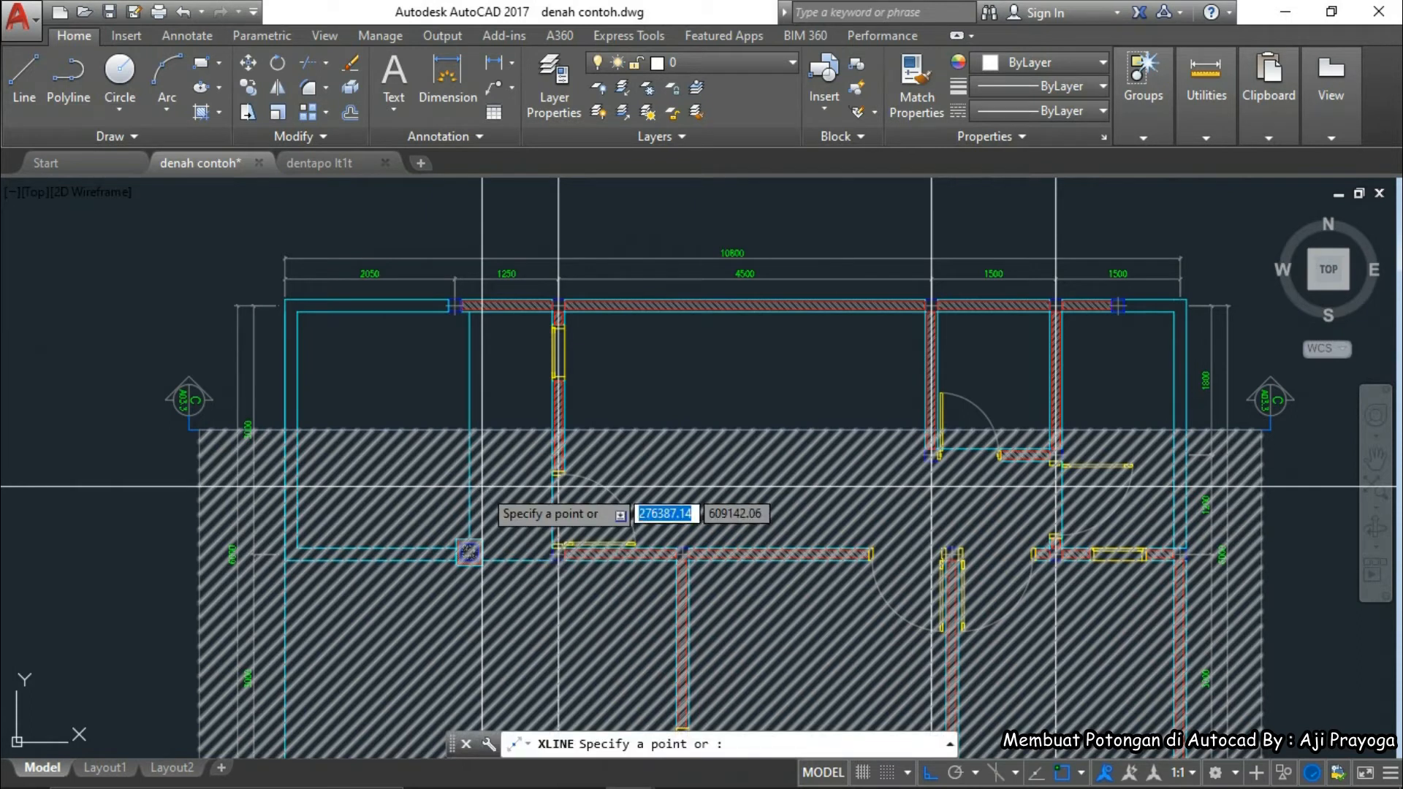
{"action": "type", "text": "v"}
{"action": "key", "text": "Return"}
{"action": "scroll", "coordinate": [466, 371], "scroll_direction": "up", "scroll_amount": 5}
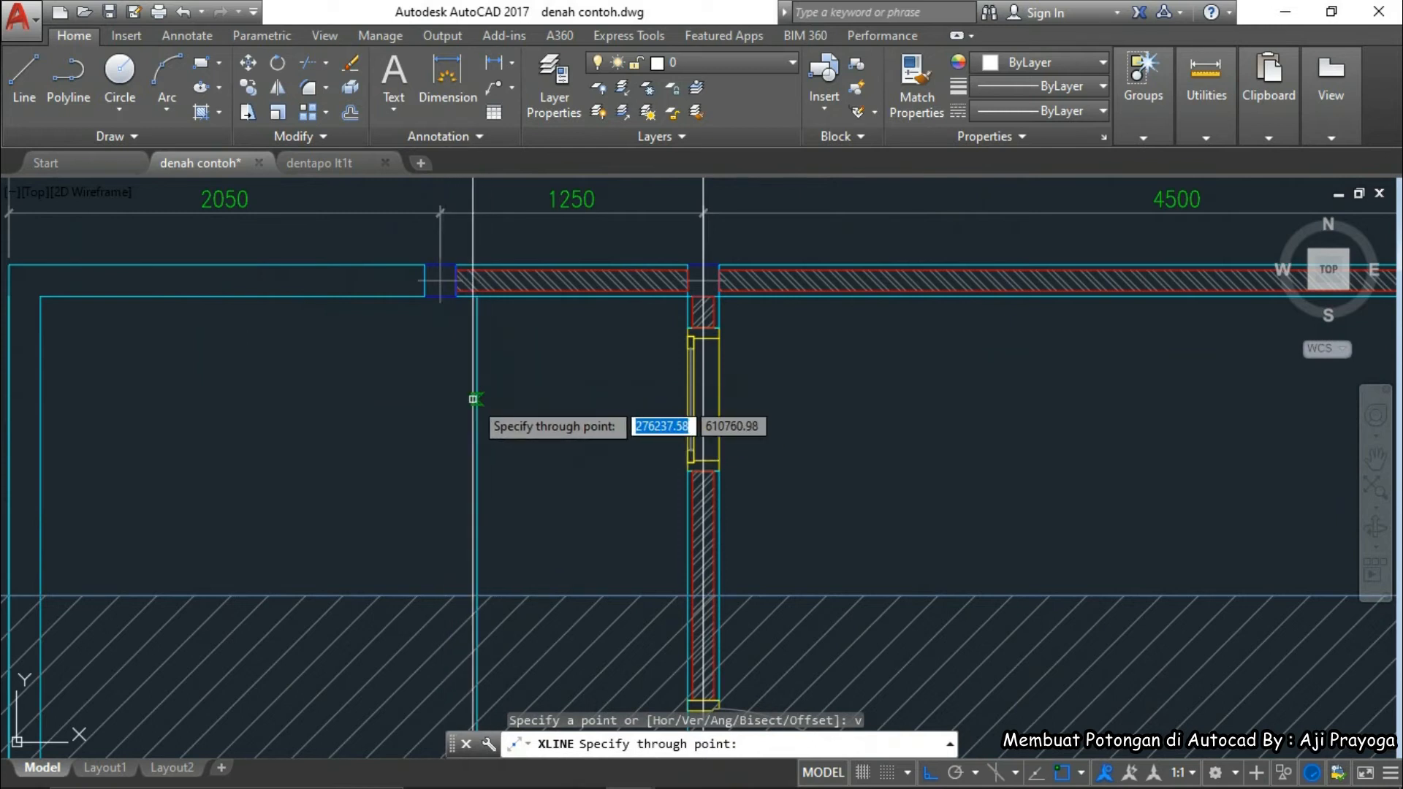
{"action": "left_click", "coordinate": [472, 399]}
{"action": "key", "text": "Escape"}
{"action": "key", "text": "Escape"}
- Examine where the new vertical construction line passes outside the first wall and foundation in the section
{"action": "scroll", "coordinate": [467, 361], "scroll_direction": "down", "scroll_amount": 8}
{"action": "middle_click_drag", "start_coordinate": [521, 577], "coordinate": [449, 220]}
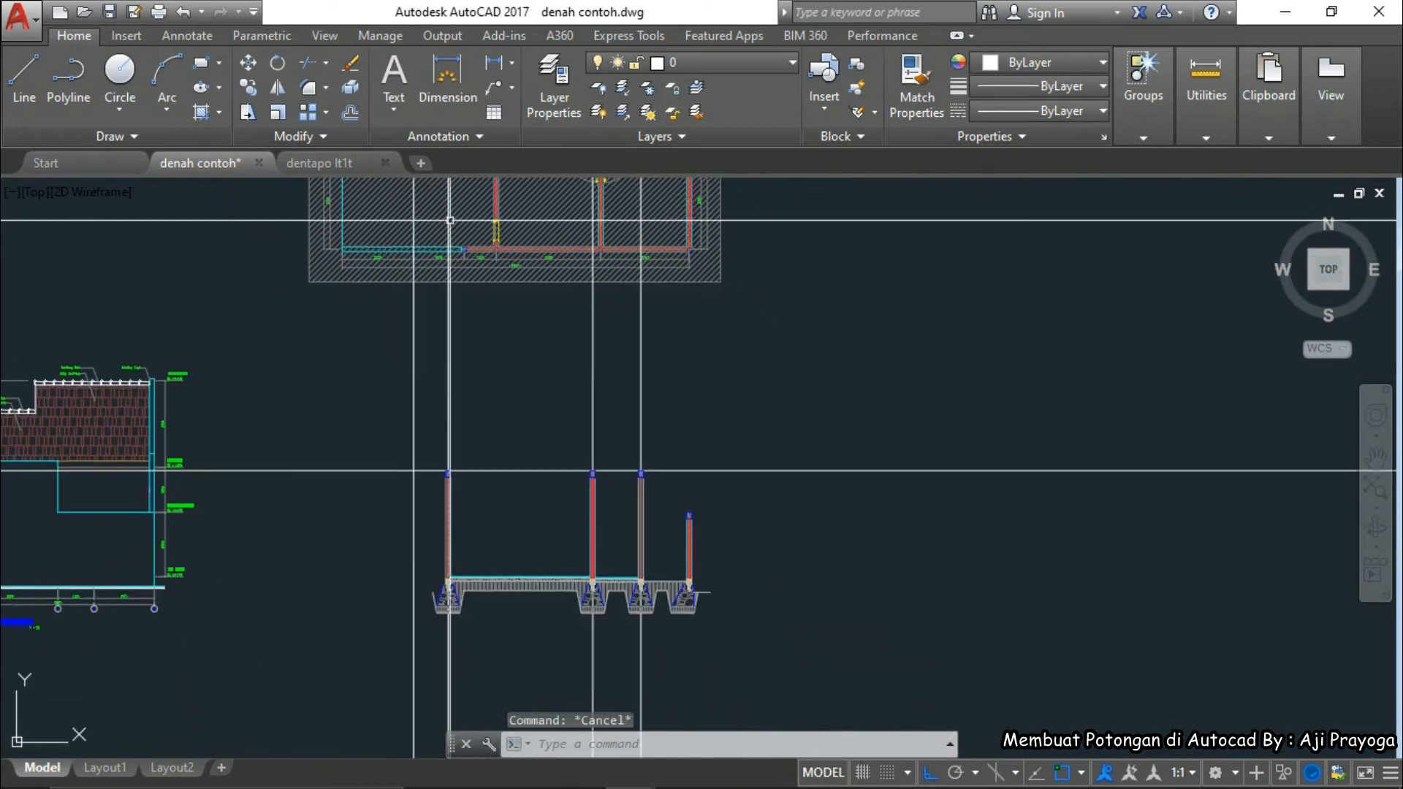
{"action": "scroll", "coordinate": [409, 587], "scroll_direction": "up", "scroll_amount": 6}
{"action": "scroll", "coordinate": [509, 532], "scroll_direction": "up", "scroll_amount": 2}
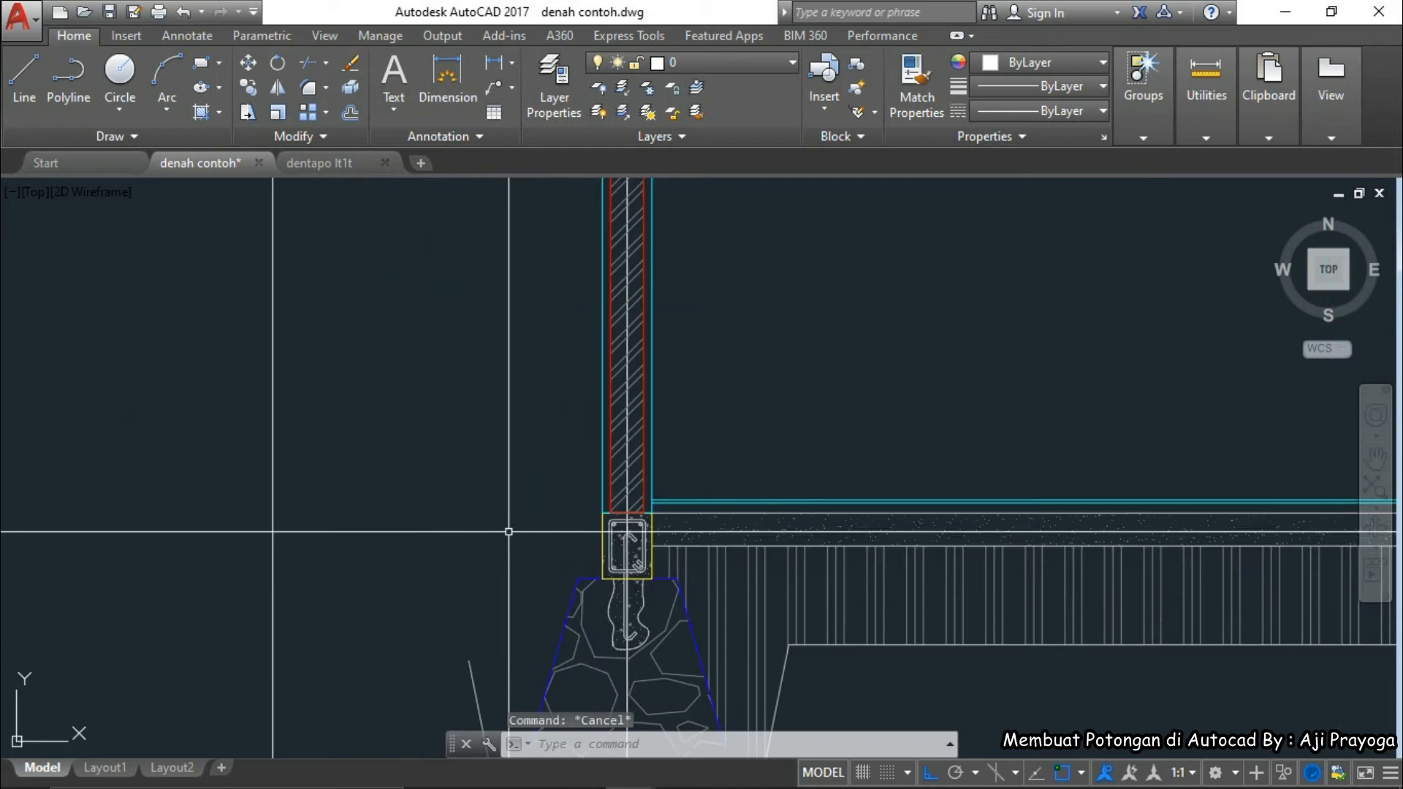
{"action": "middle_click_drag", "start_coordinate": [440, 535], "coordinate": [633, 523]}
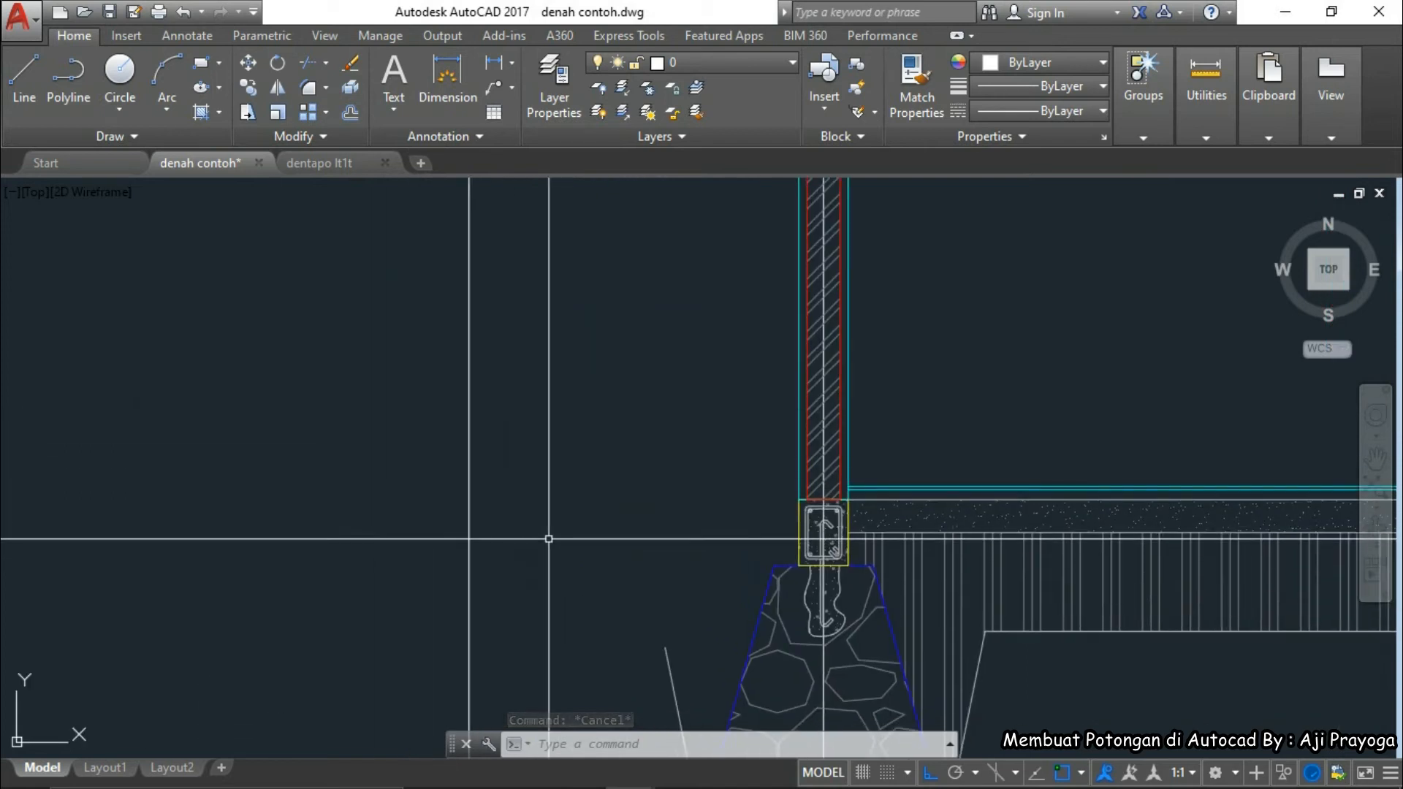
- Mirror the floor finish lines and concrete slab across the outer wall's vertical axis, keeping the originals
{"action": "scroll", "coordinate": [719, 516], "scroll_direction": "up", "scroll_amount": 2}
{"action": "scroll", "coordinate": [775, 526], "scroll_direction": "down", "scroll_amount": 1}
{"action": "middle_click_drag", "start_coordinate": [775, 526], "coordinate": [273, 536]}
{"action": "scroll", "coordinate": [507, 566], "scroll_direction": "up", "scroll_amount": 2}
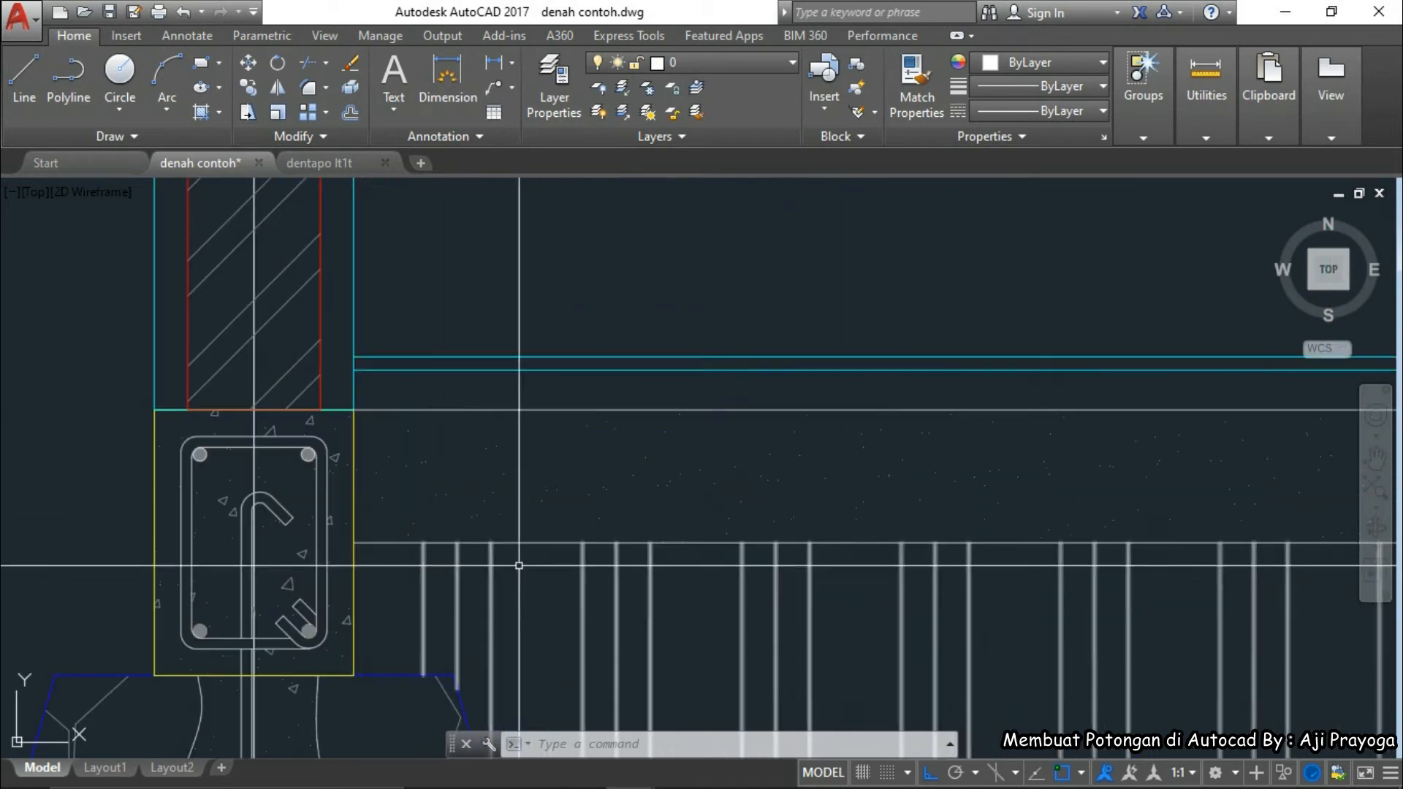
{"action": "left_click", "coordinate": [549, 621]}
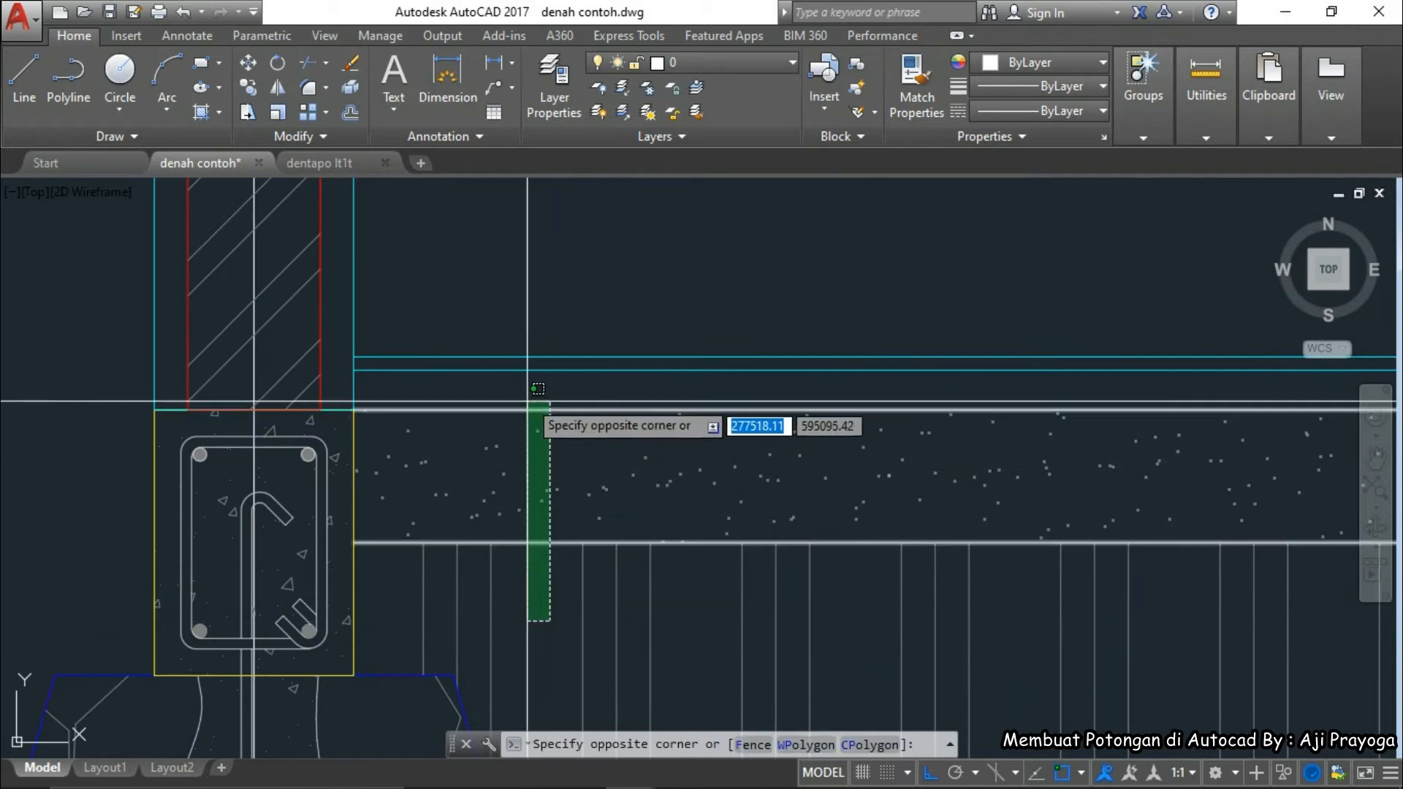
{"action": "left_click", "coordinate": [516, 313]}
{"action": "scroll", "coordinate": [516, 310], "scroll_direction": "down", "scroll_amount": 5}
{"action": "middle_click_drag", "start_coordinate": [616, 587], "coordinate": [636, 476]}
{"action": "type", "text": "mi"}
{"action": "key", "text": "Return"}
{"action": "left_click", "coordinate": [508, 500]}
{"action": "scroll", "coordinate": [509, 500], "scroll_direction": "up", "scroll_amount": 3}
{"action": "scroll", "coordinate": [510, 506], "scroll_direction": "down", "scroll_amount": 5}
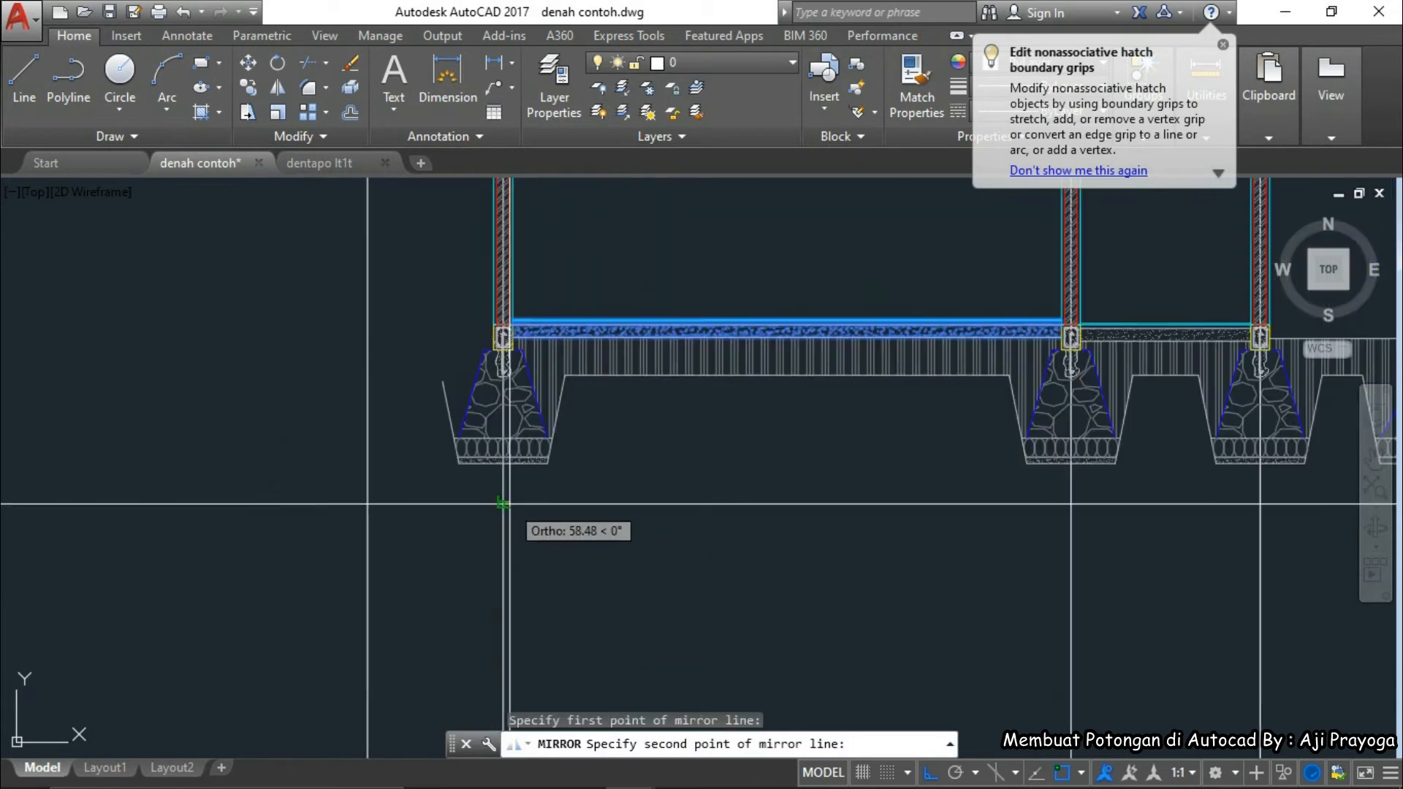
{"action": "left_click", "coordinate": [518, 615]}
{"action": "key", "text": "Return"}
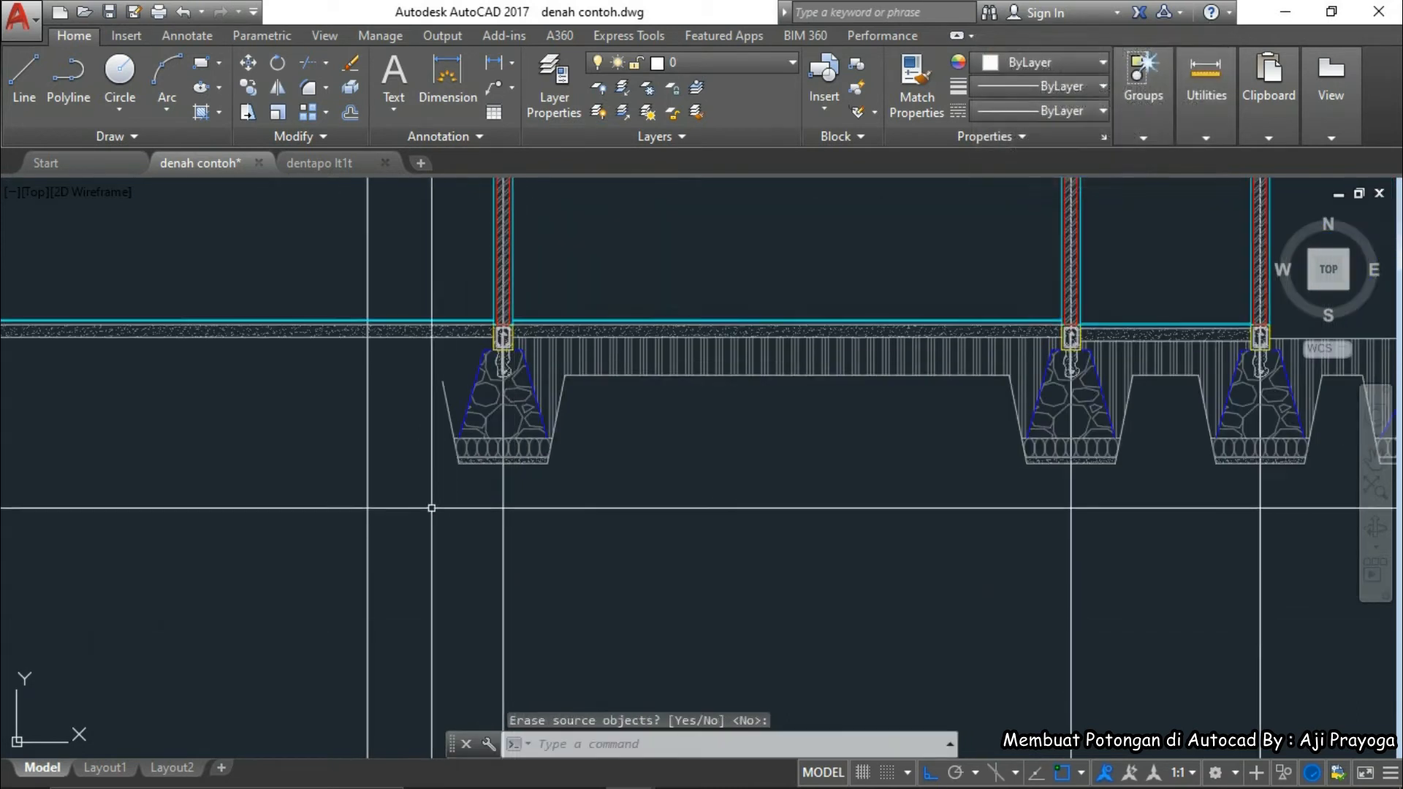
{"action": "middle_click_drag", "start_coordinate": [432, 508], "coordinate": [474, 618]}
{"action": "left_click", "coordinate": [307, 477]}
{"action": "left_click", "coordinate": [282, 387]}
{"action": "middle_click_drag", "start_coordinate": [282, 384], "coordinate": [385, 431]}
{"action": "type", "text": "m"}
{"action": "key", "text": "Return"}
{"action": "left_click", "coordinate": [376, 319]}
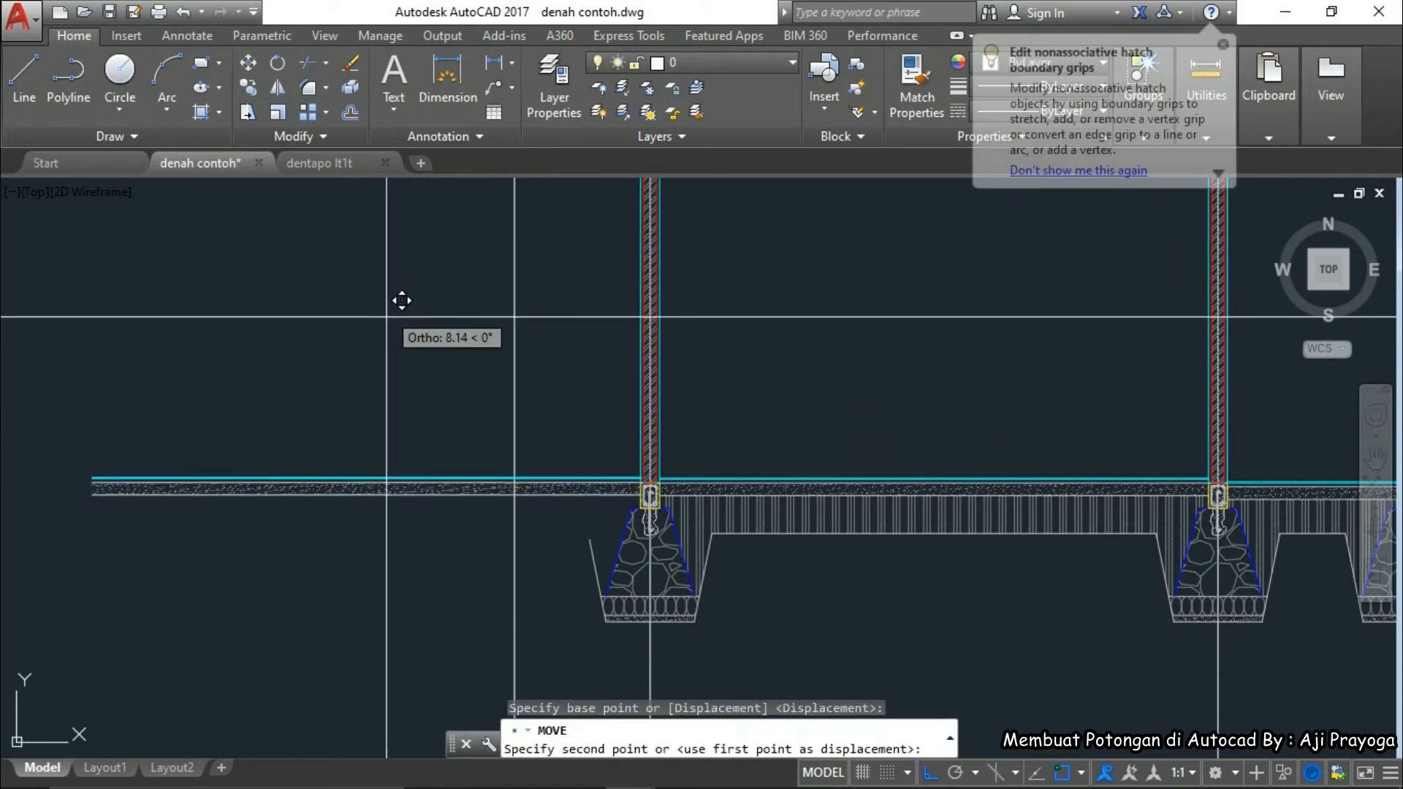
{"action": "key", "text": "Escape"}
- Check the floor level noted under the TERAS label in the floor plan
{"action": "scroll", "coordinate": [793, 464], "scroll_direction": "down", "scroll_amount": 5}
{"action": "scroll", "coordinate": [135, 449], "scroll_direction": "up", "scroll_amount": 6}
{"action": "scroll", "coordinate": [135, 449], "scroll_direction": "down", "scroll_amount": 8}
{"action": "scroll", "coordinate": [430, 546], "scroll_direction": "up", "scroll_amount": 10}
{"action": "scroll", "coordinate": [438, 512], "scroll_direction": "up", "scroll_amount": 3}
{"action": "scroll", "coordinate": [512, 505], "scroll_direction": "down", "scroll_amount": 5}
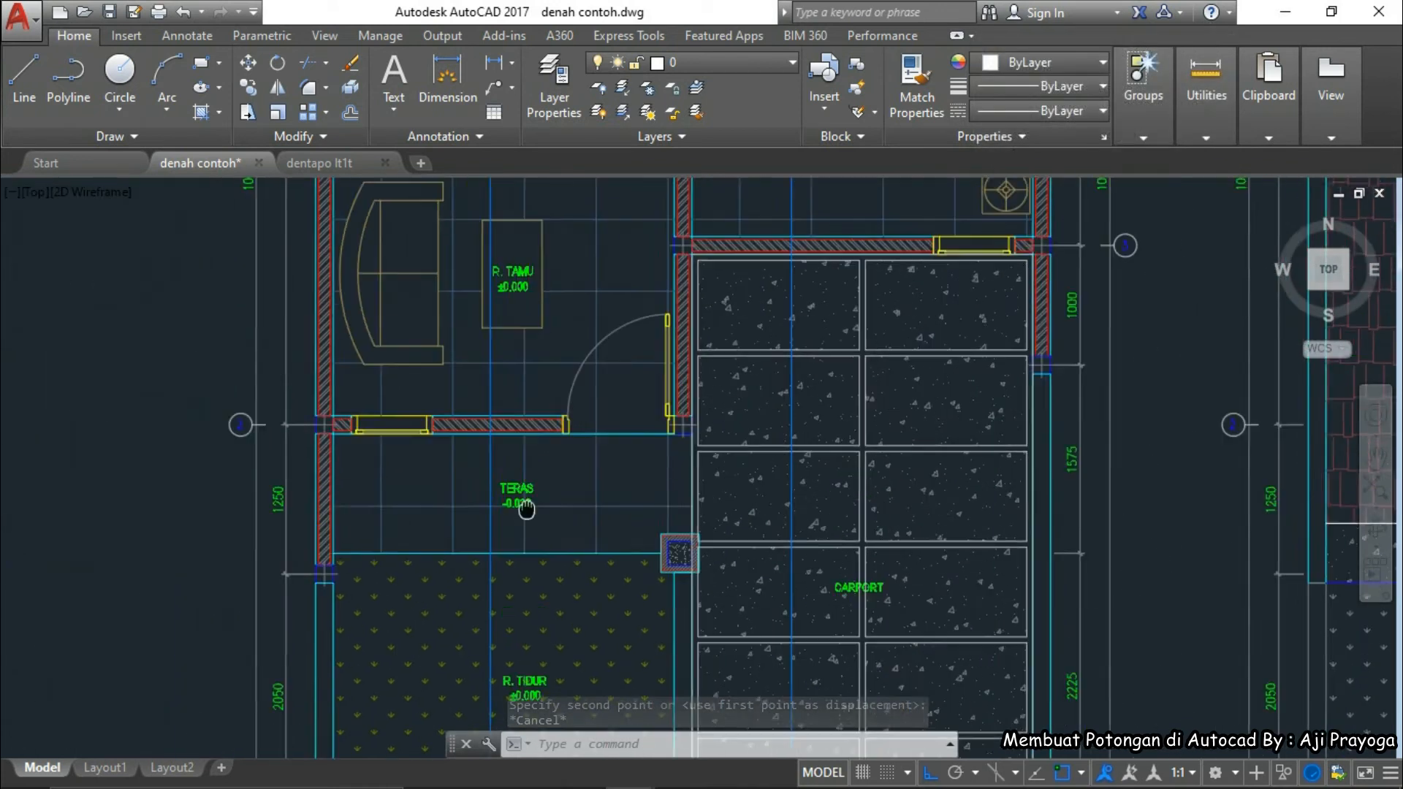
{"action": "scroll", "coordinate": [505, 497], "scroll_direction": "up", "scroll_amount": 7}
{"action": "scroll", "coordinate": [407, 500], "scroll_direction": "down", "scroll_amount": 2}
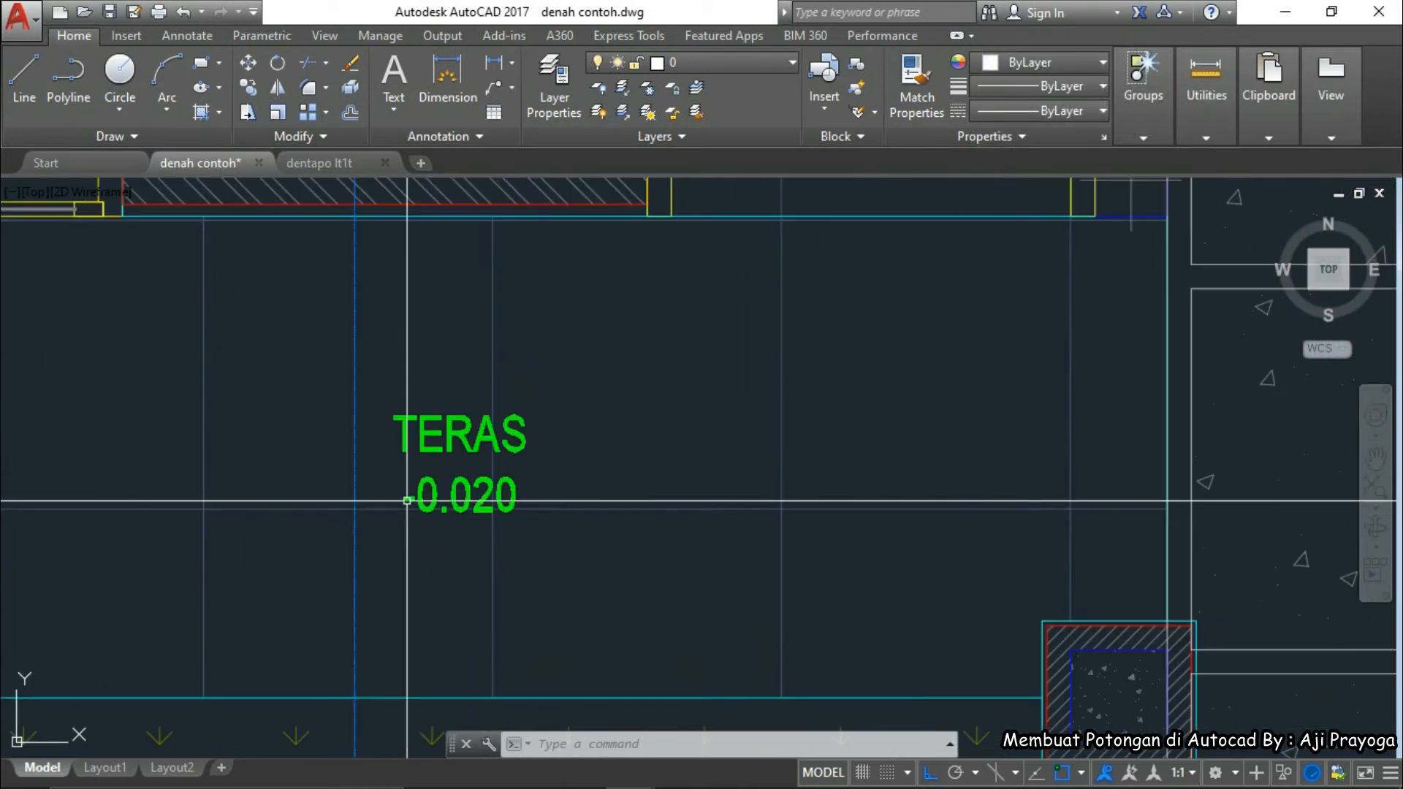
{"action": "scroll", "coordinate": [407, 503], "scroll_direction": "down", "scroll_amount": 10}
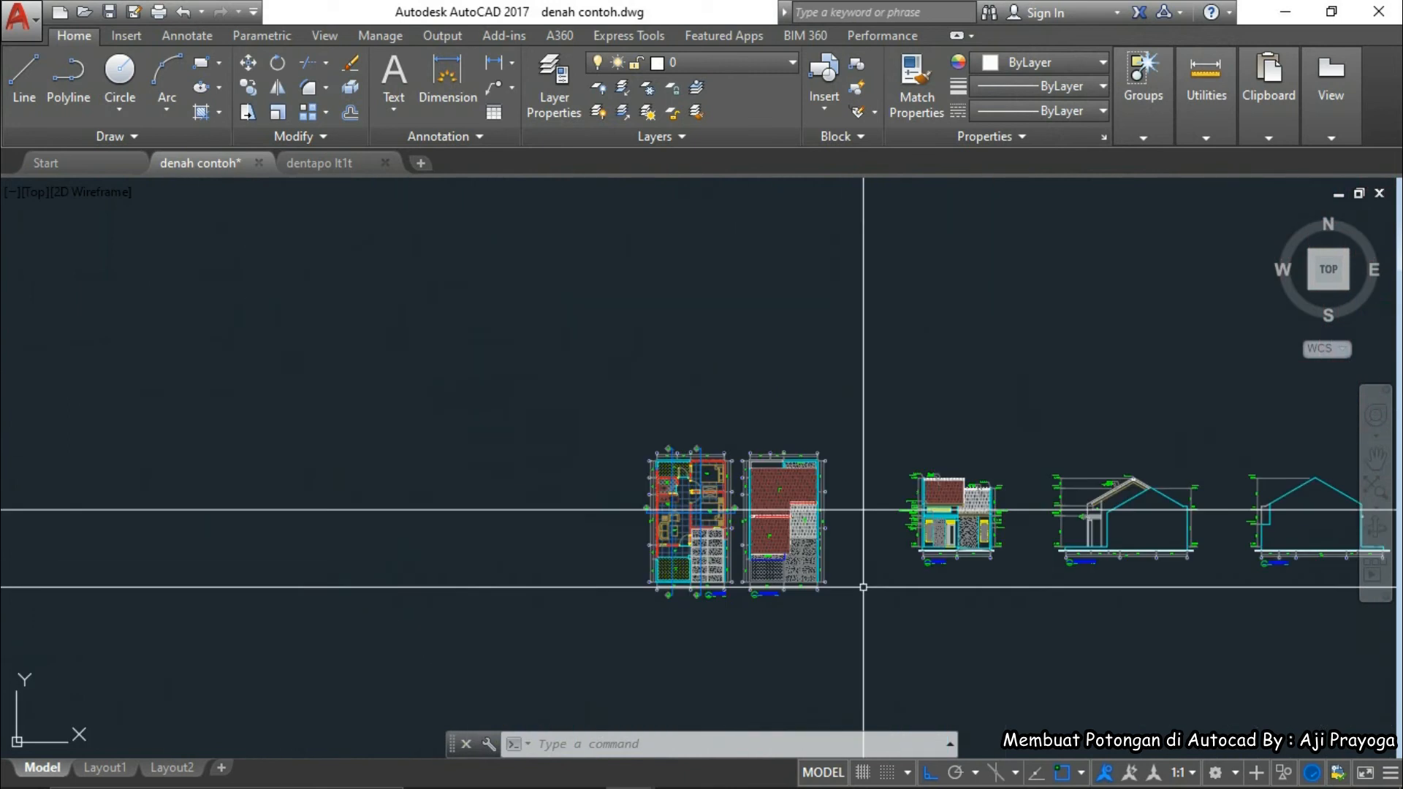
- Move the mirrored terrace floor finish and concrete slab in the section down by 20
{"action": "scroll", "coordinate": [686, 406], "scroll_direction": "up", "scroll_amount": 6}
{"action": "scroll", "coordinate": [410, 385], "scroll_direction": "up", "scroll_amount": 3}
{"action": "middle_click_drag", "start_coordinate": [639, 492], "coordinate": [639, 512]}
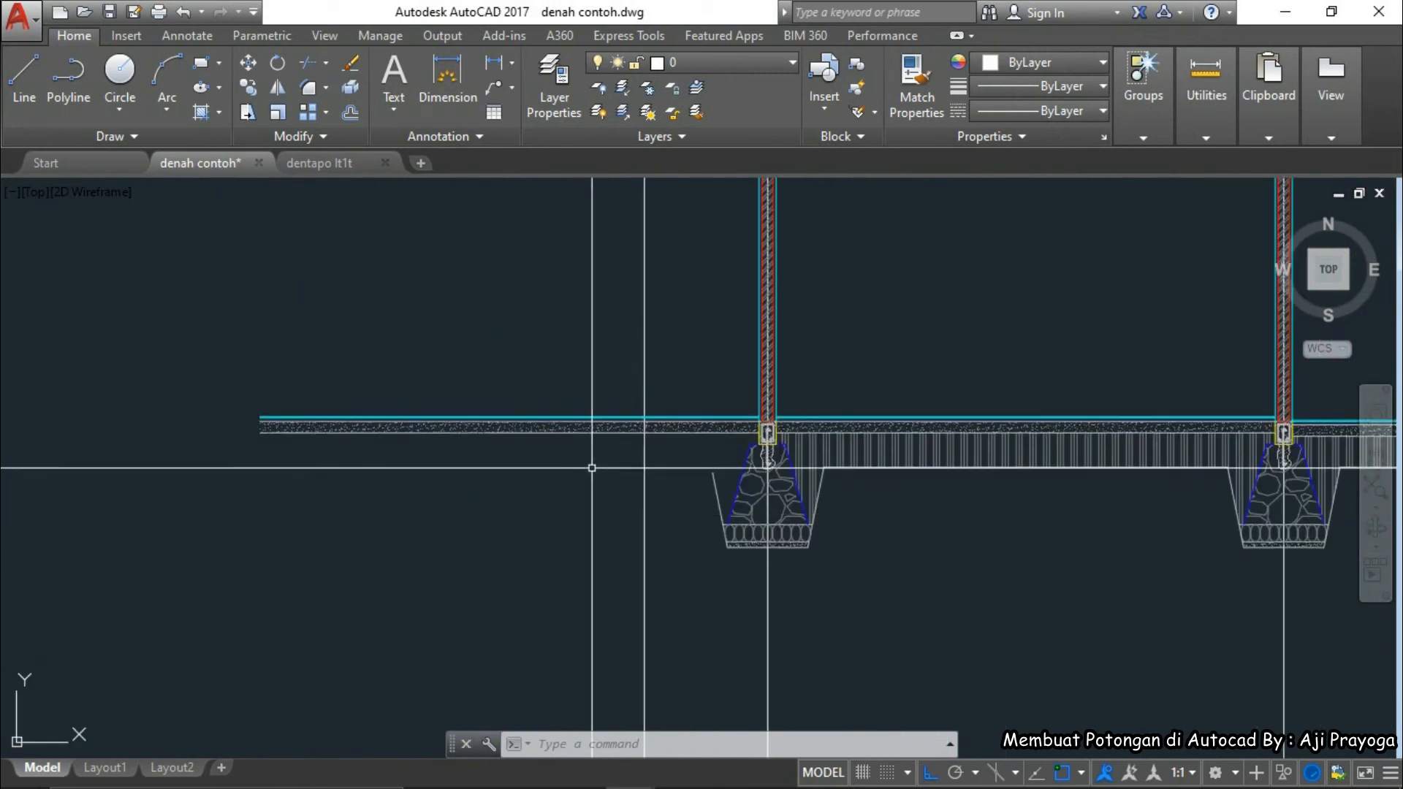
{"action": "scroll", "coordinate": [592, 467], "scroll_direction": "up", "scroll_amount": 2}
{"action": "left_click", "coordinate": [592, 467]}
{"action": "left_click", "coordinate": [529, 329]}
{"action": "middle_click_drag", "start_coordinate": [548, 468], "coordinate": [617, 460]}
{"action": "type", "text": "m"}
{"action": "key", "text": "Return"}
{"action": "left_click", "coordinate": [600, 462]}
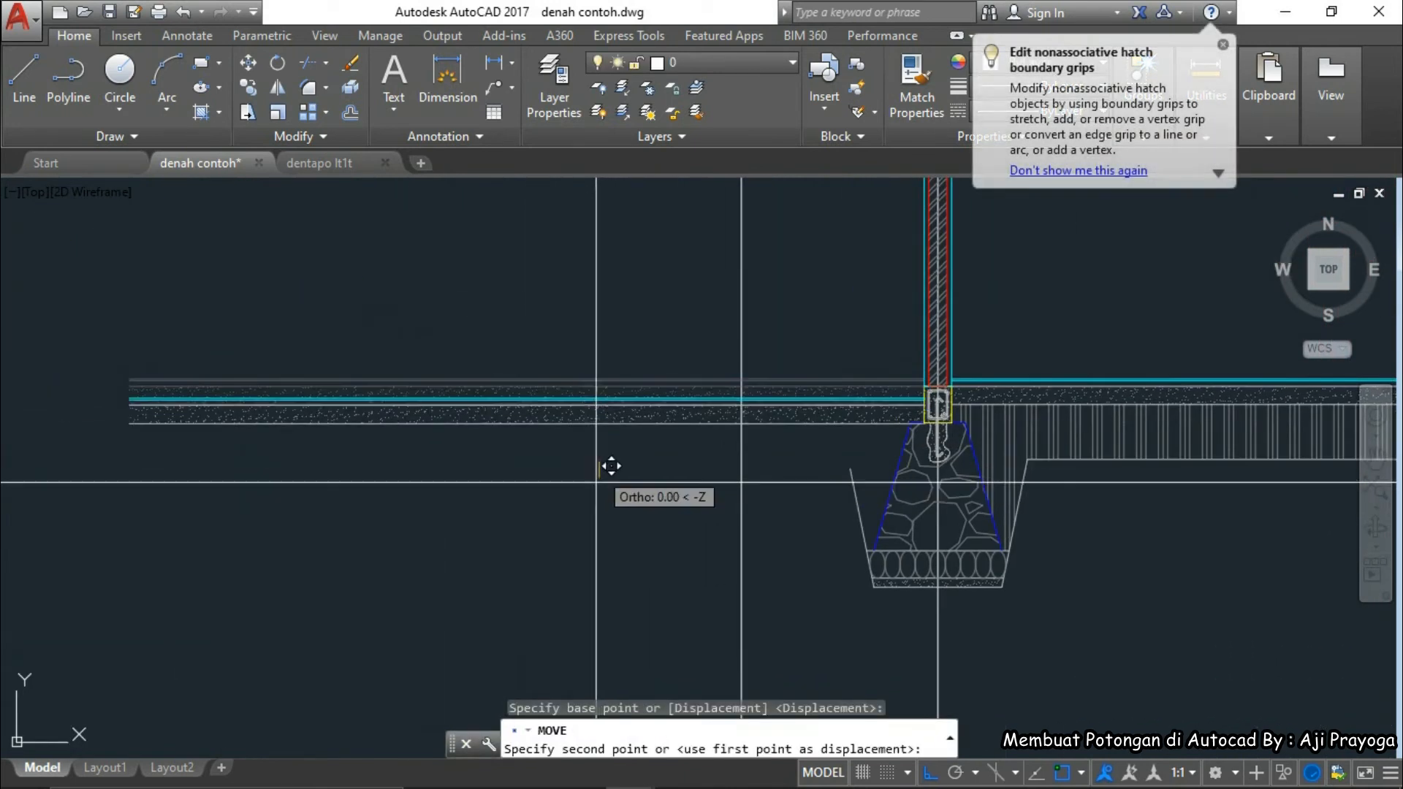
{"action": "type", "text": "20"}
{"action": "key", "text": "Return"}
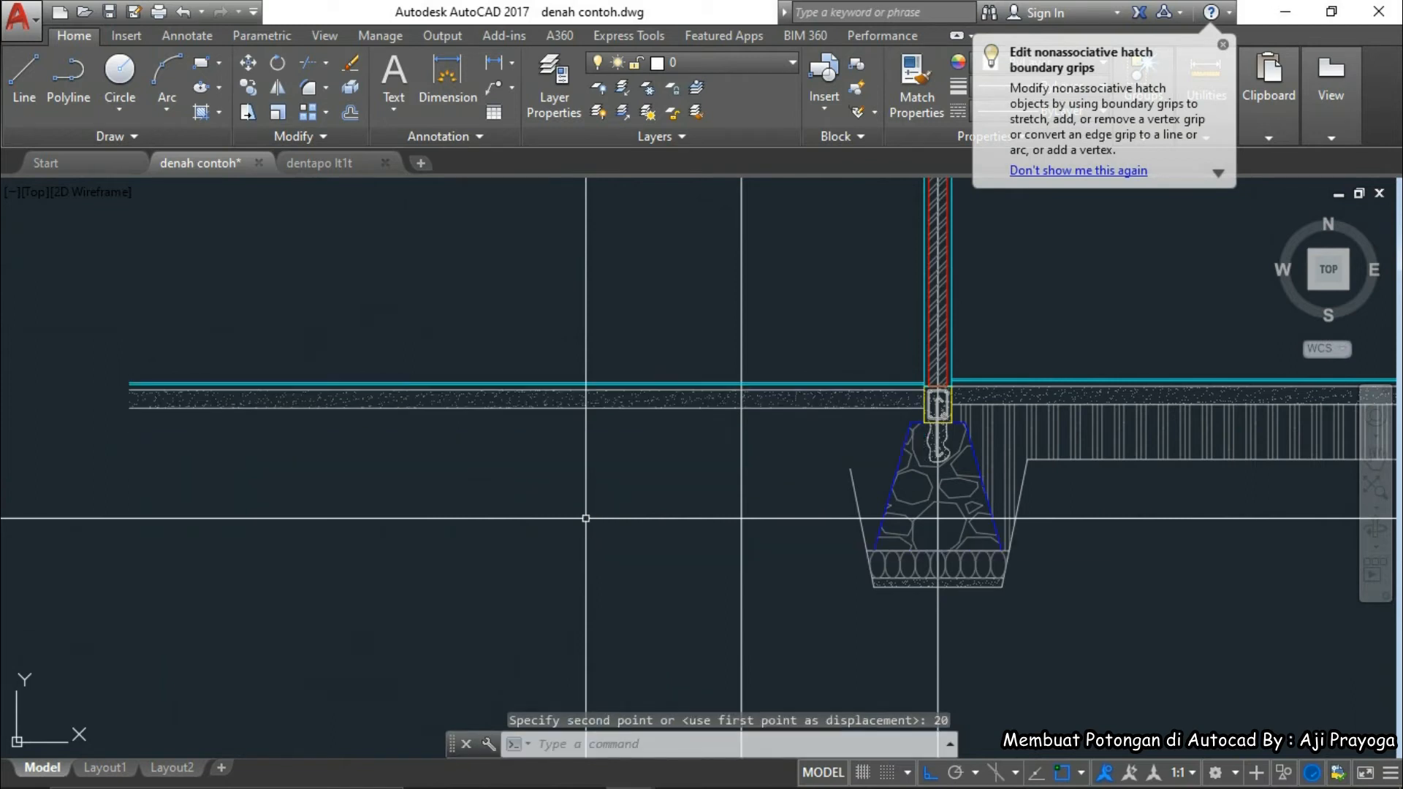
- Trim the terrace floor lines and concrete hatch that extend outward past the vertical line left of the outer wall
{"action": "middle_click_drag", "start_coordinate": [786, 443], "coordinate": [753, 463]}
{"action": "type", "text": "TR"}
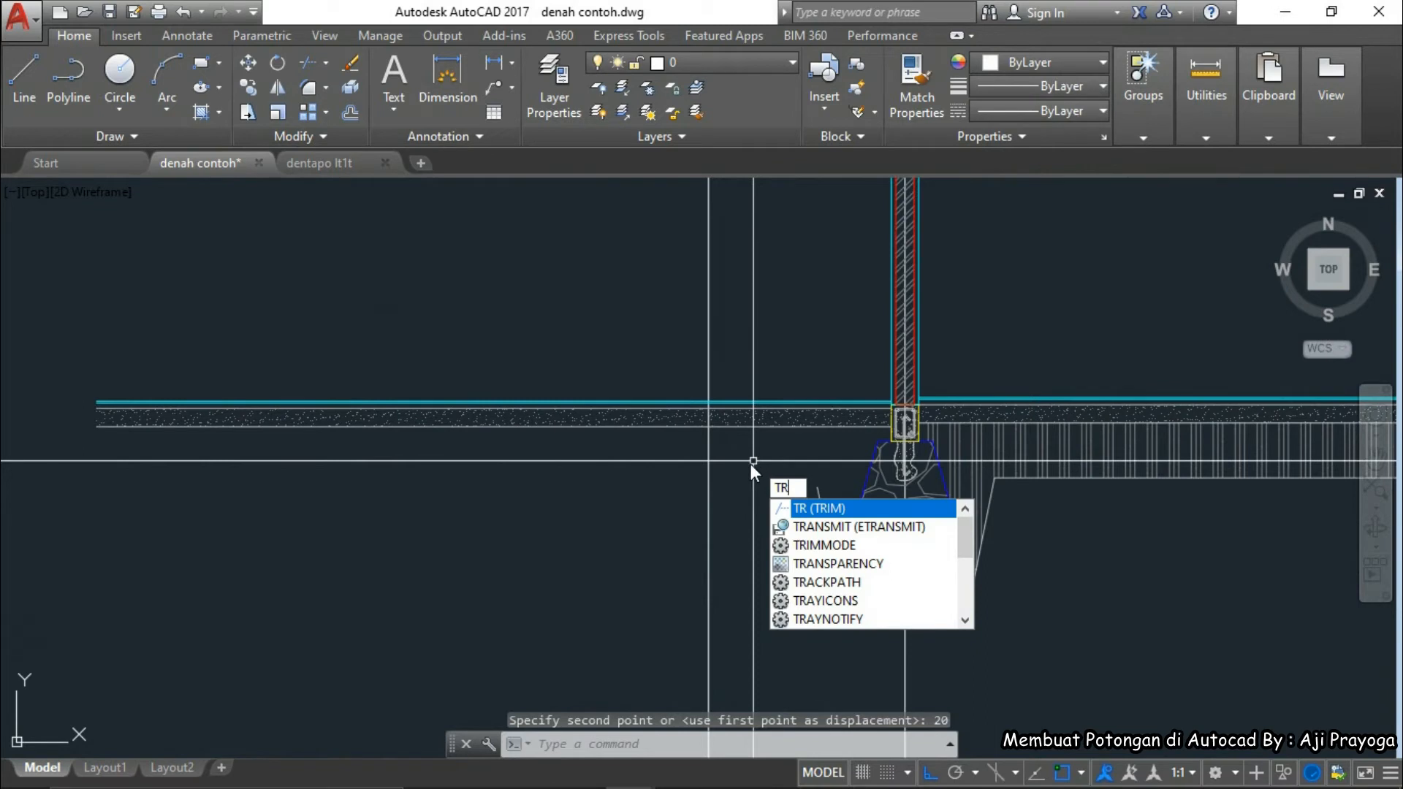
{"action": "key", "text": "Return"}
{"action": "left_click", "coordinate": [751, 486]}
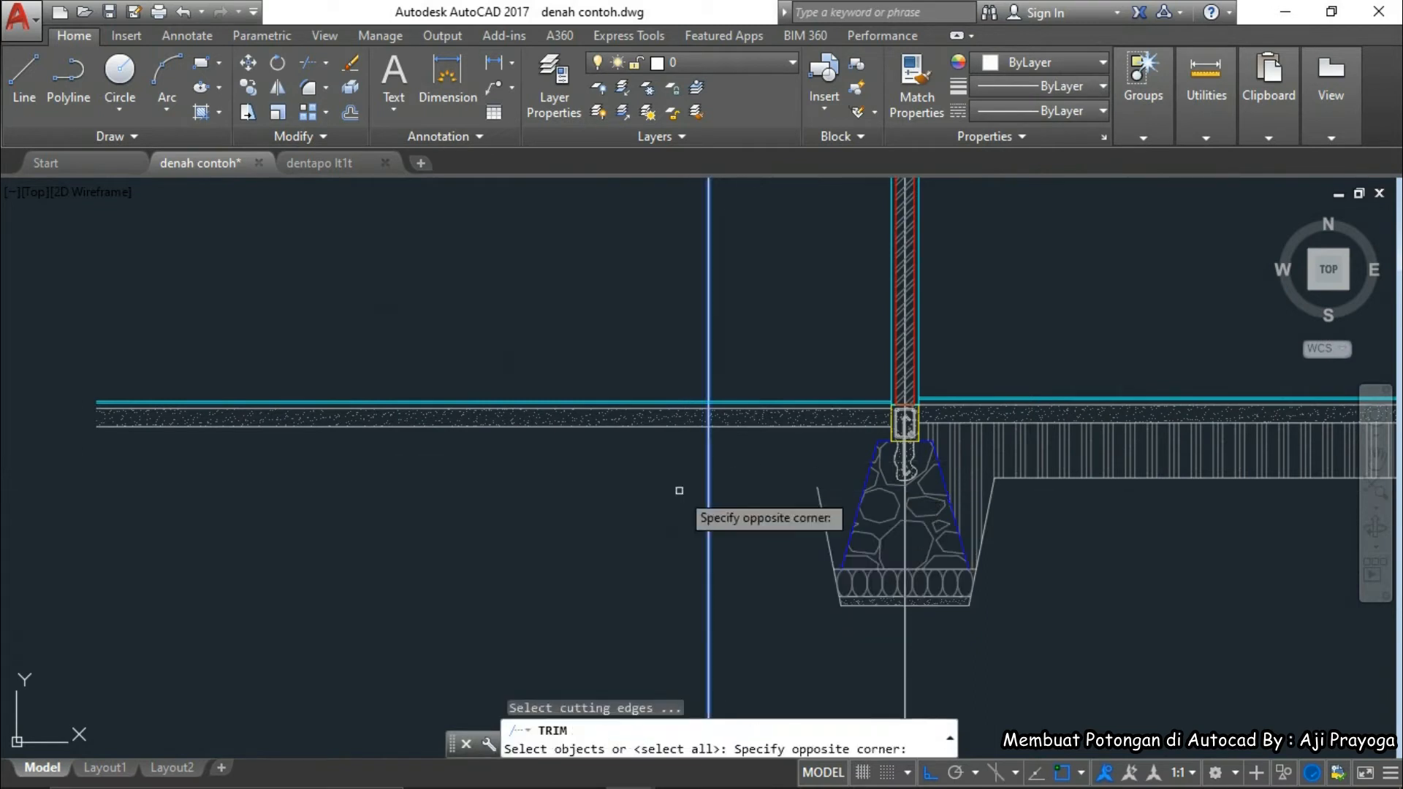
{"action": "left_click", "coordinate": [680, 489]}
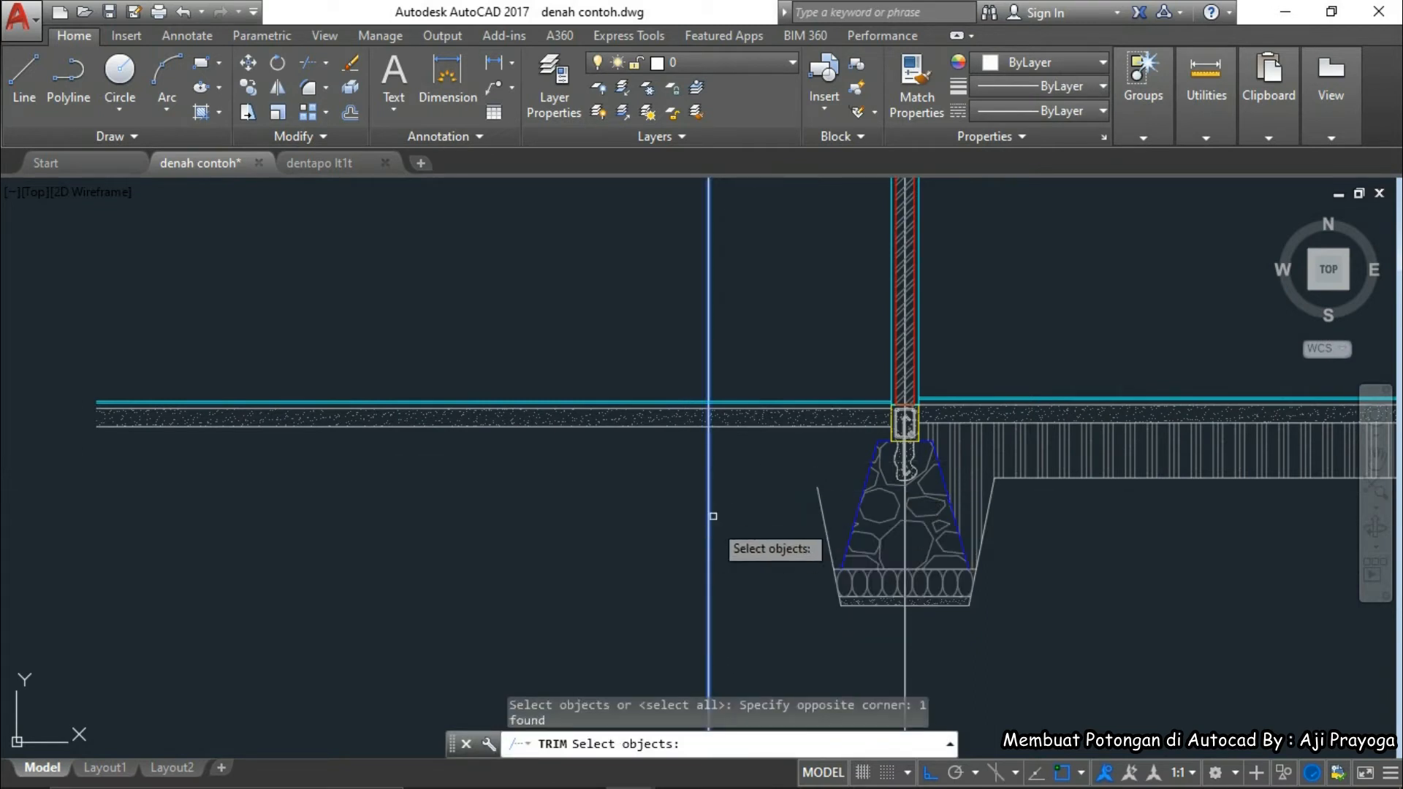
{"action": "middle_click_drag", "start_coordinate": [676, 481], "coordinate": [613, 503]}
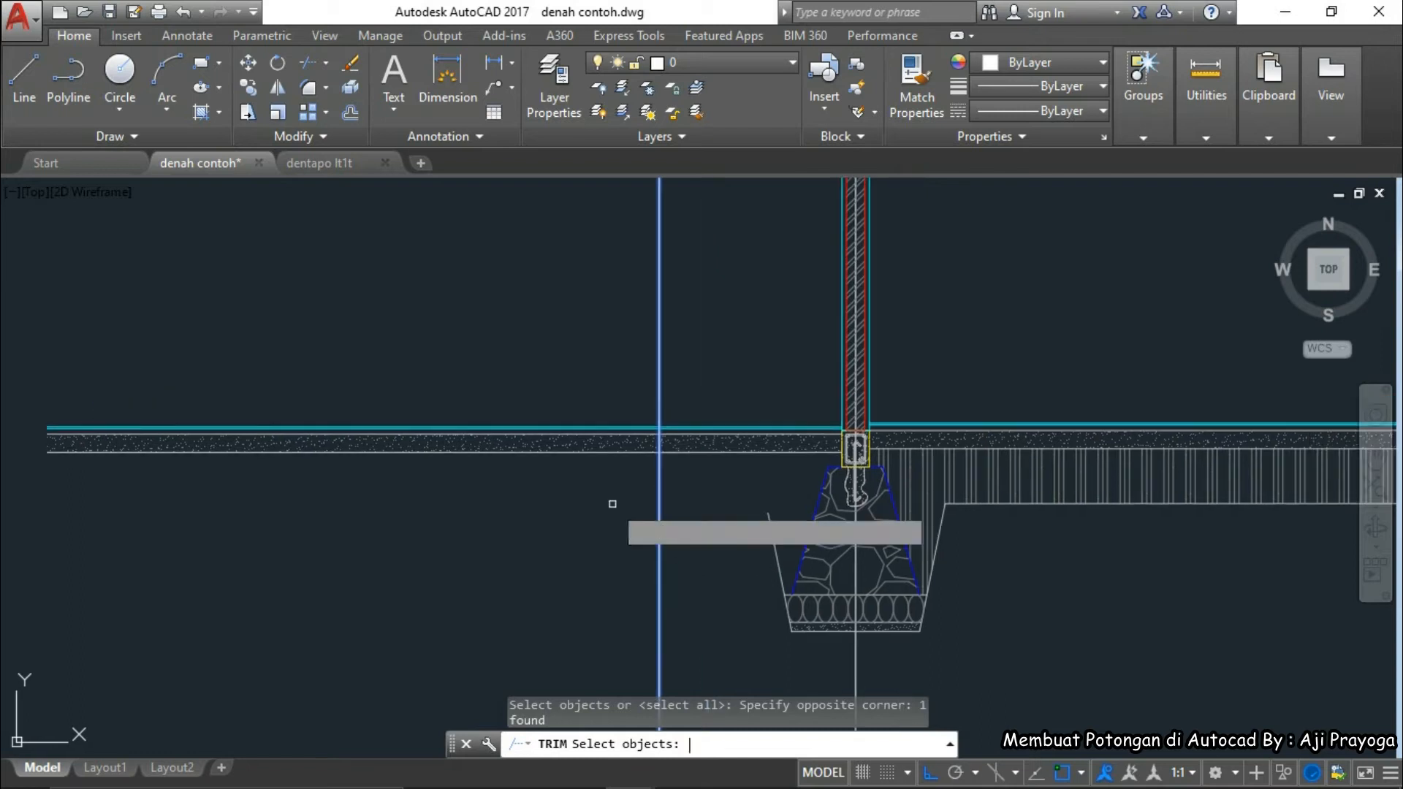
{"action": "key", "text": "Return"}
{"action": "left_click", "coordinate": [563, 508]}
{"action": "left_click", "coordinate": [438, 340]}
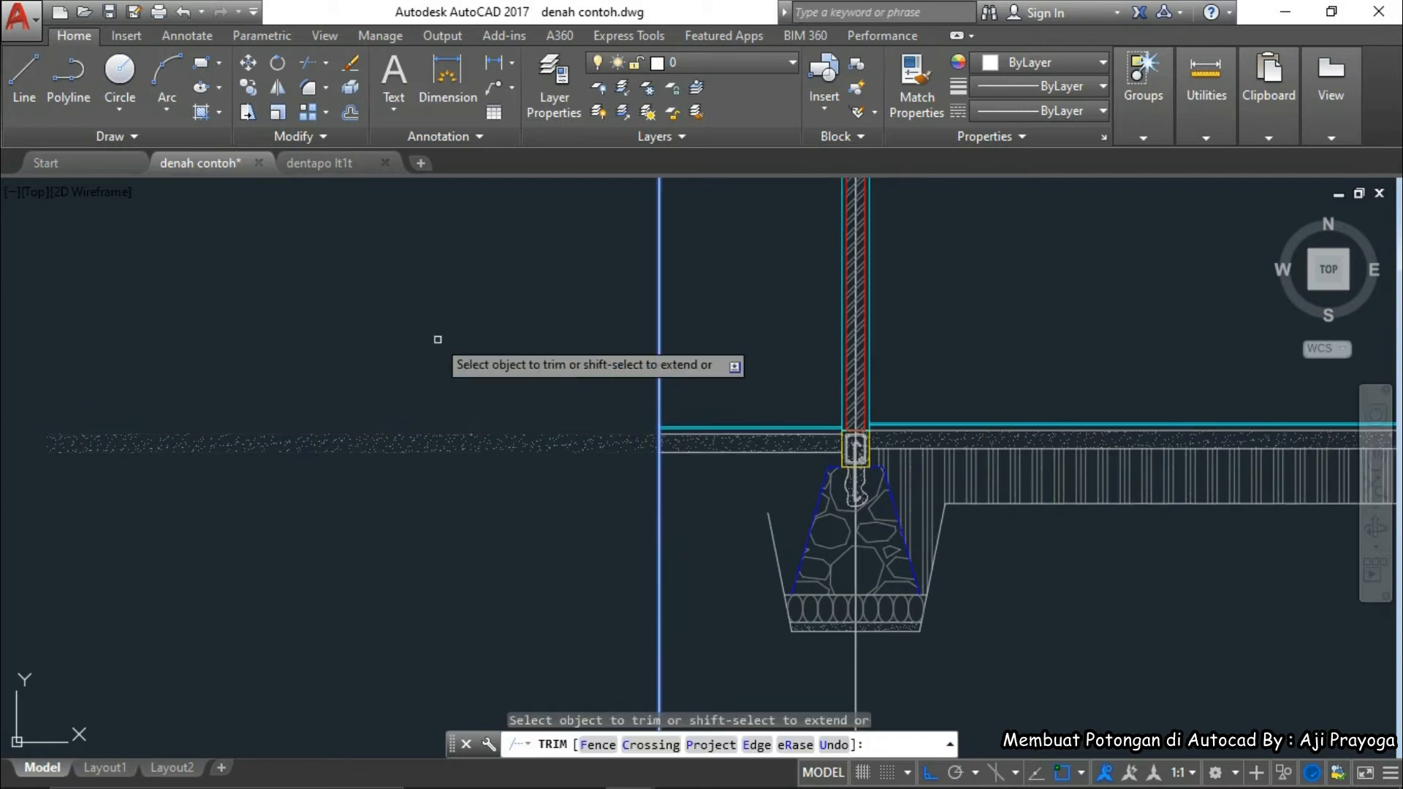
{"action": "left_click", "coordinate": [574, 445]}
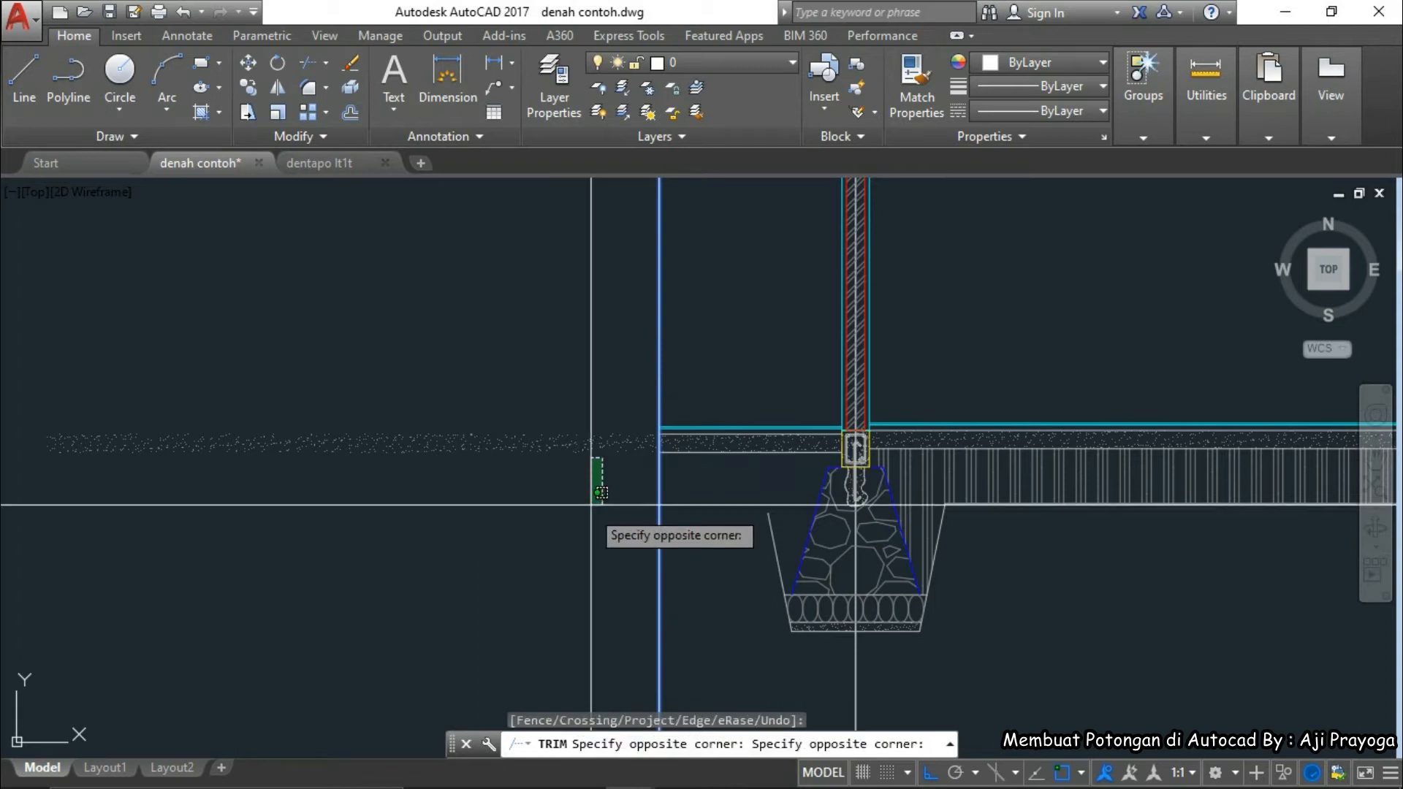
{"action": "left_click", "coordinate": [566, 446]}
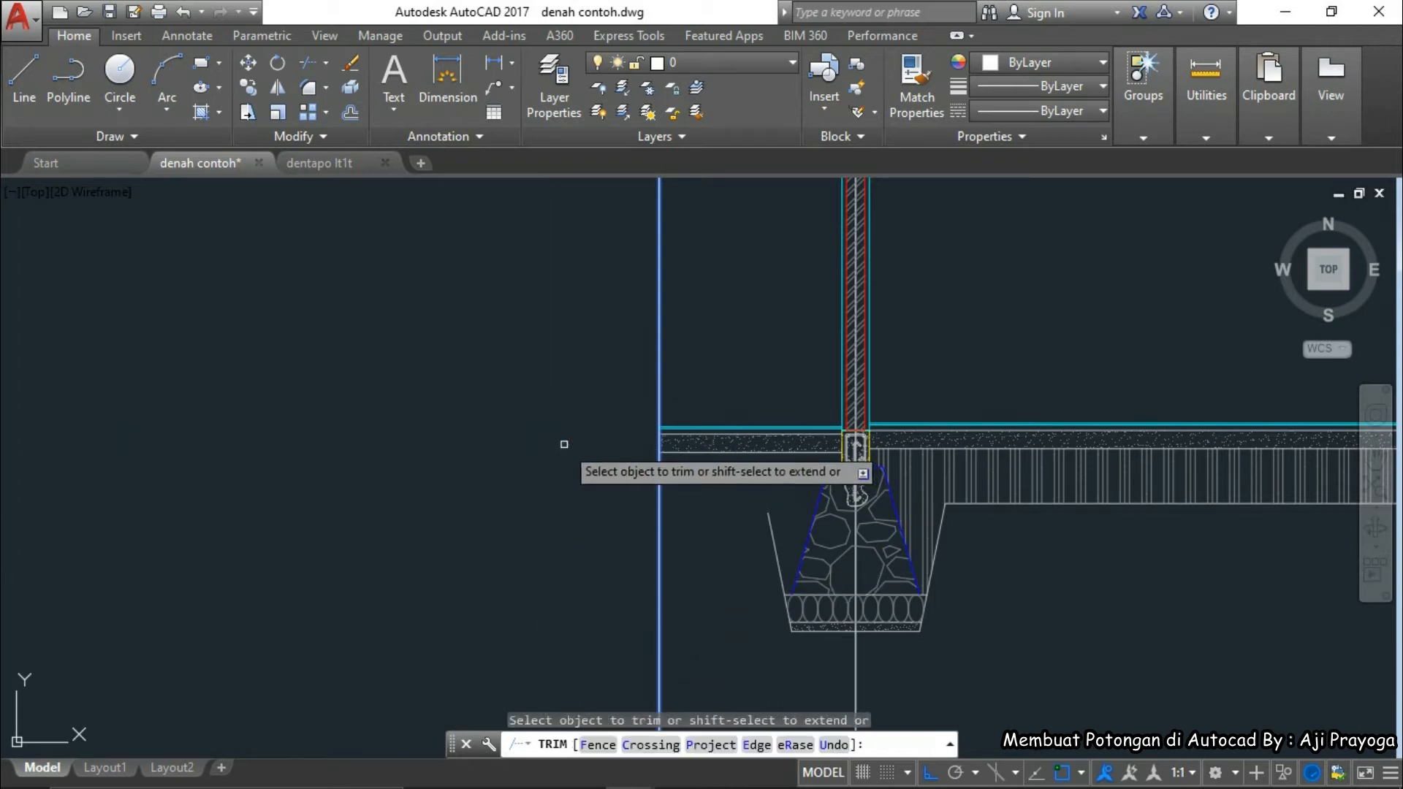
{"action": "key", "text": "Escape"}
{"action": "middle_click_drag", "start_coordinate": [685, 514], "coordinate": [661, 523]}
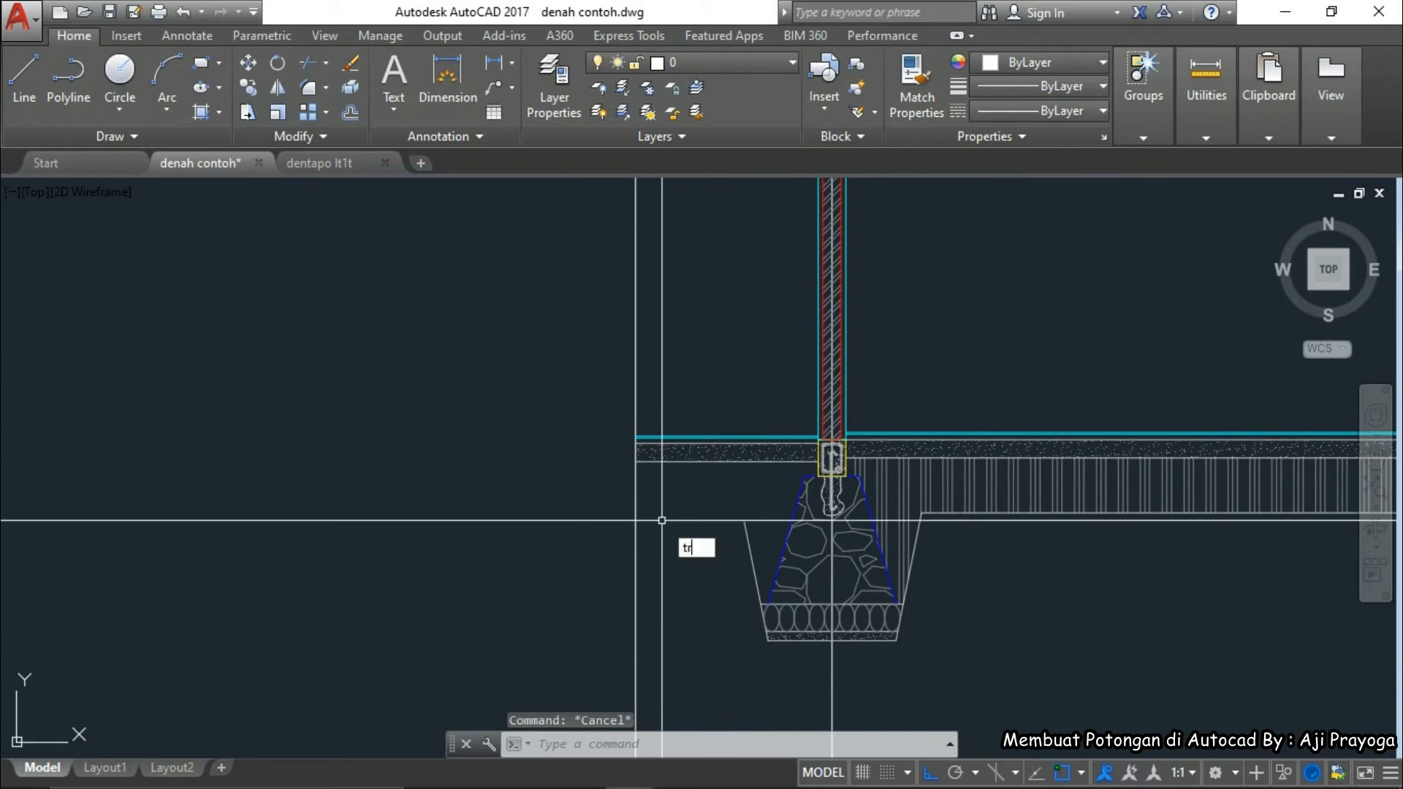
{"action": "key", "text": "Return"}
{"action": "scroll", "coordinate": [644, 439], "scroll_direction": "up", "scroll_amount": 5}
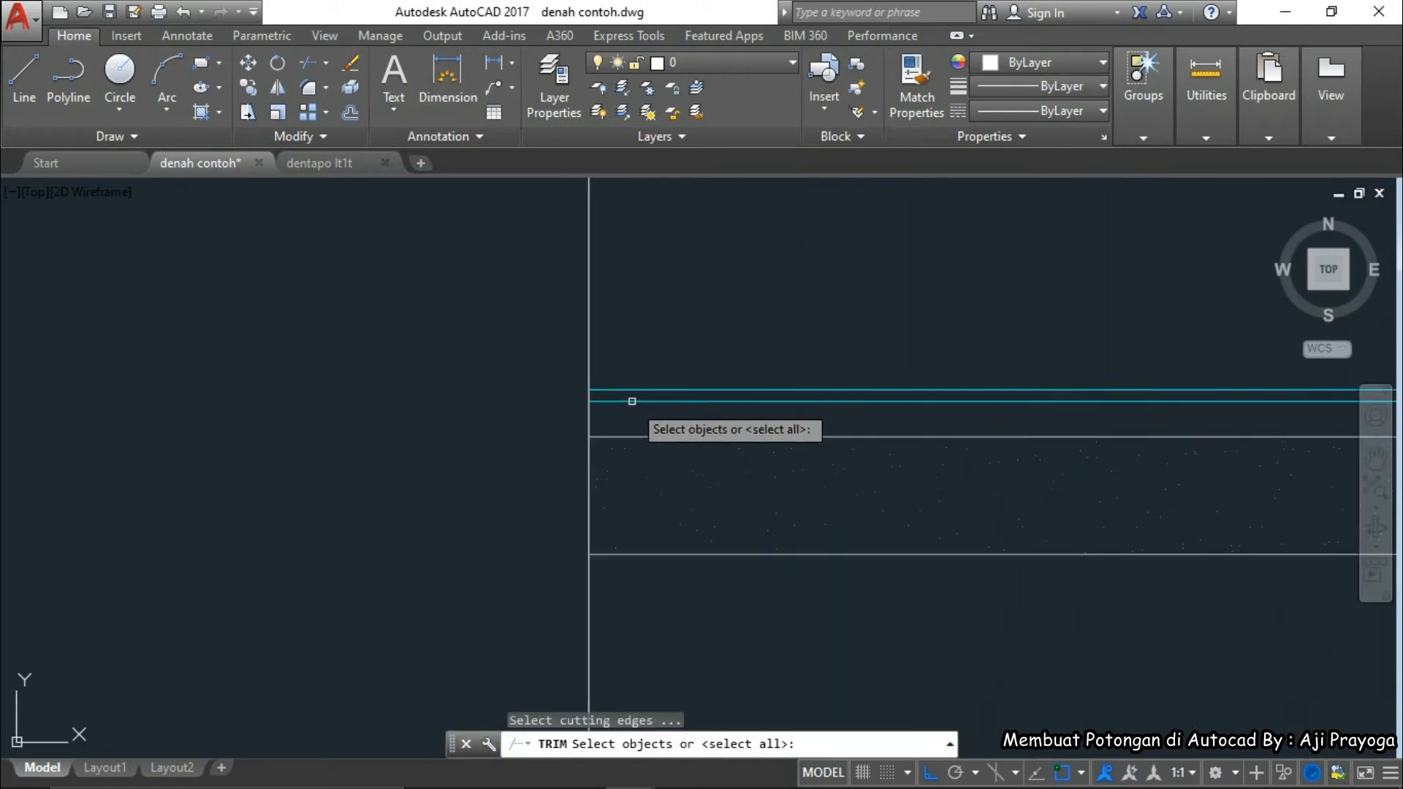
{"action": "scroll", "coordinate": [636, 458], "scroll_direction": "down", "scroll_amount": 2}
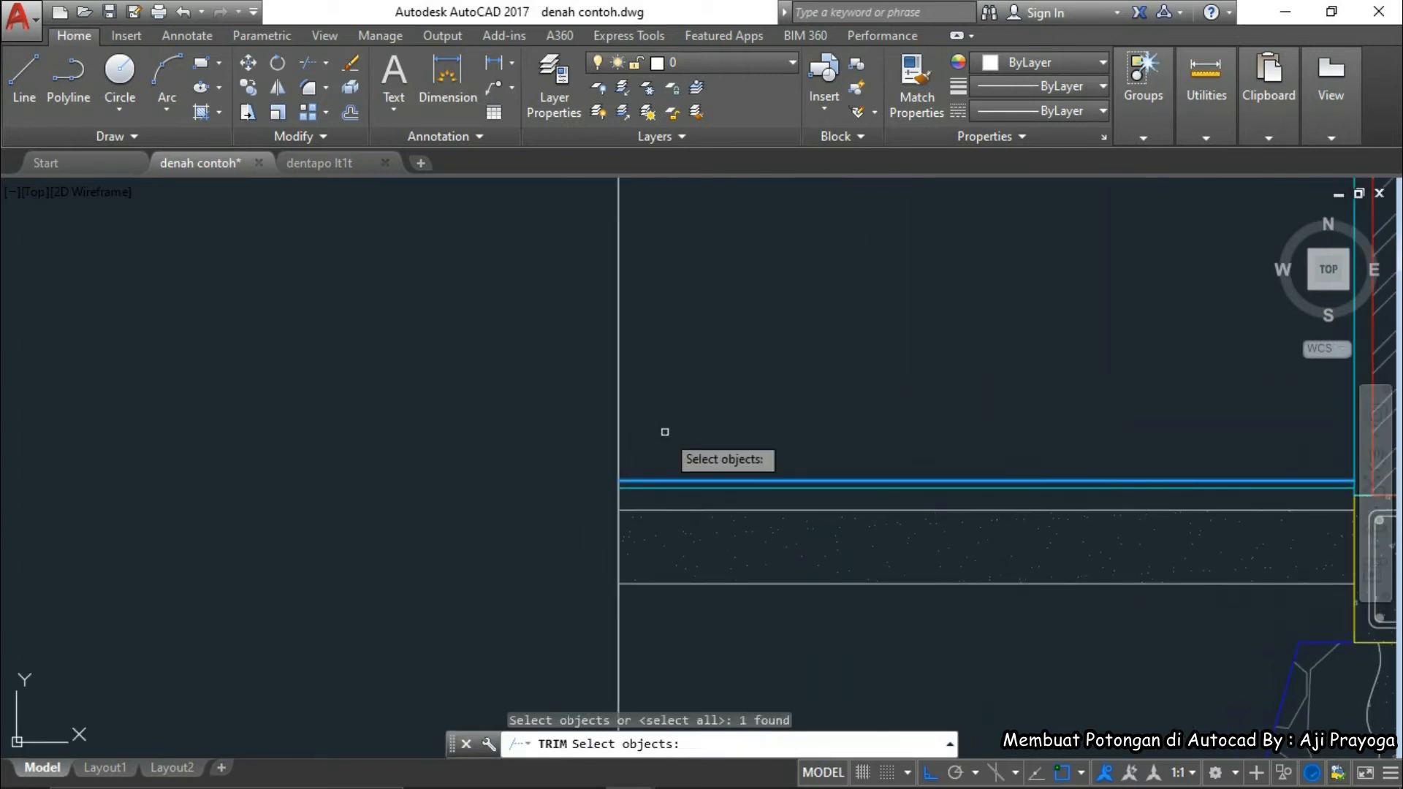
{"action": "key", "text": "Escape"}
- Match the vertical line at the terrace's outer edge to the properties of the cyan floor finish line
{"action": "scroll", "coordinate": [551, 361], "scroll_direction": "down", "scroll_amount": 3}
{"action": "type", "text": "ma"}
{"action": "key", "text": "Return"}
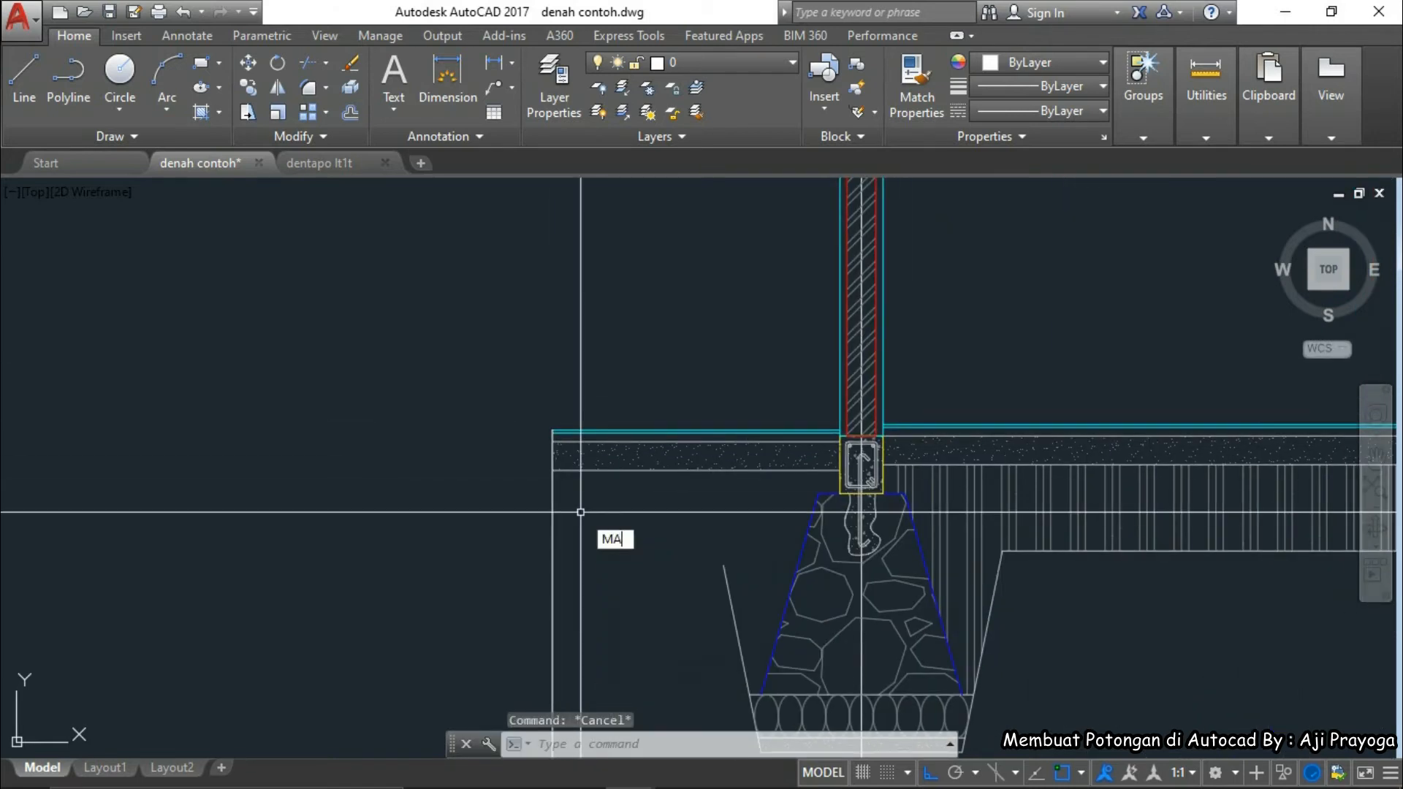
{"action": "scroll", "coordinate": [563, 468], "scroll_direction": "up", "scroll_amount": 4}
{"action": "left_click", "coordinate": [544, 367]}
{"action": "left_click", "coordinate": [476, 585]}
{"action": "left_click", "coordinate": [470, 589]}
{"action": "scroll", "coordinate": [470, 589], "scroll_direction": "down", "scroll_amount": 3}
{"action": "middle_click_drag", "start_coordinate": [470, 589], "coordinate": [432, 524]}
{"action": "key", "text": "Escape"}
{"action": "scroll", "coordinate": [573, 476], "scroll_direction": "down", "scroll_amount": 2}
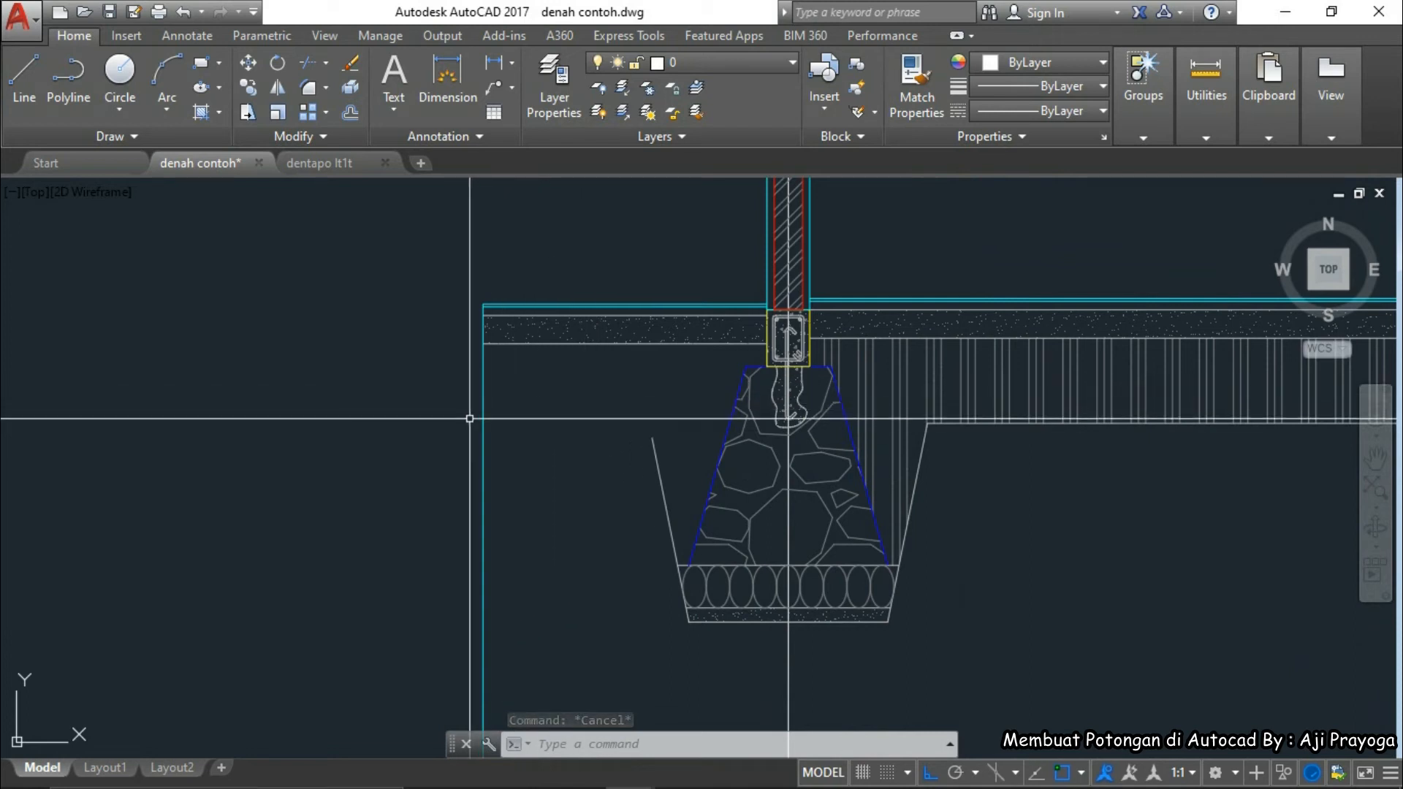
- Draw a 150 by 300 rectangle in the empty space outside the terrace edge
{"action": "middle_click_drag", "start_coordinate": [550, 449], "coordinate": [587, 473]}
{"action": "middle_click_drag", "start_coordinate": [589, 411], "coordinate": [585, 495]}
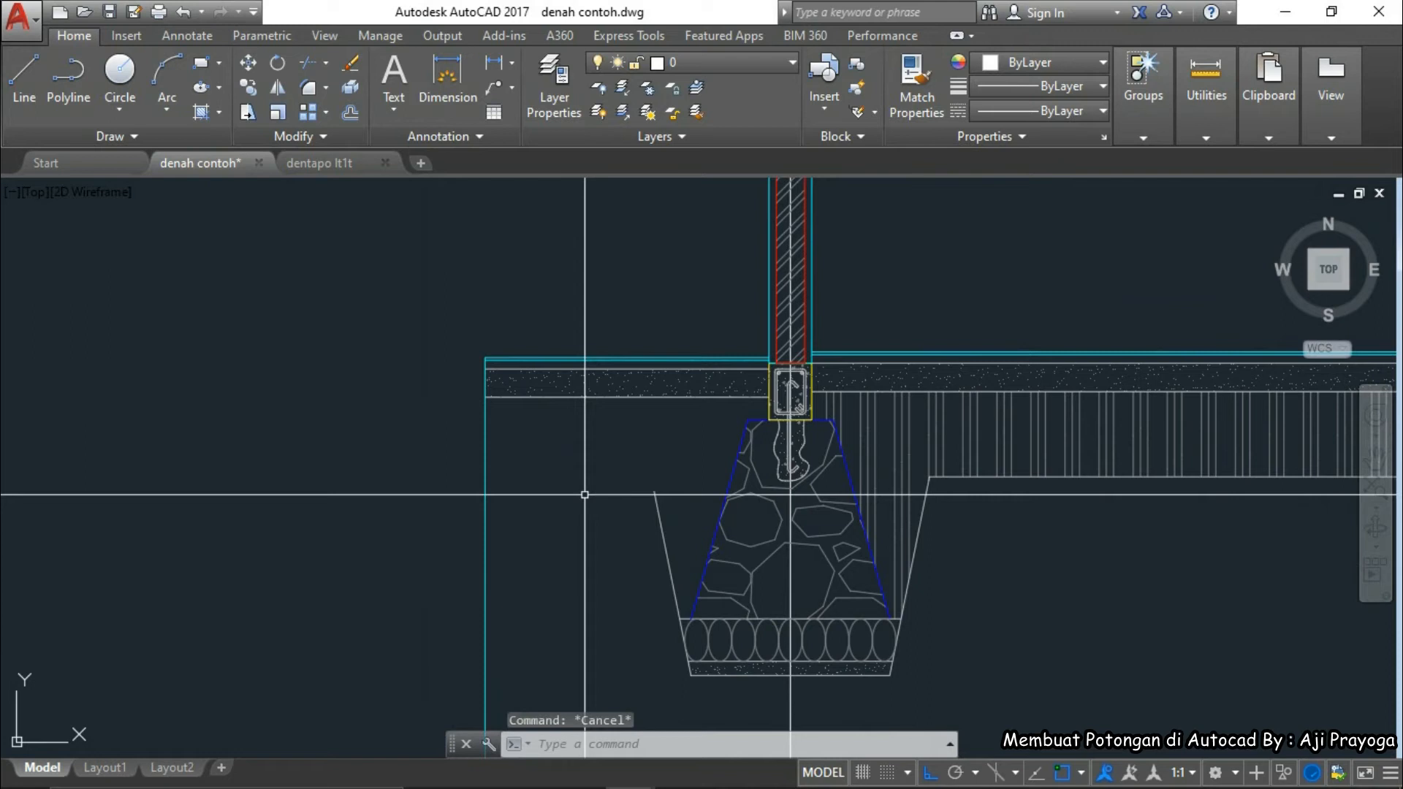
{"action": "type", "text": "c"}
{"action": "key", "text": "Return"}
{"action": "left_click", "coordinate": [273, 458]}
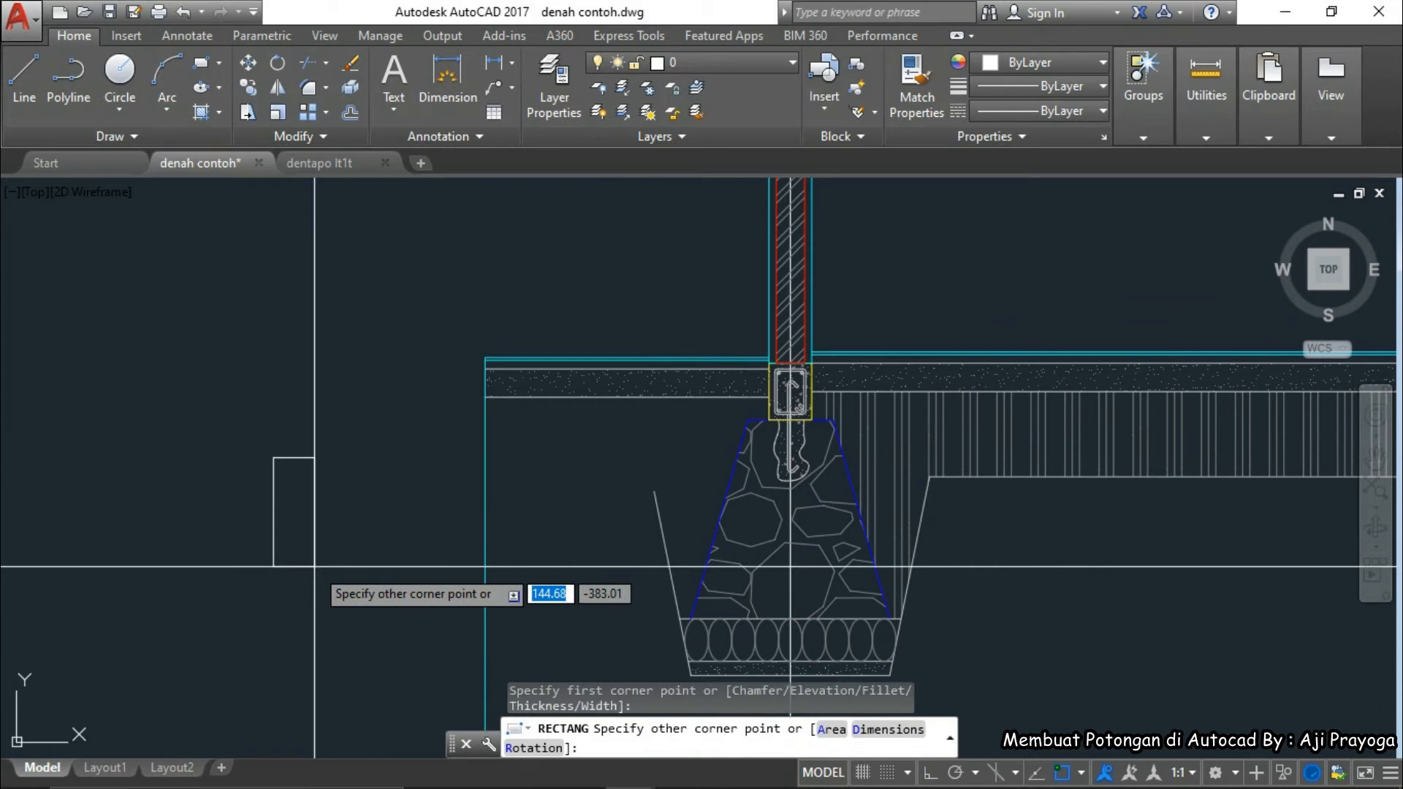
{"action": "type", "text": "150"}
{"action": "key", "text": "Tab"}
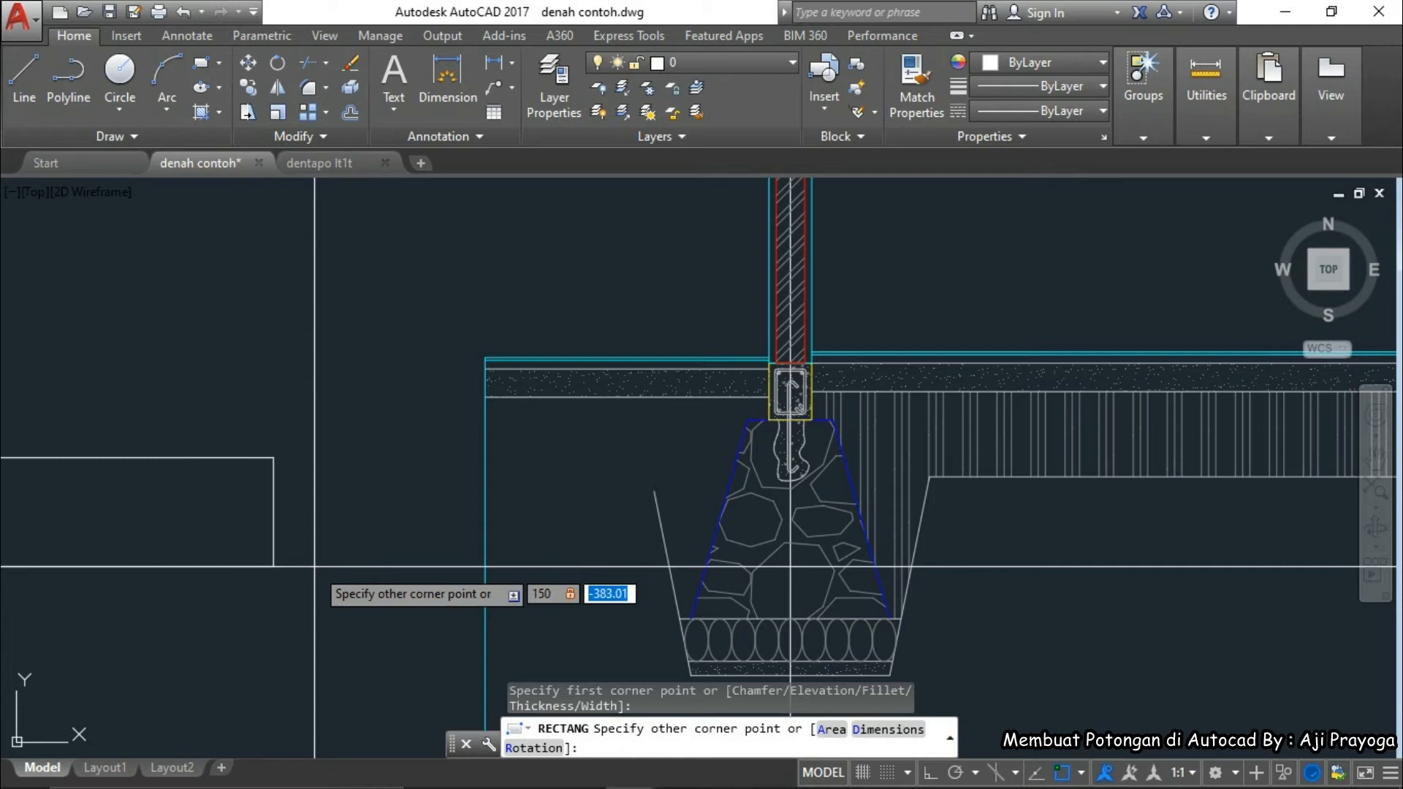
{"action": "type", "text": "300"}
{"action": "key", "text": "Return"}
- Move the rectangle by its upper-left corner to the point where the slab's top line meets the terrace edge
{"action": "left_click", "coordinate": [340, 480]}
{"action": "left_click", "coordinate": [316, 444]}
{"action": "type", "text": "m"}
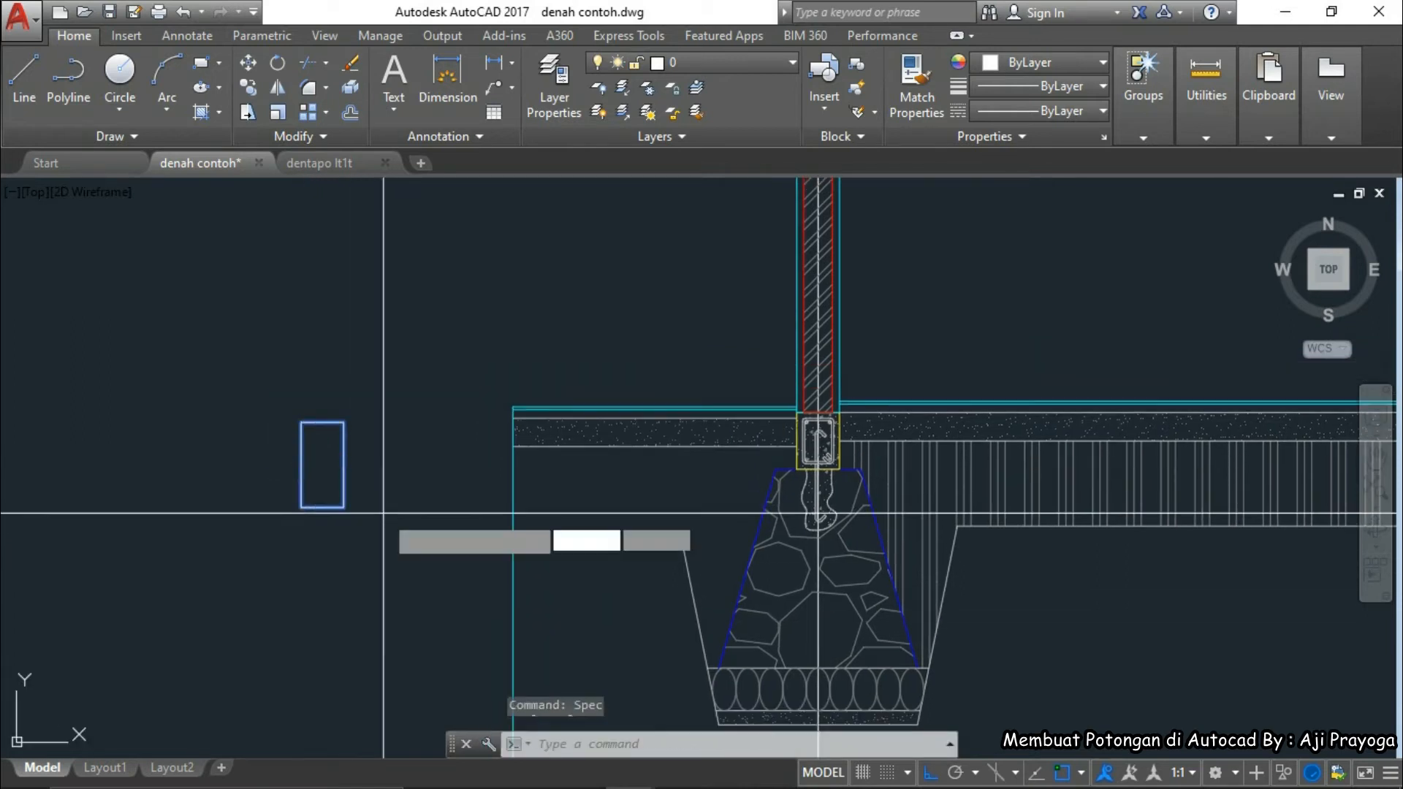
{"action": "key", "text": "Return"}
{"action": "scroll", "coordinate": [303, 439], "scroll_direction": "up", "scroll_amount": 4}
{"action": "left_click", "coordinate": [303, 392]}
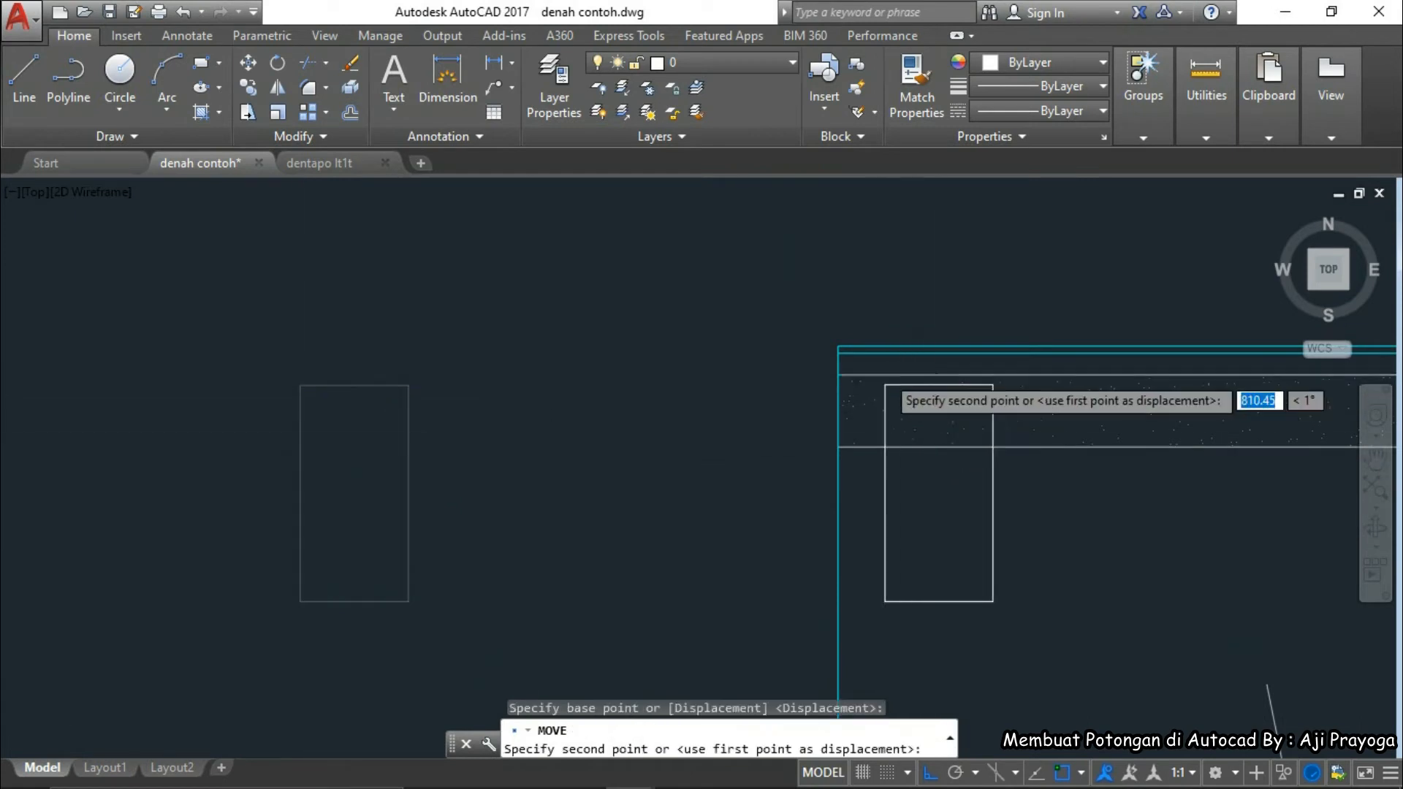
{"action": "scroll", "coordinate": [888, 384], "scroll_direction": "up", "scroll_amount": 4}
{"action": "left_click", "coordinate": [780, 364]}
{"action": "scroll", "coordinate": [796, 438], "scroll_direction": "down", "scroll_amount": 3}
{"action": "key", "text": "Escape"}
- Move the rectangle 40 horizontally inward from the terrace edge
{"action": "left_click", "coordinate": [733, 533]}
{"action": "left_click", "coordinate": [720, 530]}
{"action": "scroll", "coordinate": [694, 554], "scroll_direction": "down", "scroll_amount": 2}
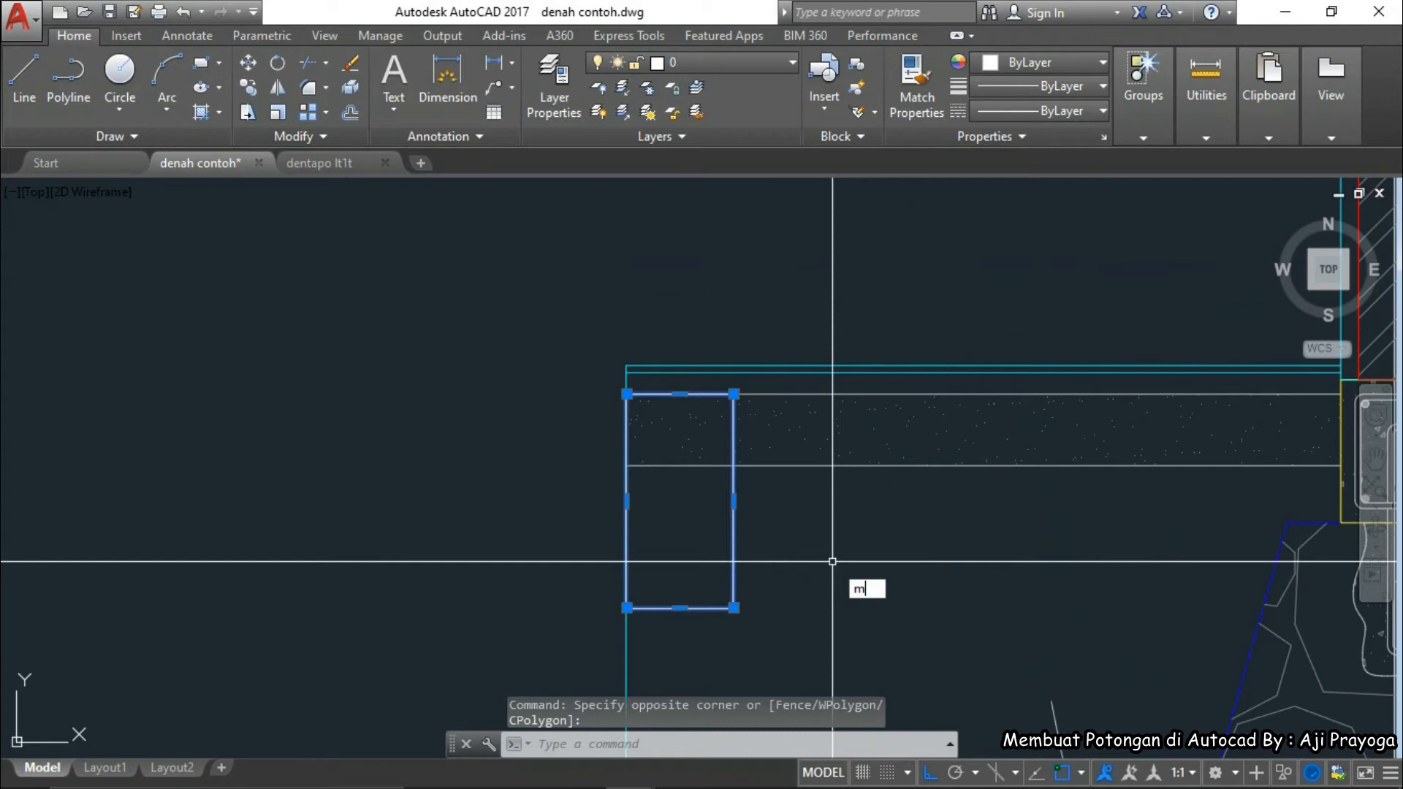
{"action": "type", "text": "m"}
{"action": "key", "text": "Return"}
{"action": "left_click", "coordinate": [809, 563]}
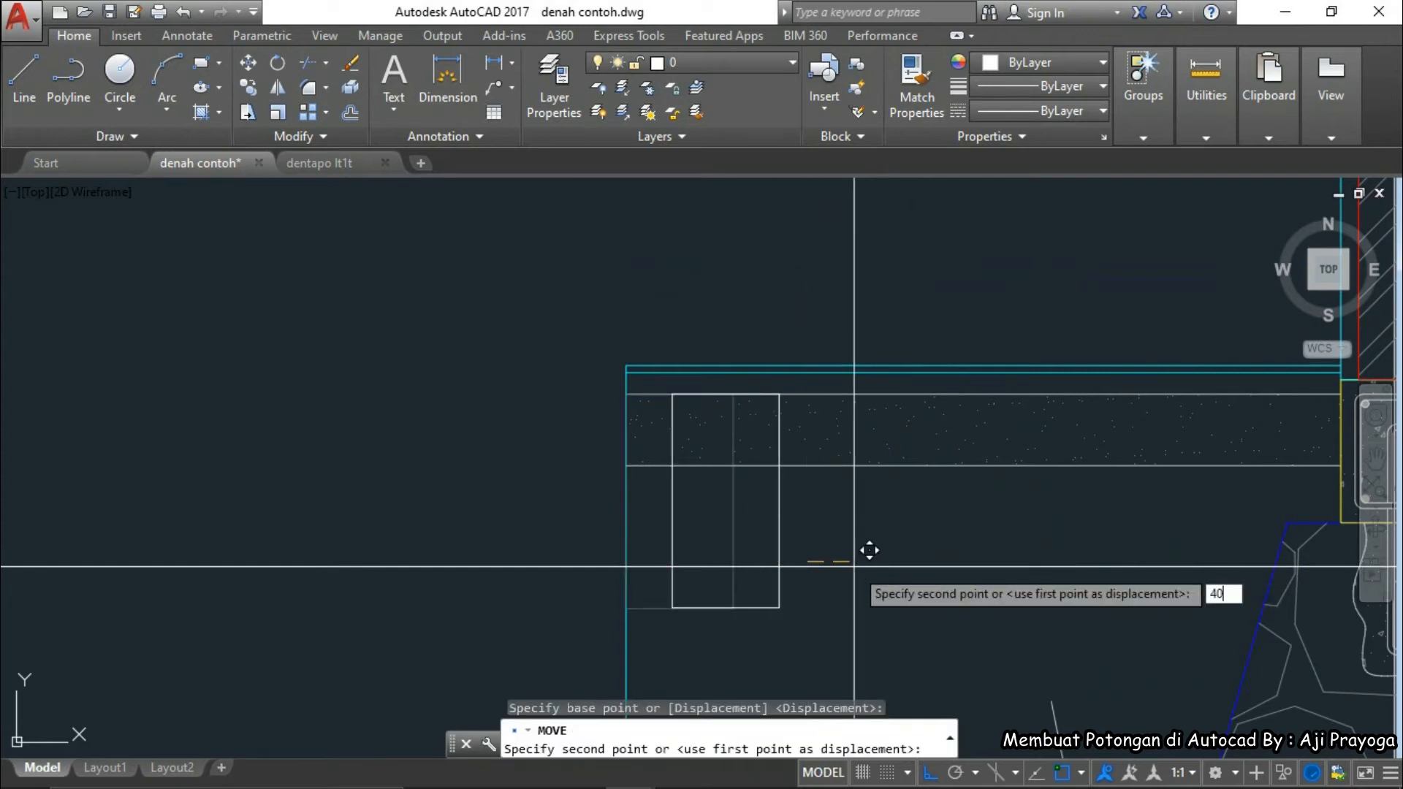
{"action": "type", "text": "40"}
{"action": "key", "text": "Return"}
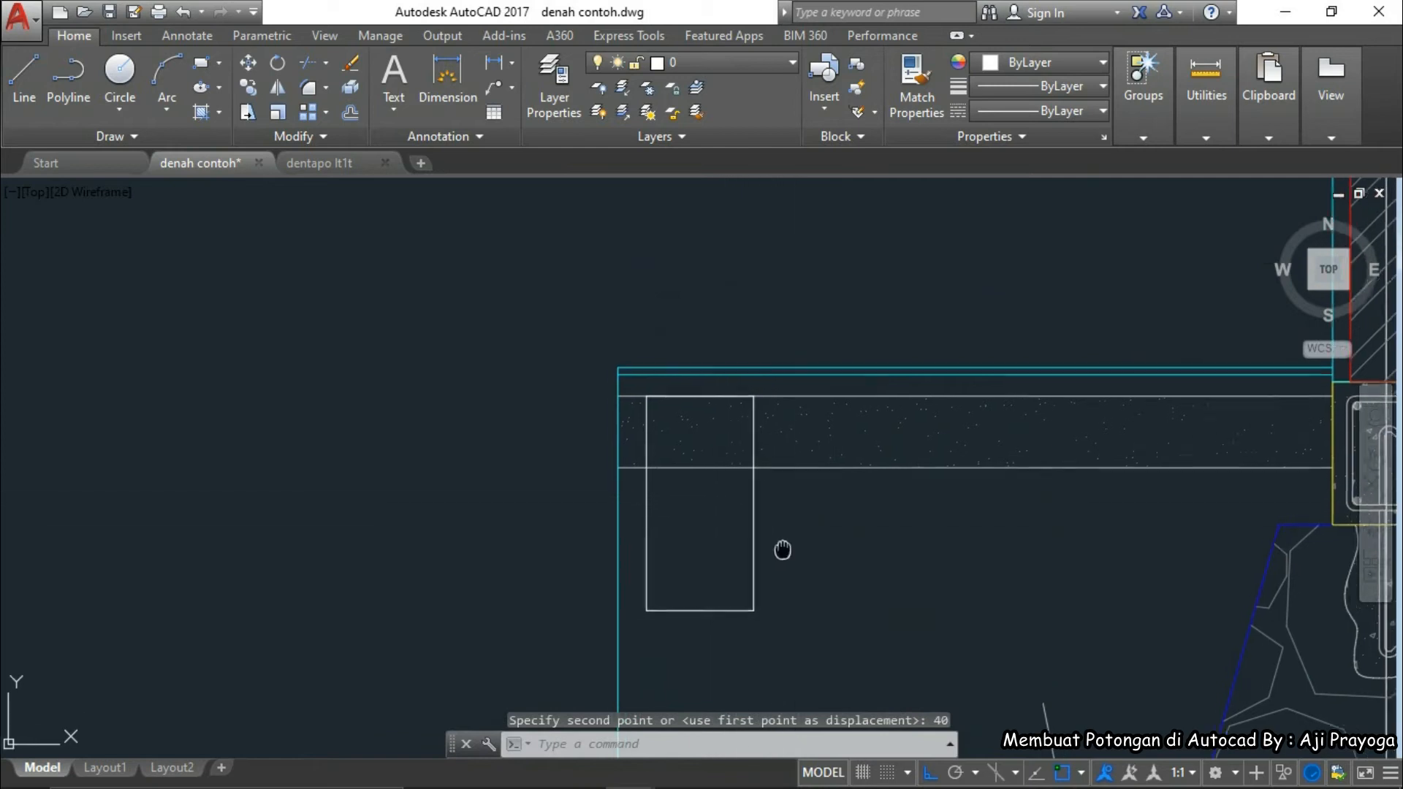
- Stretch the outer edge of the terrace concrete hatch back to the inner side of the rectangle
{"action": "left_click", "coordinate": [636, 479]}
{"action": "left_click", "coordinate": [629, 458]}
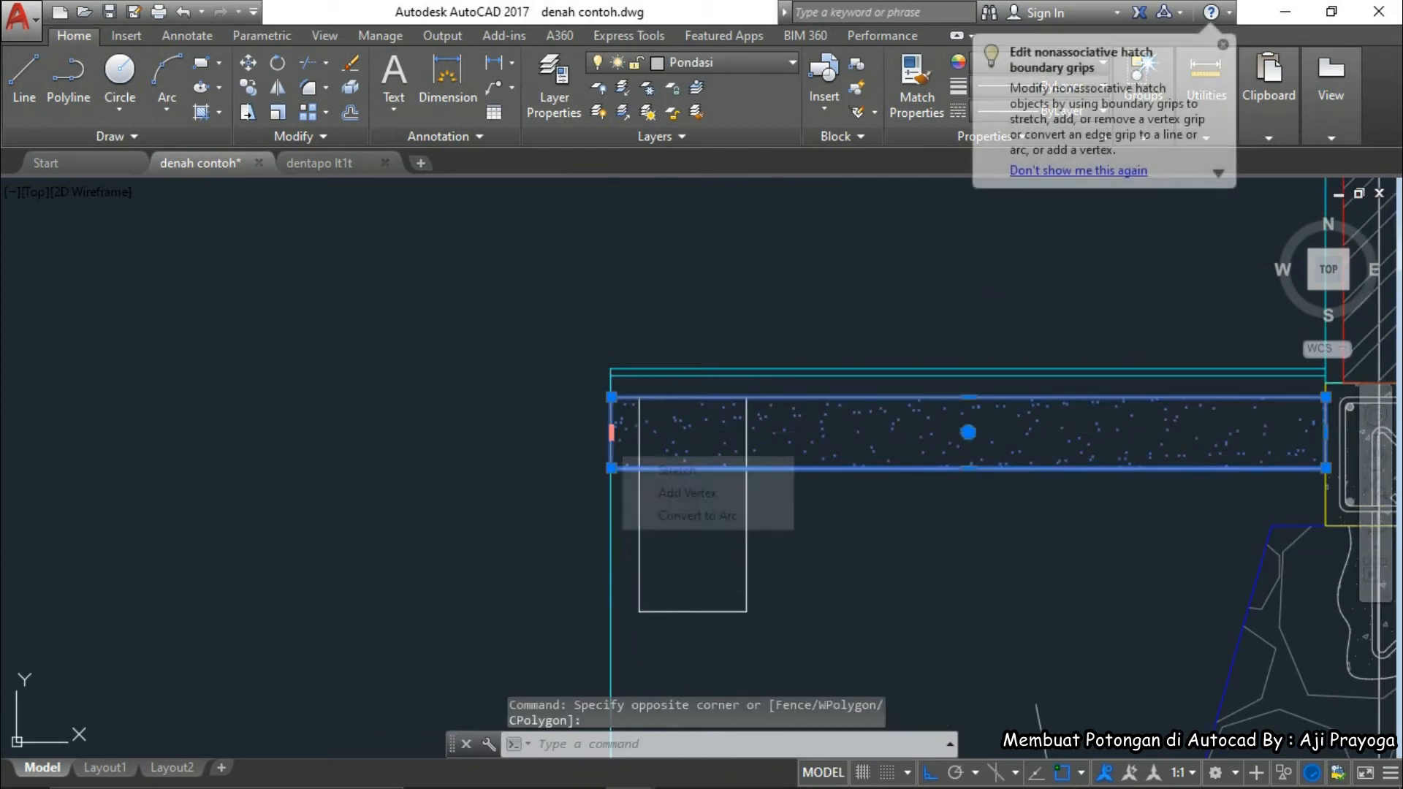
{"action": "left_click", "coordinate": [612, 431]}
{"action": "left_click", "coordinate": [755, 431]}
{"action": "key", "text": "Escape"}
- Shorten the terrace slab's bottom line so it ends at the inner side of the rectangle
{"action": "left_click", "coordinate": [711, 492]}
{"action": "left_click", "coordinate": [671, 443]}
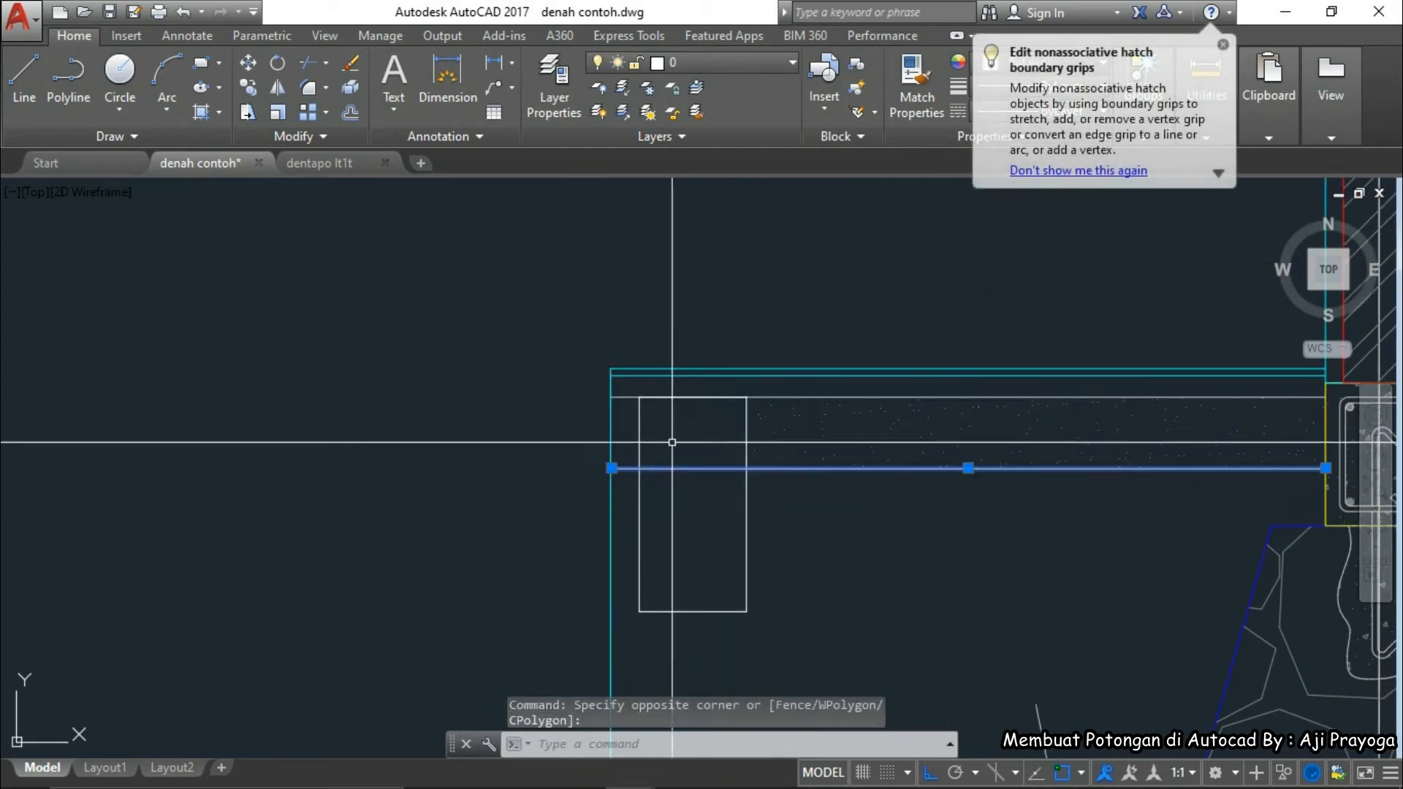
{"action": "left_click", "coordinate": [612, 467]}
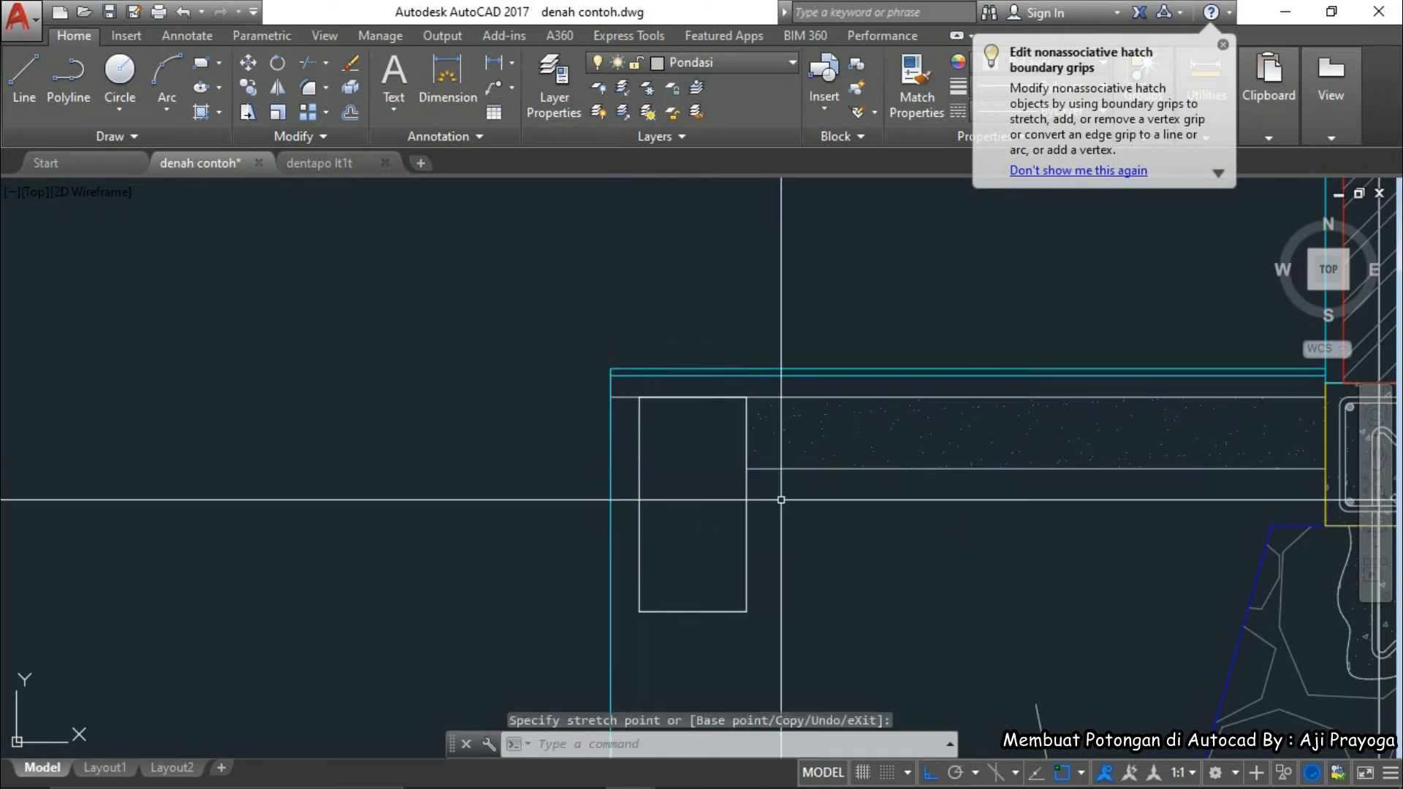
{"action": "key", "text": "Escape"}
{"action": "scroll", "coordinate": [786, 493], "scroll_direction": "down", "scroll_amount": 5}
{"action": "scroll", "coordinate": [657, 376], "scroll_direction": "up", "scroll_amount": 5}
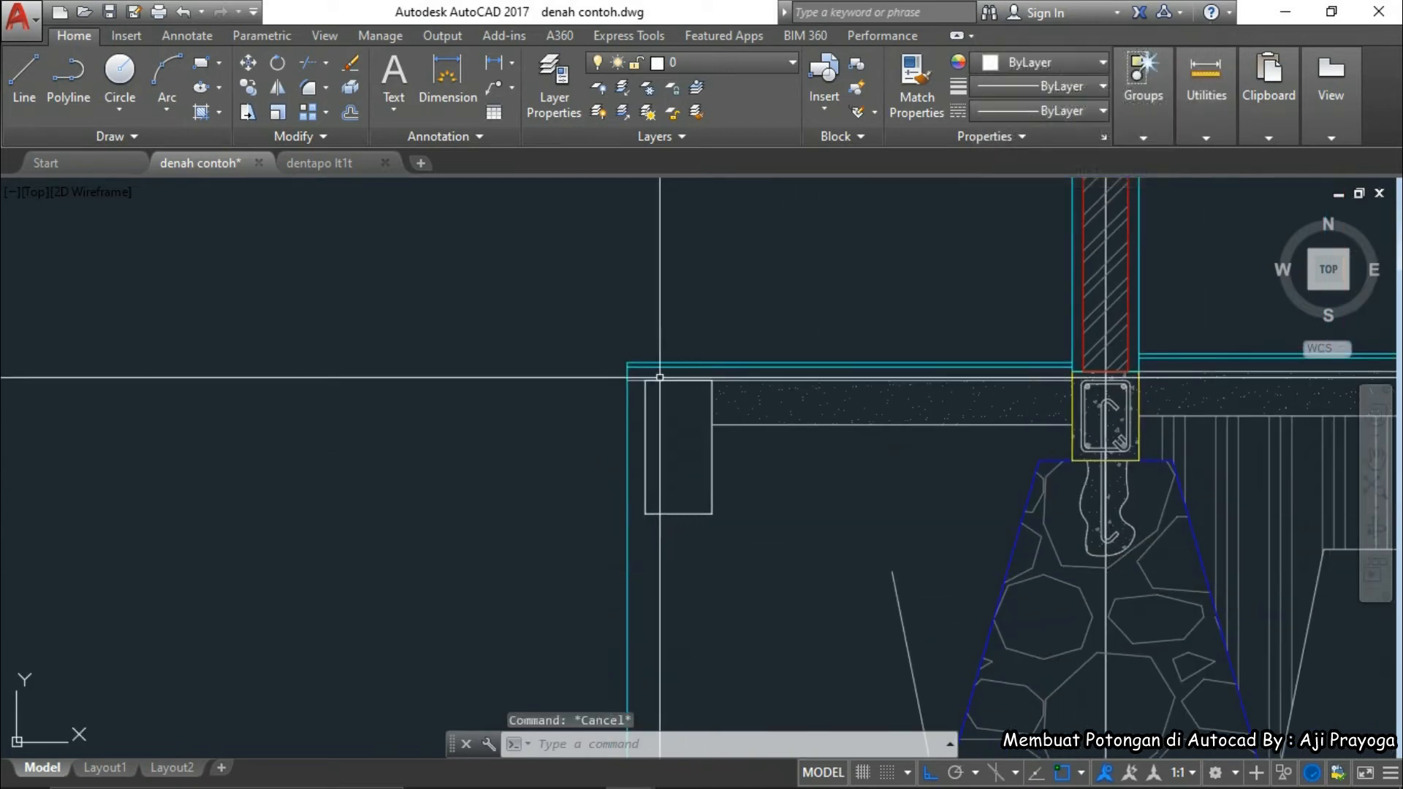
- Offset the terrace's outer vertical finish line 15 inward
{"action": "left_click", "coordinate": [459, 486]}
{"action": "key", "text": "Escape"}
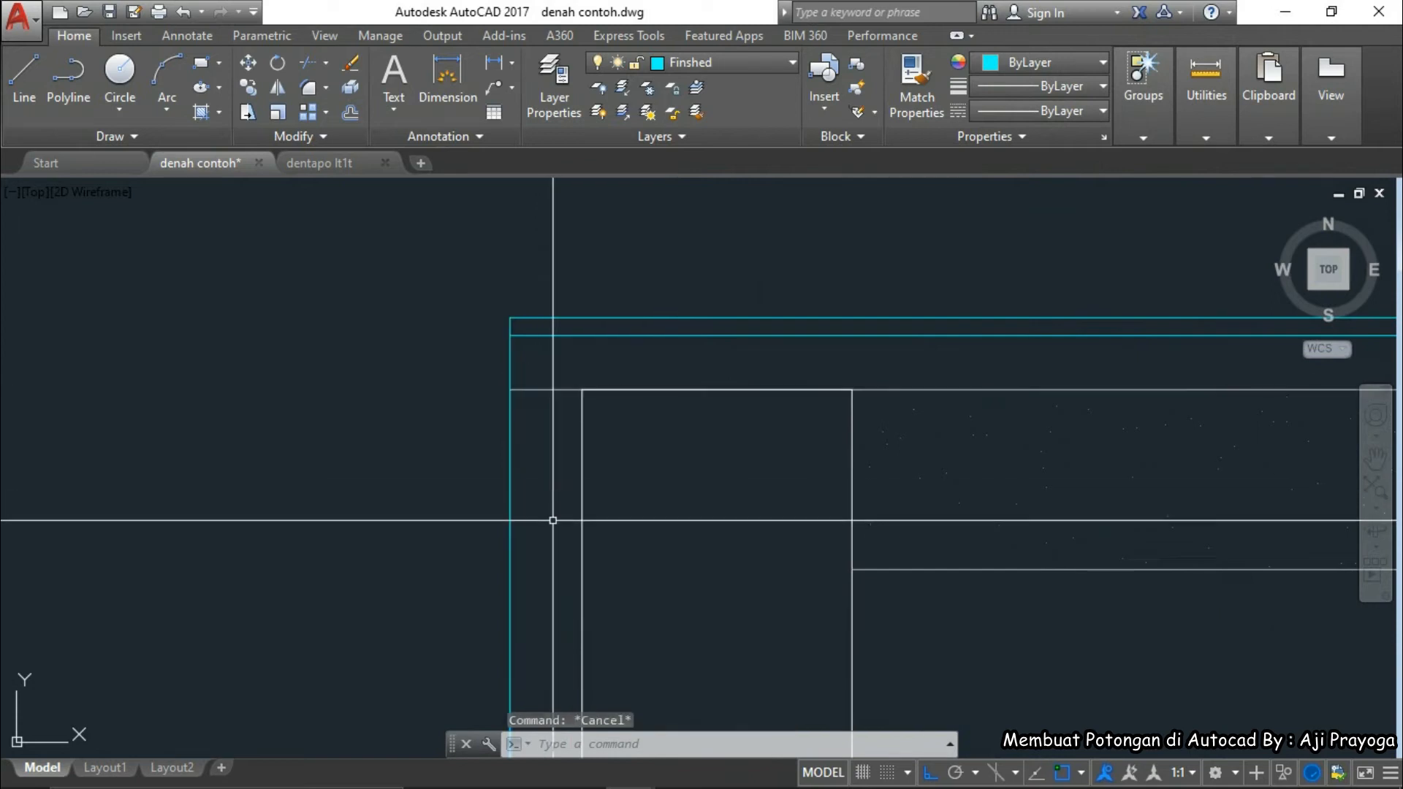
{"action": "middle_click_drag", "start_coordinate": [554, 517], "coordinate": [504, 424]}
{"action": "type", "text": "o"}
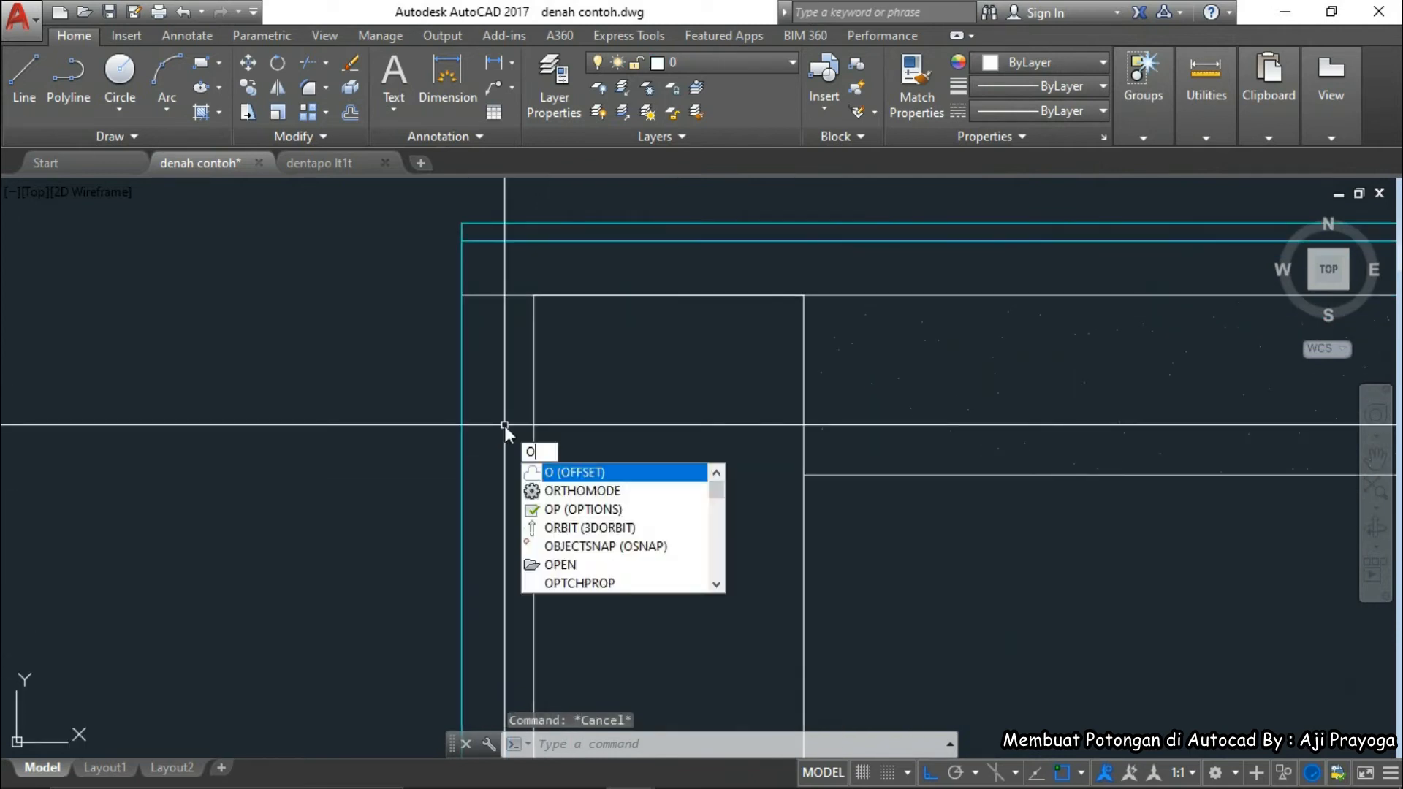
{"action": "key", "text": "Return"}
{"action": "type", "text": "15"}
{"action": "key", "text": "Return"}
{"action": "left_click", "coordinate": [461, 438]}
{"action": "left_click", "coordinate": [612, 448]}
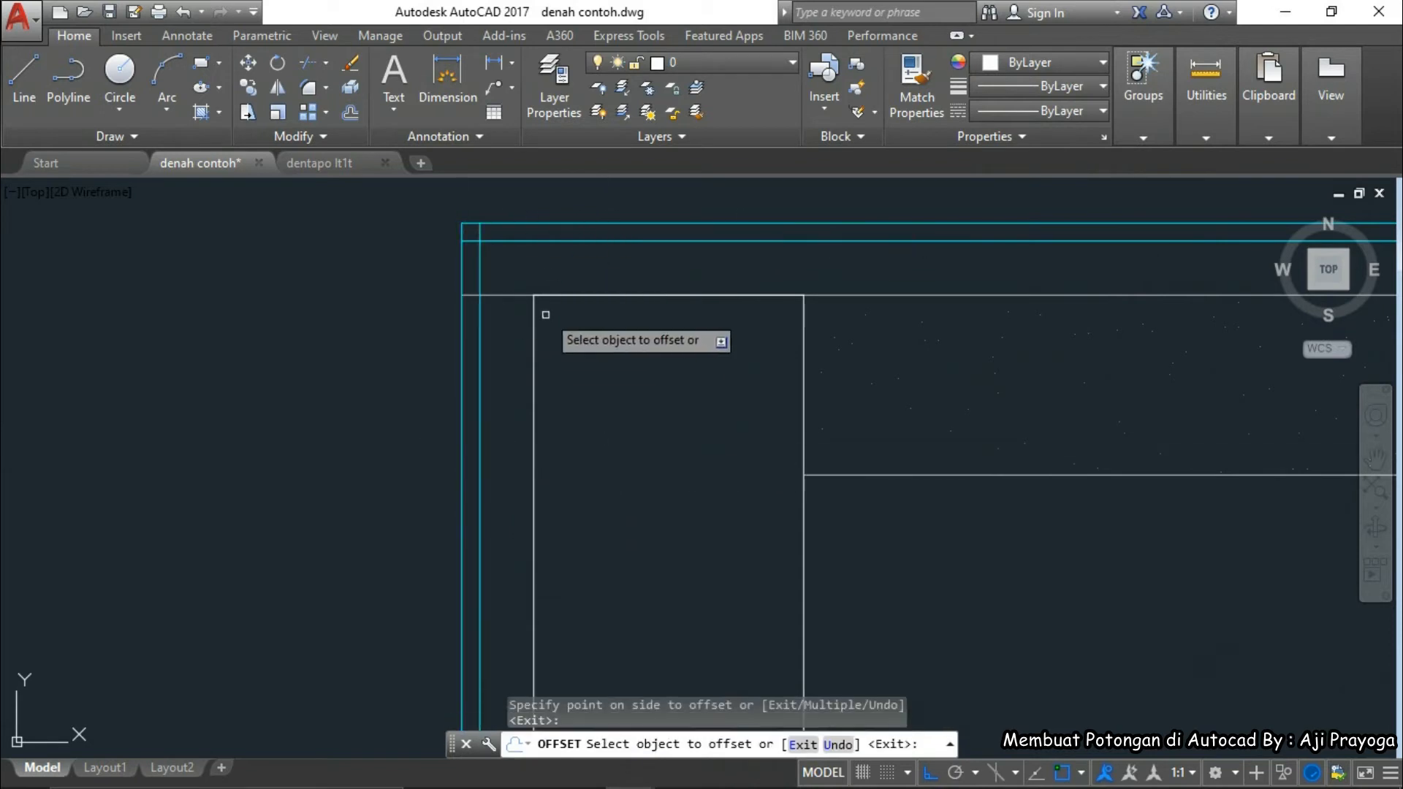
{"action": "key", "text": "Escape"}
- Trim the overlapping finish lines at the terrace's outer corner so both layers form a clean corner
{"action": "middle_click_drag", "start_coordinate": [511, 376], "coordinate": [517, 389]}
{"action": "type", "text": "tr"}
{"action": "key", "text": "Return"}
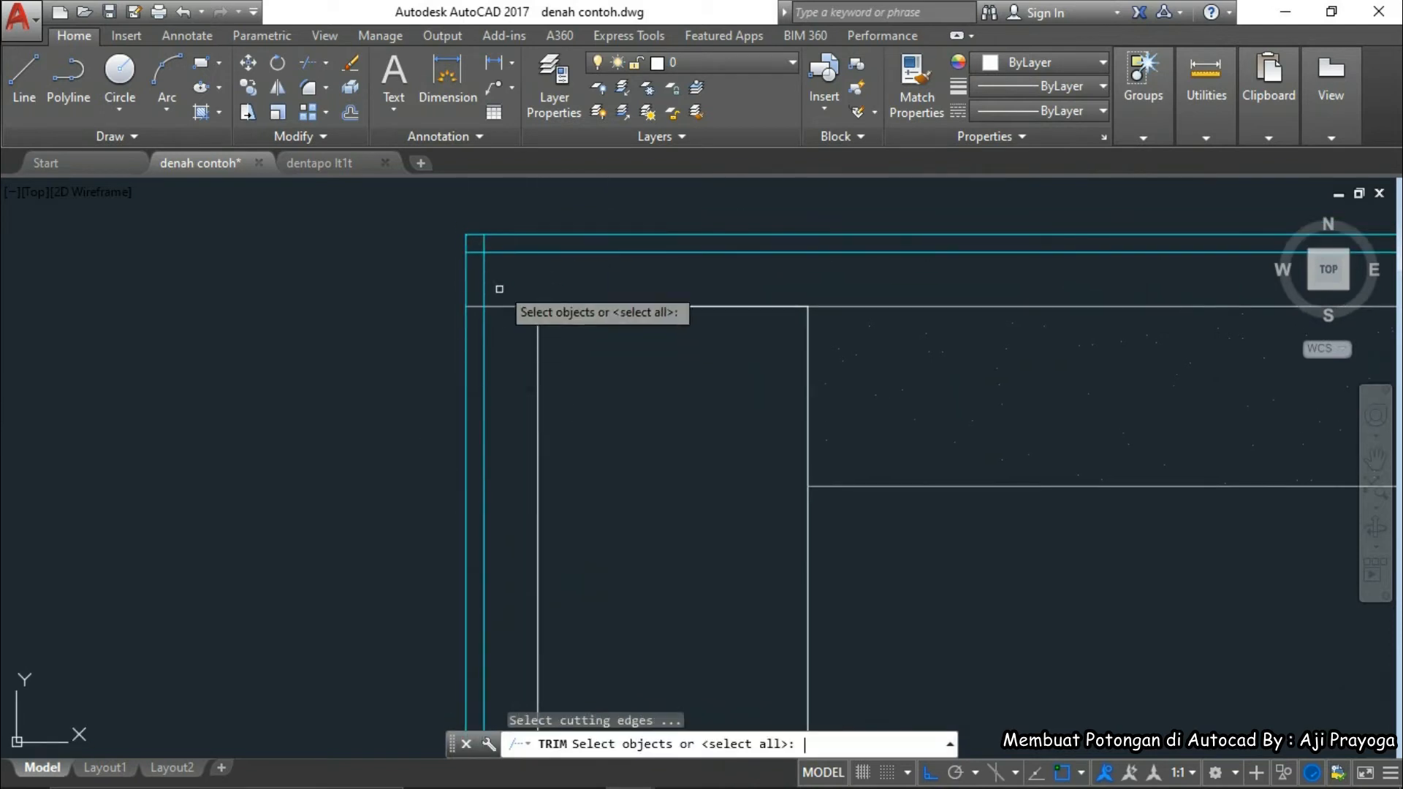
{"action": "key", "text": "Return"}
{"action": "key", "text": "Escape"}
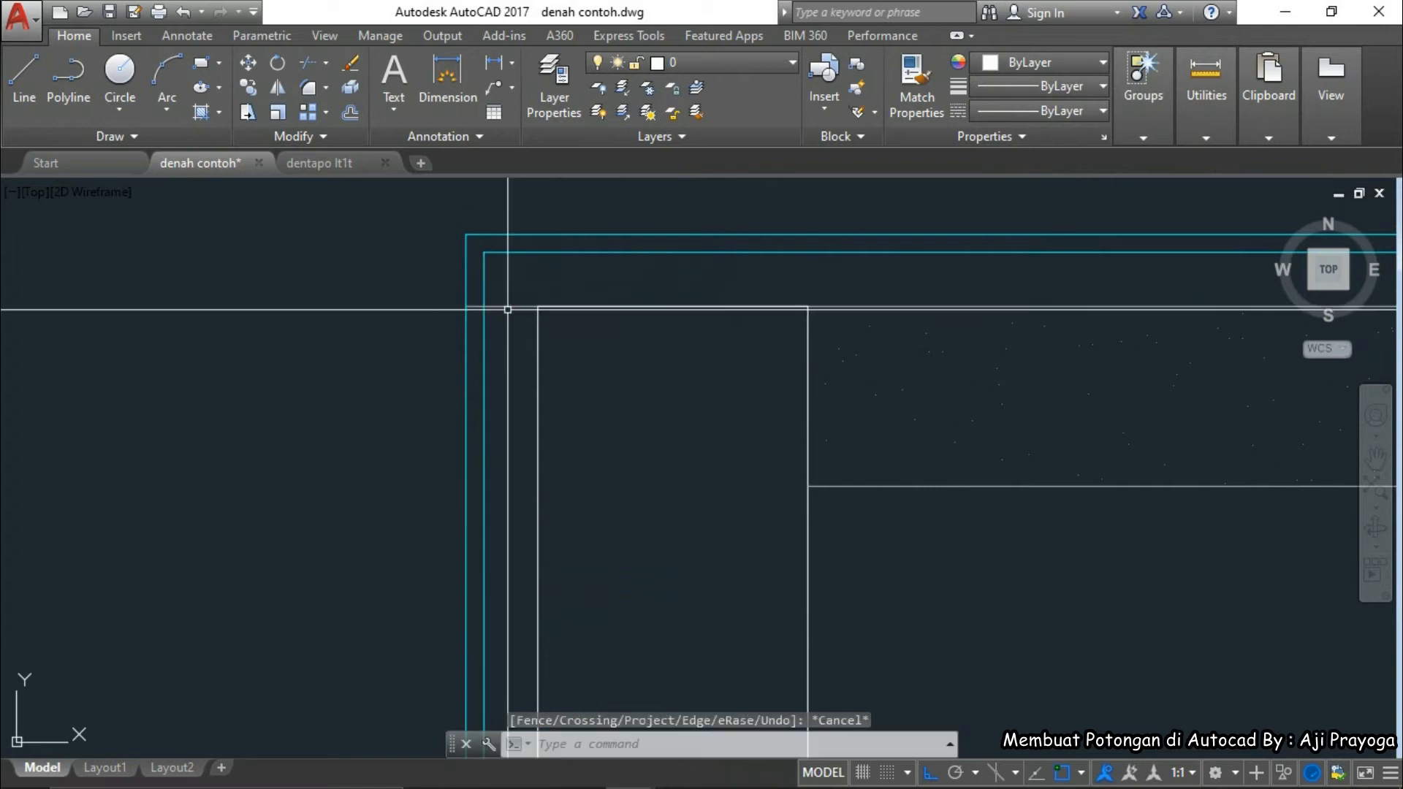
- Shorten the terrace slab's top line so it ends at the inner side of the rectangle
{"action": "left_click", "coordinate": [473, 303]}
{"action": "left_click", "coordinate": [466, 305]}
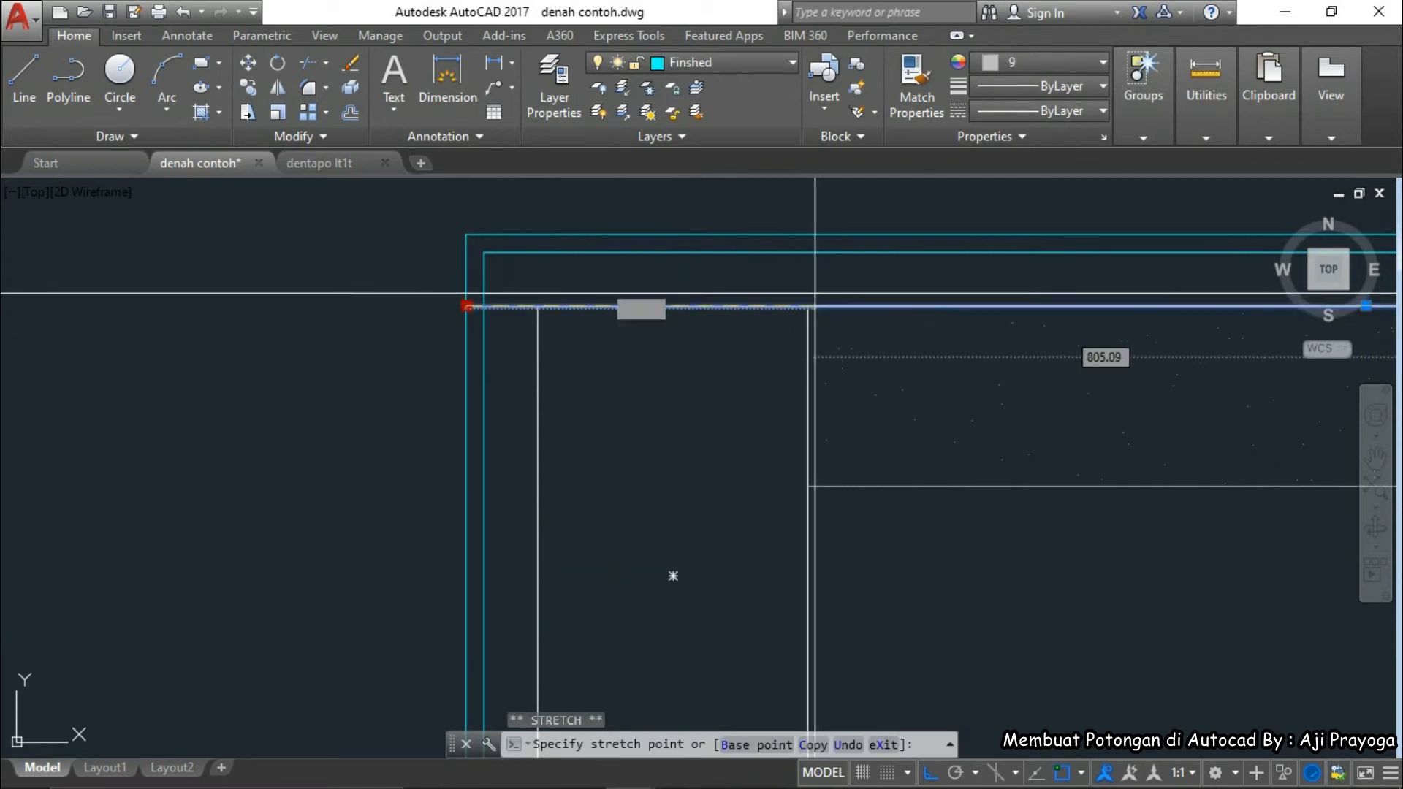
{"action": "key", "text": "Escape"}
{"action": "scroll", "coordinate": [807, 303], "scroll_direction": "down", "scroll_amount": 3}
{"action": "middle_click_drag", "start_coordinate": [808, 303], "coordinate": [788, 315]}
{"action": "scroll", "coordinate": [795, 442], "scroll_direction": "down", "scroll_amount": 2}
{"action": "middle_click_drag", "start_coordinate": [793, 444], "coordinate": [745, 450]}
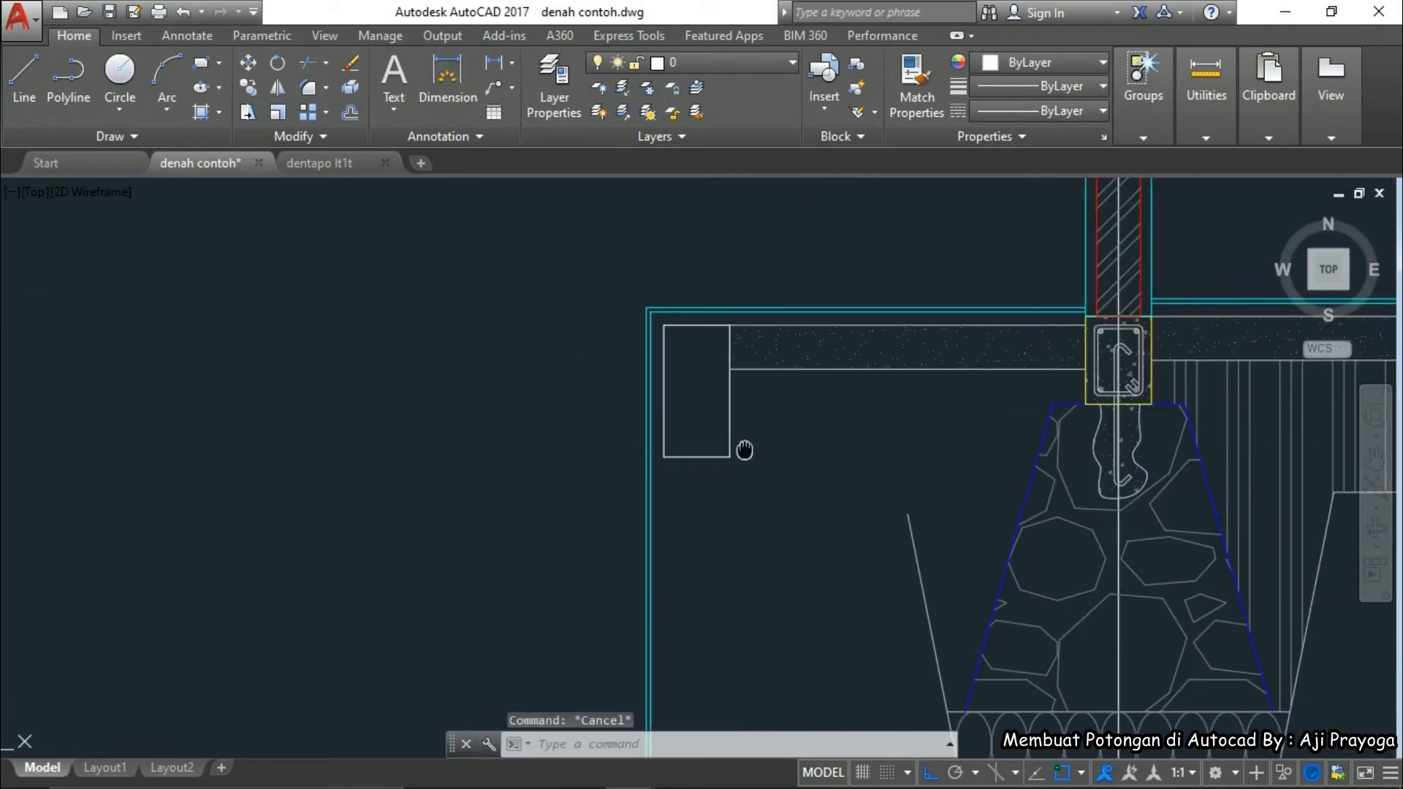
- Raise the bottom edge of the rectangle at the terrace edge by 100
{"action": "scroll", "coordinate": [715, 475], "scroll_direction": "up", "scroll_amount": 2}
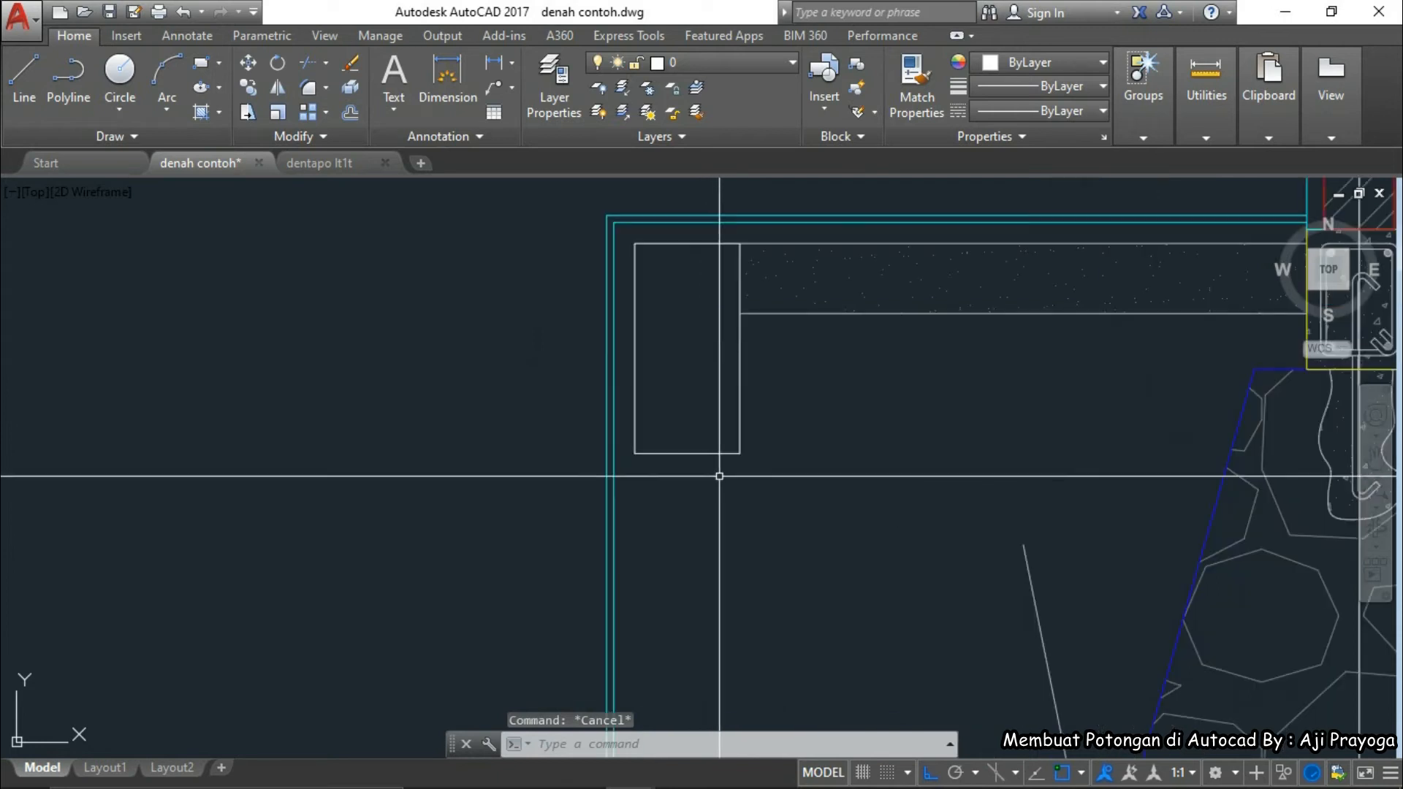
{"action": "left_click_drag", "start_coordinate": [717, 475], "coordinate": [673, 381]}
{"action": "left_click", "coordinate": [687, 453]}
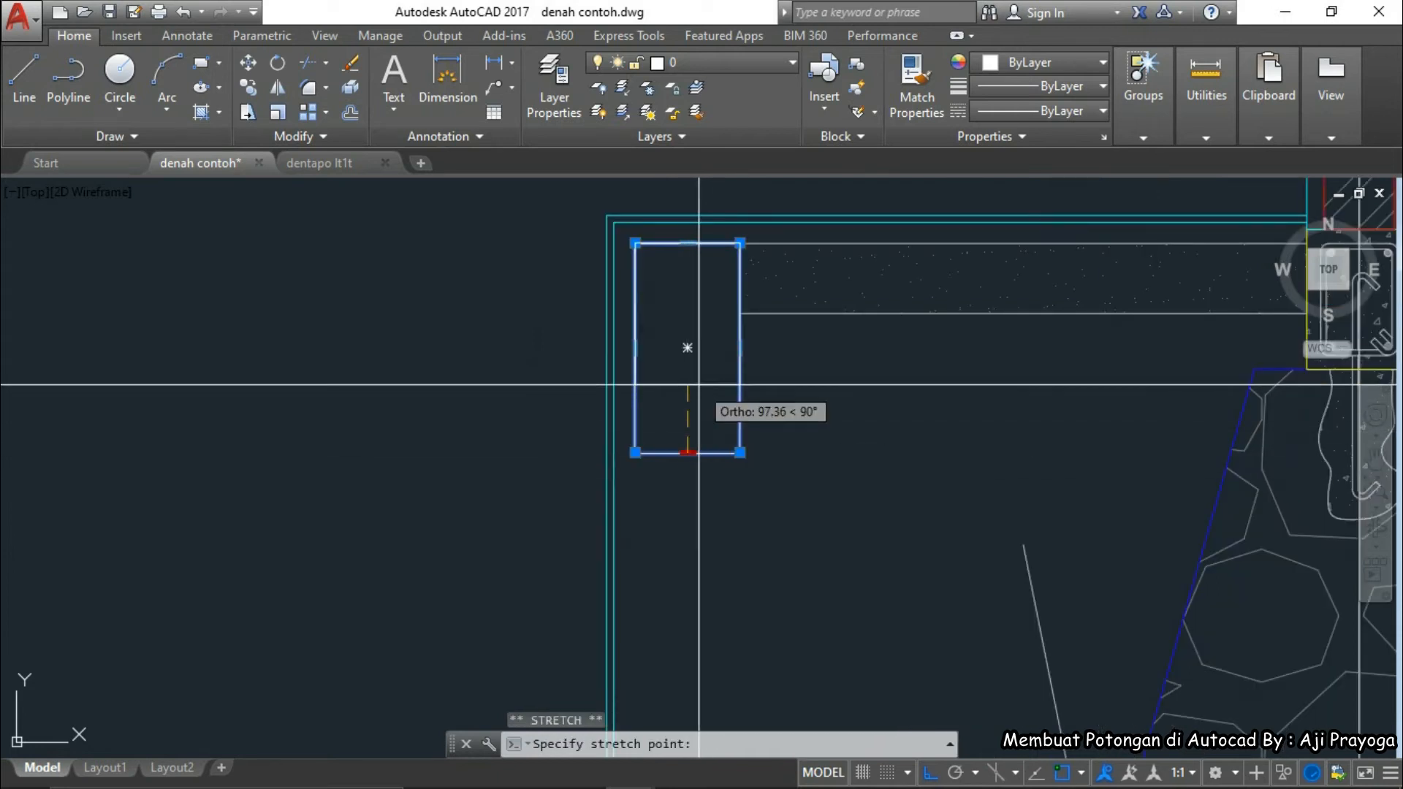
{"action": "type", "text": "100"}
{"action": "key", "text": "Return"}
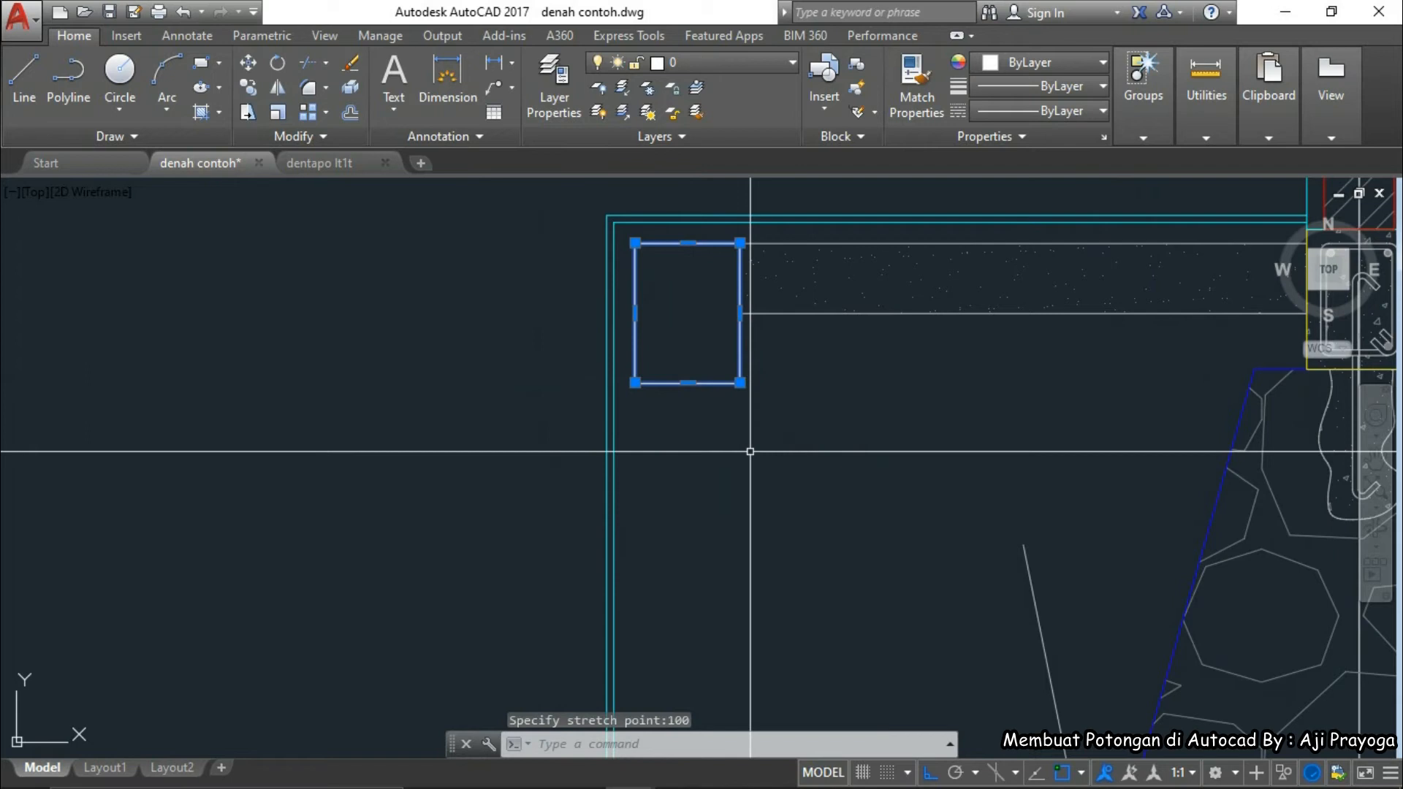
{"action": "key", "text": "Escape"}
- Draw a 150 by 50 rectangle starting from the lower outer corner of the existing rectangle
{"action": "scroll", "coordinate": [724, 446], "scroll_direction": "down", "scroll_amount": 4}
{"action": "type", "text": "rec"}
{"action": "key", "text": "Return"}
{"action": "scroll", "coordinate": [620, 486], "scroll_direction": "up", "scroll_amount": 3}
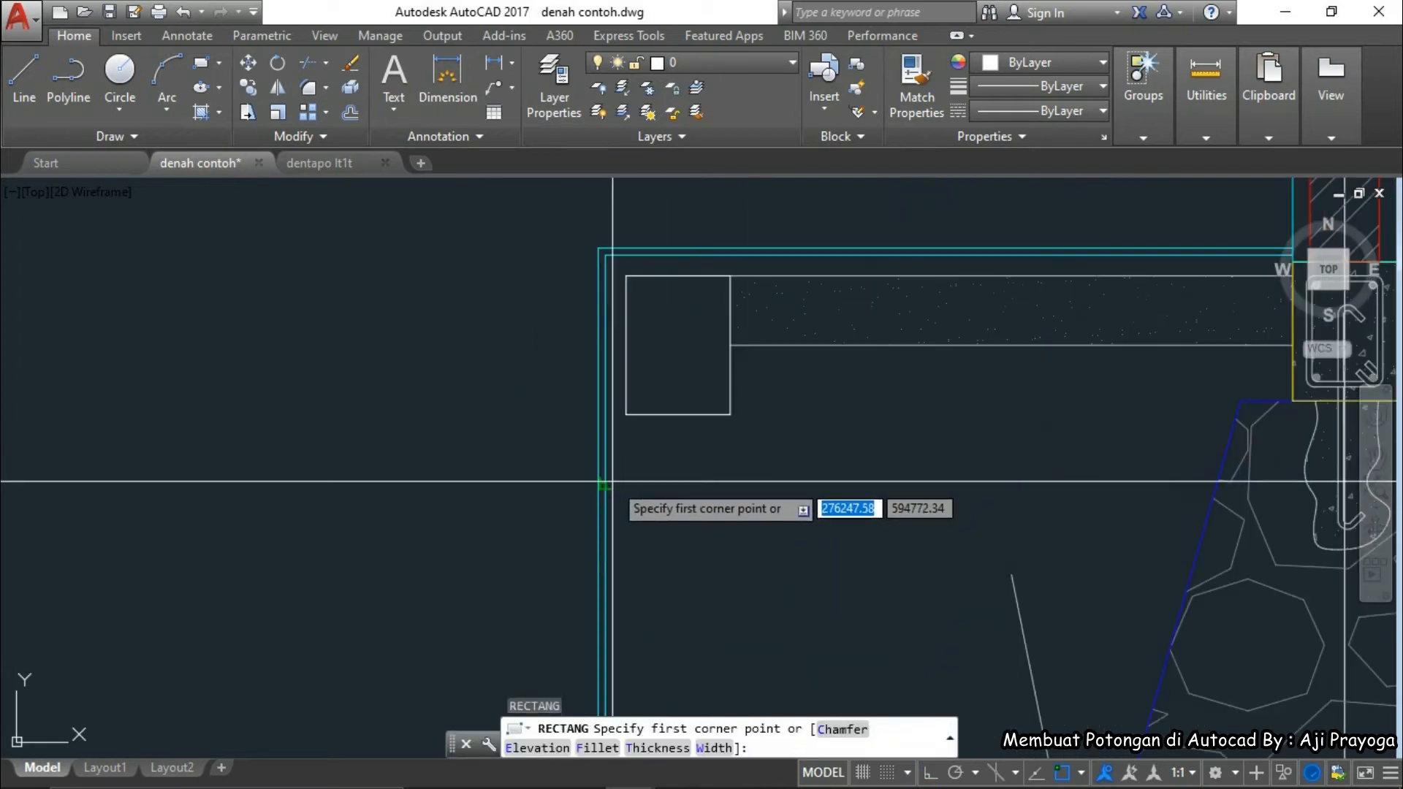
{"action": "left_click", "coordinate": [614, 389]}
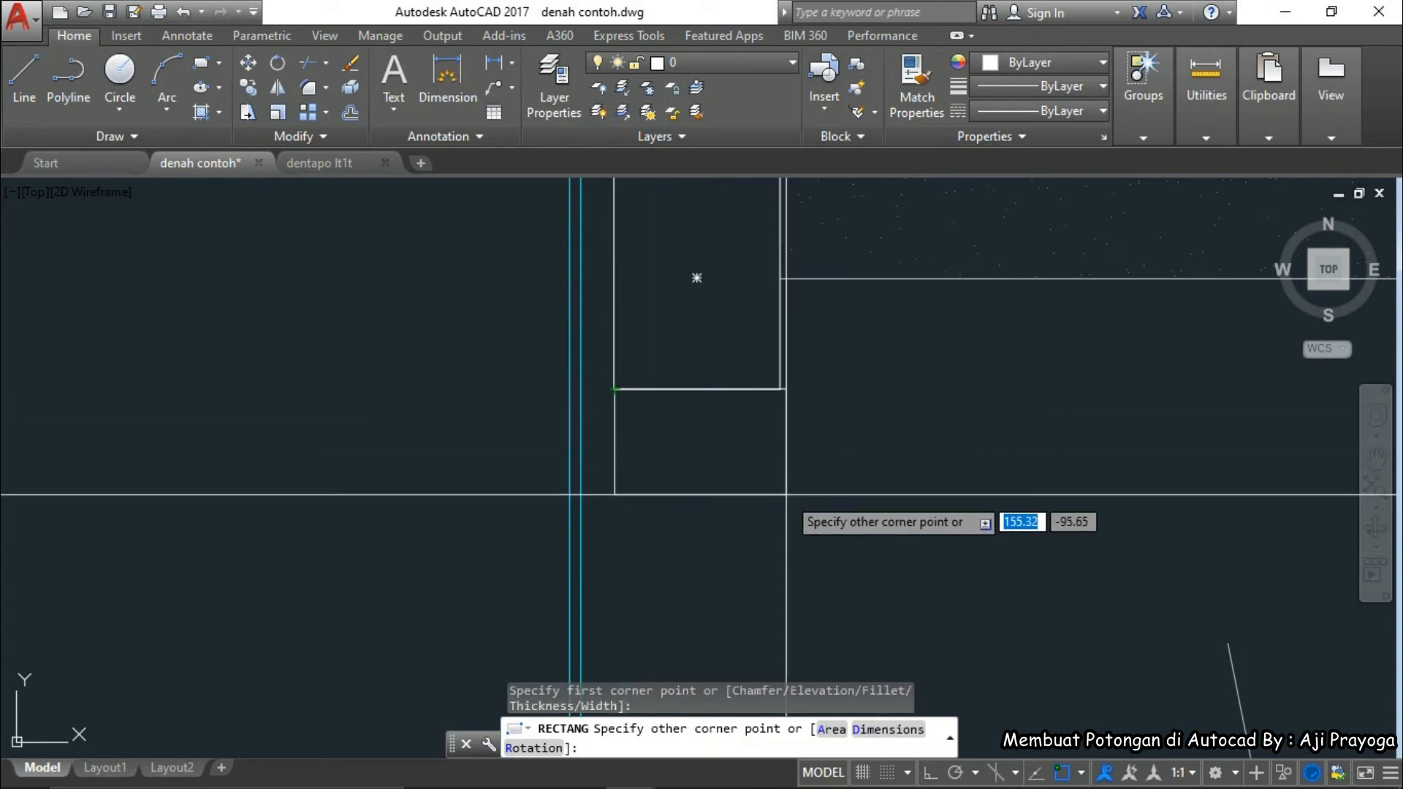
{"action": "type", "text": "150"}
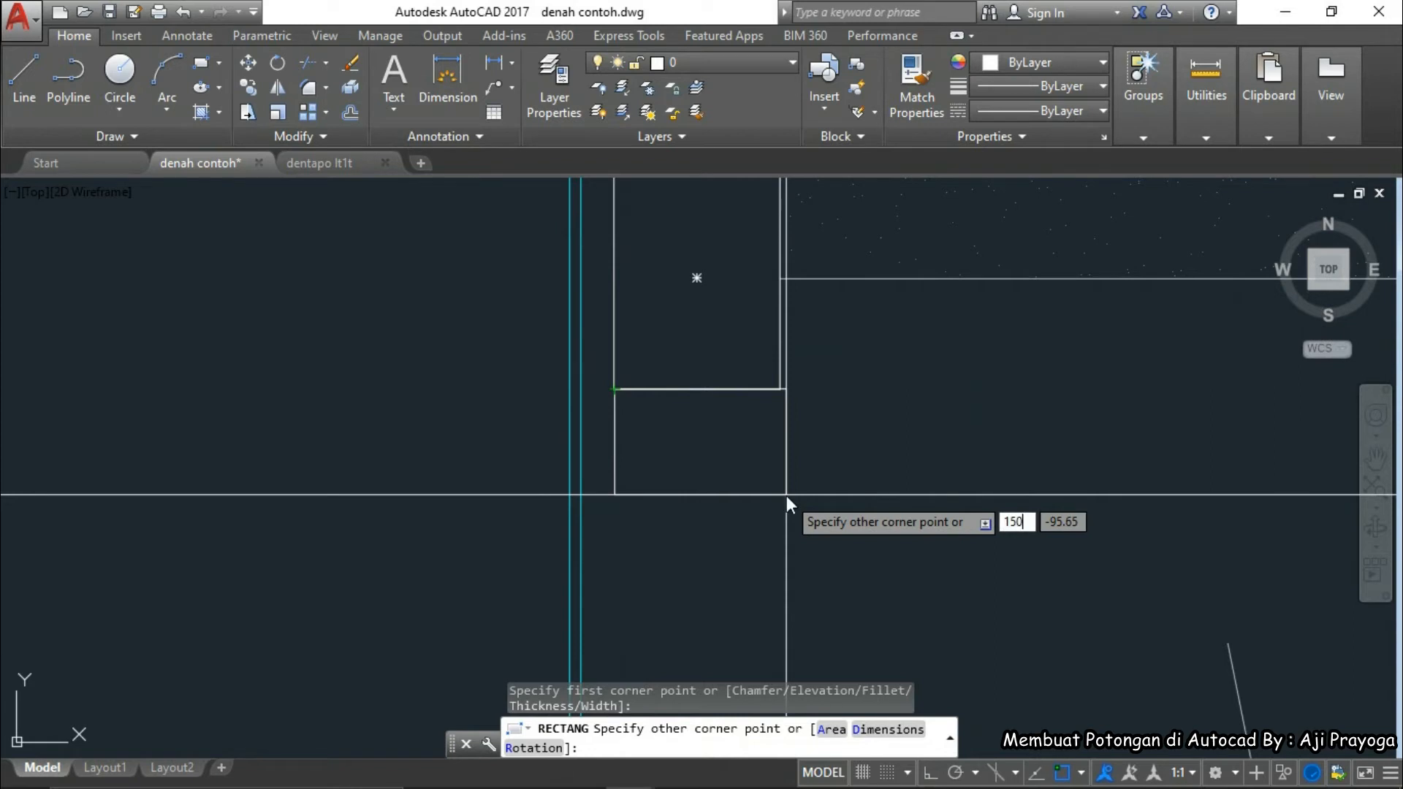
{"action": "key", "text": "Tab"}
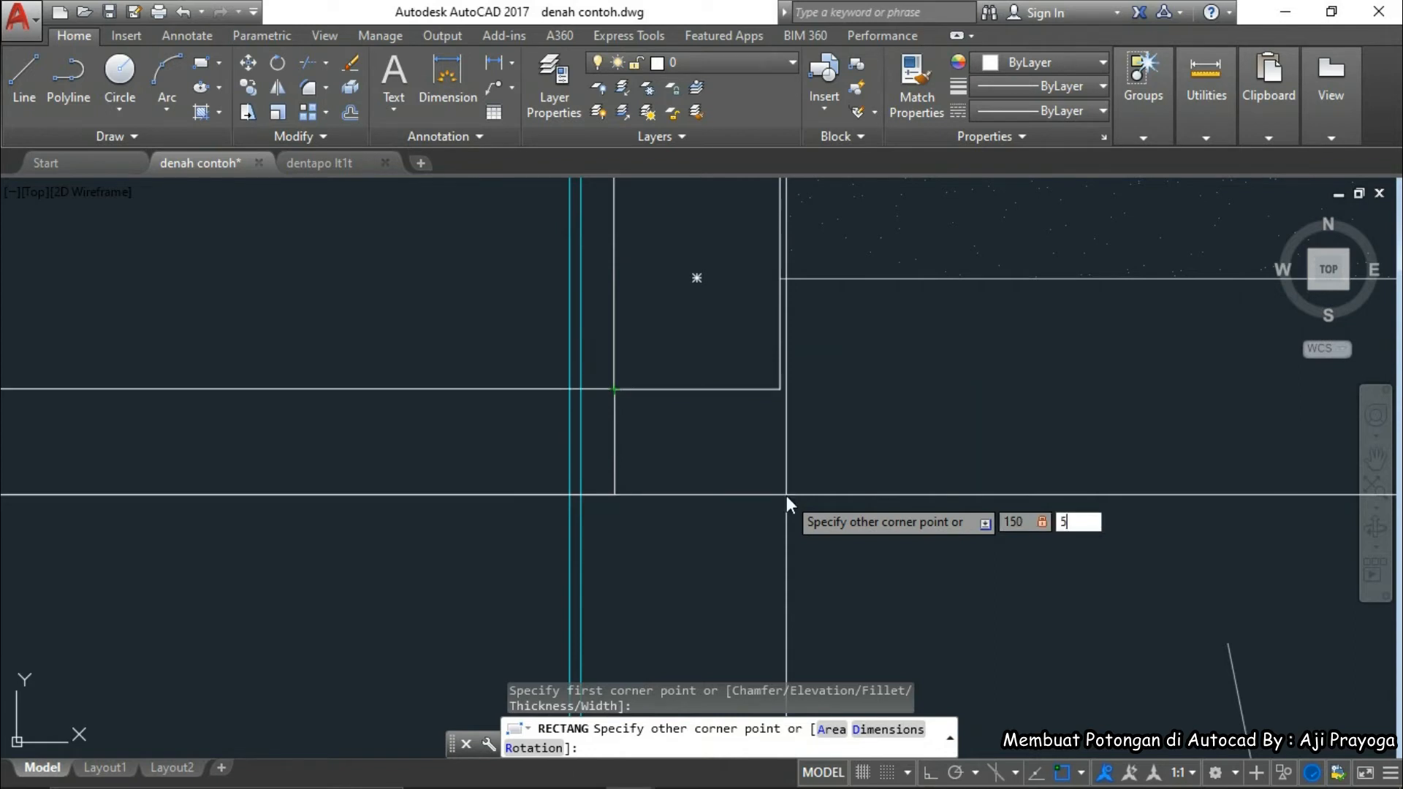
{"action": "type", "text": "0"}
{"action": "key", "text": "Return"}
- Move the small rectangle directly below the larger one so its top edge meets the larger one's bottom edge
{"action": "left_click_drag", "start_coordinate": [726, 401], "coordinate": [702, 367]}
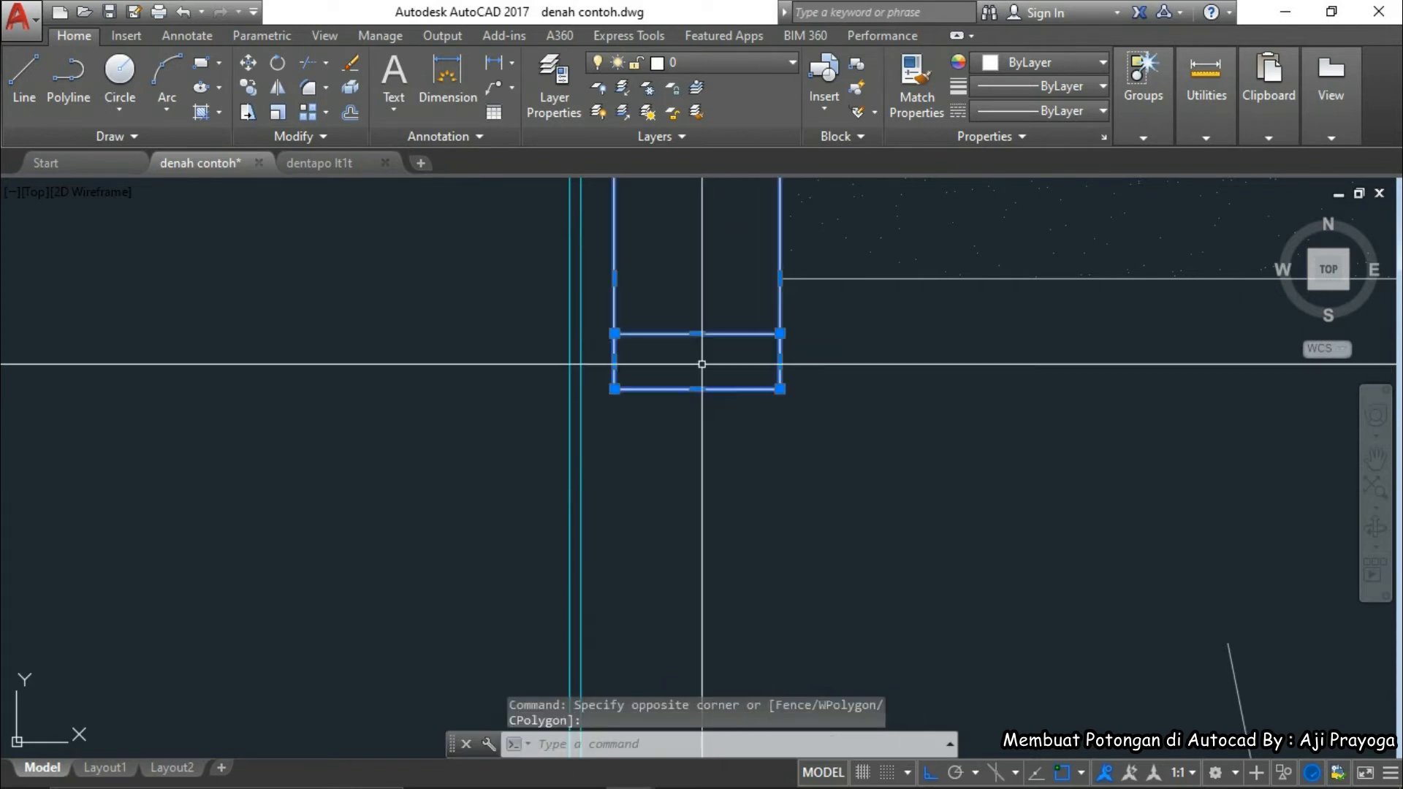
{"action": "scroll", "coordinate": [727, 448], "scroll_direction": "down", "scroll_amount": 2}
{"action": "left_click", "coordinate": [689, 366], "text": "shift"}
{"action": "type", "text": "m"}
{"action": "key", "text": "Return"}
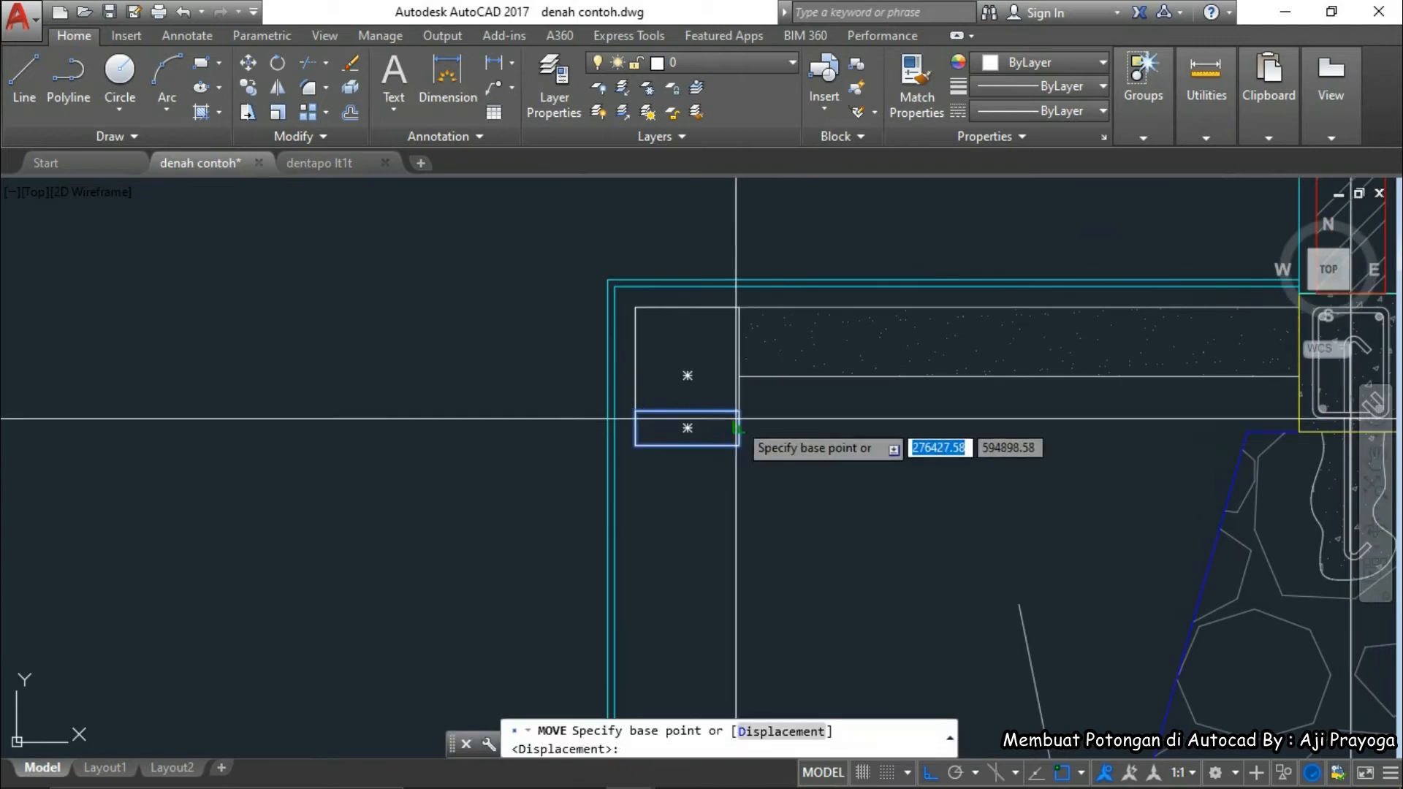
{"action": "left_click", "coordinate": [738, 412]}
{"action": "left_click", "coordinate": [726, 511]}
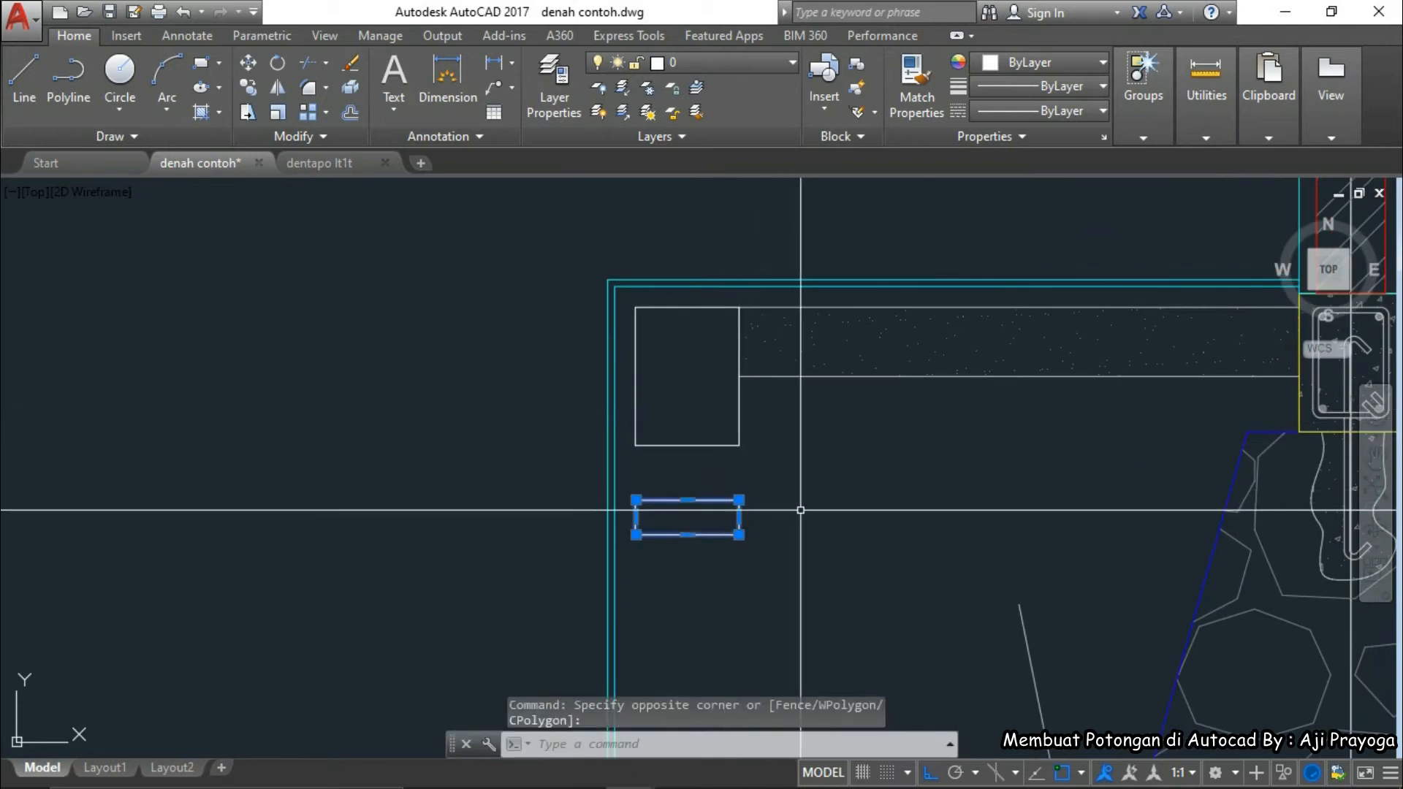
{"action": "type", "text": "m"}
{"action": "key", "text": "Return"}
{"action": "left_click", "coordinate": [740, 500]}
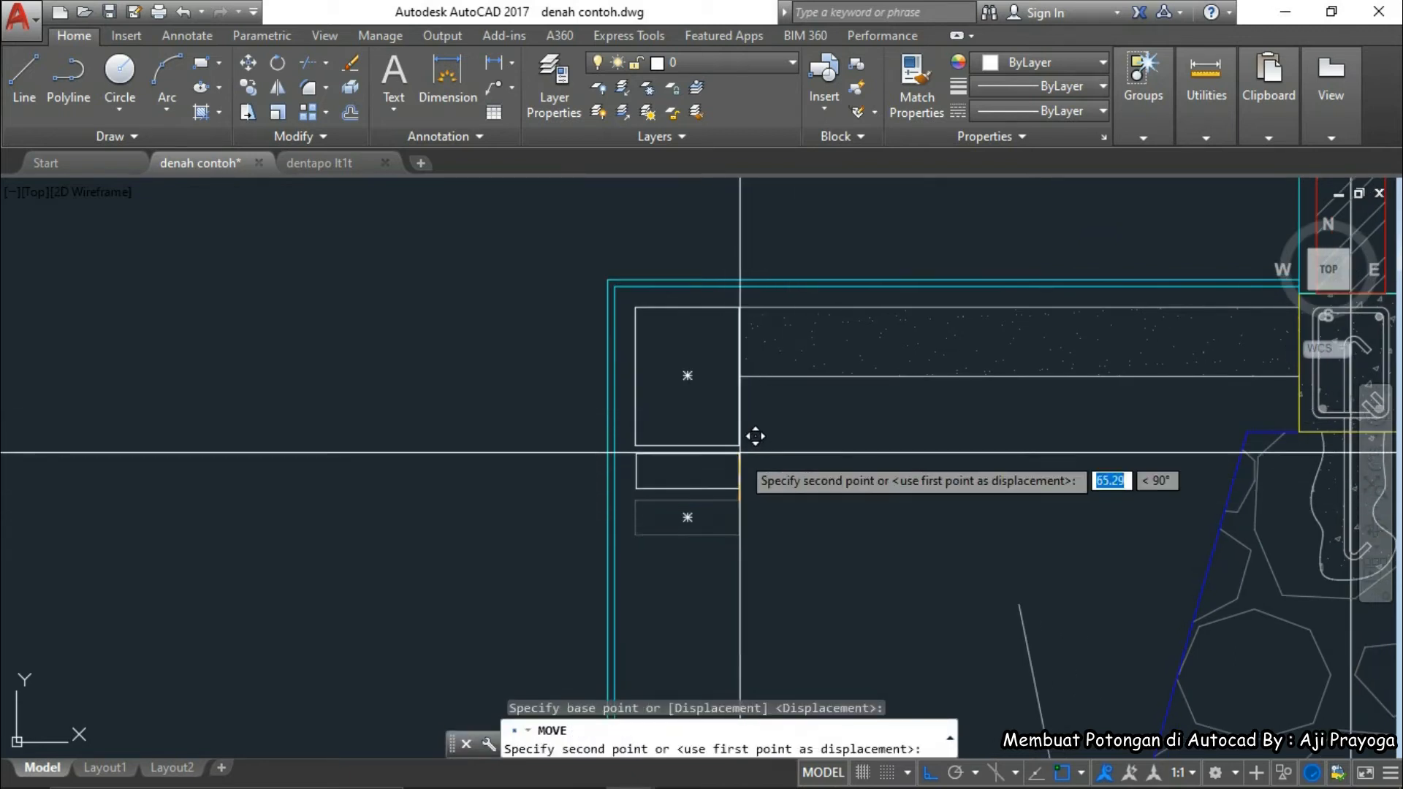
{"action": "key", "text": "Escape"}
- Match the properties of the red brick wall outline onto the two rectangles at the terrace edge
{"action": "scroll", "coordinate": [784, 487], "scroll_direction": "down", "scroll_amount": 3}
{"action": "middle_click_drag", "start_coordinate": [847, 520], "coordinate": [774, 531]}
{"action": "type", "text": "m"}
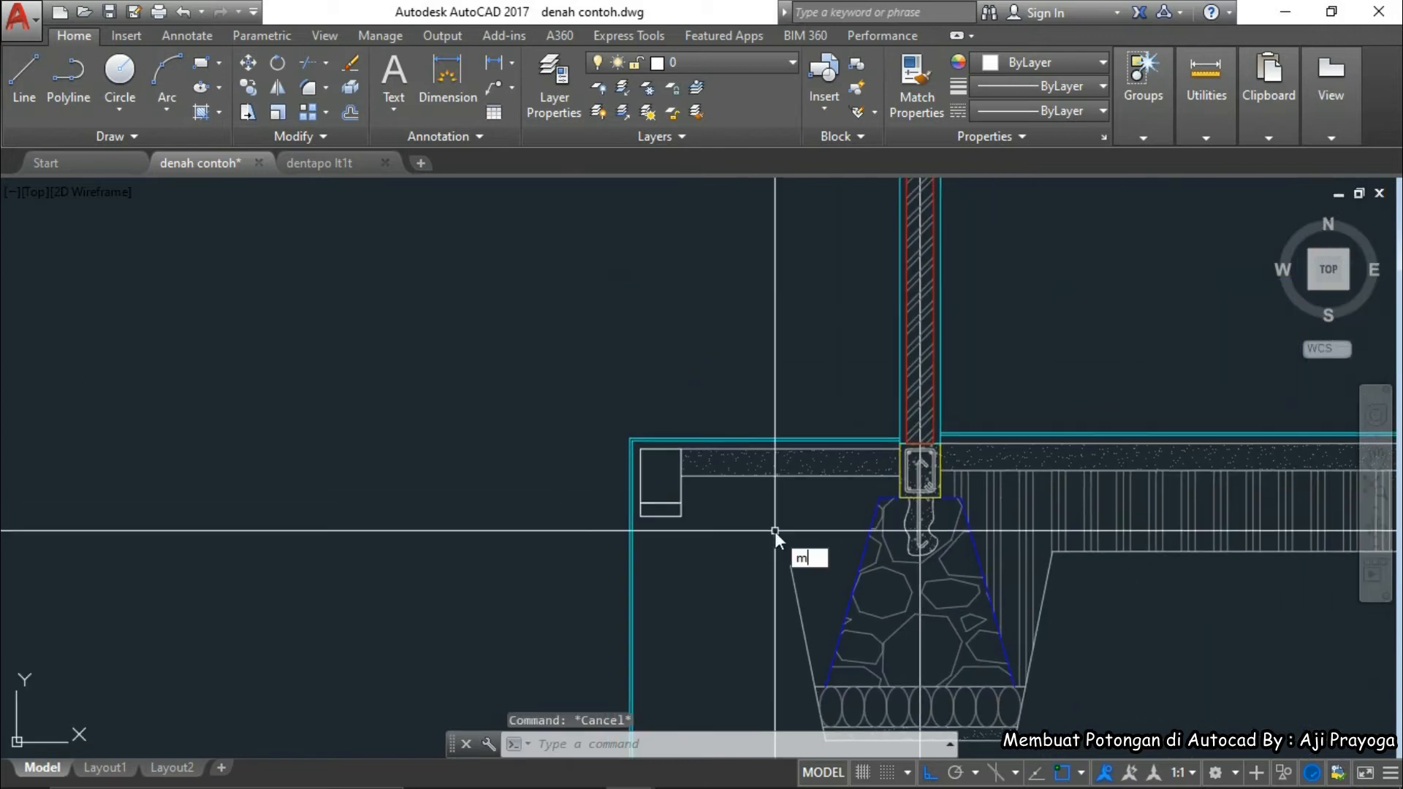
{"action": "type", "text": "ma"}
{"action": "key", "text": "Return"}
{"action": "scroll", "coordinate": [917, 461], "scroll_direction": "up", "scroll_amount": 4}
{"action": "left_click", "coordinate": [894, 409]}
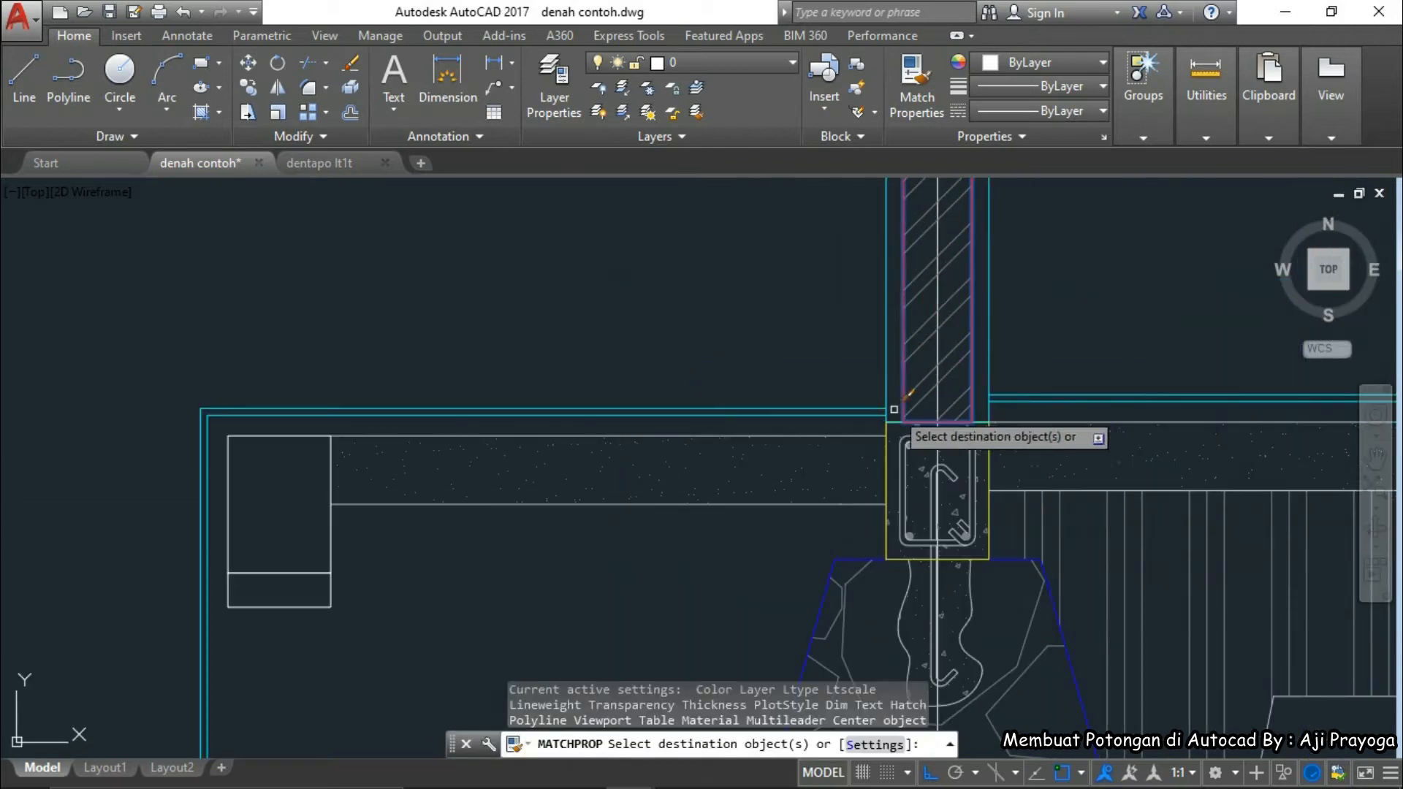
{"action": "middle_click_drag", "start_coordinate": [359, 574], "coordinate": [509, 507]}
{"action": "left_click", "coordinate": [495, 558]}
{"action": "left_click", "coordinate": [440, 499]}
{"action": "key", "text": "Escape"}
- Set the colour of the small lower rectangle to the light grey index colour
{"action": "left_click", "coordinate": [514, 500]}
{"action": "left_click", "coordinate": [456, 568]}
{"action": "key", "text": "Escape"}
{"action": "left_click", "coordinate": [488, 515]}
{"action": "left_click", "coordinate": [371, 550]}
{"action": "left_click", "coordinate": [1059, 63]}
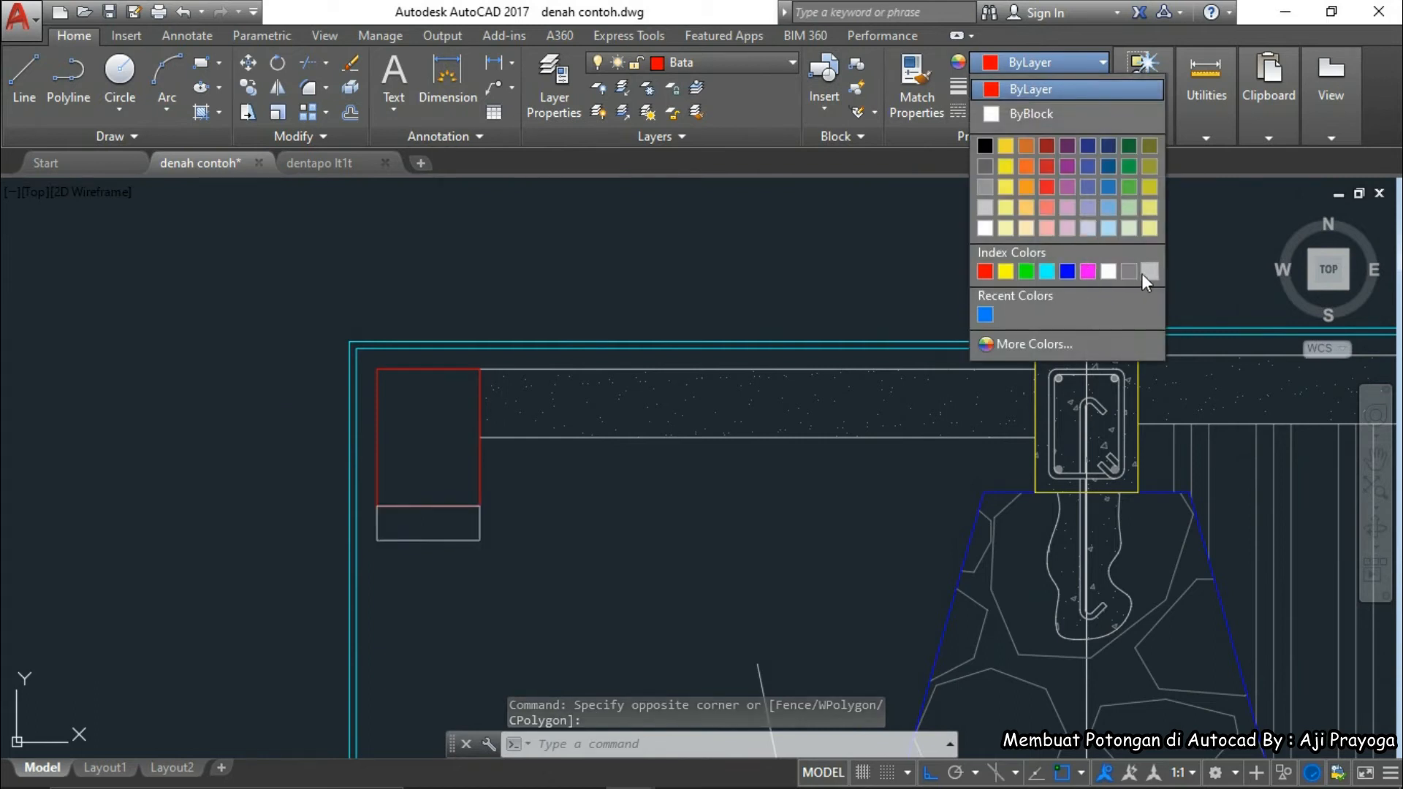
{"action": "left_click", "coordinate": [1150, 272]}
{"action": "key", "text": "Escape"}
- Hatch the red rectangle and match its hatch to the diagonal brick hatch of the wall
{"action": "middle_click_drag", "start_coordinate": [520, 539], "coordinate": [638, 534]}
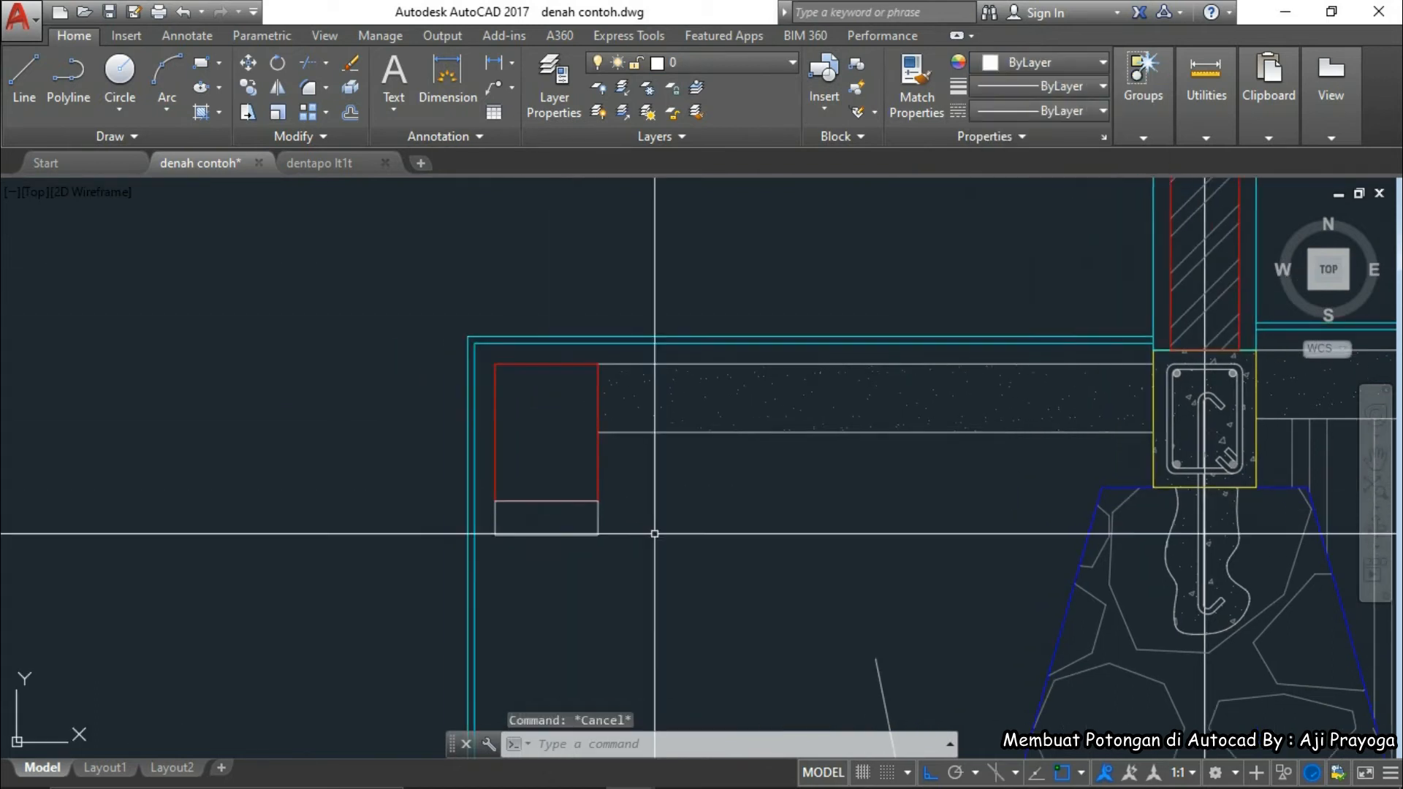
{"action": "type", "text": "H"}
{"action": "key", "text": "Return"}
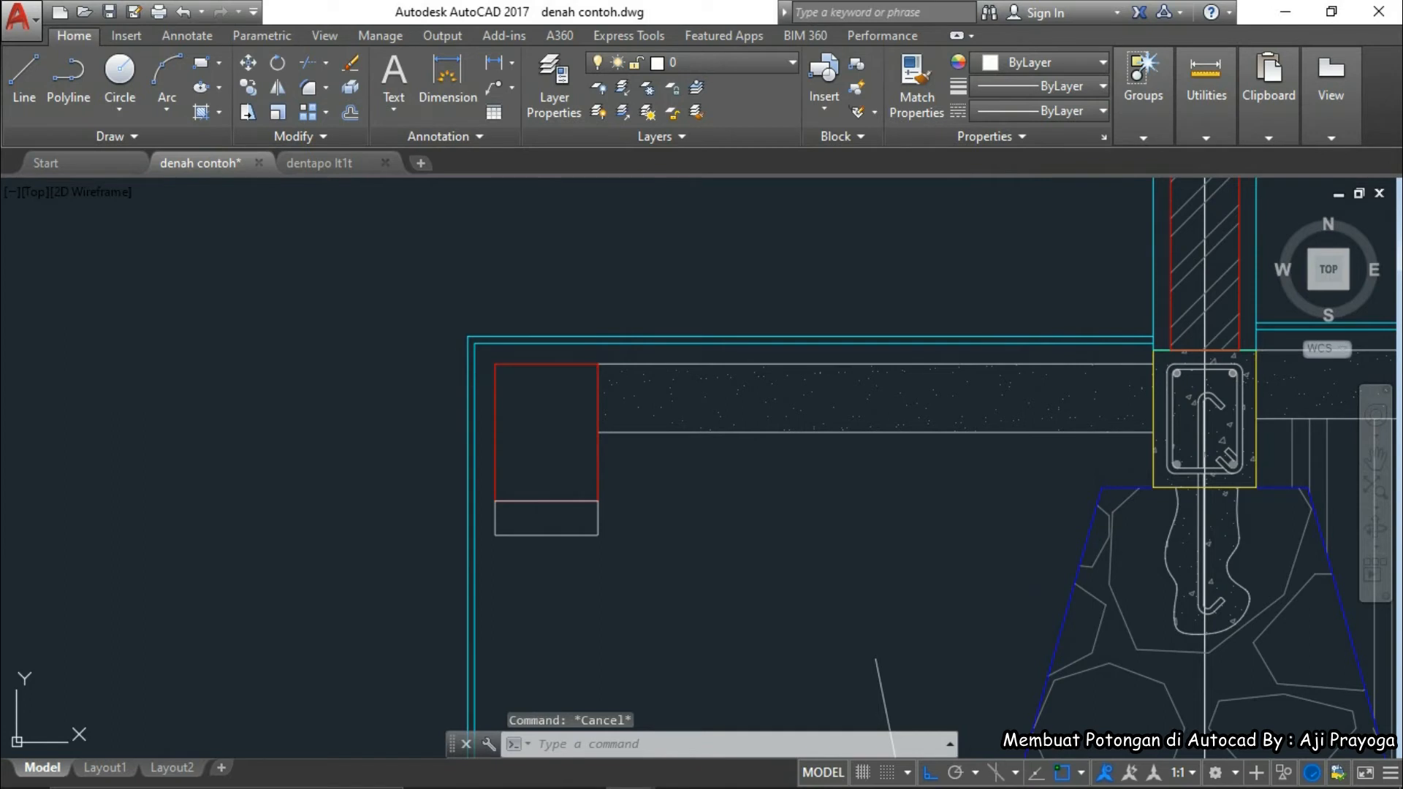
{"action": "left_click", "coordinate": [558, 457]}
{"action": "key", "text": "Return"}
{"action": "type", "text": "ma"}
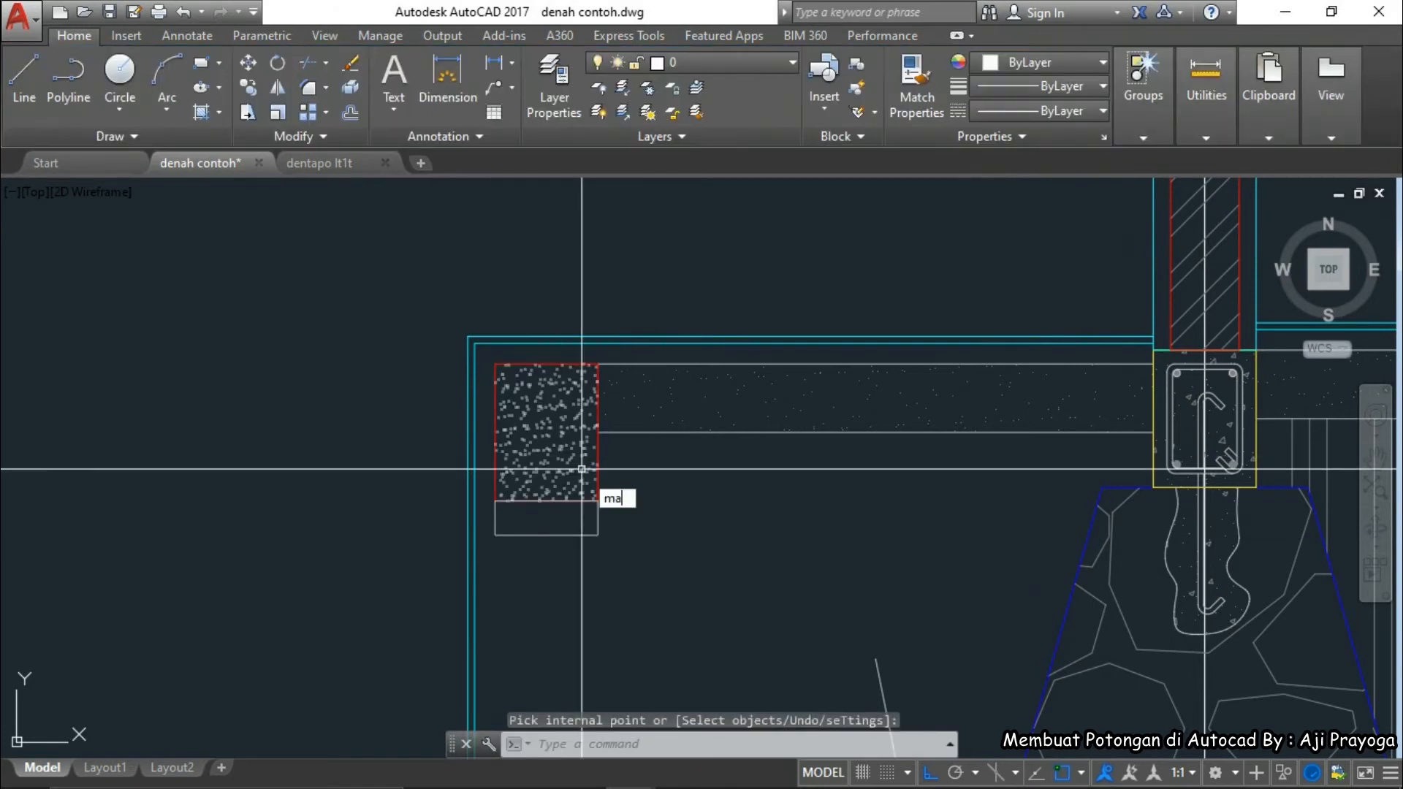
{"action": "key", "text": "Return"}
{"action": "left_click", "coordinate": [1226, 301]}
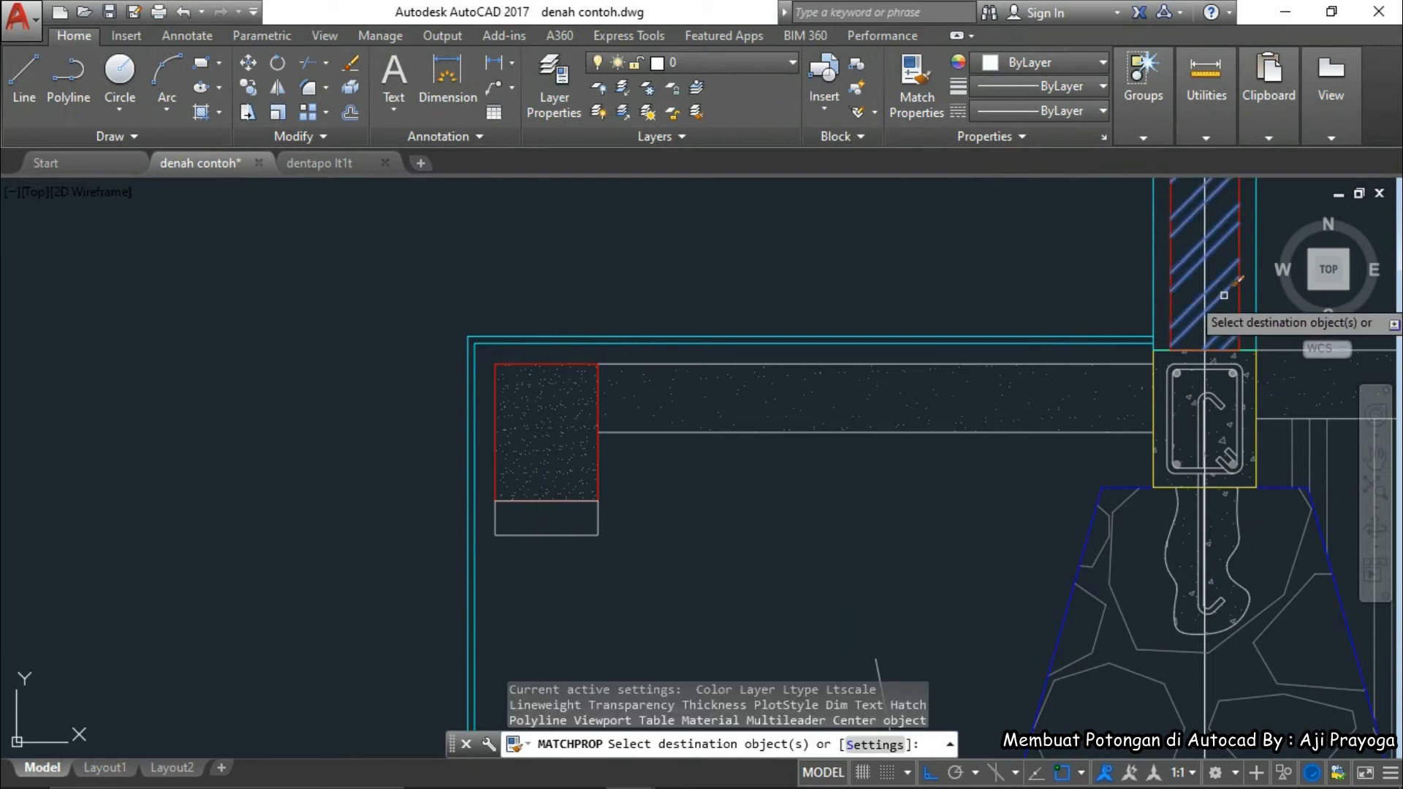
{"action": "key", "text": "Escape"}
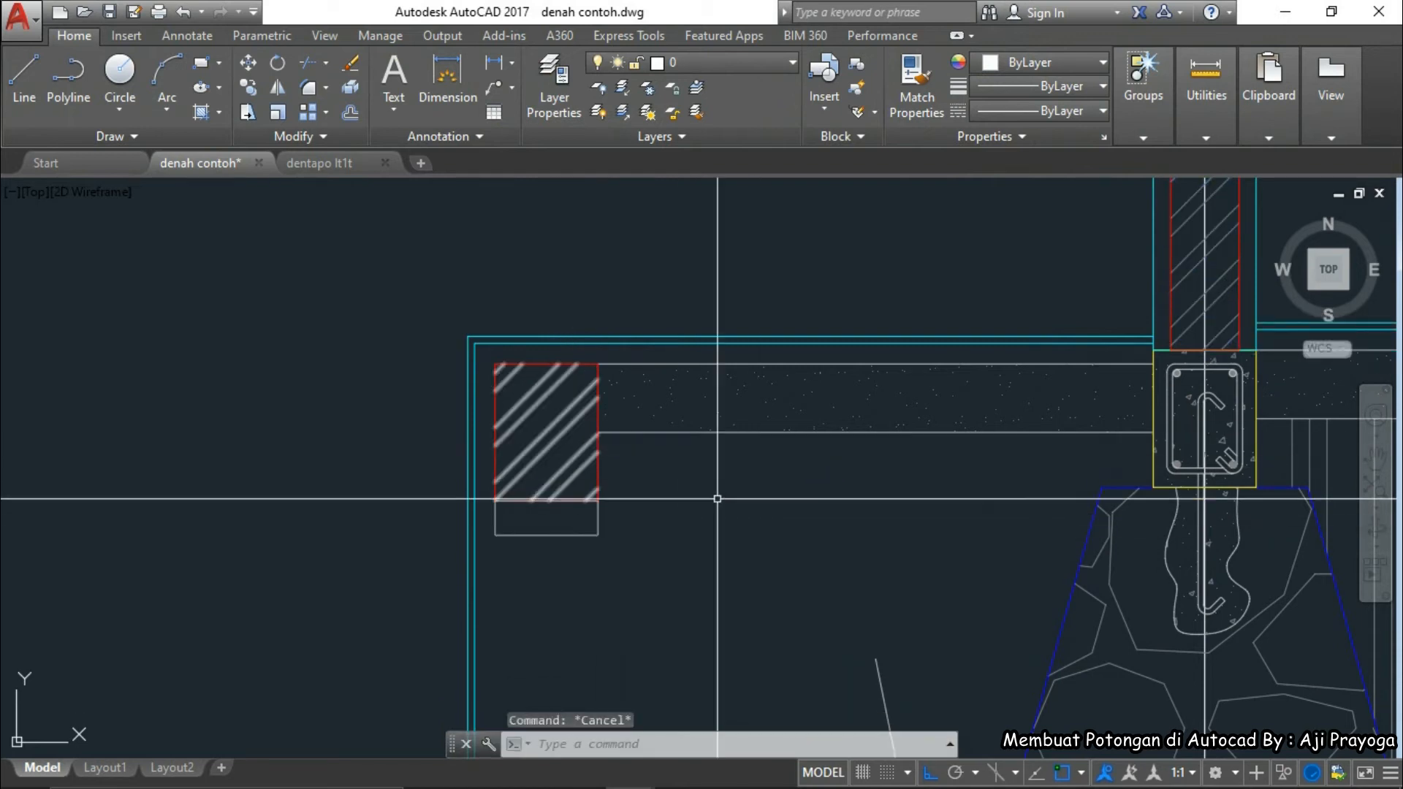
- Hatch the small lower rectangle with AR-SAND and match its properties to the terrace slab's concrete hatch
{"action": "scroll", "coordinate": [761, 486], "scroll_direction": "down", "scroll_amount": 2}
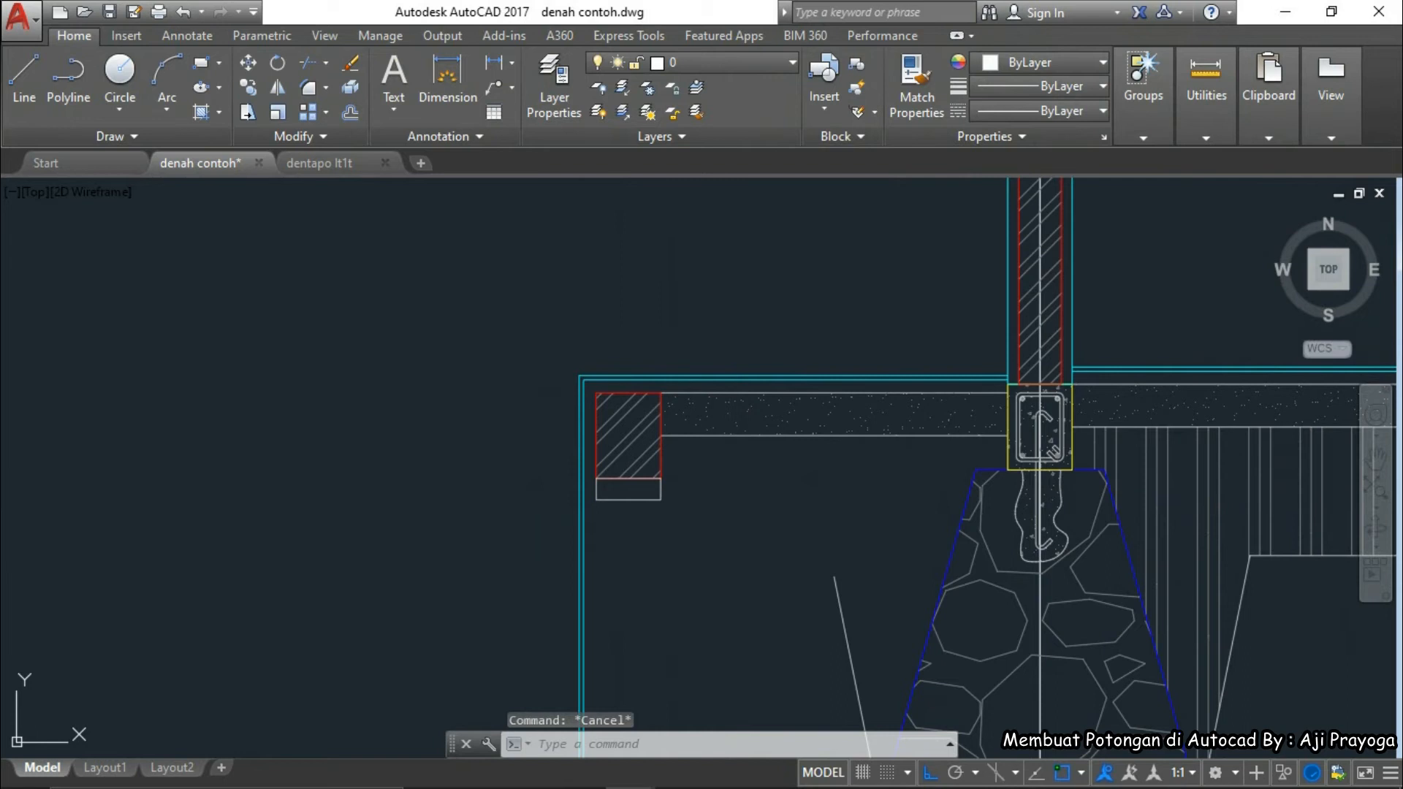
{"action": "type", "text": "h"}
{"action": "key", "text": "Return"}
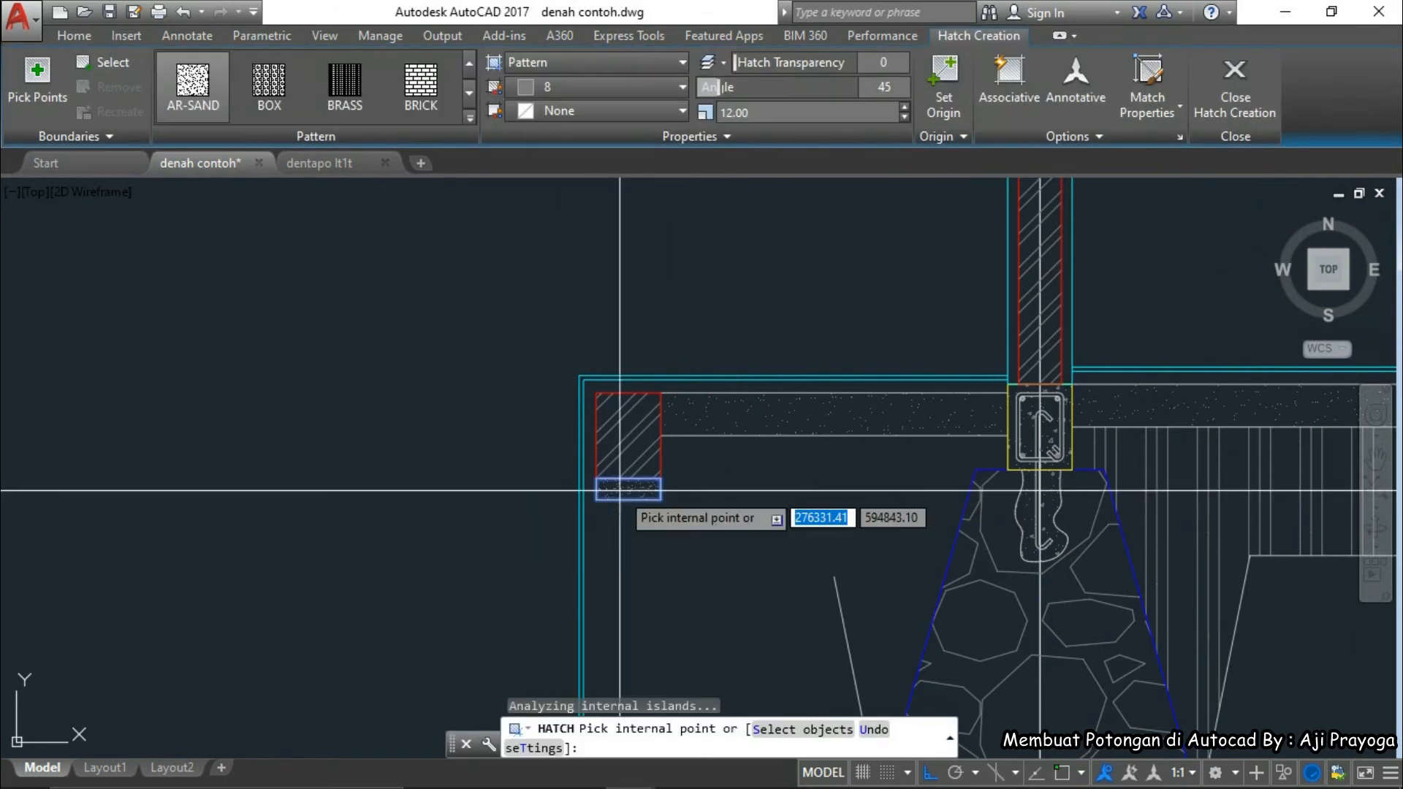
{"action": "key", "text": "Return"}
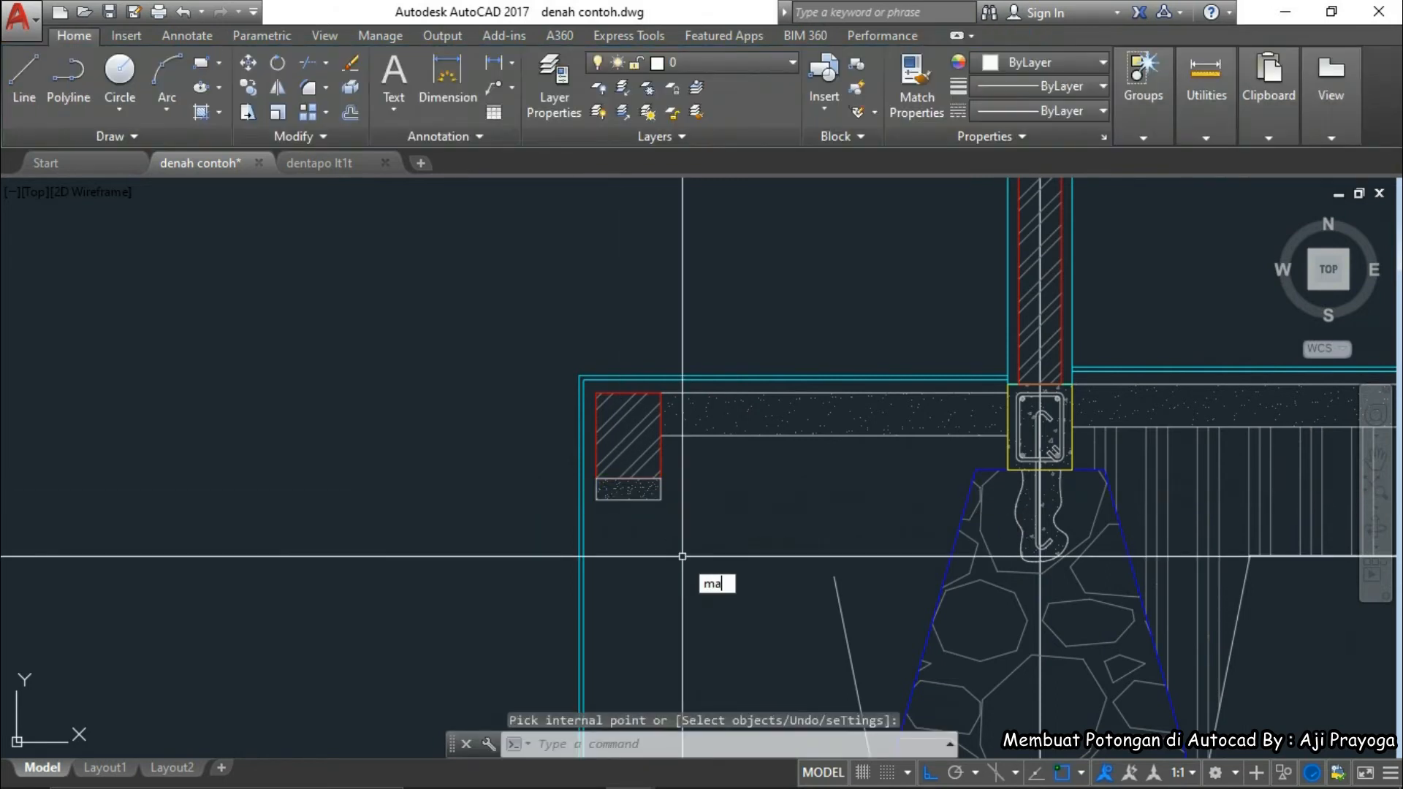
{"action": "type", "text": "ma"}
{"action": "key", "text": "Return"}
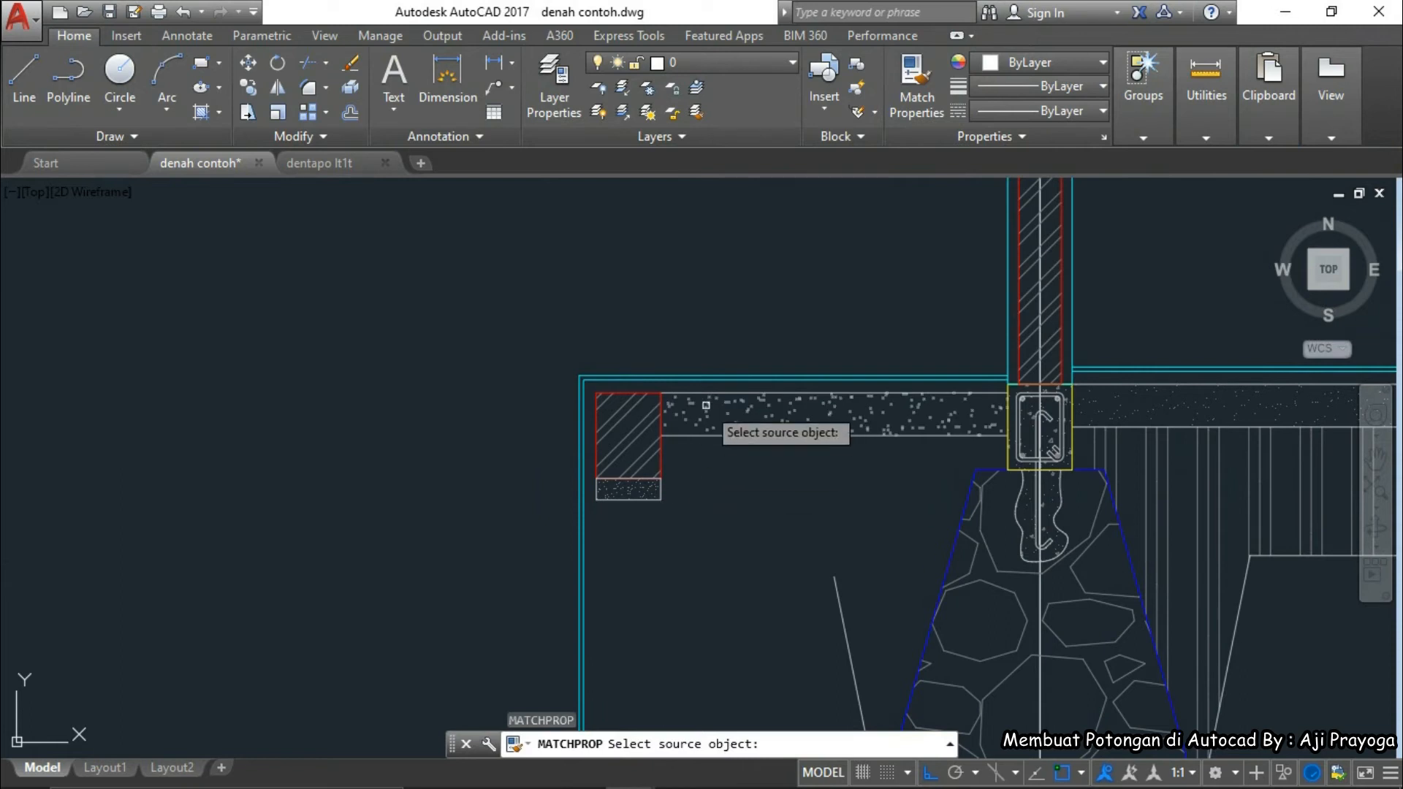
{"action": "left_click", "coordinate": [706, 405]}
{"action": "scroll", "coordinate": [674, 497], "scroll_direction": "down", "scroll_amount": 1}
{"action": "scroll", "coordinate": [604, 477], "scroll_direction": "up", "scroll_amount": 1}
{"action": "key", "text": "Escape"}
{"action": "scroll", "coordinate": [655, 475], "scroll_direction": "down", "scroll_amount": 2}
{"action": "middle_click_drag", "start_coordinate": [654, 475], "coordinate": [659, 486]}
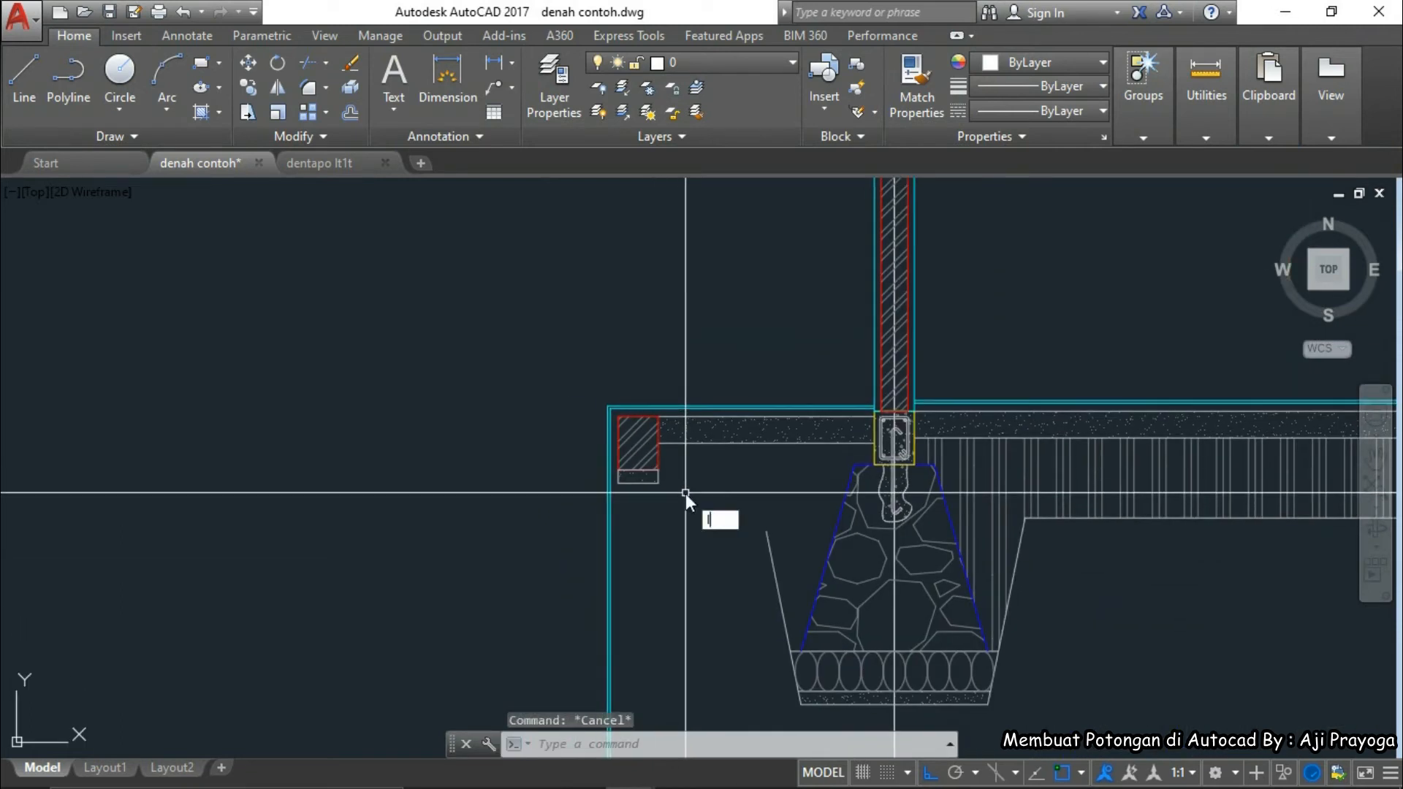
{"action": "key", "text": "Return"}
{"action": "scroll", "coordinate": [642, 465], "scroll_direction": "up", "scroll_amount": 4}
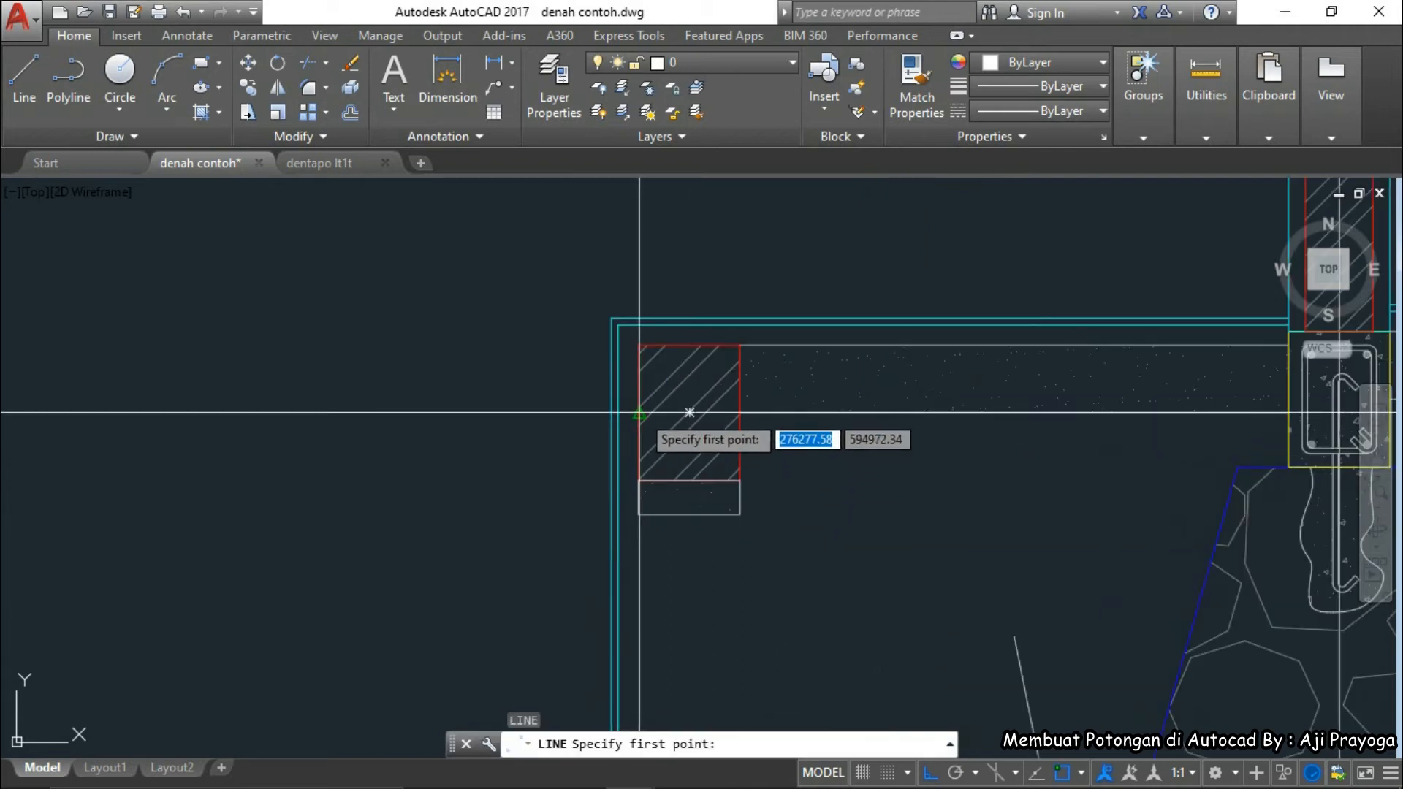
{"action": "scroll", "coordinate": [575, 475], "scroll_direction": "down", "scroll_amount": 2}
{"action": "key", "text": "Escape"}
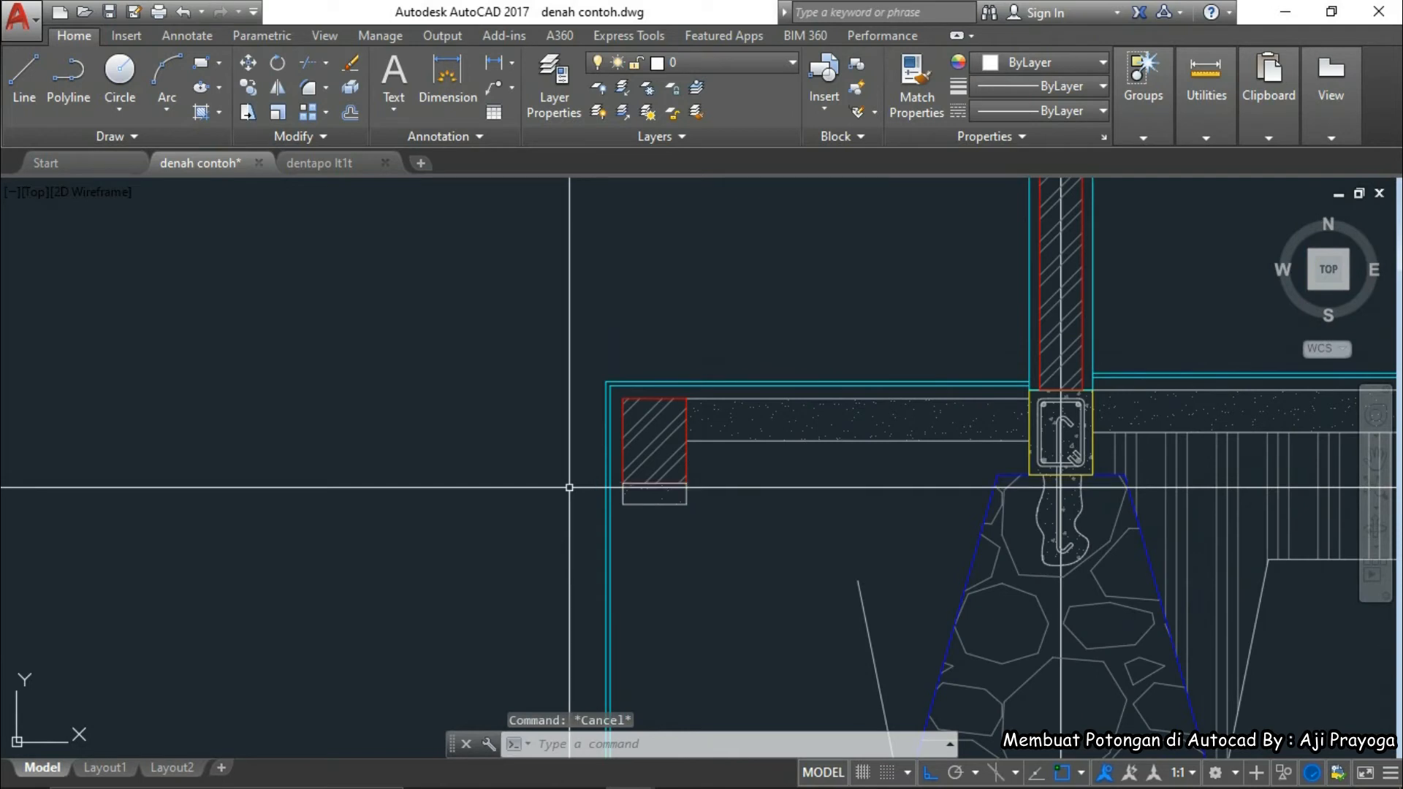
- Draw a horizontal construction line through the top edge of the terrace floor finish
{"action": "type", "text": "xl"}
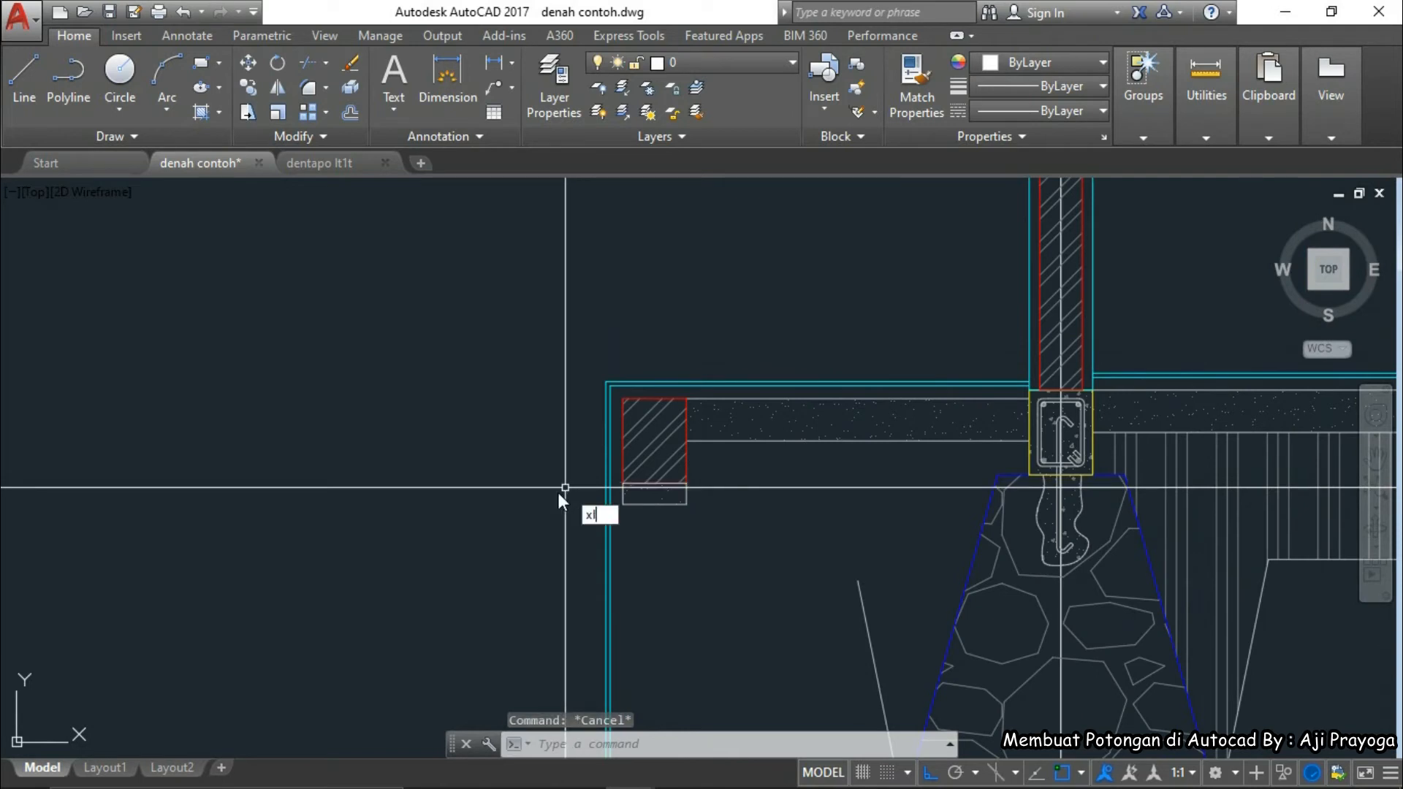
{"action": "key", "text": "Return"}
{"action": "type", "text": "h"}
{"action": "key", "text": "Return"}
{"action": "scroll", "coordinate": [627, 468], "scroll_direction": "up", "scroll_amount": 4}
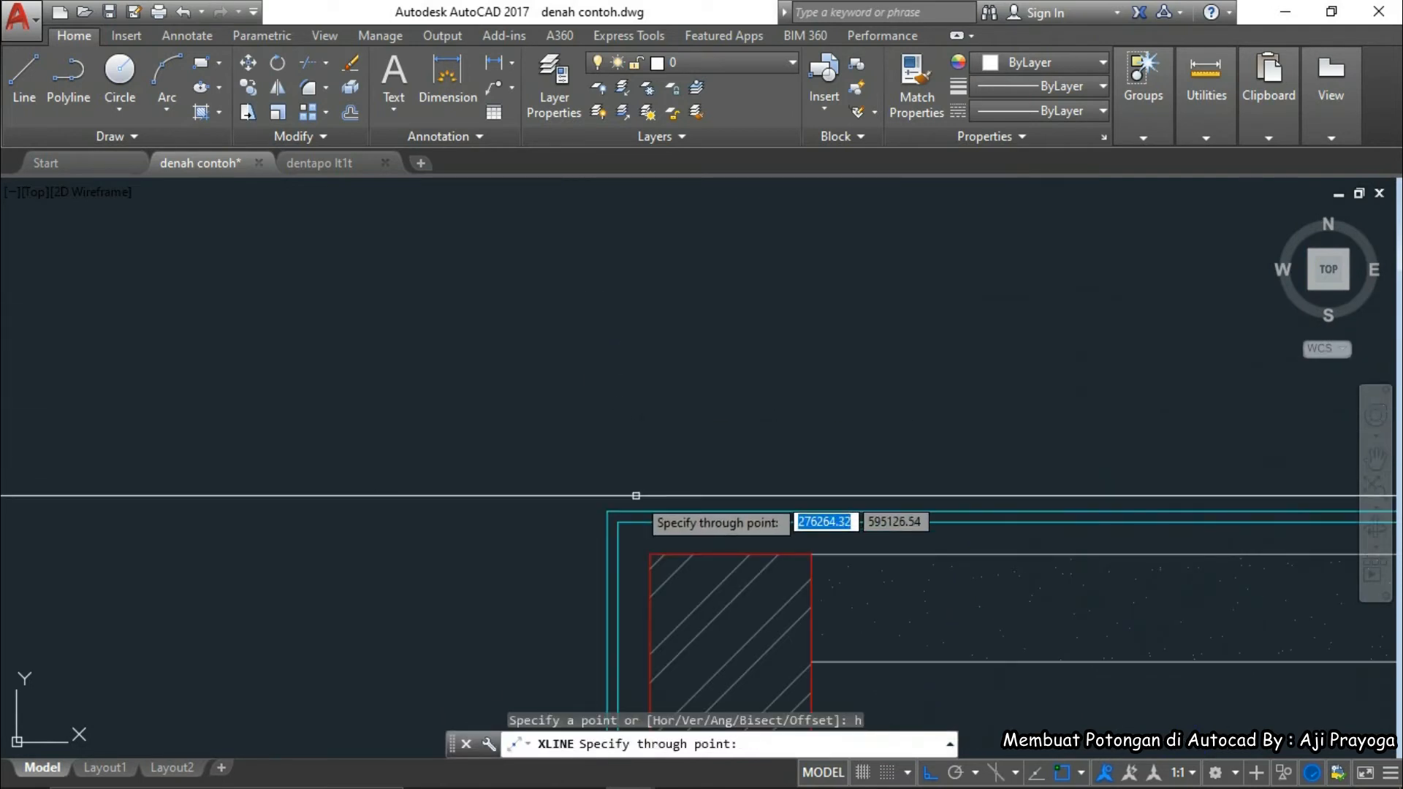
{"action": "scroll", "coordinate": [628, 494], "scroll_direction": "down", "scroll_amount": 6}
{"action": "key", "text": "Escape"}
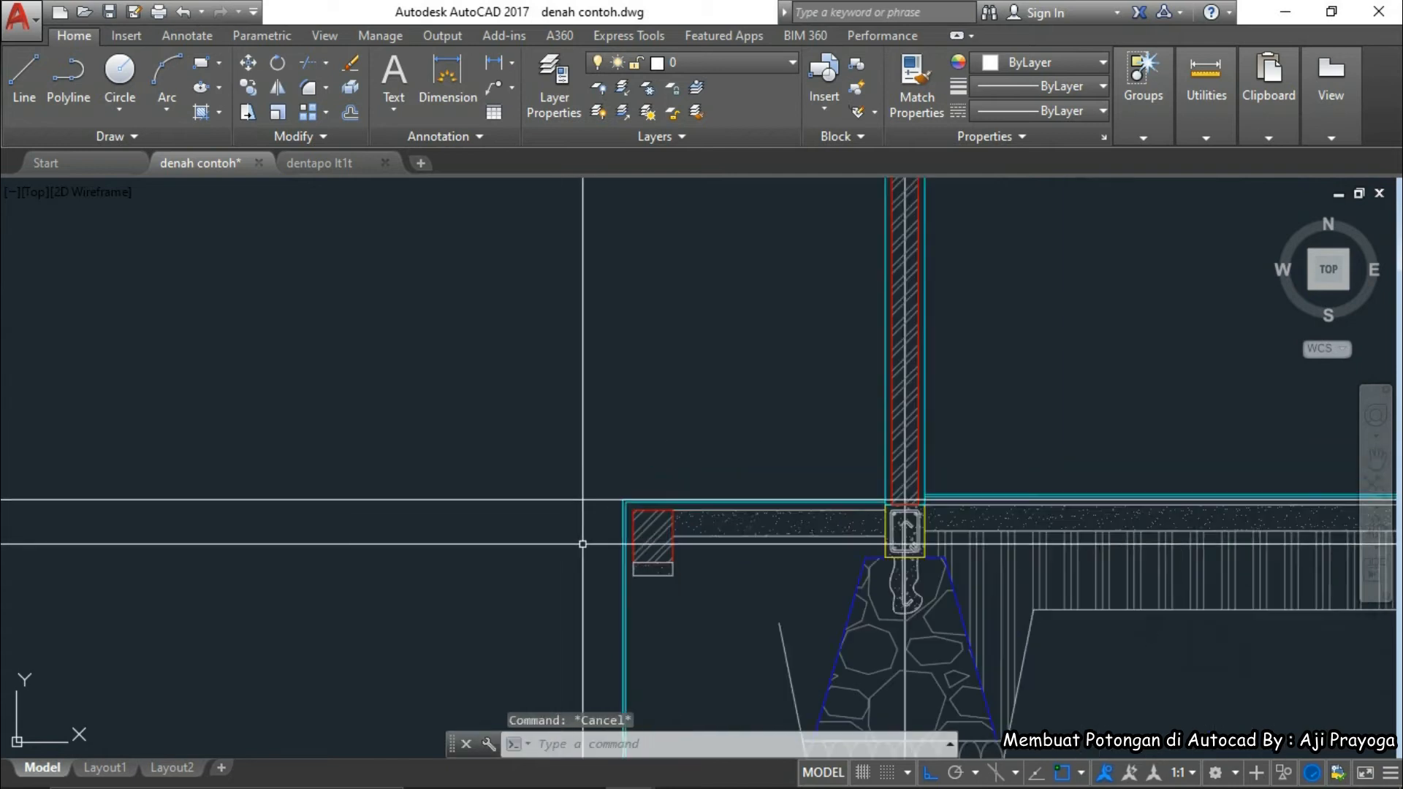
- Offset the horizontal construction line at the terrace floor 100 downward to mark the ground level
{"action": "middle_click_drag", "start_coordinate": [583, 544], "coordinate": [676, 484]}
{"action": "type", "text": "o"}
{"action": "key", "text": "Return"}
{"action": "type", "text": "100"}
{"action": "key", "text": "Return"}
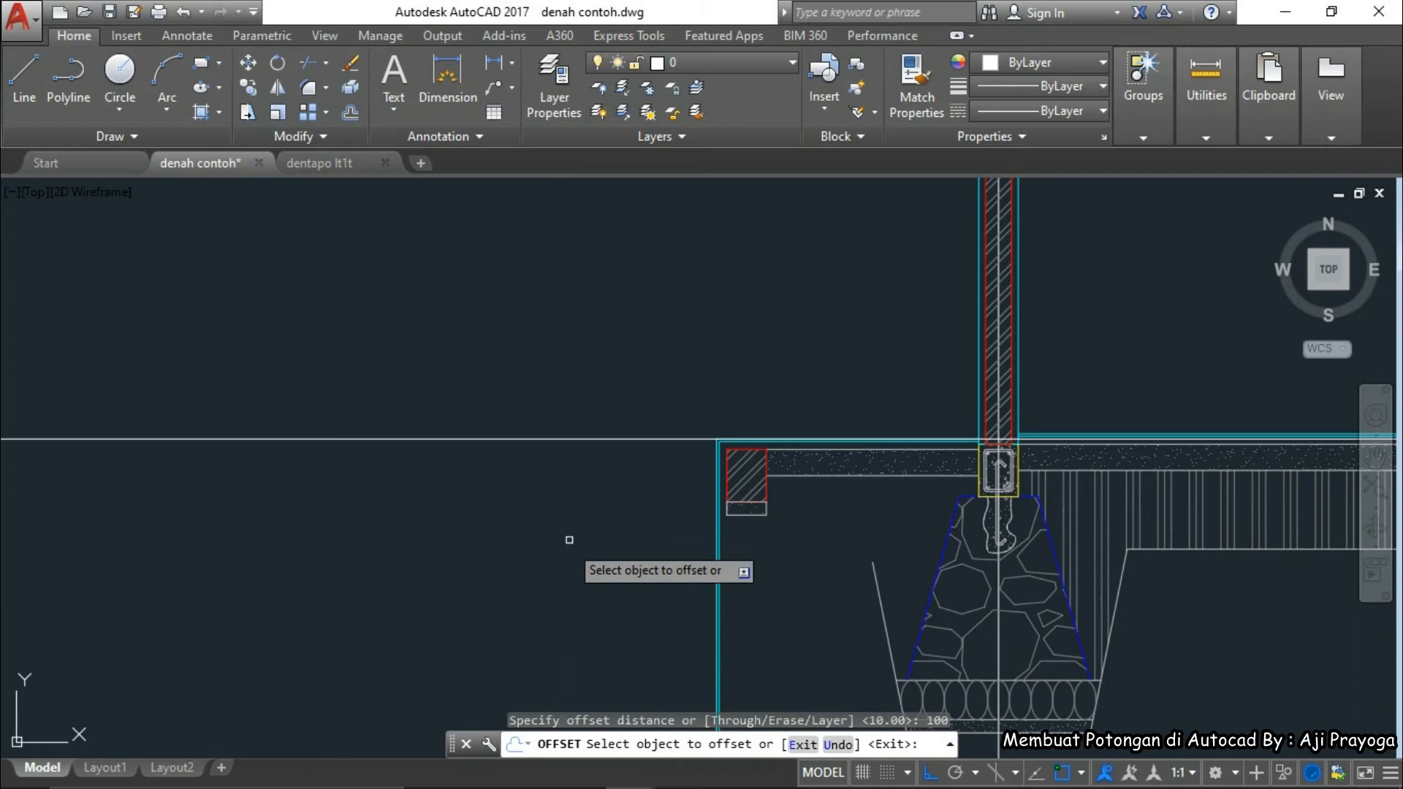
{"action": "left_click", "coordinate": [596, 438]}
{"action": "left_click", "coordinate": [586, 531]}
{"action": "key", "text": "Escape"}
{"action": "key", "text": "Escape"}
- Delete the original horizontal construction line along the terrace floor top
{"action": "left_click", "coordinate": [616, 439]}
{"action": "left_click", "coordinate": [584, 402]}
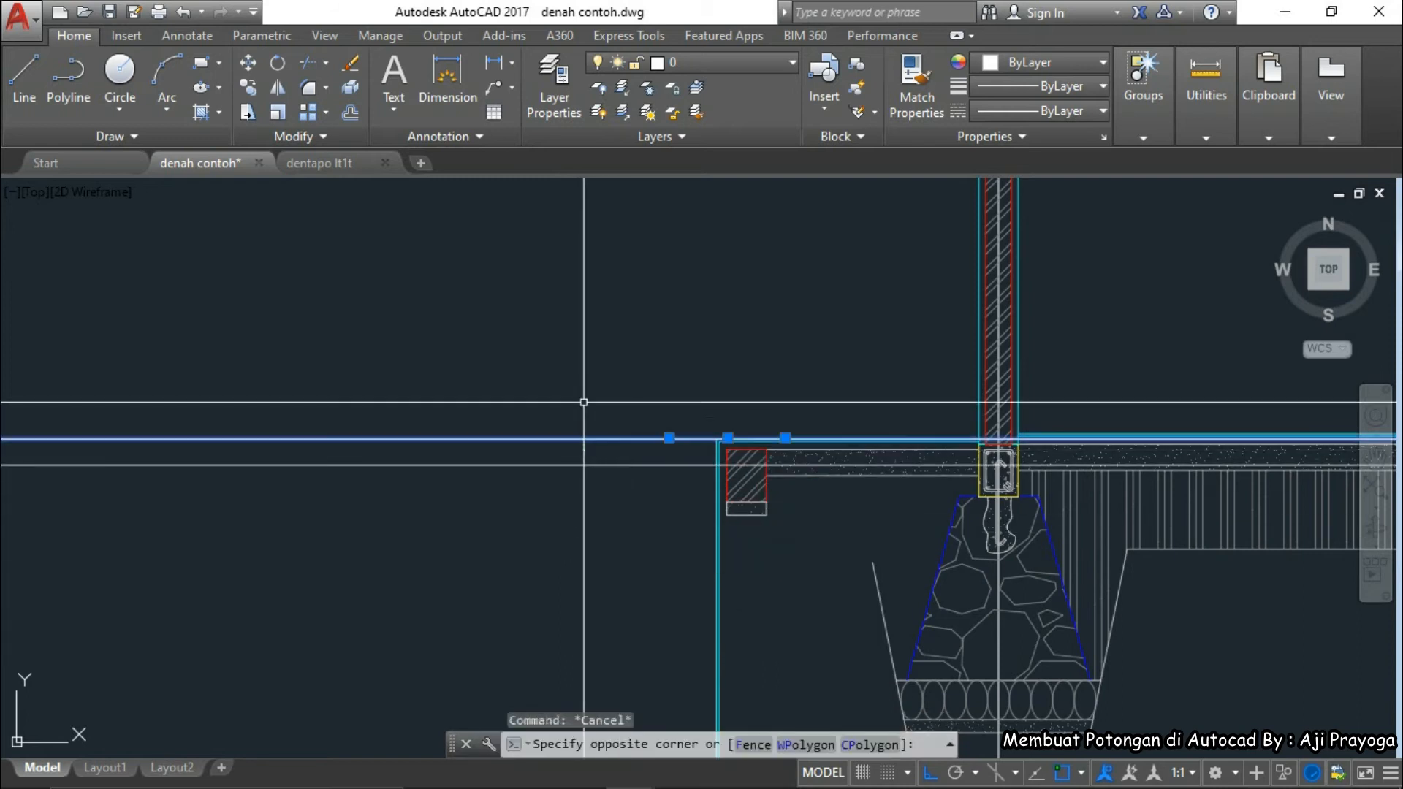
{"action": "left_click", "coordinate": [585, 401]}
{"action": "middle_click_drag", "start_coordinate": [595, 392], "coordinate": [629, 414]}
{"action": "key", "text": "Delete"}
- Trim the ground level line where it crosses the red brick rectangle at the terrace edge
{"action": "scroll", "coordinate": [775, 468], "scroll_direction": "down", "scroll_amount": 12}
{"action": "middle_click_drag", "start_coordinate": [763, 510], "coordinate": [762, 641]}
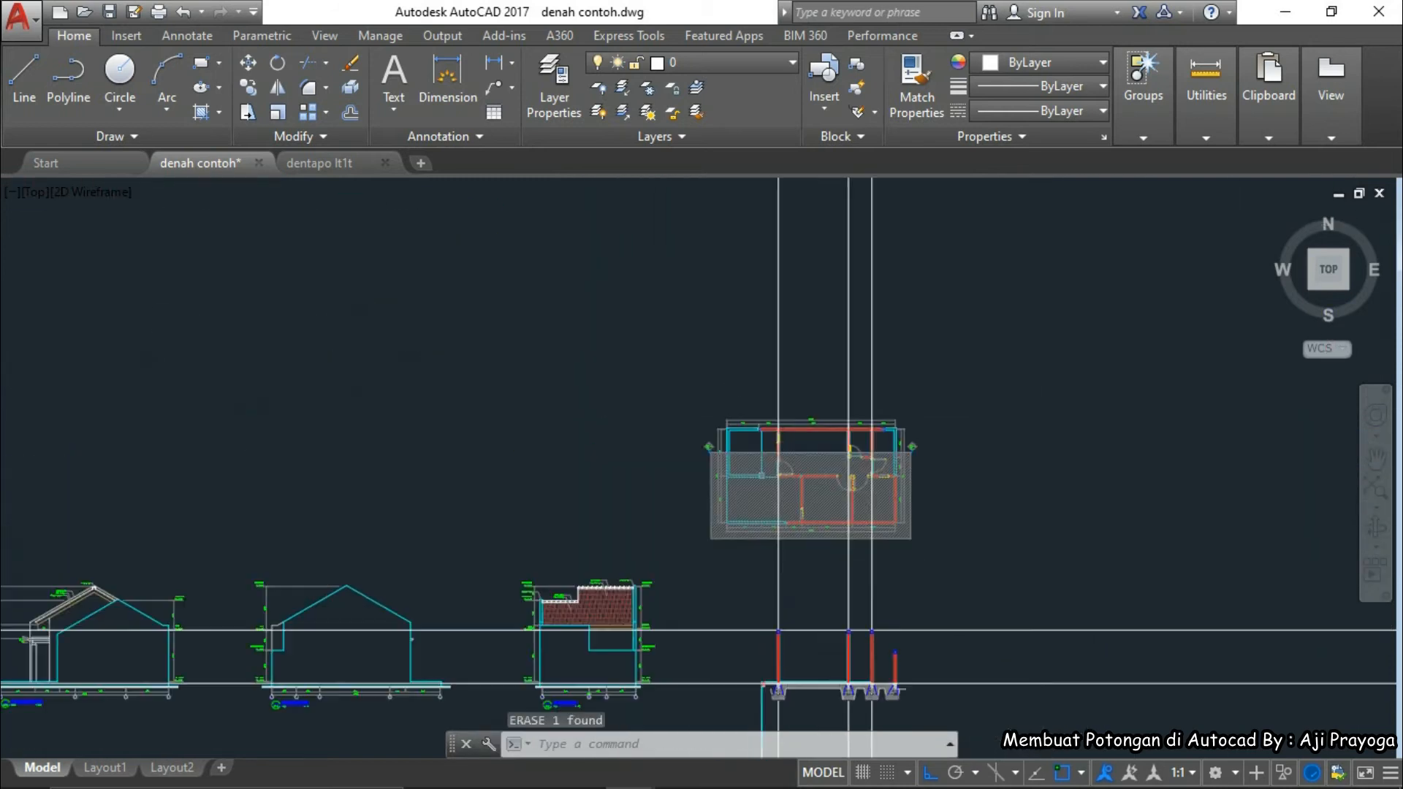
{"action": "scroll", "coordinate": [776, 472], "scroll_direction": "up", "scroll_amount": 6}
{"action": "scroll", "coordinate": [624, 394], "scroll_direction": "down", "scroll_amount": 6}
{"action": "scroll", "coordinate": [673, 587], "scroll_direction": "up", "scroll_amount": 8}
{"action": "type", "text": "tr"}
{"action": "key", "text": "Return"}
{"action": "scroll", "coordinate": [729, 526], "scroll_direction": "up", "scroll_amount": 3}
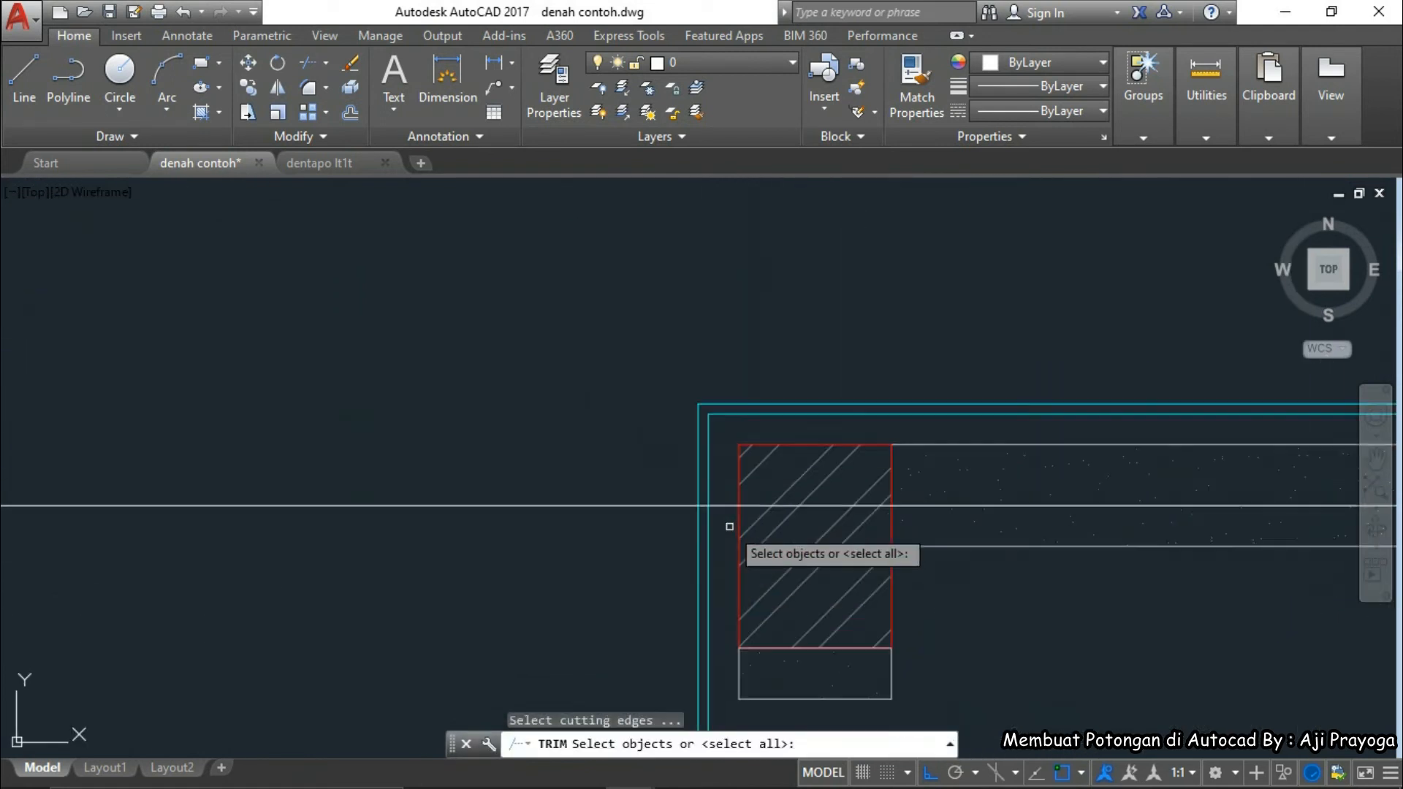
{"action": "left_click", "coordinate": [739, 545]}
{"action": "key", "text": "Return"}
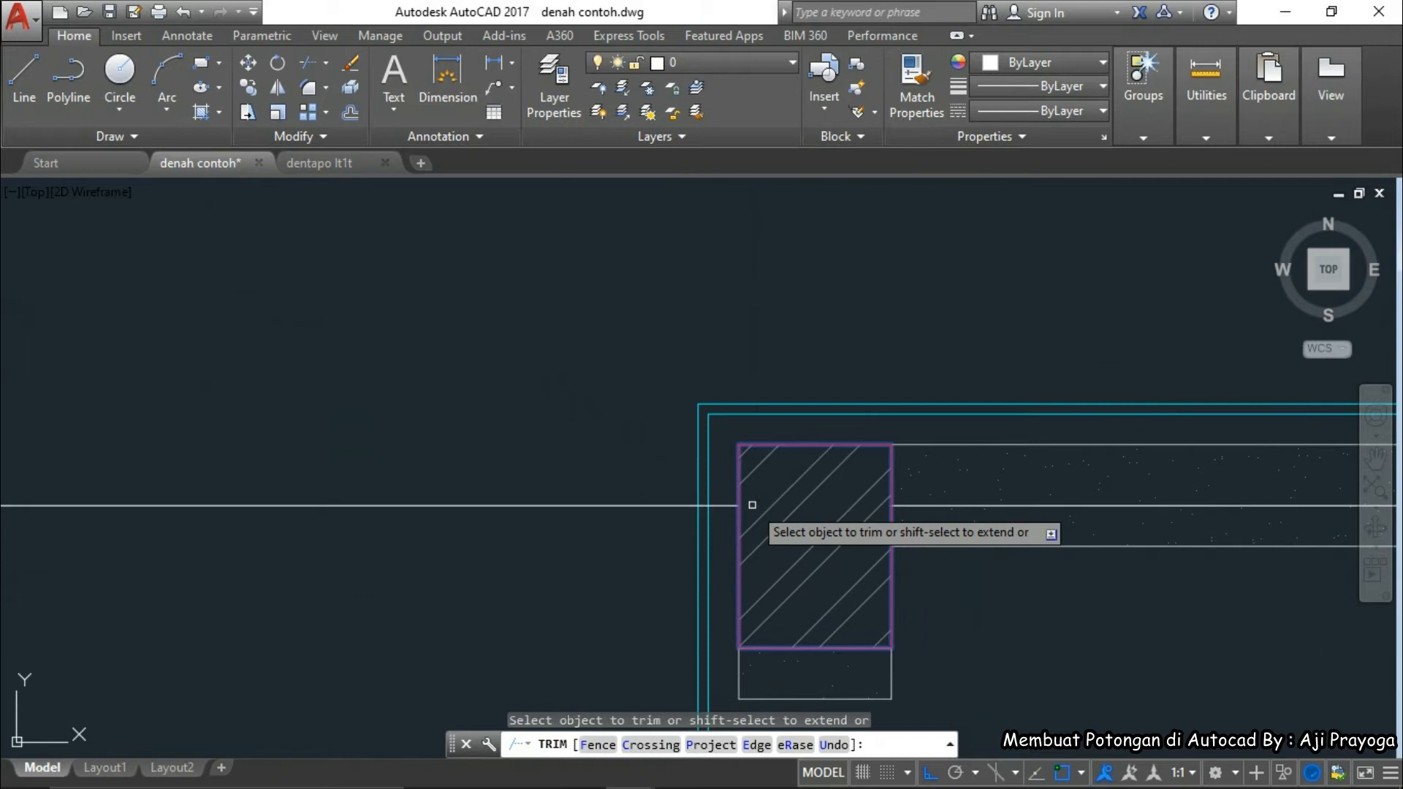
{"action": "key", "text": "Escape"}
- Delete the remaining piece of the ground line that runs through the terrace slab and the house
{"action": "left_click", "coordinate": [943, 505]}
{"action": "scroll", "coordinate": [844, 574], "scroll_direction": "down", "scroll_amount": 2}
{"action": "middle_click_drag", "start_coordinate": [845, 573], "coordinate": [564, 514]}
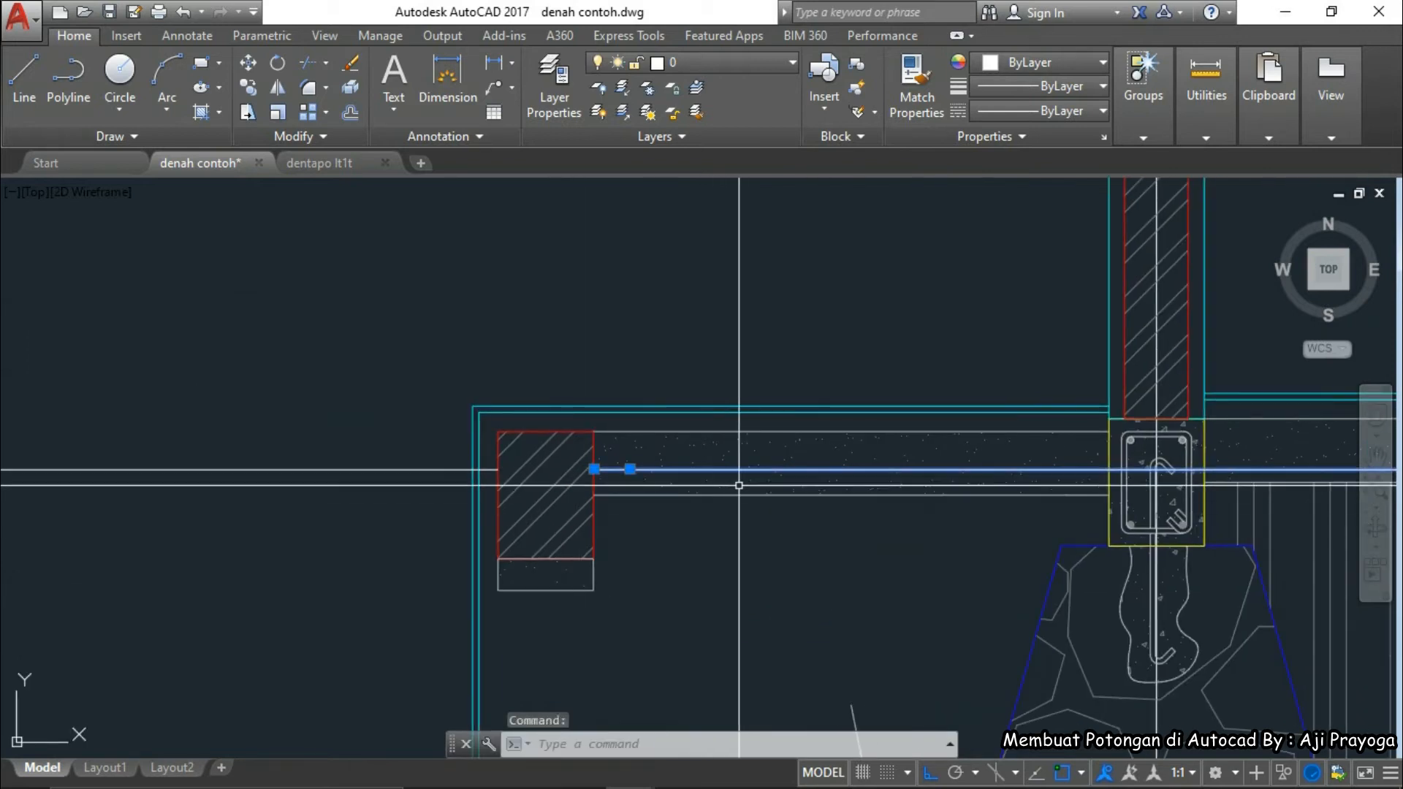
{"action": "key", "text": "Return"}
- Trim the cyan terrace finish lines below the ground level line
{"action": "middle_click_drag", "start_coordinate": [407, 558], "coordinate": [473, 577]}
{"action": "type", "text": "tr"}
{"action": "key", "text": "Return"}
{"action": "left_click", "coordinate": [480, 549]}
{"action": "left_click", "coordinate": [440, 415]}
{"action": "key", "text": "Return"}
{"action": "key", "text": "Escape"}
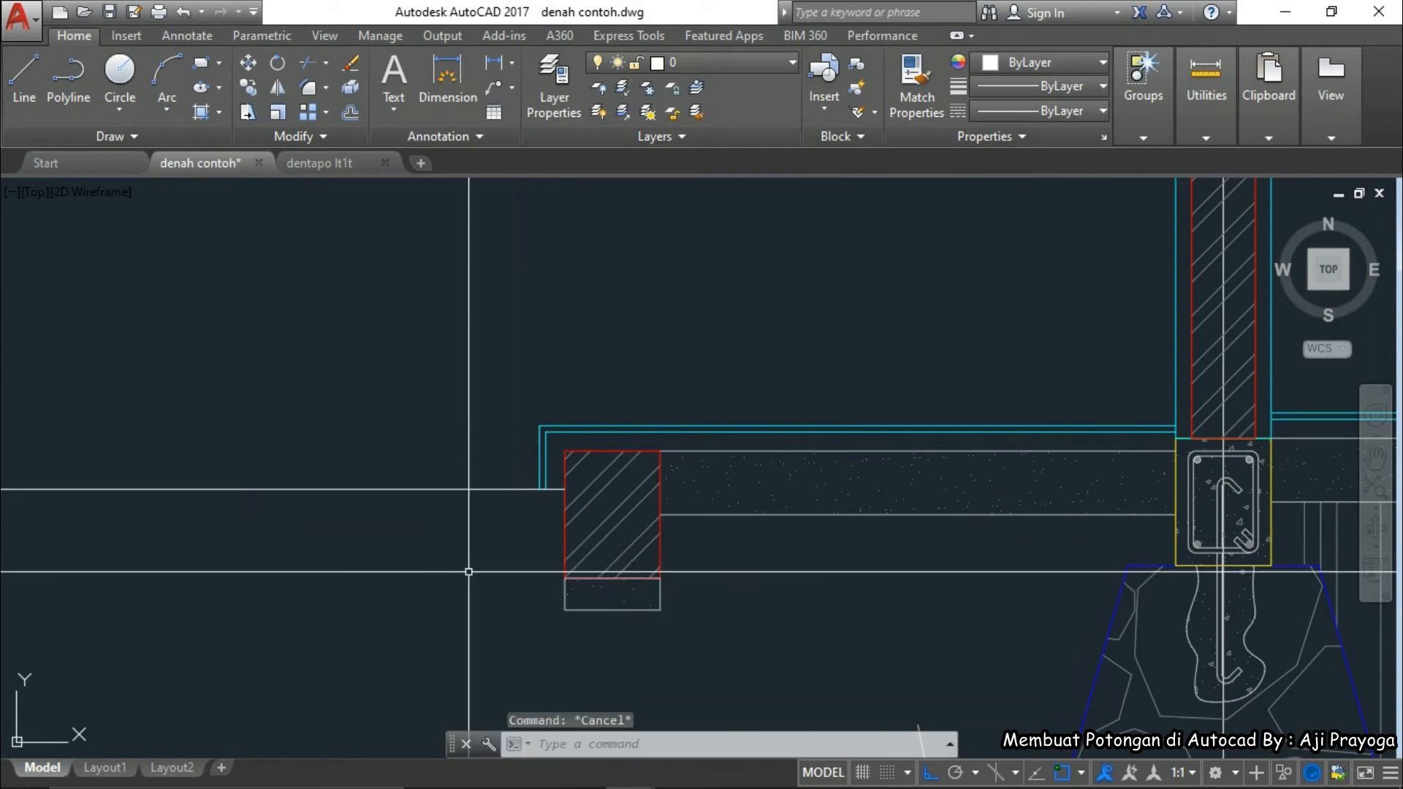
- Match the properties of the cyan terrace finish line onto the ground level line
{"action": "scroll", "coordinate": [470, 570], "scroll_direction": "down", "scroll_amount": 2}
{"action": "scroll", "coordinate": [518, 549], "scroll_direction": "up", "scroll_amount": 4}
{"action": "scroll", "coordinate": [548, 445], "scroll_direction": "down", "scroll_amount": 3}
{"action": "type", "text": "m"}
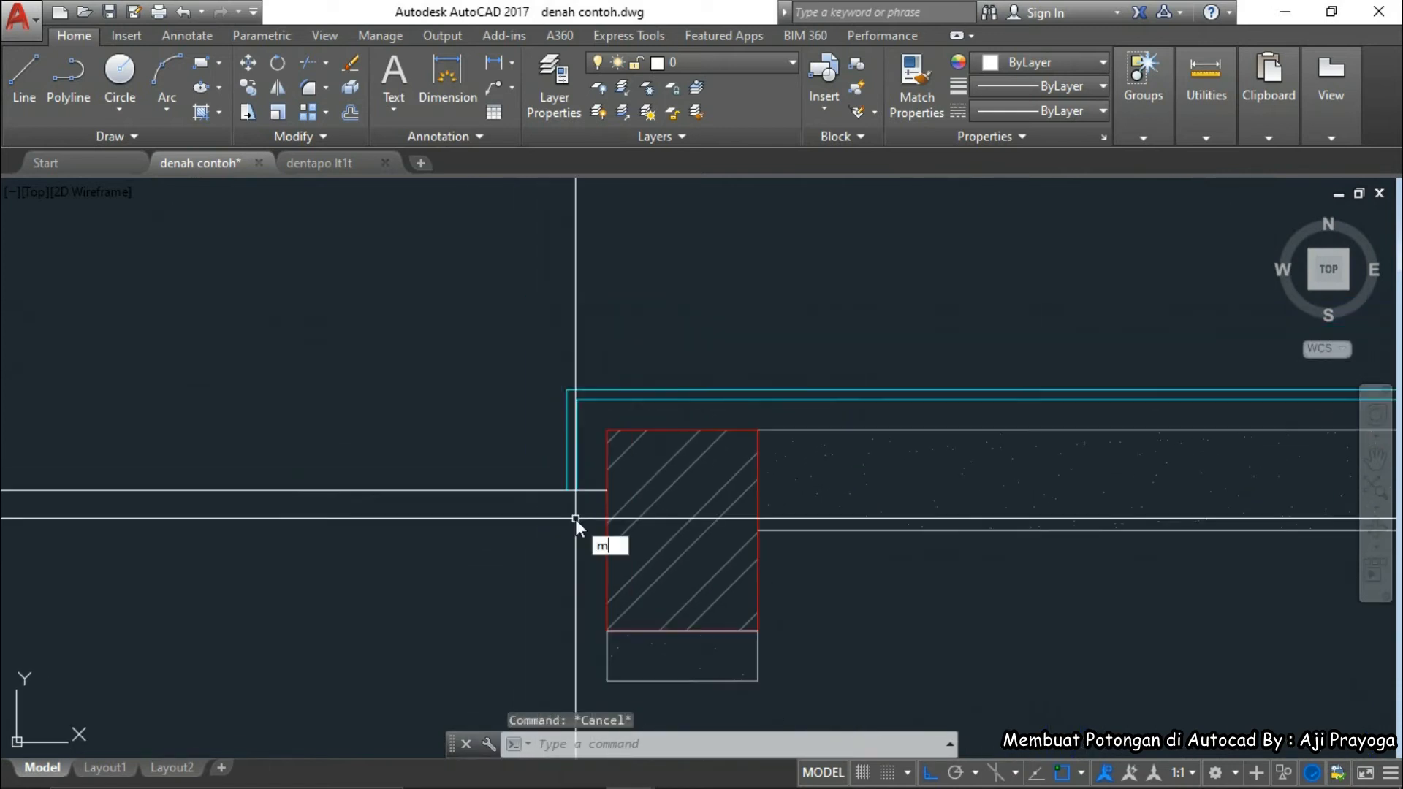
{"action": "type", "text": "a"}
{"action": "key", "text": "Return"}
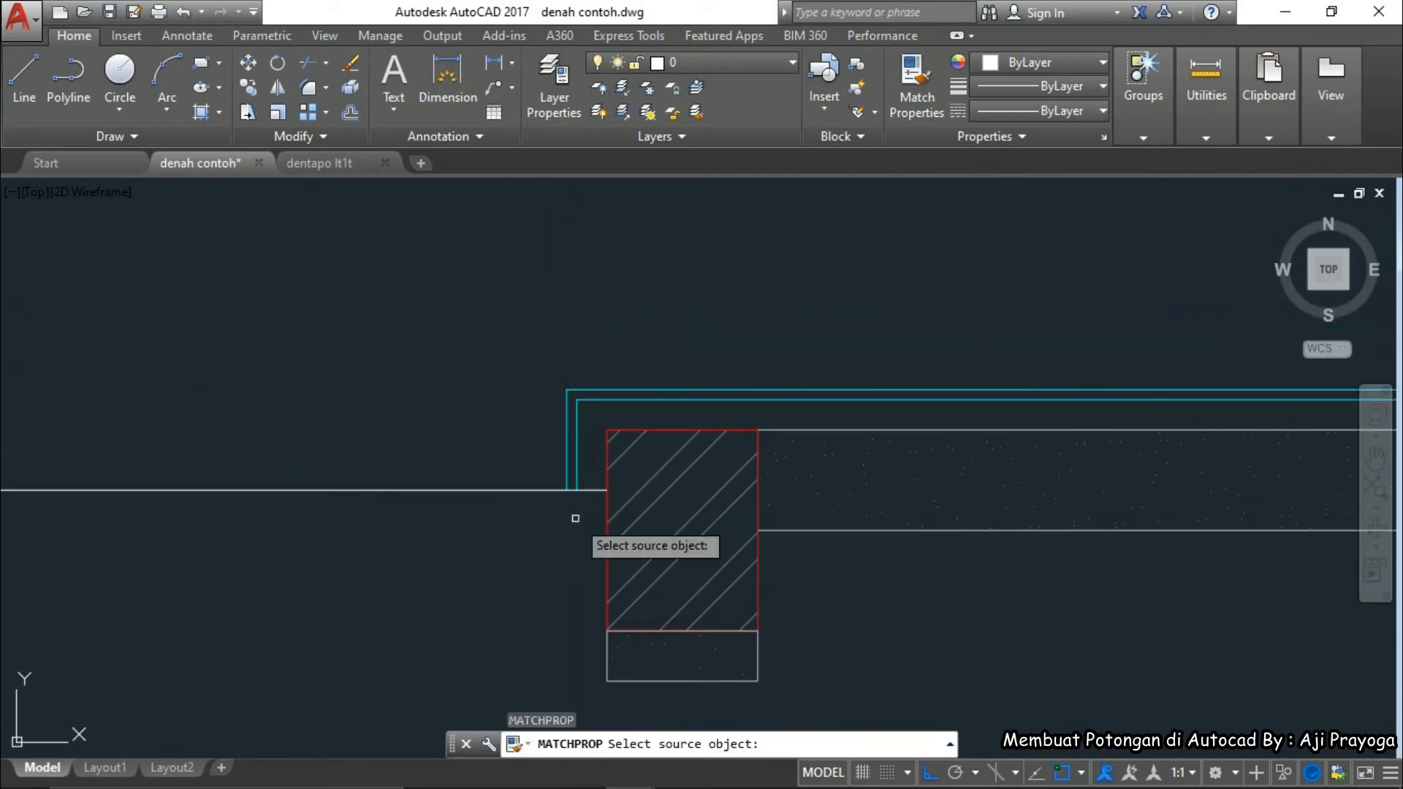
{"action": "left_click", "coordinate": [580, 452]}
{"action": "key", "text": "Escape"}
- Draw a vertical construction line through the outer face of the leftmost boundary wall in the floor plan
{"action": "scroll", "coordinate": [911, 538], "scroll_direction": "down", "scroll_amount": 6}
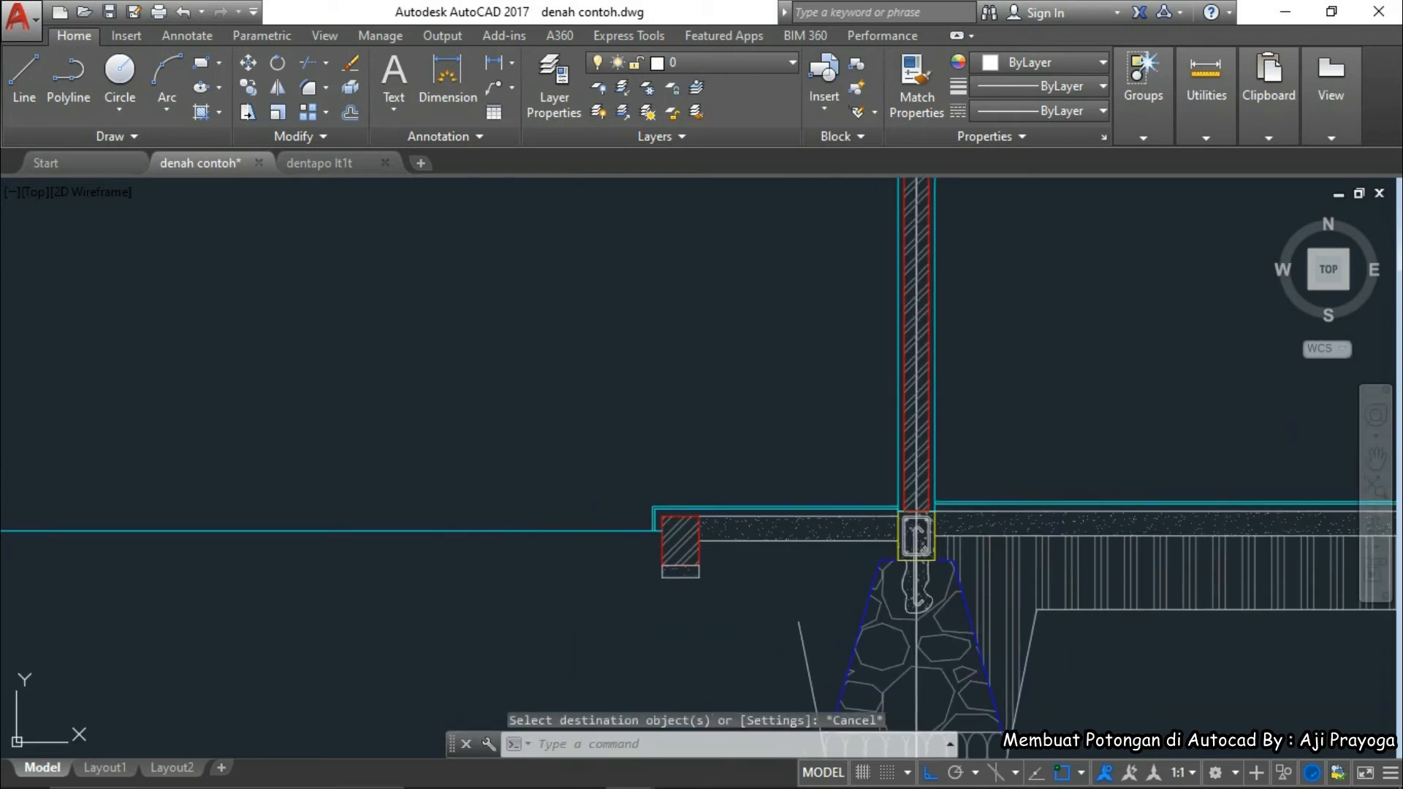
{"action": "scroll", "coordinate": [630, 475], "scroll_direction": "down", "scroll_amount": 4}
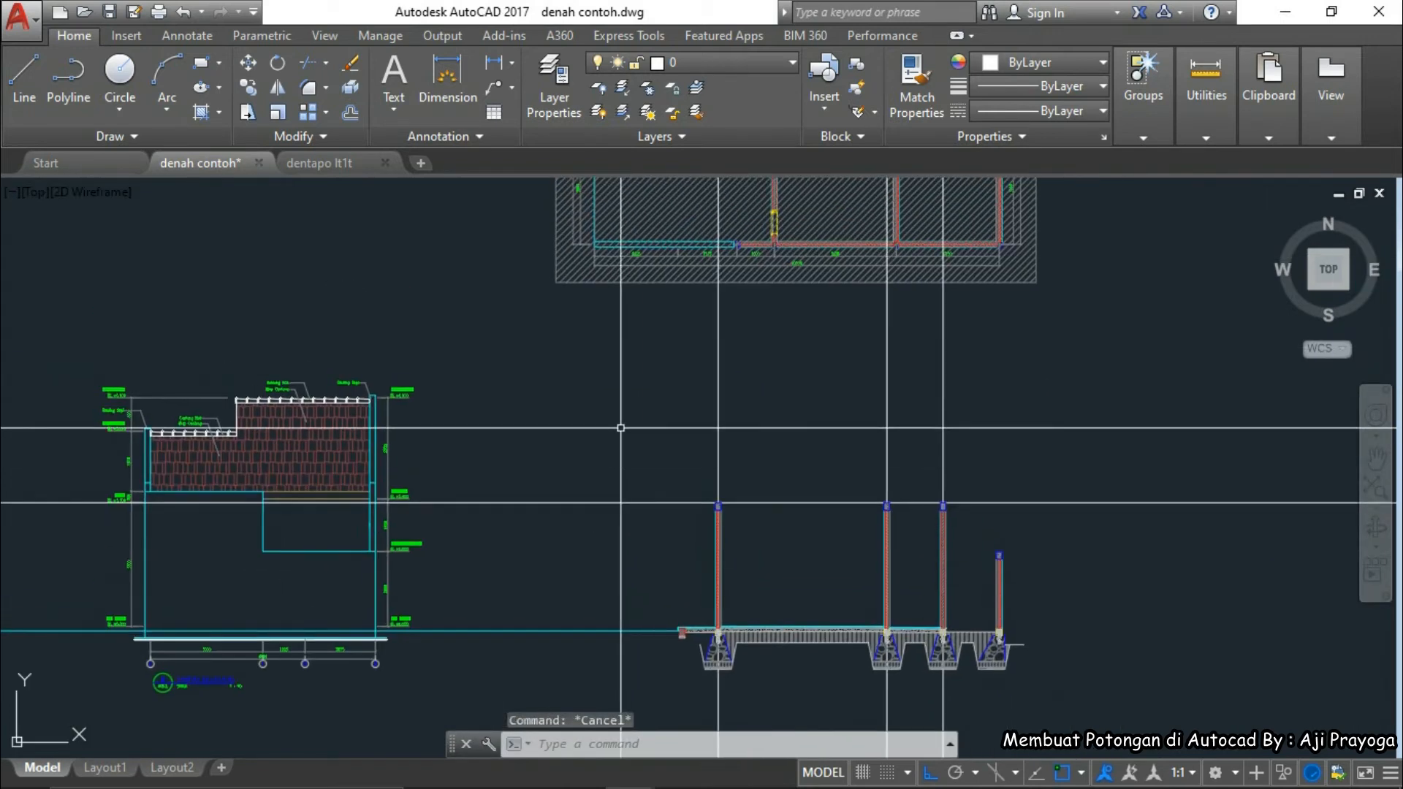
{"action": "key", "text": "Return"}
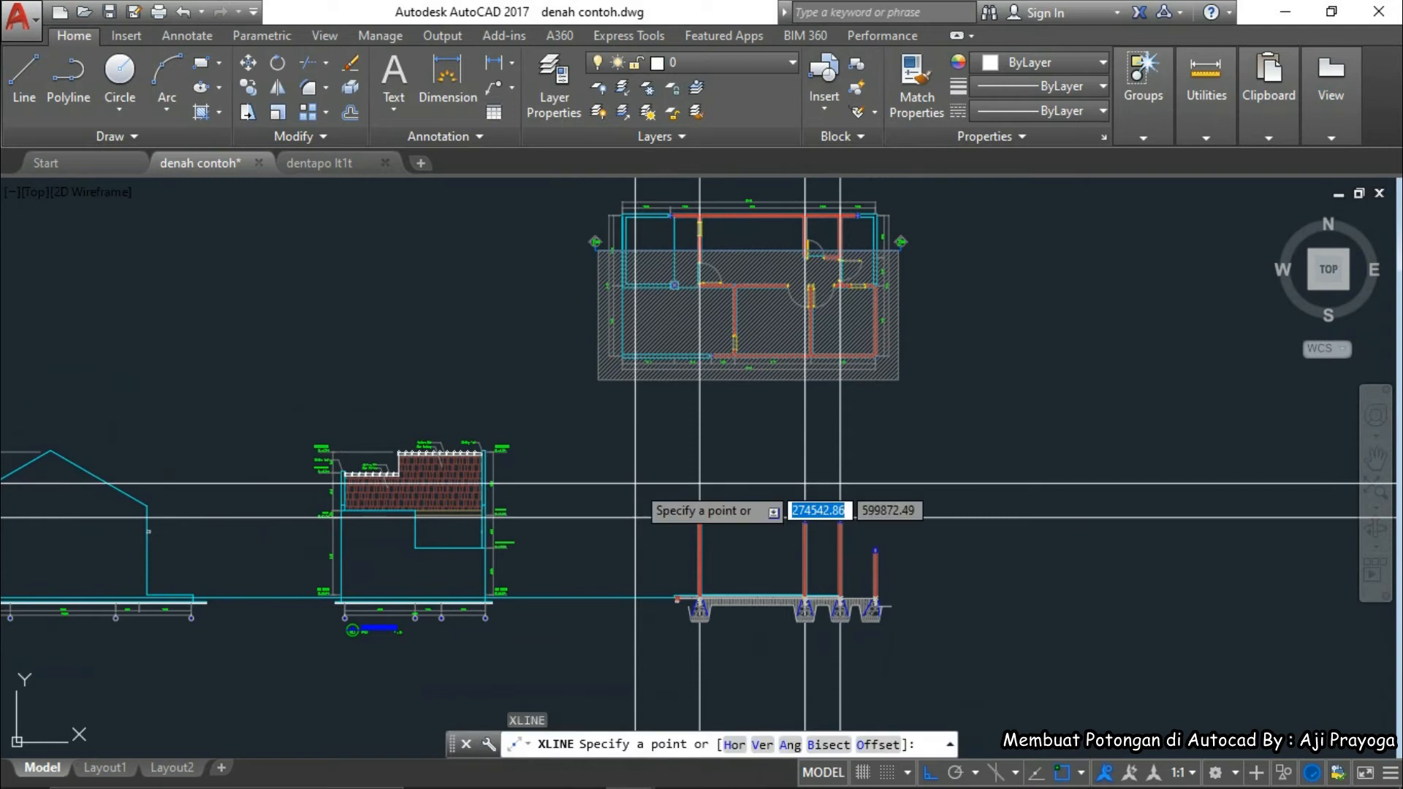
{"action": "type", "text": "v"}
{"action": "key", "text": "Return"}
{"action": "scroll", "coordinate": [618, 212], "scroll_direction": "up", "scroll_amount": 5}
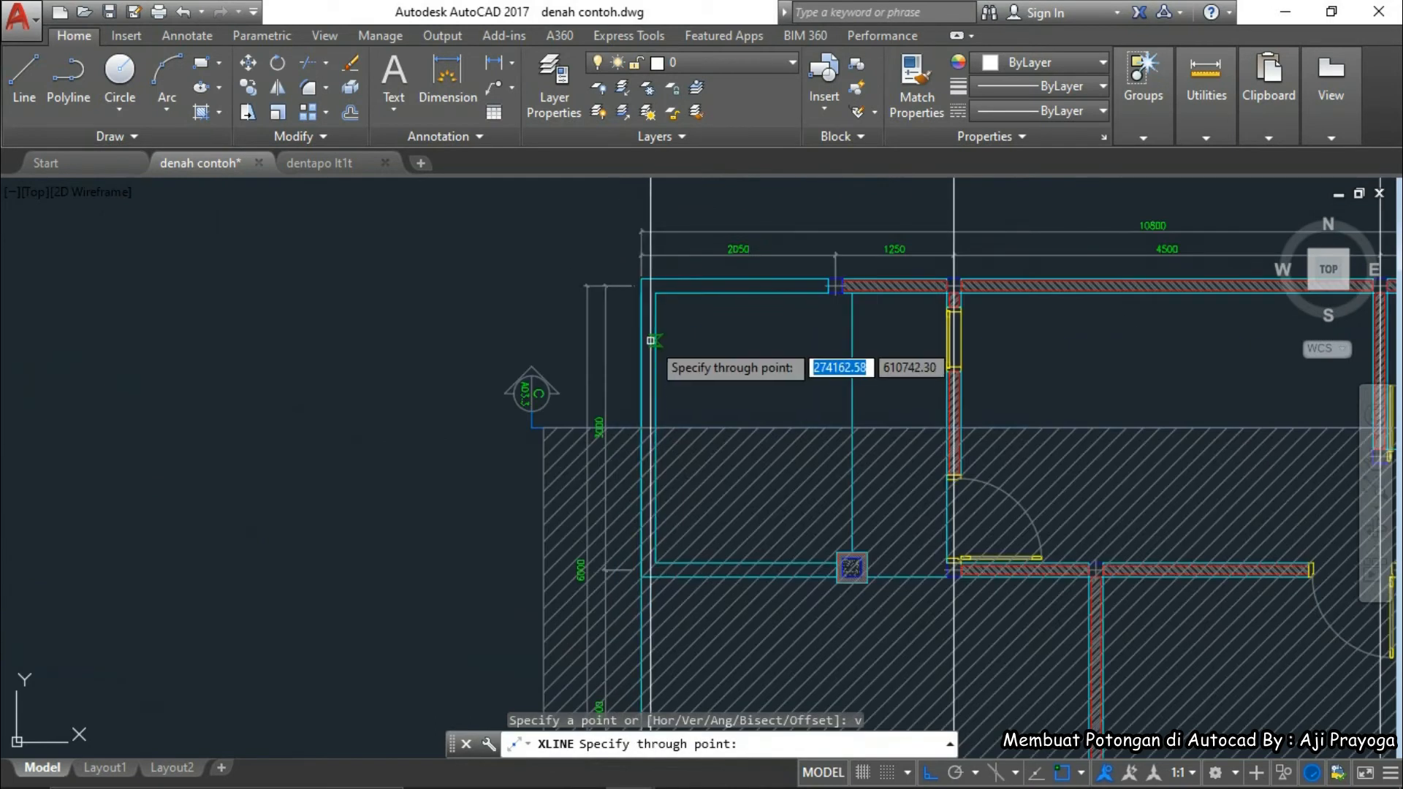
{"action": "scroll", "coordinate": [634, 339], "scroll_direction": "up", "scroll_amount": 4}
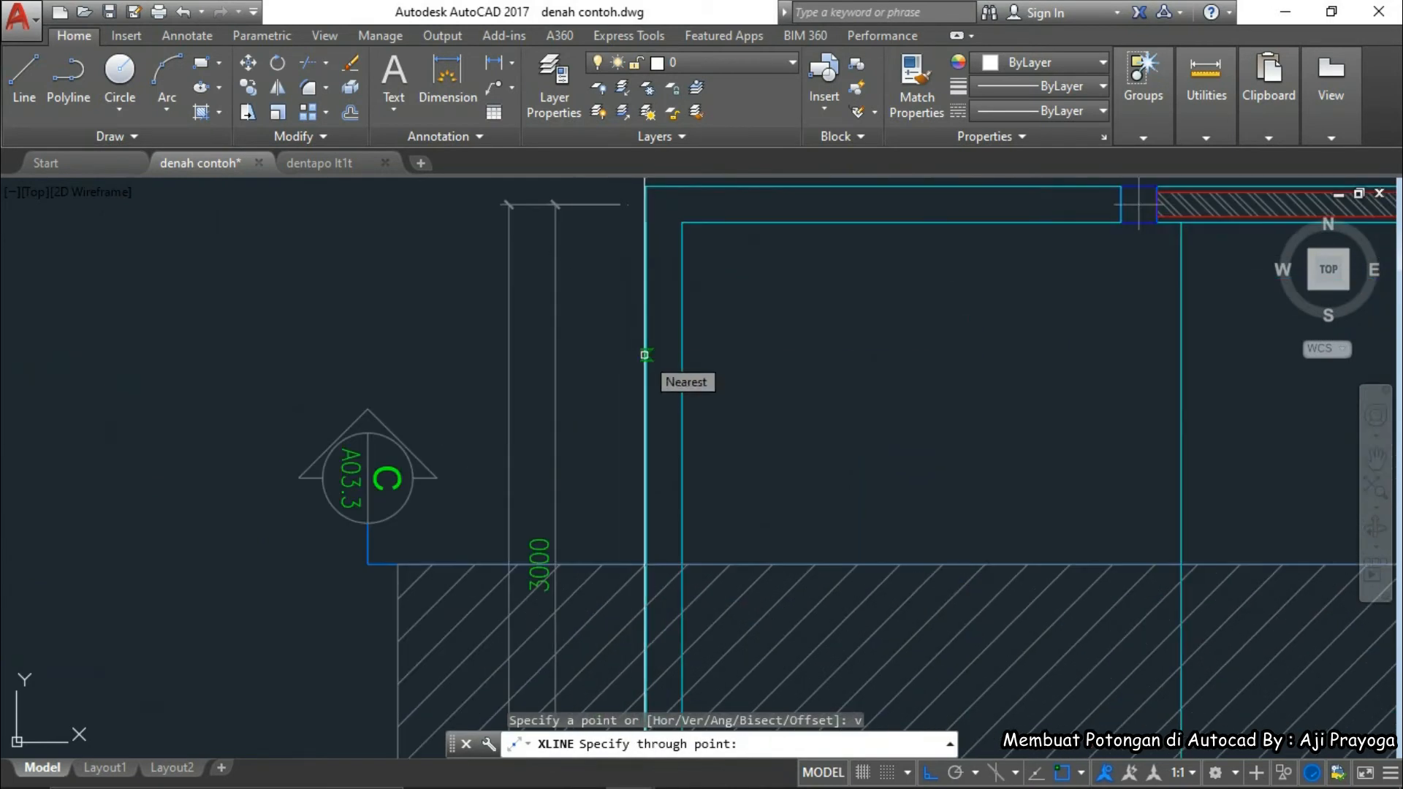
{"action": "scroll", "coordinate": [504, 381], "scroll_direction": "down", "scroll_amount": 5}
{"action": "scroll", "coordinate": [544, 417], "scroll_direction": "up", "scroll_amount": 4}
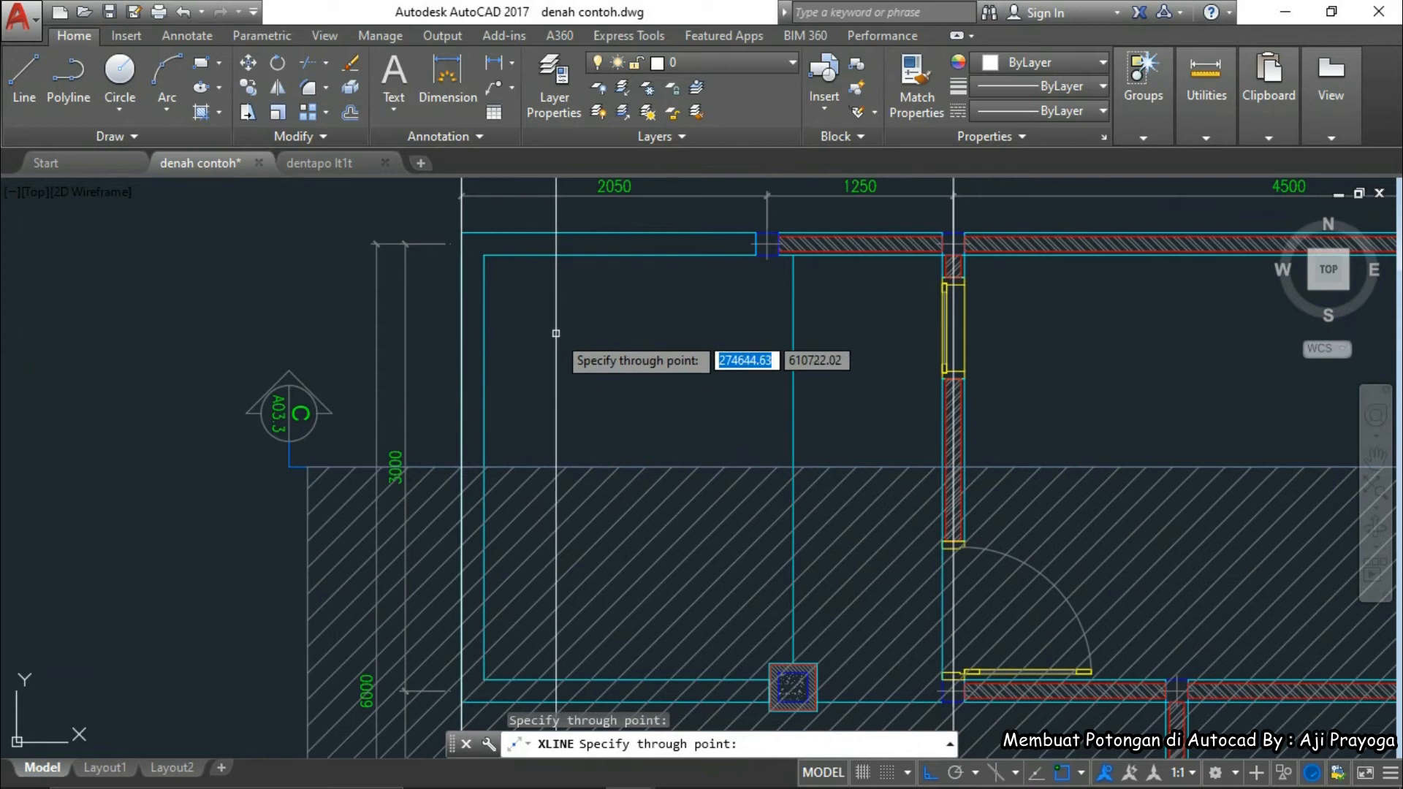
{"action": "scroll", "coordinate": [482, 310], "scroll_direction": "down", "scroll_amount": 6}
{"action": "scroll", "coordinate": [565, 495], "scroll_direction": "up", "scroll_amount": 8}
{"action": "key", "text": "Escape"}
- Copy the hatched brick wall with its plaster outline from beside the terrace to the new vertical construction line
{"action": "left_click", "coordinate": [607, 562]}
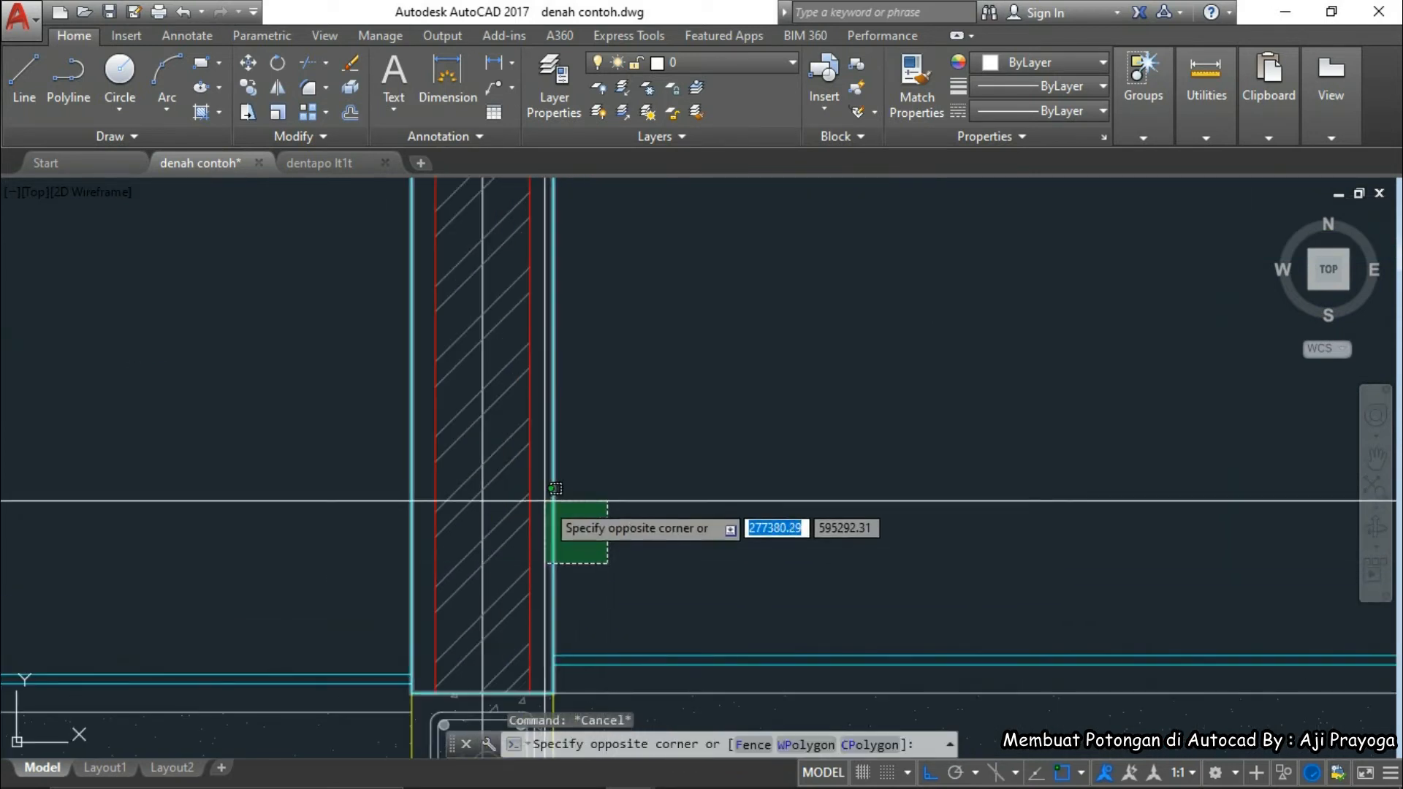
{"action": "left_click", "coordinate": [556, 489]}
{"action": "scroll", "coordinate": [614, 507], "scroll_direction": "down", "scroll_amount": 4}
{"action": "type", "text": "co"}
{"action": "key", "text": "Return"}
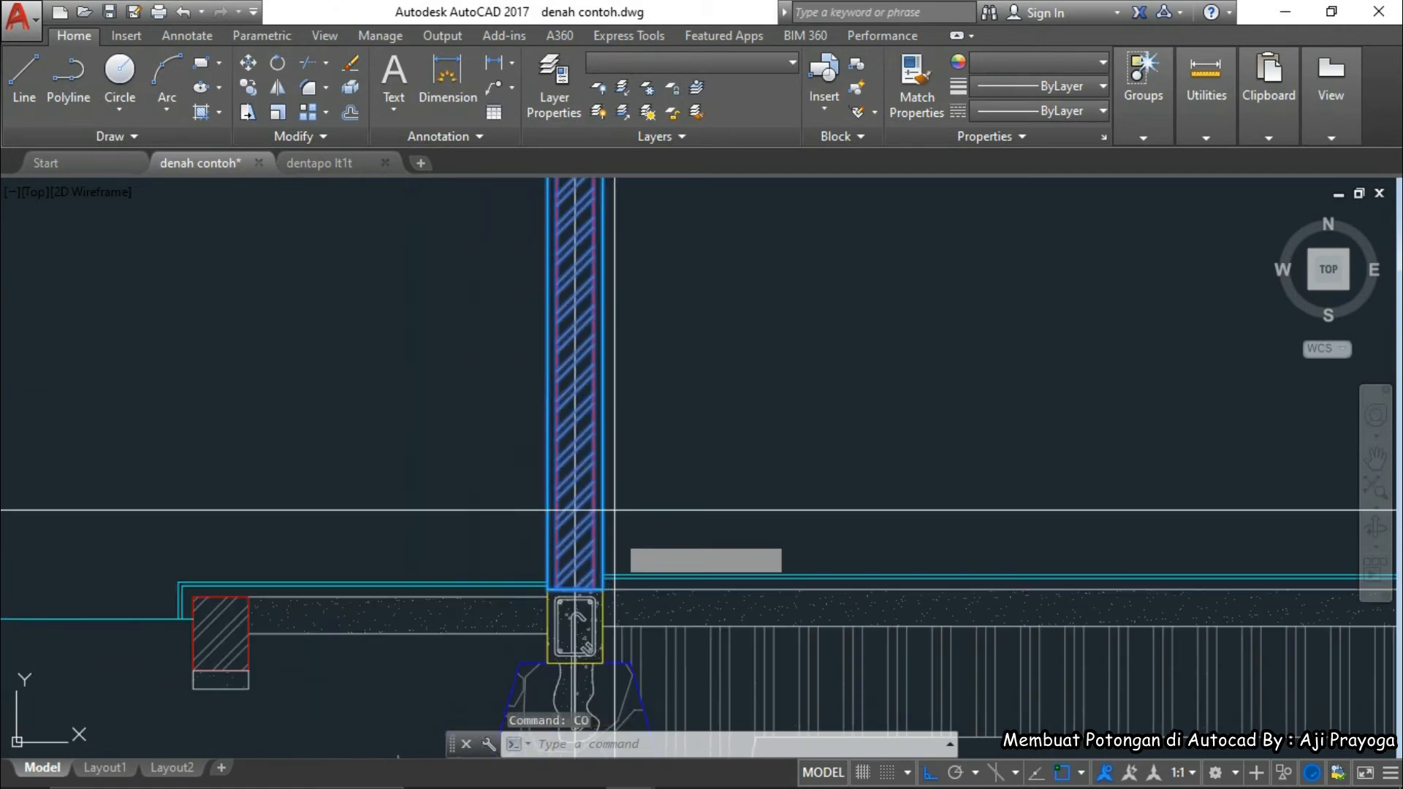
{"action": "scroll", "coordinate": [614, 510], "scroll_direction": "up", "scroll_amount": 6}
{"action": "left_click", "coordinate": [633, 520]}
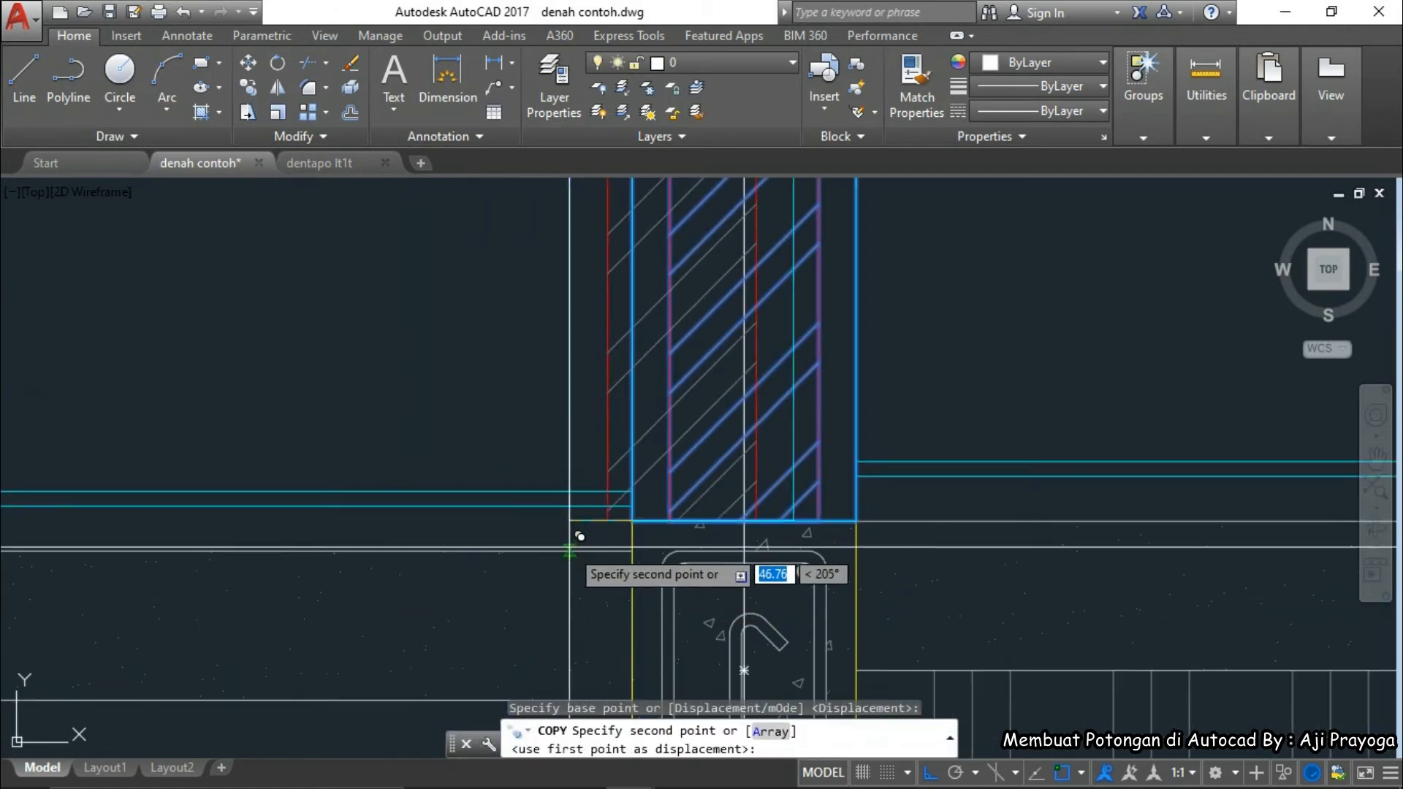
{"action": "scroll", "coordinate": [929, 529], "scroll_direction": "down", "scroll_amount": 6}
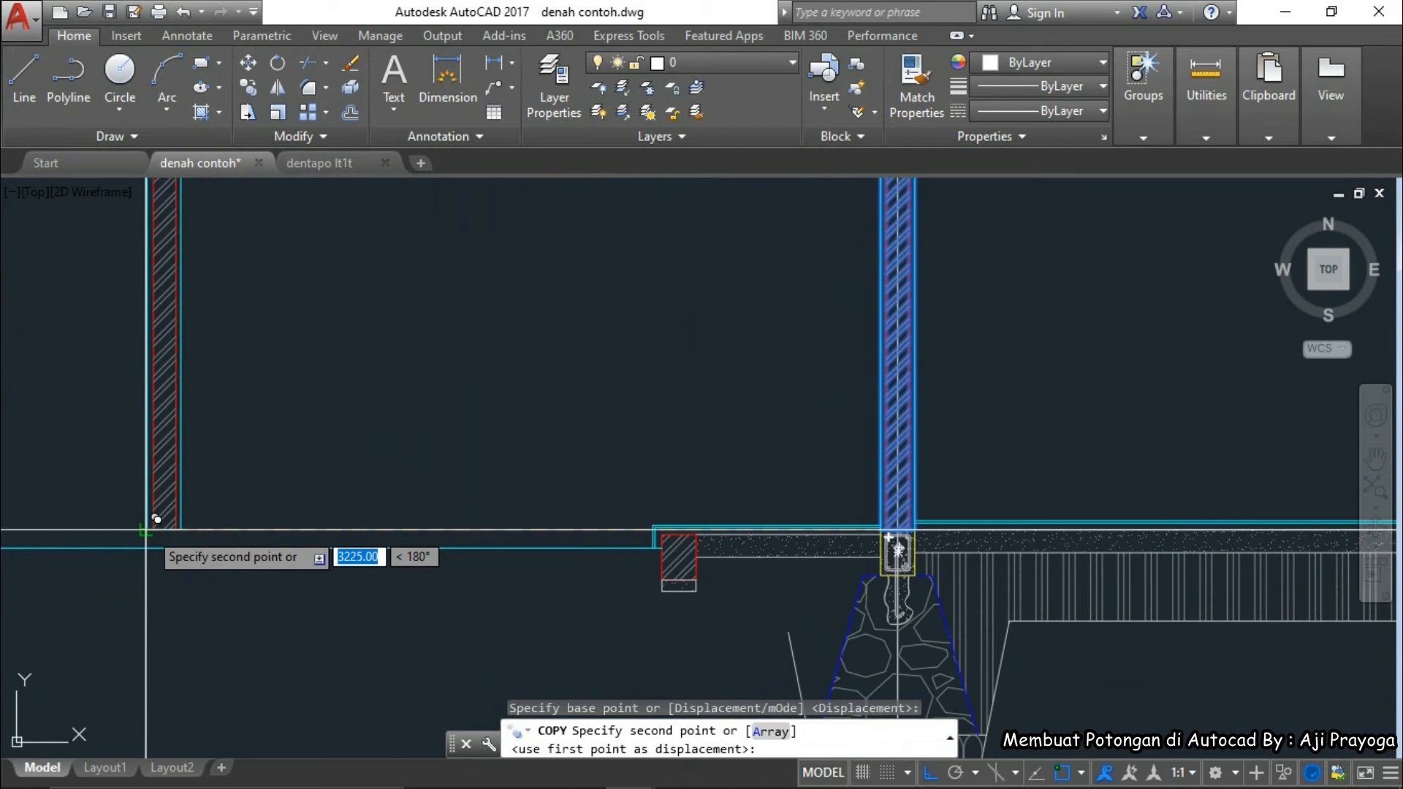
{"action": "left_click", "coordinate": [155, 519]}
{"action": "scroll", "coordinate": [156, 520], "scroll_direction": "up", "scroll_amount": 5}
{"action": "key", "text": "Escape"}
- Erase the vertical construction line along the outer face of the copied wall
{"action": "left_click", "coordinate": [368, 499]}
{"action": "scroll", "coordinate": [307, 490], "scroll_direction": "up", "scroll_amount": 2}
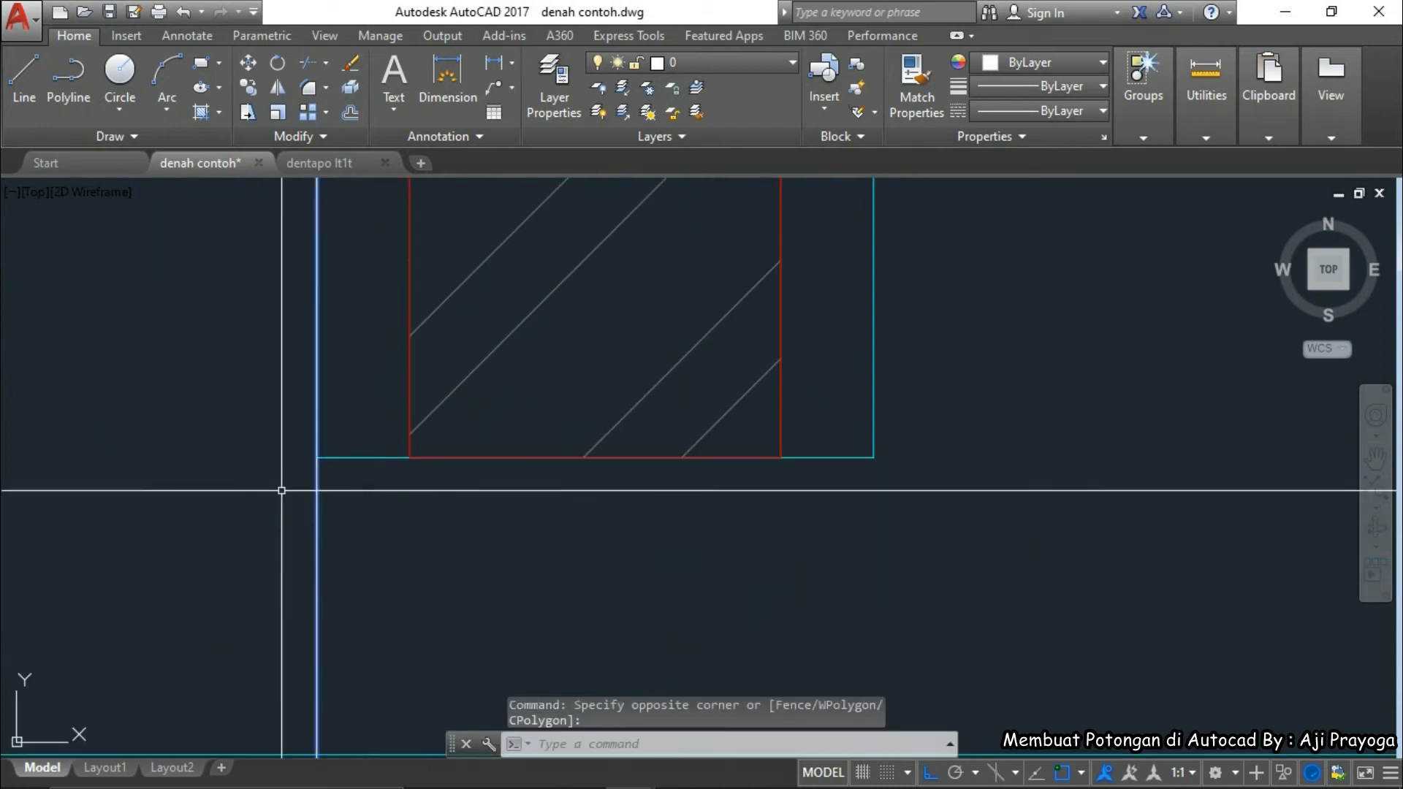
{"action": "key", "text": "Escape"}
{"action": "scroll", "coordinate": [372, 524], "scroll_direction": "down", "scroll_amount": 4}
{"action": "scroll", "coordinate": [372, 524], "scroll_direction": "down", "scroll_amount": 2}
{"action": "left_click", "coordinate": [573, 595]}
{"action": "mouse_move", "coordinate": [464, 596]}
{"action": "middle_mouse_down"}
{"action": "mouse_move", "coordinate": [552, 542]}
{"action": "mouse_move", "coordinate": [636, 548]}
{"action": "mouse_move", "coordinate": [608, 550]}
{"action": "middle_mouse_up"}
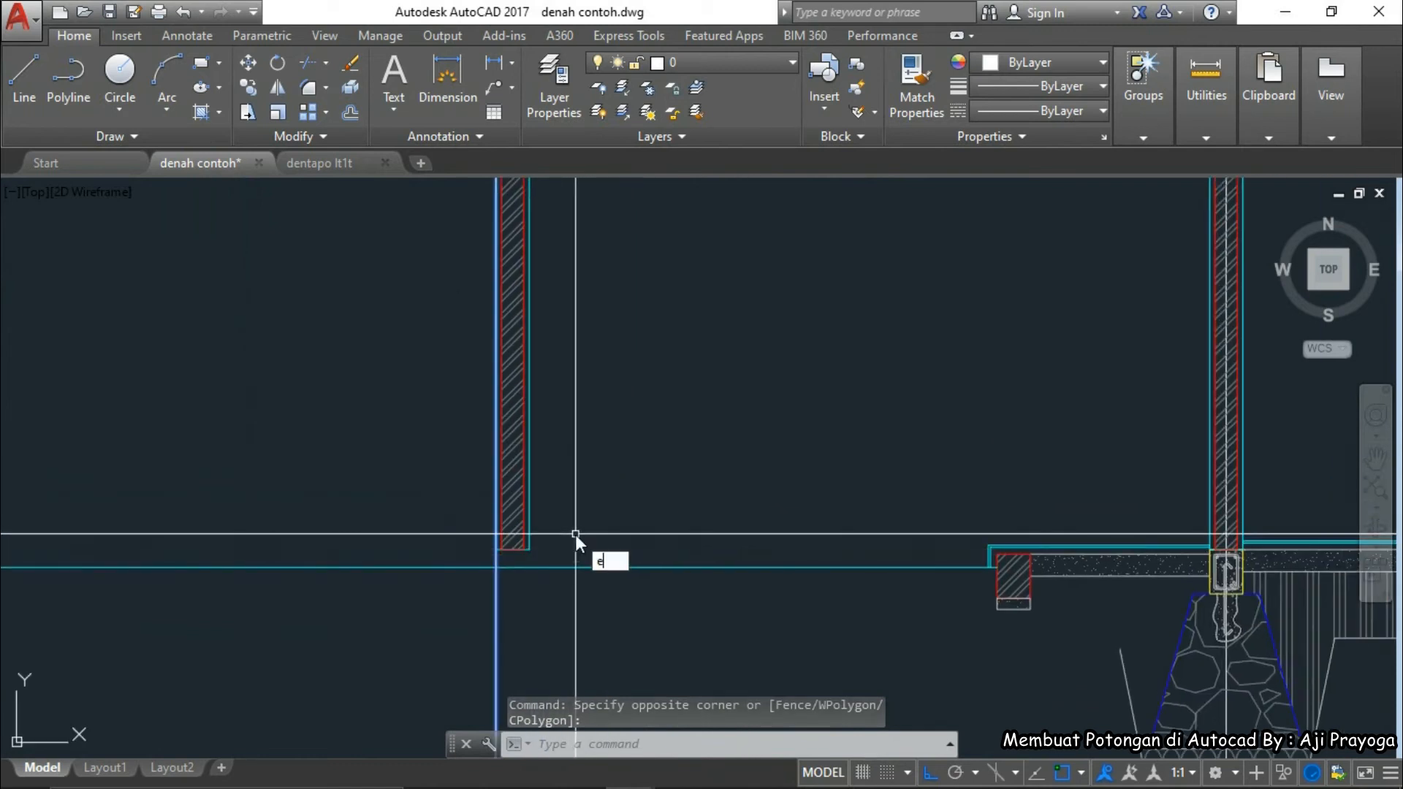
- Move the copied wall with its hatch and plaster outline 300 straight down
{"action": "left_click", "coordinate": [461, 517]}
{"action": "middle_click_drag", "start_coordinate": [605, 517], "coordinate": [678, 501]}
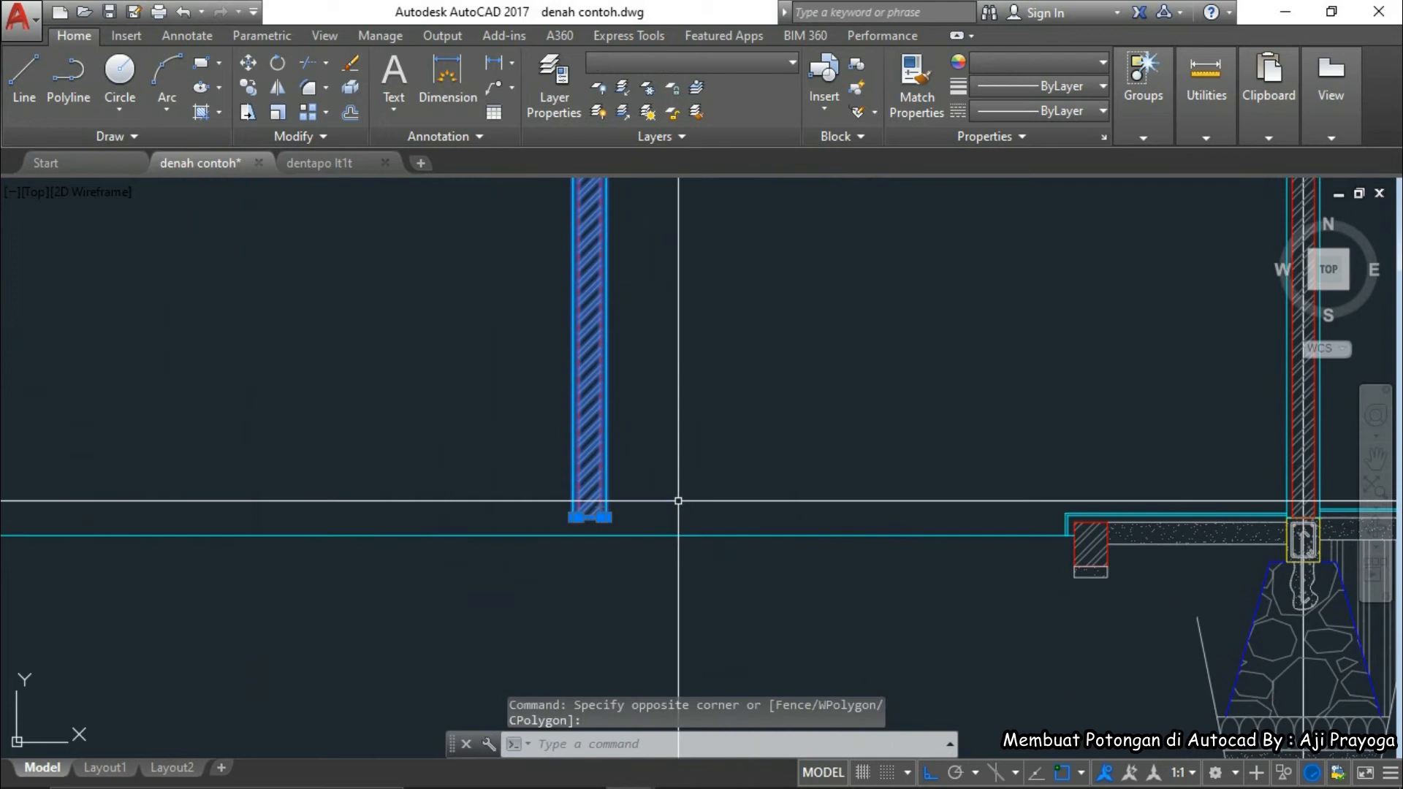
{"action": "type", "text": "m"}
{"action": "key", "text": "Return"}
{"action": "left_click", "coordinate": [683, 407]}
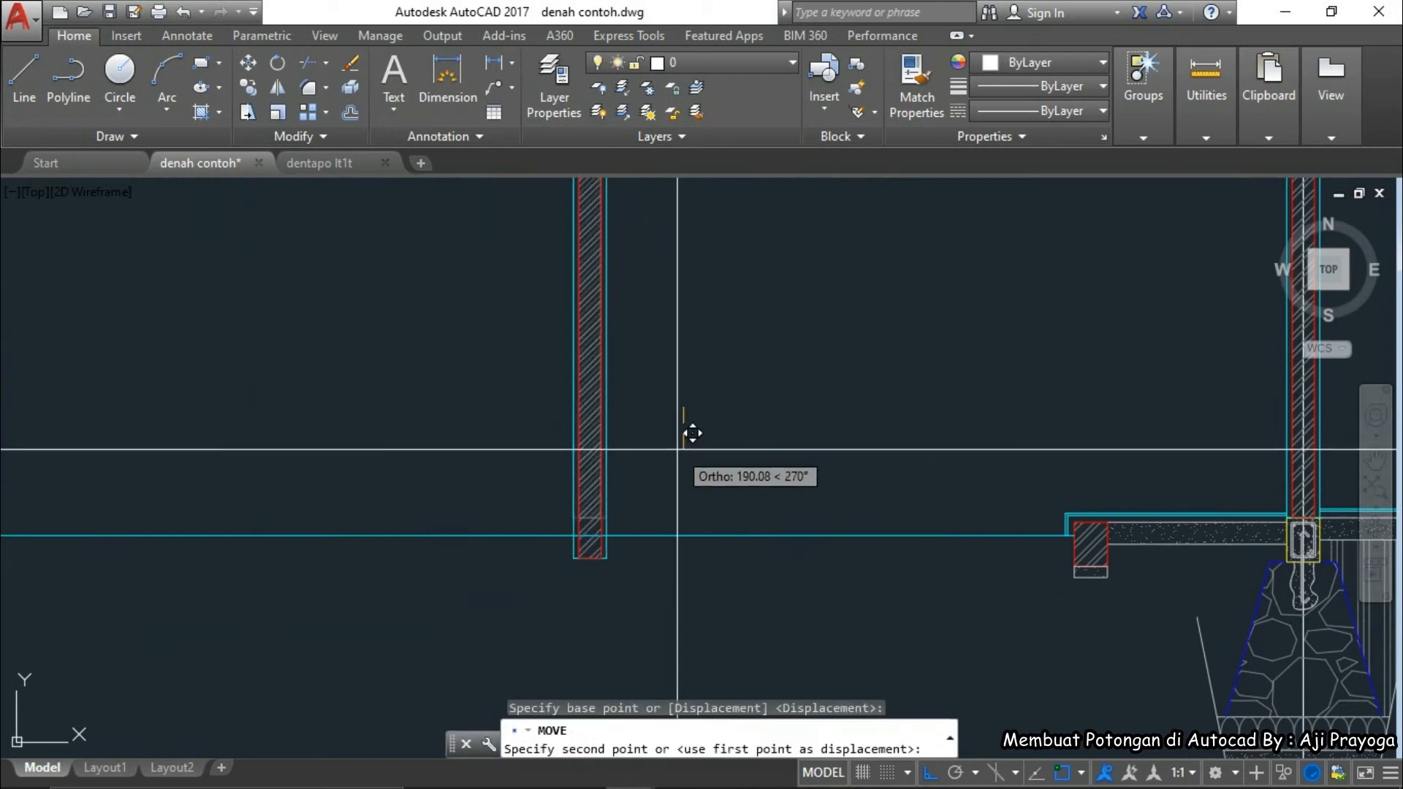
{"action": "type", "text": "300"}
{"action": "key", "text": "Return"}
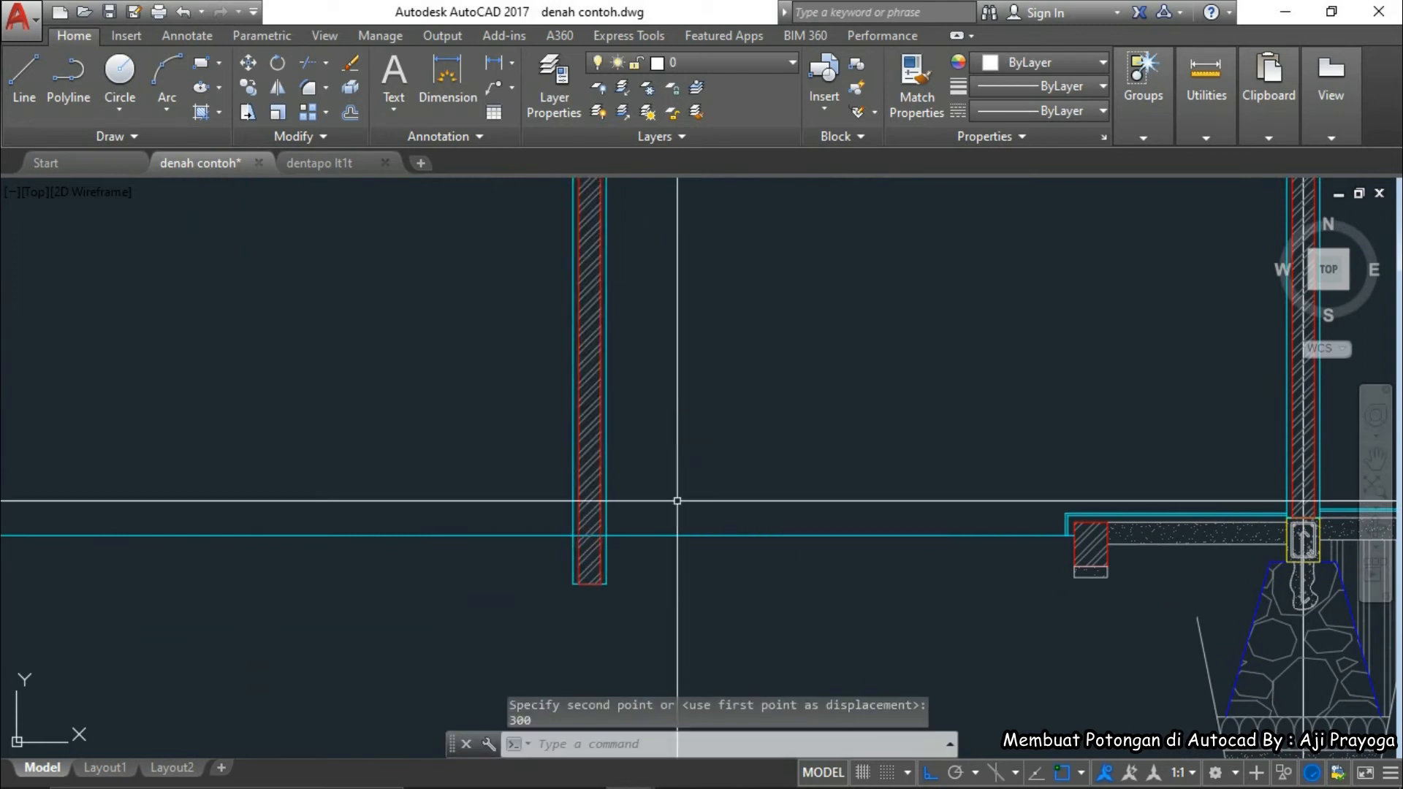
- Move the copied wall with its hatch and outline 100 back up
{"action": "left_click", "coordinate": [624, 590]}
{"action": "left_click", "coordinate": [555, 563]}
{"action": "middle_click_drag", "start_coordinate": [556, 563], "coordinate": [516, 568]}
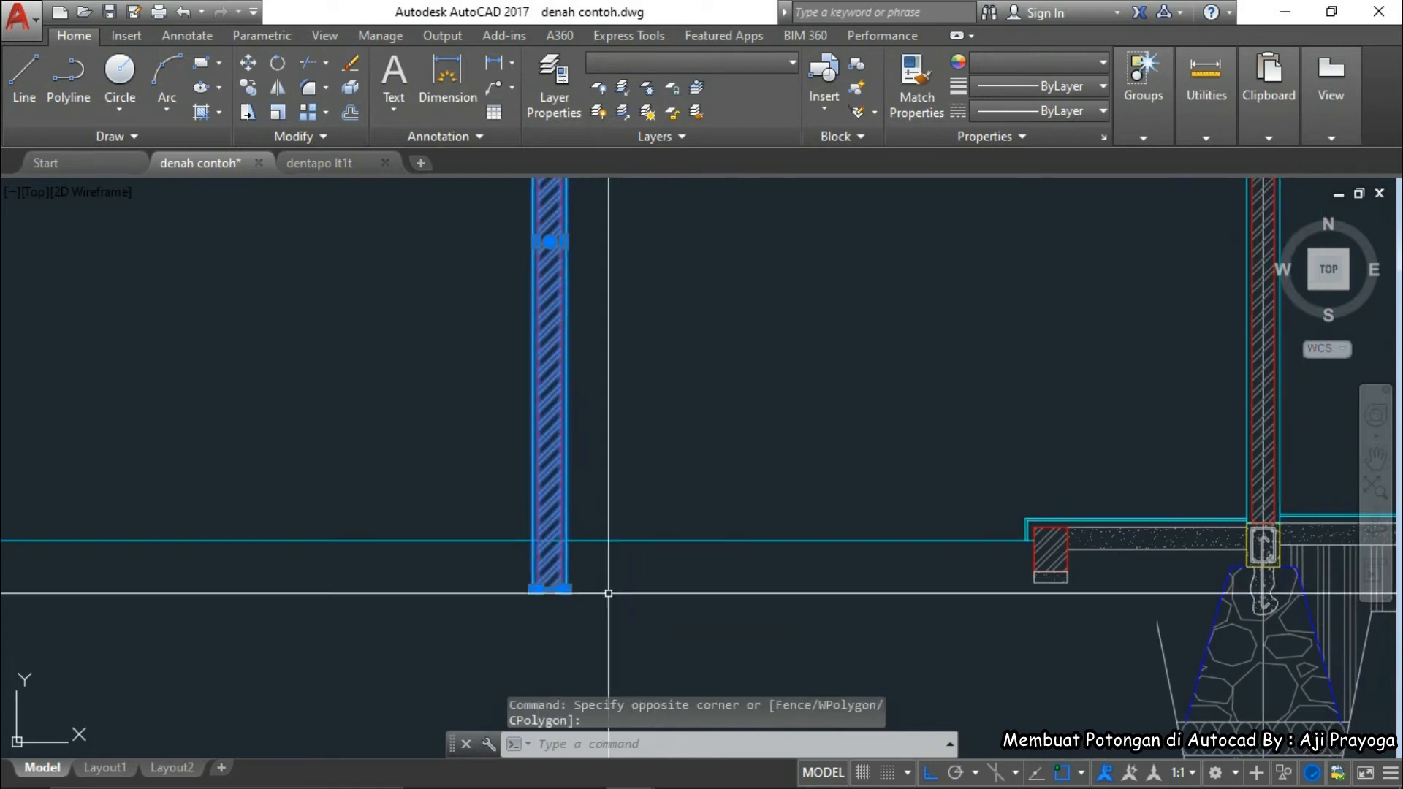
{"action": "type", "text": "m"}
{"action": "key", "text": "Return"}
{"action": "left_click", "coordinate": [681, 630]}
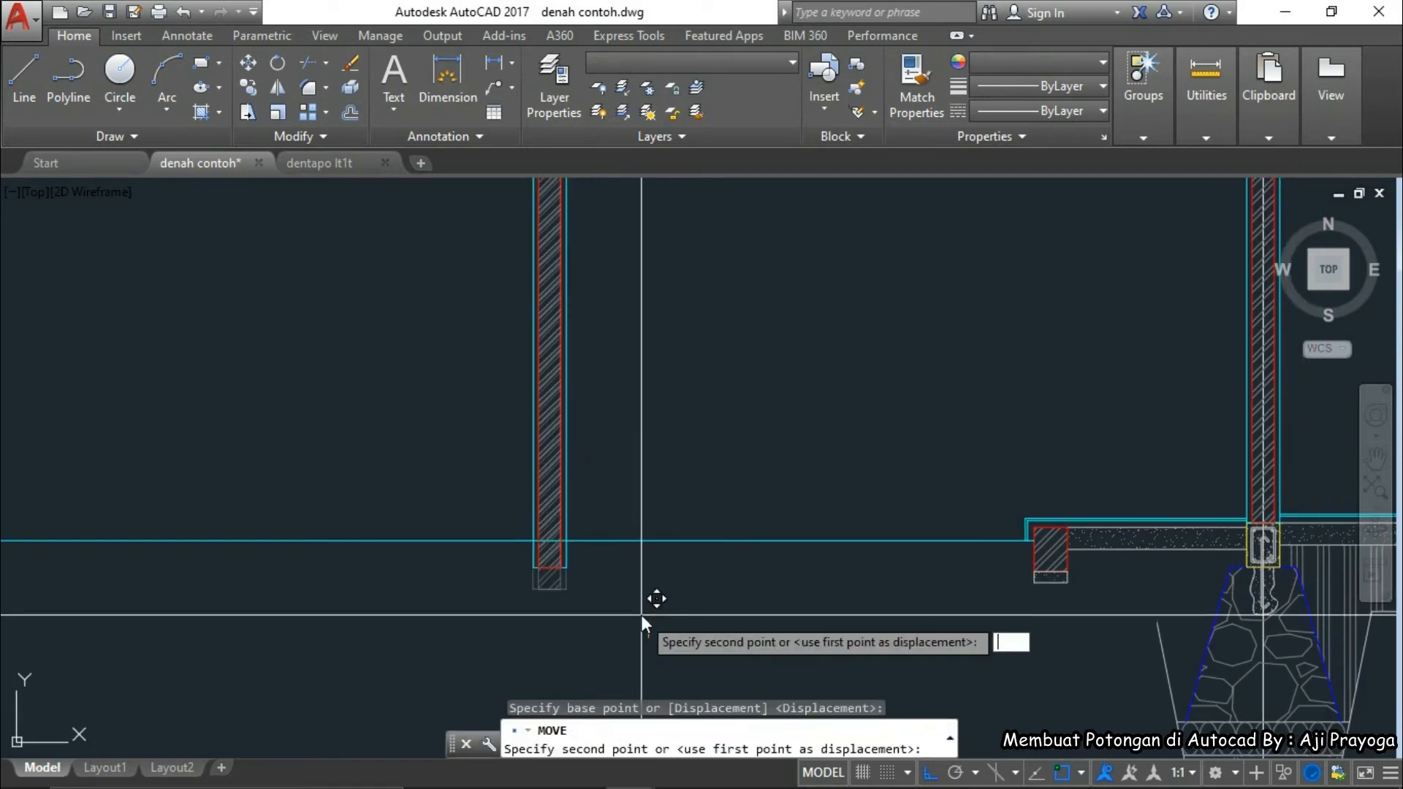
{"action": "type", "text": "100"}
{"action": "key", "text": "Return"}
{"action": "key", "text": "Escape"}
- Trim the ground line inside the copied wall and delete the piece outside the wall
{"action": "middle_click_drag", "start_coordinate": [592, 578], "coordinate": [594, 581]}
{"action": "scroll", "coordinate": [594, 581], "scroll_direction": "up", "scroll_amount": 2}
{"action": "type", "text": "tr"}
{"action": "key", "text": "Return"}
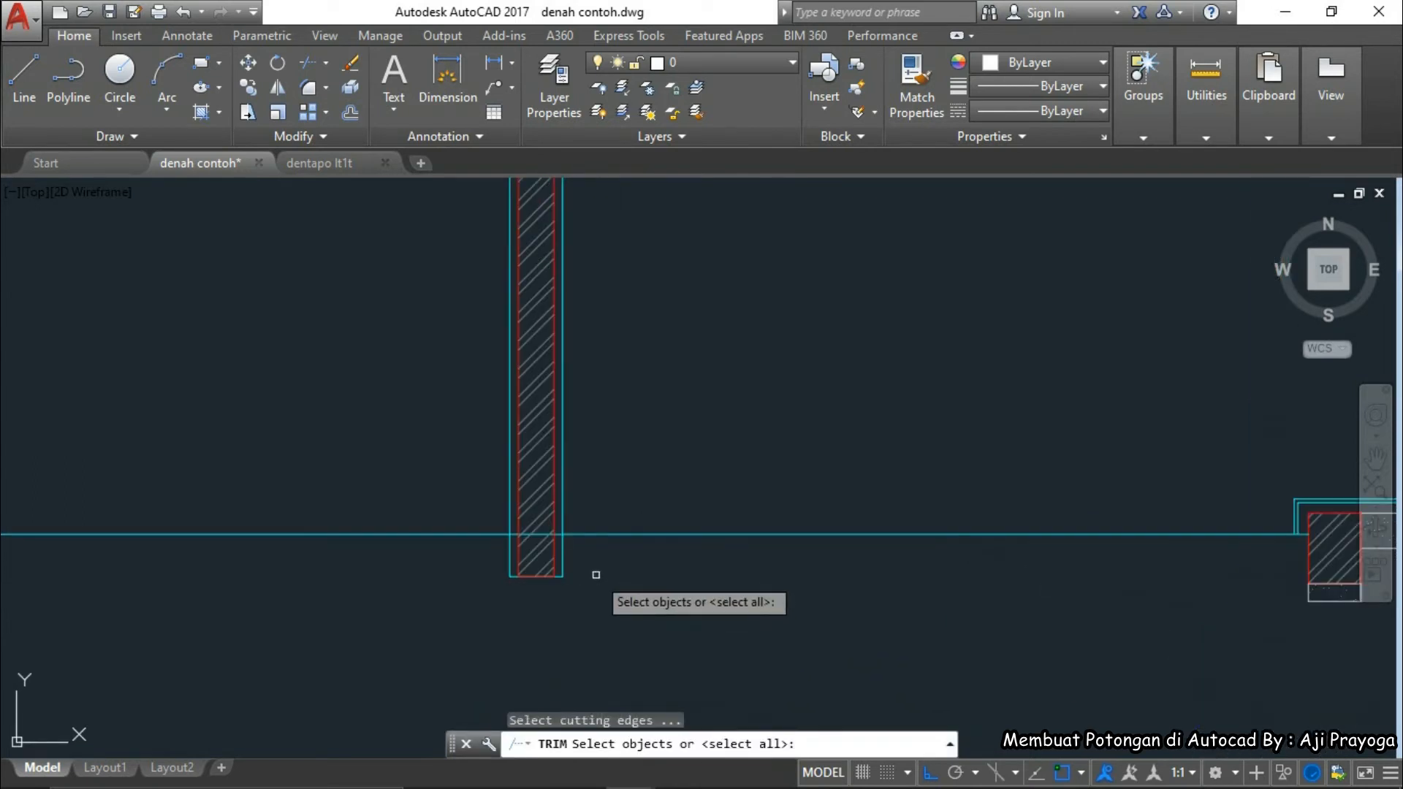
{"action": "scroll", "coordinate": [566, 548], "scroll_direction": "up", "scroll_amount": 4}
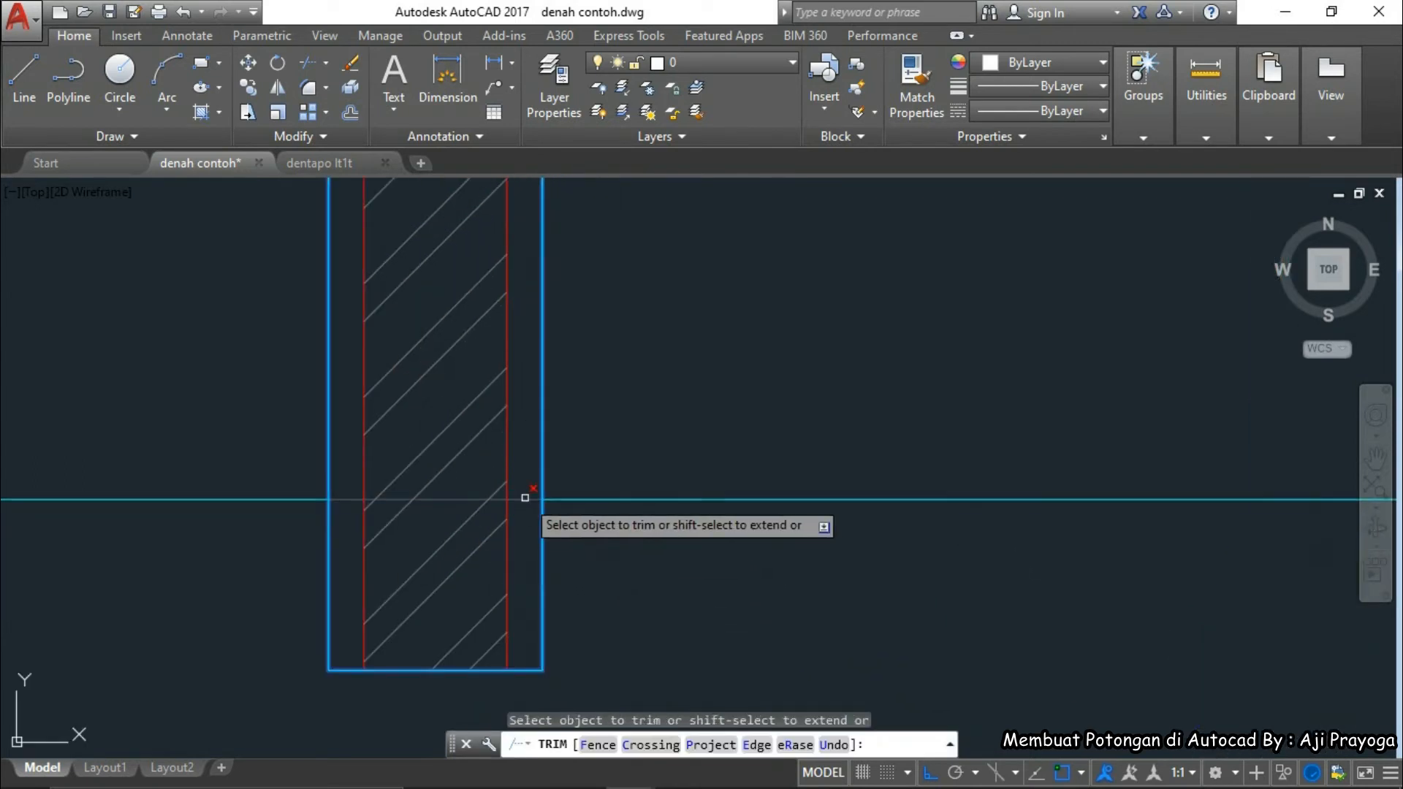
{"action": "key", "text": "Escape"}
{"action": "scroll", "coordinate": [439, 563], "scroll_direction": "down", "scroll_amount": 2}
{"action": "left_click", "coordinate": [329, 495]}
{"action": "left_click", "coordinate": [288, 479]}
{"action": "key", "text": "Delete"}
- Set the colour of the ground line between the copied wall and the terrace to the light grey index colour
{"action": "scroll", "coordinate": [564, 550], "scroll_direction": "down", "scroll_amount": 2}
{"action": "left_click", "coordinate": [564, 550]}
{"action": "left_click", "coordinate": [565, 421]}
{"action": "left_click", "coordinate": [1063, 68]}
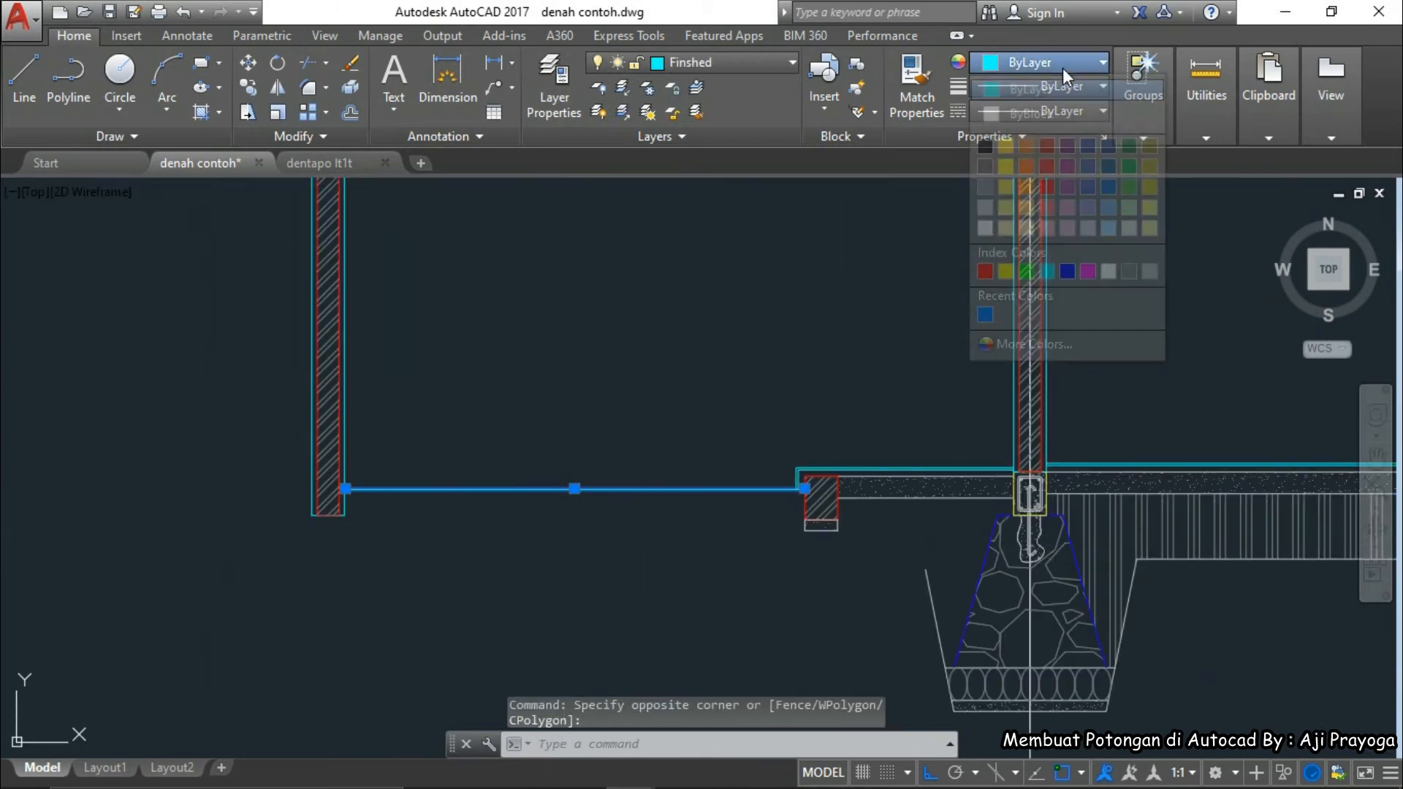
{"action": "left_click", "coordinate": [1151, 270]}
{"action": "key", "text": "Escape"}
- Draw a horizontal construction line through the top edge of the low wall at the end of the side elevation
{"action": "middle_click_drag", "start_coordinate": [490, 591], "coordinate": [575, 553]}
{"action": "scroll", "coordinate": [559, 504], "scroll_direction": "down", "scroll_amount": 4}
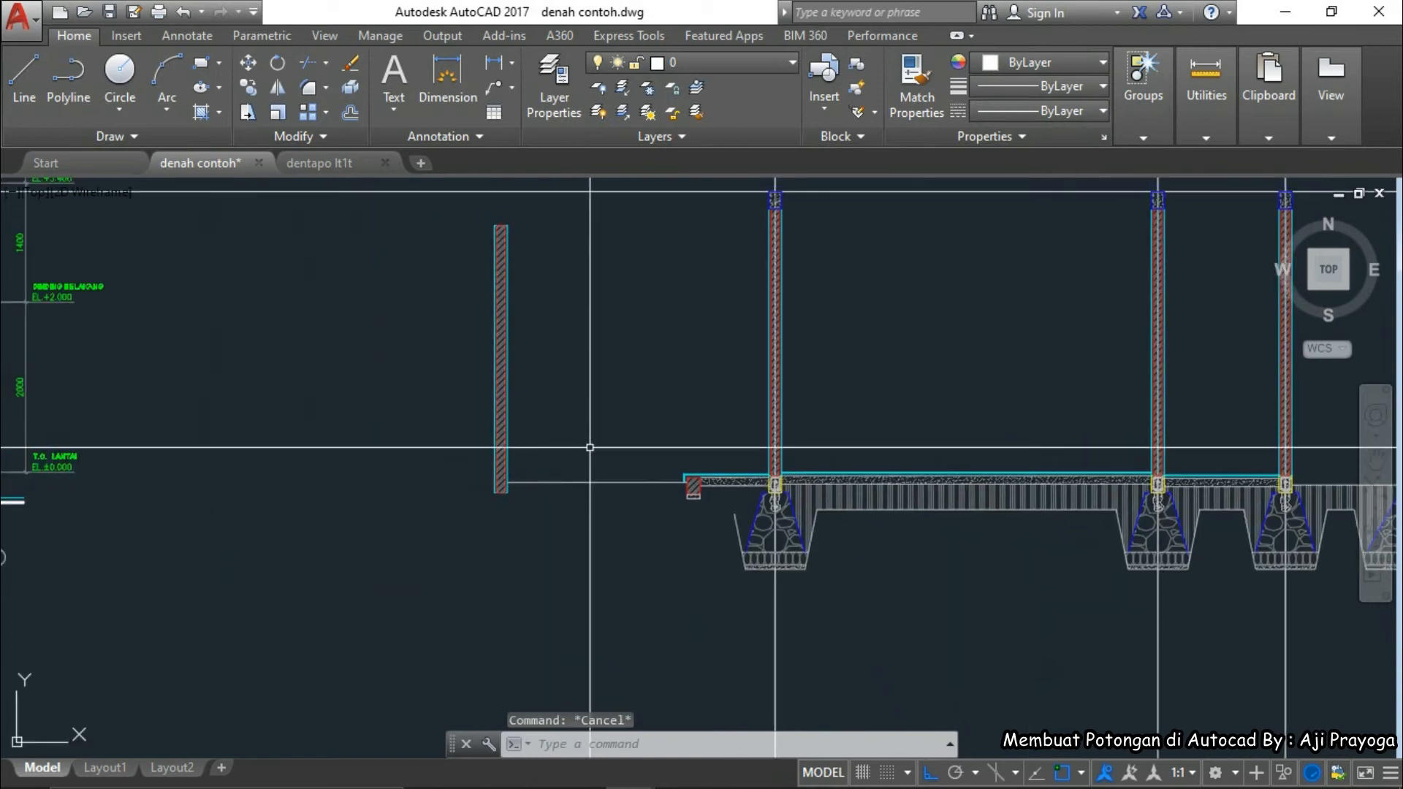
{"action": "type", "text": "xl"}
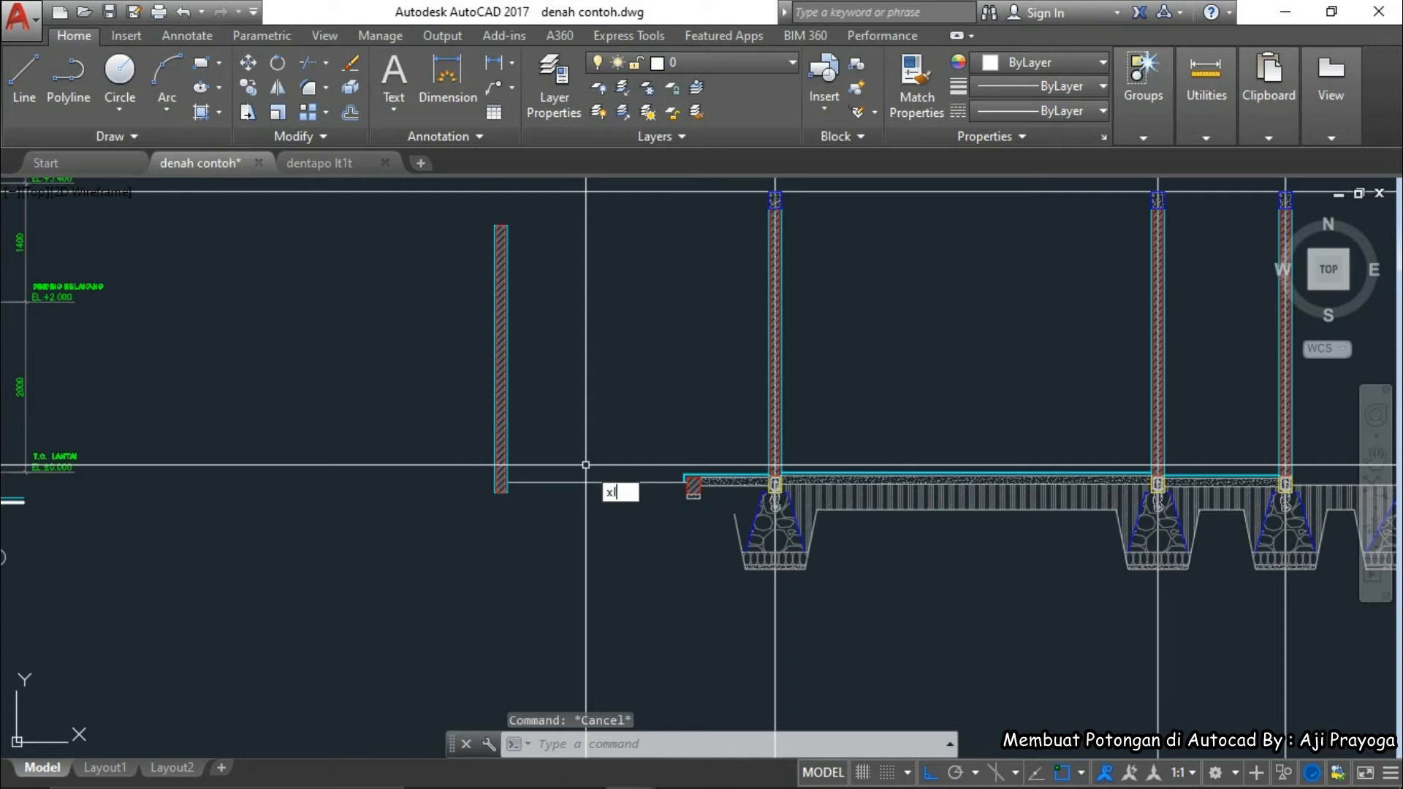
{"action": "key", "text": "Return"}
{"action": "type", "text": "h"}
{"action": "key", "text": "Return"}
{"action": "scroll", "coordinate": [734, 574], "scroll_direction": "down", "scroll_amount": 4}
{"action": "middle_click_drag", "start_coordinate": [574, 582], "coordinate": [927, 583]}
{"action": "scroll", "coordinate": [512, 641], "scroll_direction": "down", "scroll_amount": 2}
{"action": "middle_click_drag", "start_coordinate": [399, 624], "coordinate": [891, 584]}
{"action": "scroll", "coordinate": [891, 521], "scroll_direction": "up", "scroll_amount": 2}
{"action": "scroll", "coordinate": [870, 549], "scroll_direction": "up", "scroll_amount": 4}
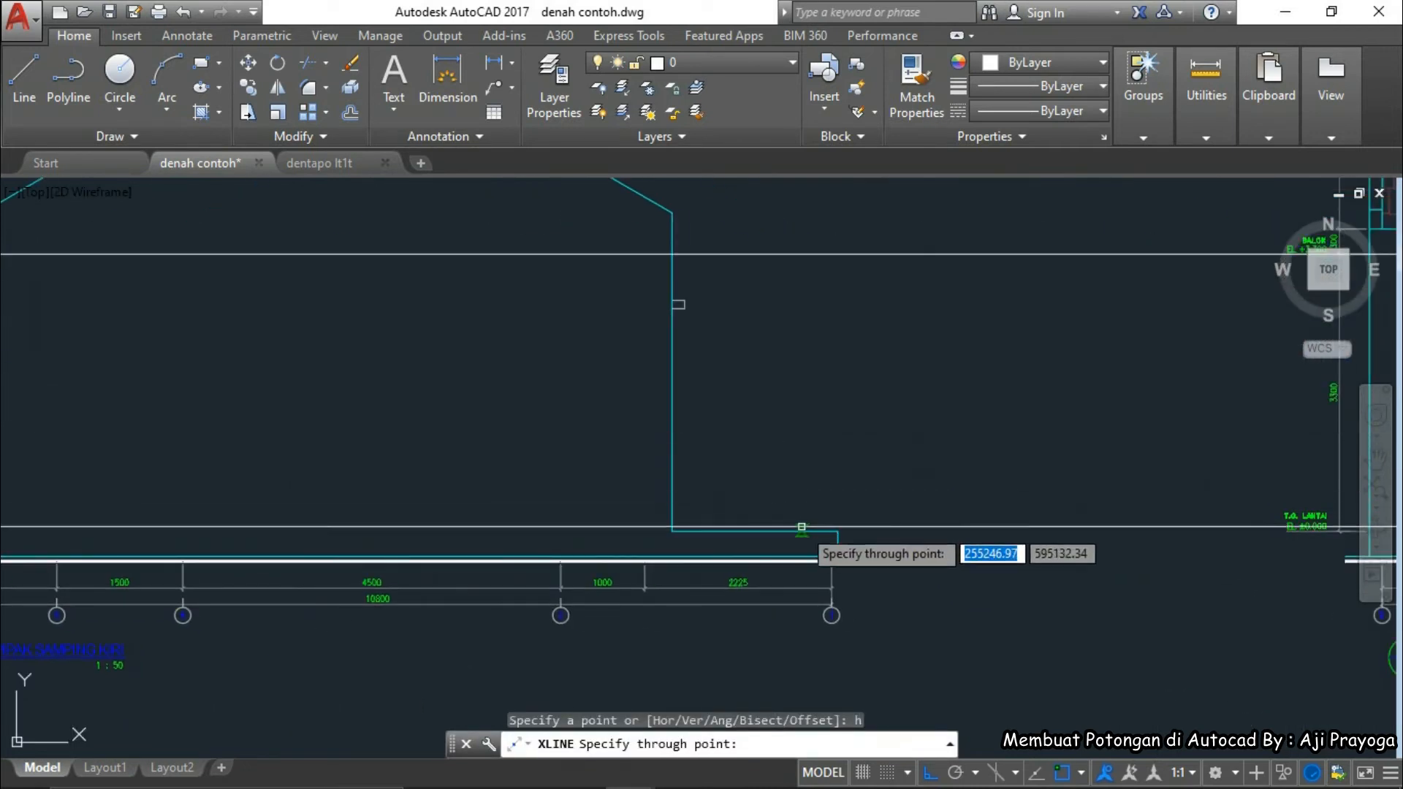
{"action": "scroll", "coordinate": [802, 526], "scroll_direction": "up", "scroll_amount": 4}
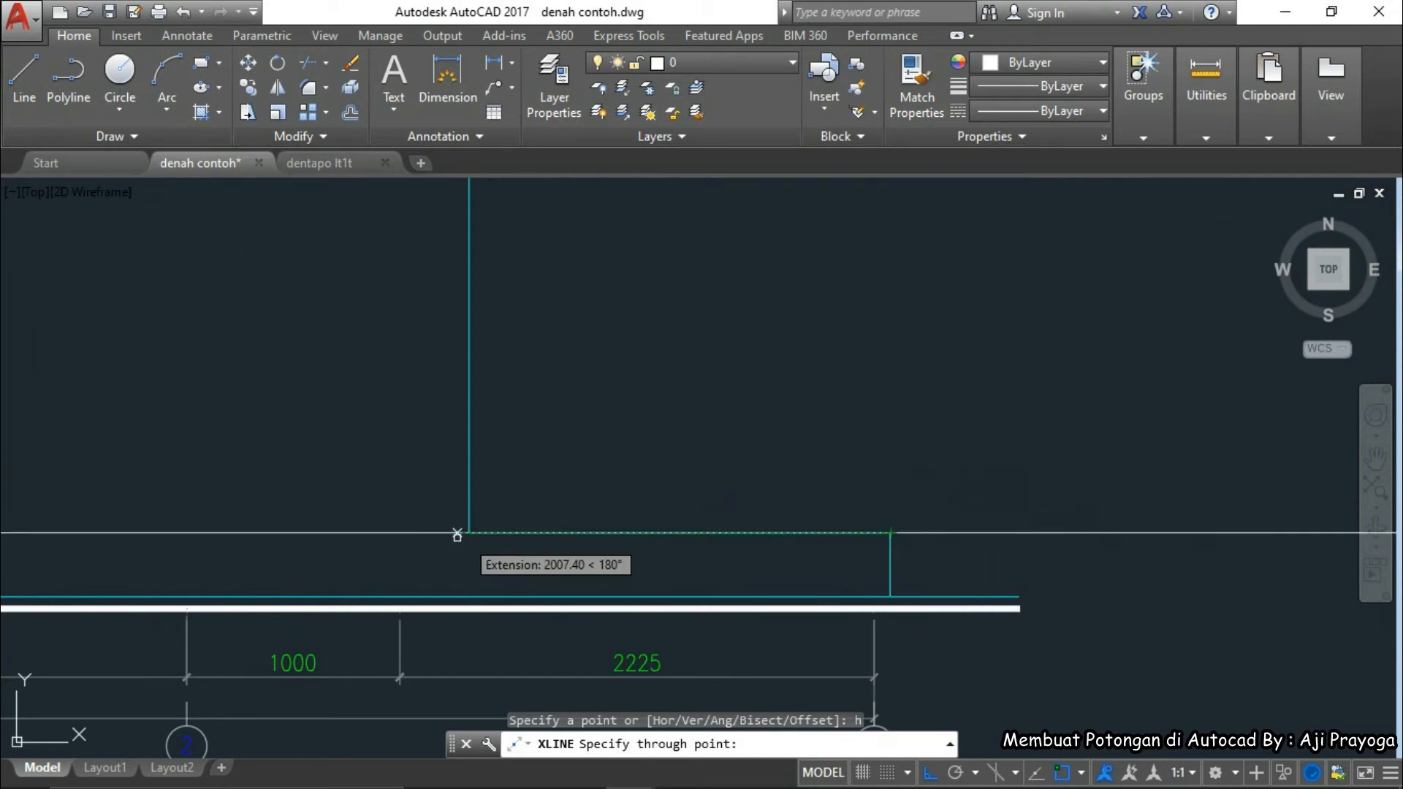
{"action": "left_click", "coordinate": [802, 537]}
{"action": "key", "text": "Escape"}
{"action": "scroll", "coordinate": [855, 508], "scroll_direction": "down", "scroll_amount": 5}
- Stretch the top of the boundary wall, with its hatch and plaster outline, straight down 2900 to the horizontal construction line
{"action": "scroll", "coordinate": [477, 502], "scroll_direction": "up", "scroll_amount": 4}
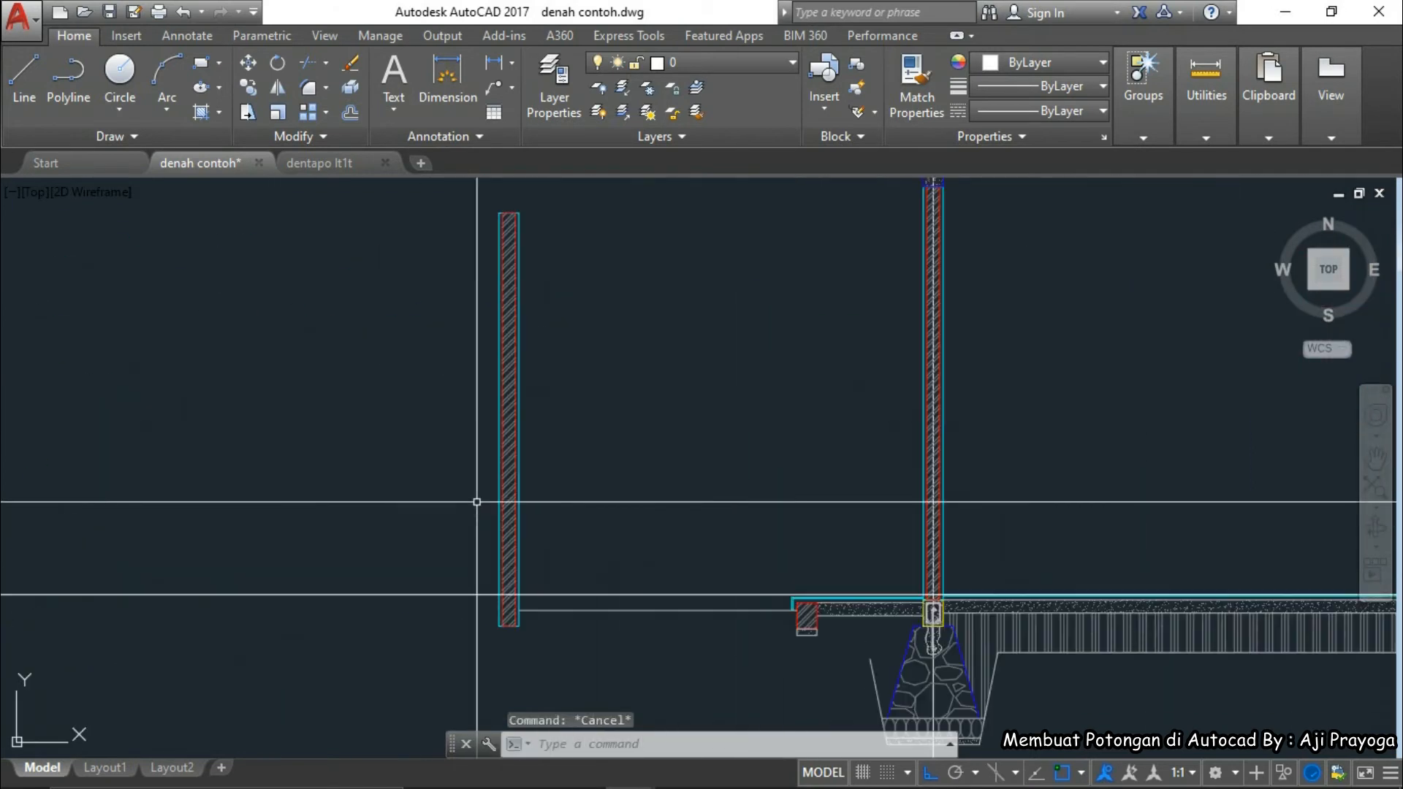
{"action": "left_click", "coordinate": [565, 199]}
{"action": "left_click", "coordinate": [354, 275]}
{"action": "middle_click_drag", "start_coordinate": [432, 350], "coordinate": [461, 376]}
{"action": "type", "text": "s"}
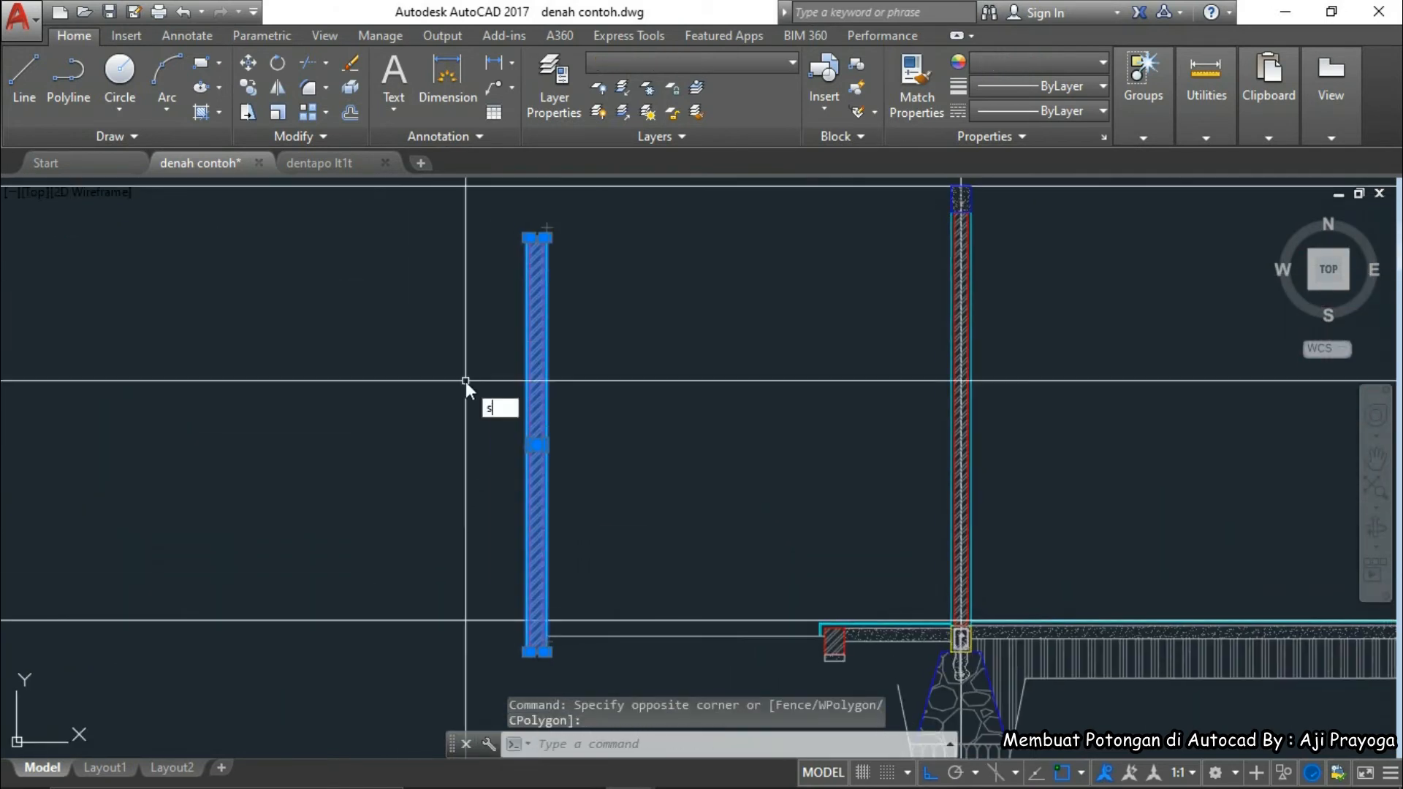
{"action": "key", "text": "Return"}
{"action": "scroll", "coordinate": [525, 226], "scroll_direction": "up", "scroll_amount": 2}
{"action": "left_click", "coordinate": [543, 247]}
{"action": "scroll", "coordinate": [542, 247], "scroll_direction": "down", "scroll_amount": 6}
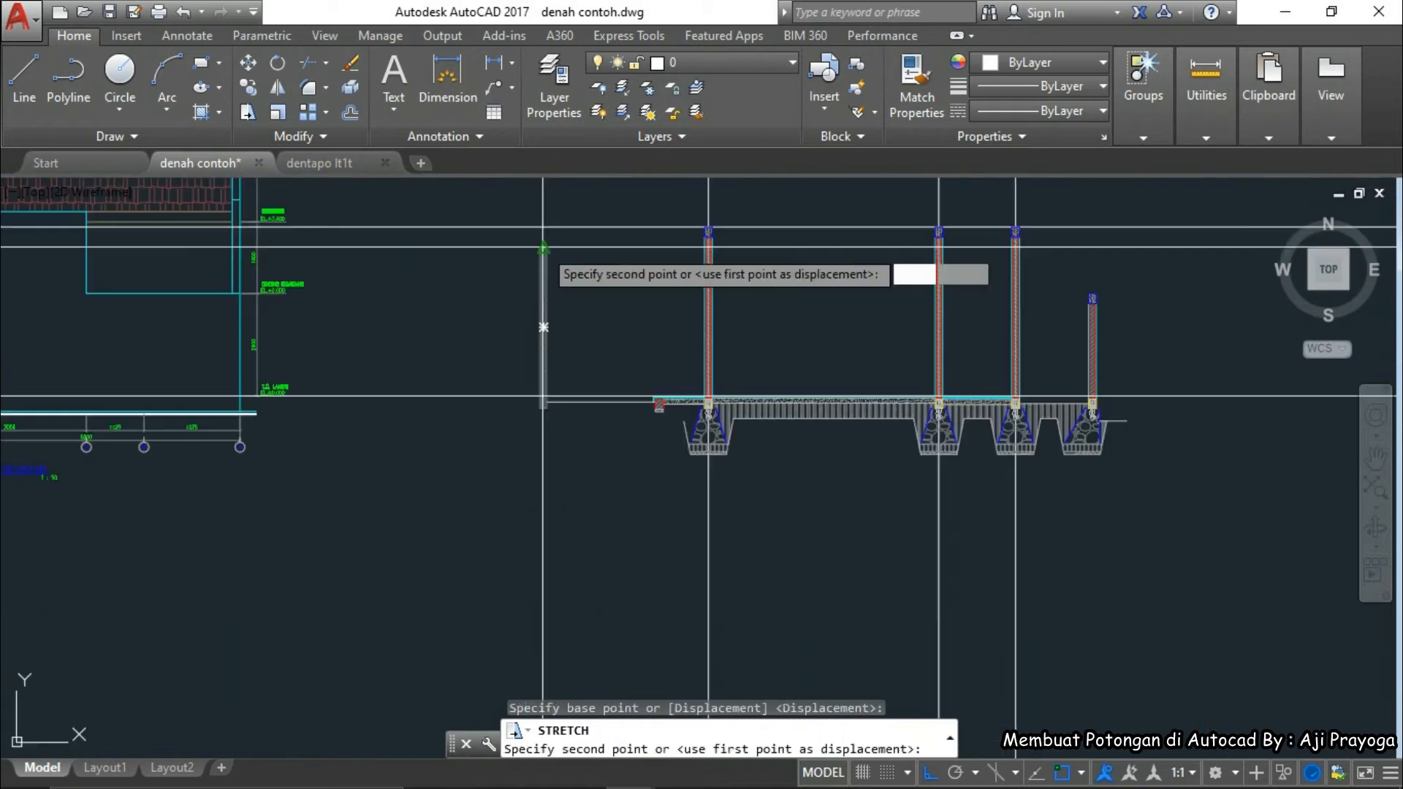
{"action": "scroll", "coordinate": [537, 411], "scroll_direction": "up", "scroll_amount": 6}
{"action": "scroll", "coordinate": [537, 410], "scroll_direction": "up", "scroll_amount": 6}
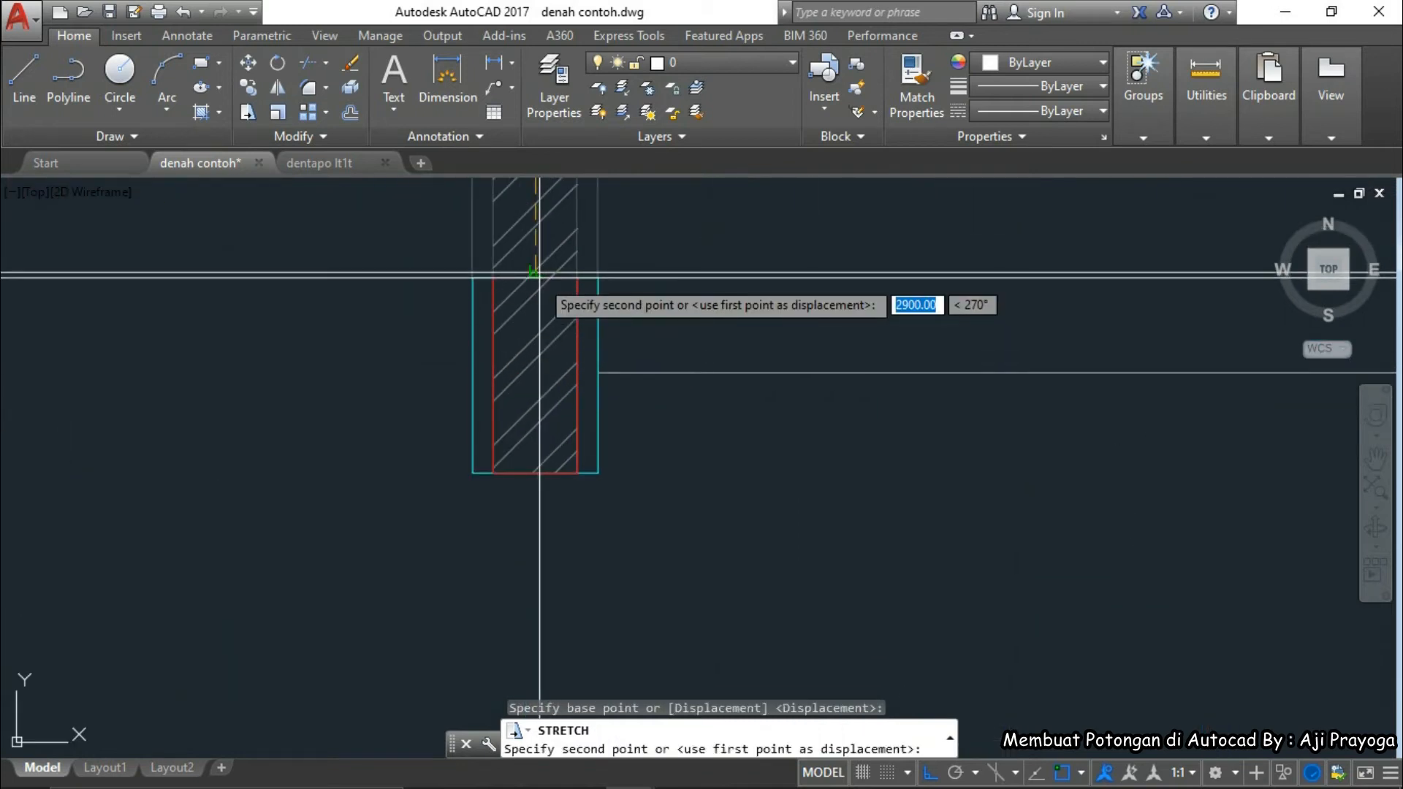
{"action": "left_click", "coordinate": [540, 275]}
- Try to pull the top edge of the brick outline down 25 and undo the attempt
{"action": "left_click", "coordinate": [535, 271]}
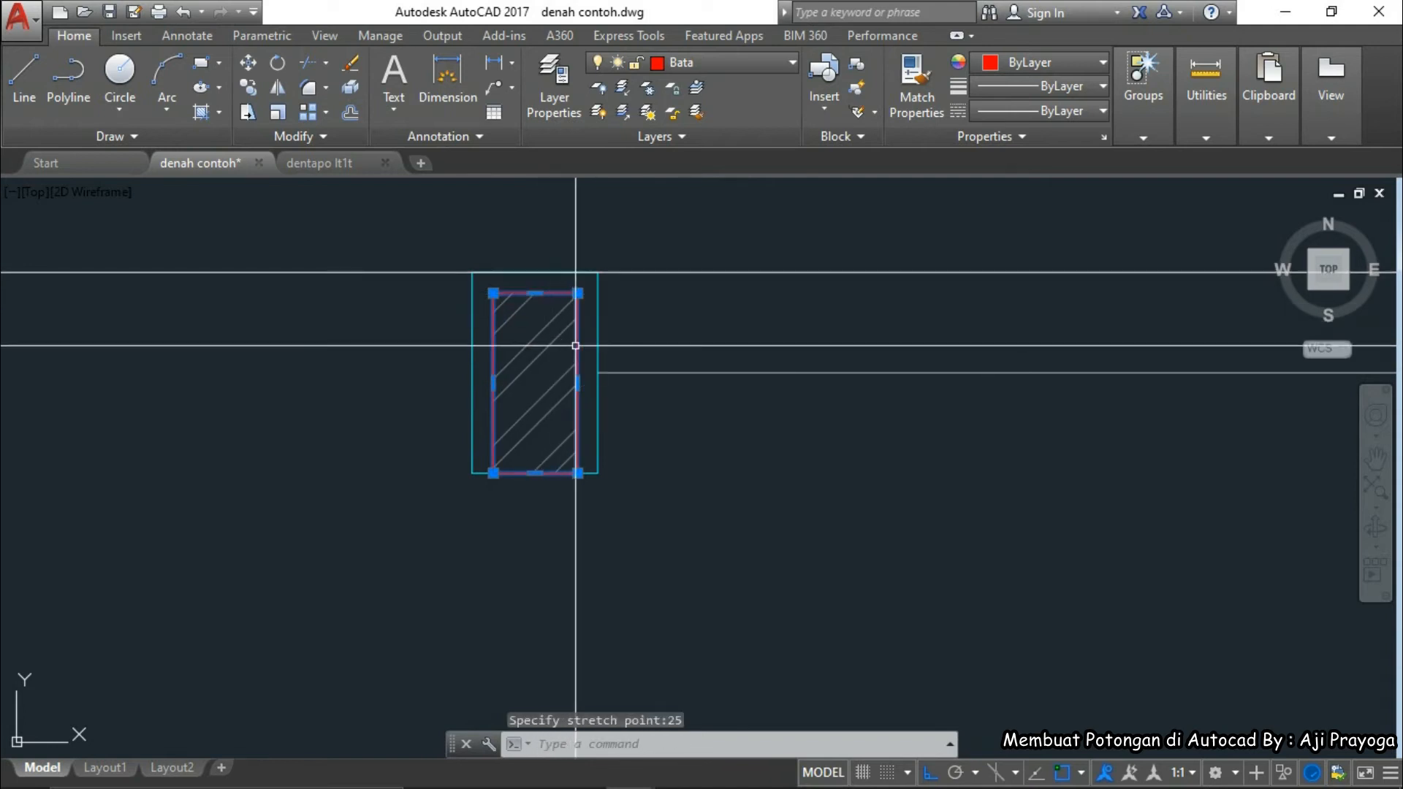
{"action": "key", "text": "Escape"}
{"action": "scroll", "coordinate": [555, 293], "scroll_direction": "up", "scroll_amount": 2}
{"action": "left_click", "coordinate": [742, 251]}
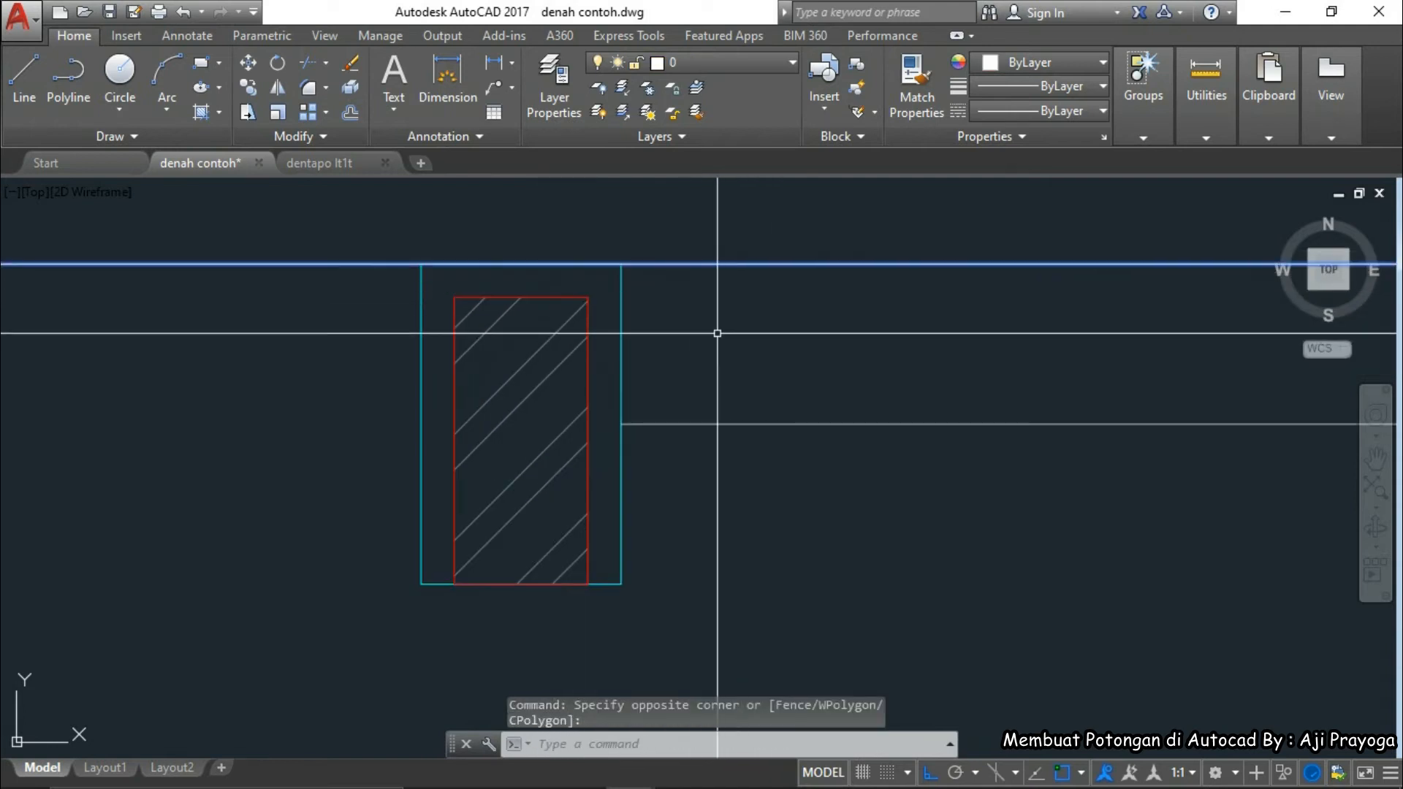
{"action": "key", "text": "ctrl+z"}
- Lower the top edge of the boundary wall's brick outline by 25 inside its plaster outline
{"action": "left_click", "coordinate": [548, 272]}
{"action": "scroll", "coordinate": [567, 313], "scroll_direction": "up", "scroll_amount": 3}
{"action": "key", "text": "Escape"}
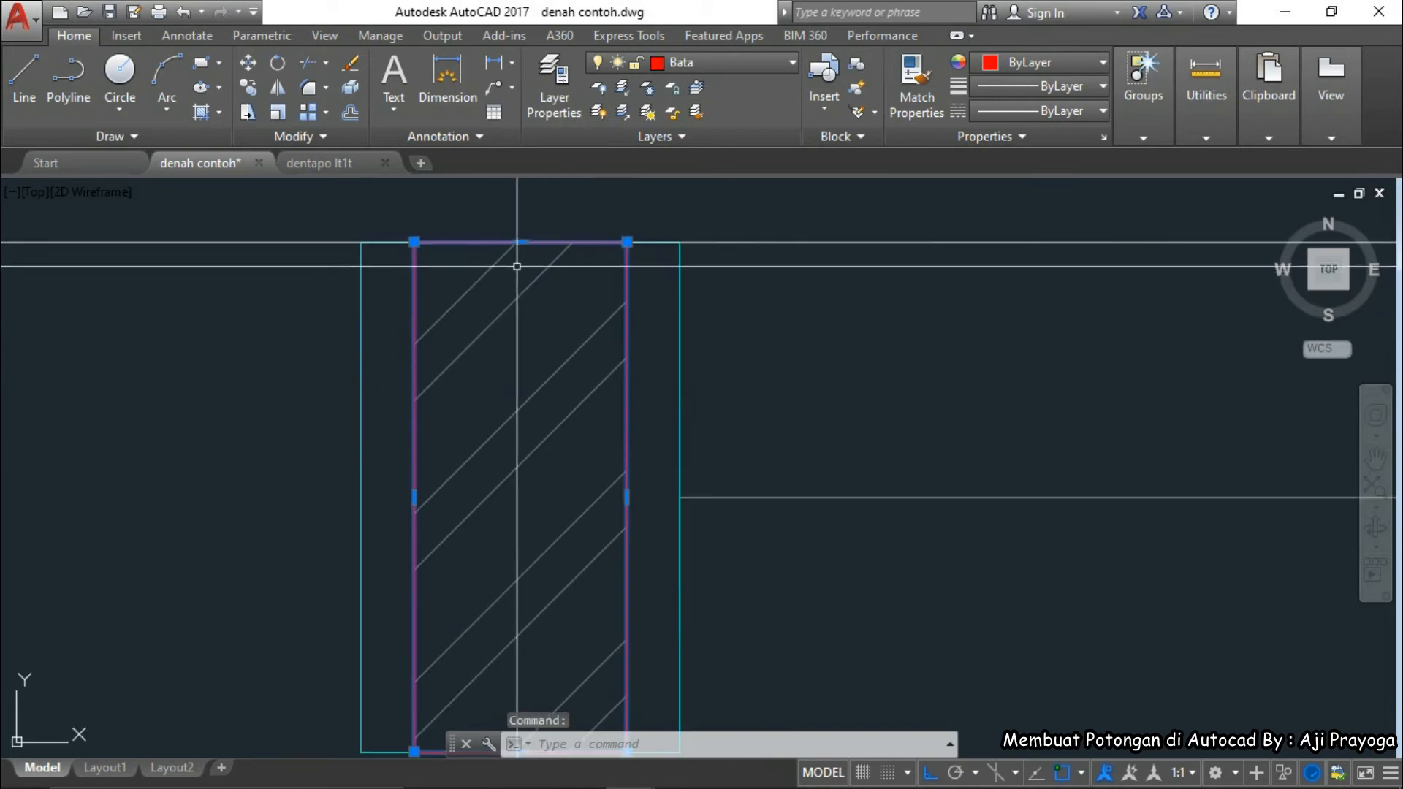
{"action": "left_click", "coordinate": [521, 241]}
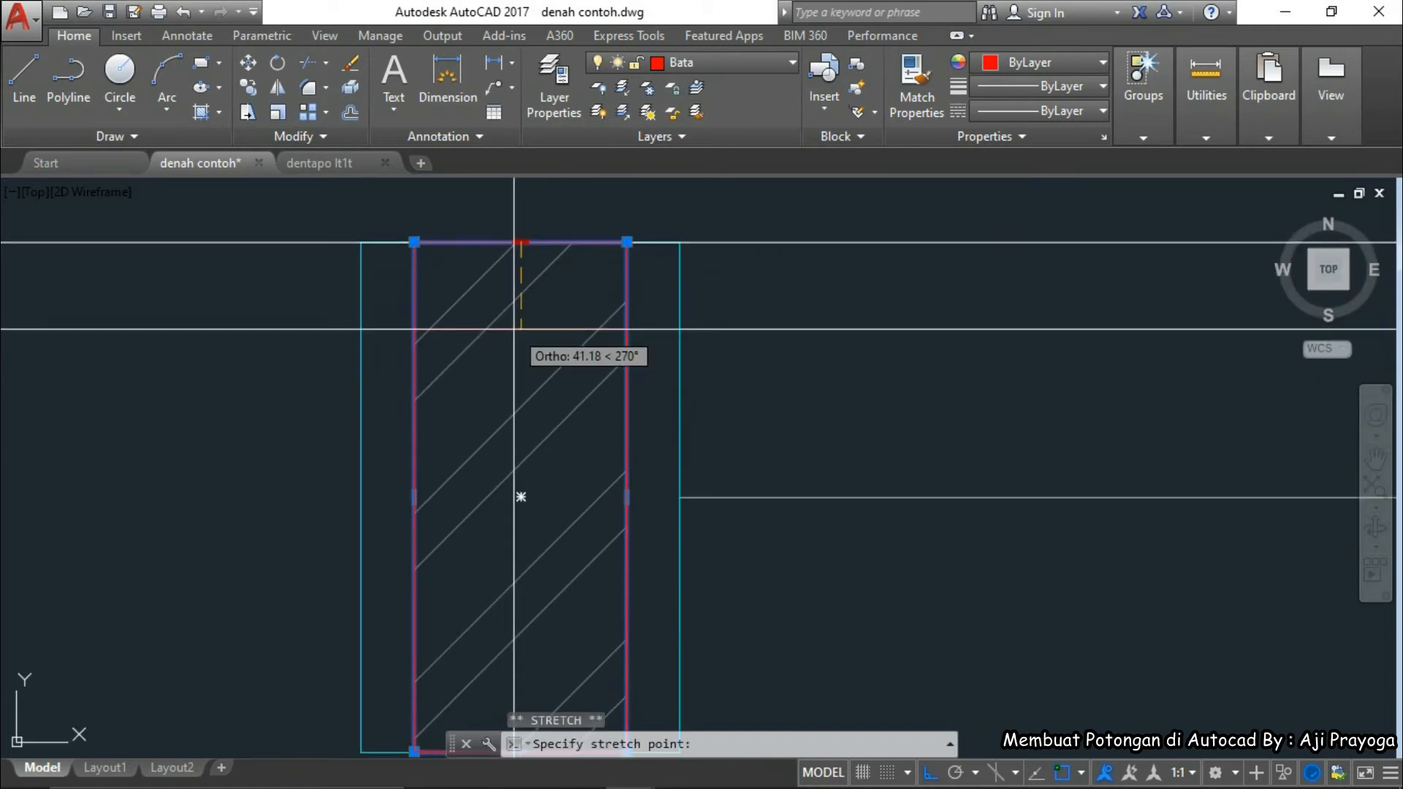
{"action": "type", "text": "25"}
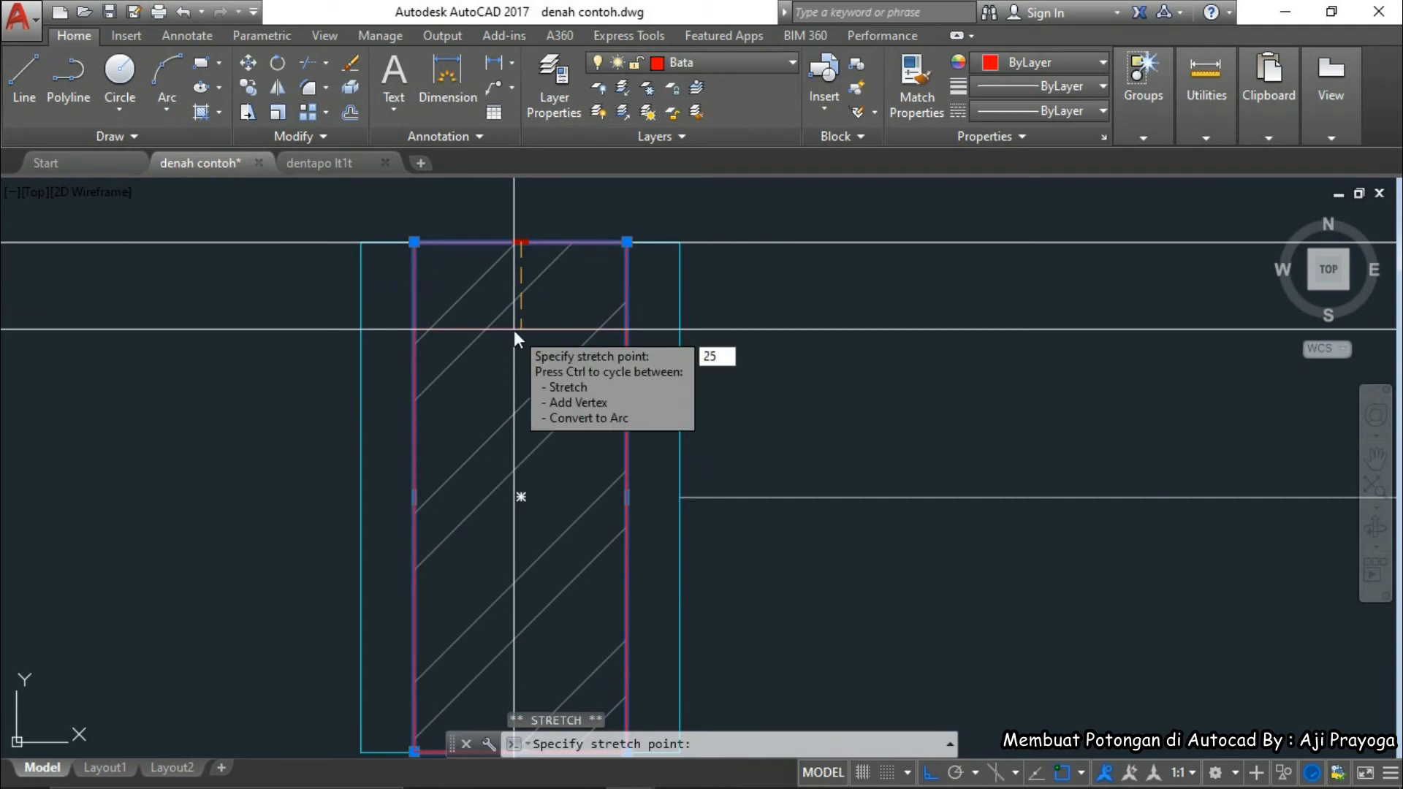
{"action": "key", "text": "Return"}
{"action": "key", "text": "Escape"}
- Inspect the hatch and the brick outline of the shortened boundary wall
{"action": "scroll", "coordinate": [583, 418], "scroll_direction": "down", "scroll_amount": 4}
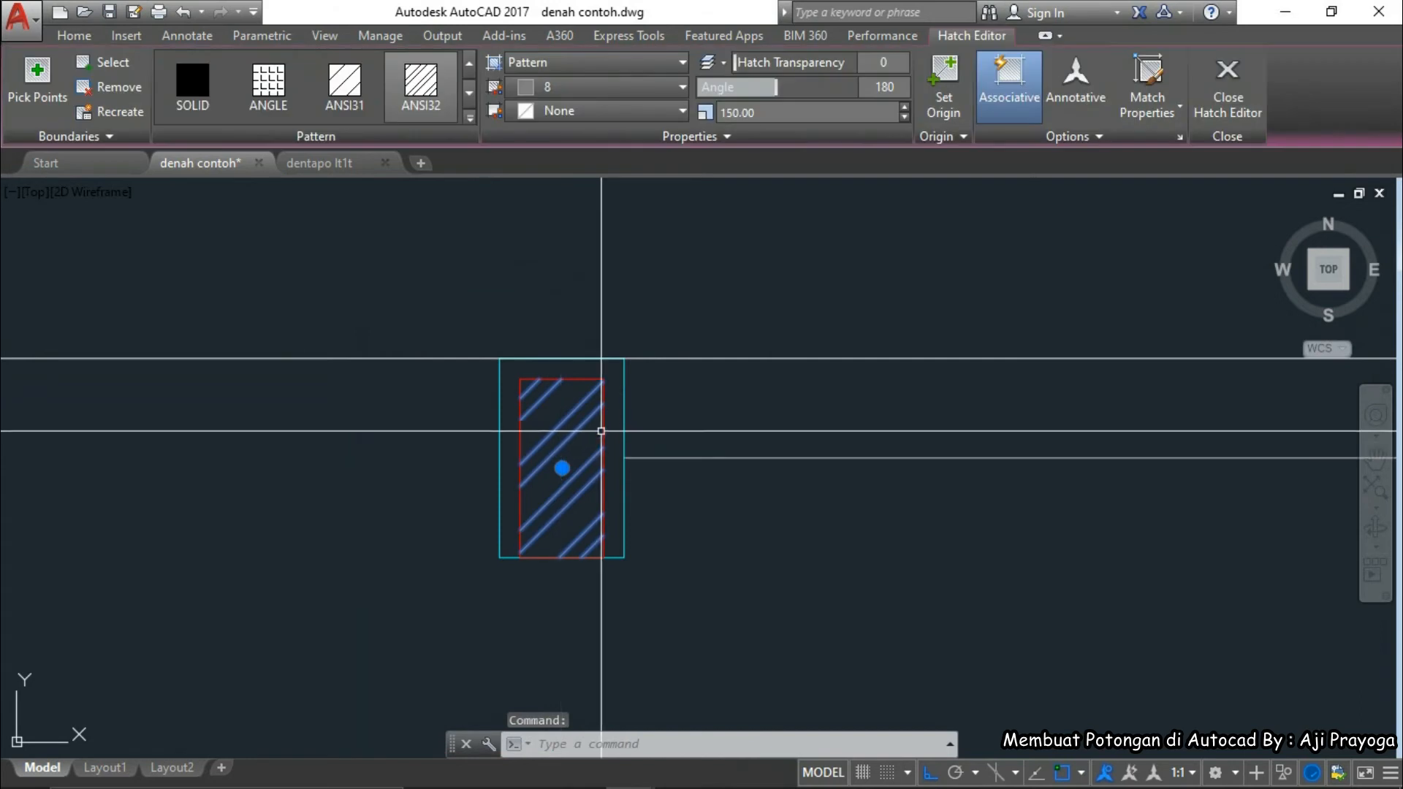
{"action": "key", "text": "Escape"}
{"action": "left_click", "coordinate": [583, 377]}
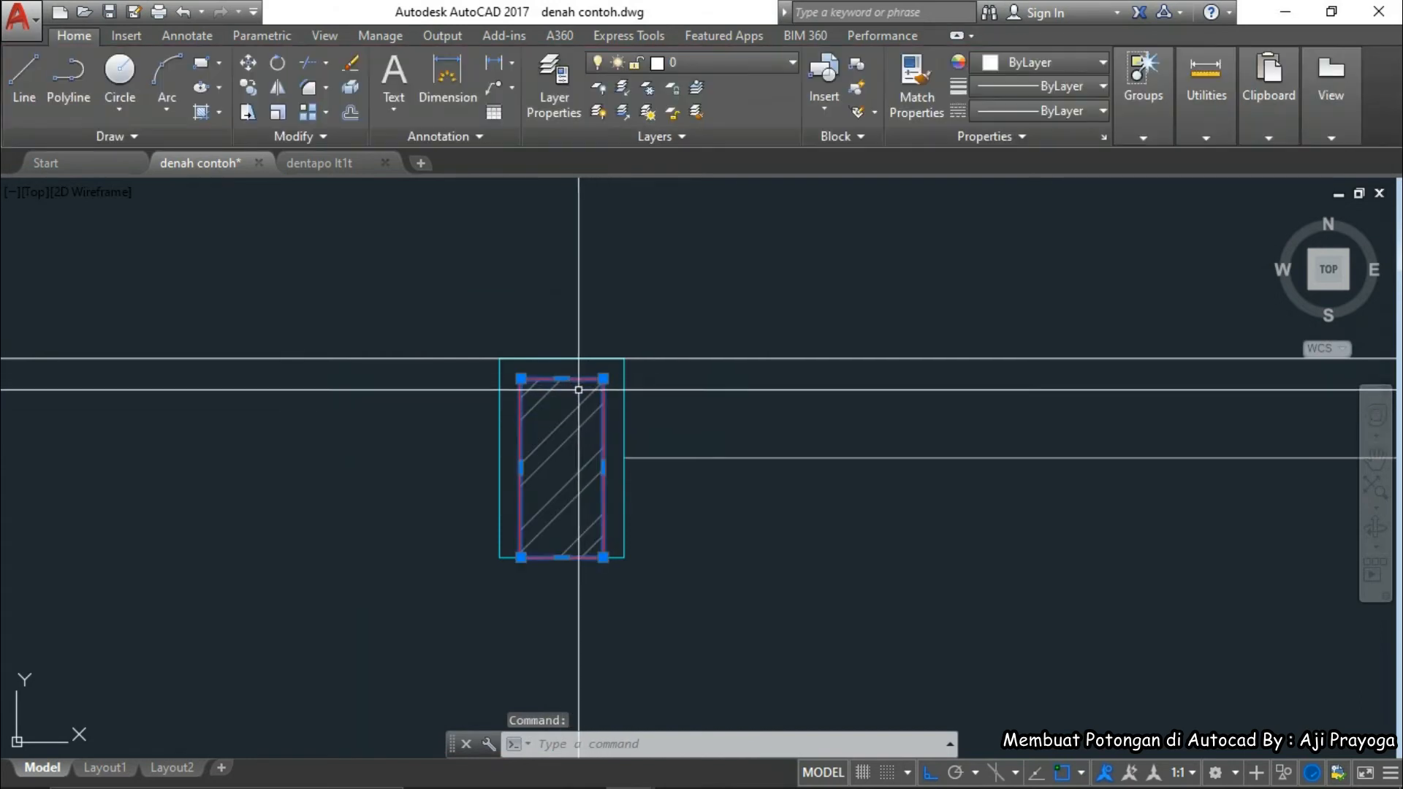
{"action": "key", "text": "Escape"}
{"action": "scroll", "coordinate": [587, 387], "scroll_direction": "up", "scroll_amount": 4}
{"action": "left_click", "coordinate": [517, 592]}
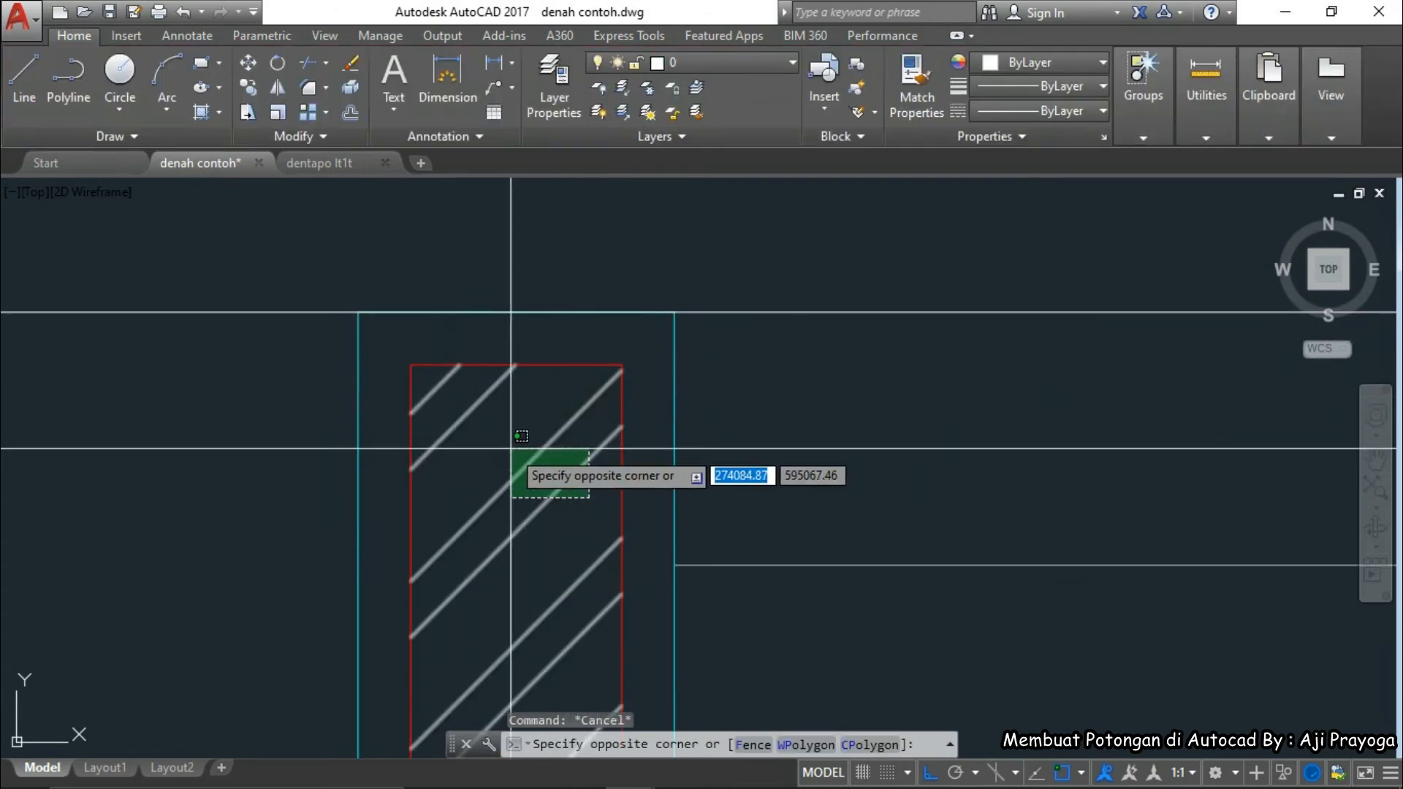
{"action": "left_click", "coordinate": [511, 448]}
{"action": "key", "text": "Escape"}
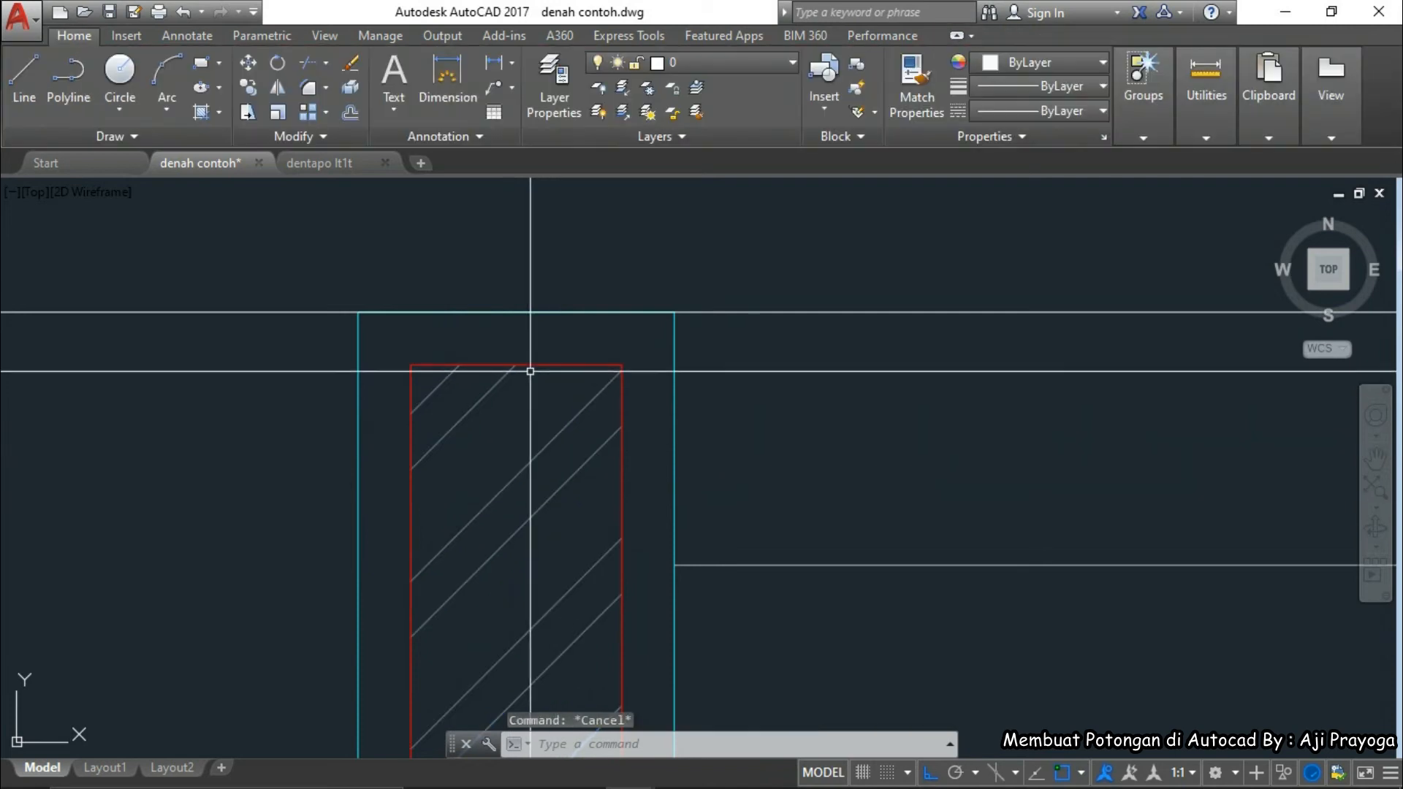
{"action": "left_click", "coordinate": [541, 367]}
{"action": "left_click", "coordinate": [516, 363]}
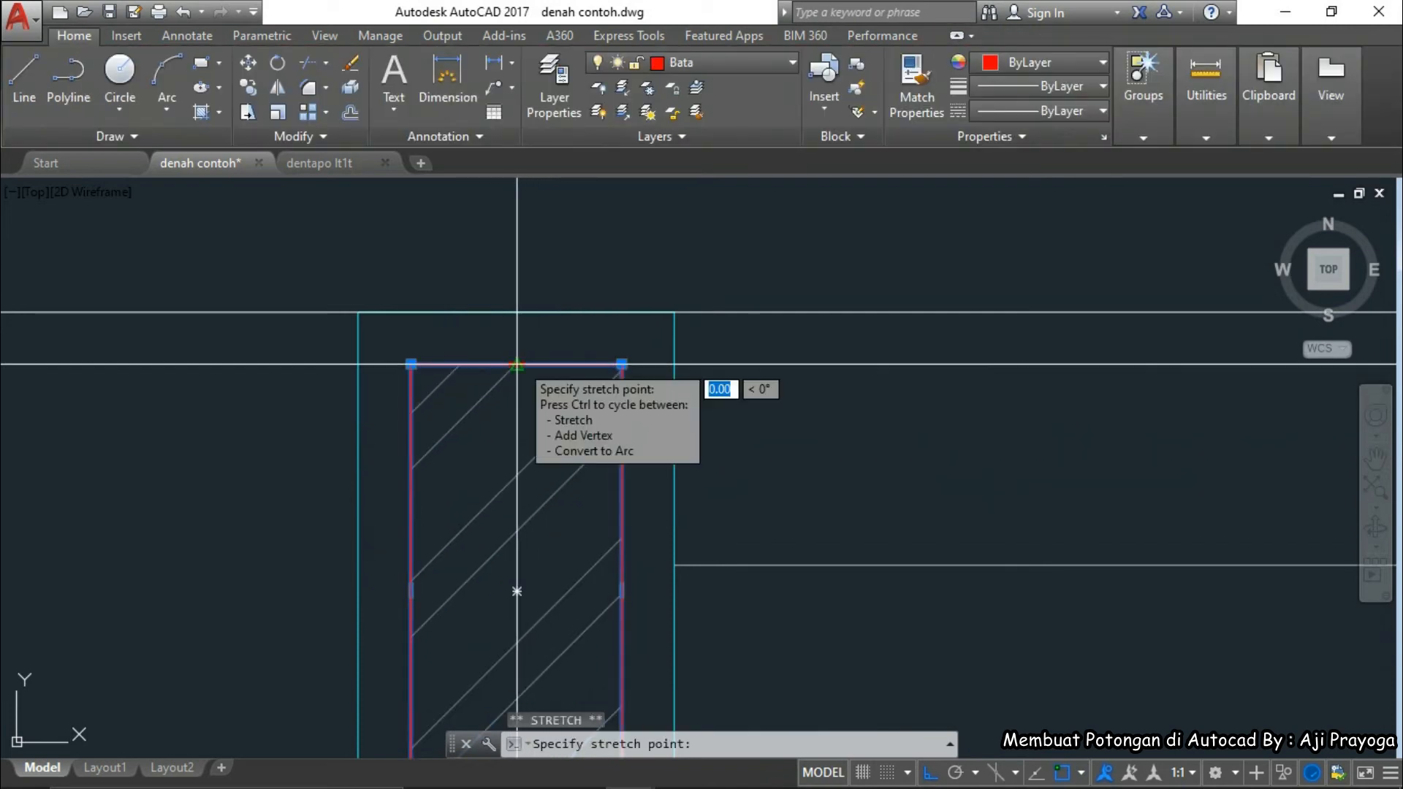
{"action": "key", "text": "Escape"}
{"action": "key", "text": "Escape"}
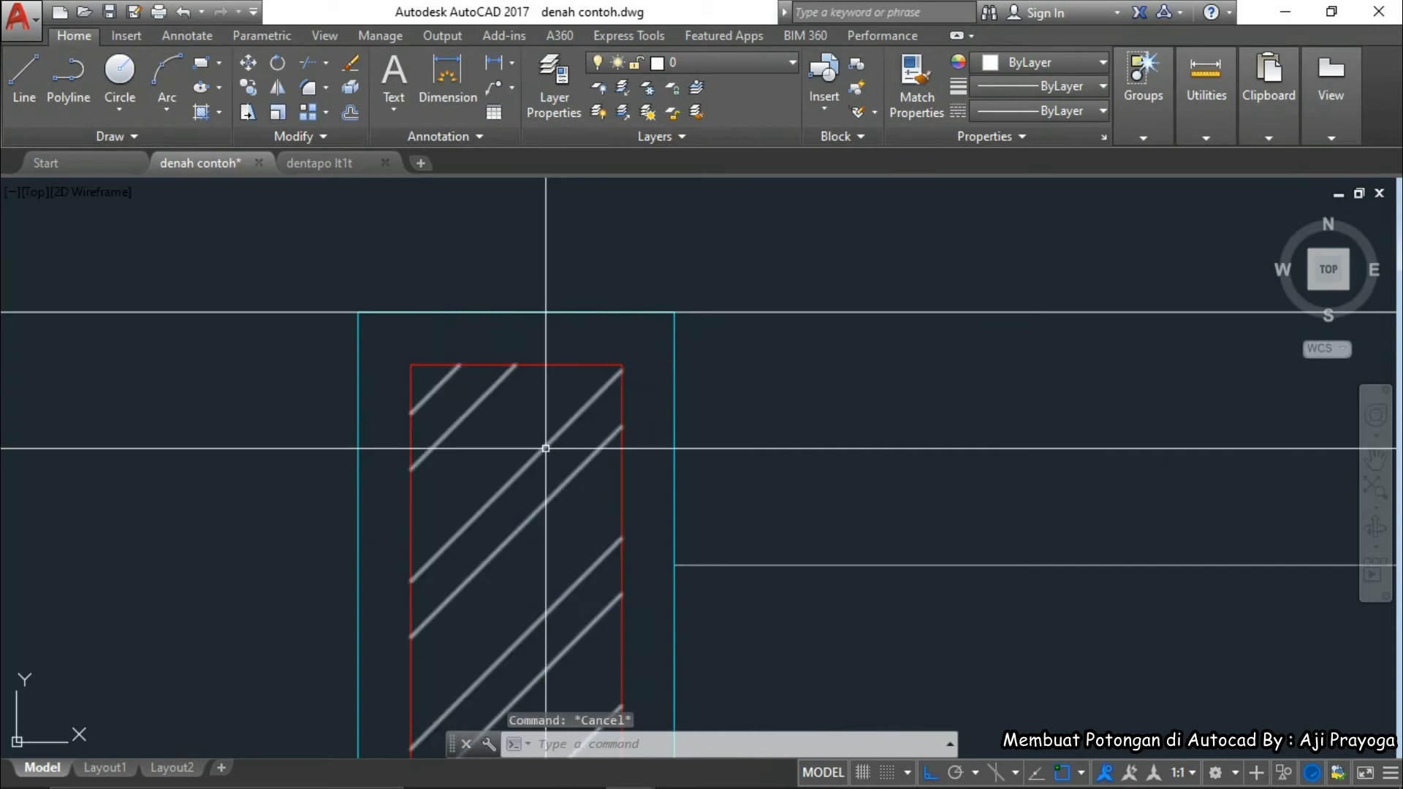
{"action": "left_click", "coordinate": [546, 448]}
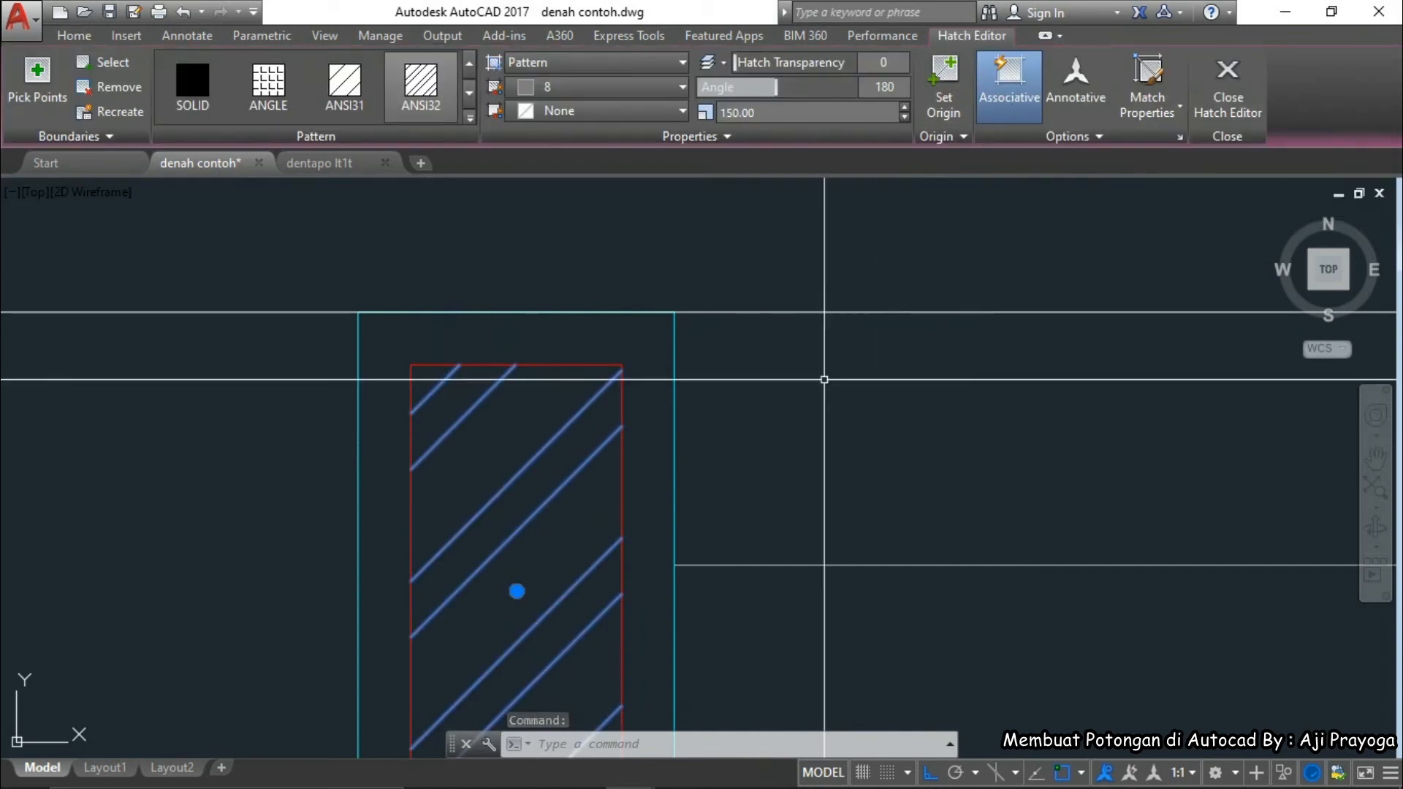
{"action": "key", "text": "Escape"}
- Try stretching one side edge of the brick outline outward and inward to test how its hatch follows, and undo the changes
{"action": "left_click", "coordinate": [622, 489]}
{"action": "scroll", "coordinate": [608, 253], "scroll_direction": "down", "scroll_amount": 2}
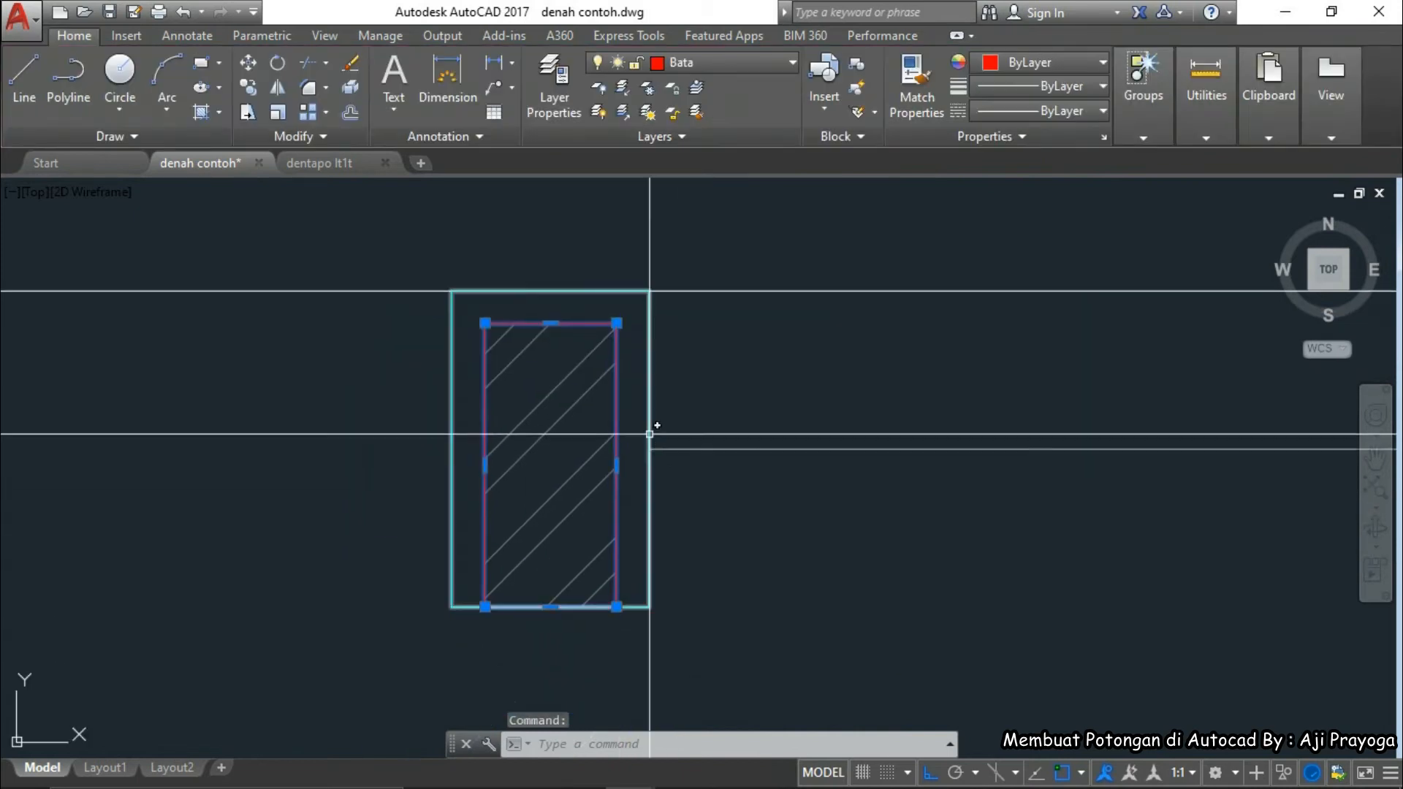
{"action": "left_click", "coordinate": [724, 465]}
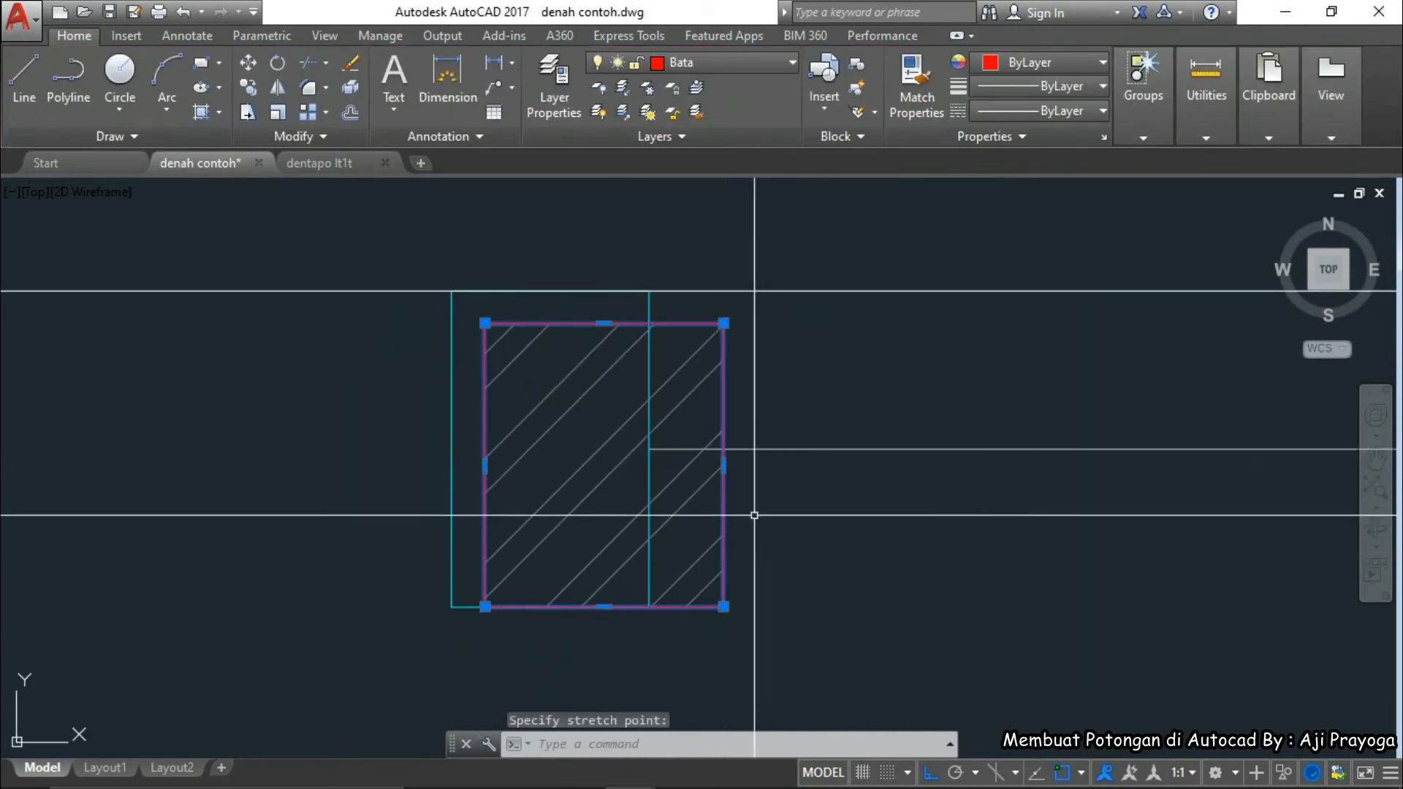
{"action": "left_click", "coordinate": [723, 465]}
{"action": "left_click", "coordinate": [553, 464]}
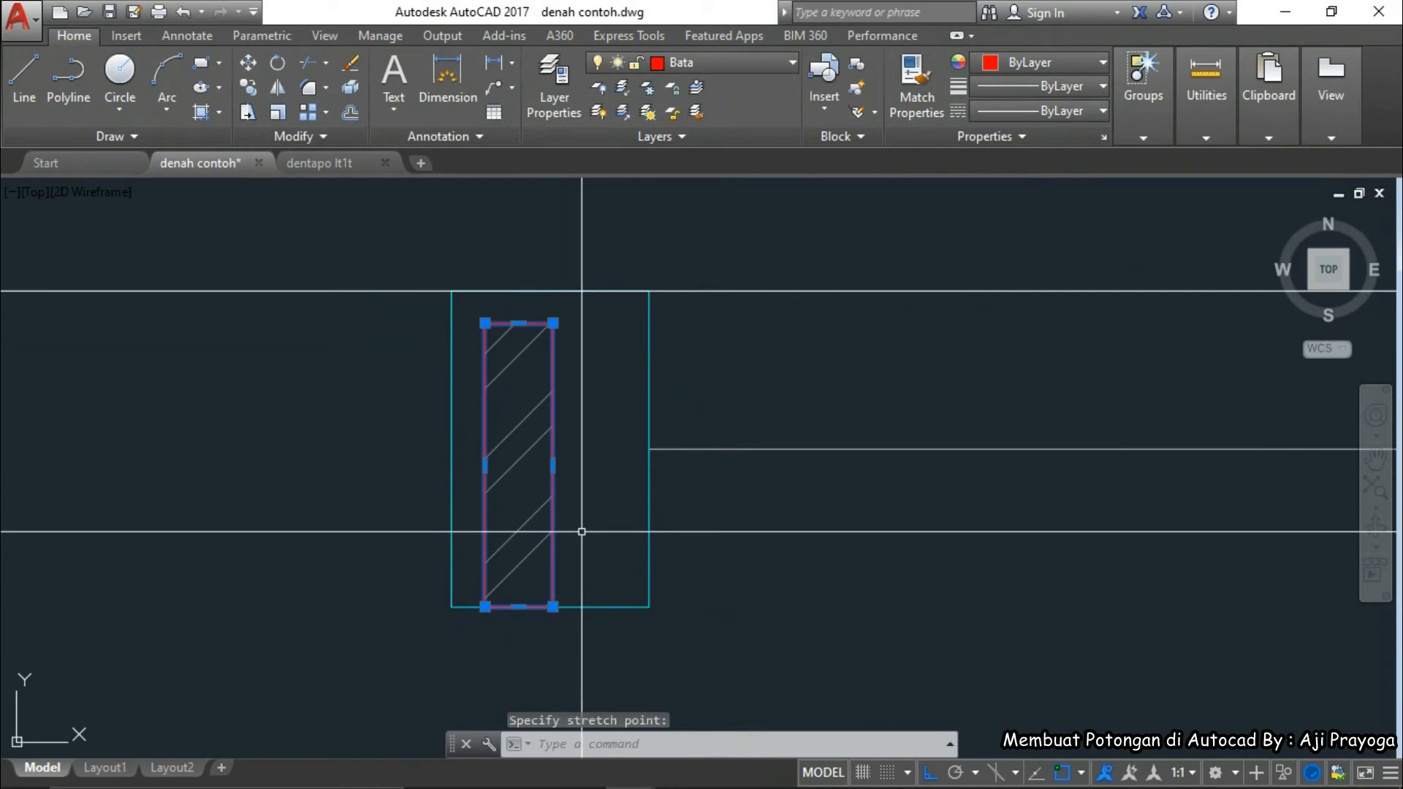
{"action": "left_click", "coordinate": [728, 501]}
{"action": "key", "text": "Escape"}
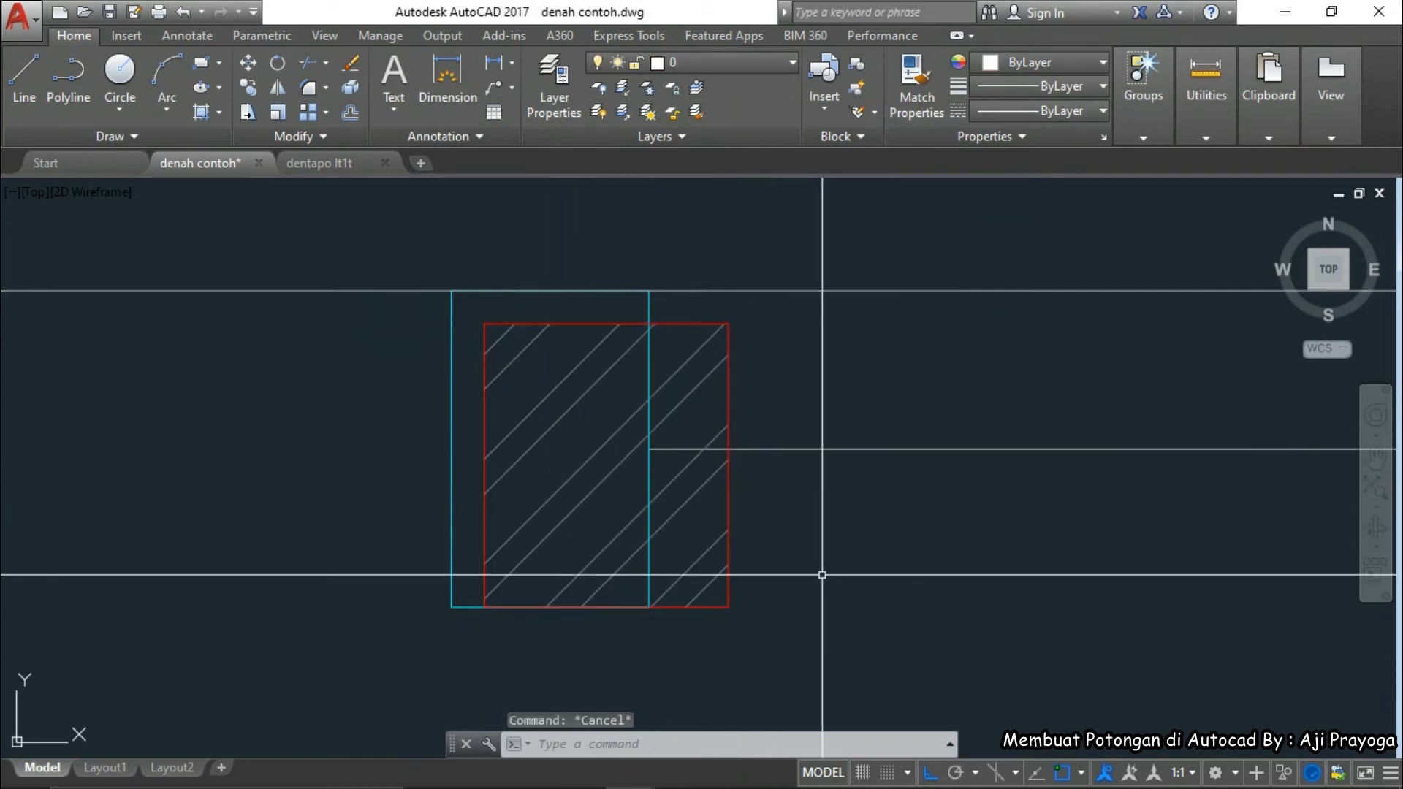
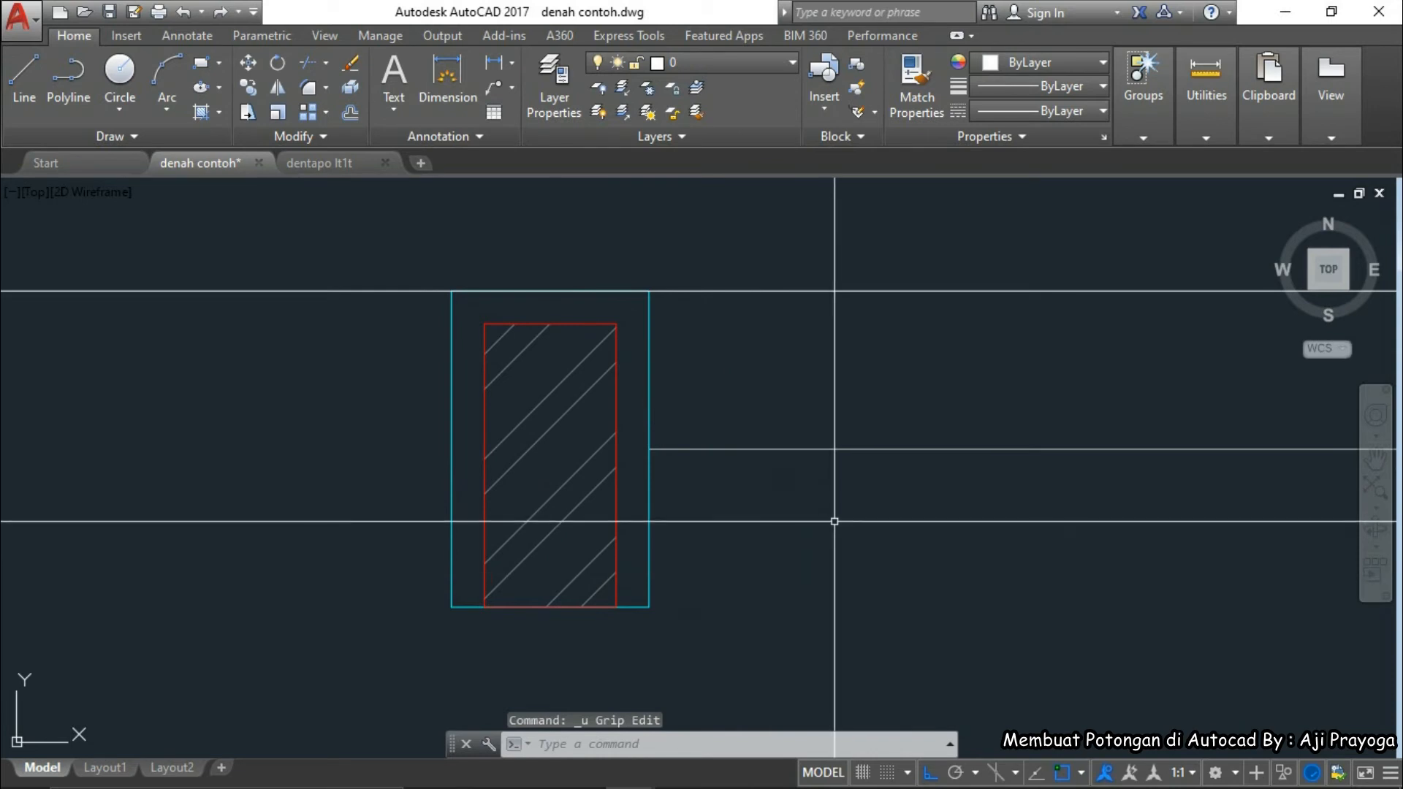
- Save the drawing and delete the horizontal construction line at the top of the low boundary wall
{"action": "key", "text": "ctrl+s"}
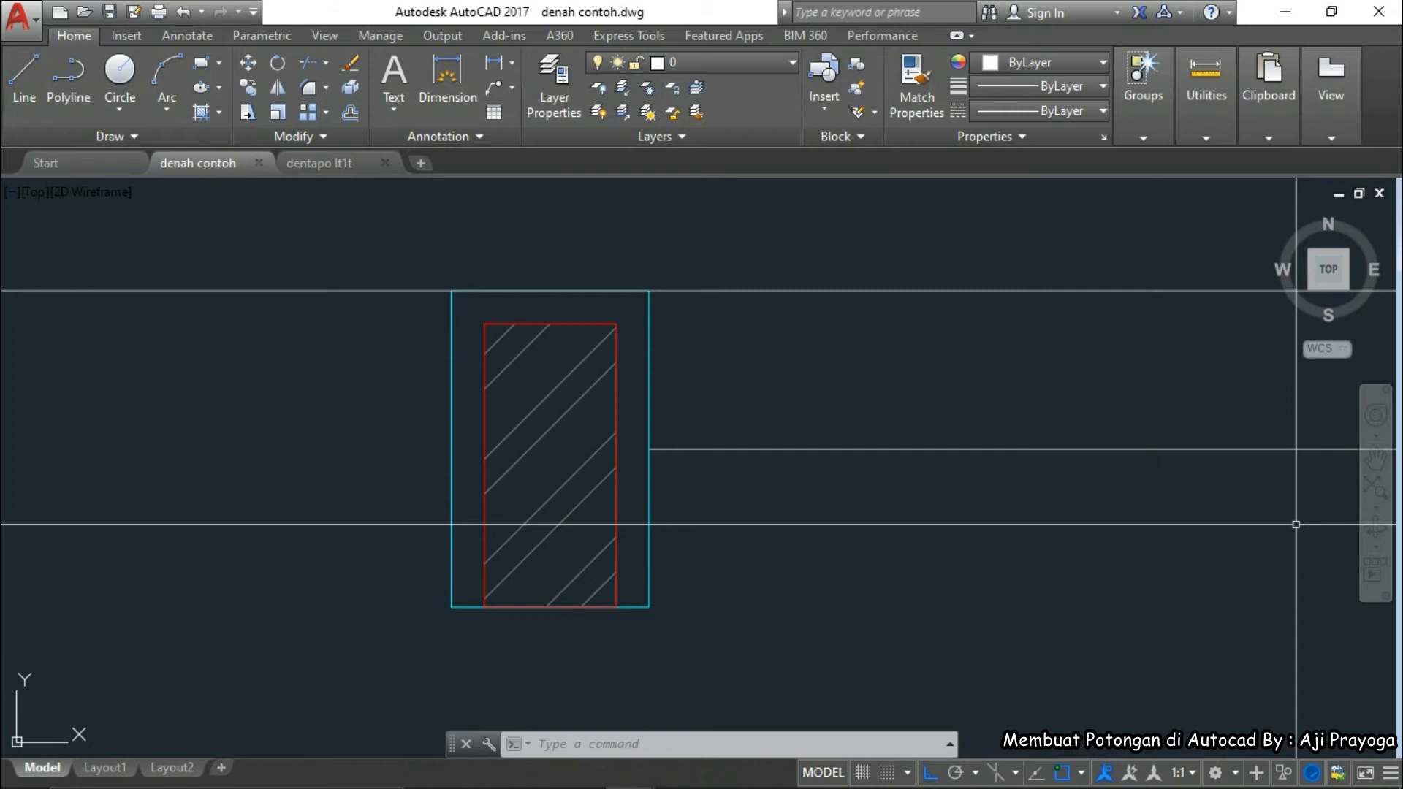
{"action": "scroll", "coordinate": [1174, 490], "scroll_direction": "down", "scroll_amount": 10}
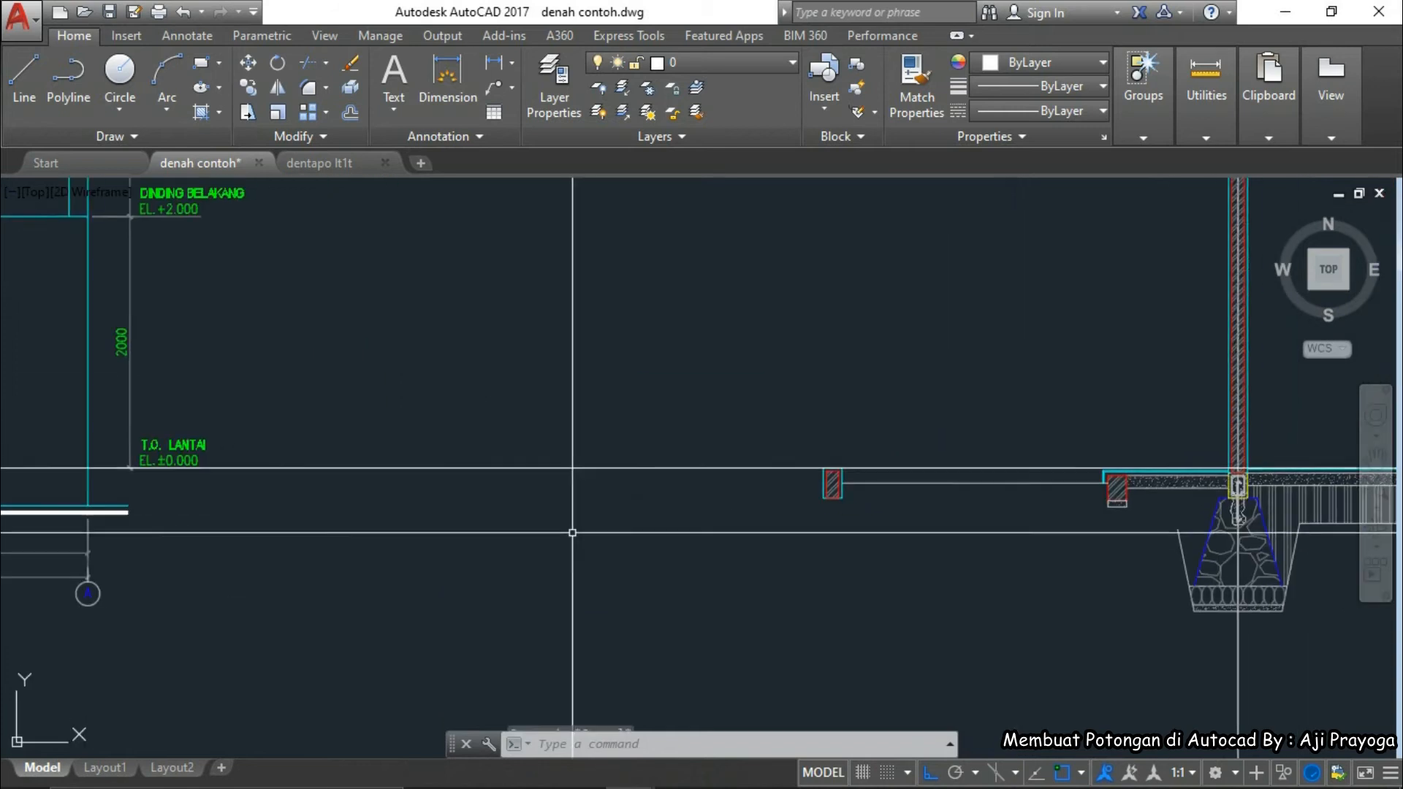
{"action": "left_click", "coordinate": [515, 391]}
{"action": "scroll", "coordinate": [742, 489], "scroll_direction": "down", "scroll_amount": 3}
{"action": "key", "text": "Escape"}
- Copy the hatched brick footing with its base layer from the terrace edge to directly beneath the low boundary wall
{"action": "scroll", "coordinate": [838, 538], "scroll_direction": "up", "scroll_amount": 5}
{"action": "scroll", "coordinate": [865, 538], "scroll_direction": "down", "scroll_amount": 2}
{"action": "scroll", "coordinate": [877, 511], "scroll_direction": "up", "scroll_amount": 2}
{"action": "scroll", "coordinate": [921, 475], "scroll_direction": "up", "scroll_amount": 4}
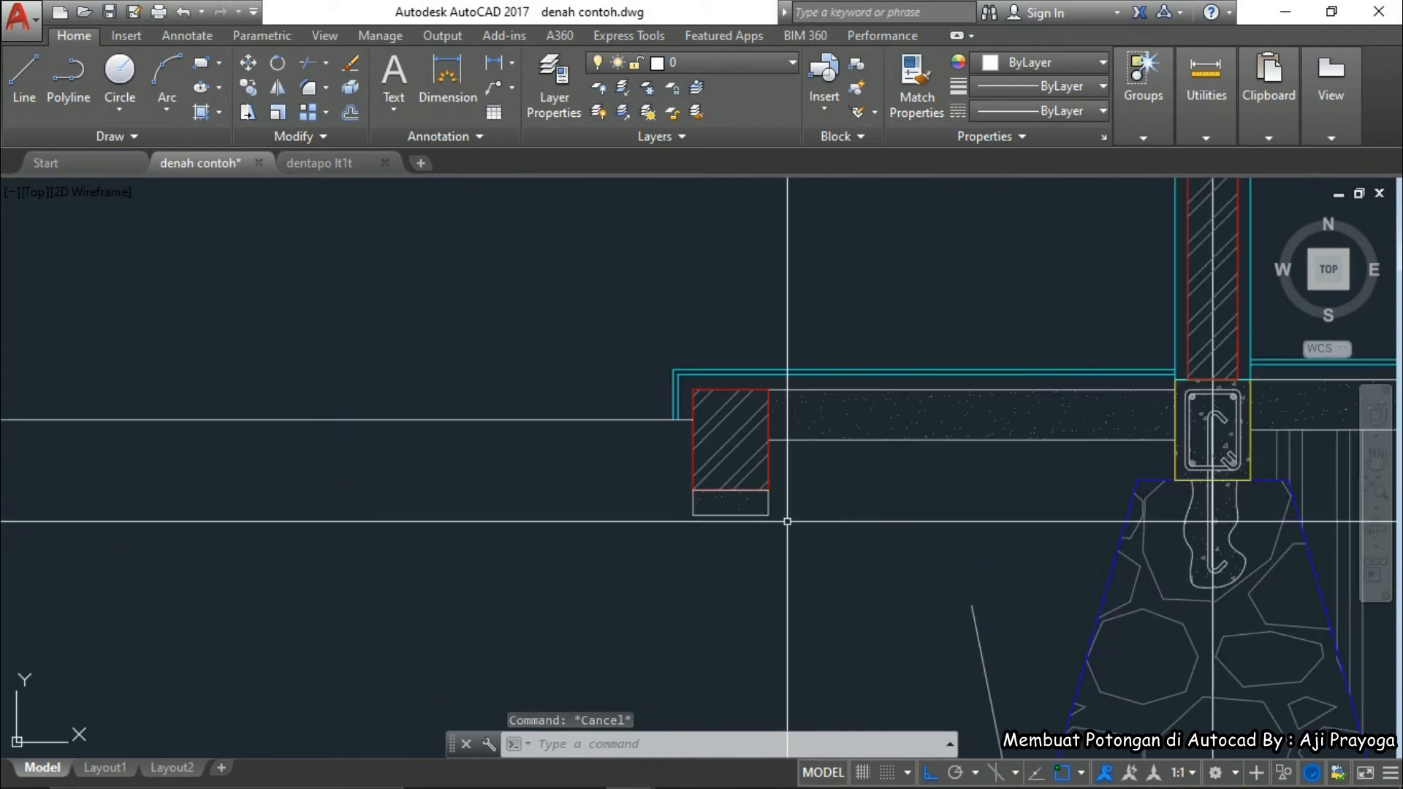
{"action": "left_click", "coordinate": [745, 475]}
{"action": "middle_click_drag", "start_coordinate": [665, 548], "coordinate": [742, 548]}
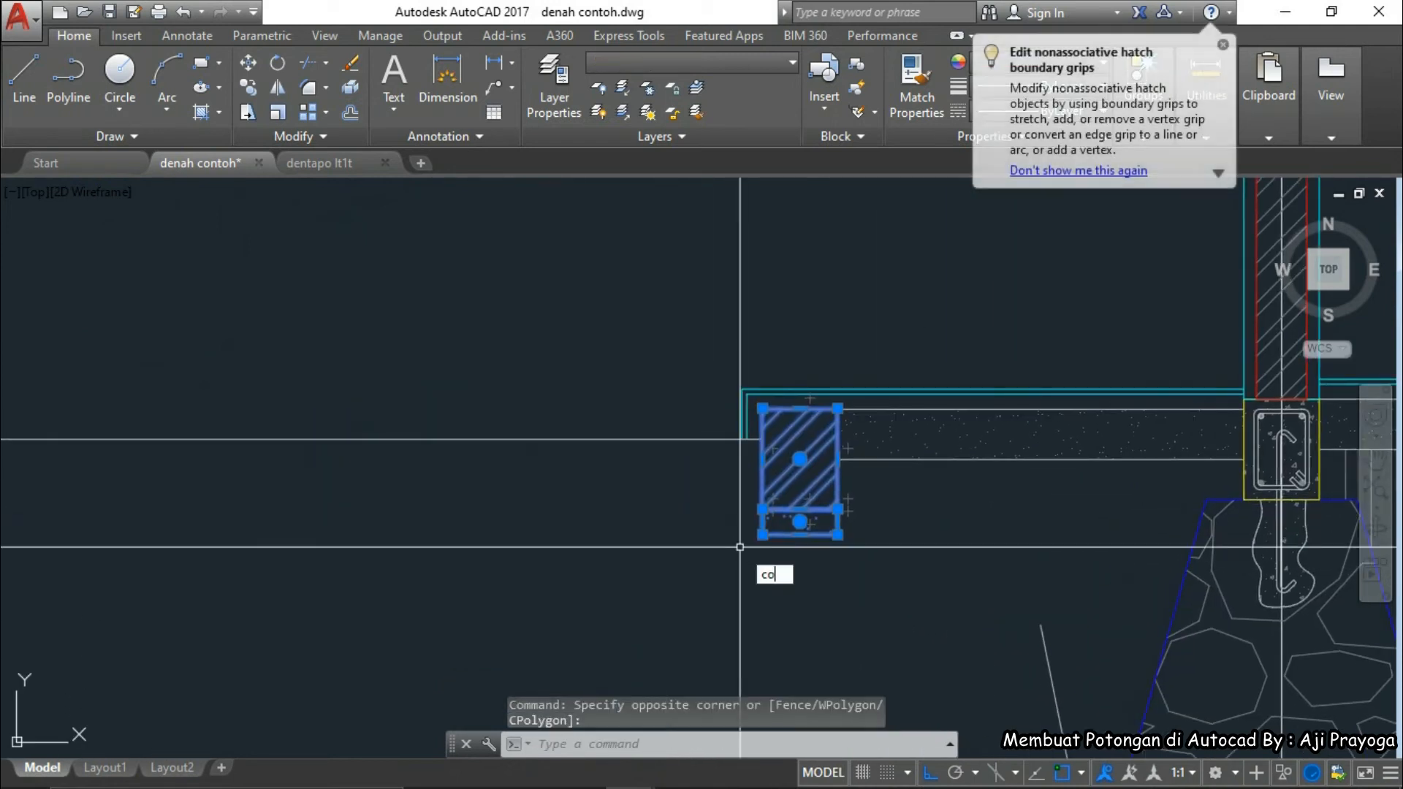
{"action": "type", "text": "co"}
{"action": "key", "text": "Return"}
{"action": "left_click", "coordinate": [811, 439]}
{"action": "scroll", "coordinate": [808, 460], "scroll_direction": "down", "scroll_amount": 3}
{"action": "scroll", "coordinate": [359, 459], "scroll_direction": "up", "scroll_amount": 5}
{"action": "left_click", "coordinate": [359, 459]}
{"action": "scroll", "coordinate": [504, 517], "scroll_direction": "down", "scroll_amount": 4}
{"action": "key", "text": "Escape"}
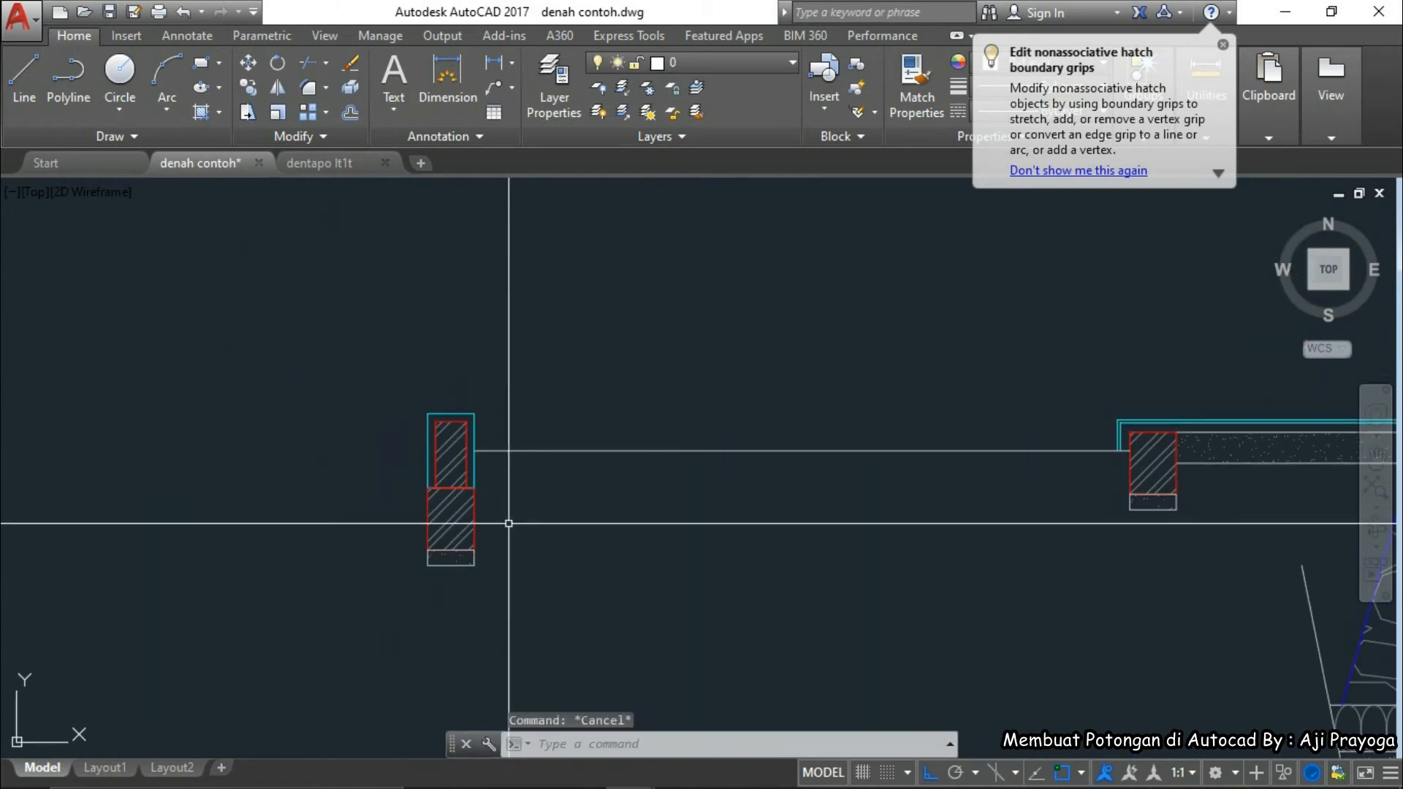
{"action": "left_click", "coordinate": [509, 524]}
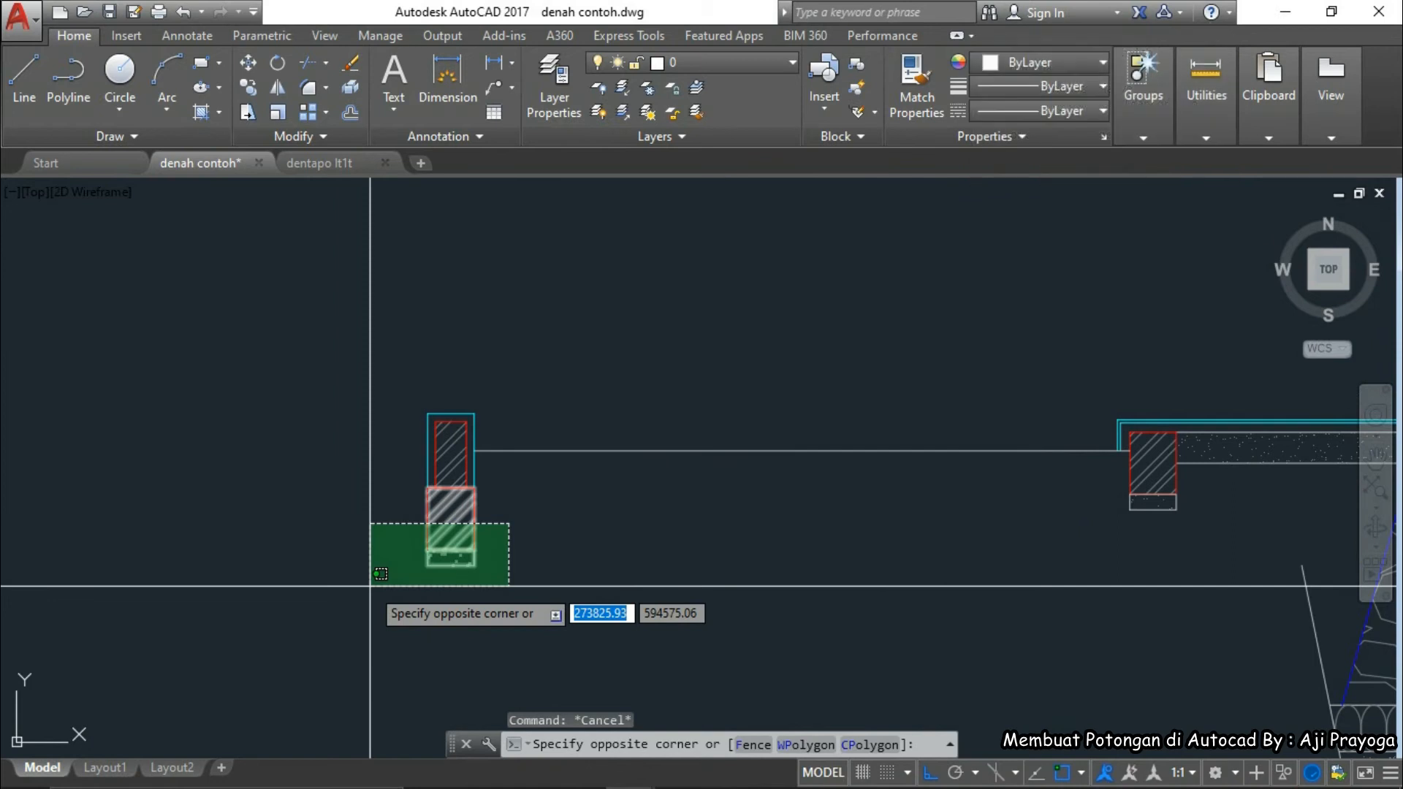
{"action": "left_click", "coordinate": [370, 586]}
{"action": "key", "text": "Escape"}
{"action": "scroll", "coordinate": [653, 508], "scroll_direction": "down", "scroll_amount": 4}
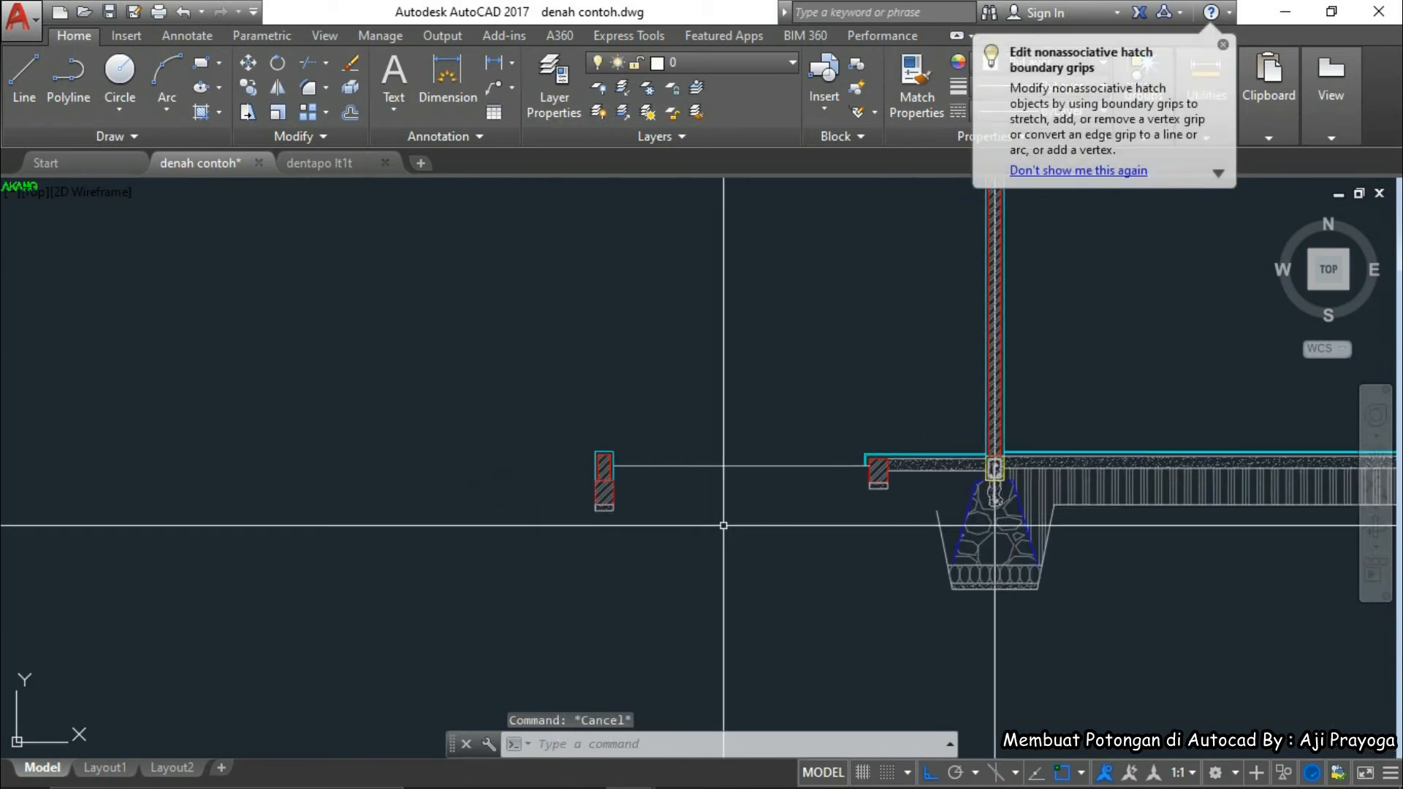
{"action": "scroll", "coordinate": [635, 491], "scroll_direction": "up", "scroll_amount": 4}
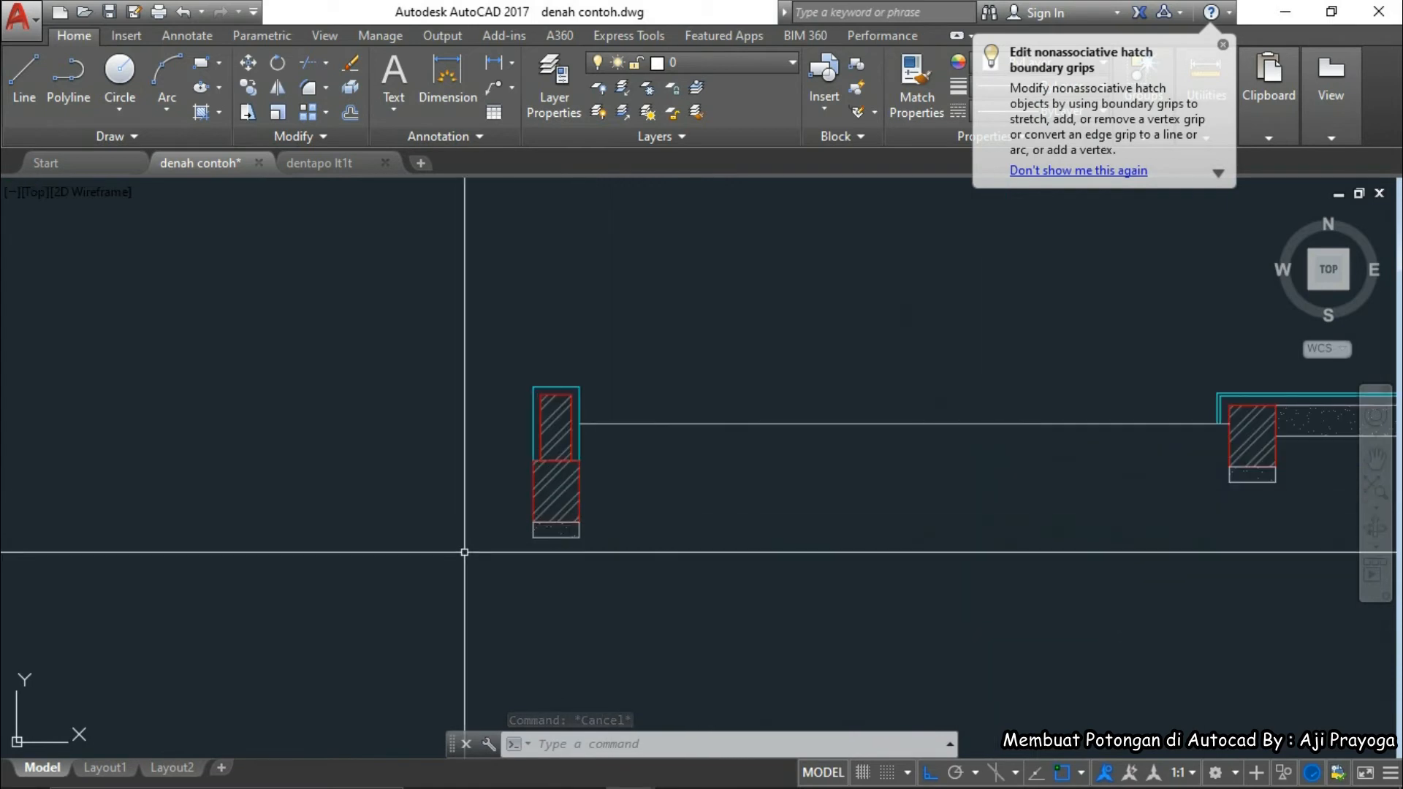
{"action": "scroll", "coordinate": [465, 552], "scroll_direction": "down", "scroll_amount": 3}
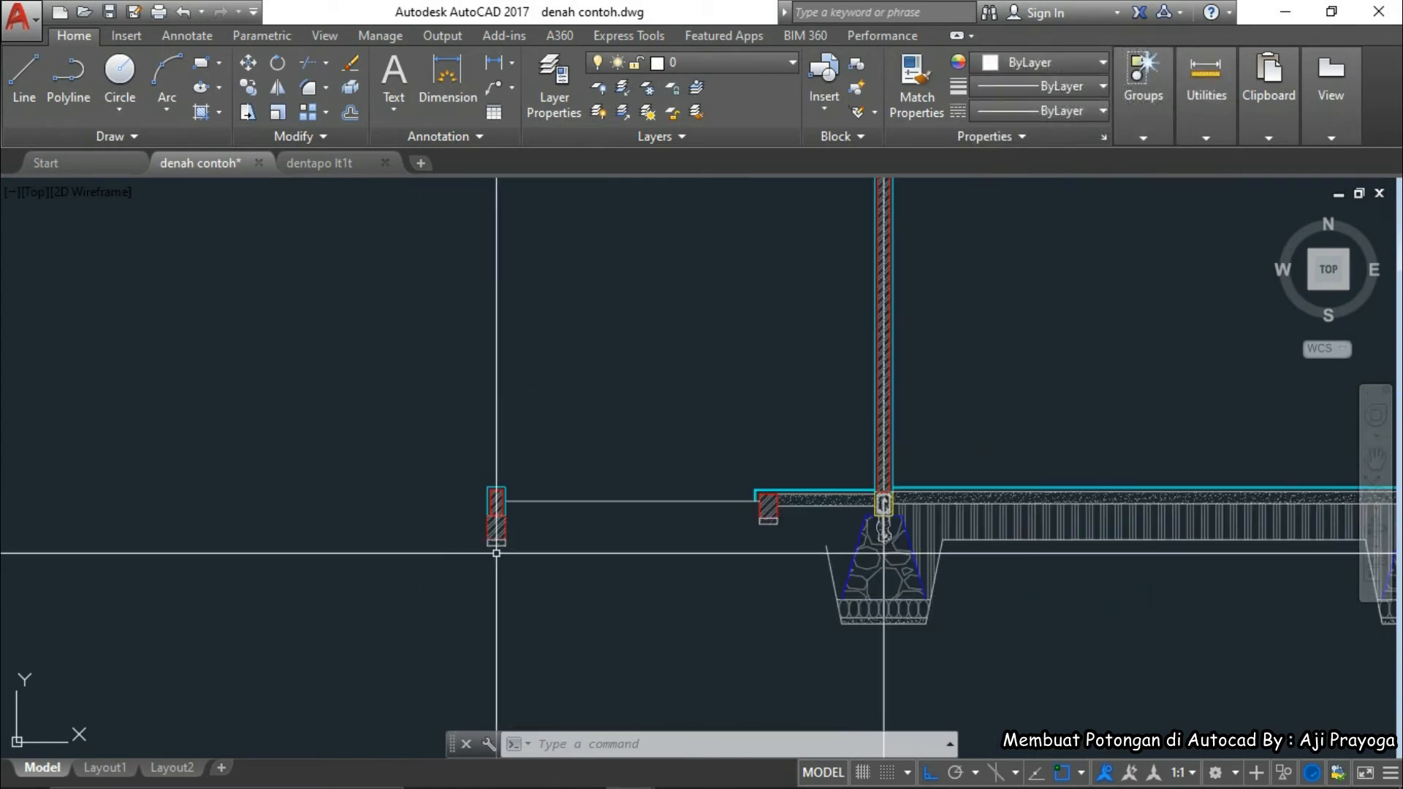
{"action": "middle_click_drag", "start_coordinate": [492, 555], "coordinate": [605, 558]}
{"action": "scroll", "coordinate": [609, 562], "scroll_direction": "down", "scroll_amount": 4}
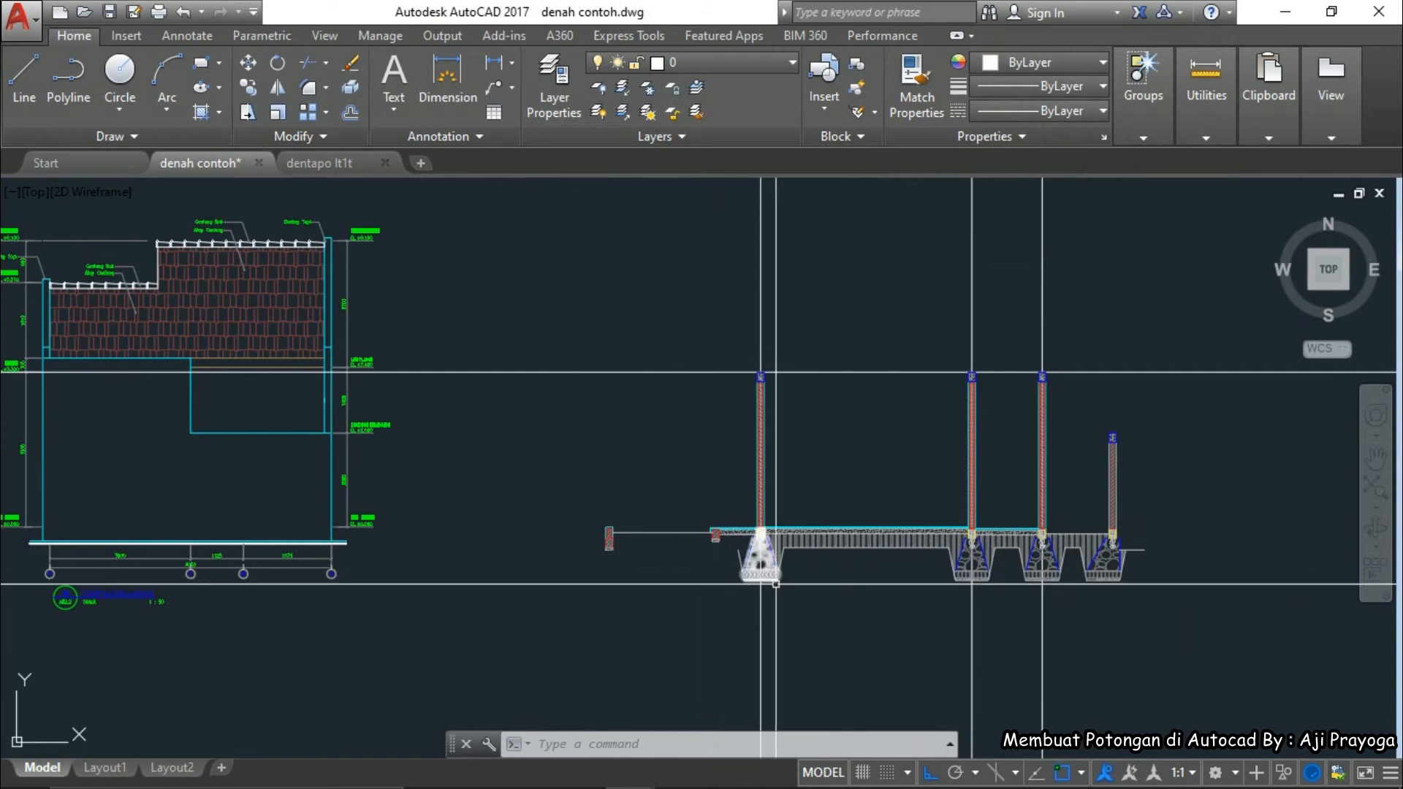
- Draw a horizontal line from the upper corner of the first stone foundation's trench to the base of the boundary wall footing
{"action": "scroll", "coordinate": [585, 548], "scroll_direction": "up", "scroll_amount": 6}
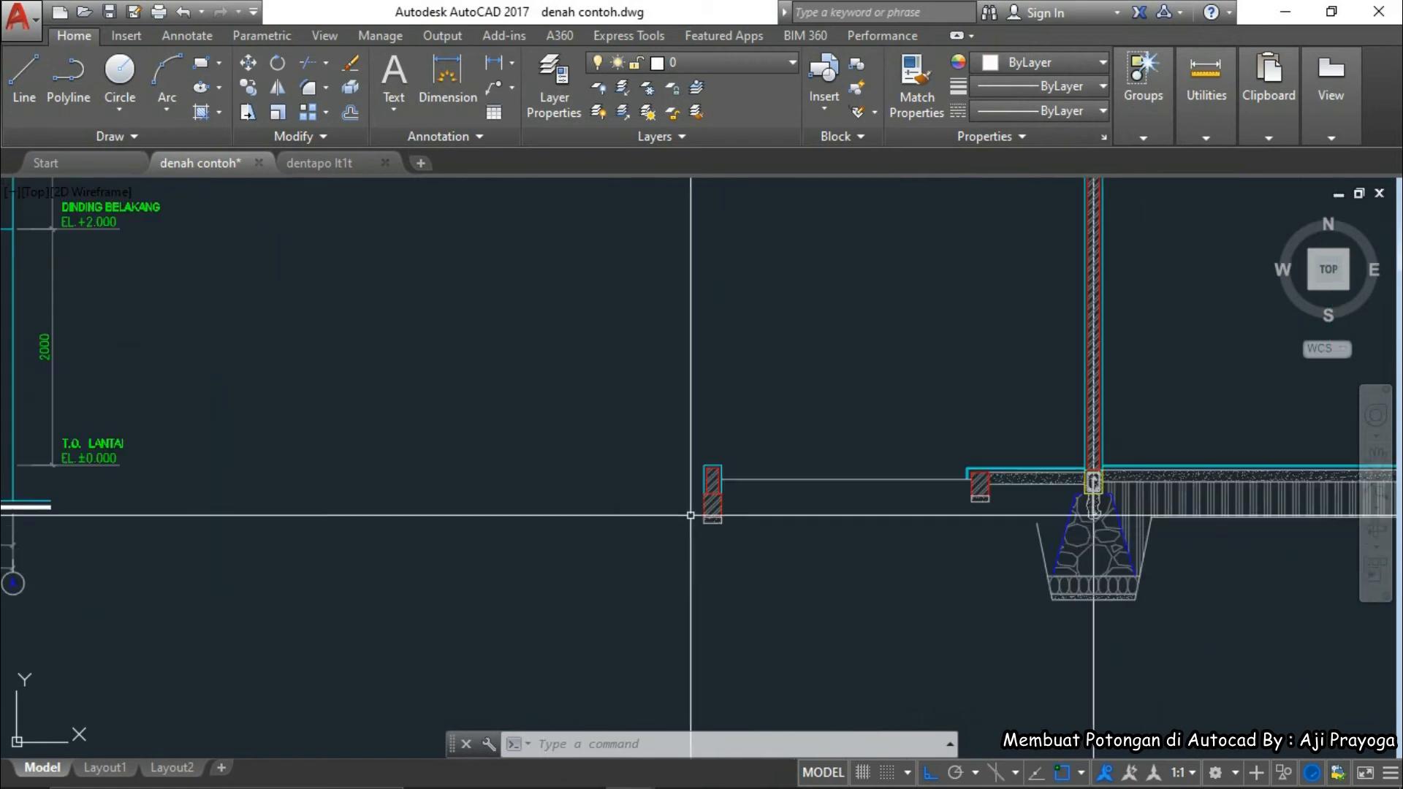
{"action": "scroll", "coordinate": [691, 505], "scroll_direction": "down", "scroll_amount": 6}
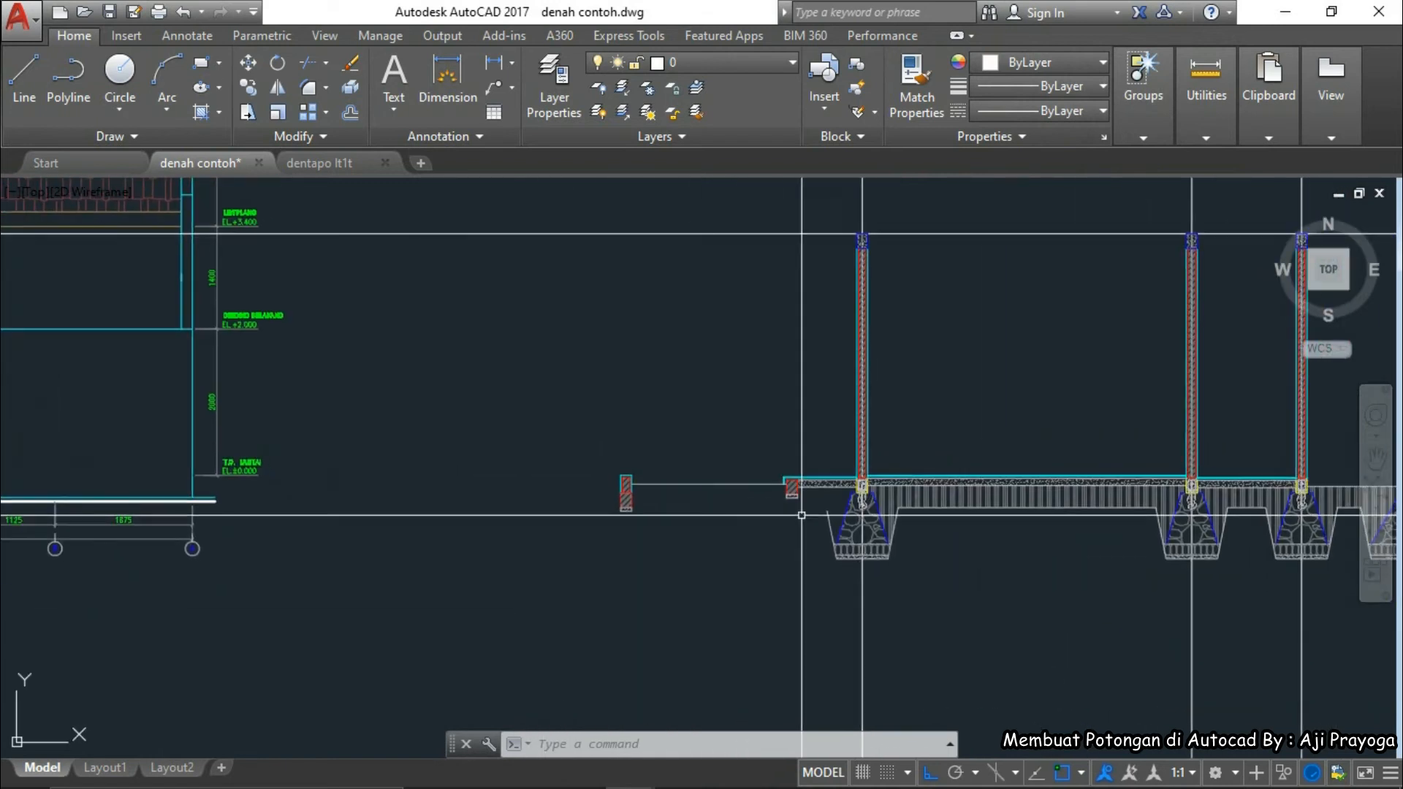
{"action": "scroll", "coordinate": [815, 516], "scroll_direction": "up", "scroll_amount": 4}
{"action": "key", "text": "Return"}
{"action": "left_click", "coordinate": [849, 510]}
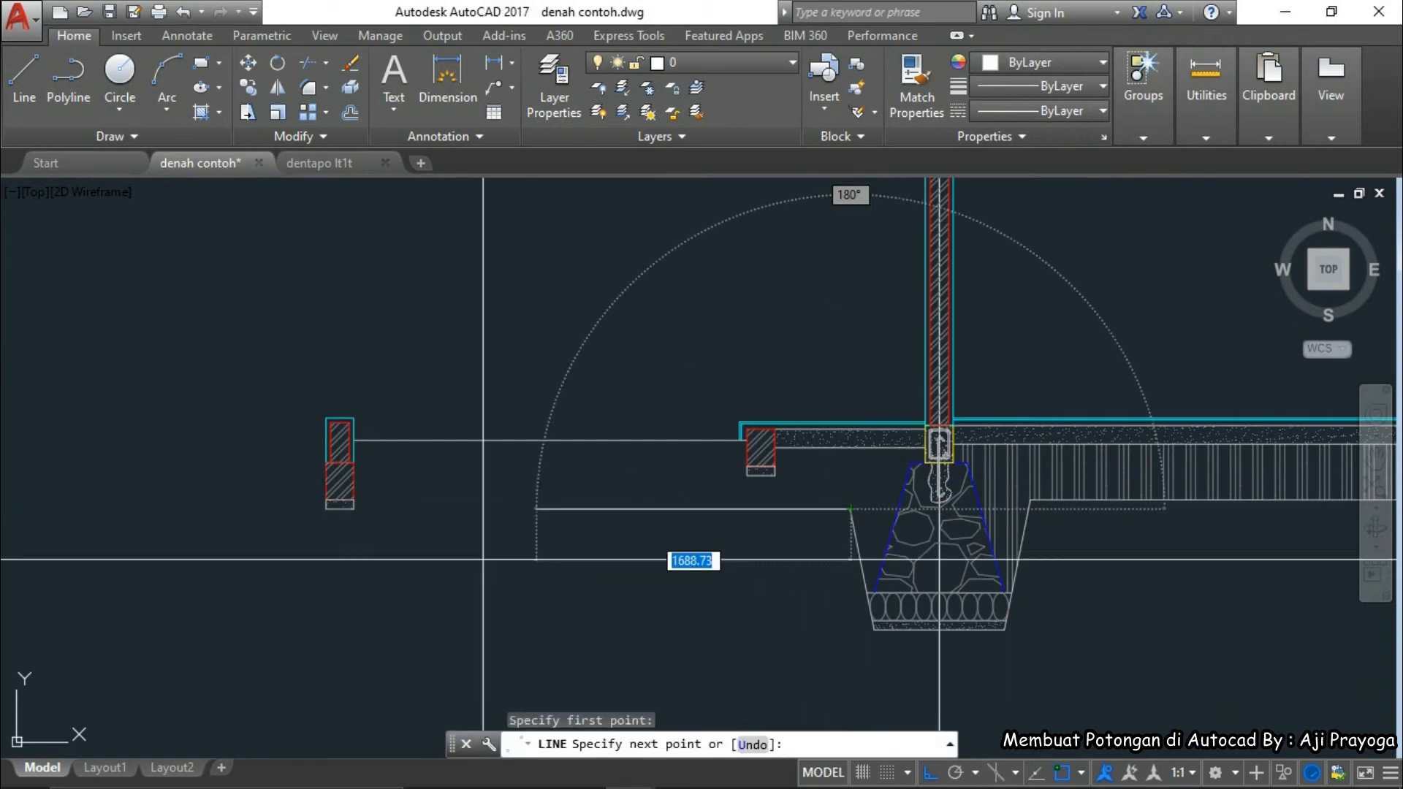
{"action": "key", "text": "Escape"}
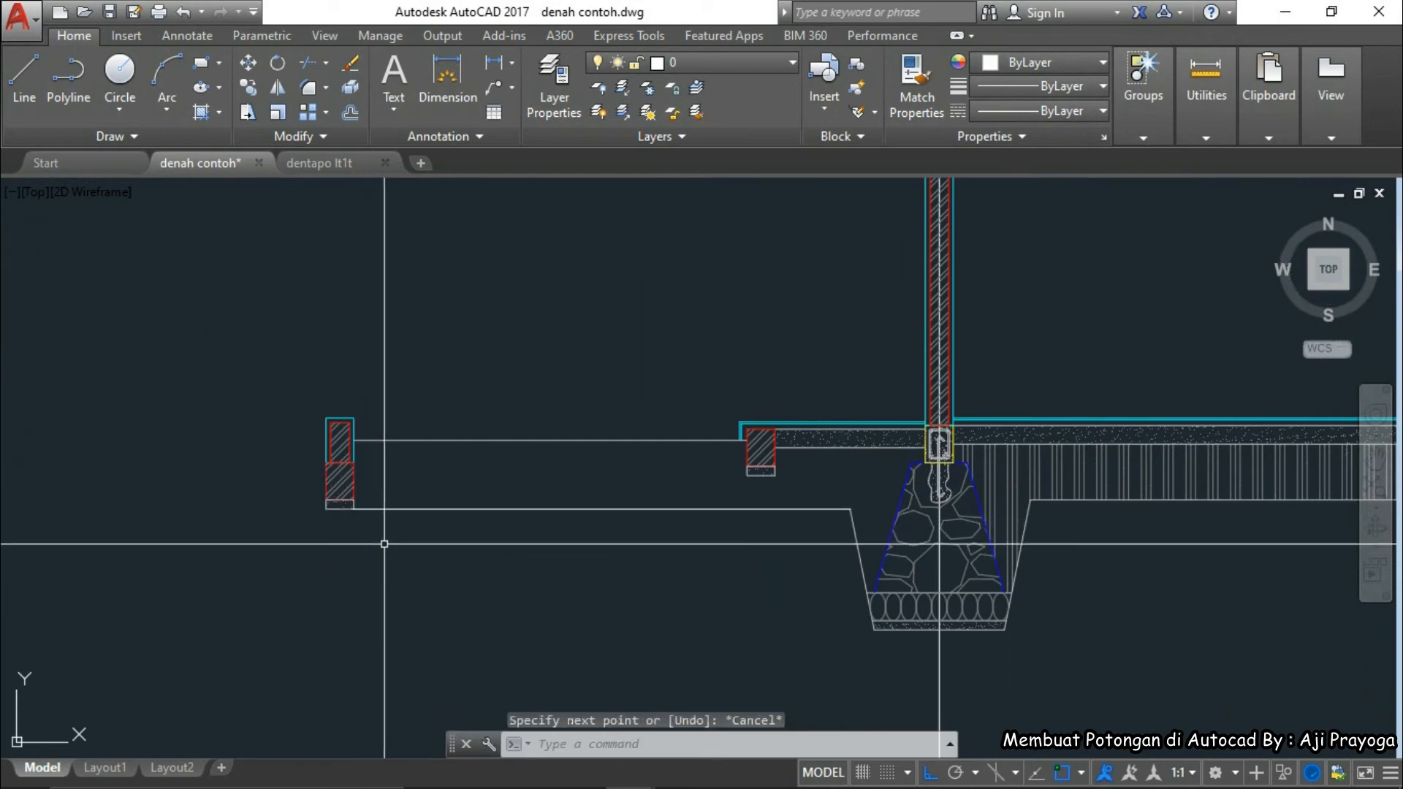
- Match the properties of the foundation trench's sloping side onto the new horizontal line under the ground
{"action": "scroll", "coordinate": [409, 563], "scroll_direction": "down", "scroll_amount": 2}
{"action": "type", "text": "ma"}
{"action": "key", "text": "Return"}
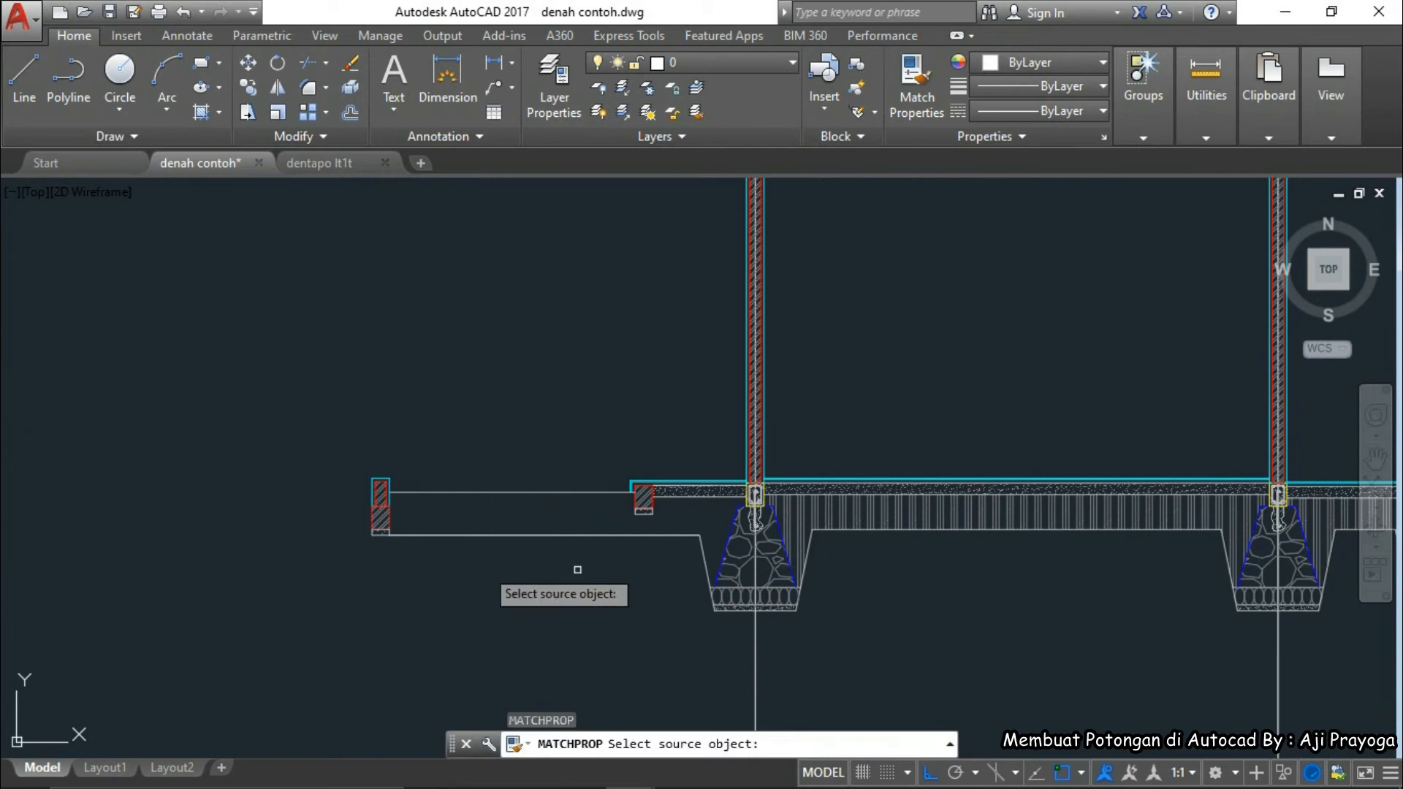
{"action": "scroll", "coordinate": [674, 549], "scroll_direction": "up", "scroll_amount": 3}
{"action": "left_click", "coordinate": [768, 585]}
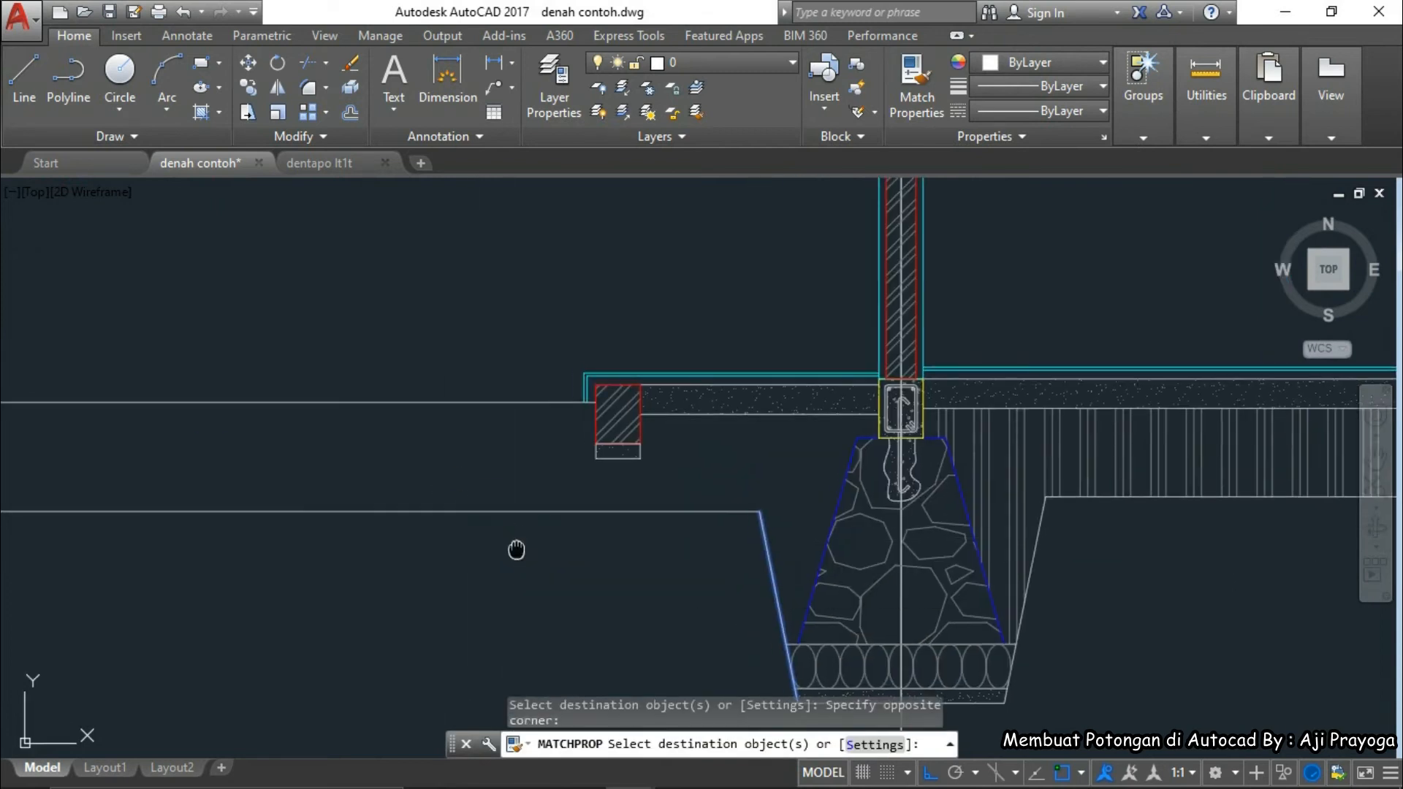
{"action": "scroll", "coordinate": [515, 549], "scroll_direction": "up", "scroll_amount": 1}
{"action": "key", "text": "Escape"}
{"action": "scroll", "coordinate": [582, 533], "scroll_direction": "down", "scroll_amount": 3}
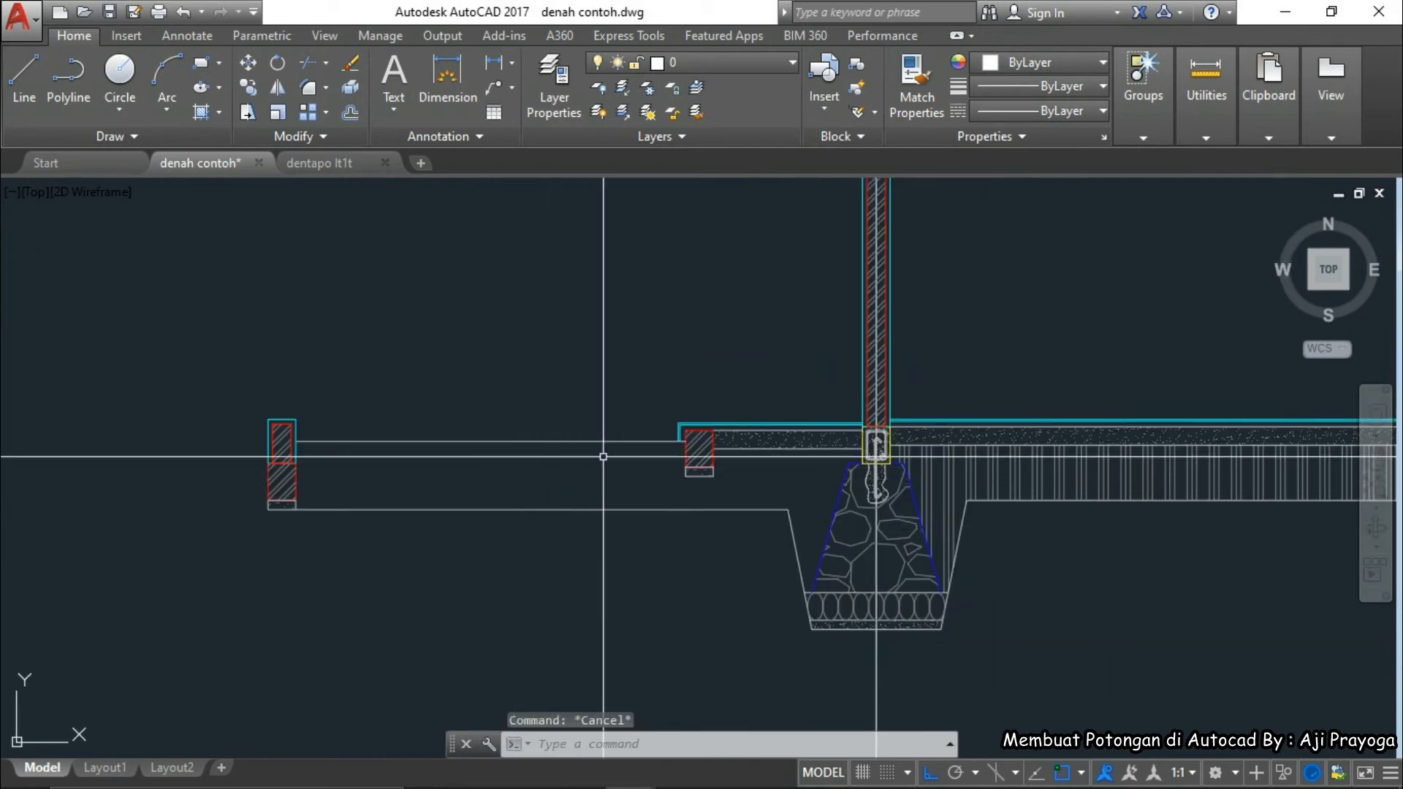
- Draw a horizontal line from the boundary wall's inner top corner toward the terrace, ending just short of the terrace edge
{"action": "scroll", "coordinate": [603, 457], "scroll_direction": "up", "scroll_amount": 2}
{"action": "left_click", "coordinate": [569, 432]}
{"action": "left_click", "coordinate": [519, 376]}
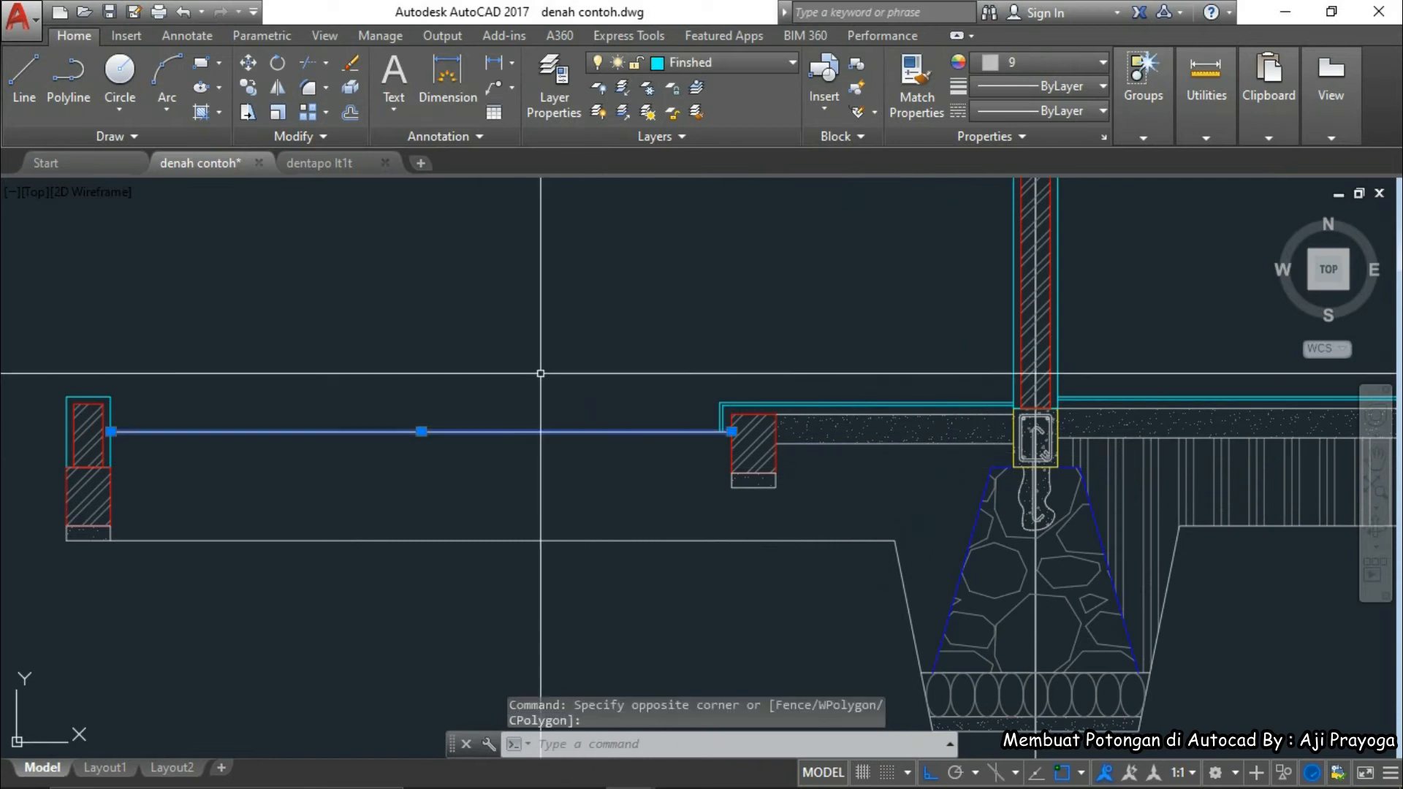
{"action": "key", "text": "Escape"}
{"action": "scroll", "coordinate": [541, 380], "scroll_direction": "down", "scroll_amount": 2}
{"action": "type", "text": "l"}
{"action": "key", "text": "Return"}
{"action": "scroll", "coordinate": [334, 408], "scroll_direction": "up", "scroll_amount": 4}
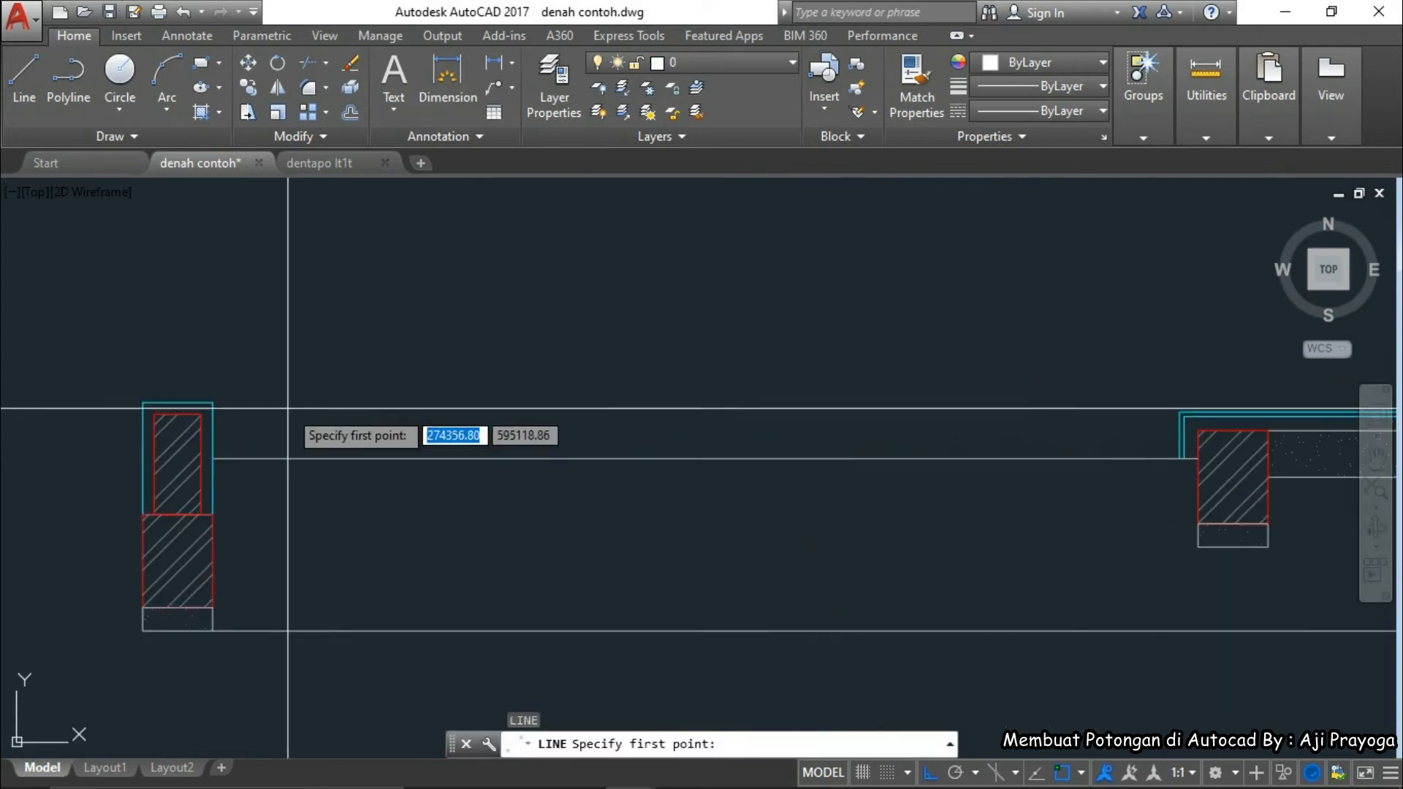
{"action": "left_click", "coordinate": [213, 401]}
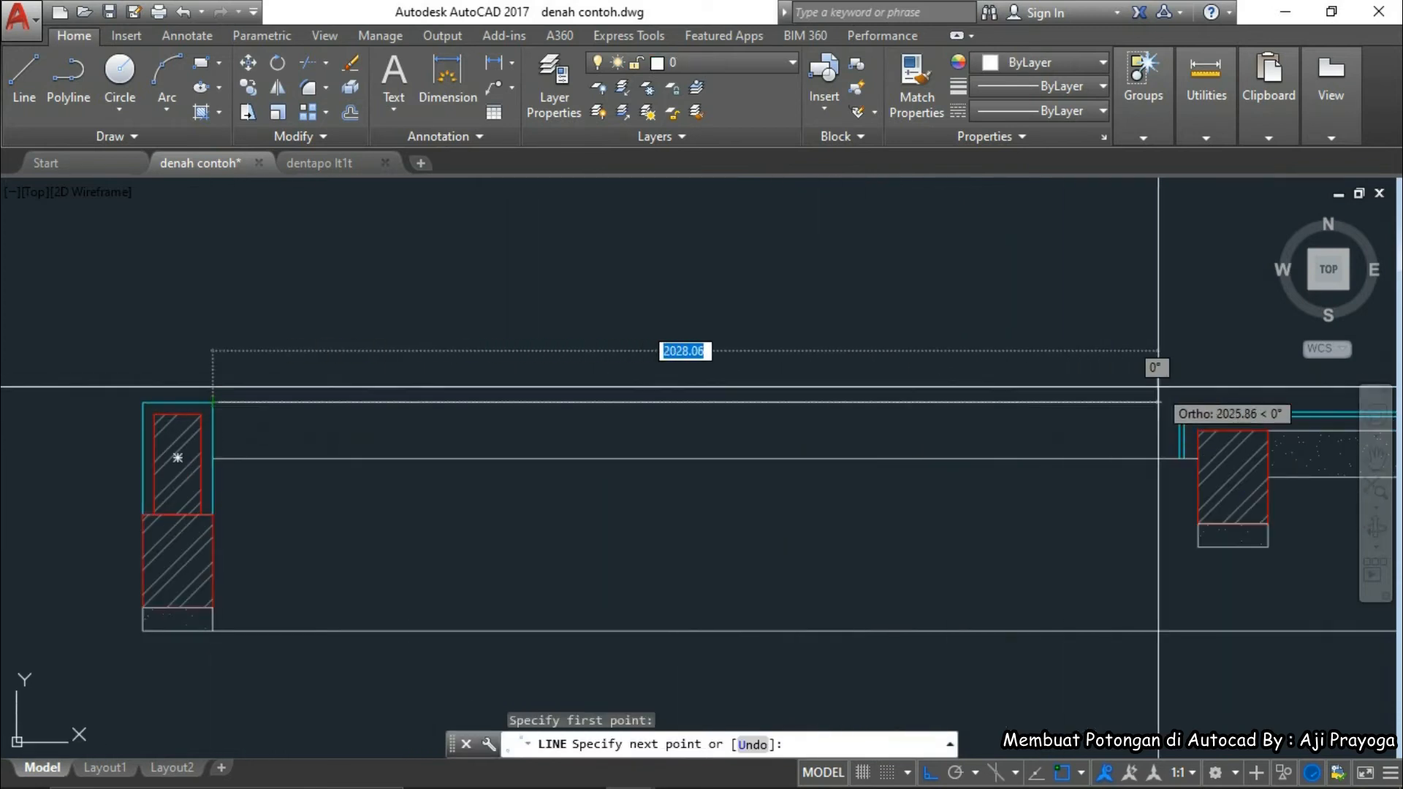
{"action": "scroll", "coordinate": [1189, 389], "scroll_direction": "down", "scroll_amount": 2}
{"action": "middle_click_drag", "start_coordinate": [1188, 389], "coordinate": [613, 455]}
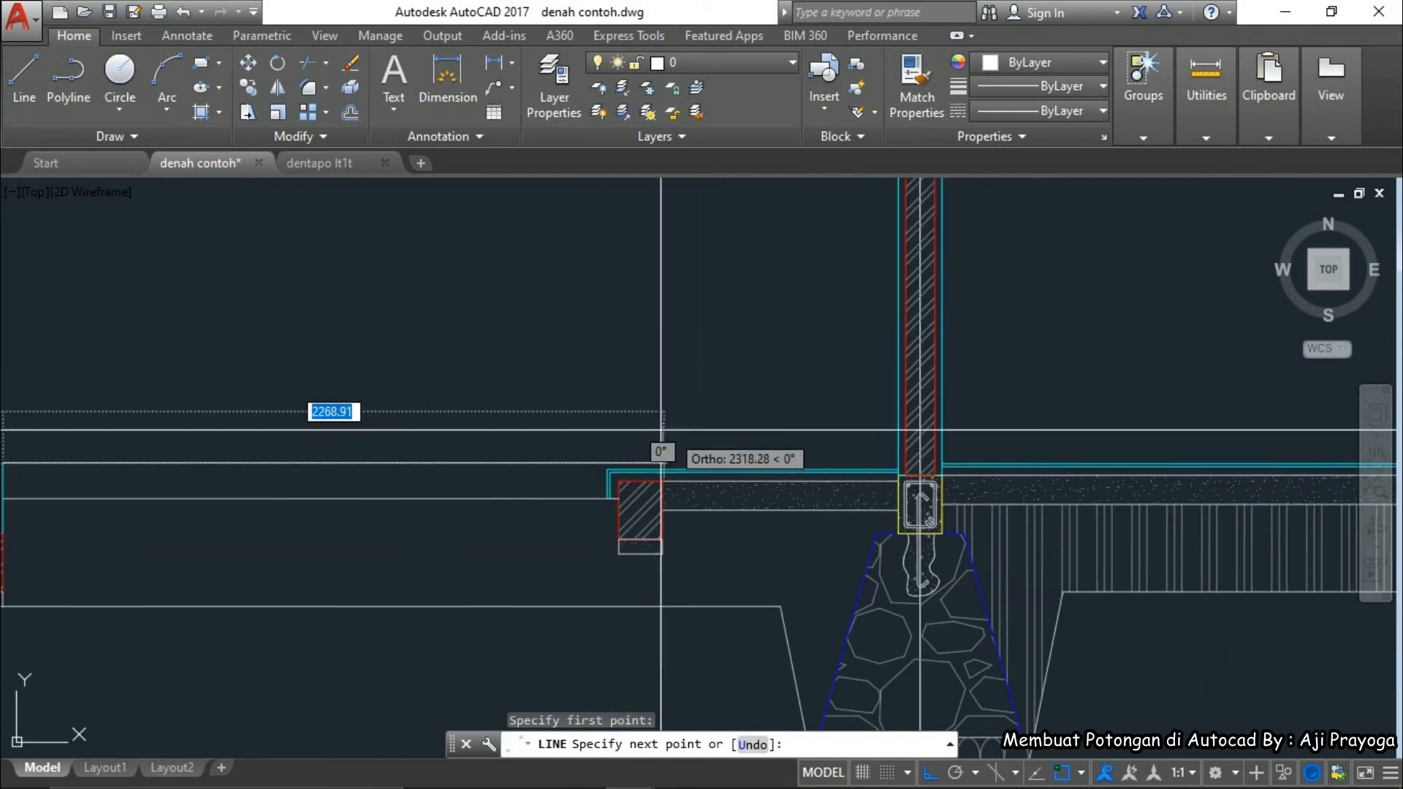
{"action": "key", "text": "Escape"}
{"action": "scroll", "coordinate": [611, 465], "scroll_direction": "down", "scroll_amount": 5}
{"action": "type", "text": "xl"}
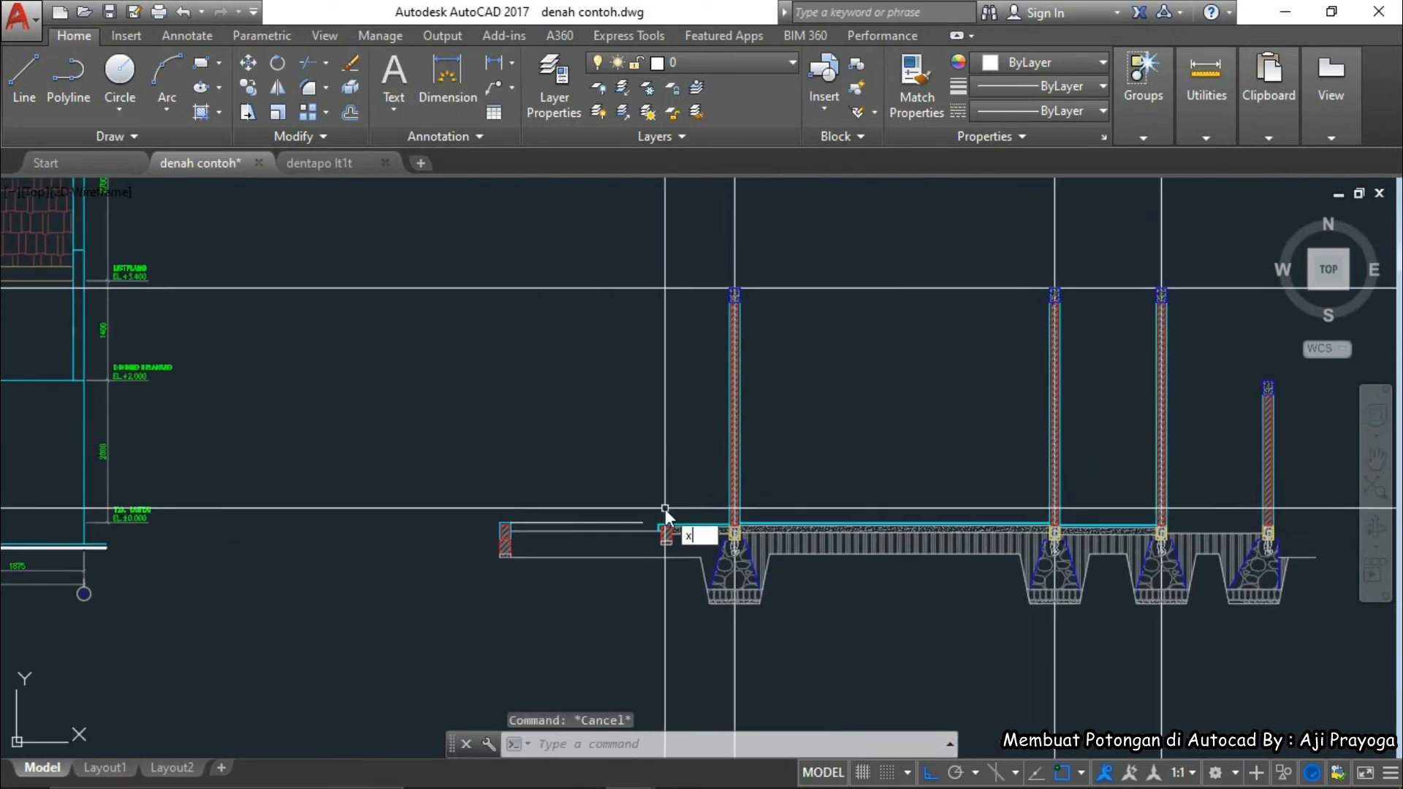
{"action": "key", "text": "Return"}
{"action": "type", "text": "v"}
{"action": "key", "text": "Return"}
{"action": "scroll", "coordinate": [596, 458], "scroll_direction": "down", "scroll_amount": 6}
{"action": "middle_click_drag", "start_coordinate": [597, 461], "coordinate": [618, 644]}
{"action": "scroll", "coordinate": [625, 366], "scroll_direction": "up", "scroll_amount": 12}
{"action": "key", "text": "Escape"}
- Place a vertical construction line in the plan through the column face on the 2050 side, between the 2050 and 1250 dimensions
{"action": "middle_click_drag", "start_coordinate": [617, 394], "coordinate": [526, 449]}
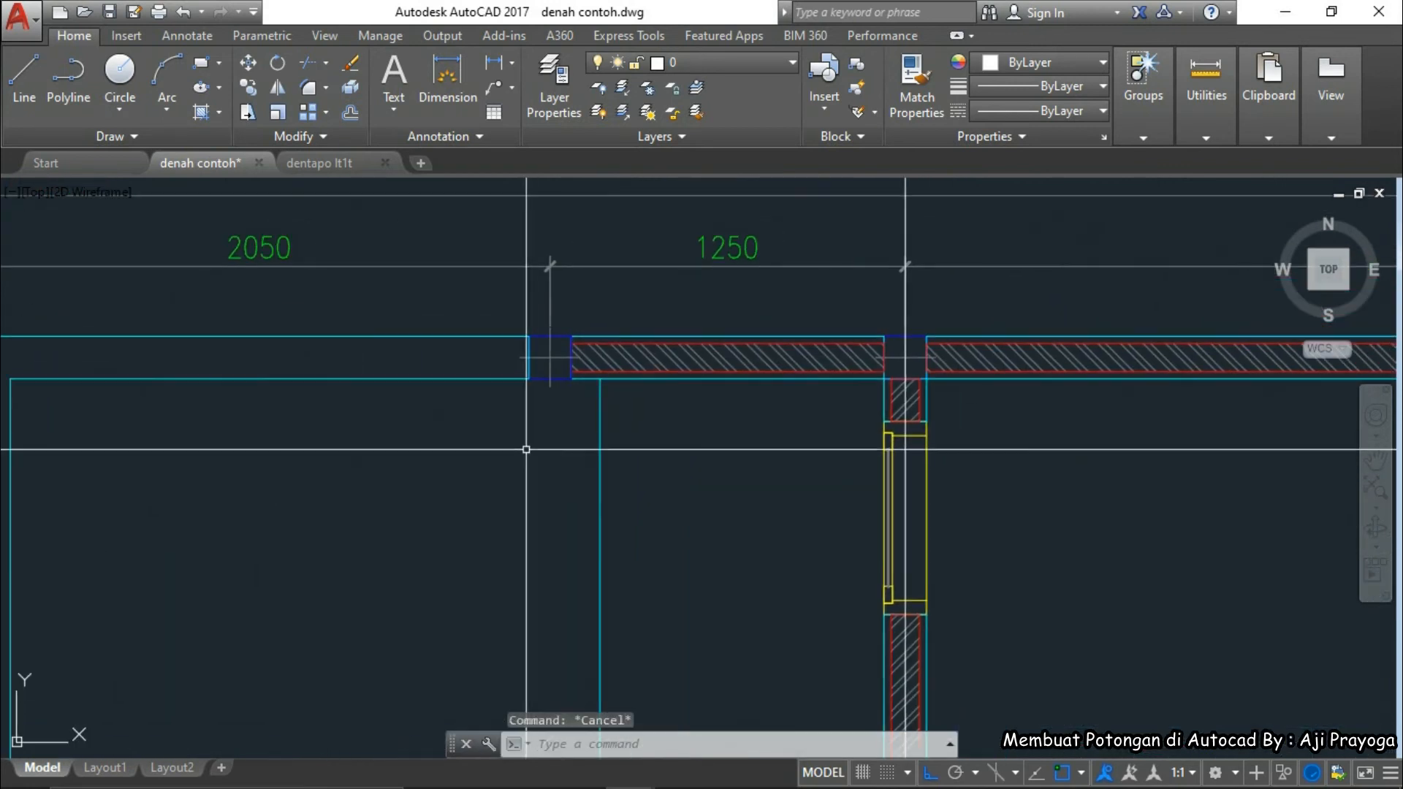
{"action": "type", "text": "xl"}
{"action": "key", "text": "Return"}
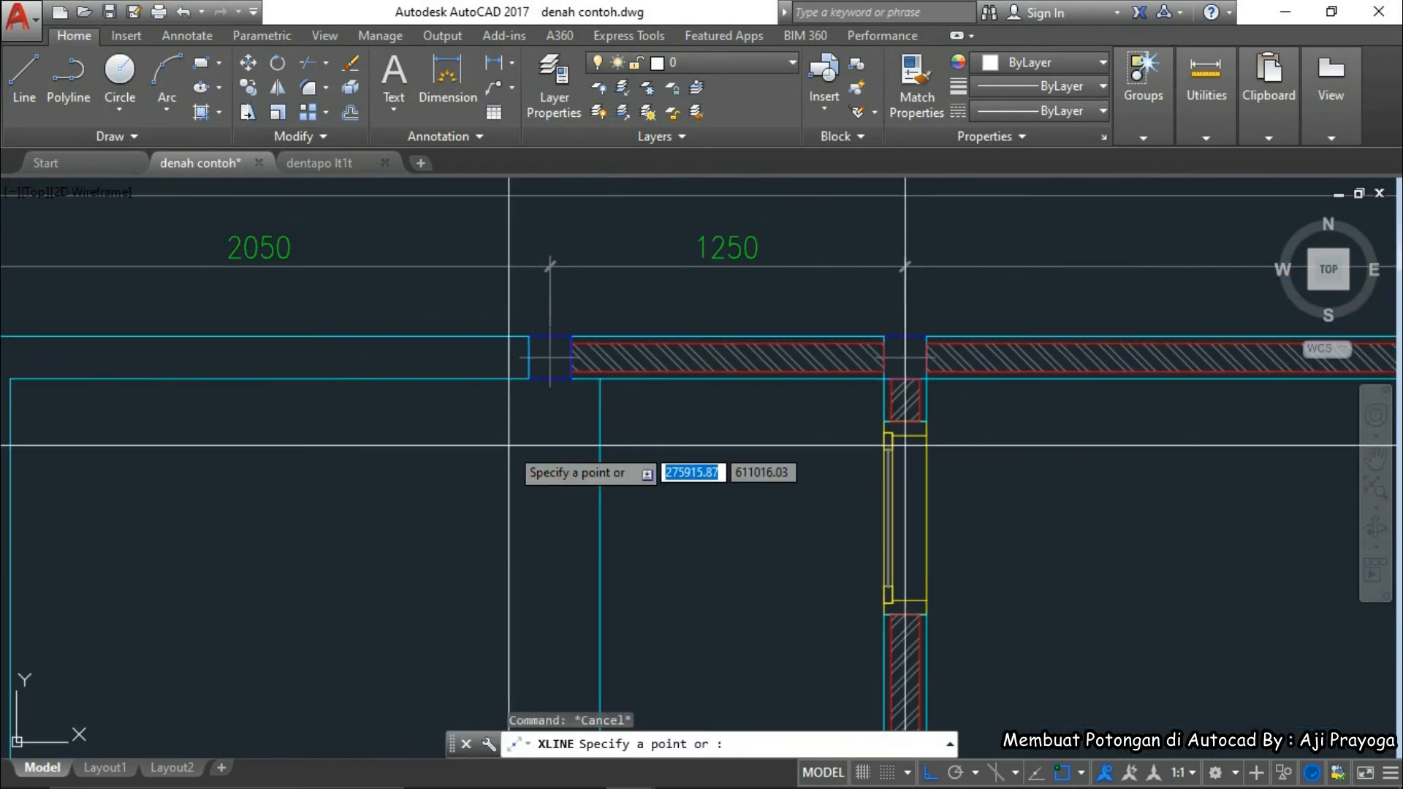
{"action": "key", "text": "Return"}
{"action": "scroll", "coordinate": [550, 358], "scroll_direction": "up", "scroll_amount": 5}
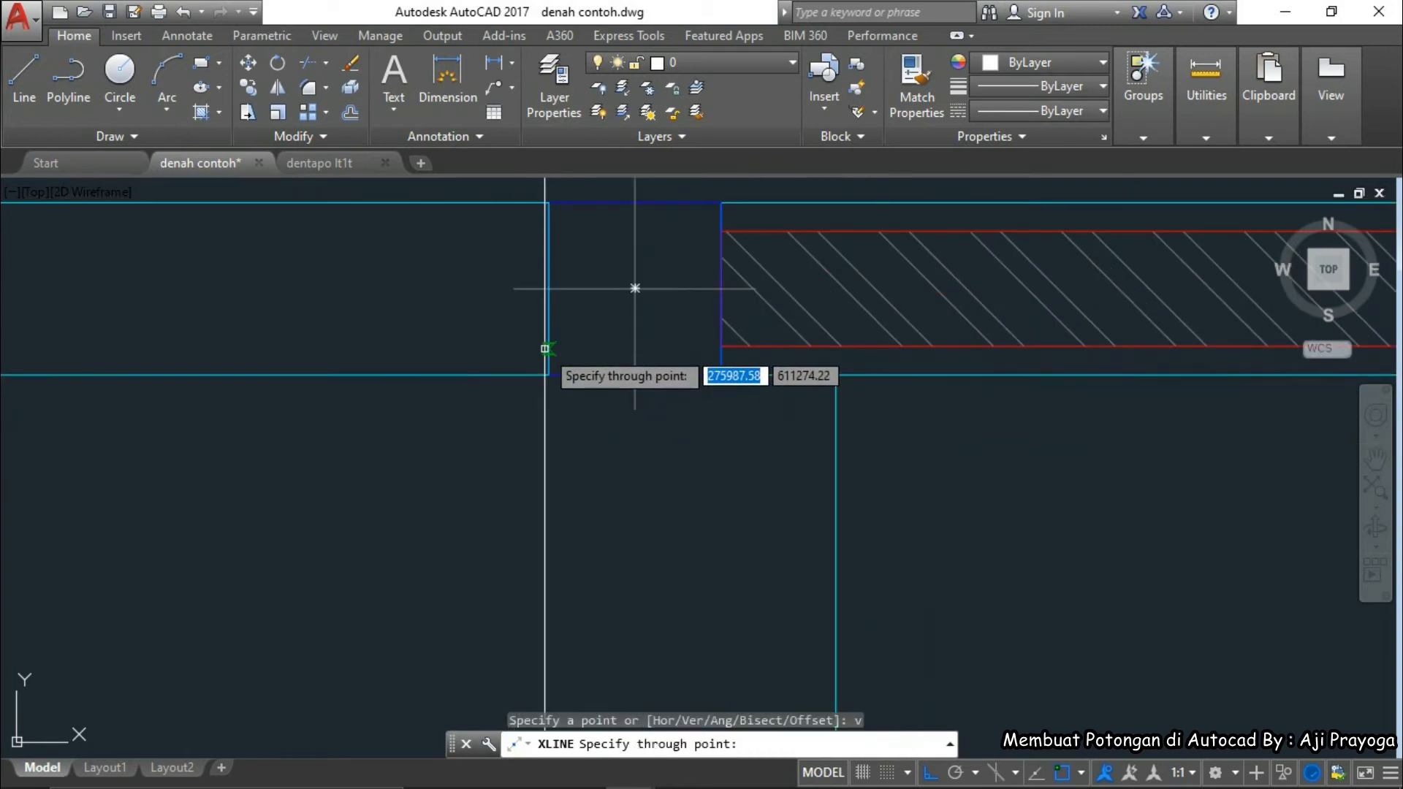
{"action": "scroll", "coordinate": [549, 351], "scroll_direction": "down", "scroll_amount": 5}
{"action": "key", "text": "Escape"}
{"action": "key", "text": "Escape"}
- Trim the vertical construction line and the boundary wall's top line in the section so that they meet in a clean corner
{"action": "scroll", "coordinate": [622, 541], "scroll_direction": "down", "scroll_amount": 8}
{"action": "middle_click_drag", "start_coordinate": [667, 602], "coordinate": [570, 287]}
{"action": "scroll", "coordinate": [574, 307], "scroll_direction": "down", "scroll_amount": 2}
{"action": "scroll", "coordinate": [558, 512], "scroll_direction": "up", "scroll_amount": 7}
{"action": "scroll", "coordinate": [512, 530], "scroll_direction": "up", "scroll_amount": 7}
{"action": "scroll", "coordinate": [774, 485], "scroll_direction": "down", "scroll_amount": 5}
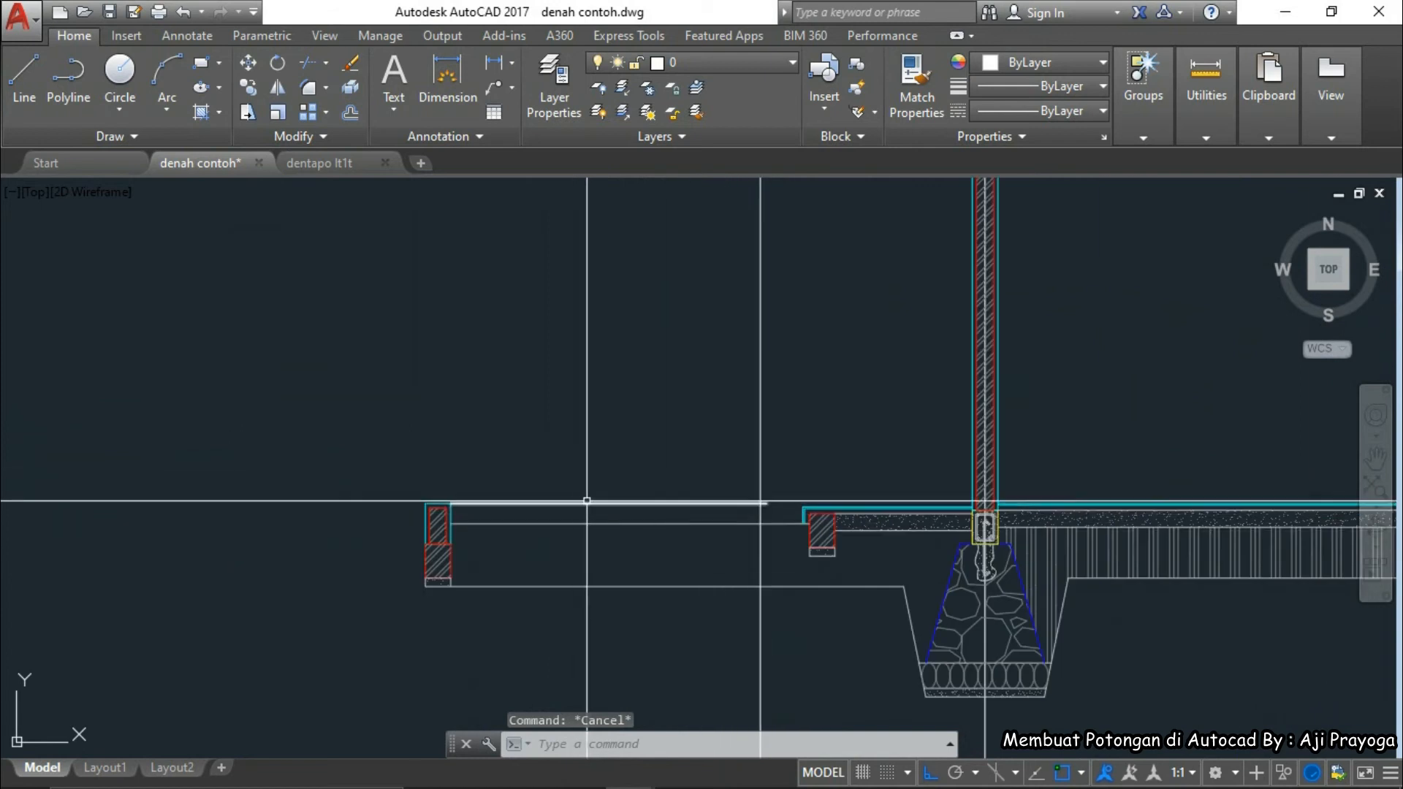
{"action": "scroll", "coordinate": [773, 512], "scroll_direction": "up", "scroll_amount": 4}
{"action": "type", "text": "tr"}
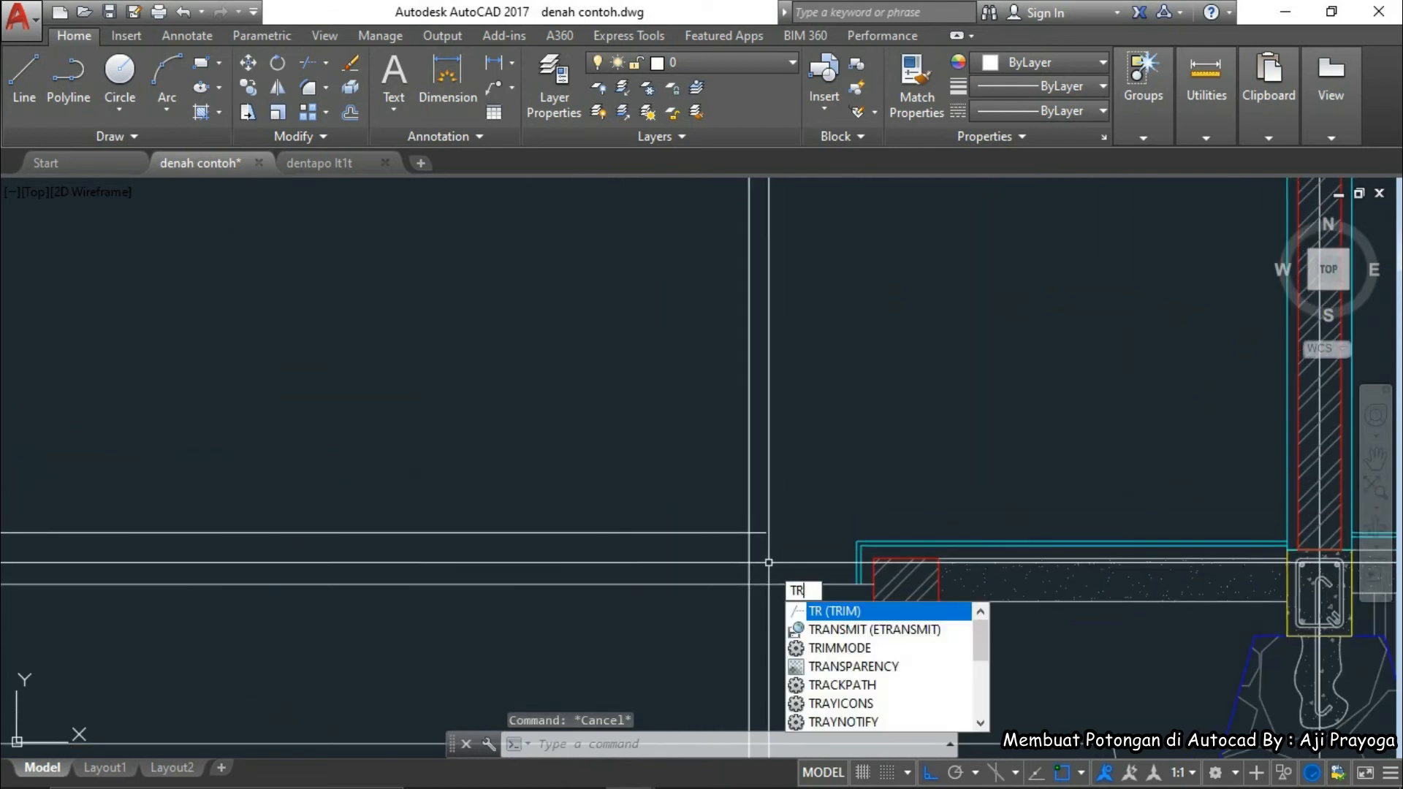
{"action": "key", "text": "Return"}
{"action": "scroll", "coordinate": [764, 541], "scroll_direction": "up", "scroll_amount": 4}
{"action": "left_click", "coordinate": [668, 440]}
{"action": "key", "text": "Return"}
{"action": "left_click", "coordinate": [773, 576]}
{"action": "left_click", "coordinate": [681, 554]}
{"action": "left_click", "coordinate": [777, 513]}
{"action": "left_click", "coordinate": [737, 479]}
{"action": "key", "text": "Escape"}
{"action": "key", "text": "Escape"}
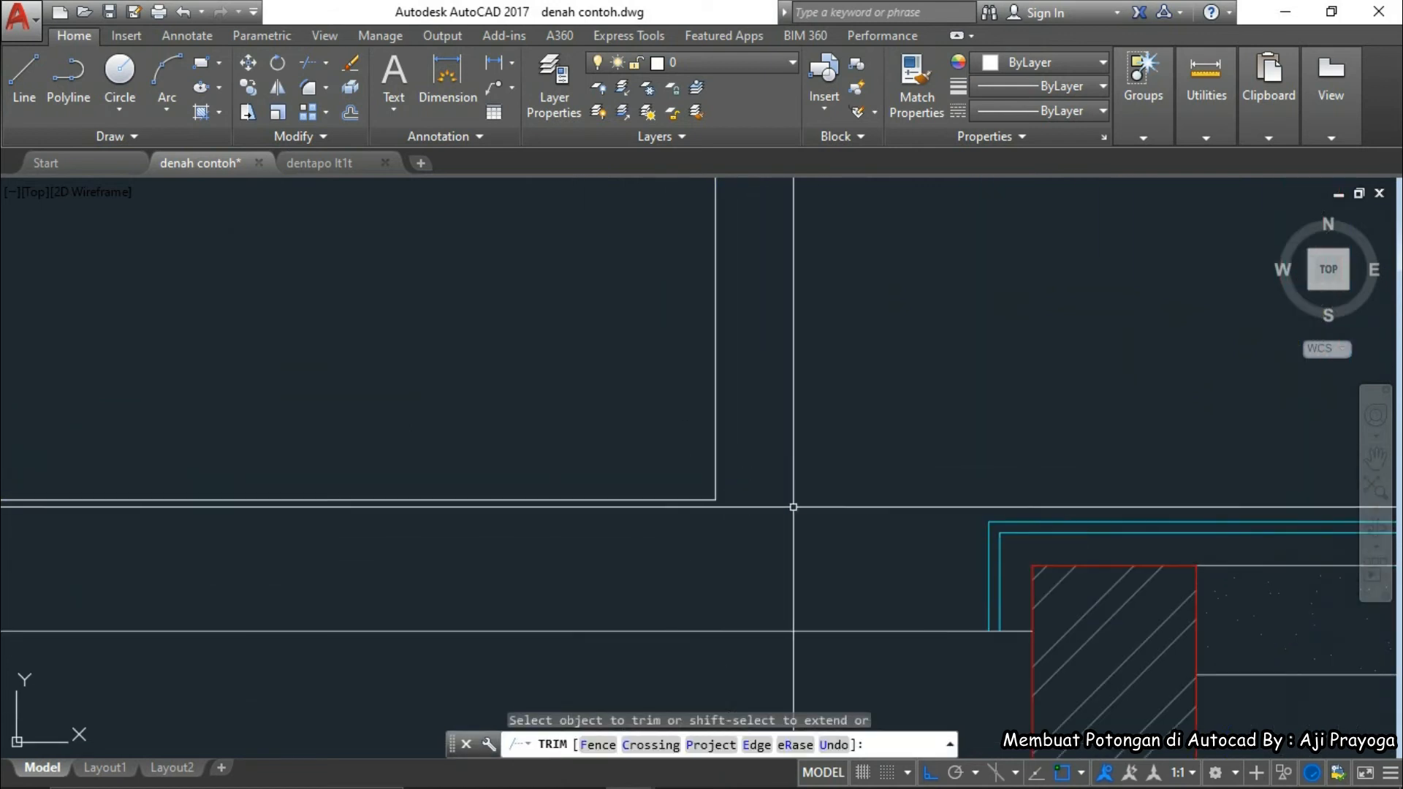
- Match the properties of the terrace floor's finish line onto the horizontal and vertical lines beside the boundary wall
{"action": "scroll", "coordinate": [704, 556], "scroll_direction": "down", "scroll_amount": 4}
{"action": "type", "text": "ma"}
{"action": "key", "text": "Return"}
{"action": "scroll", "coordinate": [833, 563], "scroll_direction": "up", "scroll_amount": 4}
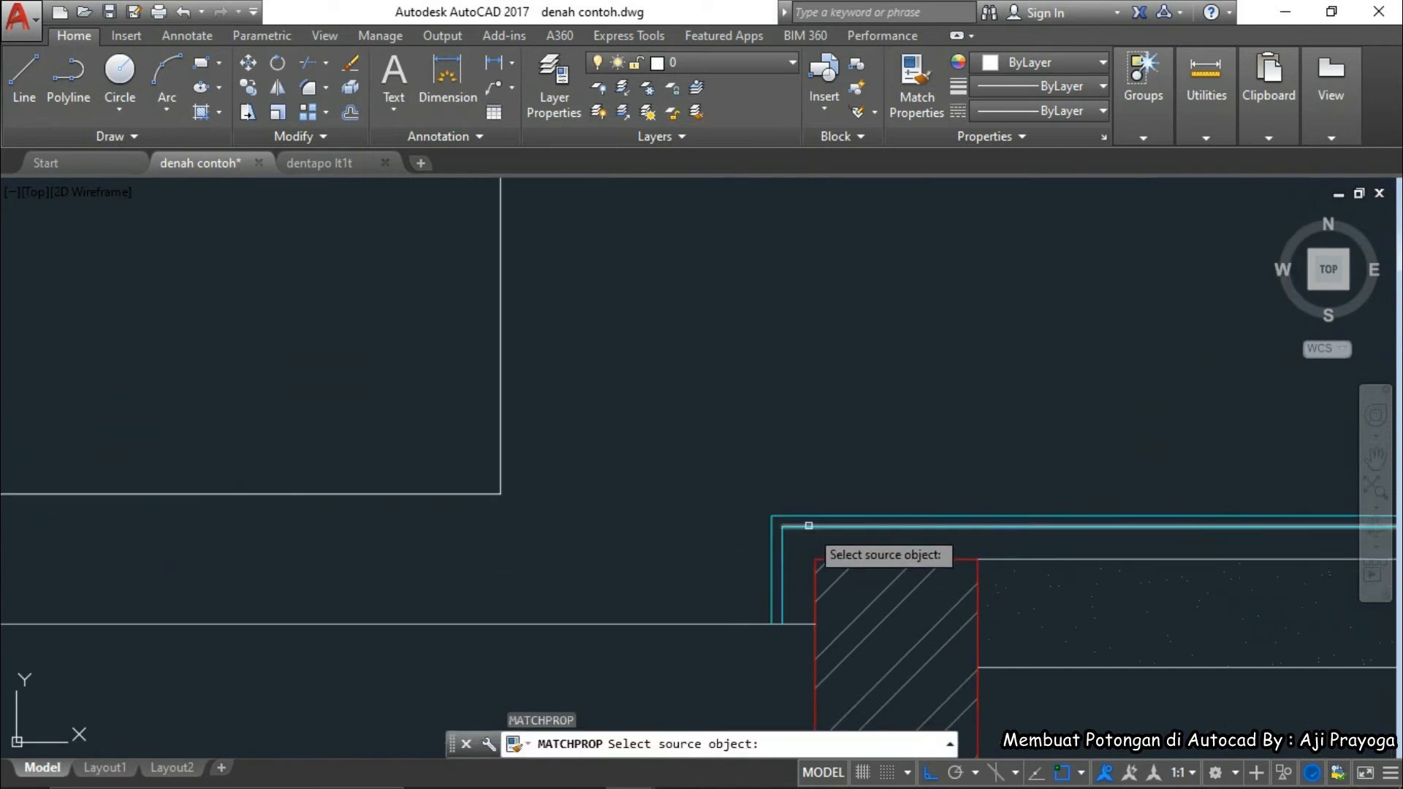
{"action": "left_click", "coordinate": [801, 517]}
{"action": "left_click", "coordinate": [589, 526]}
{"action": "left_click", "coordinate": [426, 430]}
{"action": "scroll", "coordinate": [518, 453], "scroll_direction": "down", "scroll_amount": 2}
{"action": "middle_click_drag", "start_coordinate": [517, 452], "coordinate": [603, 488]}
{"action": "key", "text": "Escape"}
- Set the colour of these two background lines to the light grey index colour
{"action": "left_click", "coordinate": [638, 469]}
{"action": "left_click", "coordinate": [523, 538]}
{"action": "left_click", "coordinate": [1043, 61]}
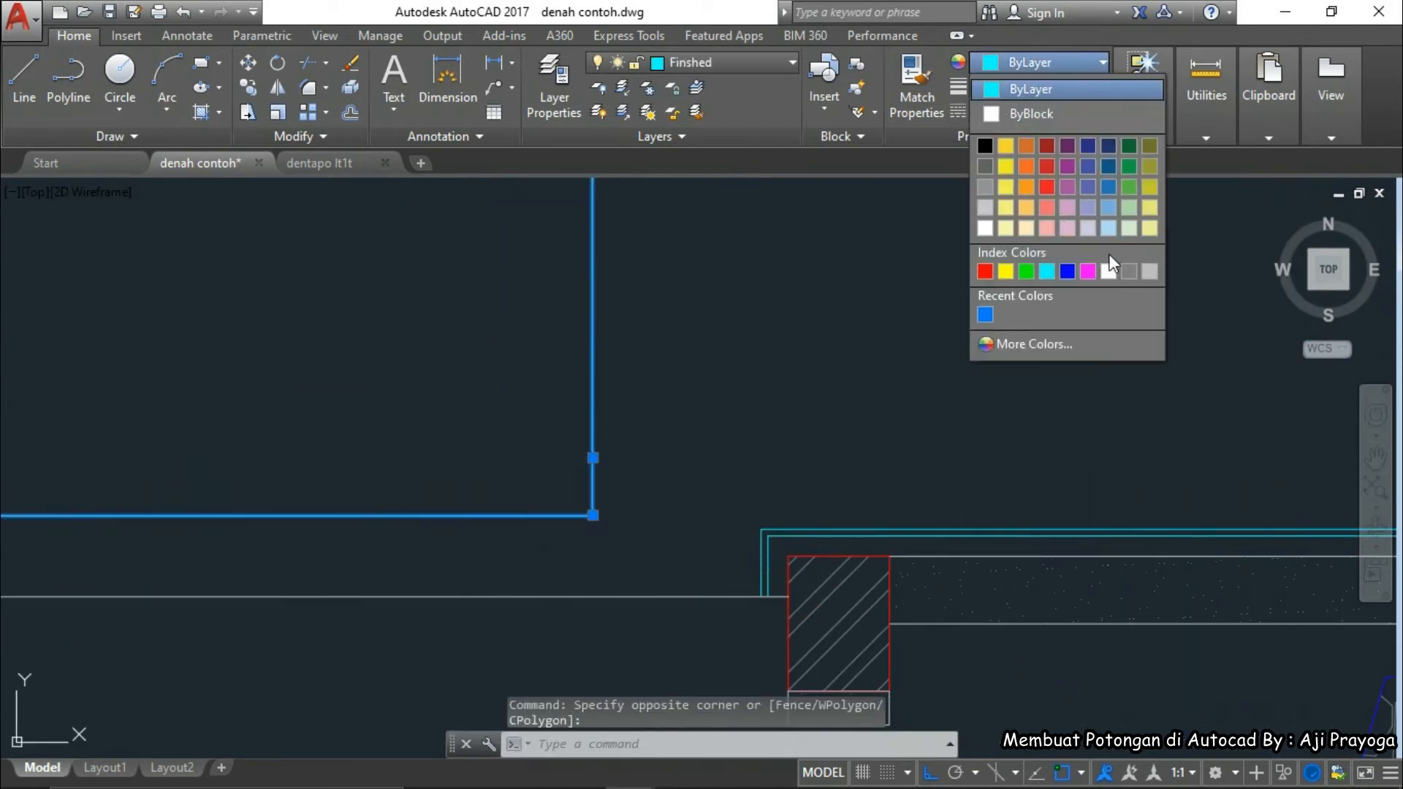
{"action": "left_click", "coordinate": [1149, 273]}
{"action": "key", "text": "Escape"}
{"action": "scroll", "coordinate": [821, 457], "scroll_direction": "down", "scroll_amount": 4}
{"action": "scroll", "coordinate": [761, 607], "scroll_direction": "down", "scroll_amount": 2}
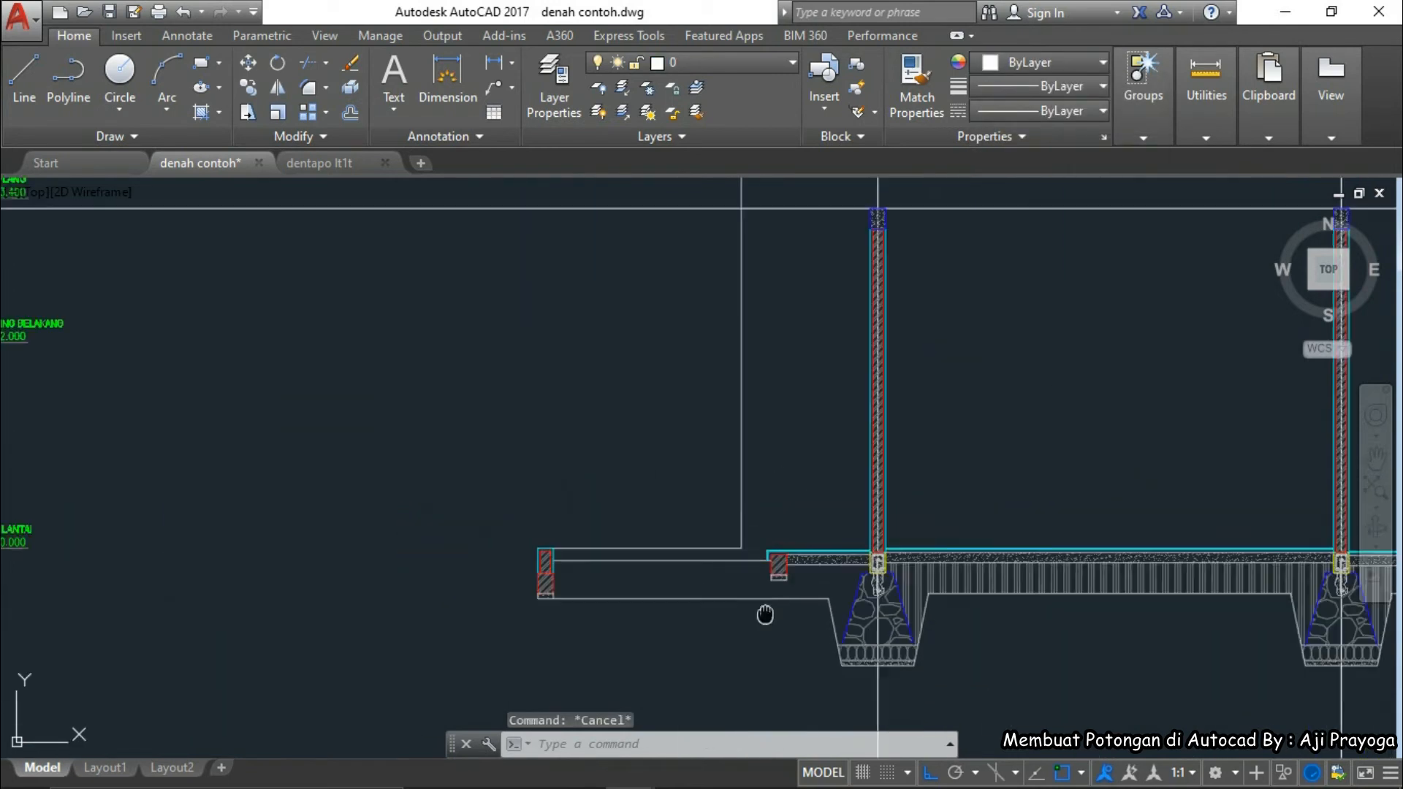
- Trim the grey vertical line above the horizontal construction line at the top of the walls
{"action": "middle_click_drag", "start_coordinate": [767, 481], "coordinate": [630, 537]}
{"action": "middle_click_drag", "start_coordinate": [642, 345], "coordinate": [643, 404]}
{"action": "type", "text": "tr"}
{"action": "key", "text": "Return"}
{"action": "left_click", "coordinate": [639, 303]}
{"action": "key", "text": "Return"}
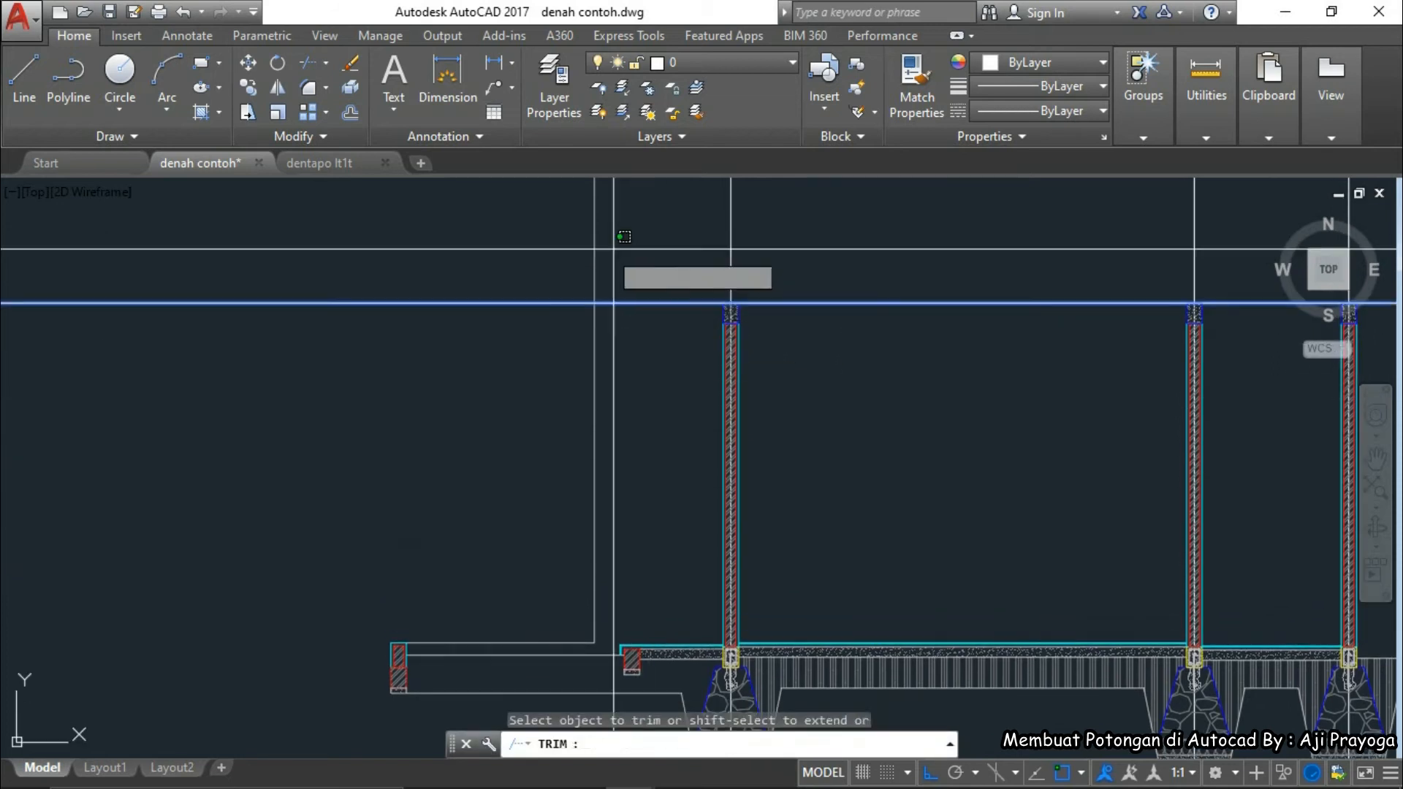
{"action": "scroll", "coordinate": [632, 398], "scroll_direction": "down", "scroll_amount": 2}
{"action": "key", "text": "Escape"}
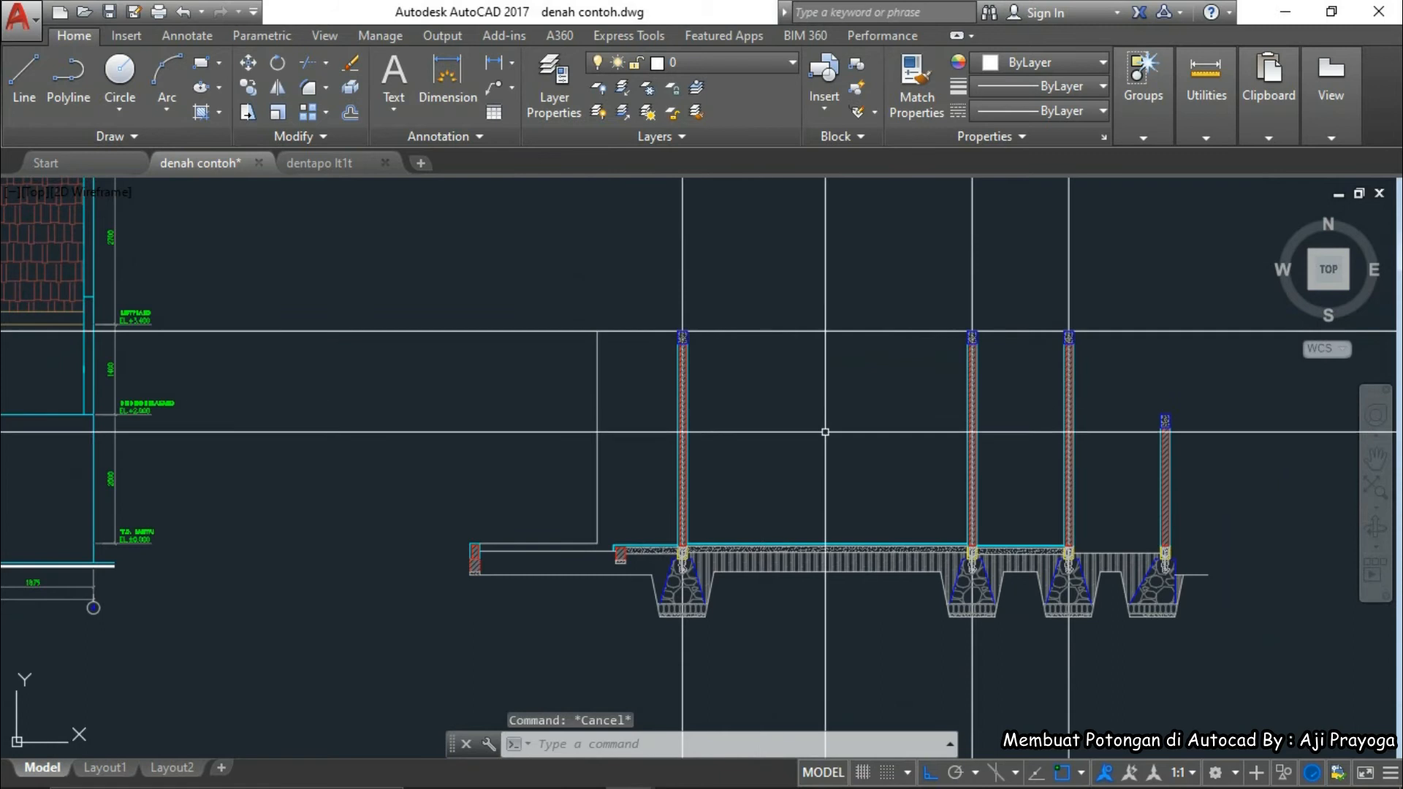
- Hatch the soil area between the boundary wall footing and the first stone foundation with the AR-SAND pattern
{"action": "scroll", "coordinate": [825, 432], "scroll_direction": "down", "scroll_amount": 2}
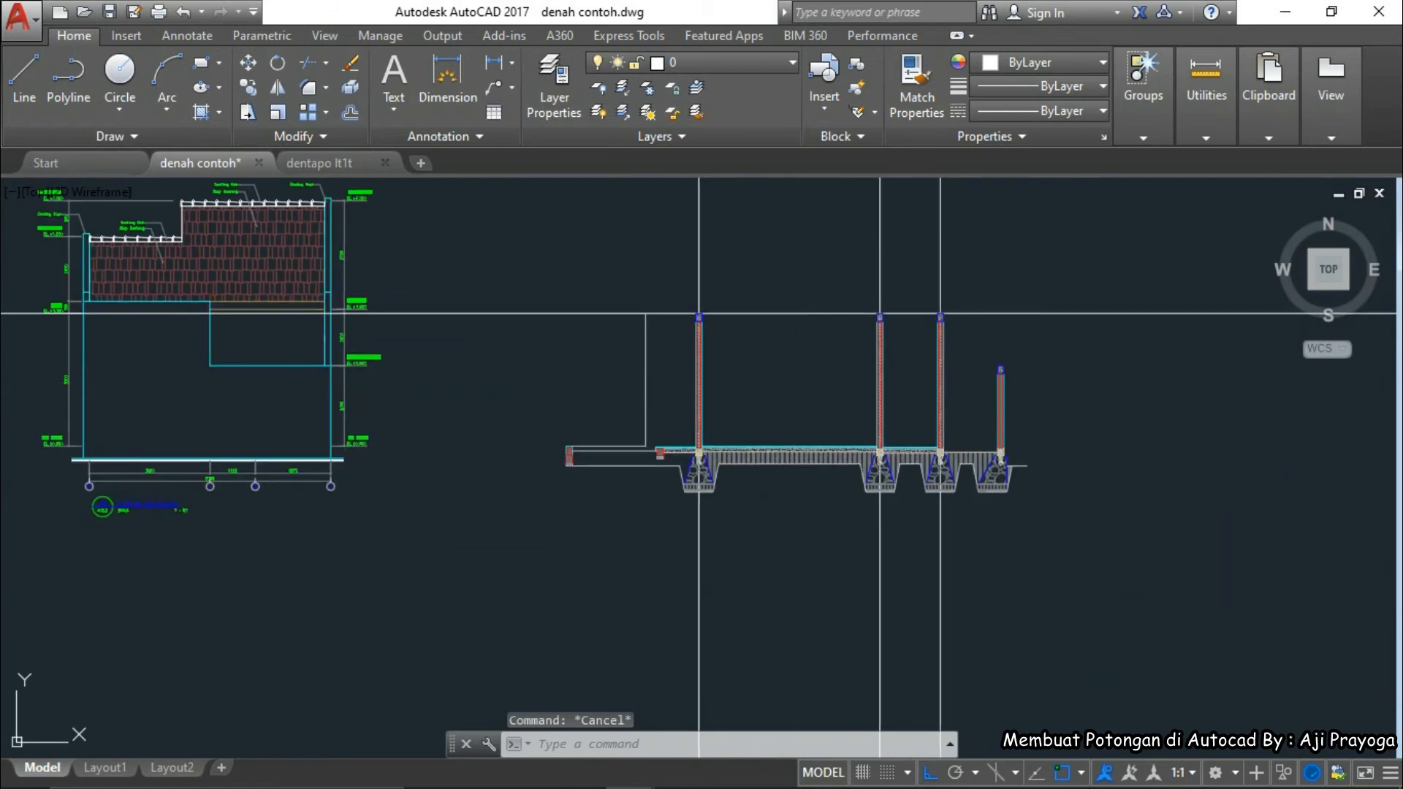
{"action": "scroll", "coordinate": [739, 562], "scroll_direction": "down", "scroll_amount": 1}
{"action": "scroll", "coordinate": [824, 617], "scroll_direction": "up", "scroll_amount": 5}
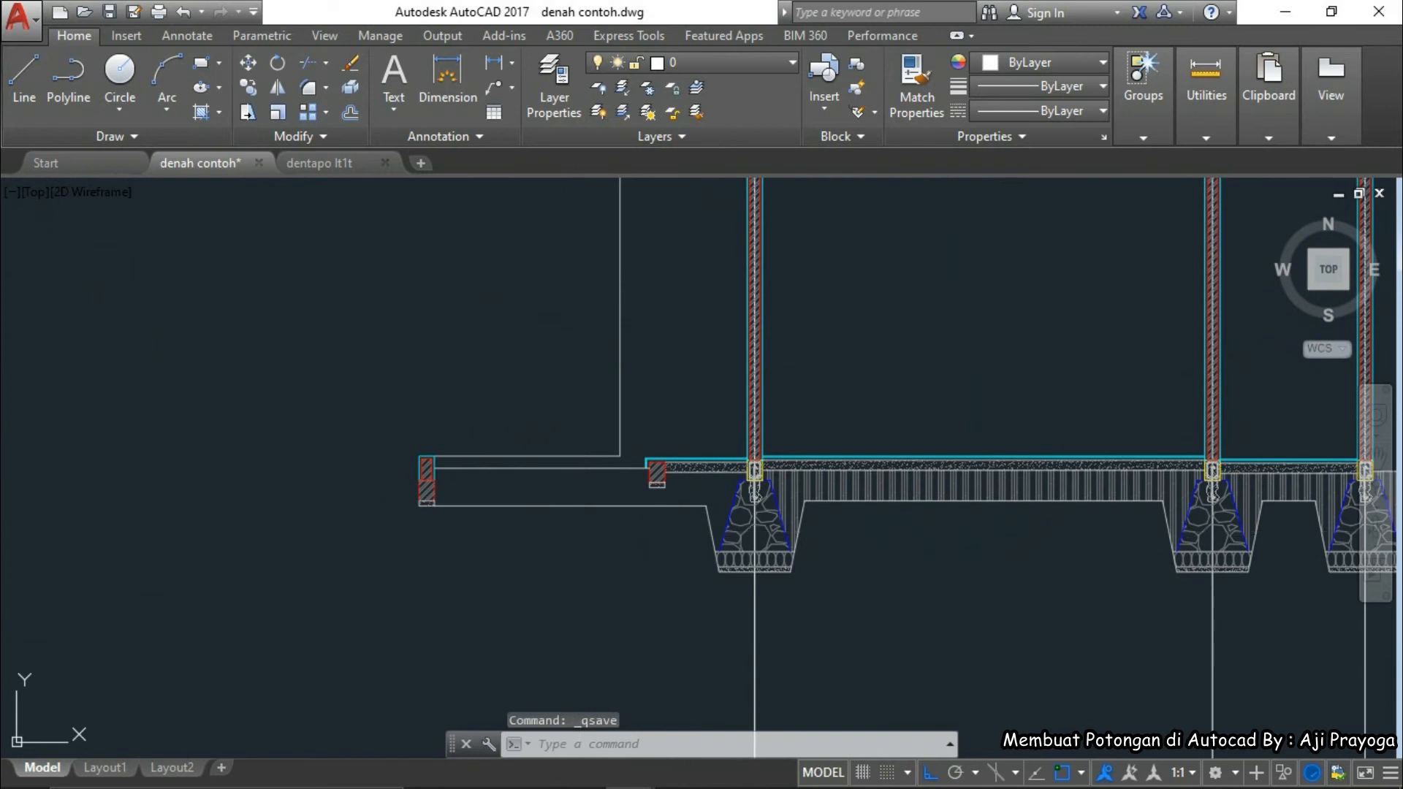
{"action": "type", "text": "h"}
{"action": "key", "text": "Return"}
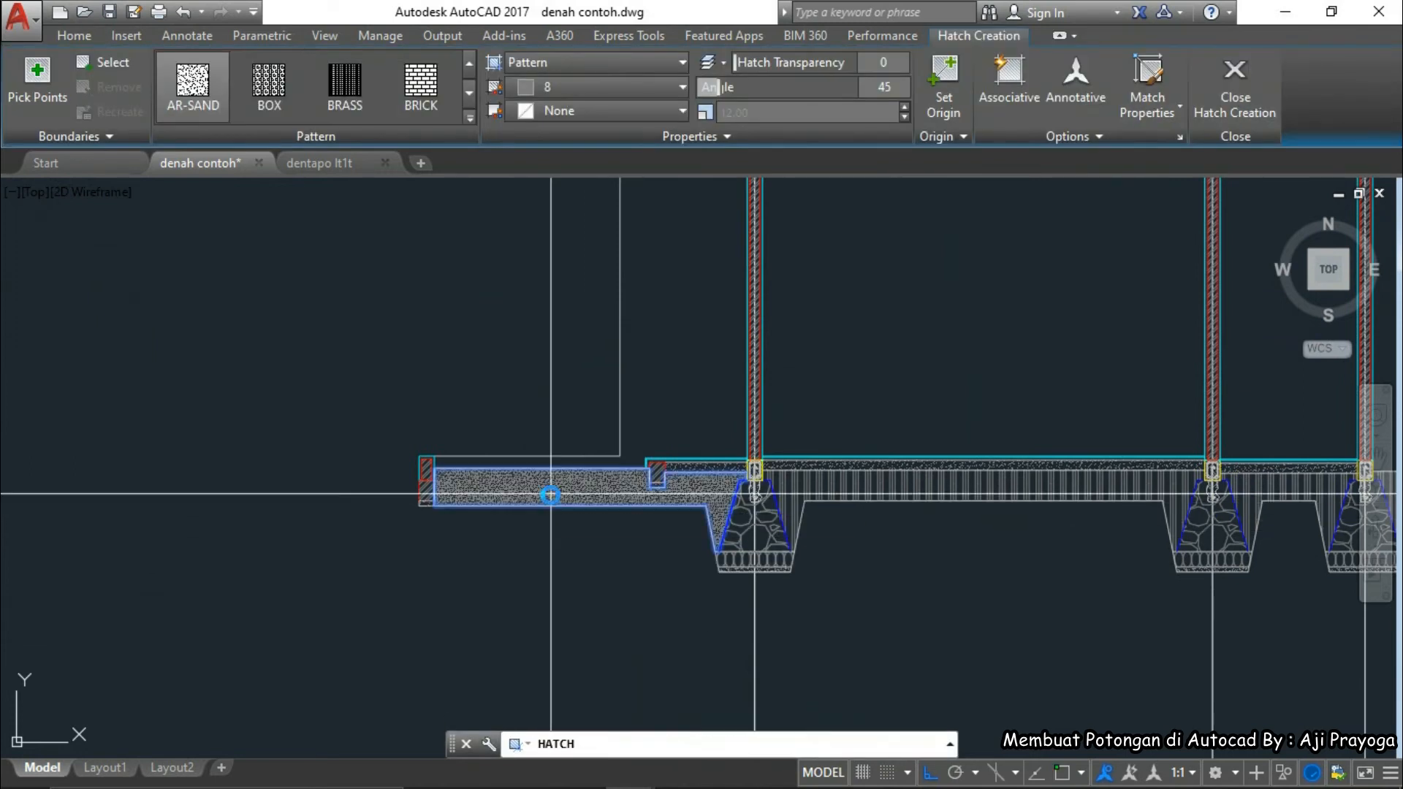
{"action": "key", "text": "Return"}
- Match the properties of the earth hatch between the stone foundations onto the new soil hatch
{"action": "type", "text": "ma"}
{"action": "key", "text": "Return"}
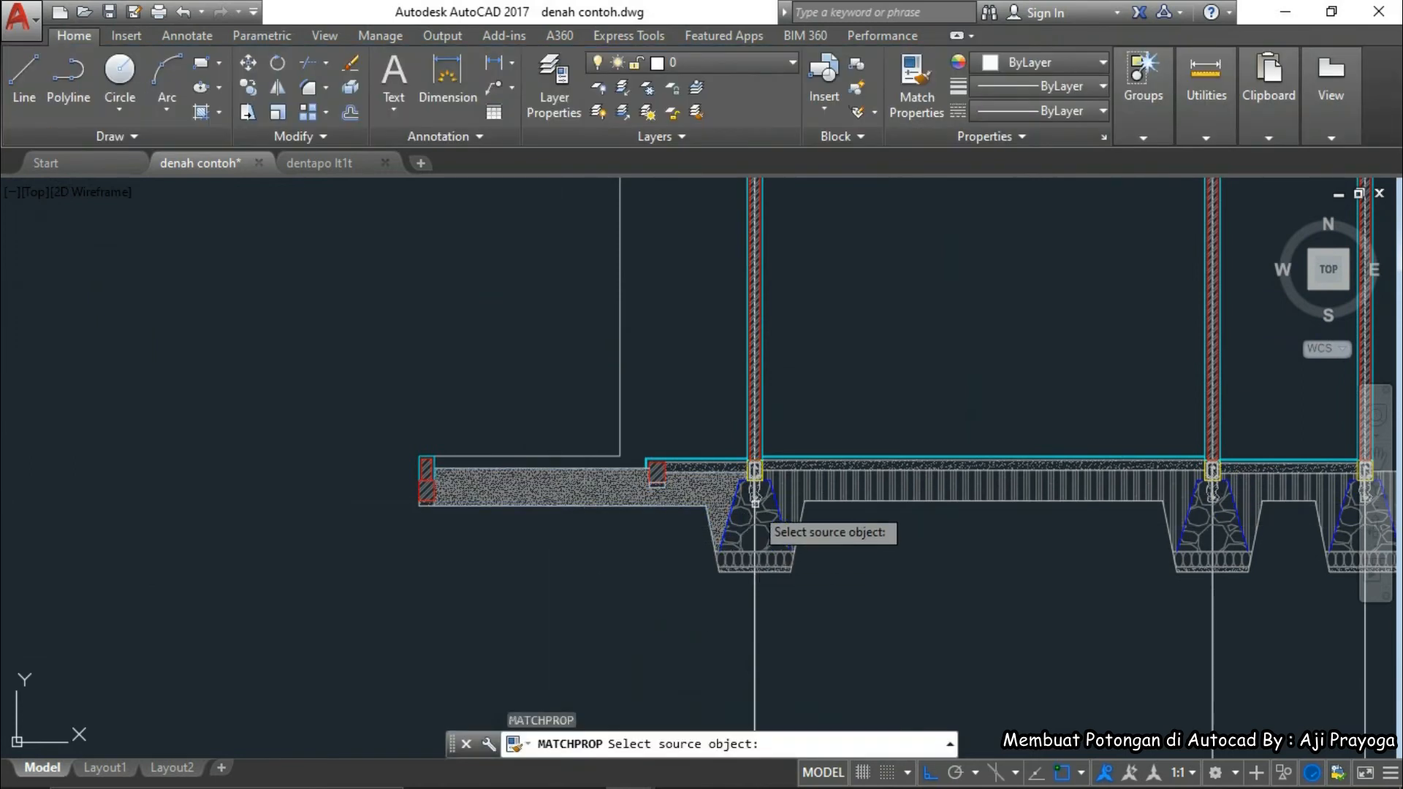
{"action": "left_click", "coordinate": [799, 490]}
{"action": "type", "text": "l"}
{"action": "key", "text": "Return"}
{"action": "key", "text": "Escape"}
{"action": "key", "text": "Escape"}
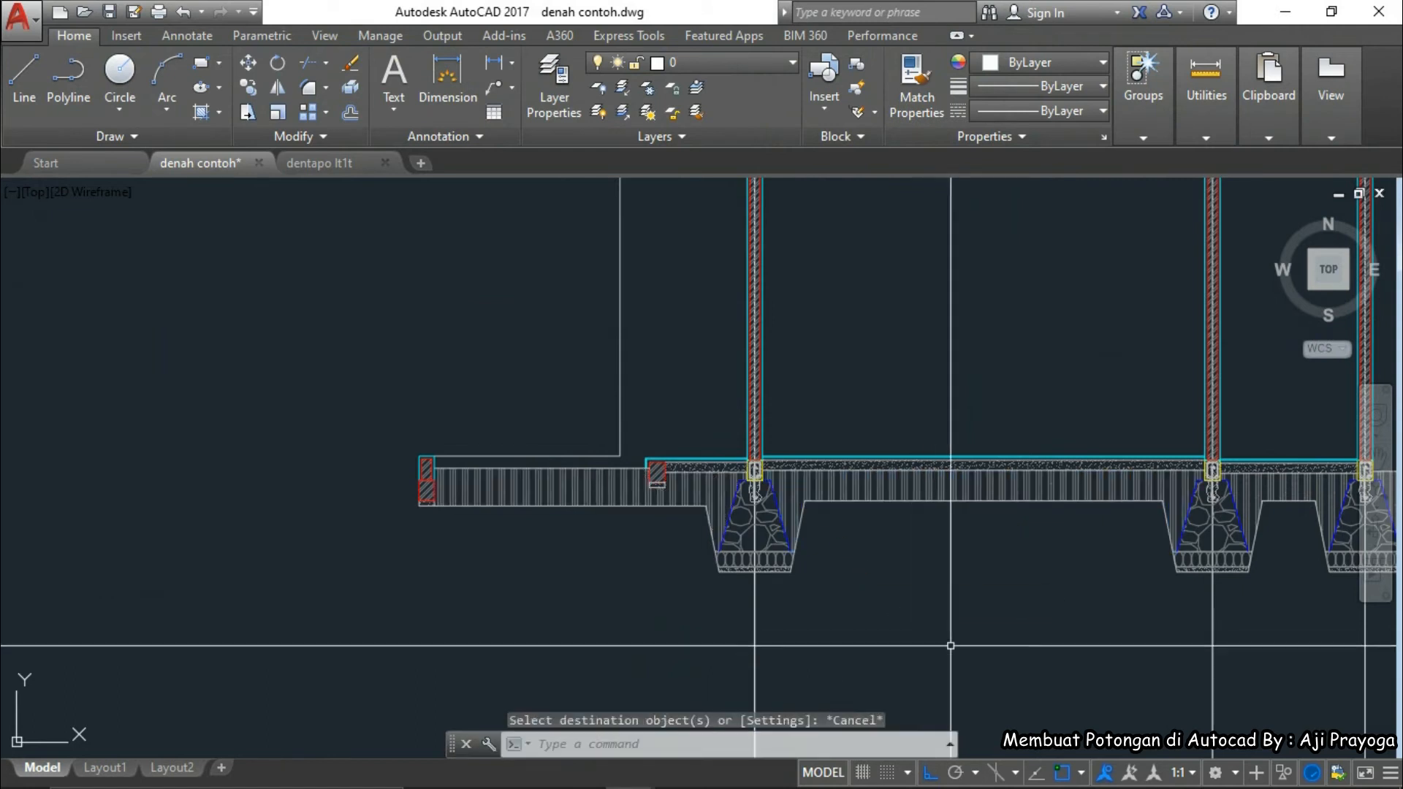
- Examine the hatched ground, boundary wall and terrace edge against the rest of the section and the elevation
{"action": "scroll", "coordinate": [950, 645], "scroll_direction": "down", "scroll_amount": 2}
{"action": "middle_click_drag", "start_coordinate": [949, 646], "coordinate": [789, 617]}
{"action": "middle_click_drag", "start_coordinate": [1027, 672], "coordinate": [889, 599]}
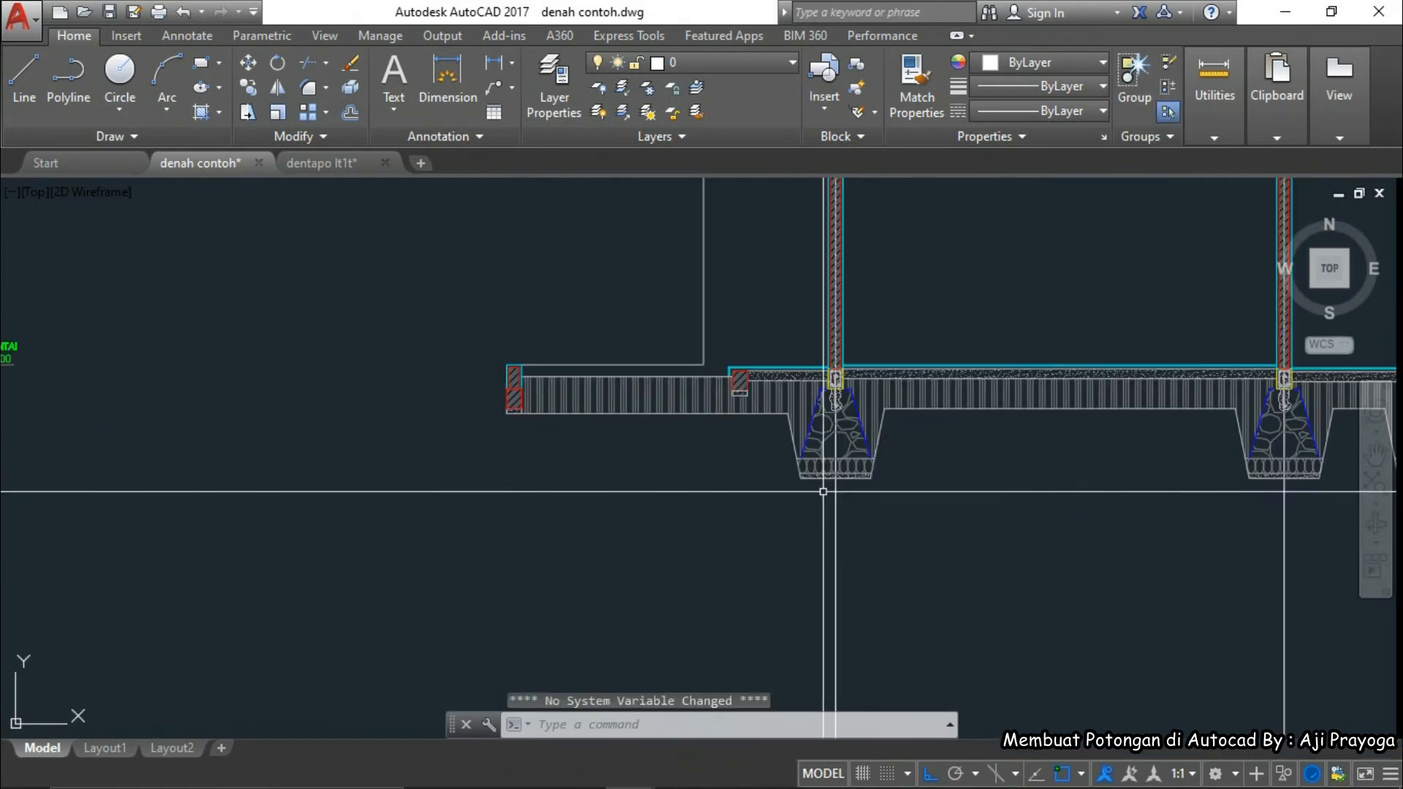
{"action": "scroll", "coordinate": [548, 442], "scroll_direction": "up", "scroll_amount": 2}
{"action": "middle_click_drag", "start_coordinate": [469, 470], "coordinate": [877, 437]}
{"action": "scroll", "coordinate": [667, 476], "scroll_direction": "up", "scroll_amount": 5}
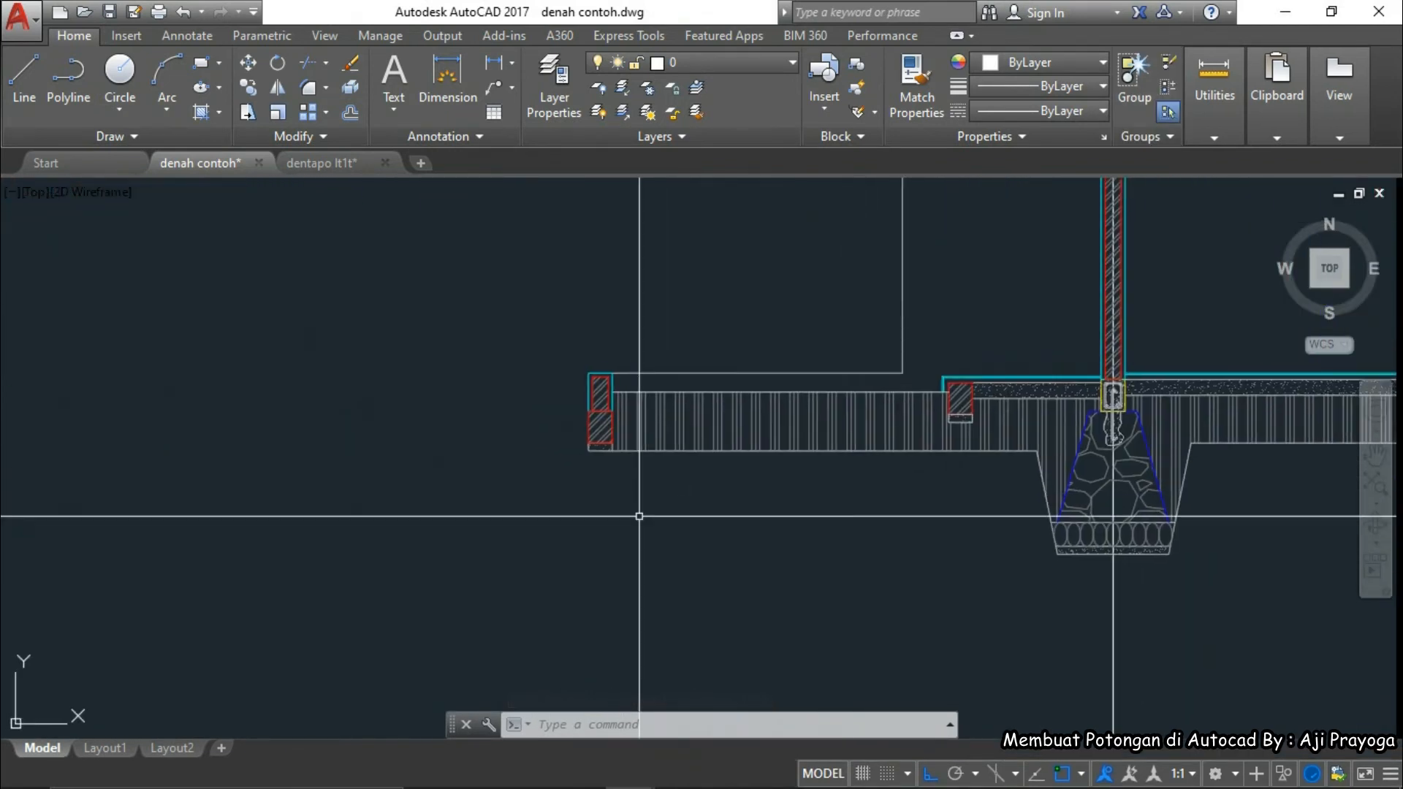
{"action": "scroll", "coordinate": [640, 516], "scroll_direction": "down", "scroll_amount": 4}
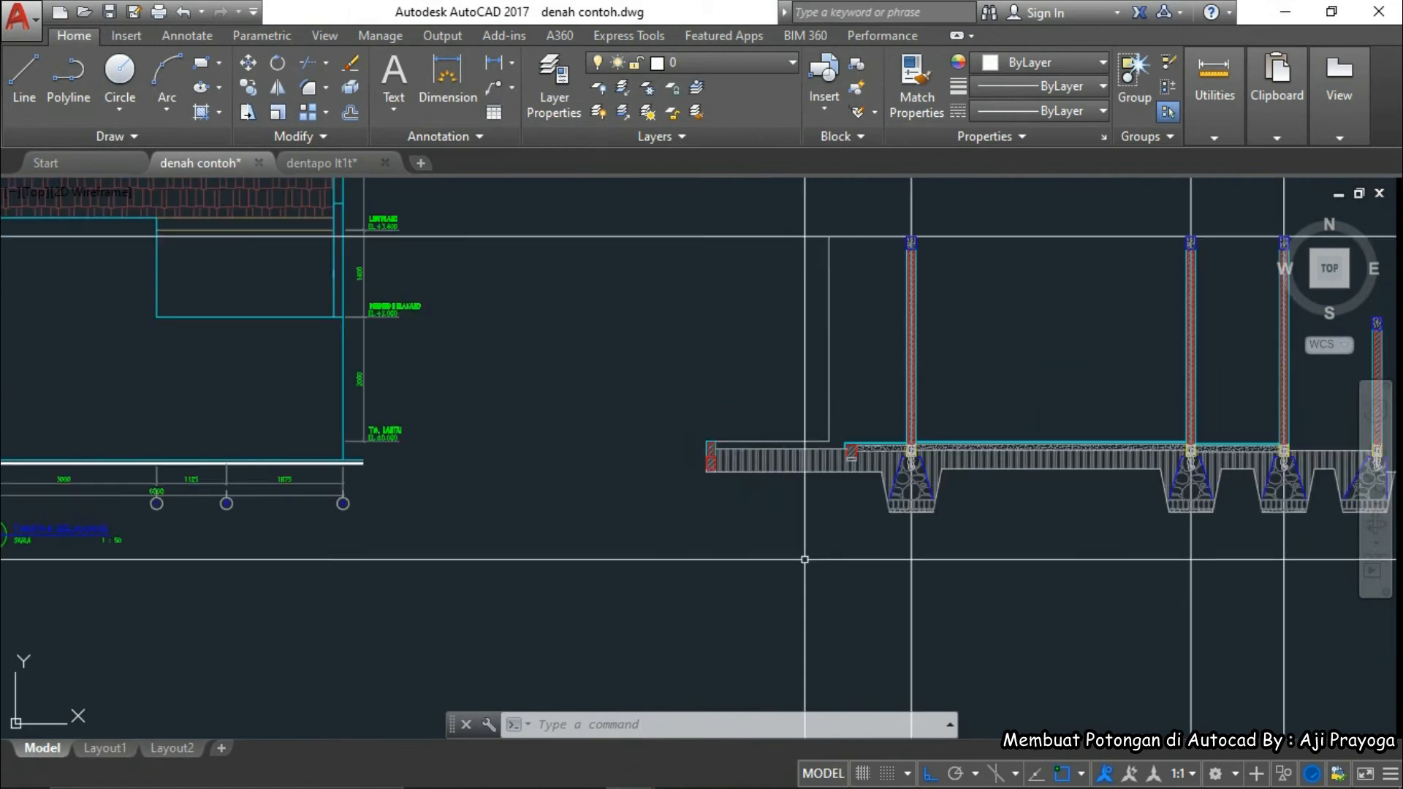
{"action": "scroll", "coordinate": [804, 581], "scroll_direction": "up", "scroll_amount": 4}
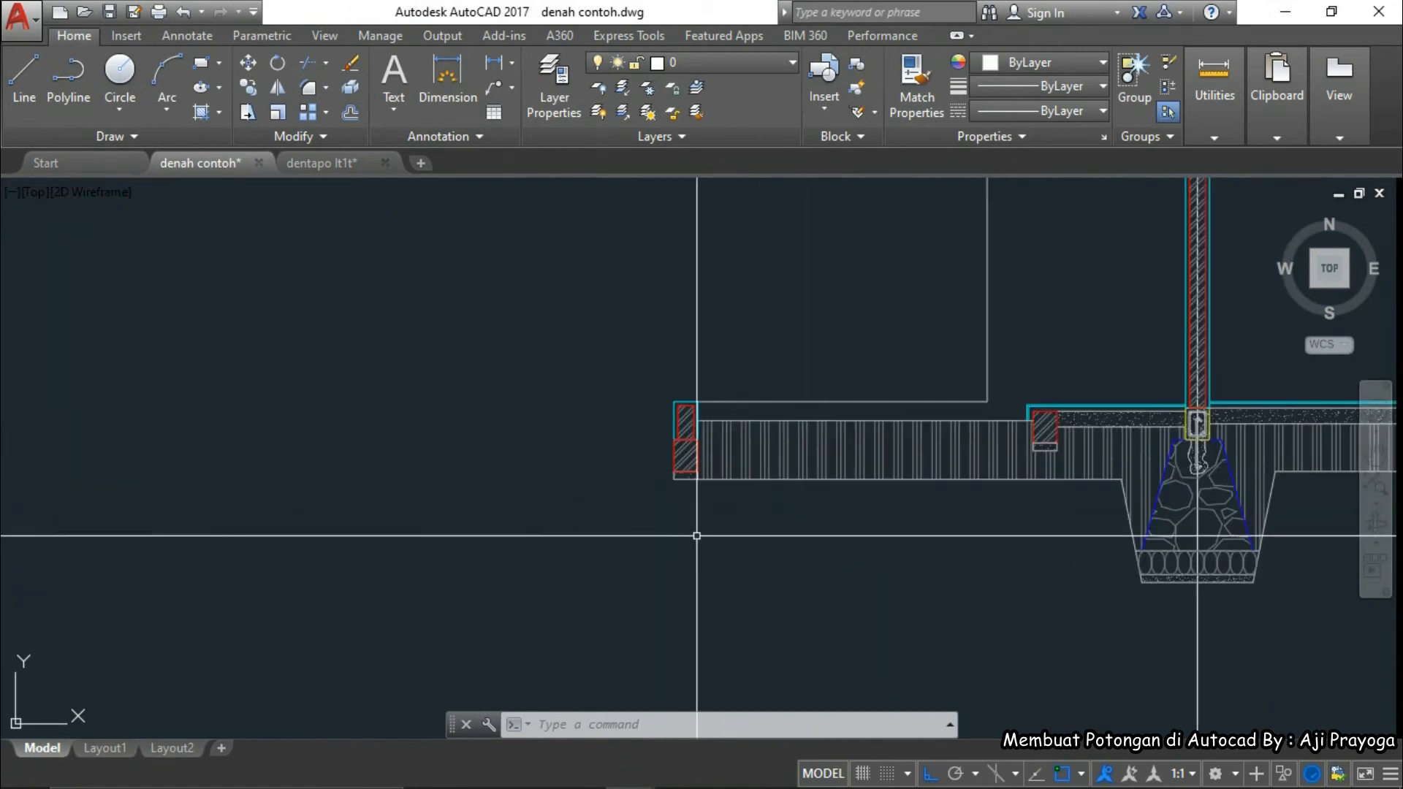
- Draw a vertical rectangle 200 wide and 900 high in the empty area outside the boundary wall
{"action": "scroll", "coordinate": [622, 539], "scroll_direction": "down", "scroll_amount": 2}
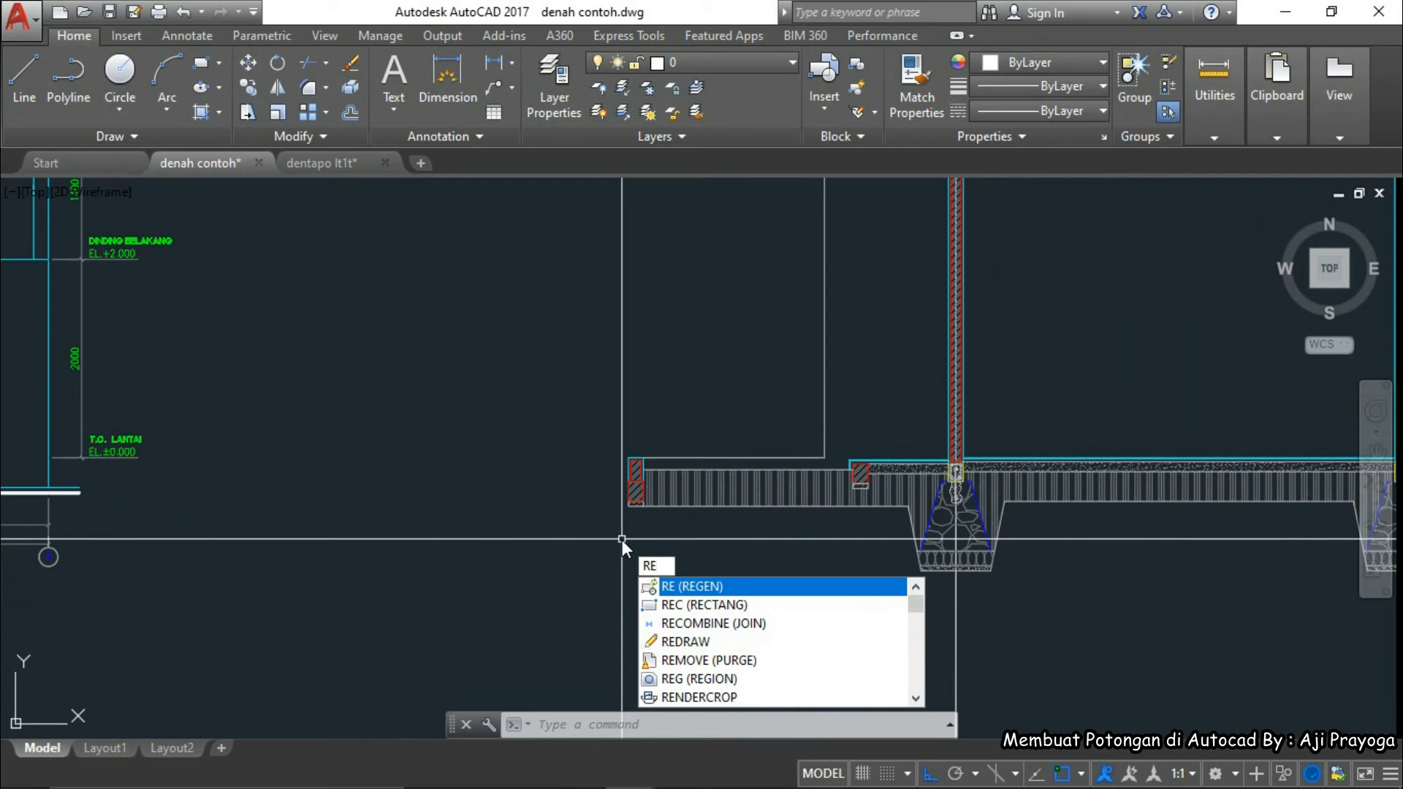
{"action": "type", "text": "C"}
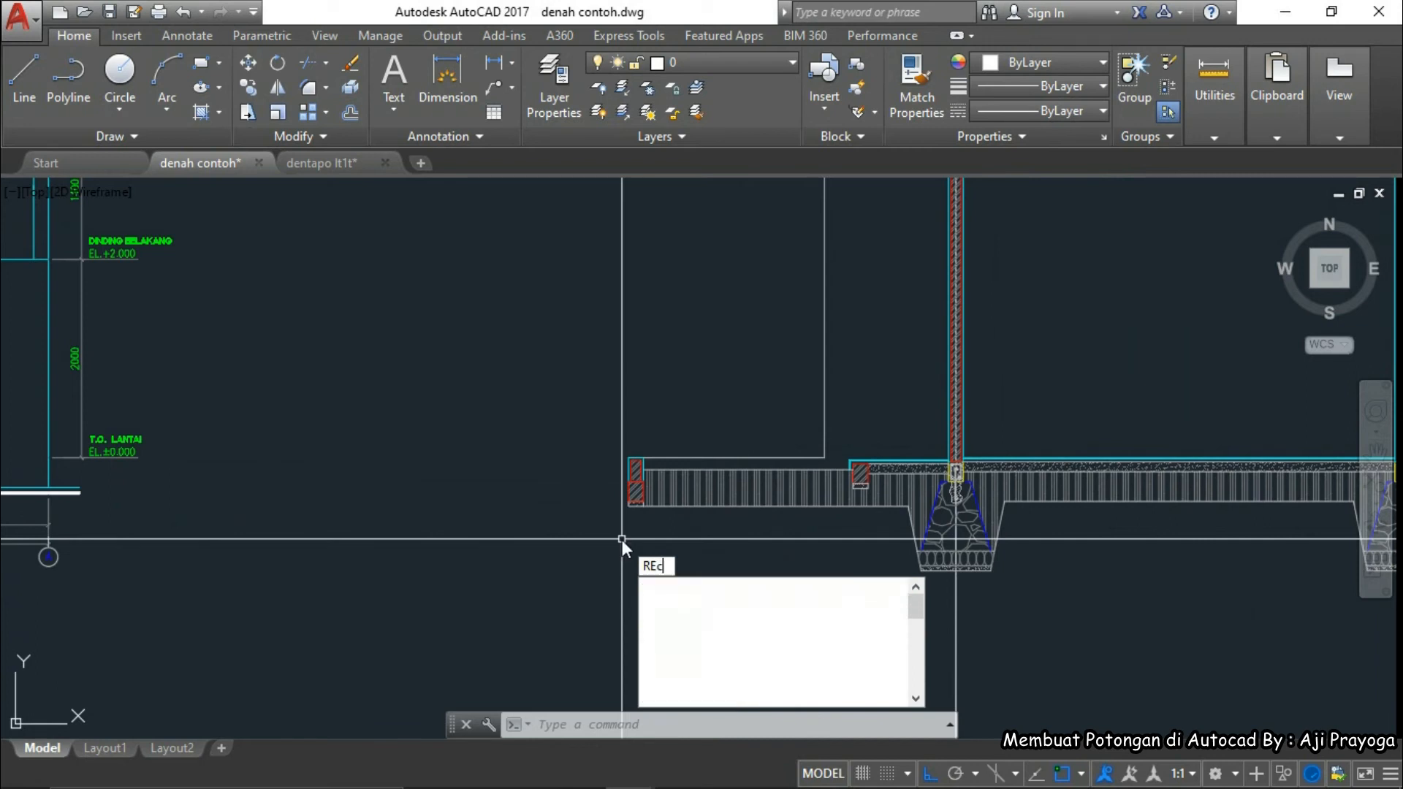
{"action": "key", "text": "Return"}
{"action": "left_click", "coordinate": [431, 518]}
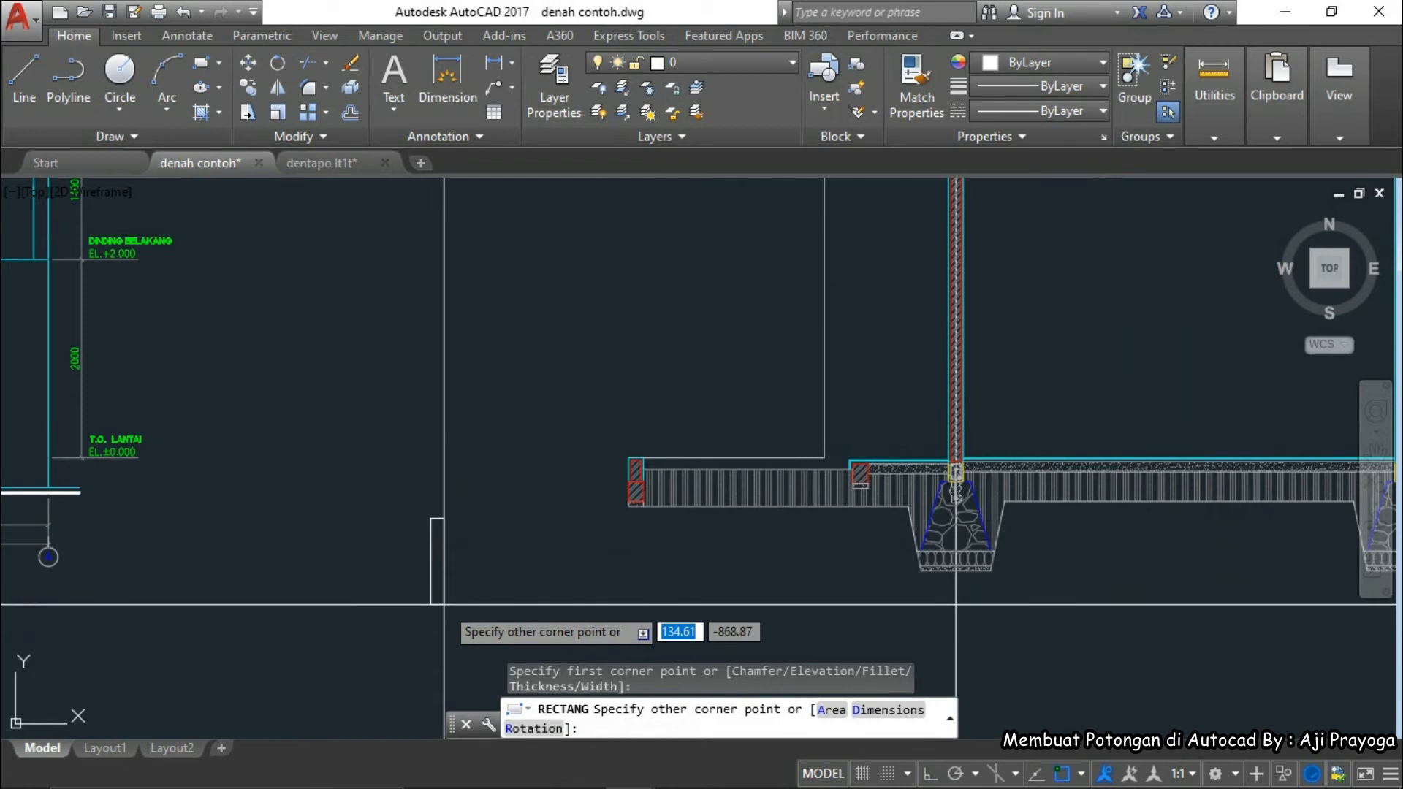
{"action": "type", "text": "200"}
{"action": "key", "text": "Tab"}
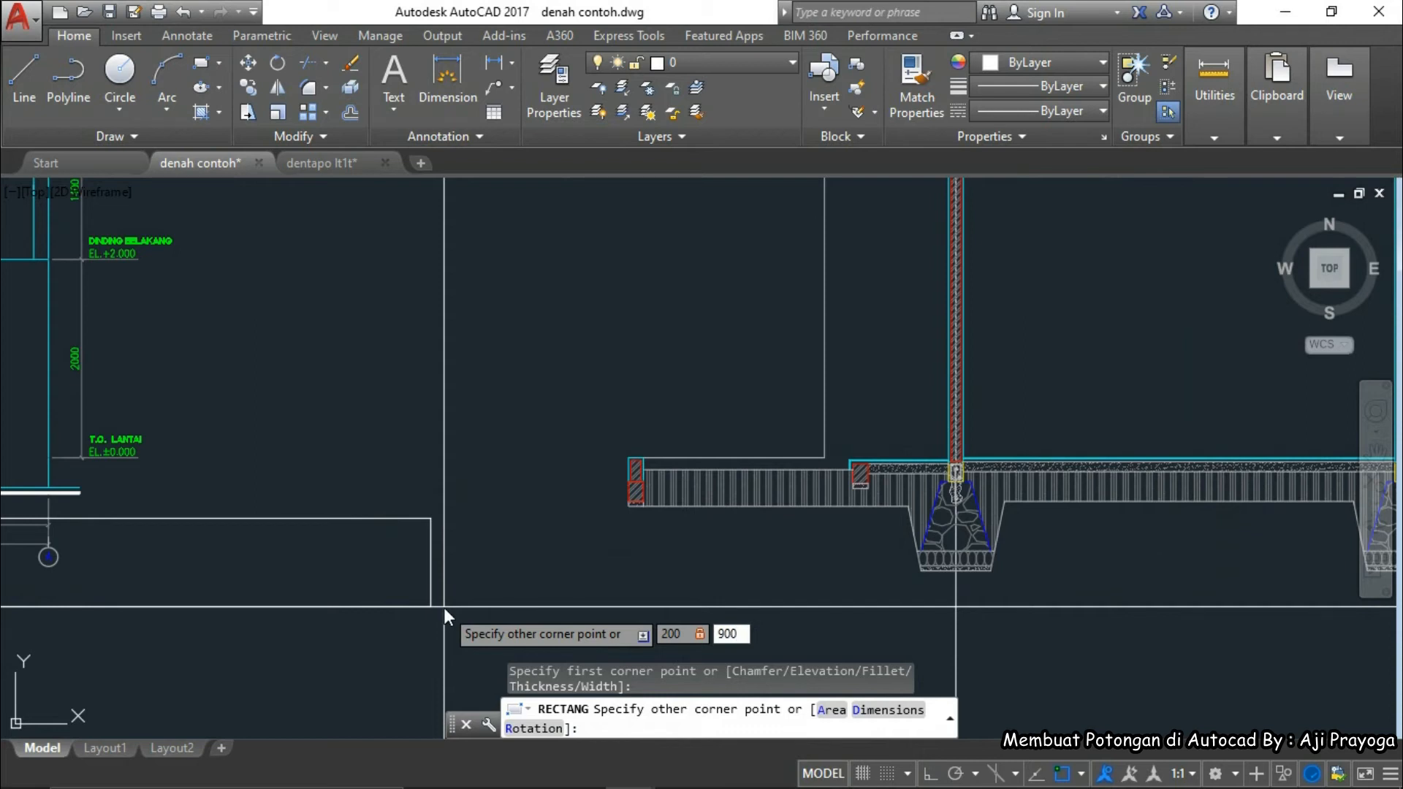
{"action": "key", "text": "Return"}
{"action": "scroll", "coordinate": [438, 511], "scroll_direction": "up", "scroll_amount": 6}
{"action": "mouse_move", "coordinate": [438, 511]}
{"action": "middle_mouse_down"}
{"action": "mouse_move", "coordinate": [466, 572]}
{"action": "mouse_move", "coordinate": [526, 569]}
{"action": "middle_mouse_up"}
{"action": "left_click", "coordinate": [492, 557]}
{"action": "left_click", "coordinate": [448, 542]}
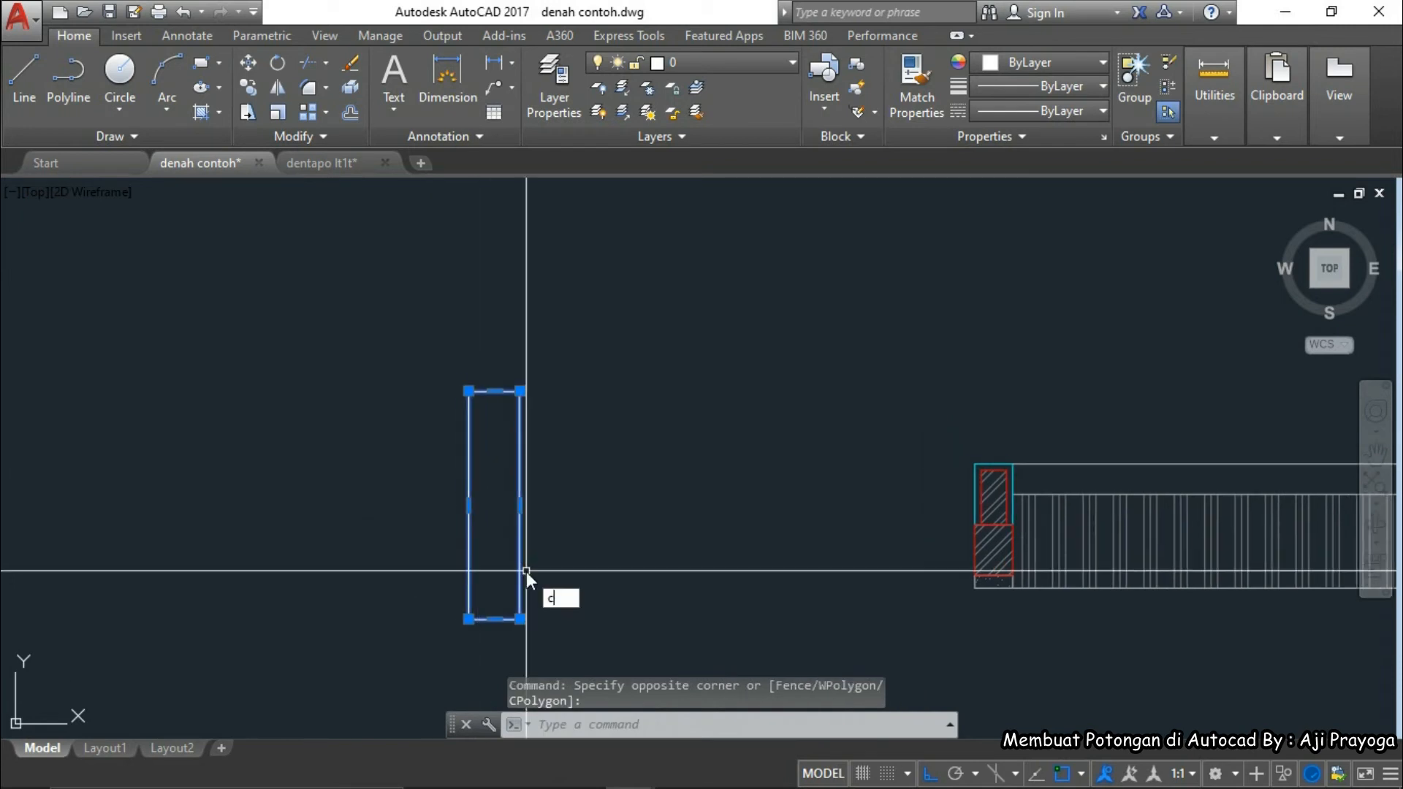
{"action": "type", "text": "o"}
{"action": "key", "text": "Return"}
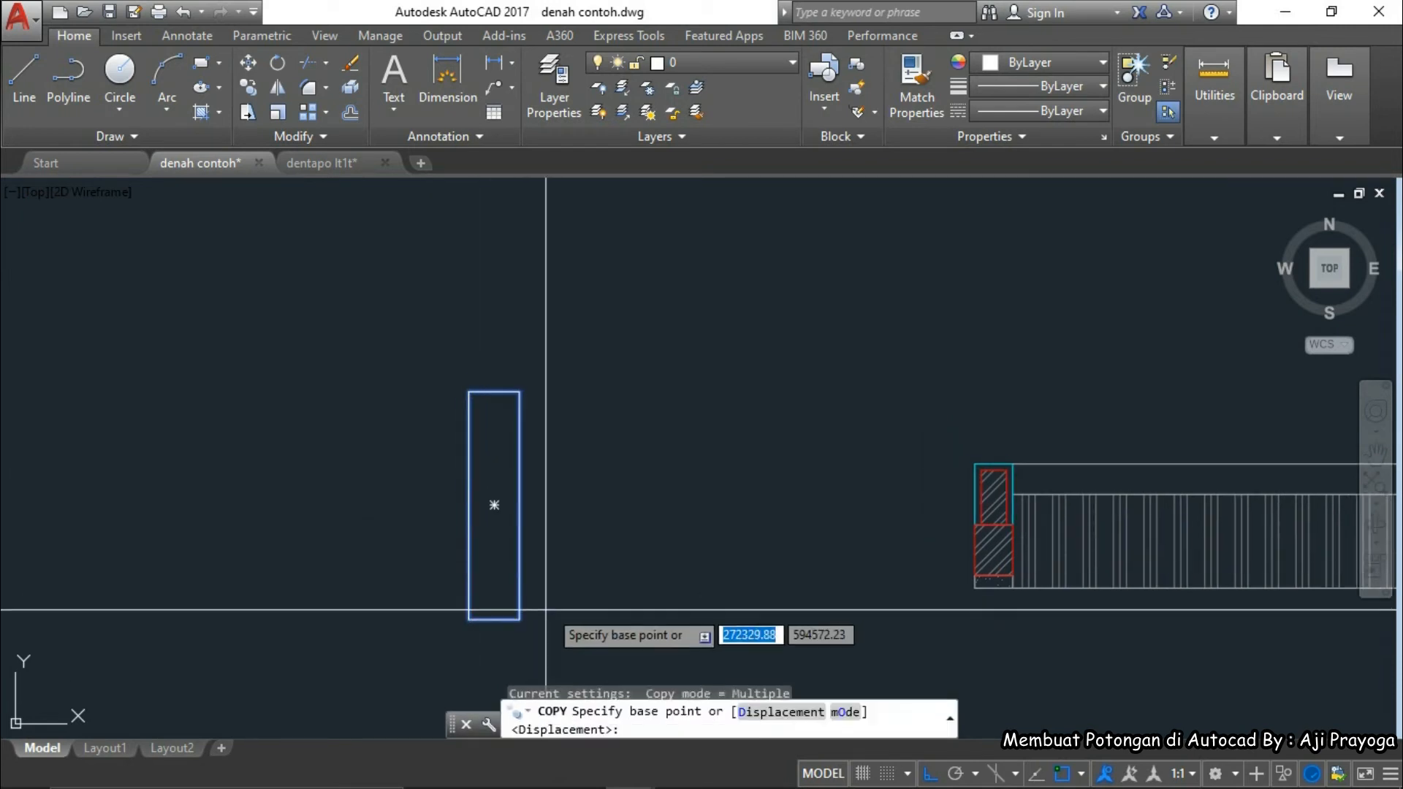
{"action": "left_click", "coordinate": [521, 620]}
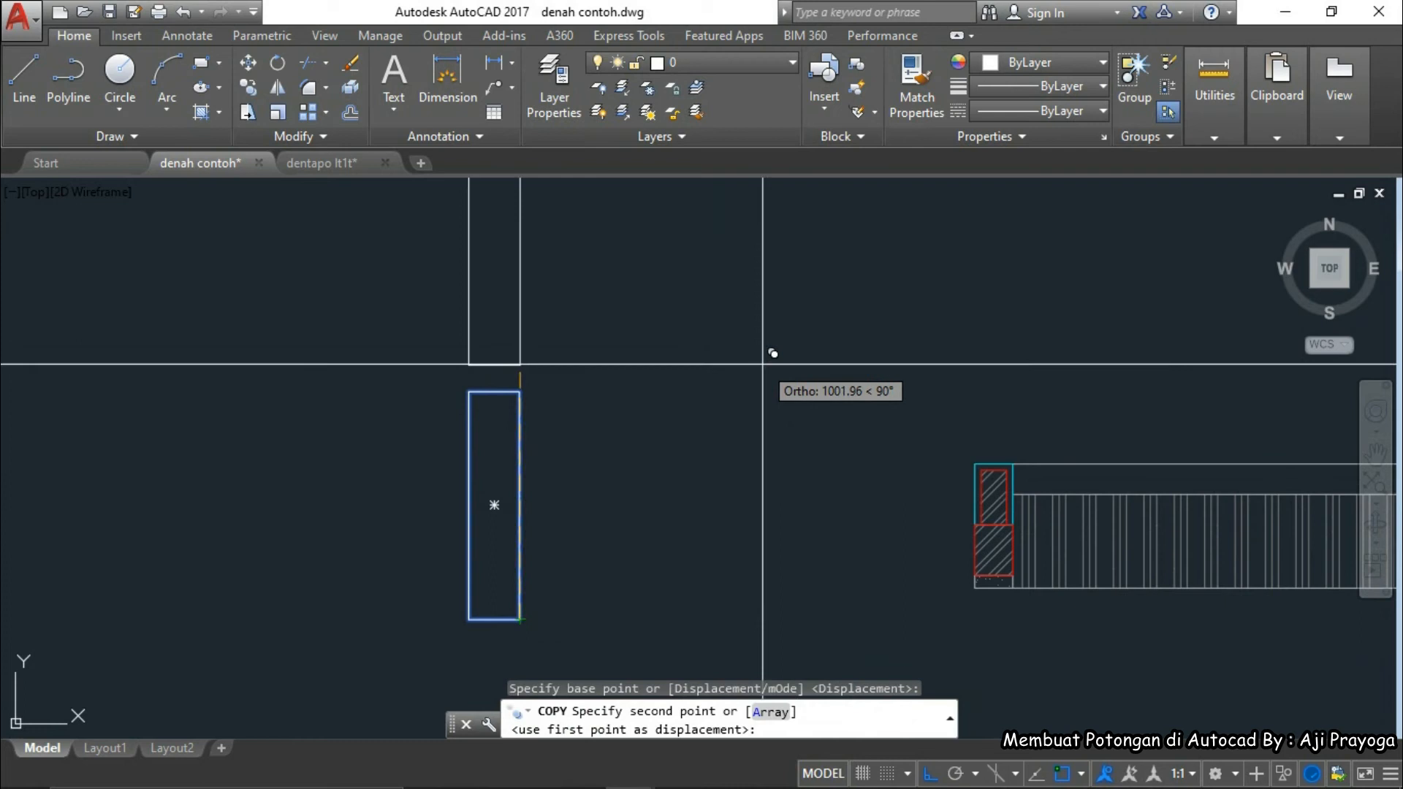
{"action": "key", "text": "Escape"}
- Copy the 200 x 900 rectangle to its left, offset 500 from its lower-left corner with the From snap
{"action": "left_click", "coordinate": [570, 608]}
{"action": "left_click", "coordinate": [495, 544]}
{"action": "middle_click_drag", "start_coordinate": [598, 582], "coordinate": [681, 462]}
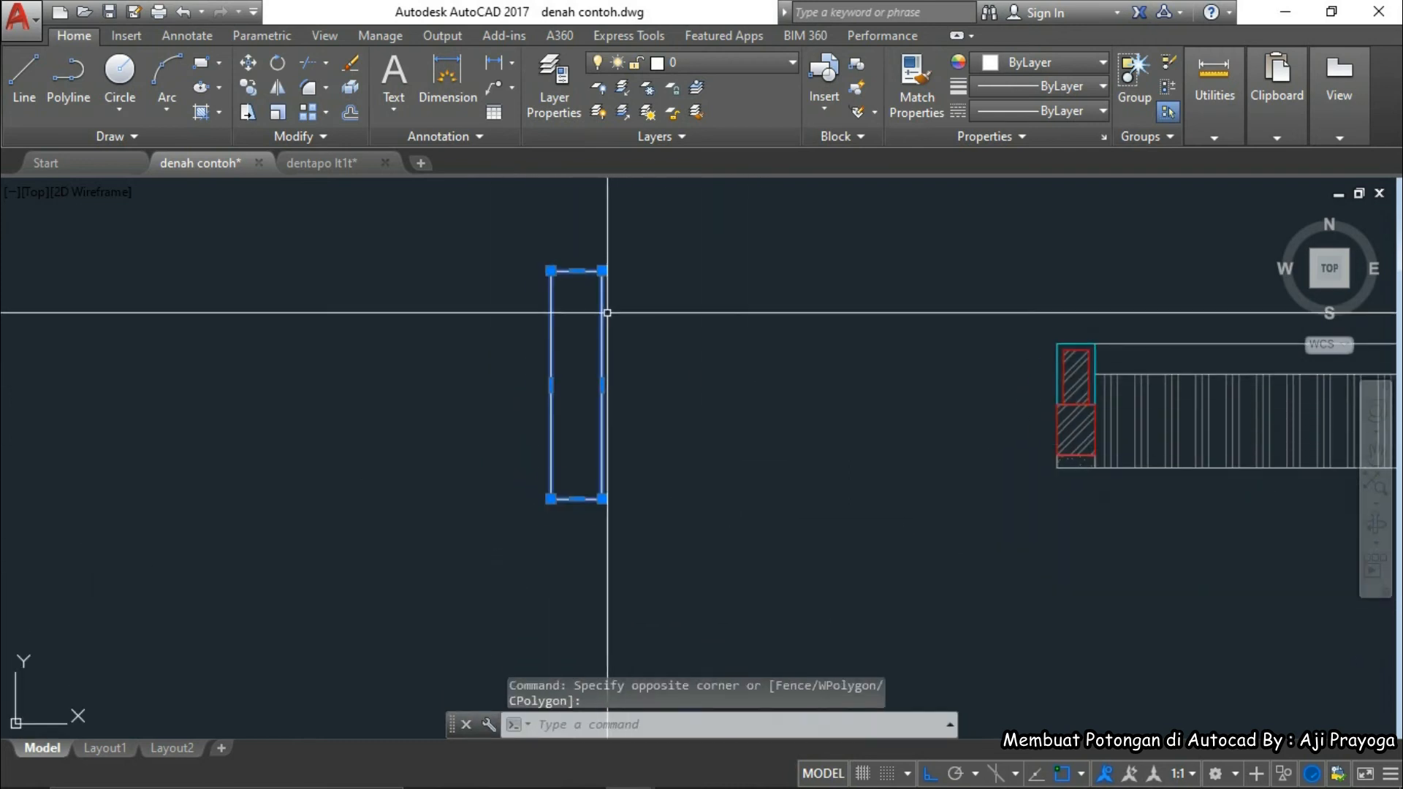
{"action": "type", "text": "co"}
{"action": "key", "text": "Return"}
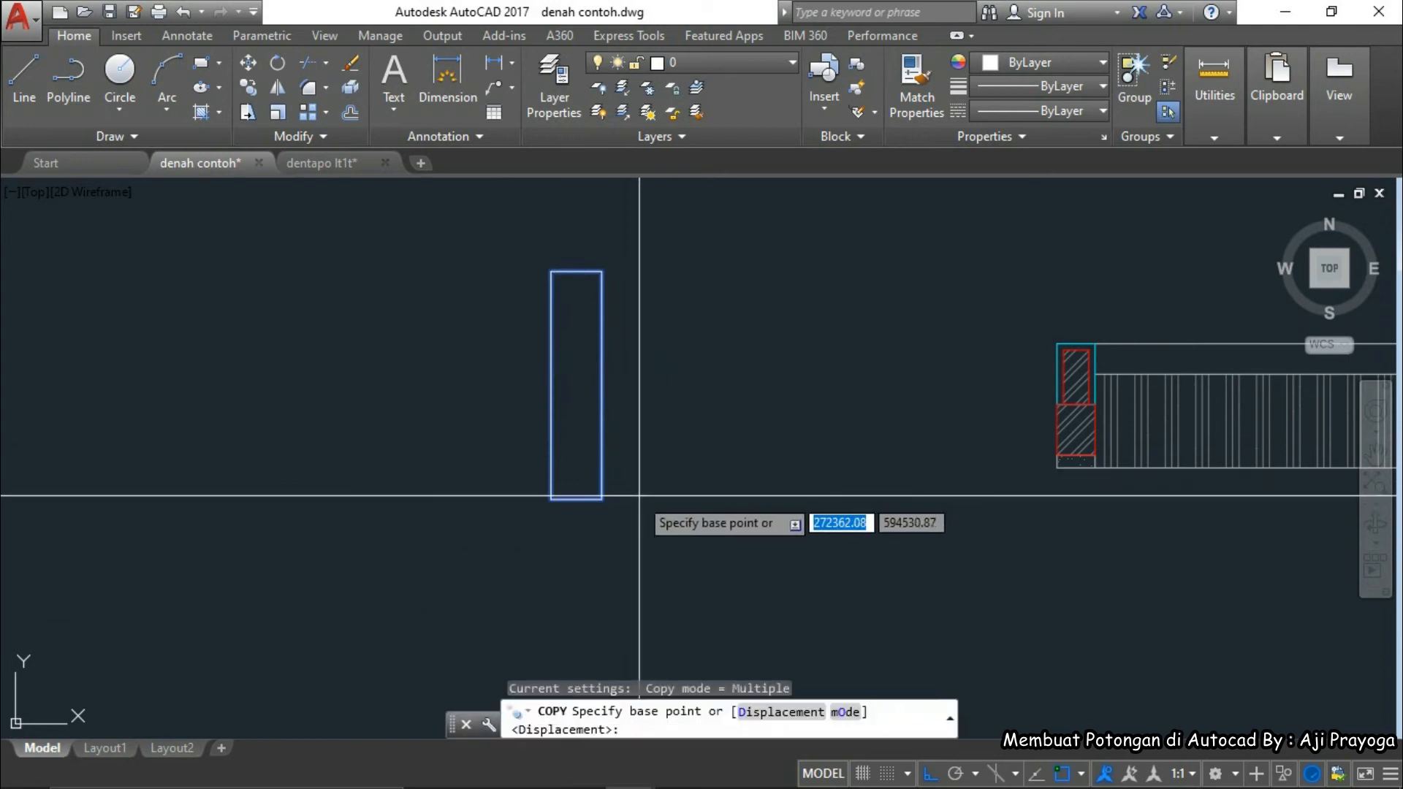
{"action": "left_click", "coordinate": [604, 499]}
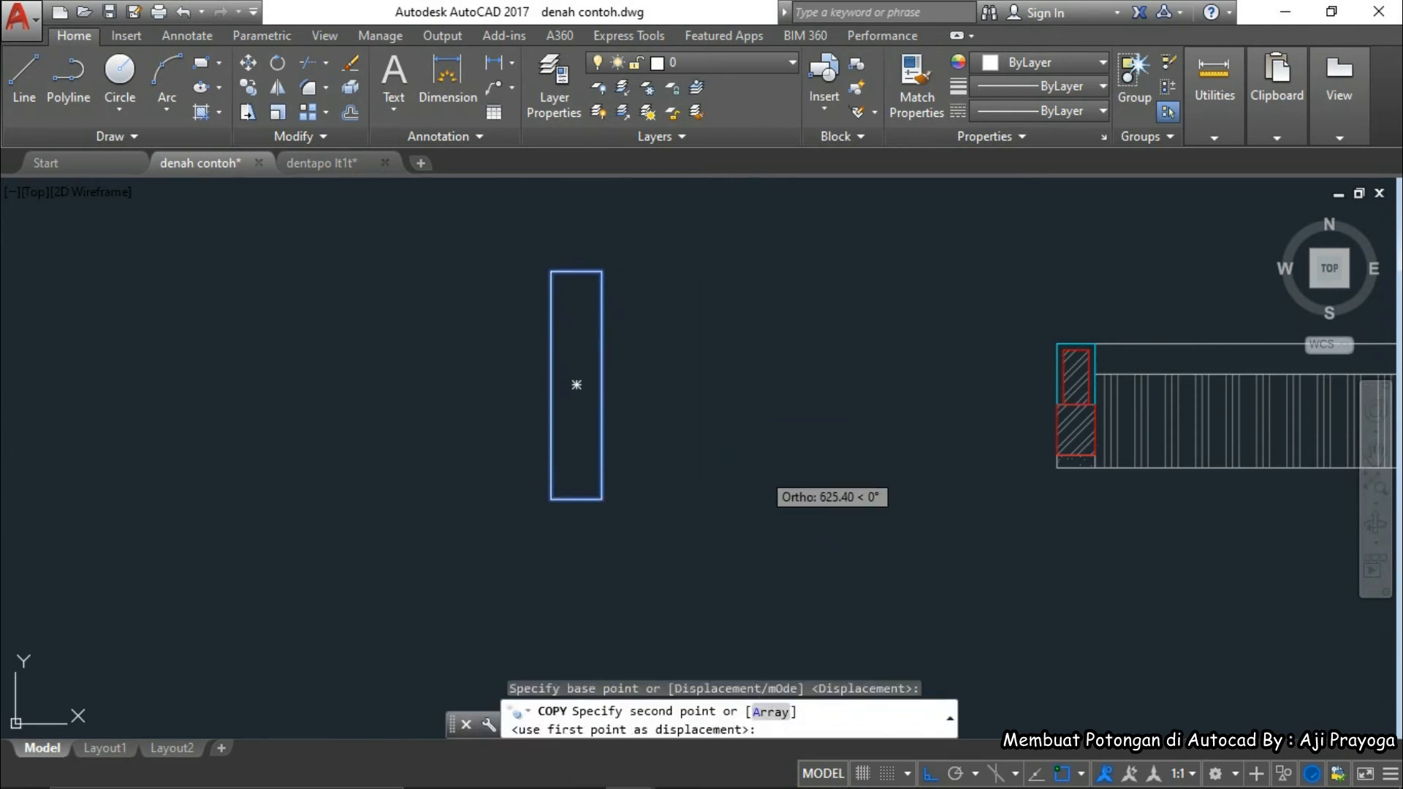
{"action": "right_click", "coordinate": [764, 477], "text": "shift"}
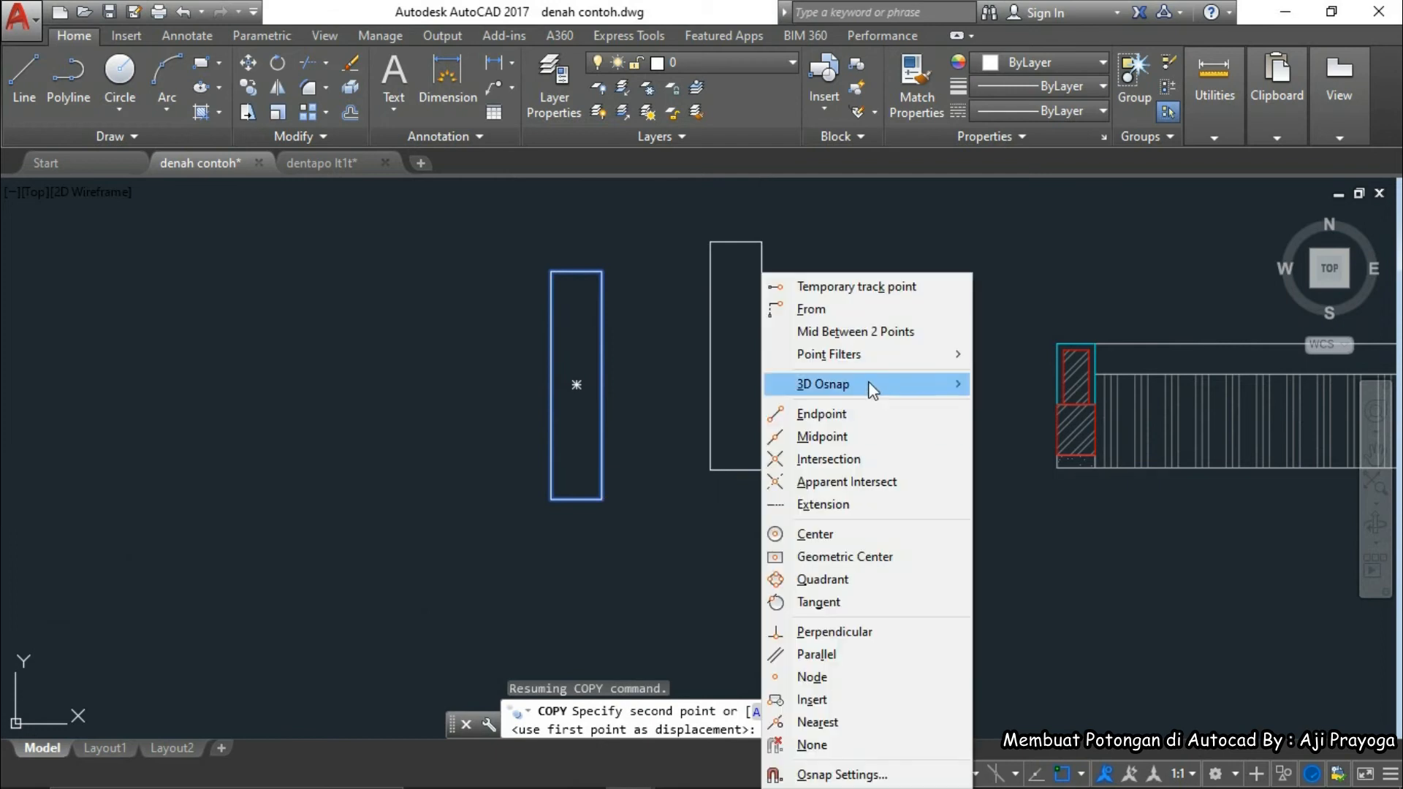
{"action": "left_click", "coordinate": [822, 313]}
{"action": "scroll", "coordinate": [551, 500], "scroll_direction": "up", "scroll_amount": 5}
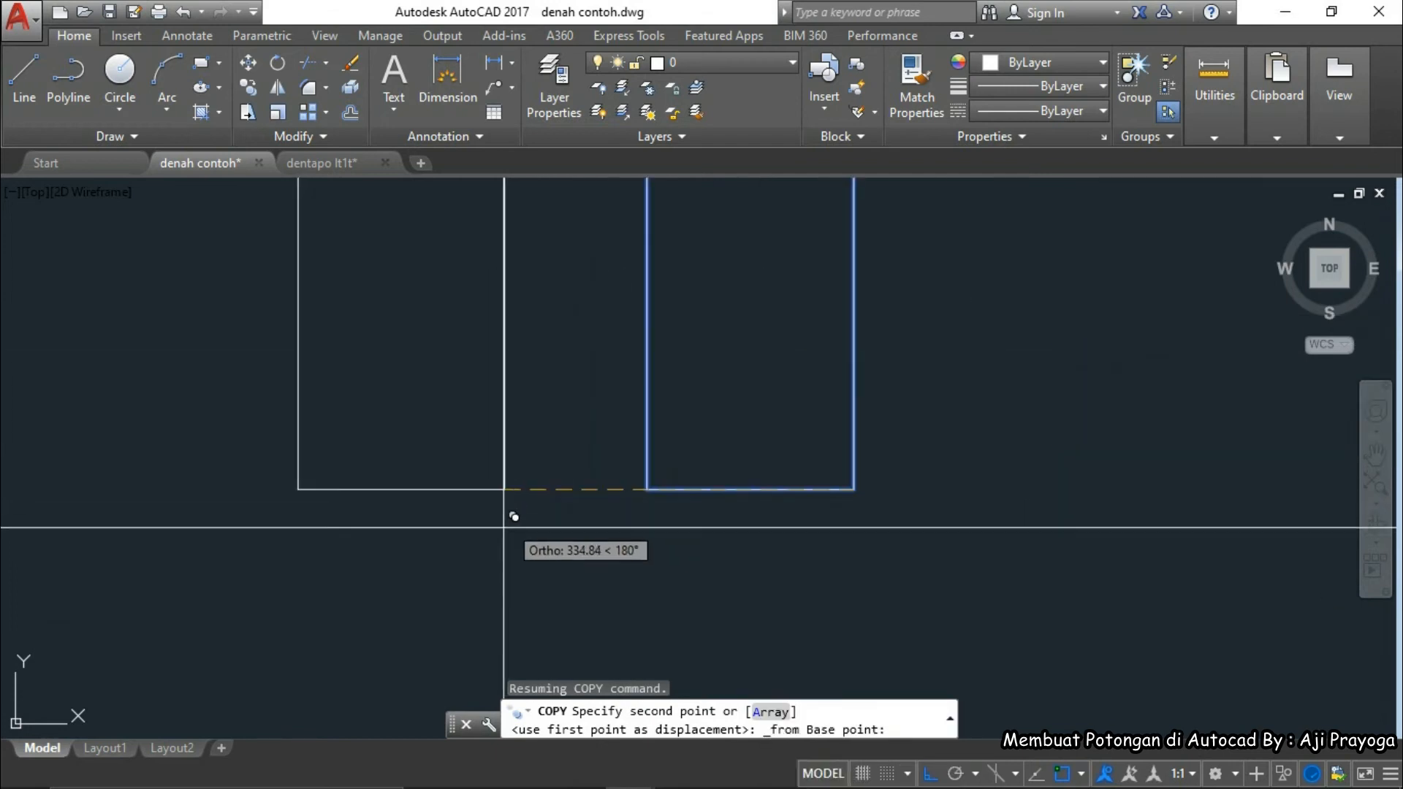
{"action": "left_click", "coordinate": [647, 489]}
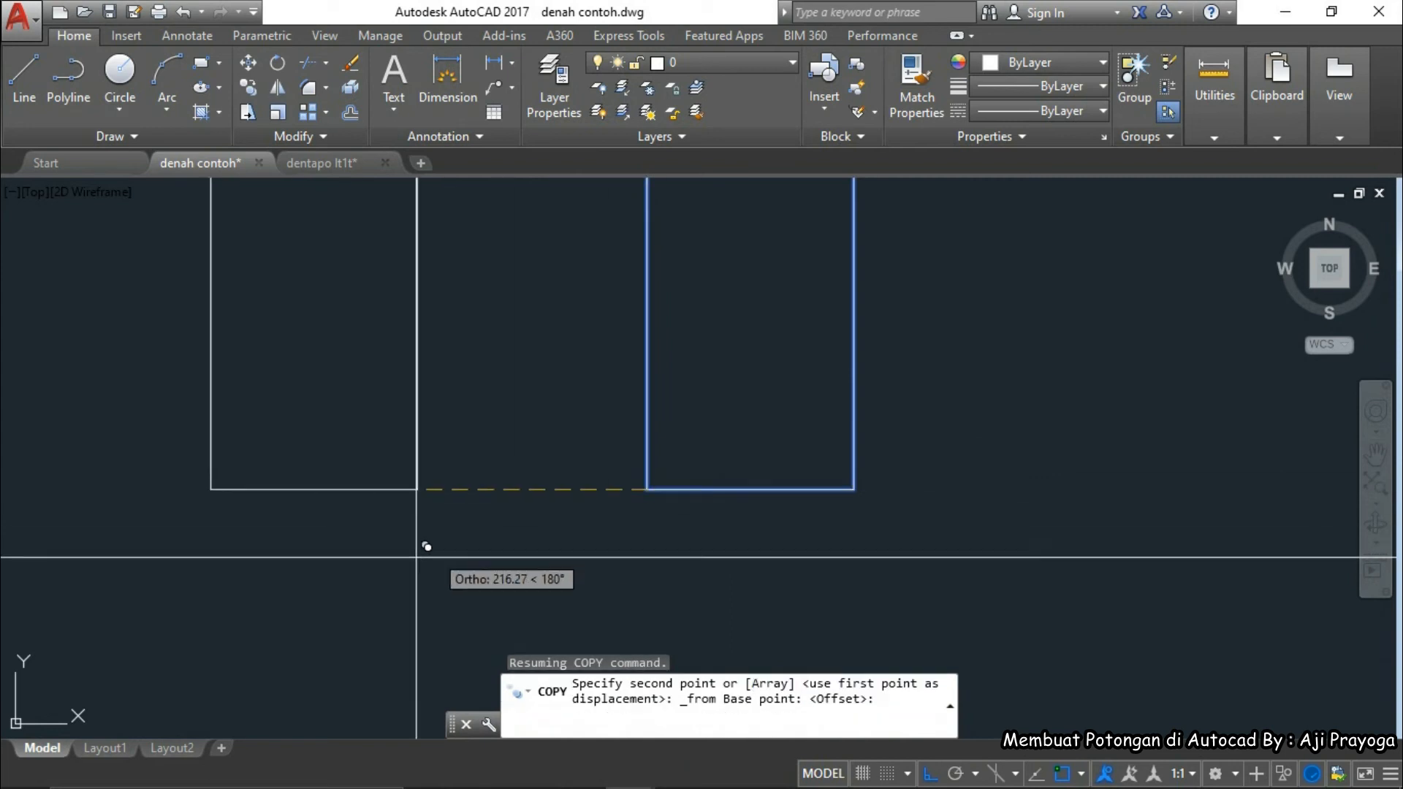
{"action": "type", "text": "500"}
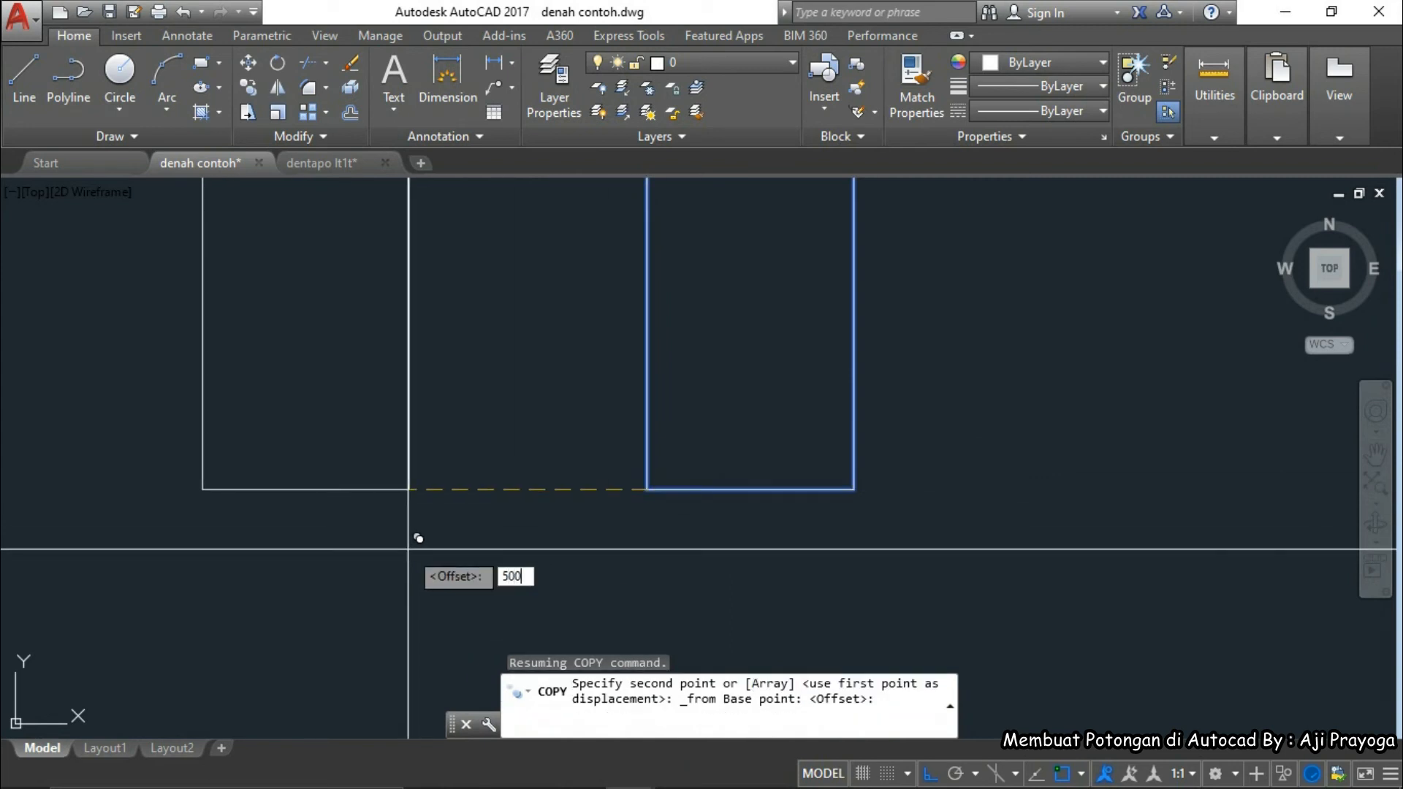
{"action": "key", "text": "Return"}
{"action": "scroll", "coordinate": [468, 577], "scroll_direction": "down", "scroll_amount": 4}
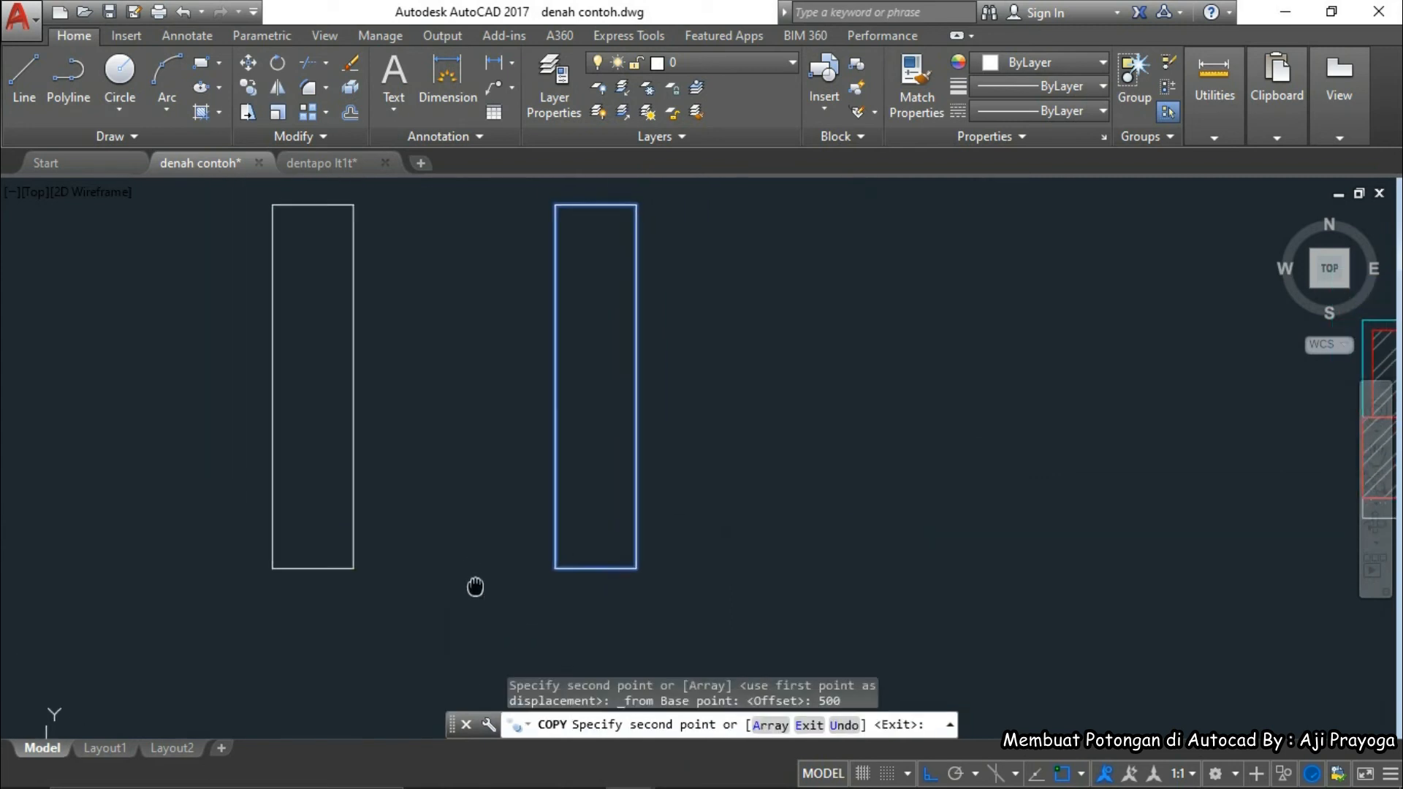
{"action": "key", "text": "Escape"}
- Measure the gap between the two upright rectangles and save the drawing
{"action": "type", "text": "di"}
{"action": "key", "text": "Return"}
{"action": "left_click", "coordinate": [374, 549]}
{"action": "key", "text": "Escape"}
{"action": "scroll", "coordinate": [536, 516], "scroll_direction": "down", "scroll_amount": 2}
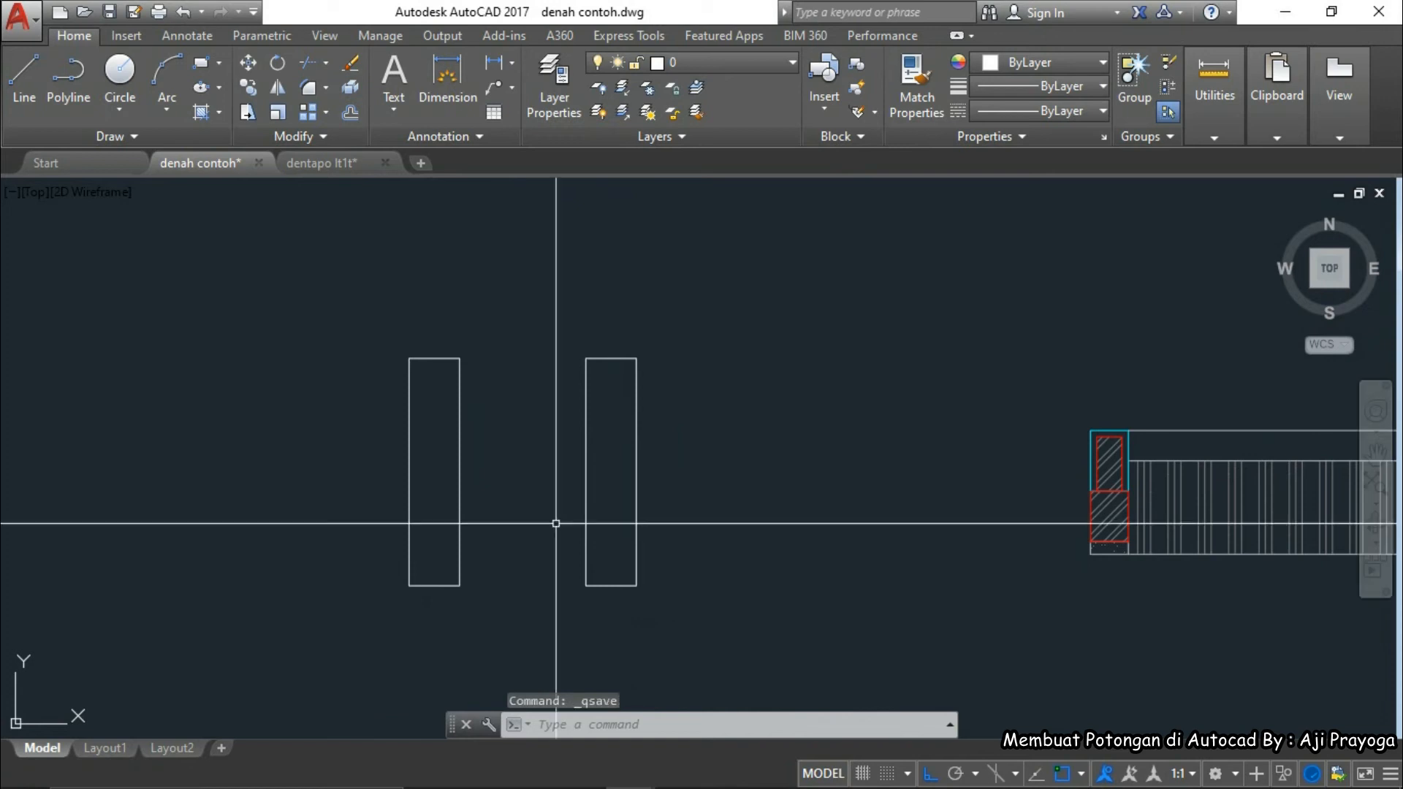
{"action": "scroll", "coordinate": [585, 439], "scroll_direction": "down", "scroll_amount": 1}
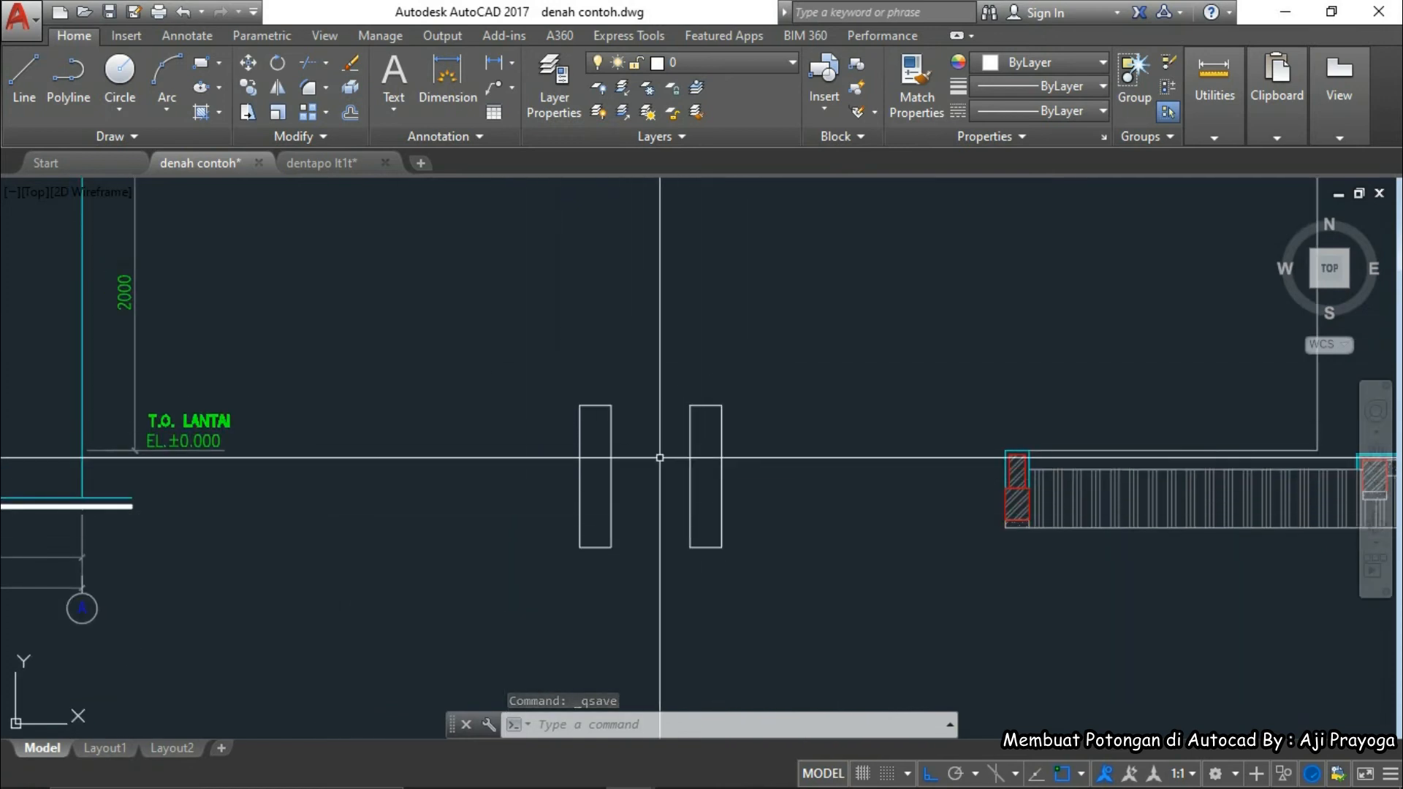
- Stretch the top edge of the left upright rectangle down by 100
{"action": "scroll", "coordinate": [664, 432], "scroll_direction": "up", "scroll_amount": 2}
{"action": "left_click", "coordinate": [597, 377]}
{"action": "left_click", "coordinate": [480, 427]}
{"action": "middle_click_drag", "start_coordinate": [494, 460], "coordinate": [554, 458]}
{"action": "type", "text": "s"}
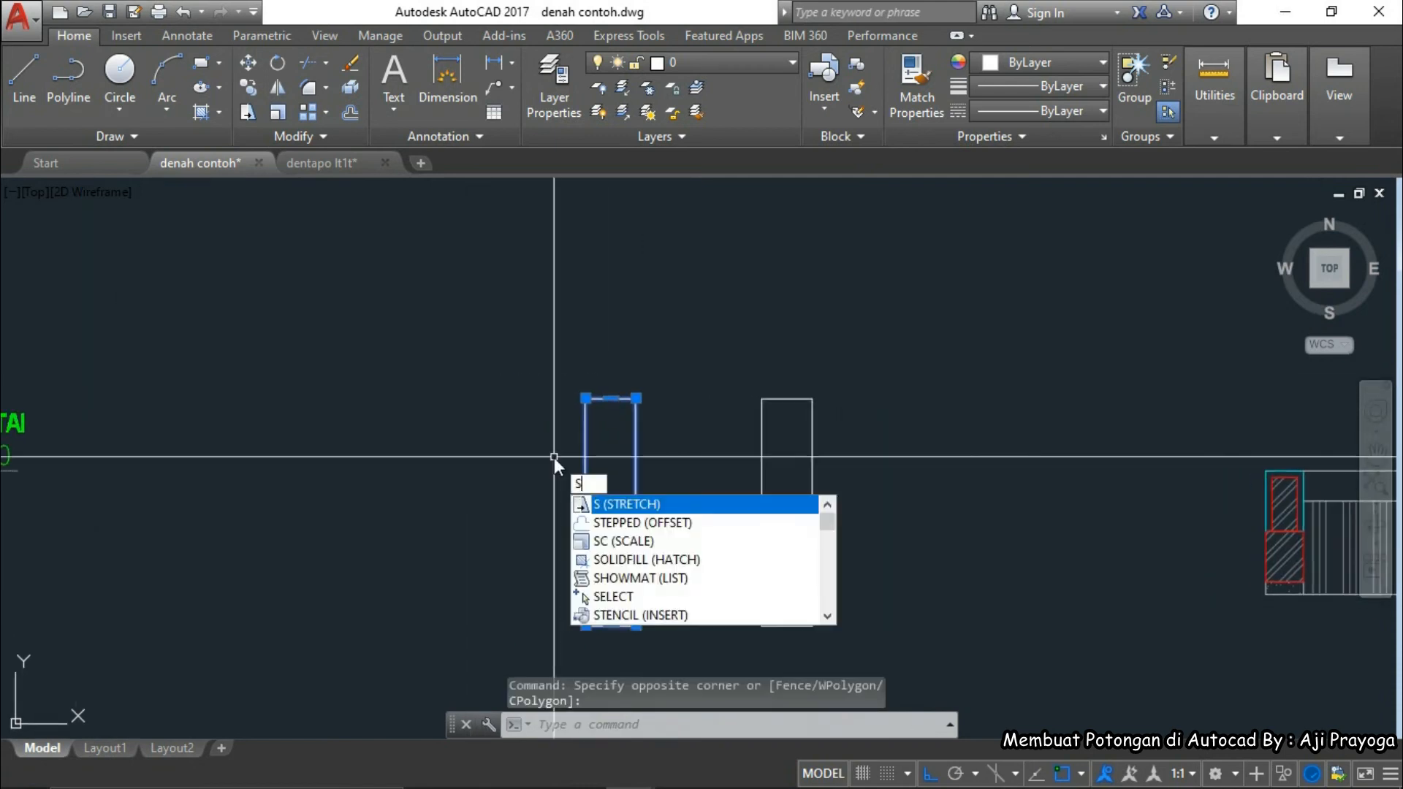
{"action": "key", "text": "Return"}
{"action": "left_click", "coordinate": [544, 447]}
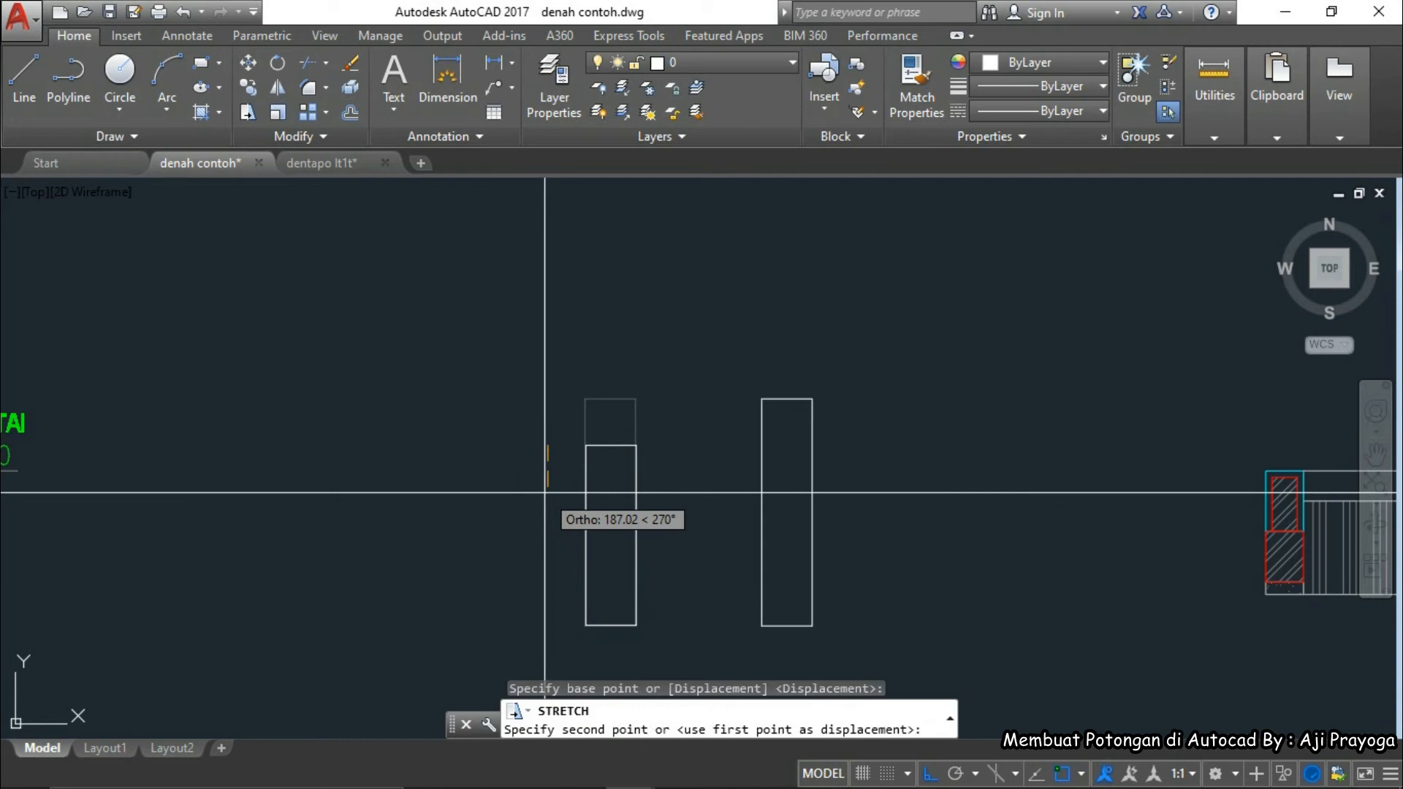
{"action": "type", "text": "100"}
{"action": "key", "text": "Return"}
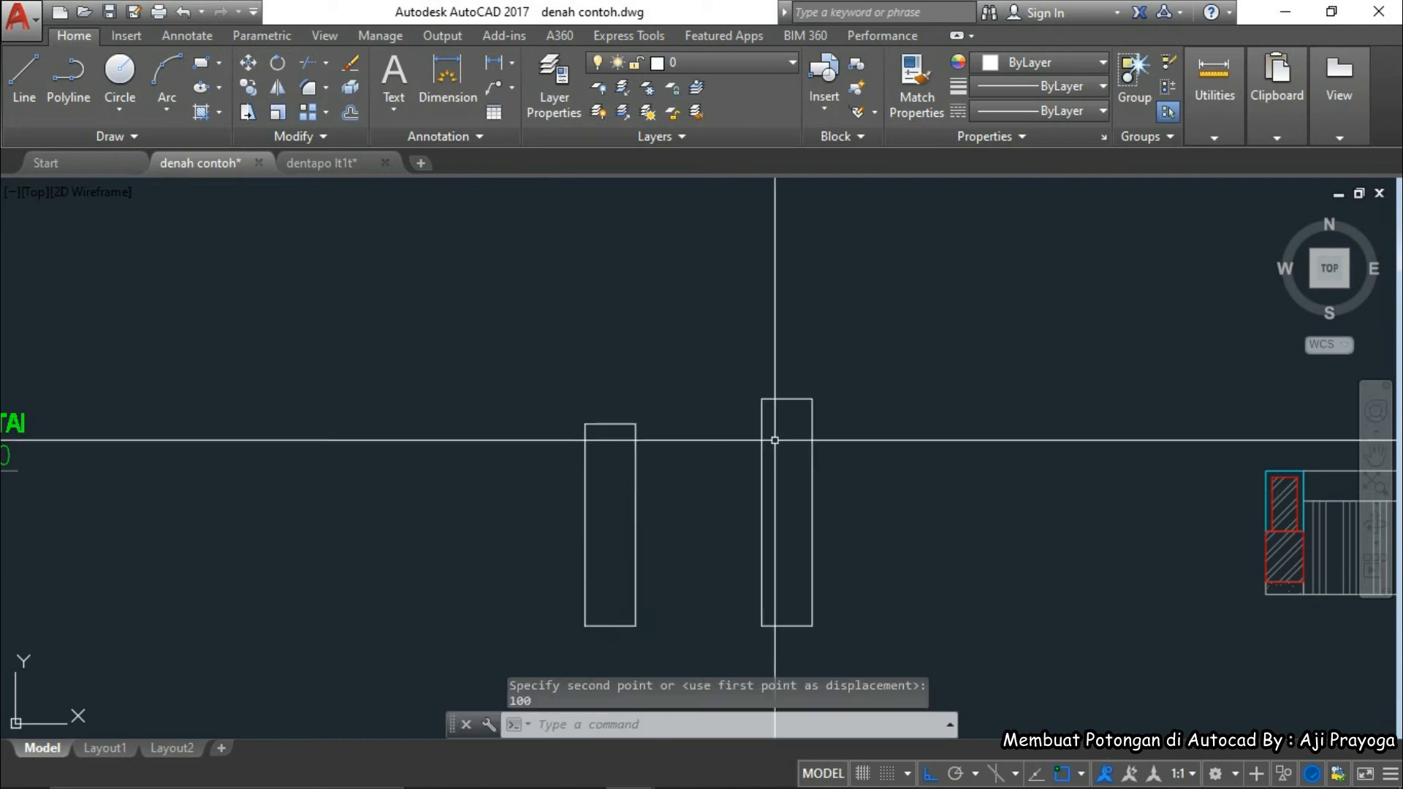
{"action": "scroll", "coordinate": [774, 439], "scroll_direction": "up", "scroll_amount": 2}
{"action": "left_click", "coordinate": [766, 437]}
{"action": "left_click", "coordinate": [724, 457]}
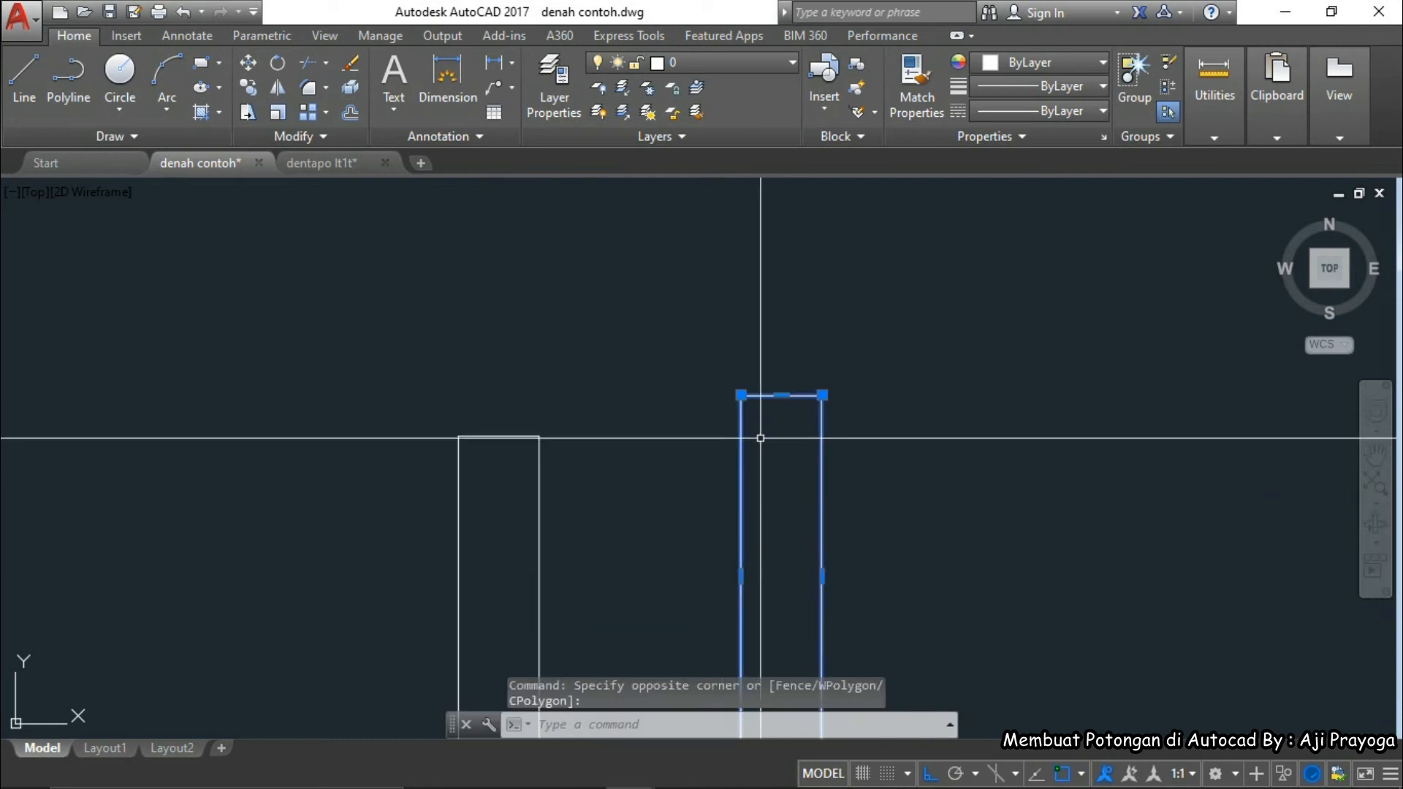
{"action": "key", "text": "Escape"}
- Draw a 100 x 100 square above the gap between the two upright rectangles
{"action": "type", "text": "rec"}
{"action": "key", "text": "Return"}
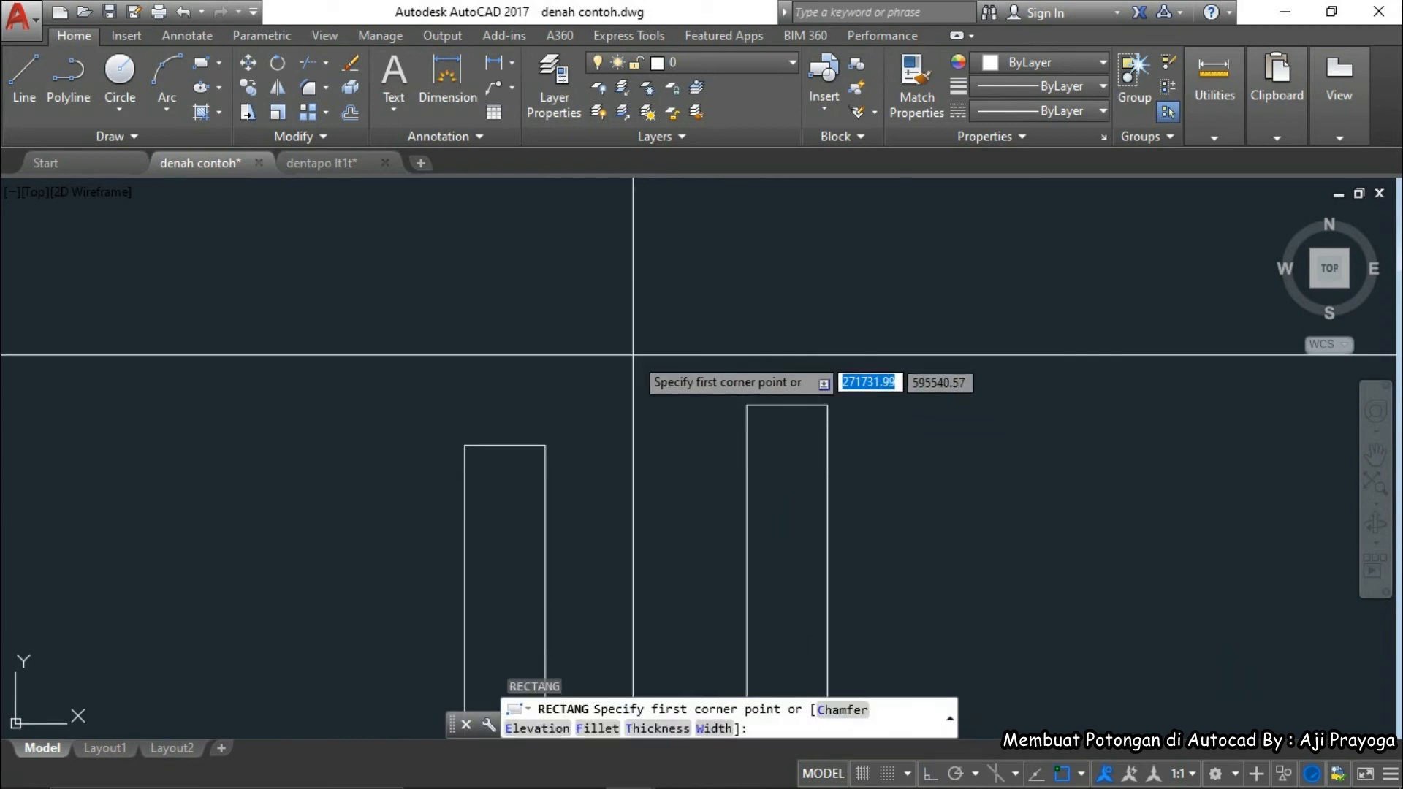
{"action": "left_click", "coordinate": [633, 355]}
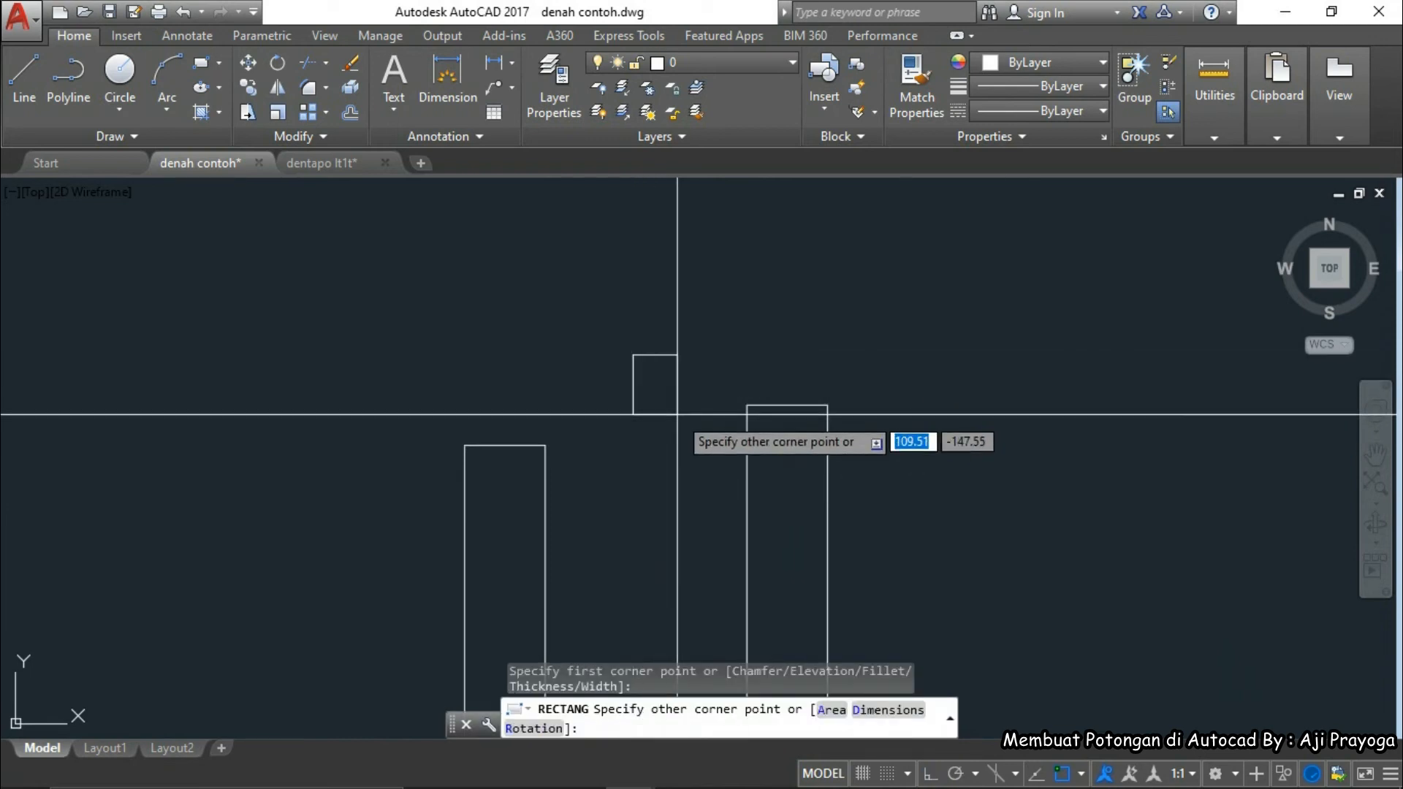
{"action": "type", "text": "100"}
{"action": "key", "text": "Tab"}
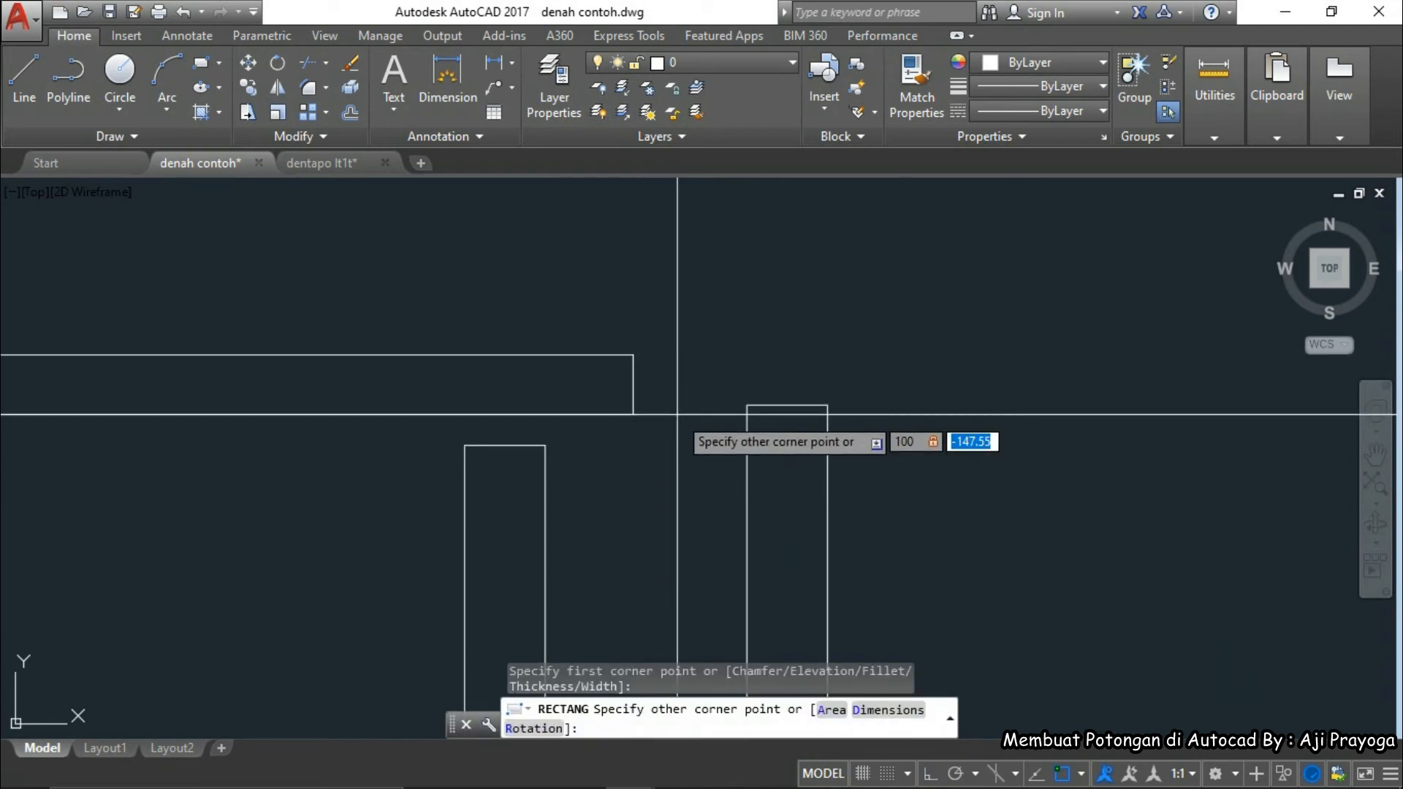
{"action": "type", "text": "100"}
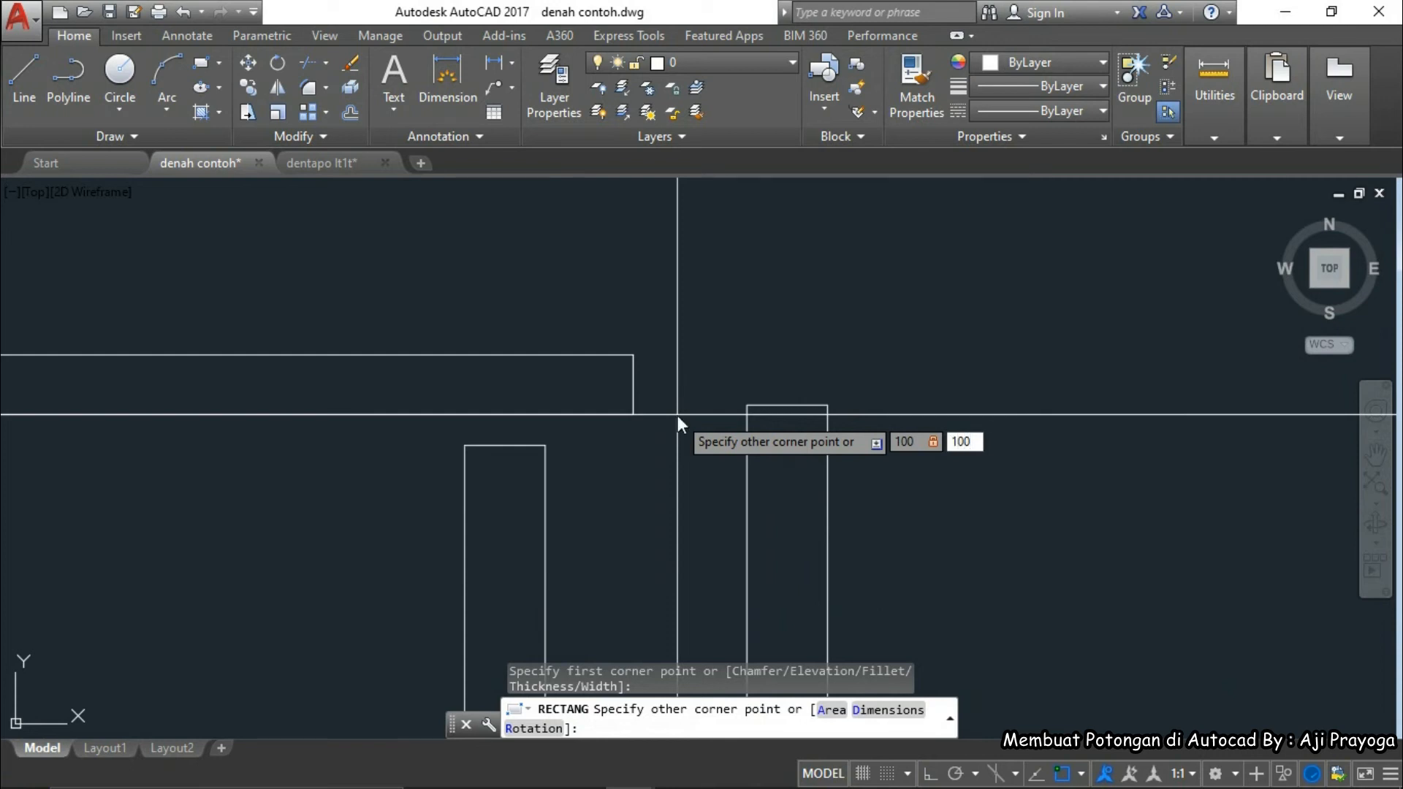
{"action": "key", "text": "Return"}
- Move the 100 x 100 square into the upper-left corner of the taller upright rectangle
{"action": "left_click", "coordinate": [617, 307]}
{"action": "left_click", "coordinate": [680, 365]}
{"action": "middle_click_drag", "start_coordinate": [674, 354], "coordinate": [663, 380]}
{"action": "type", "text": "m"}
{"action": "key", "text": "Return"}
{"action": "left_click", "coordinate": [626, 341]}
{"action": "key", "text": "Escape"}
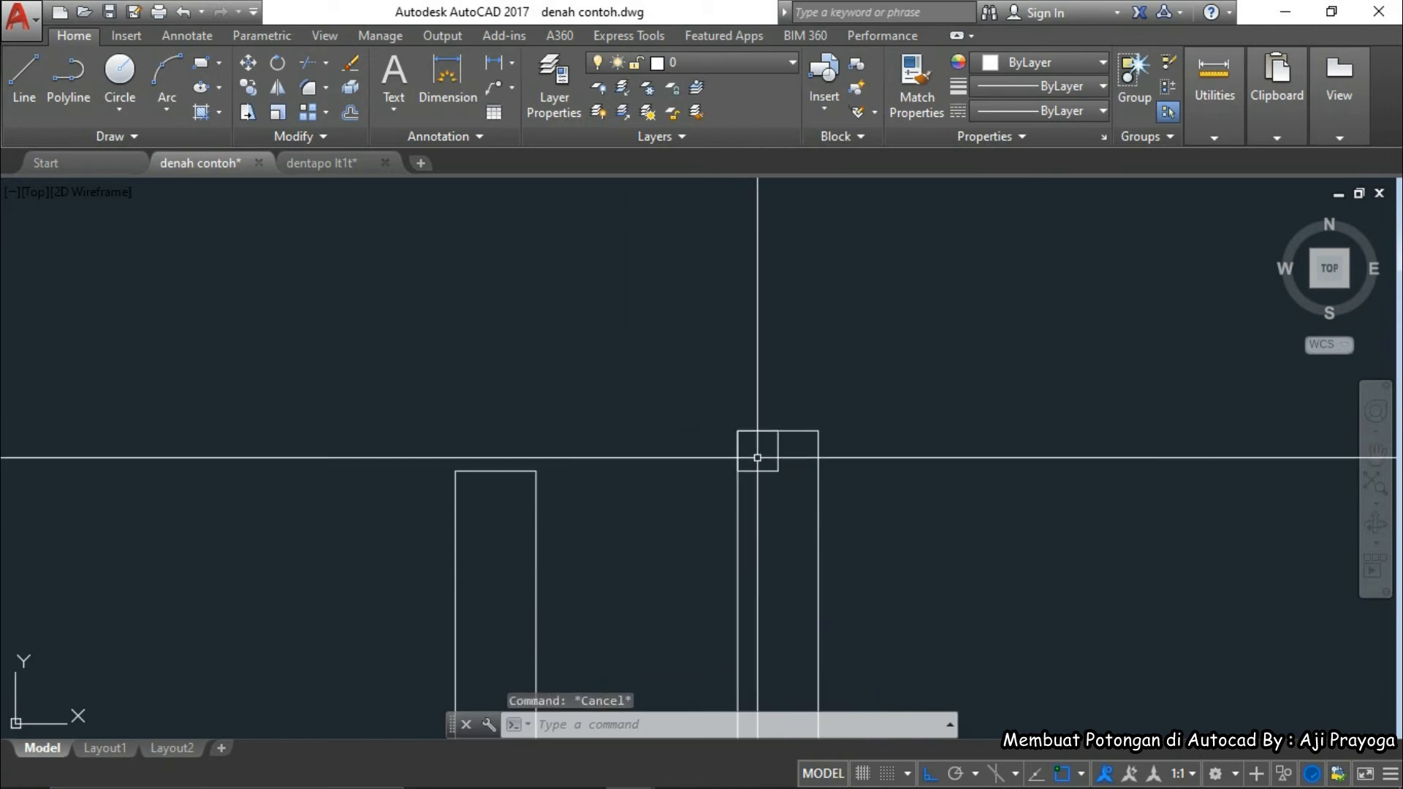
- Trim away the outer edges at the square to leave a stepped notch in the taller upright's upper-left corner
{"action": "middle_click_drag", "start_coordinate": [756, 459], "coordinate": [717, 411]}
{"action": "type", "text": "tr"}
{"action": "key", "text": "Return"}
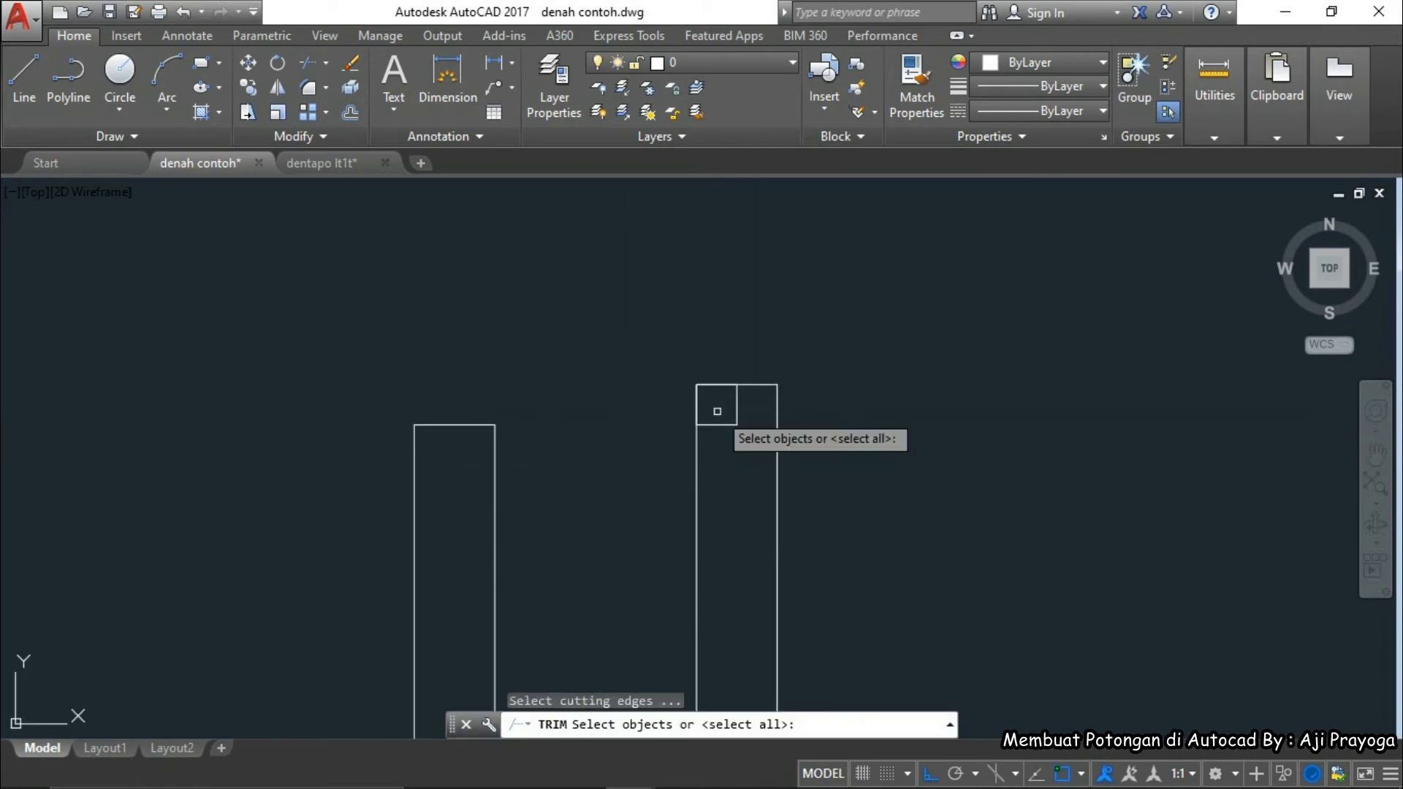
{"action": "key", "text": "Return"}
{"action": "left_click_drag", "start_coordinate": [717, 413], "coordinate": [644, 340]}
{"action": "key", "text": "Escape"}
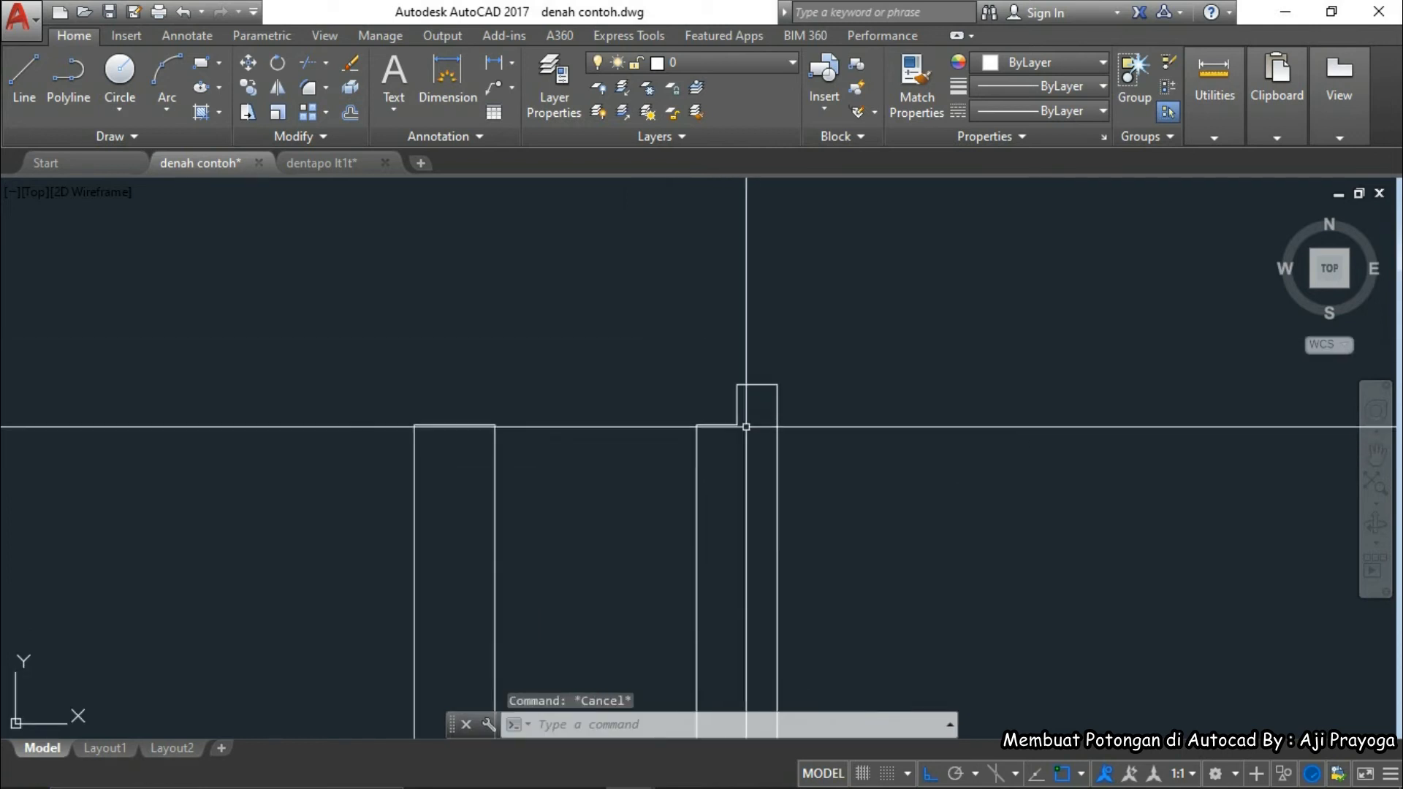
{"action": "middle_click_drag", "start_coordinate": [747, 447], "coordinate": [733, 454]}
{"action": "type", "text": "f"}
{"action": "key", "text": "Return"}
{"action": "left_click", "coordinate": [724, 416]}
{"action": "scroll", "coordinate": [825, 367], "scroll_direction": "down", "scroll_amount": 4}
{"action": "scroll", "coordinate": [731, 355], "scroll_direction": "up", "scroll_amount": 4}
{"action": "middle_click_drag", "start_coordinate": [731, 355], "coordinate": [739, 459]}
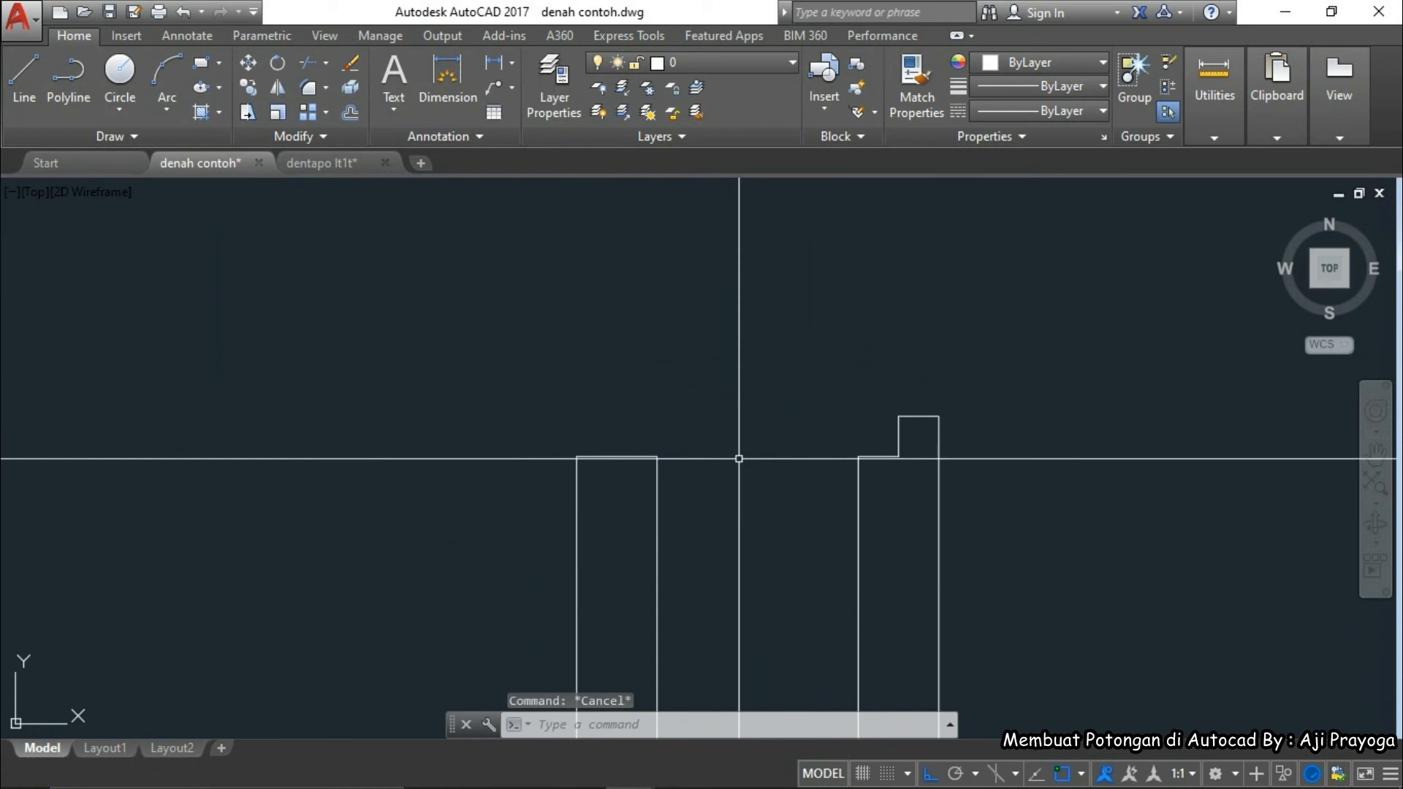
- Draw a cover rectangle from the midpoint of the left upright's top edge to the upper corner of the right upright's notch
{"action": "key", "text": "Return"}
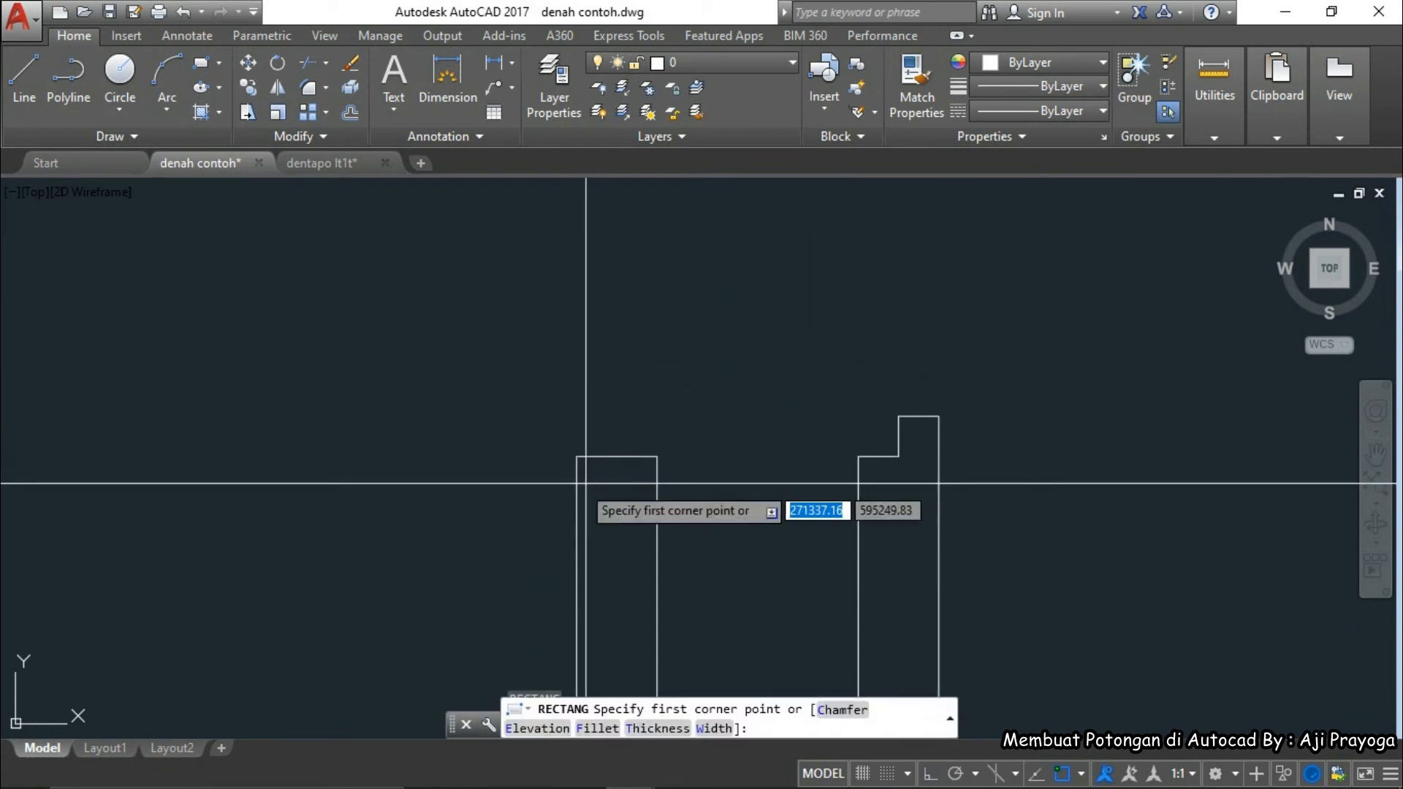
{"action": "left_click", "coordinate": [618, 456]}
{"action": "key", "text": "Escape"}
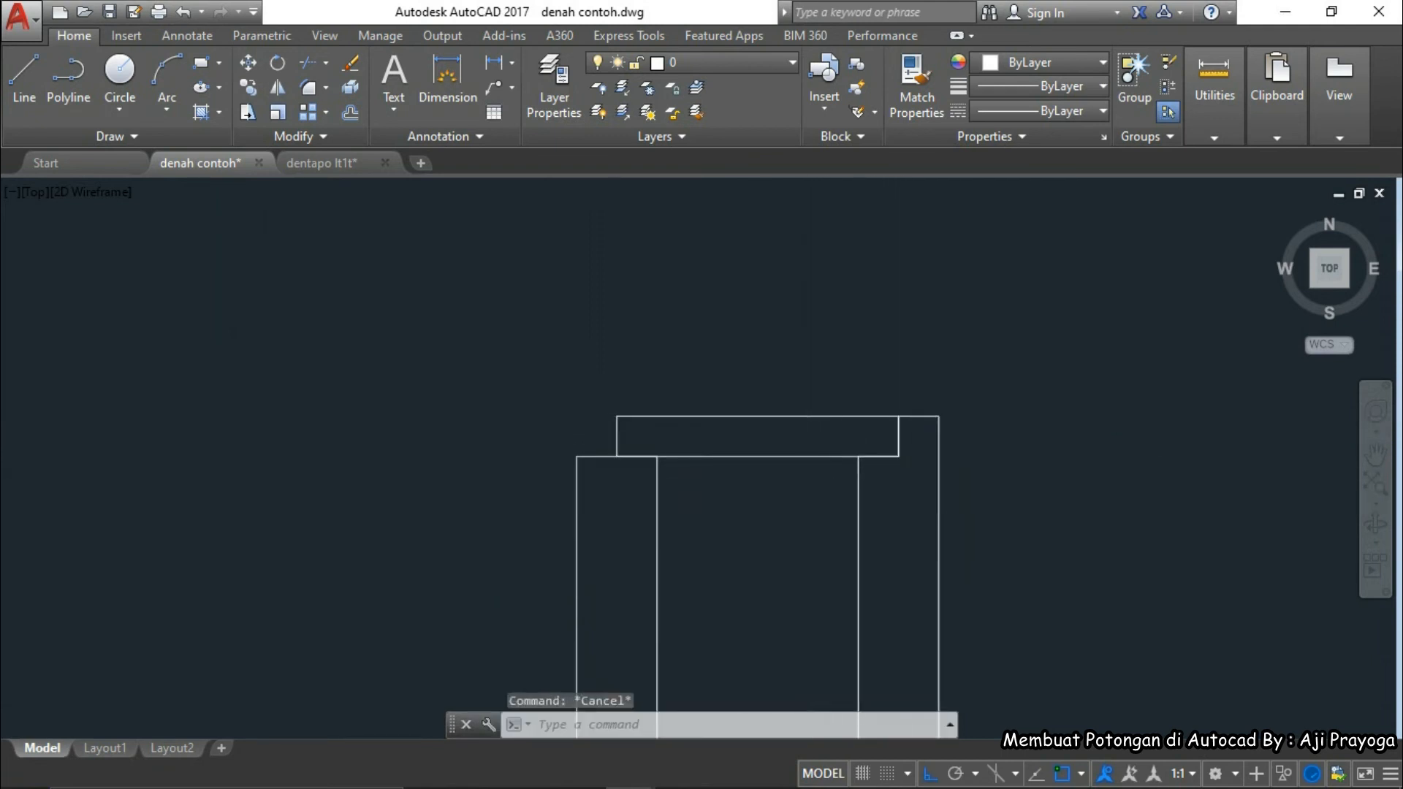
- Copy the cover rectangle down so its lower-right corner meets the bottom inner corner of the right upright
{"action": "scroll", "coordinate": [752, 511], "scroll_direction": "down", "scroll_amount": 2}
{"action": "left_click", "coordinate": [732, 362]}
{"action": "middle_click_drag", "start_coordinate": [730, 441], "coordinate": [730, 486]}
{"action": "type", "text": "co"}
{"action": "key", "text": "Return"}
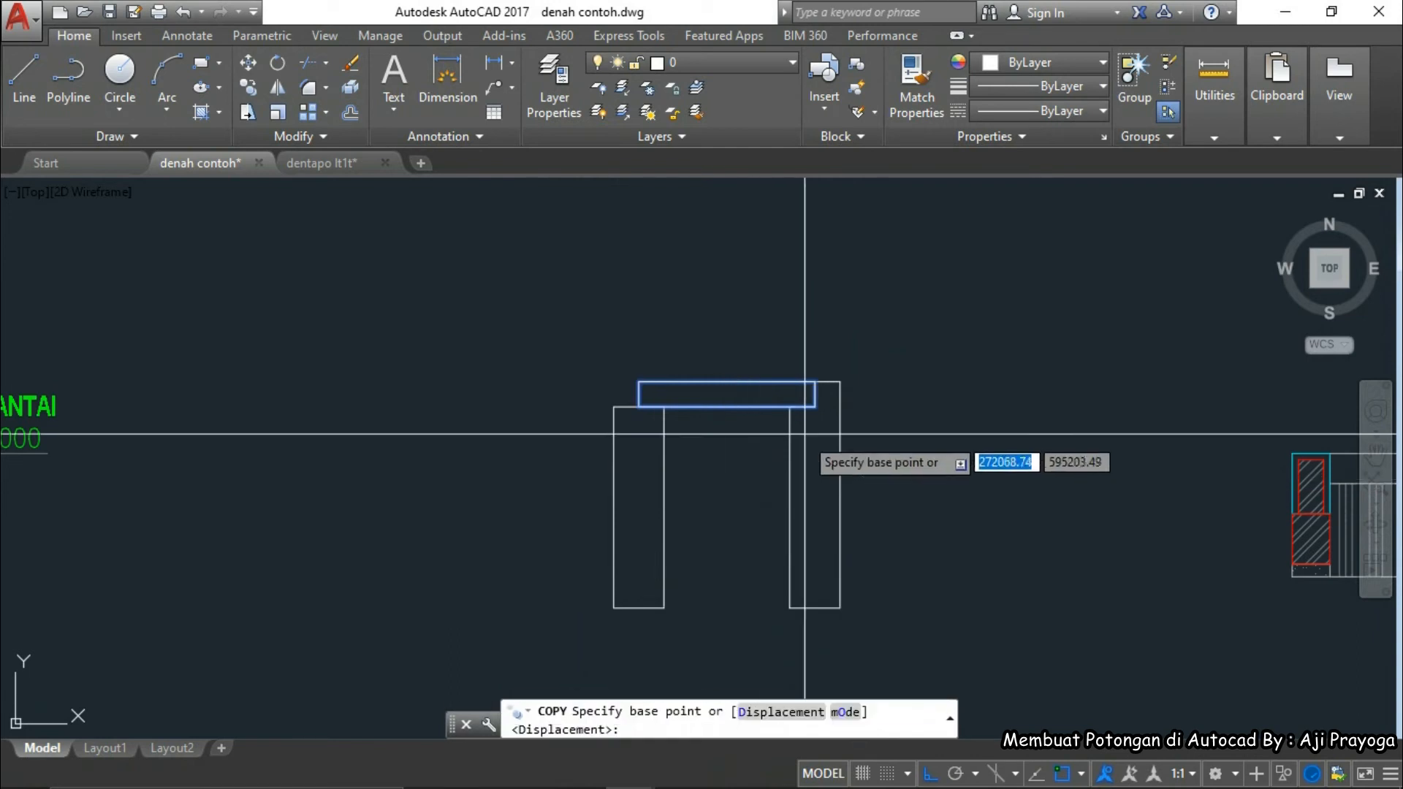
{"action": "left_click", "coordinate": [813, 407]}
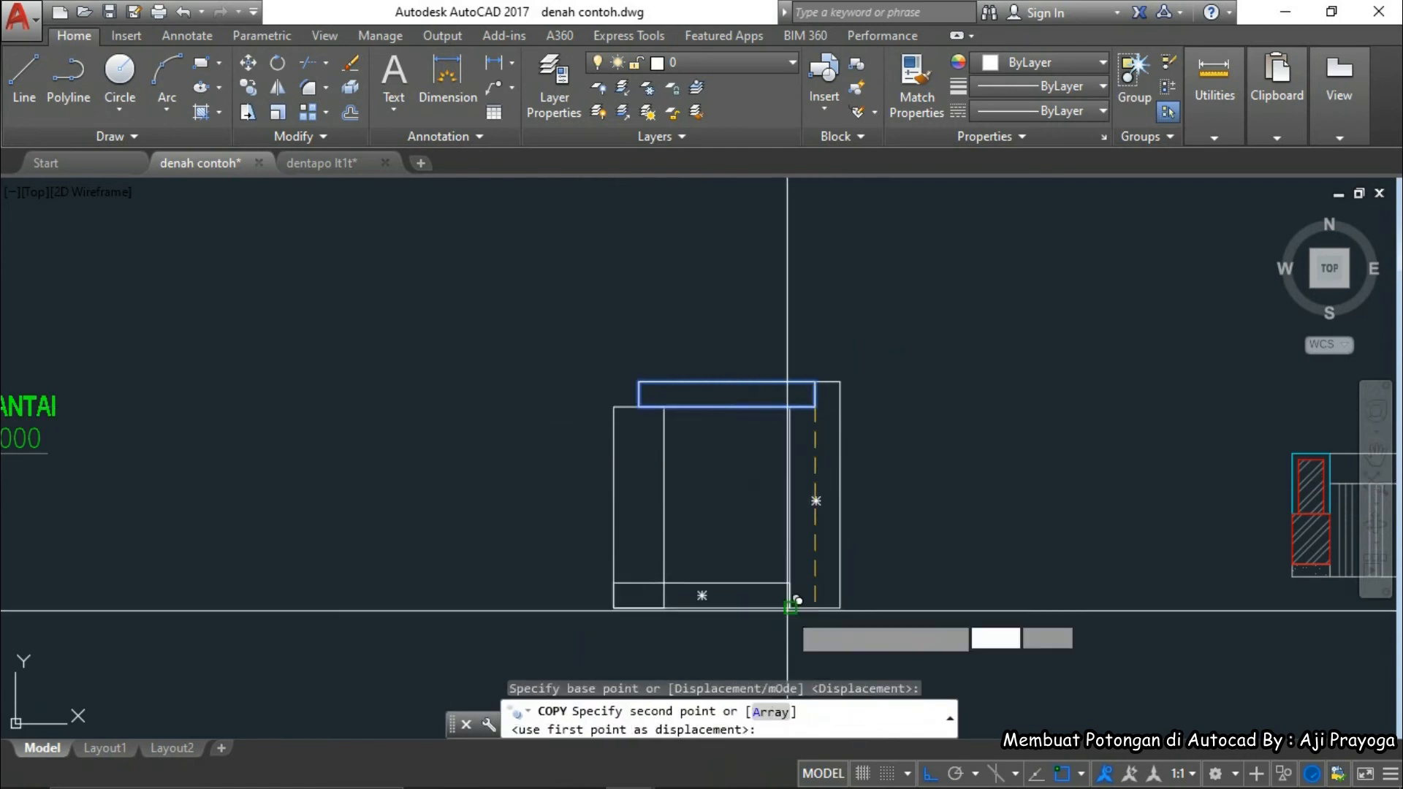
{"action": "left_click", "coordinate": [789, 608]}
{"action": "key", "text": "Escape"}
- Stretch the left edge of the bottom rectangle to the inner face of the left upright
{"action": "middle_click_drag", "start_coordinate": [736, 608], "coordinate": [708, 436]}
{"action": "left_click", "coordinate": [570, 461]}
{"action": "left_click", "coordinate": [786, 398]}
{"action": "left_click", "coordinate": [585, 424]}
{"action": "left_click", "coordinate": [635, 424]}
{"action": "key", "text": "Escape"}
{"action": "scroll", "coordinate": [643, 558], "scroll_direction": "down", "scroll_amount": 2}
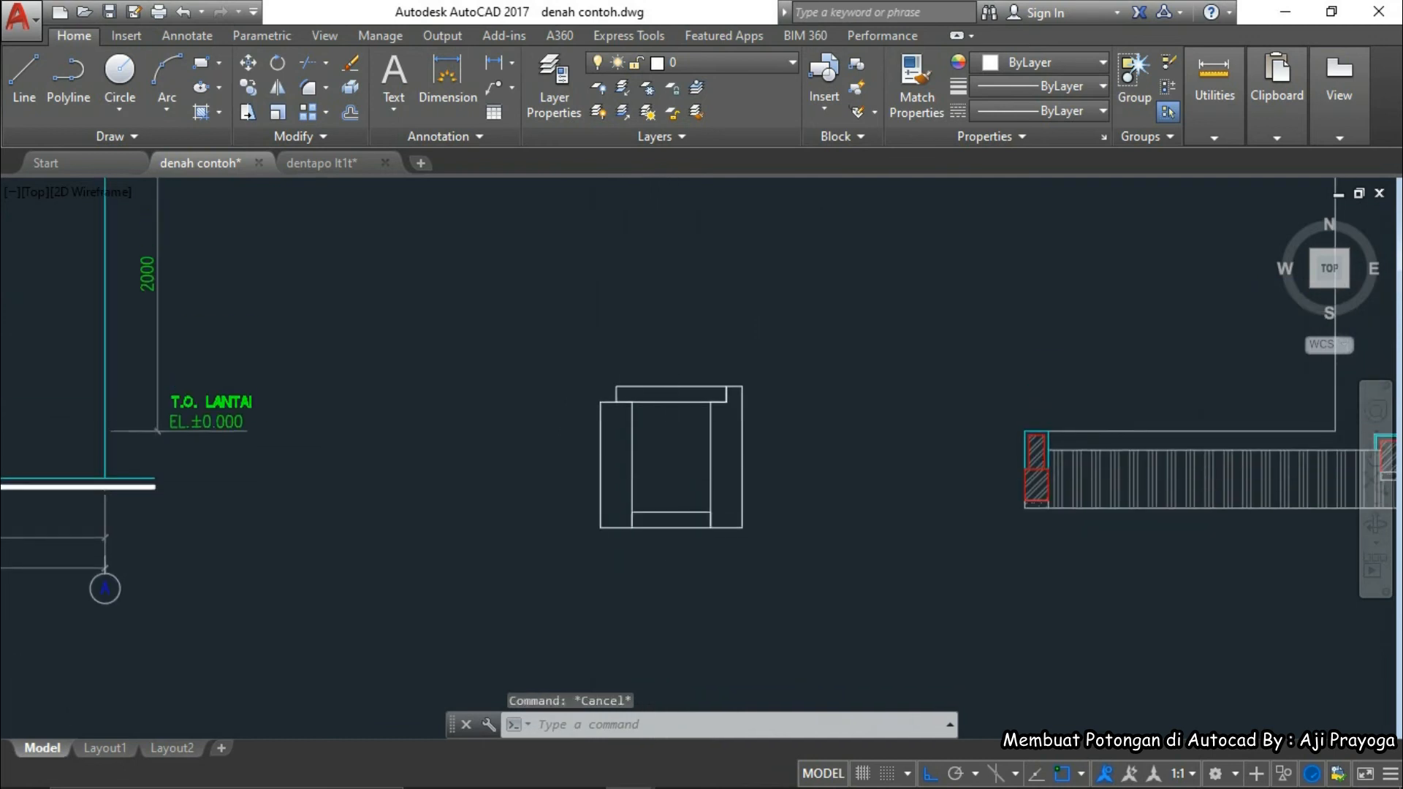
- Draw a horizontal line outward to the left from the cover rectangle's upper-left corner
{"action": "scroll", "coordinate": [660, 463], "scroll_direction": "up", "scroll_amount": 2}
{"action": "type", "text": "l"}
{"action": "key", "text": "Return"}
{"action": "scroll", "coordinate": [670, 415], "scroll_direction": "up", "scroll_amount": 4}
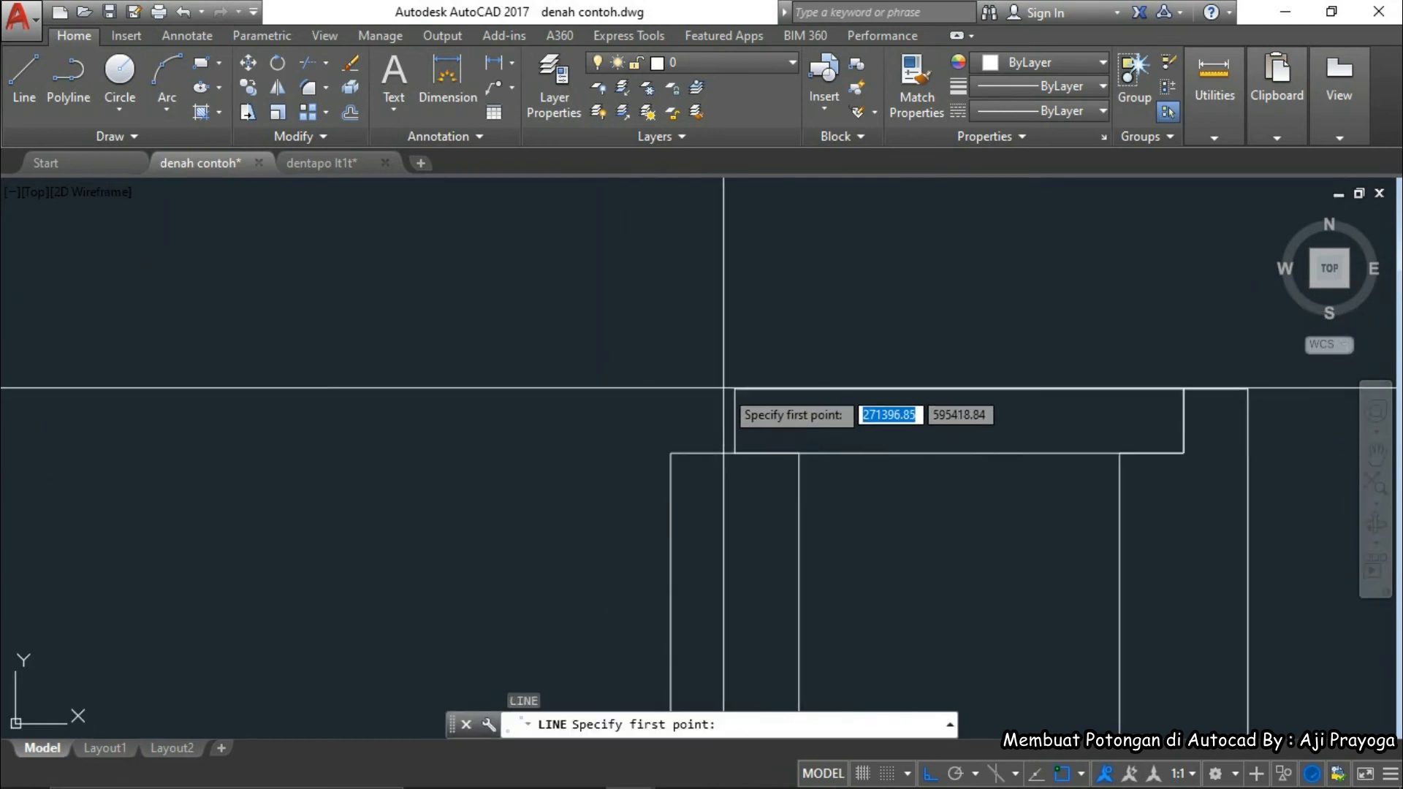
{"action": "left_click", "coordinate": [735, 389]}
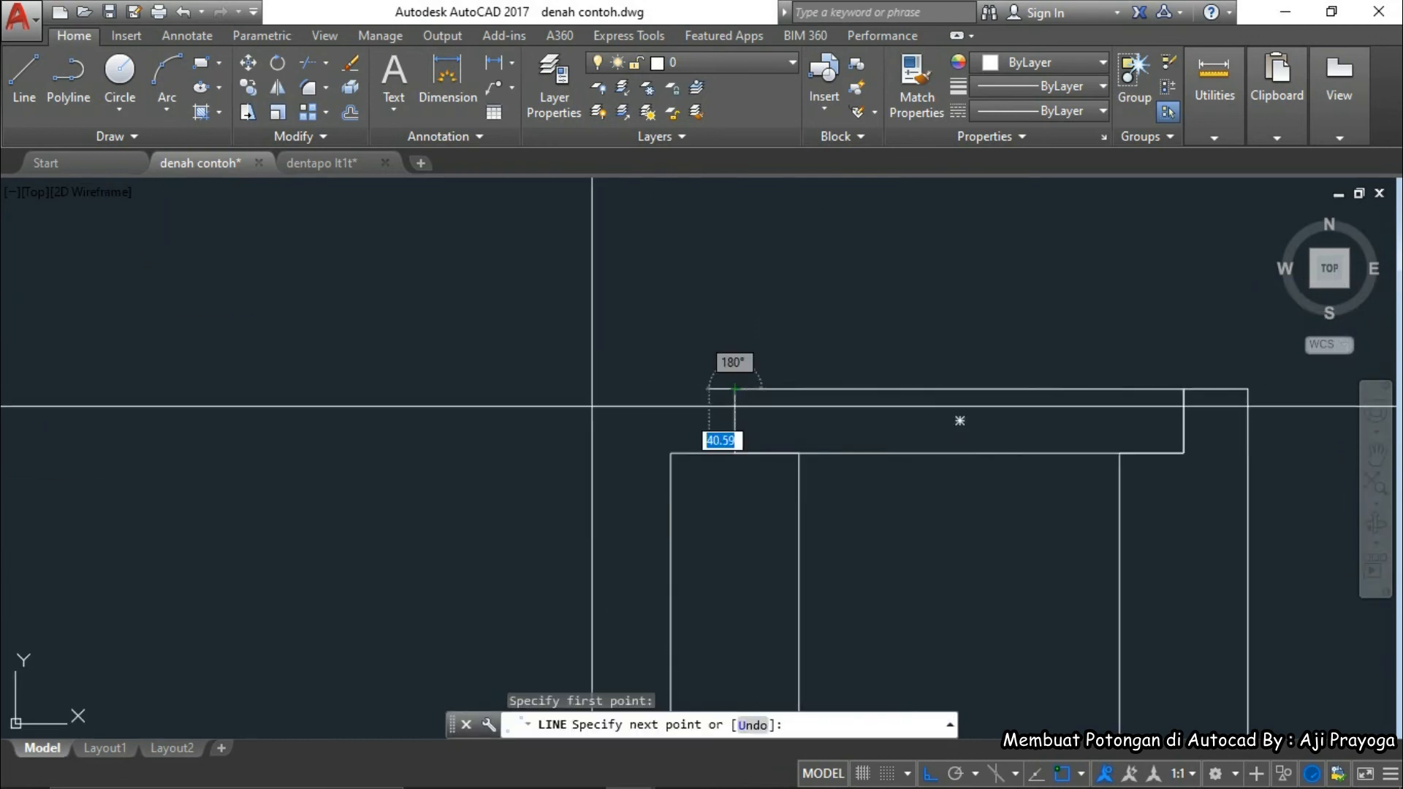
{"action": "left_click", "coordinate": [313, 428]}
{"action": "key", "text": "Escape"}
- Offset the new horizontal line downward by 20
{"action": "middle_click_drag", "start_coordinate": [364, 463], "coordinate": [435, 445]}
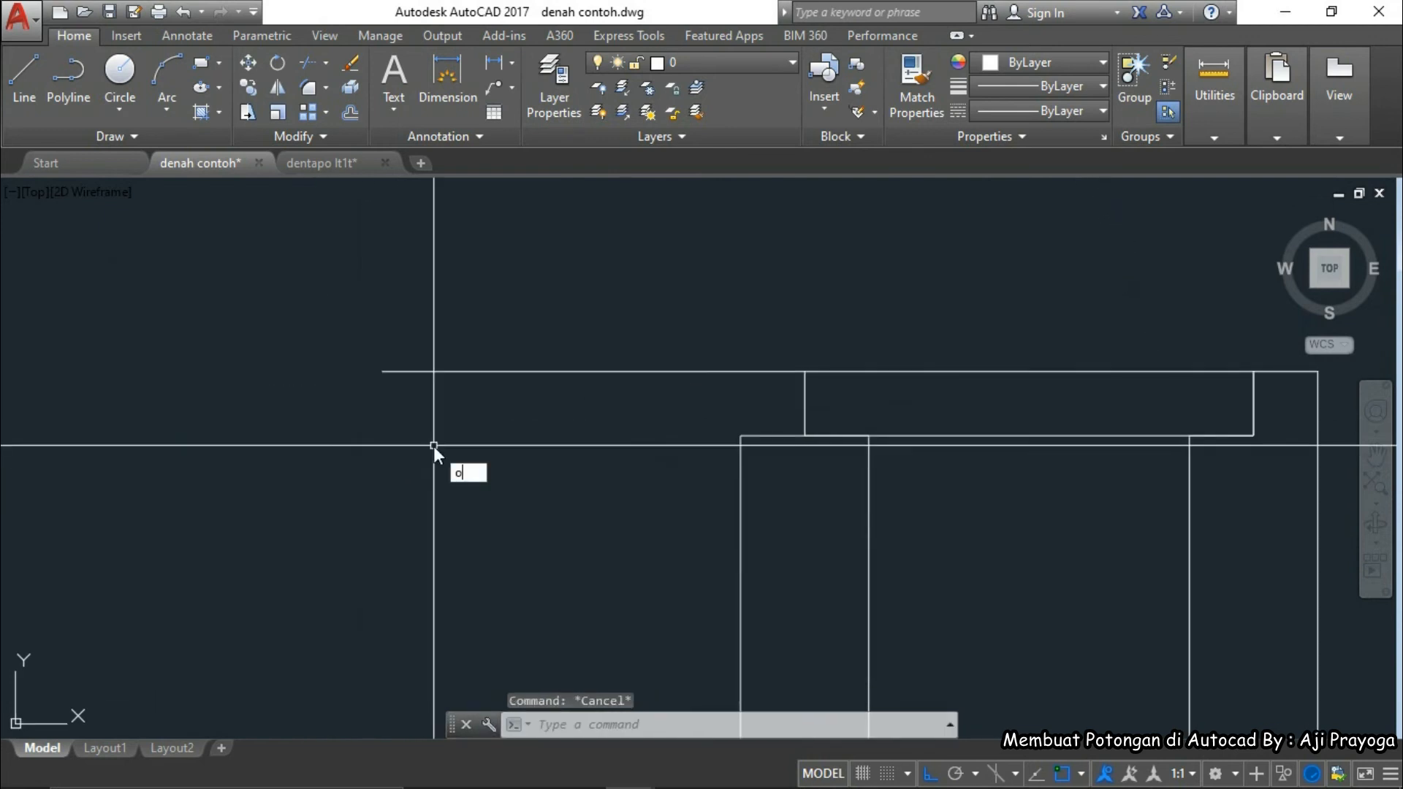
{"action": "key", "text": "Return"}
{"action": "type", "text": "10"}
{"action": "key", "text": "BackSpace"}
{"action": "key", "text": "BackSpace"}
{"action": "type", "text": "20"}
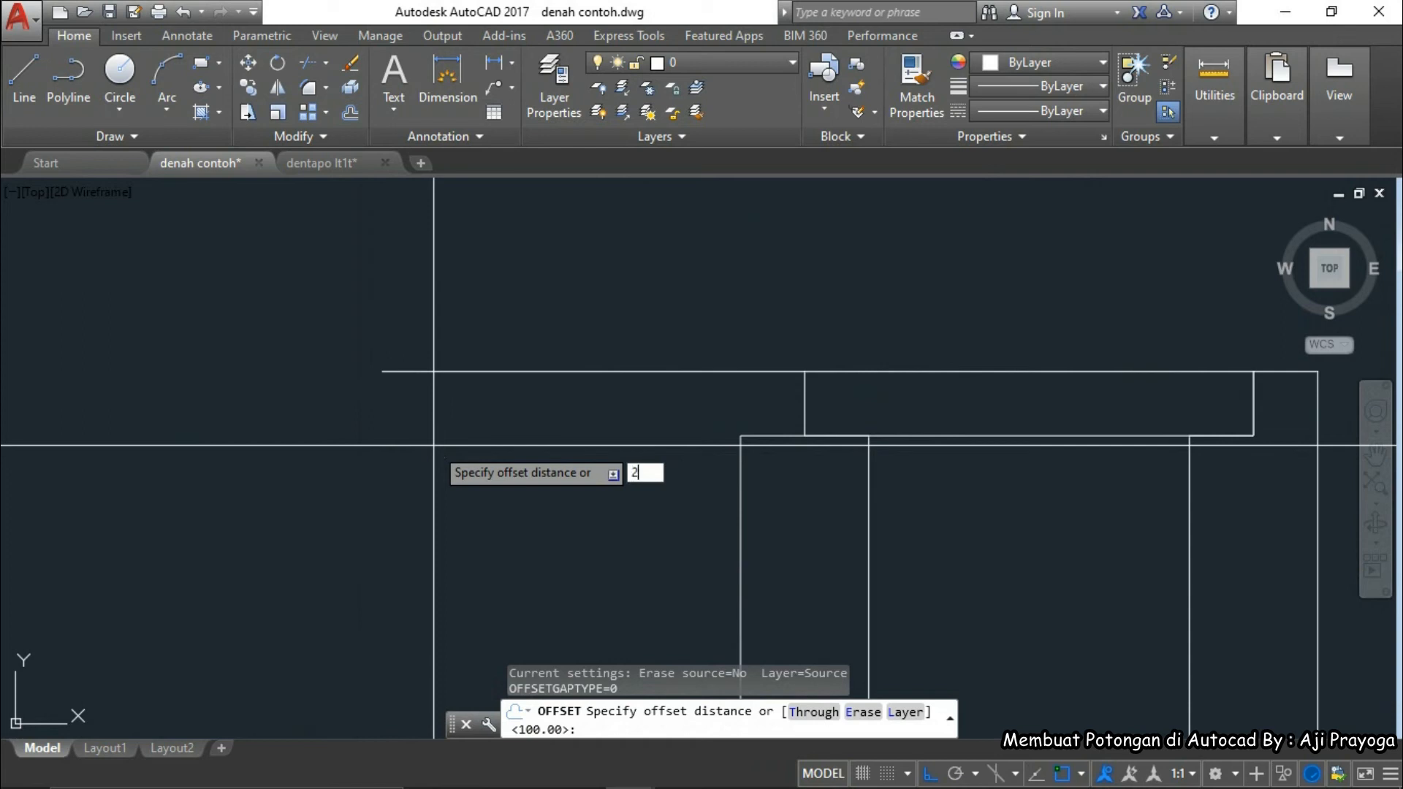
{"action": "key", "text": "Return"}
{"action": "left_click", "coordinate": [455, 371]}
{"action": "left_click", "coordinate": [453, 459]}
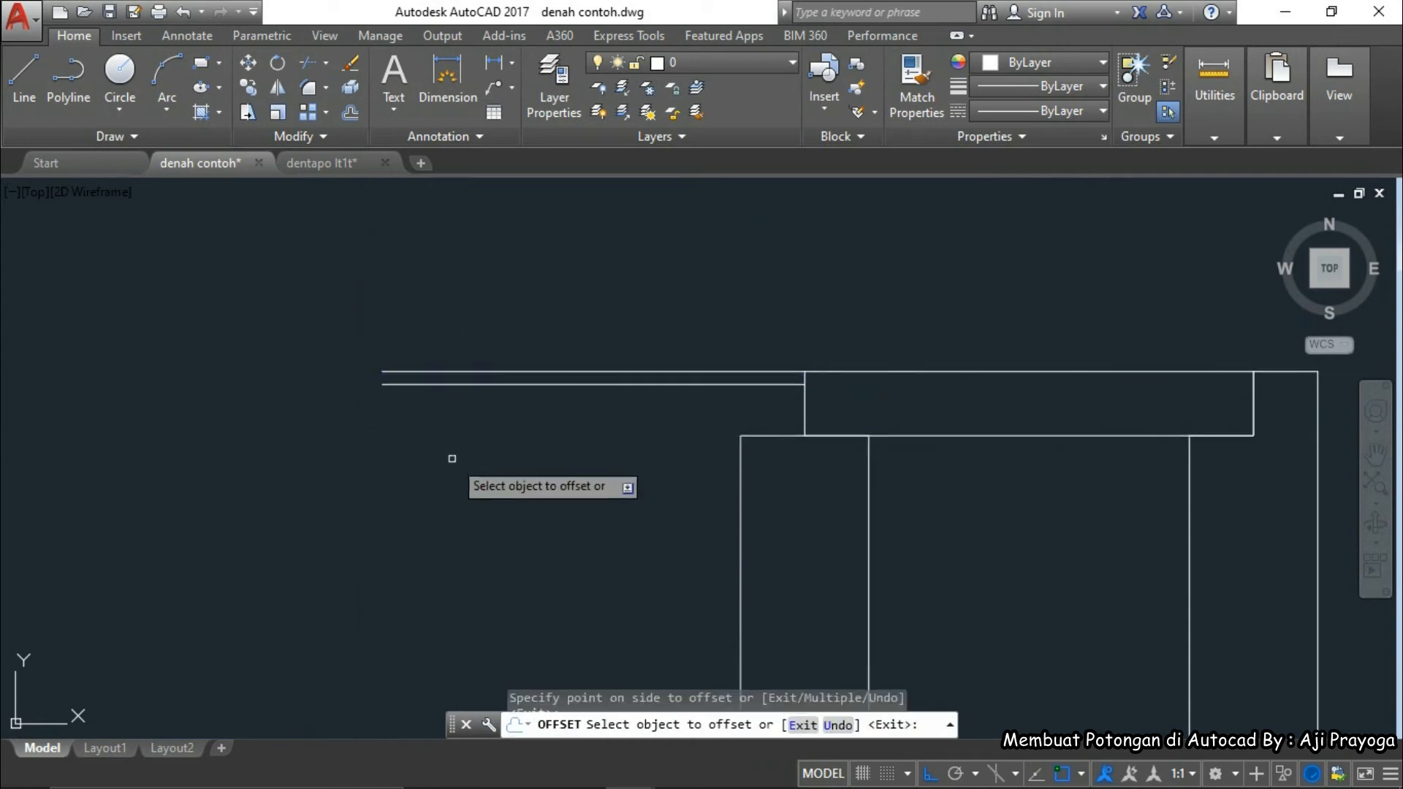
{"action": "key", "text": "Escape"}
- Offset the second horizontal line downward by 50
{"action": "type", "text": "o"}
{"action": "key", "text": "Return"}
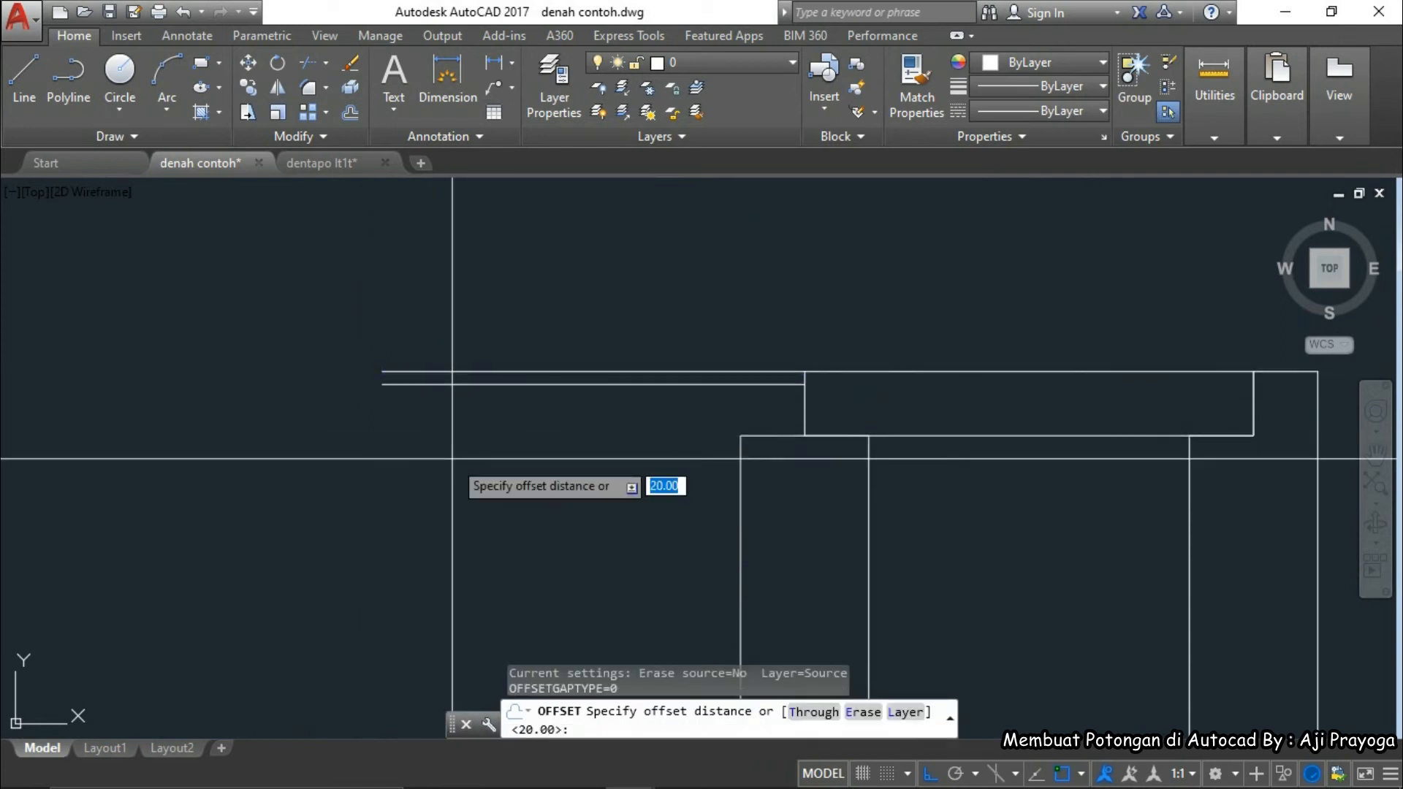
{"action": "key", "text": "Return"}
{"action": "left_click", "coordinate": [442, 385]}
{"action": "left_click", "coordinate": [468, 461]}
{"action": "key", "text": "Escape"}
- Offset the lowest horizontal line downward by 70
{"action": "type", "text": "o"}
{"action": "key", "text": "Return"}
{"action": "type", "text": "70"}
{"action": "key", "text": "Return"}
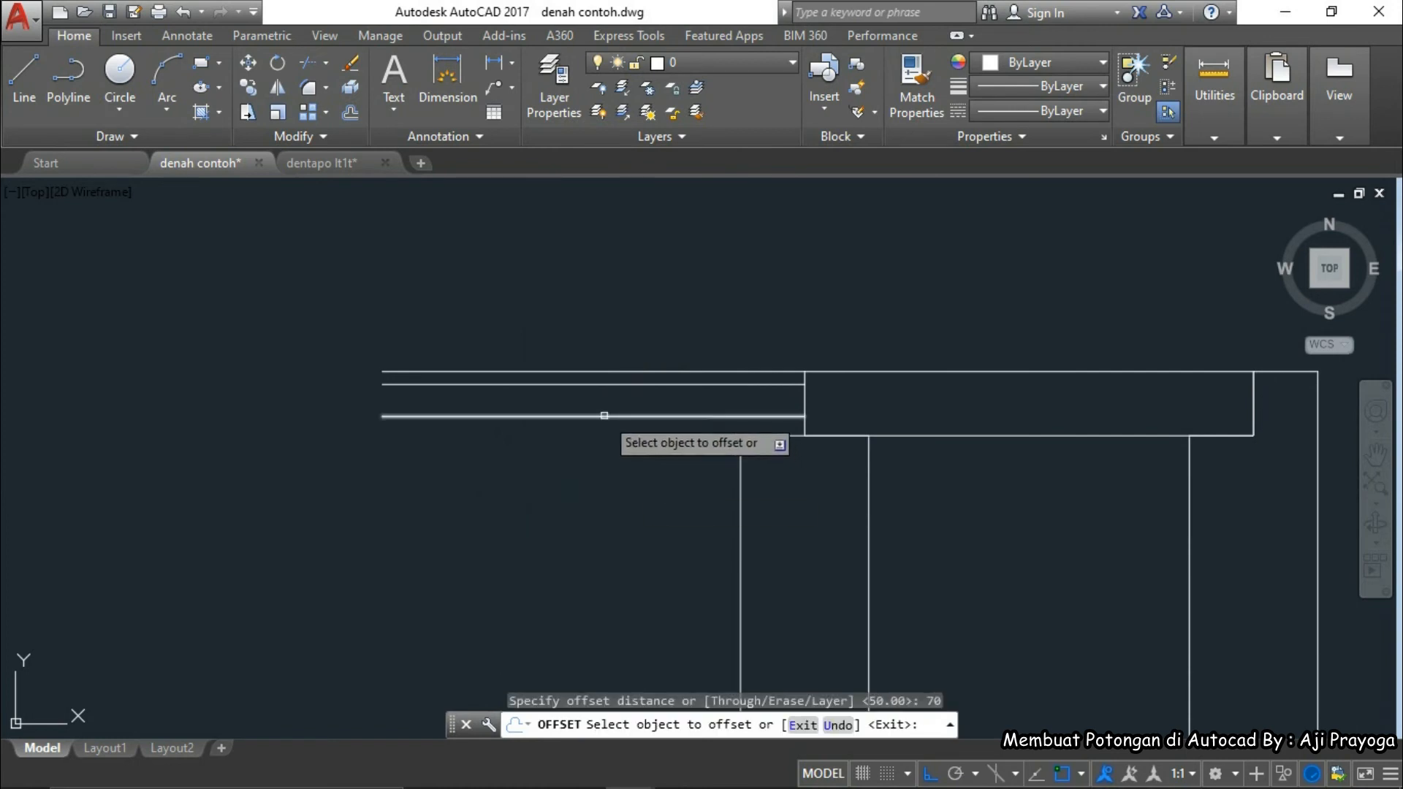
{"action": "left_click", "coordinate": [604, 416]}
{"action": "left_click", "coordinate": [614, 490]}
{"action": "key", "text": "Escape"}
- Trim the part of the lowest horizontal line that runs inside the left upright
{"action": "middle_click_drag", "start_coordinate": [736, 511], "coordinate": [719, 516]}
{"action": "type", "text": "tr"}
{"action": "key", "text": "Return"}
{"action": "key", "text": "Return"}
{"action": "left_click", "coordinate": [753, 466]}
{"action": "key", "text": "Escape"}
- Draw a vertical line across the left ends of the horizontal layer lines, extending it below and above them
{"action": "scroll", "coordinate": [661, 517], "scroll_direction": "down", "scroll_amount": 2}
{"action": "type", "text": "l"}
{"action": "key", "text": "Return"}
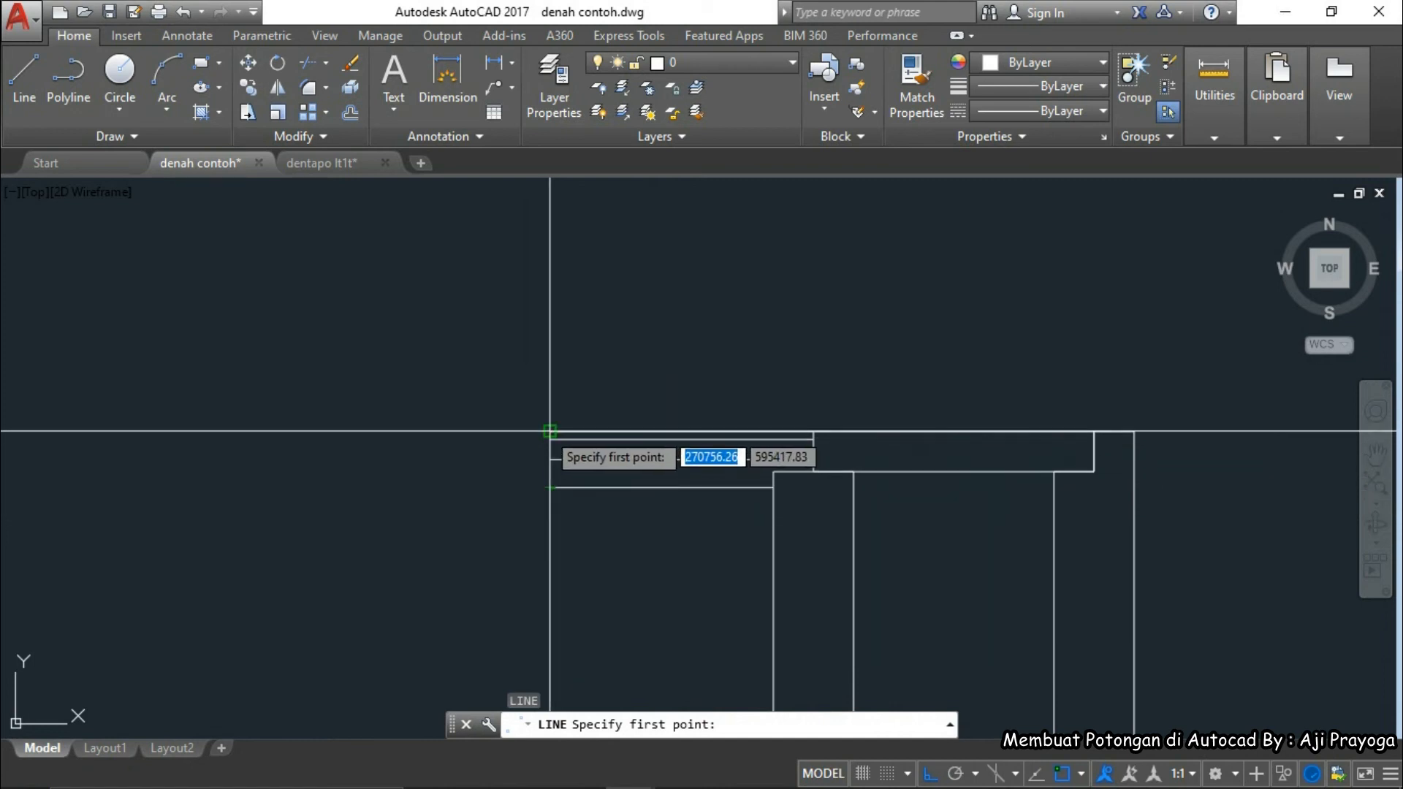
{"action": "left_click", "coordinate": [550, 579]}
{"action": "key", "text": "Escape"}
{"action": "left_click", "coordinate": [580, 551]}
{"action": "left_click", "coordinate": [511, 513]}
{"action": "left_click", "coordinate": [550, 431]}
{"action": "left_click", "coordinate": [549, 358]}
{"action": "key", "text": "Escape"}
{"action": "scroll", "coordinate": [715, 482], "scroll_direction": "down", "scroll_amount": 2}
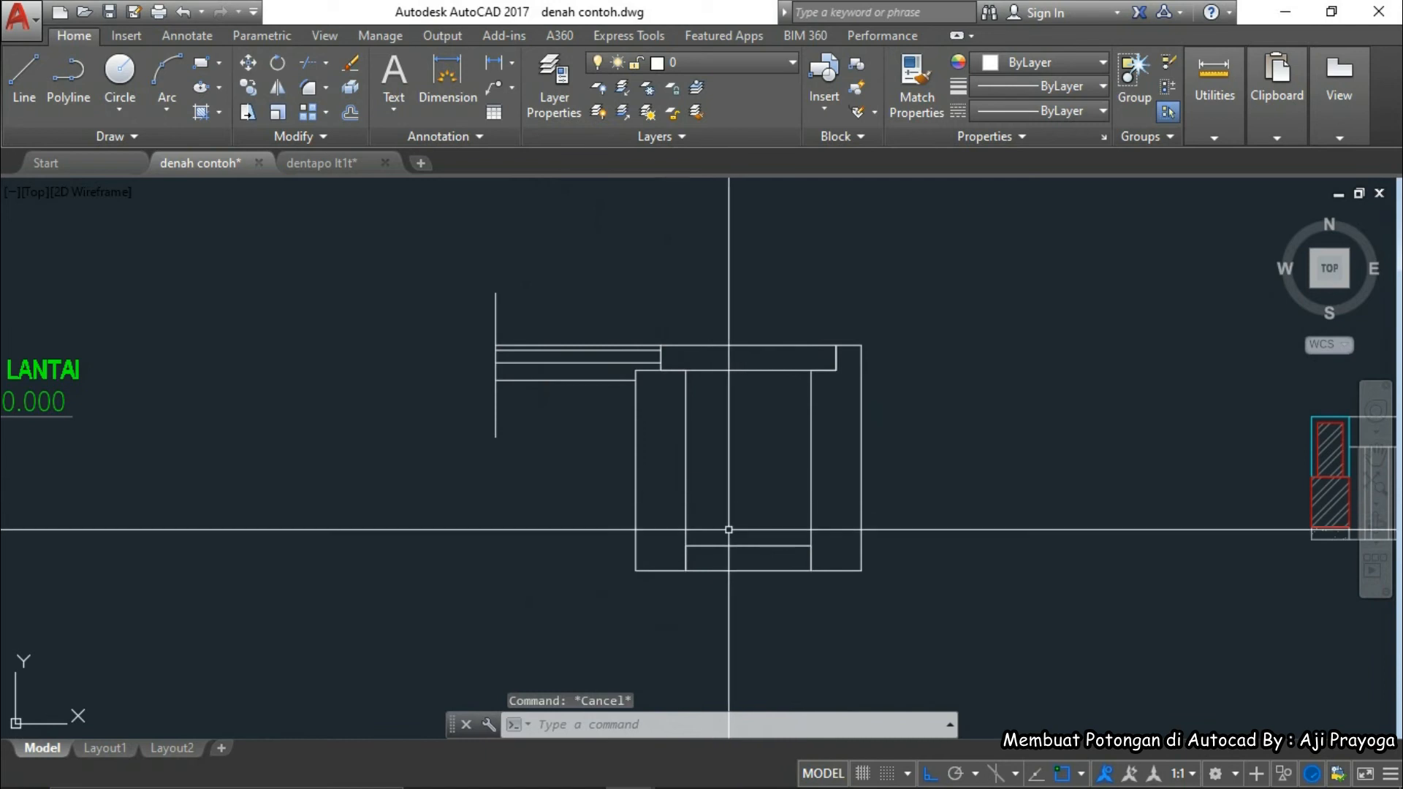
- Assign the channel outlines and adjoining horizontal lines to the Finshed layer and override their colour with light grey
{"action": "scroll", "coordinate": [644, 470], "scroll_direction": "down", "scroll_amount": 2}
{"action": "left_click", "coordinate": [880, 598]}
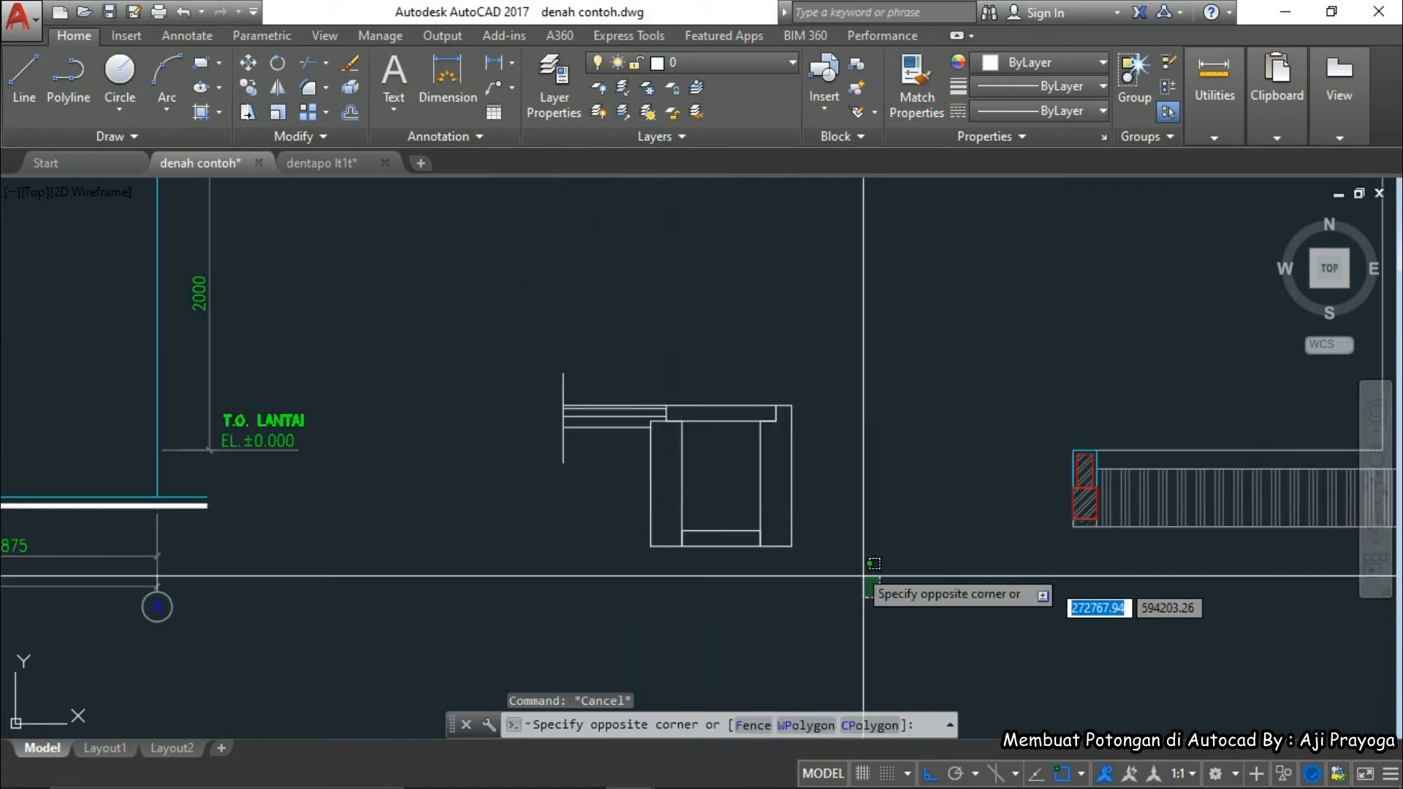
{"action": "left_click", "coordinate": [614, 345]}
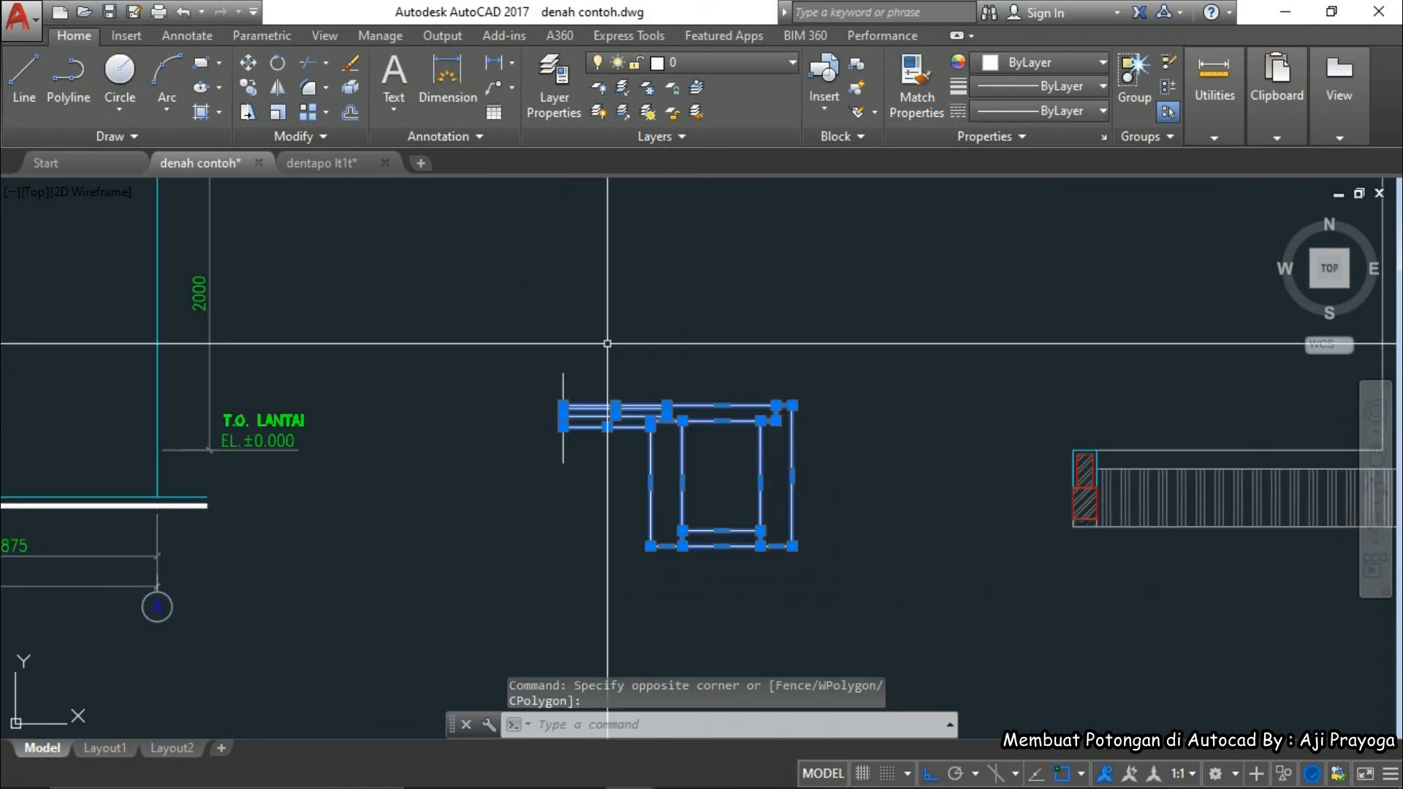
{"action": "left_click", "coordinate": [731, 64]}
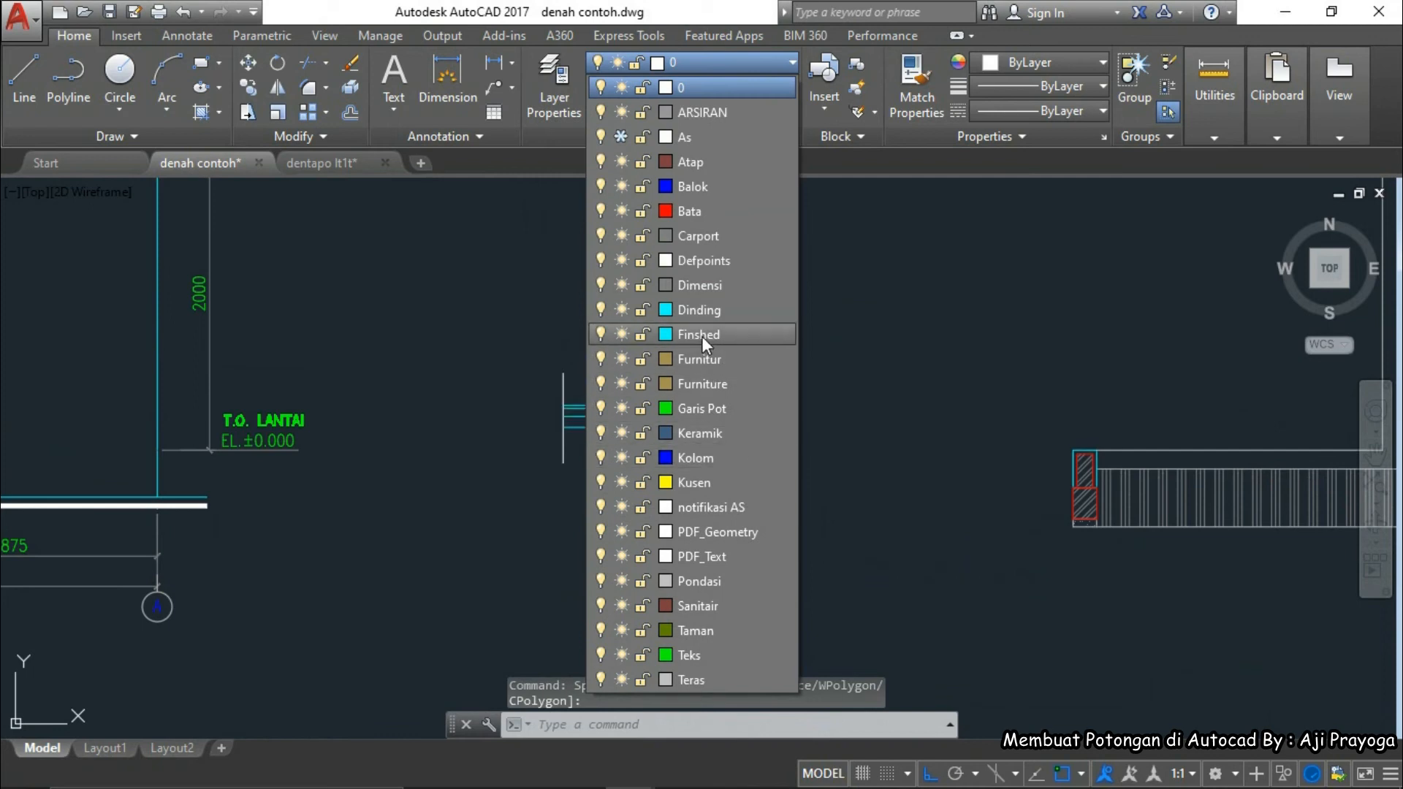
{"action": "left_click", "coordinate": [701, 336]}
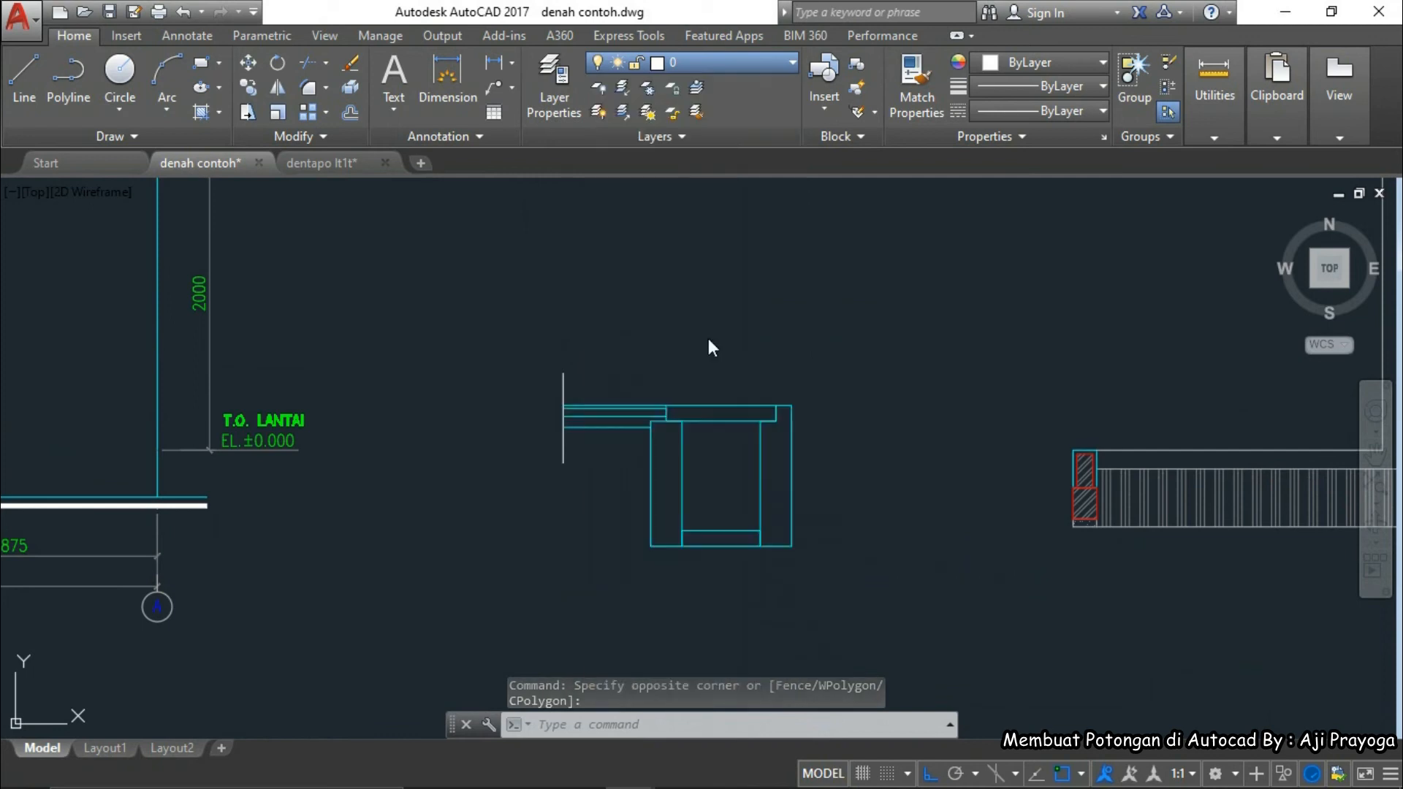
{"action": "left_click", "coordinate": [1045, 66]}
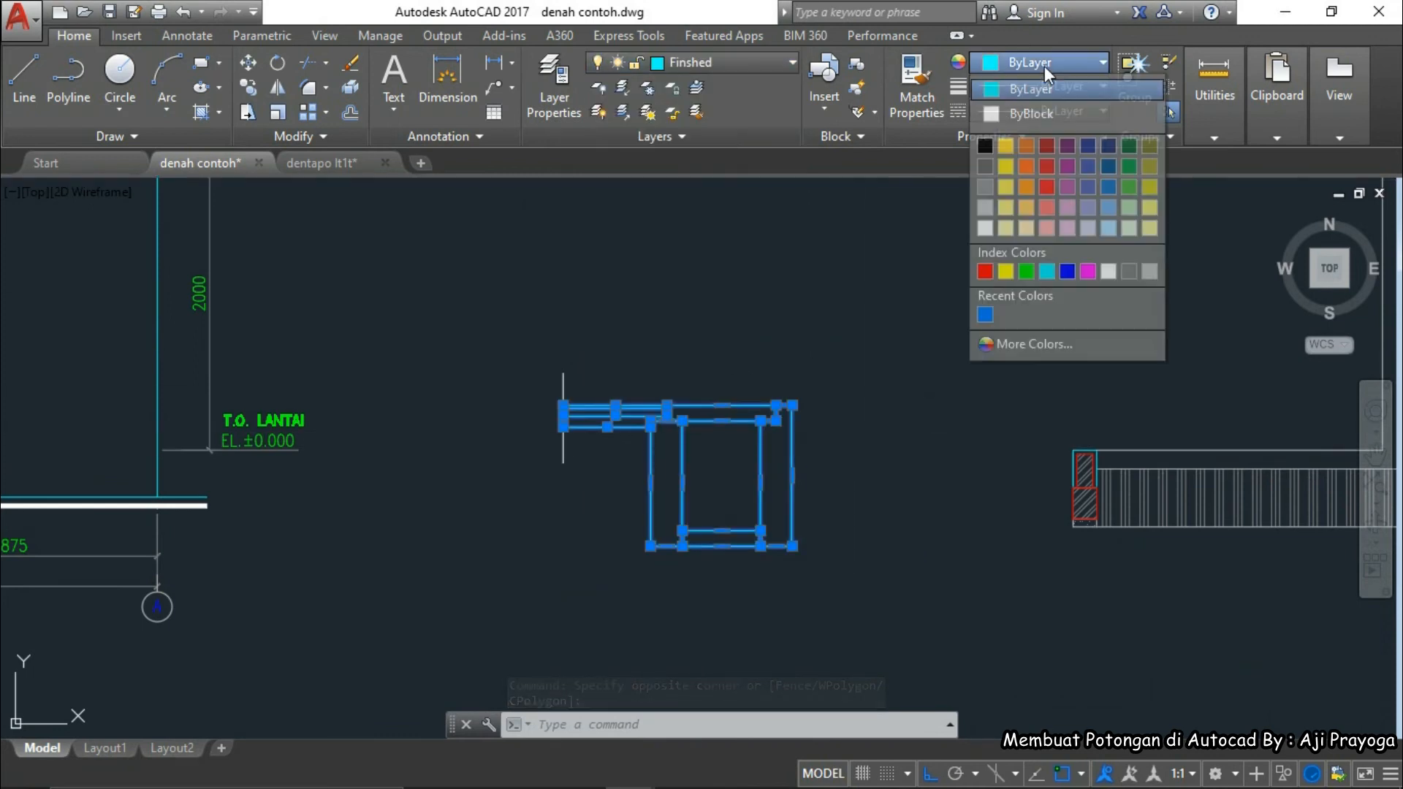
{"action": "left_click", "coordinate": [1149, 272]}
{"action": "key", "text": "Escape"}
- Hatch both channel uprights with the AR-SAND pattern
{"action": "scroll", "coordinate": [680, 460], "scroll_direction": "up", "scroll_amount": 4}
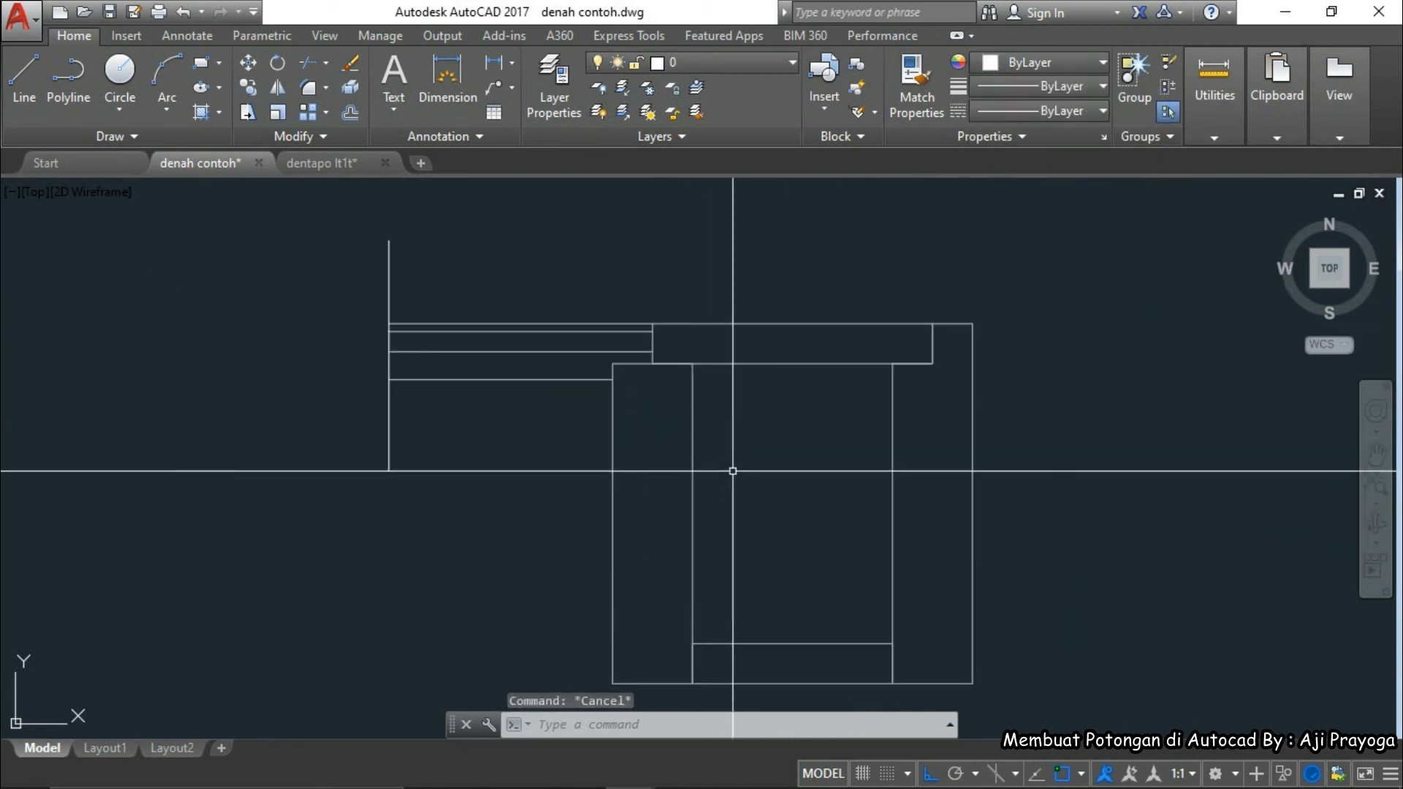
{"action": "middle_click_drag", "start_coordinate": [733, 471], "coordinate": [749, 516]}
{"action": "key", "text": "Return"}
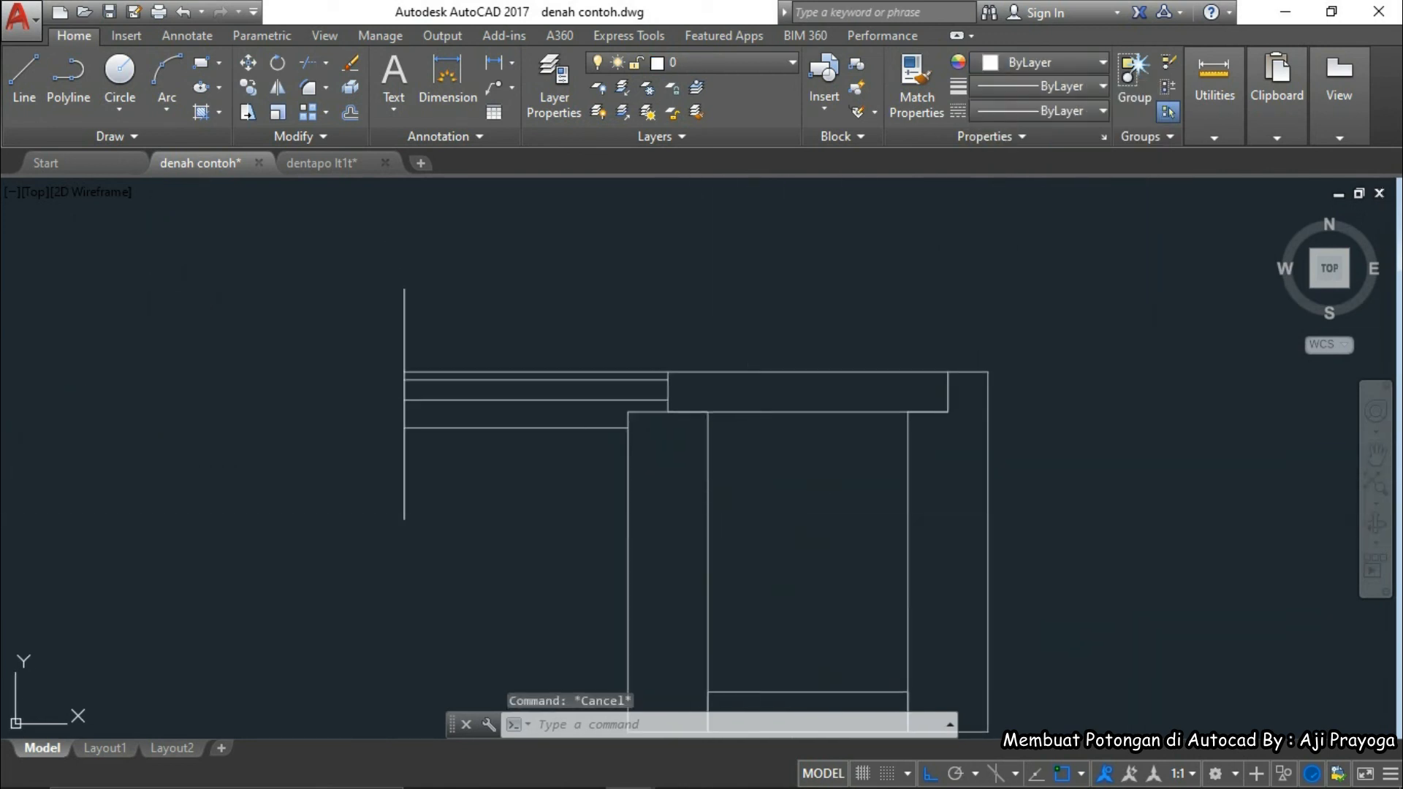
{"action": "scroll", "coordinate": [752, 511], "scroll_direction": "down", "scroll_amount": 3}
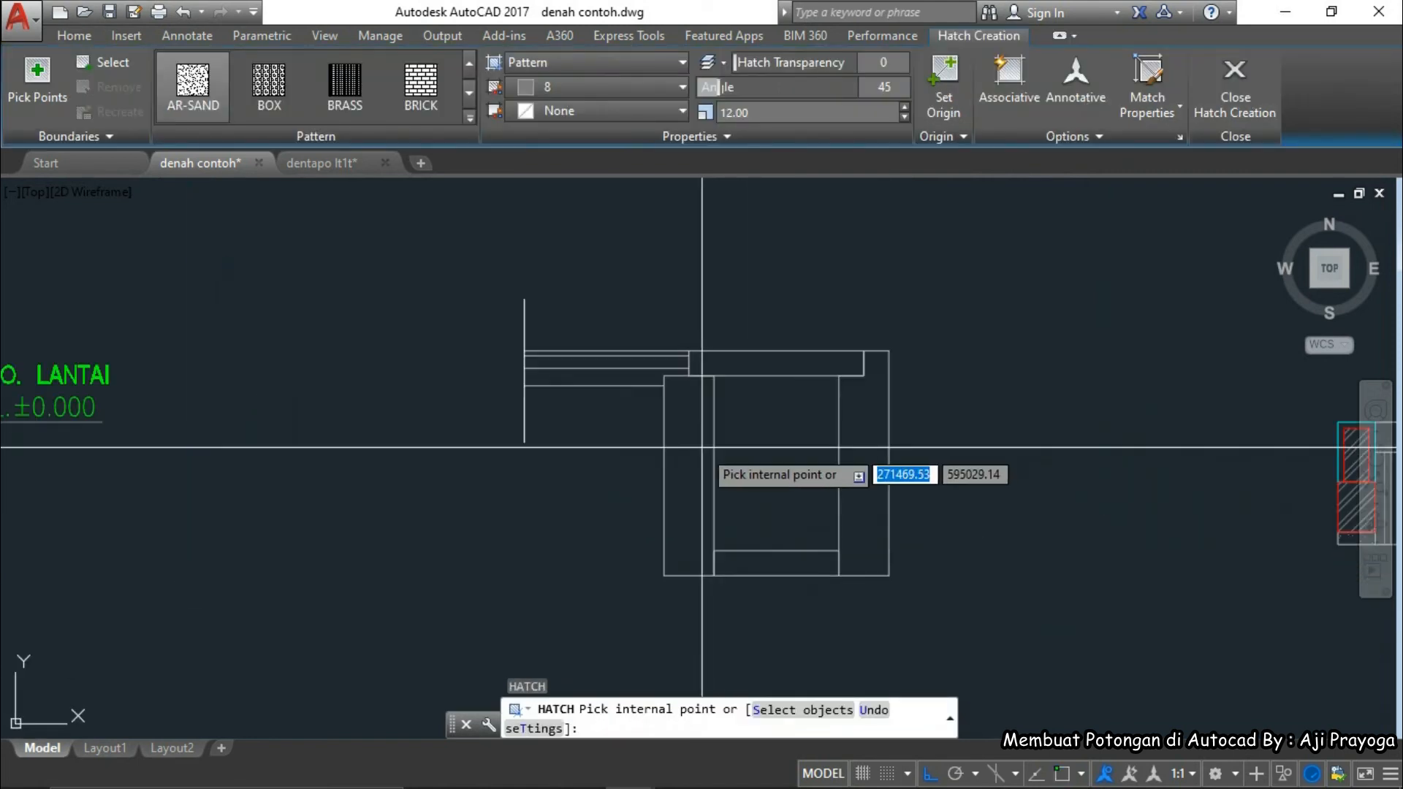
{"action": "left_click", "coordinate": [676, 471]}
{"action": "left_click", "coordinate": [850, 471]}
{"action": "key", "text": "Return"}
{"action": "type", "text": "ma"}
{"action": "key", "text": "Return"}
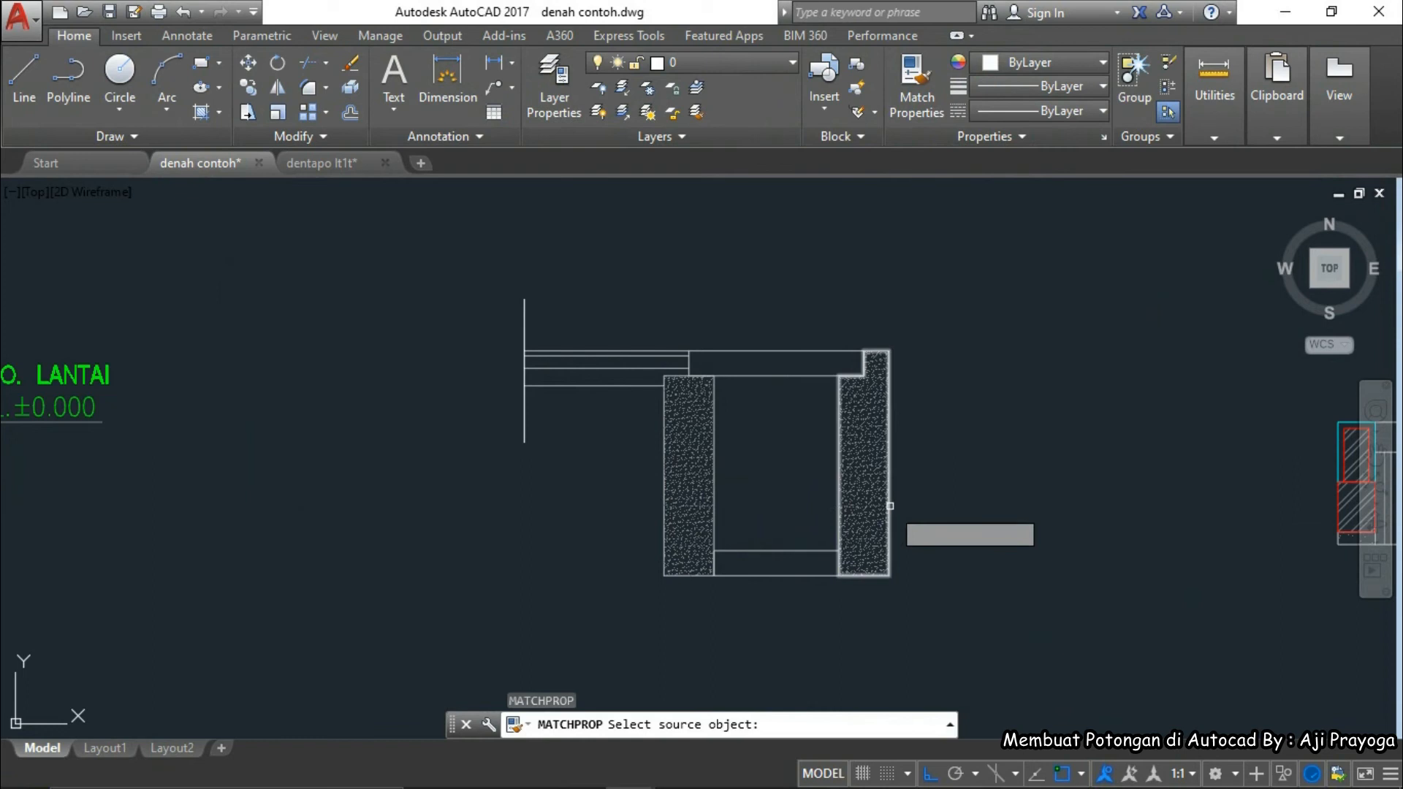
{"action": "scroll", "coordinate": [808, 558], "scroll_direction": "down", "scroll_amount": 3}
{"action": "scroll", "coordinate": [783, 557], "scroll_direction": "down", "scroll_amount": 3}
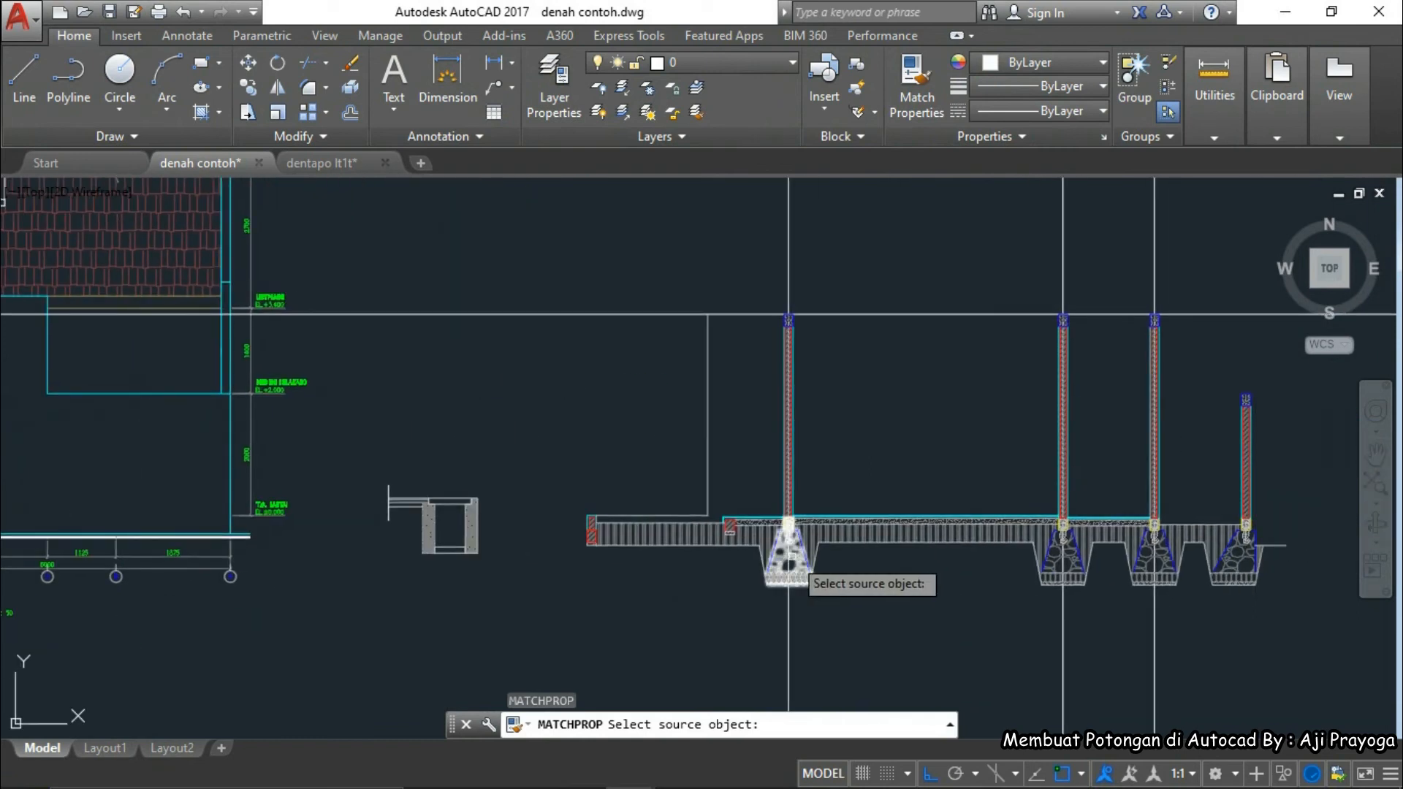
{"action": "key", "text": "Escape"}
- Change the hatch pattern of both channel uprights to GRAVEL
{"action": "scroll", "coordinate": [527, 544], "scroll_direction": "up", "scroll_amount": 4}
{"action": "middle_click_drag", "start_coordinate": [527, 544], "coordinate": [649, 508]}
{"action": "left_click", "coordinate": [662, 491]}
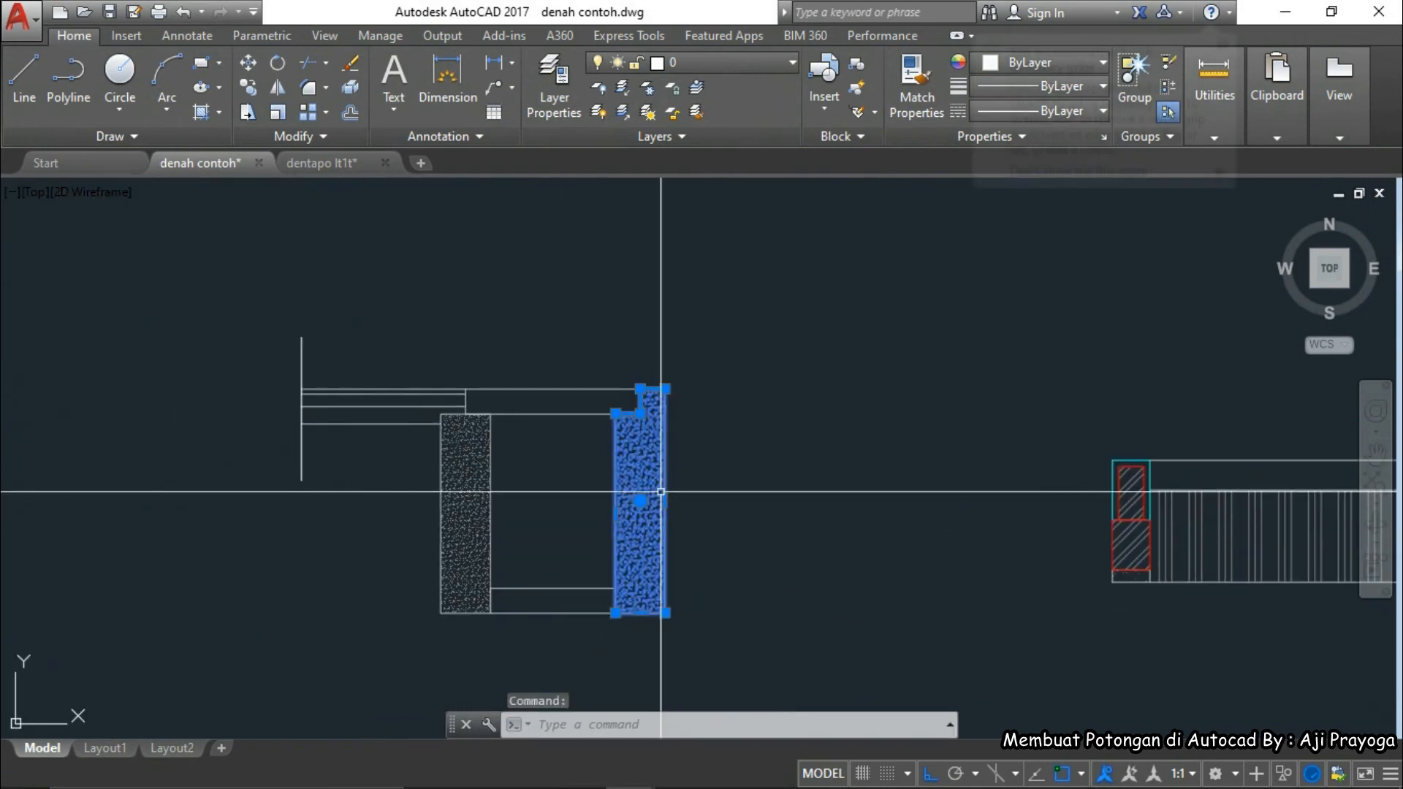
{"action": "left_click", "coordinate": [462, 497]}
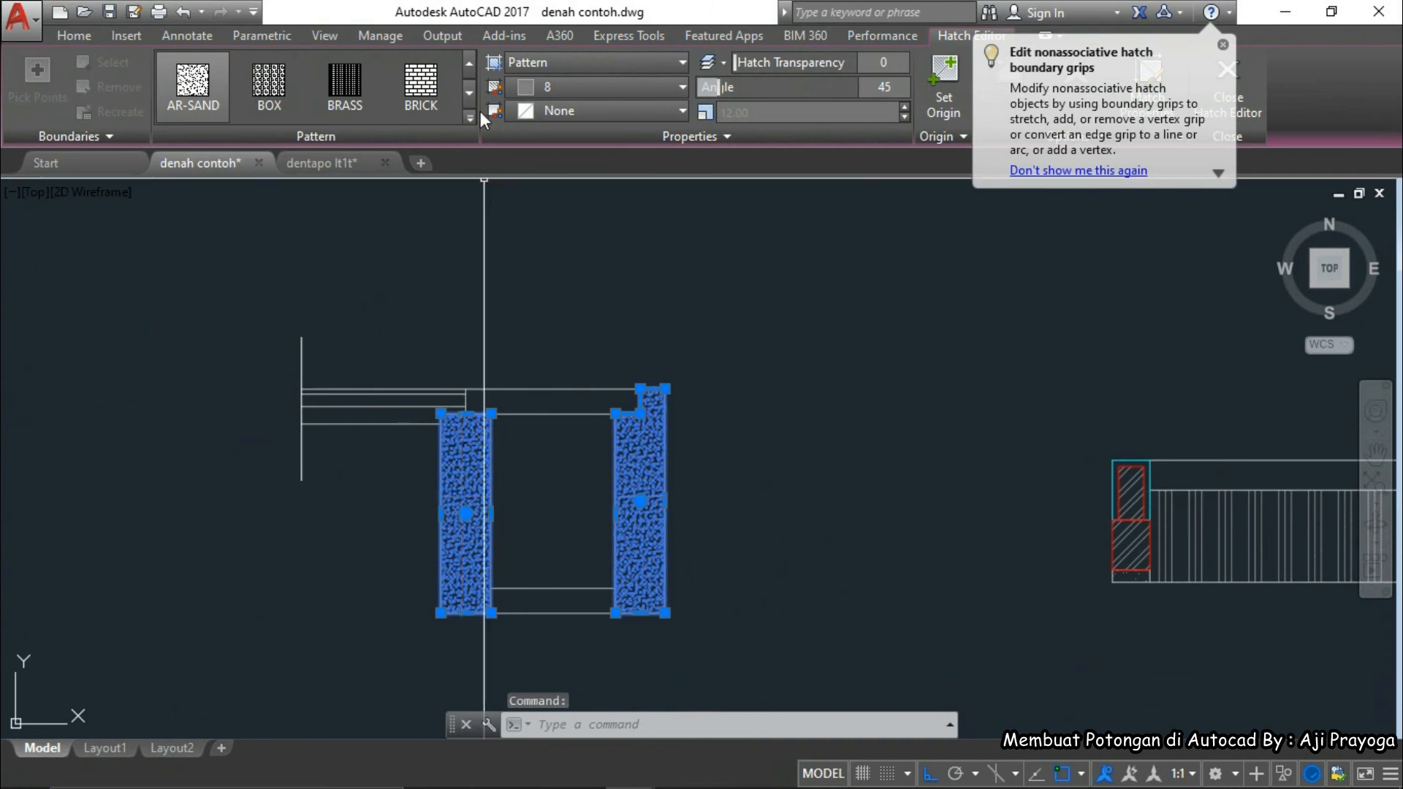
{"action": "left_click", "coordinate": [469, 71]}
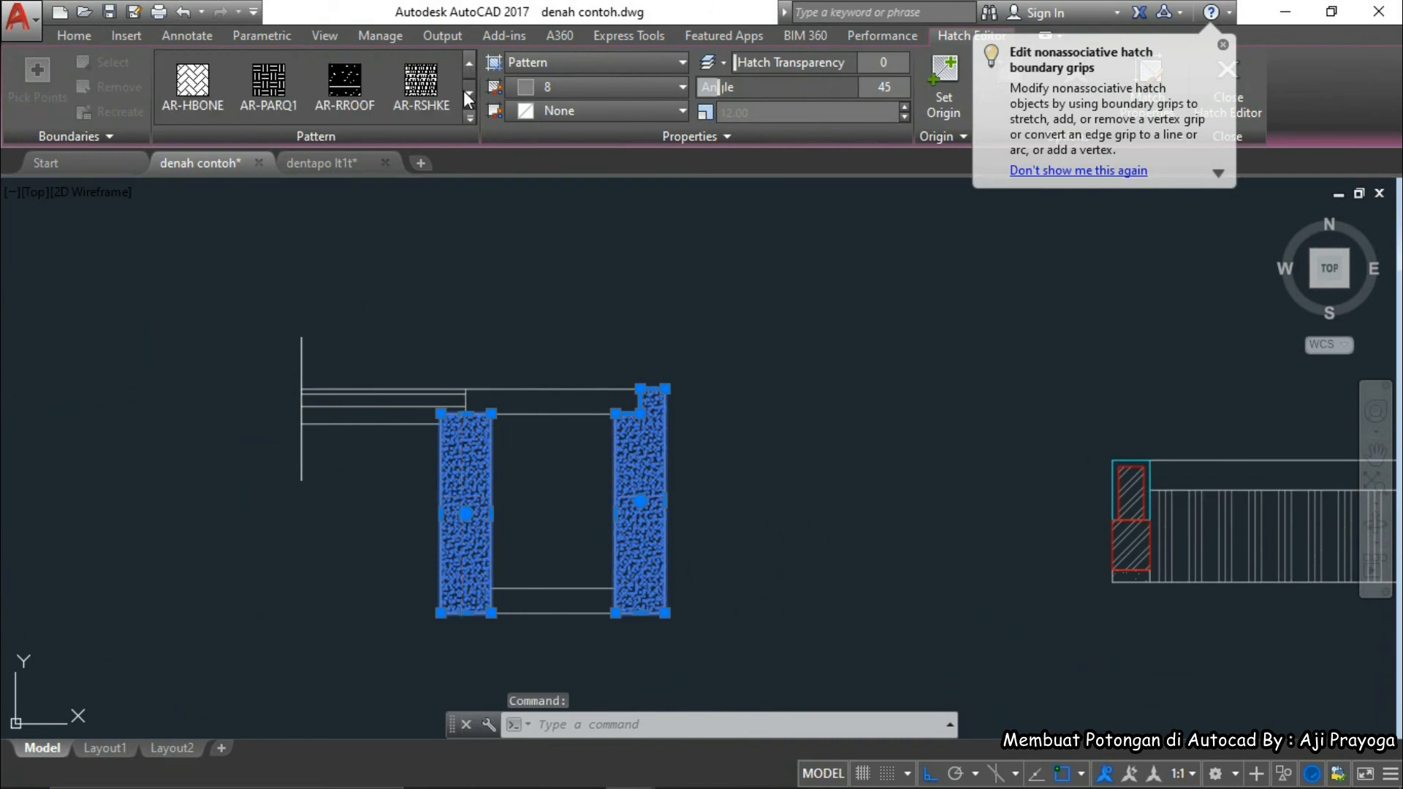
{"action": "left_click", "coordinate": [469, 68]}
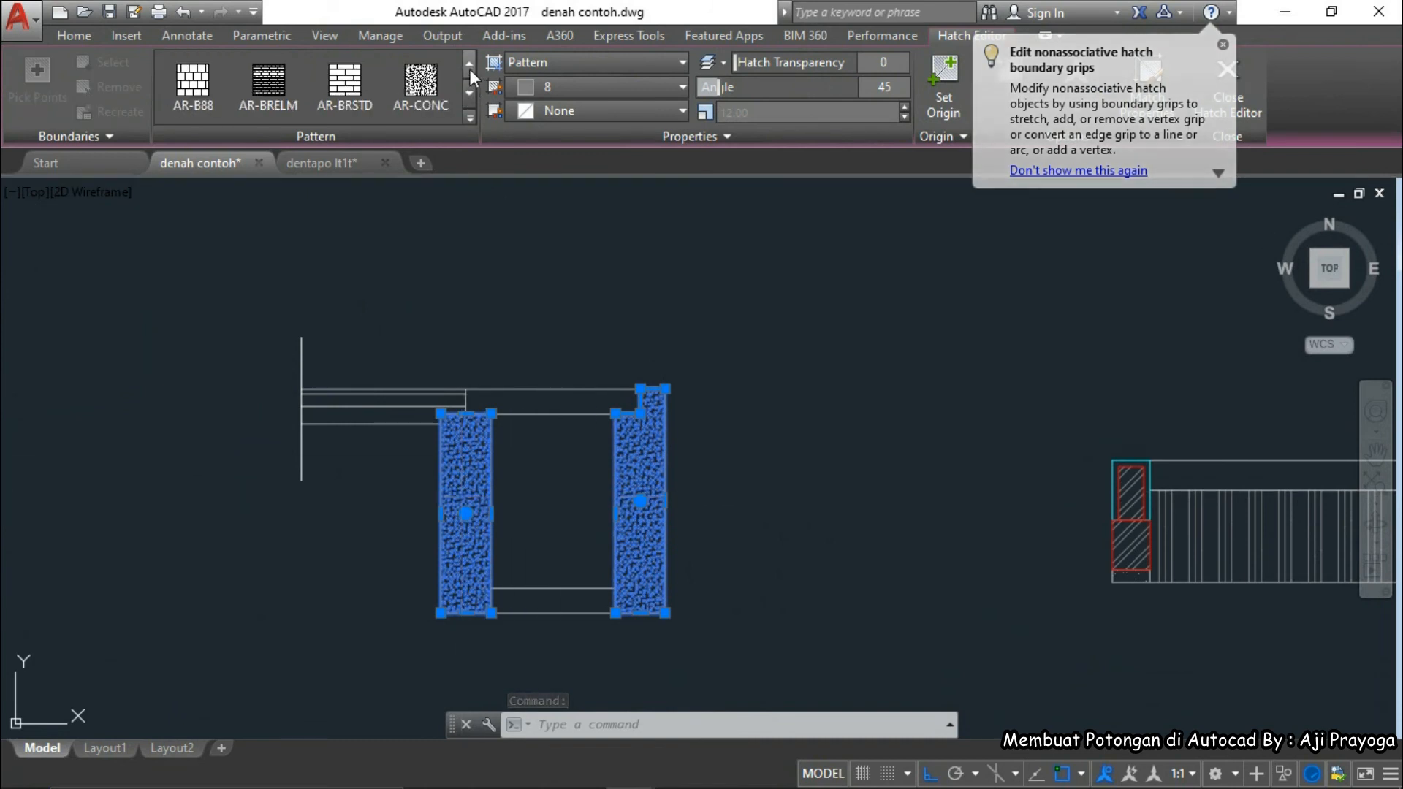
{"action": "left_click", "coordinate": [470, 92]}
{"action": "left_click", "coordinate": [469, 92]}
{"action": "left_click", "coordinate": [469, 92]}
{"action": "left_click", "coordinate": [469, 92]}
{"action": "left_click", "coordinate": [469, 92]}
{"action": "left_click", "coordinate": [469, 93]}
{"action": "left_click", "coordinate": [469, 92]}
{"action": "left_click", "coordinate": [469, 92]}
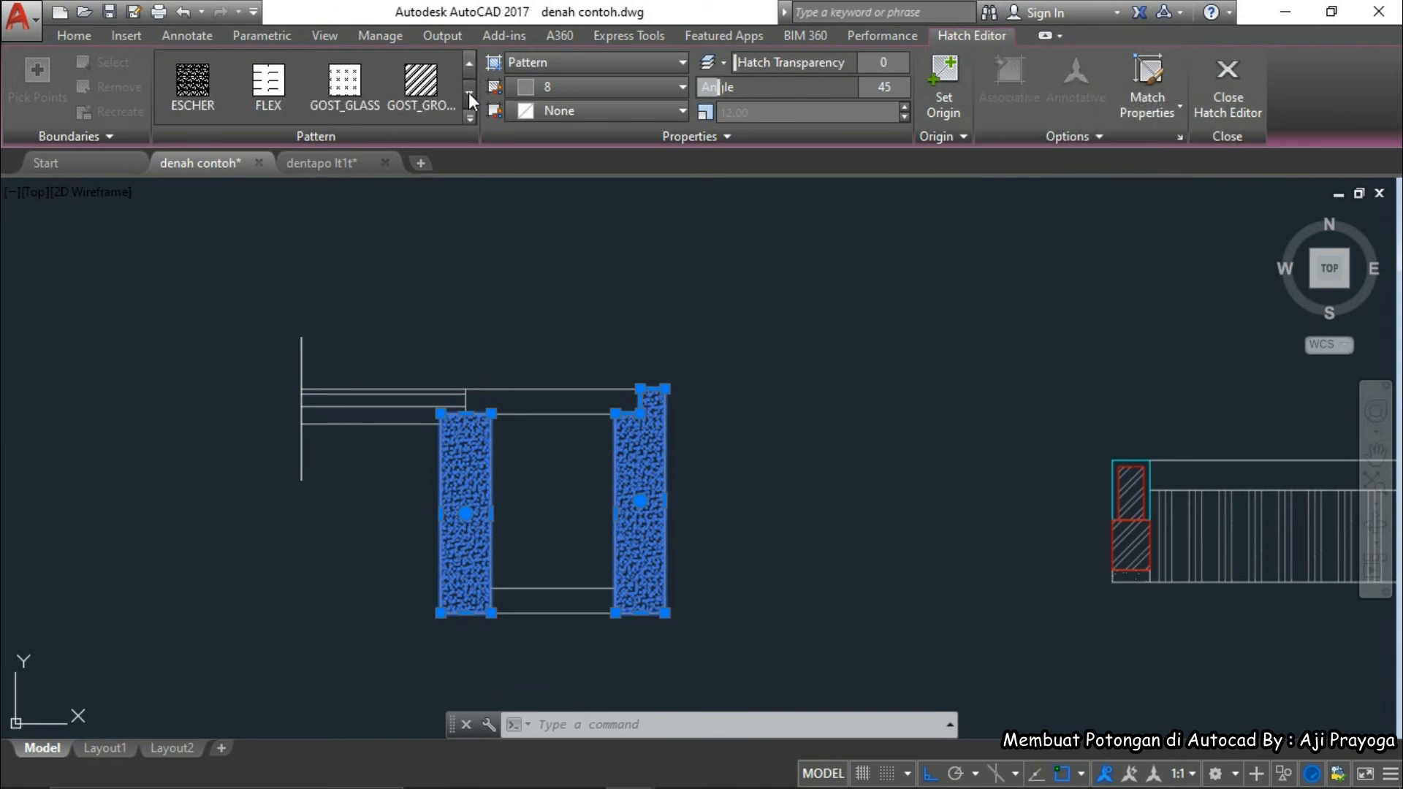
{"action": "left_click", "coordinate": [469, 92]}
{"action": "left_click", "coordinate": [469, 92]}
{"action": "left_click", "coordinate": [468, 92]}
{"action": "left_click", "coordinate": [469, 92]}
{"action": "left_click", "coordinate": [192, 91]}
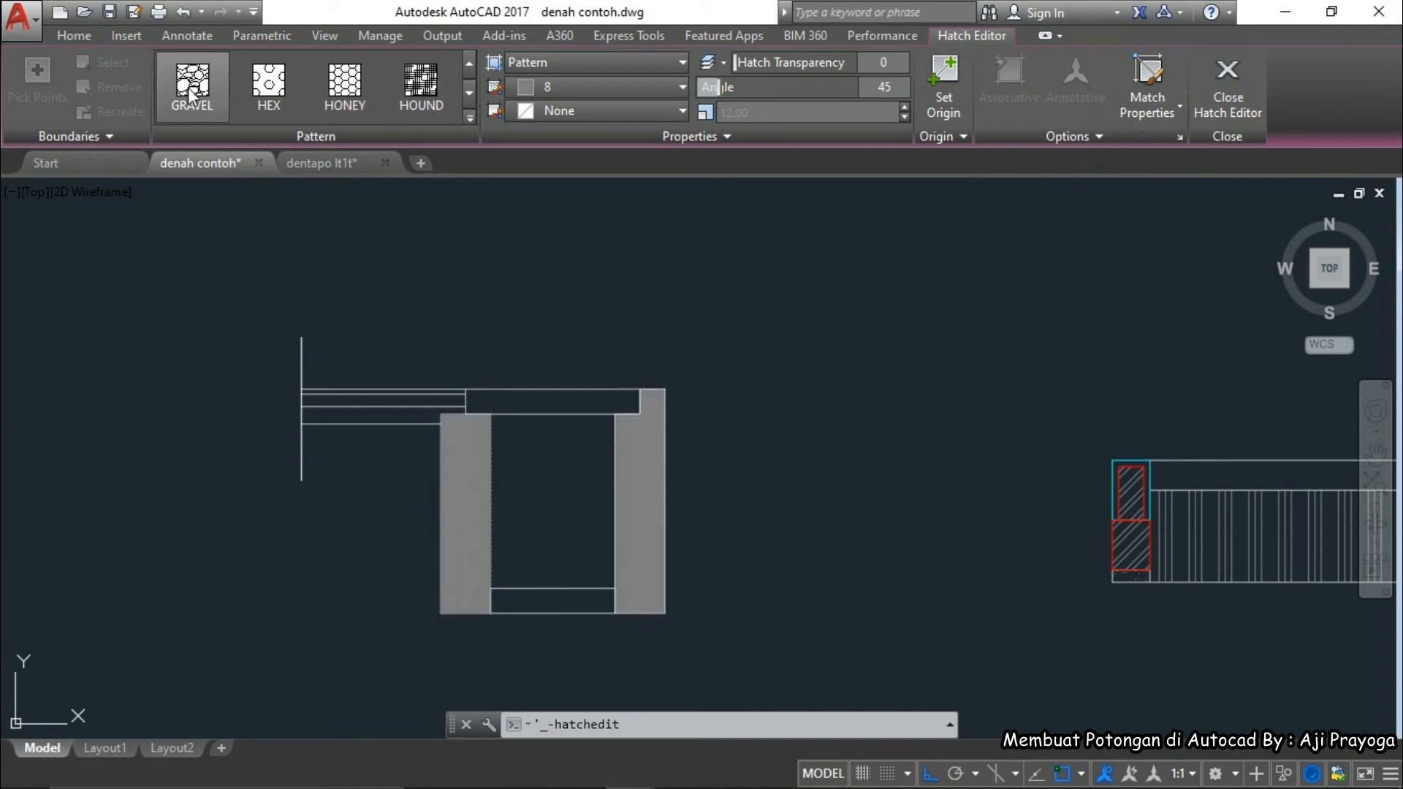
- Set the gravel hatch scale of both uprights to 250
{"action": "left_click", "coordinate": [761, 118]}
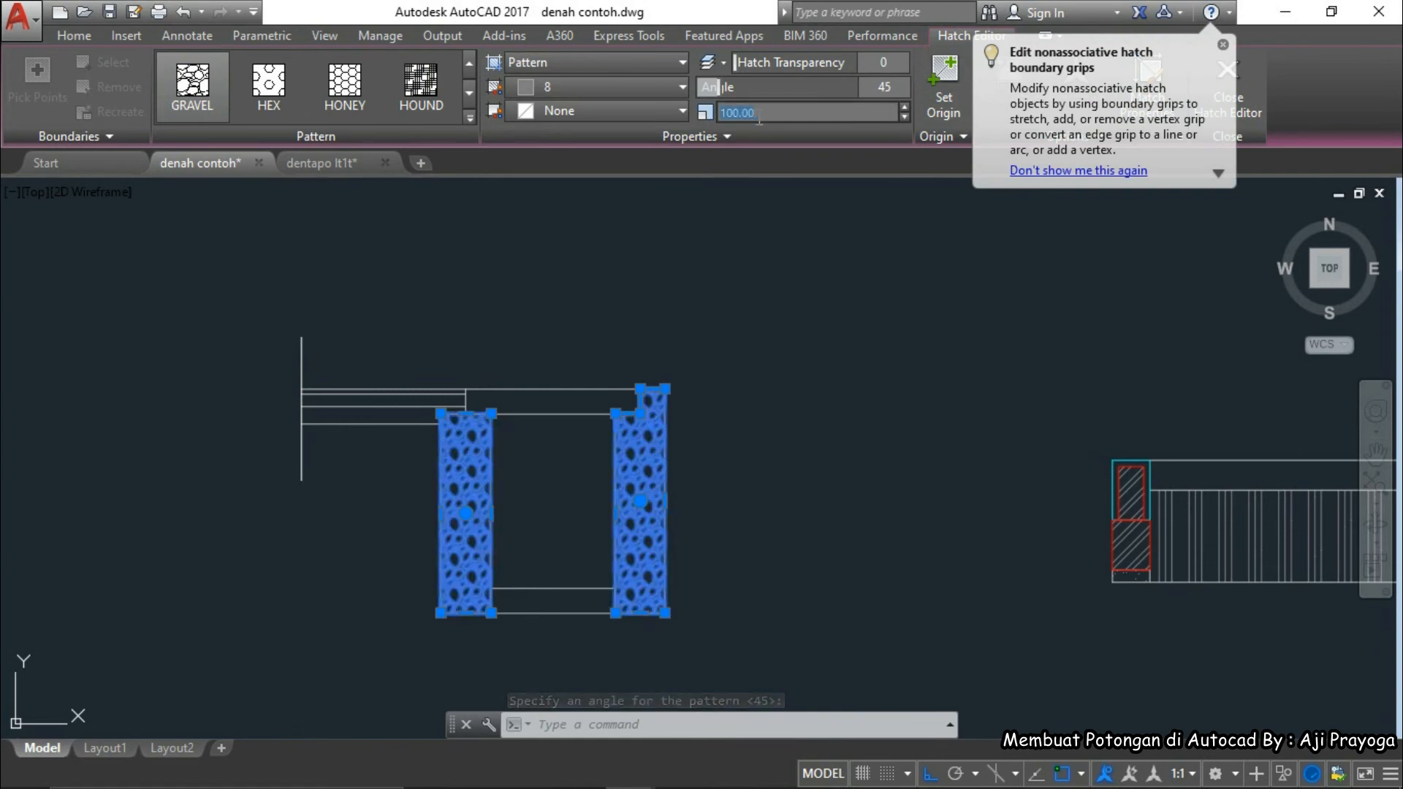
{"action": "type", "text": "00"}
{"action": "key", "text": "Return"}
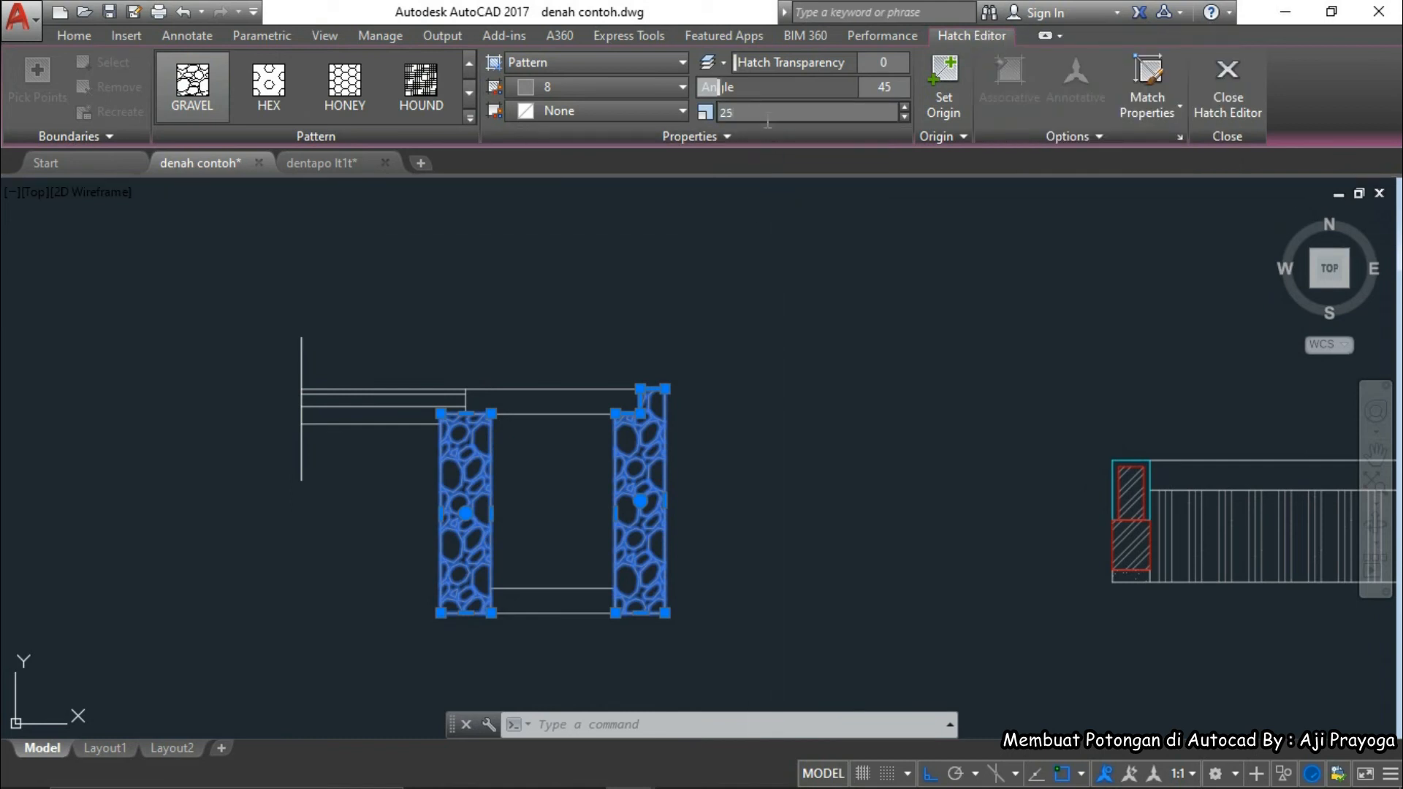
{"action": "key", "text": "Return"}
{"action": "key", "text": "Escape"}
- Assign the gravel hatches of both uprights to the Pondasi layer
{"action": "middle_click_drag", "start_coordinate": [548, 519], "coordinate": [661, 488]}
{"action": "scroll", "coordinate": [660, 488], "scroll_direction": "up", "scroll_amount": 2}
{"action": "left_click", "coordinate": [786, 445]}
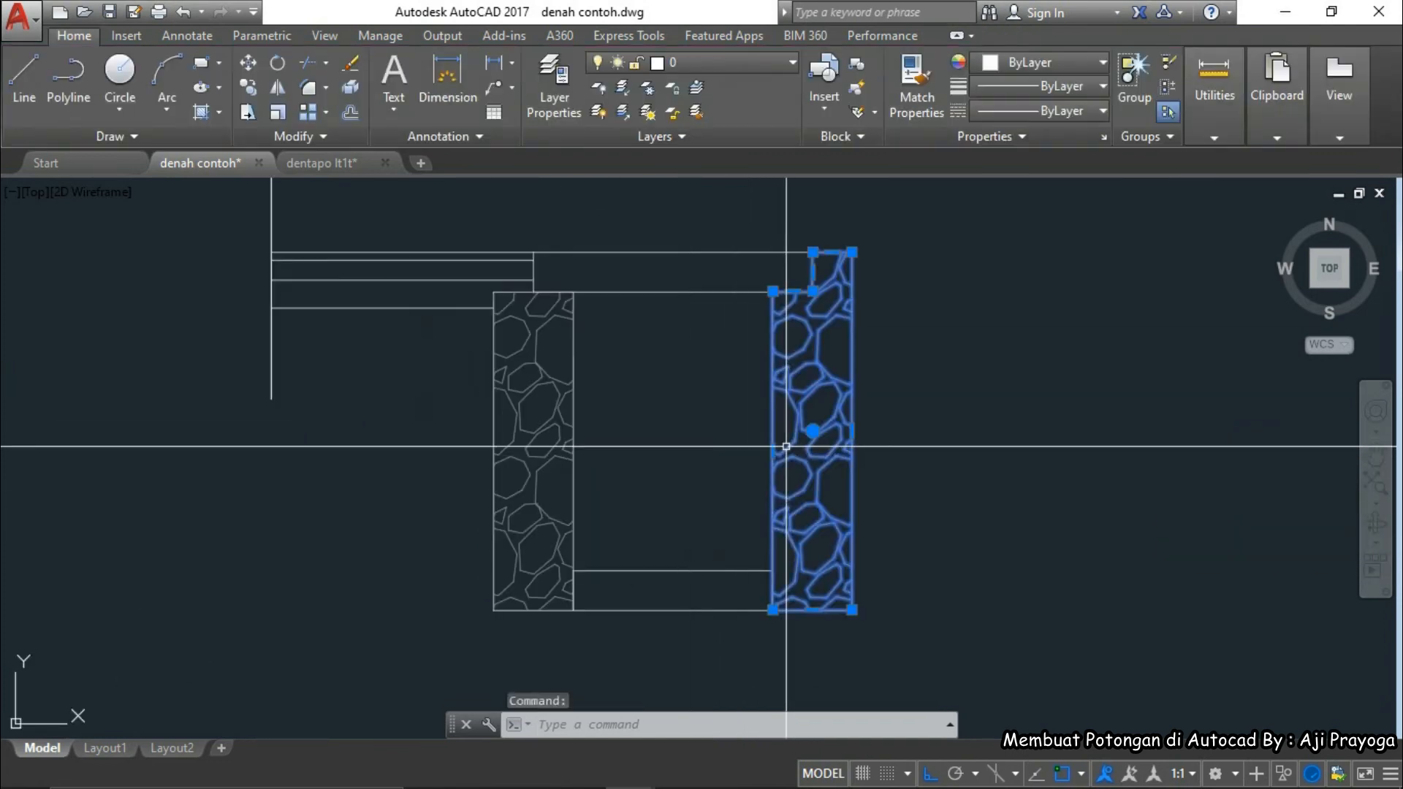
{"action": "left_click", "coordinate": [516, 462]}
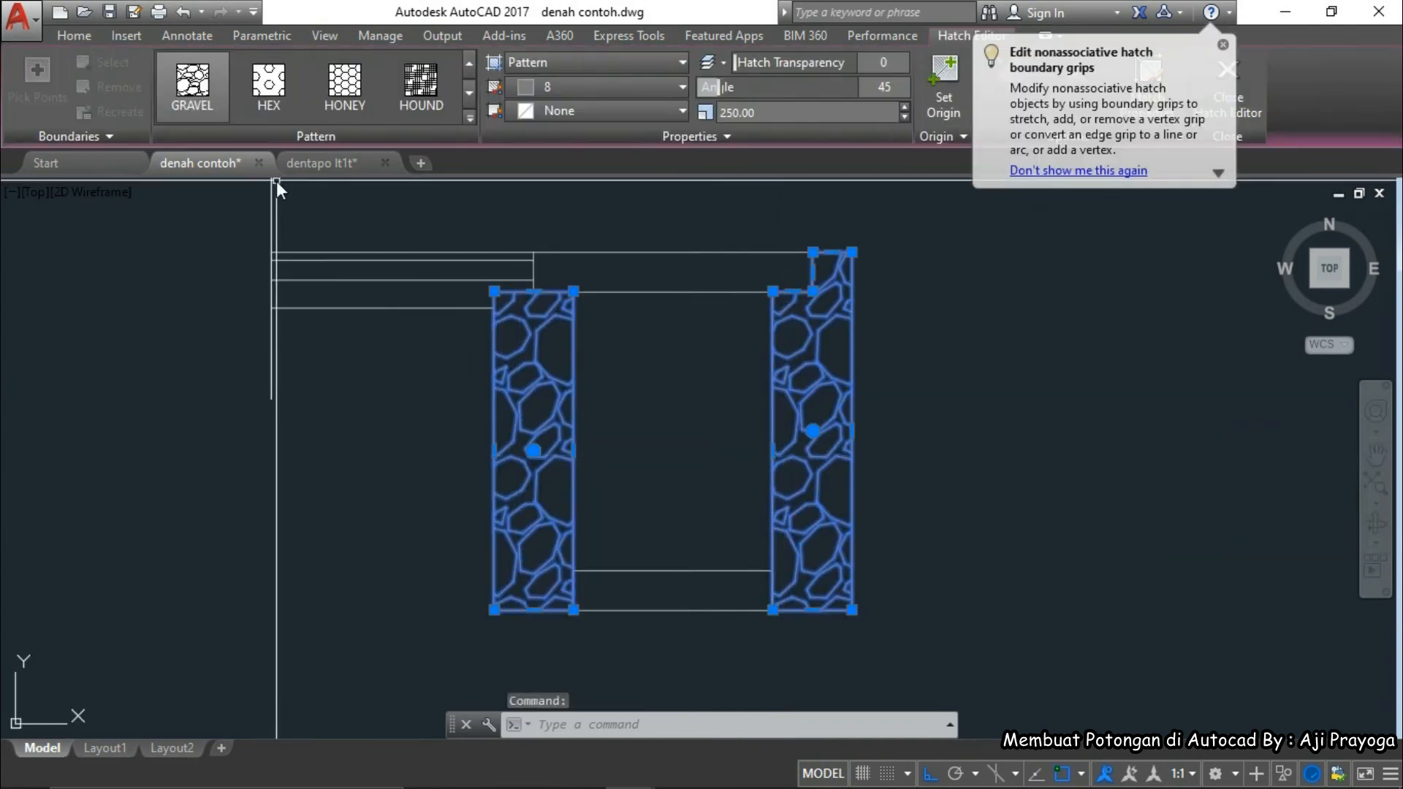
{"action": "left_click", "coordinate": [85, 40]}
{"action": "left_click", "coordinate": [731, 63]}
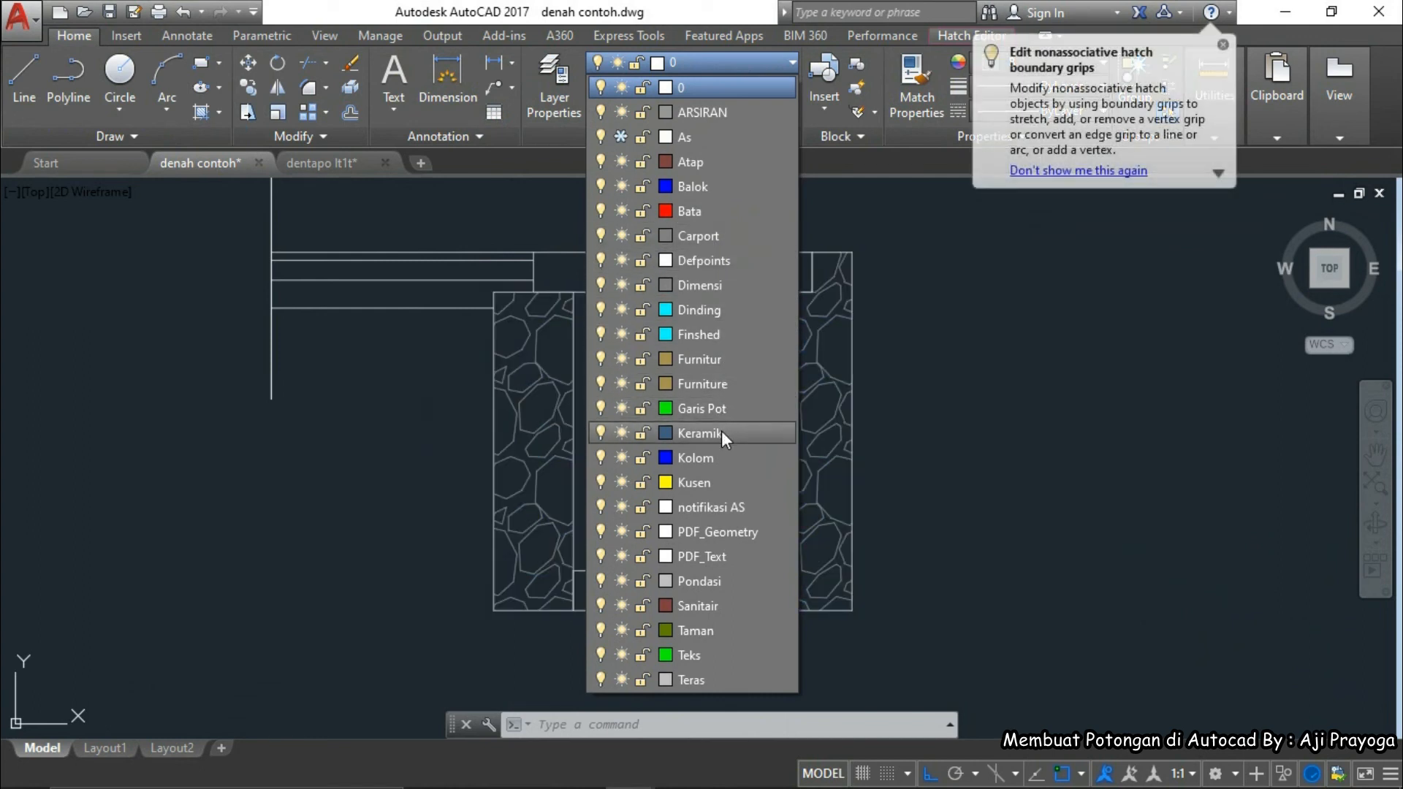
{"action": "left_click", "coordinate": [700, 580]}
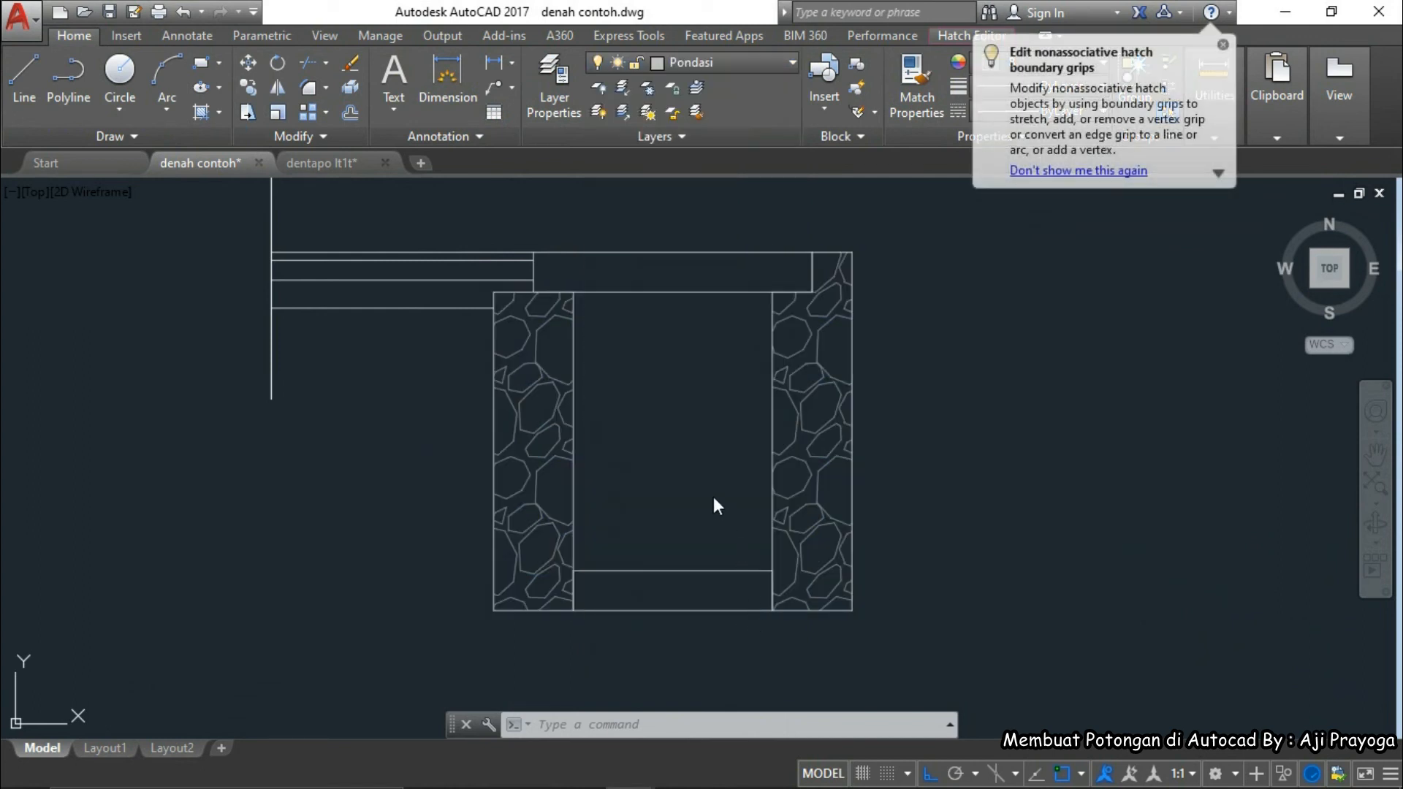
{"action": "key", "text": "Escape"}
- Hatch the channel's bottom slab and its cover rectangle with the AR-SAND pattern
{"action": "middle_click_drag", "start_coordinate": [653, 520], "coordinate": [687, 530]}
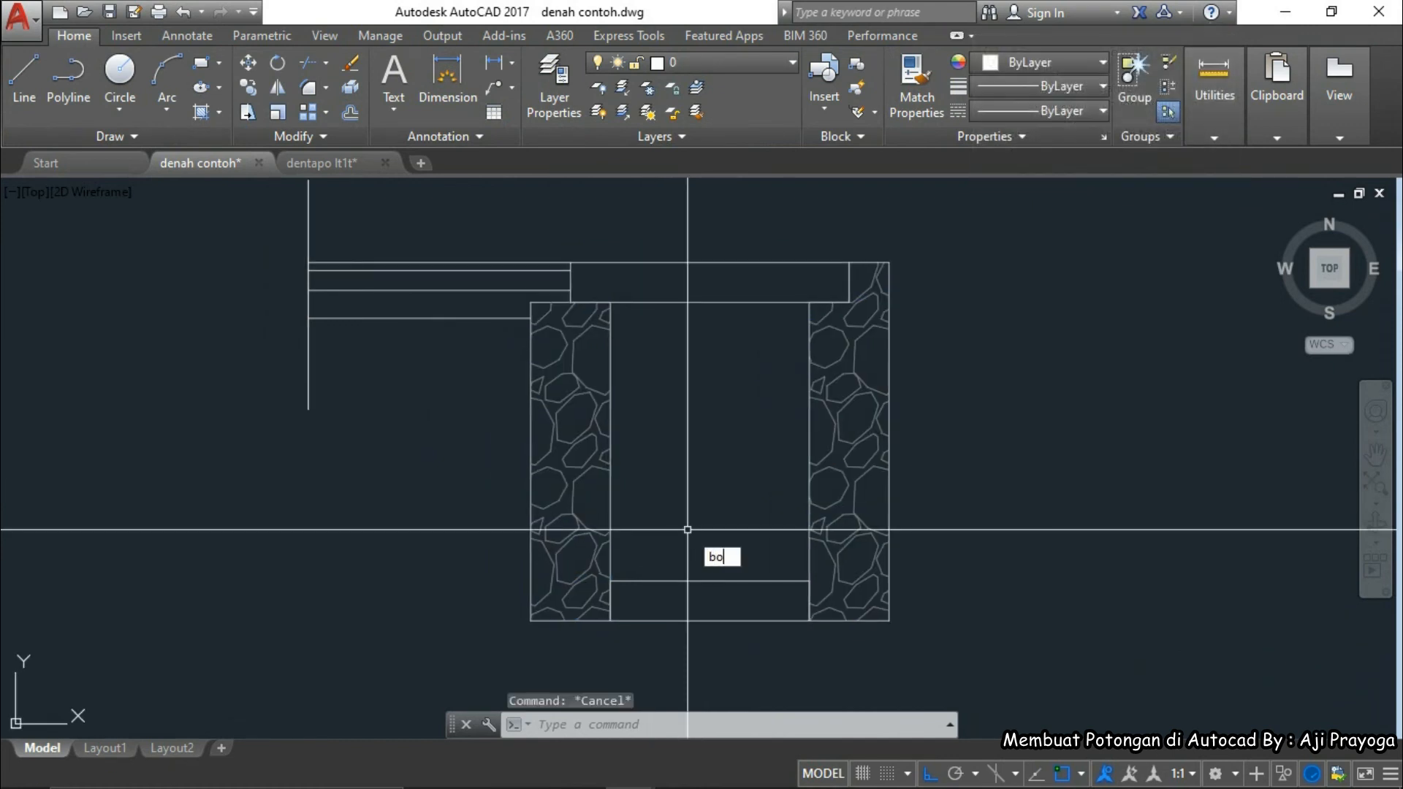
{"action": "key", "text": "Return"}
{"action": "type", "text": "h"}
{"action": "key", "text": "Return"}
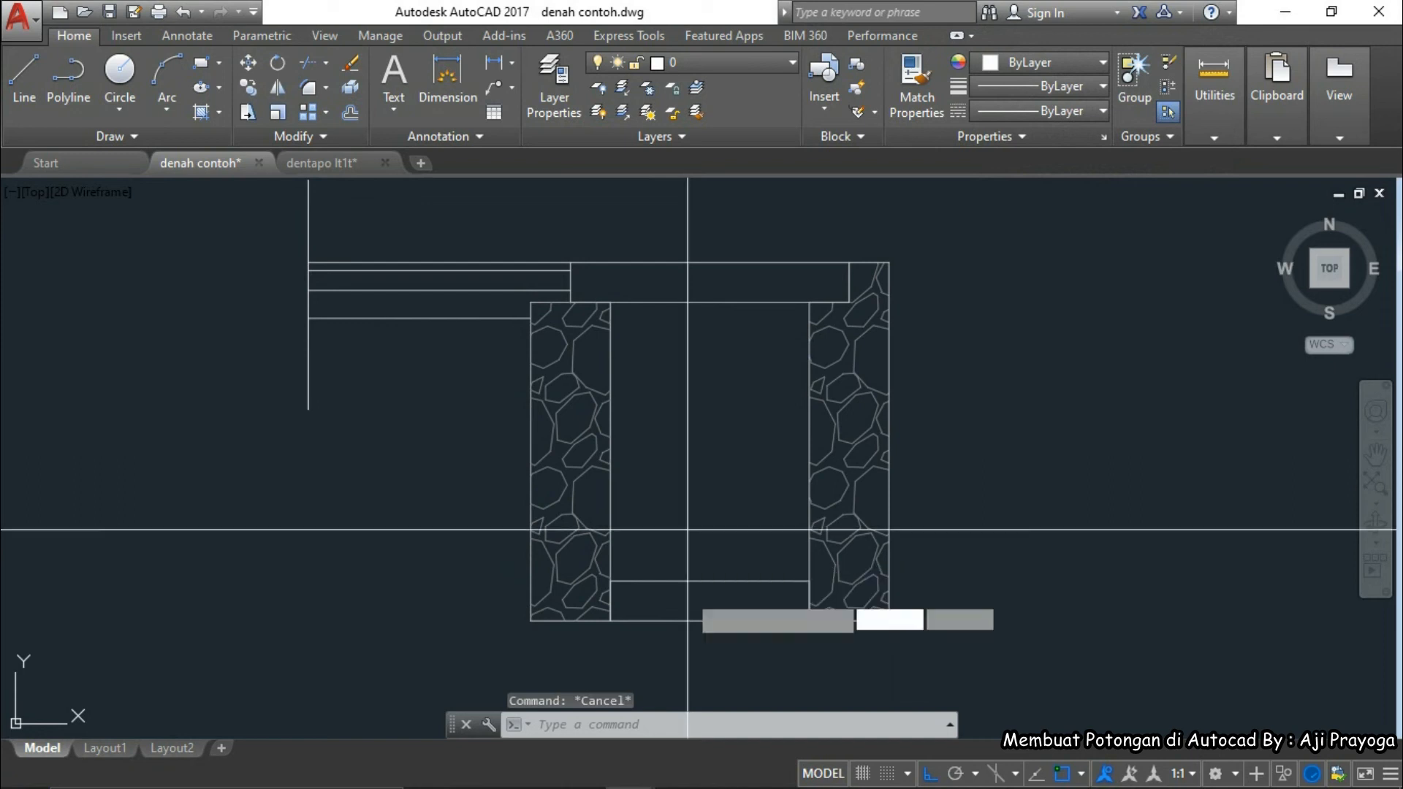
{"action": "left_click", "coordinate": [684, 604]}
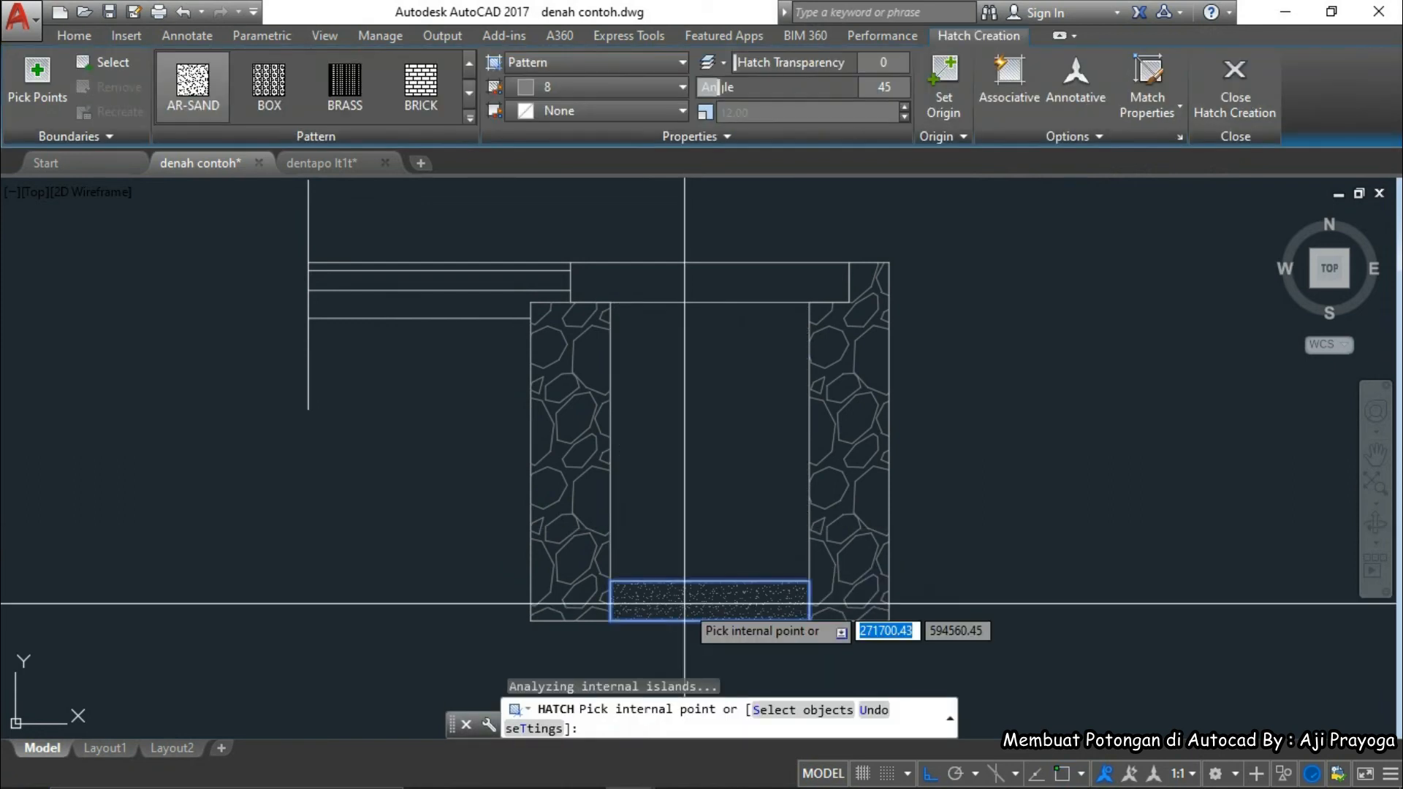
{"action": "left_click", "coordinate": [753, 289]}
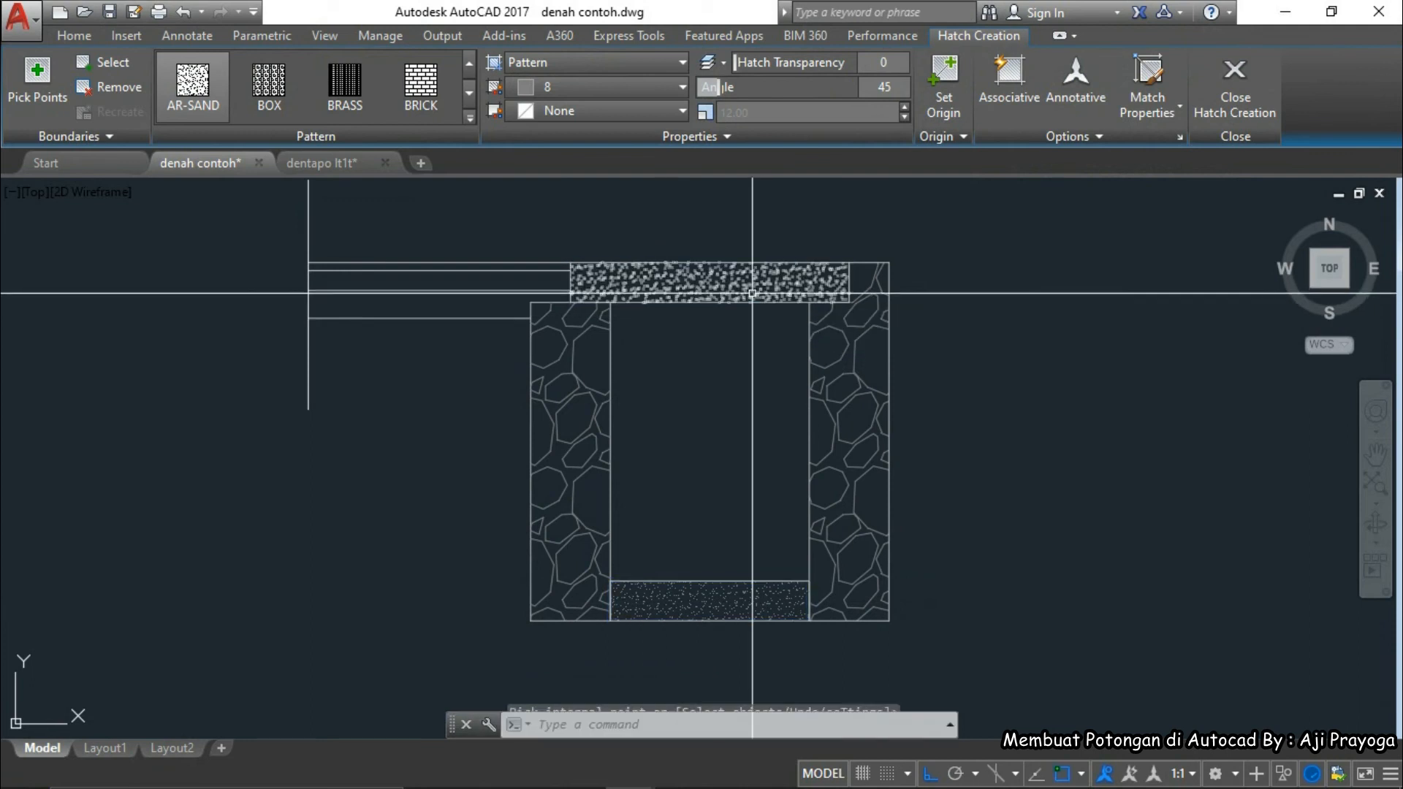
- Match the hatches of the channel's bottom slab and cover to the concrete hatch of the section's ring beam
{"action": "key", "text": "Return"}
{"action": "type", "text": "ma"}
{"action": "key", "text": "Return"}
{"action": "scroll", "coordinate": [727, 442], "scroll_direction": "down", "scroll_amount": 8}
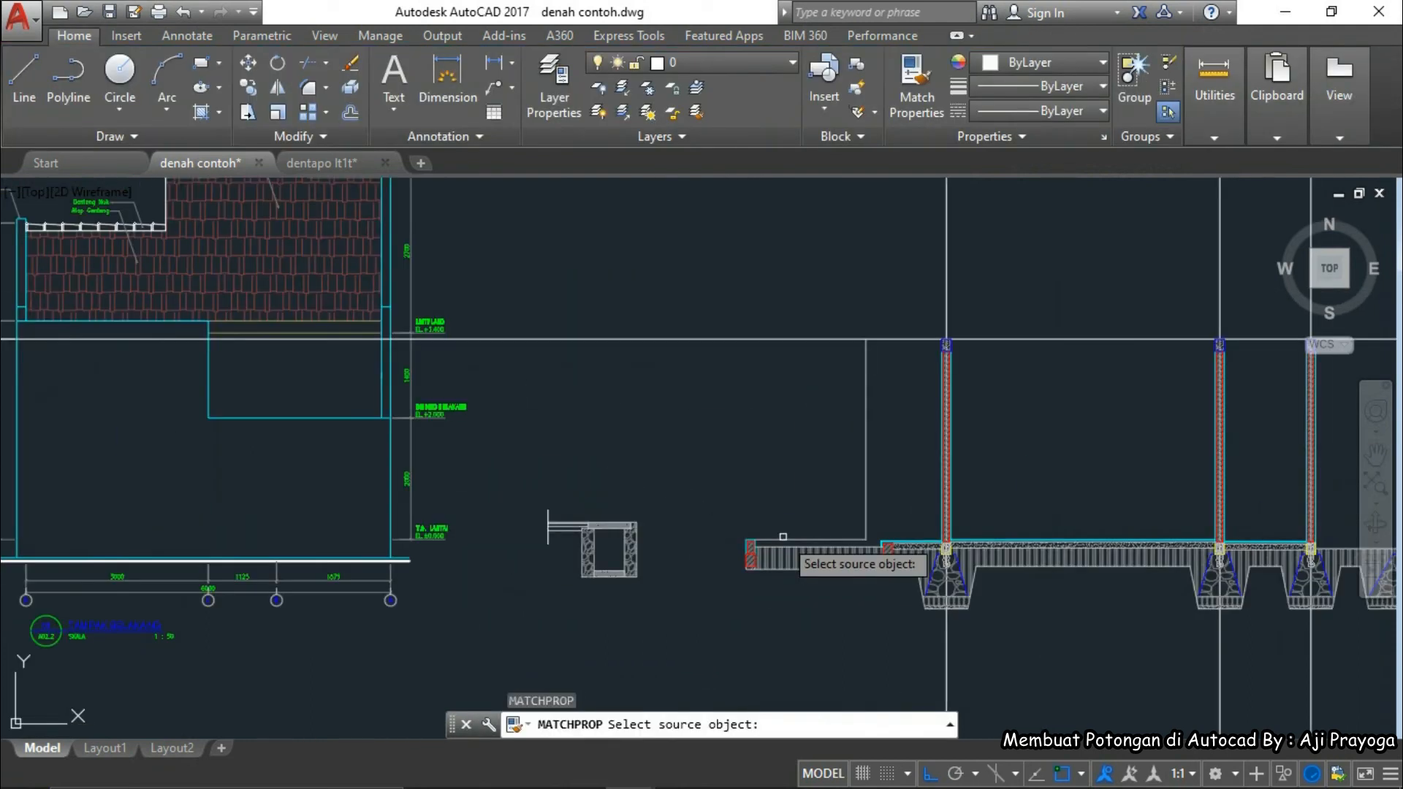
{"action": "scroll", "coordinate": [933, 355], "scroll_direction": "up", "scroll_amount": 6}
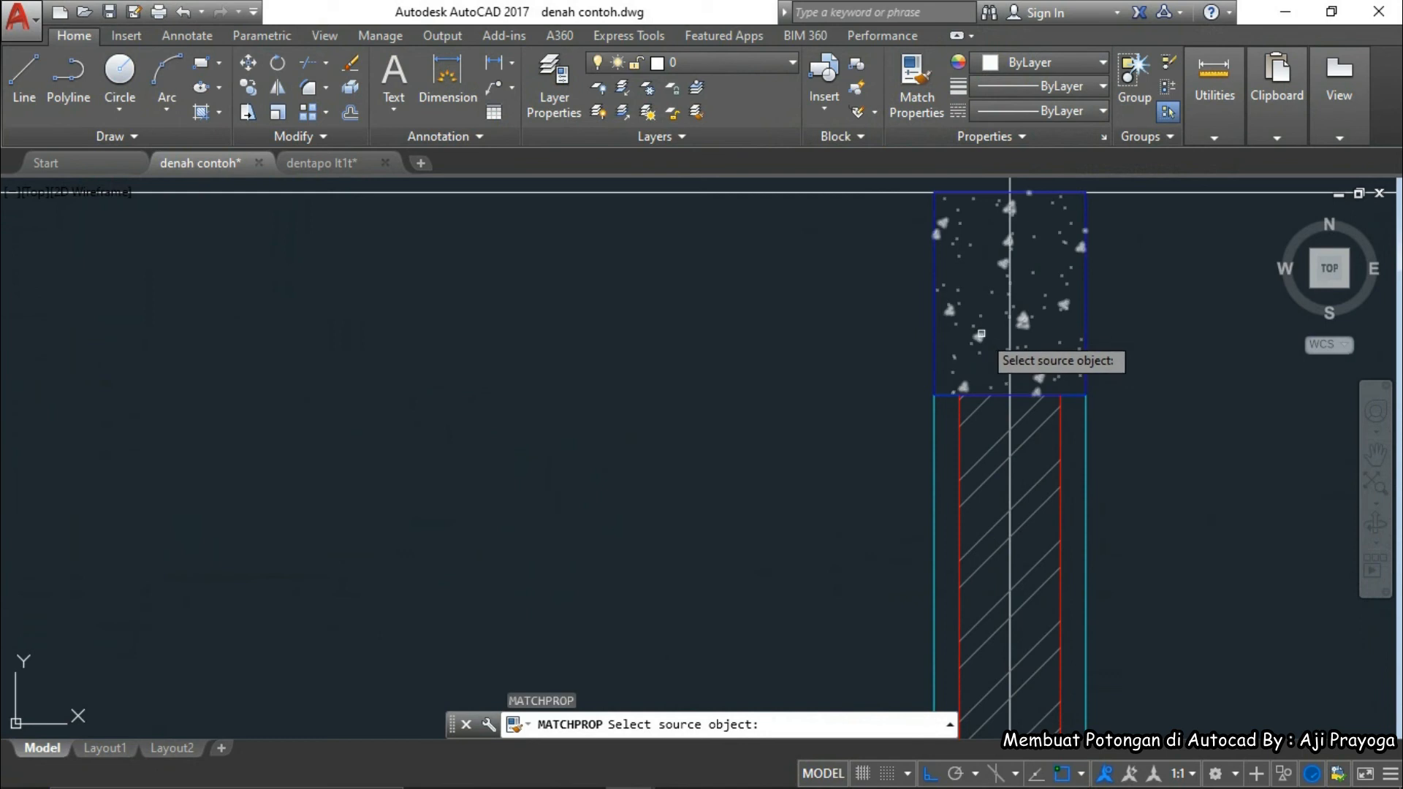
{"action": "left_click", "coordinate": [981, 334]}
{"action": "scroll", "coordinate": [1128, 365], "scroll_direction": "down", "scroll_amount": 8}
{"action": "scroll", "coordinate": [607, 606], "scroll_direction": "up", "scroll_amount": 8}
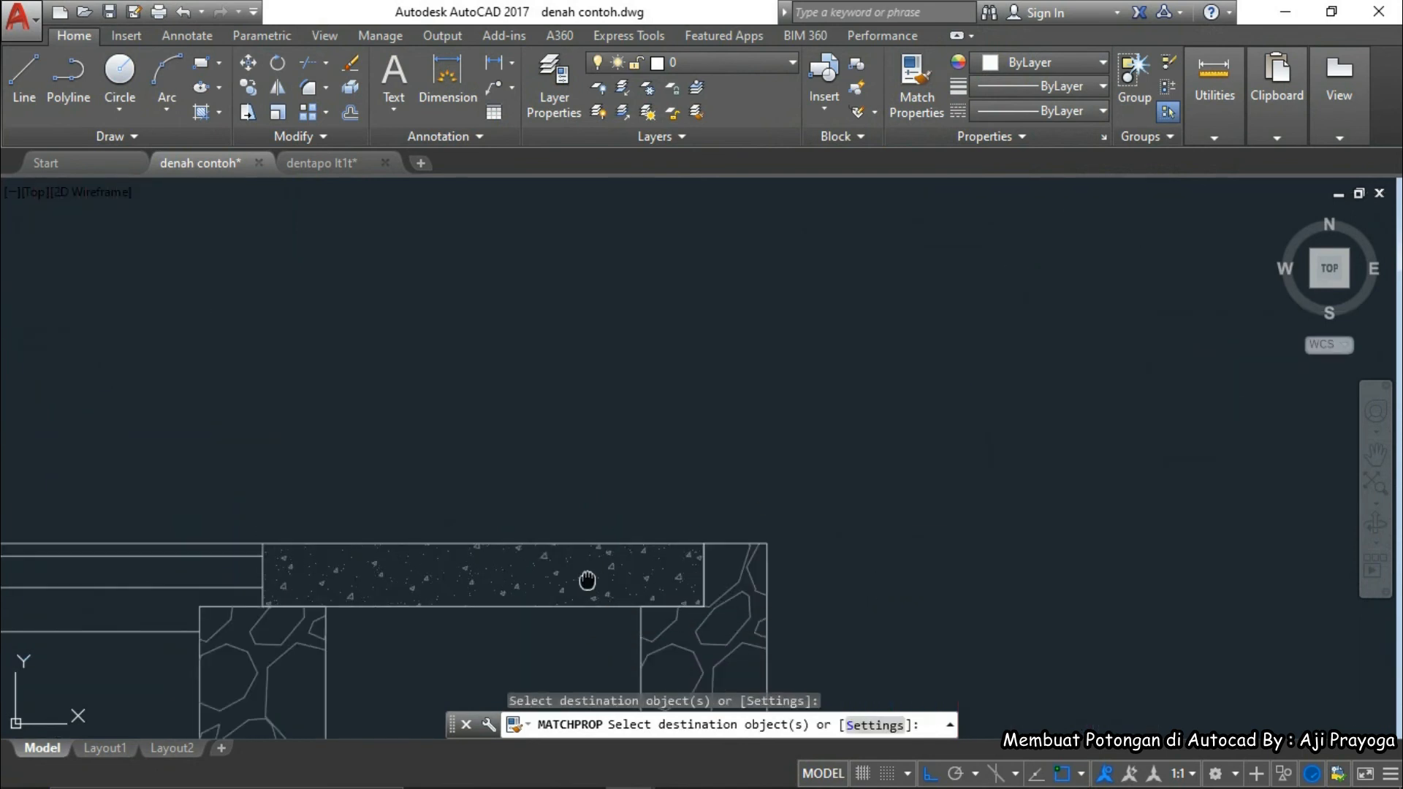
{"action": "left_click", "coordinate": [691, 453]}
{"action": "key", "text": "Return"}
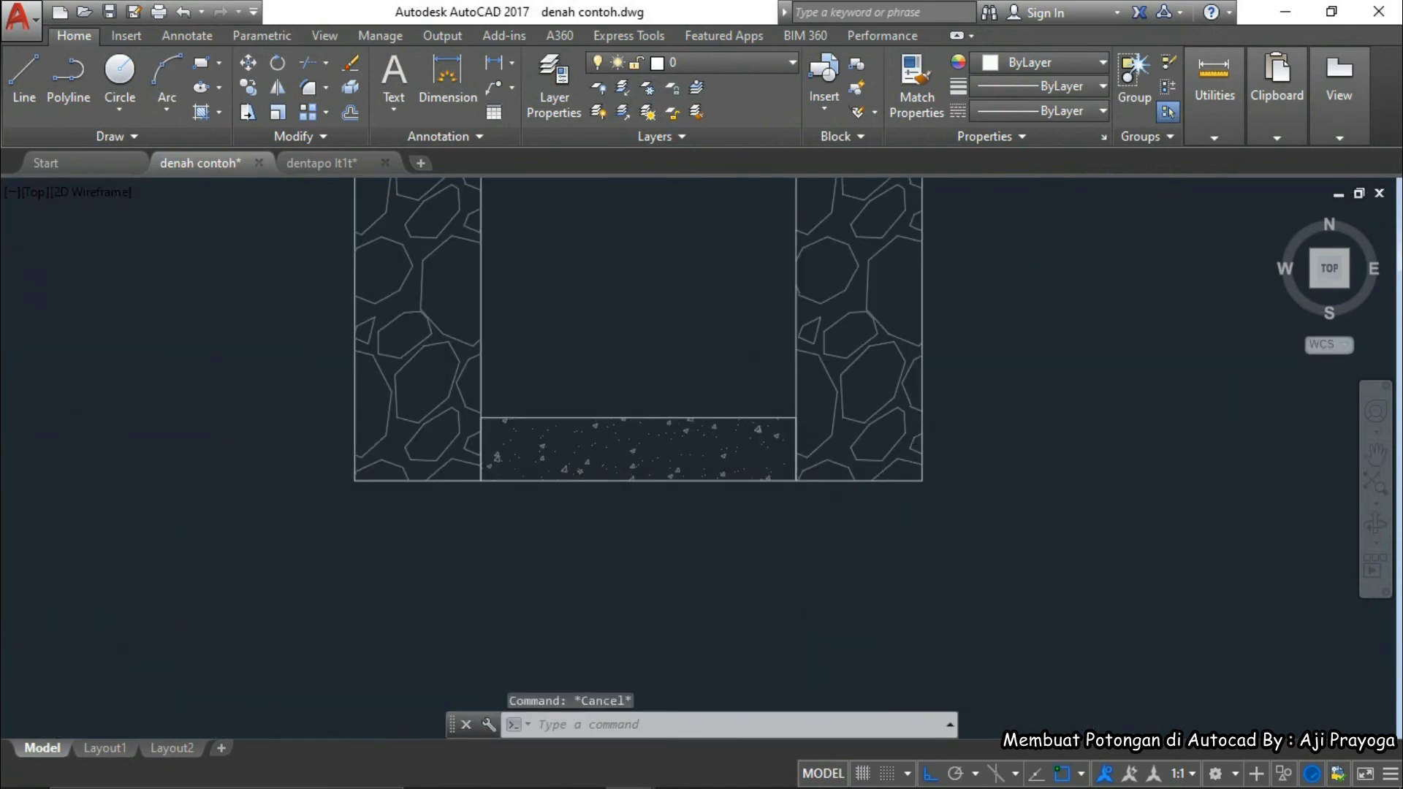
- Assign the concrete hatches of the channel's bottom slab and cover to the Finshed layer
{"action": "scroll", "coordinate": [692, 452], "scroll_direction": "up", "scroll_amount": 3}
{"action": "left_click", "coordinate": [693, 449]}
{"action": "scroll", "coordinate": [723, 468], "scroll_direction": "down", "scroll_amount": 6}
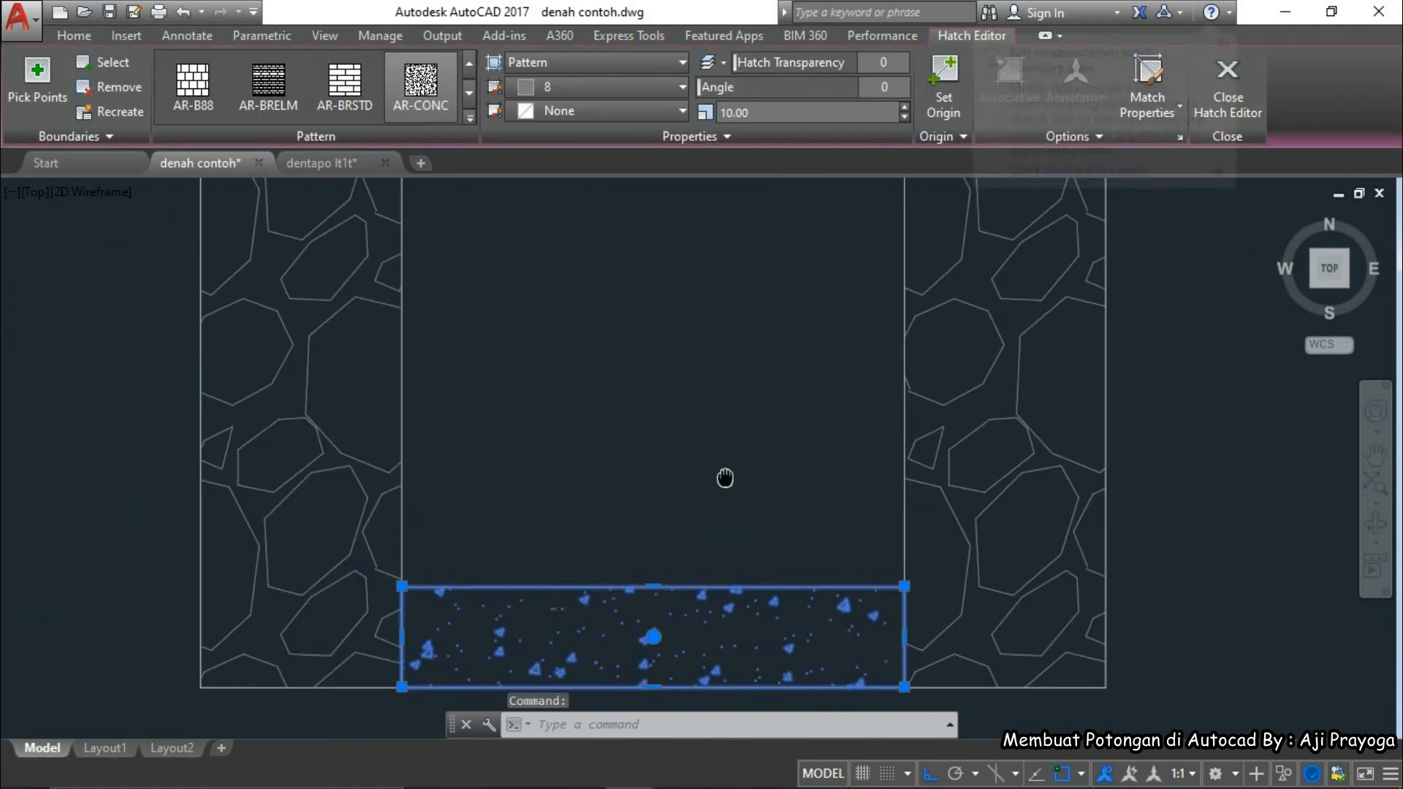
{"action": "left_click", "coordinate": [723, 399]}
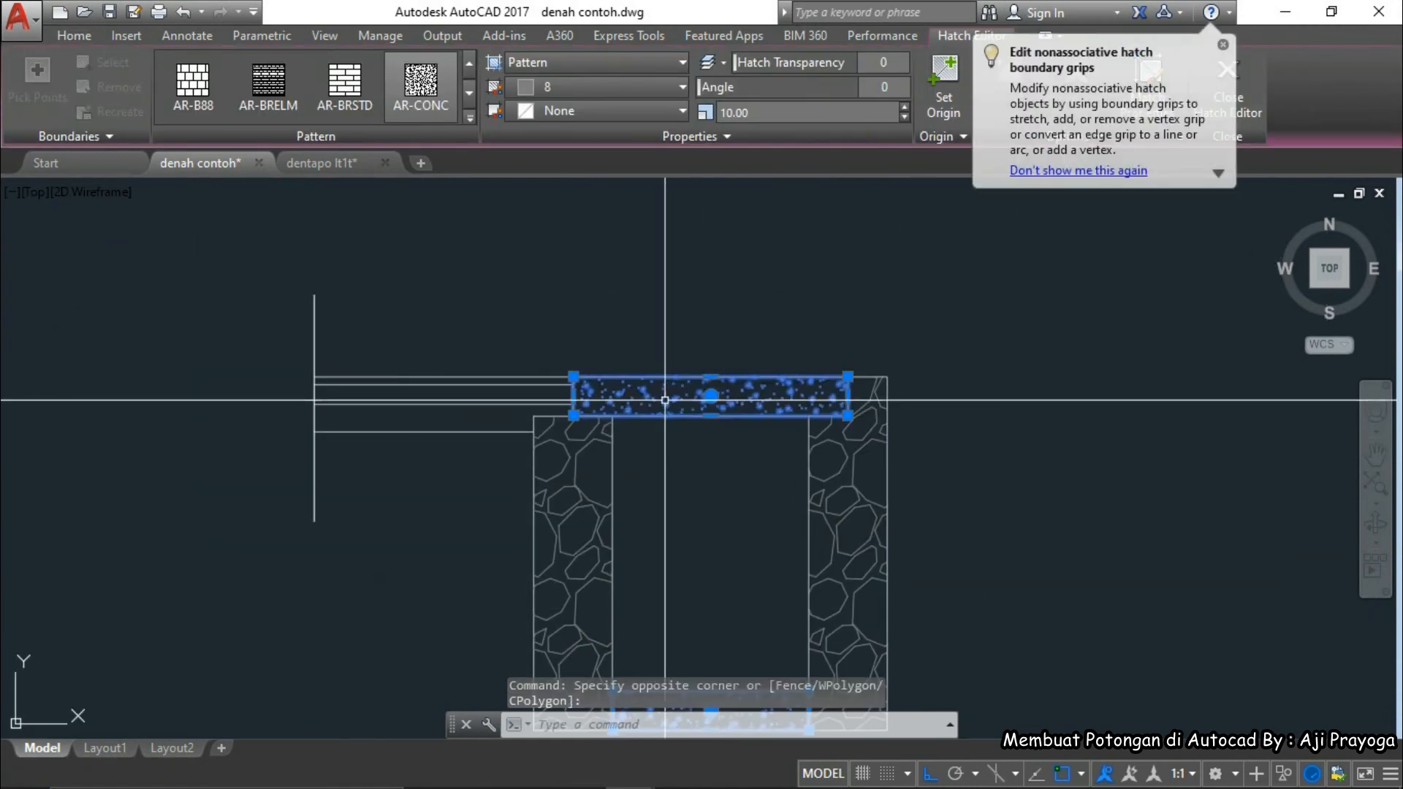
{"action": "left_click", "coordinate": [77, 41]}
{"action": "left_click", "coordinate": [754, 62]}
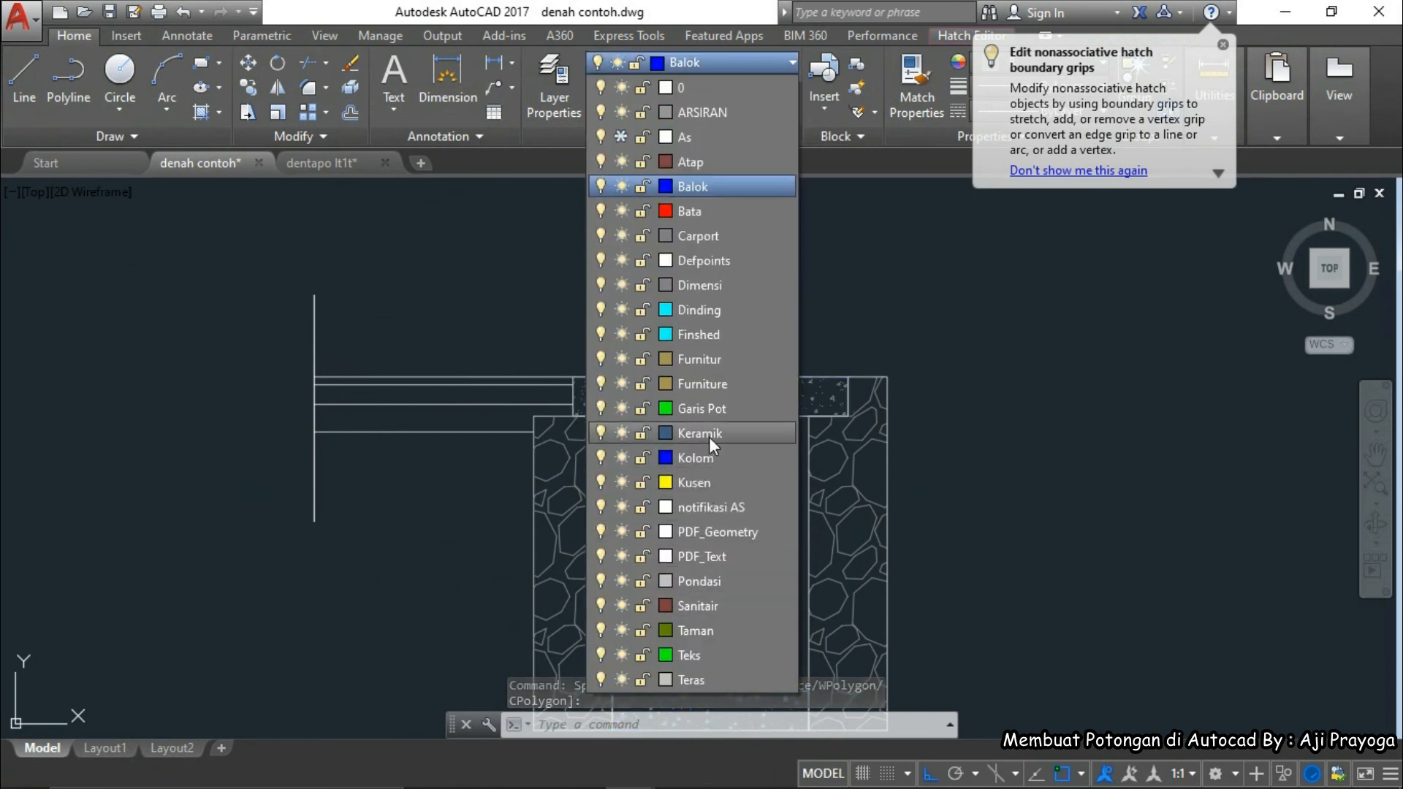
{"action": "left_click", "coordinate": [713, 334]}
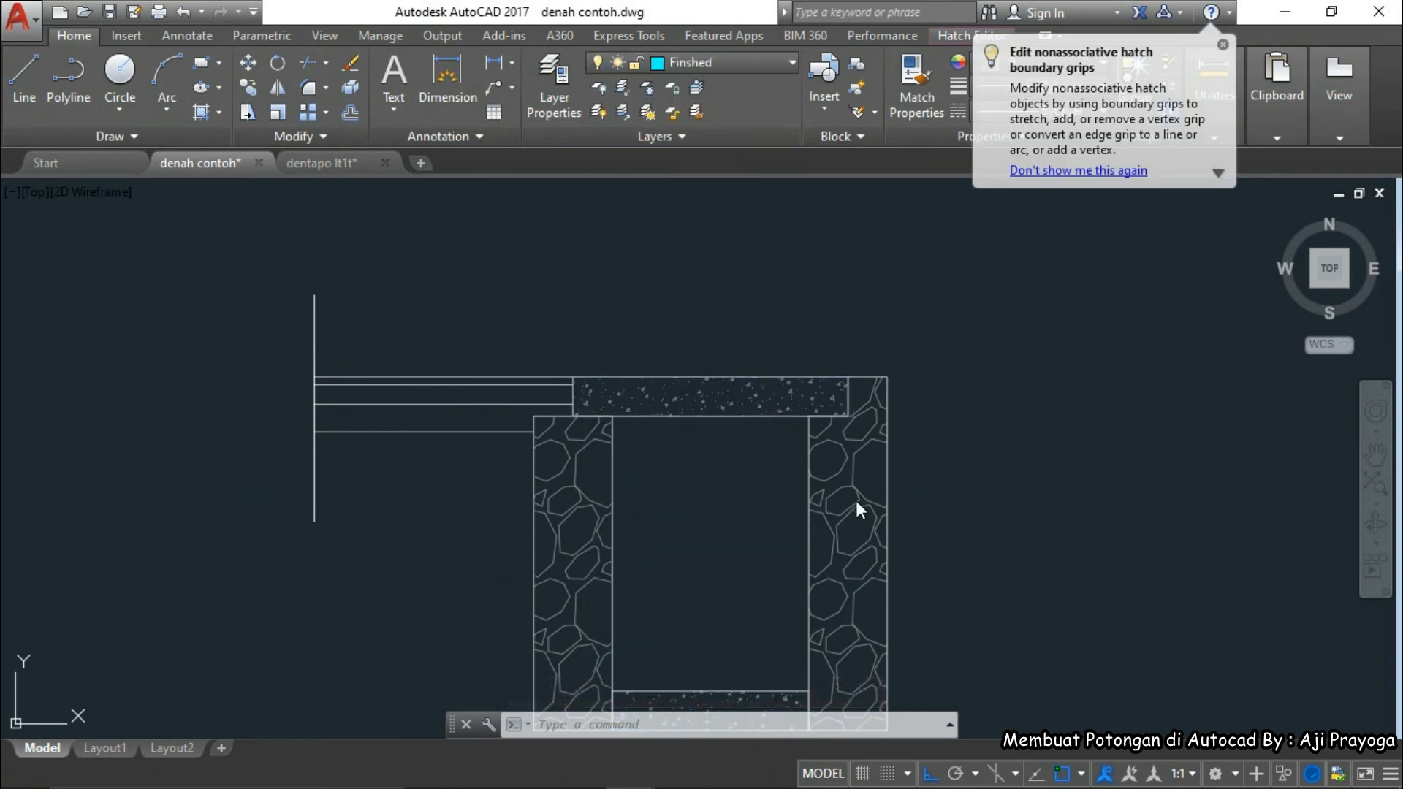
{"action": "key", "text": "Escape"}
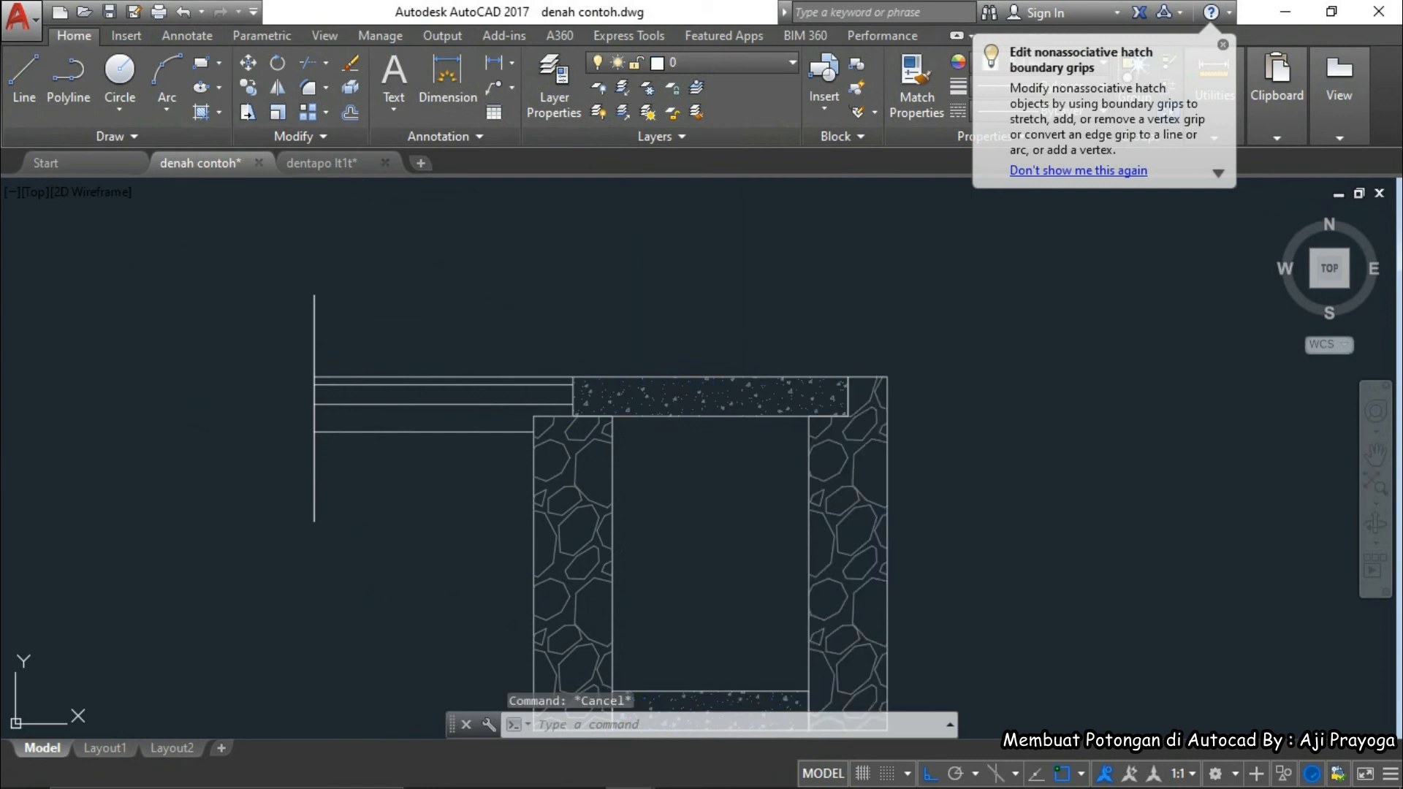
- Assign the gravel hatches of both channel uprights to the Finshed layer
{"action": "left_click", "coordinate": [853, 475]}
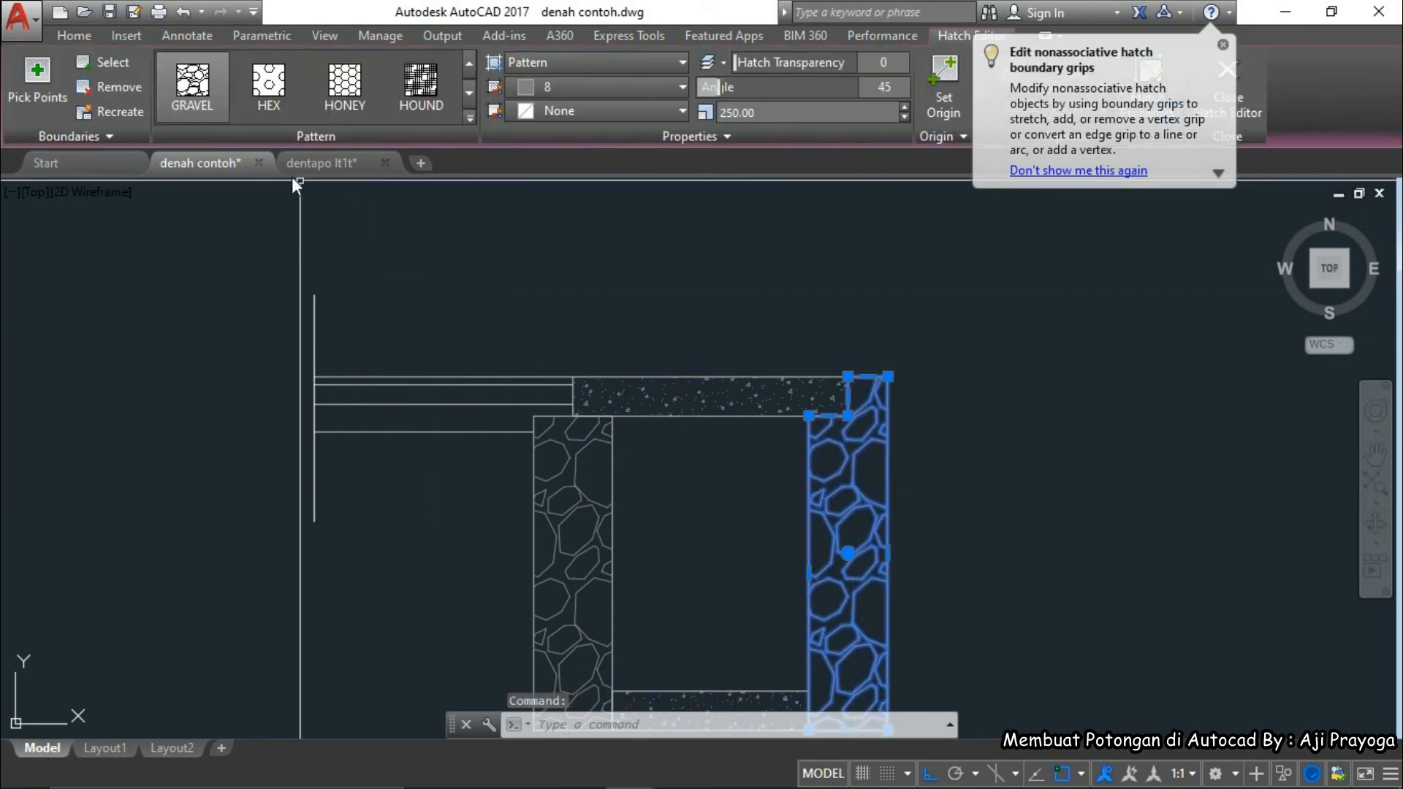
{"action": "left_click", "coordinate": [74, 35]}
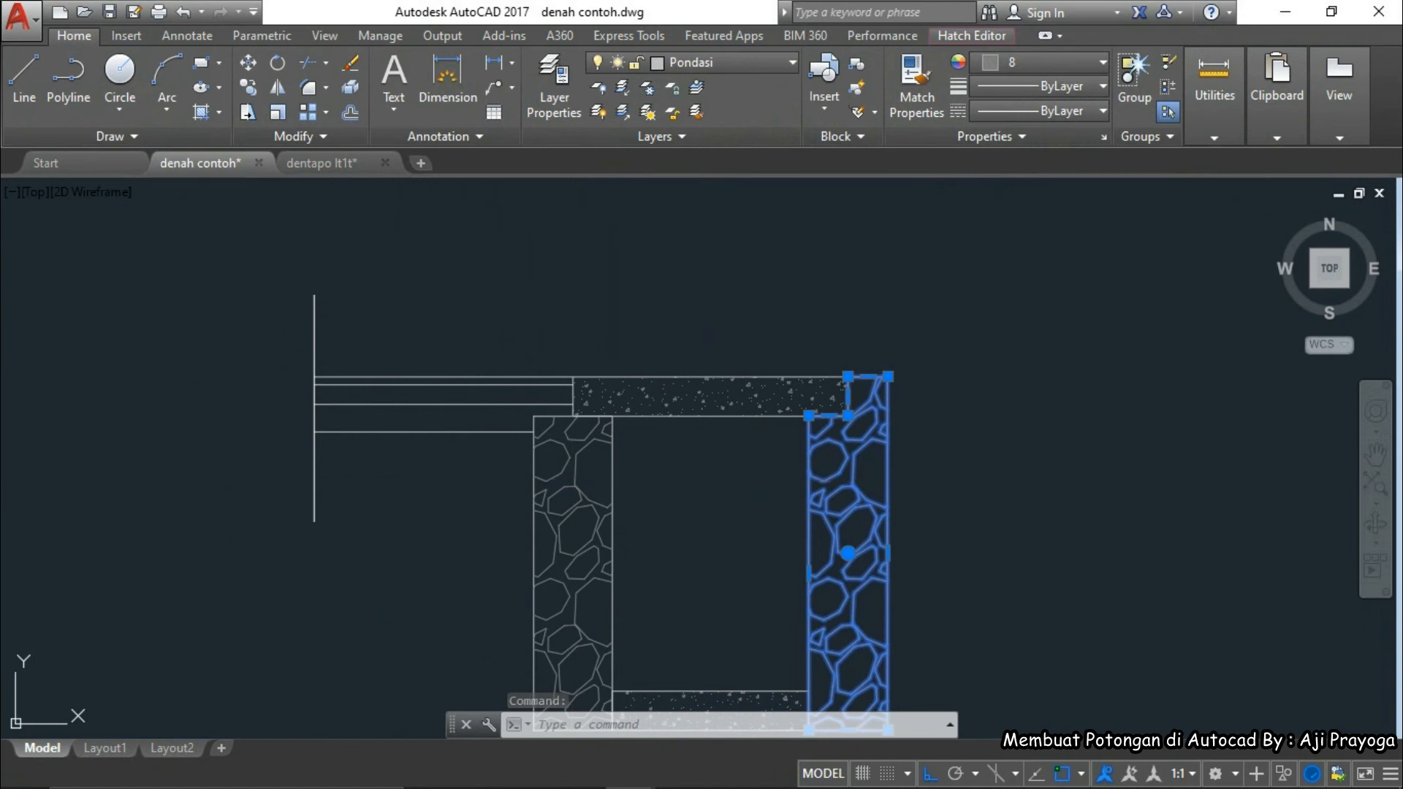
{"action": "left_click", "coordinate": [563, 460]}
{"action": "left_click", "coordinate": [566, 462]}
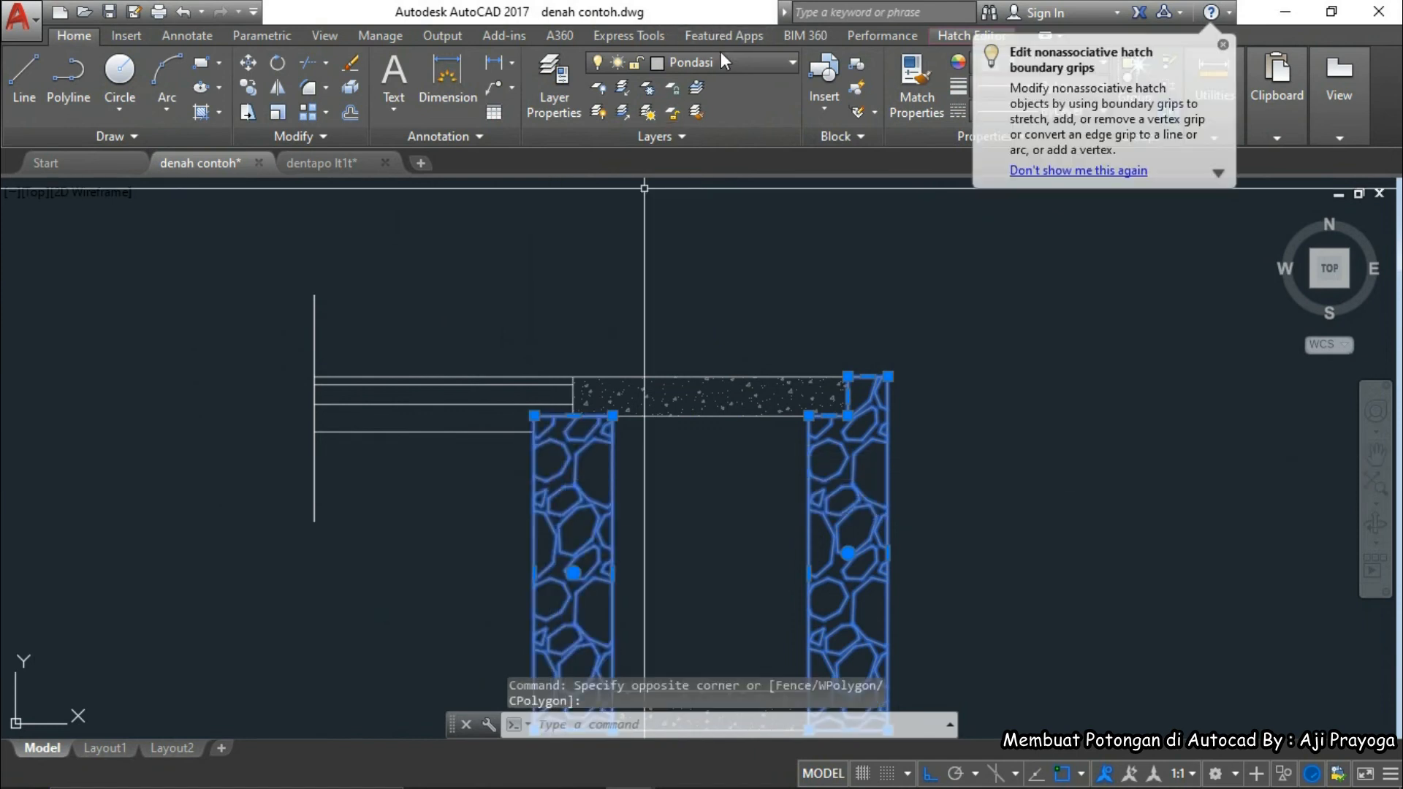
{"action": "left_click", "coordinate": [702, 62]}
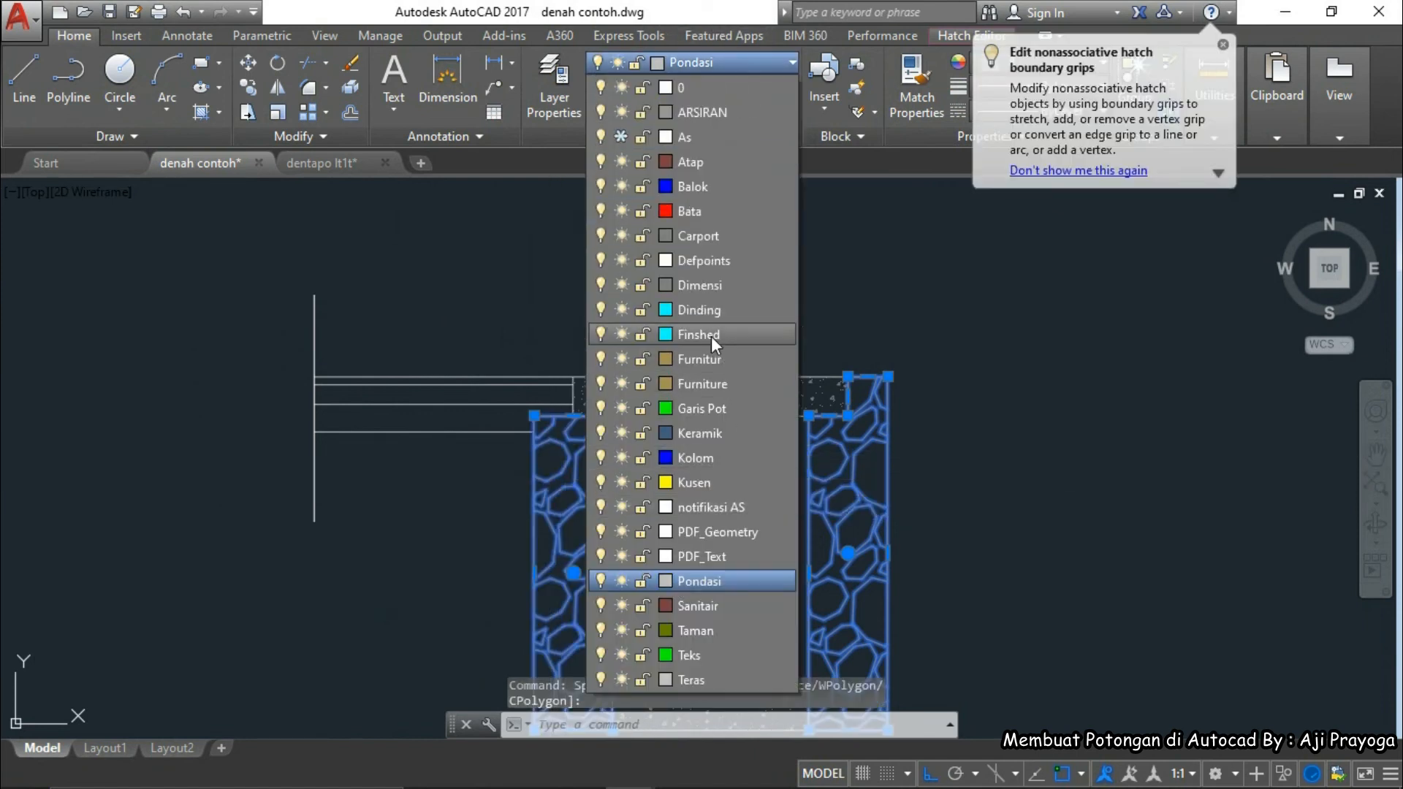
{"action": "scroll", "coordinate": [857, 415], "scroll_direction": "down", "scroll_amount": 3}
{"action": "key", "text": "Escape"}
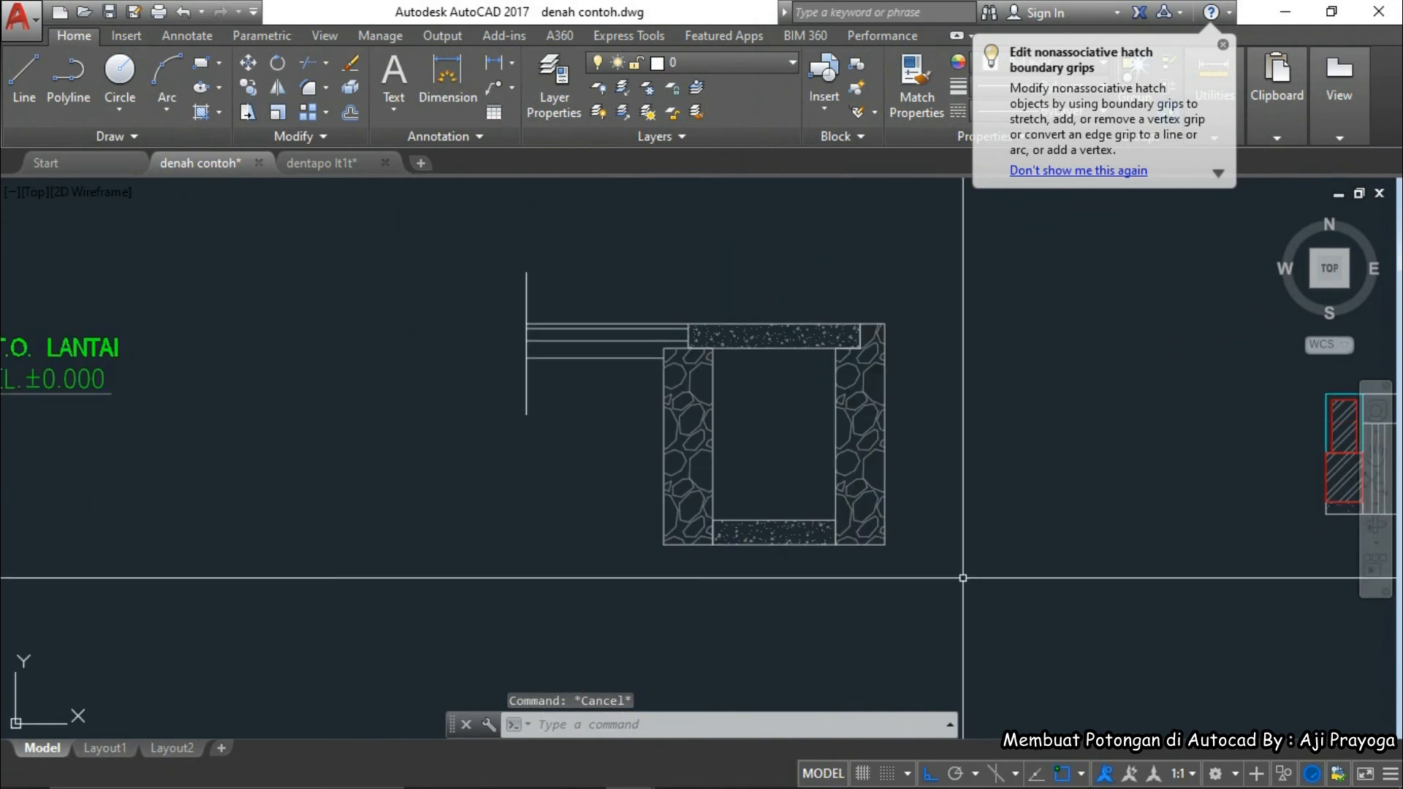
{"action": "left_click", "coordinate": [963, 577]}
{"action": "left_click", "coordinate": [643, 284]}
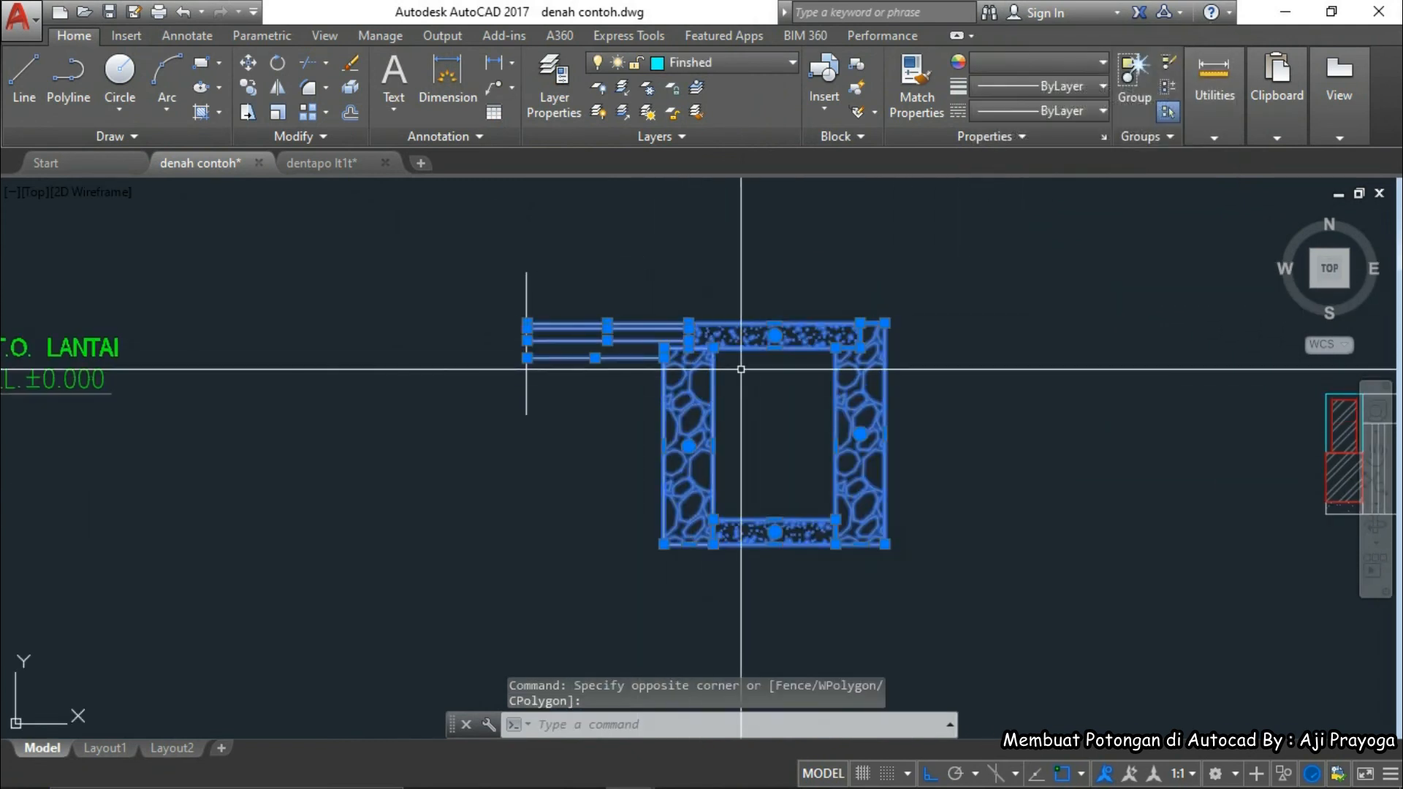
{"action": "key", "text": "Escape"}
- Hatch the two layers under the paving surface beside the channel with the AR-SAND pattern
{"action": "scroll", "coordinate": [560, 363], "scroll_direction": "up", "scroll_amount": 4}
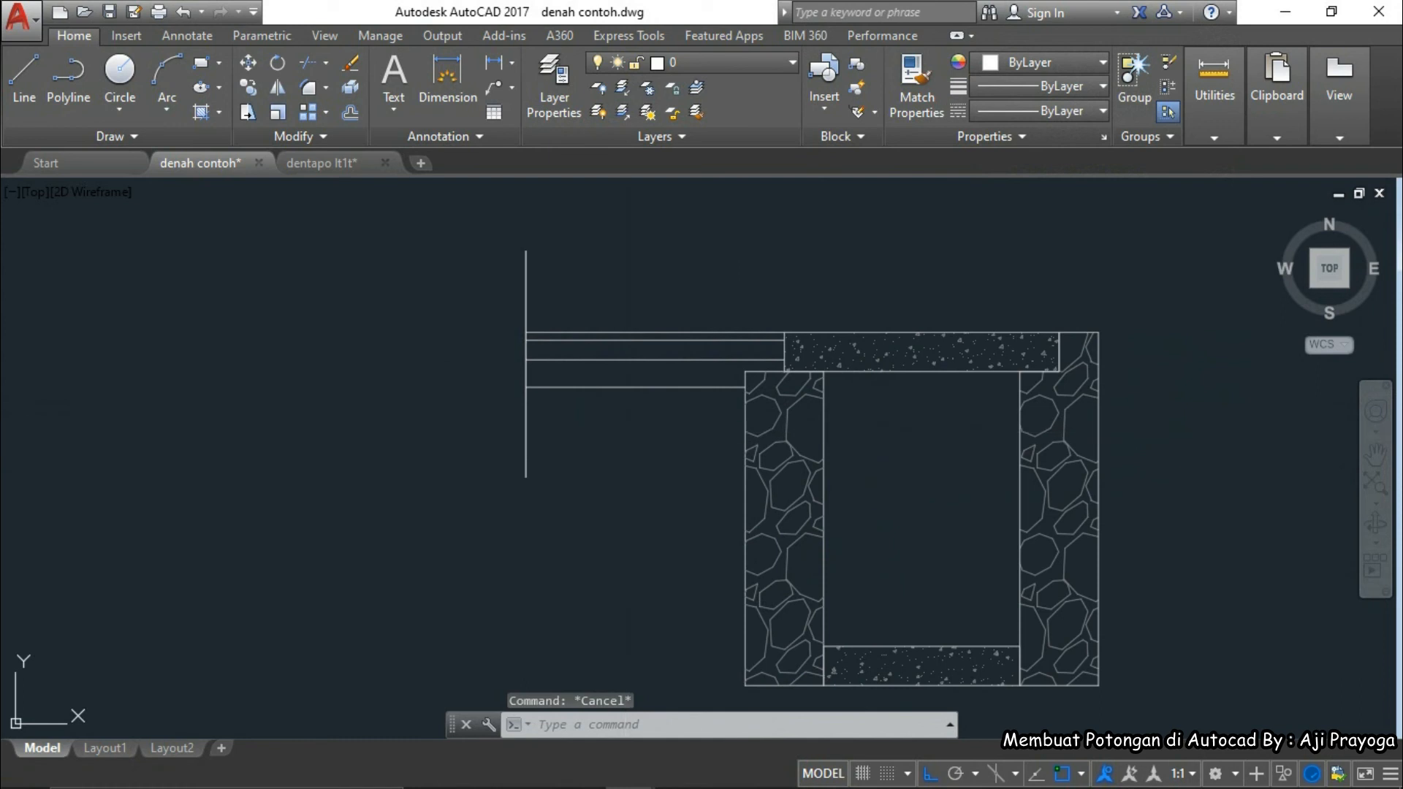
{"action": "type", "text": "h"}
{"action": "key", "text": "Return"}
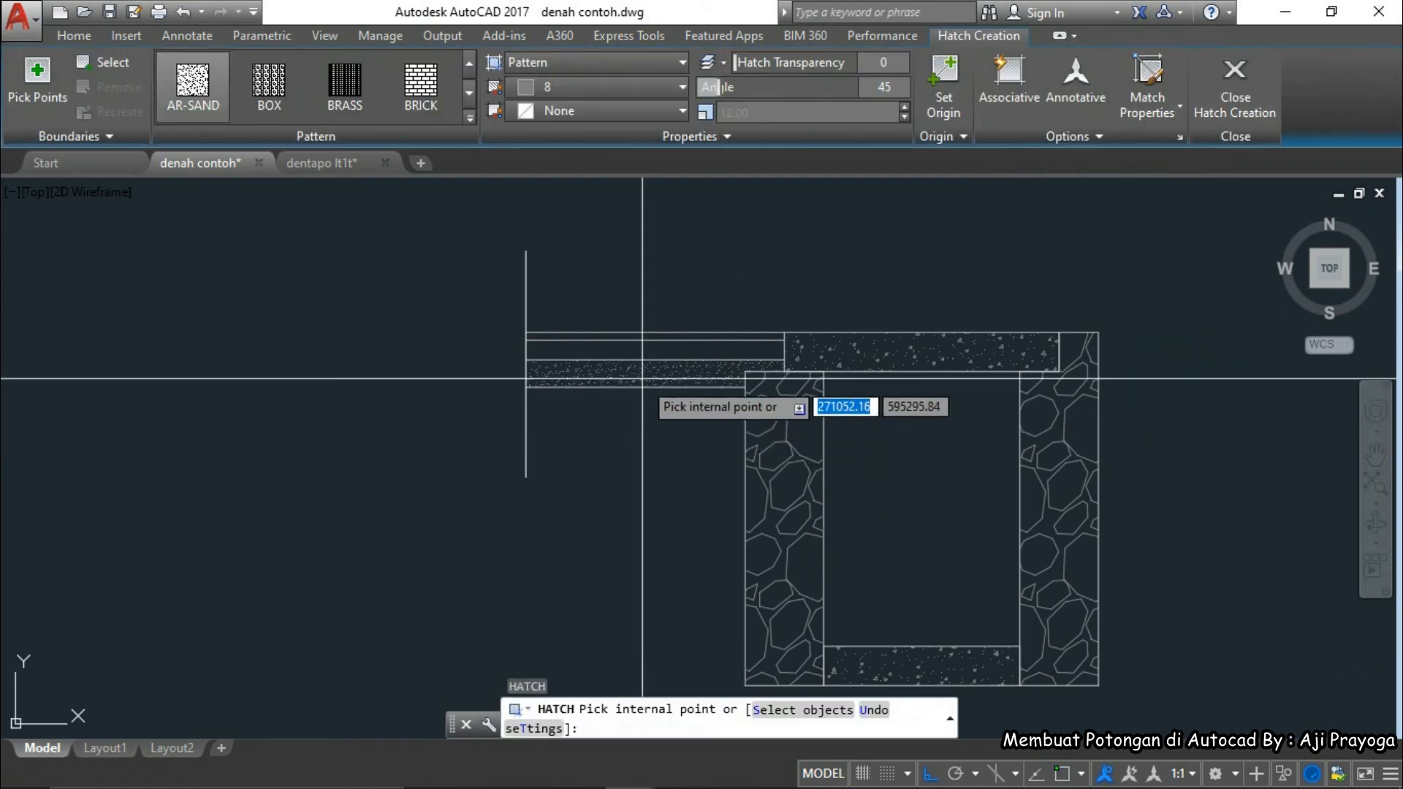
{"action": "left_click", "coordinate": [639, 376]}
{"action": "left_click", "coordinate": [649, 354]}
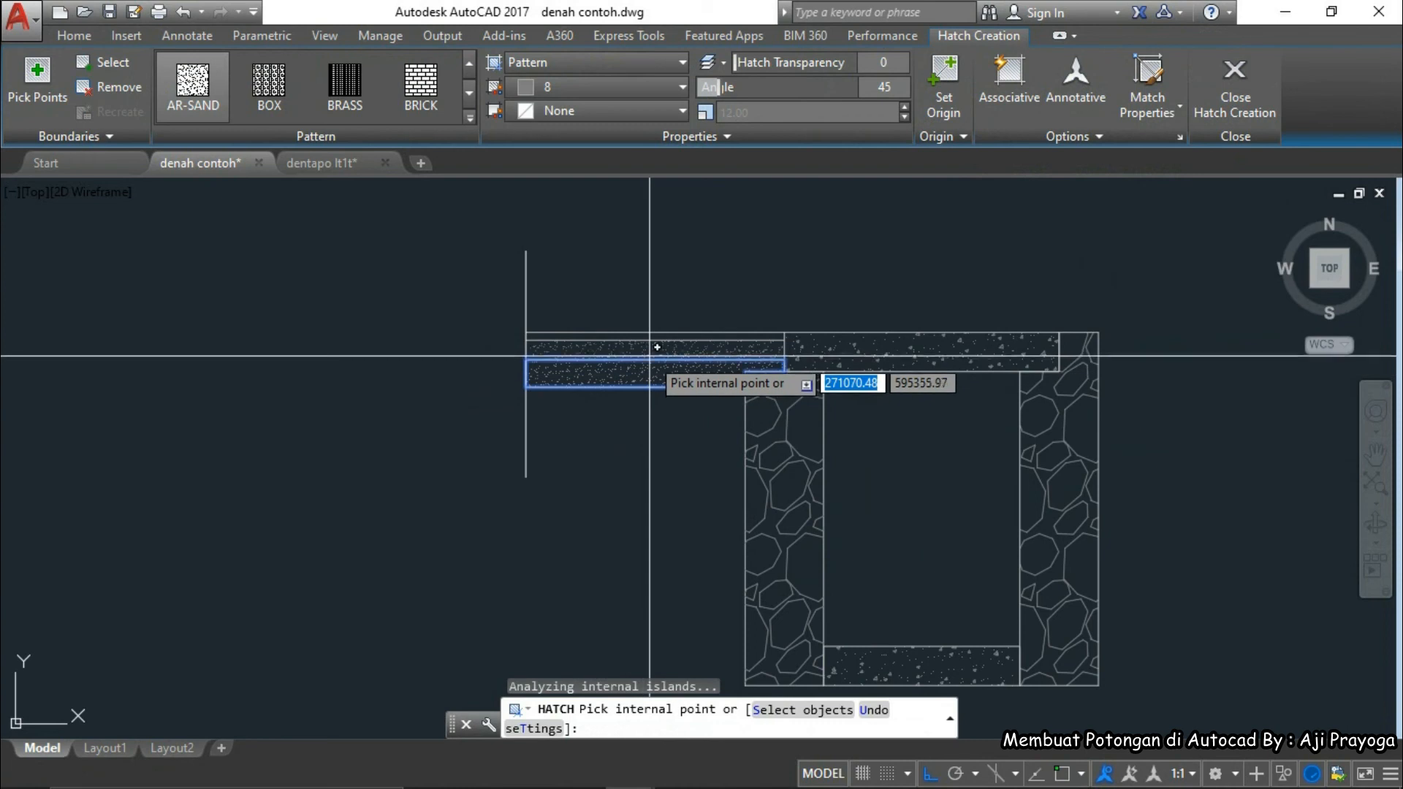
{"action": "key", "text": "Return"}
- Match the lower layer's hatch to the uprights' gravel hatch and set its scale to 100
{"action": "type", "text": "ma"}
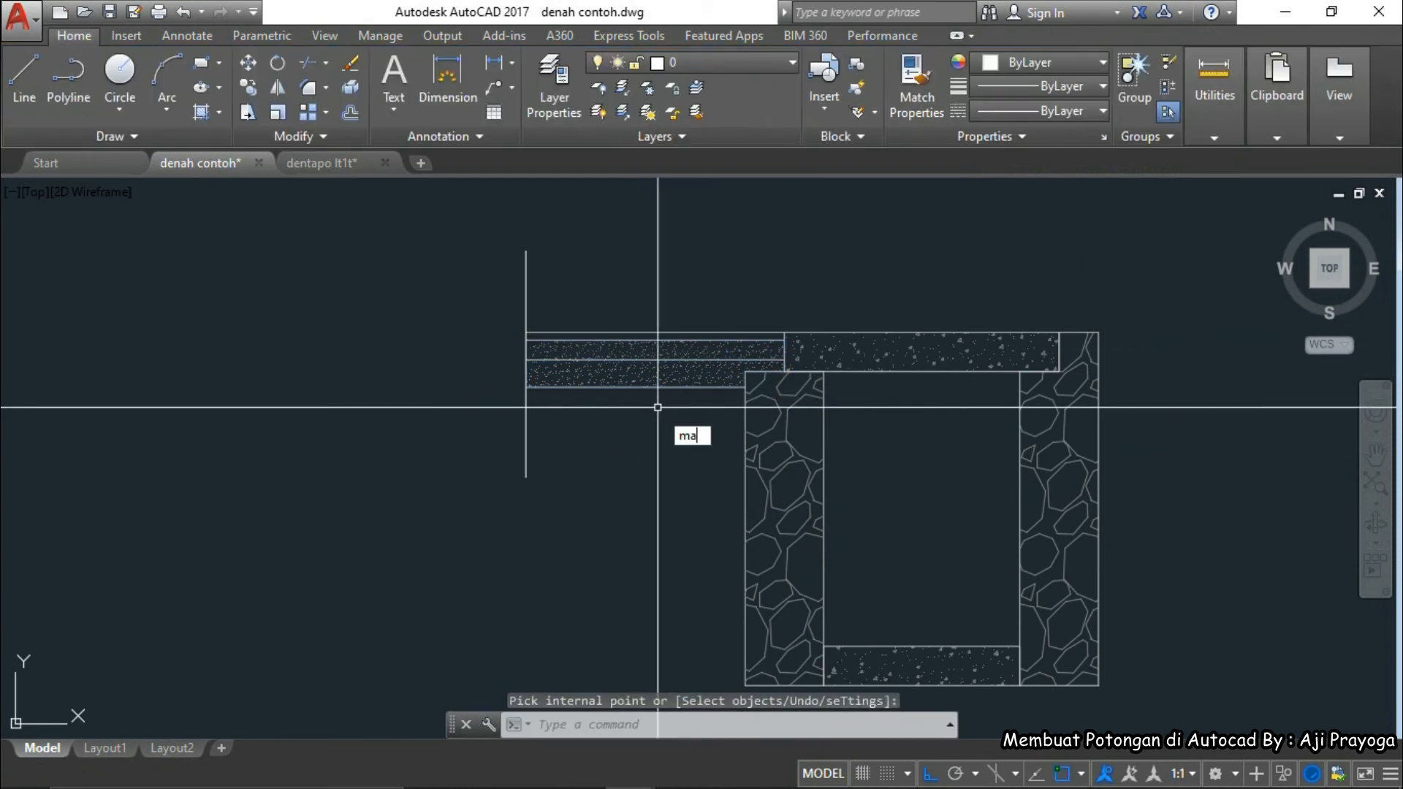
{"action": "key", "text": "Return"}
{"action": "left_click", "coordinate": [760, 436]}
{"action": "left_click", "coordinate": [641, 381]}
{"action": "key", "text": "Return"}
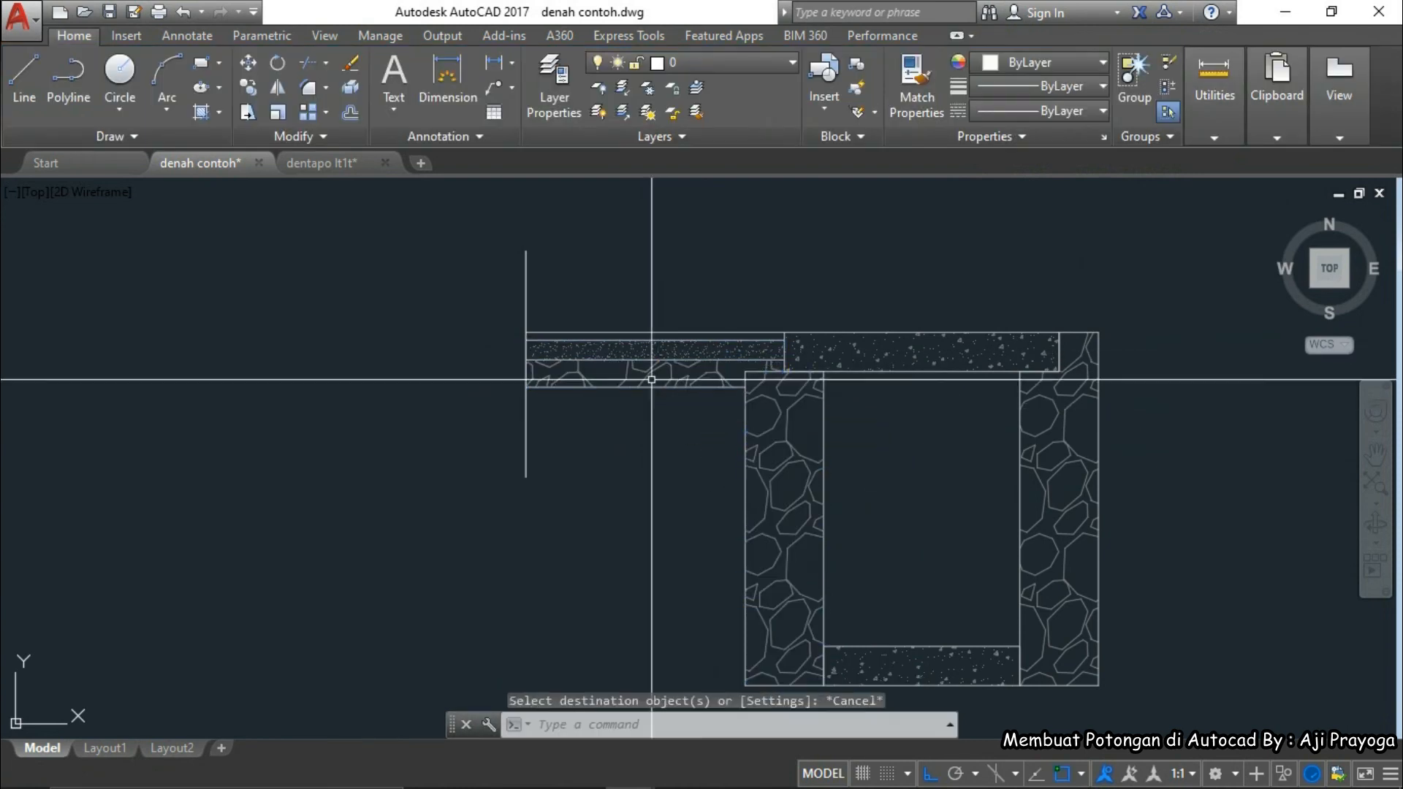
{"action": "left_click", "coordinate": [644, 372]}
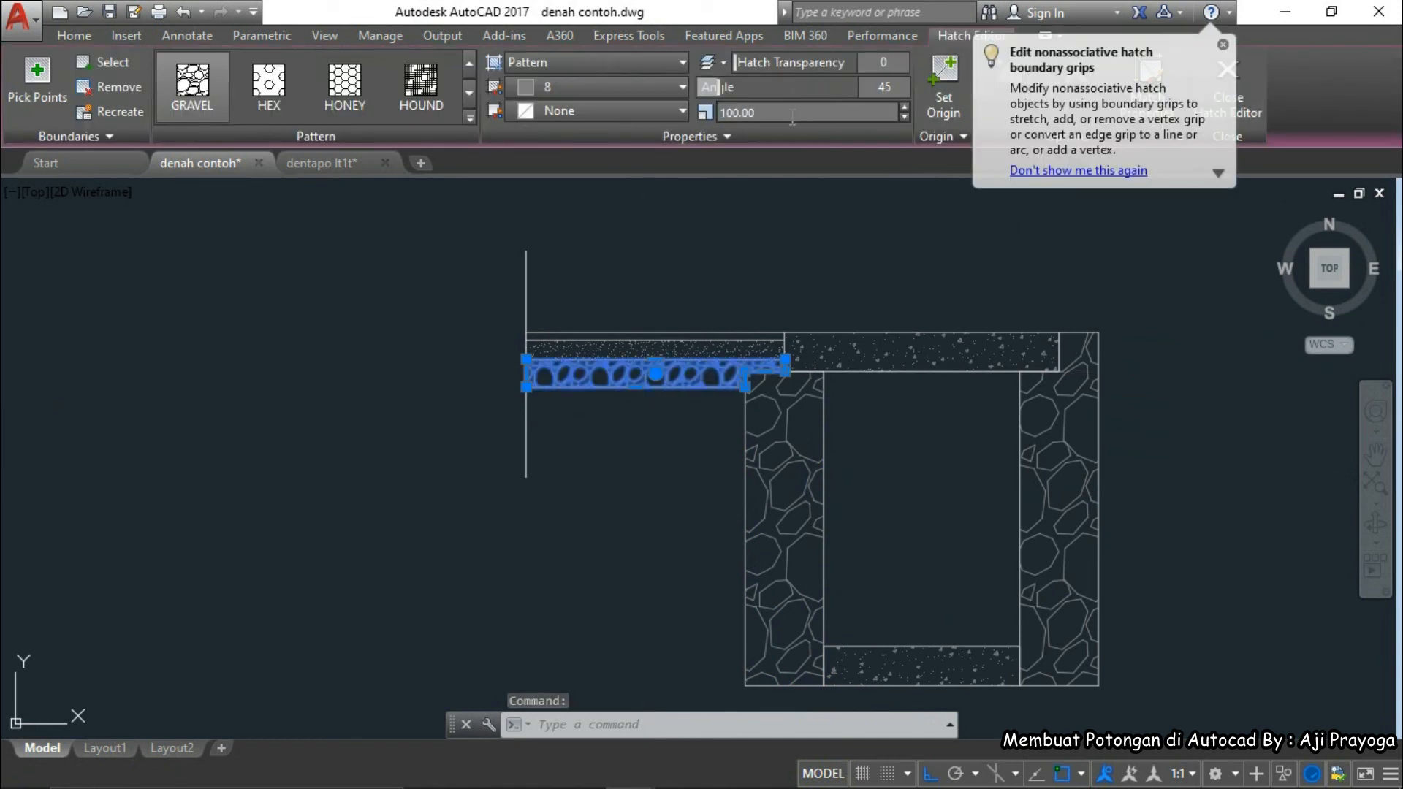
- Match the upper layer's sand hatch to the lower layer's gravel hatch and reduce its scale
{"action": "left_click", "coordinate": [751, 343]}
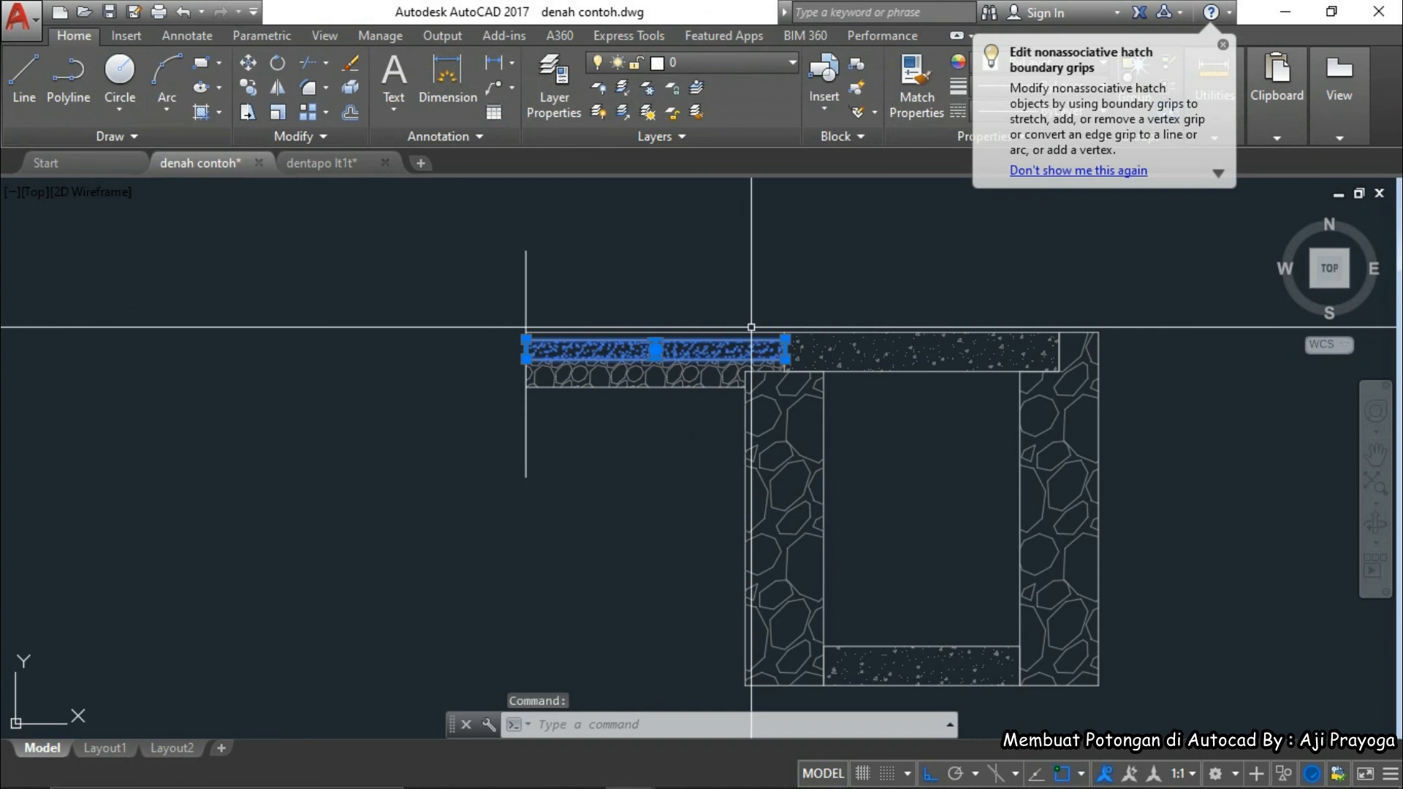
{"action": "left_click", "coordinate": [779, 117]}
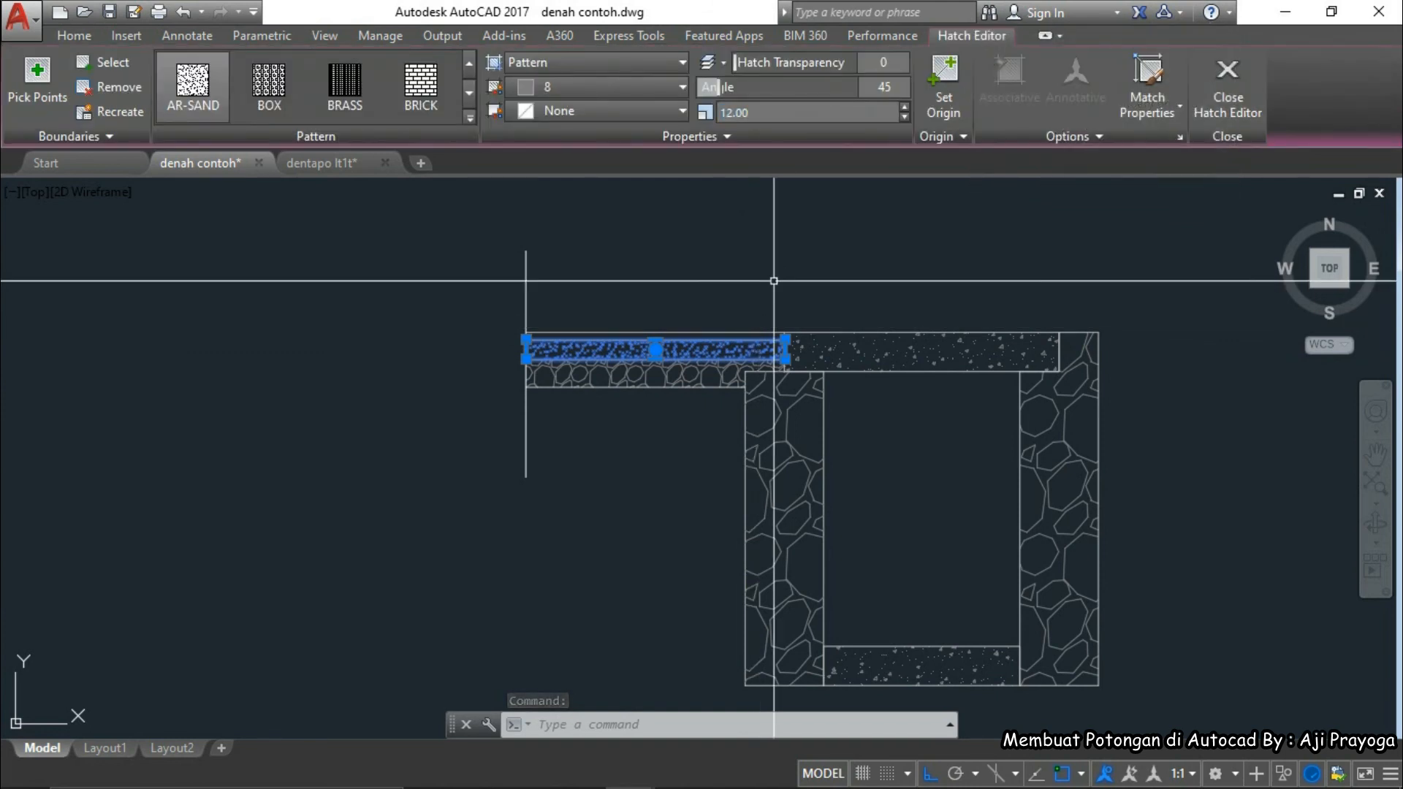
{"action": "key", "text": "Escape"}
{"action": "type", "text": "ma"}
{"action": "key", "text": "Return"}
{"action": "left_click", "coordinate": [643, 374]}
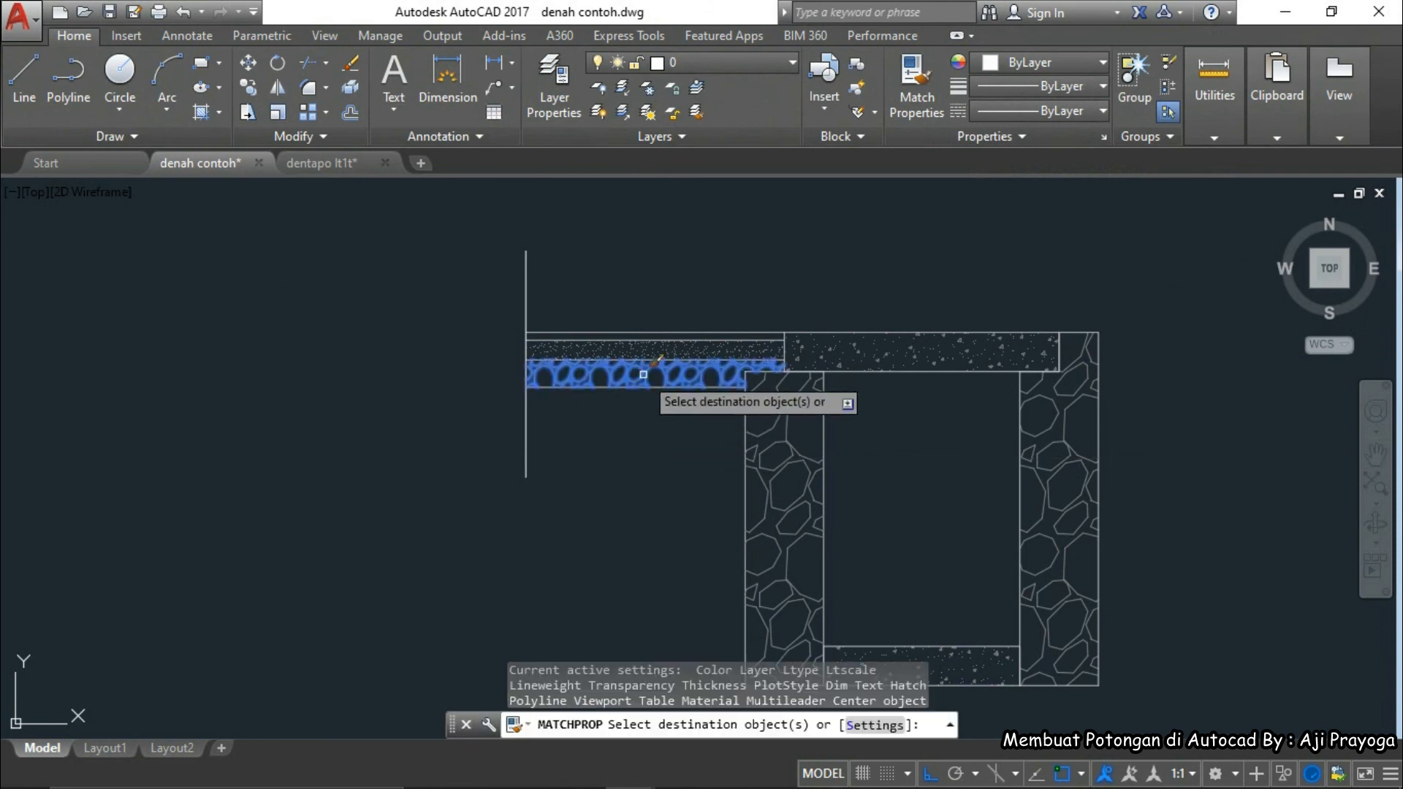
{"action": "key", "text": "Escape"}
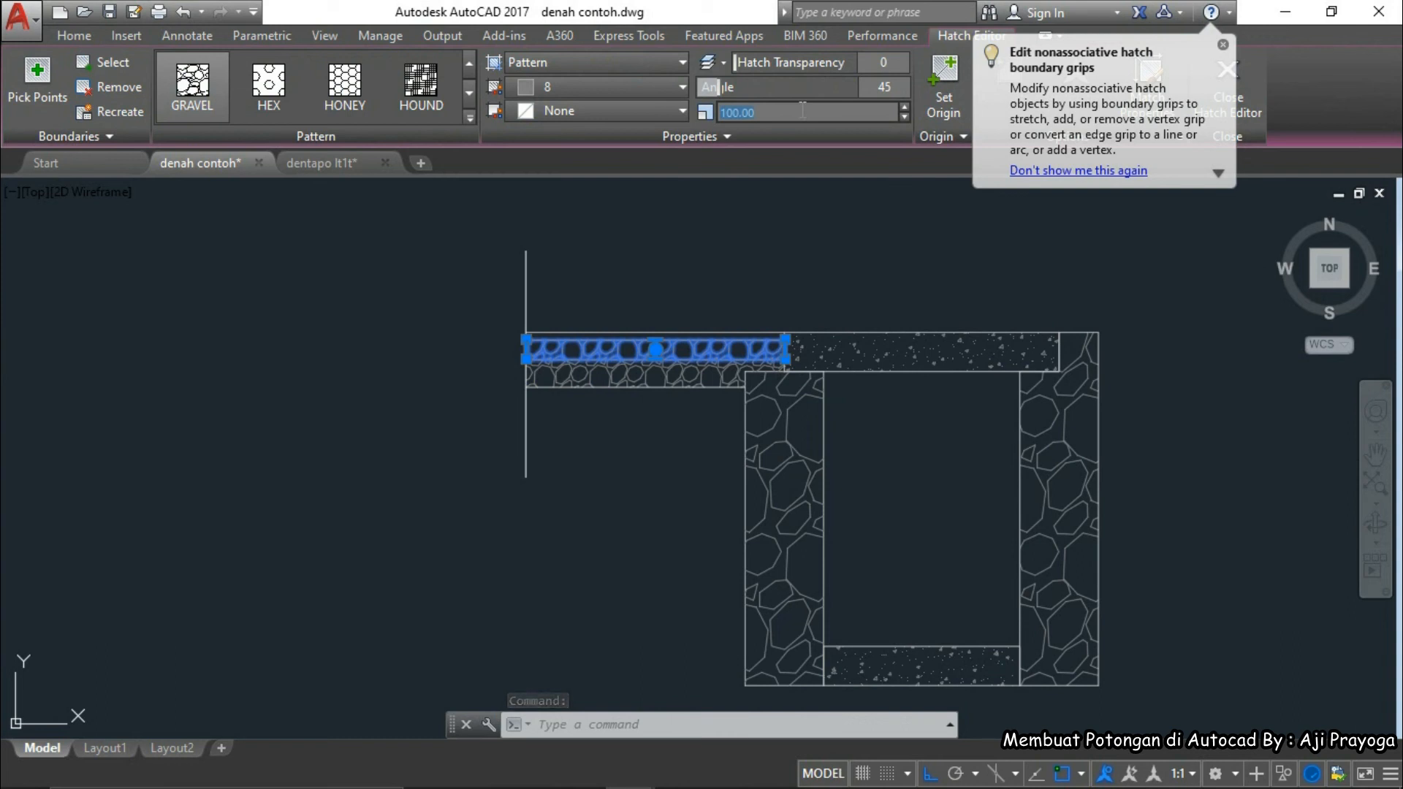
{"action": "key", "text": "Escape"}
- Delete the vertical line at the free end of the surface layers
{"action": "scroll", "coordinate": [692, 438], "scroll_direction": "down", "scroll_amount": 4}
{"action": "left_click", "coordinate": [557, 459]}
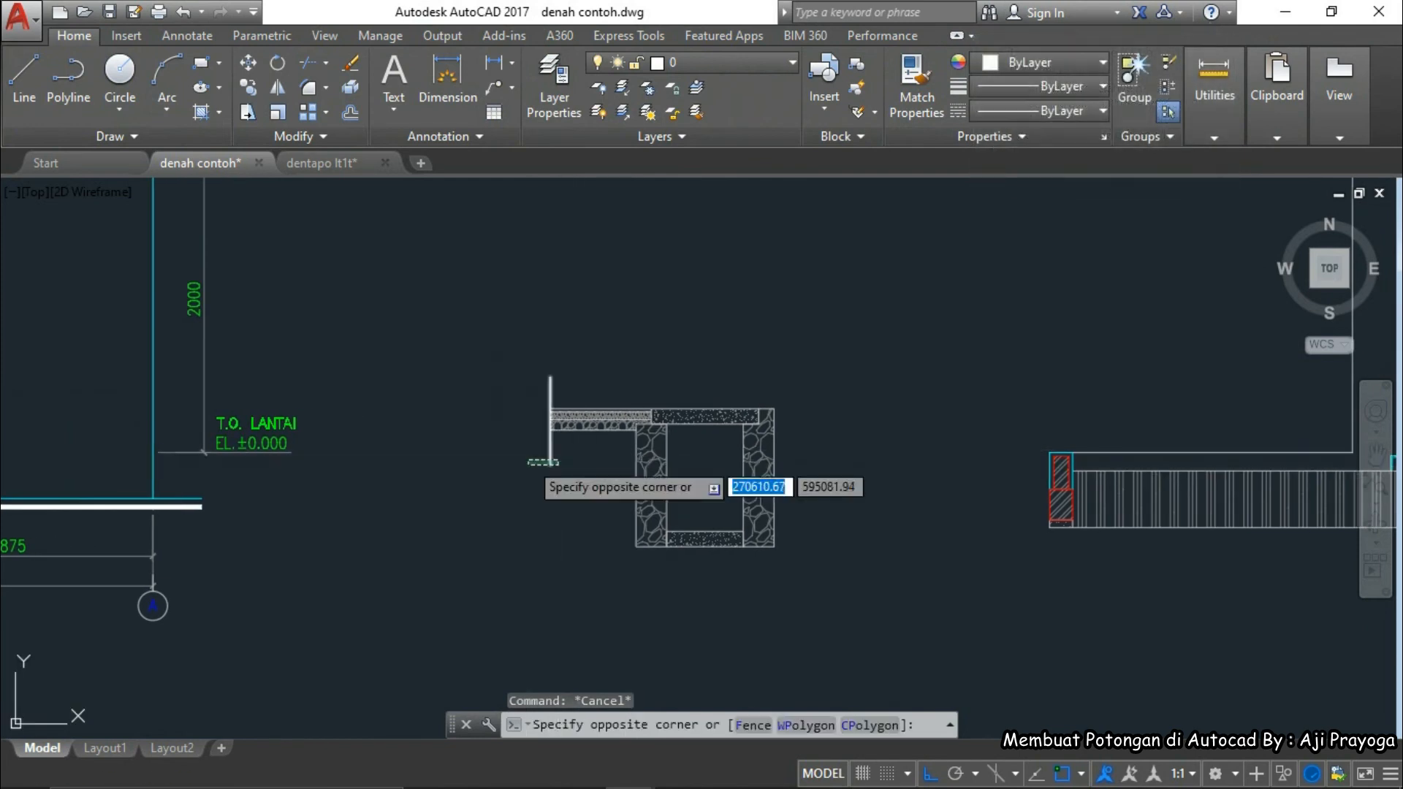
{"action": "left_click", "coordinate": [523, 492]}
{"action": "key", "text": "Delete"}
{"action": "left_click", "coordinate": [828, 592]}
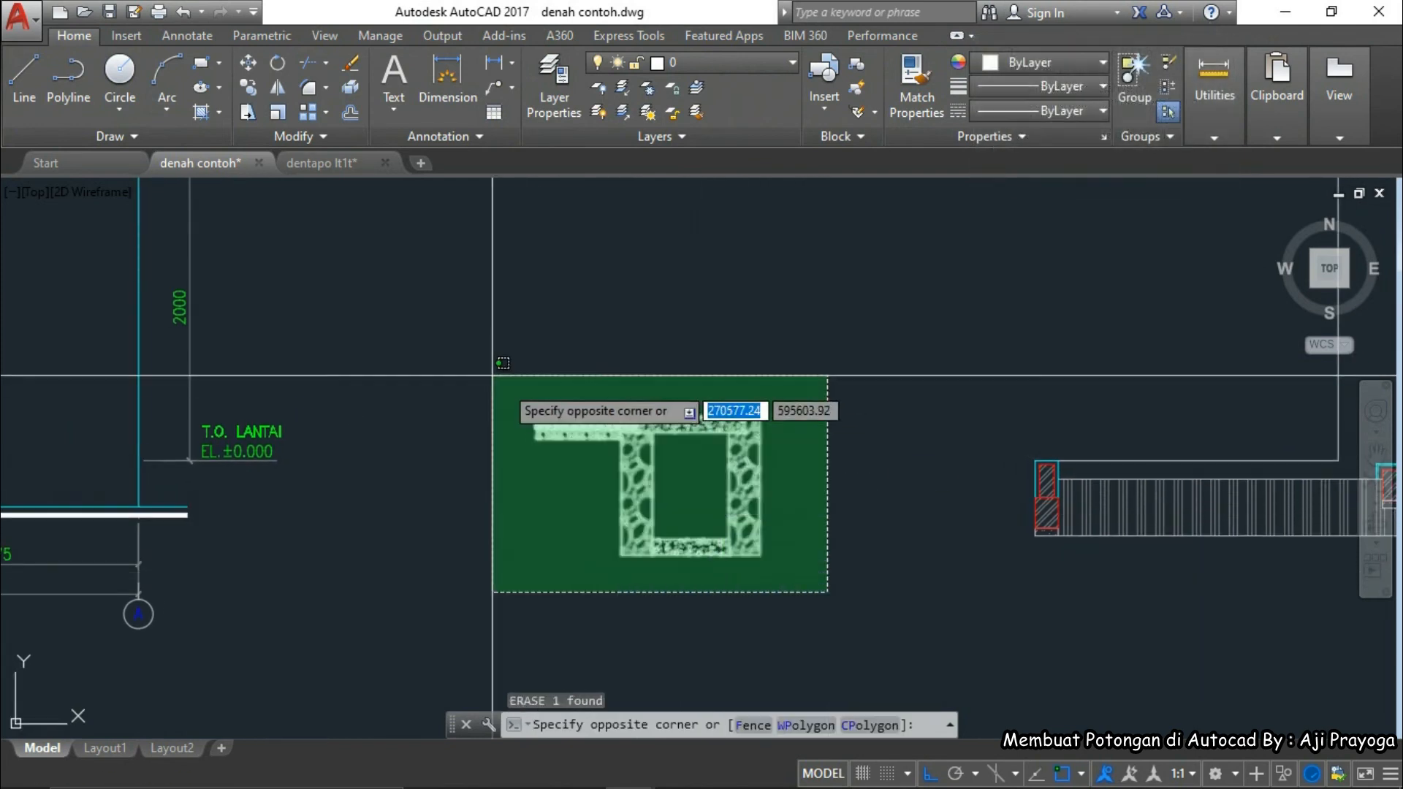
{"action": "left_click", "coordinate": [492, 374]}
{"action": "type", "text": "m"}
{"action": "key", "text": "Return"}
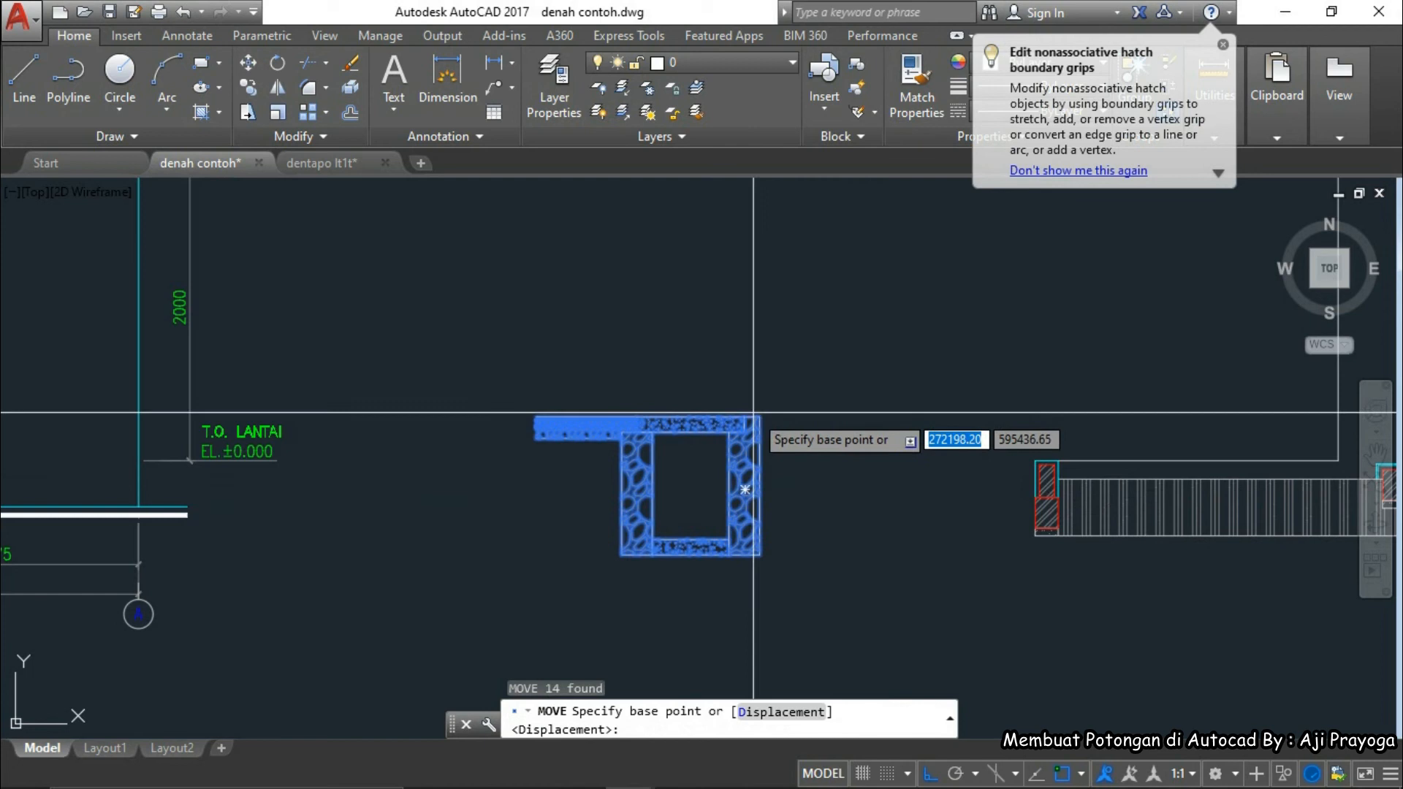
{"action": "scroll", "coordinate": [753, 413], "scroll_direction": "up", "scroll_amount": 2}
{"action": "key", "text": "Escape"}
{"action": "scroll", "coordinate": [814, 492], "scroll_direction": "down", "scroll_amount": 2}
- Move the channel with its surface layers against the boundary wall, aligning its upper corner with the top of the wall's footing beam
{"action": "left_click", "coordinate": [859, 363]}
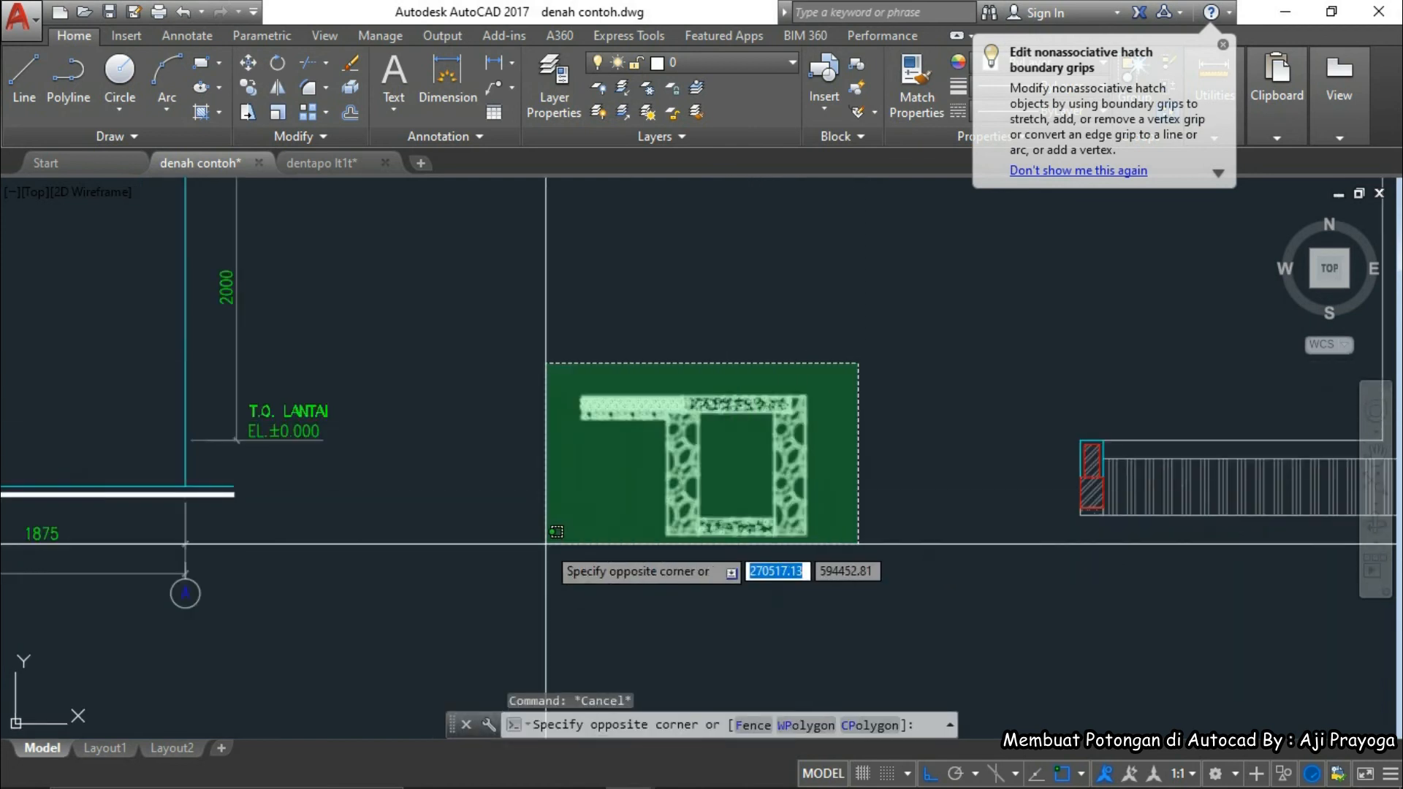
{"action": "left_click", "coordinate": [550, 568]}
{"action": "type", "text": "m"}
{"action": "key", "text": "Return"}
{"action": "scroll", "coordinate": [800, 395], "scroll_direction": "up", "scroll_amount": 5}
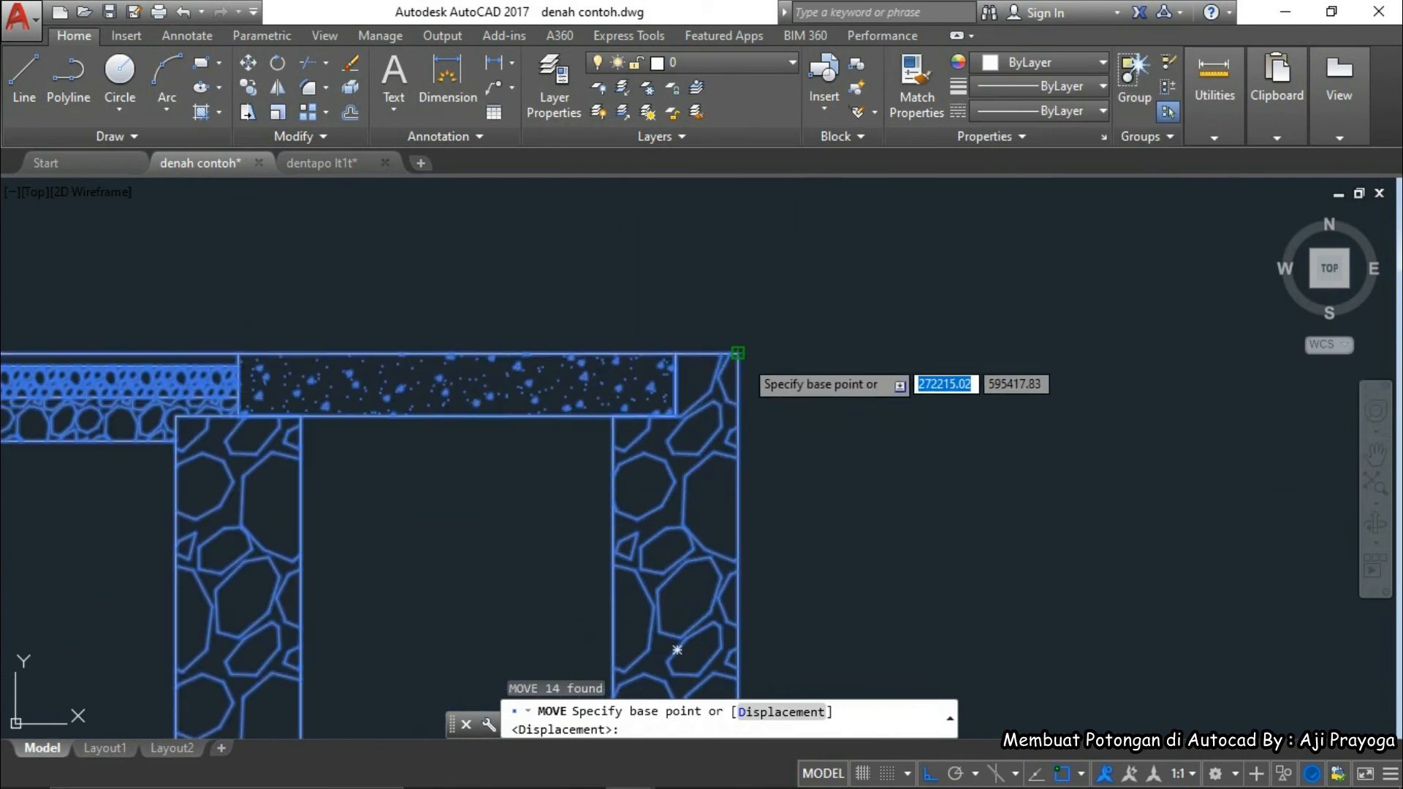
{"action": "left_click", "coordinate": [738, 353]}
{"action": "scroll", "coordinate": [585, 336], "scroll_direction": "down", "scroll_amount": 5}
{"action": "scroll", "coordinate": [745, 300], "scroll_direction": "up", "scroll_amount": 5}
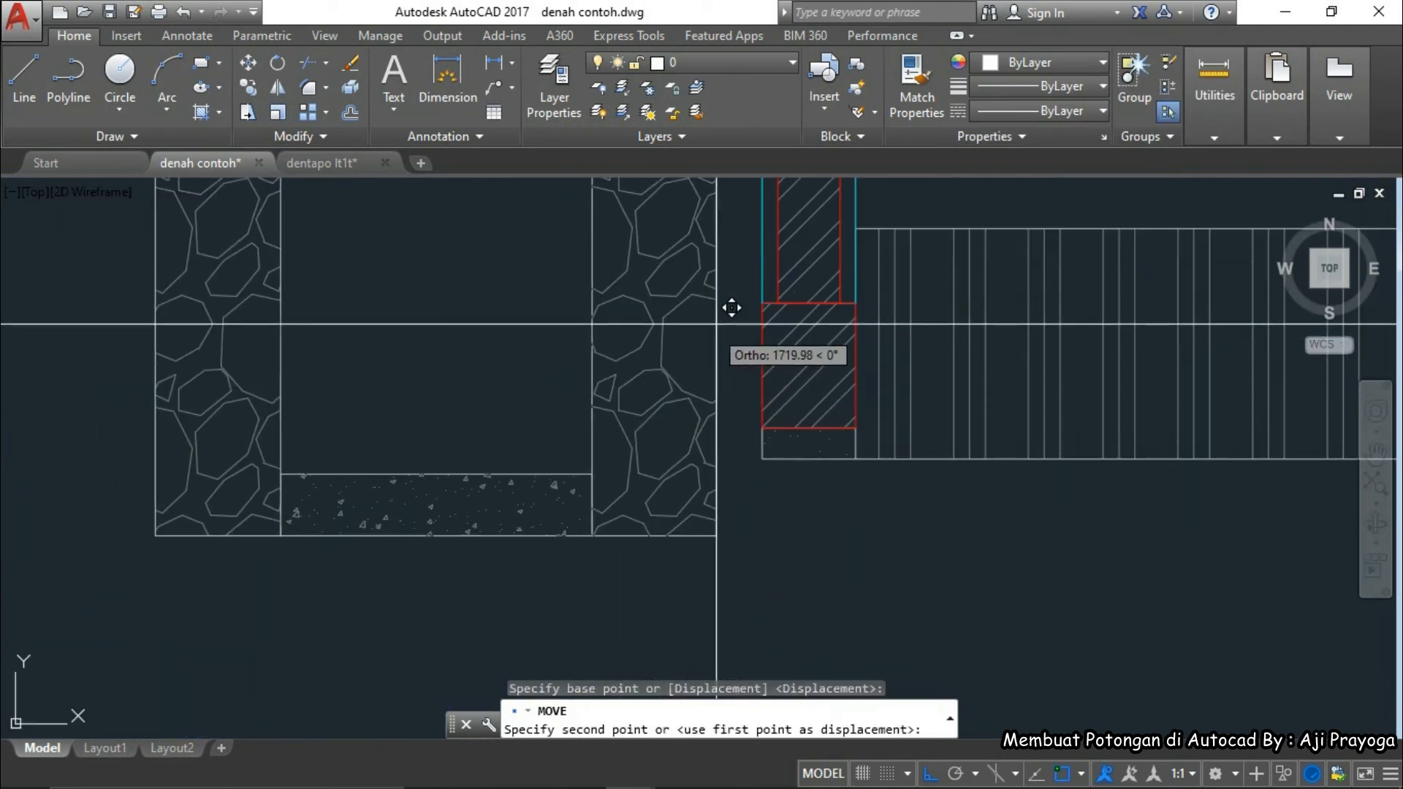
{"action": "left_click", "coordinate": [771, 286]}
{"action": "scroll", "coordinate": [720, 357], "scroll_direction": "down", "scroll_amount": 6}
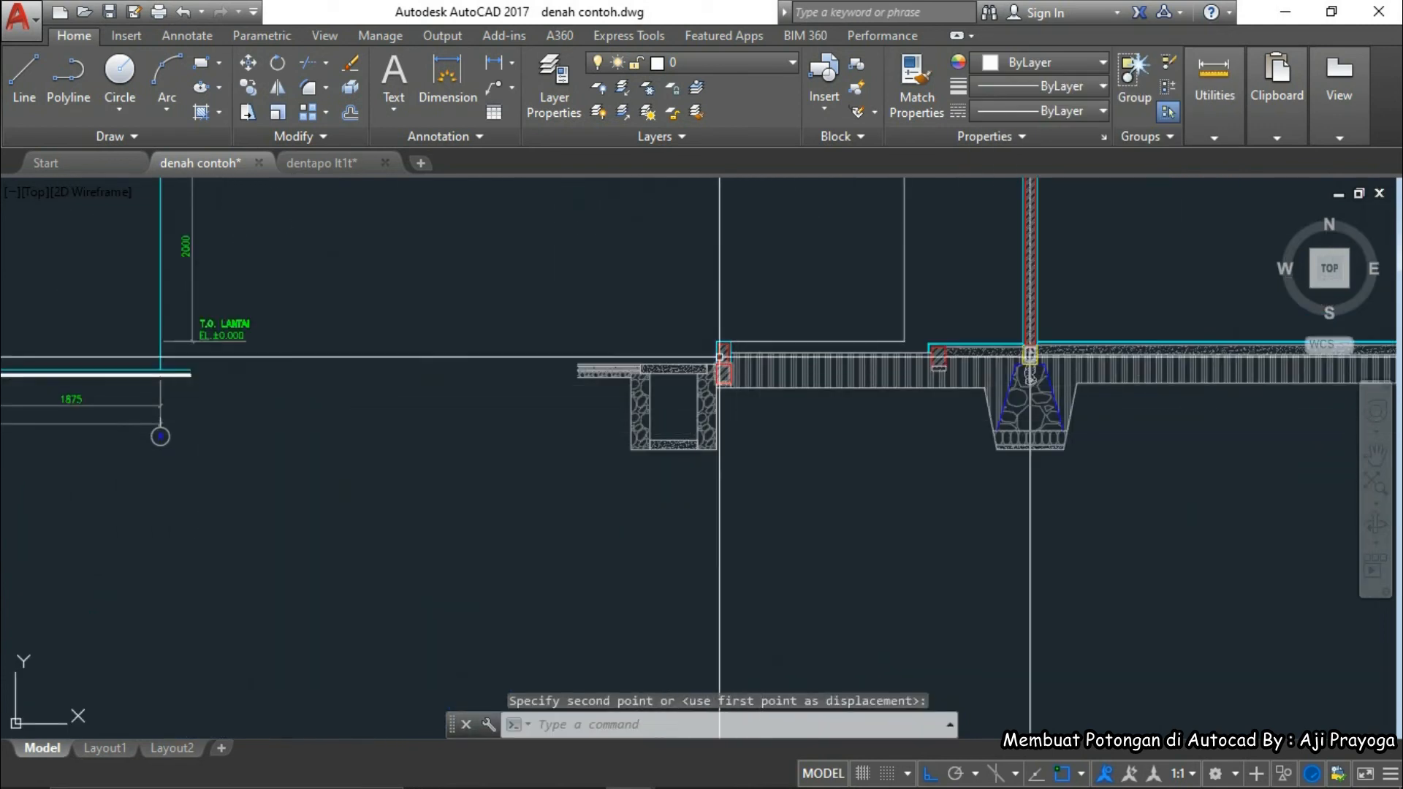
{"action": "scroll", "coordinate": [719, 356], "scroll_direction": "up", "scroll_amount": 6}
{"action": "type", "text": "l"}
{"action": "key", "text": "Return"}
{"action": "key", "text": "Escape"}
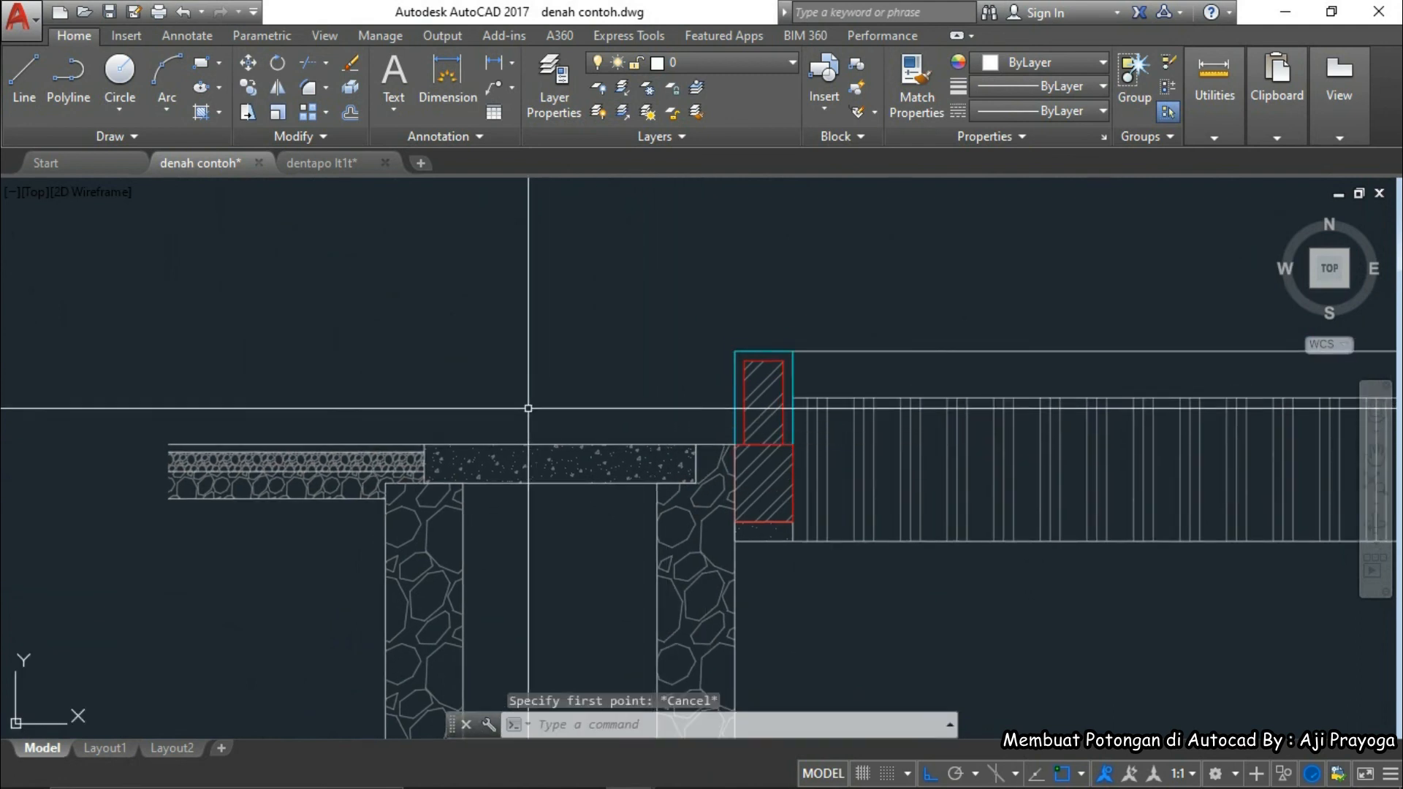
{"action": "key", "text": "Escape"}
- Draw a horizontal construction line through the ground level of the front elevation
{"action": "scroll", "coordinate": [604, 433], "scroll_direction": "down", "scroll_amount": 6}
{"action": "type", "text": "xl"}
{"action": "key", "text": "Return"}
{"action": "type", "text": "h"}
{"action": "key", "text": "Return"}
{"action": "scroll", "coordinate": [731, 497], "scroll_direction": "down", "scroll_amount": 6}
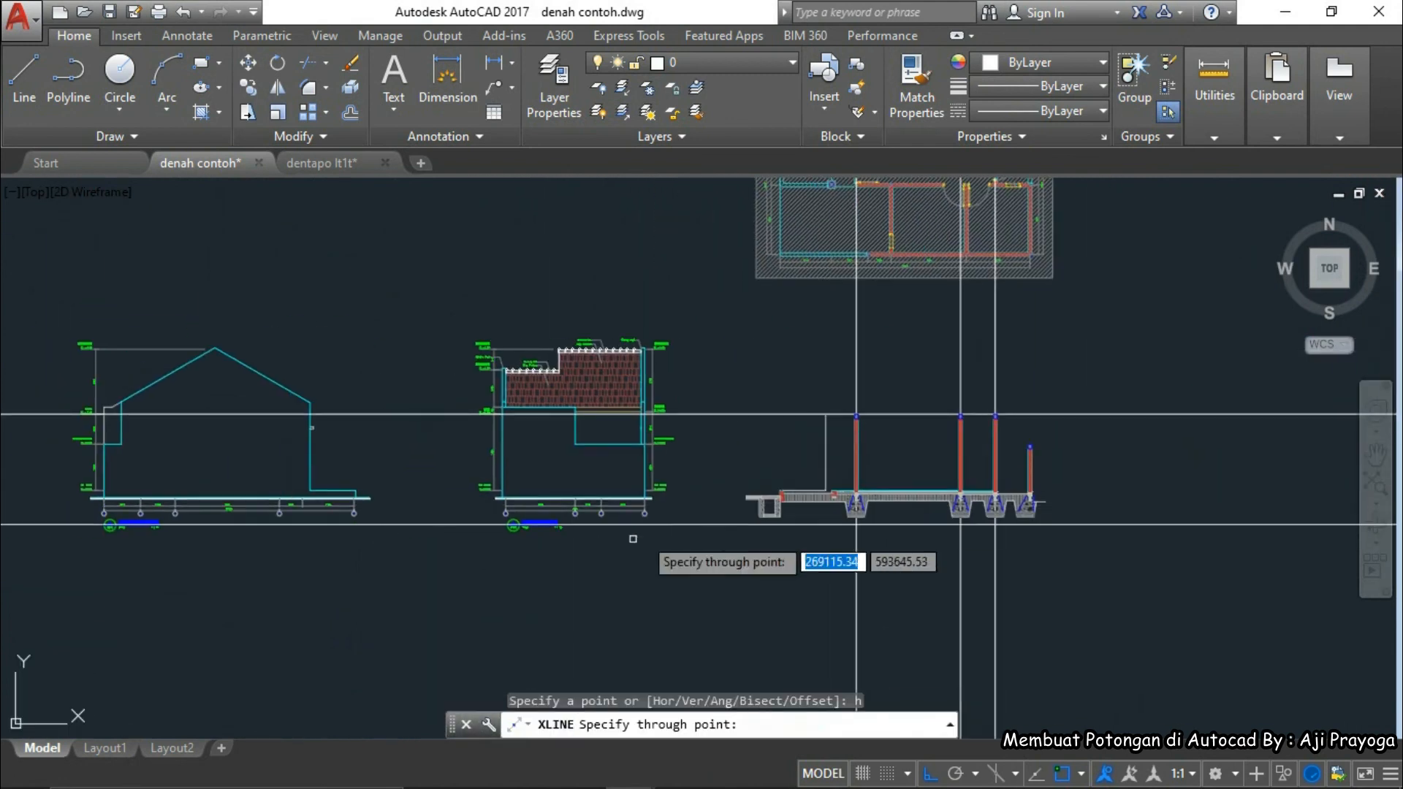
{"action": "scroll", "coordinate": [130, 480], "scroll_direction": "up", "scroll_amount": 5}
{"action": "scroll", "coordinate": [251, 488], "scroll_direction": "down", "scroll_amount": 9}
{"action": "middle_click_drag", "start_coordinate": [265, 536], "coordinate": [639, 559]}
{"action": "scroll", "coordinate": [134, 542], "scroll_direction": "up", "scroll_amount": 7}
{"action": "scroll", "coordinate": [346, 480], "scroll_direction": "up", "scroll_amount": 6}
{"action": "left_click", "coordinate": [346, 461]}
{"action": "scroll", "coordinate": [346, 461], "scroll_direction": "down", "scroll_amount": 4}
{"action": "middle_click_drag", "start_coordinate": [373, 473], "coordinate": [504, 522]}
{"action": "middle_click_drag", "start_coordinate": [360, 519], "coordinate": [565, 538]}
{"action": "key", "text": "Escape"}
{"action": "key", "text": "Escape"}
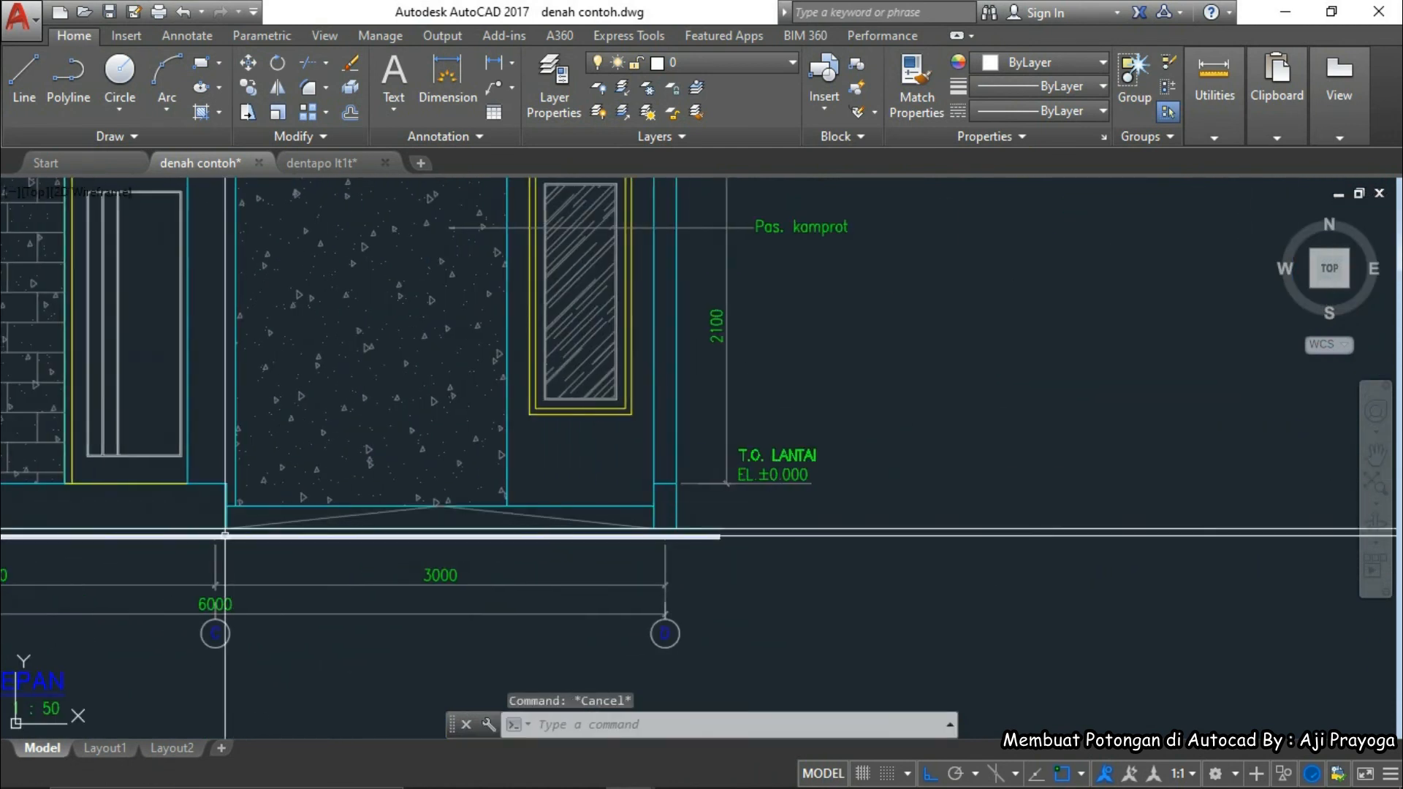
- Move the channel with its surface layers vertically so its surface meets the horizontal construction line at ground level
{"action": "scroll", "coordinate": [225, 534], "scroll_direction": "up", "scroll_amount": 3}
{"action": "scroll", "coordinate": [256, 510], "scroll_direction": "down", "scroll_amount": 8}
{"action": "scroll", "coordinate": [939, 509], "scroll_direction": "up", "scroll_amount": 6}
{"action": "scroll", "coordinate": [939, 510], "scroll_direction": "up", "scroll_amount": 4}
{"action": "left_click", "coordinate": [658, 362]}
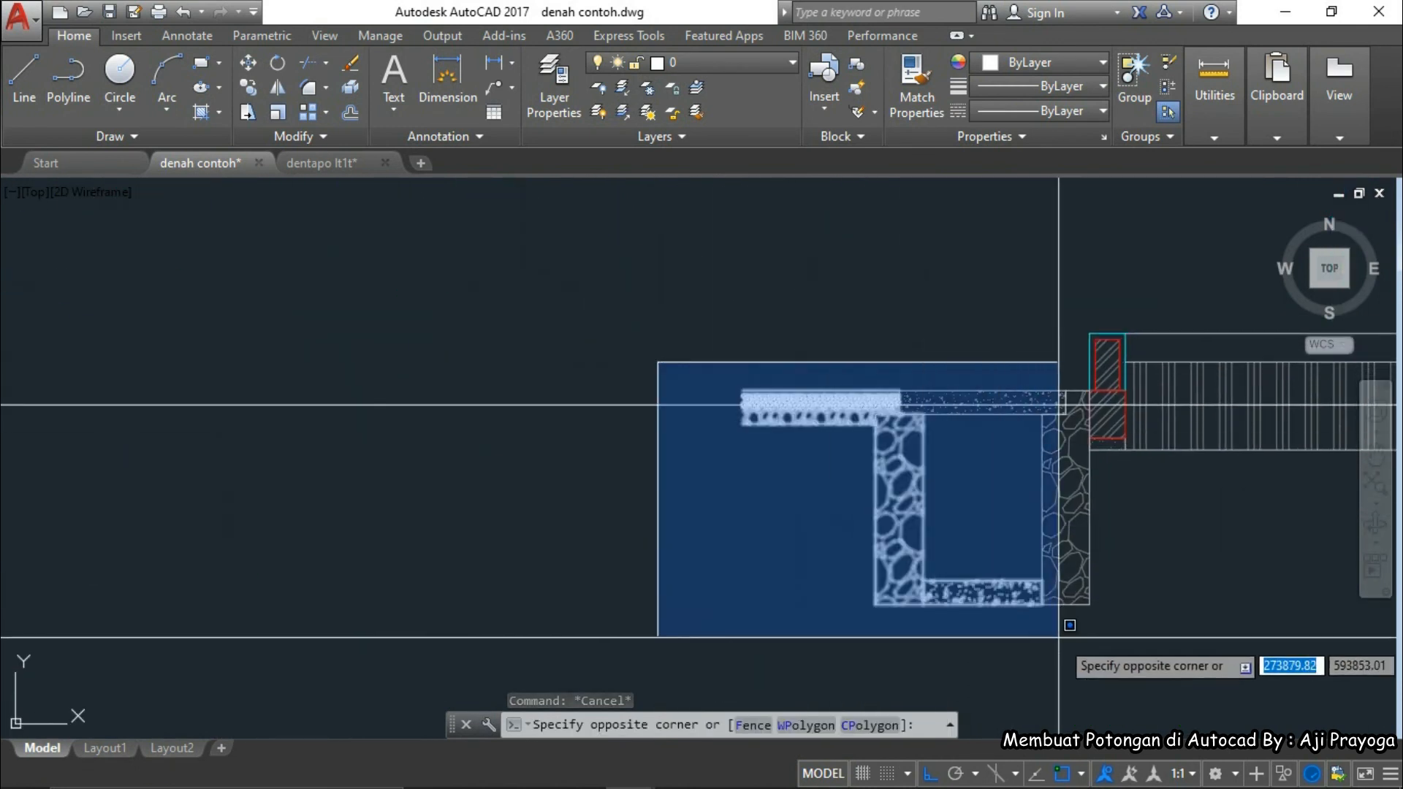
{"action": "left_click", "coordinate": [1059, 637]}
{"action": "type", "text": "m"}
{"action": "key", "text": "Return"}
{"action": "scroll", "coordinate": [843, 397], "scroll_direction": "up", "scroll_amount": 4}
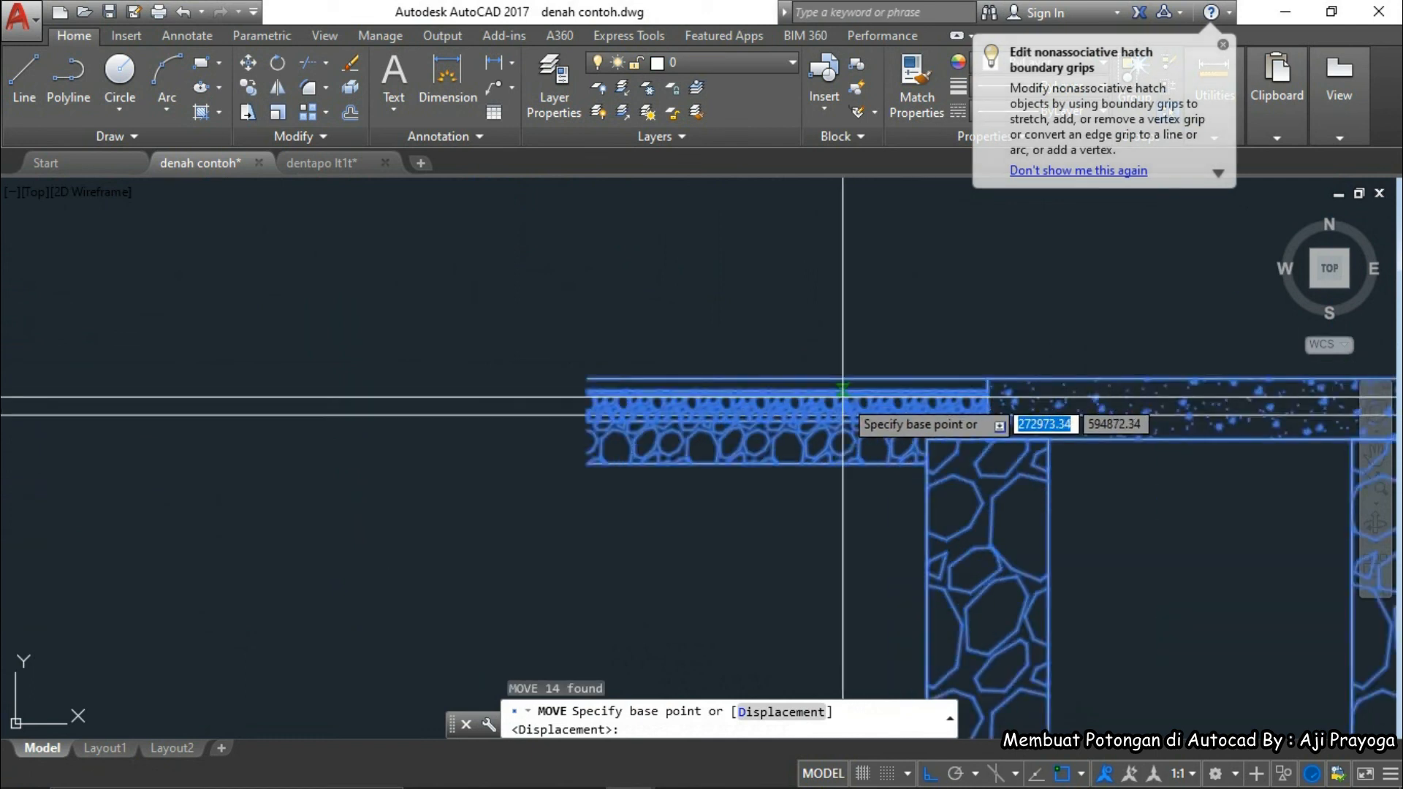
{"action": "scroll", "coordinate": [842, 397], "scroll_direction": "up", "scroll_amount": 3}
{"action": "left_click", "coordinate": [566, 395]}
{"action": "scroll", "coordinate": [555, 395], "scroll_direction": "up", "scroll_amount": 6}
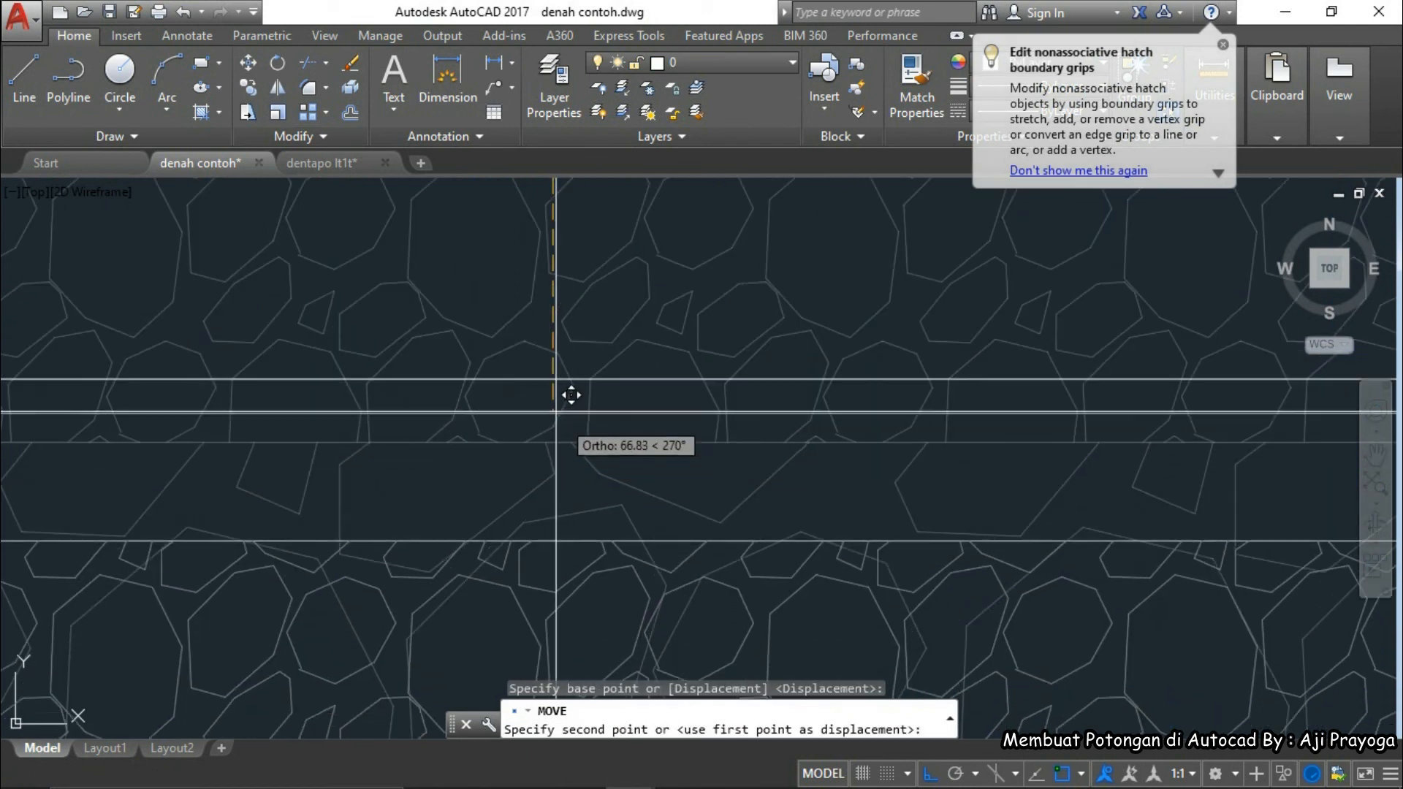
{"action": "left_click", "coordinate": [563, 395]}
{"action": "scroll", "coordinate": [578, 387], "scroll_direction": "down", "scroll_amount": 8}
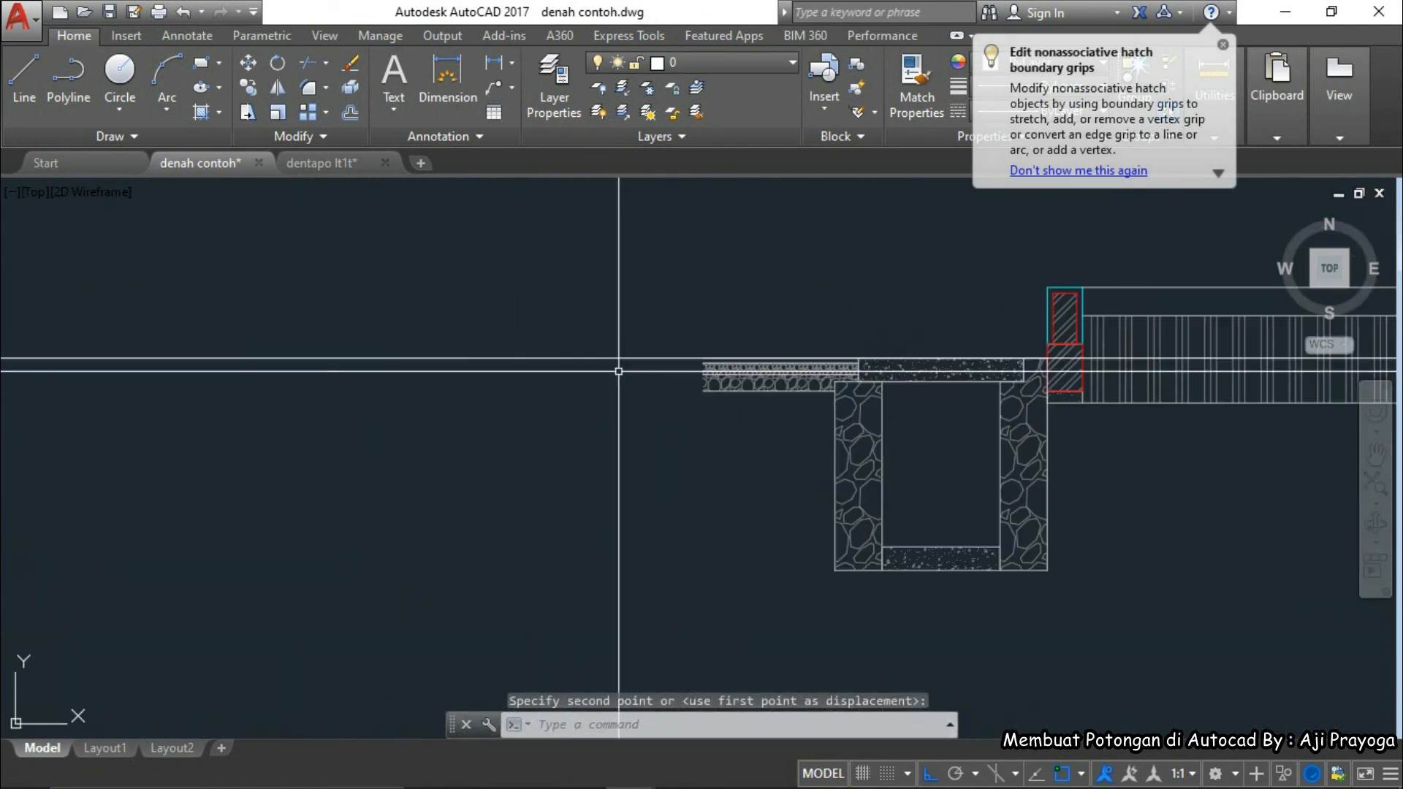
- Erase the horizontal construction lines through the ground level
{"action": "left_click", "coordinate": [619, 371]}
{"action": "left_click", "coordinate": [576, 329]}
{"action": "type", "text": "e"}
{"action": "key", "text": "Return"}
- Move the boundary wall's footing beam and its bedding layer straight down by 100
{"action": "mouse_move", "coordinate": [996, 405]}
{"action": "middle_mouse_down"}
{"action": "mouse_move", "coordinate": [907, 425]}
{"action": "mouse_move", "coordinate": [818, 402]}
{"action": "middle_mouse_up"}
{"action": "scroll", "coordinate": [1045, 376], "scroll_direction": "up", "scroll_amount": 4}
{"action": "left_click", "coordinate": [877, 504]}
{"action": "left_click", "coordinate": [847, 394]}
{"action": "type", "text": "m"}
{"action": "key", "text": "Return"}
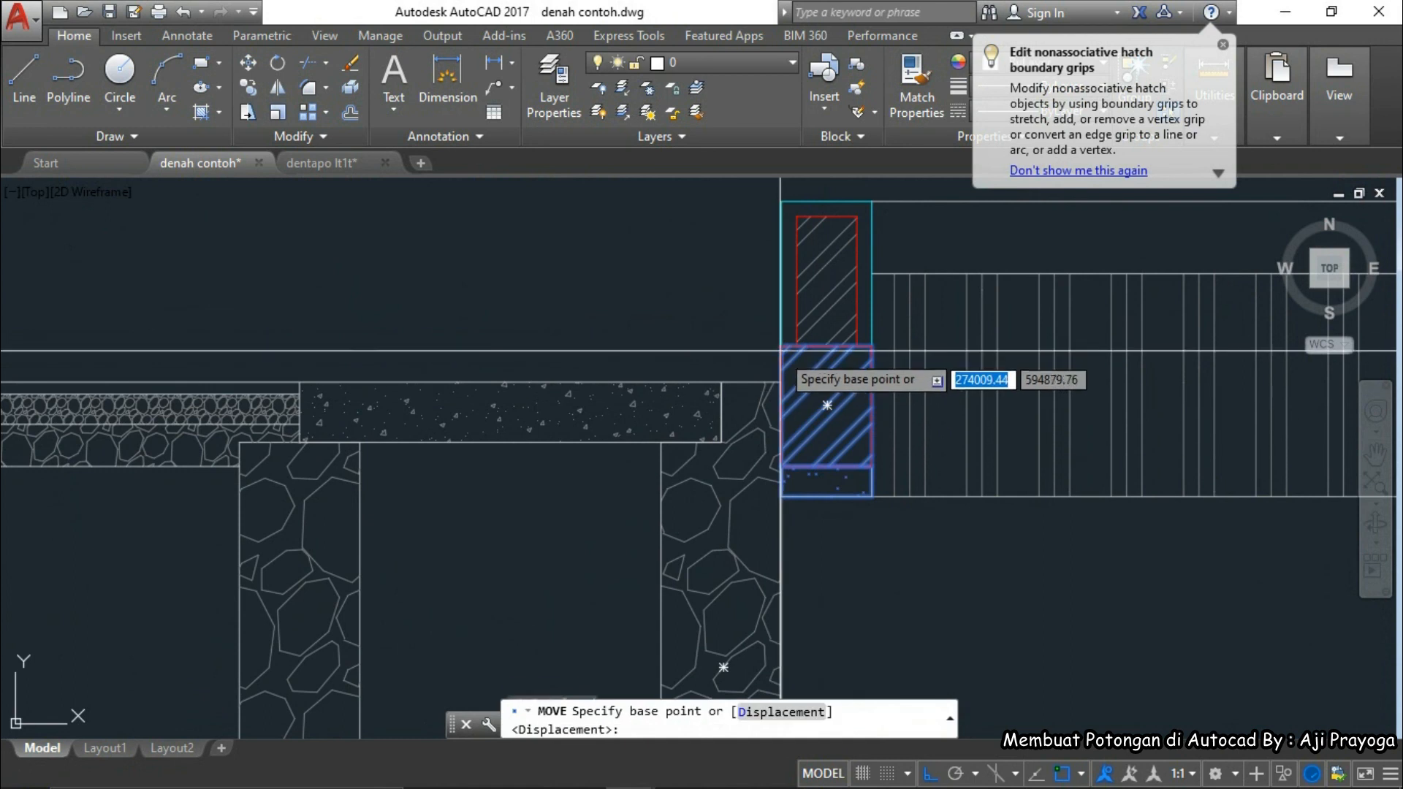
{"action": "scroll", "coordinate": [785, 359], "scroll_direction": "up", "scroll_amount": 2}
{"action": "left_click", "coordinate": [782, 345]}
{"action": "scroll", "coordinate": [801, 395], "scroll_direction": "down", "scroll_amount": 2}
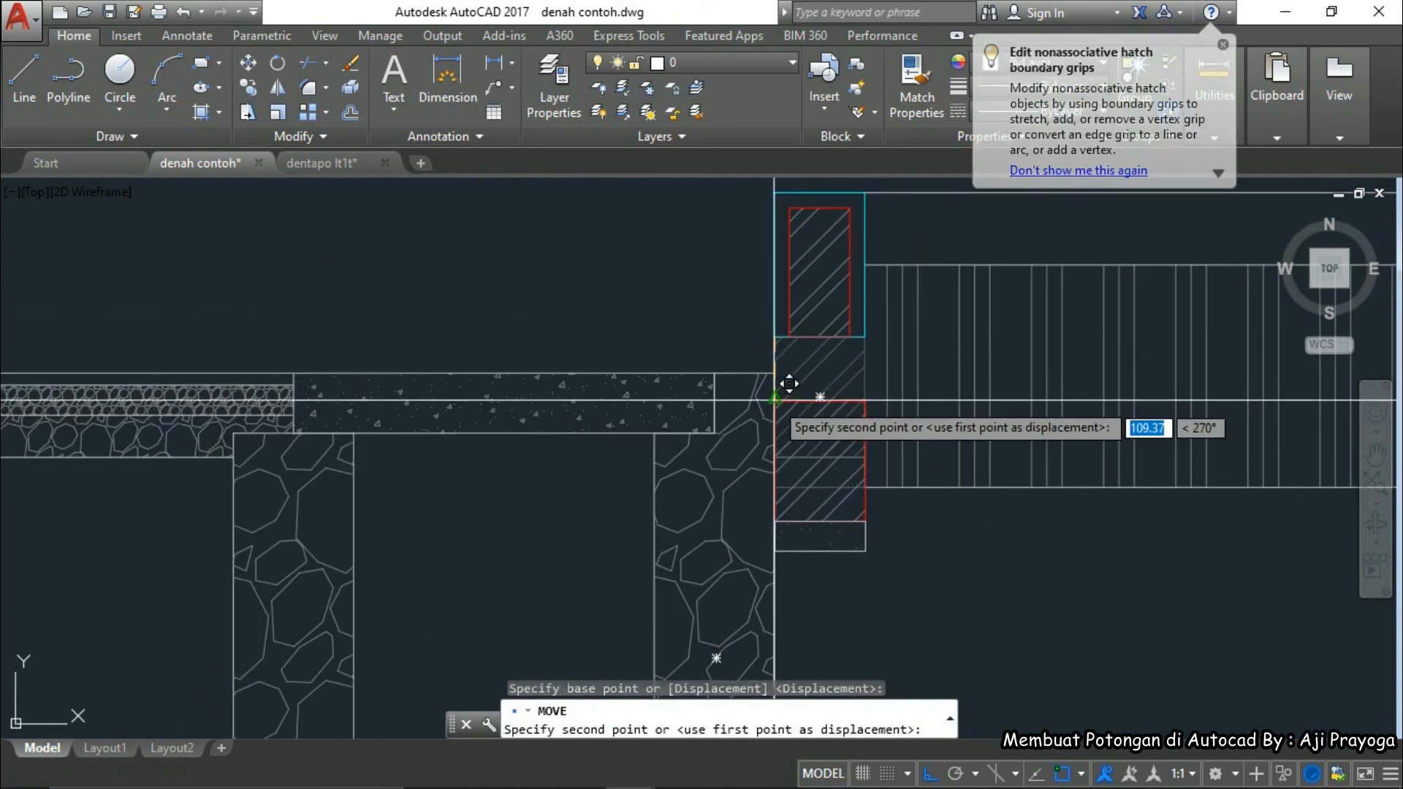
{"action": "type", "text": "100"}
{"action": "key", "text": "Return"}
- Stretch the boundary wall's outline and brick hatch down to the top of the footing beam
{"action": "left_click", "coordinate": [796, 305]}
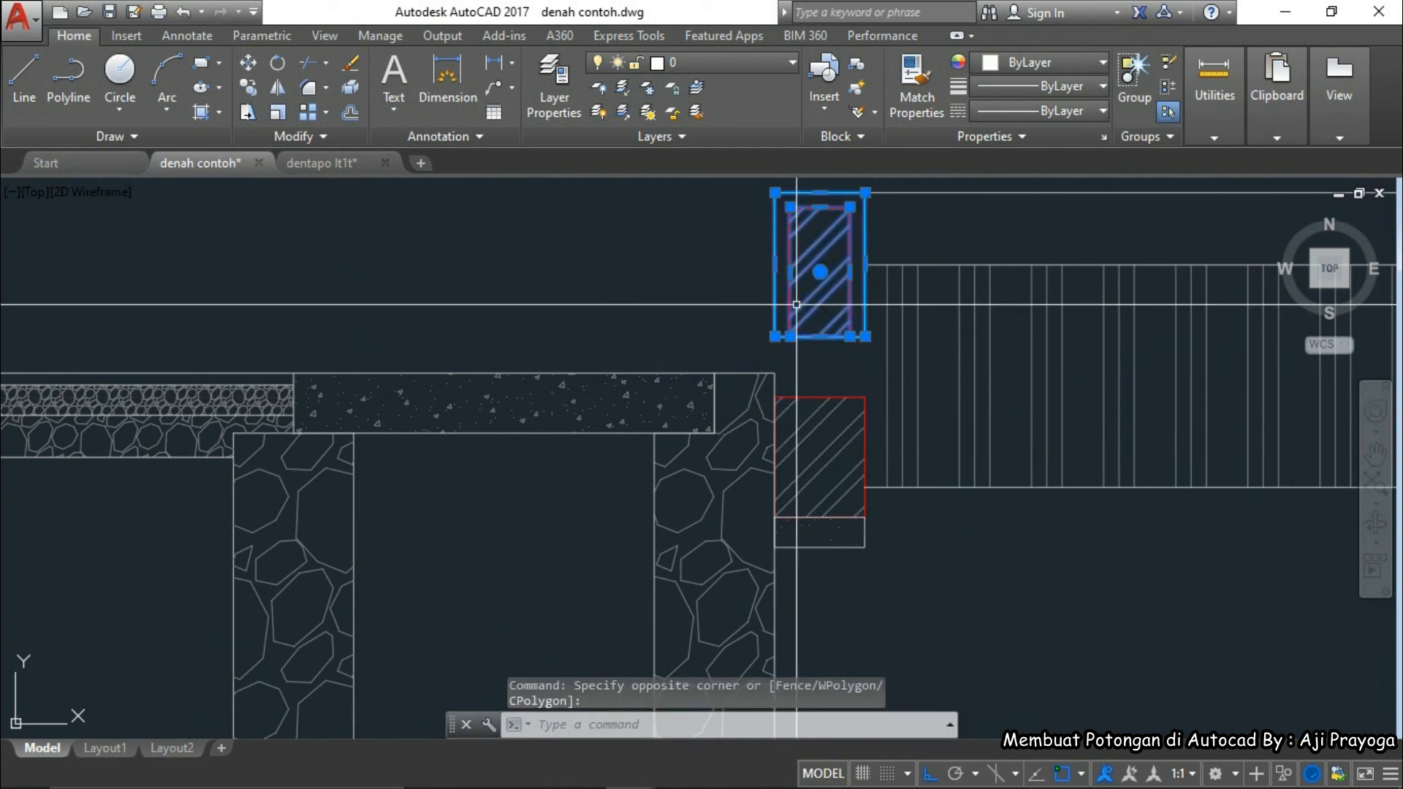
{"action": "left_click", "coordinate": [820, 337]}
{"action": "key", "text": "Escape"}
{"action": "scroll", "coordinate": [846, 526], "scroll_direction": "down", "scroll_amount": 5}
{"action": "mouse_move", "coordinate": [845, 526]}
{"action": "middle_mouse_down"}
{"action": "mouse_move", "coordinate": [718, 531]}
{"action": "mouse_move", "coordinate": [562, 485]}
{"action": "middle_mouse_up"}
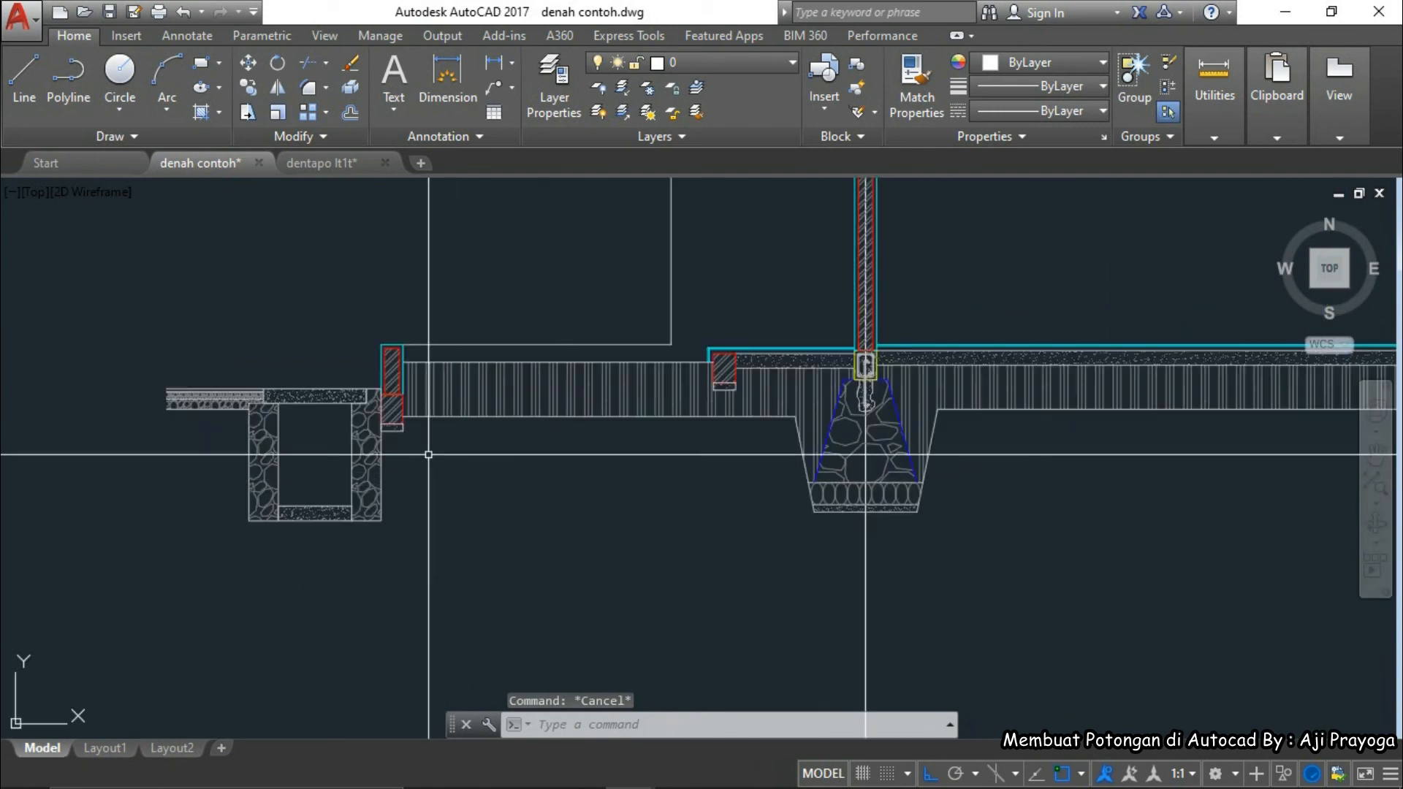
{"action": "middle_click_drag", "start_coordinate": [409, 464], "coordinate": [386, 470]}
{"action": "scroll", "coordinate": [658, 526], "scroll_direction": "down", "scroll_amount": 2}
{"action": "middle_click_drag", "start_coordinate": [658, 527], "coordinate": [312, 526]}
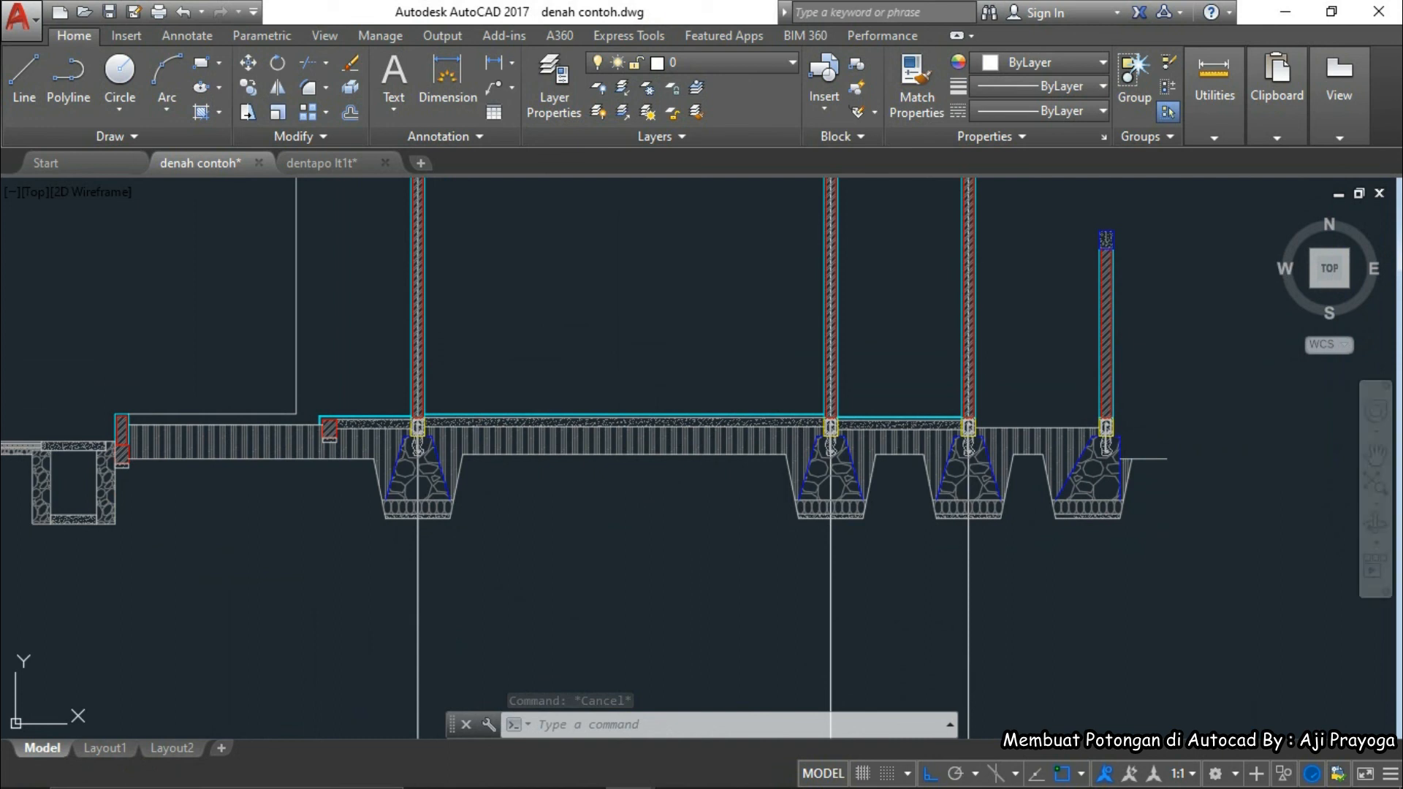
{"action": "mouse_move", "coordinate": [223, 498]}
{"action": "middle_mouse_down"}
{"action": "mouse_move", "coordinate": [296, 516]}
{"action": "mouse_move", "coordinate": [275, 553]}
{"action": "middle_mouse_up"}
{"action": "scroll", "coordinate": [217, 527], "scroll_direction": "up", "scroll_amount": 2}
{"action": "type", "text": "l"}
{"action": "key", "text": "Return"}
{"action": "key", "text": "Escape"}
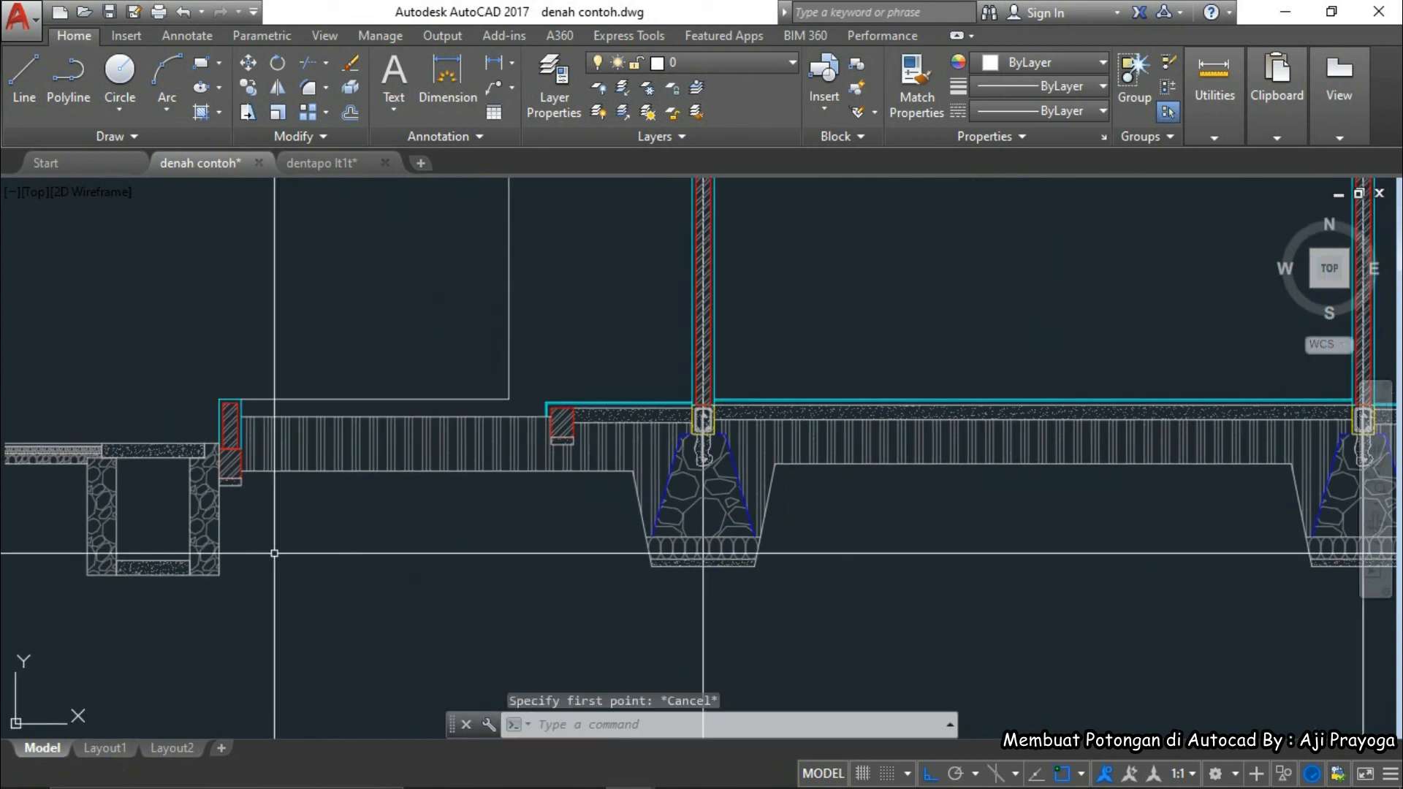
{"action": "type", "text": "la"}
{"action": "key", "text": "Return"}
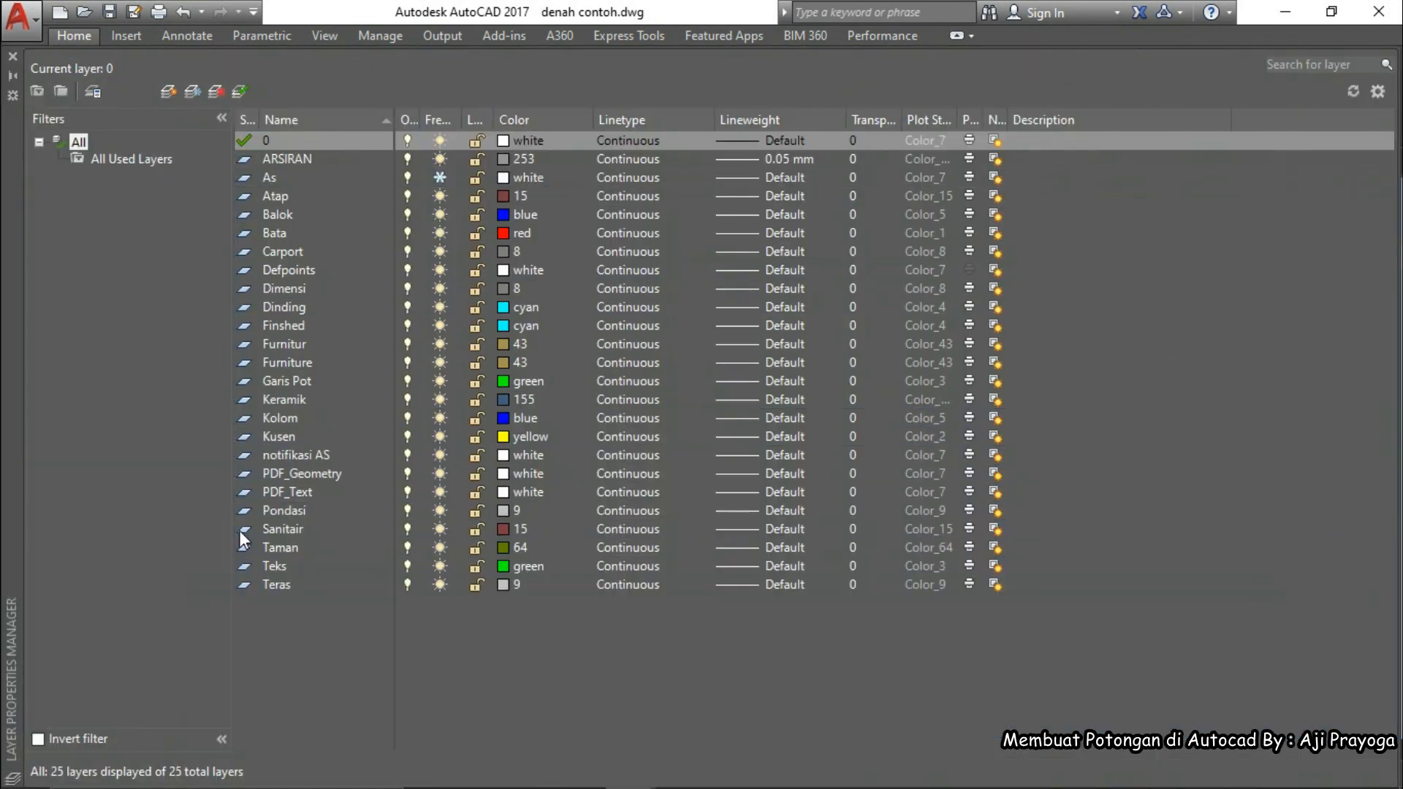
{"action": "left_click", "coordinate": [12, 57]}
- Start a polyline where the fill's lower edge meets the boundary wall's footing beam, with a line width of 0
{"action": "middle_click_drag", "start_coordinate": [278, 552], "coordinate": [256, 537]}
{"action": "type", "text": "P"}
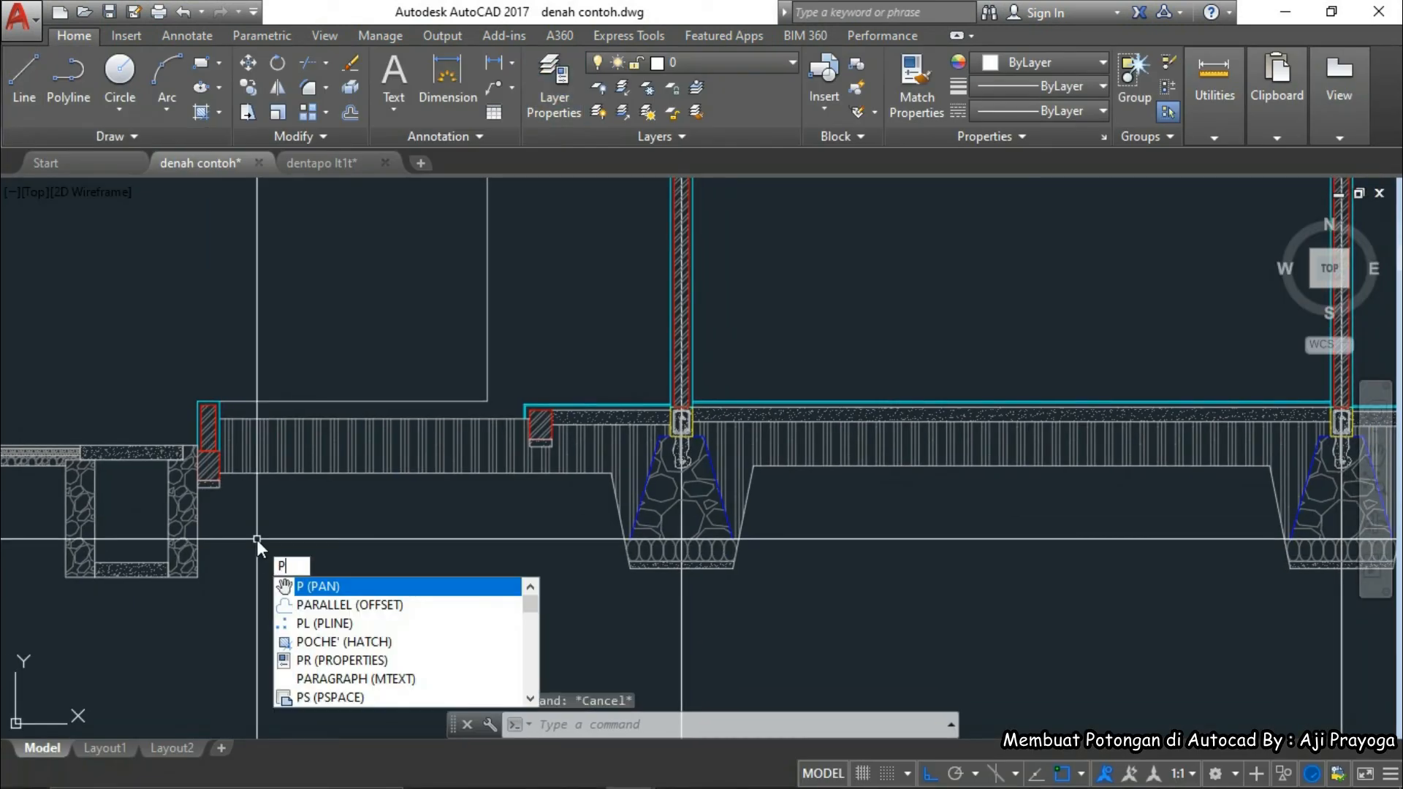
{"action": "type", "text": "L"}
{"action": "key", "text": "Return"}
{"action": "scroll", "coordinate": [282, 454], "scroll_direction": "up", "scroll_amount": 3}
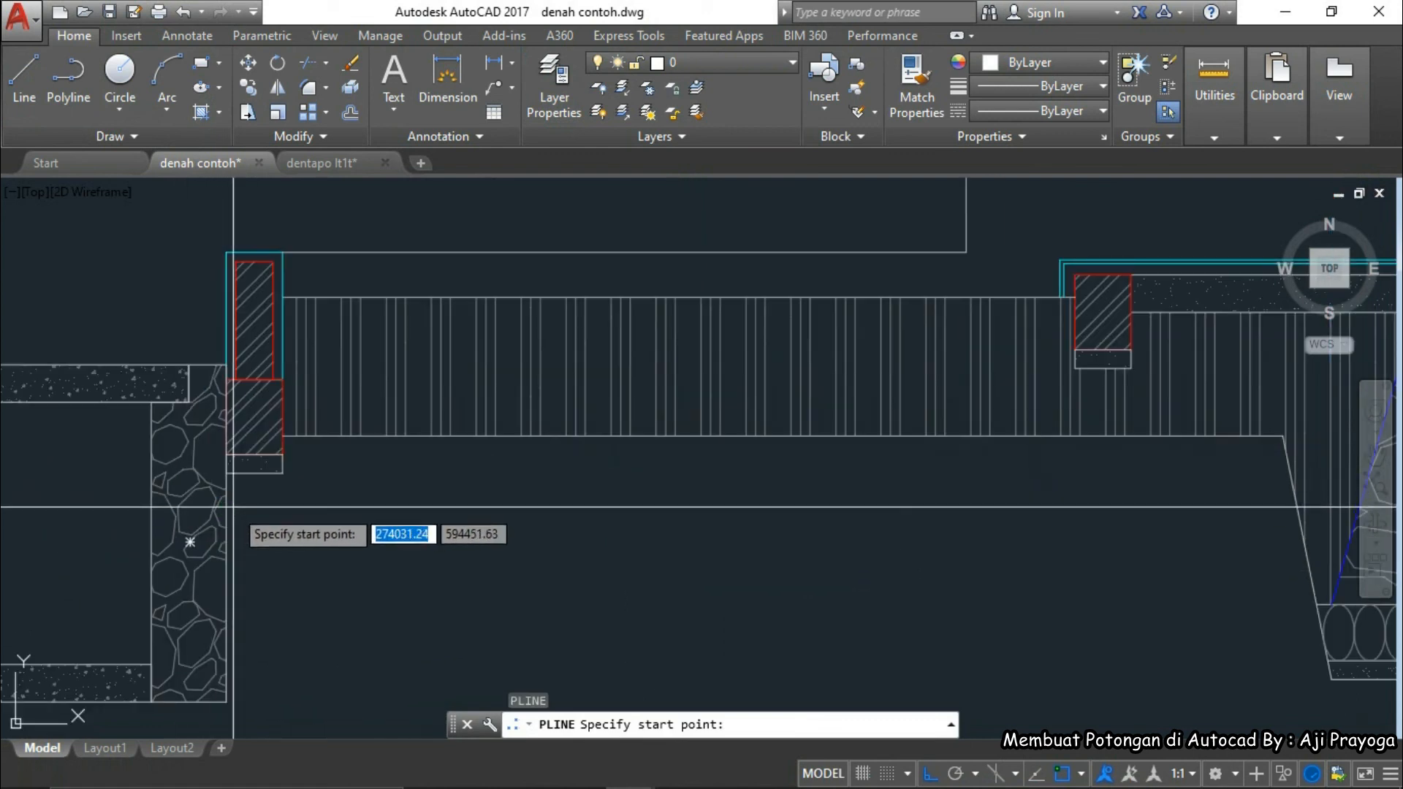
{"action": "left_click", "coordinate": [282, 437]}
{"action": "middle_click_drag", "start_coordinate": [612, 453], "coordinate": [179, 473]}
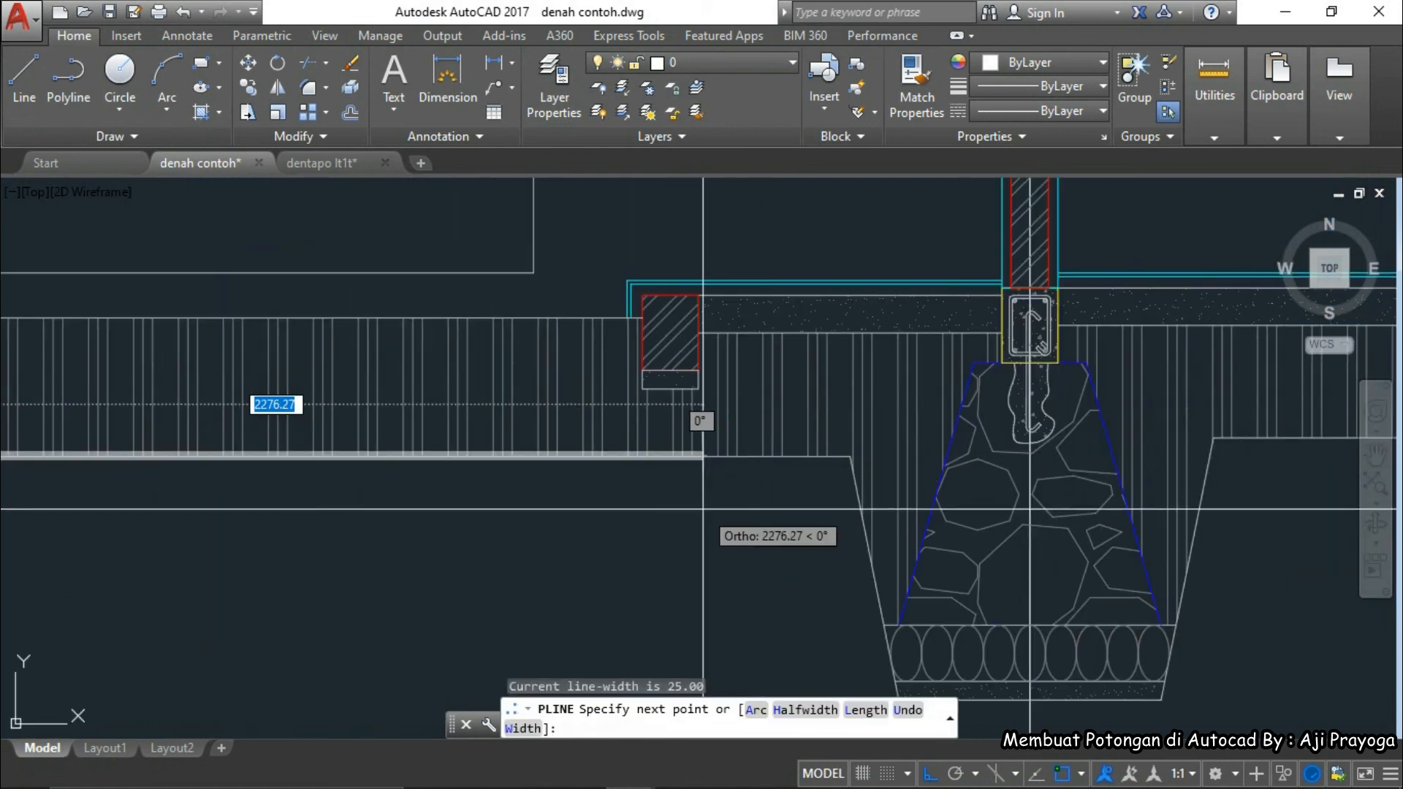
{"action": "type", "text": "w"}
{"action": "key", "text": "Return"}
{"action": "type", "text": "0"}
{"action": "key", "text": "Return"}
{"action": "key", "text": "Return"}
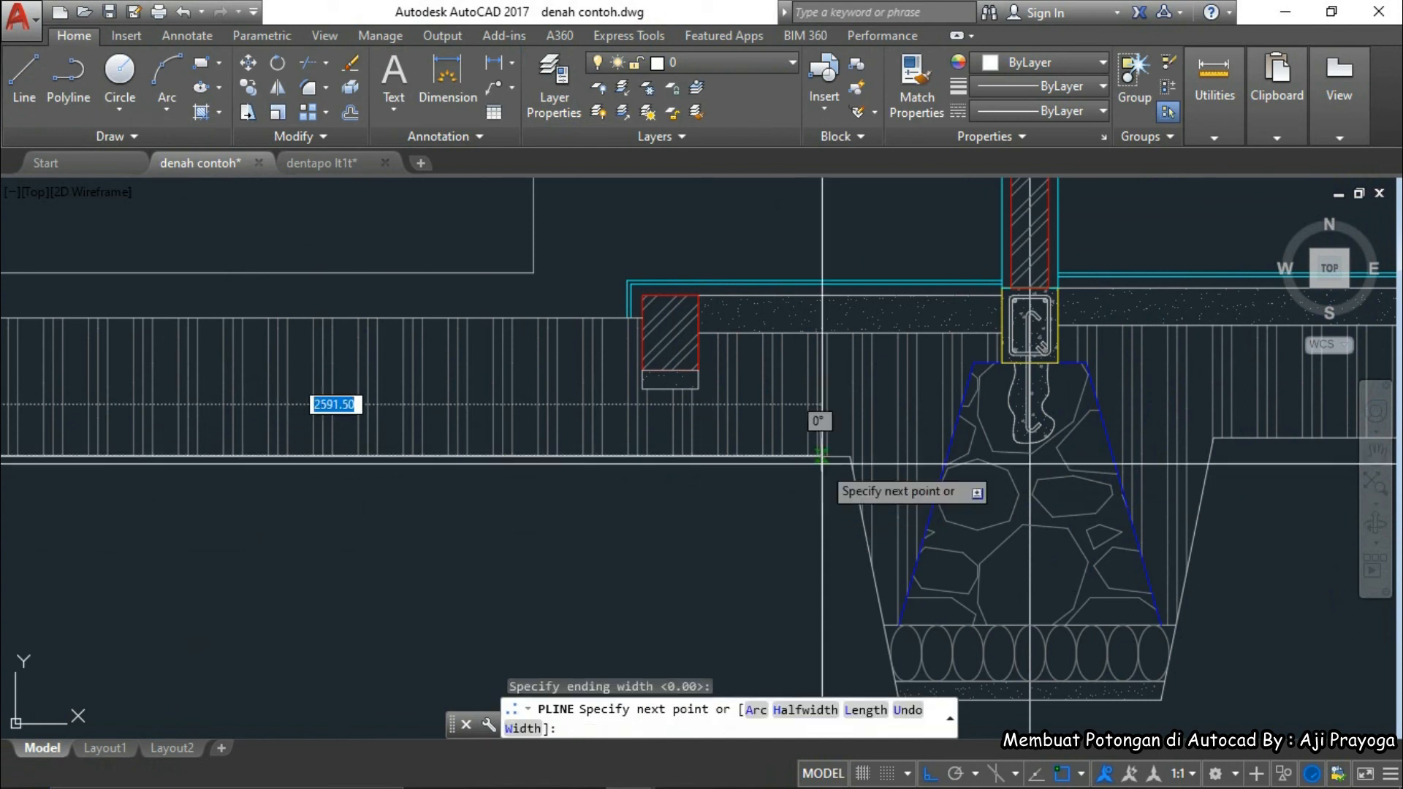
- Continue the polyline along the fill's lower edge and around the first two foundation trenches
{"action": "middle_click_drag", "start_coordinate": [890, 704], "coordinate": [672, 557]}
{"action": "left_click", "coordinate": [673, 557]}
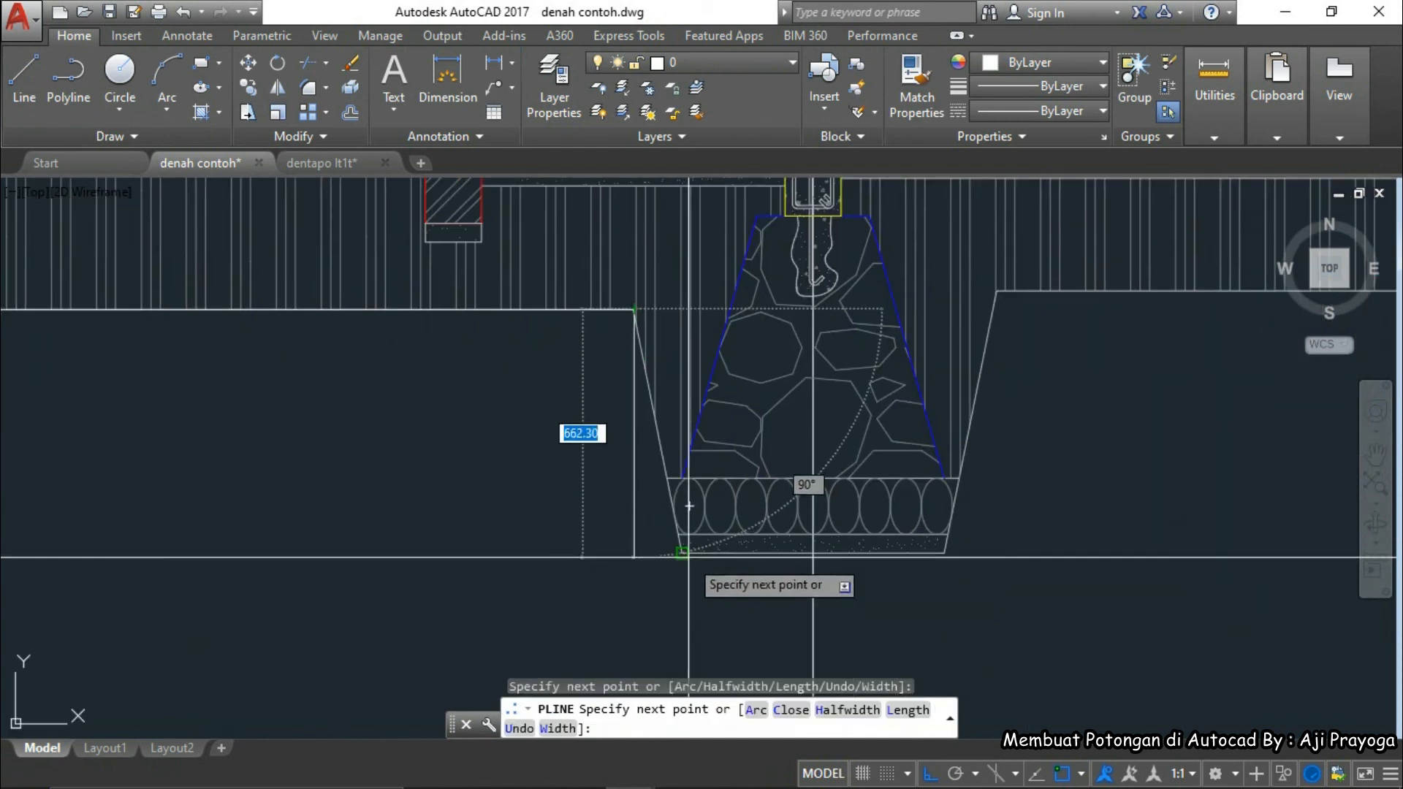
{"action": "left_click", "coordinate": [946, 552]}
{"action": "left_click", "coordinate": [1002, 291]}
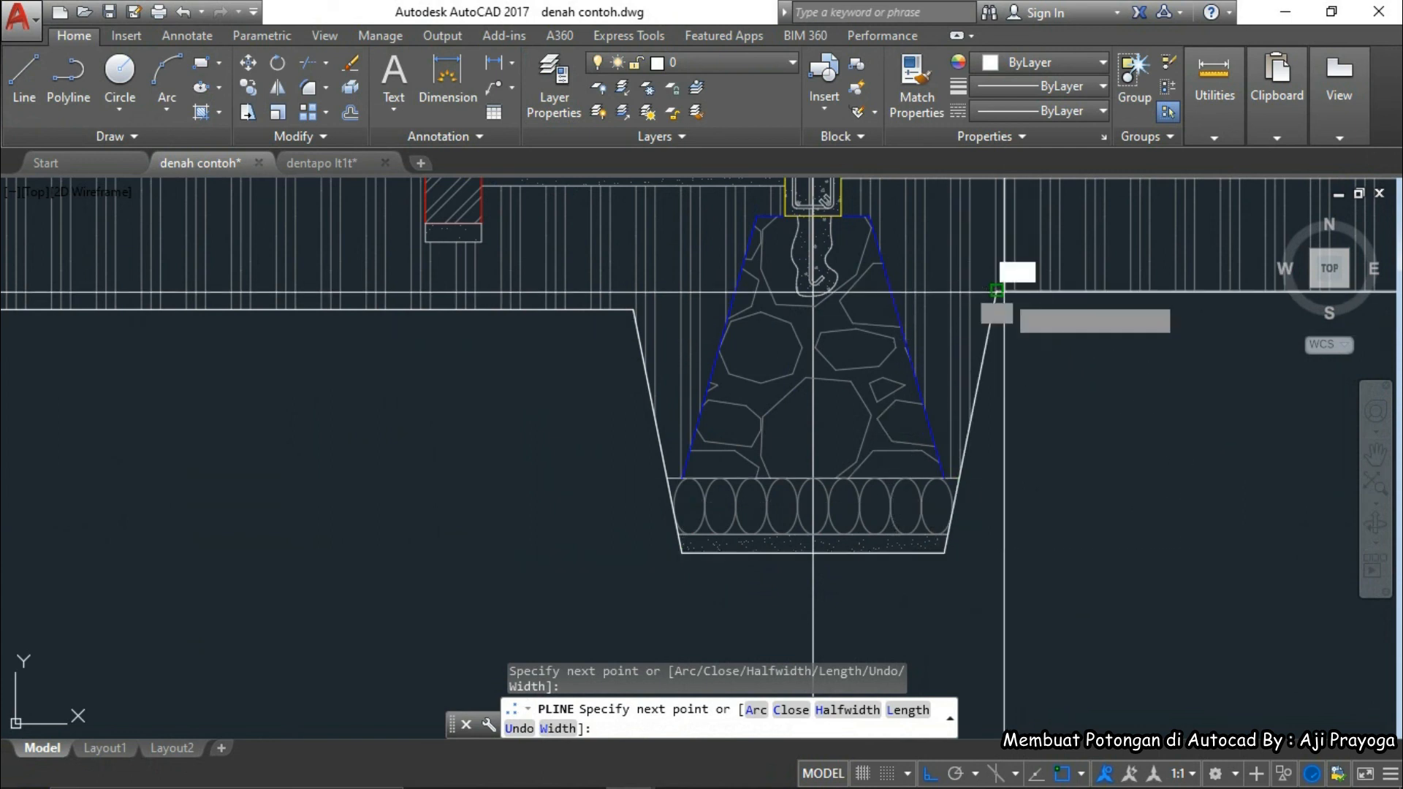
{"action": "scroll", "coordinate": [1028, 358], "scroll_direction": "down", "scroll_amount": 2}
{"action": "middle_click_drag", "start_coordinate": [1116, 413], "coordinate": [505, 451]}
{"action": "middle_click_drag", "start_coordinate": [1046, 440], "coordinate": [699, 438]}
{"action": "left_click", "coordinate": [871, 367]}
{"action": "left_click", "coordinate": [881, 356]}
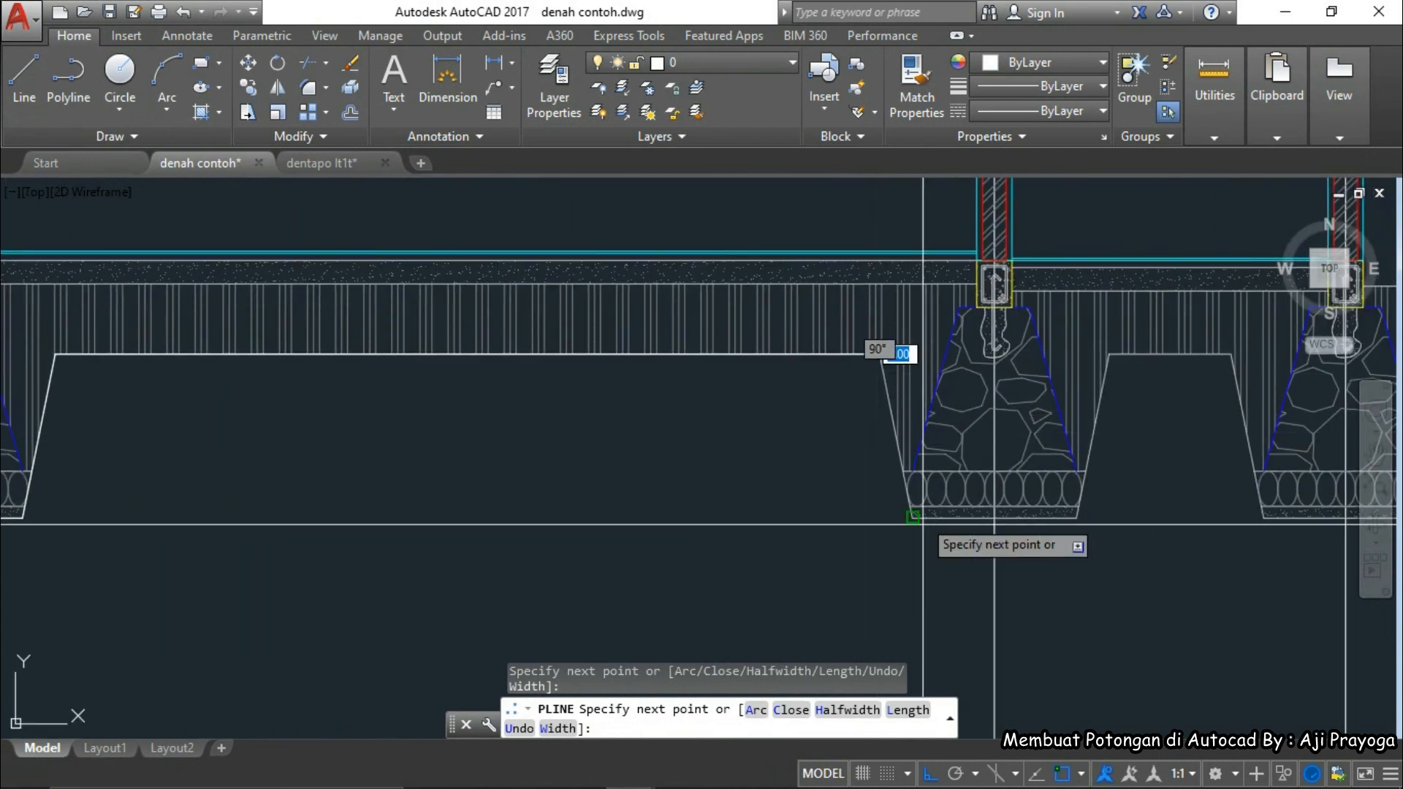
{"action": "left_click", "coordinate": [911, 516]}
{"action": "left_click", "coordinate": [1077, 517]}
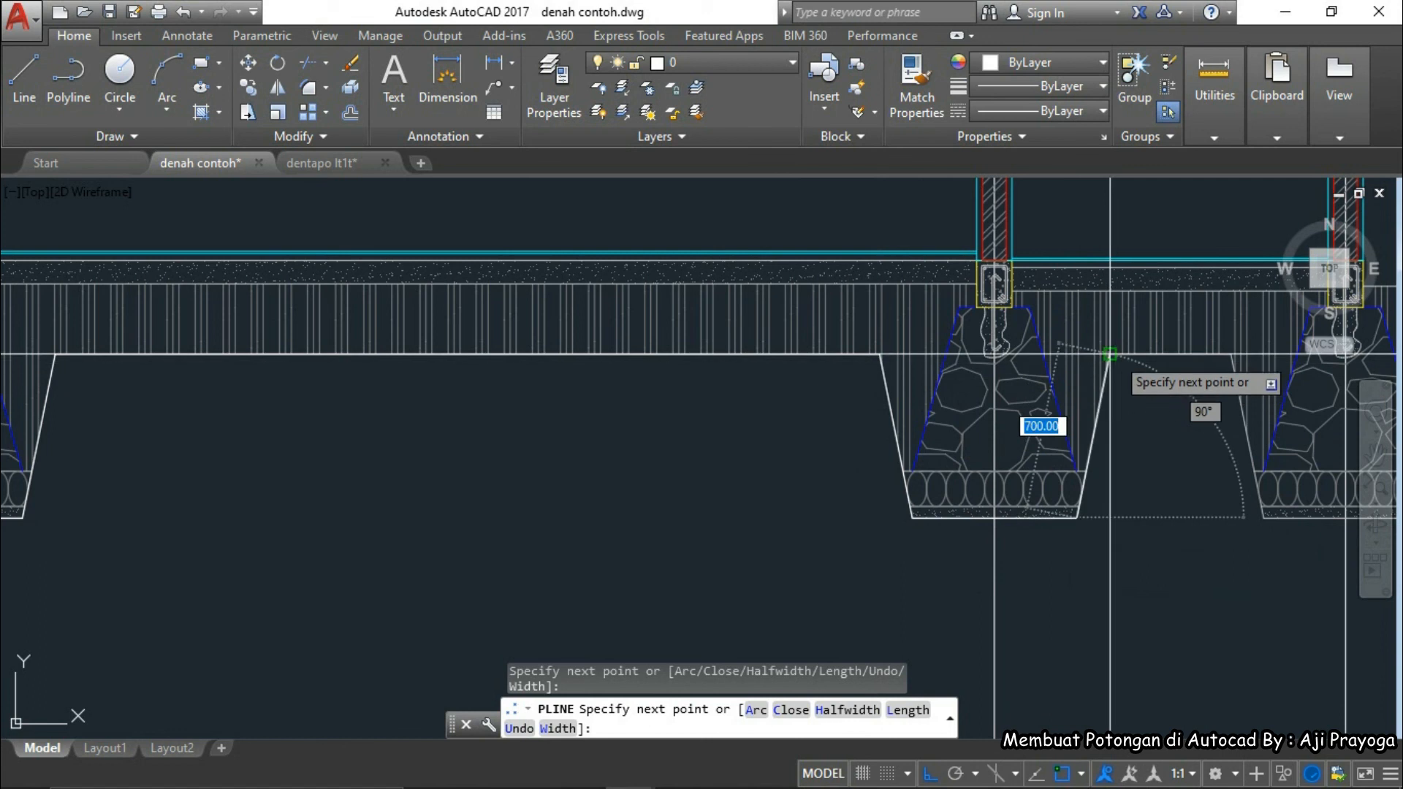
- Continue the polyline around the last two foundation trenches and finish it horizontally along the ground line beyond the outer wall
{"action": "middle_click_drag", "start_coordinate": [1341, 400], "coordinate": [612, 420]}
{"action": "left_click", "coordinate": [499, 374]}
{"action": "left_click", "coordinate": [532, 539]}
{"action": "left_click", "coordinate": [700, 539]}
{"action": "left_click", "coordinate": [730, 376]}
{"action": "left_click", "coordinate": [807, 377]}
{"action": "left_click", "coordinate": [839, 539]}
{"action": "left_click", "coordinate": [1002, 539]}
{"action": "left_click", "coordinate": [1032, 386]}
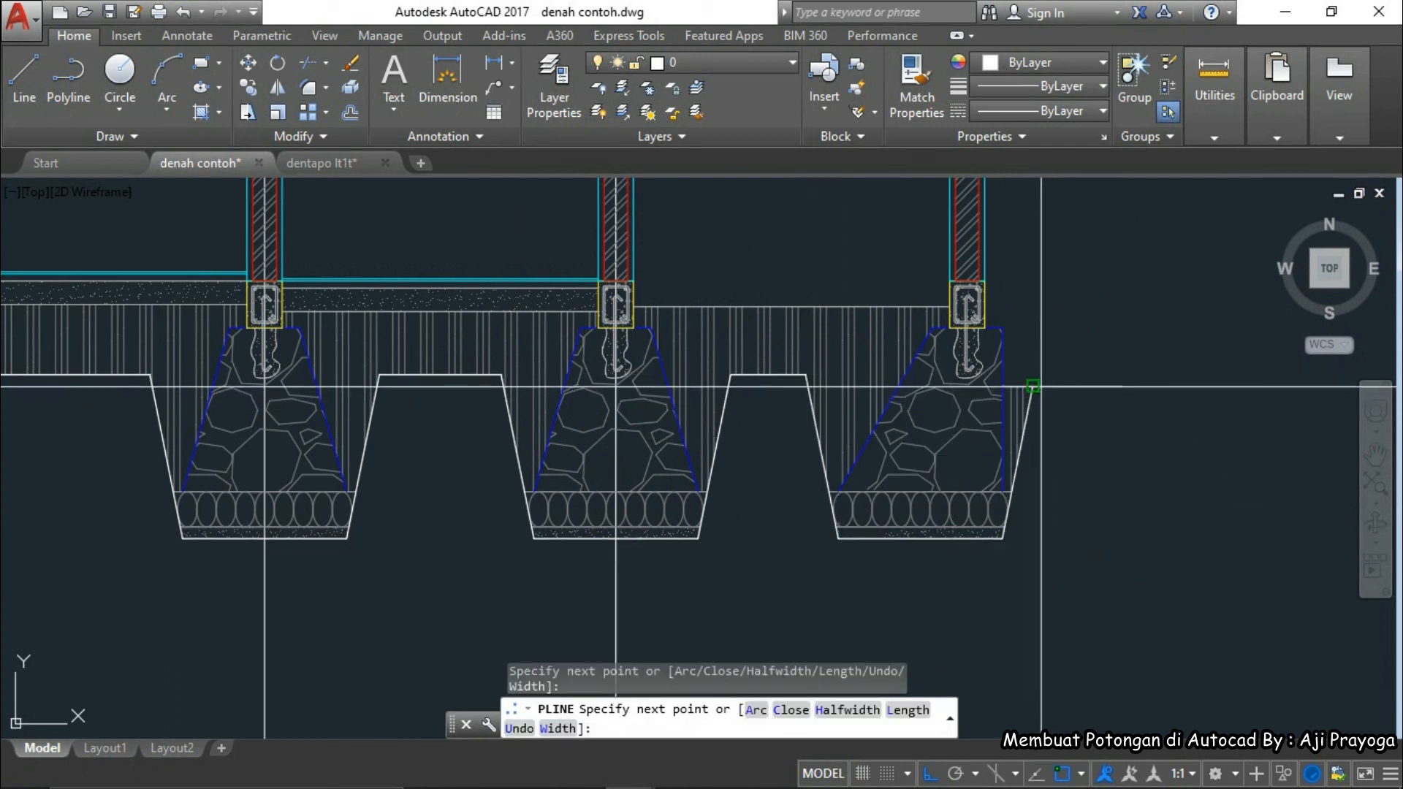
{"action": "middle_click_drag", "start_coordinate": [1067, 439], "coordinate": [685, 565]}
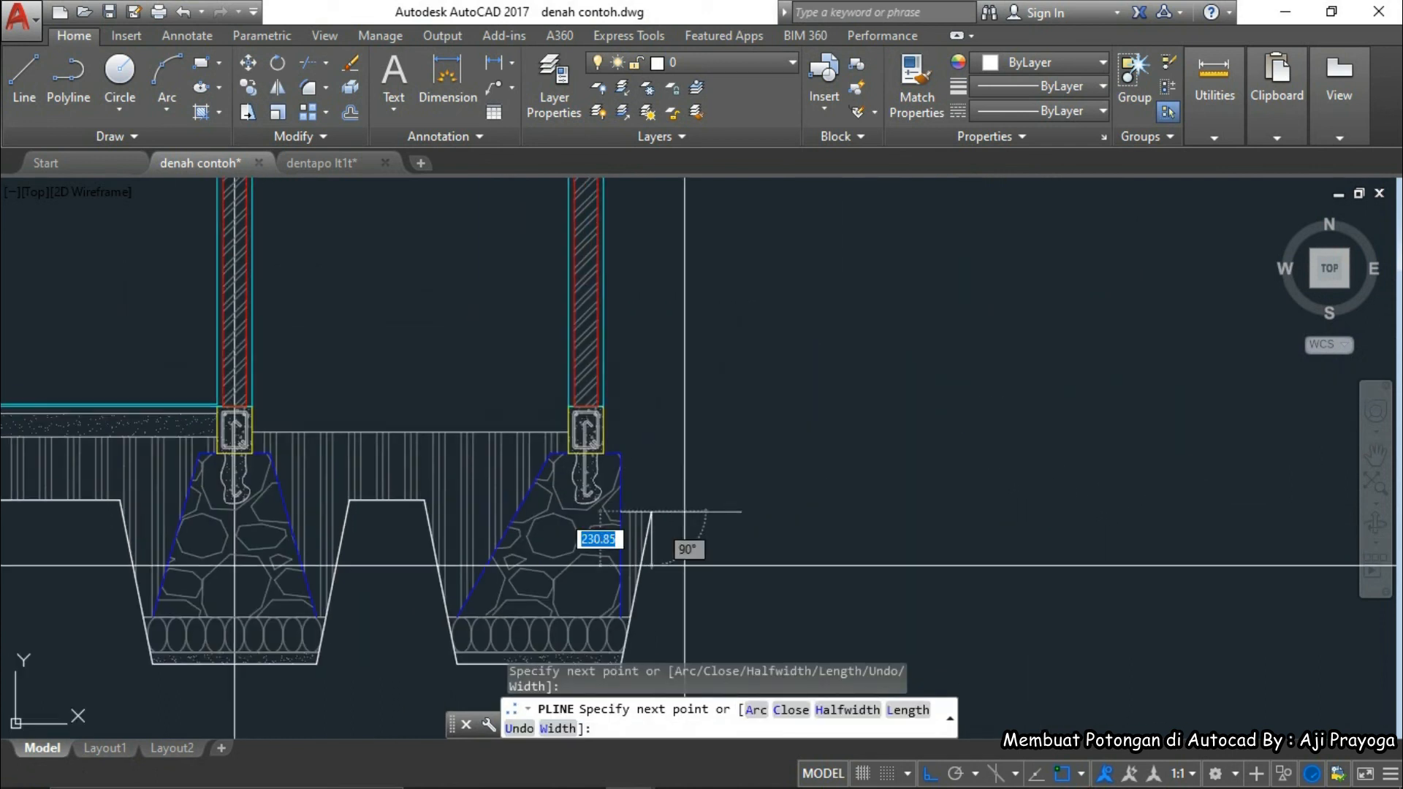
{"action": "left_click", "coordinate": [786, 524]}
{"action": "key", "text": "Return"}
- Offset the traced fill and trench outline downward by 100
{"action": "middle_click_drag", "start_coordinate": [831, 554], "coordinate": [811, 492]}
{"action": "type", "text": "o"}
{"action": "key", "text": "Return"}
{"action": "type", "text": "100"}
{"action": "key", "text": "Return"}
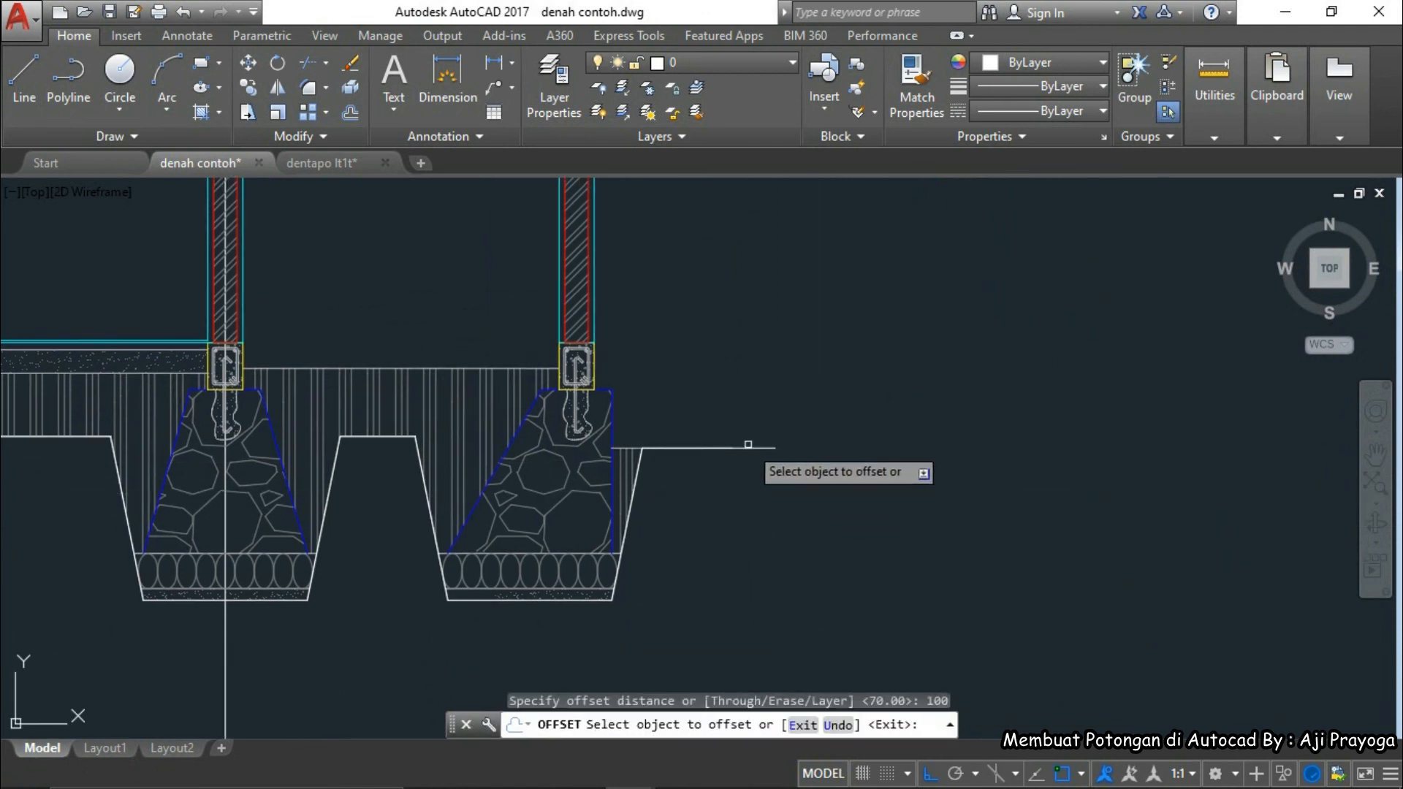
{"action": "left_click", "coordinate": [756, 449]}
{"action": "left_click", "coordinate": [768, 555]}
{"action": "key", "text": "Escape"}
- Draw a short vertical line closing the gap between the two outlines at their outer end beyond the last foundation
{"action": "middle_click_drag", "start_coordinate": [768, 515], "coordinate": [804, 529]}
{"action": "type", "text": "l"}
{"action": "key", "text": "Return"}
{"action": "left_click", "coordinate": [811, 486]}
{"action": "left_click", "coordinate": [811, 464]}
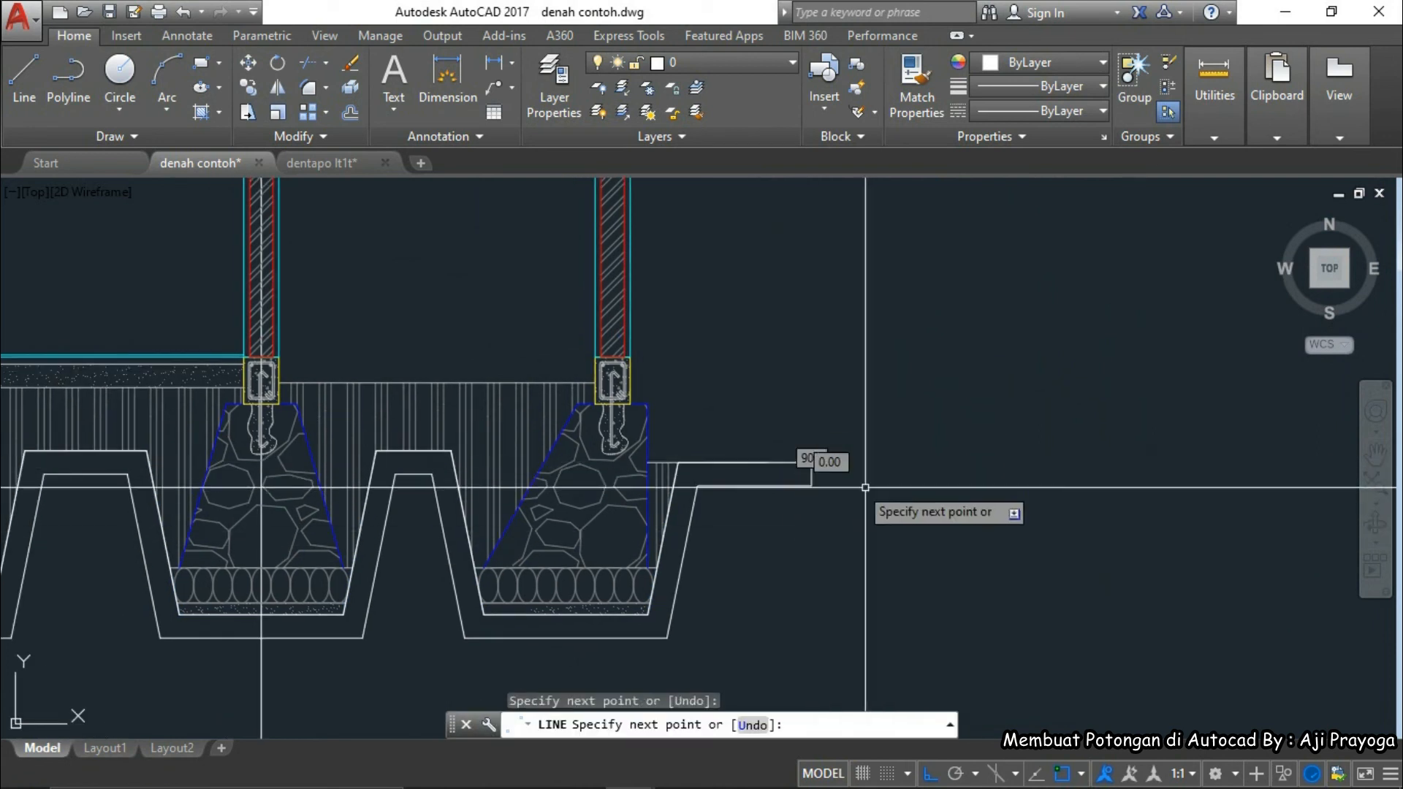
{"action": "key", "text": "Escape"}
{"action": "key", "text": "Escape"}
- Draw a short vertical line closing the gap between the two outlines beside the boundary wall's footing beam
{"action": "scroll", "coordinate": [890, 511], "scroll_direction": "down", "scroll_amount": 6}
{"action": "scroll", "coordinate": [334, 455], "scroll_direction": "up", "scroll_amount": 6}
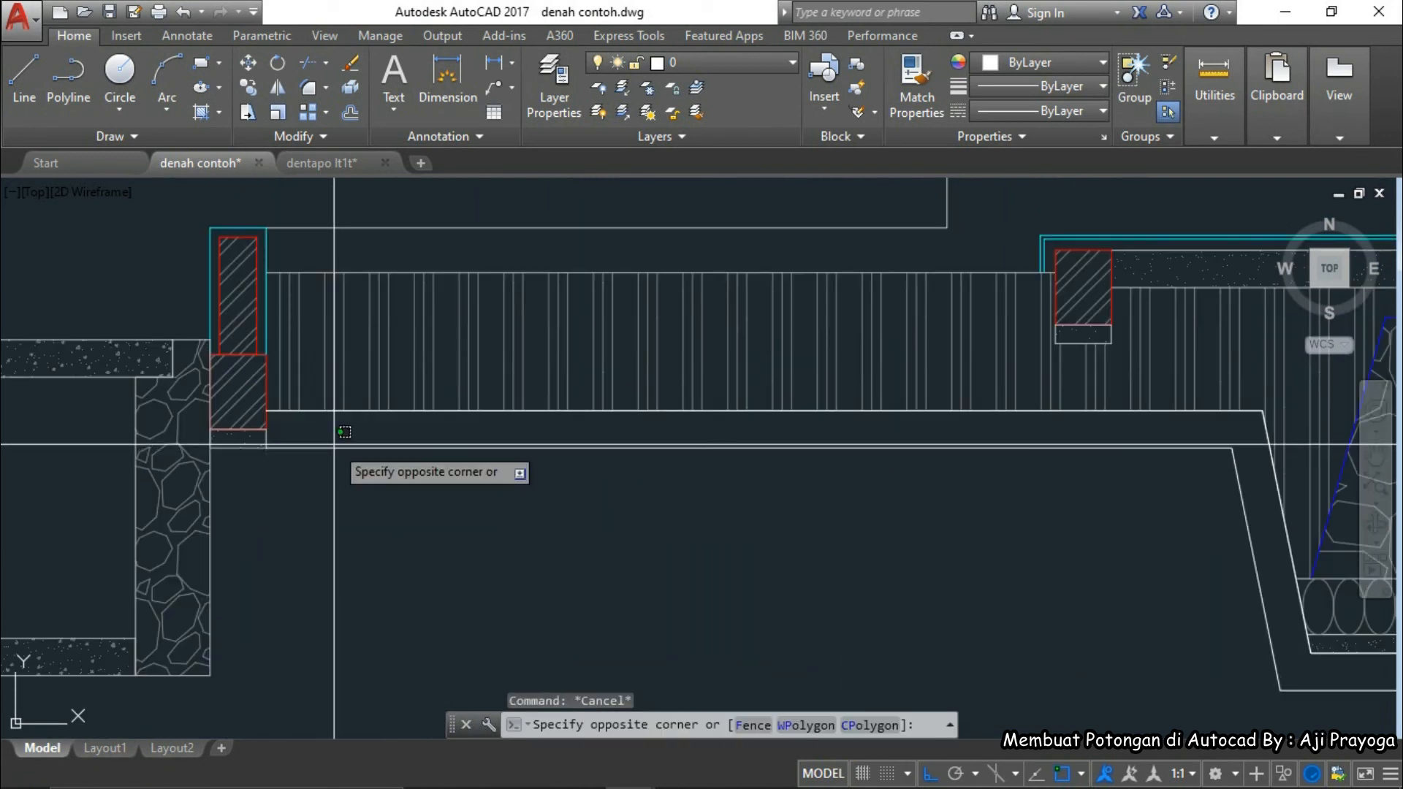
{"action": "left_click", "coordinate": [306, 476]}
{"action": "key", "text": "Escape"}
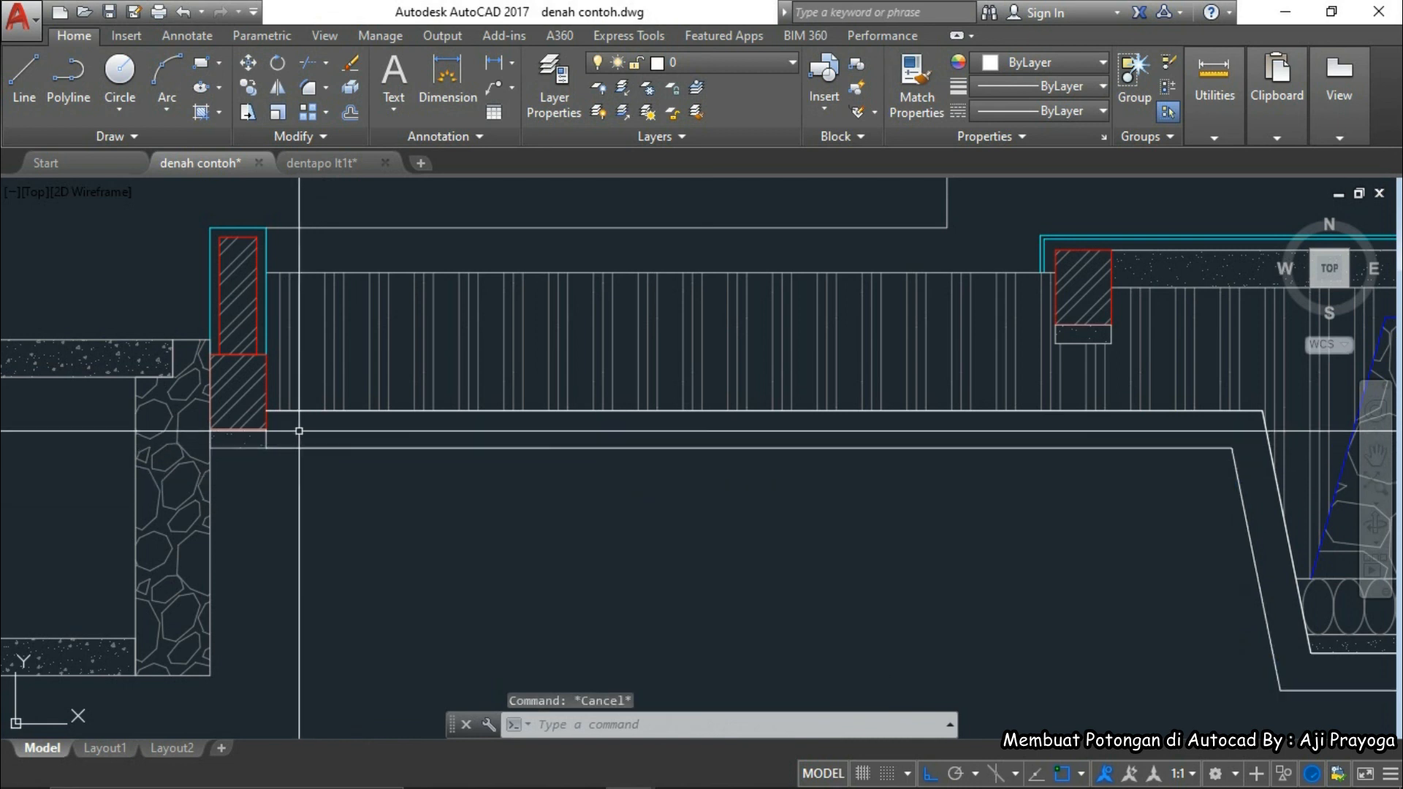
{"action": "middle_click_drag", "start_coordinate": [304, 431], "coordinate": [326, 444]}
{"action": "type", "text": "l"}
{"action": "key", "text": "Return"}
{"action": "left_click", "coordinate": [288, 460]}
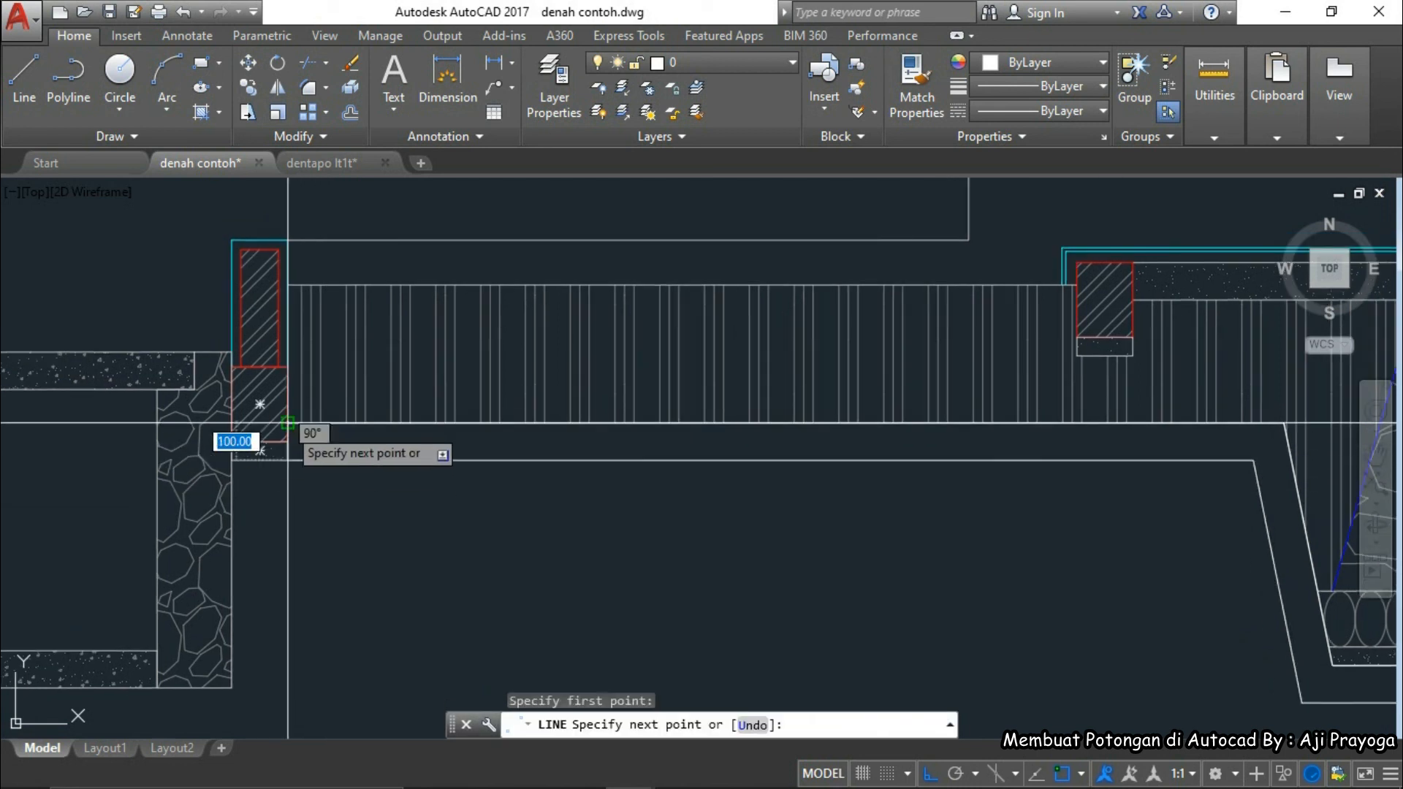
{"action": "key", "text": "Escape"}
- Erase the three vertical construction lines running through the section's walls
{"action": "scroll", "coordinate": [436, 542], "scroll_direction": "down", "scroll_amount": 4}
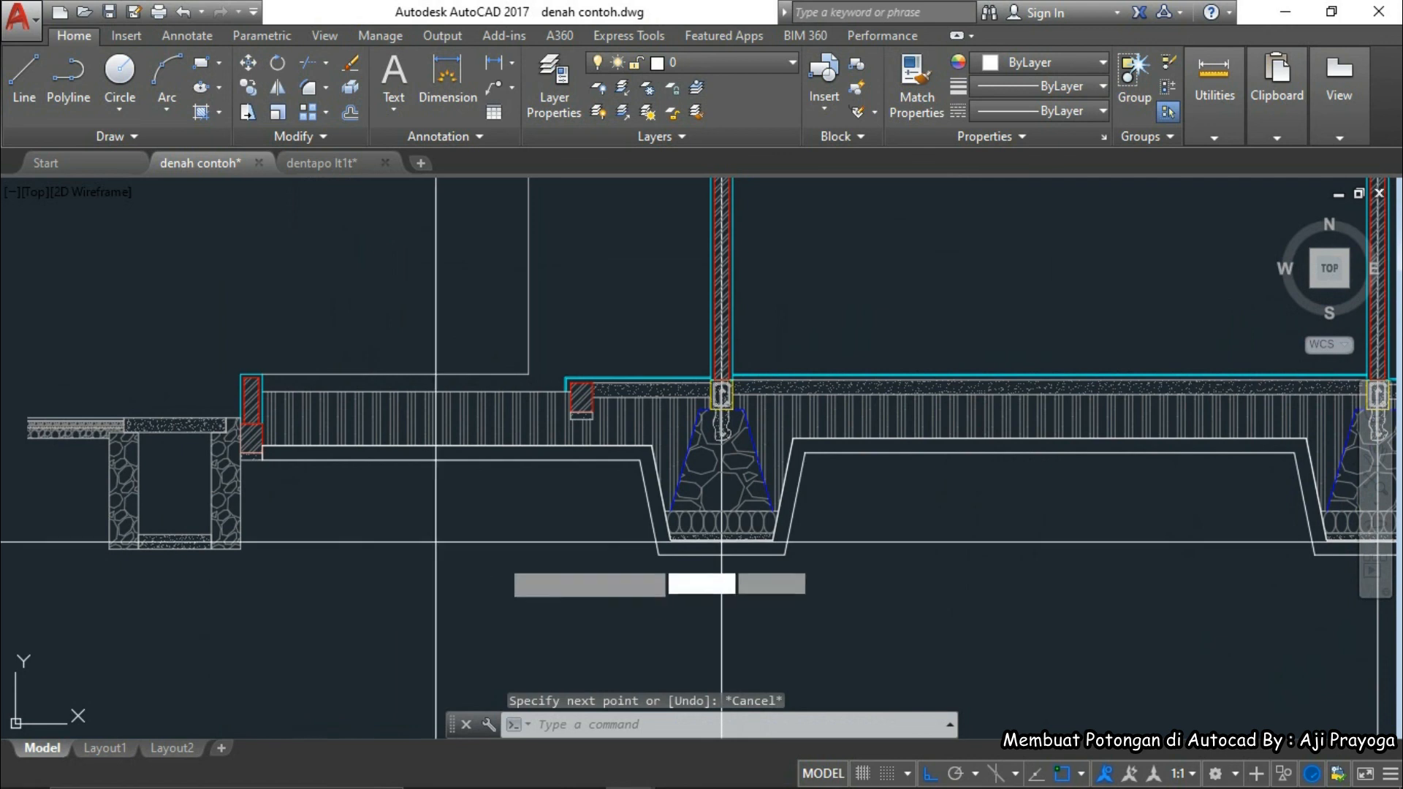
{"action": "scroll", "coordinate": [721, 542], "scroll_direction": "down", "scroll_amount": 4}
{"action": "left_click", "coordinate": [714, 567]}
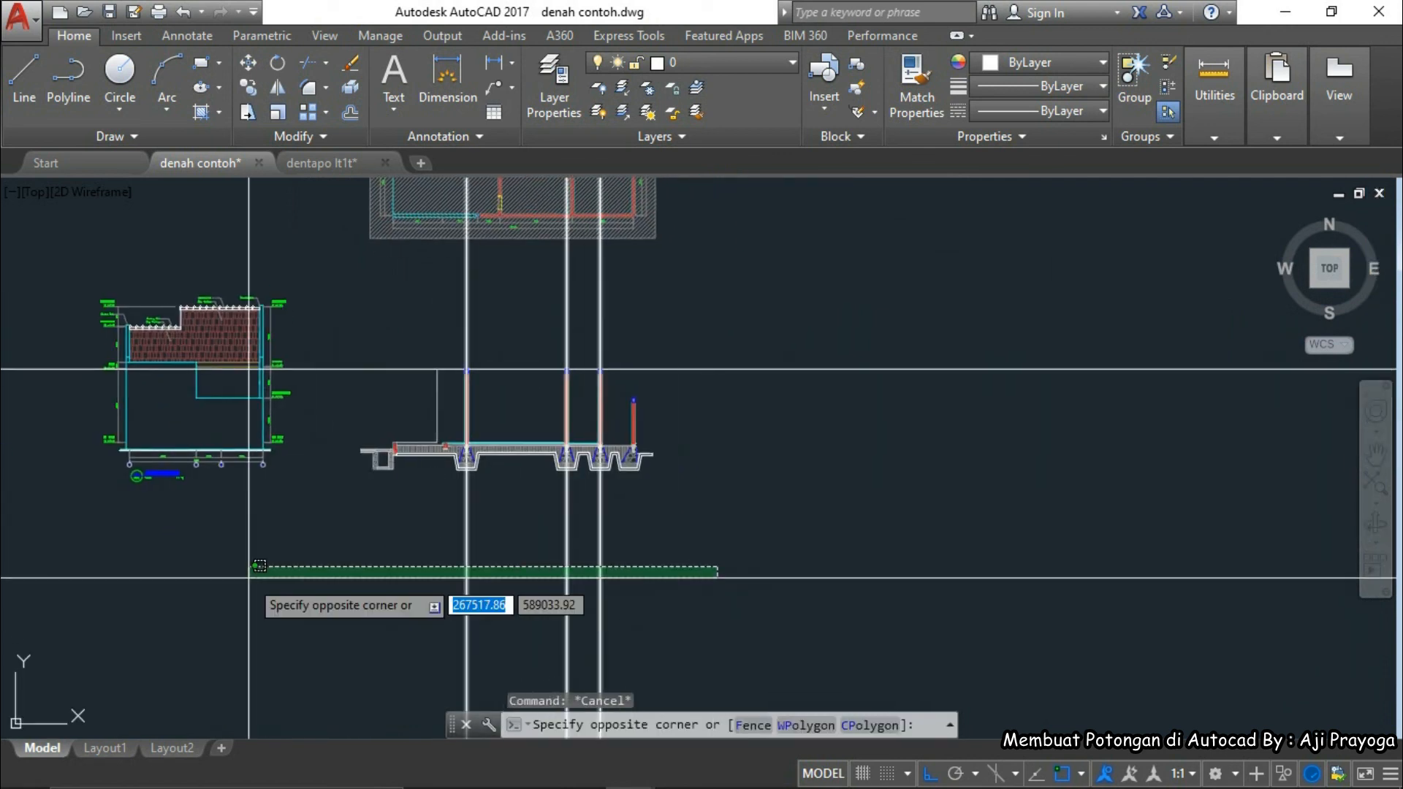
{"action": "left_click", "coordinate": [352, 581]}
{"action": "type", "text": "e"}
{"action": "key", "text": "Return"}
- Hatch the closed band below the fill and foundation trenches with the AR-SAND pattern
{"action": "scroll", "coordinate": [438, 461], "scroll_direction": "up", "scroll_amount": 6}
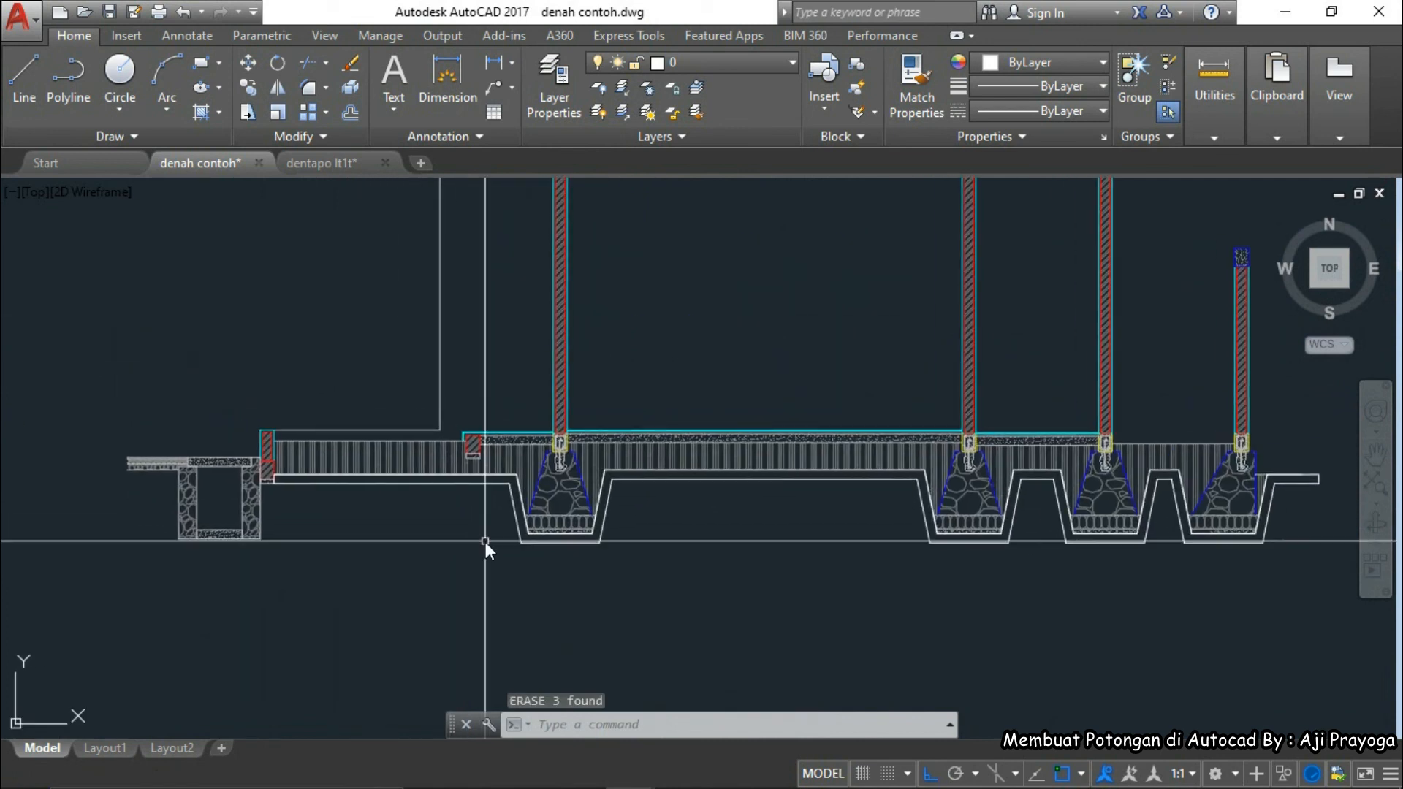
{"action": "type", "text": "h"}
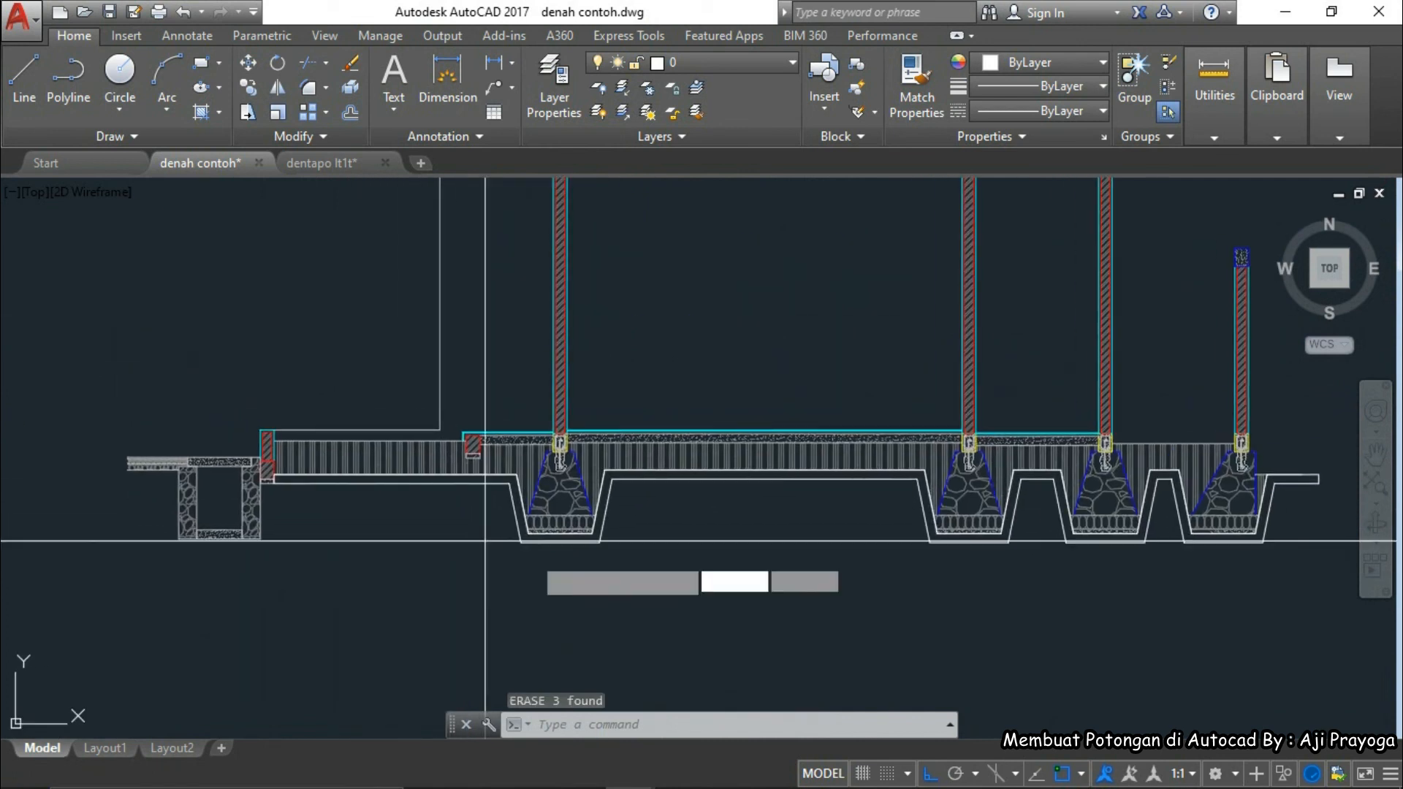
{"action": "key", "text": "Return"}
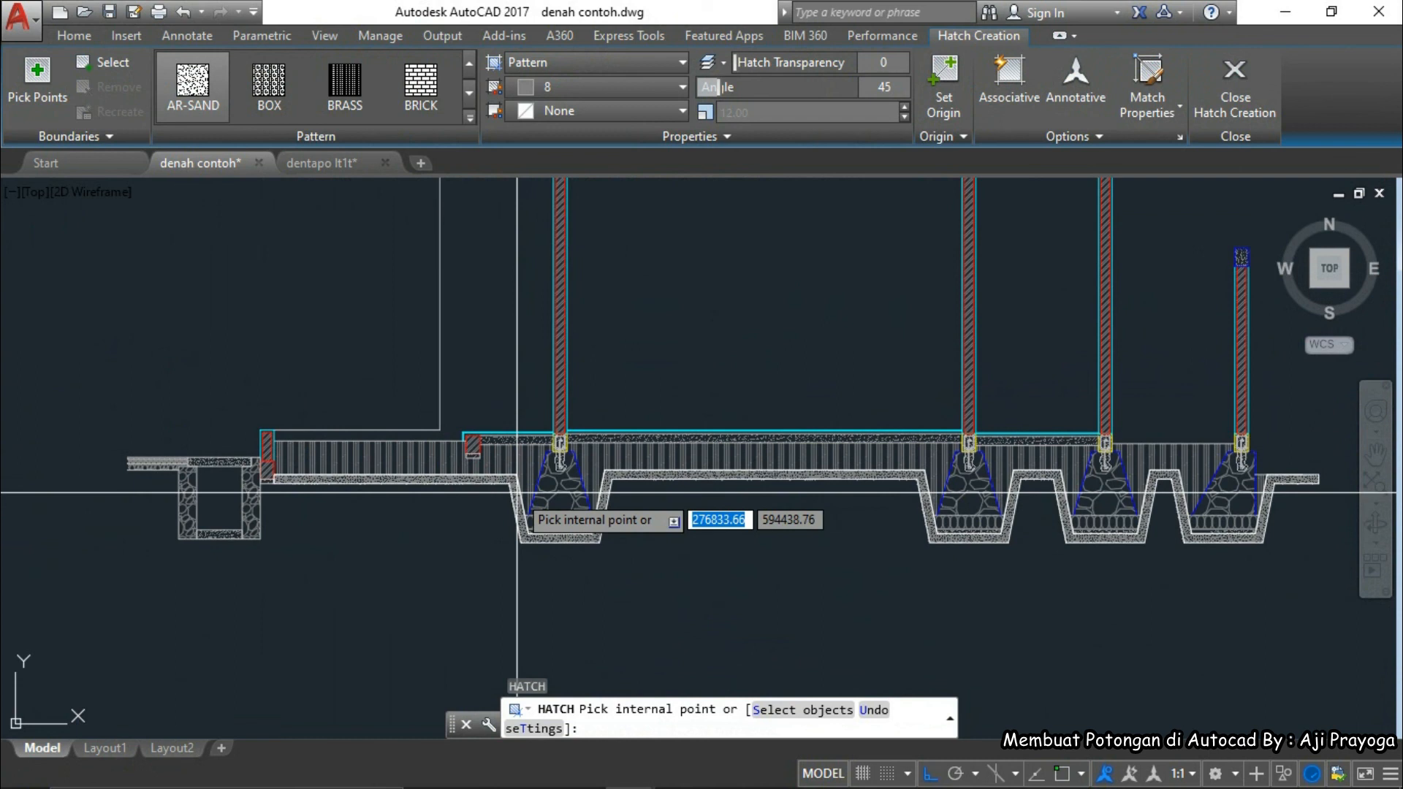
{"action": "left_click", "coordinate": [526, 507]}
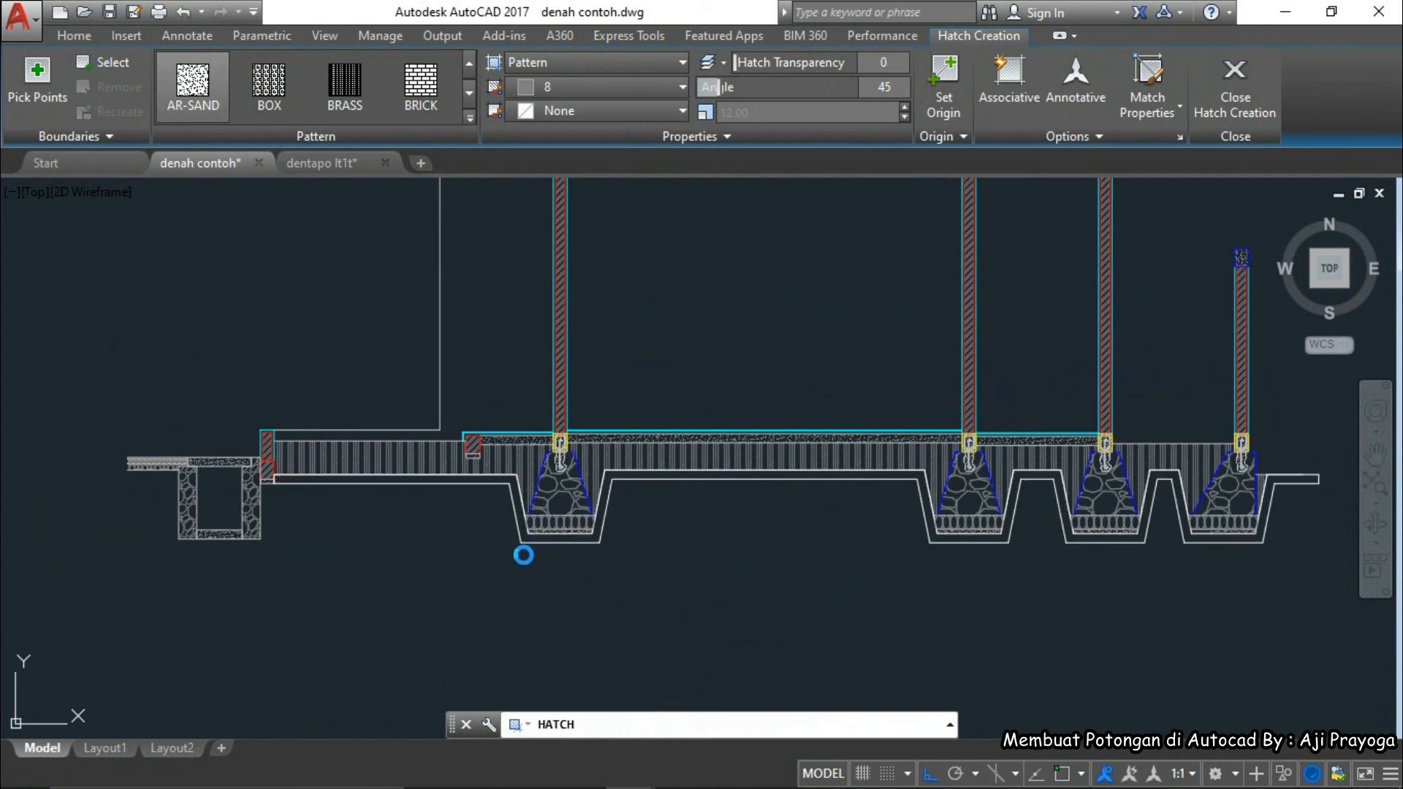
{"action": "scroll", "coordinate": [520, 534], "scroll_direction": "up", "scroll_amount": 5}
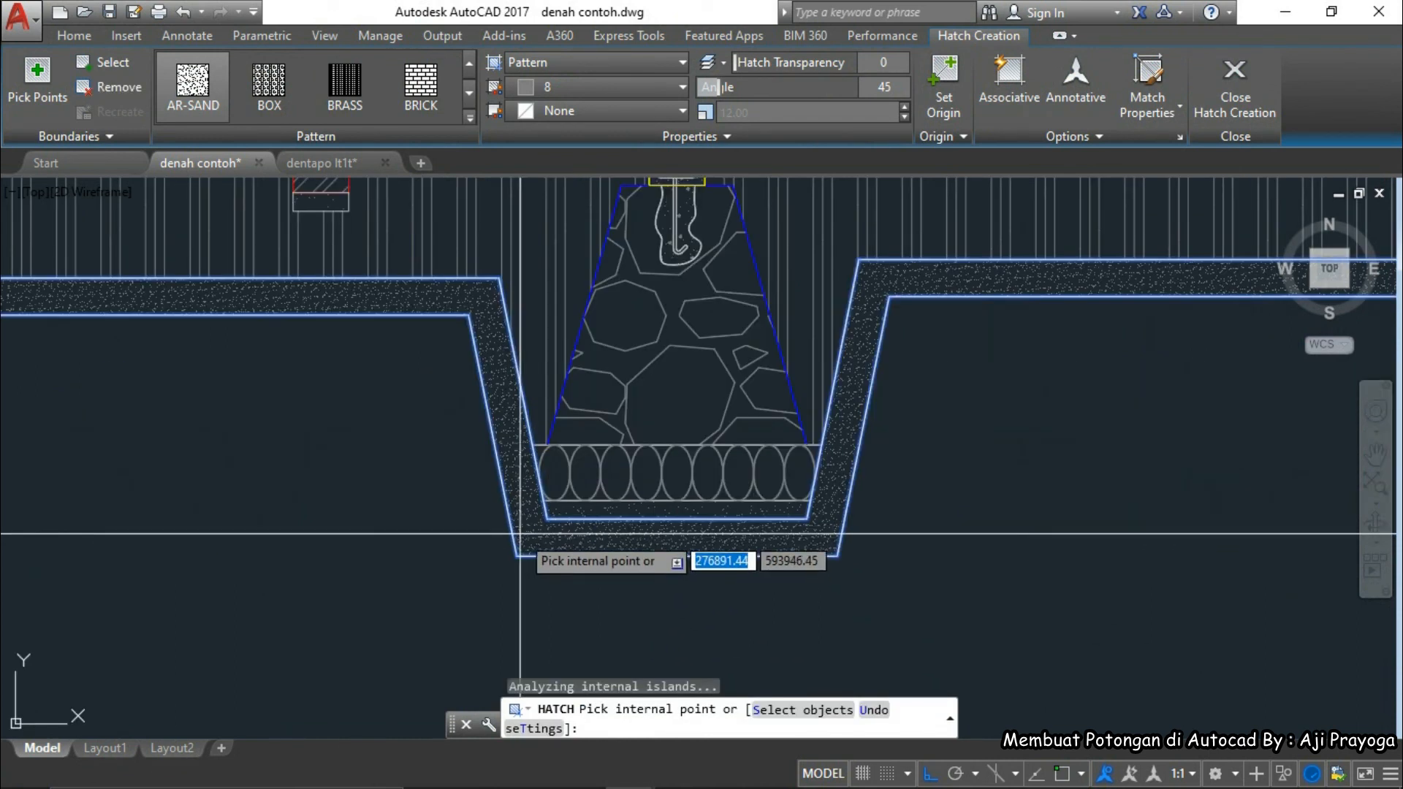
{"action": "key", "text": "Return"}
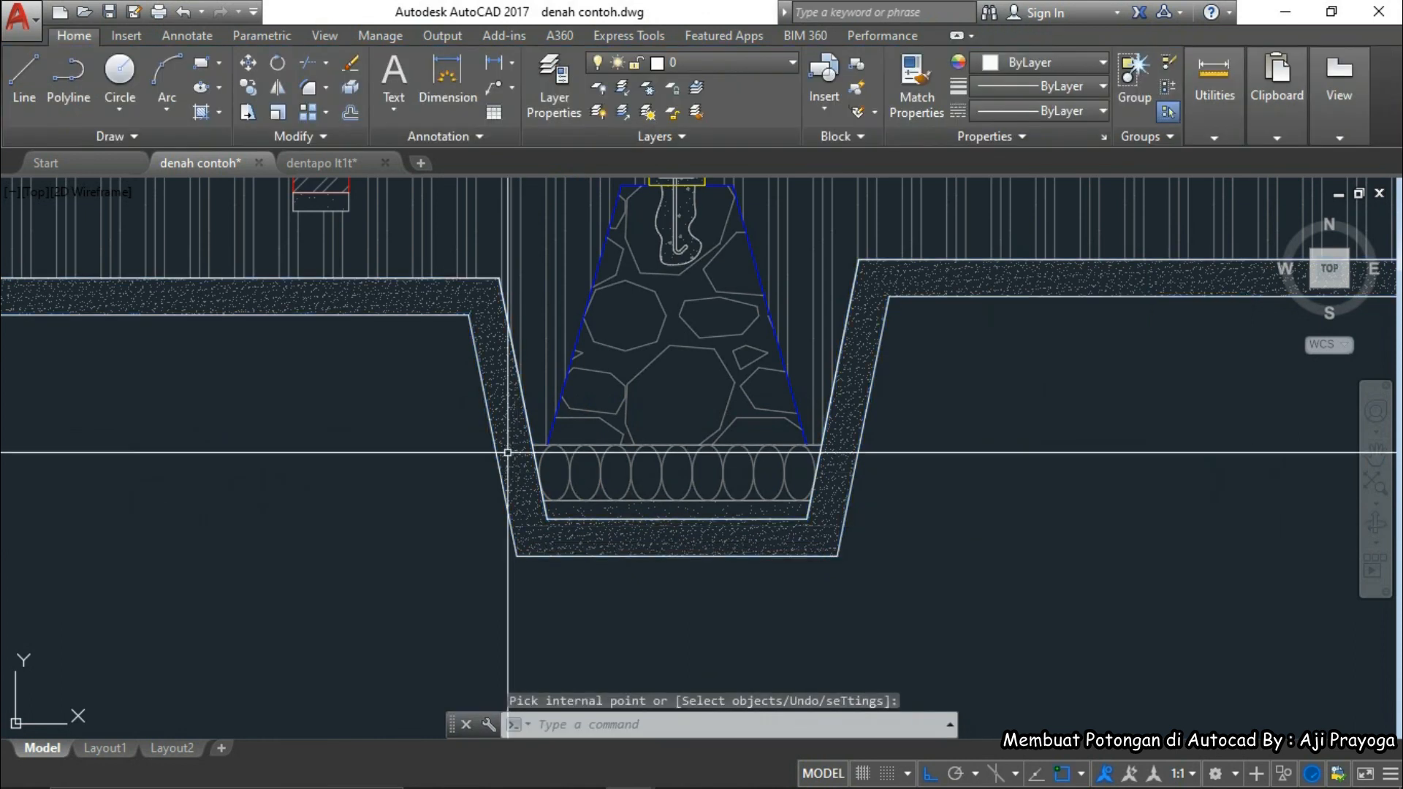
- Change the soil band's hatch pattern below the fill and foundations to EARTH
{"action": "left_click", "coordinate": [509, 450]}
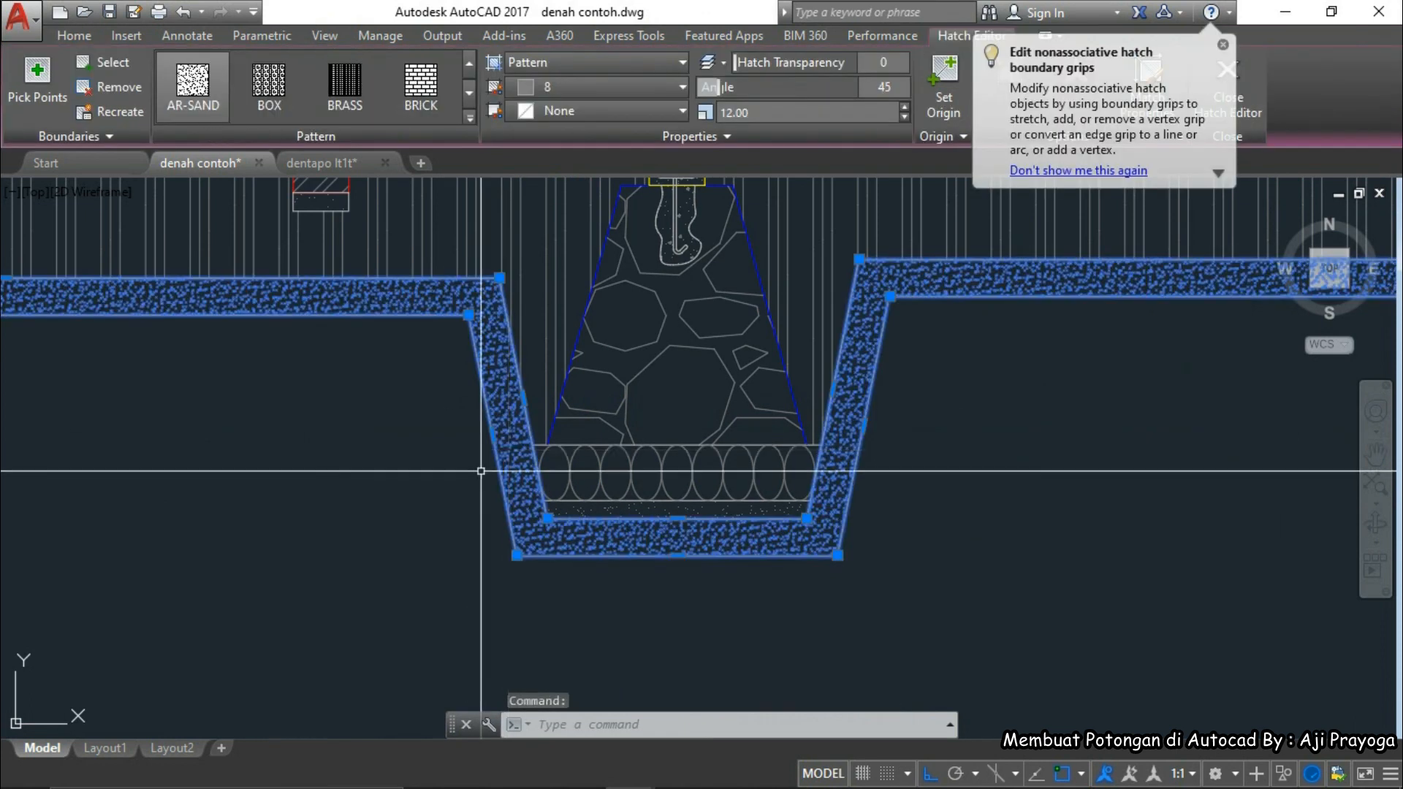
{"action": "left_click", "coordinate": [468, 92]}
{"action": "left_click", "coordinate": [469, 92]}
{"action": "left_click", "coordinate": [468, 92]}
{"action": "left_click", "coordinate": [469, 63]}
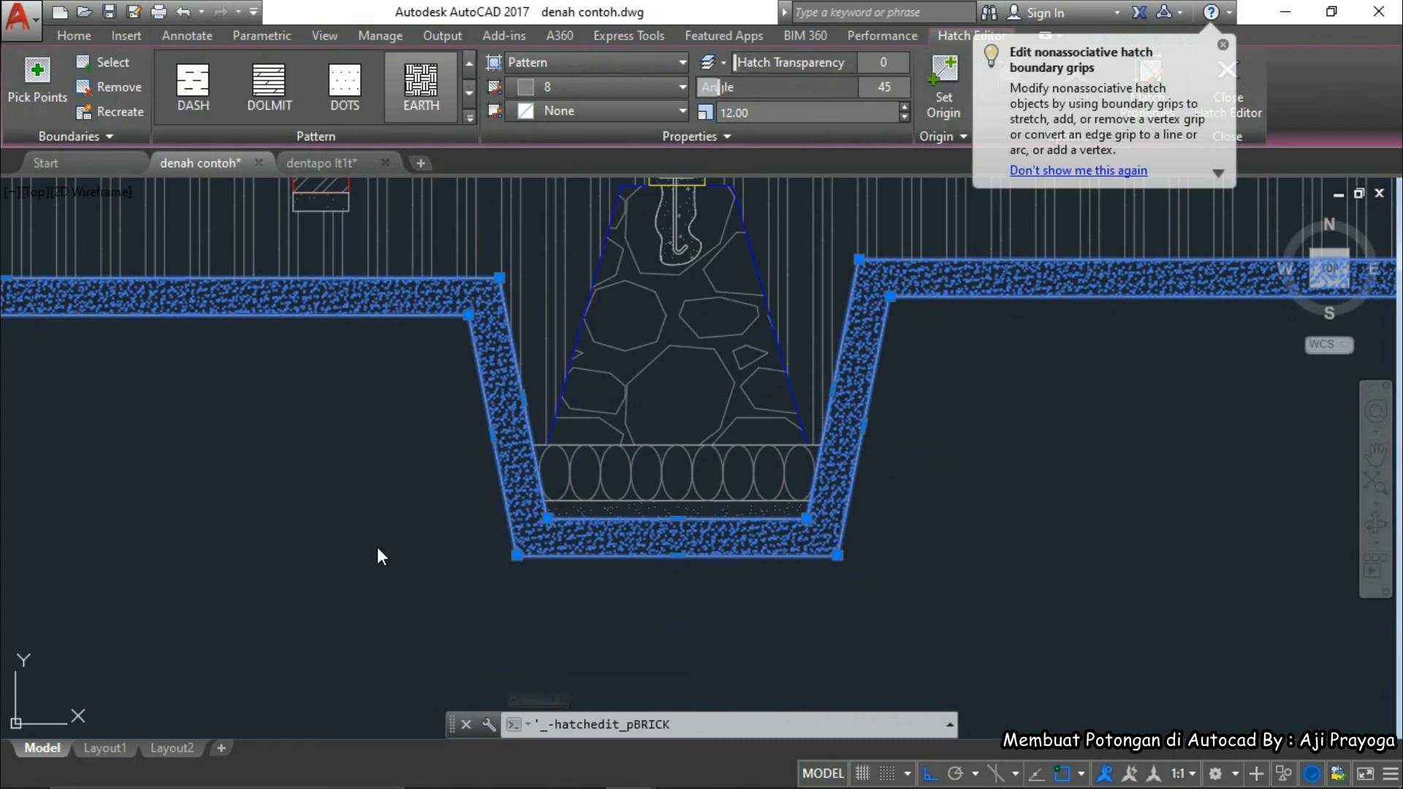
{"action": "left_click", "coordinate": [432, 82]}
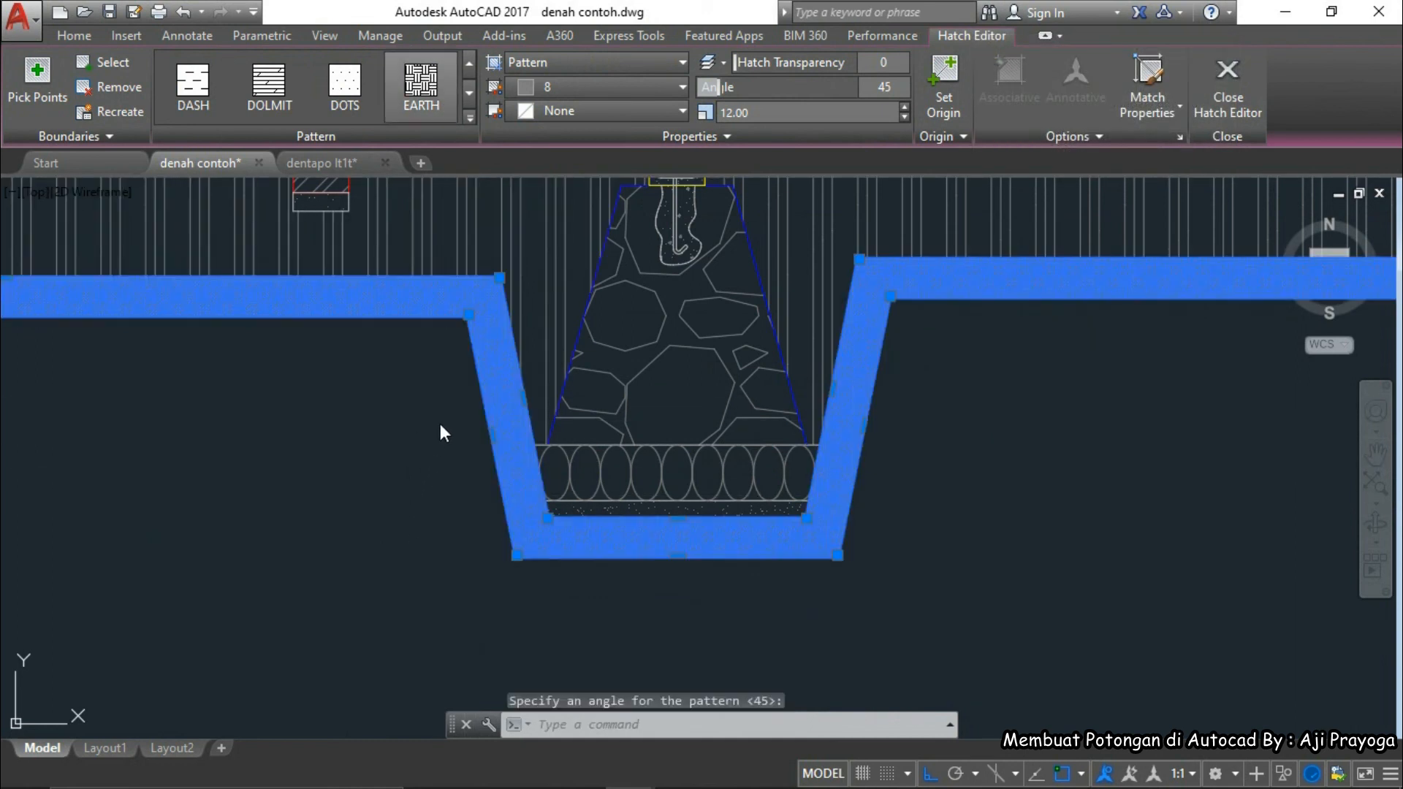
- Set the soil band's EARTH hatch scale to 300, trying 100 and 200 first
{"action": "left_click", "coordinate": [757, 113]}
{"action": "type", "text": "100"}
{"action": "key", "text": "Return"}
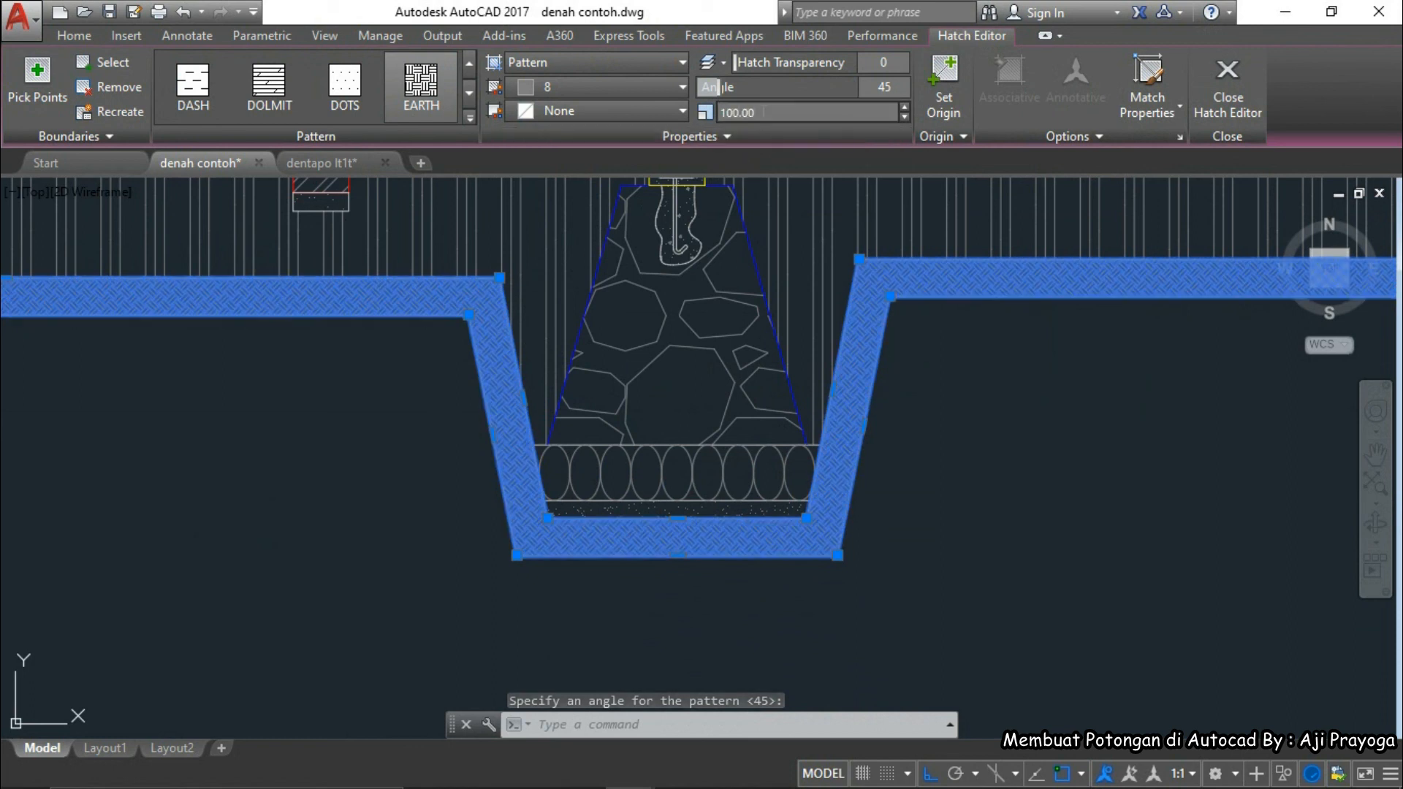
{"action": "type", "text": "200"}
{"action": "key", "text": "Return"}
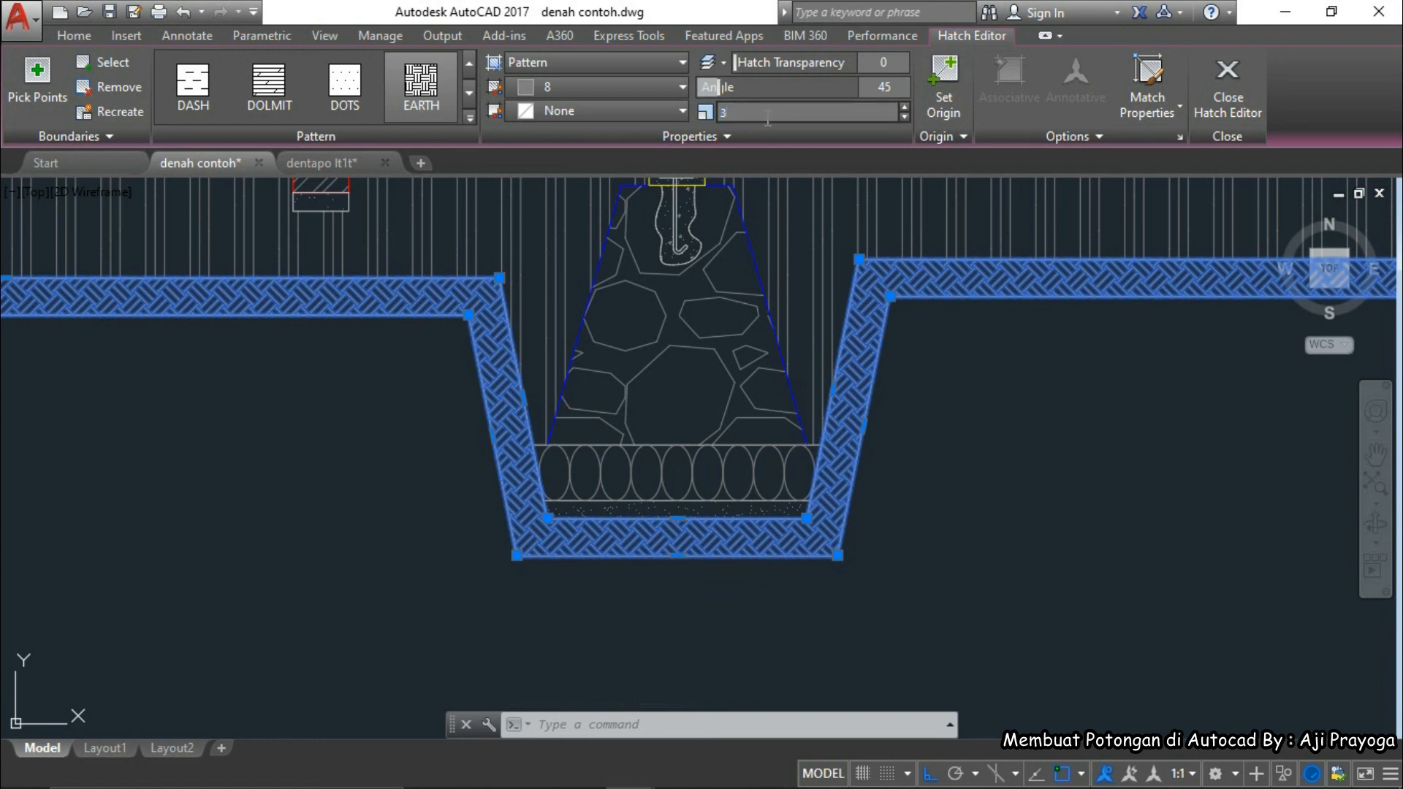
{"action": "type", "text": "300"}
{"action": "key", "text": "Return"}
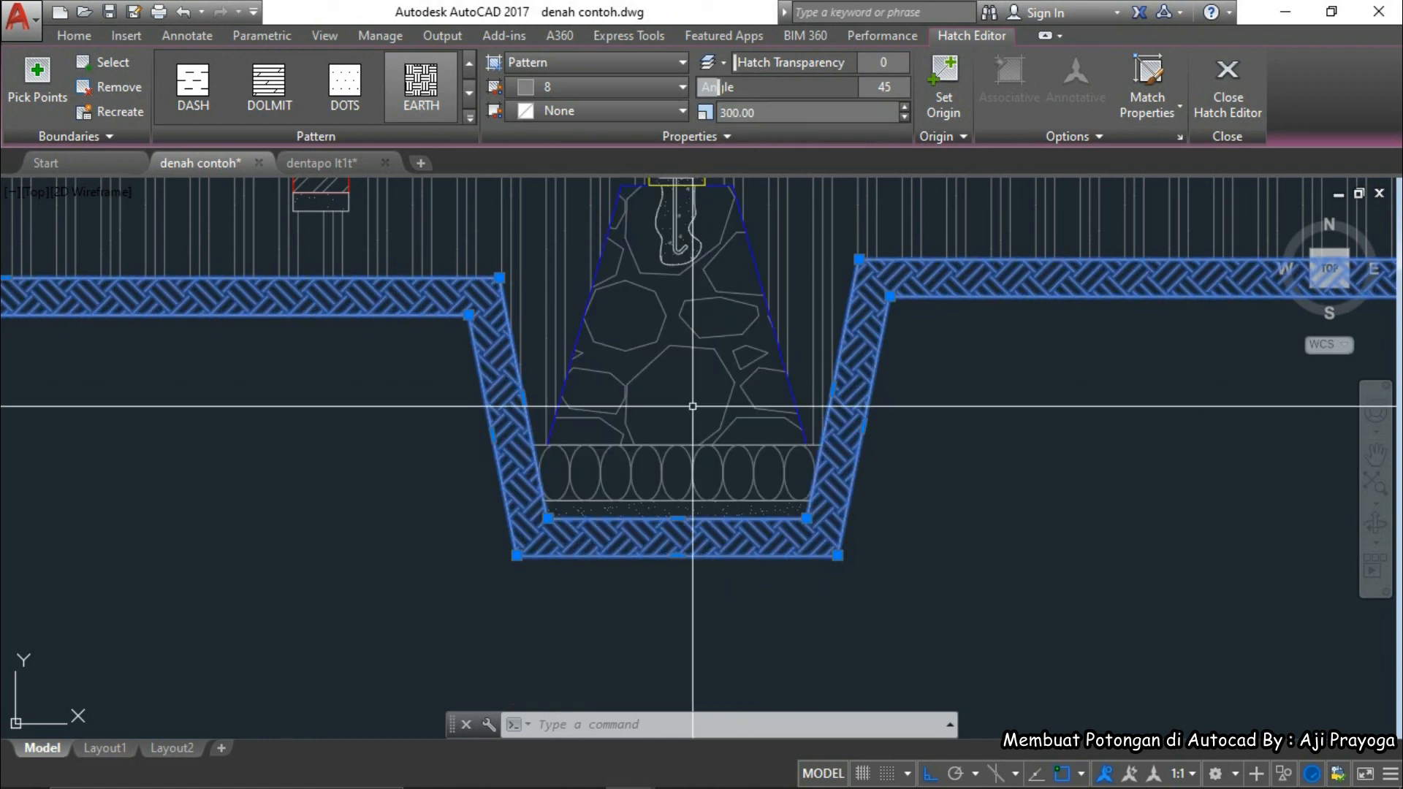
{"action": "key", "text": "Escape"}
- Erase the lower outline of the hatched soil band, keeping the hatch and the upper outline
{"action": "scroll", "coordinate": [469, 316], "scroll_direction": "up", "scroll_amount": 4}
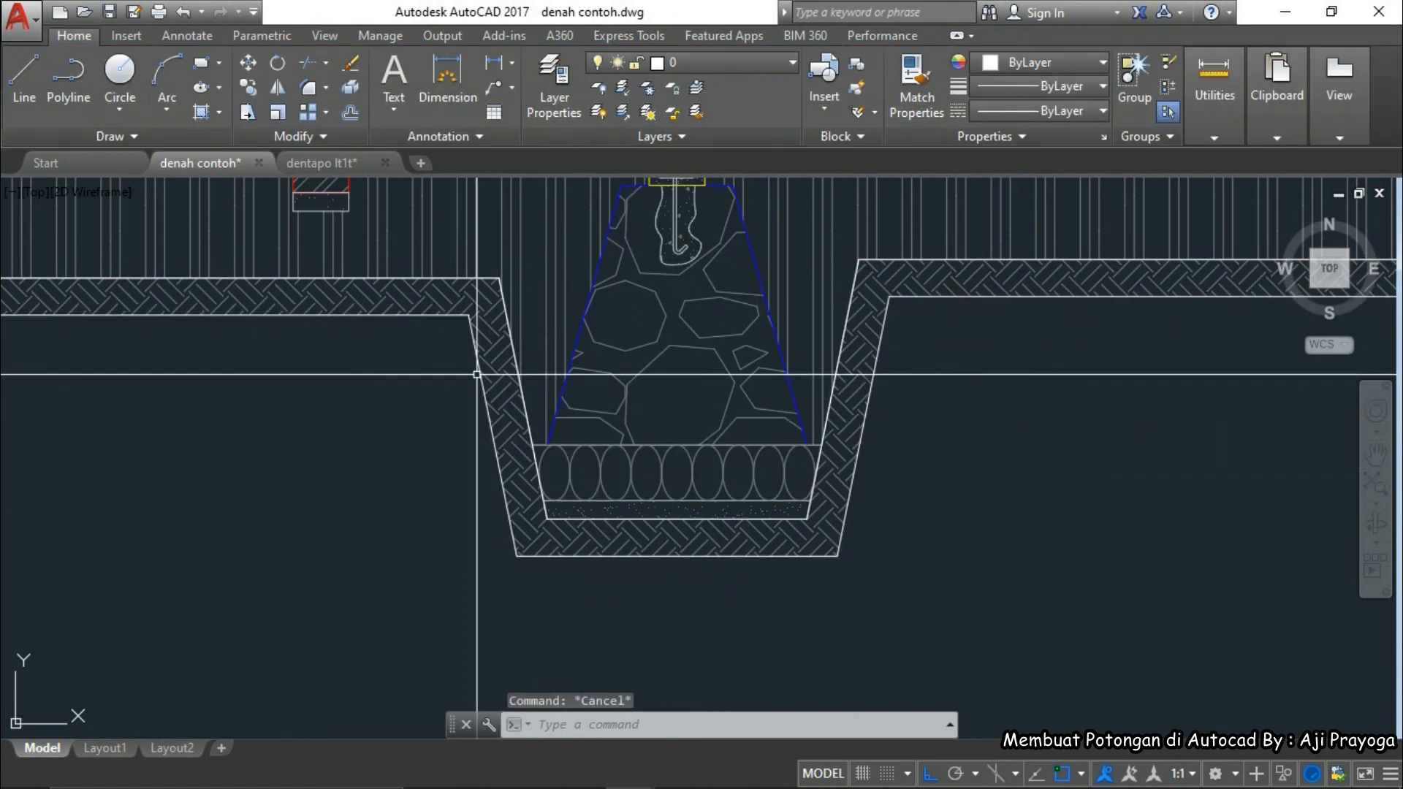
{"action": "left_click", "coordinate": [469, 321]}
{"action": "scroll", "coordinate": [557, 293], "scroll_direction": "down", "scroll_amount": 5}
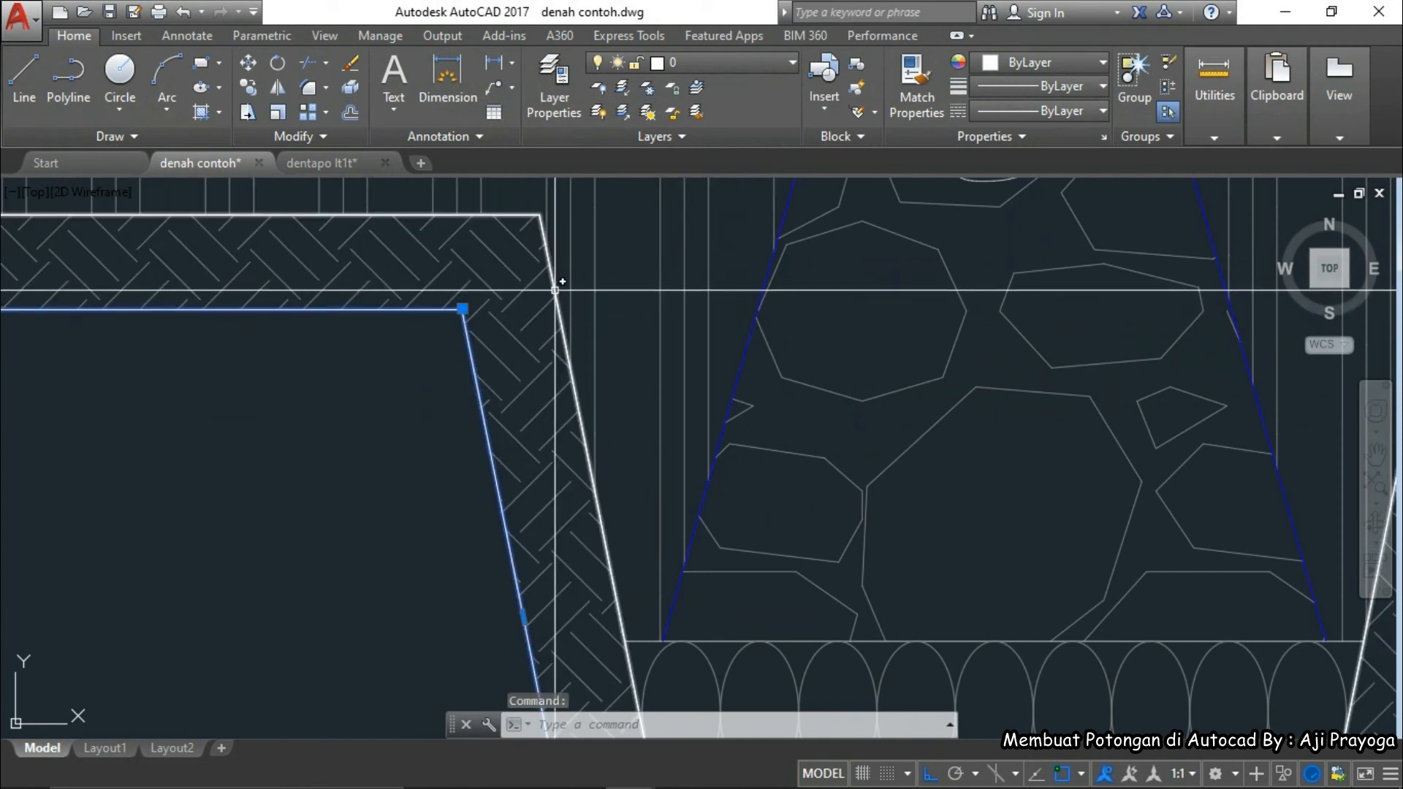
{"action": "key", "text": "Delete"}
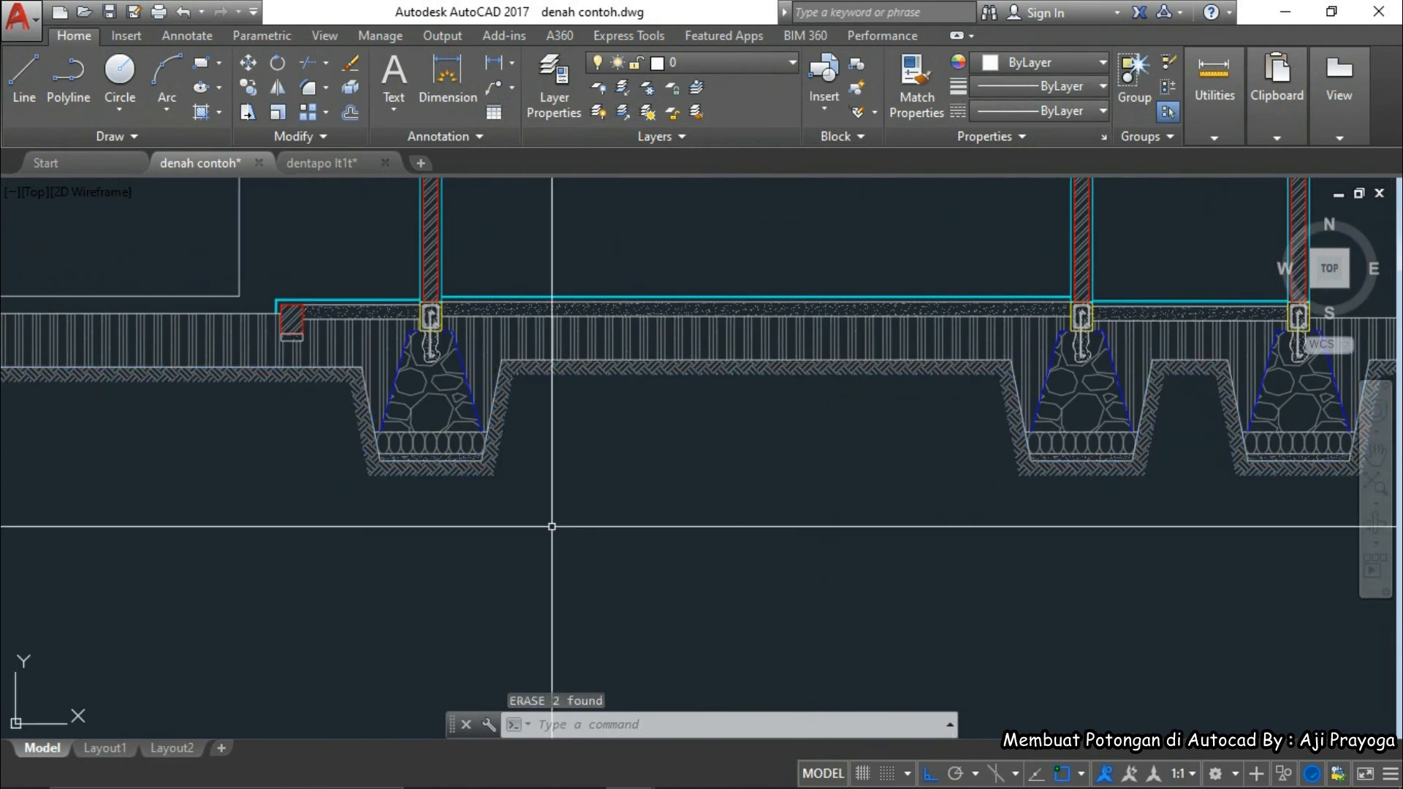
- Inspect the soil band along the whole section, from the channel to the last foundation, and save the drawing
{"action": "scroll", "coordinate": [818, 451], "scroll_direction": "down", "scroll_amount": 8}
{"action": "scroll", "coordinate": [405, 421], "scroll_direction": "up", "scroll_amount": 10}
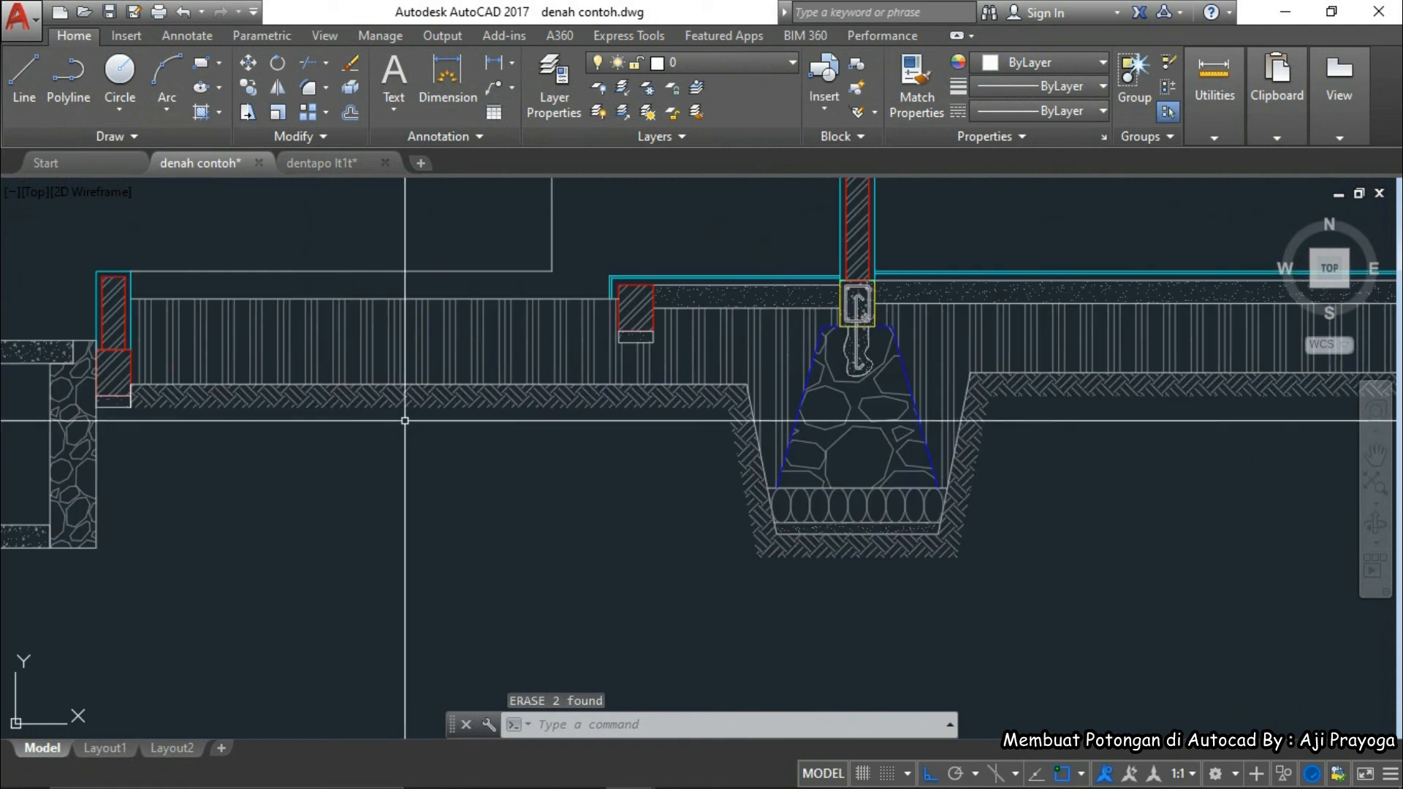
{"action": "scroll", "coordinate": [644, 454], "scroll_direction": "down", "scroll_amount": 3}
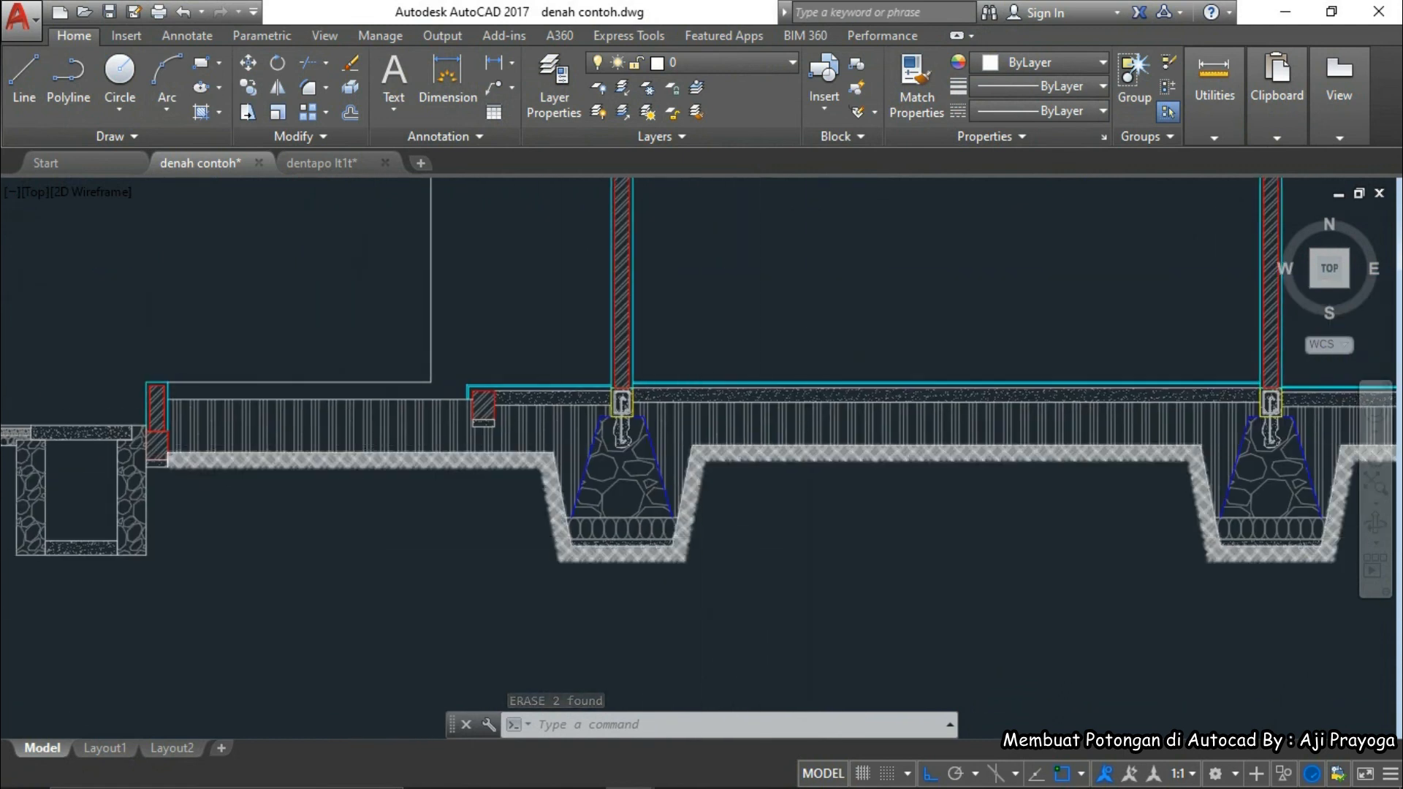
{"action": "scroll", "coordinate": [901, 570], "scroll_direction": "down", "scroll_amount": 2}
{"action": "scroll", "coordinate": [909, 502], "scroll_direction": "up", "scroll_amount": 4}
{"action": "scroll", "coordinate": [877, 515], "scroll_direction": "down", "scroll_amount": 4}
{"action": "scroll", "coordinate": [758, 554], "scroll_direction": "up", "scroll_amount": 5}
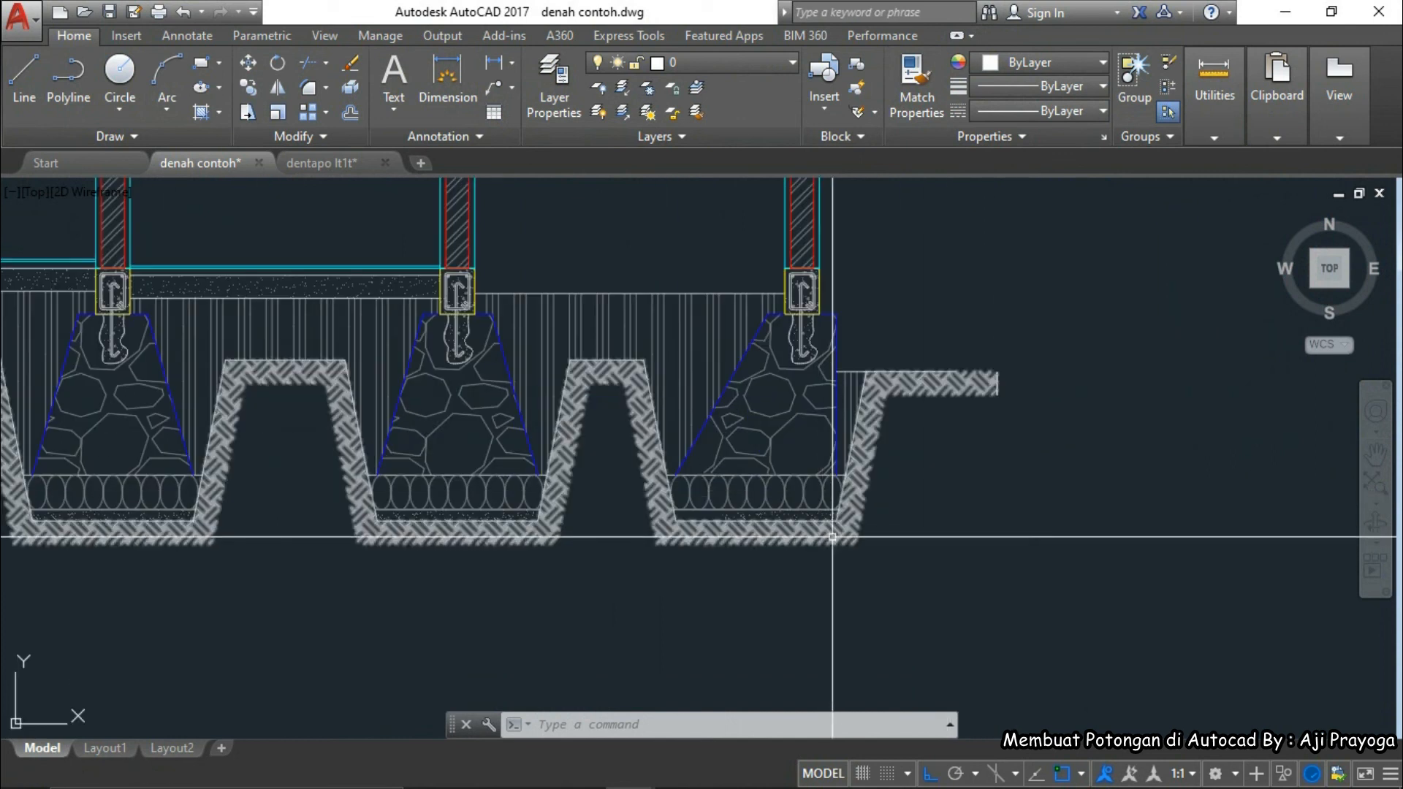
{"action": "scroll", "coordinate": [837, 548], "scroll_direction": "down", "scroll_amount": 6}
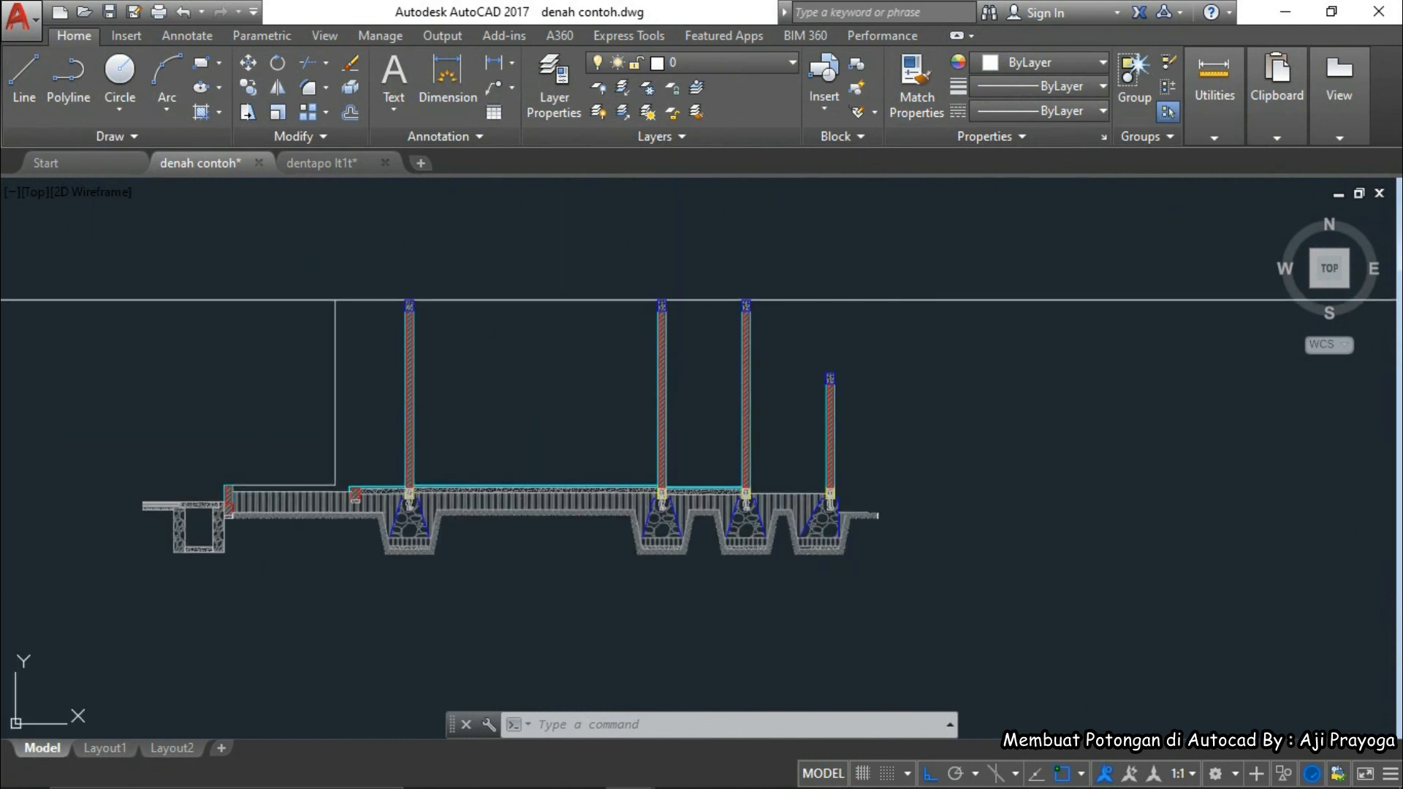
{"action": "key", "text": "ctrl+s"}
- Draw a horizontal water-level line across the stone channel between the inner faces of its two walls
{"action": "scroll", "coordinate": [188, 533], "scroll_direction": "up", "scroll_amount": 6}
{"action": "middle_click_drag", "start_coordinate": [191, 533], "coordinate": [399, 525]}
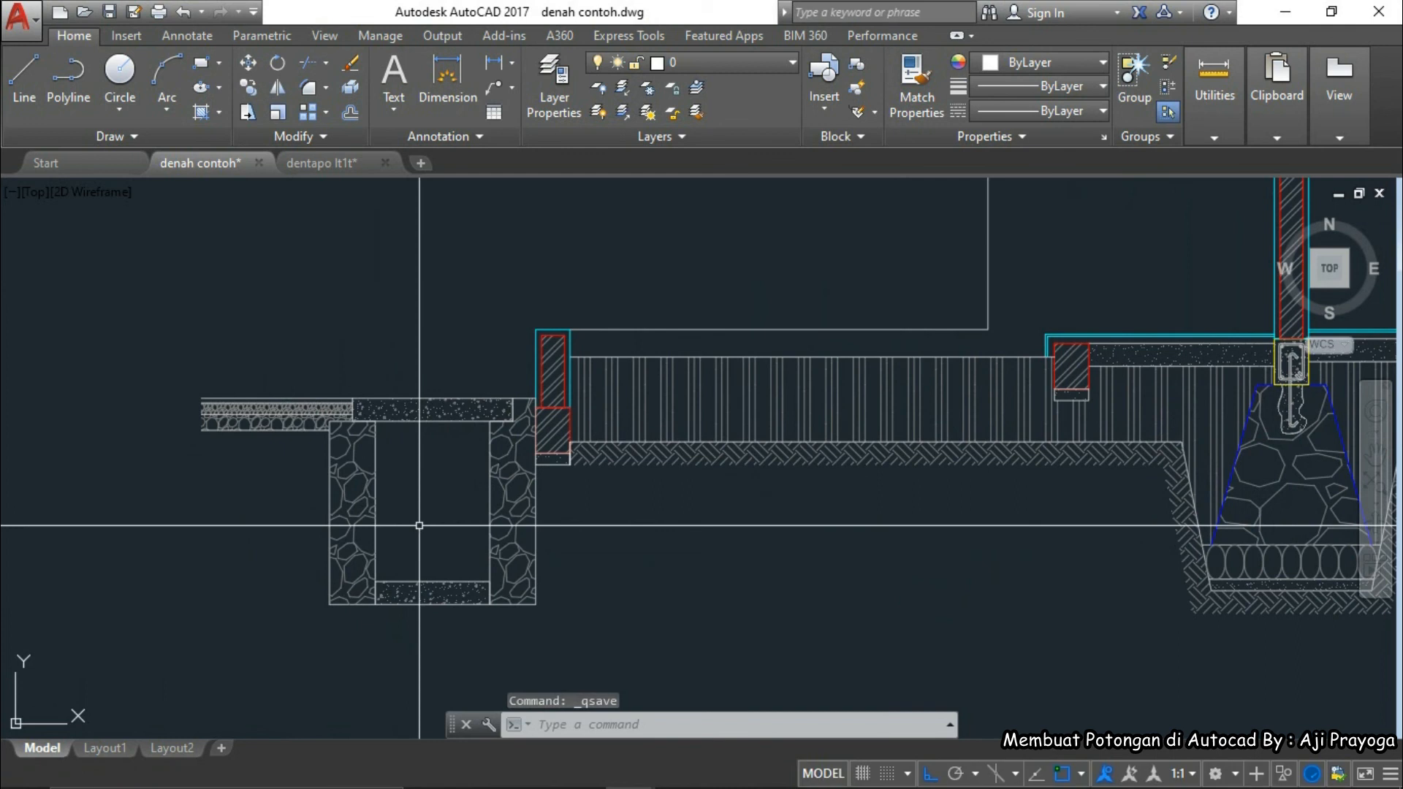
{"action": "type", "text": "l"}
{"action": "key", "text": "Return"}
{"action": "scroll", "coordinate": [374, 522], "scroll_direction": "up", "scroll_amount": 2}
{"action": "scroll", "coordinate": [374, 522], "scroll_direction": "up", "scroll_amount": 2}
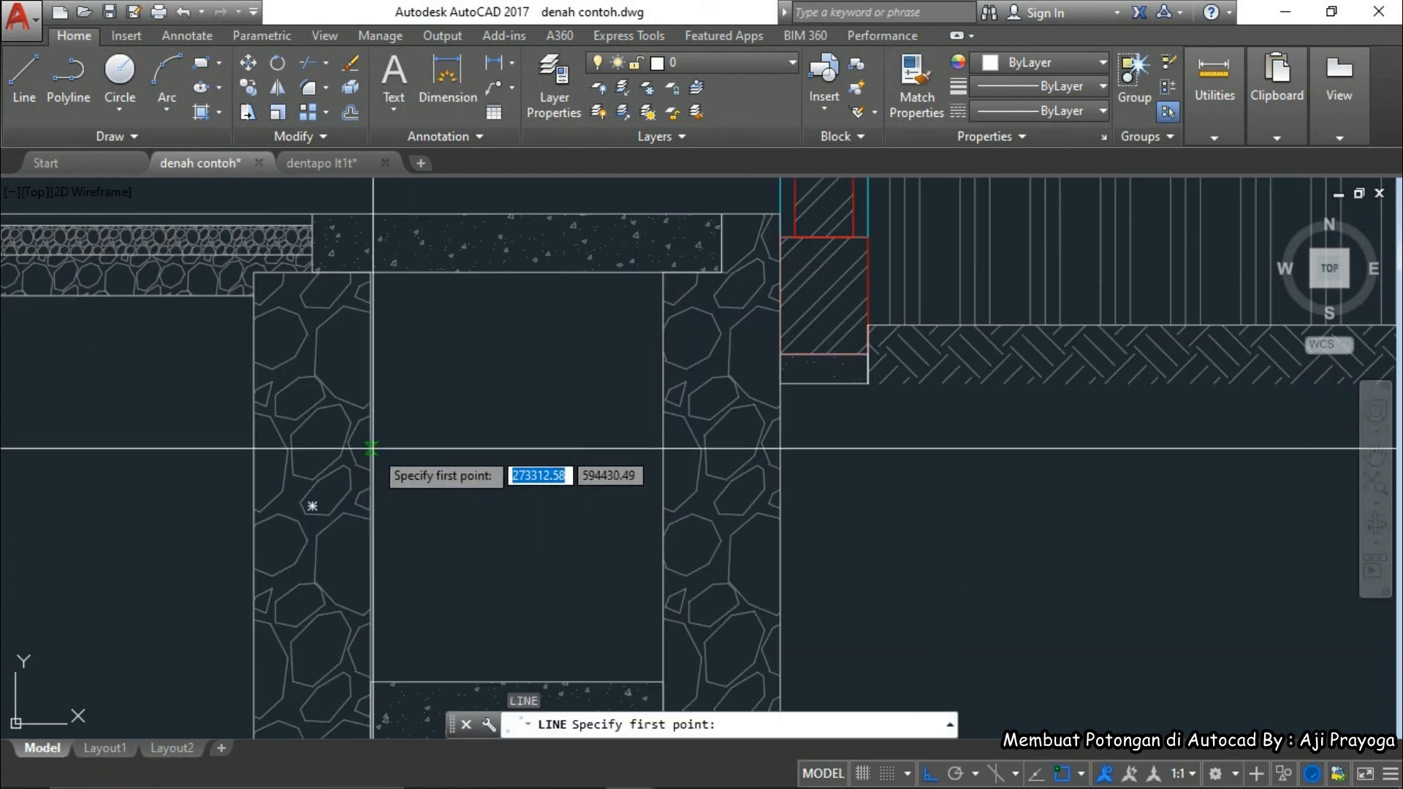
{"action": "left_click", "coordinate": [371, 450]}
{"action": "left_click", "coordinate": [663, 450]}
{"action": "key", "text": "Escape"}
{"action": "middle_click_drag", "start_coordinate": [586, 515], "coordinate": [619, 510]}
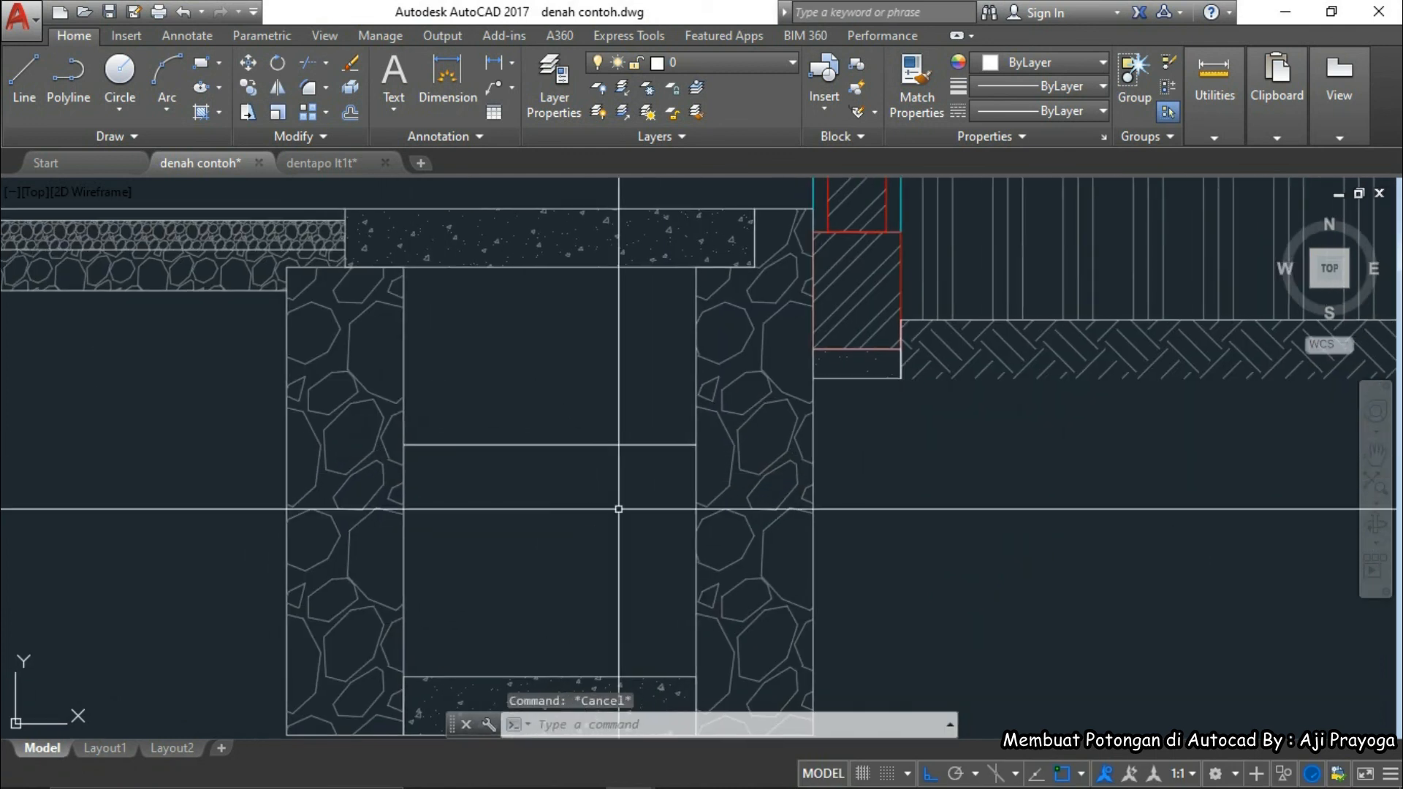
- Draw a polyline water symbol below the water-level line, with zigzag strokes narrowing downward into a short crooked vertical tail
{"action": "type", "text": "pl"}
{"action": "key", "text": "Return"}
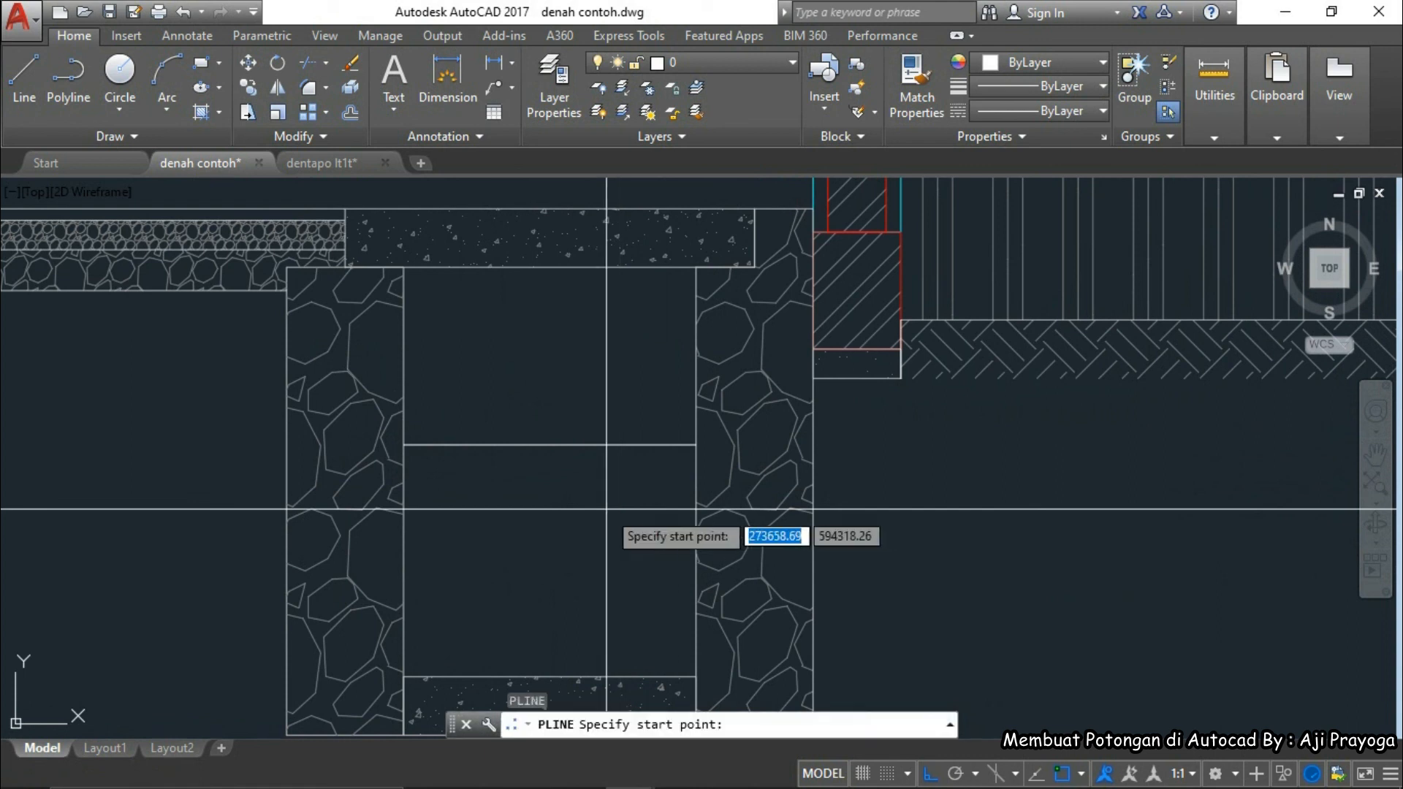
{"action": "scroll", "coordinate": [466, 455], "scroll_direction": "up", "scroll_amount": 2}
{"action": "left_click", "coordinate": [473, 452]}
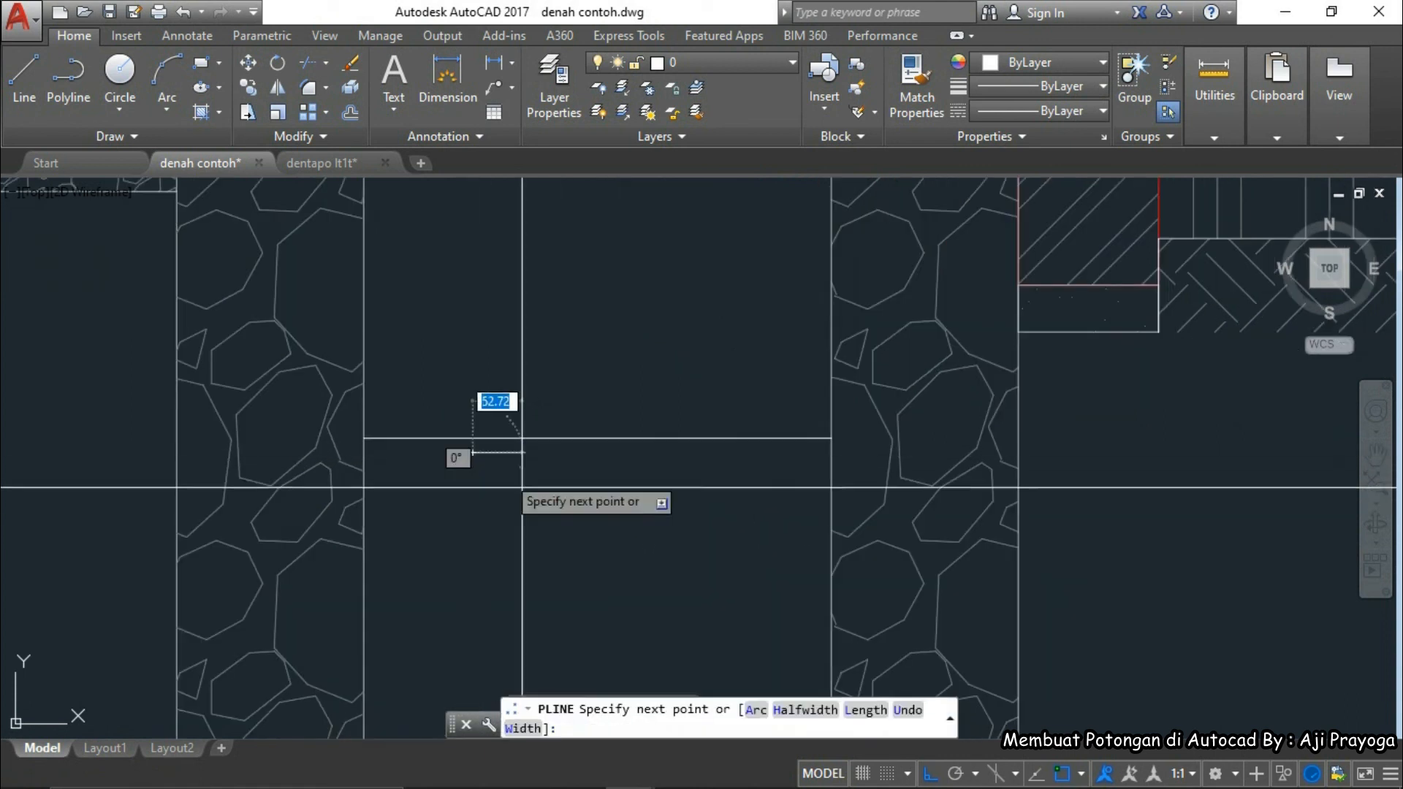
{"action": "left_click", "coordinate": [747, 453]}
{"action": "key", "text": "F8"}
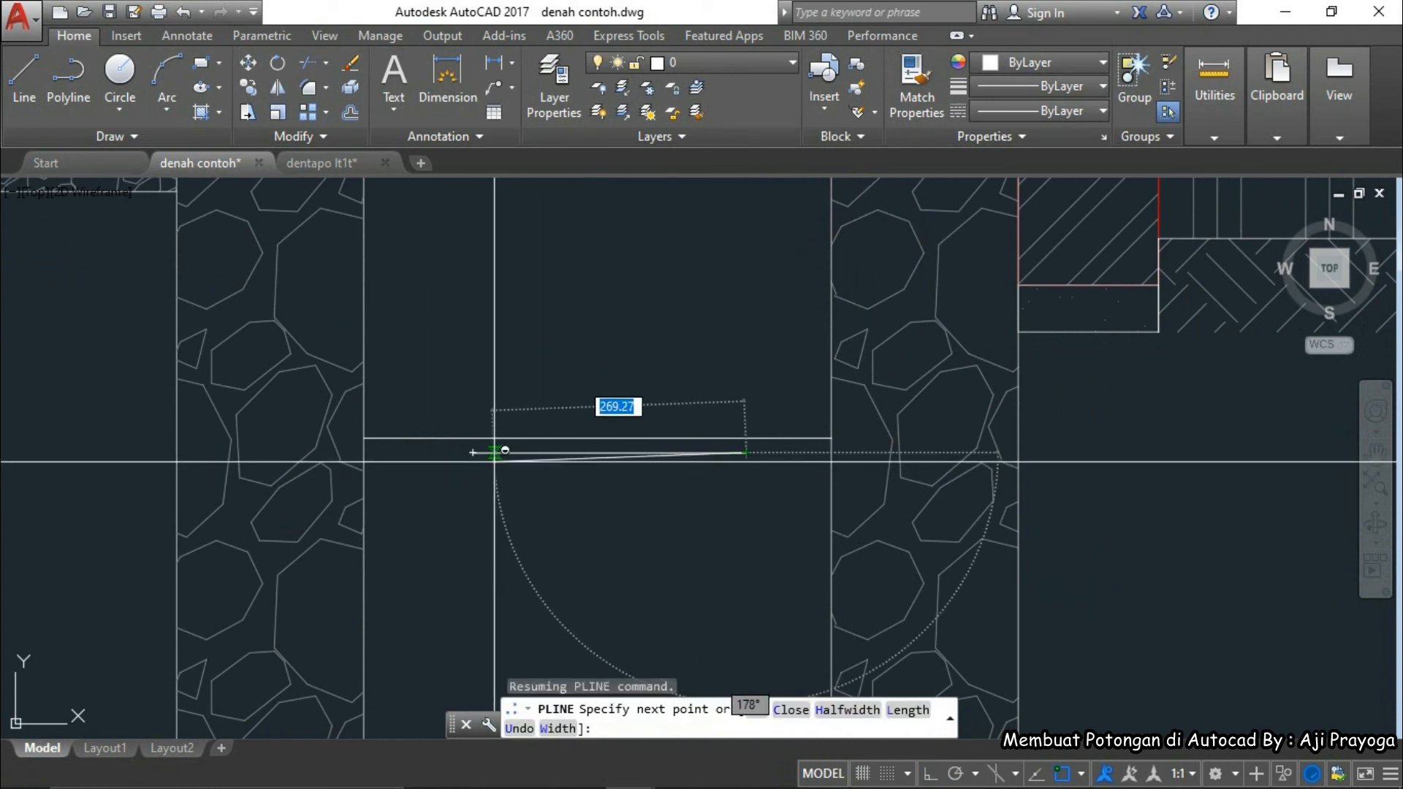
{"action": "scroll", "coordinate": [497, 462], "scroll_direction": "up", "scroll_amount": 4}
{"action": "left_click", "coordinate": [491, 460]}
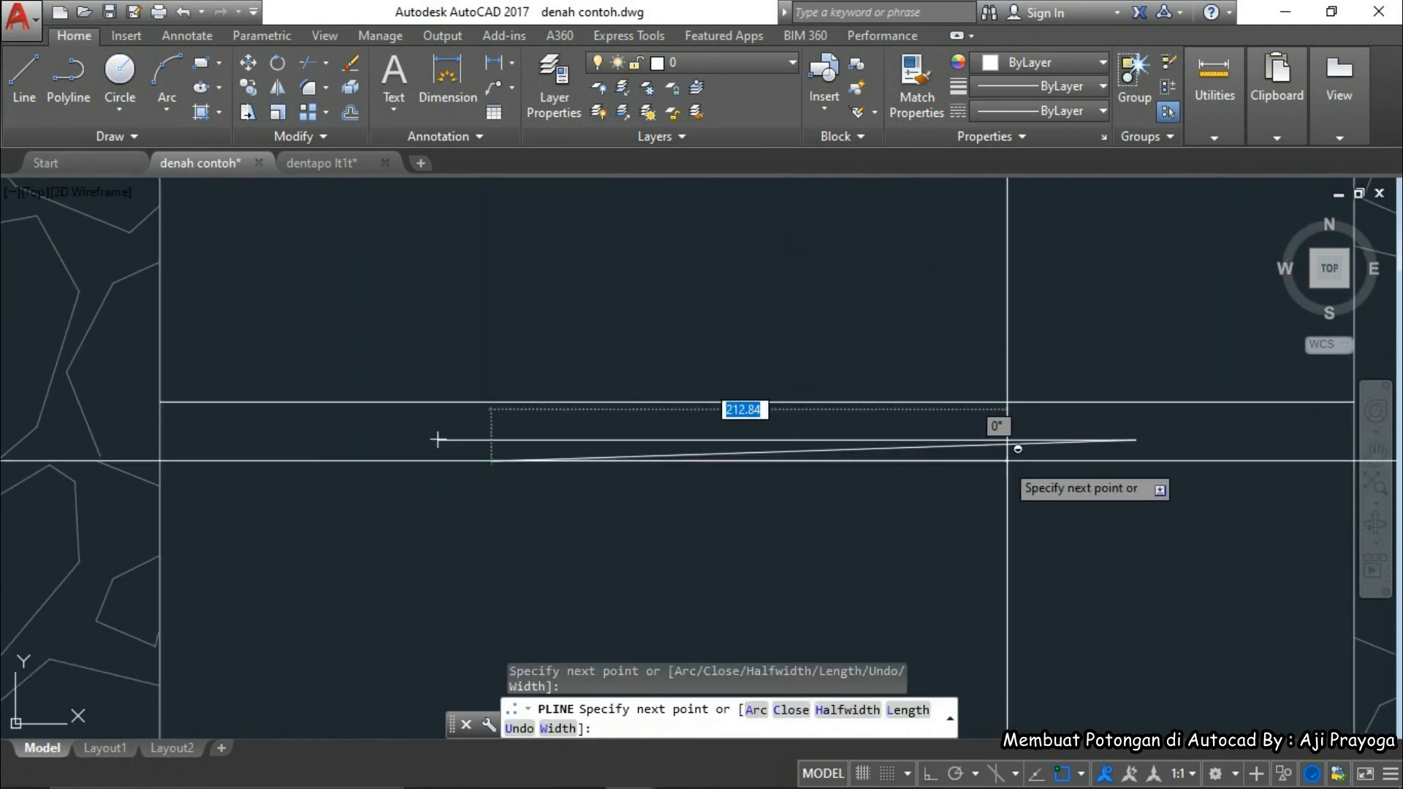
{"action": "left_click", "coordinate": [1037, 458]}
{"action": "left_click", "coordinate": [562, 482]}
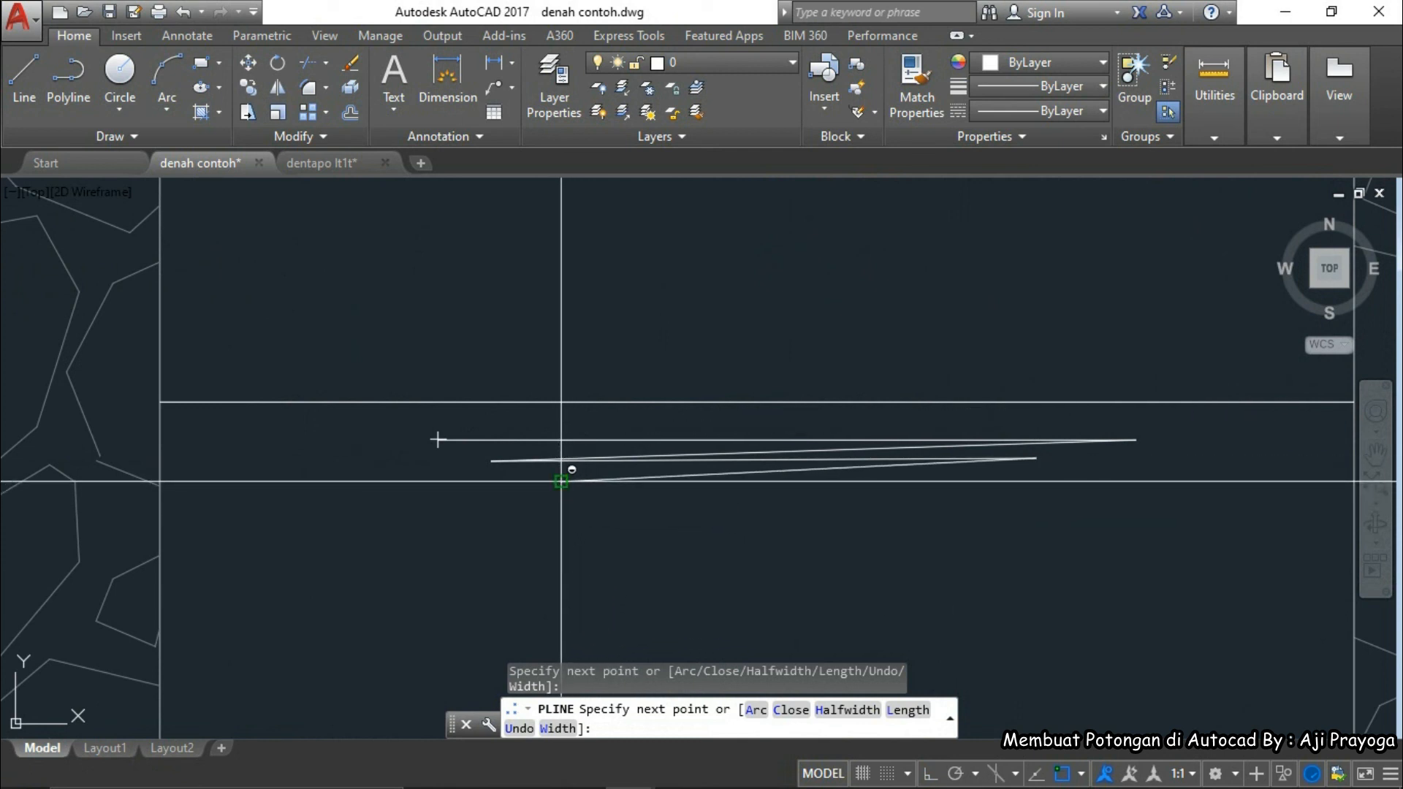
{"action": "left_click", "coordinate": [914, 483]}
{"action": "left_click", "coordinate": [686, 502]}
{"action": "left_click", "coordinate": [771, 520]}
{"action": "key", "text": "F8"}
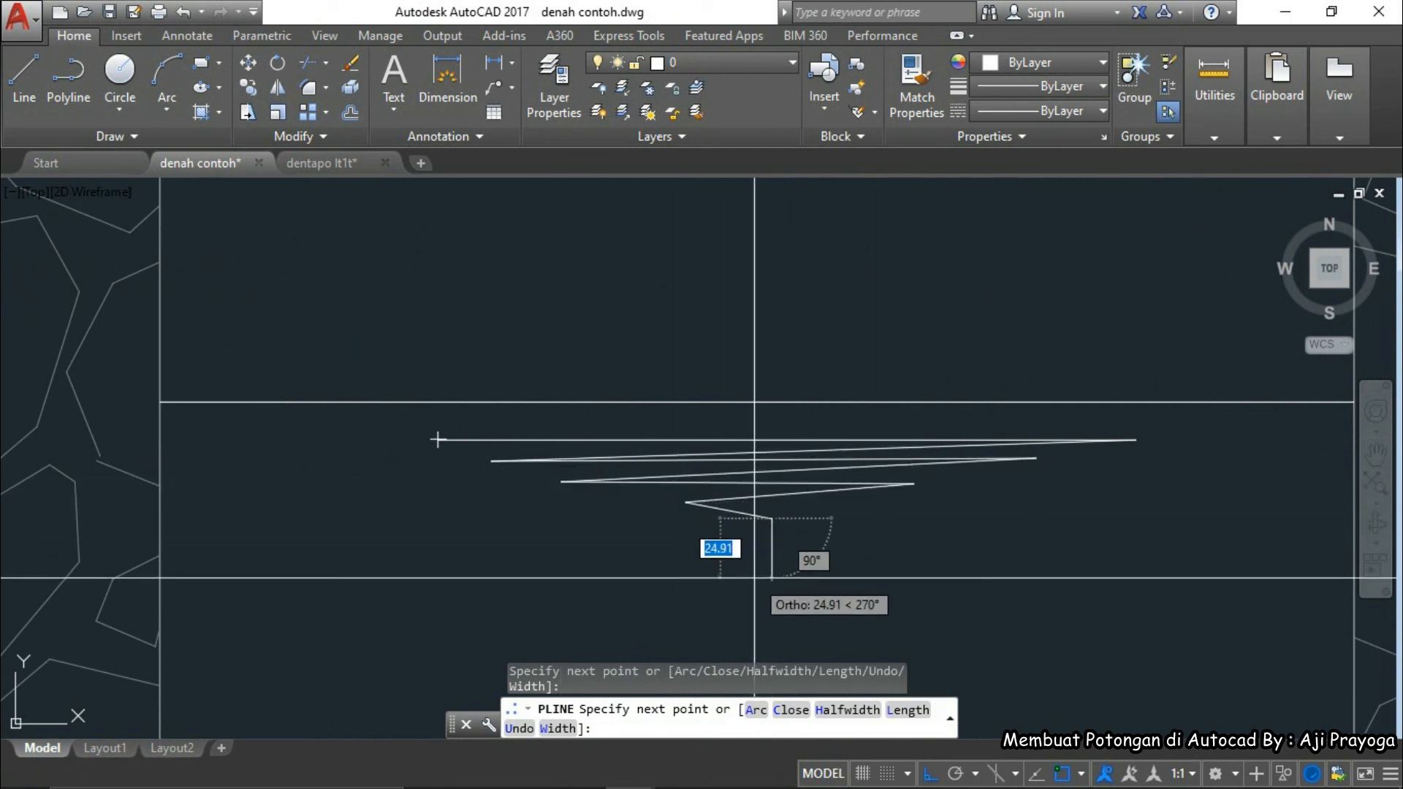
{"action": "left_click", "coordinate": [753, 580], "text": "shift"}
{"action": "left_click", "coordinate": [774, 606], "text": "shift"}
{"action": "scroll", "coordinate": [775, 606], "scroll_direction": "down", "scroll_amount": 2}
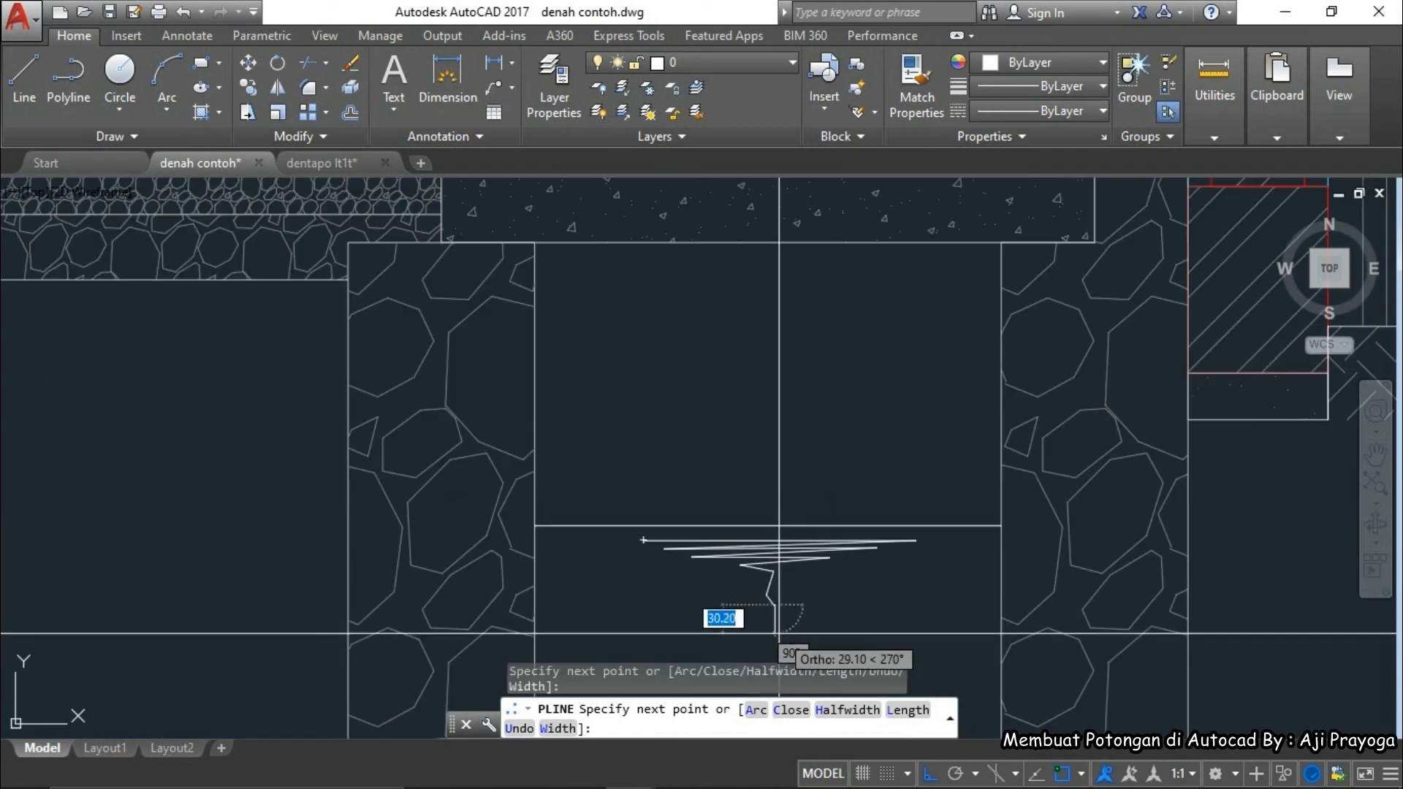
{"action": "key", "text": "Escape"}
{"action": "scroll", "coordinate": [723, 519], "scroll_direction": "down", "scroll_amount": 3}
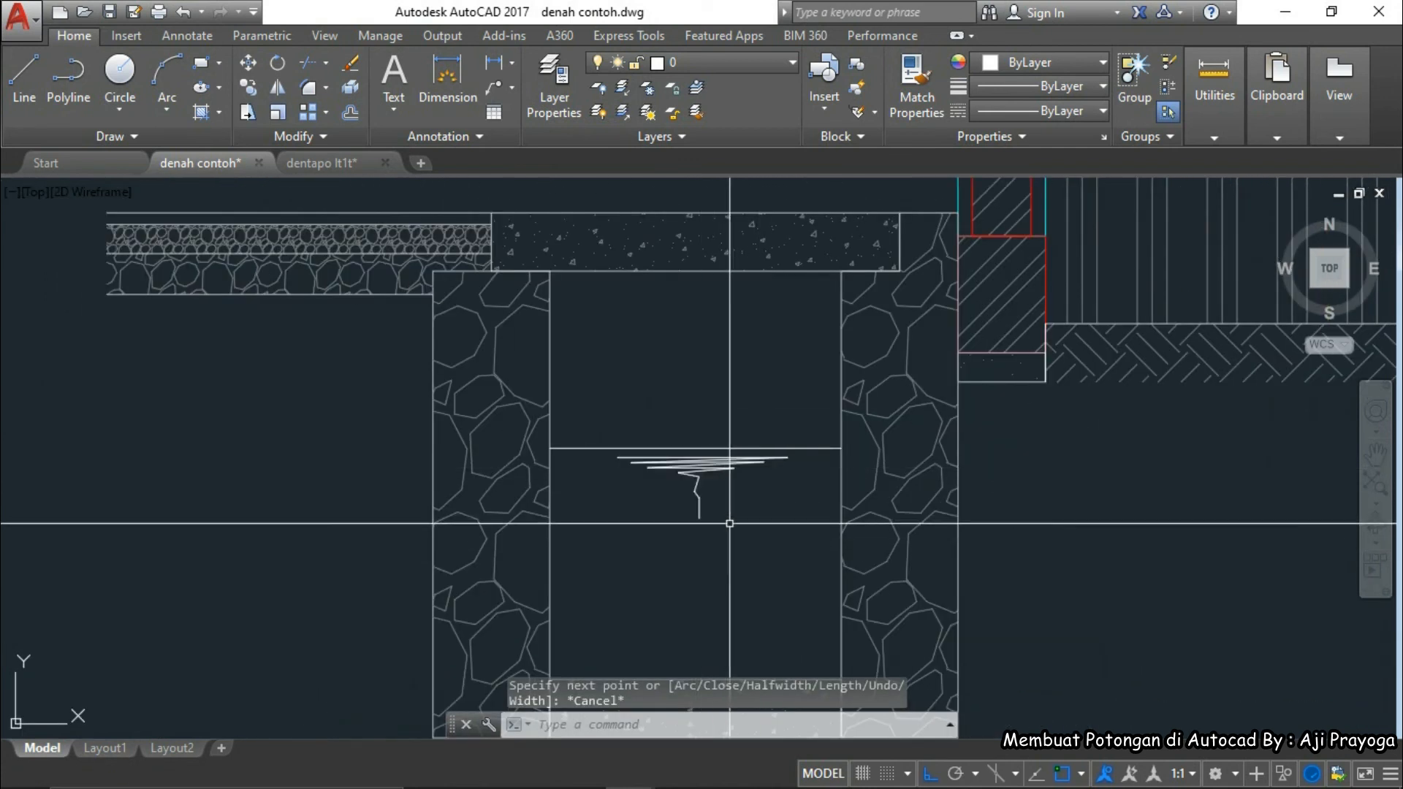
- Move the water symbol straight up, closer to the water-level line in the channel
{"action": "middle_click_drag", "start_coordinate": [729, 524], "coordinate": [590, 514]}
{"action": "scroll", "coordinate": [590, 458], "scroll_direction": "up", "scroll_amount": 4}
{"action": "left_click", "coordinate": [589, 485]}
{"action": "left_click", "coordinate": [504, 512]}
{"action": "middle_click_drag", "start_coordinate": [504, 512], "coordinate": [494, 541]}
{"action": "type", "text": "m"}
{"action": "key", "text": "space"}
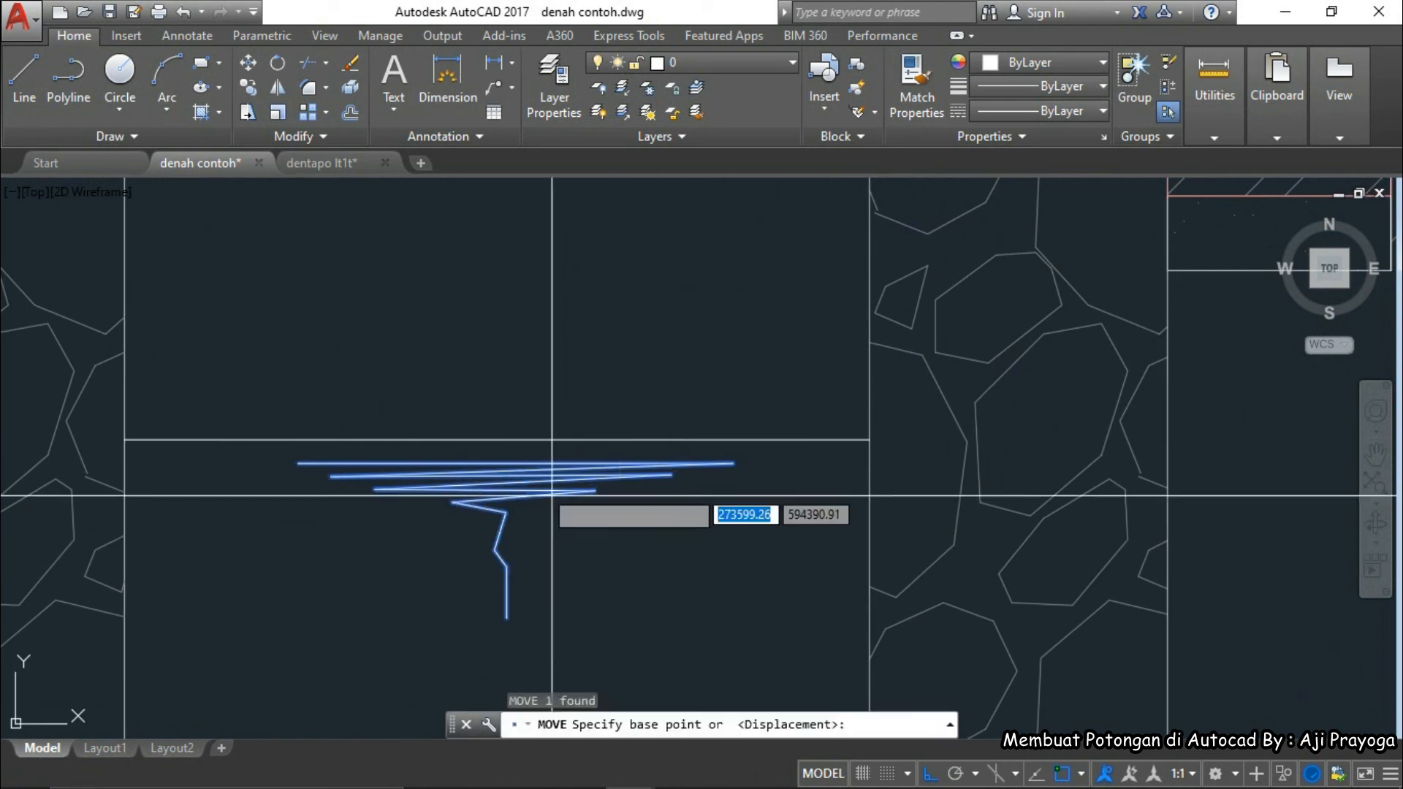
{"action": "scroll", "coordinate": [552, 495], "scroll_direction": "up", "scroll_amount": 2}
{"action": "left_click", "coordinate": [492, 444]}
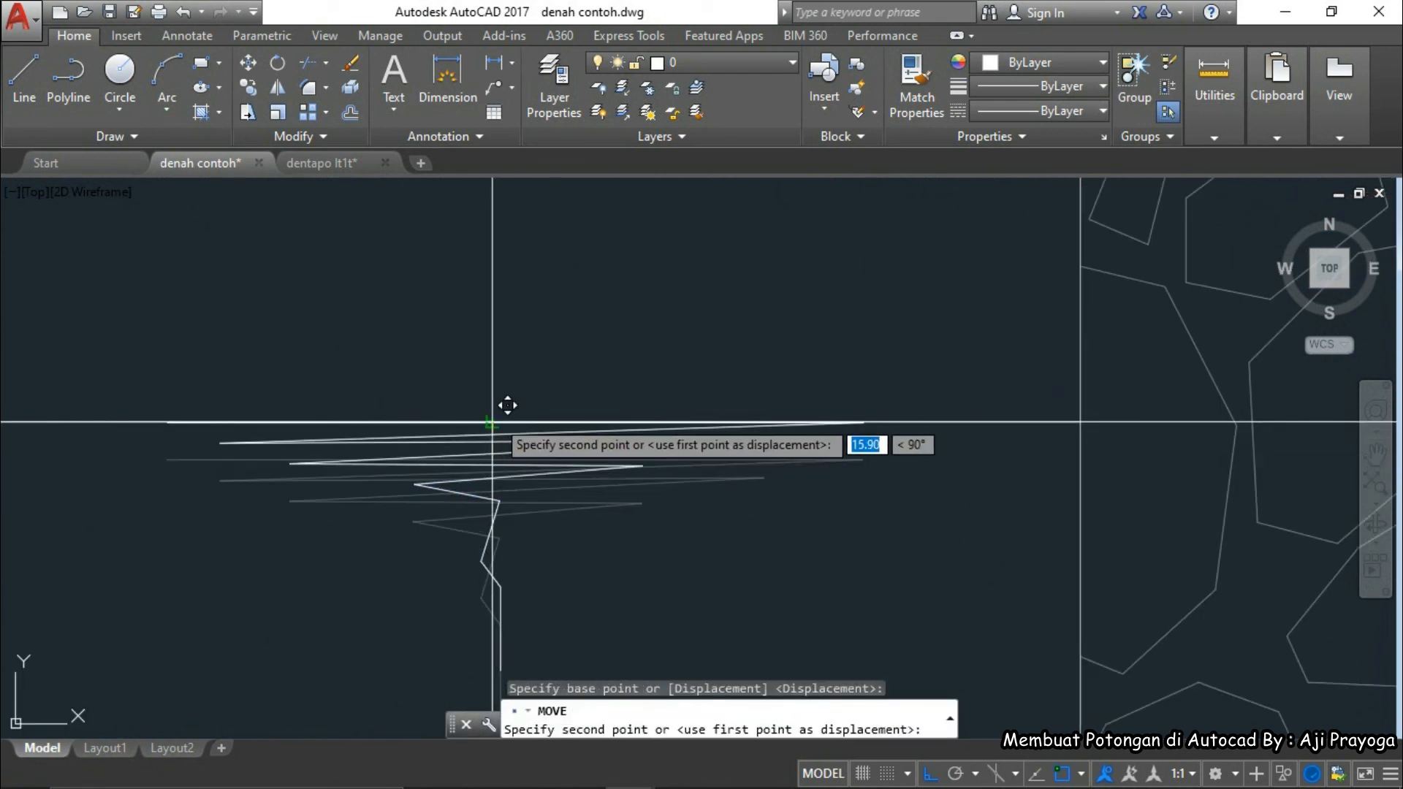
{"action": "key", "text": "Escape"}
- Match the new water-level linework in the channel to the properties of an existing object
{"action": "scroll", "coordinate": [539, 448], "scroll_direction": "down", "scroll_amount": 5}
{"action": "type", "text": "ma"}
{"action": "key", "text": "space"}
{"action": "left_click", "coordinate": [601, 515]}
{"action": "left_click", "coordinate": [570, 475]}
{"action": "key", "text": "Escape"}
{"action": "scroll", "coordinate": [551, 475], "scroll_direction": "down", "scroll_amount": 4}
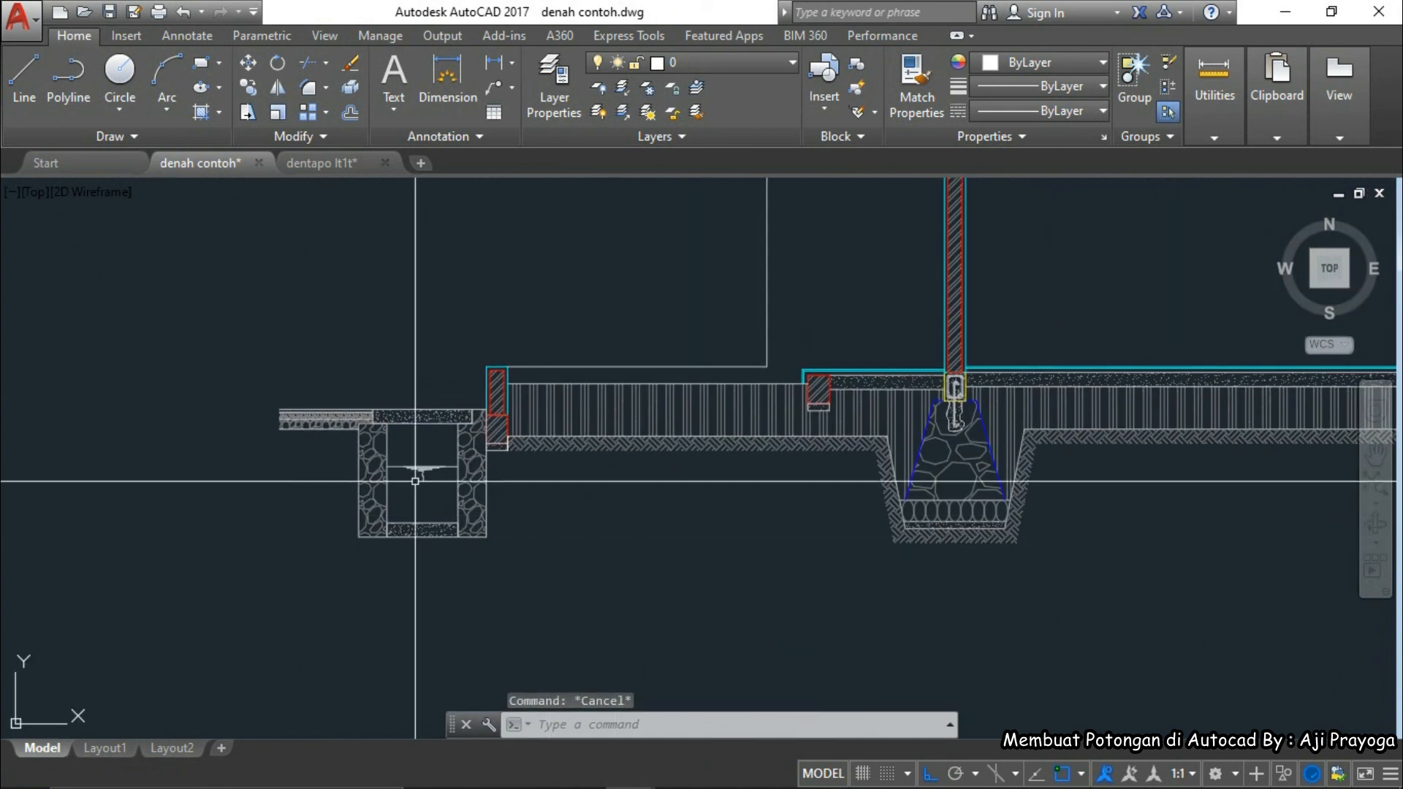
- Bring the whole section into view and save the drawing with the channel's water level added
{"action": "scroll", "coordinate": [764, 627], "scroll_direction": "down", "scroll_amount": 5}
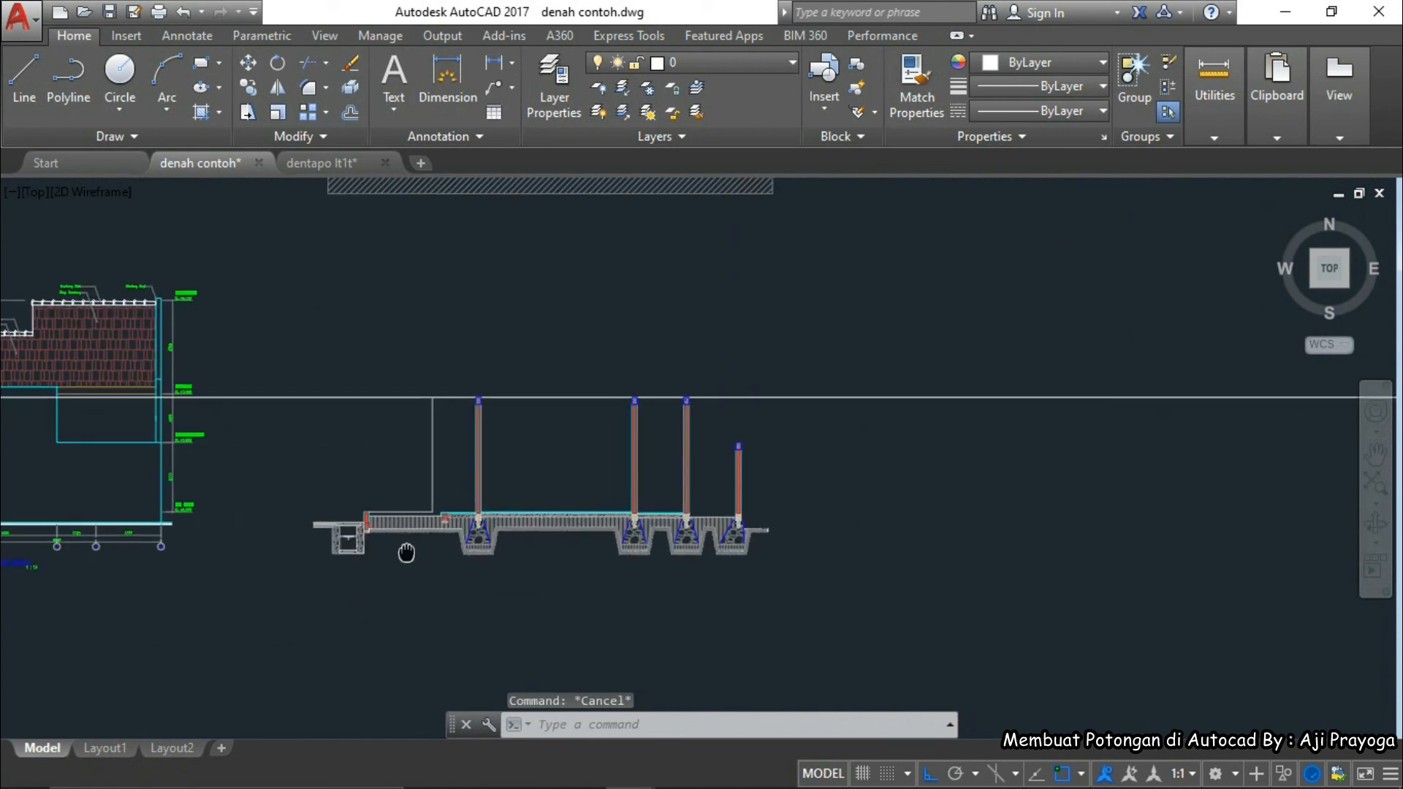
{"action": "middle_click_drag", "start_coordinate": [675, 573], "coordinate": [676, 529]}
{"action": "scroll", "coordinate": [673, 497], "scroll_direction": "up", "scroll_amount": 3}
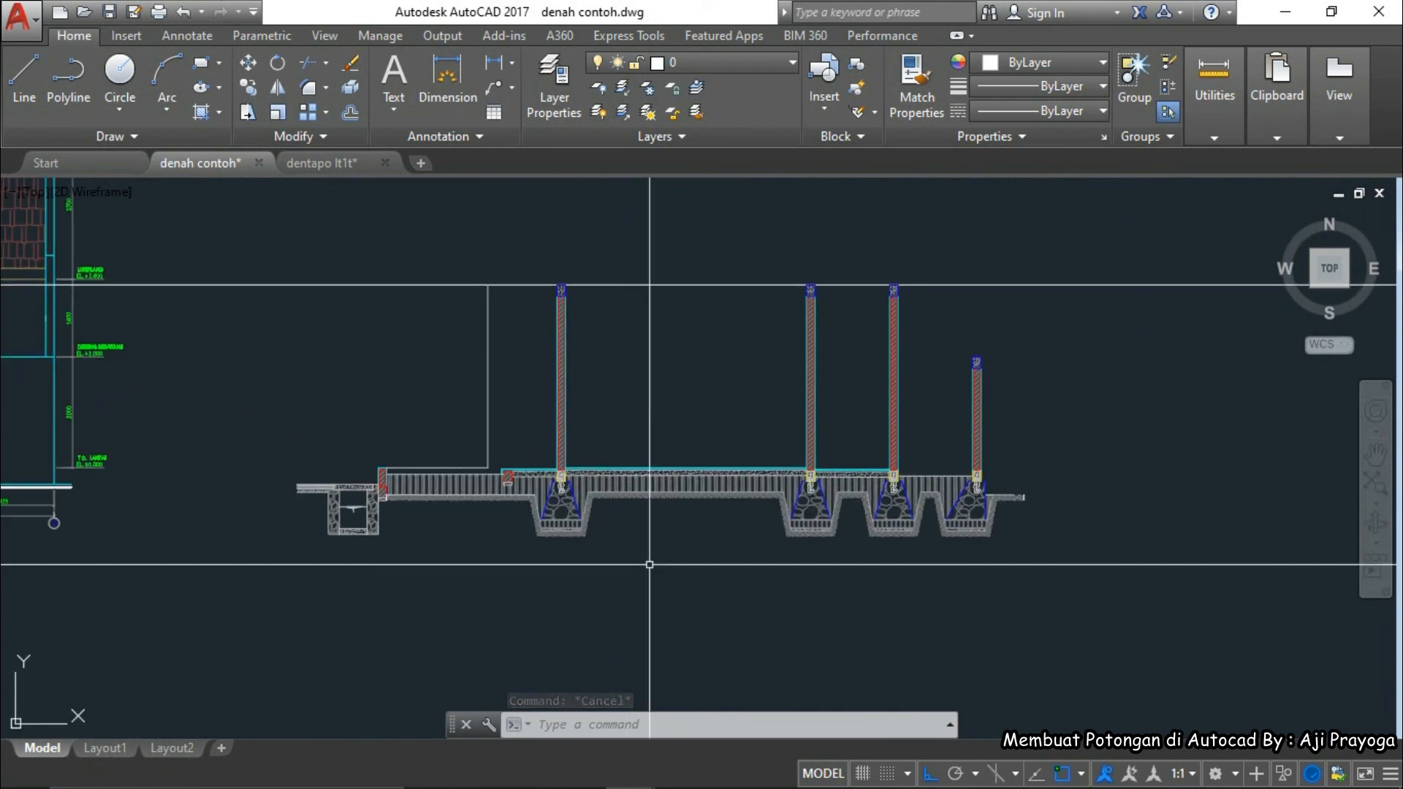
{"action": "key", "text": "ctrl+s"}
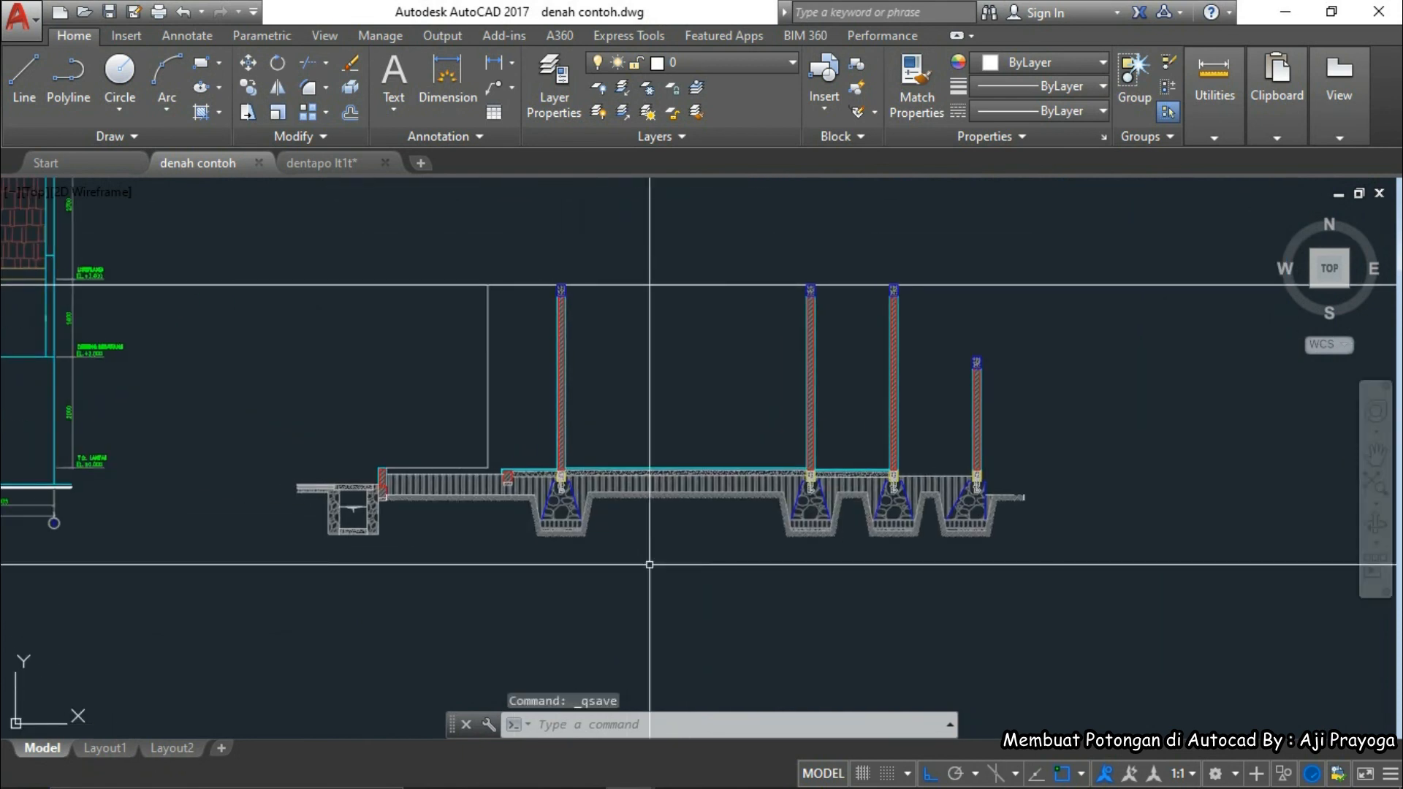